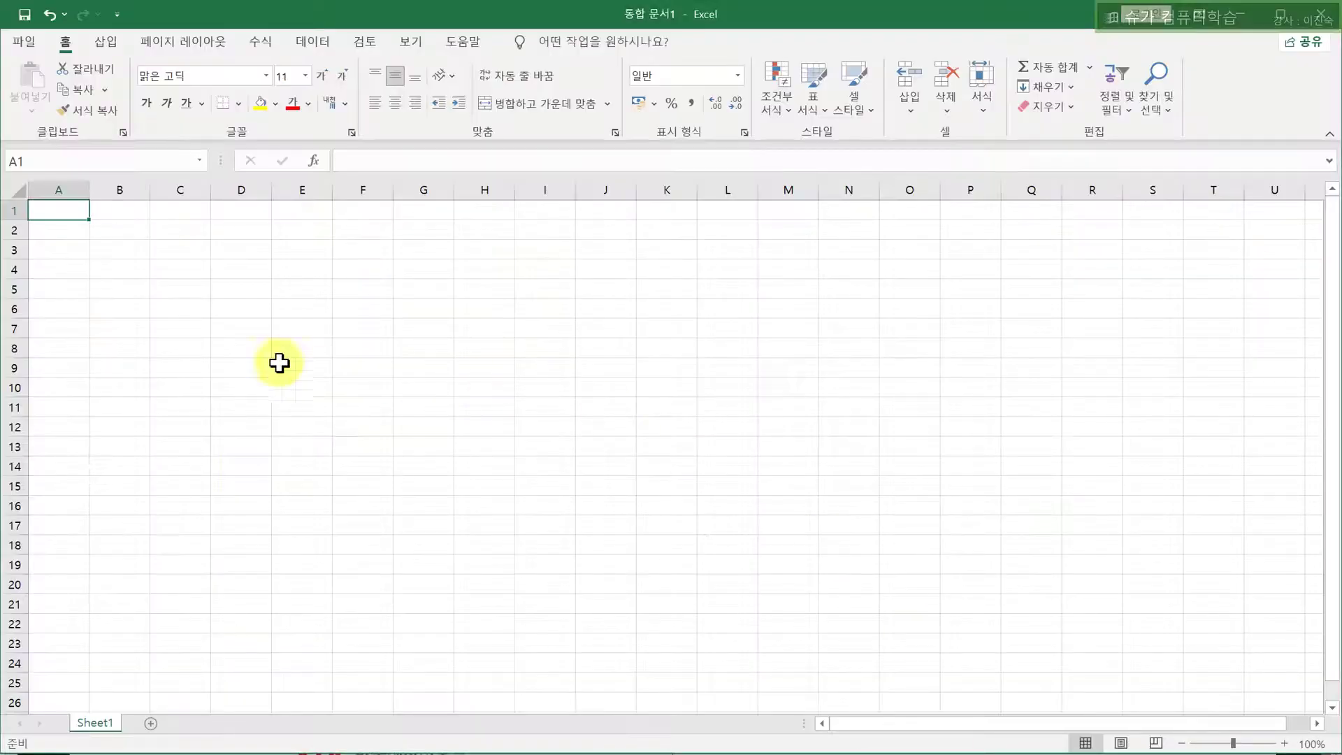
Save the workbook in the ITQ folder under Documents, naming it with the examinee number, a hyphen and the examinee's full name
click(247, 366)
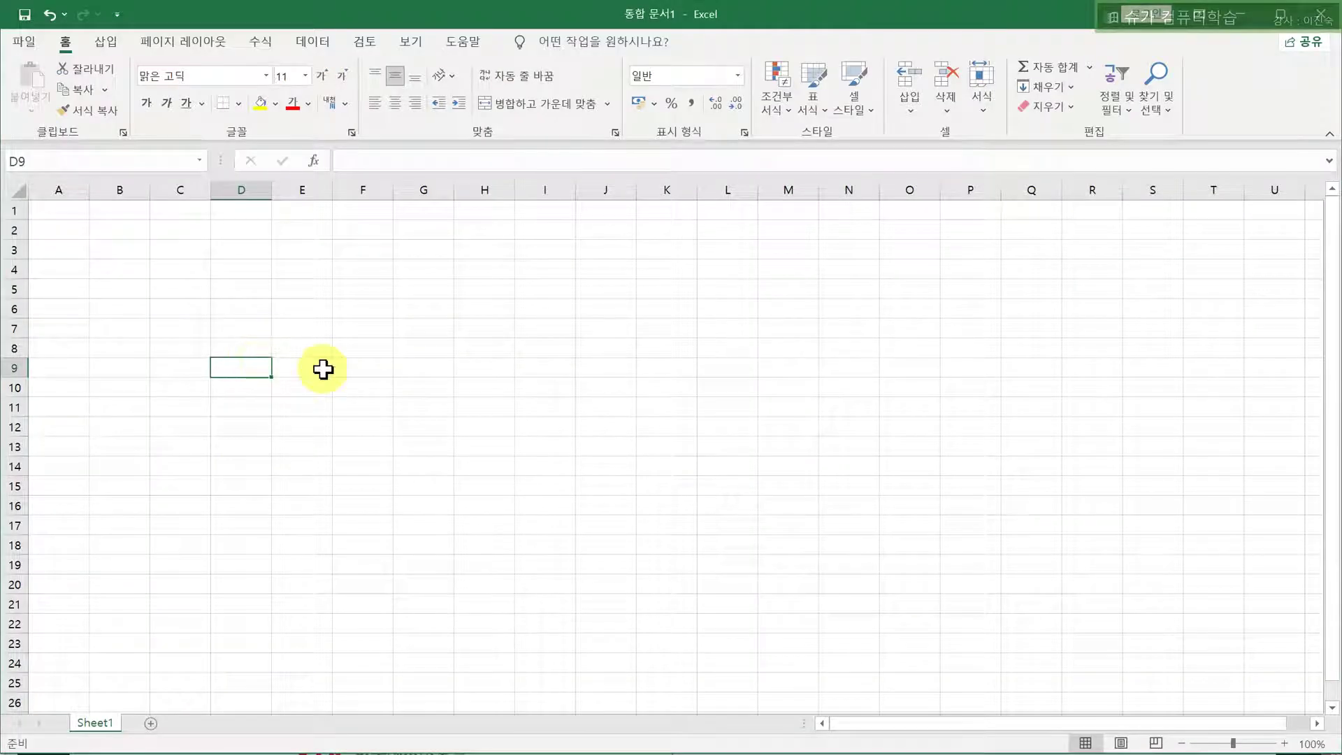
click(26, 15)
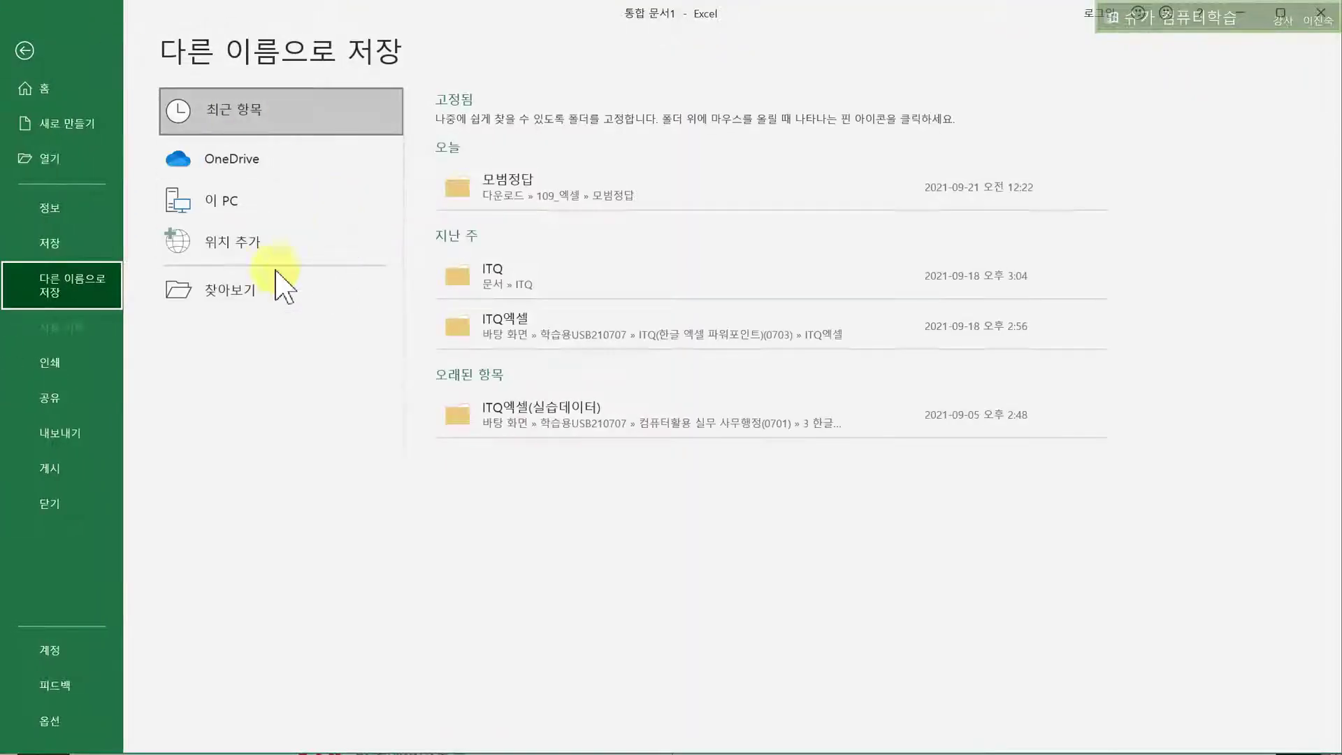
click(238, 294)
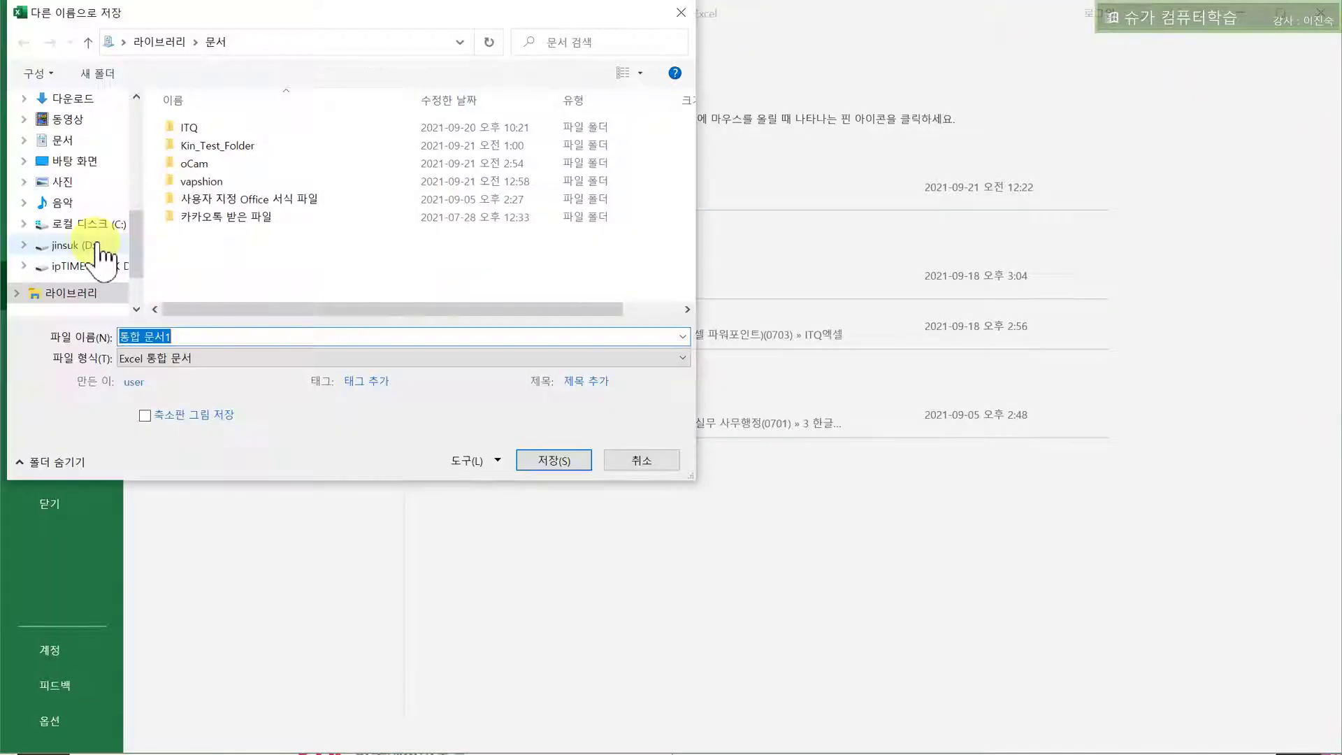
click(67, 142)
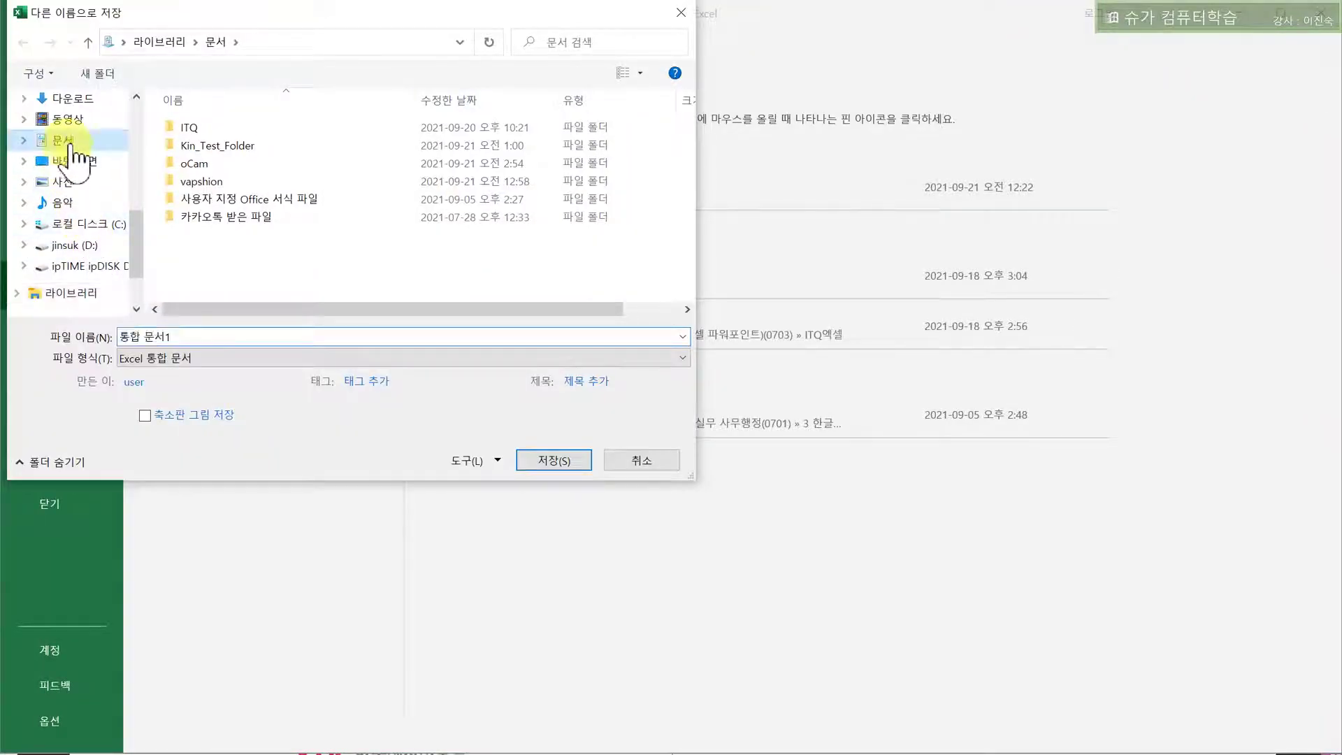
double_click(190, 130)
click(186, 333)
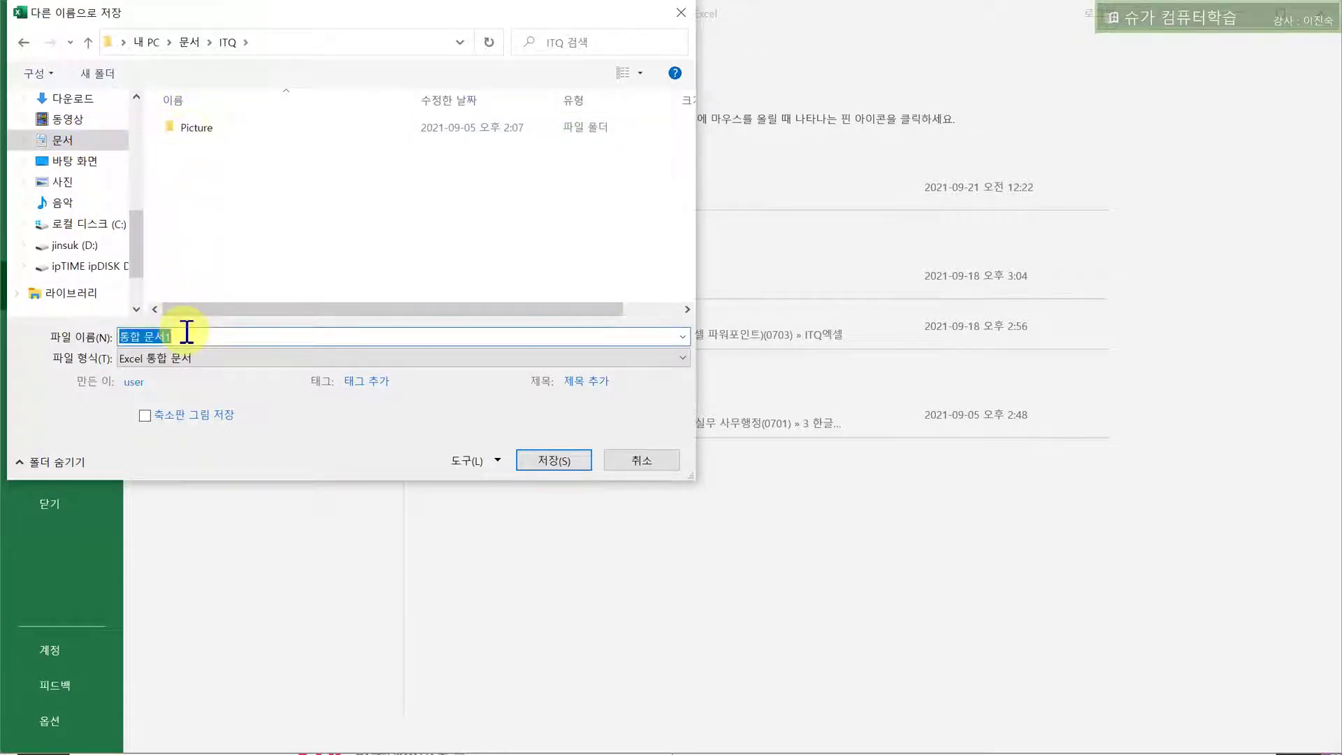
text(123)
text(45678)
text(-G)
text(ㅇ길동)
key(Return)
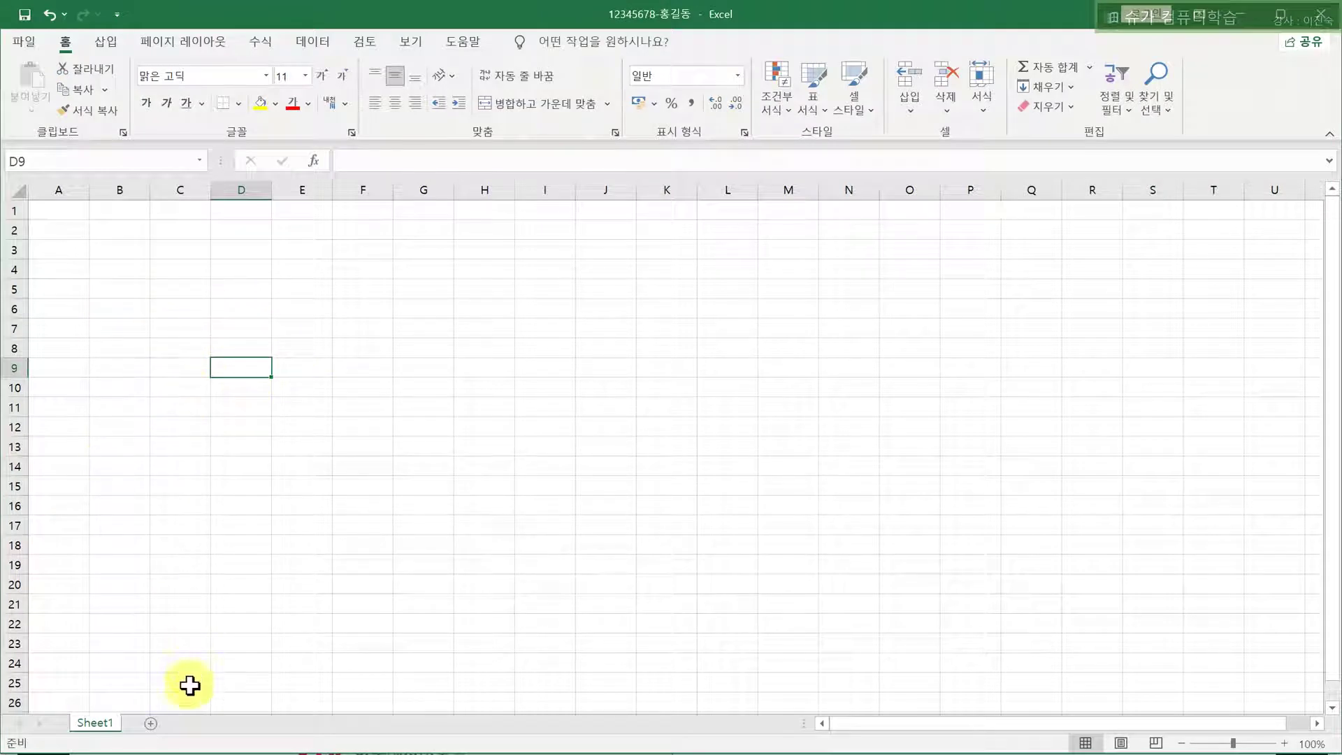
Add two worksheets after Sheet1 and select all three sheets as a group
click(149, 724)
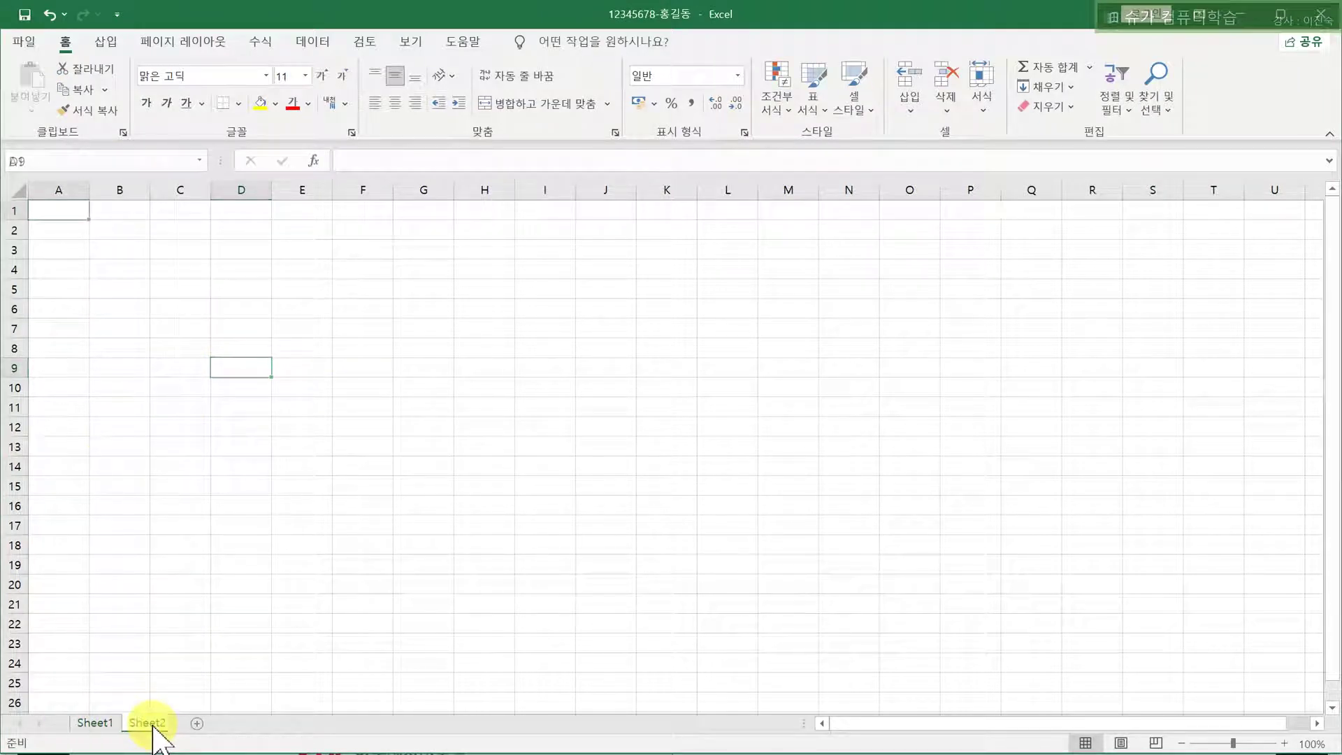
click(205, 724)
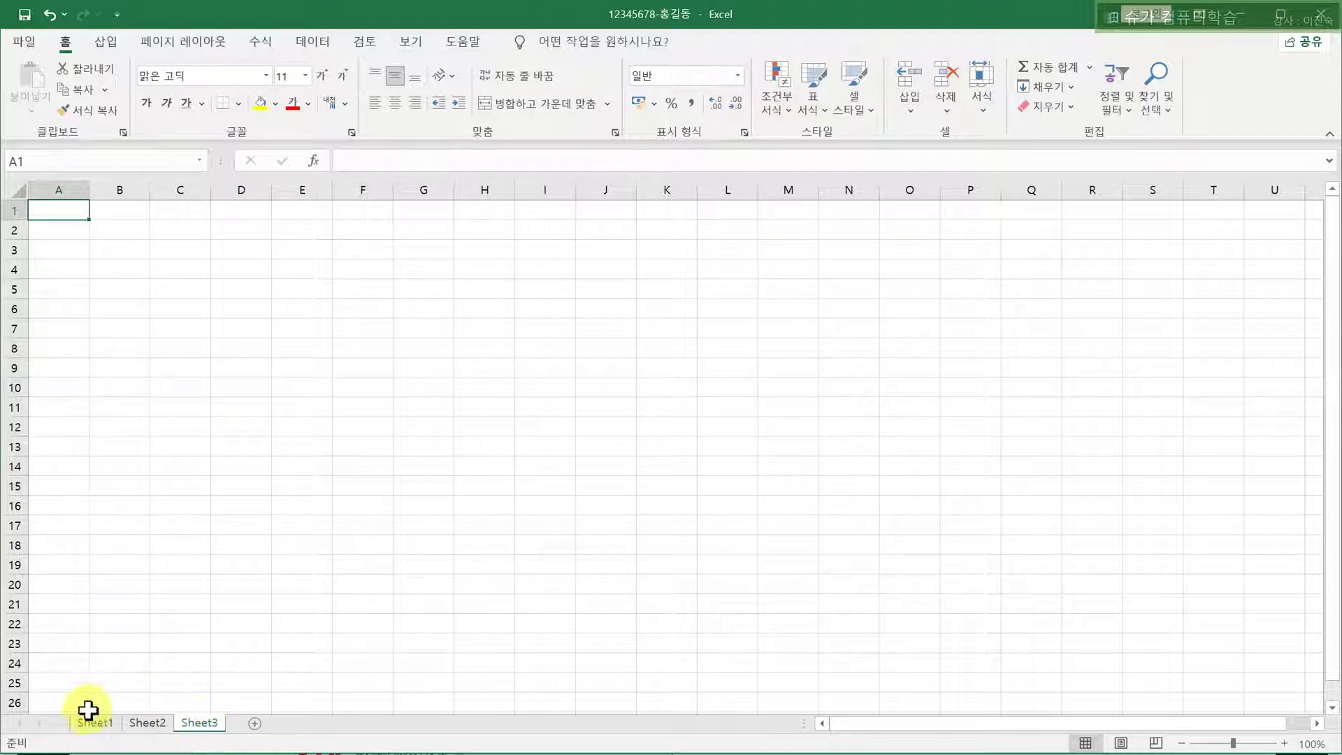
right_click(196, 723)
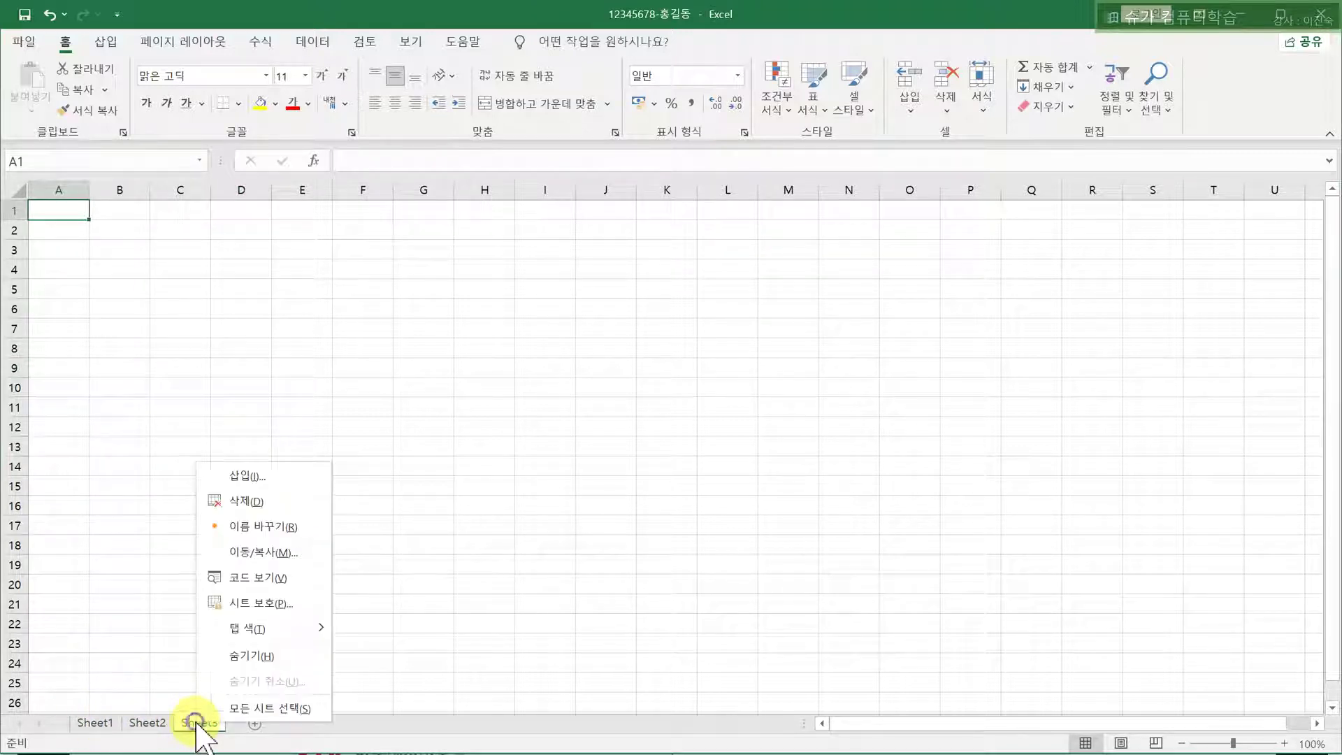
click(248, 708)
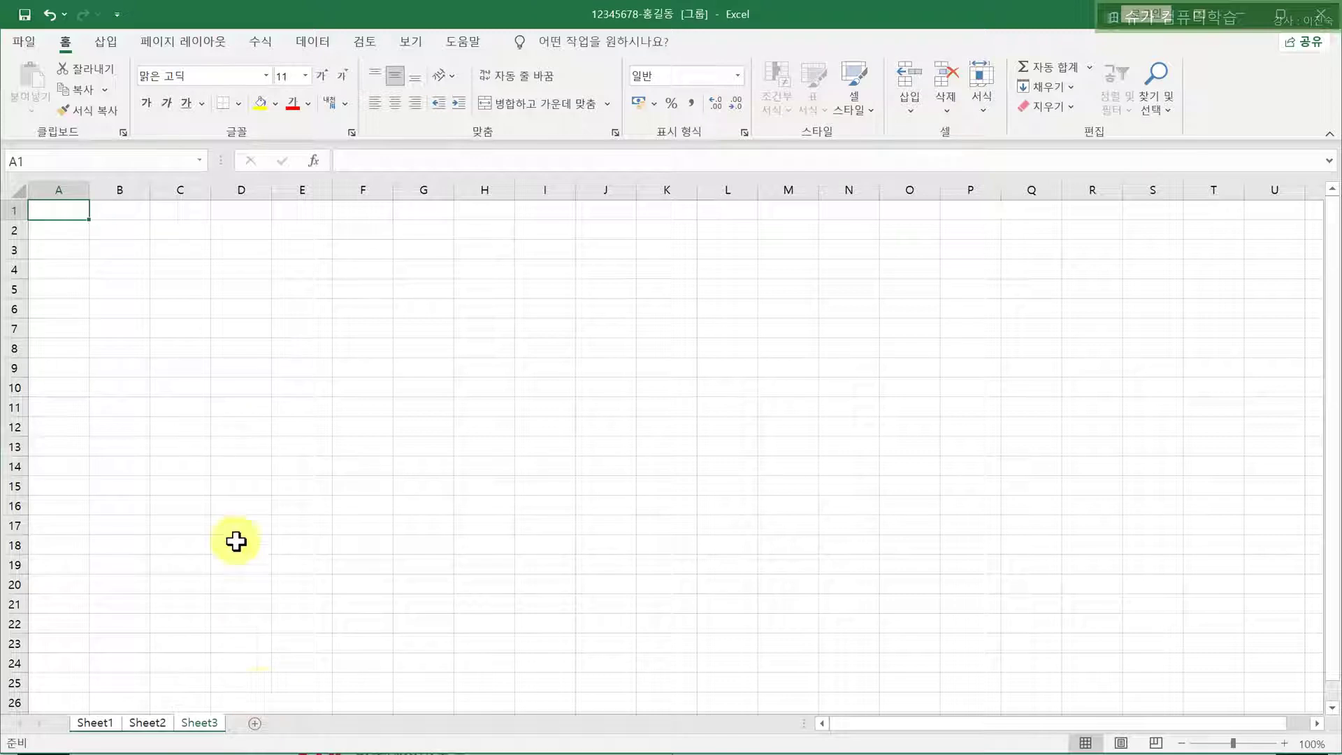
Set the width of column A to 1 on all grouped sheets and ungroup the sheets
right_click(77, 187)
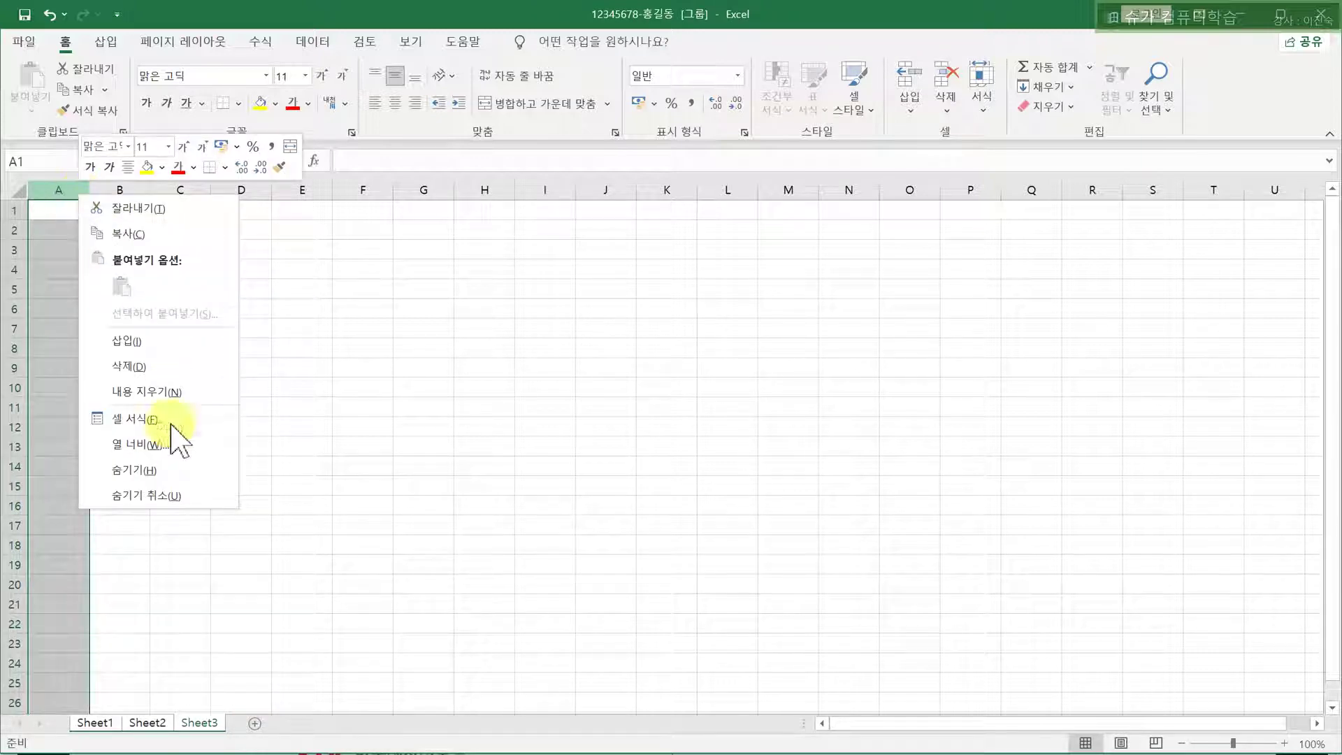
click(155, 445)
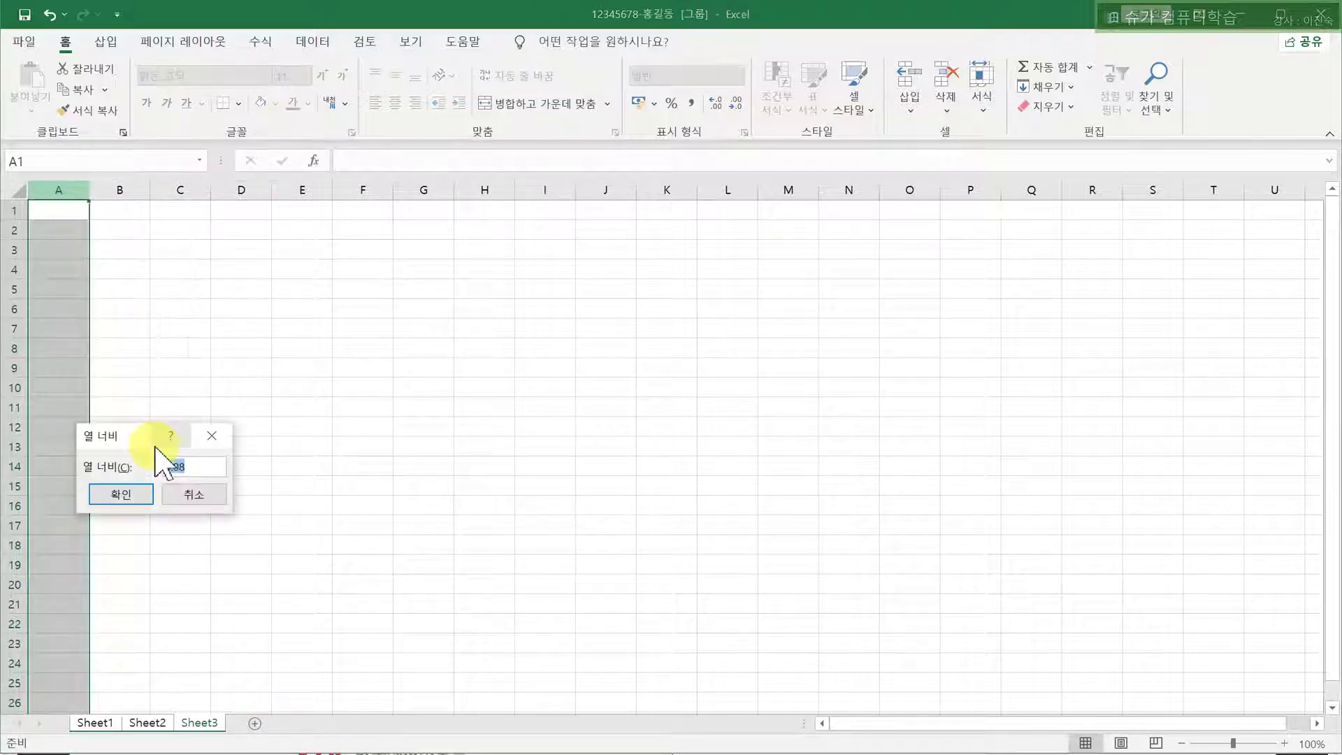
key(BackSpace)
text(1)
key(Return)
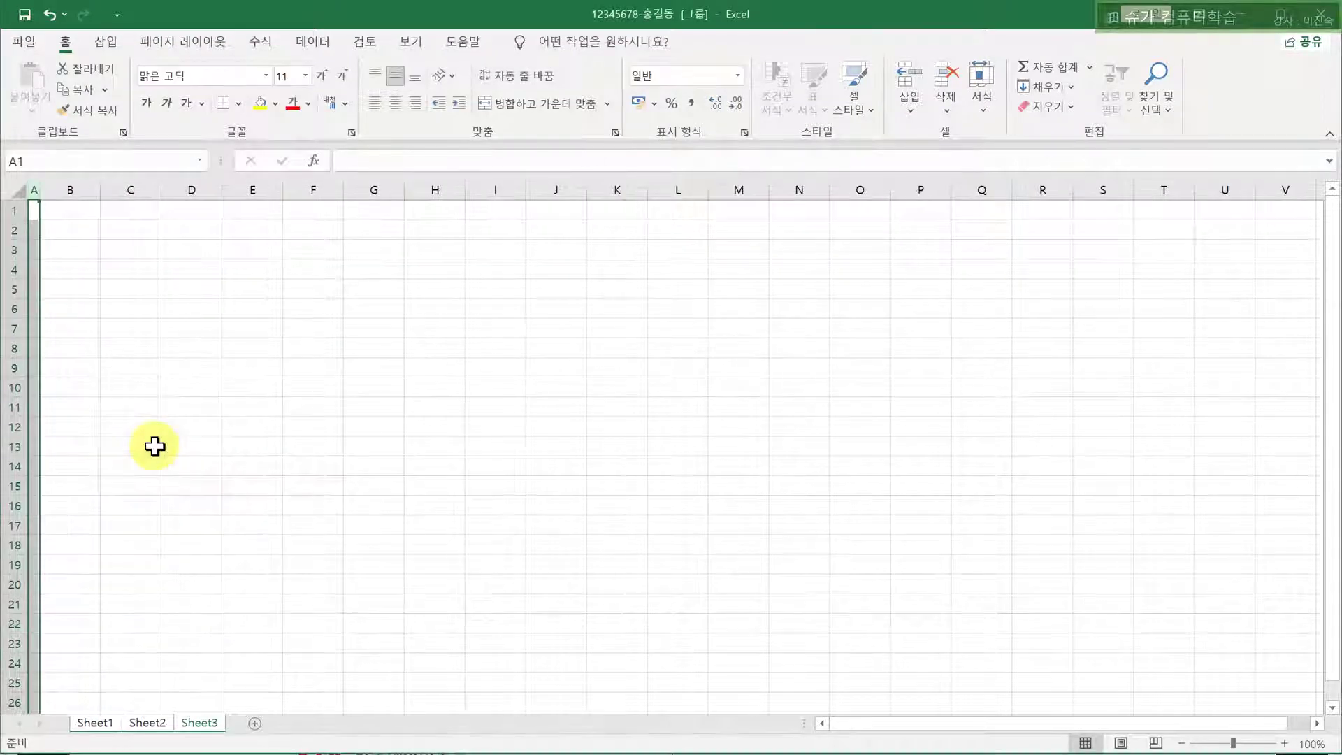
right_click(193, 721)
click(241, 707)
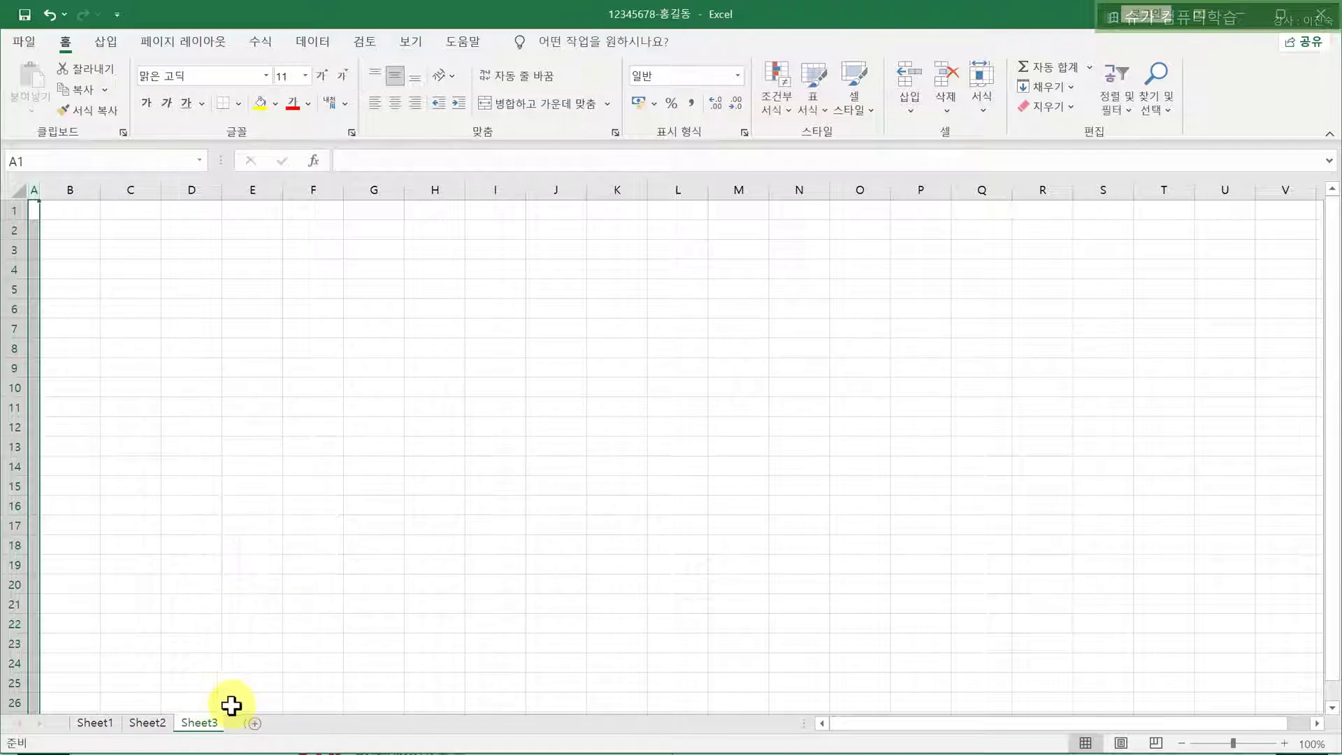
Rename the three sheets 제1작업, 제2작업 and 제3작업 in order
double_click(201, 723)
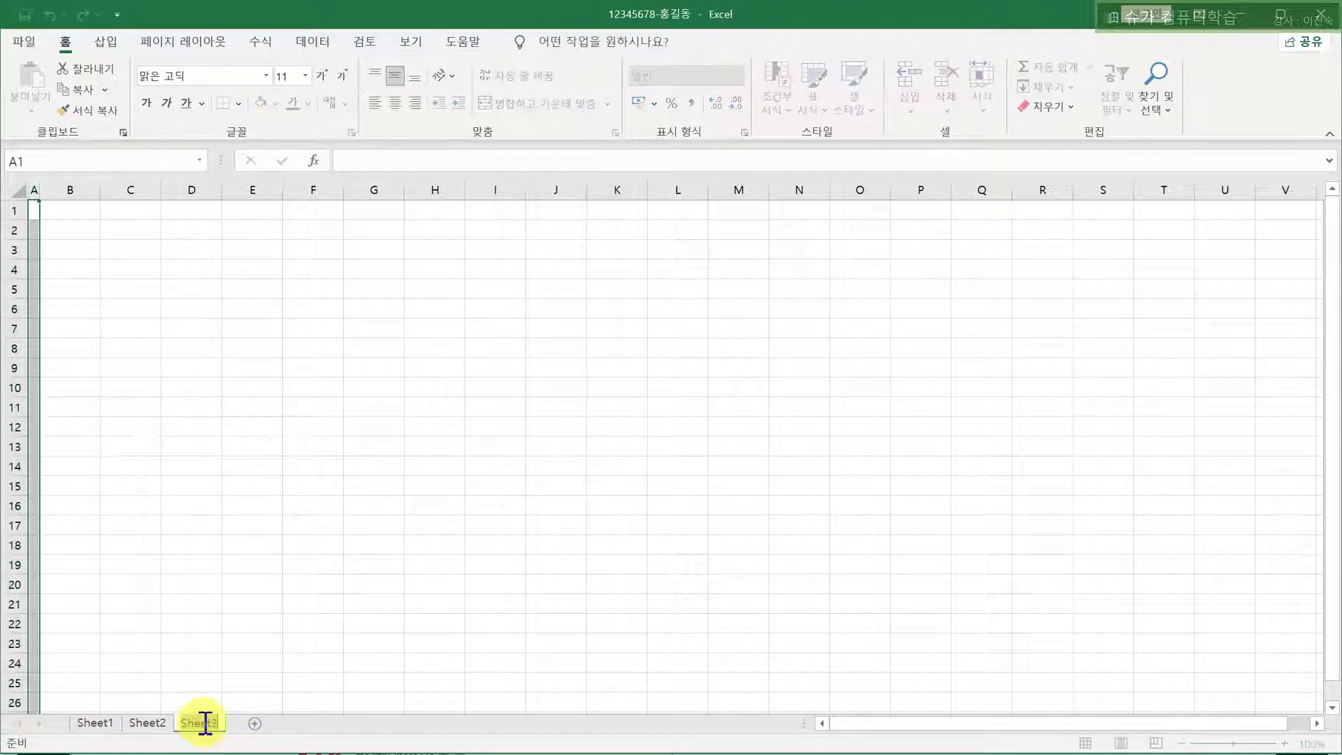
text(ㅈ)
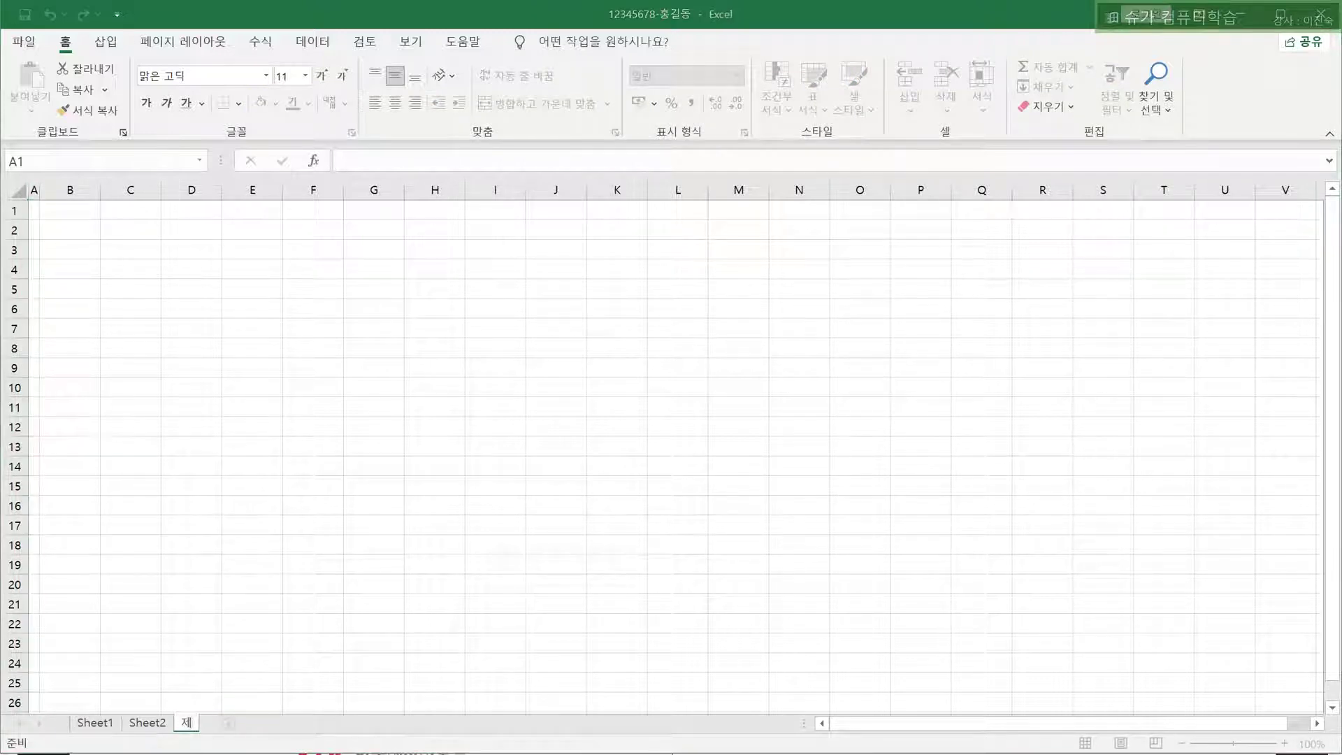
click(91, 724)
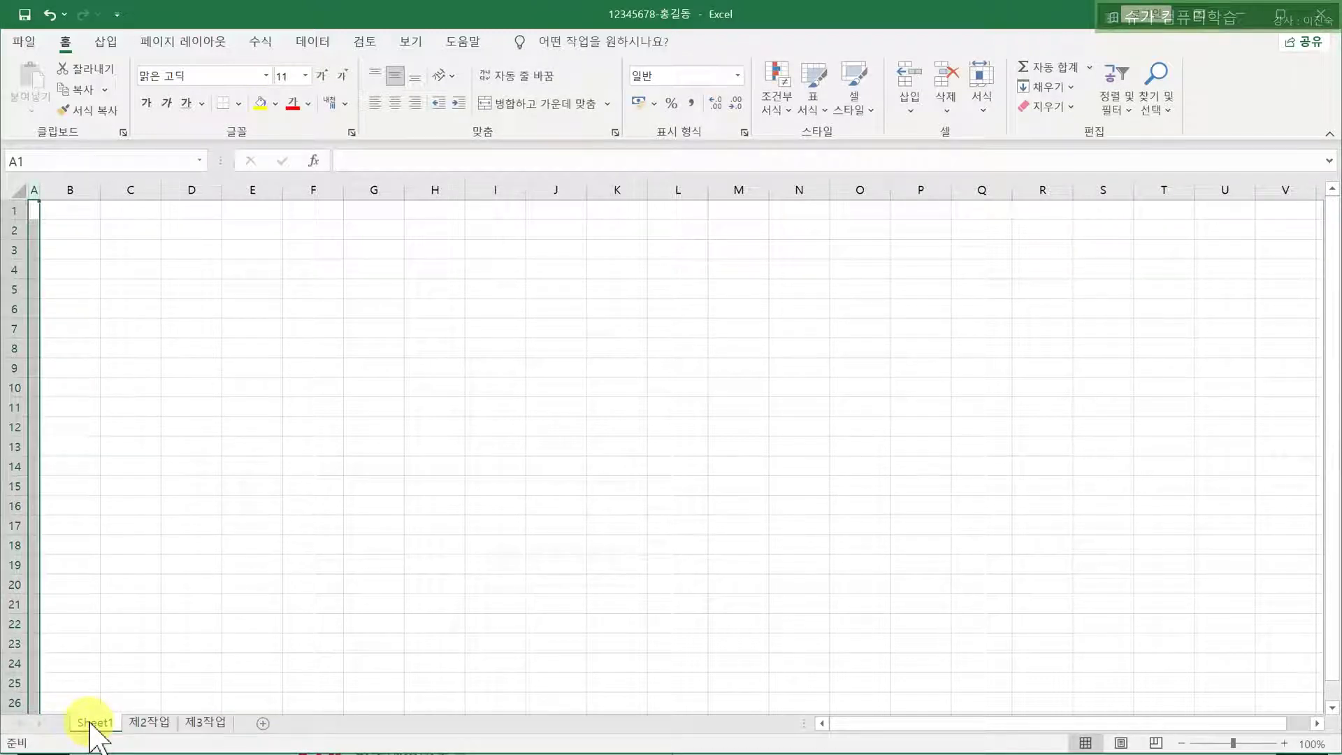
text(제1작업)
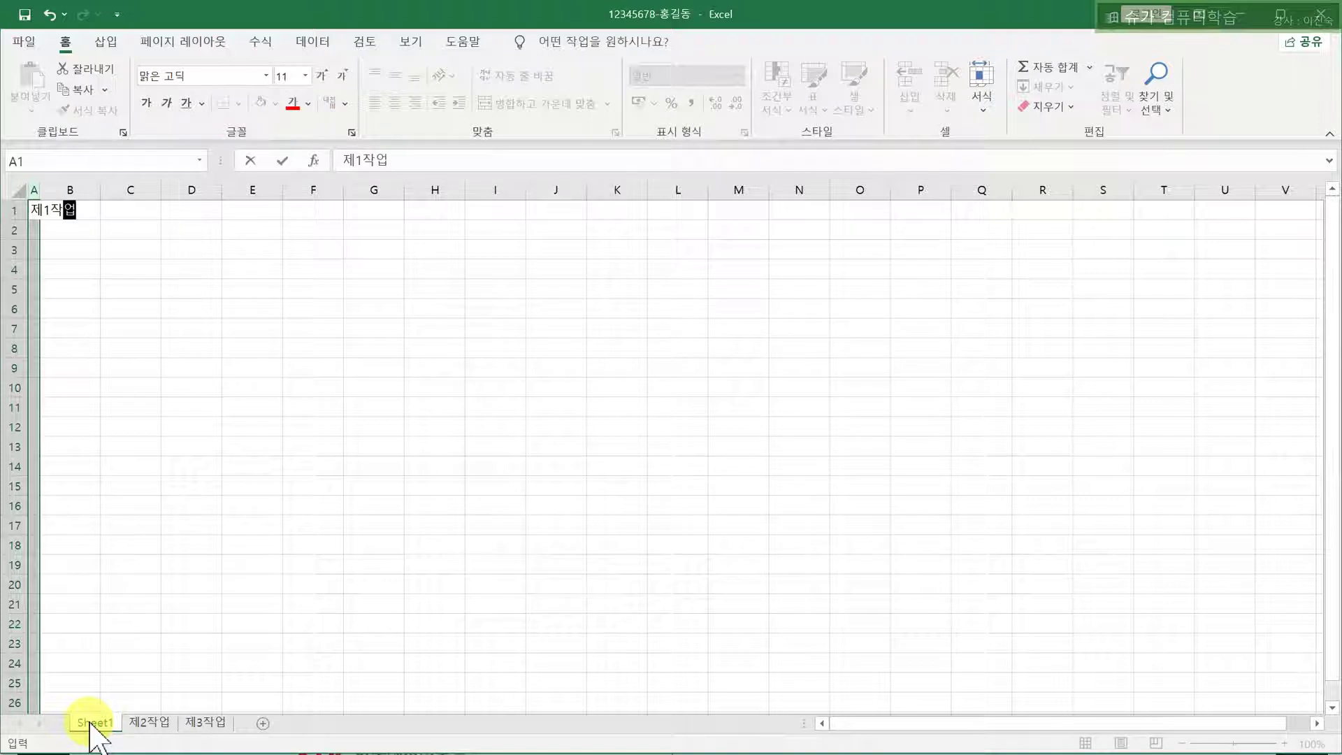
key(Escape)
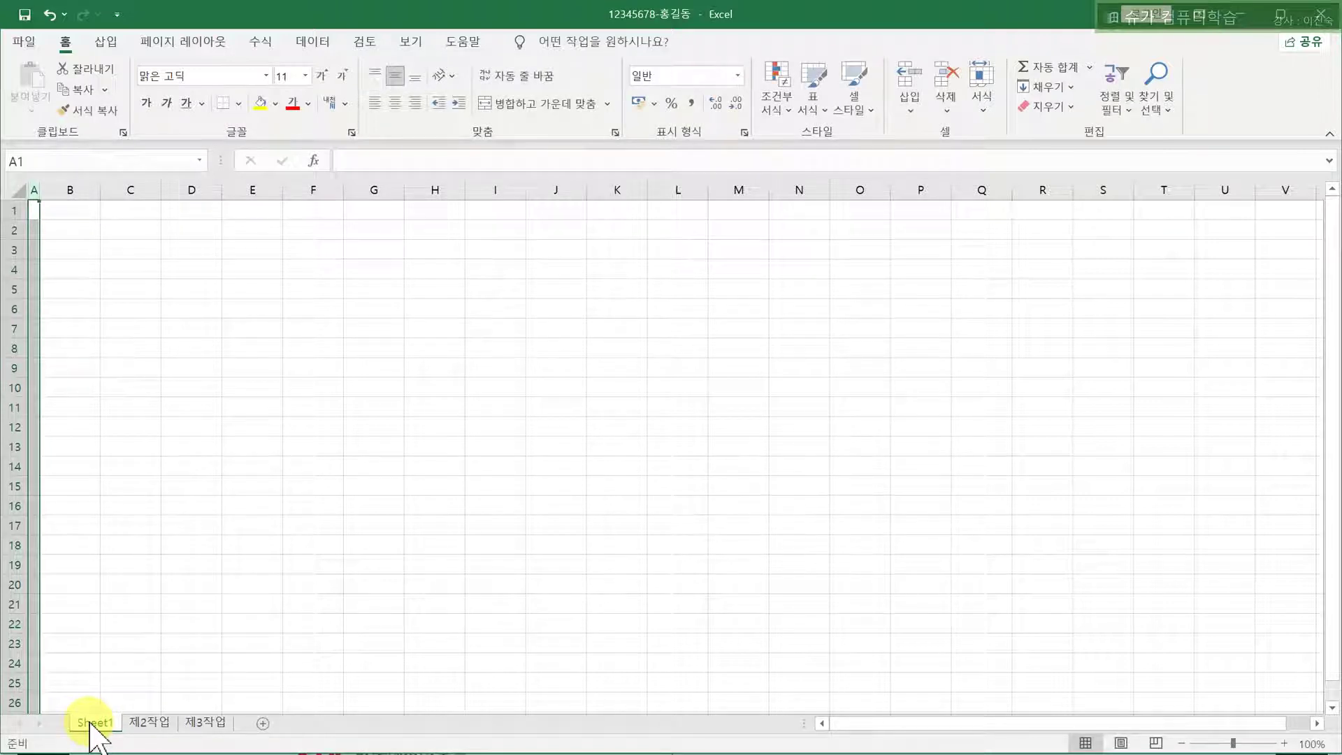
text(ㅈ1작업)
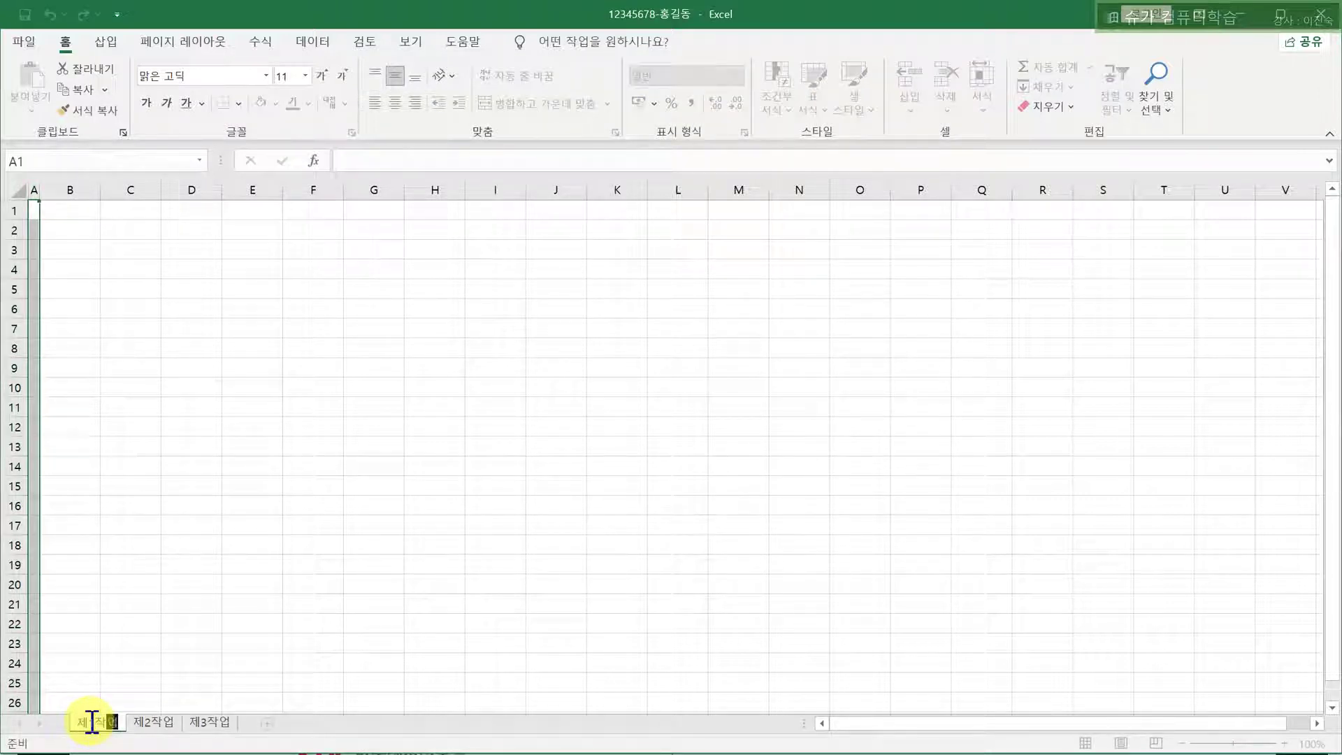
key(Return)
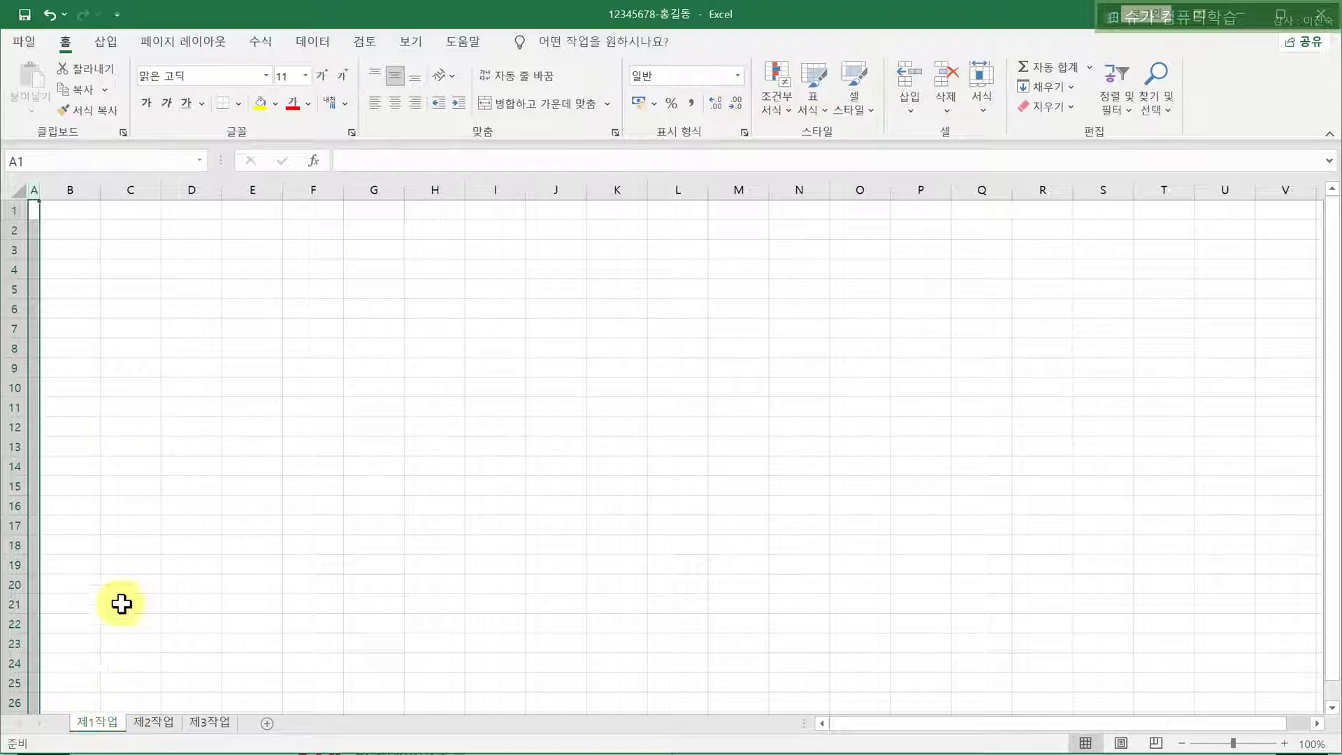
Enter the headers 상품코드, 상품명, 분류, 용기 and 단가 in cells B4 to F4 of 제1작업
click(77, 274)
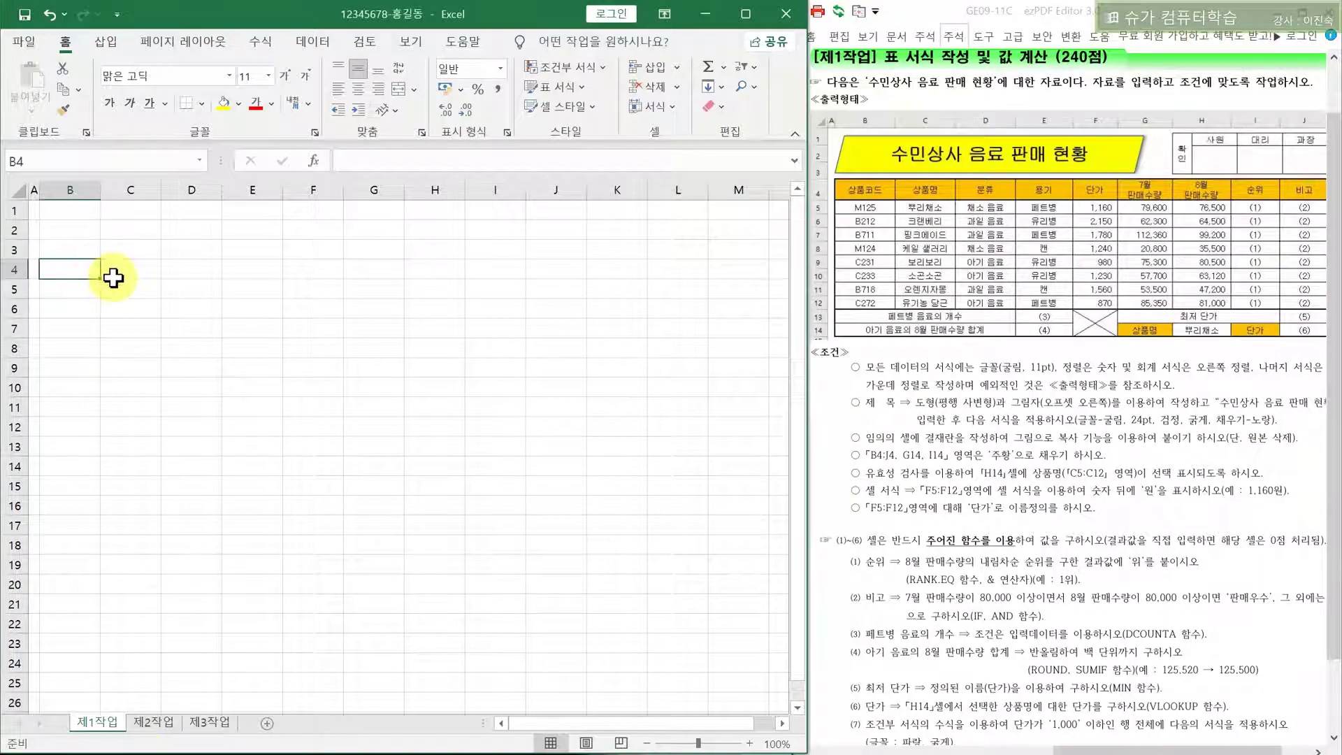
text(상품코드)
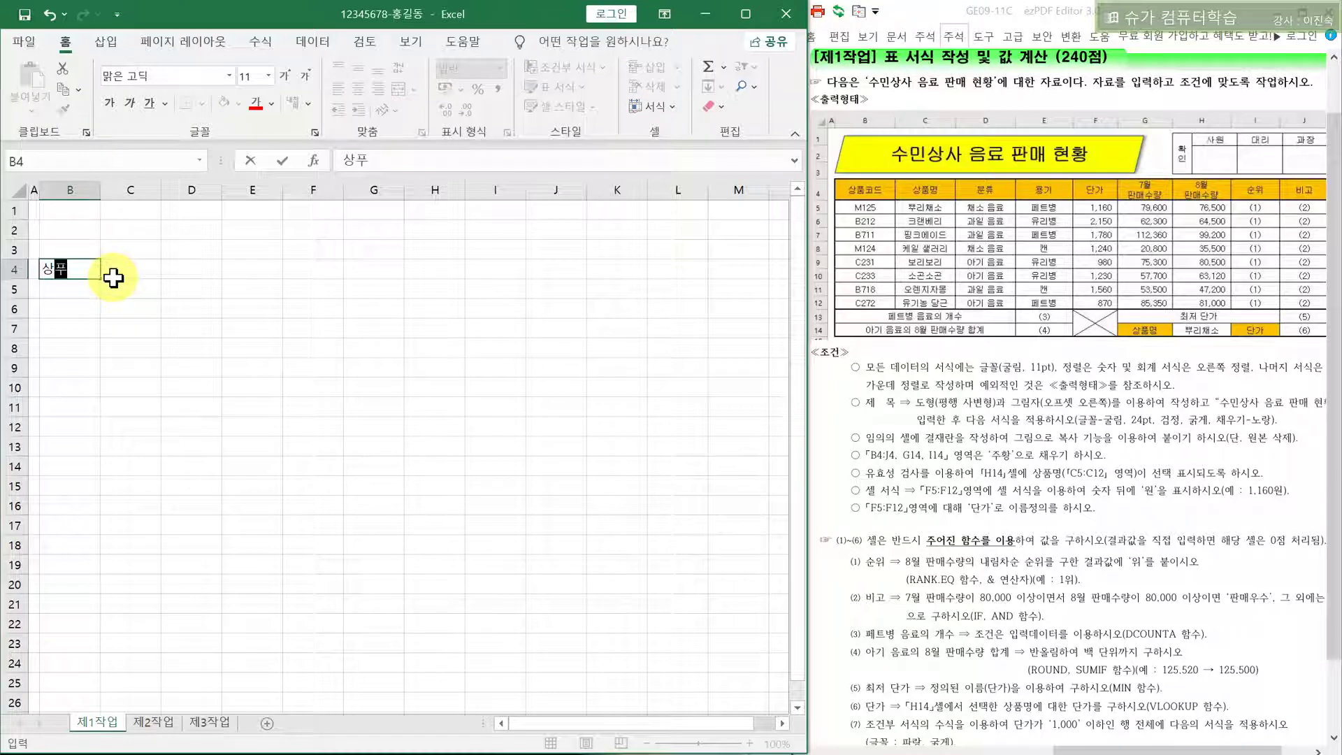
click(113, 278)
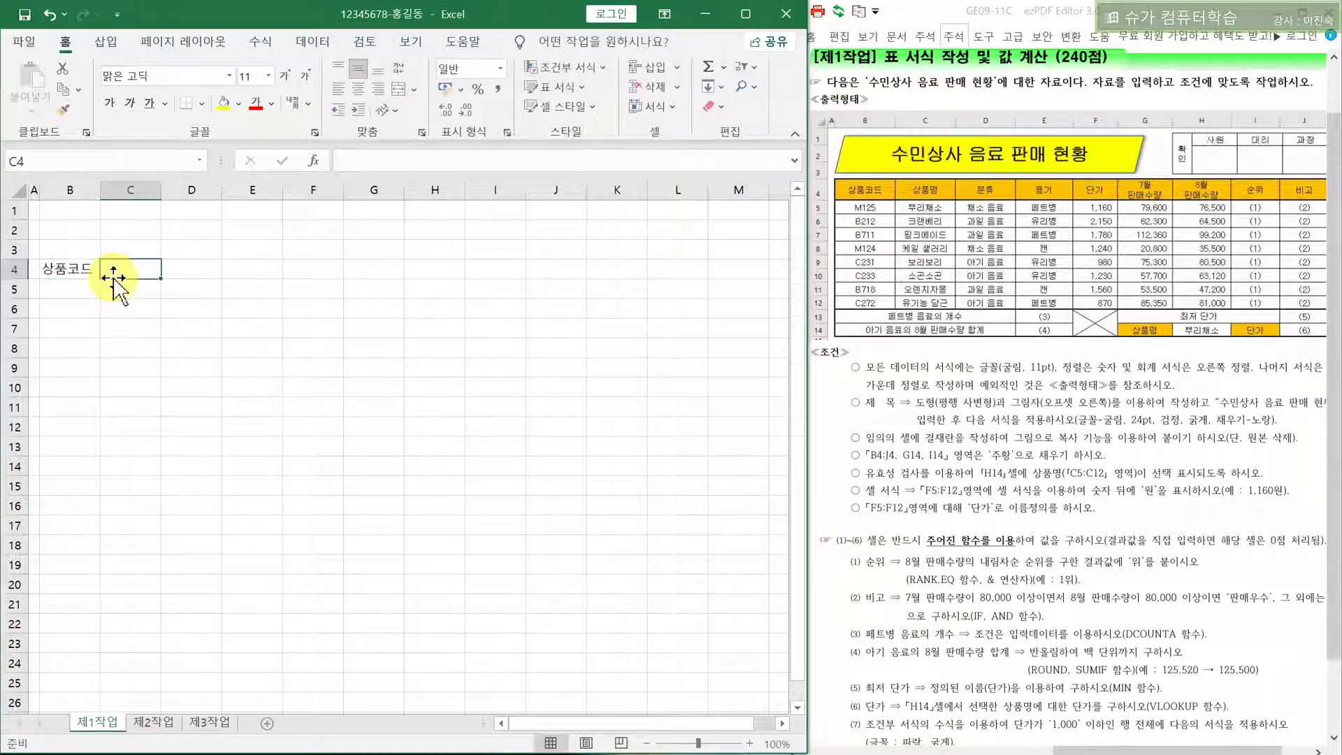
text(상품명)
key(Tab)
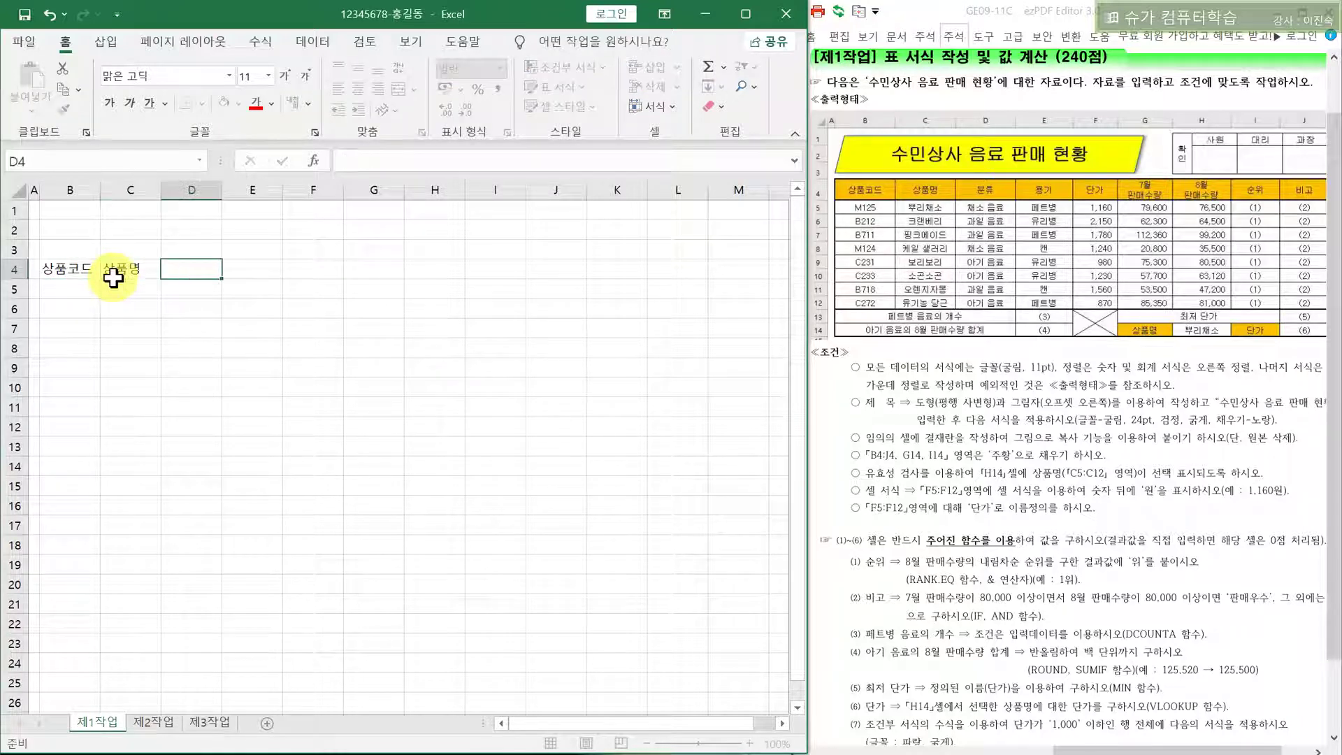
text(분류)
key(Tab)
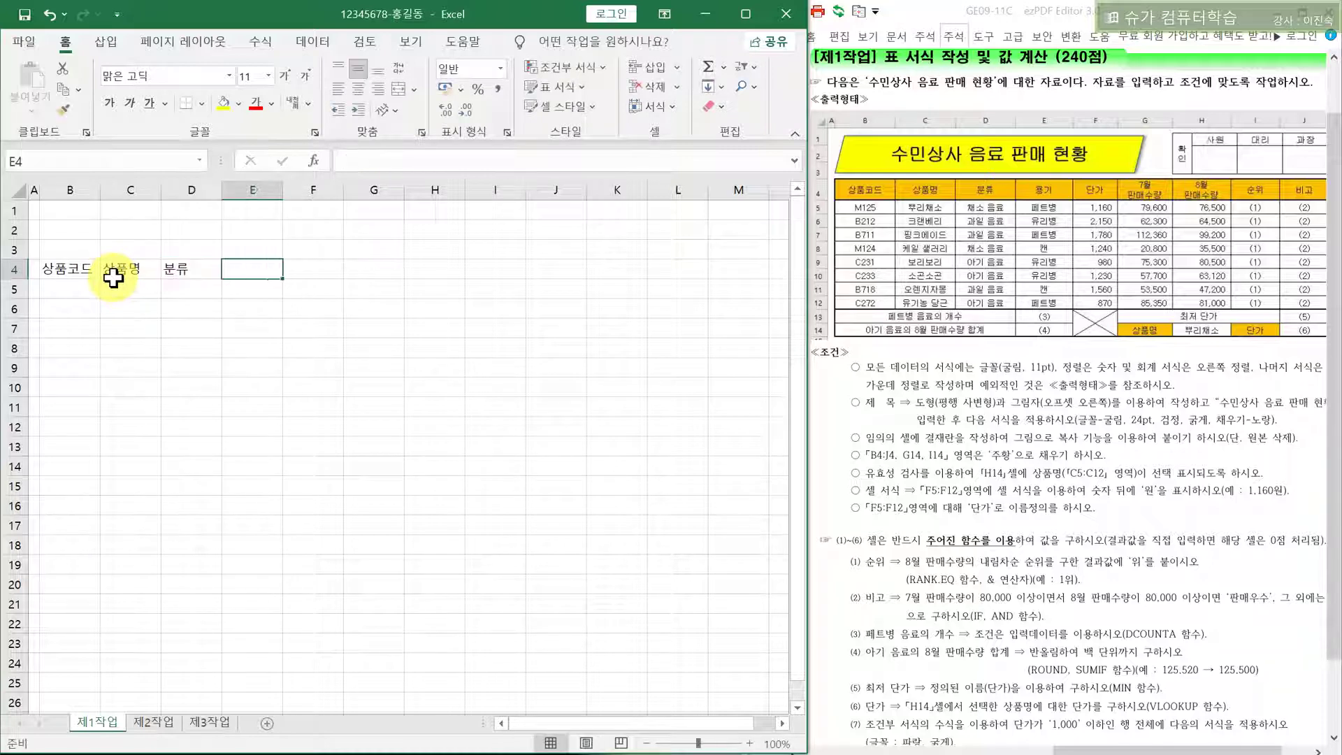
text(용기)
key(Tab)
text(단ㄱ)
key(Tab)
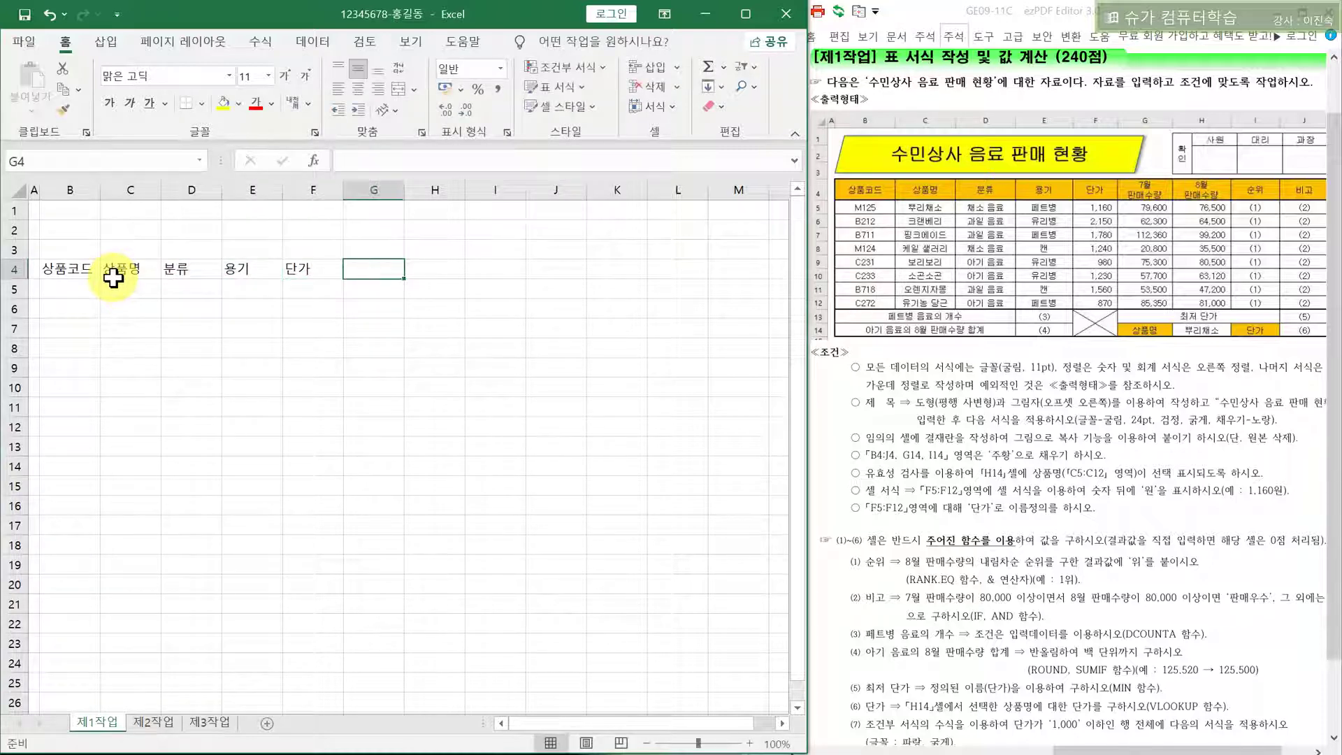
Enter the two-line headers 7월 판매수량 in G4 and 8월 판매수량 in H4, with a line break after the month
text(7ㅇ)
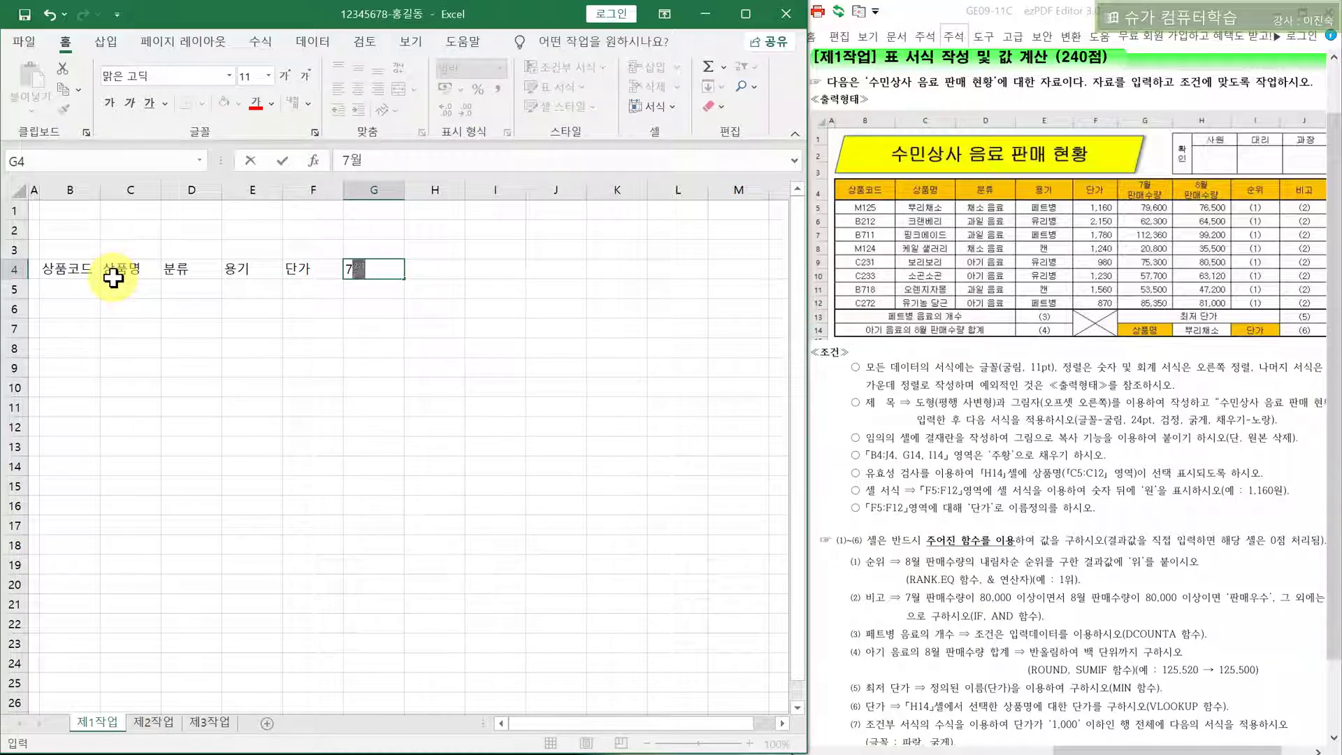
key(alt+Return)
text(판매수량)
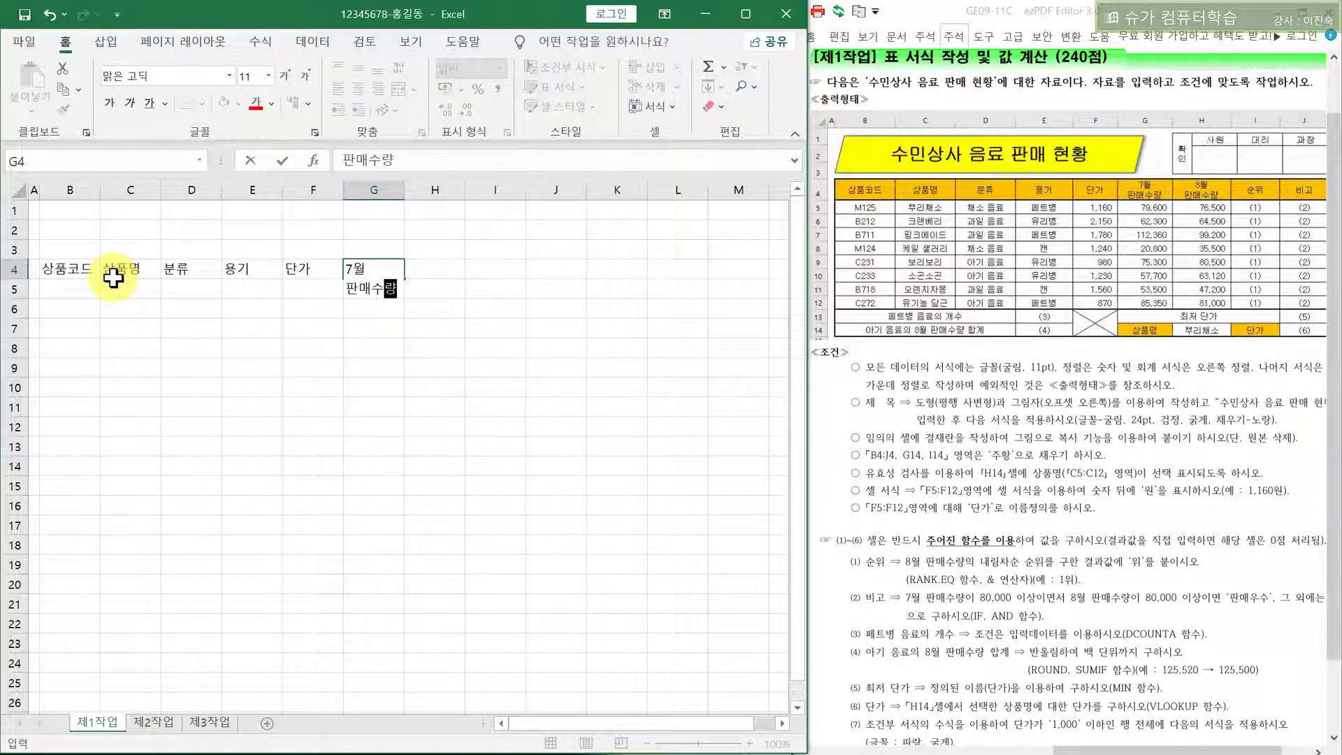
key(Tab)
text(8ㅇ)
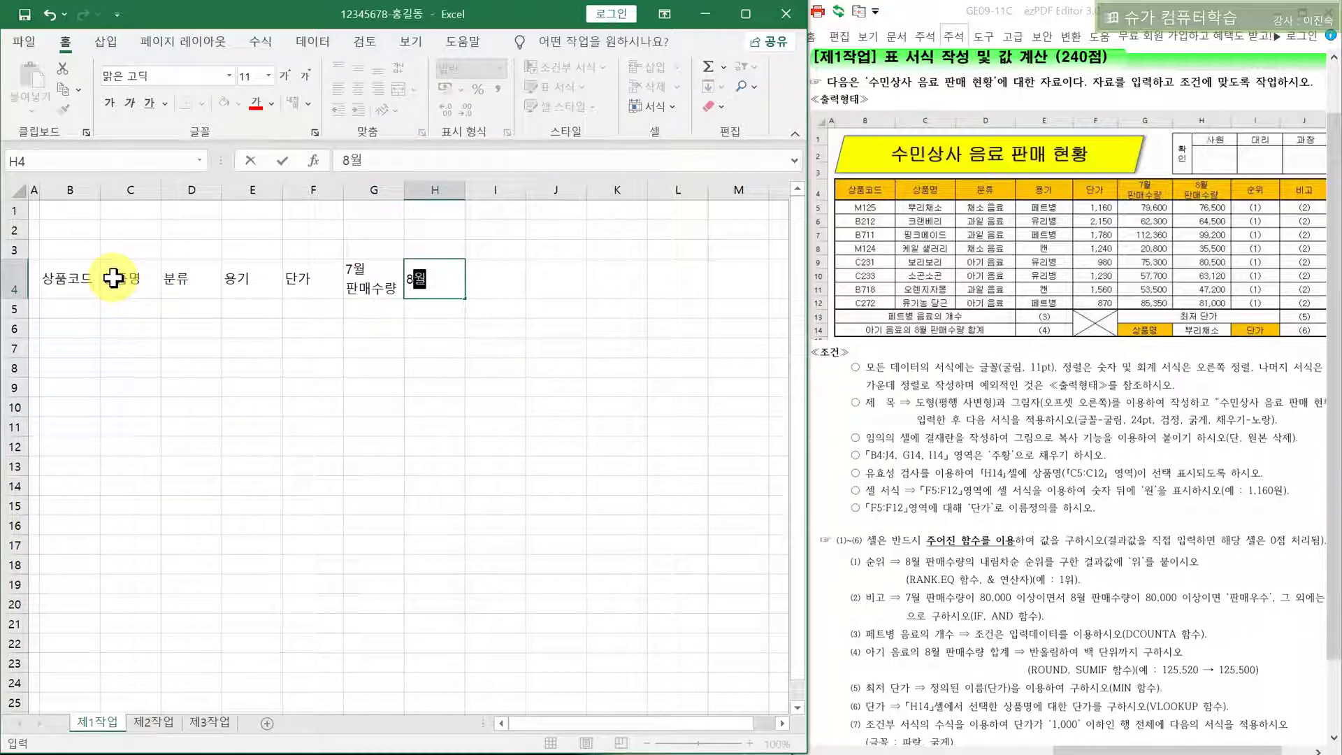
key(alt+Return)
text(판매수라)
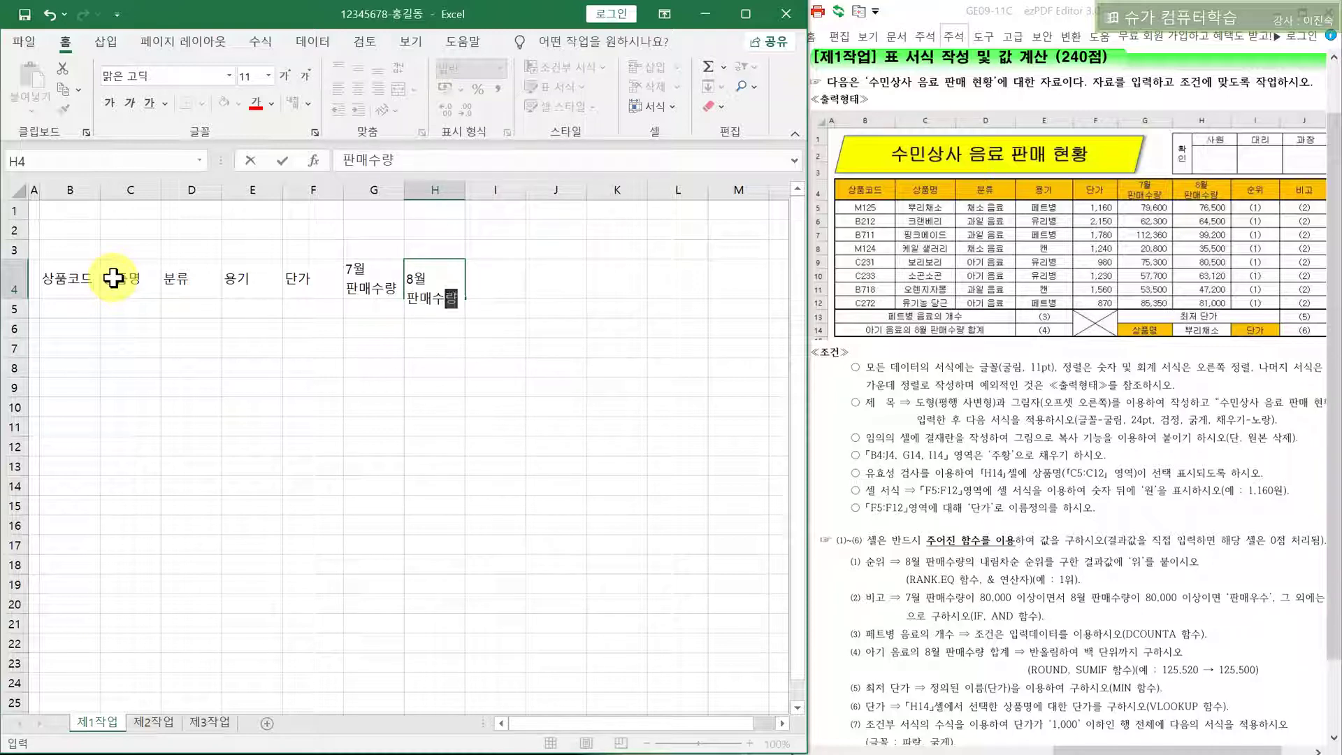
key(Tab)
Complete the header row with 순위 in I4 and 비고 in J4
text(순위)
key(Tab)
text(비고)
key(Return)
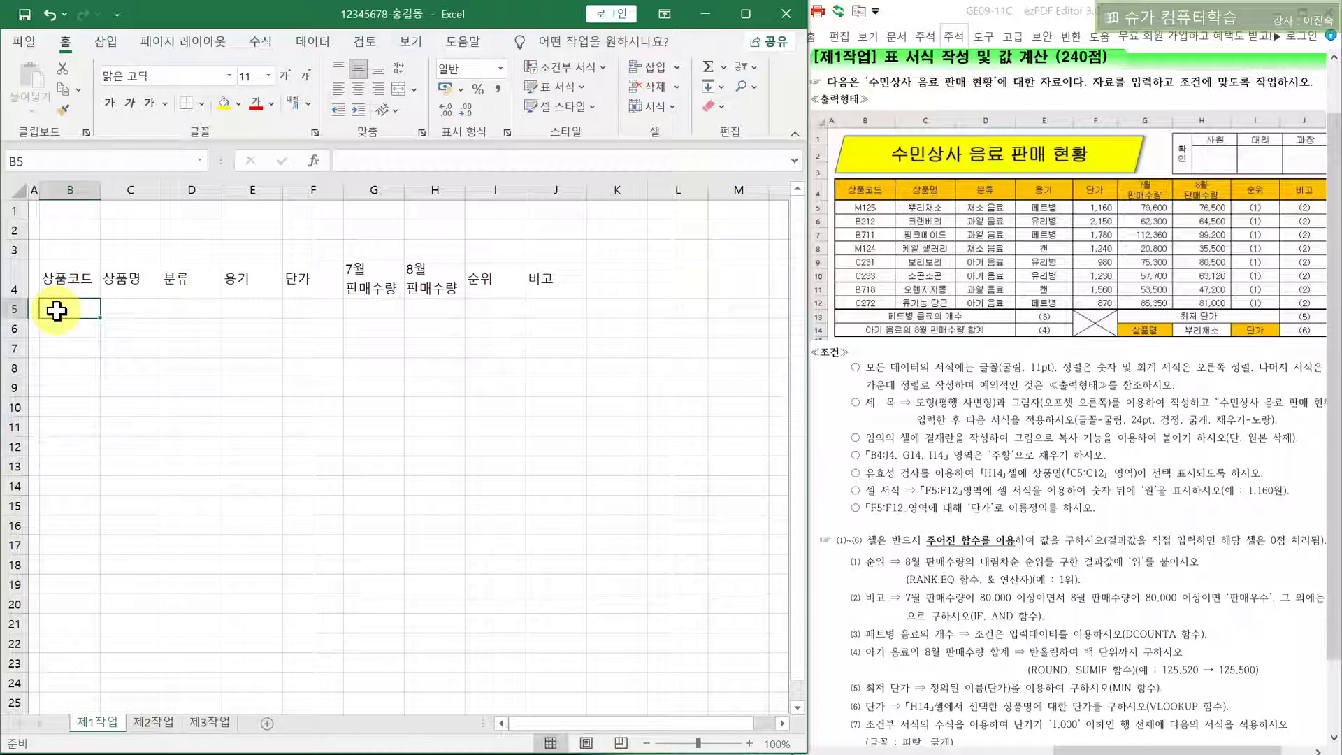
Enter the product codes M125, B212, B711 and M124 in cells B5 to B8 of 제1작업
text(M1)
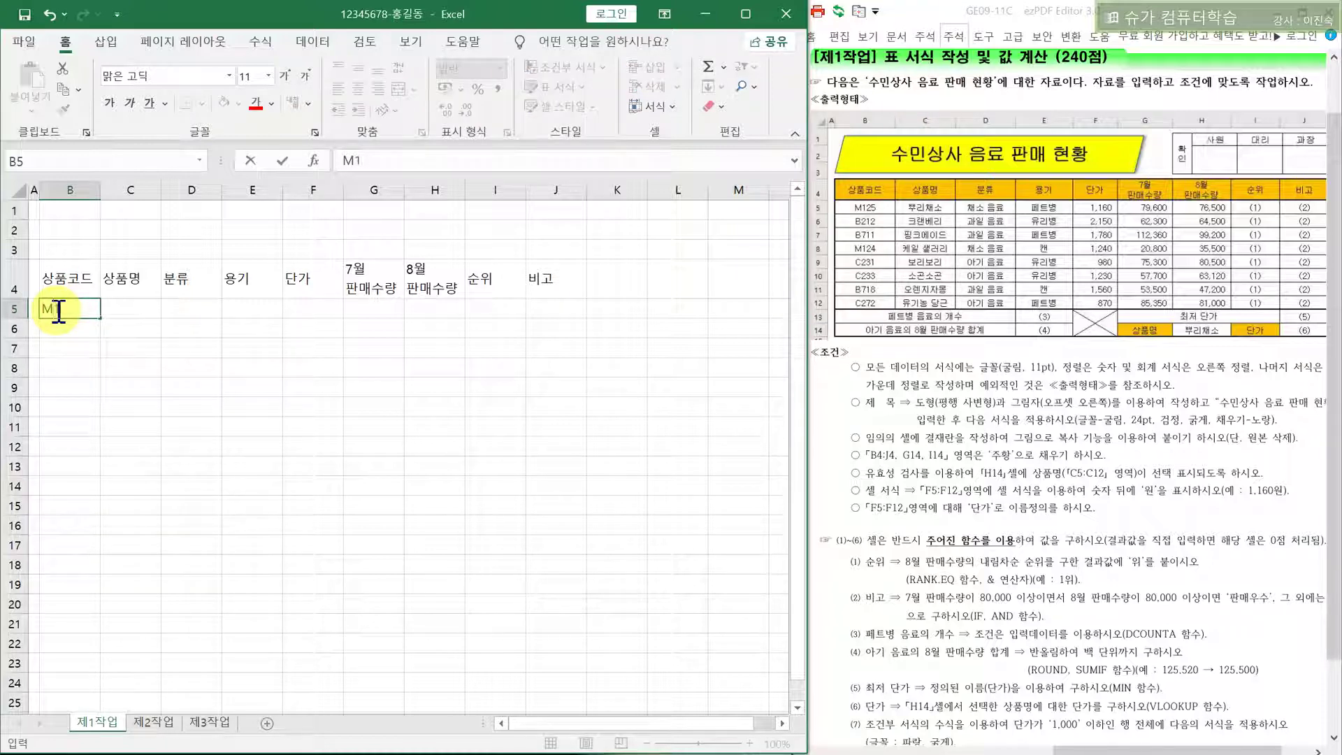
text(25)
key(Return)
text(B212)
key(Return)
text(B711)
key(Return)
text(M124)
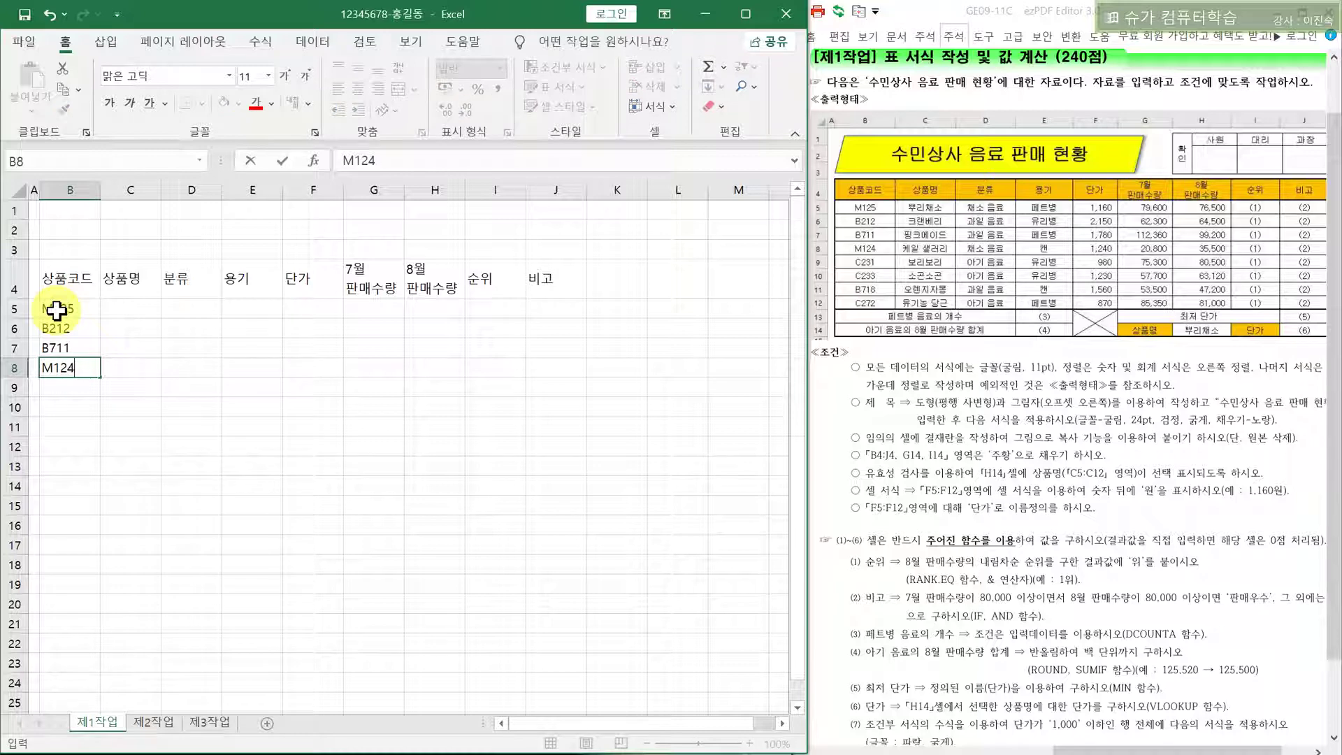
key(Return)
Enter the product codes C231, C233, B718 and C272 in cells B9 to B12
text(C2)
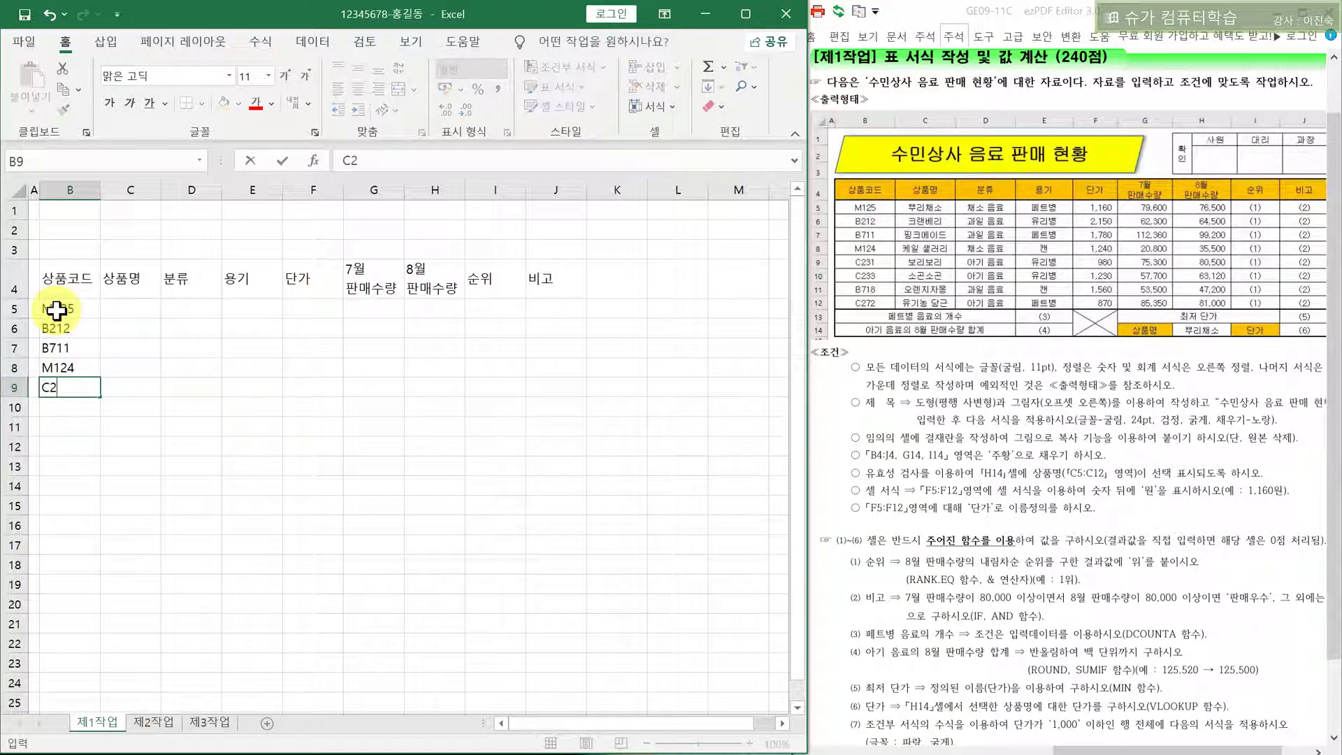
text(31C)
key(BackSpace)
key(Return)
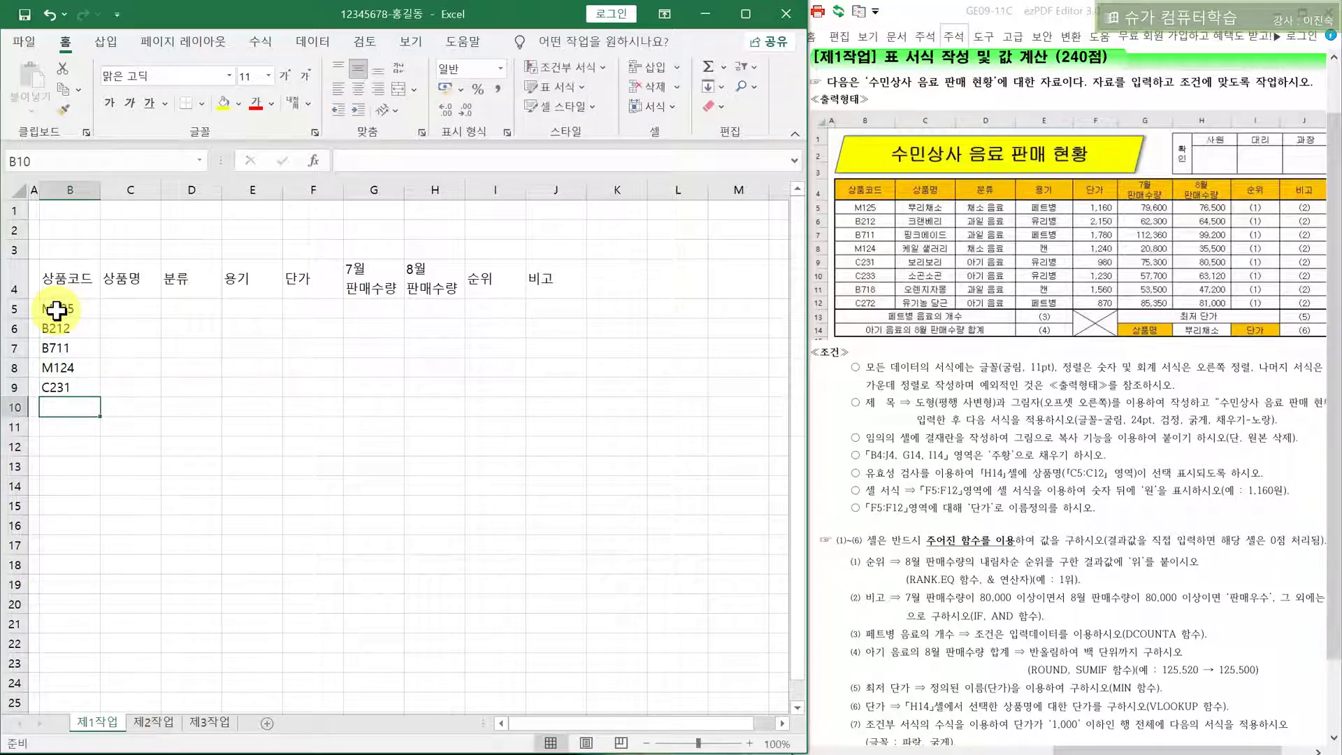
text(C33)
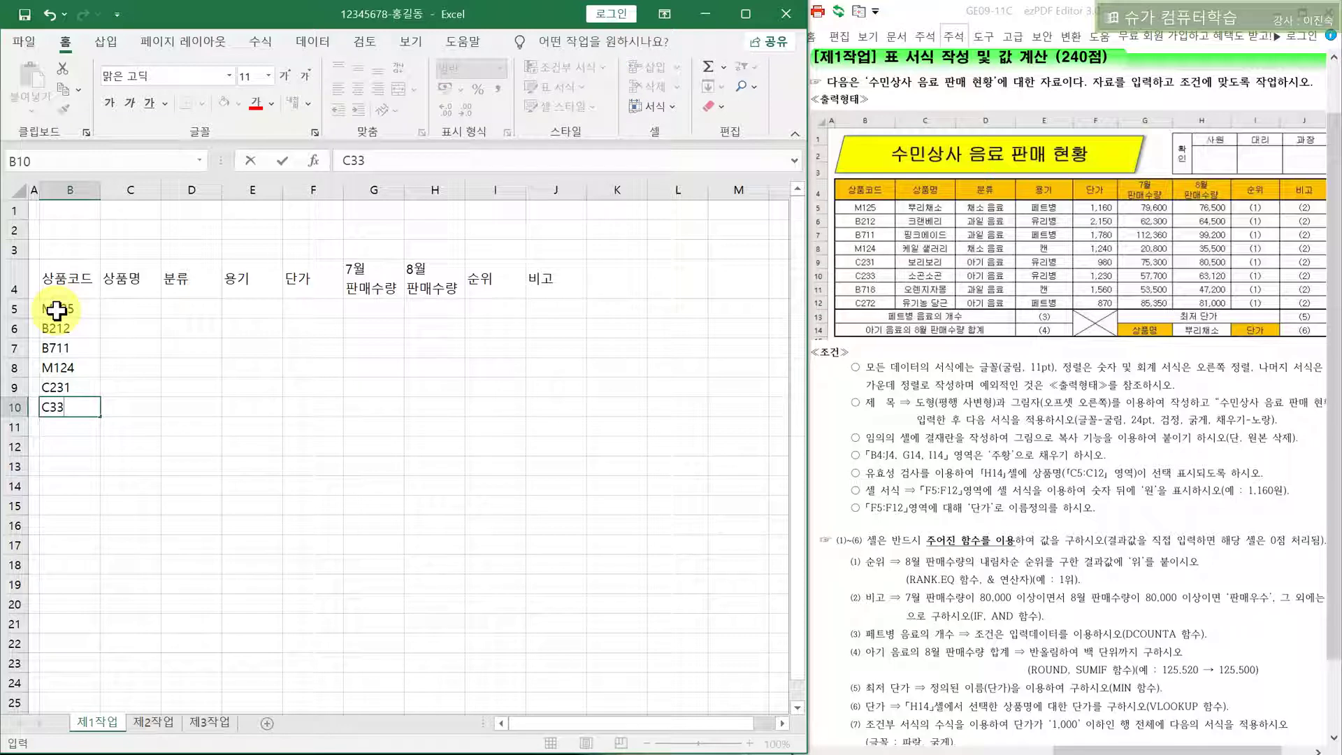
key(BackSpace)
key(BackSpace)
text(233)
key(Return)
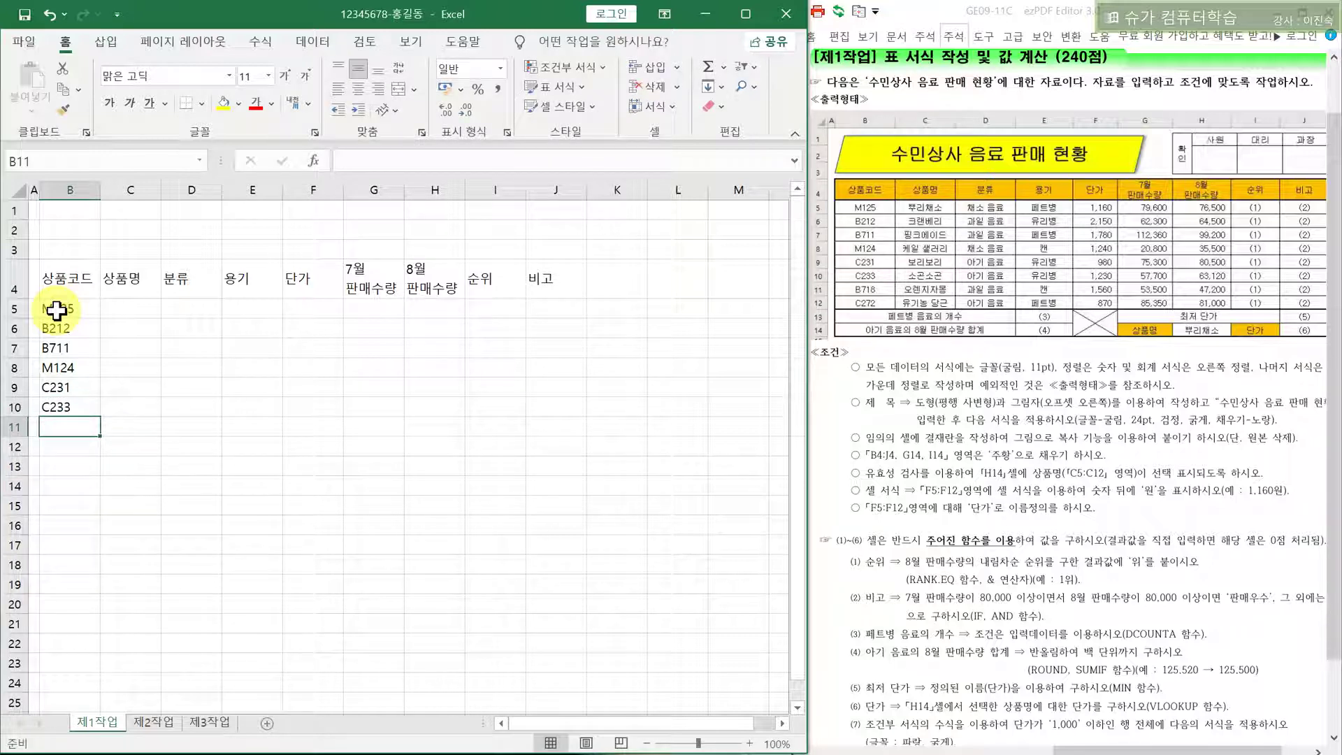
text(B711)
key(BackSpace)
text(8)
key(Return)
text(C272)
key(Return)
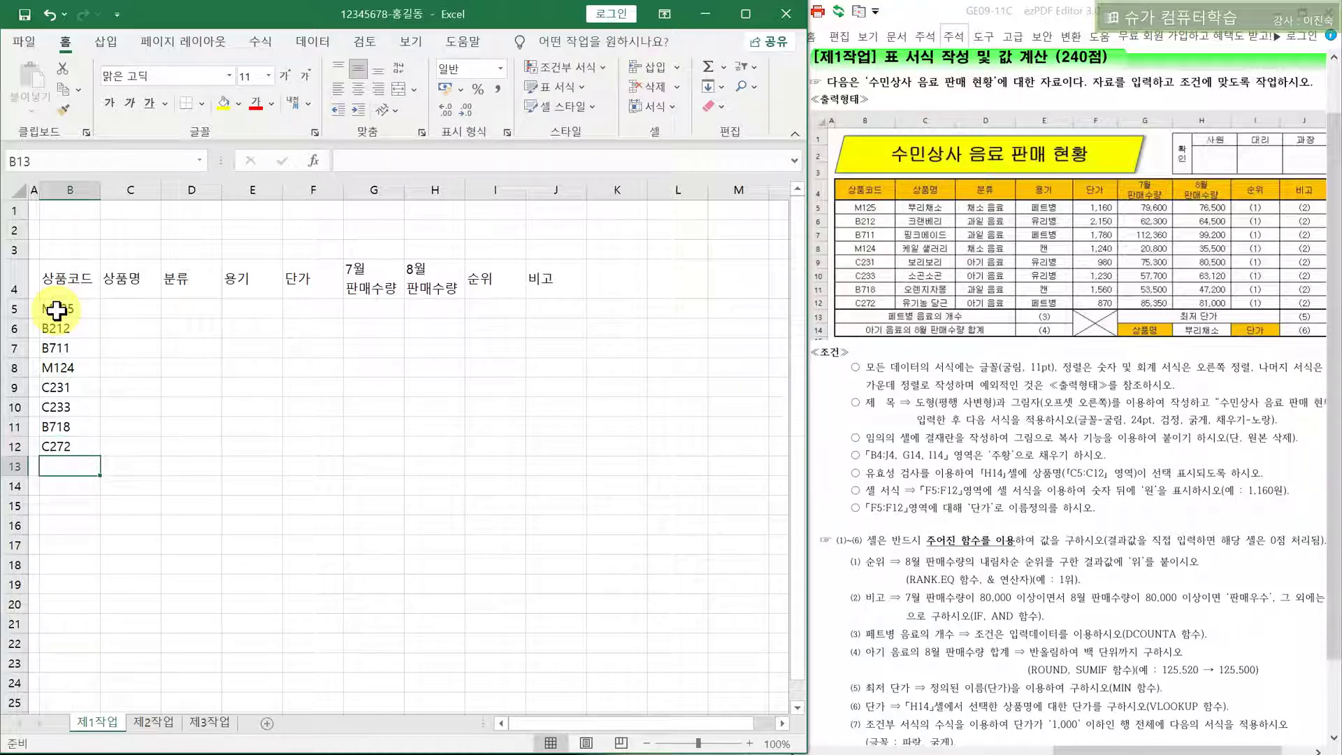
Enter the summary label 페트병 음료의 개수 in cell B13
text(페)
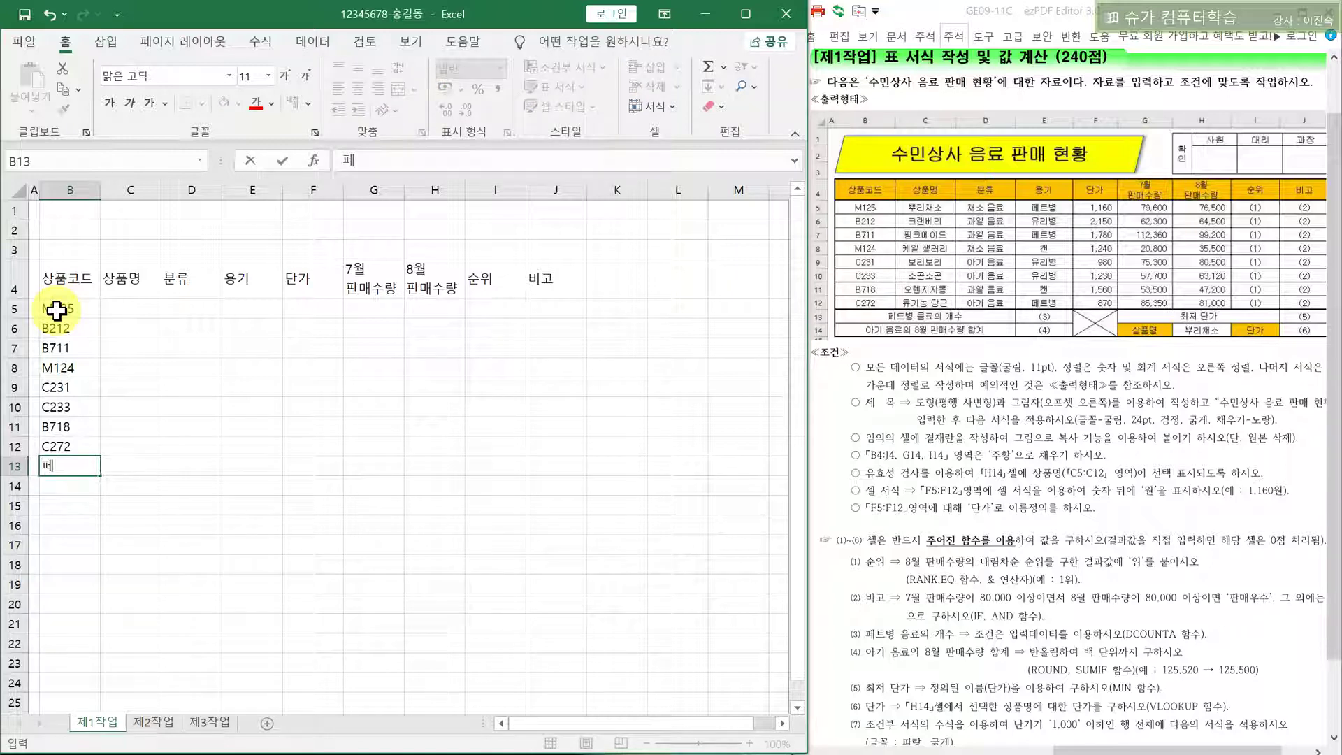
text(트별)
text( dafy의 갯)
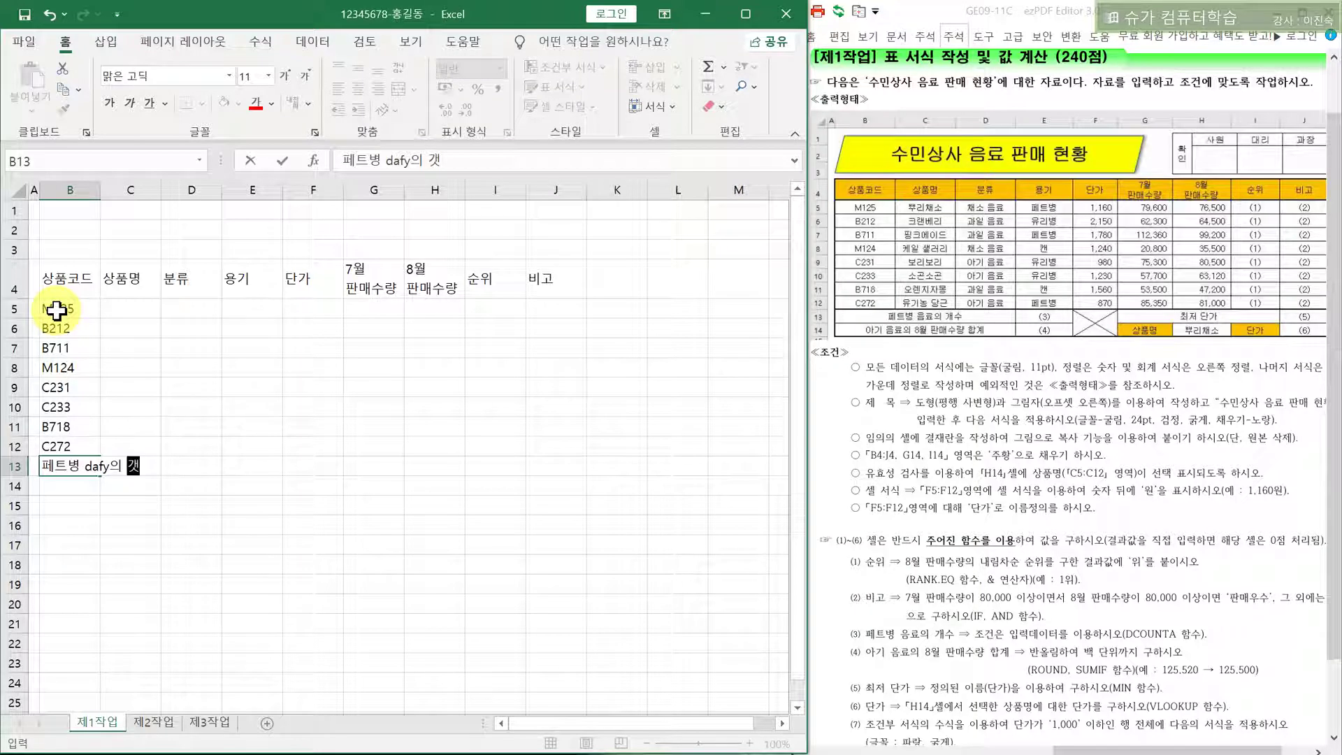
key(BackSpace)
key(BackSpace)
text(음료의 개수)
key(Return)
Enter the summary label 아기 음료의 8월 판매수량 합계 in cell B14
text(아기 음료)
text(의 8우)
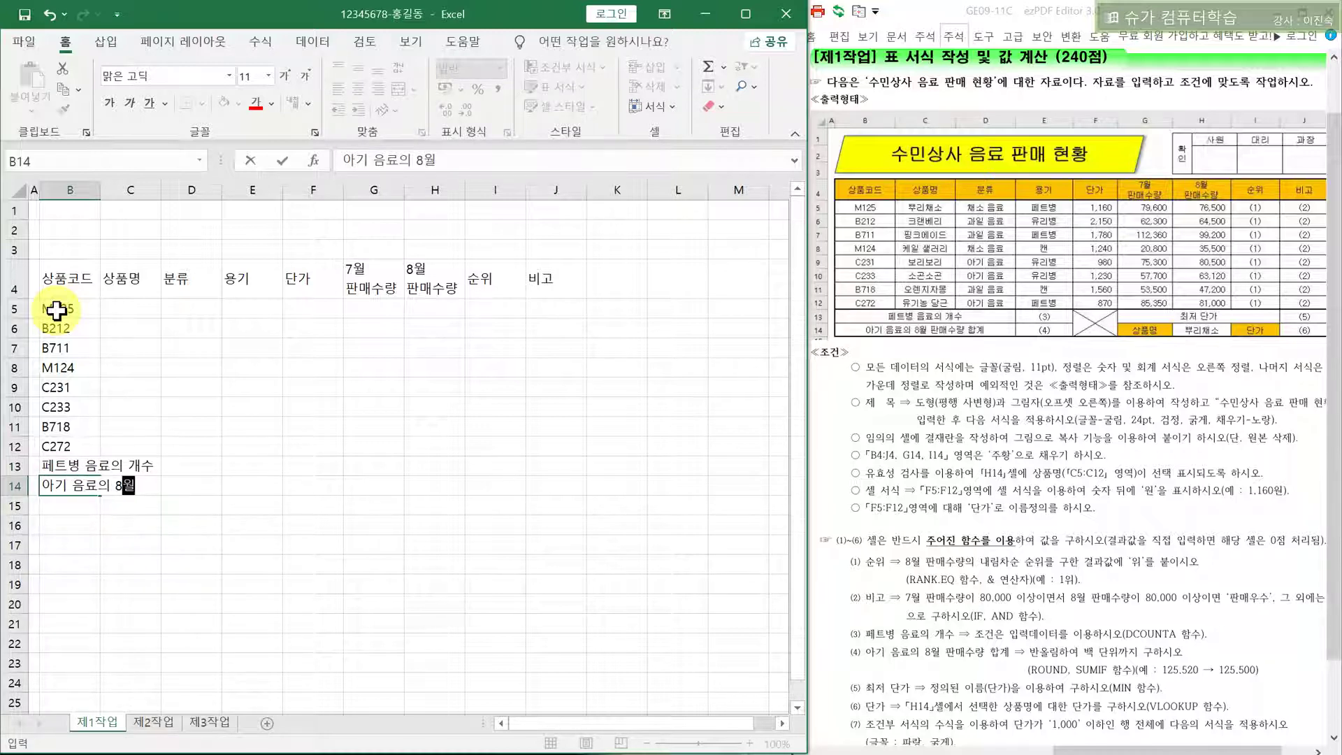
text( 판매수량 ㅎ)
text(계)
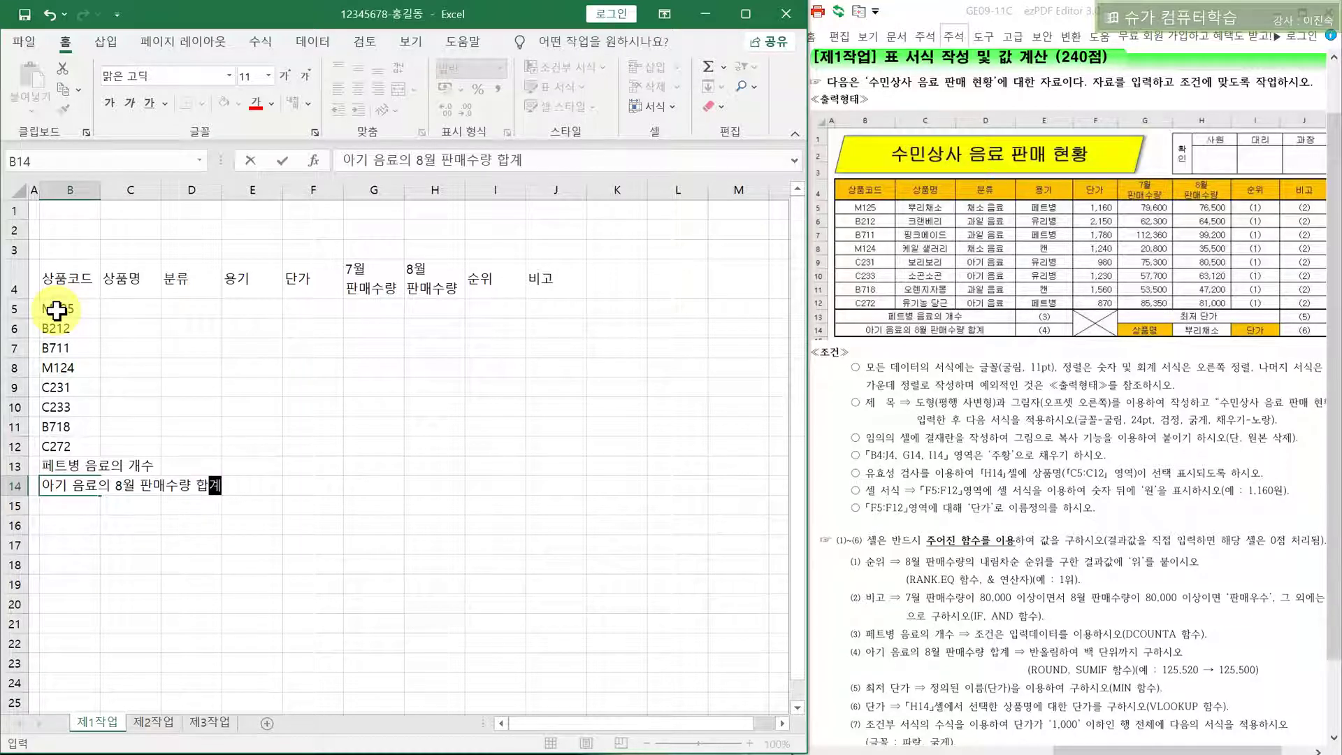
key(Return)
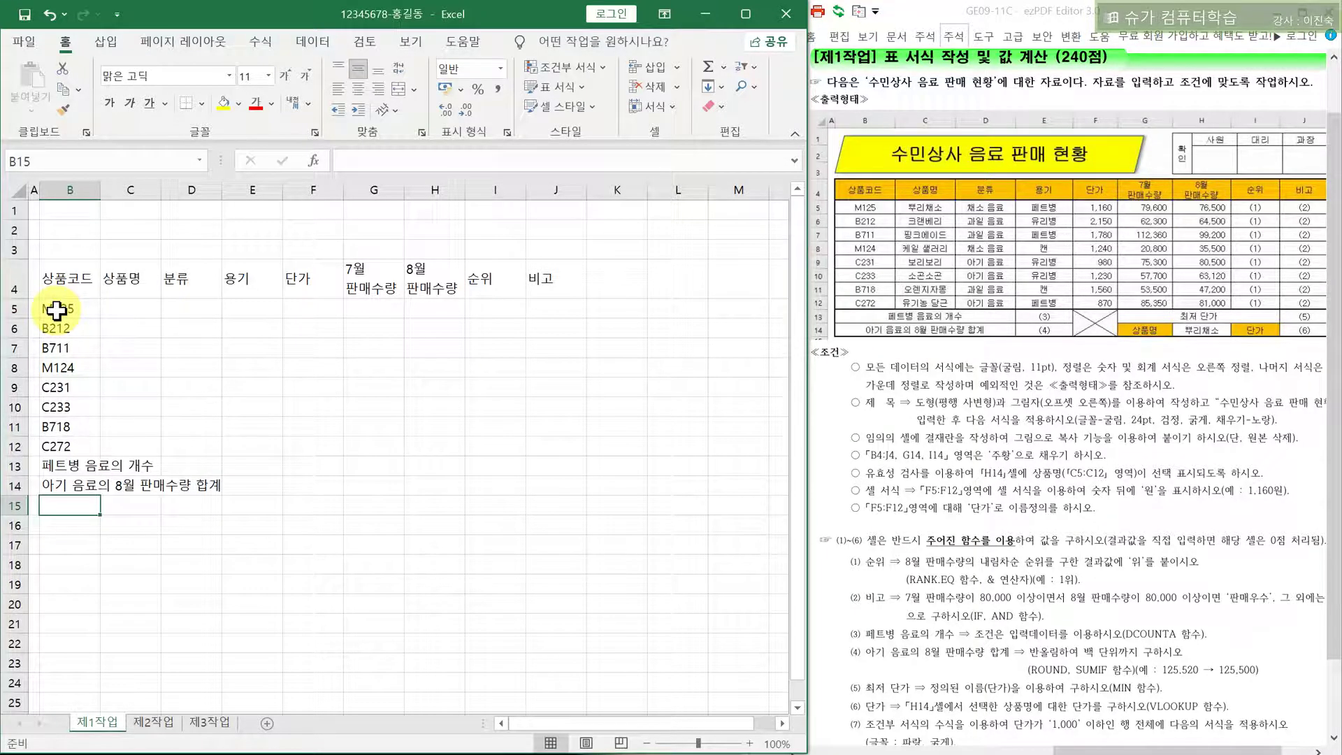
Fill the 상품명 cells C5 to C8 with 뿌리채소, 크랜베리, 핑크에이드 and 케일 샐러리
click(139, 310)
text(뿌)
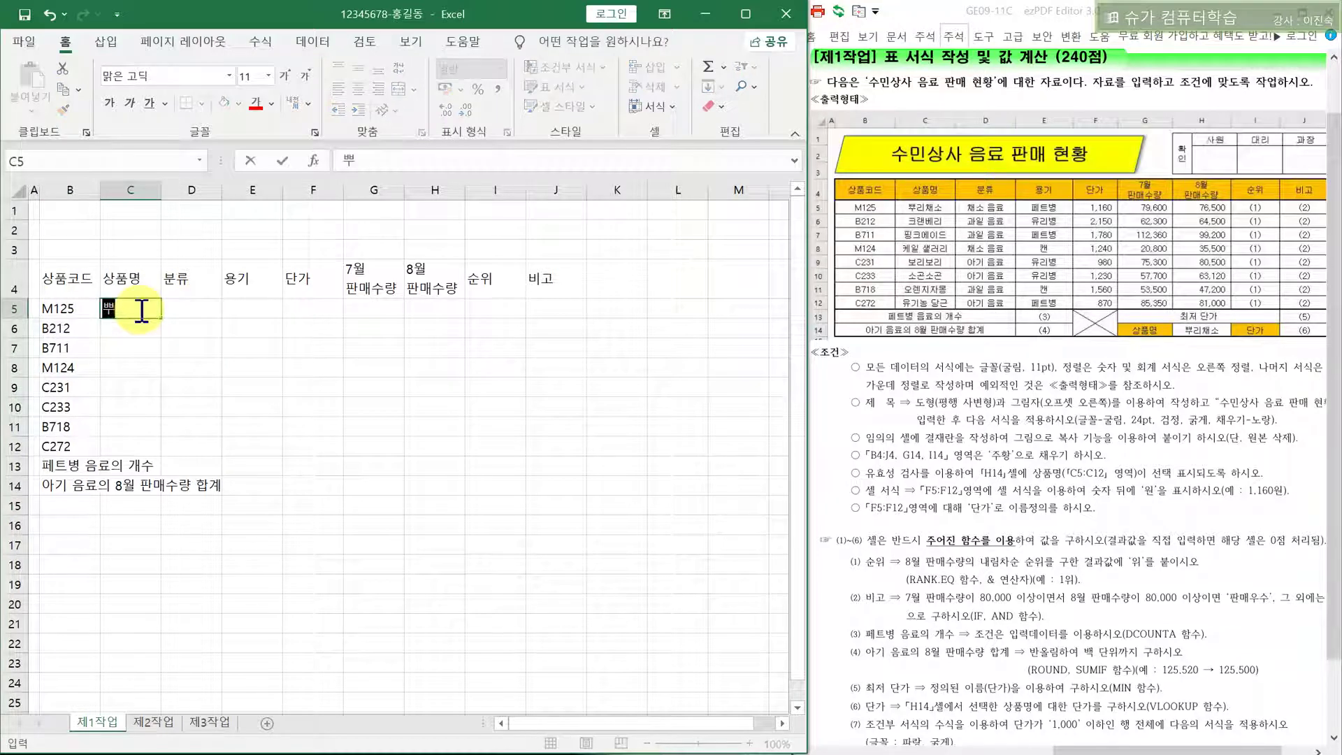
text(리채소)
key(Return)
text(ㅋㅡ)
key(BackSpace)
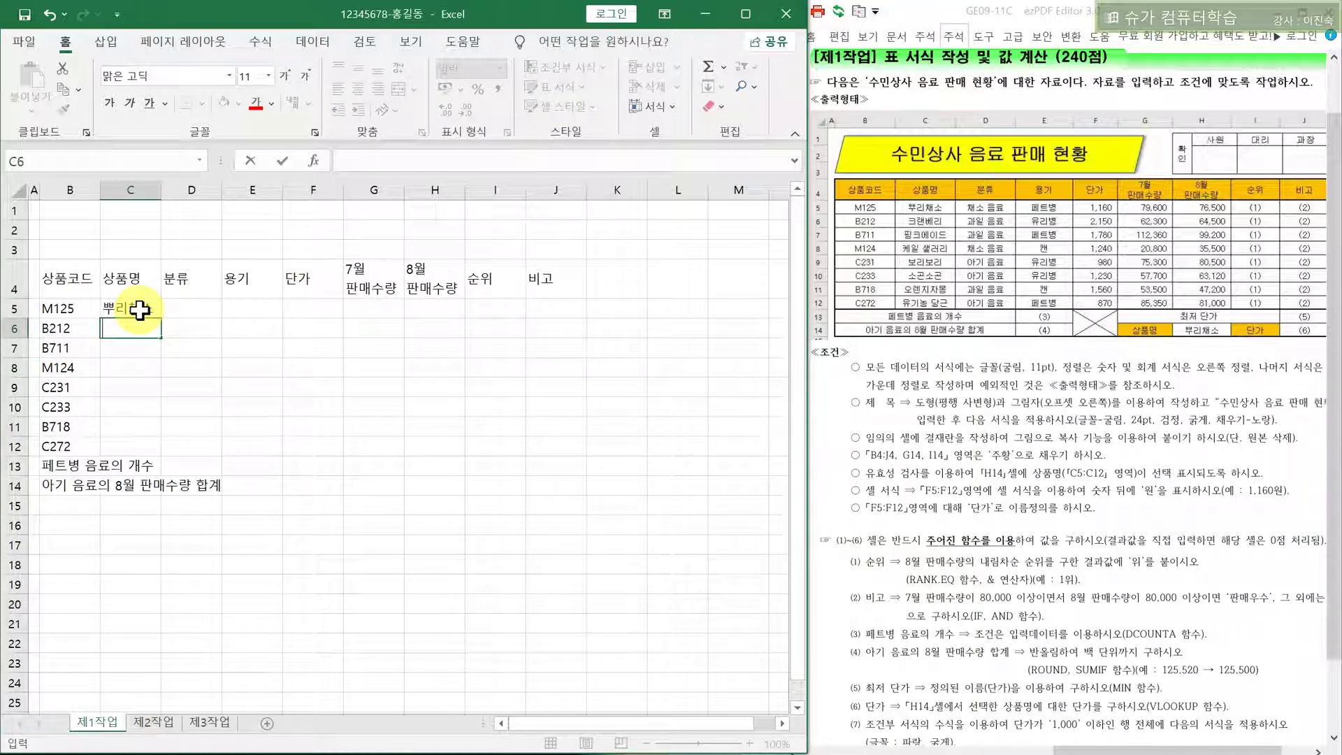
text(크랜베리)
key(Return)
text(피ㅇㅋㅡ에이드)
key(Return)
text(케일 ㅅ)
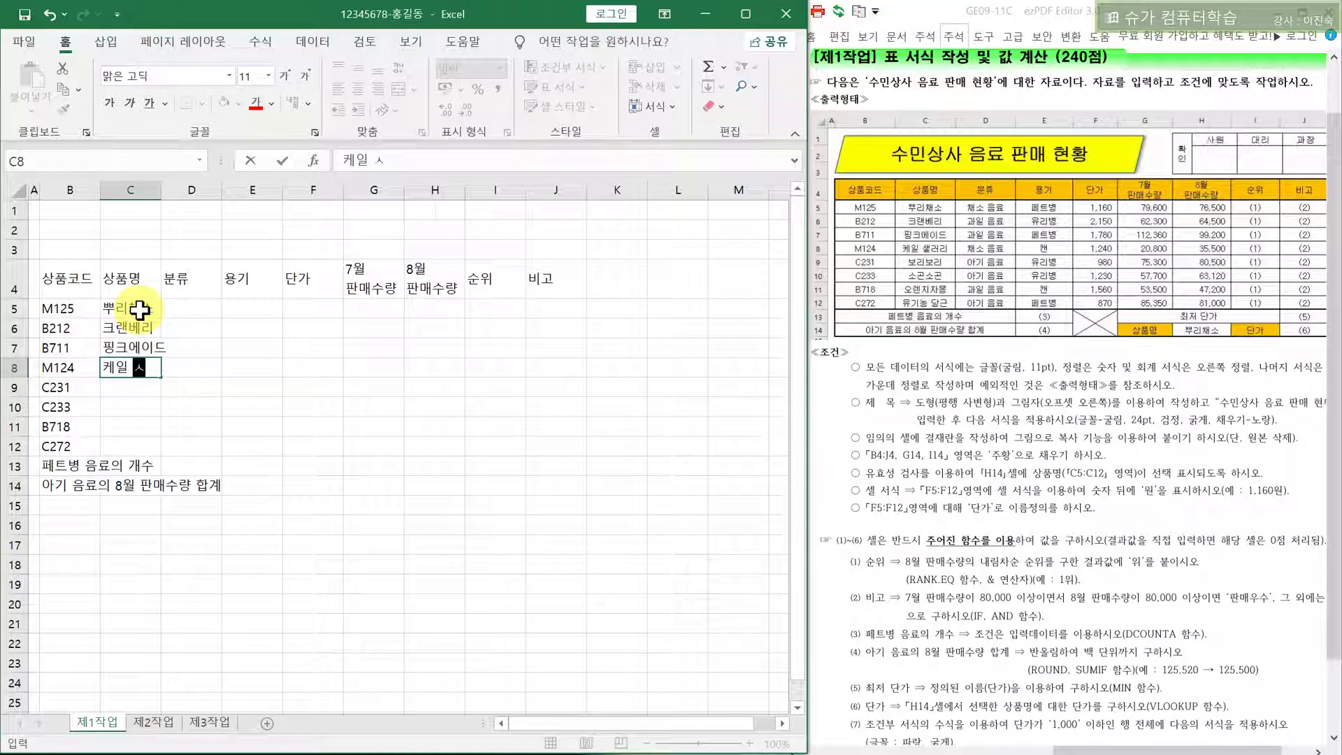
text(ㅐㄹ러리)
key(Return)
Fill the 상품명 cells C9 to C12 with 보리보리, 소곤소곤, 오렌지자몽 and 유기농 당근
text(보리볼ㅣ)
key(Return)
text(소곤ㄱㅗ소ㄱㅗㄴ)
key(Return)
text(오렌지자모)
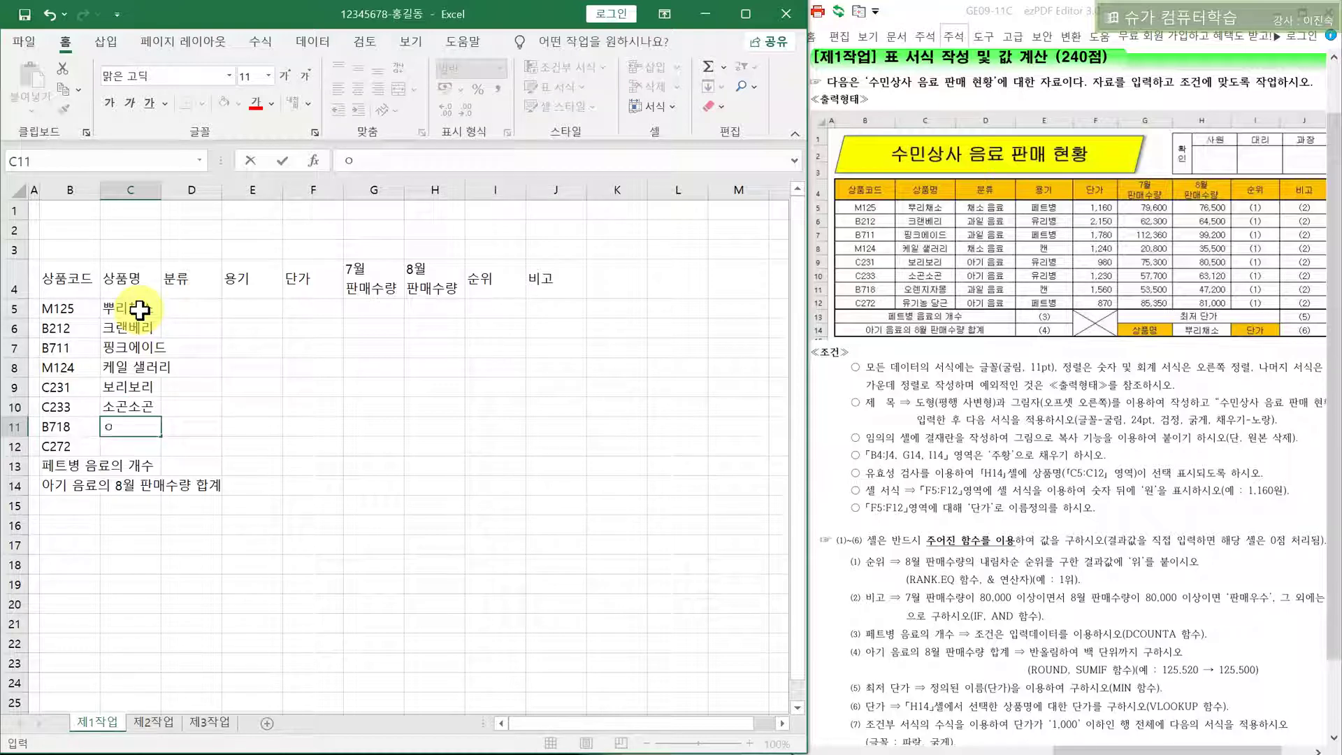
text(ㅇ)
key(Return)
text(유기농 당그)
text(ㄴ)
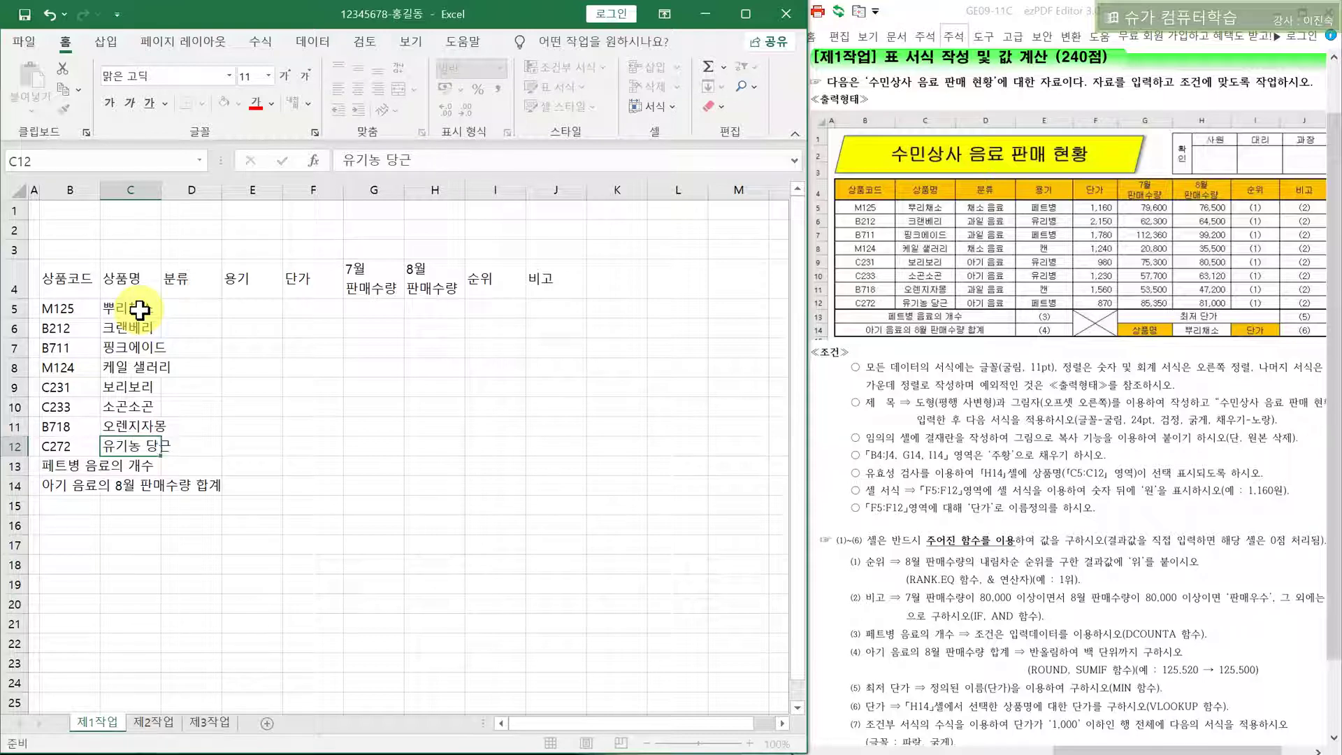
key(Return)
Widen columns C and D so the product names fit inside their cells
drag(162, 191, 278, 186)
click(218, 308)
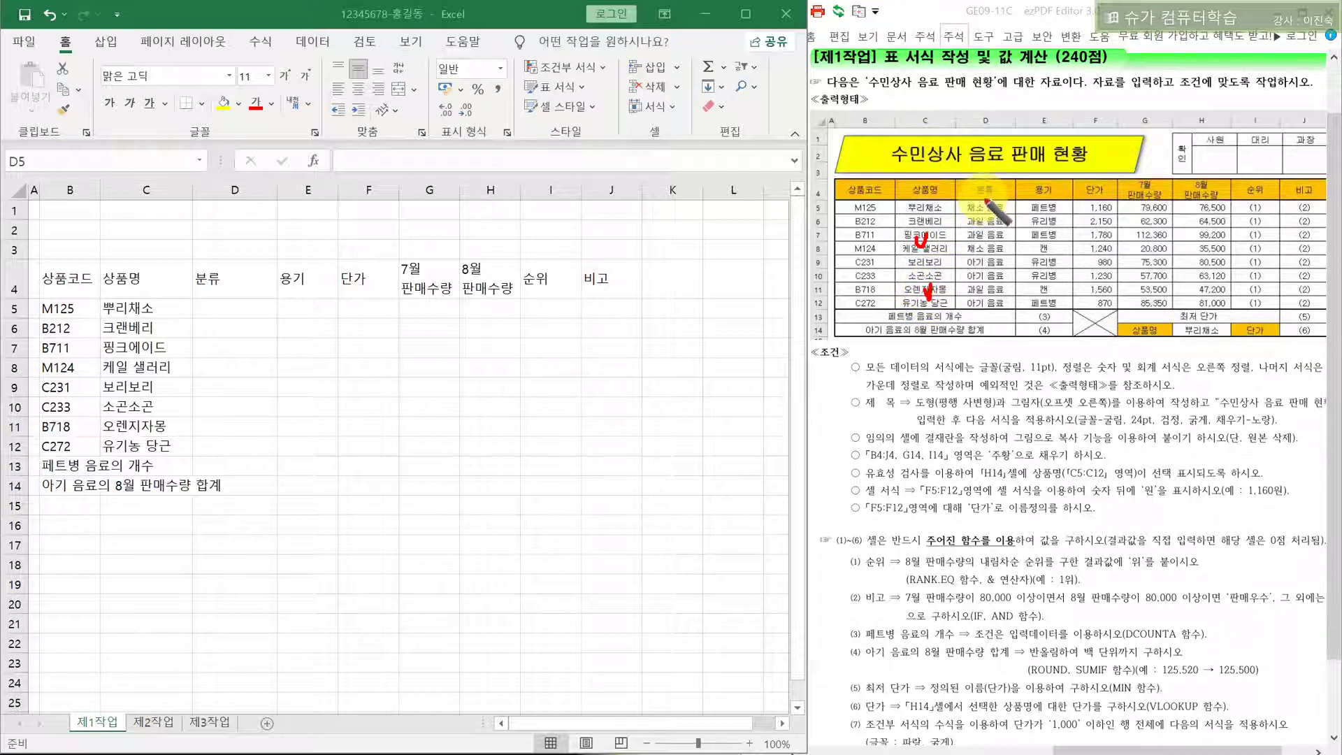
drag(982, 194, 996, 184)
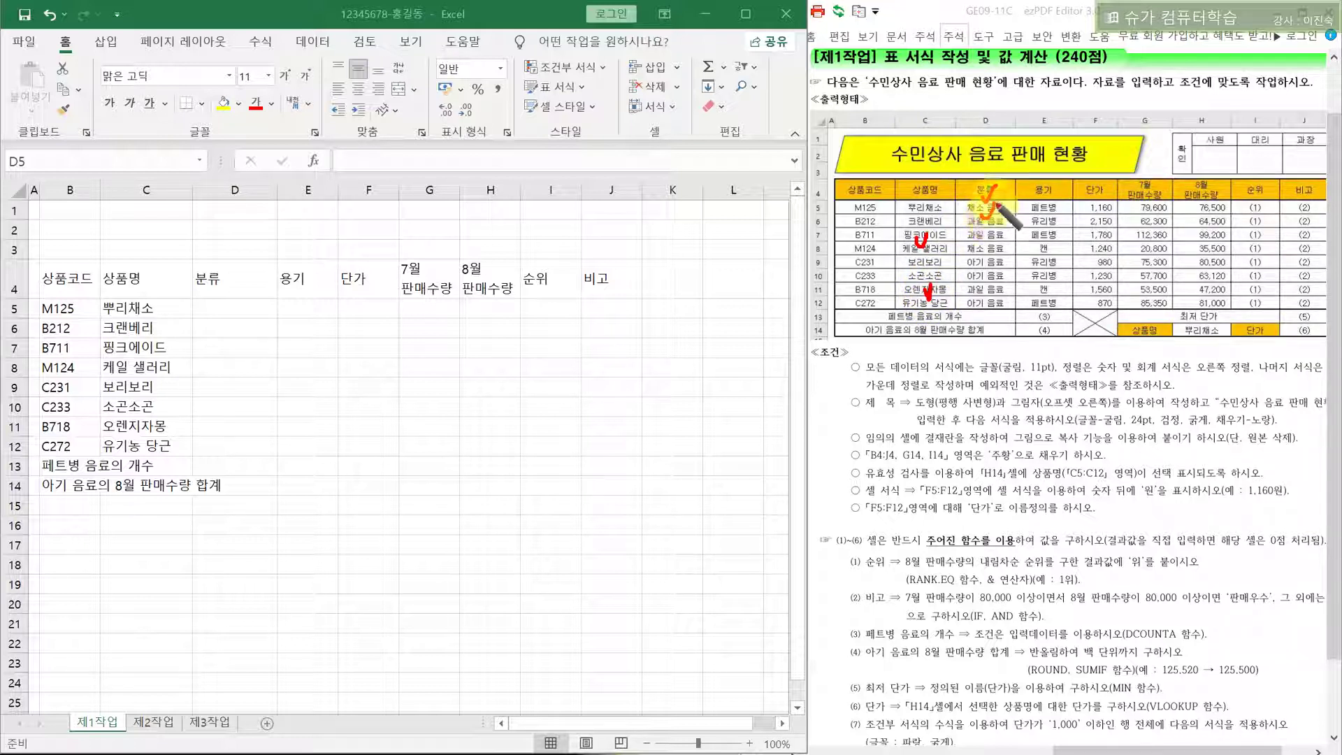
drag(981, 254, 991, 248)
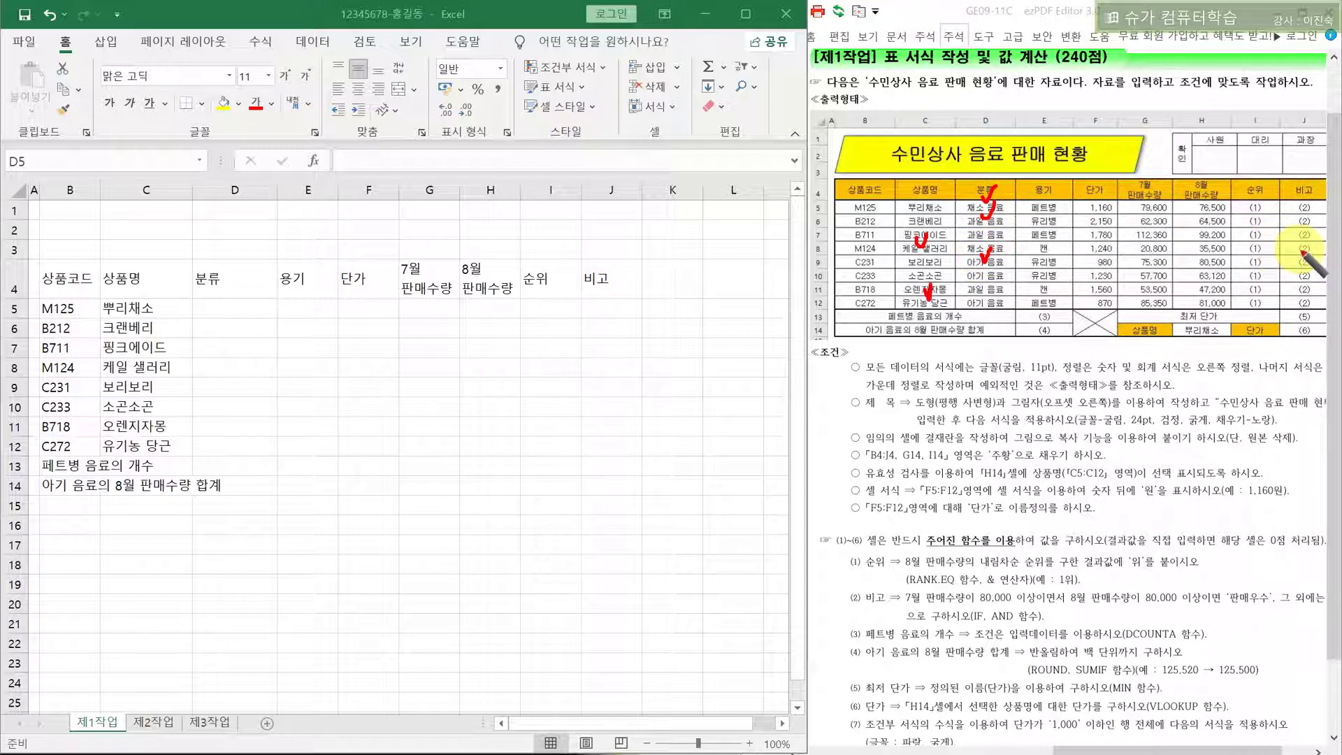
key(Escape)
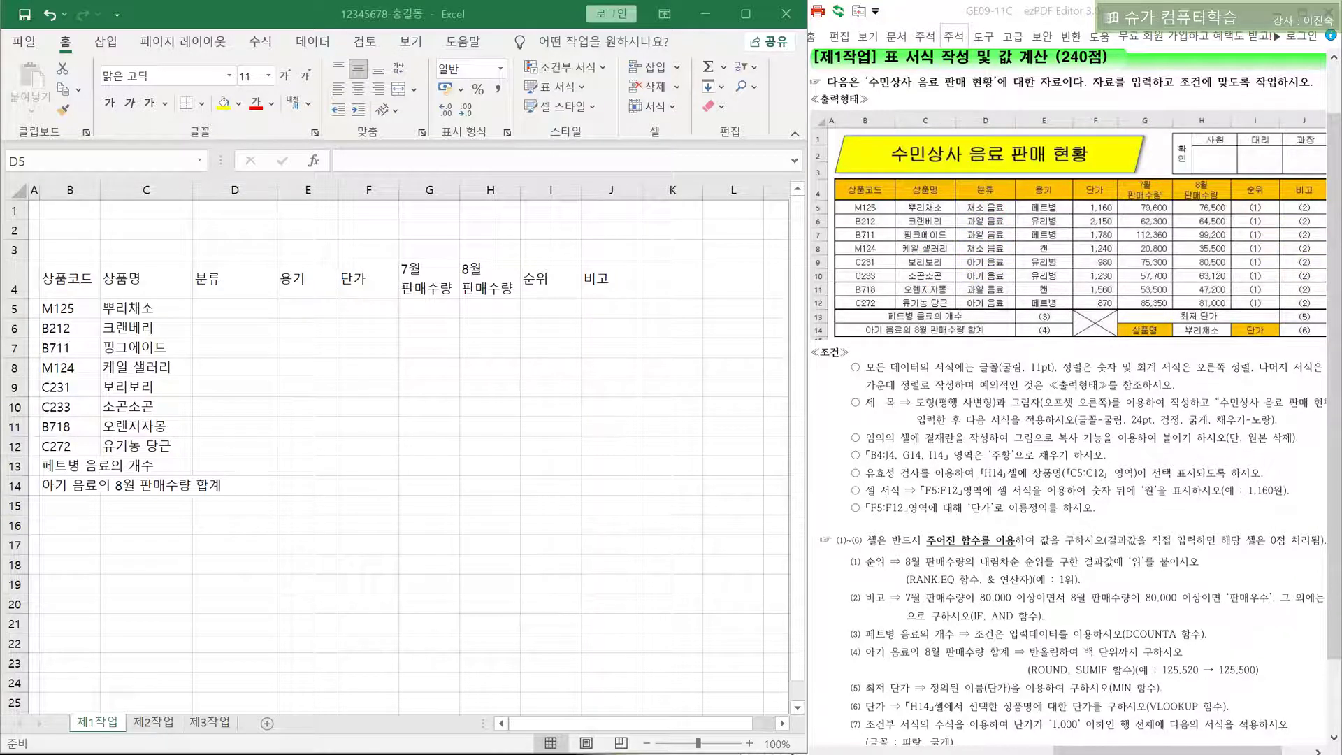
Fill the 분류 cells D5 to D8 with 채소 음료, 과일 음료, 과일 음료 and 채소 음료, keeping the space in each entry
click(257, 308)
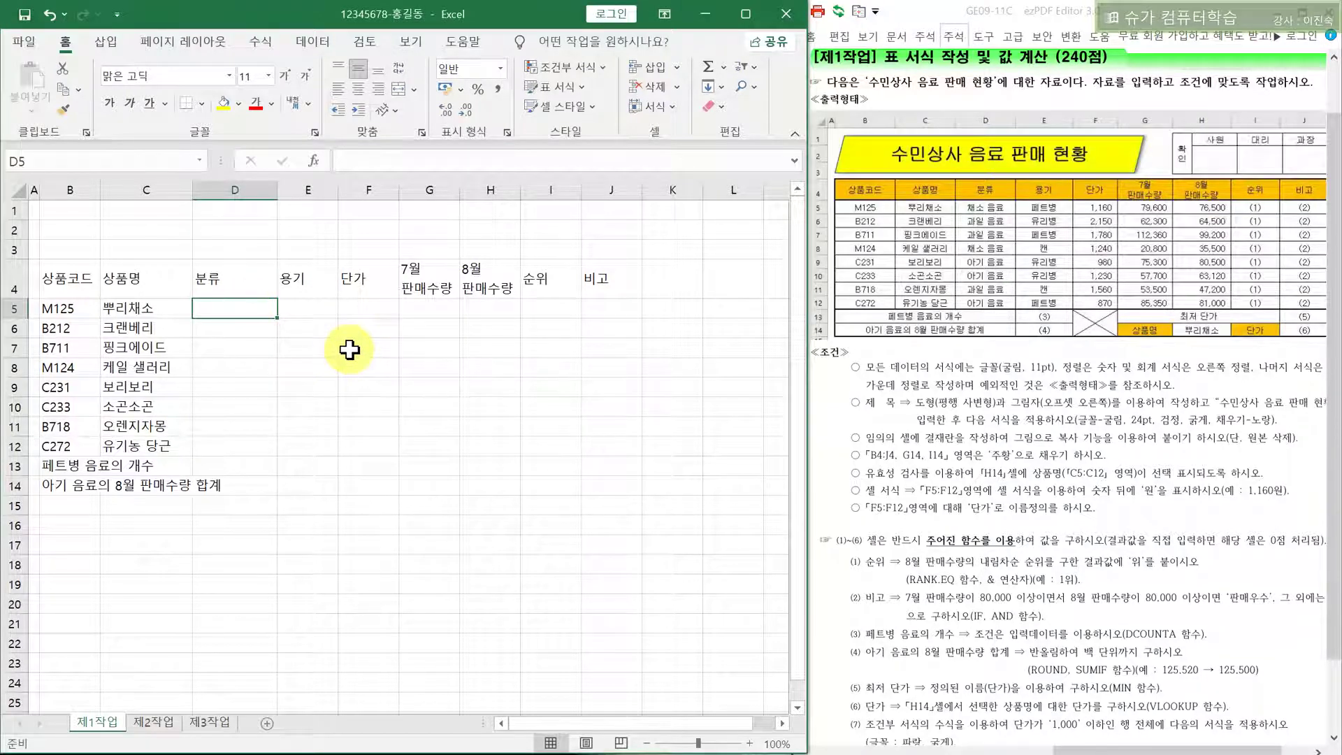
text(ㅊ)
text(소 )
text(음료)
key(Return)
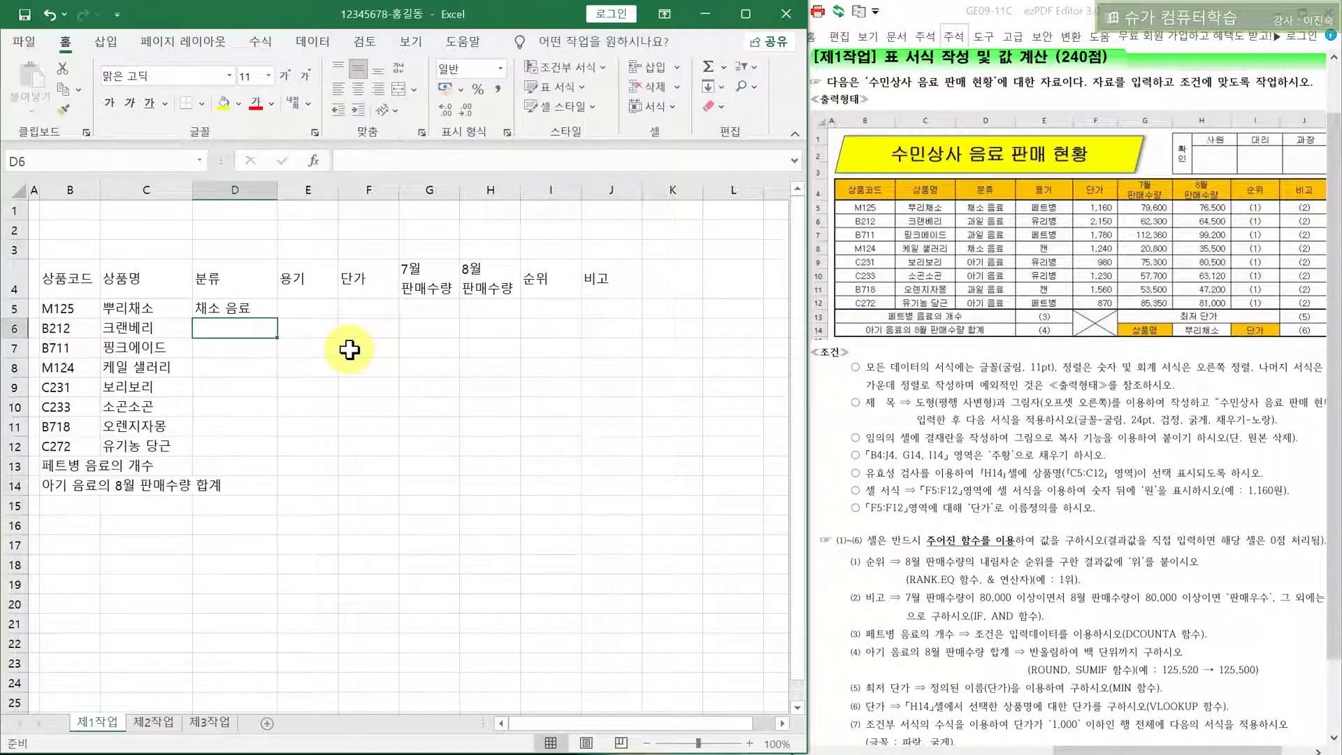
text(고)
text(일 )
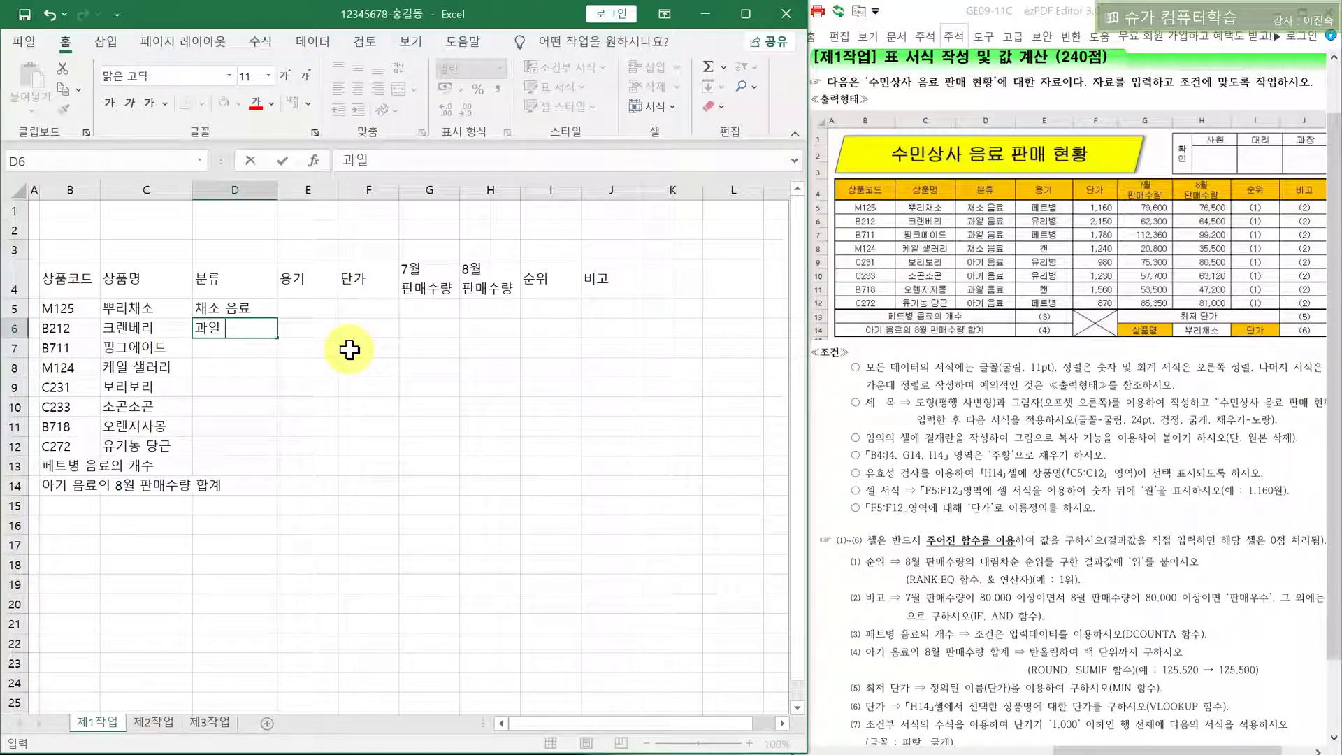
text(음료)
key(Return)
text(과)
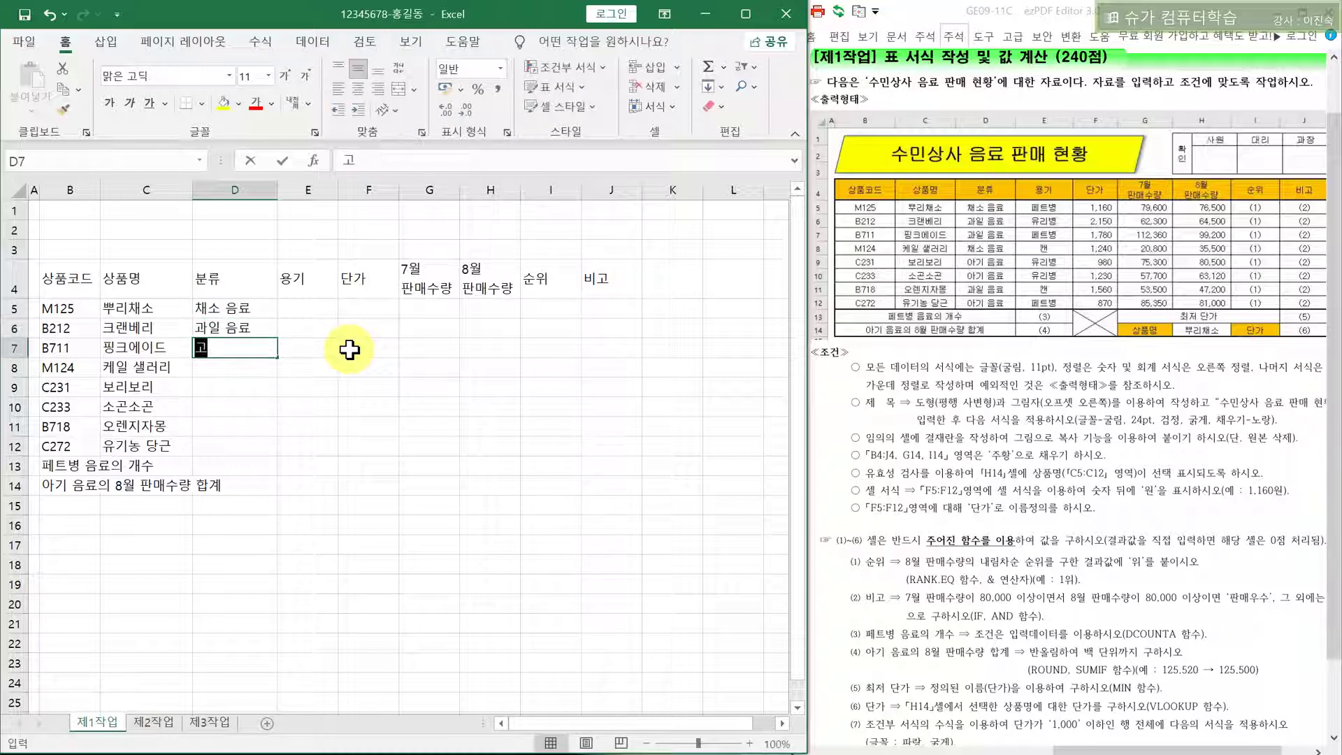
key(Return)
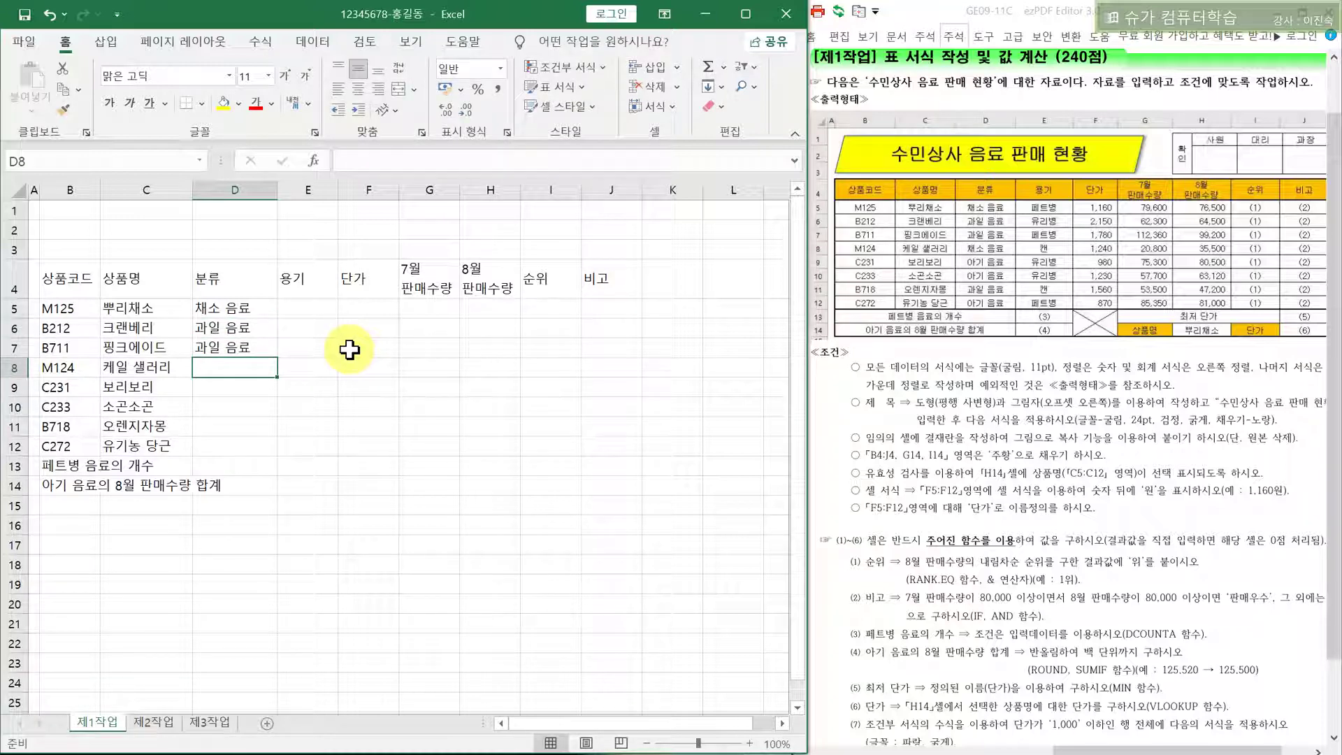
text(채소 음료)
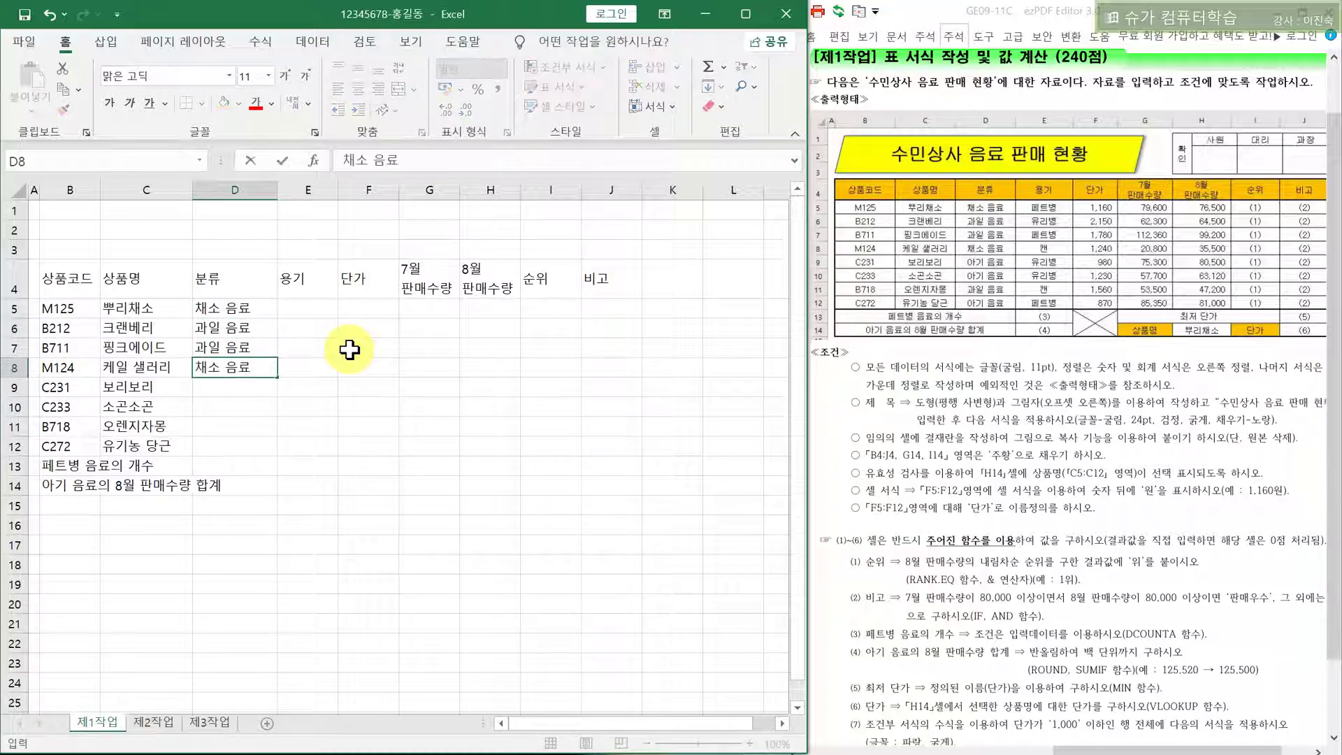
key(Return)
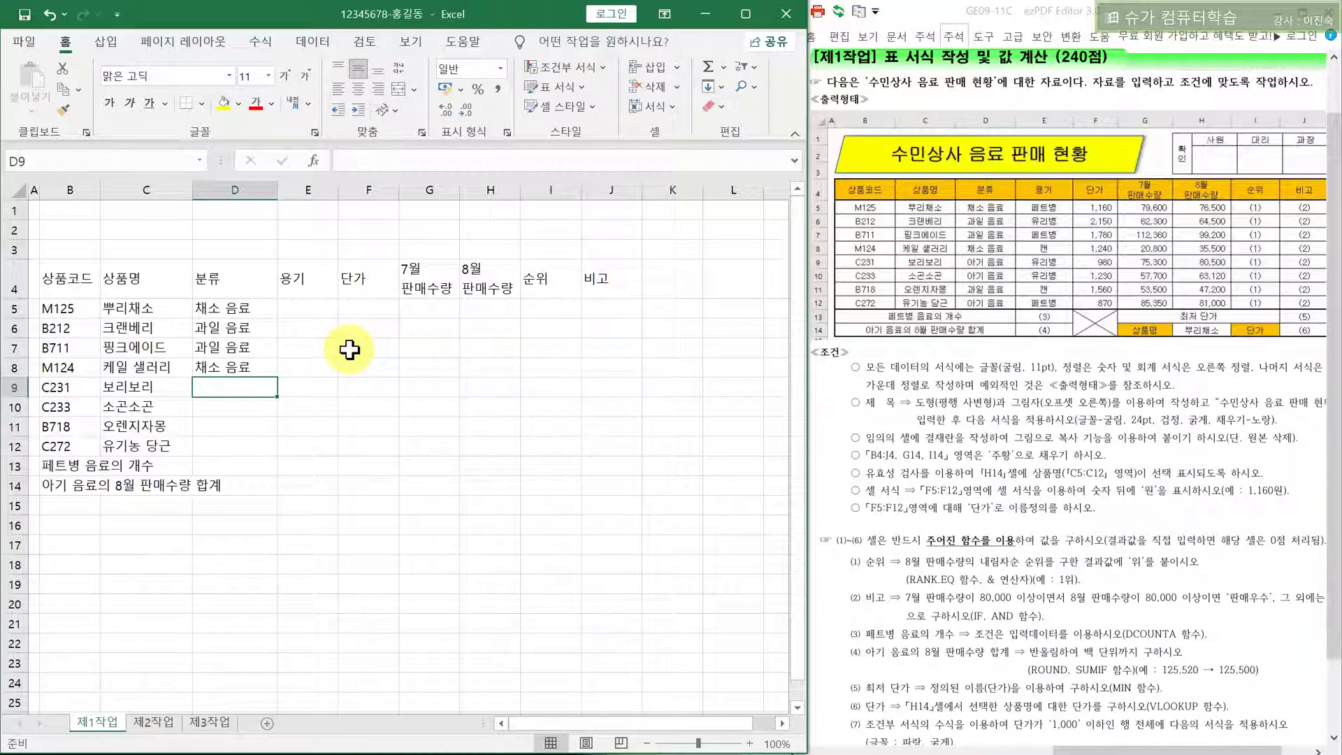
Fill the 분류 cells D9 to D12 with 아기 음료, 아기 음료, 과일 음료 and 아기 음료
text(아기 음료)
key(Return)
text(아)
key(Return)
text(과)
key(Return)
text(아)
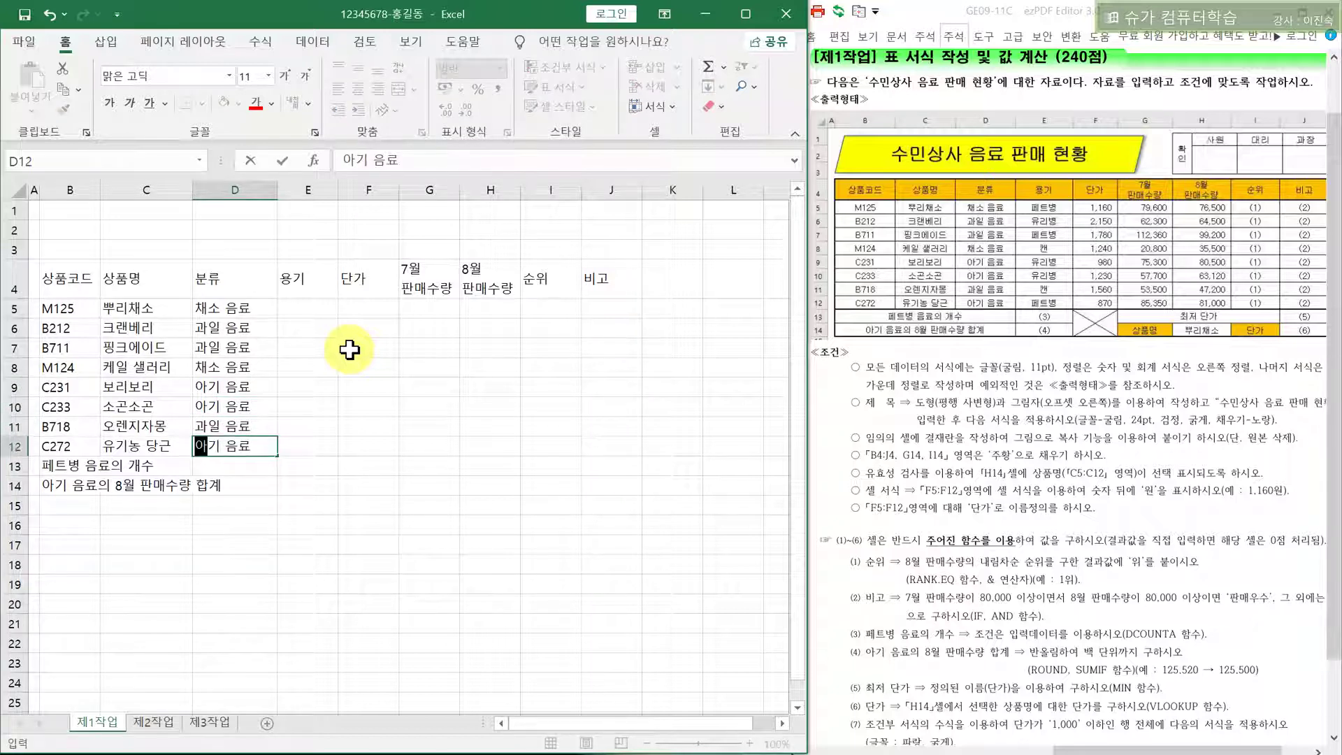
key(Return)
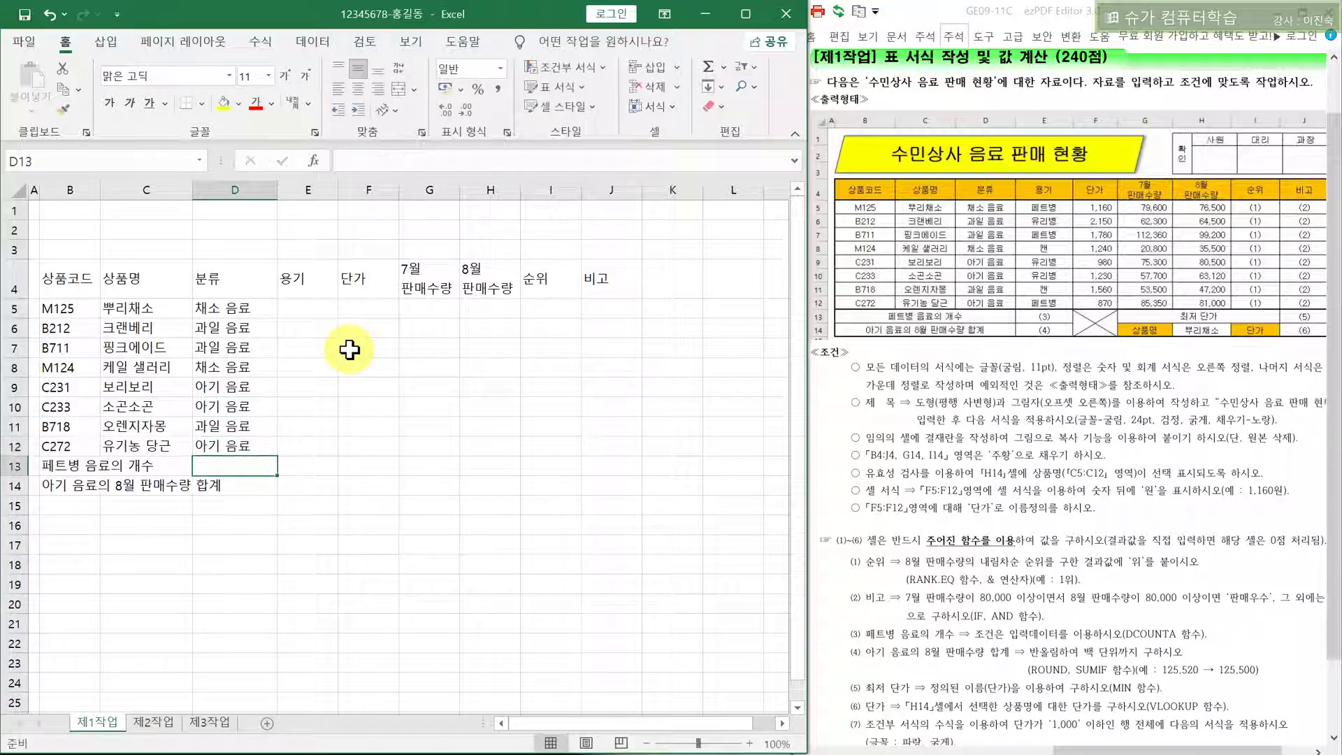
Fill the 용기 cells E5 to E8 with 페트병, 유리병, 페트병 and 캔
click(302, 310)
text(ㅍ)
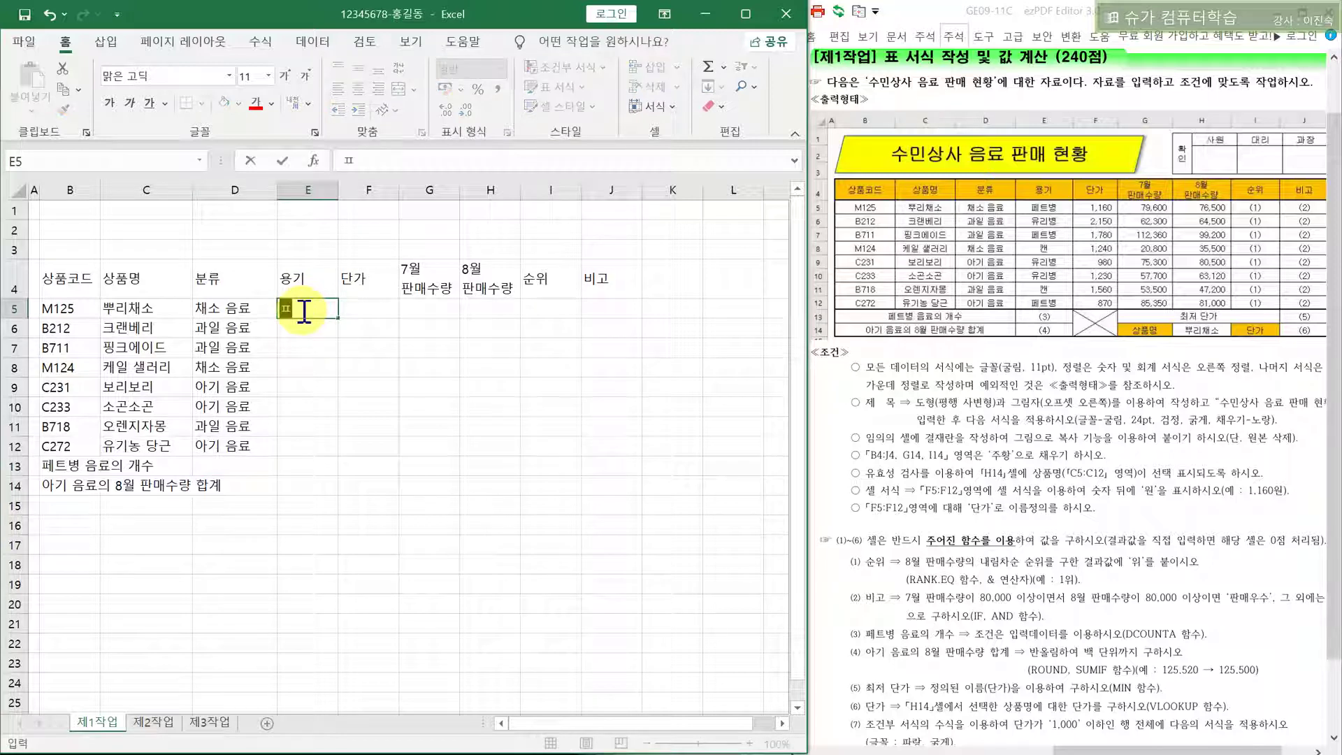
text(ㅔ트병)
key(Return)
text(유리병)
key(Return)
text(페트병)
key(Return)
text(캔)
key(Return)
Fill the 용기 cells E9 to E12 with 유리병, 유리병, 캔 and 페트병
text(유리병)
key(Return)
text(유리병)
key(Return)
text(캐ㄴ)
key(Return)
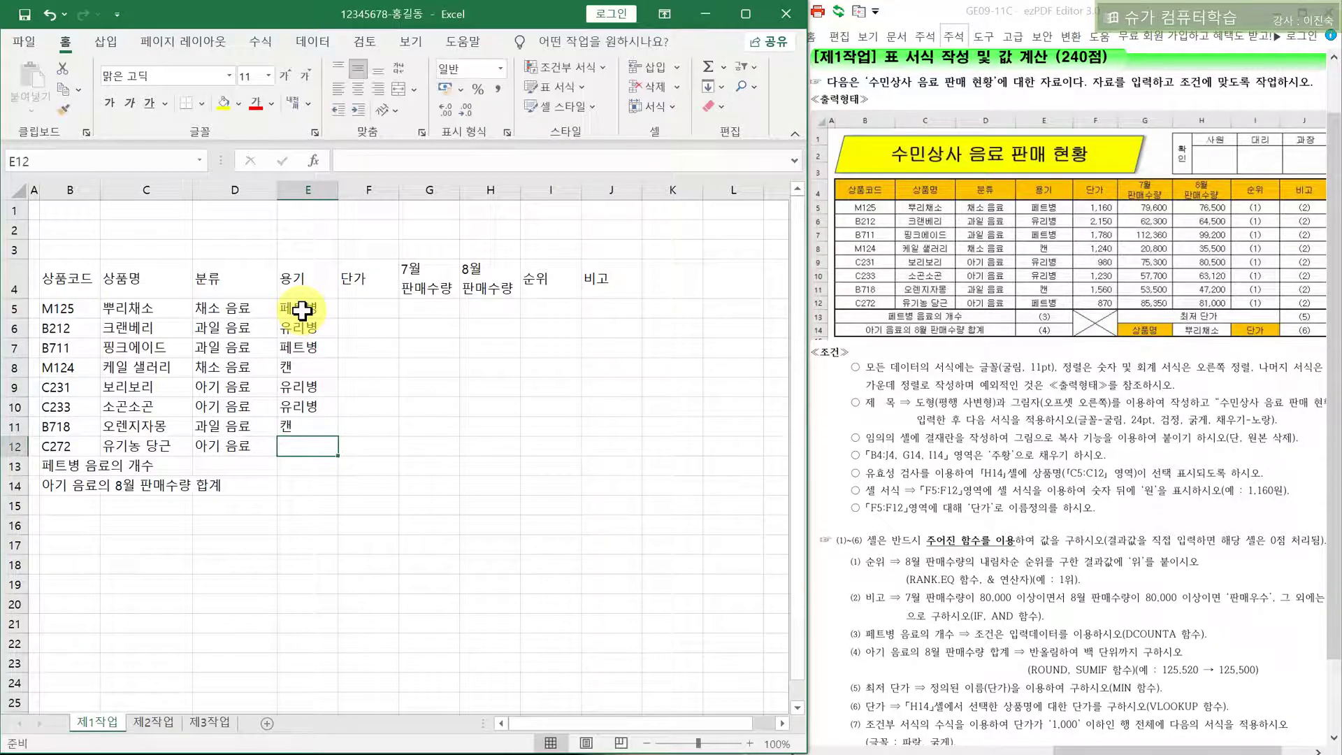
text(페트병)
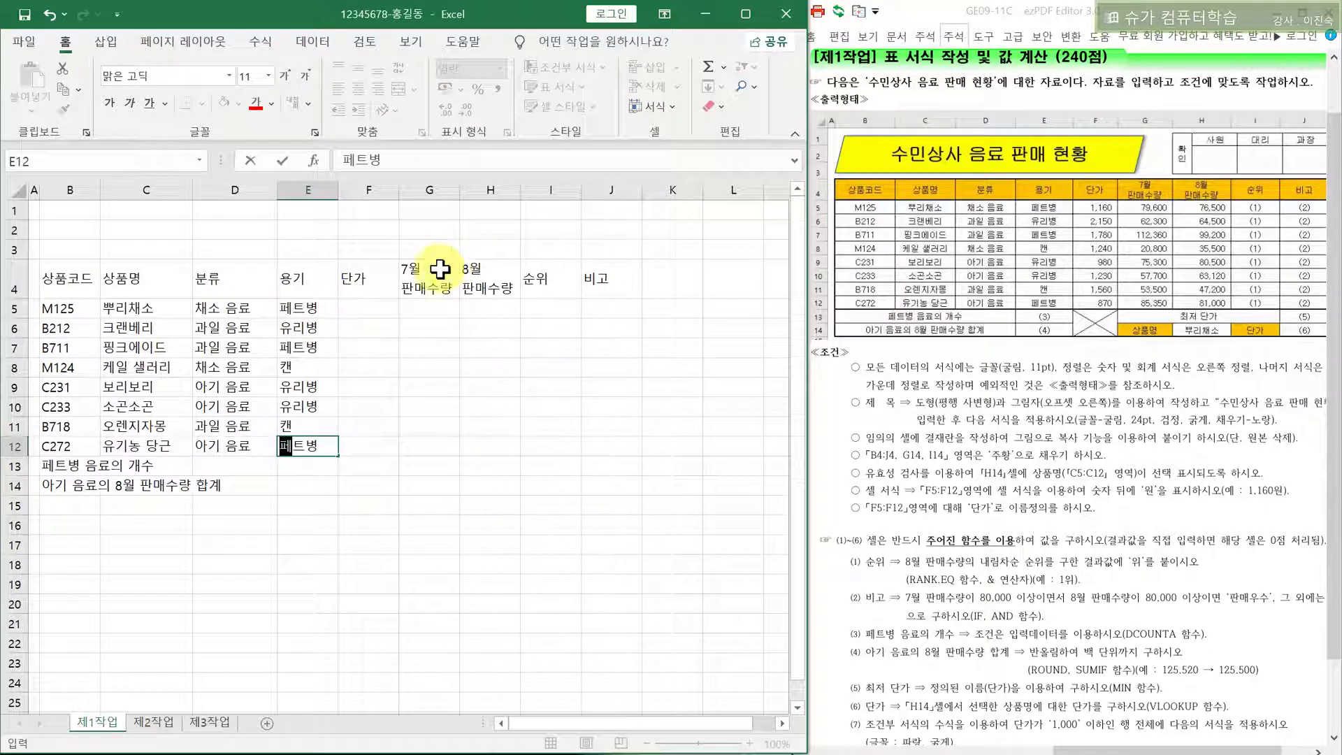
Apply the comma number style to the empty 단가 and sales quantity cells F5:H12
click(371, 309)
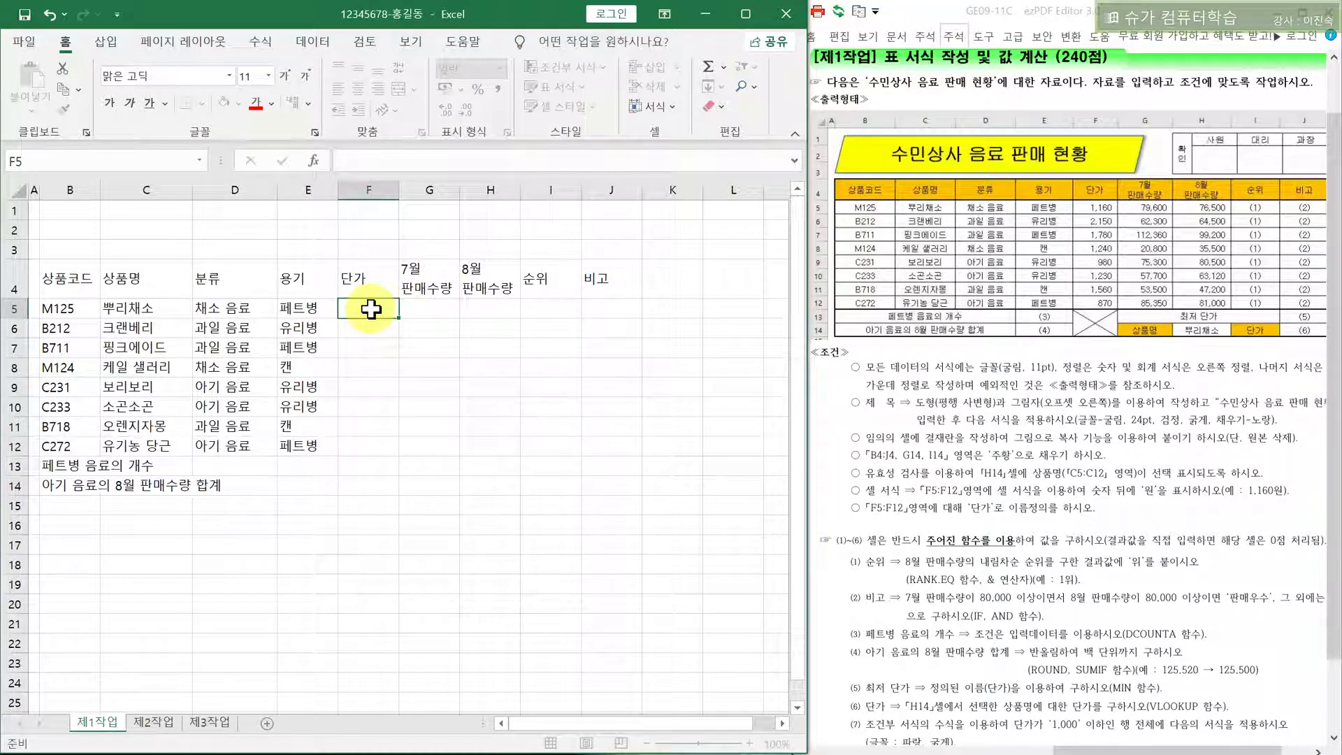
drag(371, 309, 471, 453)
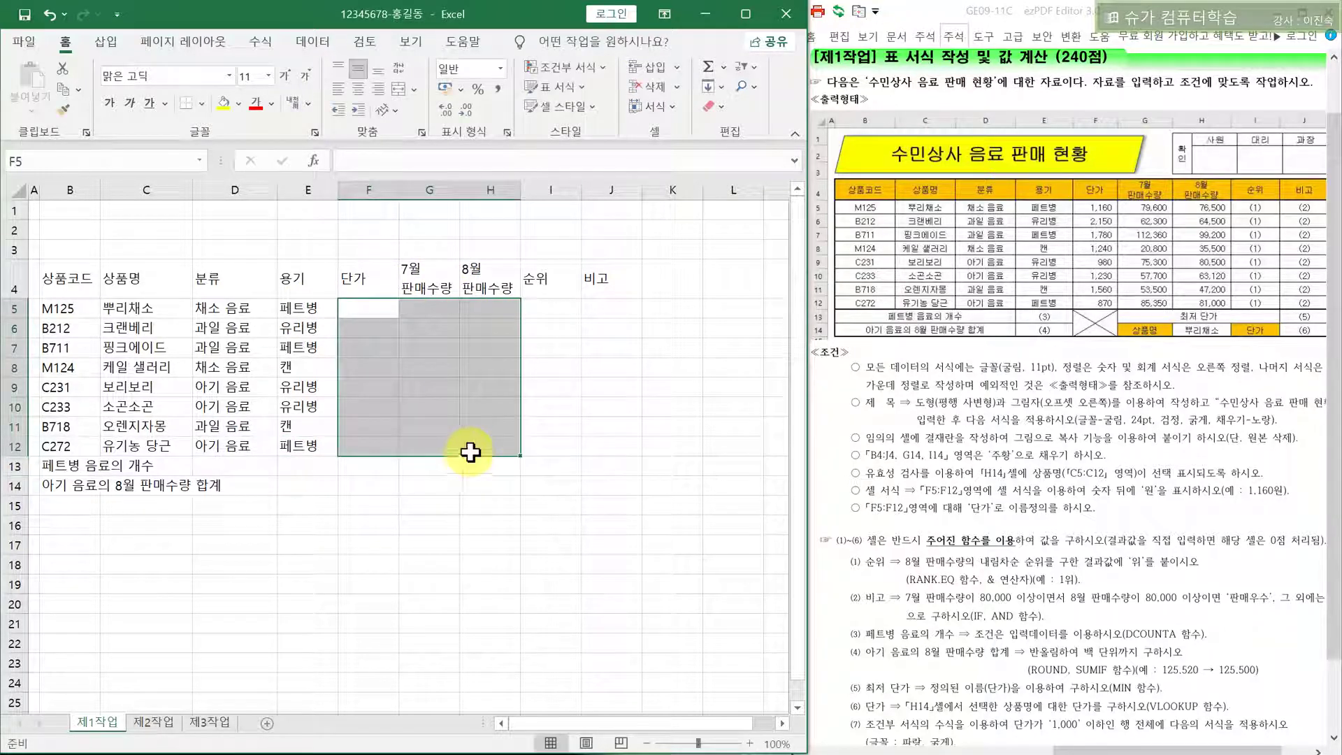
click(499, 88)
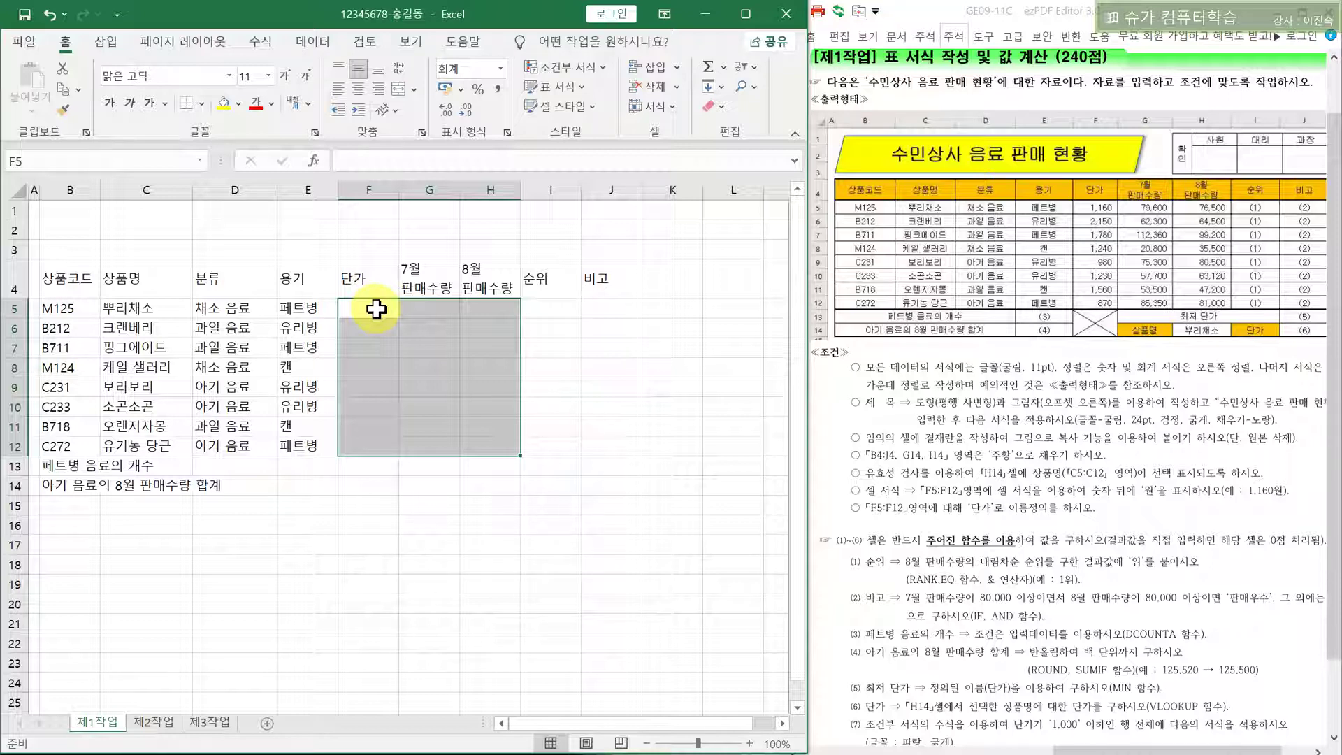
Fill the 단가 cells F5 to F8 with 1160, 2150, 1780 and 1240
text(1160)
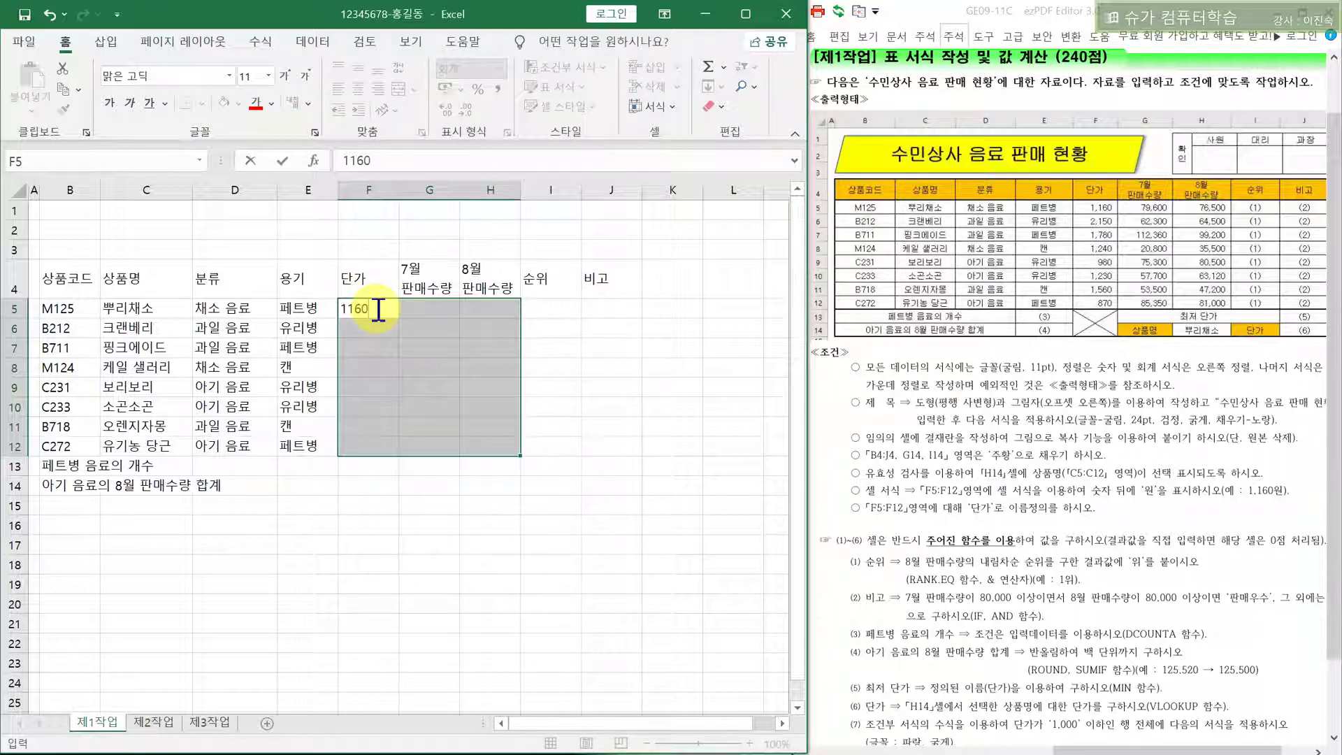
key(Return)
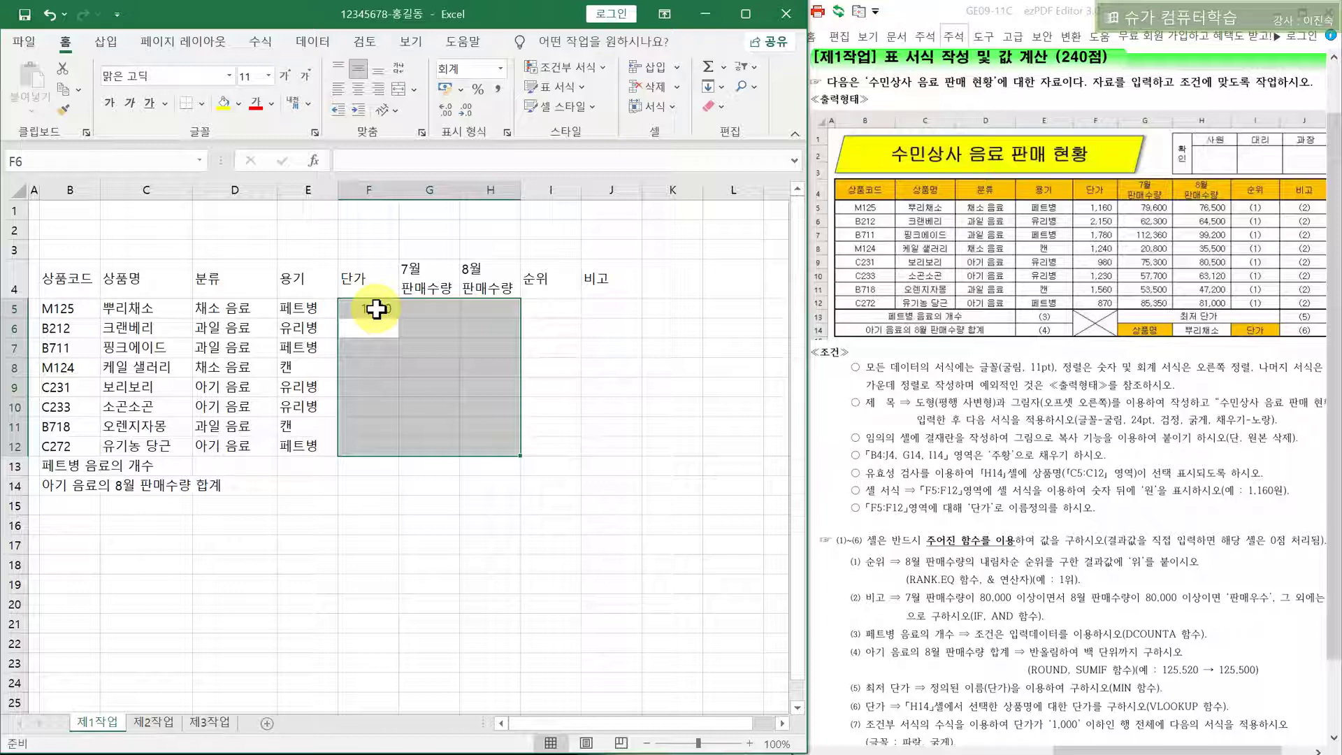
text(2150)
key(Return)
text(1,78)
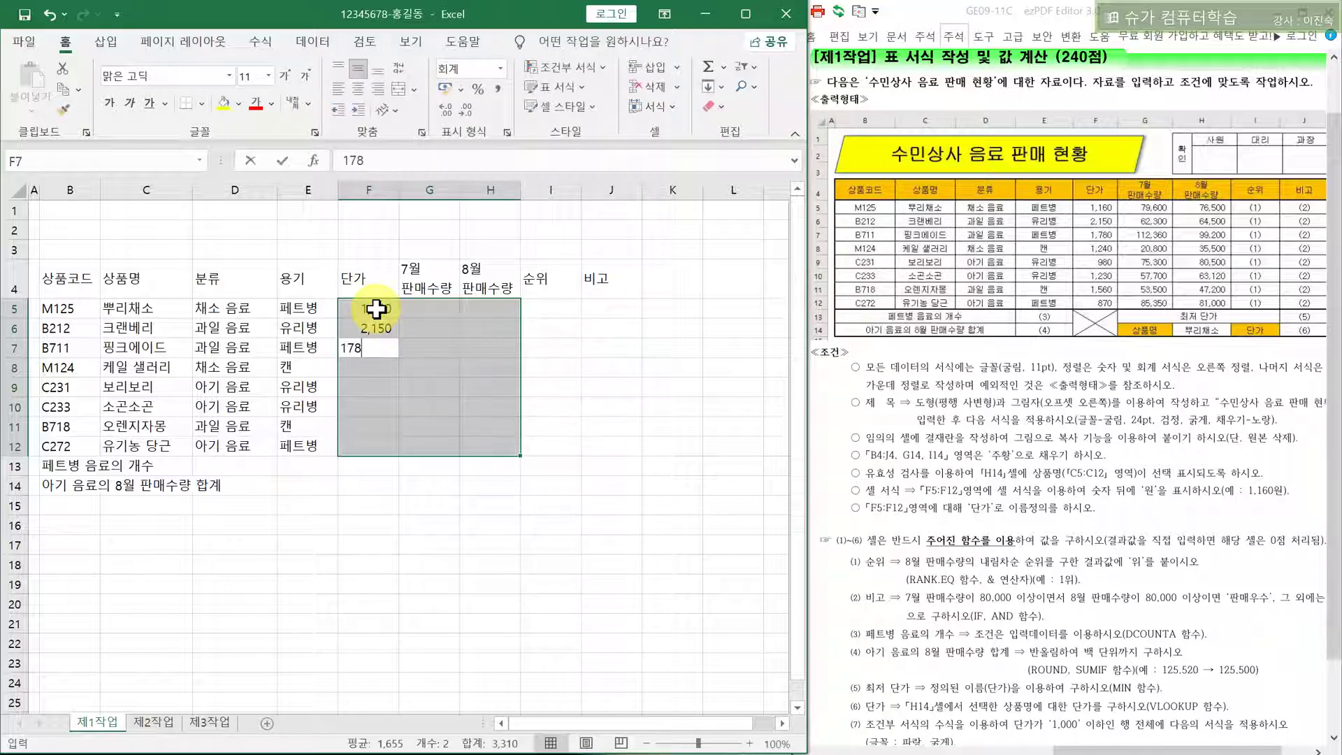
text(0)
key(Return)
text(1240)
key(Return)
Fill the 단가 cells F9 to F12 with 980, 1230, 1560 and 870
text(98)
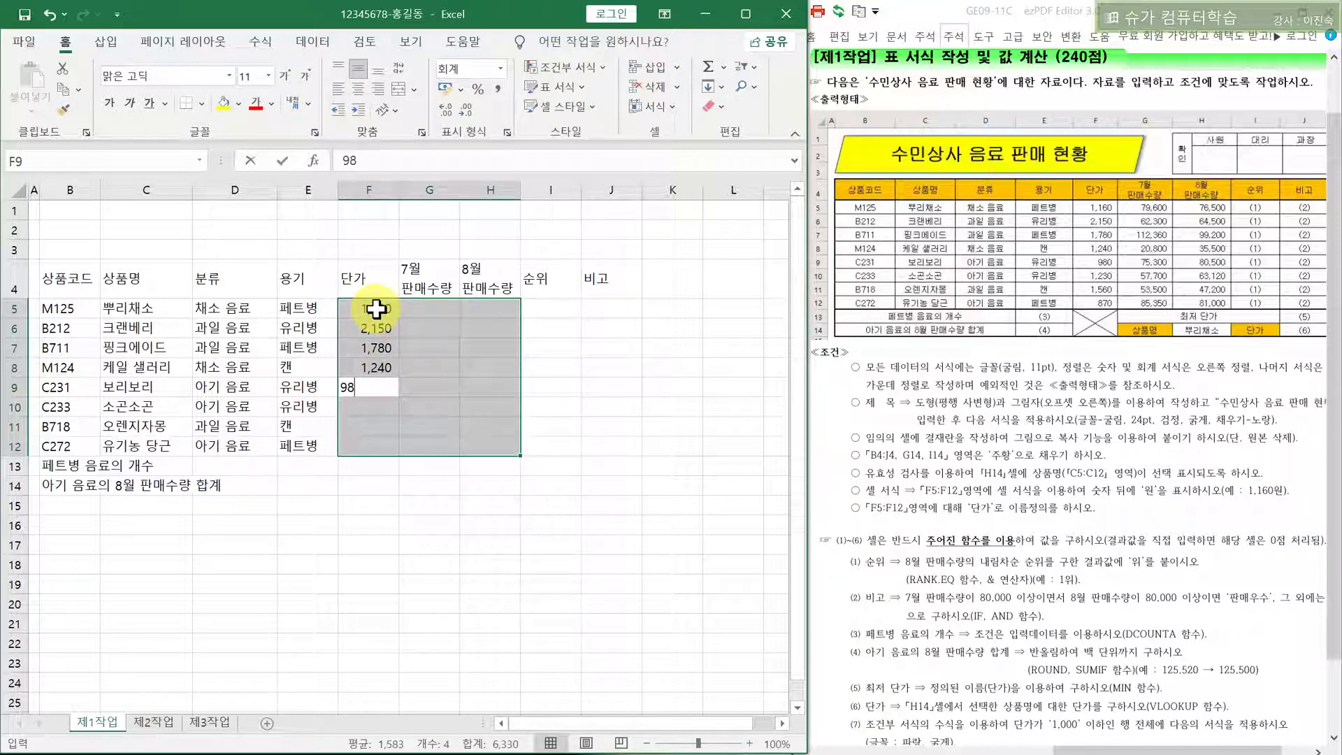
text(0)
key(Return)
text(1,230)
key(Return)
text(1560)
key(Return)
text(870)
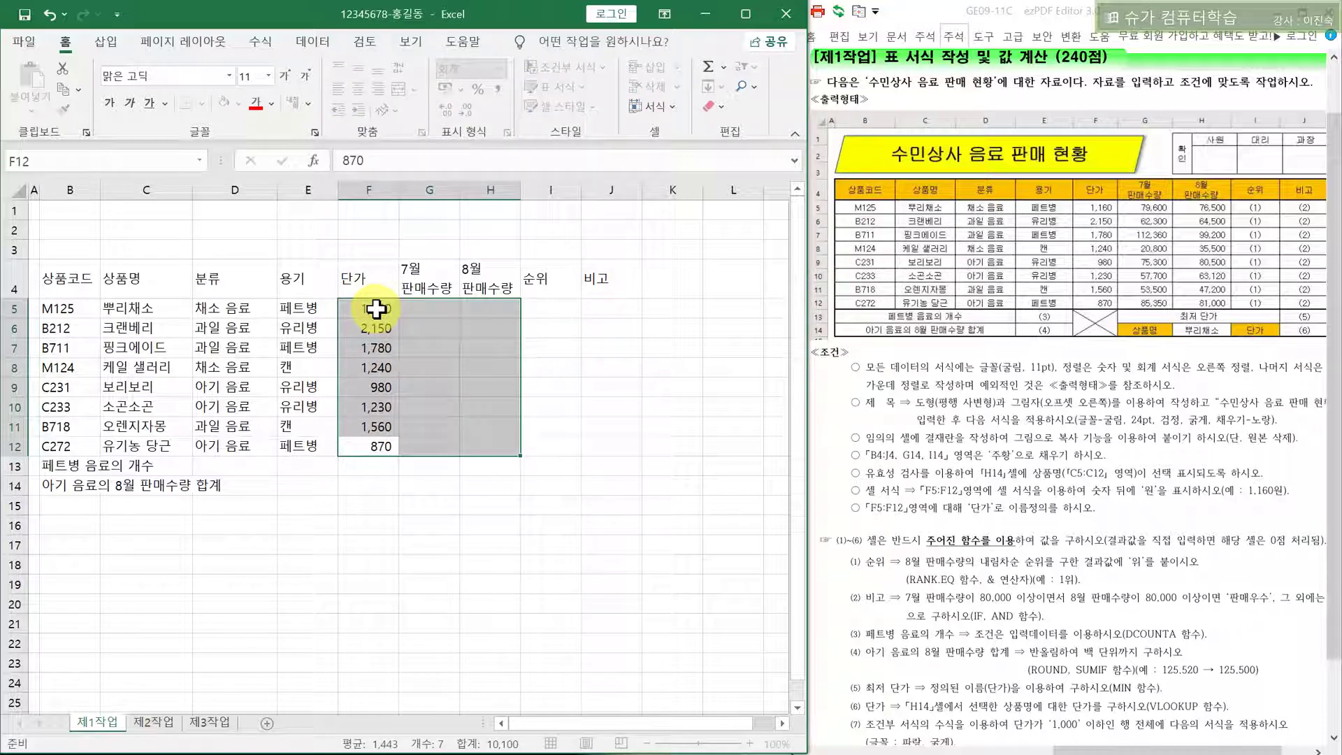
key(Return)
Fill the 7월 판매수량 cells G5 to G8 with 79600, 62300, 112360 and 20800
text(79,600)
key(Return)
text(62,300)
key(Return)
text(112,360)
key(Return)
text(208)
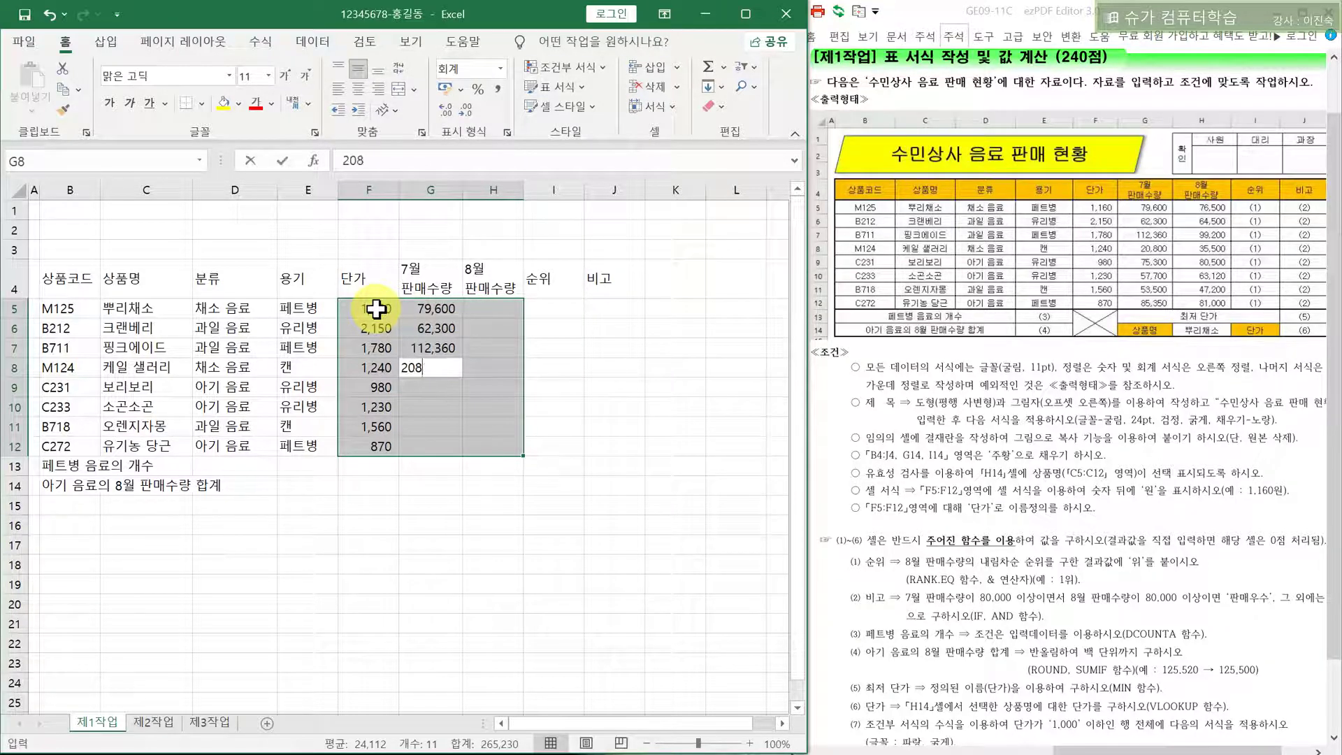
text(800)
key(Return)
Fill the 7월 판매수량 cells G9 to G12 with 75300, 57700, 53500 and 85350
text(753)
key(Return)
text(57700)
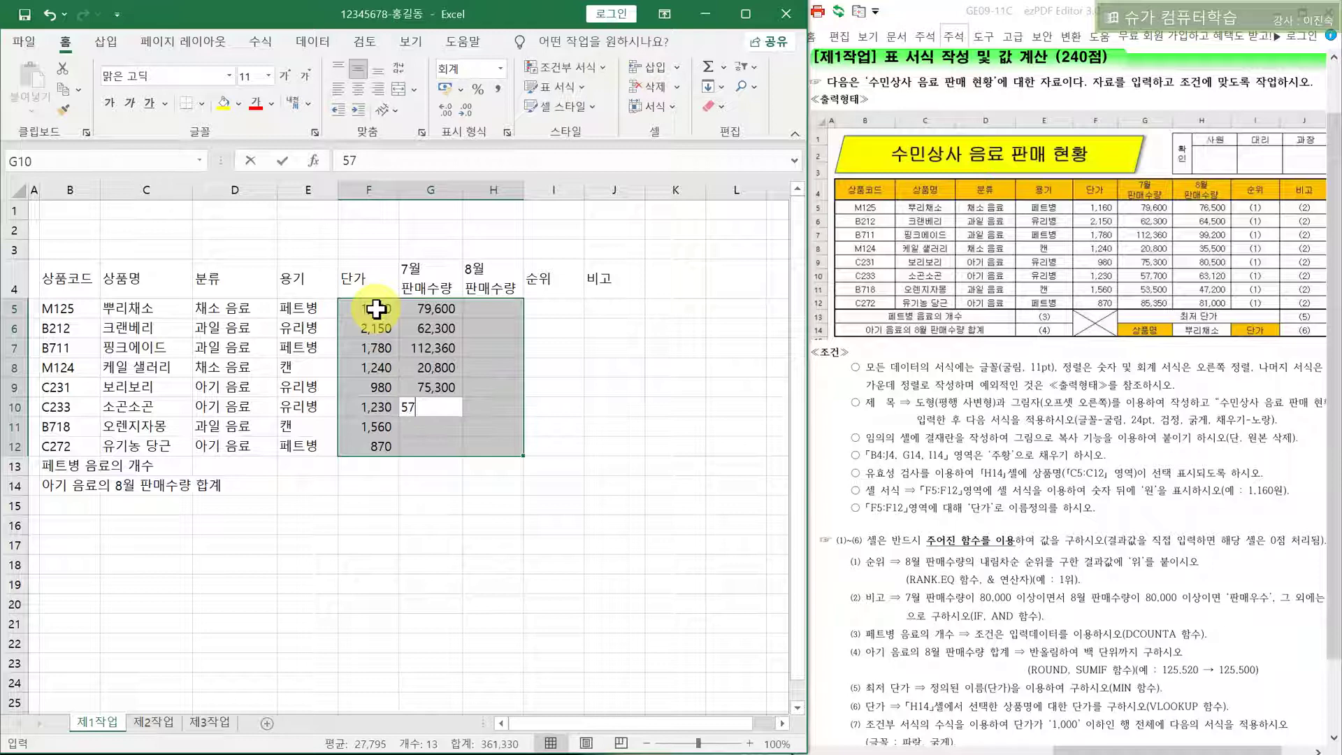
key(Return)
text(53,50)
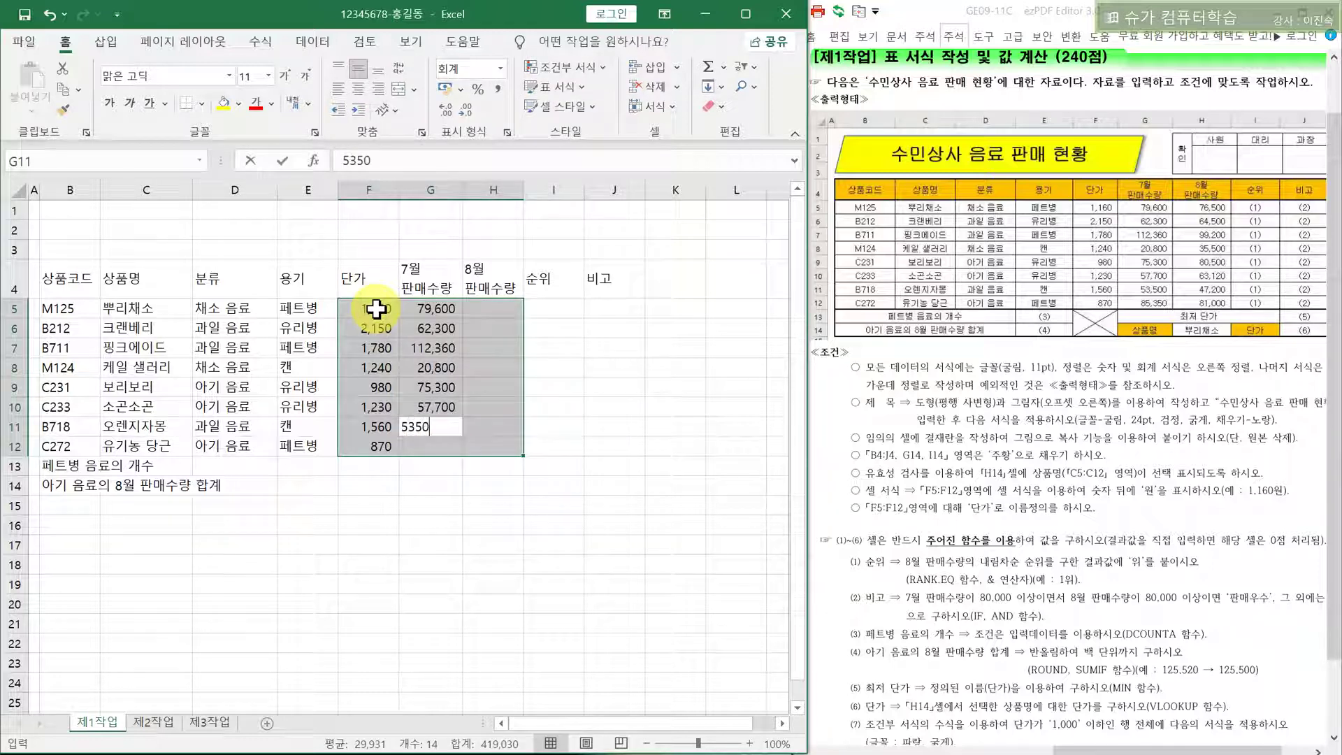
text(0)
key(Return)
text(6)
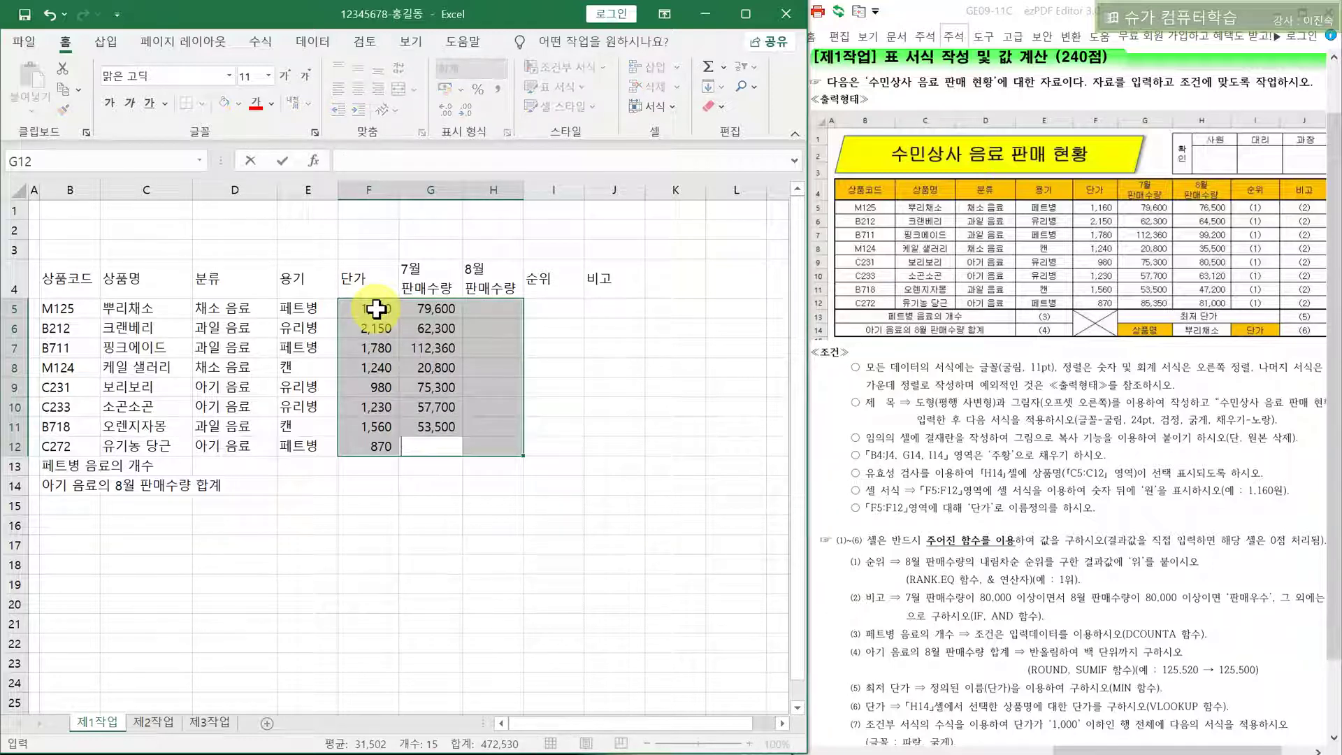
key(Return)
Fill the 8월 판매수량 cells H5 to H8 with 76500, 64500, 99200 and 35500
text(7)
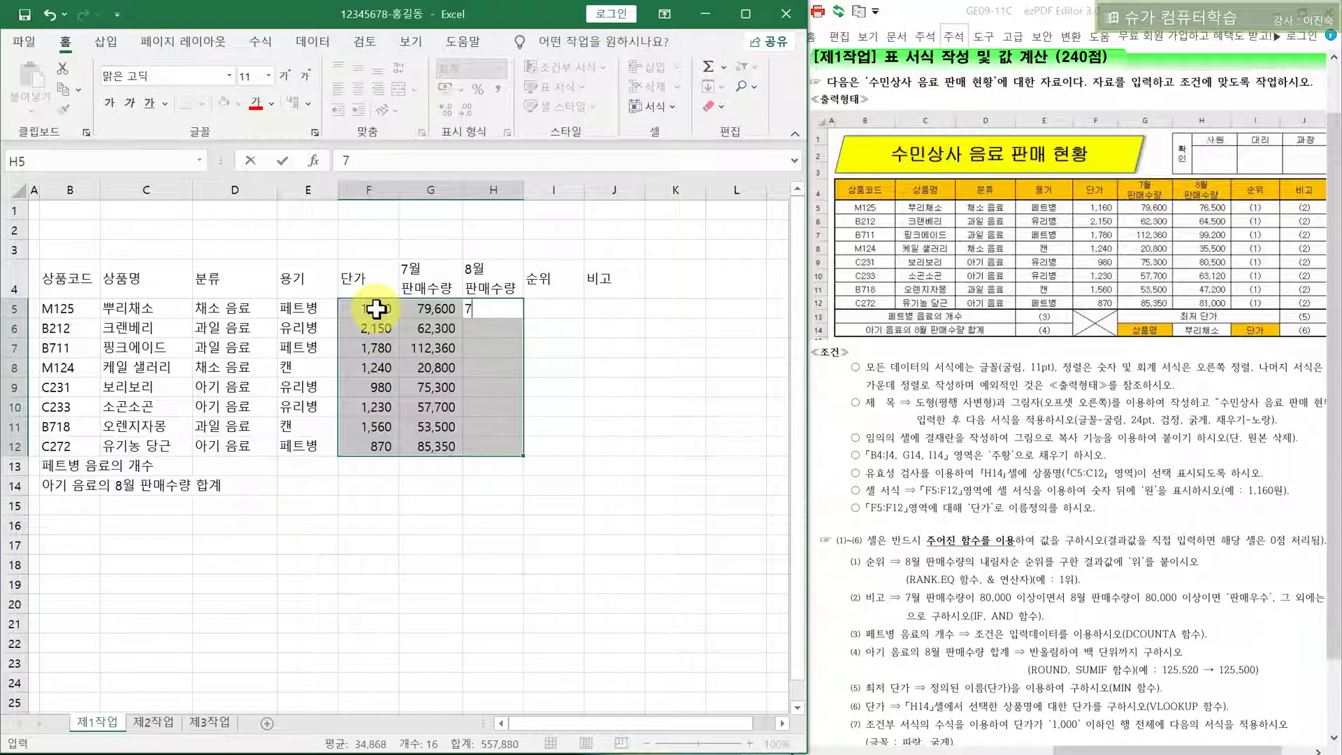
key(Return)
text(64,500)
key(Return)
text(99200)
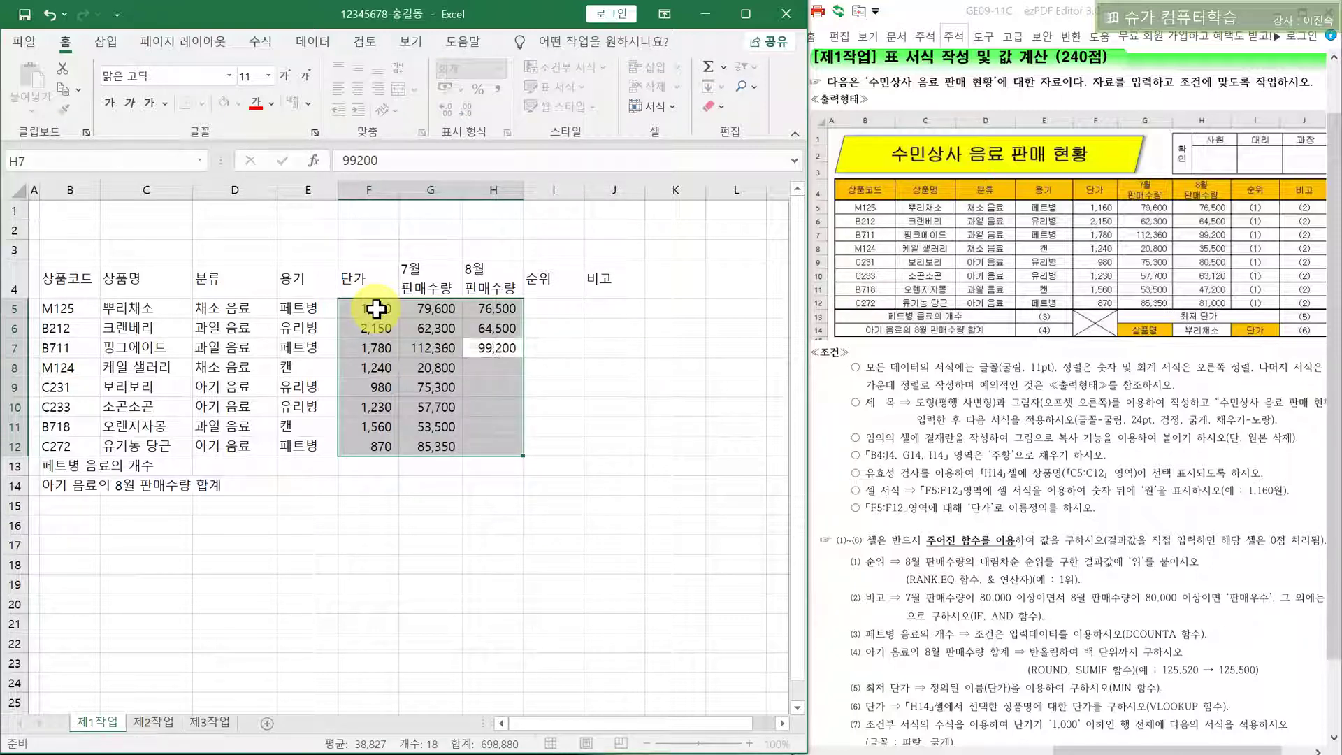
key(Return)
text(35500)
key(Return)
Fill the 8월 판매수량 cells H9 to H12 with 80500, 63120, 47200 and 81000
text(80,500)
key(Return)
text(63,)
text(120)
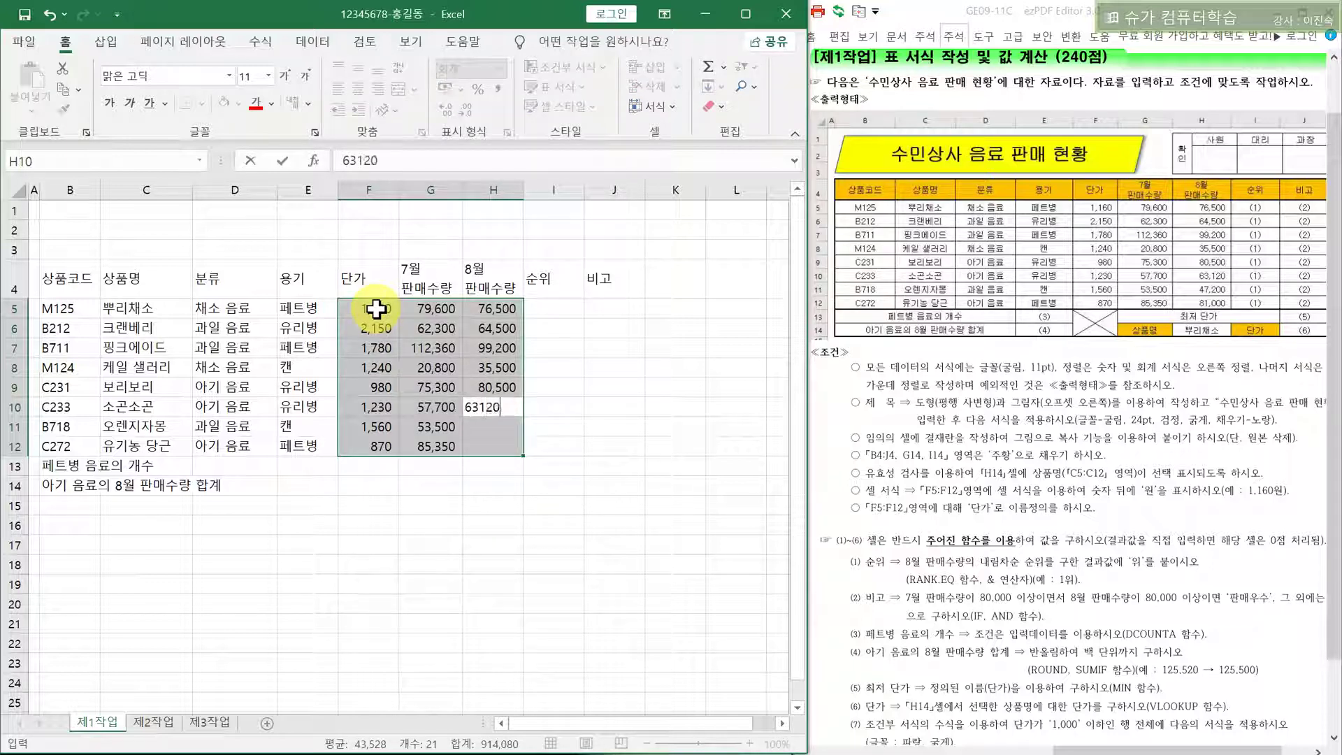
key(Return)
text(47,200)
key(Return)
text(81000)
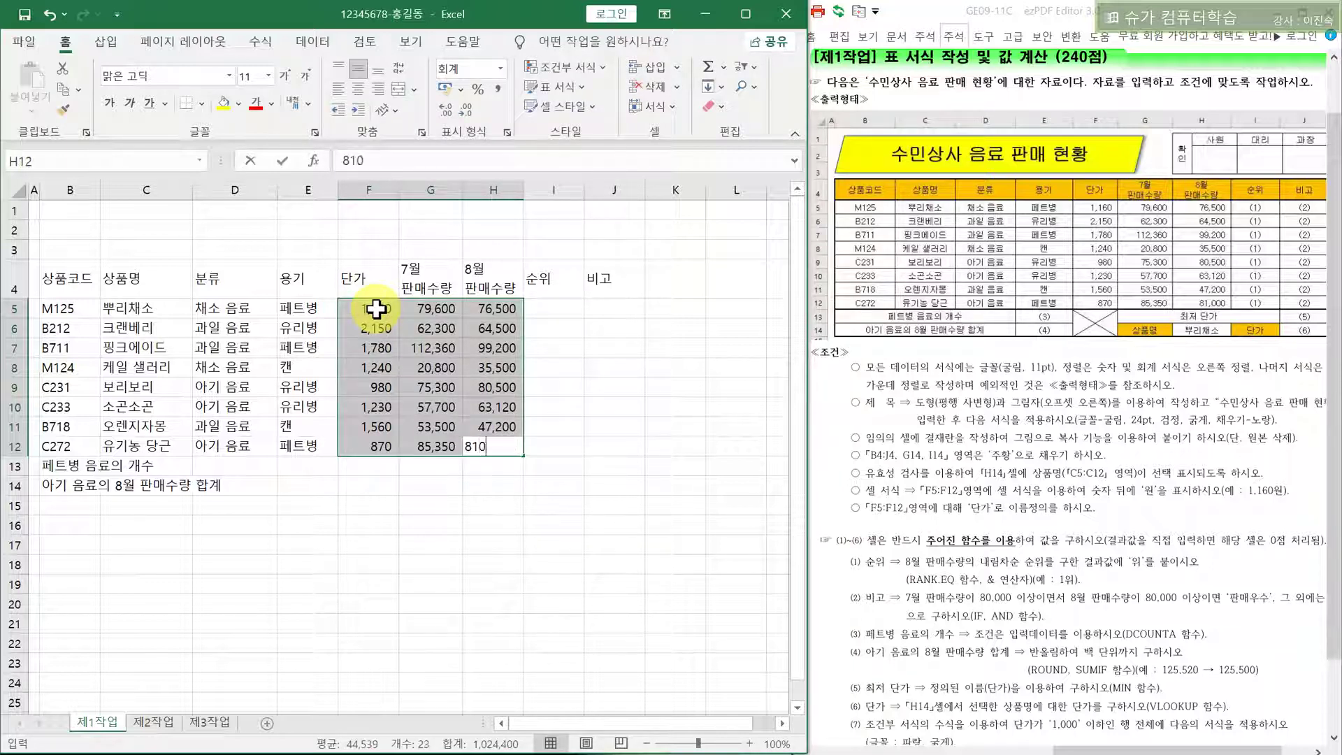
key(Return)
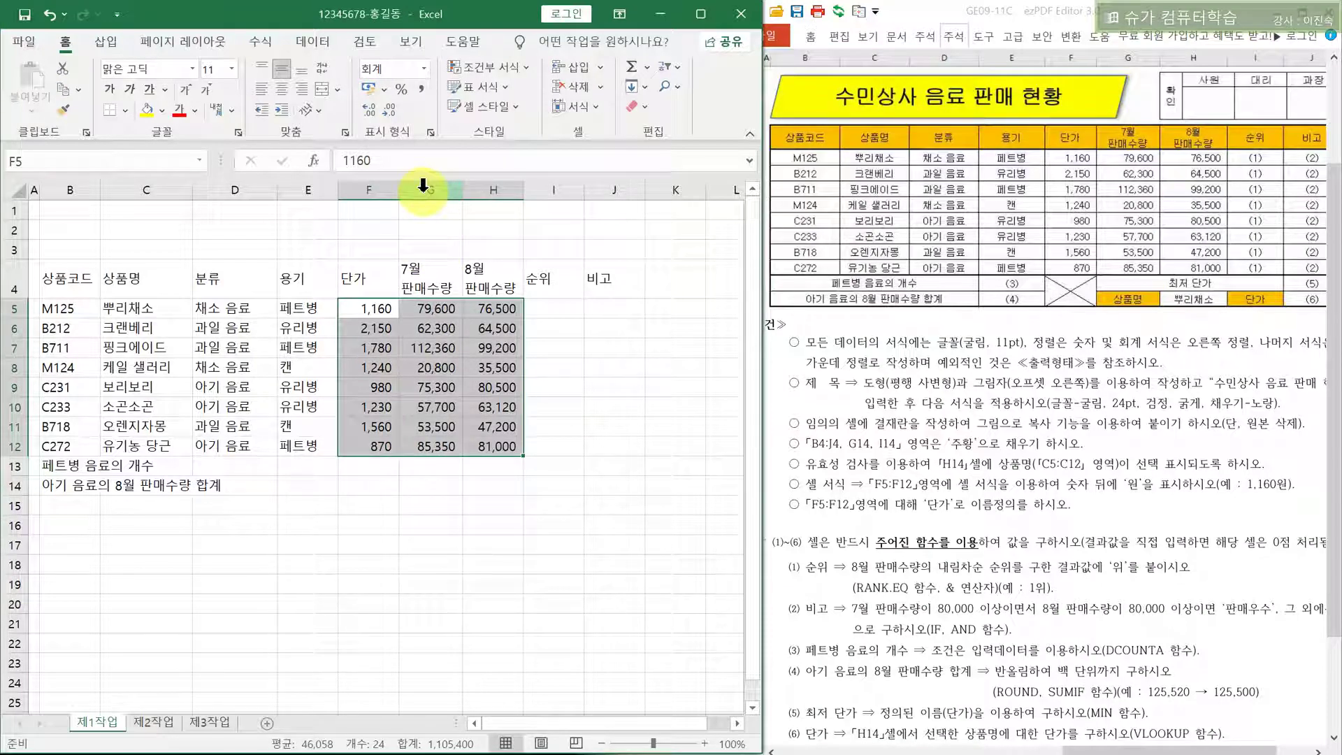
Enter the labels 최저 단가 in G13, 상품명 in G14 and 단가 in I14
click(425, 188)
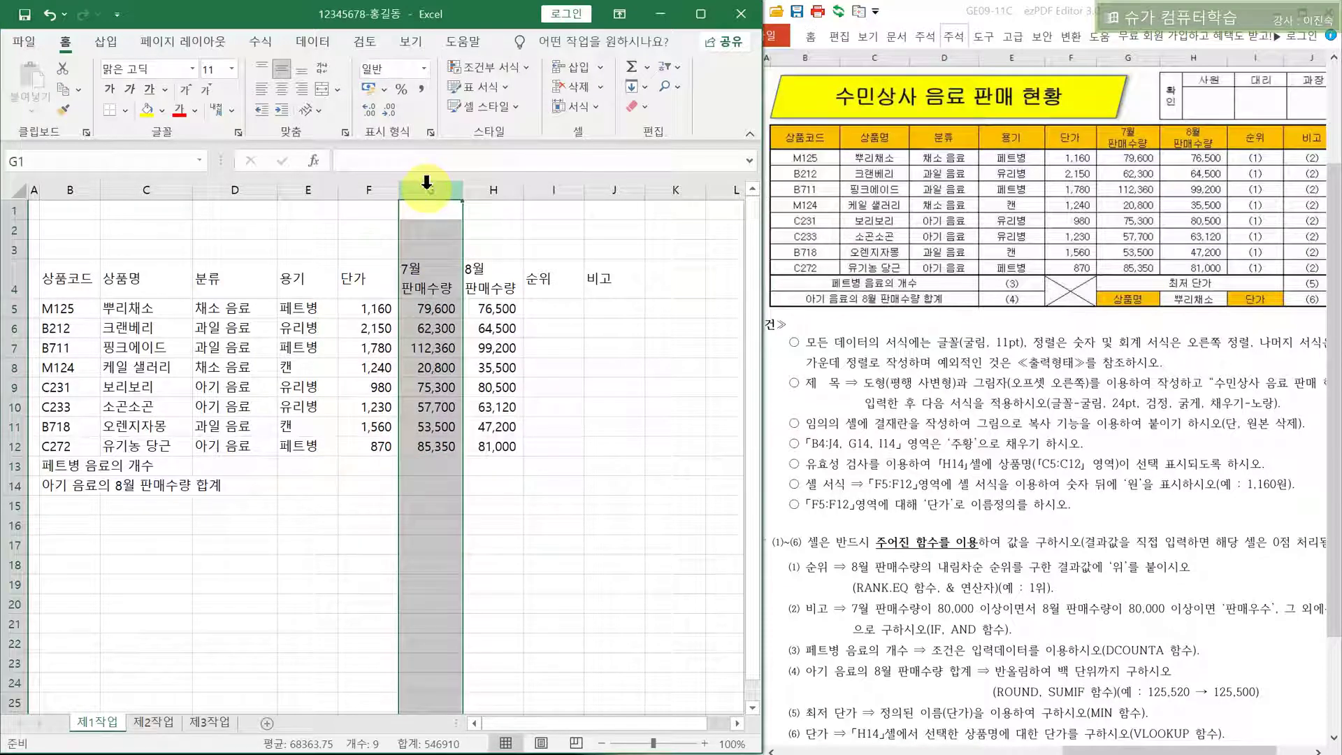
click(428, 447)
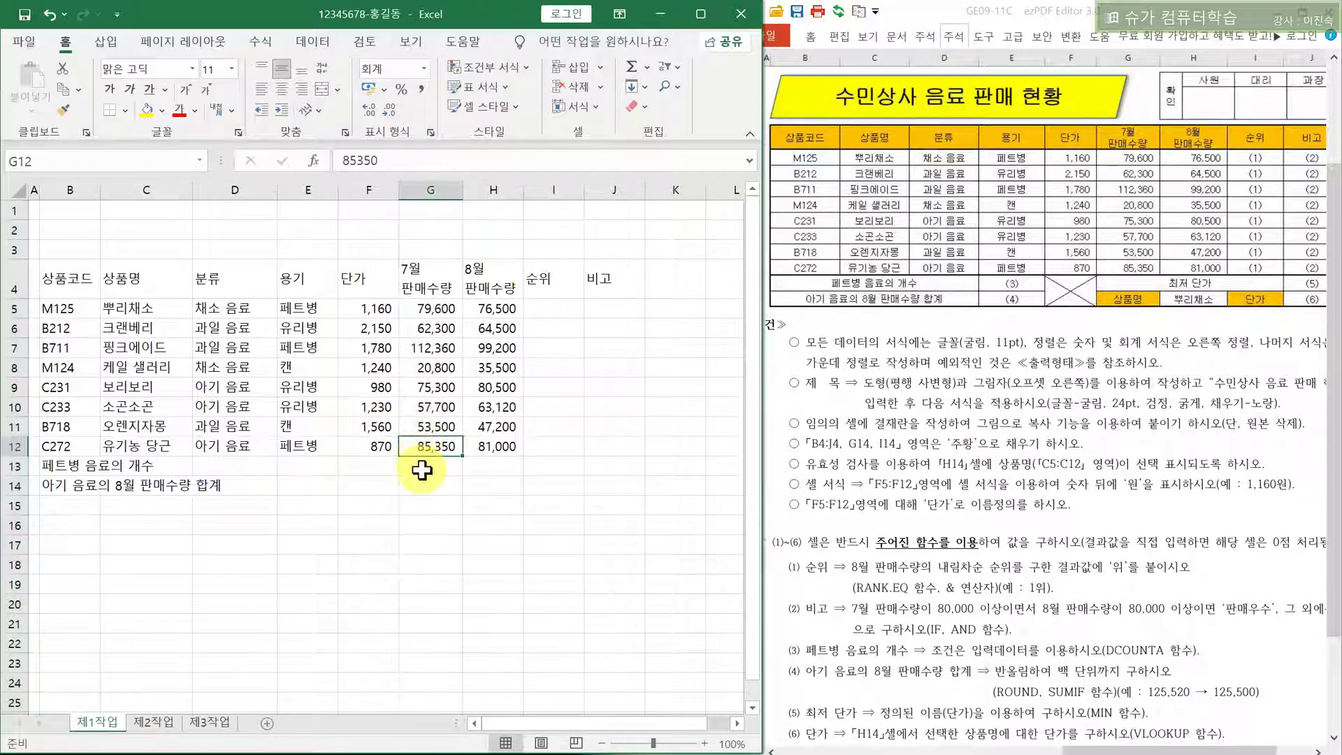
click(427, 466)
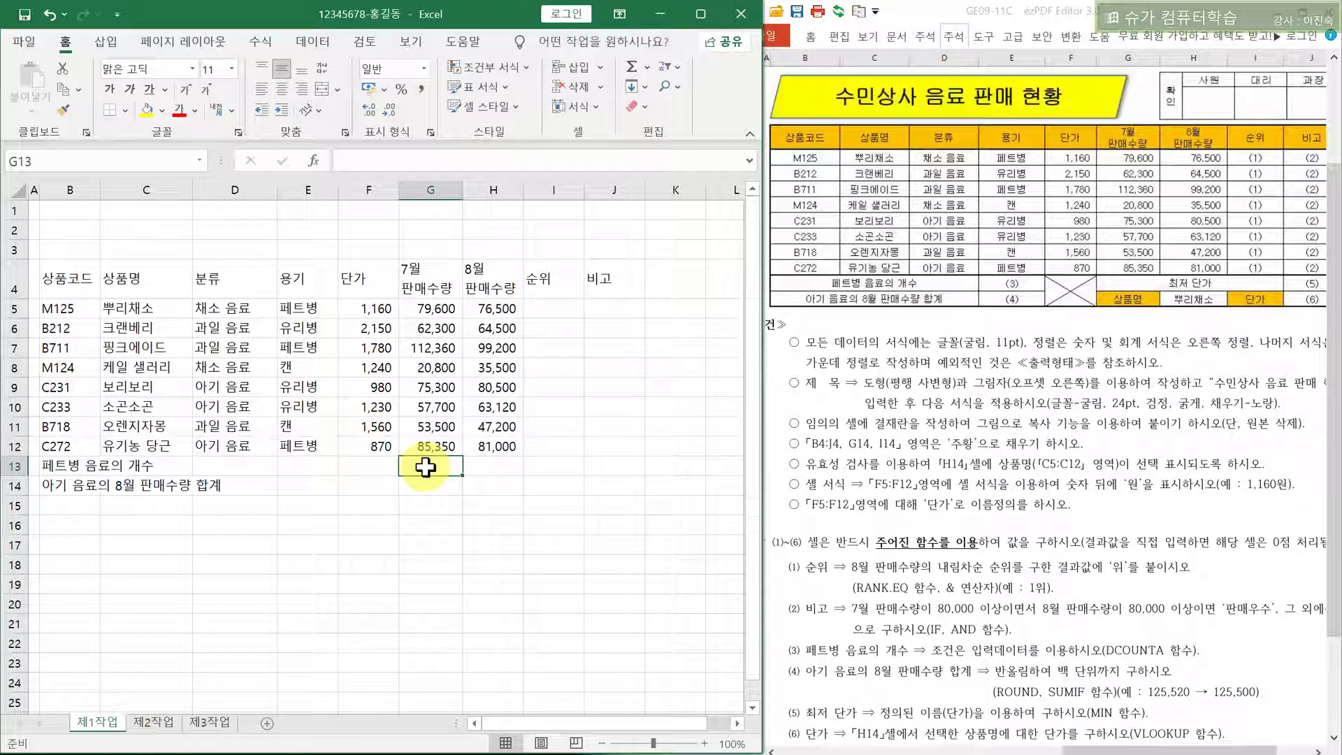
text(최저 단가)
key(Return)
text(상ㅍ품명)
key(Tab)
key(Tab)
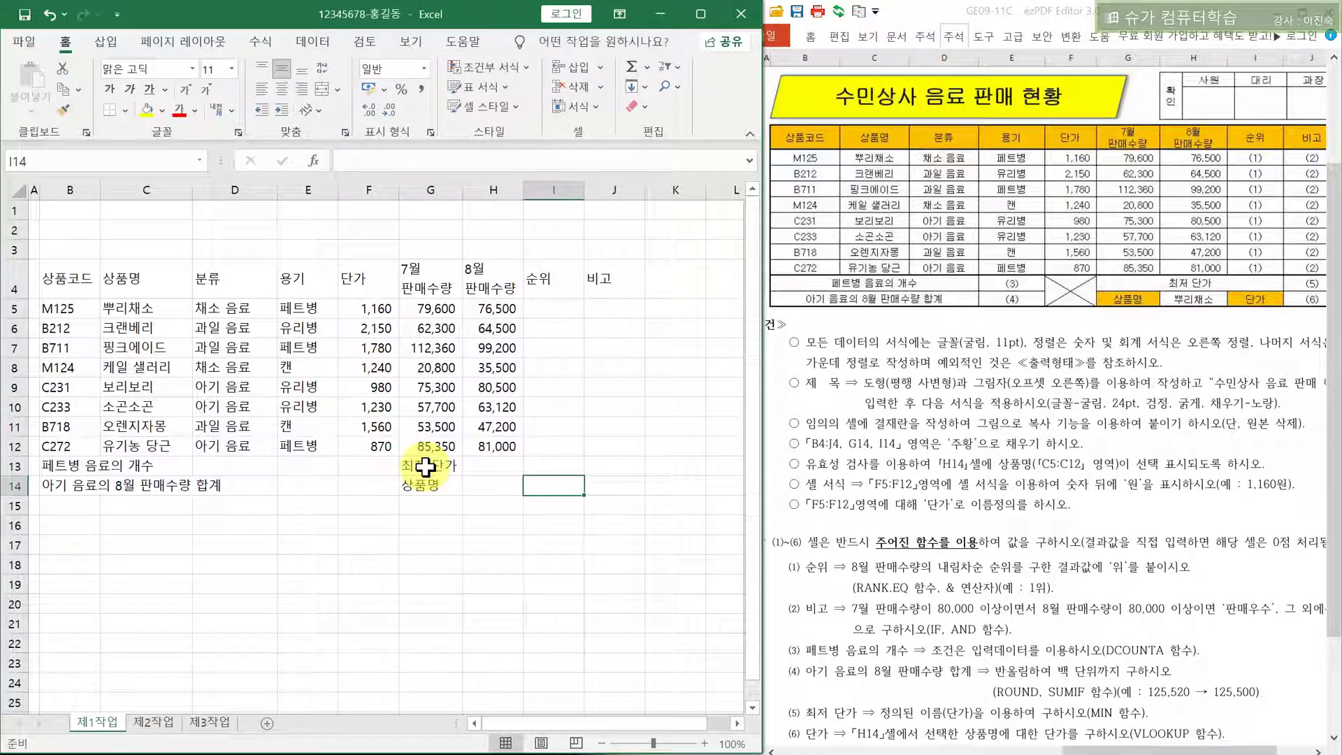
text(단가)
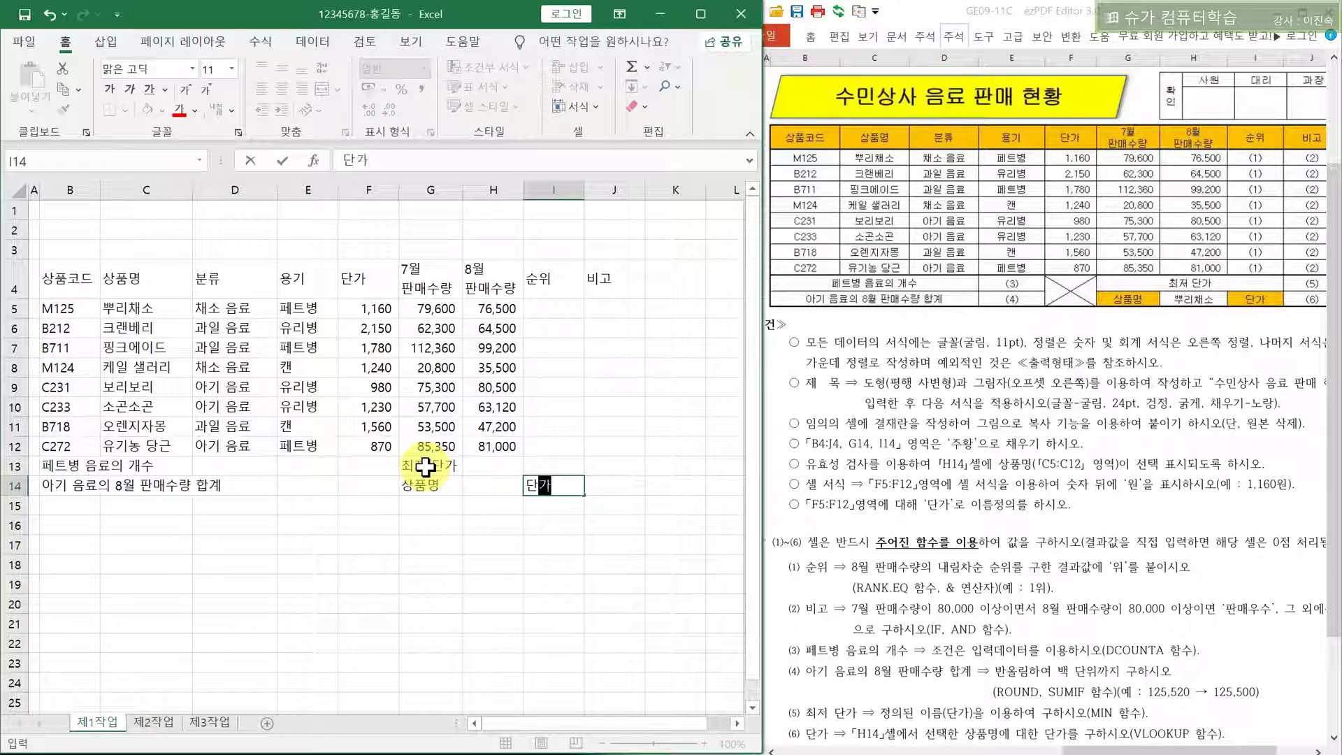
key(Return)
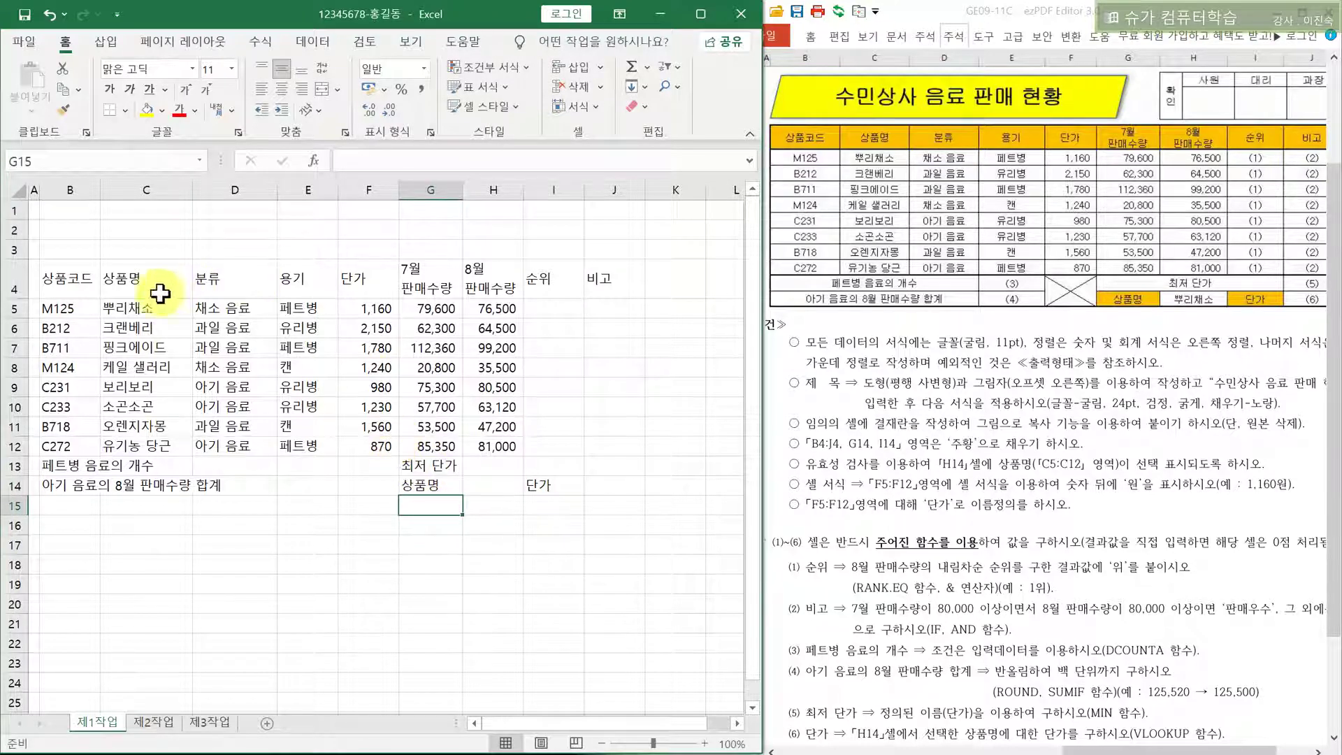
Give the table B4:J14 borders on all cells and a thick outside border
drag(84, 279, 603, 489)
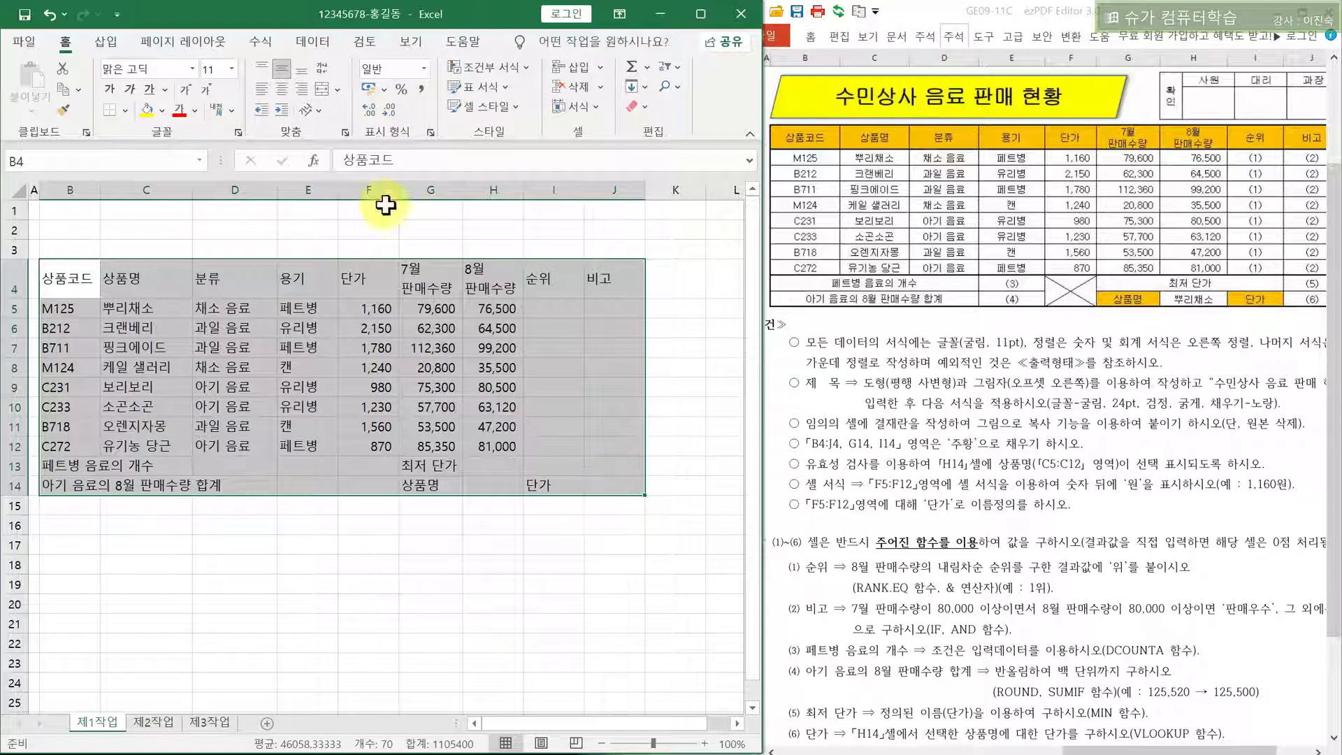
click(125, 110)
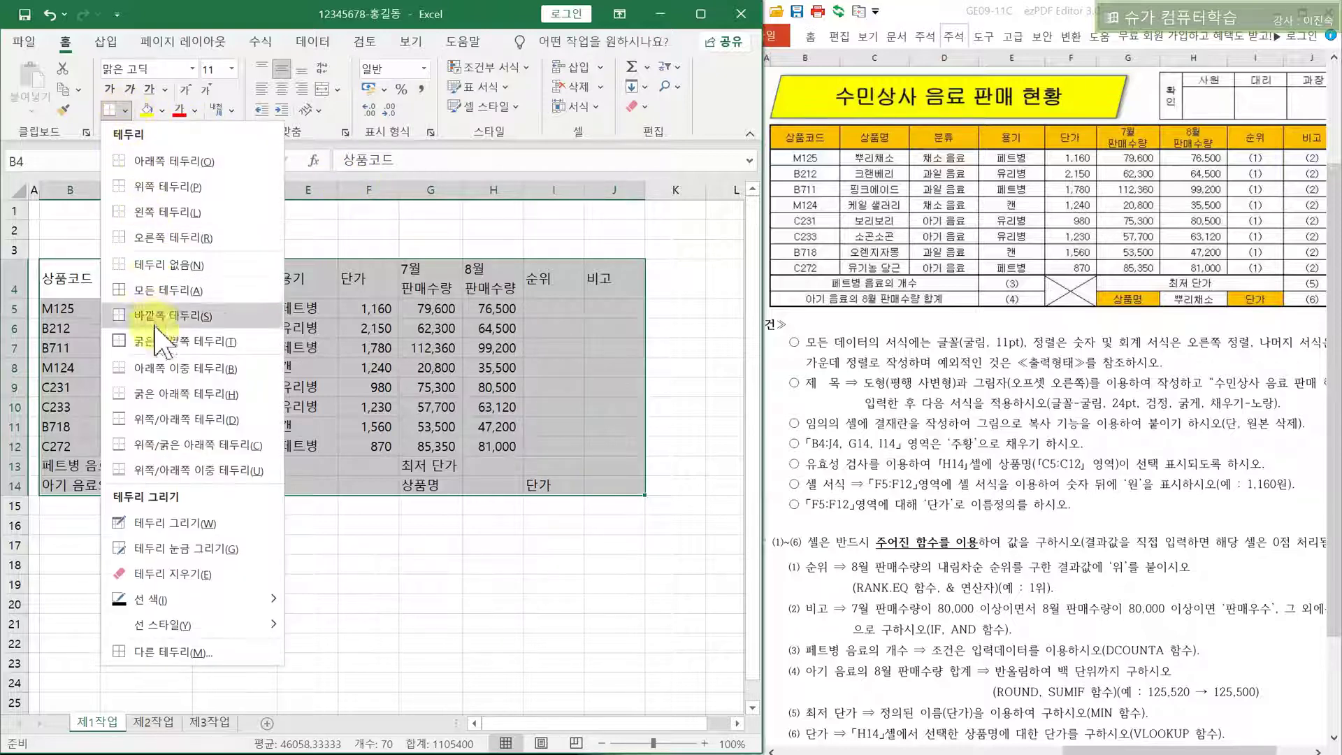
click(123, 290)
click(126, 111)
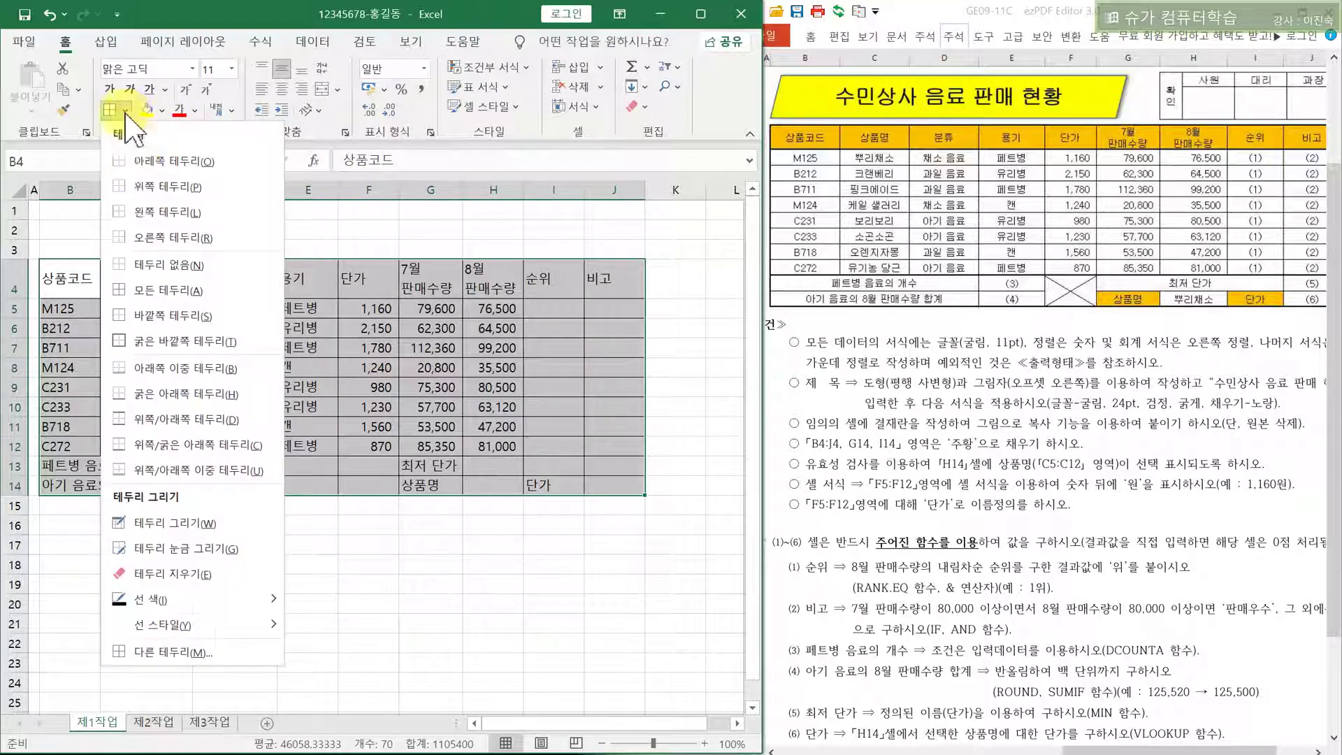
click(156, 343)
Add thick outside borders around the header row B4:J4 and the summary rows B13:J14
drag(87, 279, 612, 276)
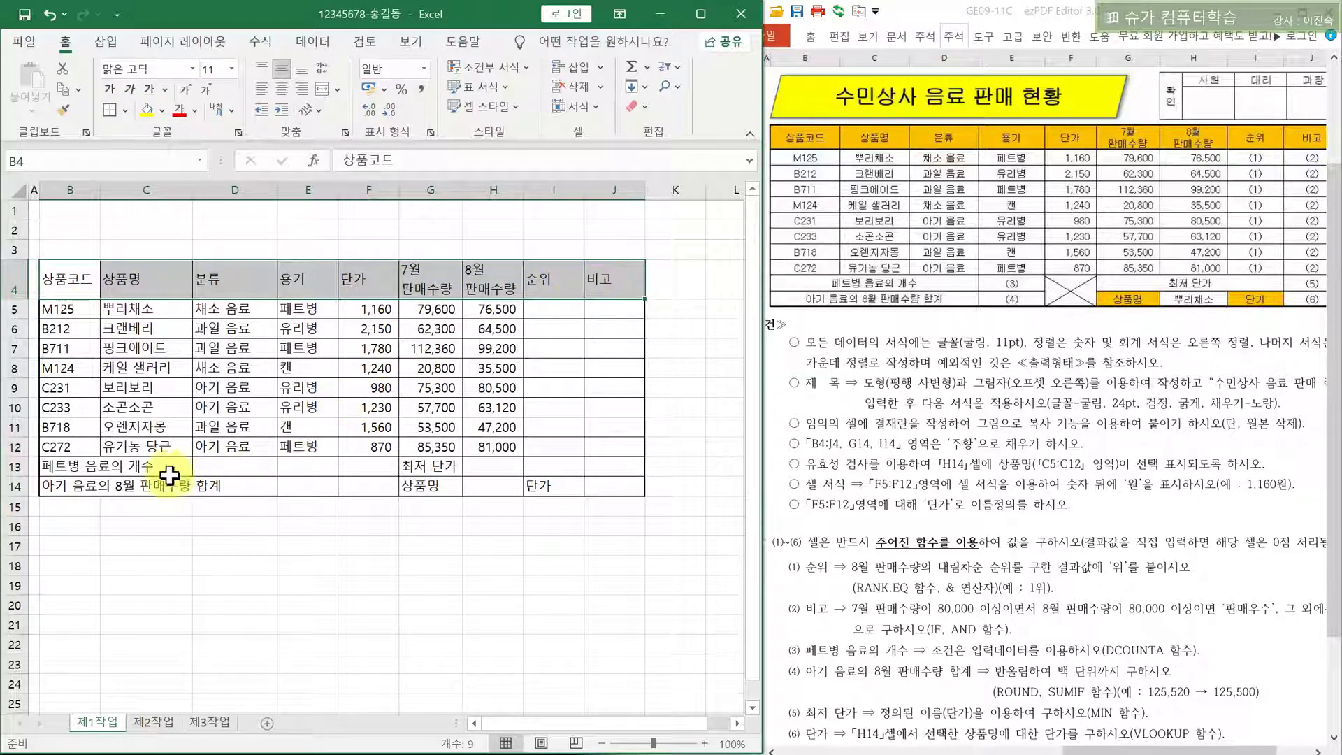
drag(78, 466, 610, 486)
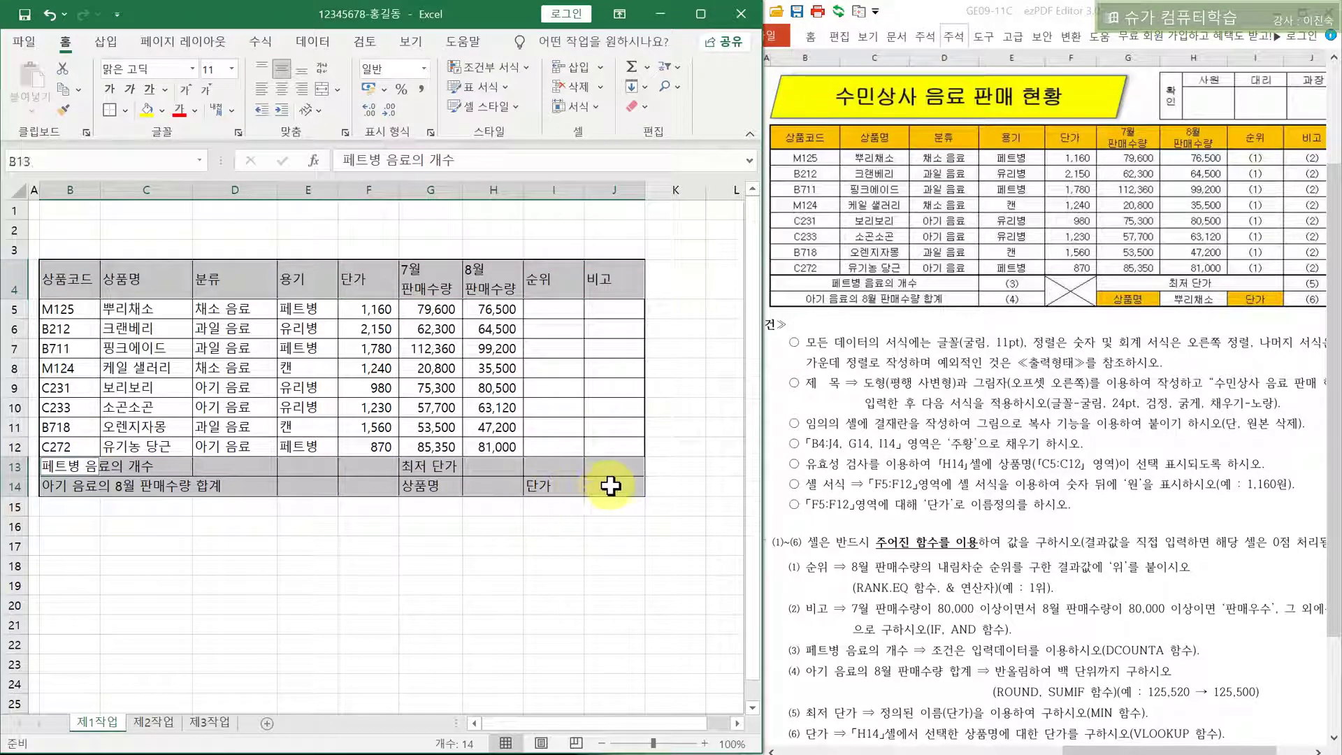
click(124, 110)
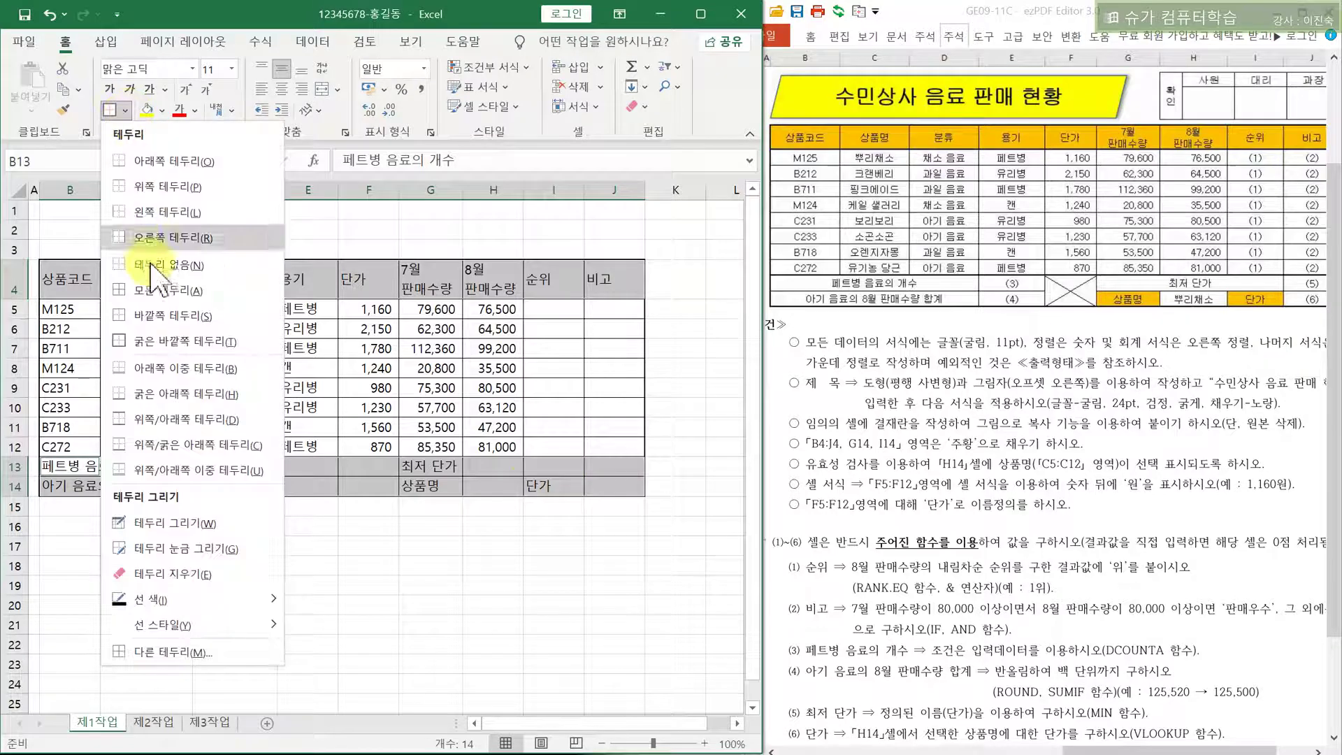
click(164, 342)
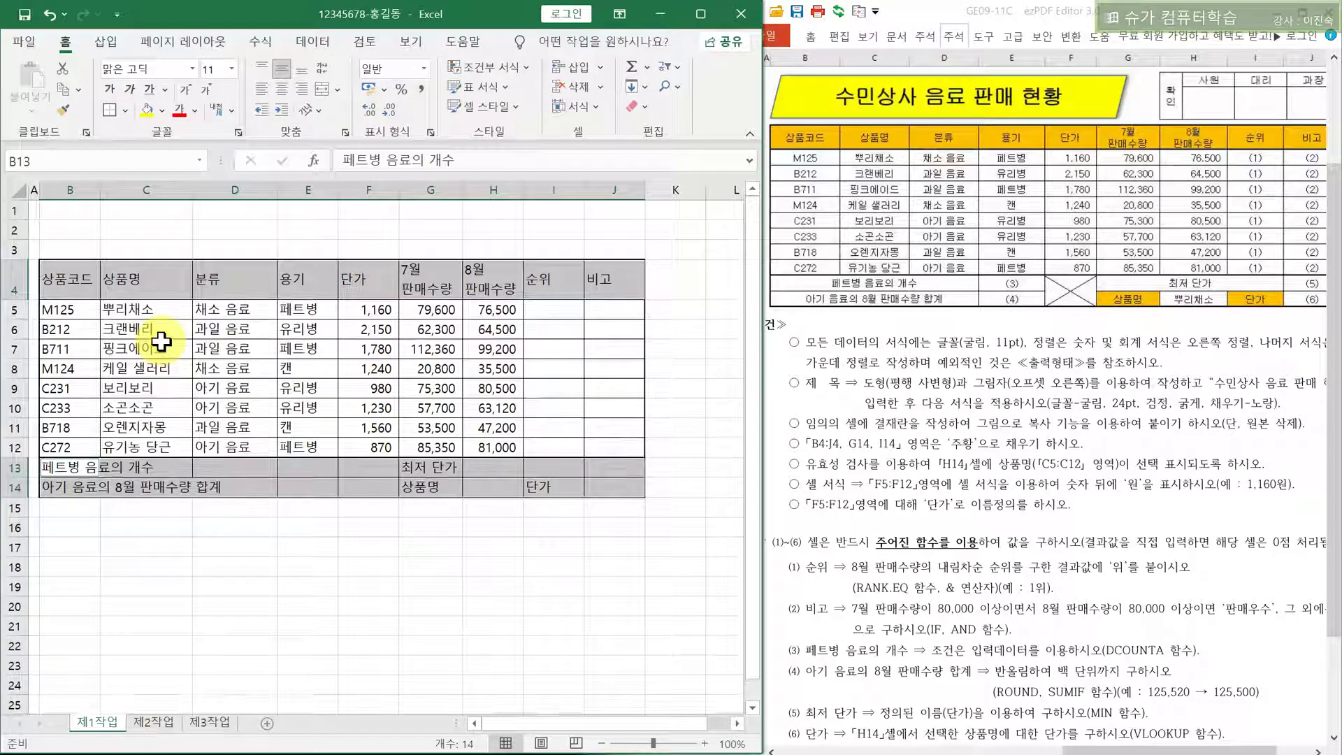
Merge and center the ranges B13:D13, B14:D14, F13:F14 and G13:I13 in the summary rows
click(75, 470)
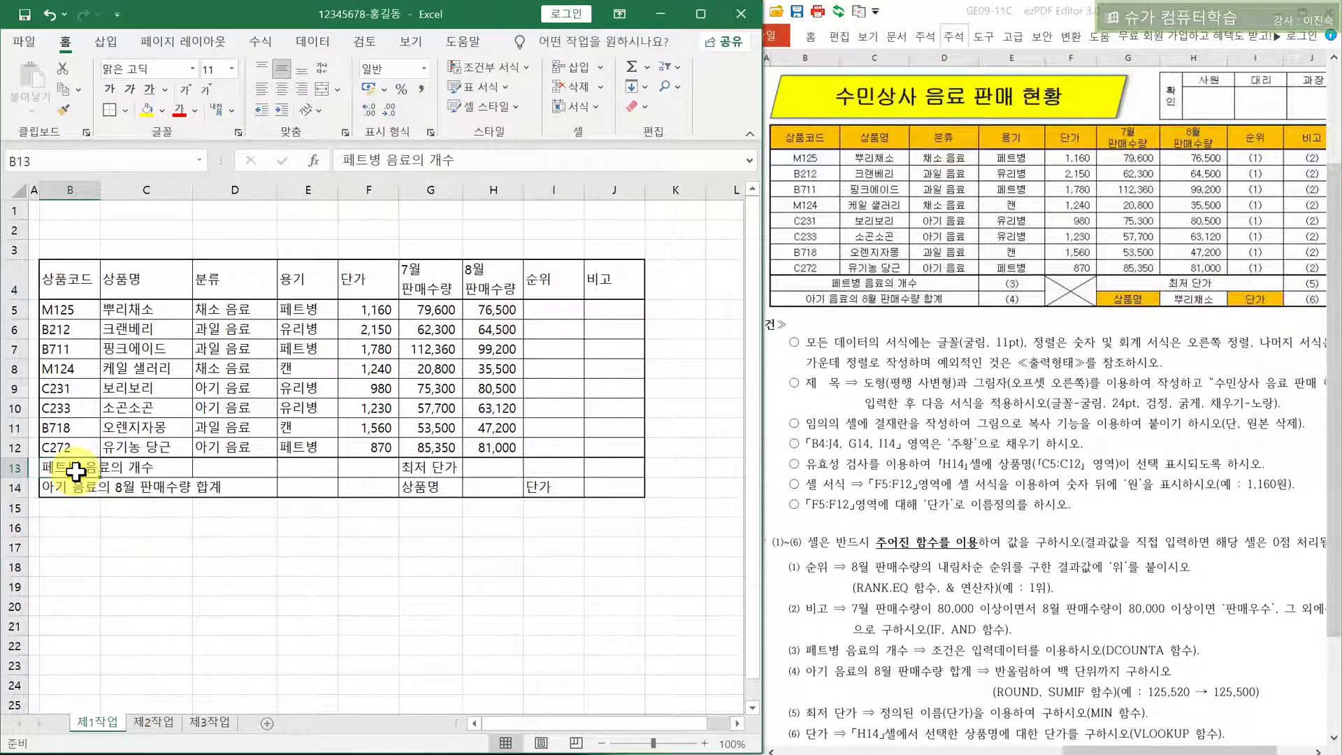
drag(76, 470, 210, 470)
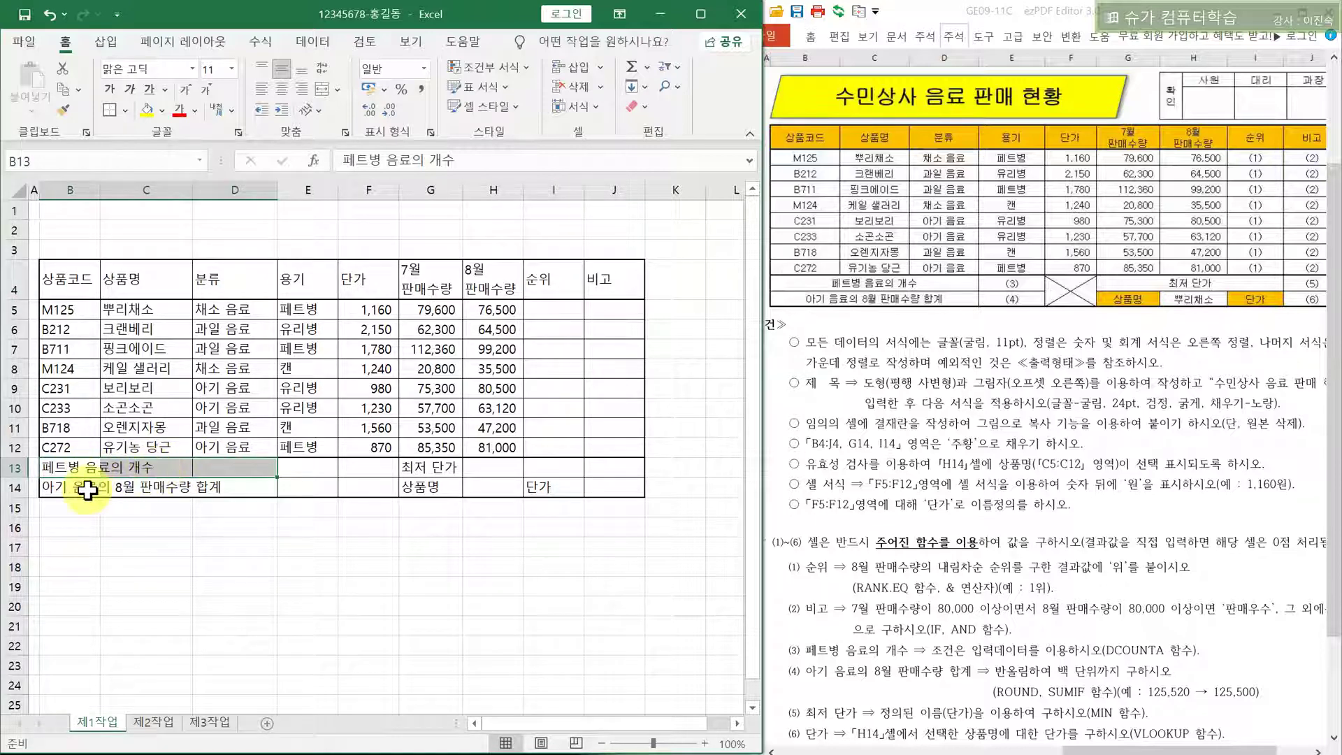
drag(60, 492, 214, 493)
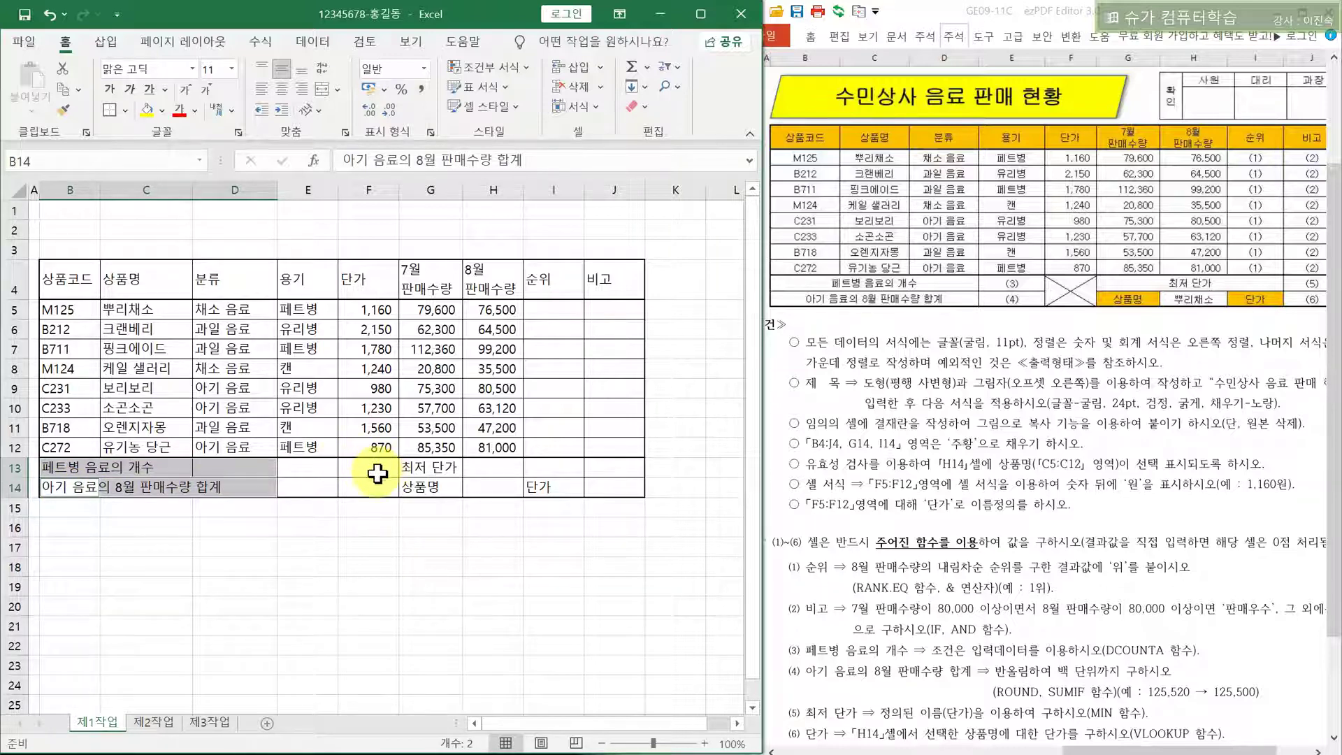
drag(376, 471, 369, 484)
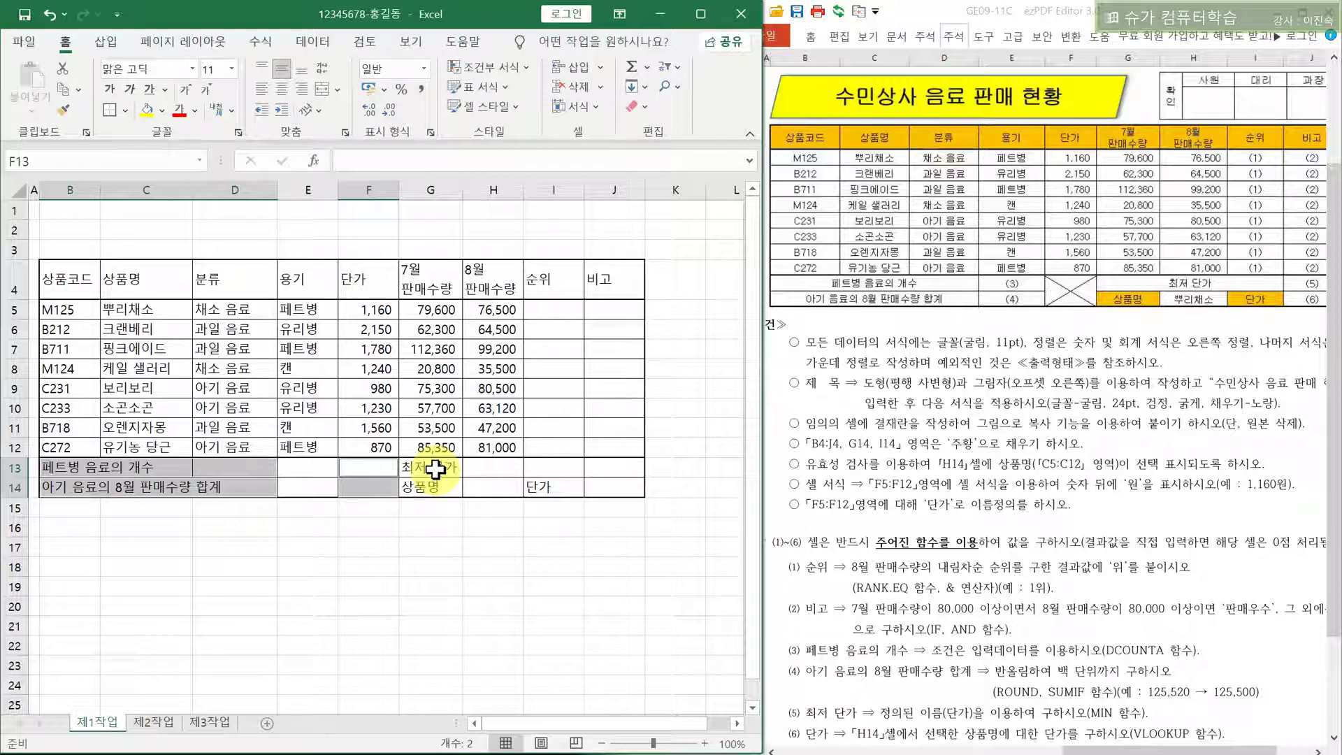
drag(435, 469, 540, 467)
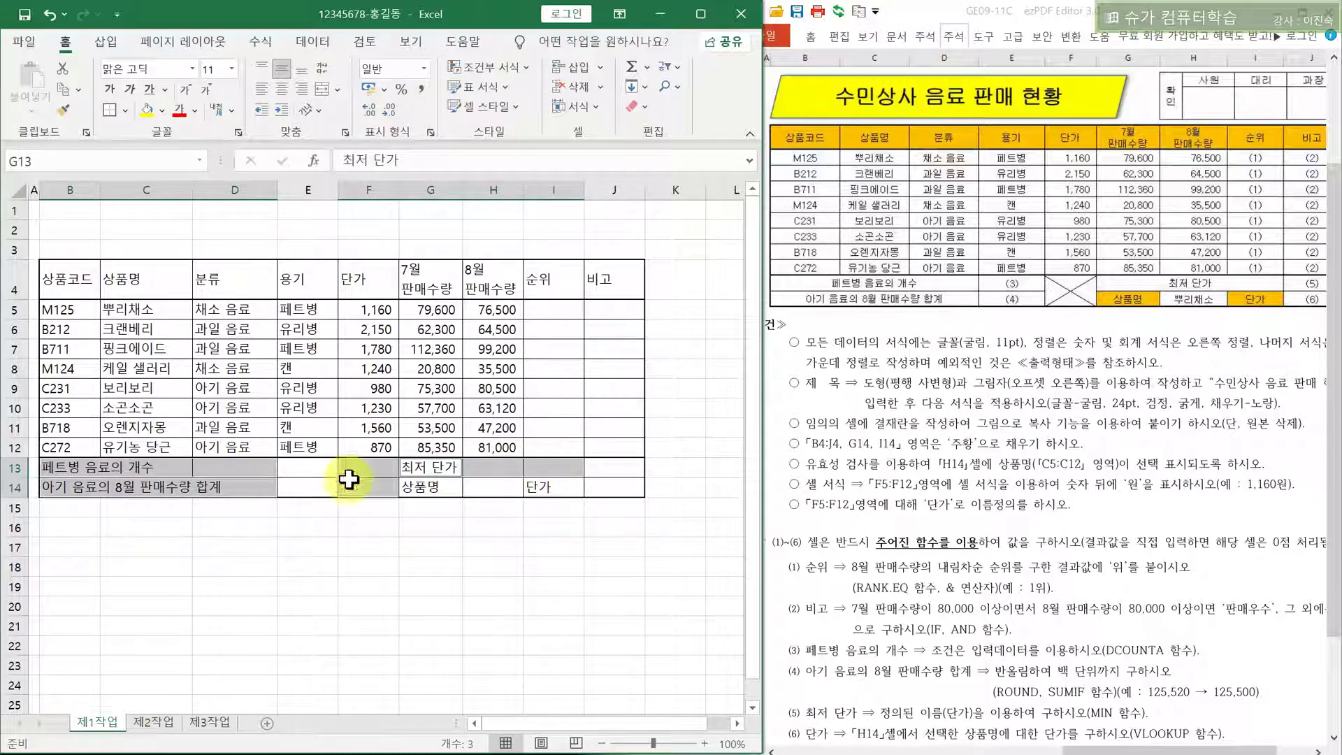
click(323, 106)
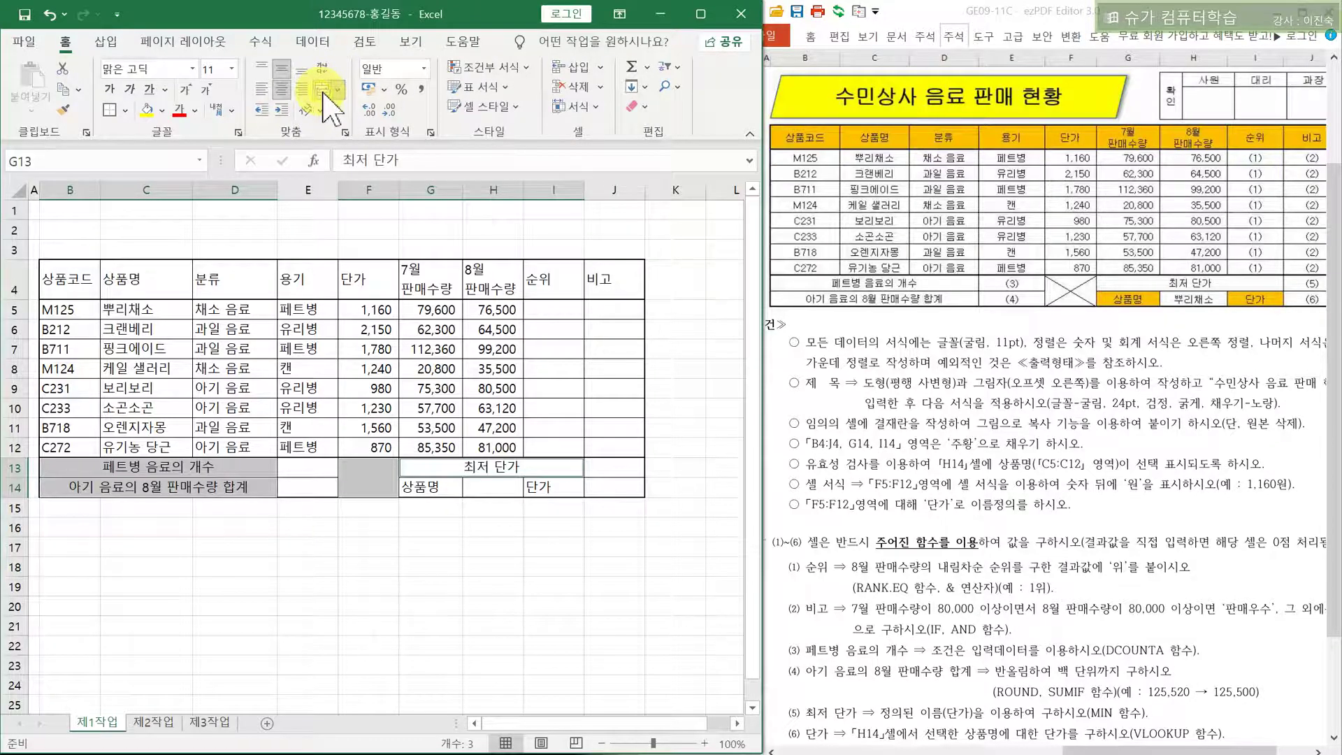
Add both diagonal borders to the merged cell F13:F14 so they form an X
click(374, 475)
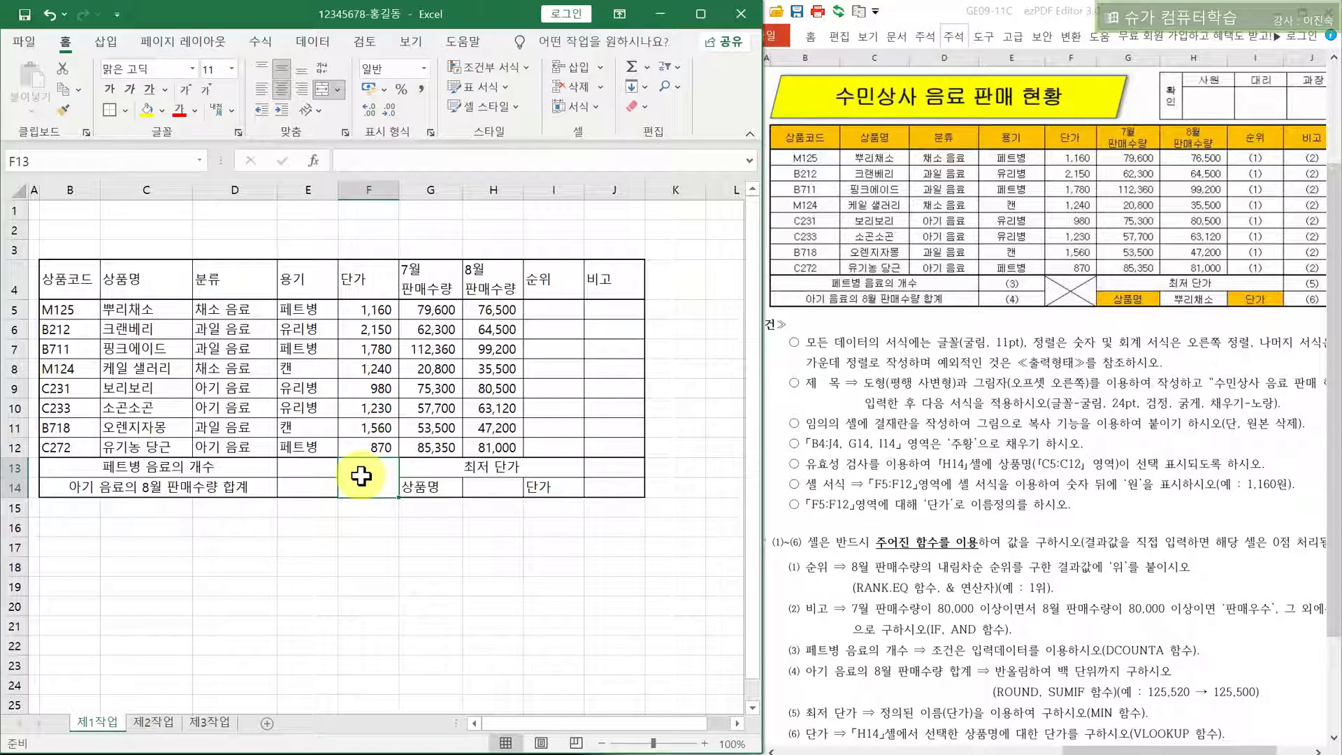
right_click(361, 476)
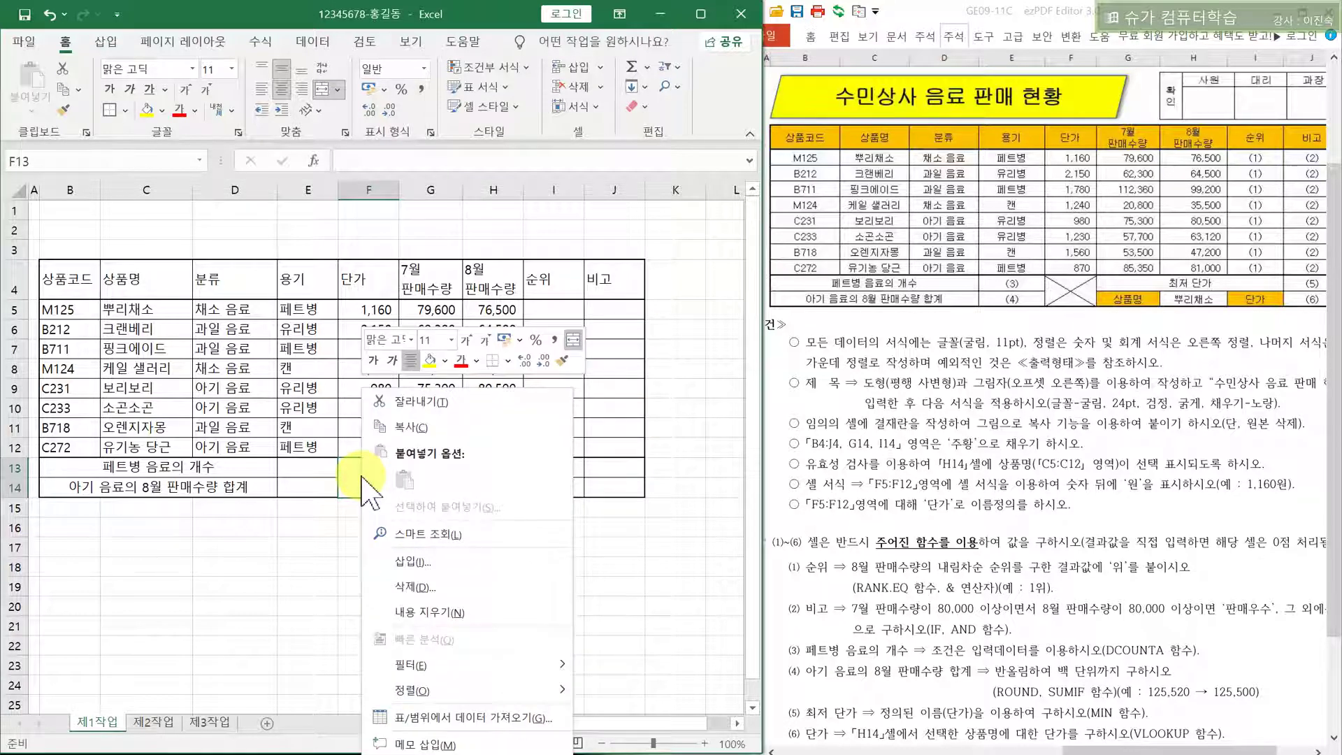
key(Escape)
scroll(358, 472, down, 2)
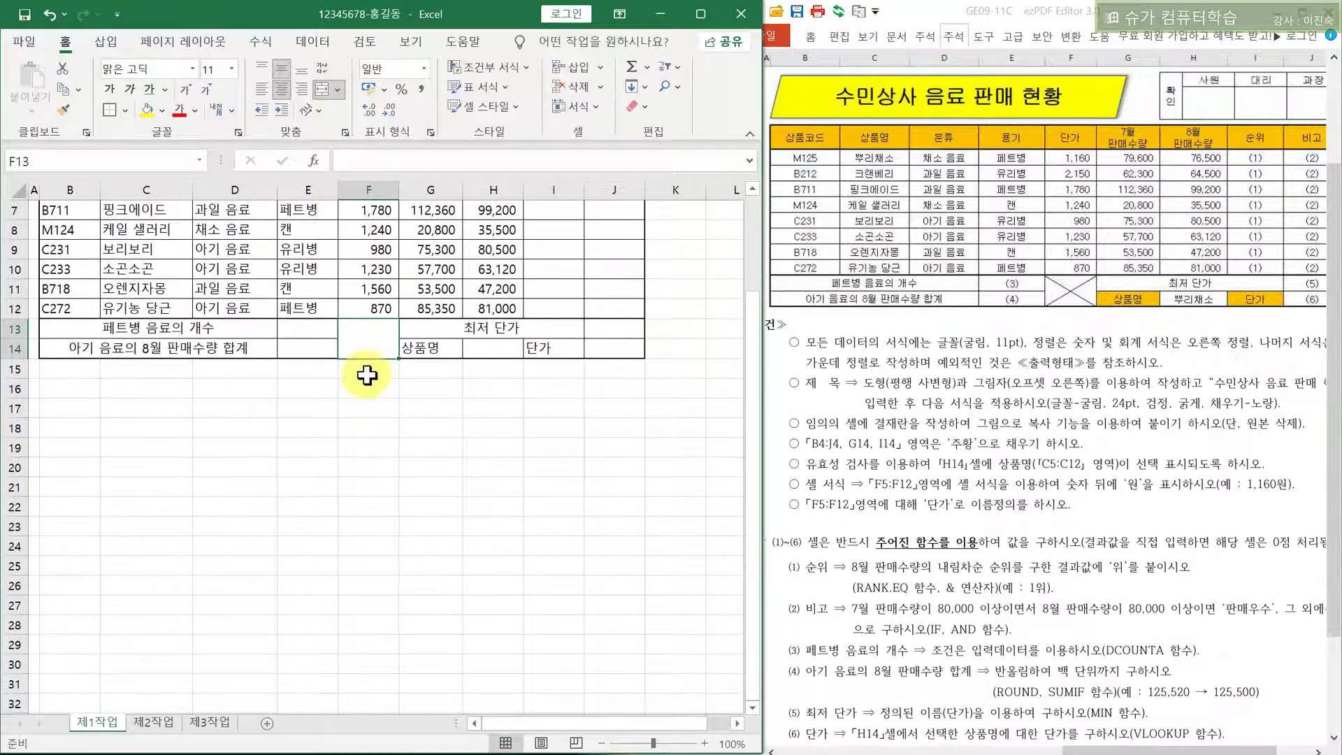
right_click(368, 339)
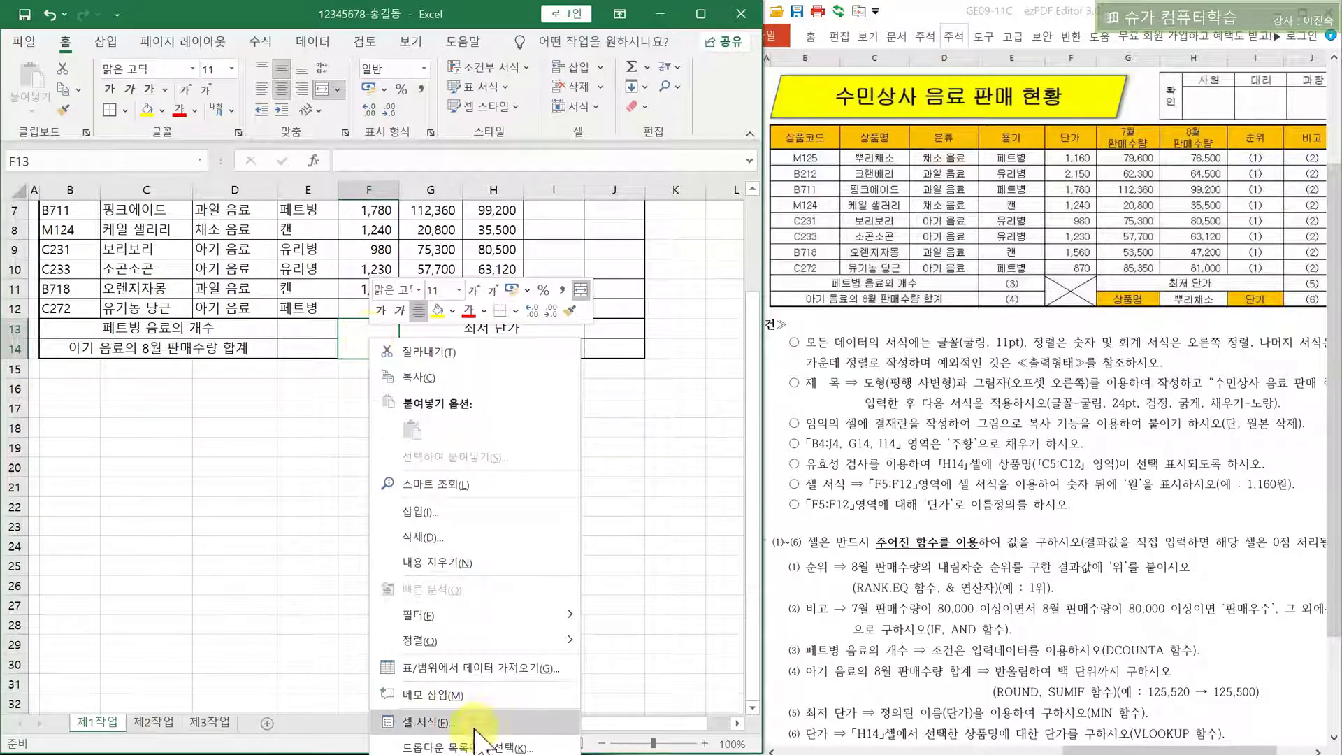
click(448, 724)
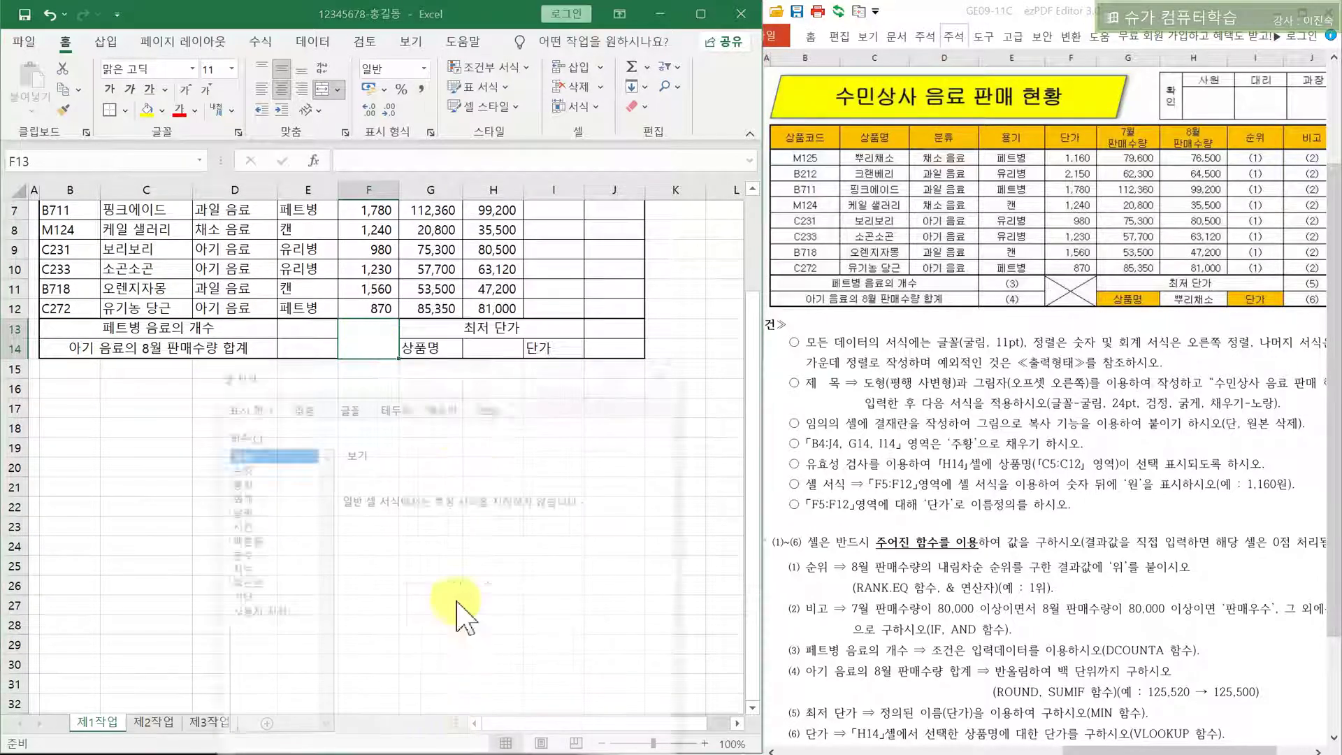
drag(319, 380, 308, 235)
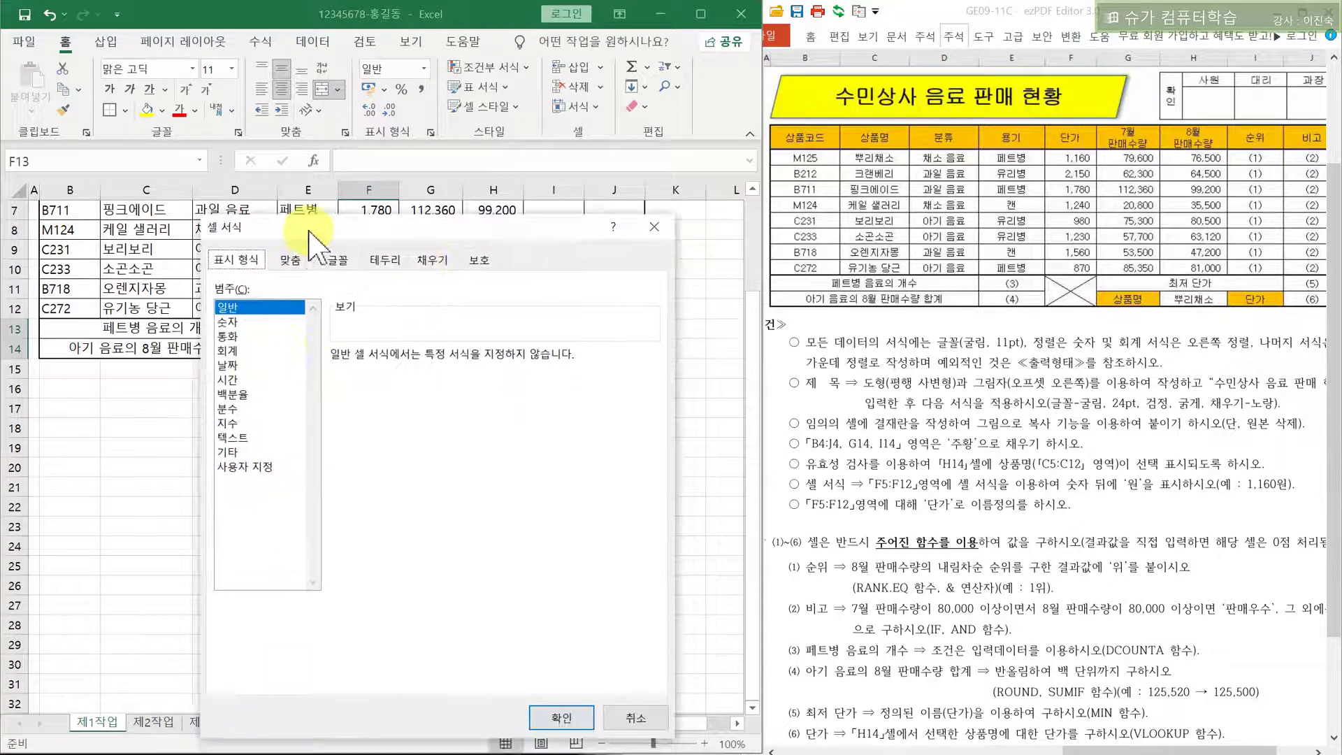
click(384, 260)
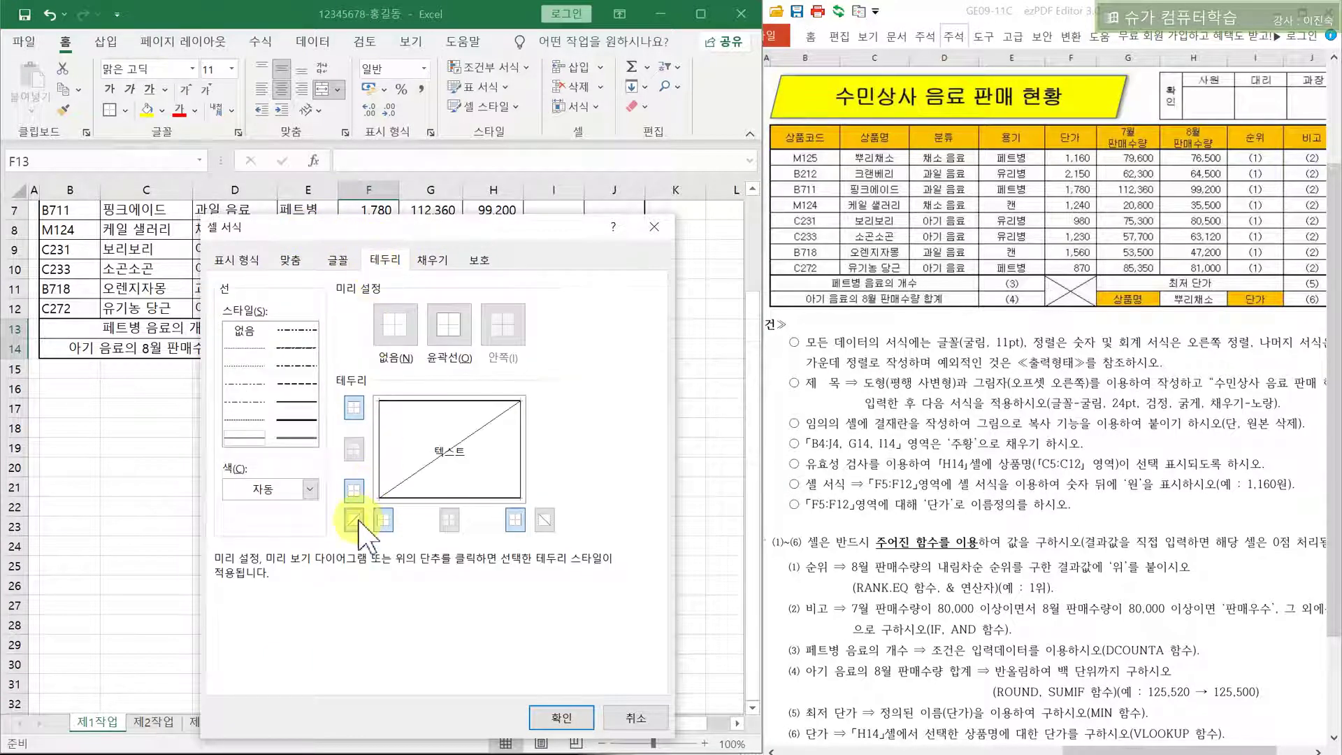
click(544, 519)
click(563, 720)
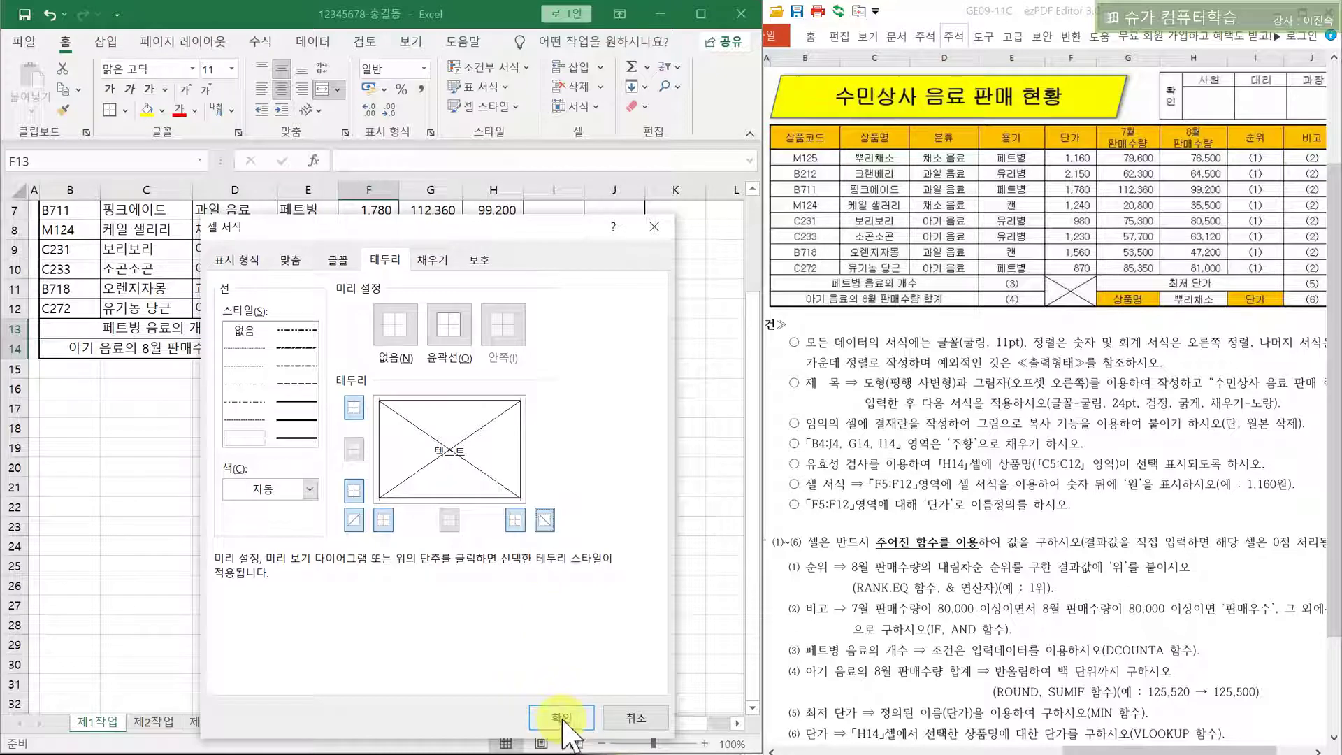
scroll(569, 425, up, 2)
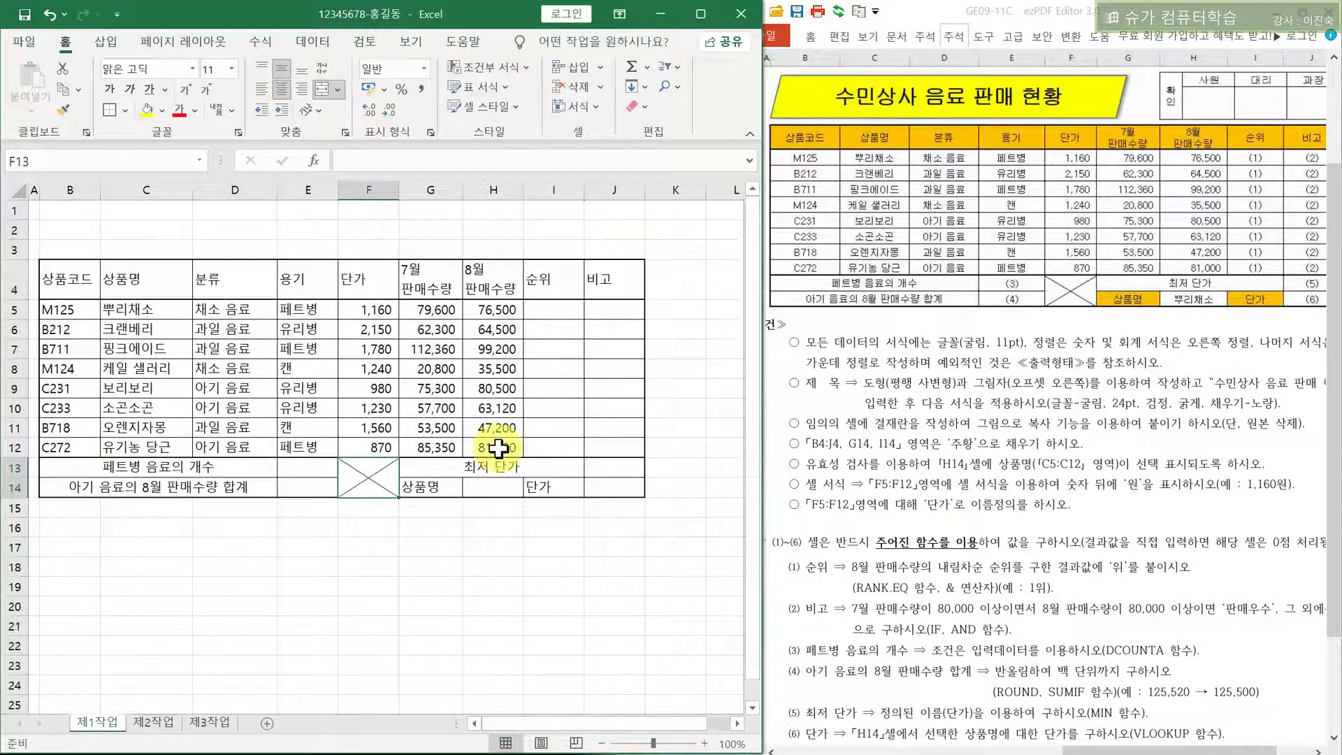
Switch to the exam document in ezPDF Editor, activate the text selection tool and examine the font, alignment and title conditions
click(864, 402)
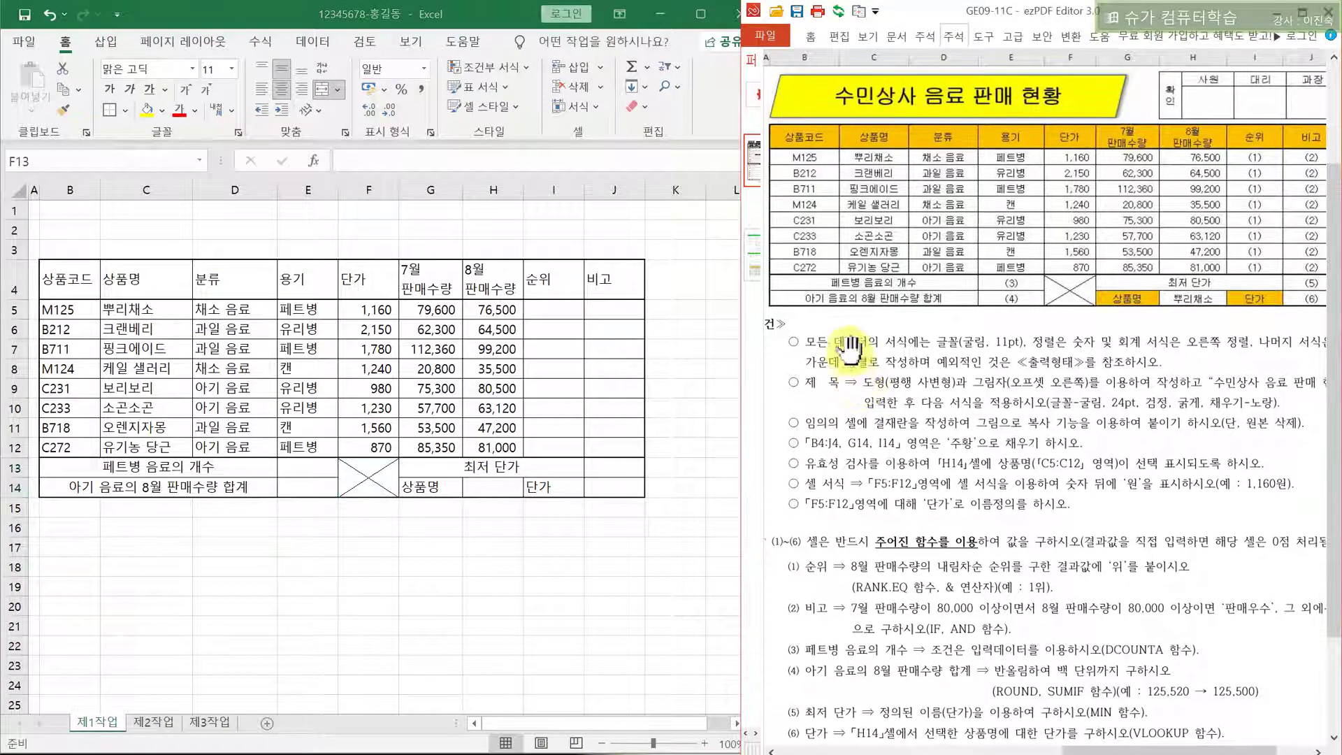
right_click(830, 354)
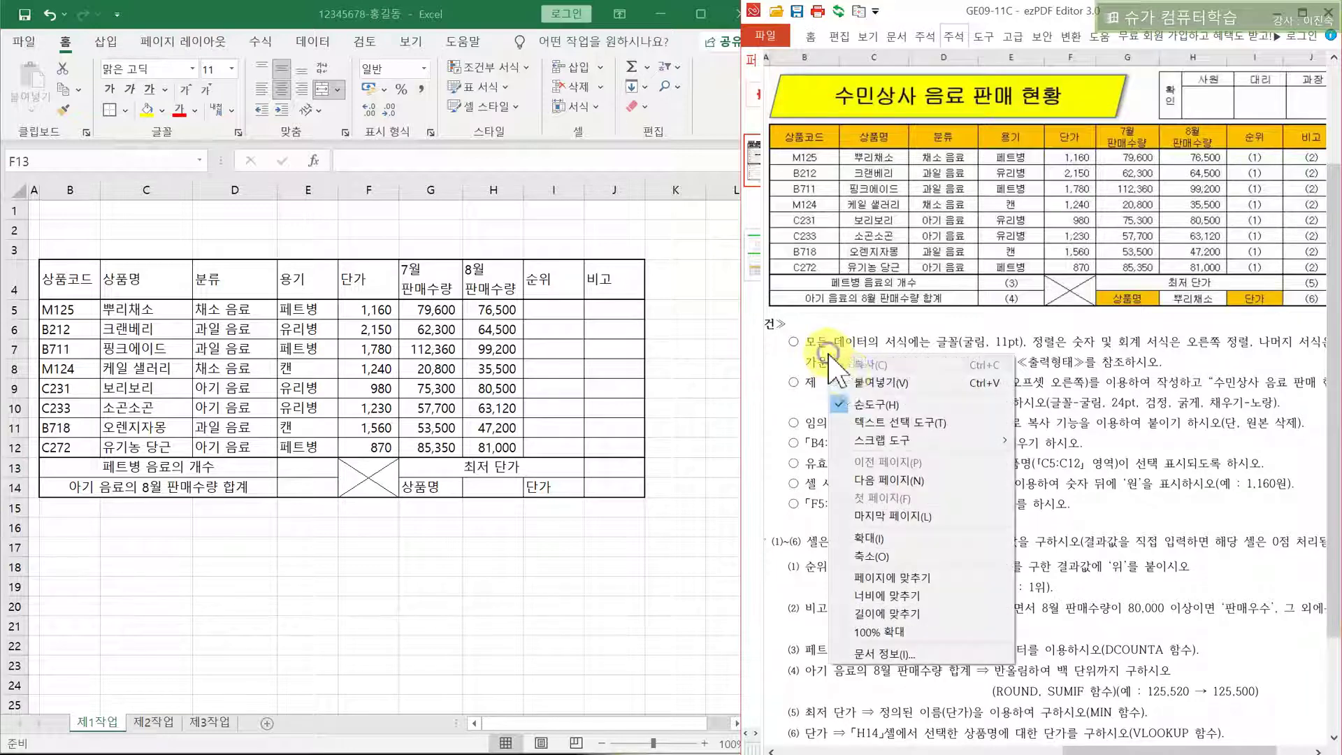
click(868, 424)
drag(797, 341, 1157, 398)
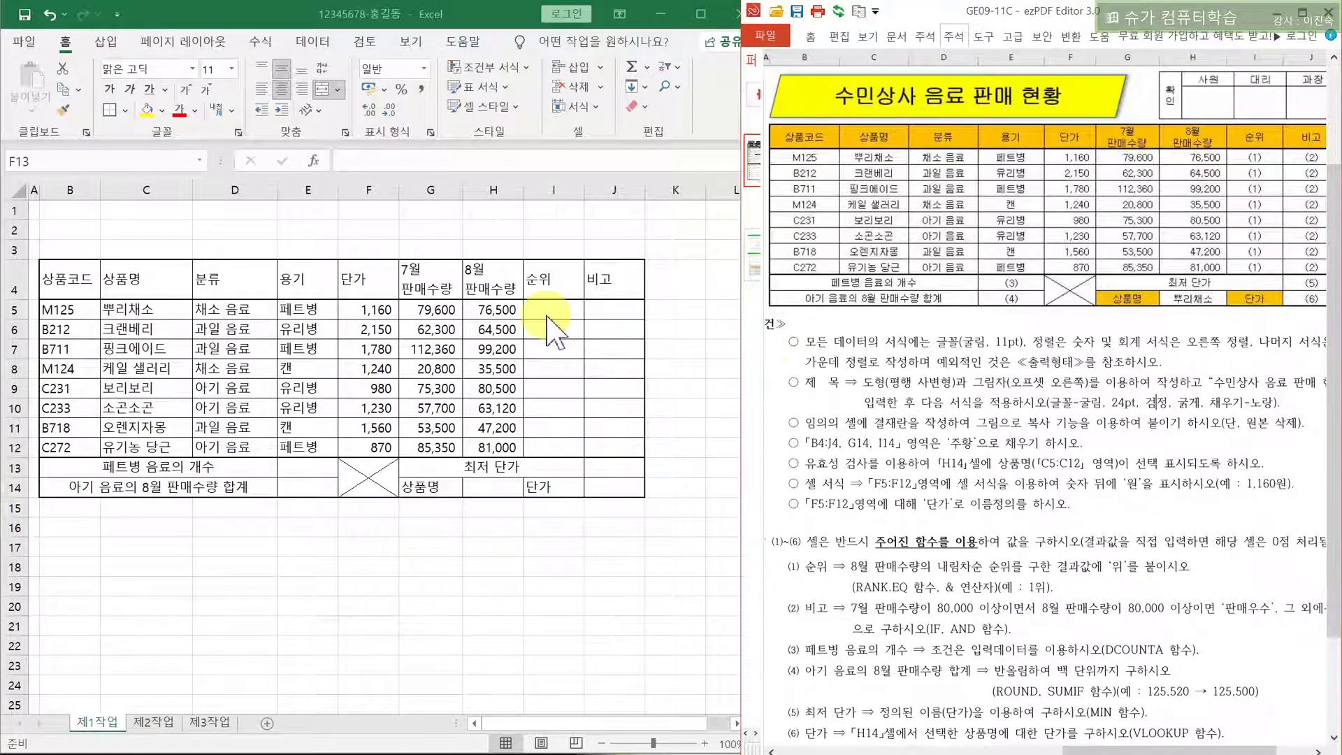
Set the font of the whole 제1작업 sheet to 굴림
click(19, 194)
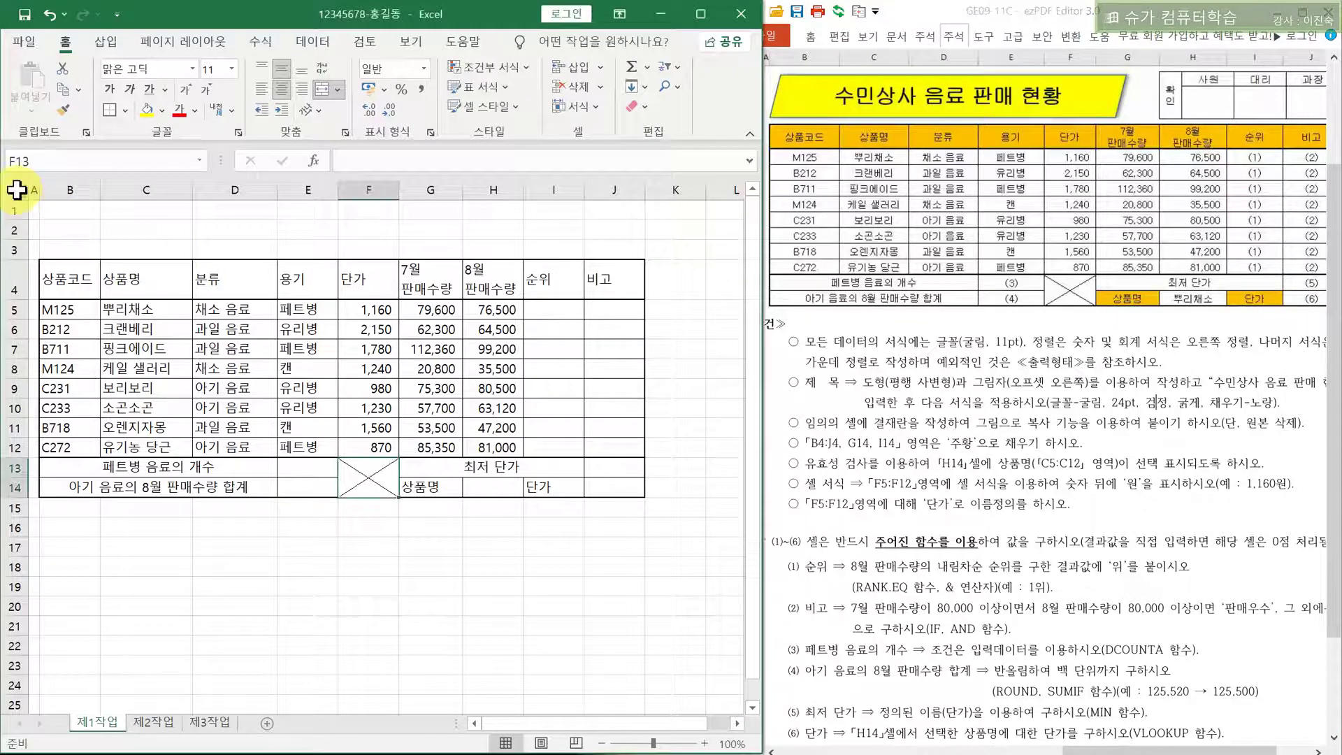
click(20, 192)
click(105, 251)
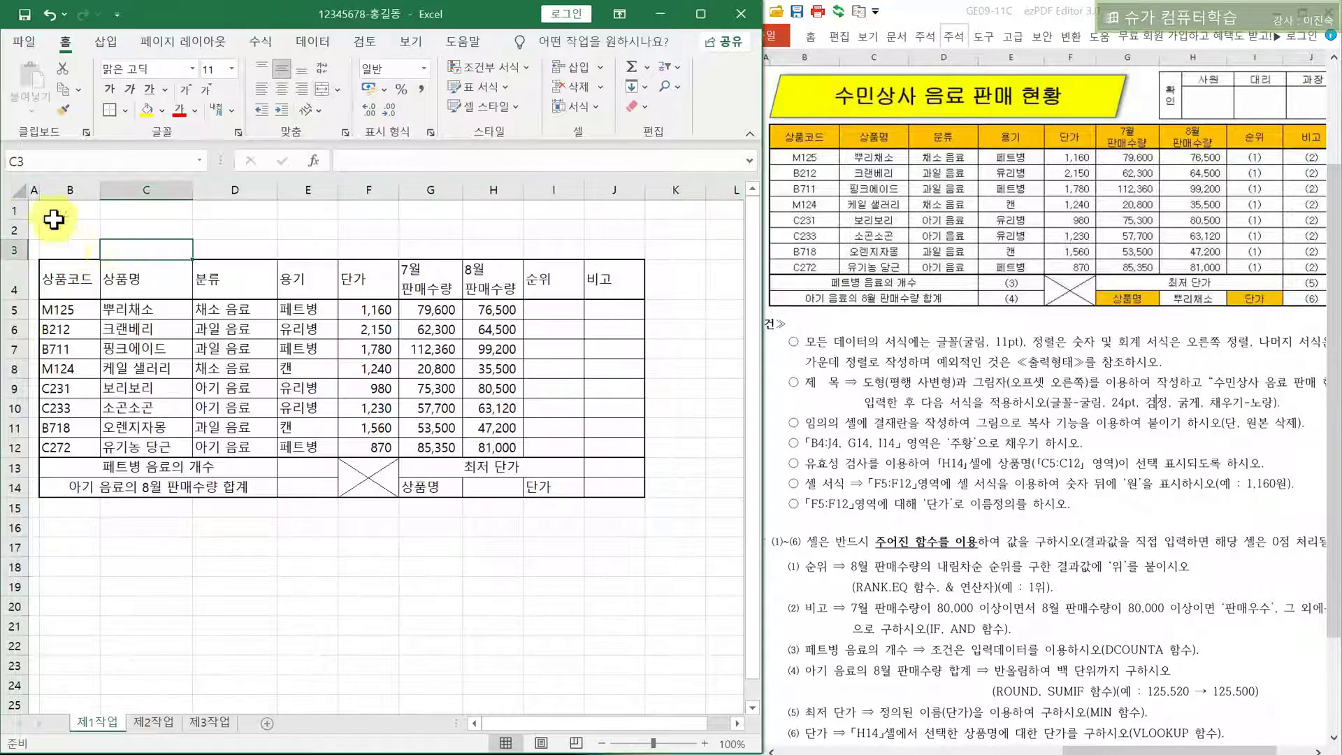
click(17, 197)
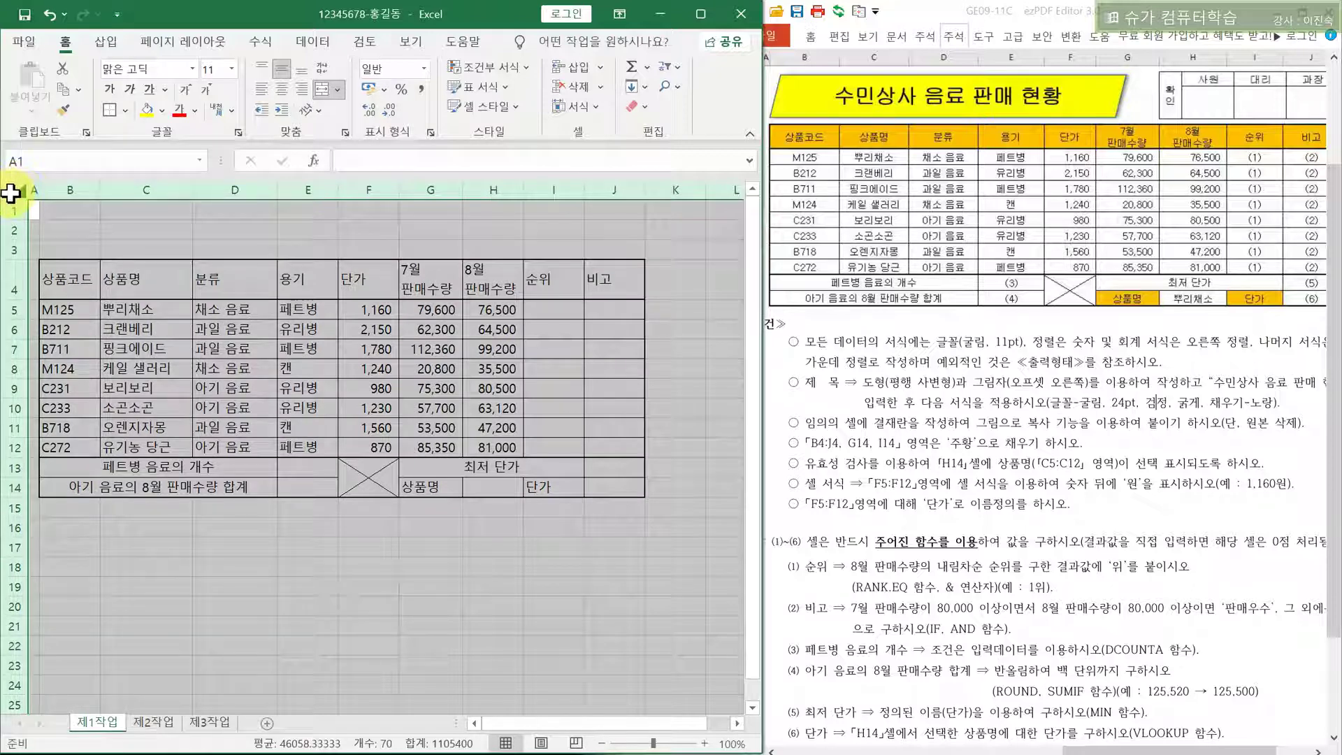
click(130, 70)
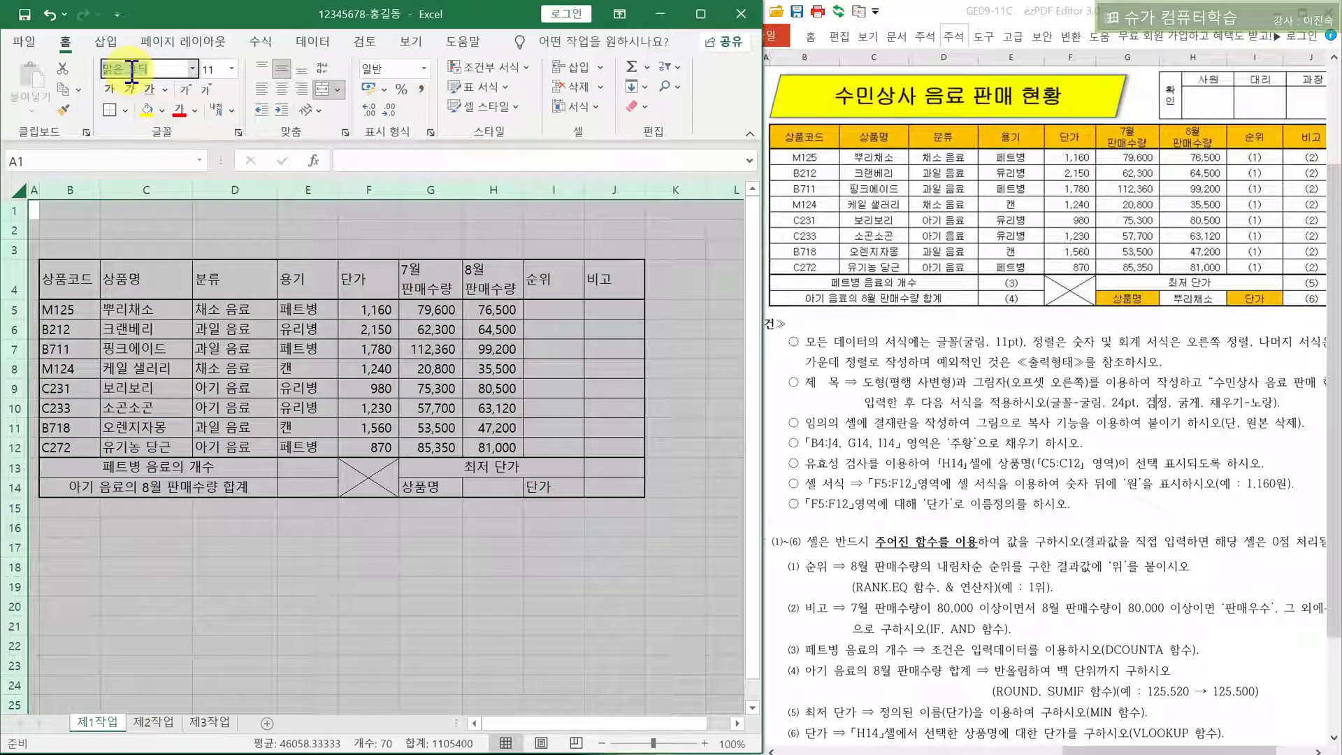
text(굴림)
key(Return)
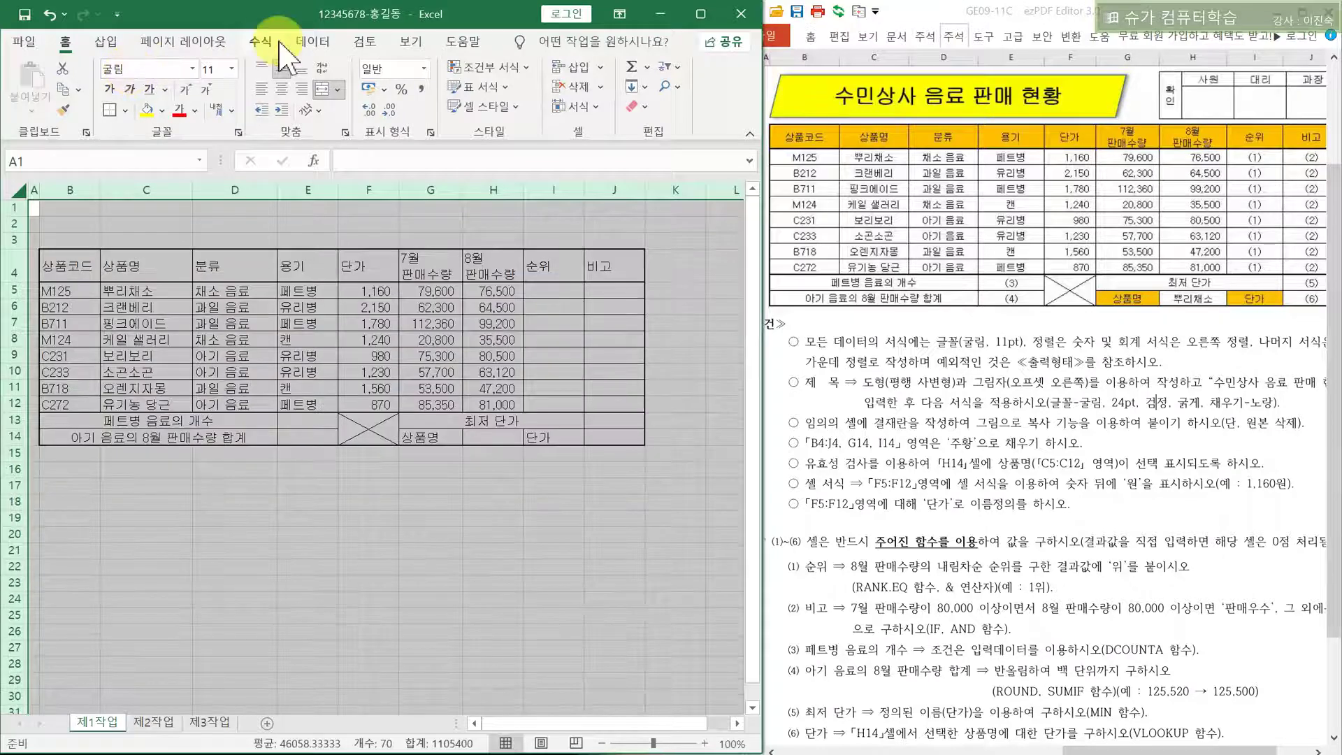
Center all cells of the sheet horizontally and right-align the numbers in F5:H12
click(282, 89)
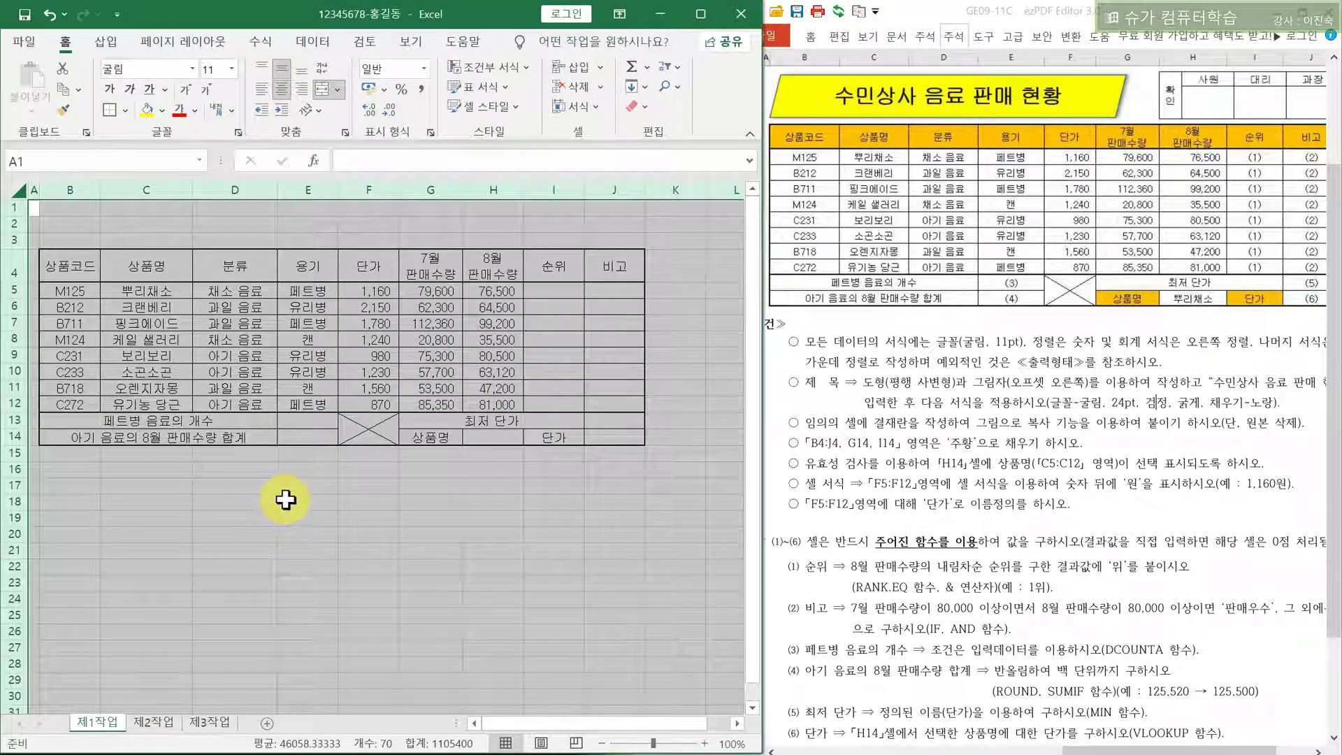
click(286, 500)
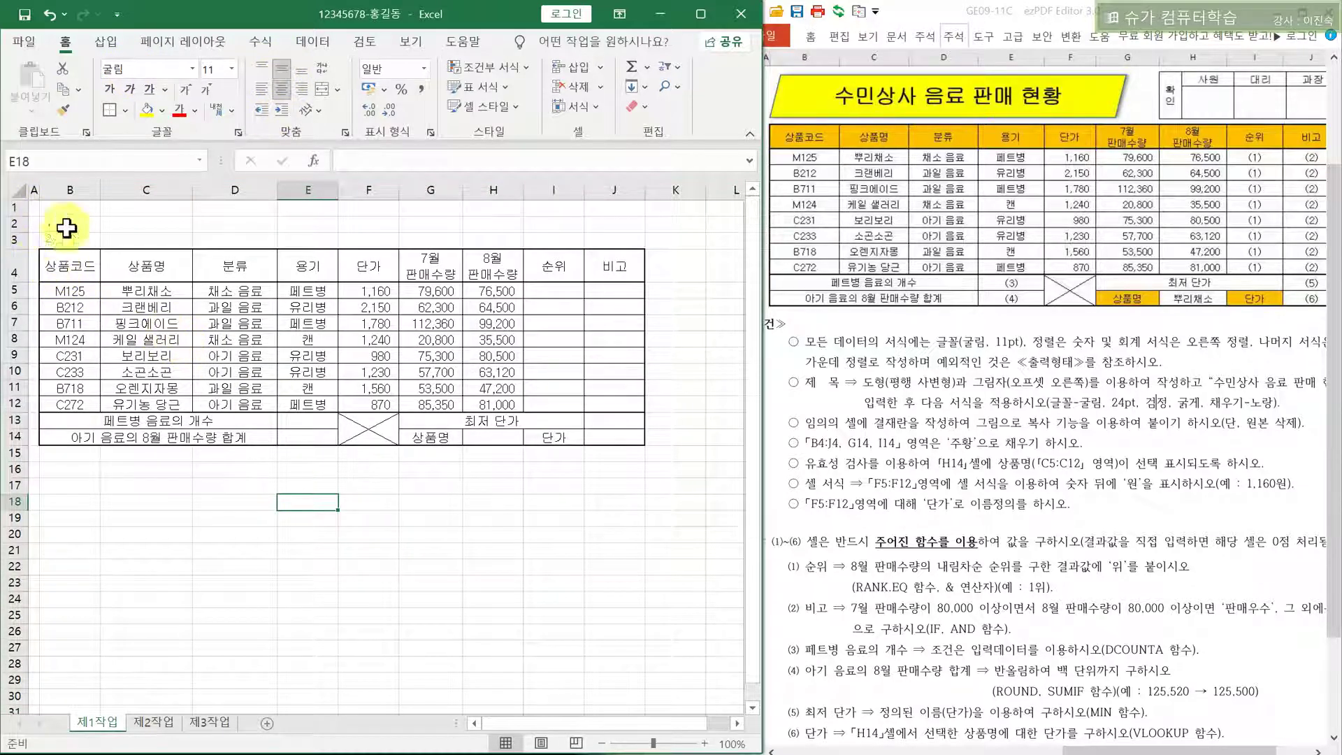
drag(368, 290, 488, 399)
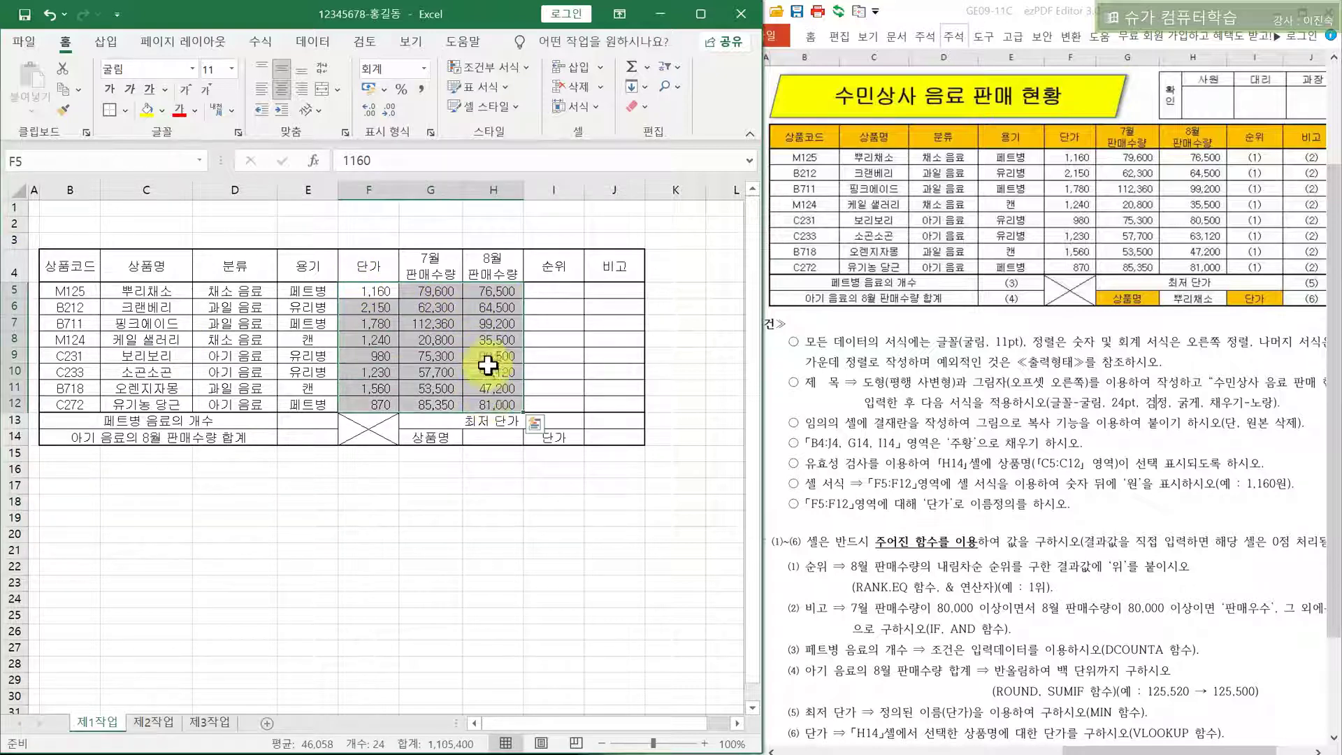
click(304, 89)
Increase the heights of title rows 1 to 3, header row 4 and table rows 5 to 14
mouse_move(6, 208)
mouse_down()
mouse_move(13, 240)
mouse_move(17, 223)
mouse_up()
click(11, 277)
drag(20, 299, 16, 459)
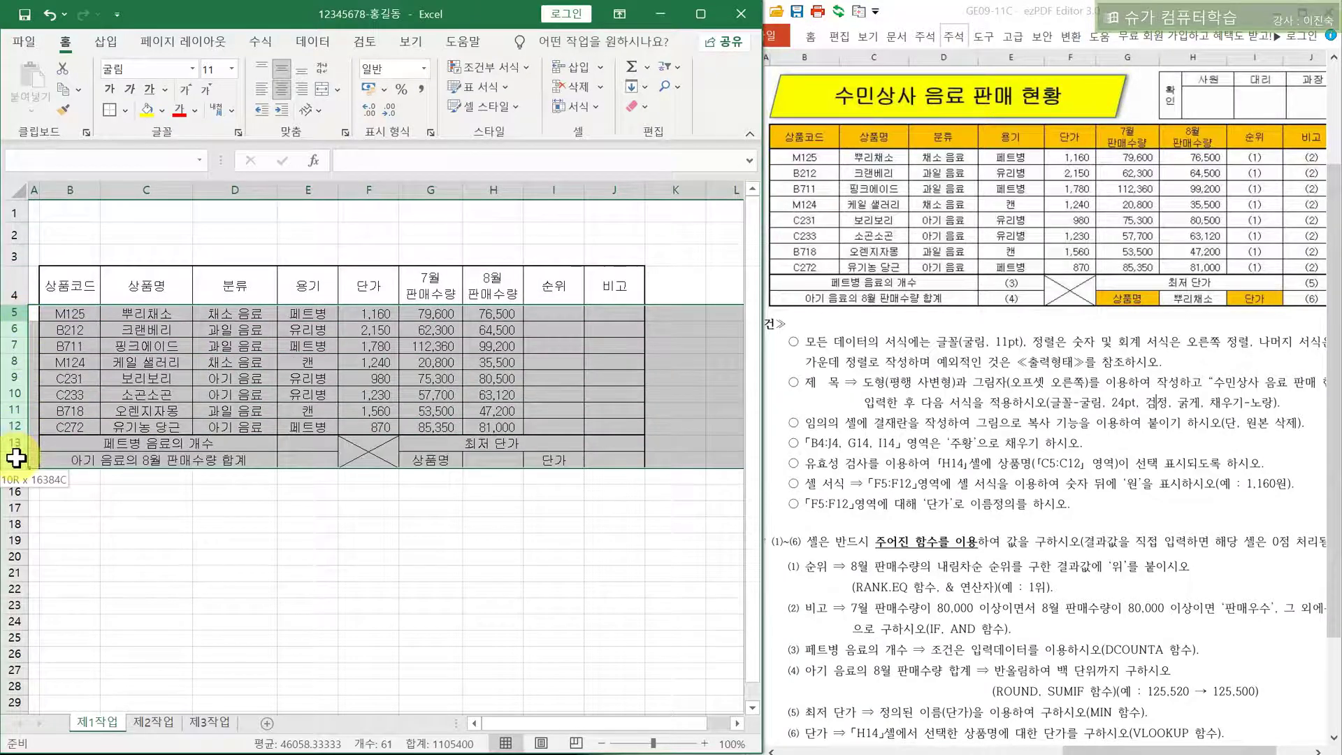
drag(17, 322, 15, 329)
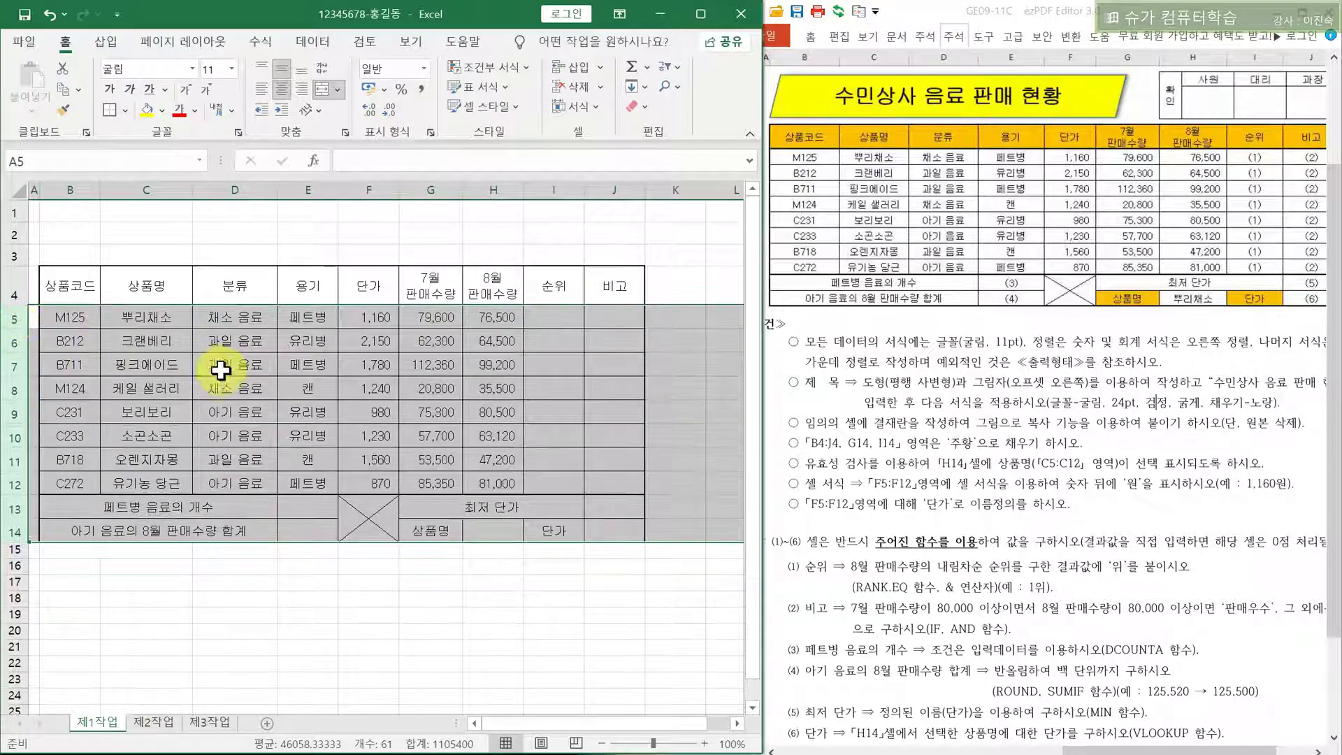
click(203, 366)
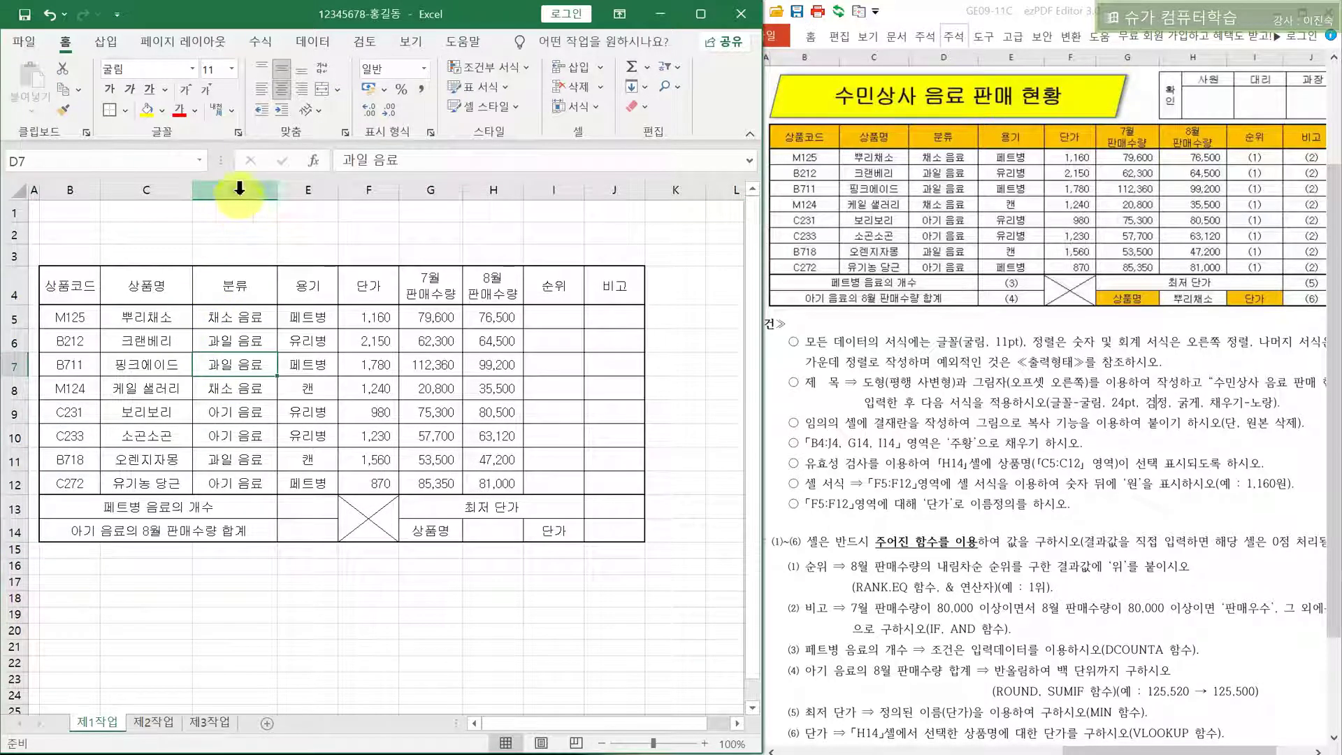
Widen columns E to J evenly
drag(318, 189, 607, 189)
click(459, 413)
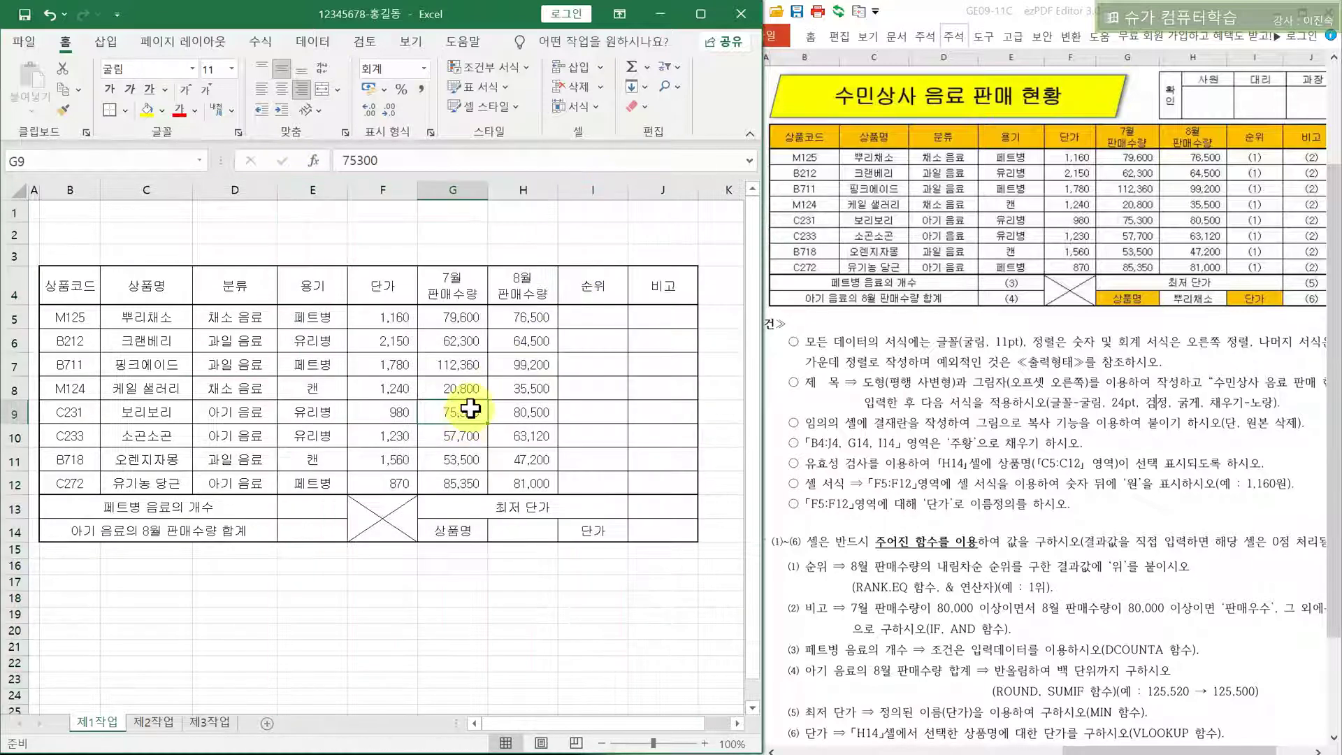
click(392, 565)
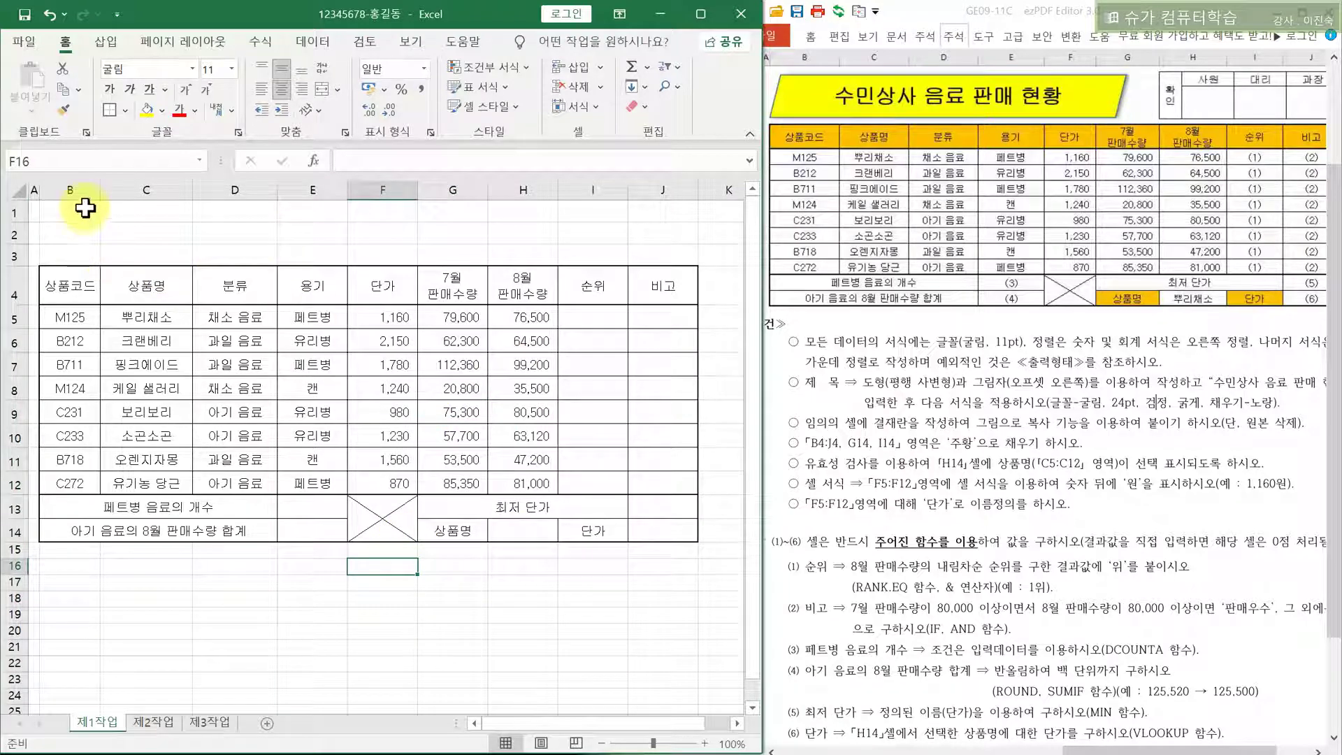
Insert a parallelogram shape for the title above the table, spanning about B1 to G3
click(106, 42)
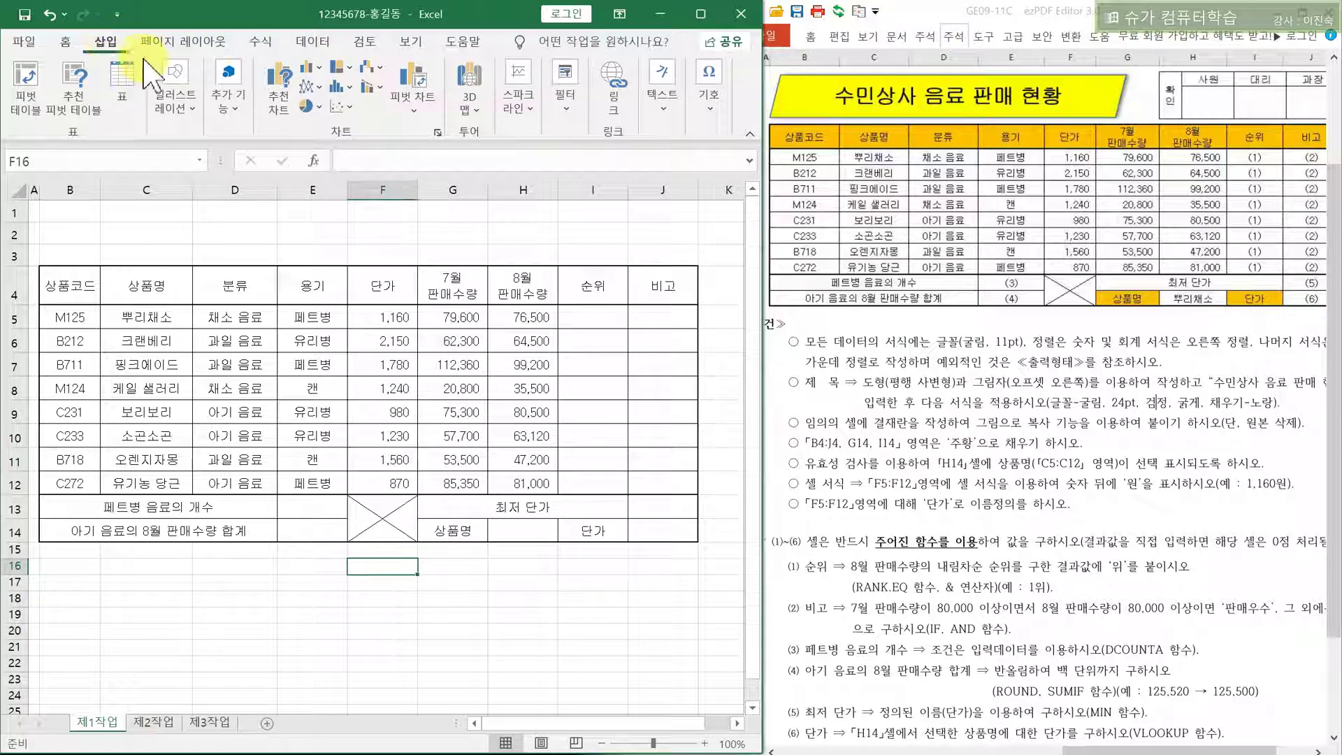
click(175, 102)
click(207, 166)
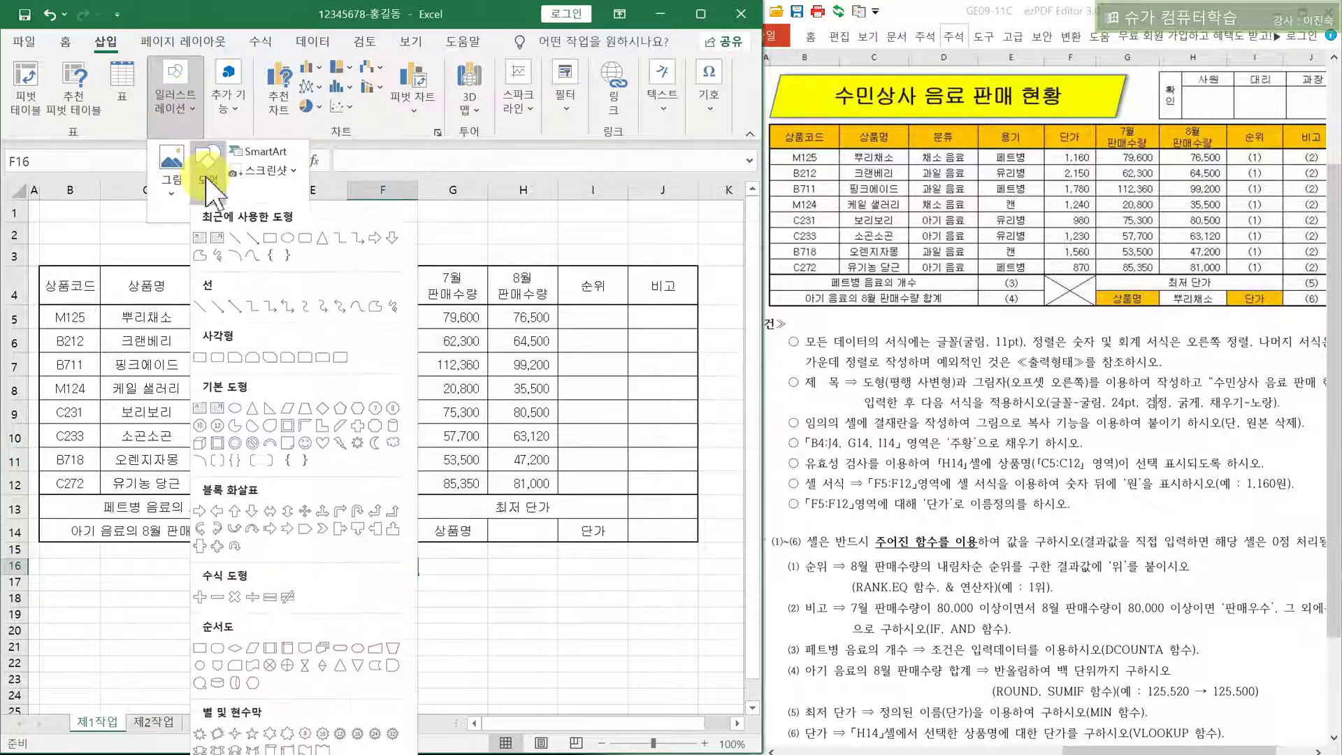
click(289, 410)
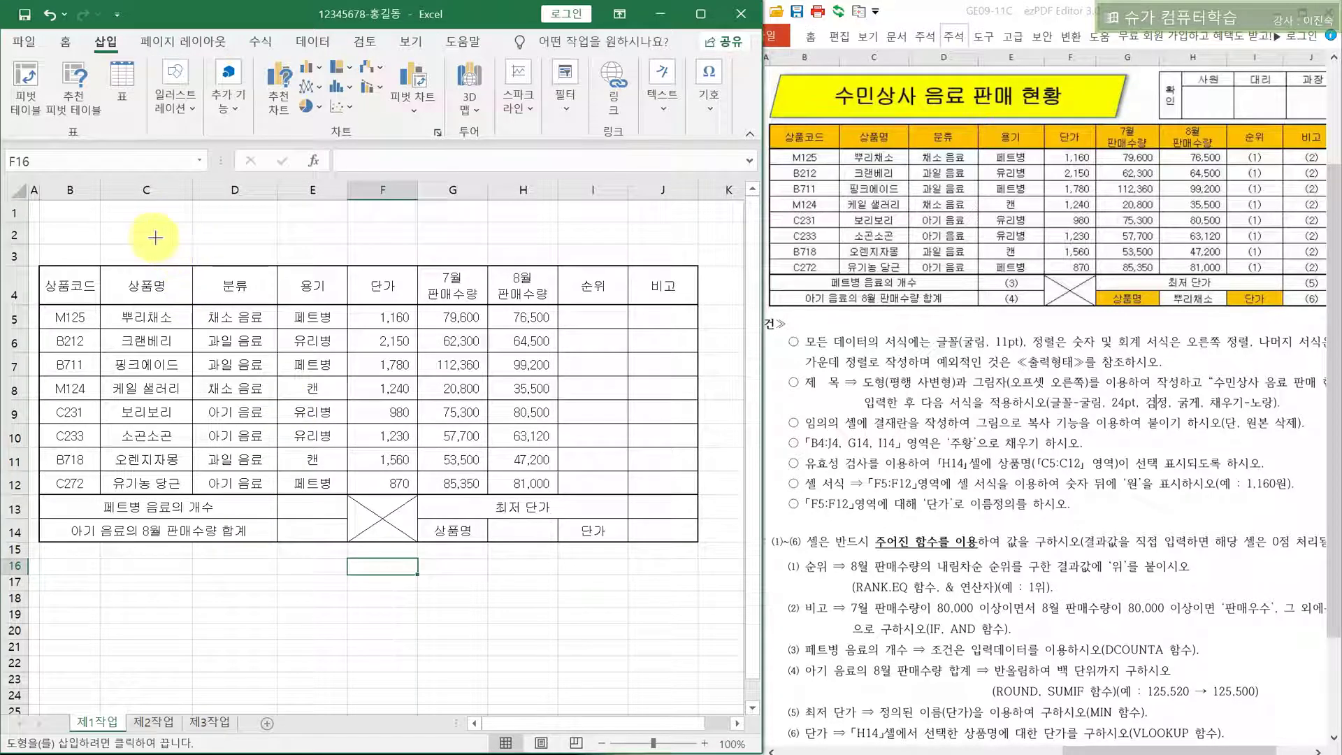
mouse_move(41, 207)
mouse_down()
mouse_move(88, 230)
mouse_move(455, 249)
mouse_move(477, 262)
mouse_up()
Apply an outer Offset Right shadow (오프셋 오른쪽) to the parallelogram title shape
click(317, 107)
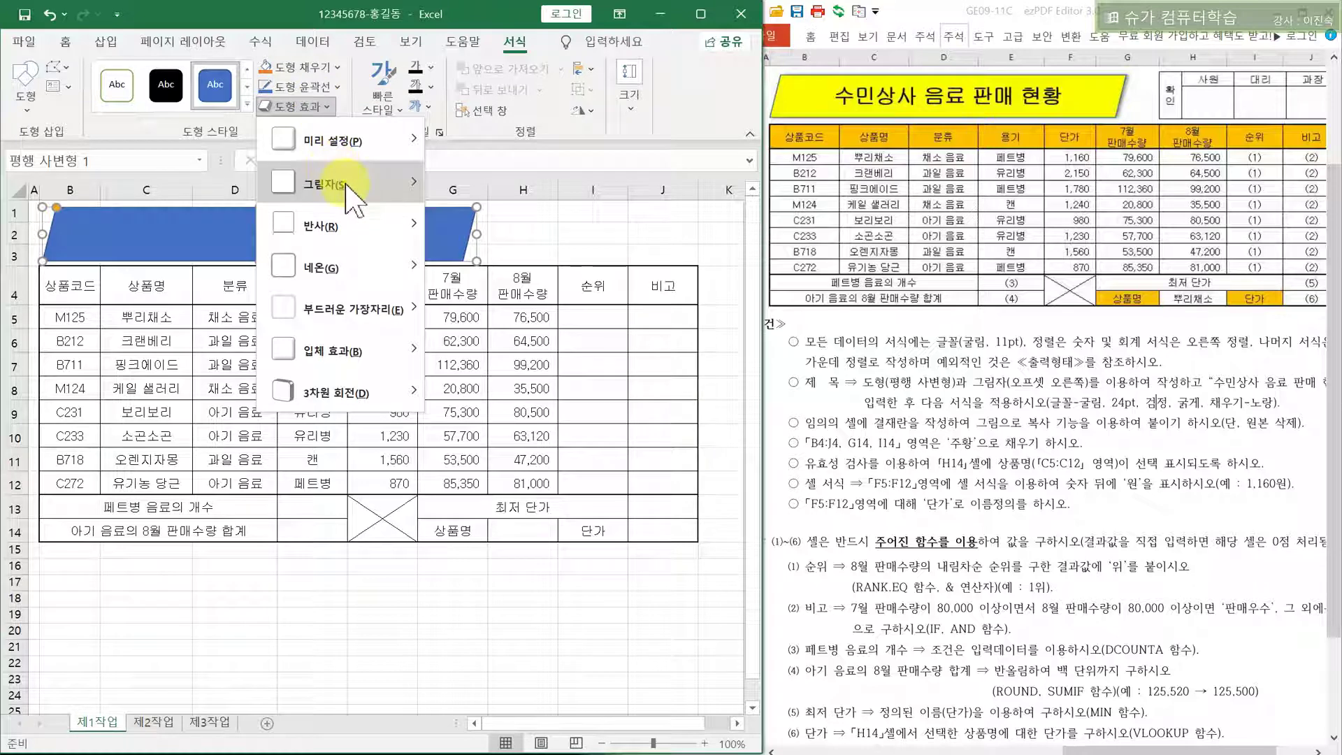
mouse_move(347, 183)
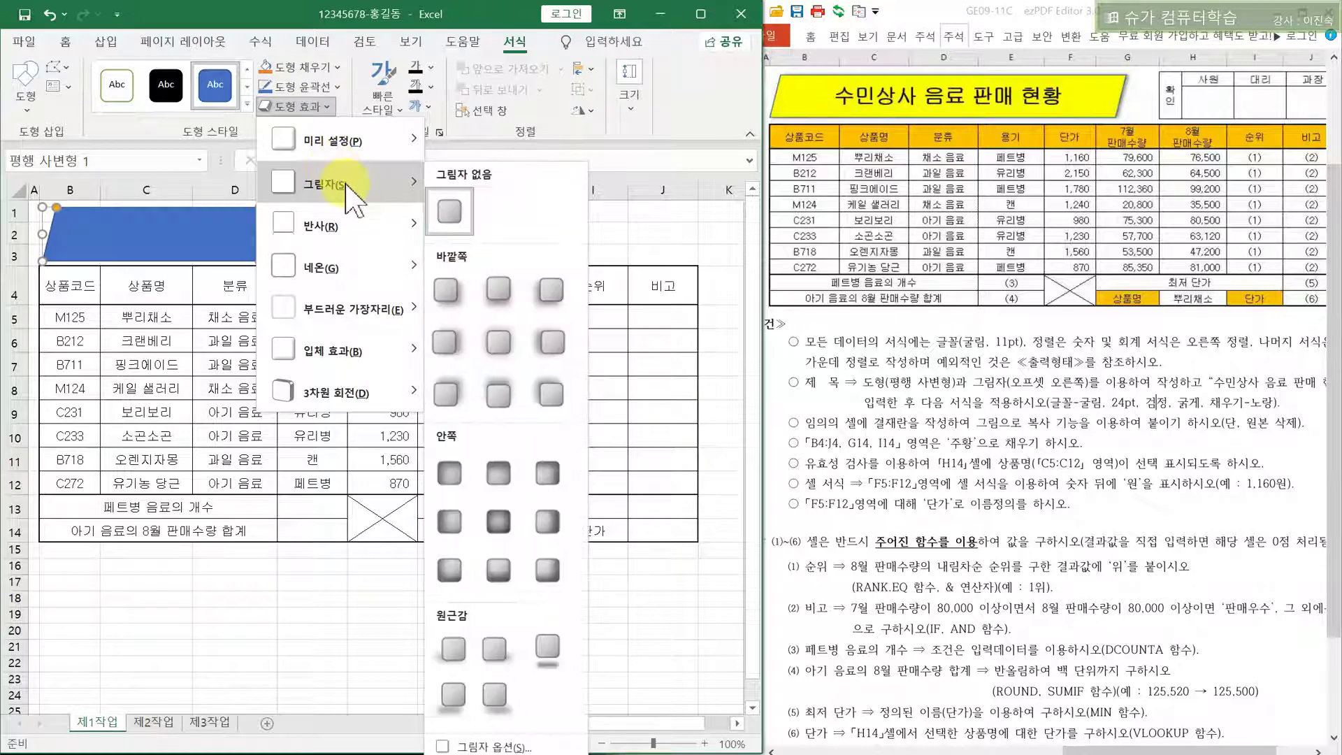
click(451, 342)
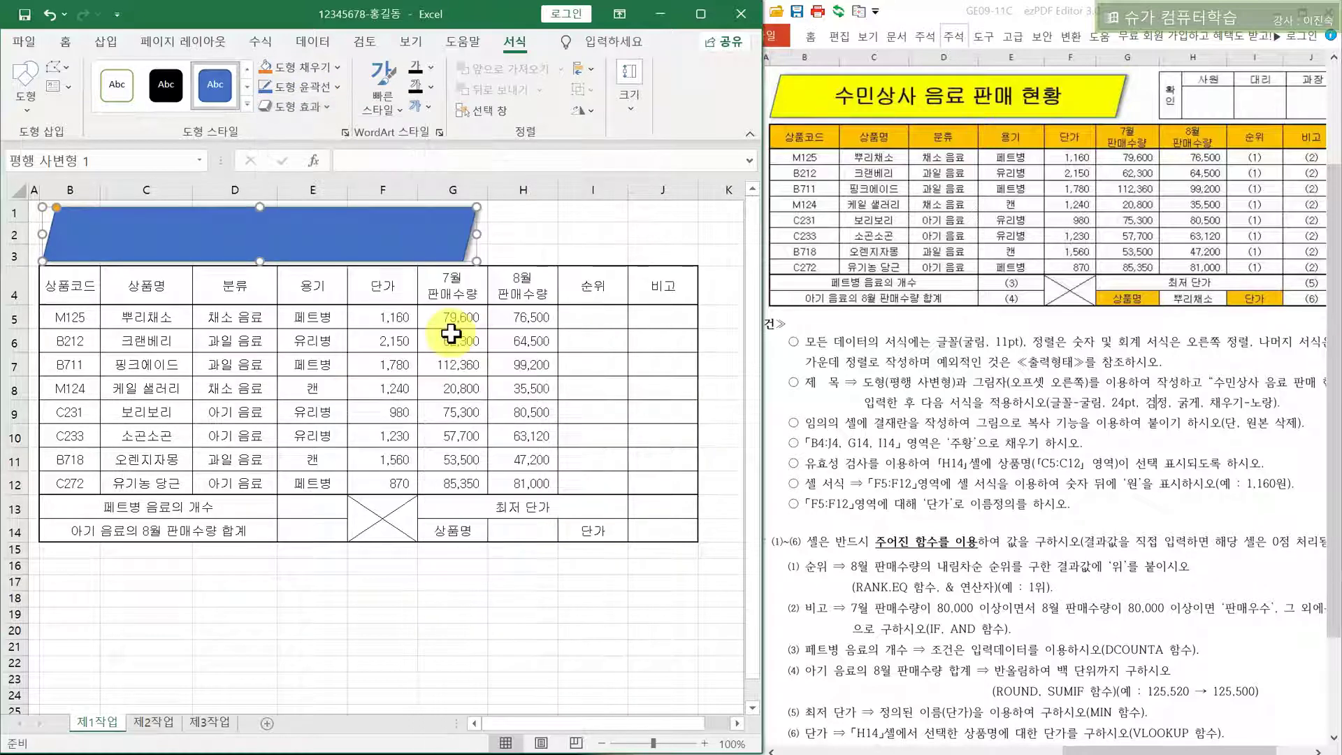
Center the title shape's text horizontally and vertically and set its font to bold 굴림, 24 pt
click(64, 43)
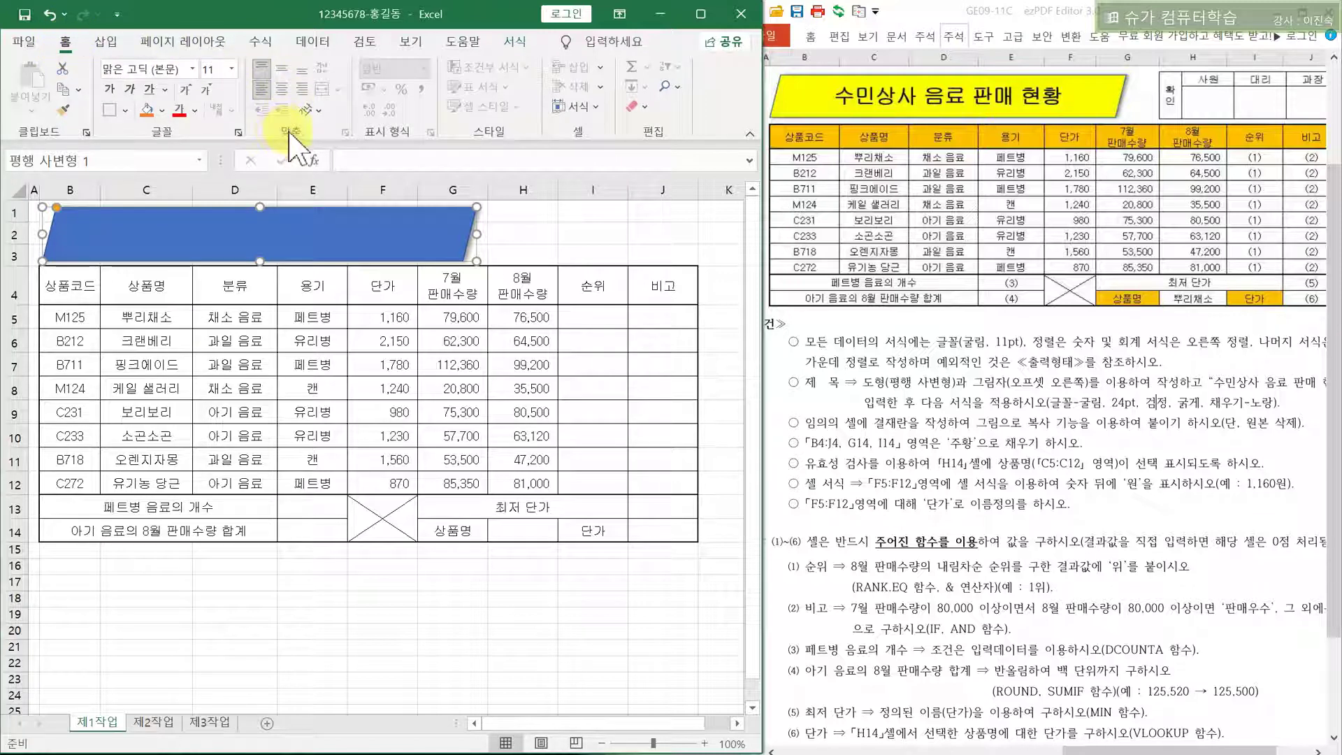
click(283, 68)
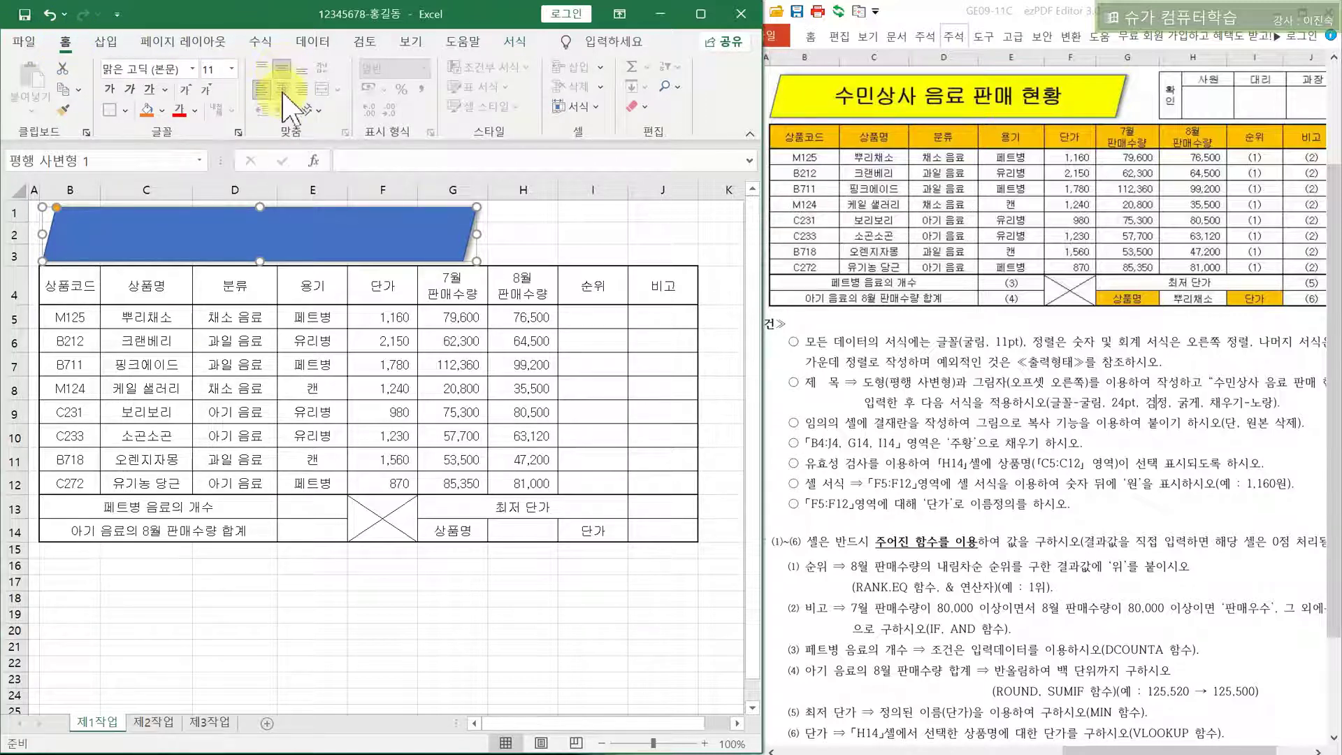
click(126, 68)
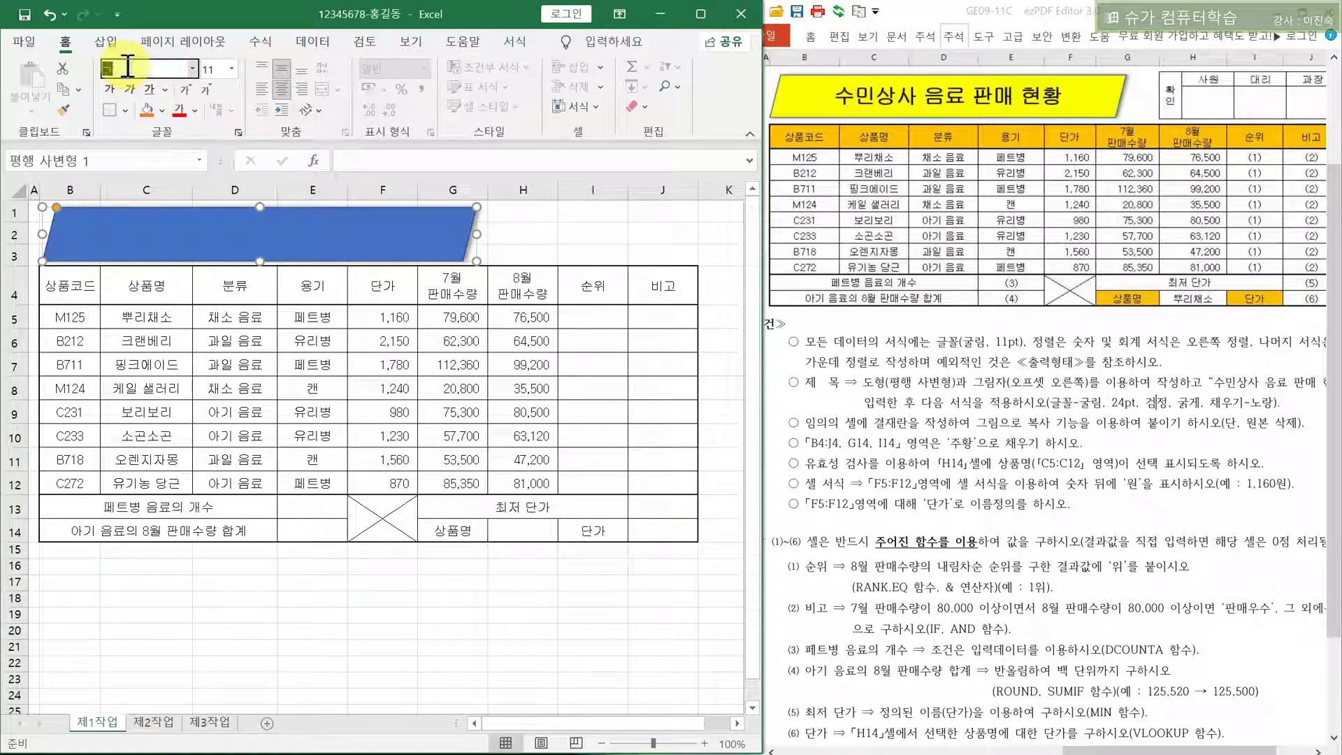
key(Return)
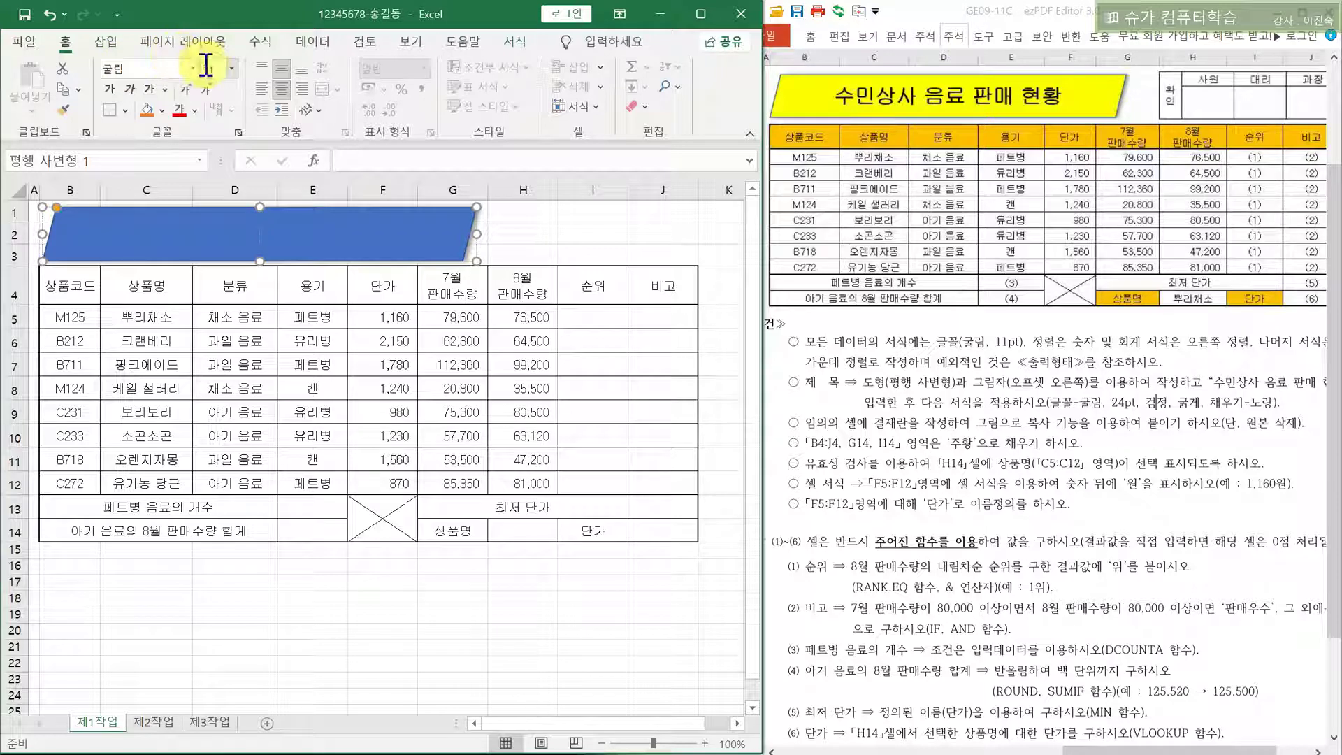
key(Return)
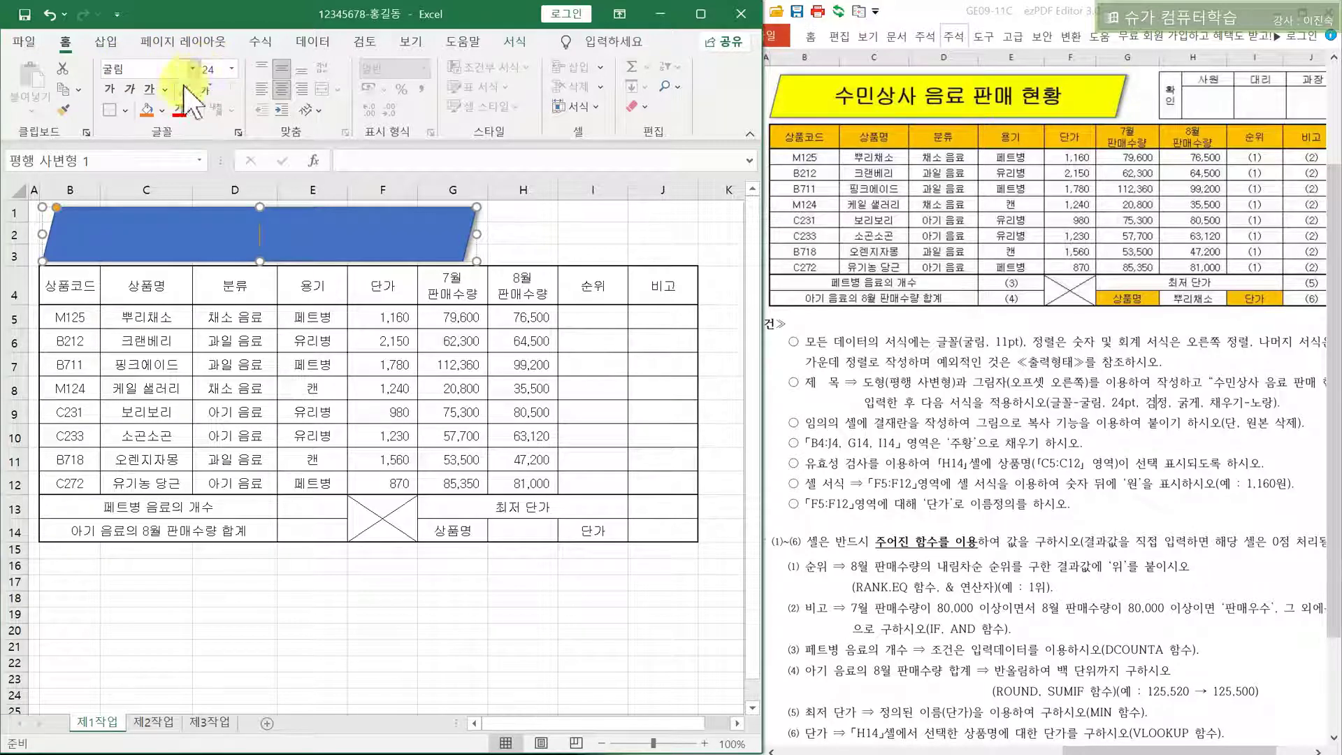
click(109, 90)
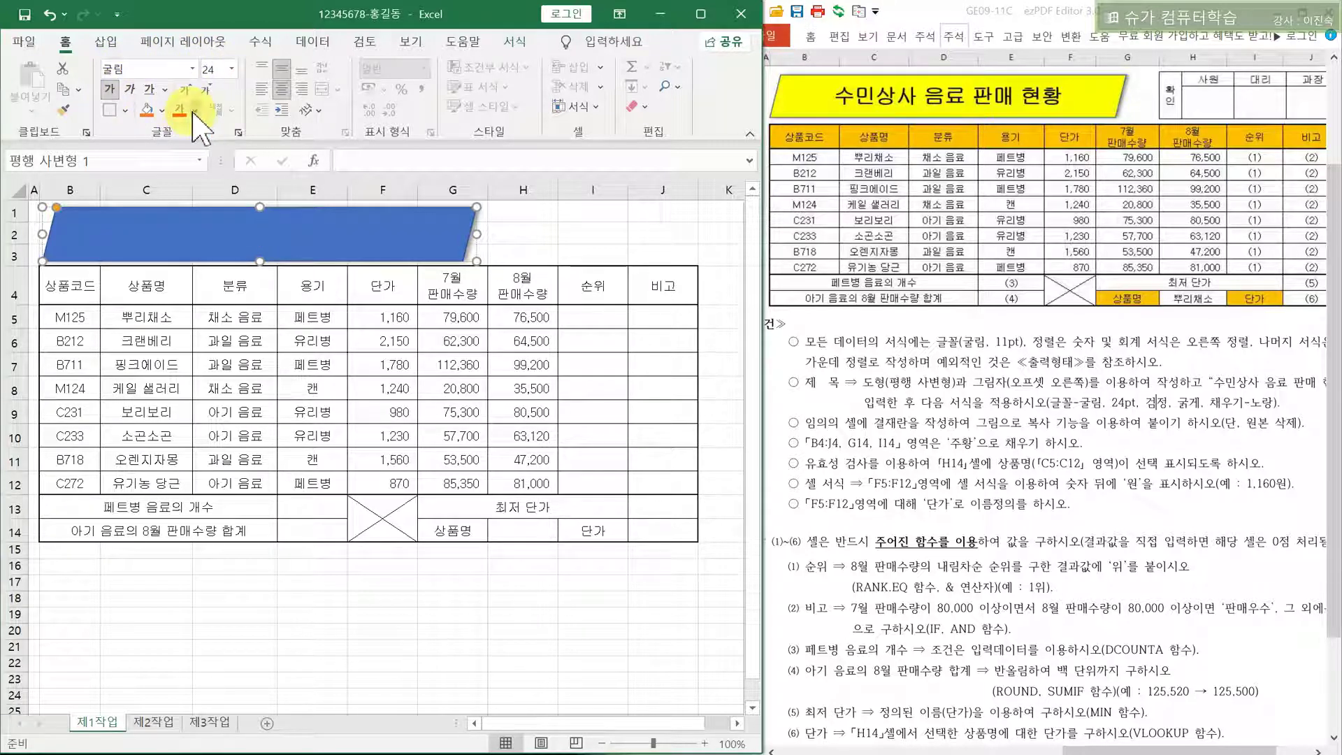
Set the title shape's text color to black and its fill to yellow
click(195, 110)
click(197, 174)
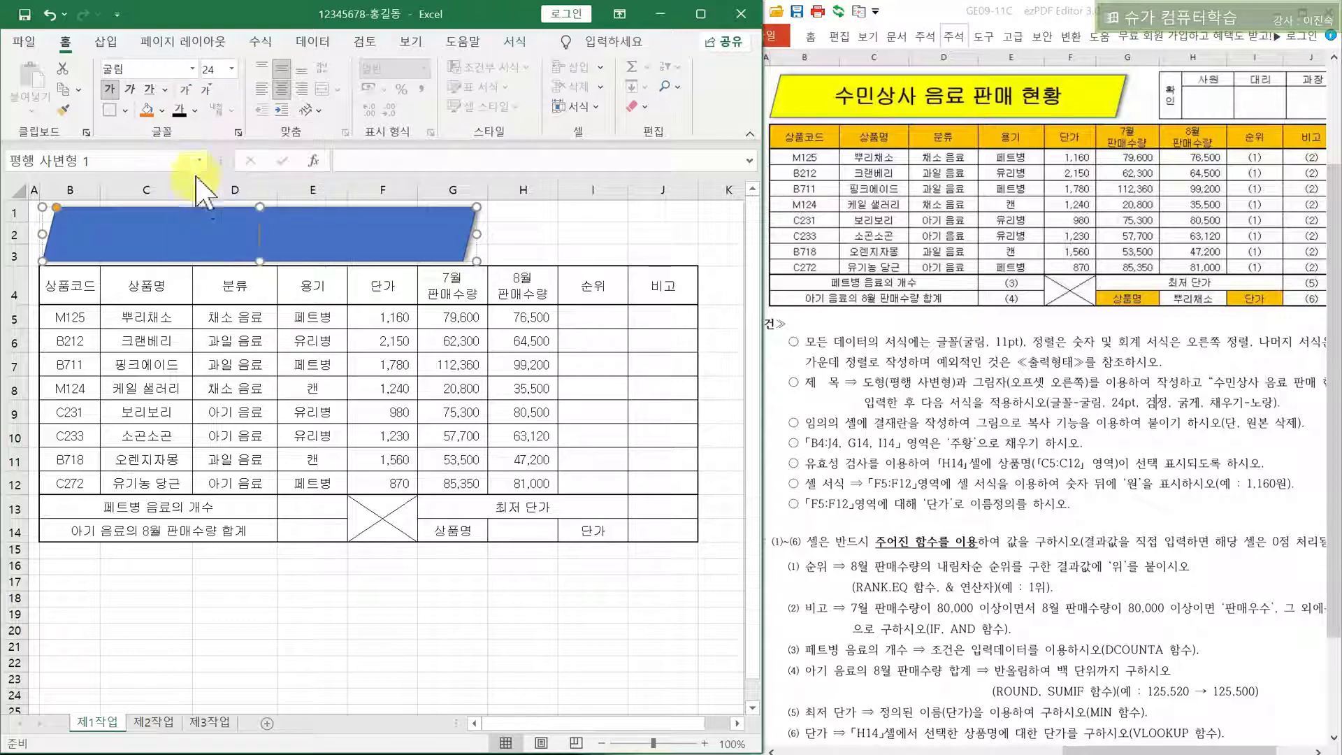
click(164, 111)
click(183, 276)
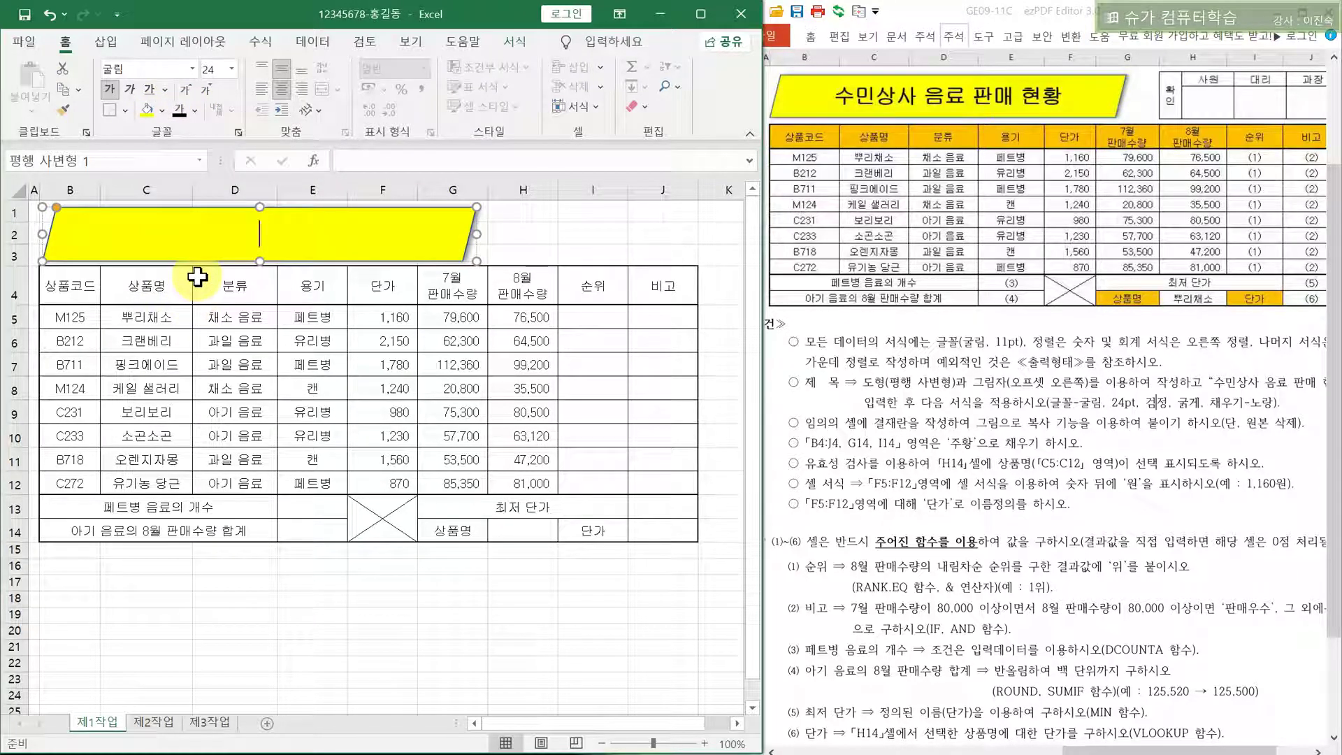
Enter the title text "수민상사 음료 판매 현황" in the parallelogram and deselect the shape
text(상사 음료 판)
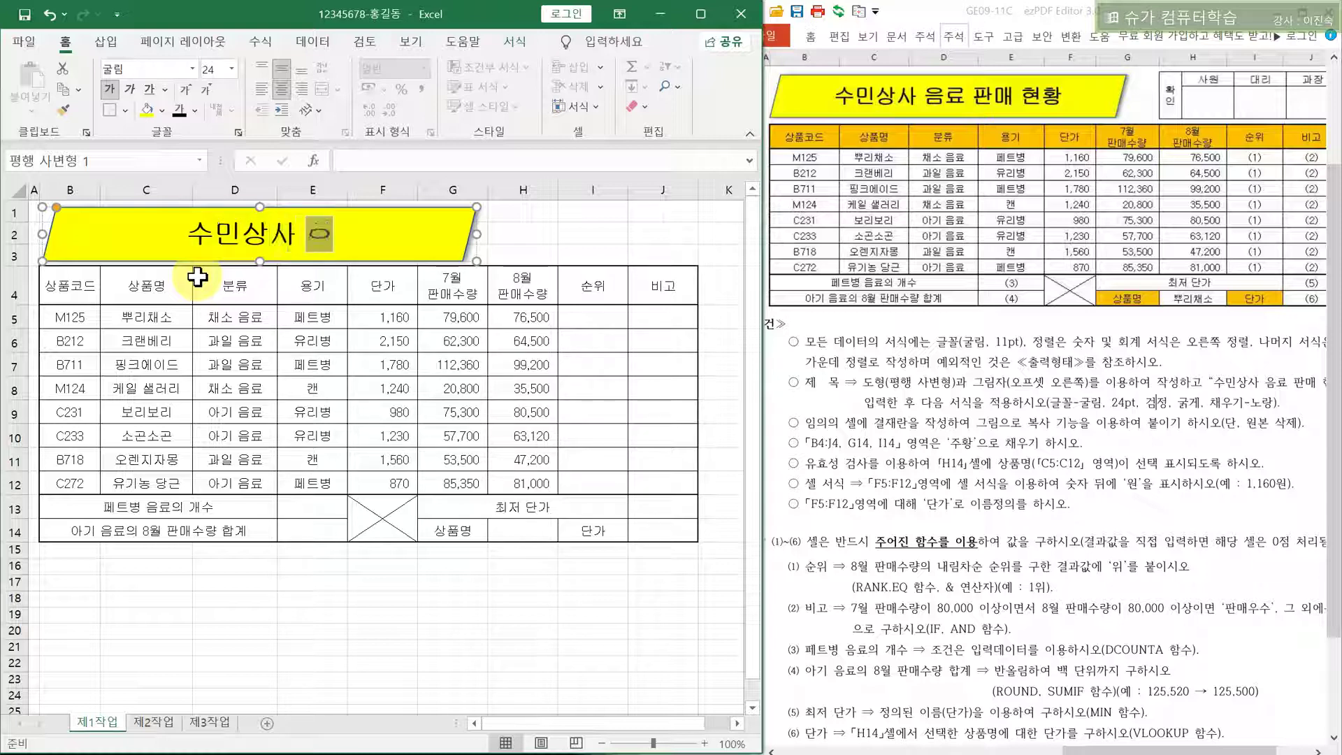
text(매 ㅎ)
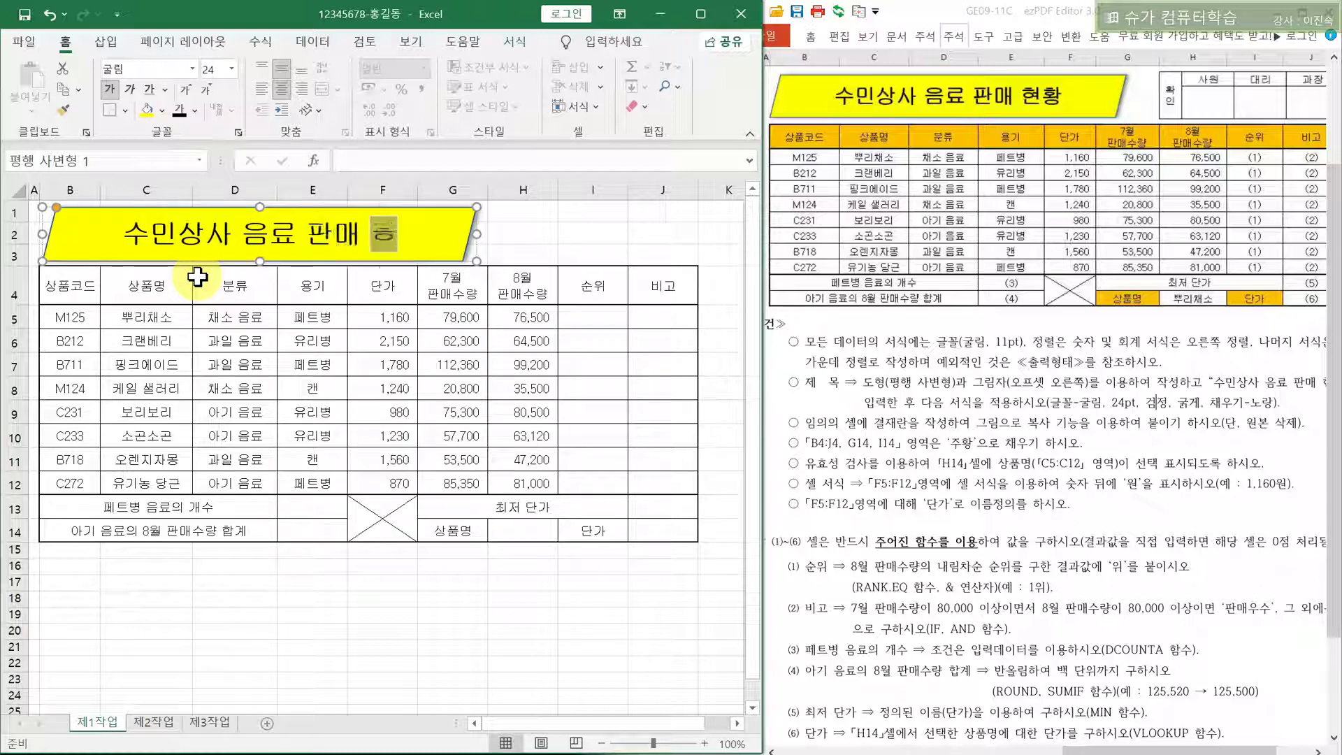
text(황)
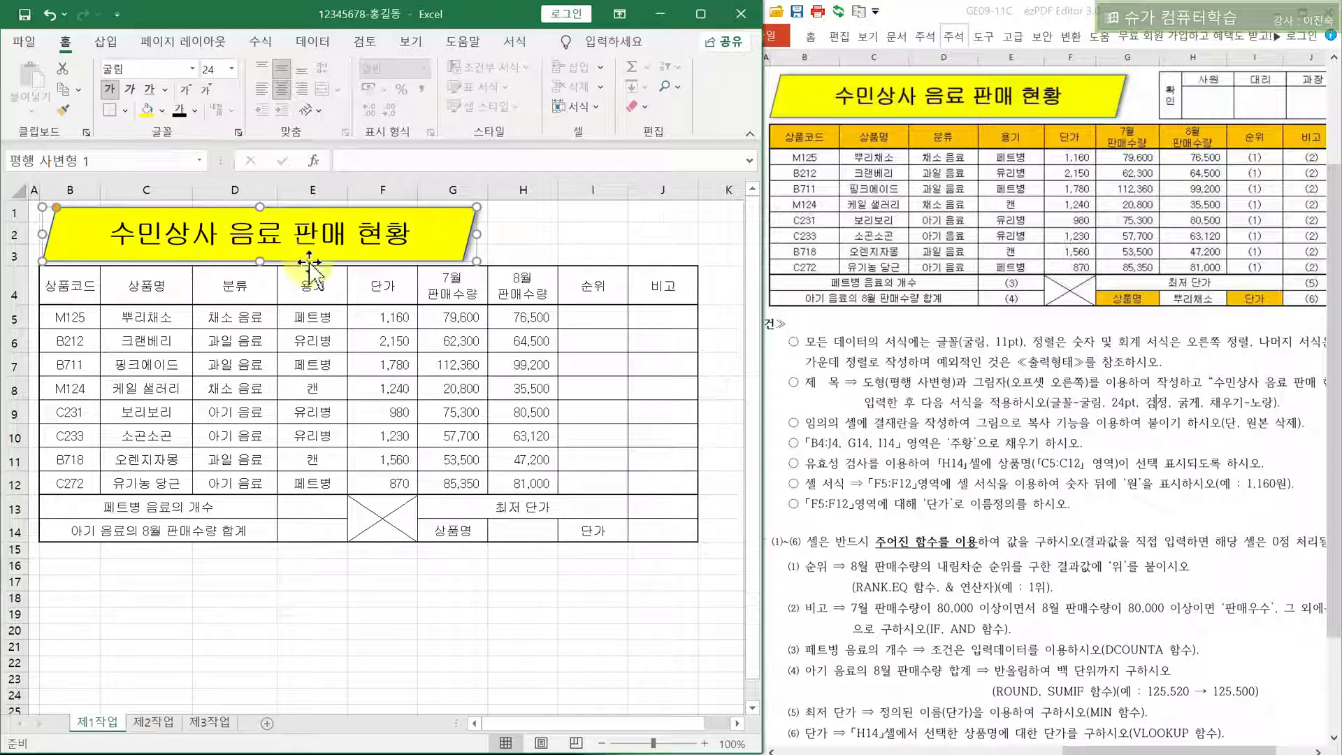
click(524, 215)
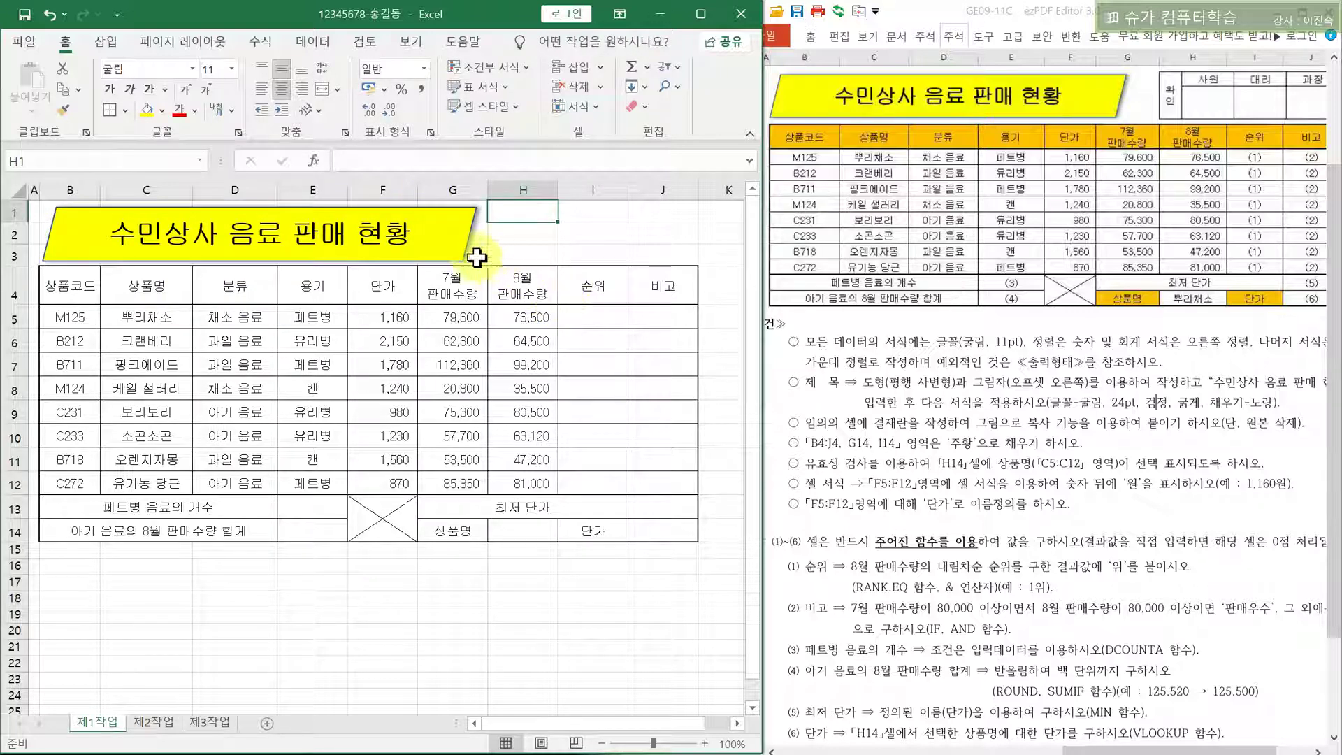
click(450, 245)
click(549, 233)
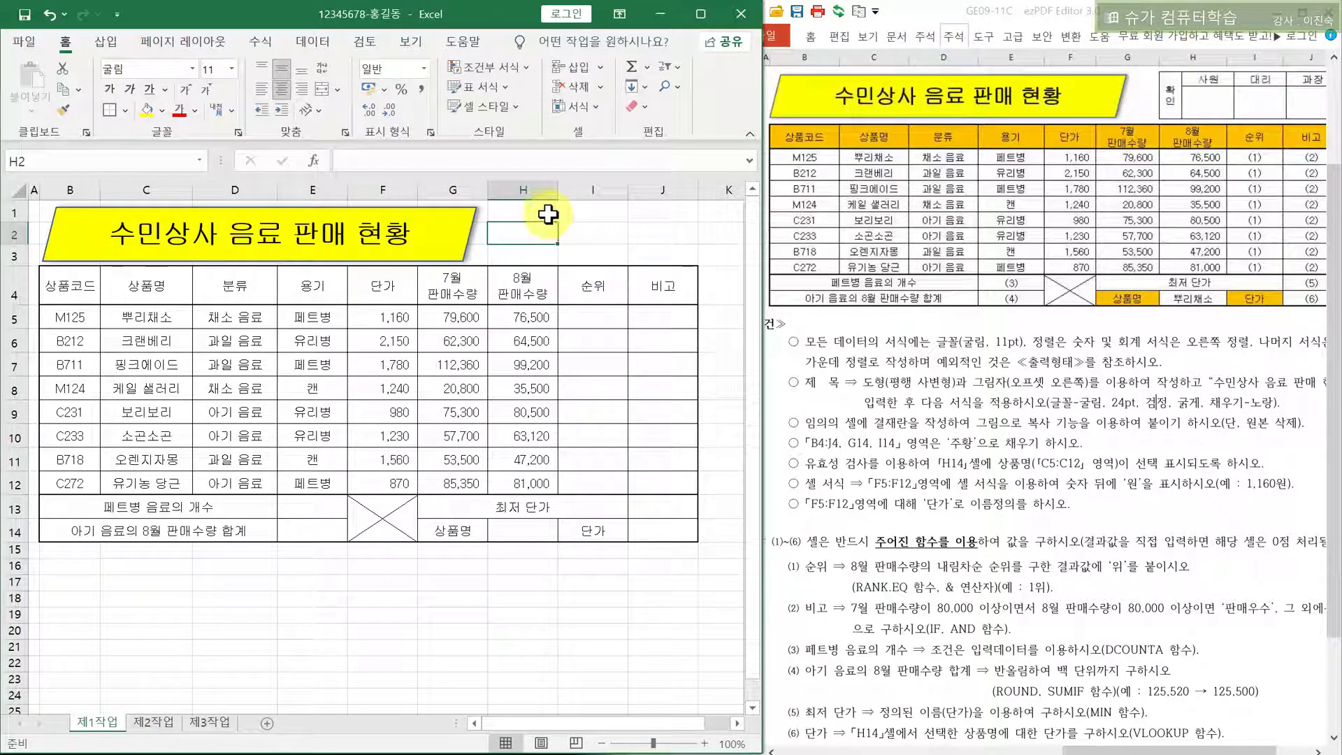
drag(548, 215, 647, 258)
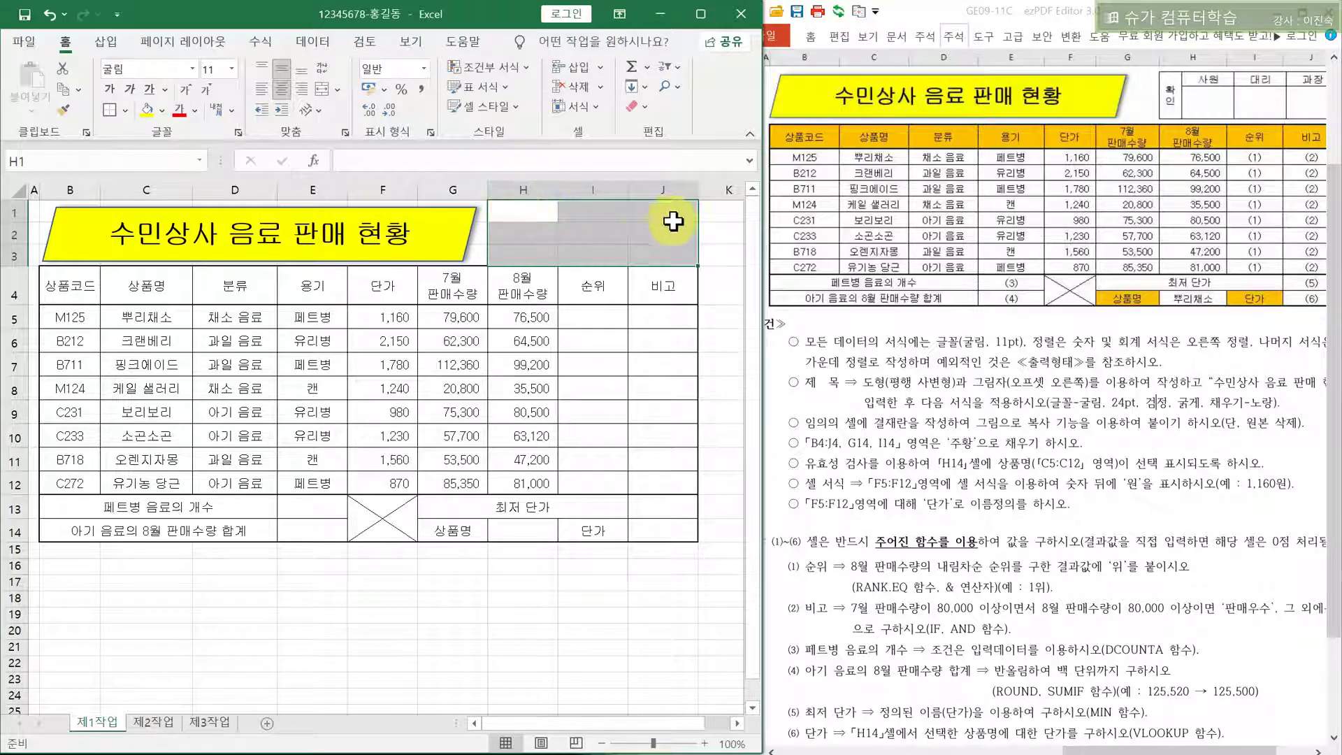
drag(530, 209, 665, 254)
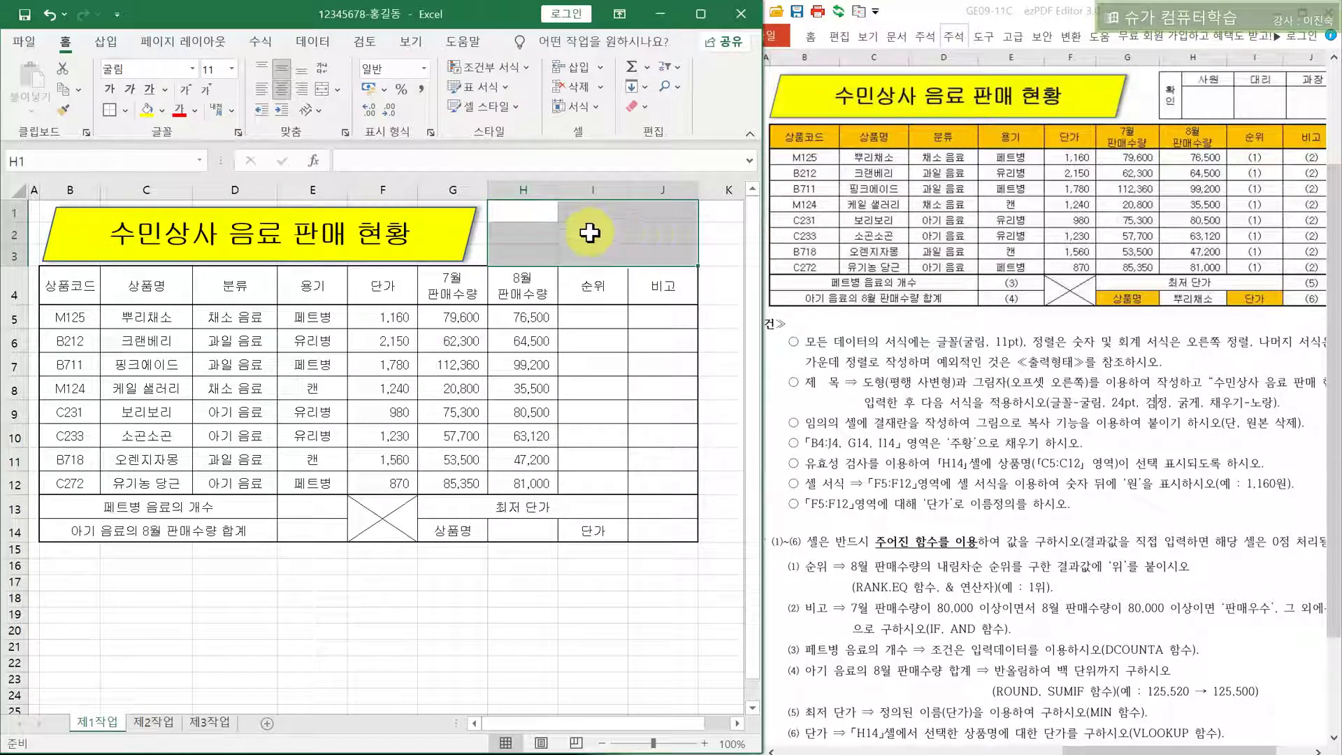
click(538, 629)
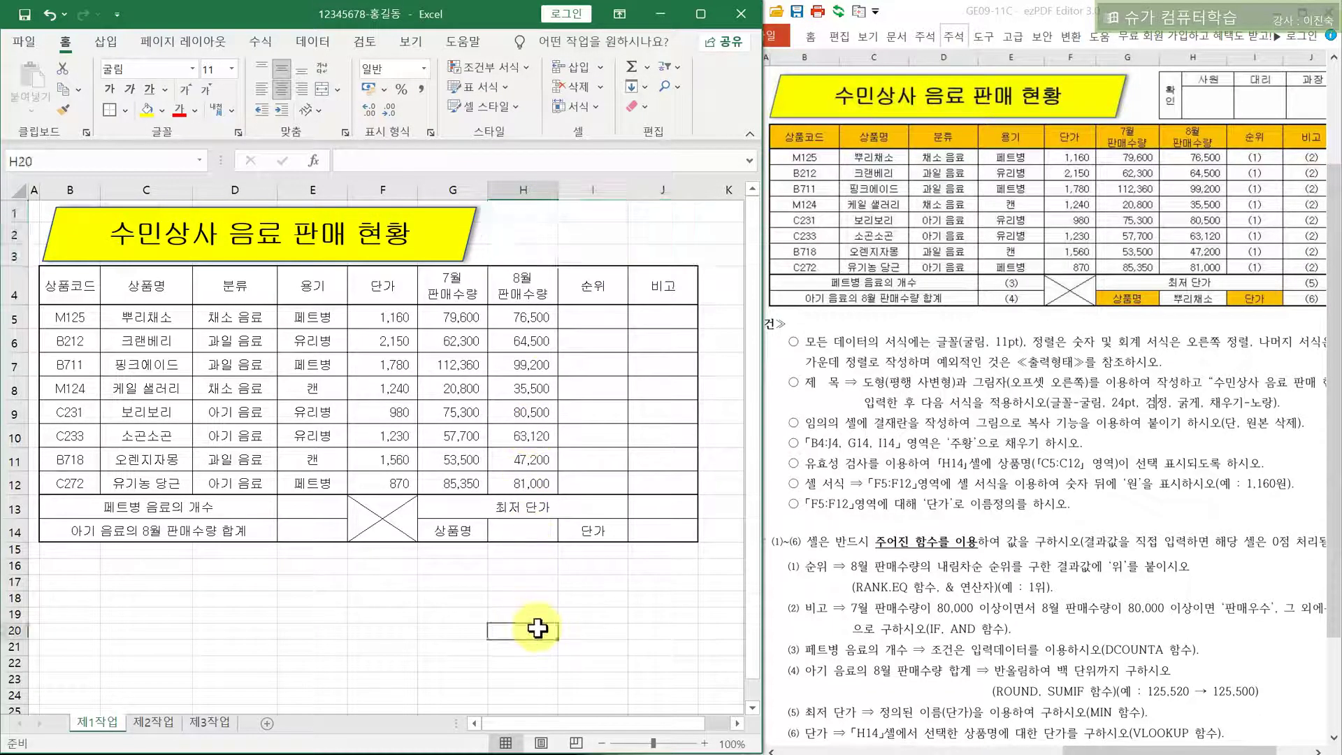
drag(590, 726, 661, 734)
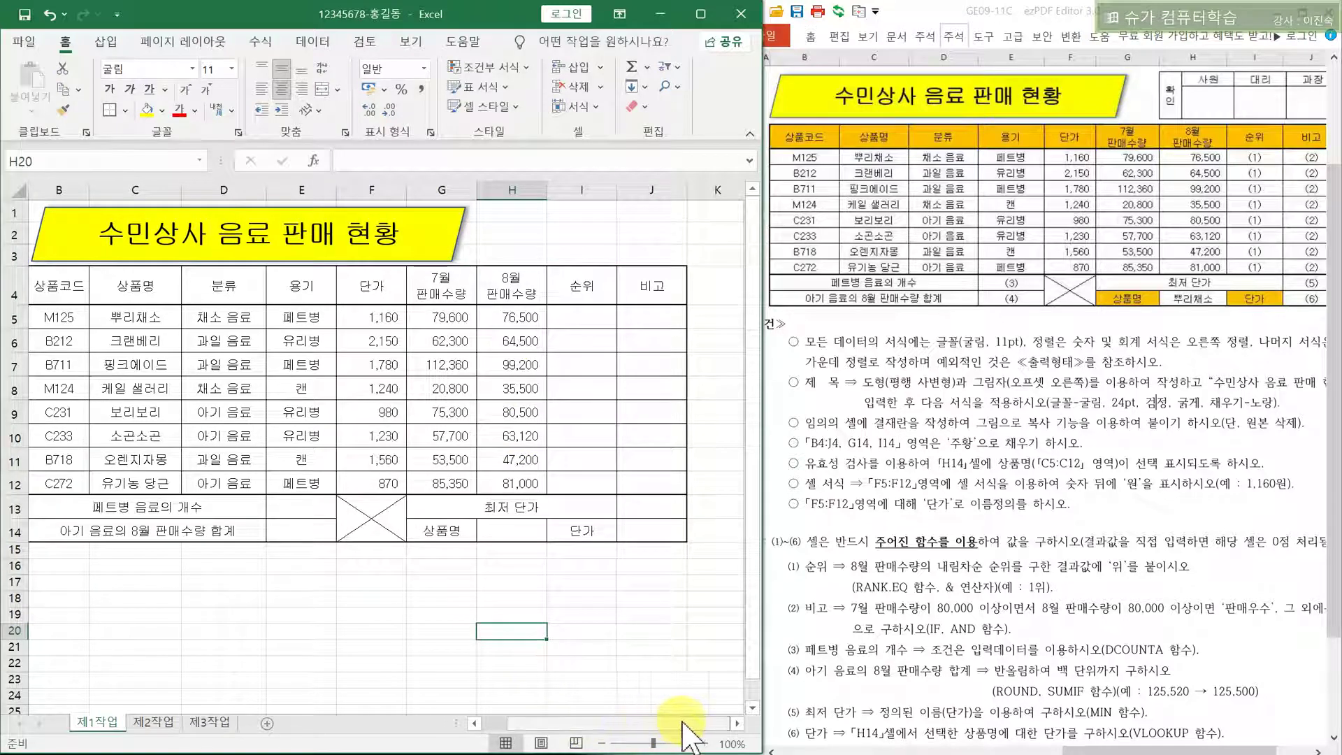
click(738, 724)
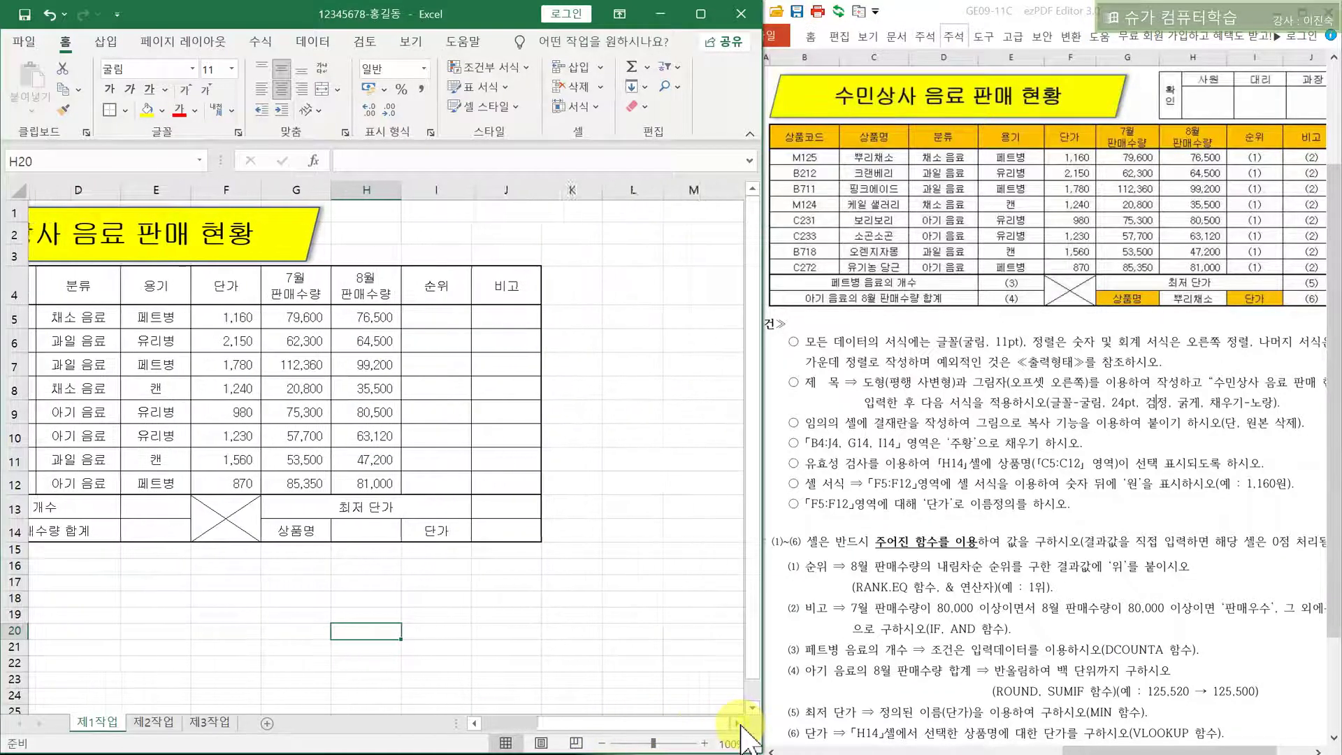
click(417, 190)
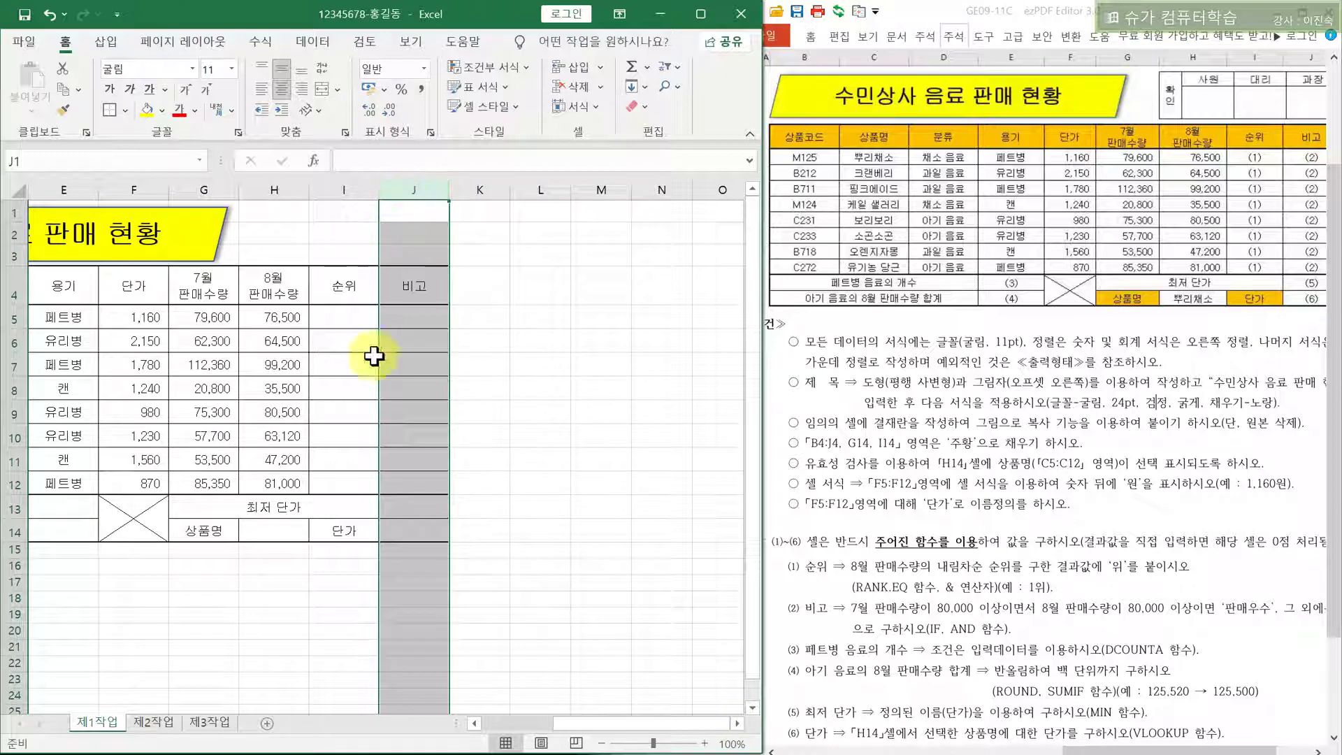
click(429, 531)
click(463, 548)
drag(462, 548, 605, 632)
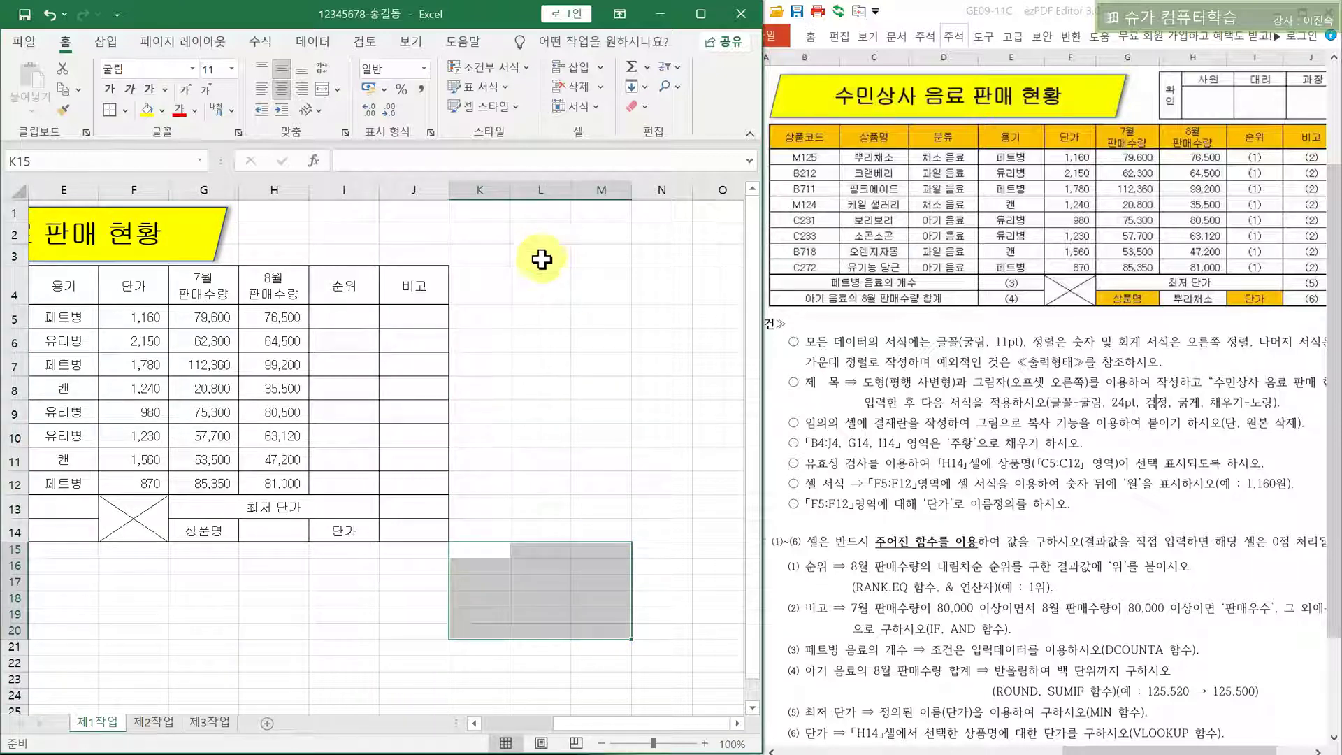
click(10, 289)
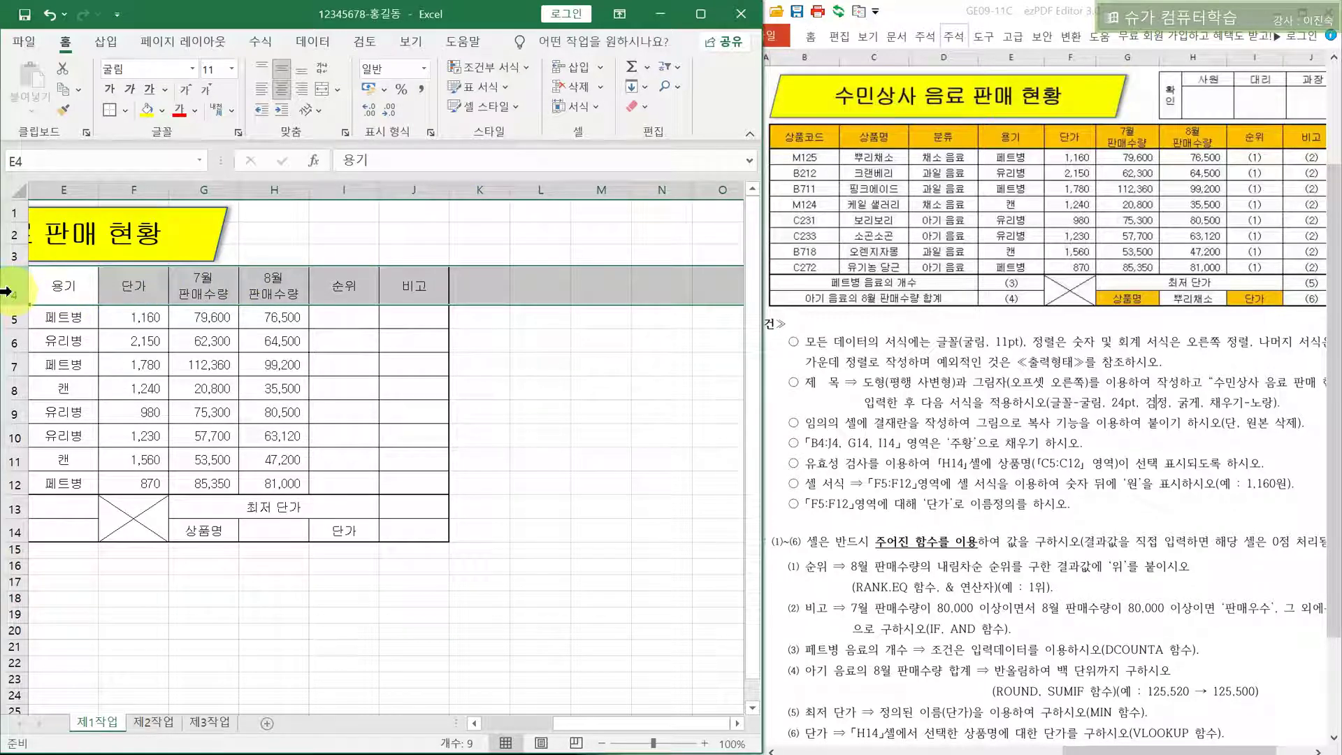
drag(529, 283, 661, 292)
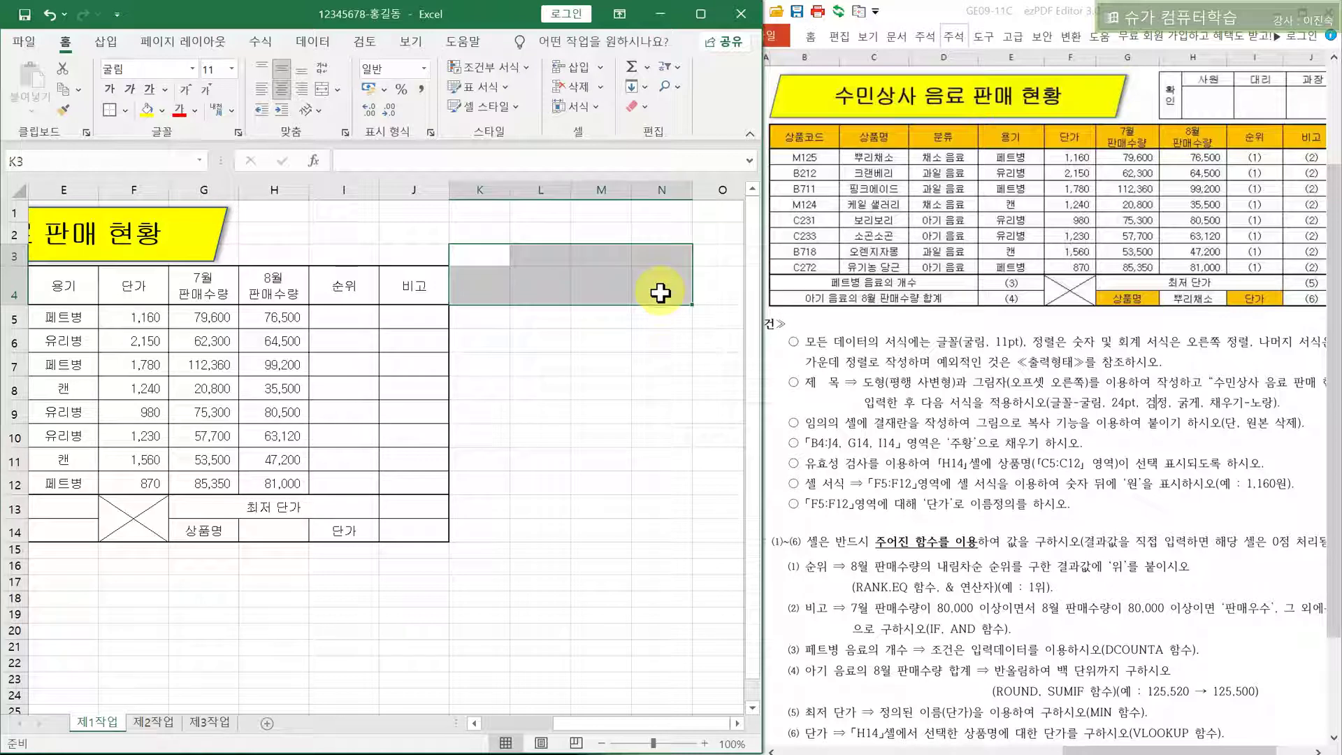
click(661, 292)
Enter the approval box labels 확인, 사원, 대리 and 과장 in cells L3 to O3
click(535, 257)
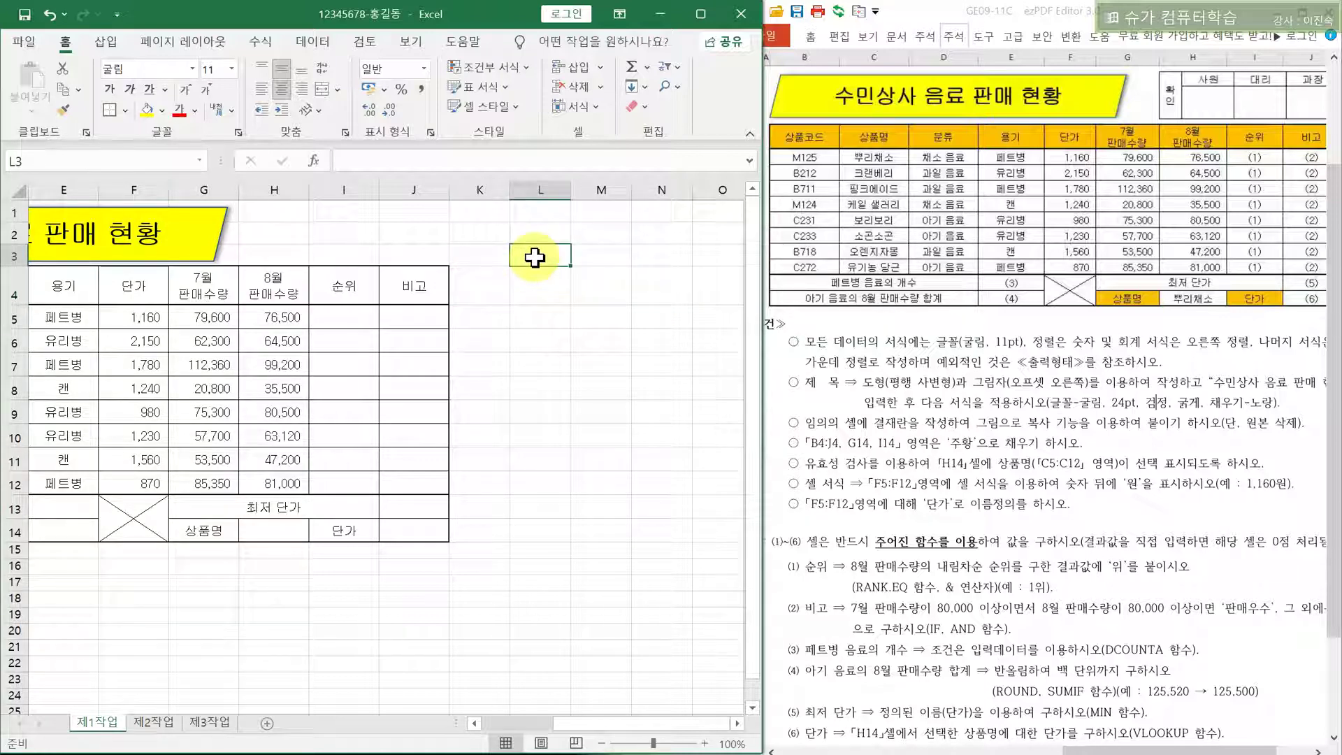
text(화)
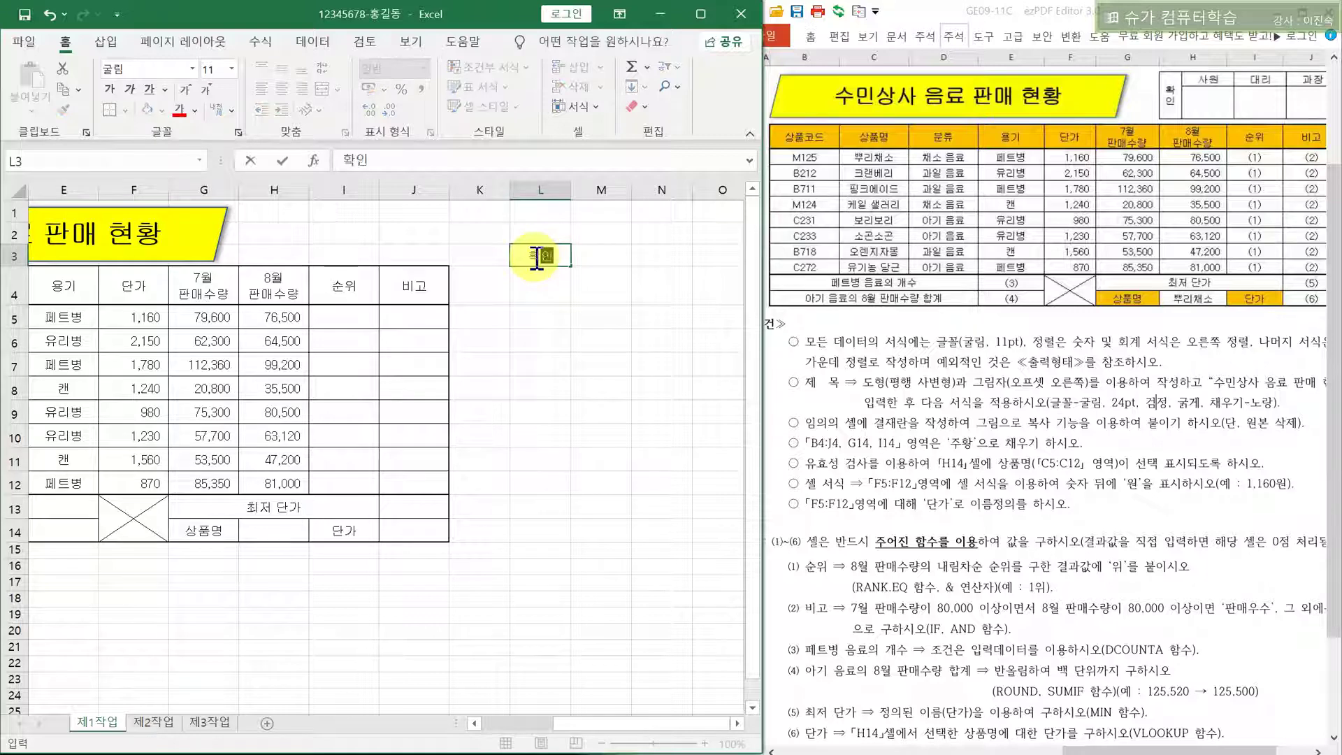
key(Tab)
text(사원)
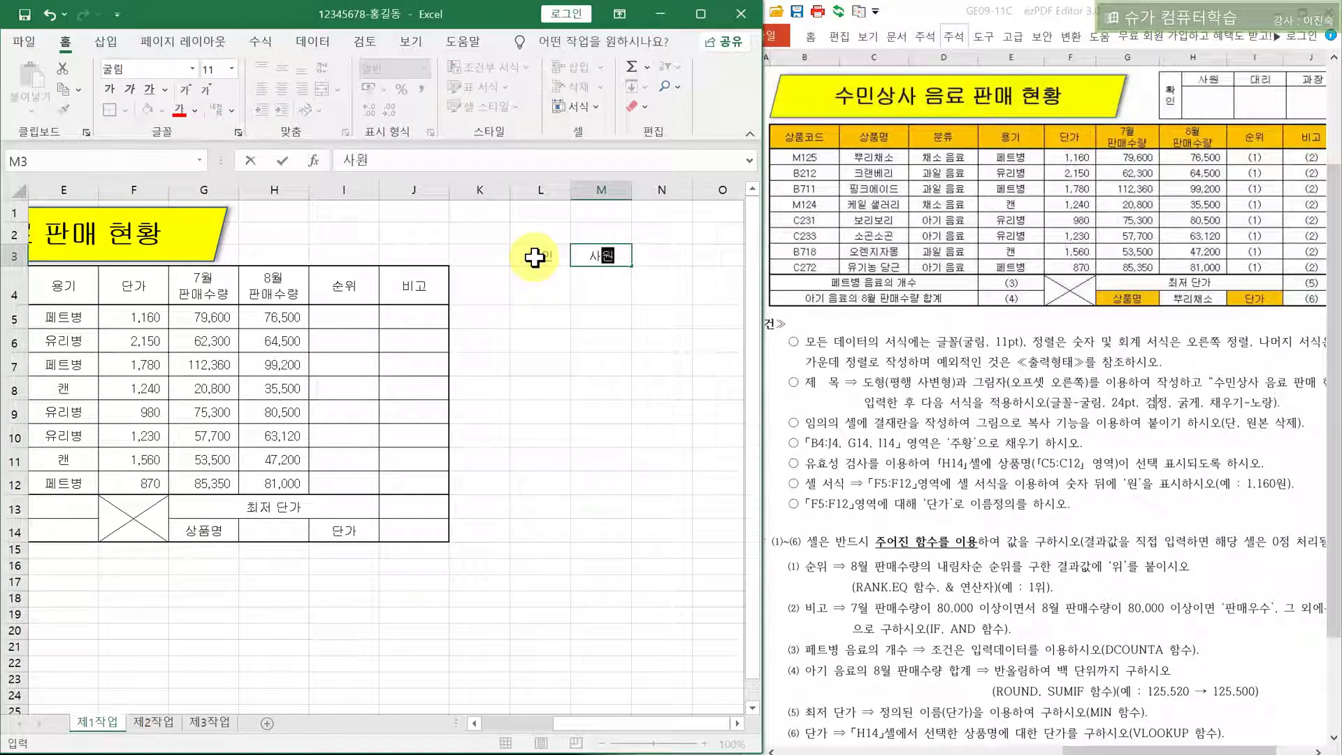
key(Tab)
text(대리)
key(Tab)
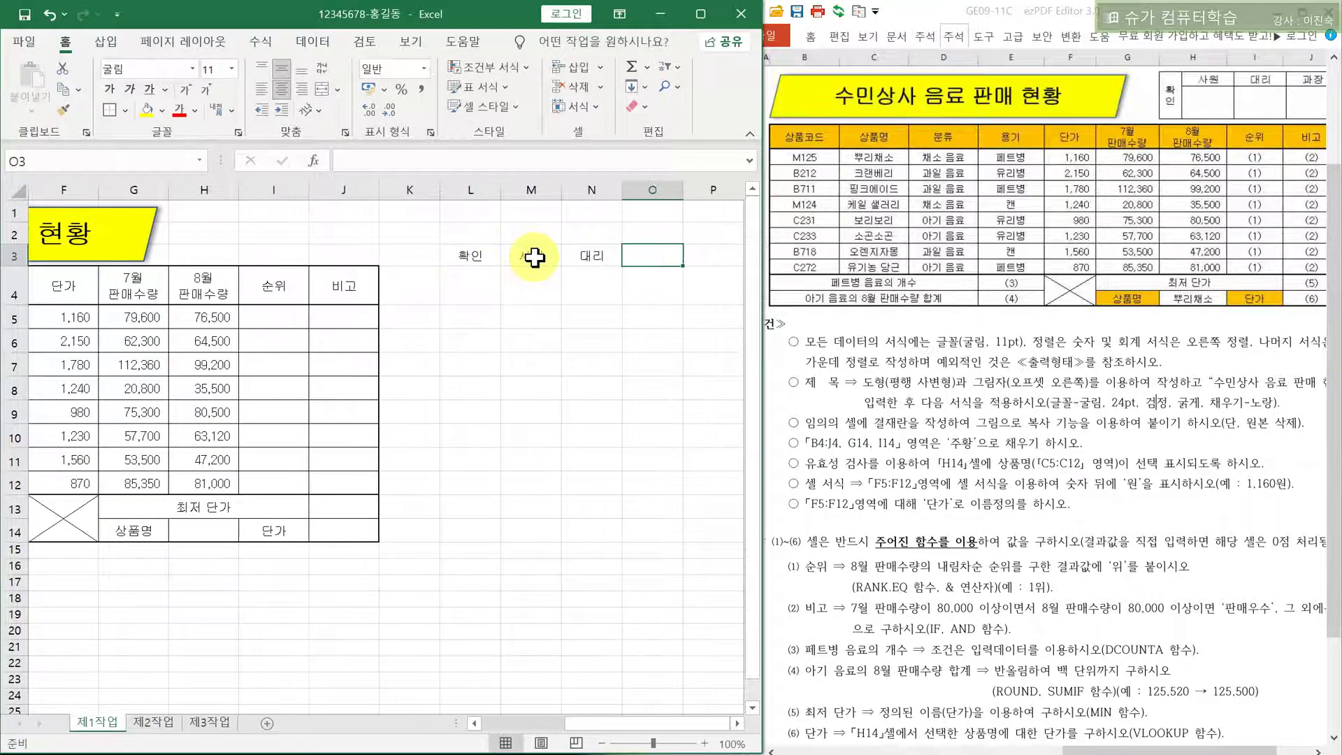
text(과장)
key(Return)
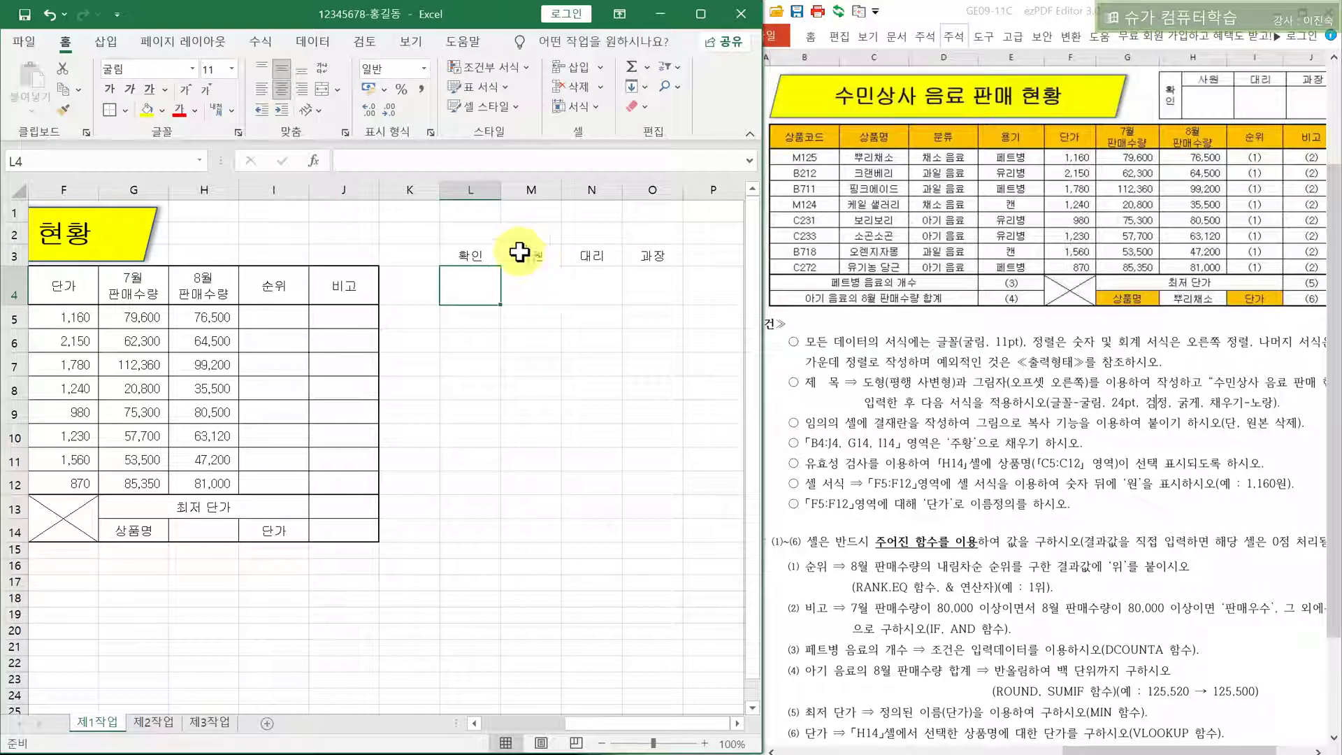
Merge and center L3:L4 and turn its 확인 label into vertical text (세로 쓰기)
drag(488, 254, 481, 279)
click(469, 247)
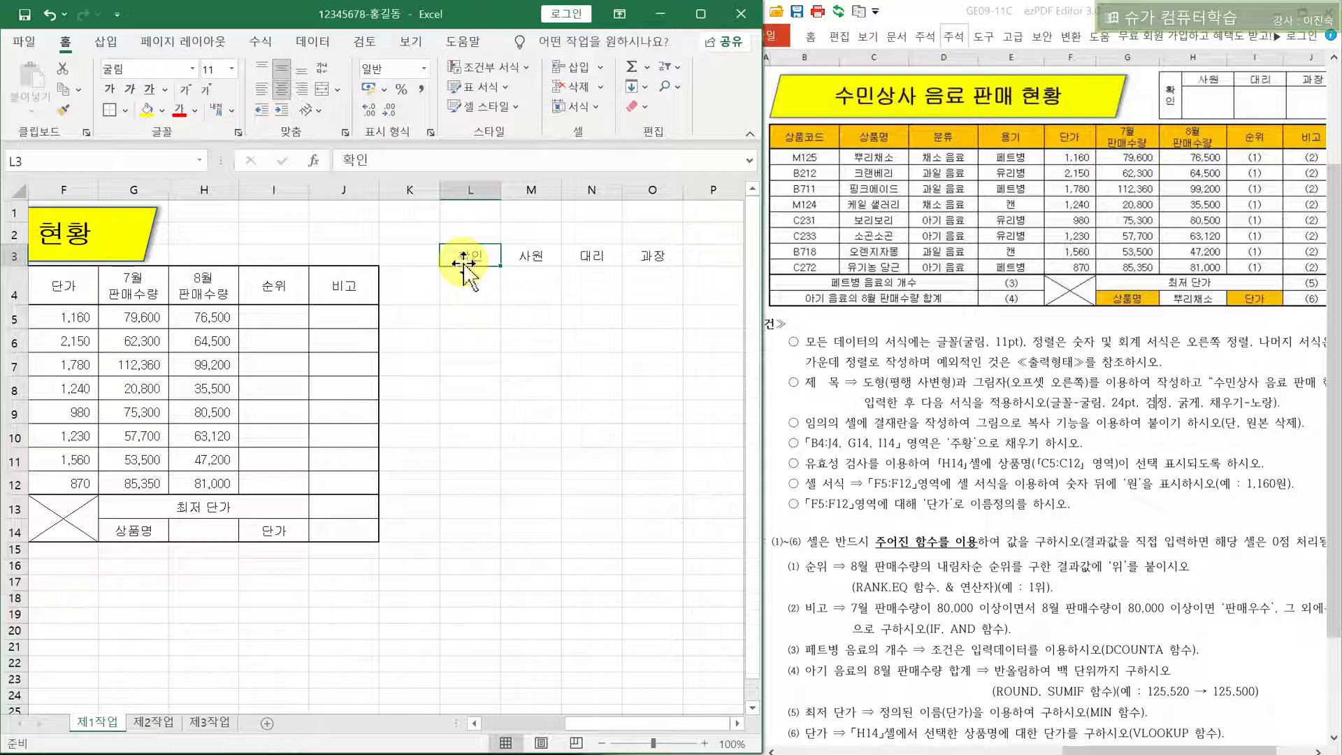
drag(477, 255, 474, 283)
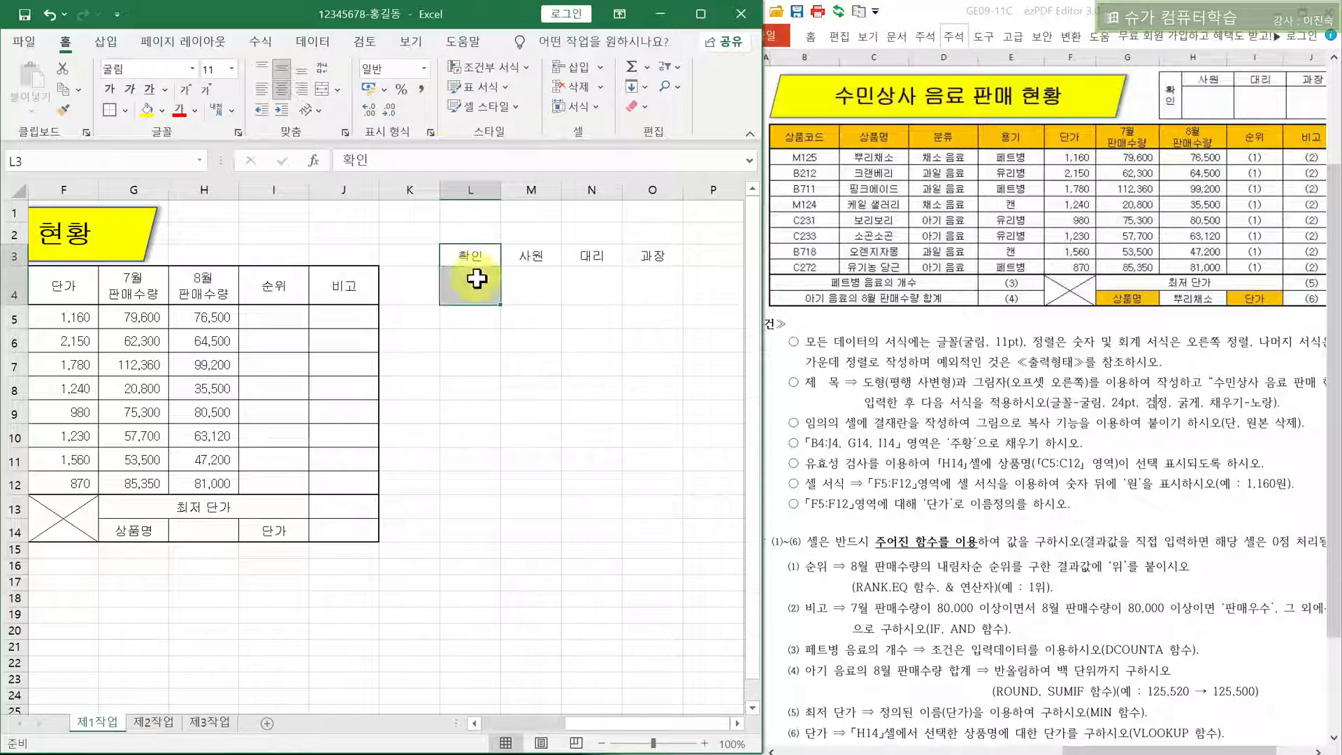
click(321, 88)
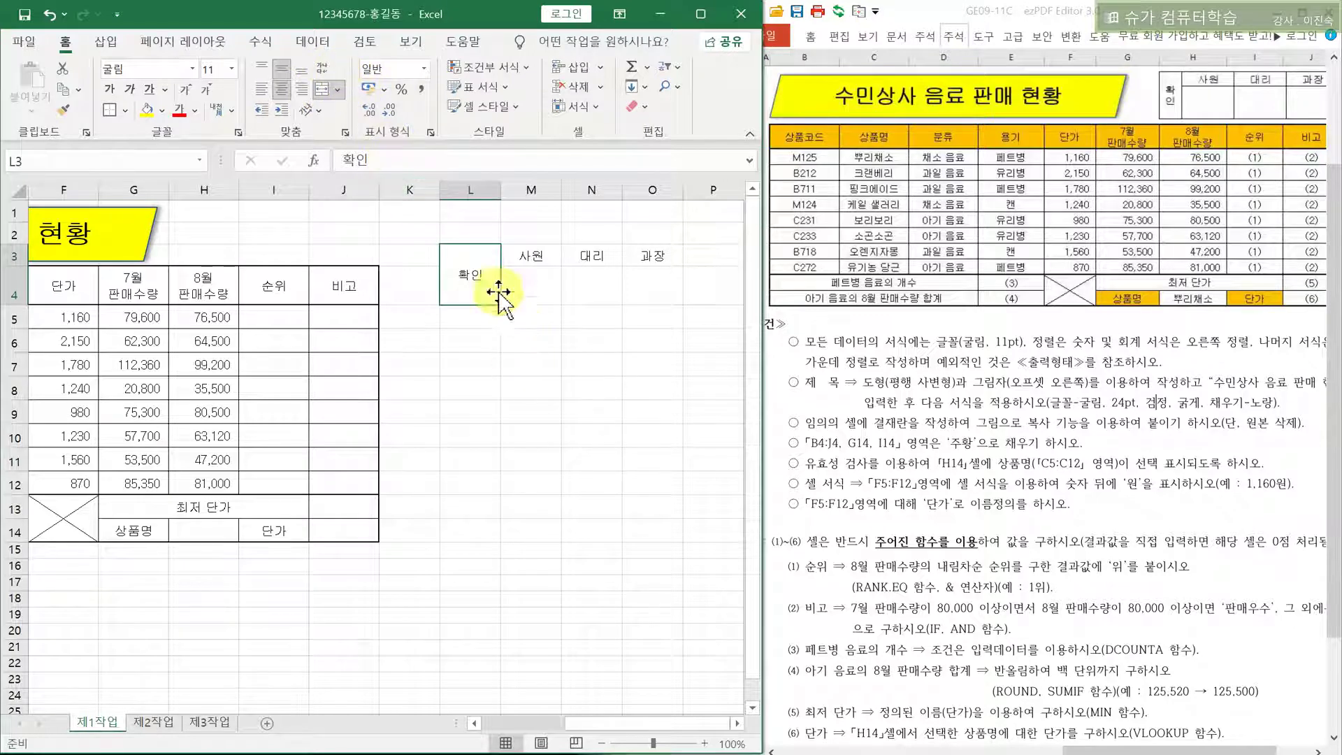
click(309, 112)
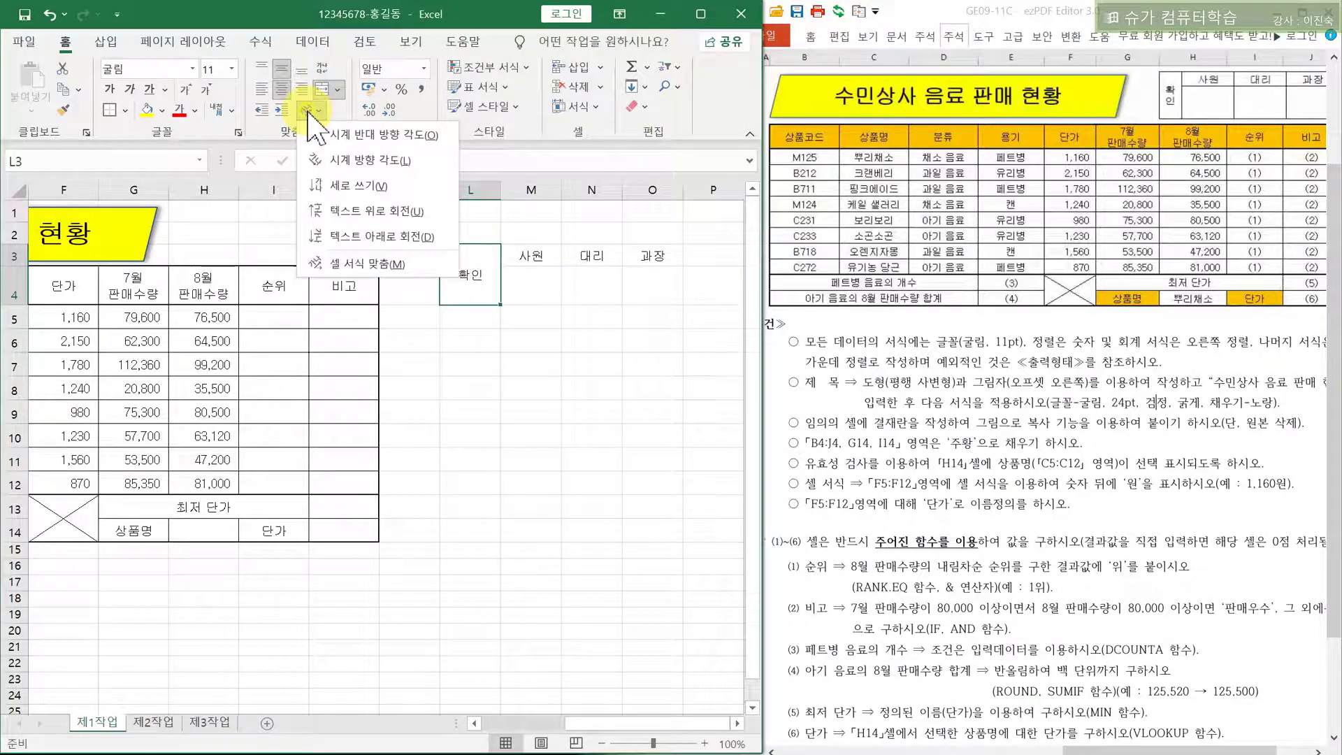
click(341, 181)
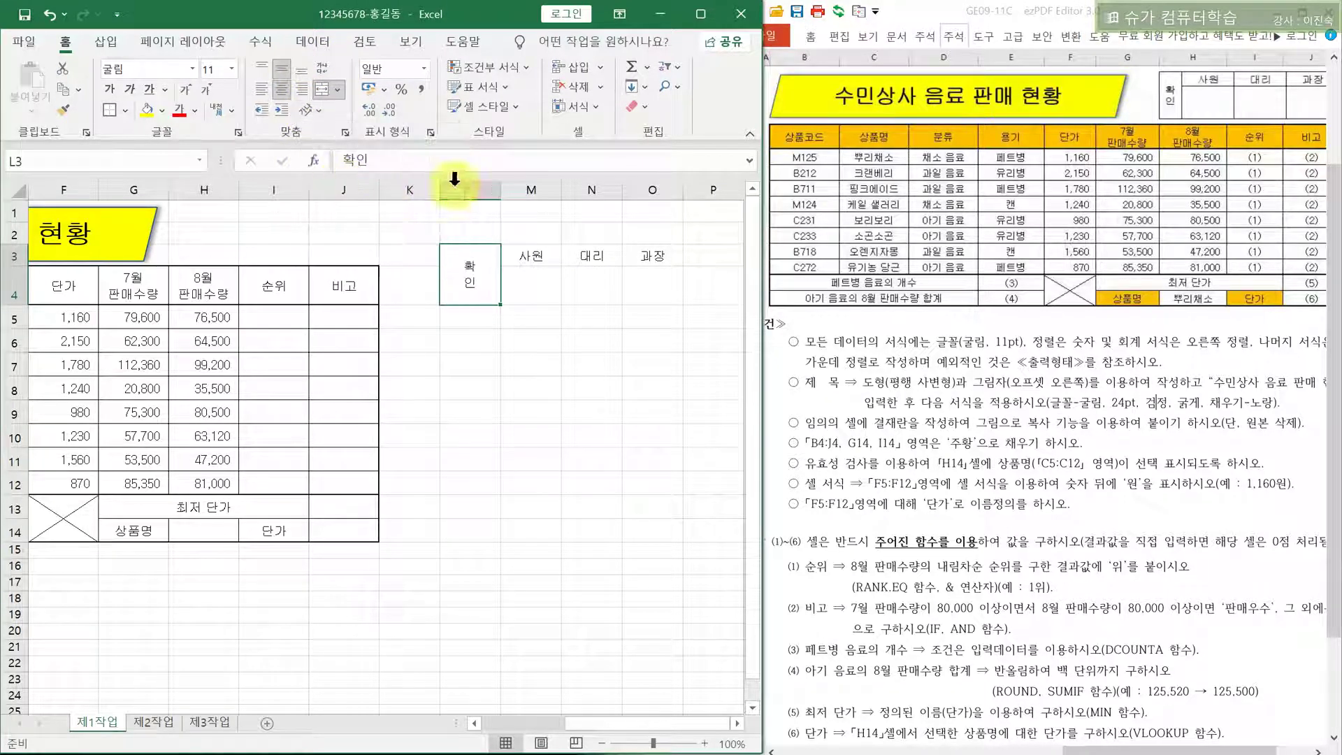
Narrow column L and apply all borders to the approval box in L3:O4
drag(501, 195, 473, 190)
drag(463, 283, 609, 272)
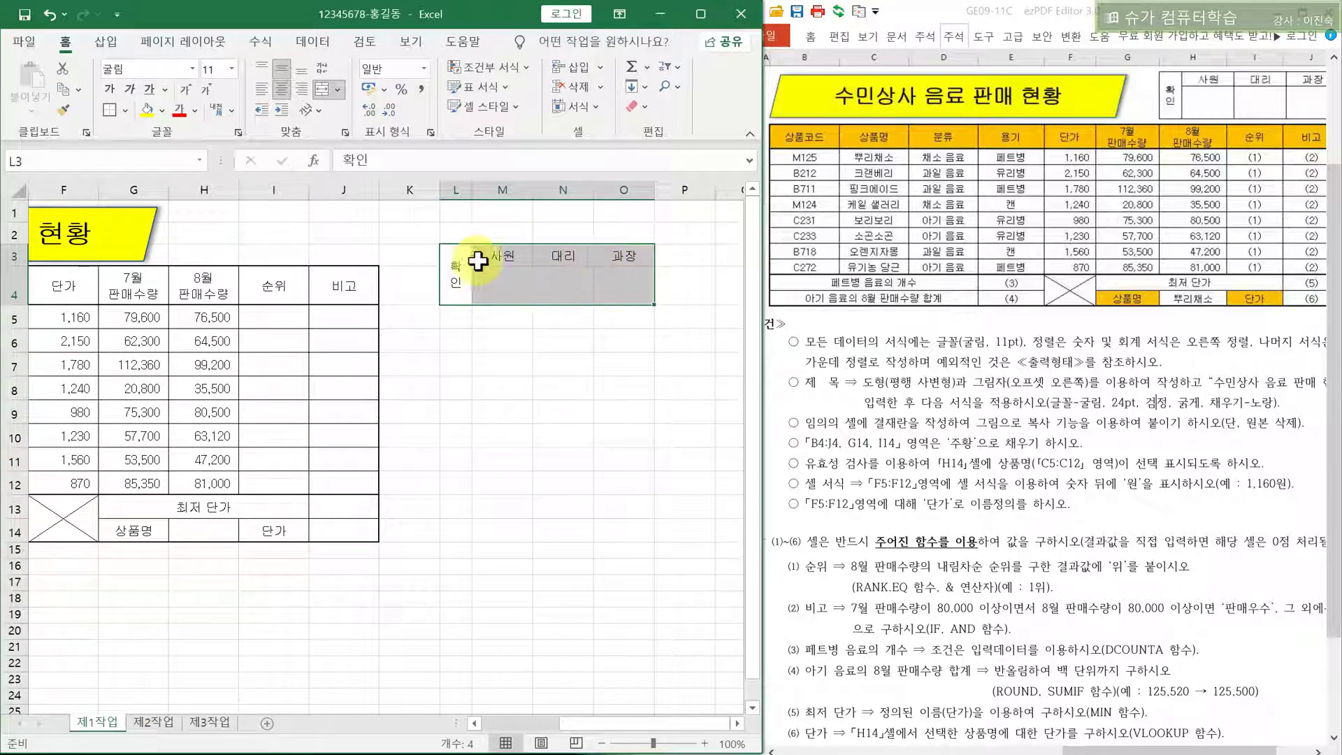
click(126, 110)
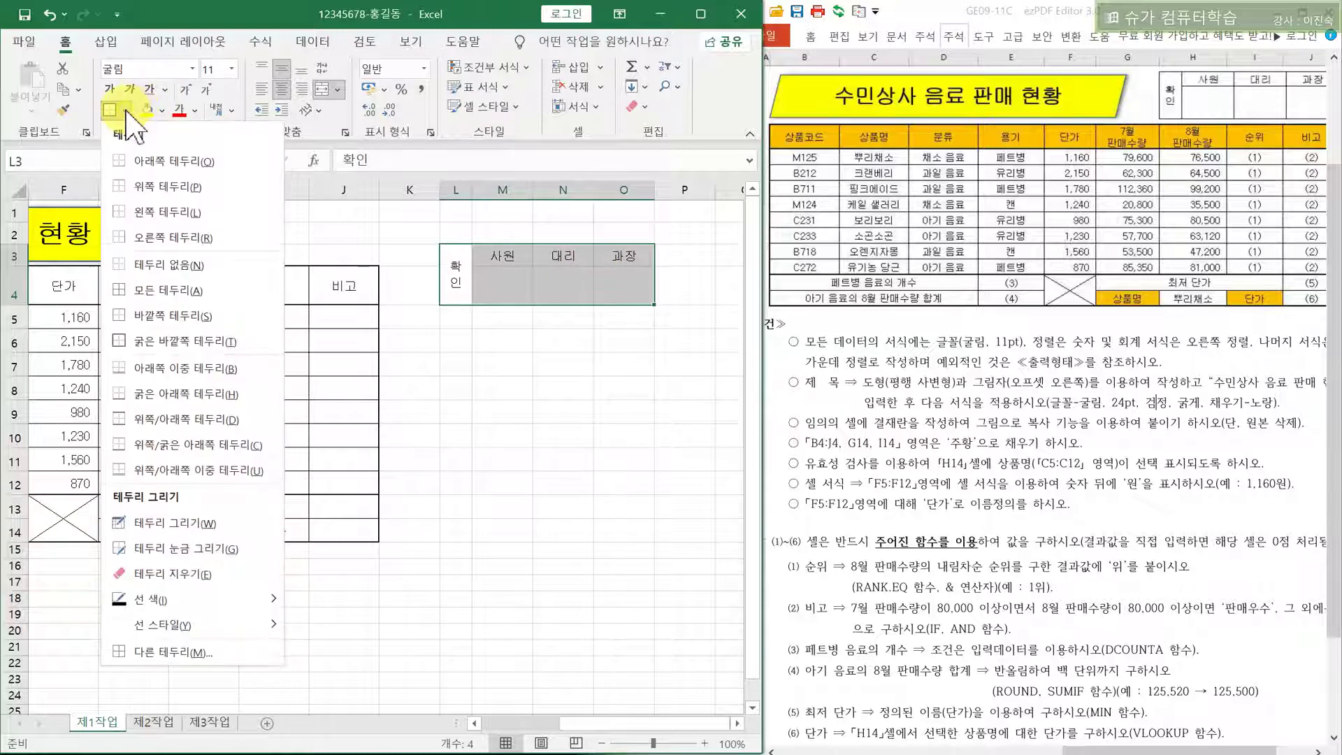
click(133, 294)
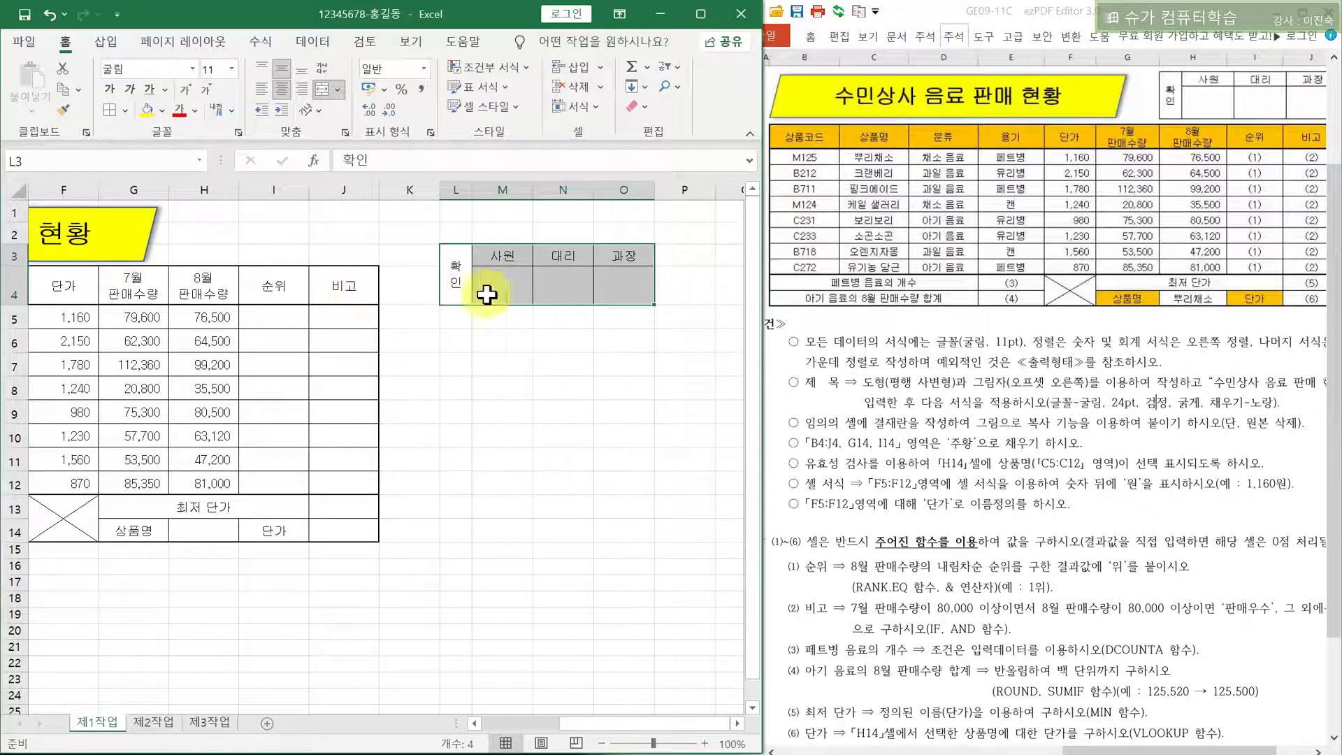
Copy the approval box L3:O4 and paste it as a picture at H1
key(ctrl+c)
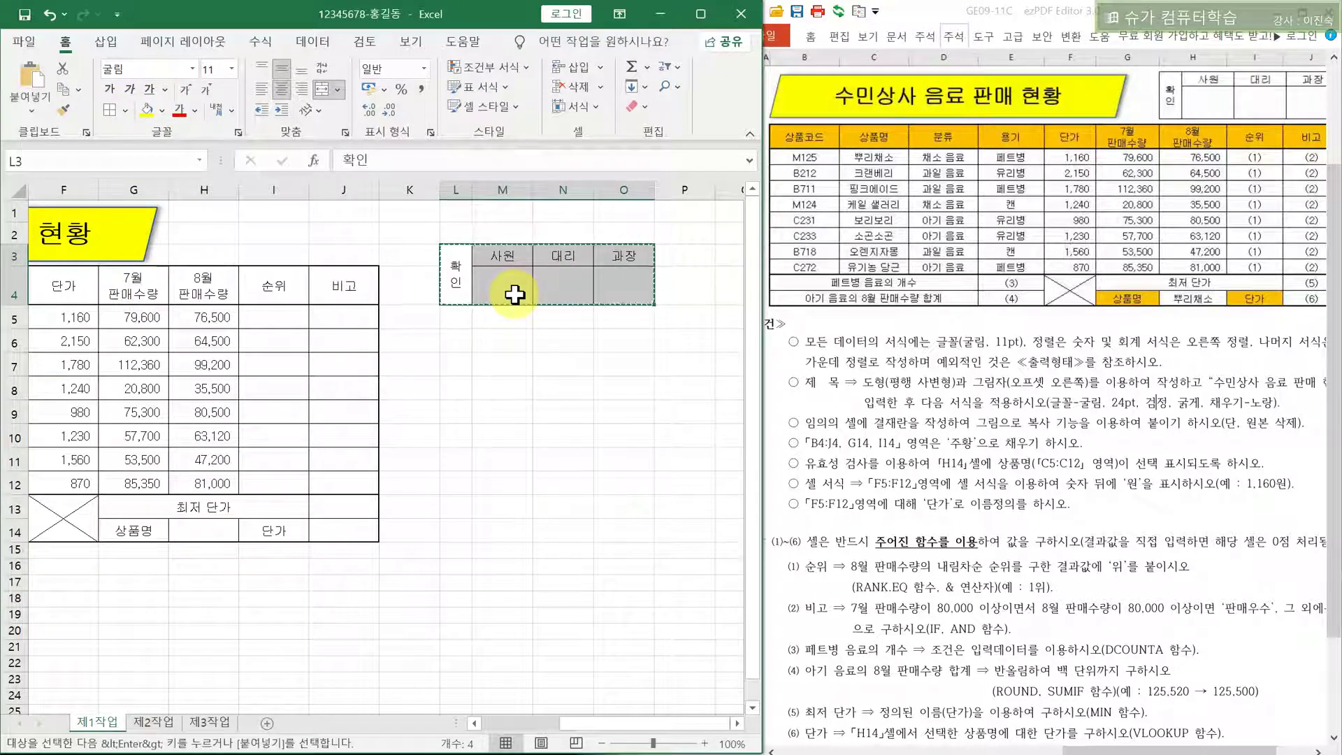
click(197, 214)
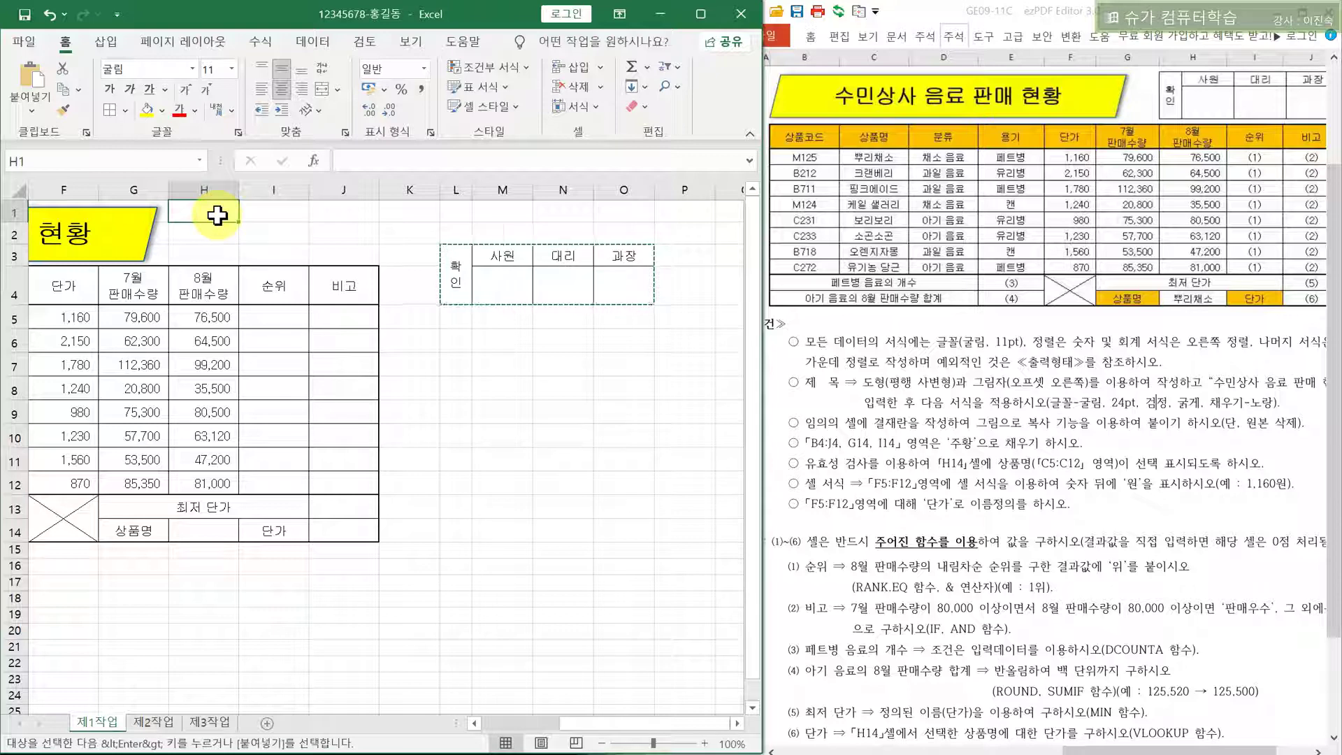
key(ctrl+v)
click(473, 259)
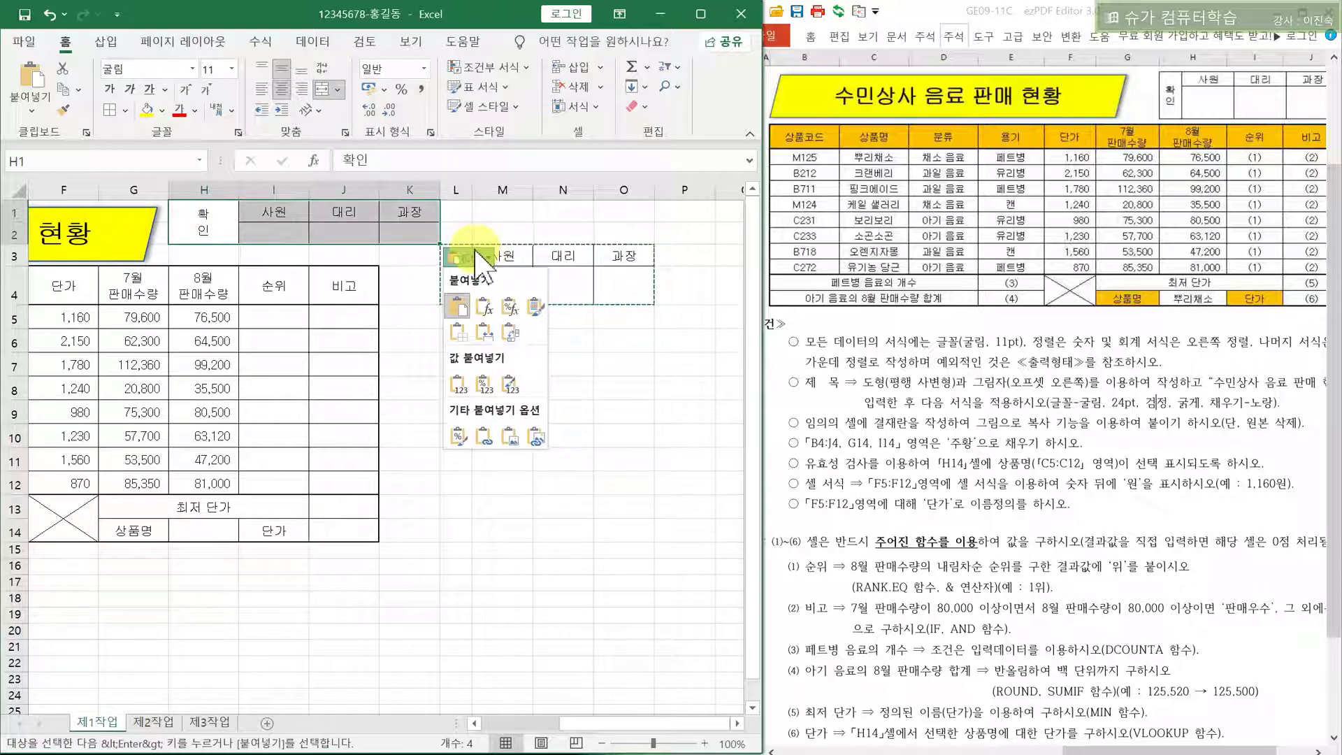
click(513, 442)
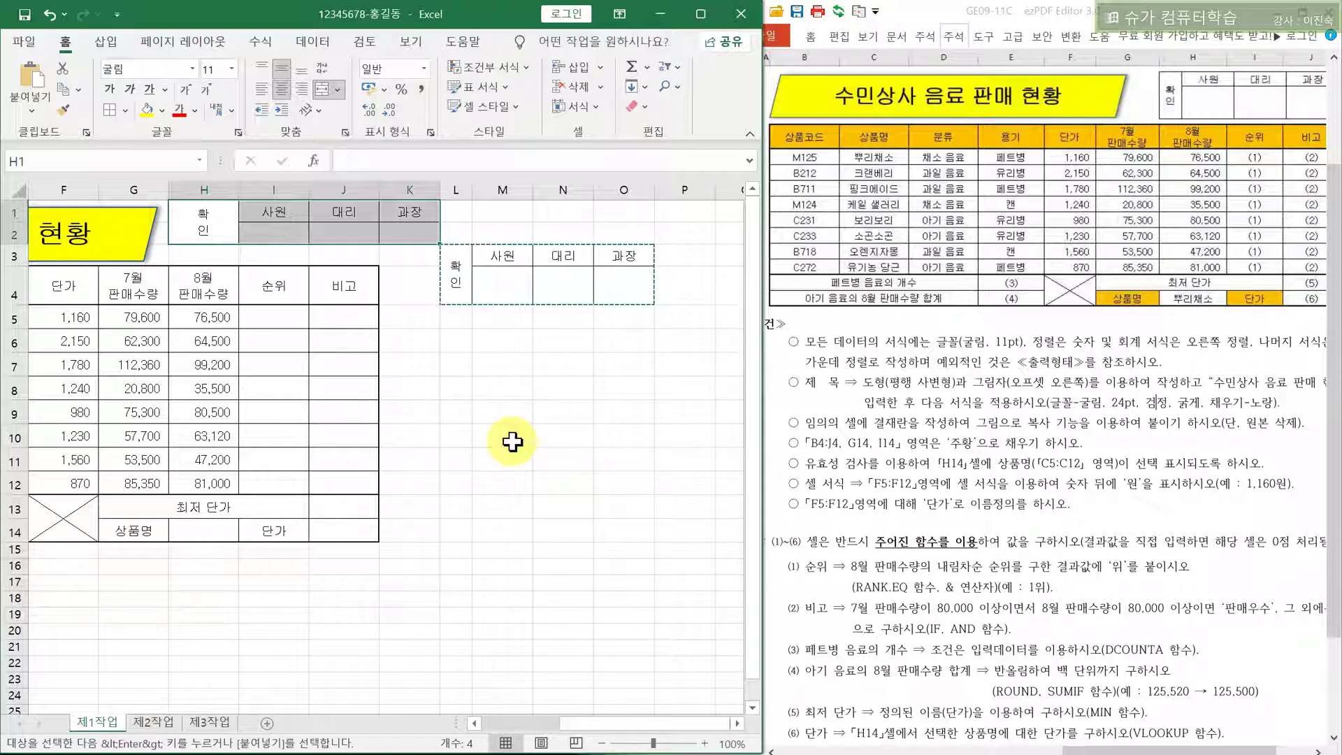
Clear all contents and formatting from the original approval box in L3:O4
drag(455, 258, 609, 261)
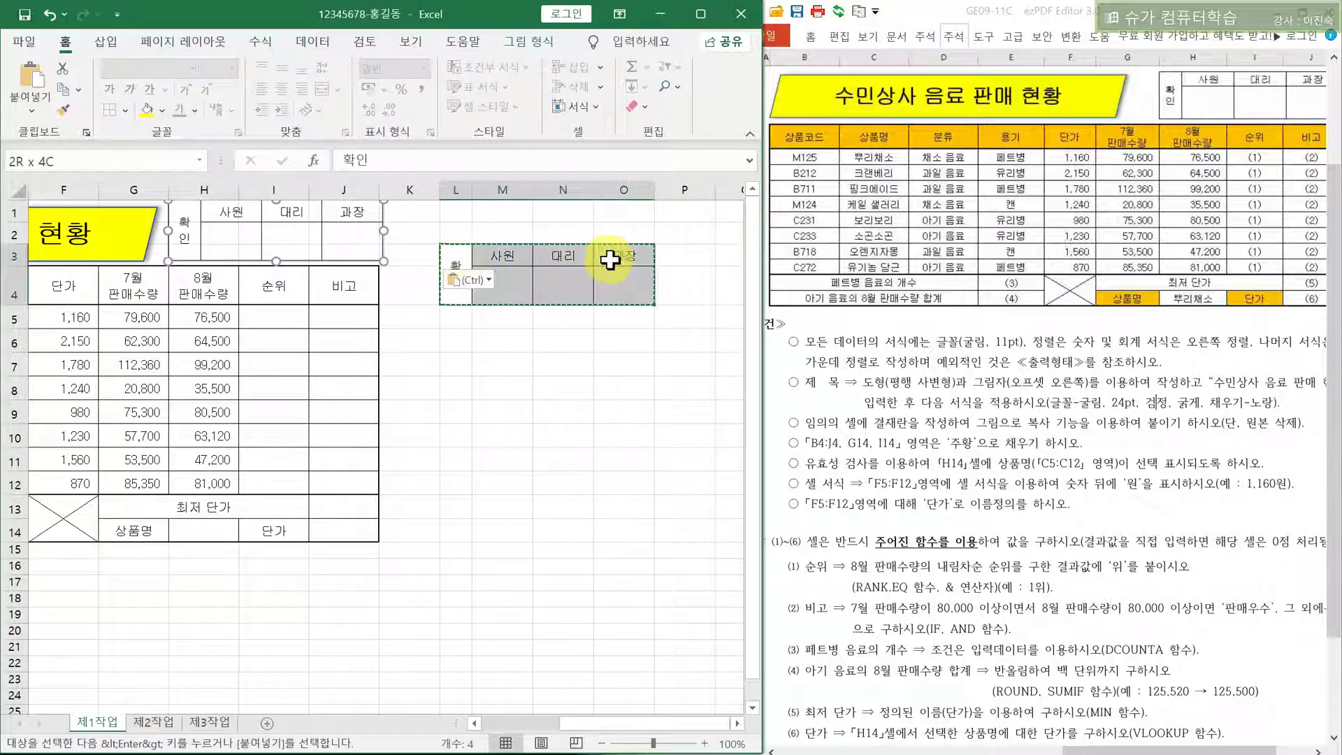
drag(458, 259, 621, 271)
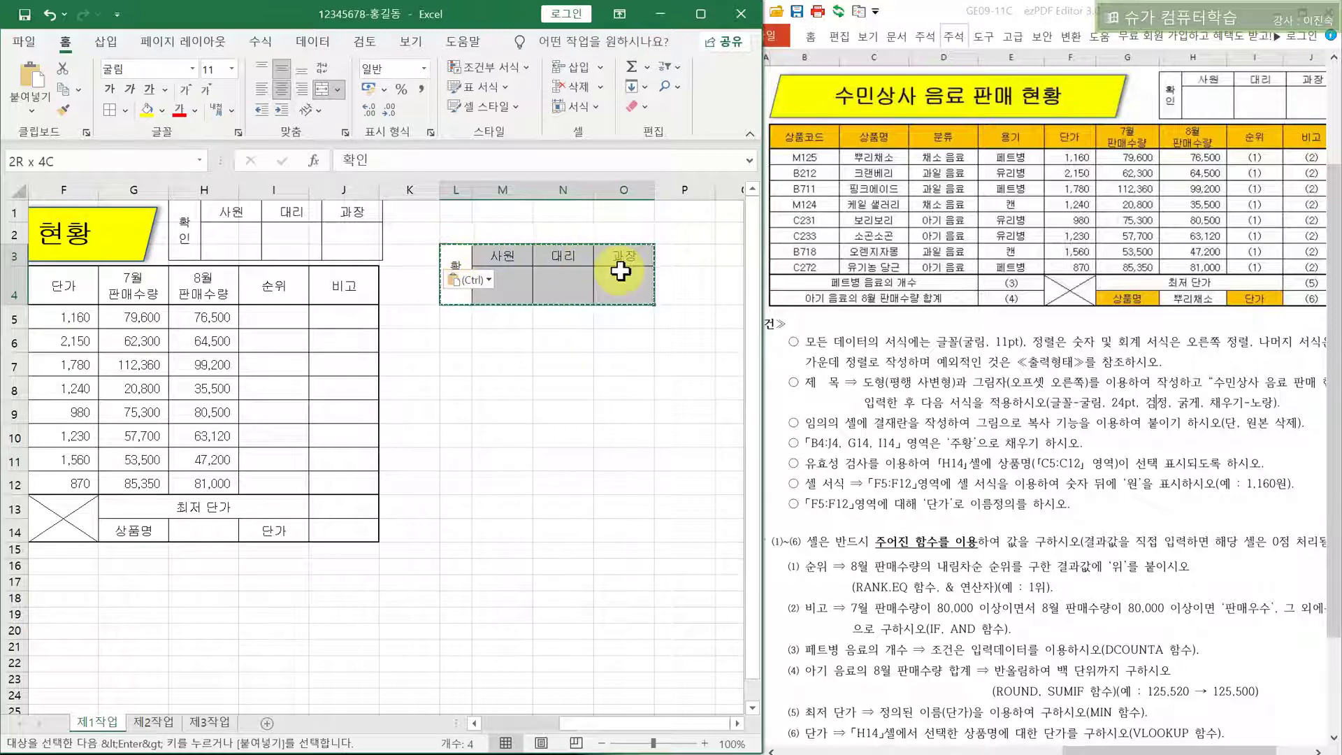
click(644, 106)
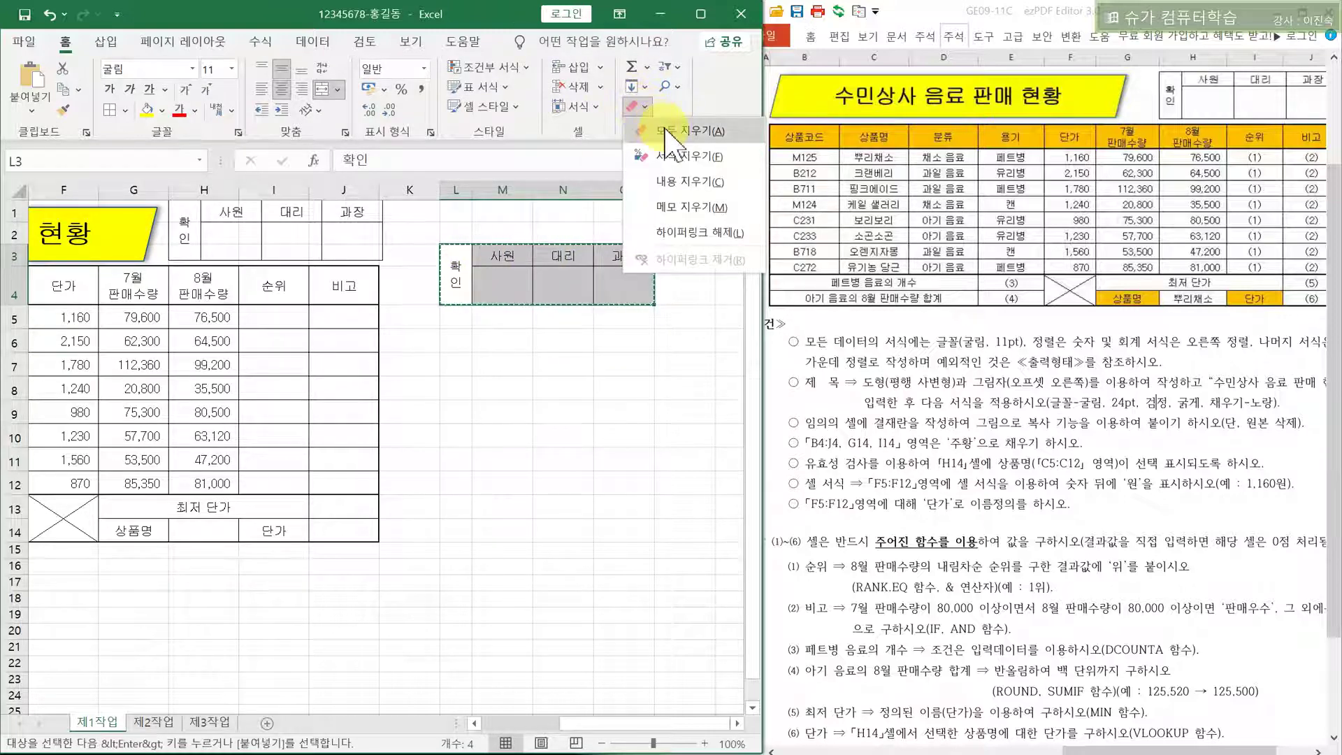
click(668, 132)
click(646, 107)
click(674, 130)
Shift the approval box picture slightly to line up with the table's outer edge at column J, and deselect it
drag(606, 725, 482, 724)
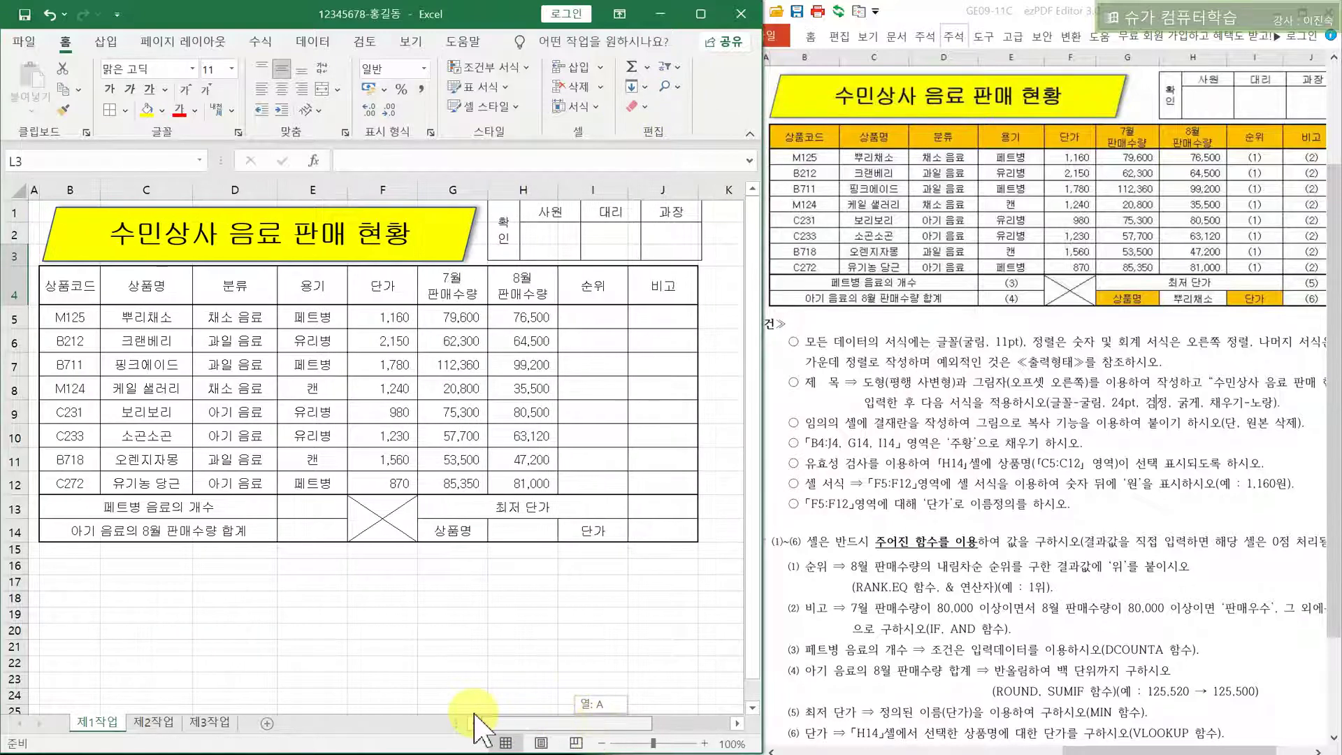
drag(589, 236, 586, 234)
click(728, 296)
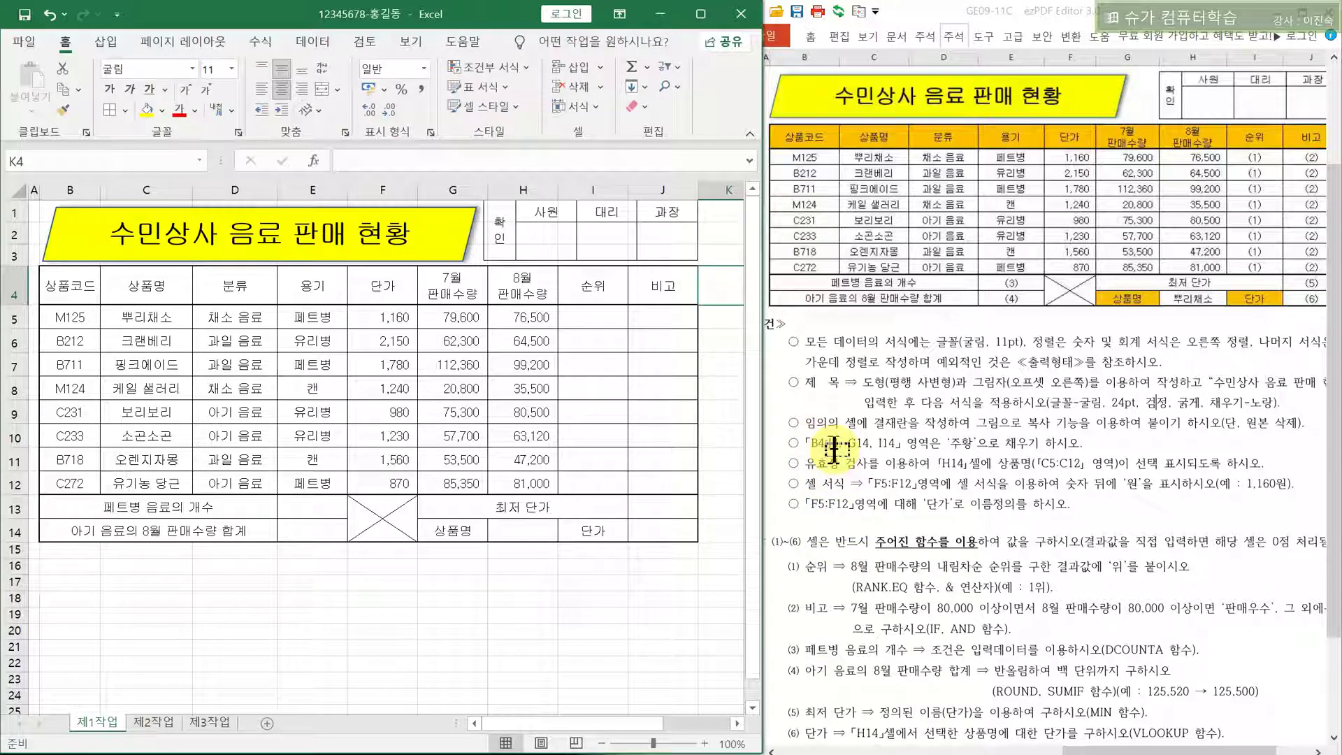
Fill the header row B4:J4 and cells G14 and I14 with the standard orange color
drag(92, 298, 650, 287)
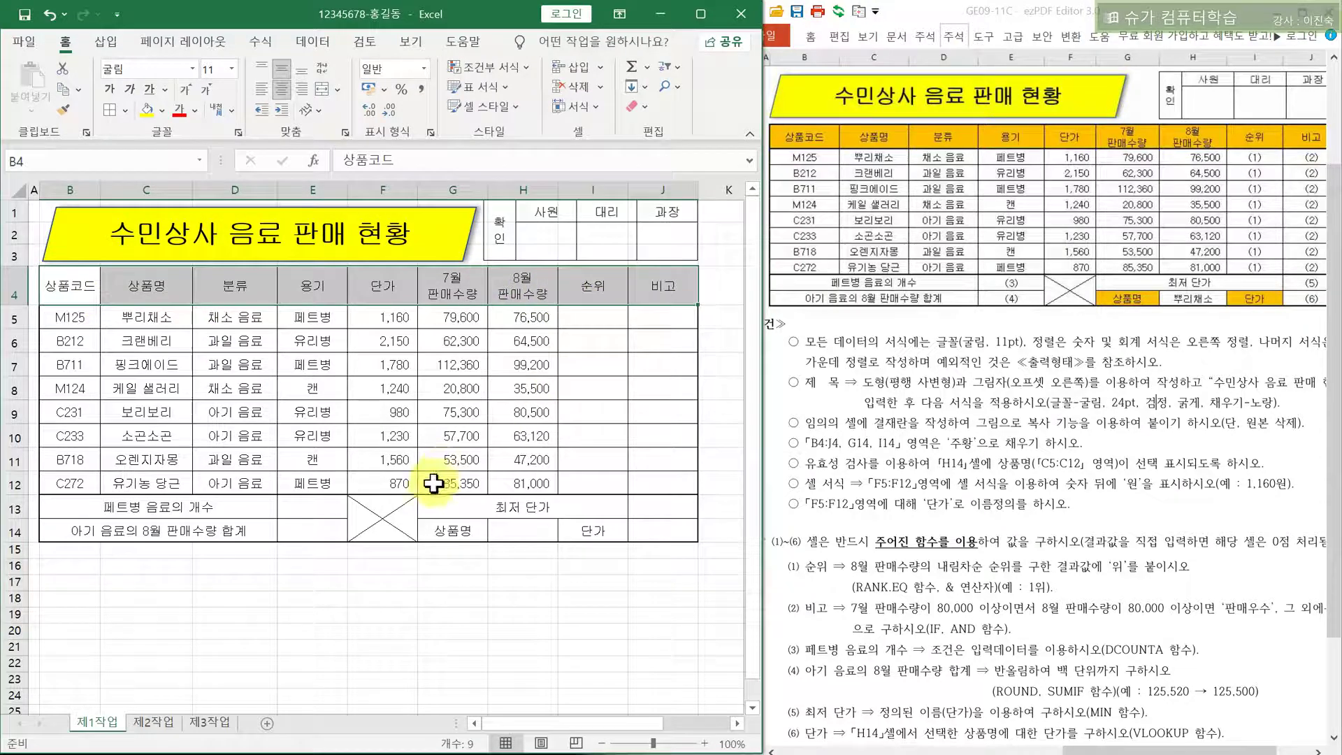
ctrl+click(456, 532)
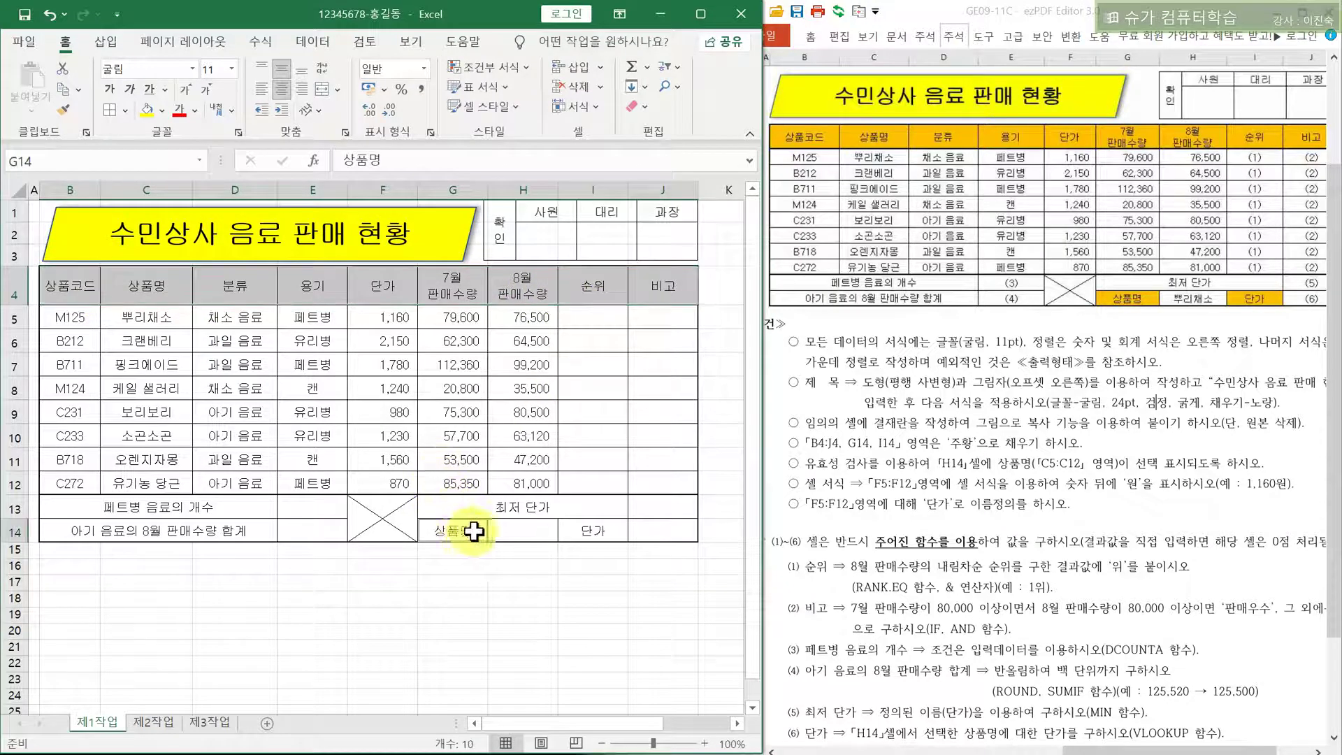
ctrl+click(593, 532)
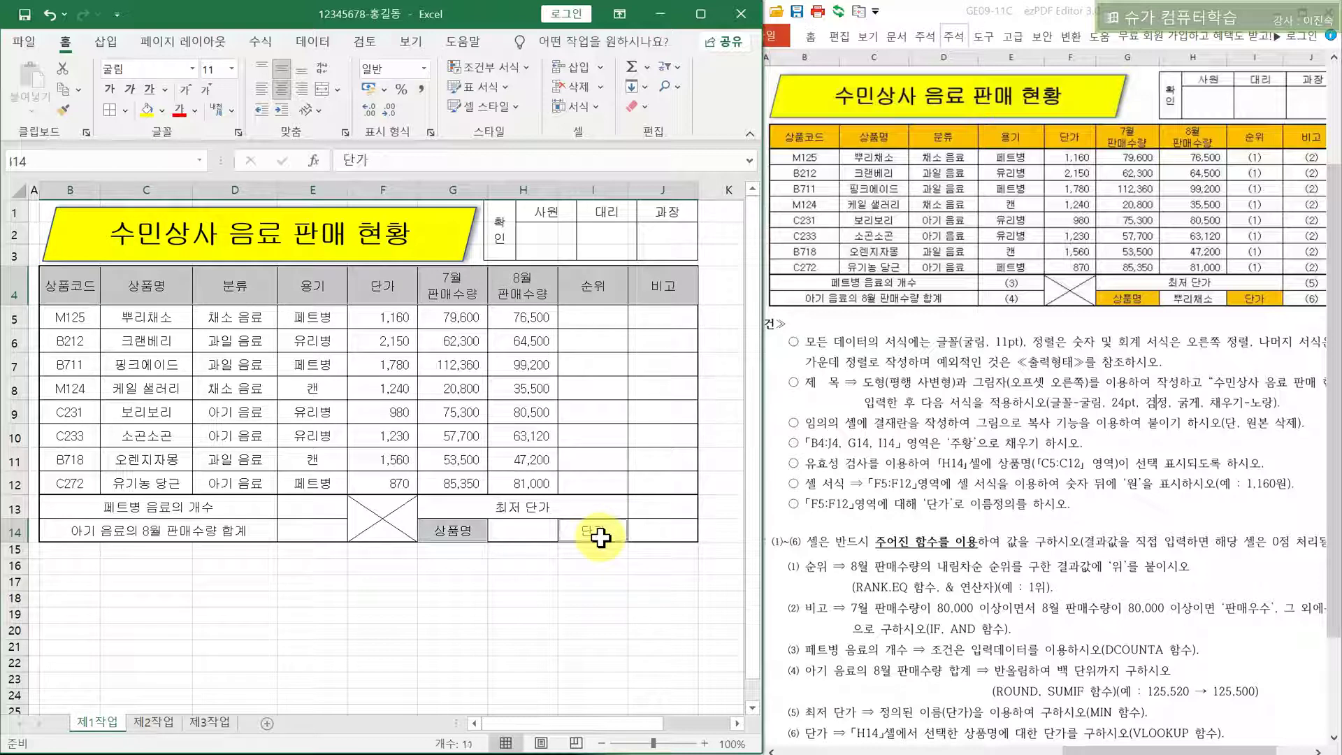
click(162, 111)
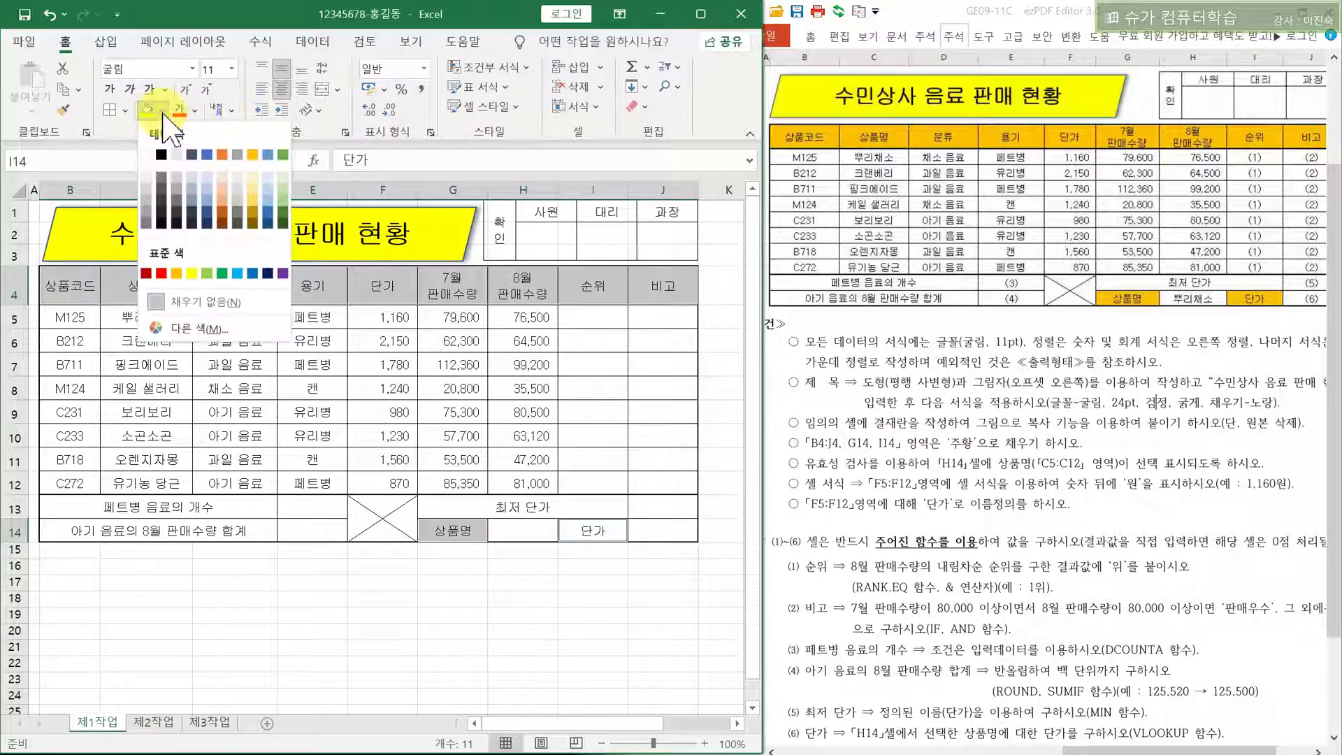
click(178, 273)
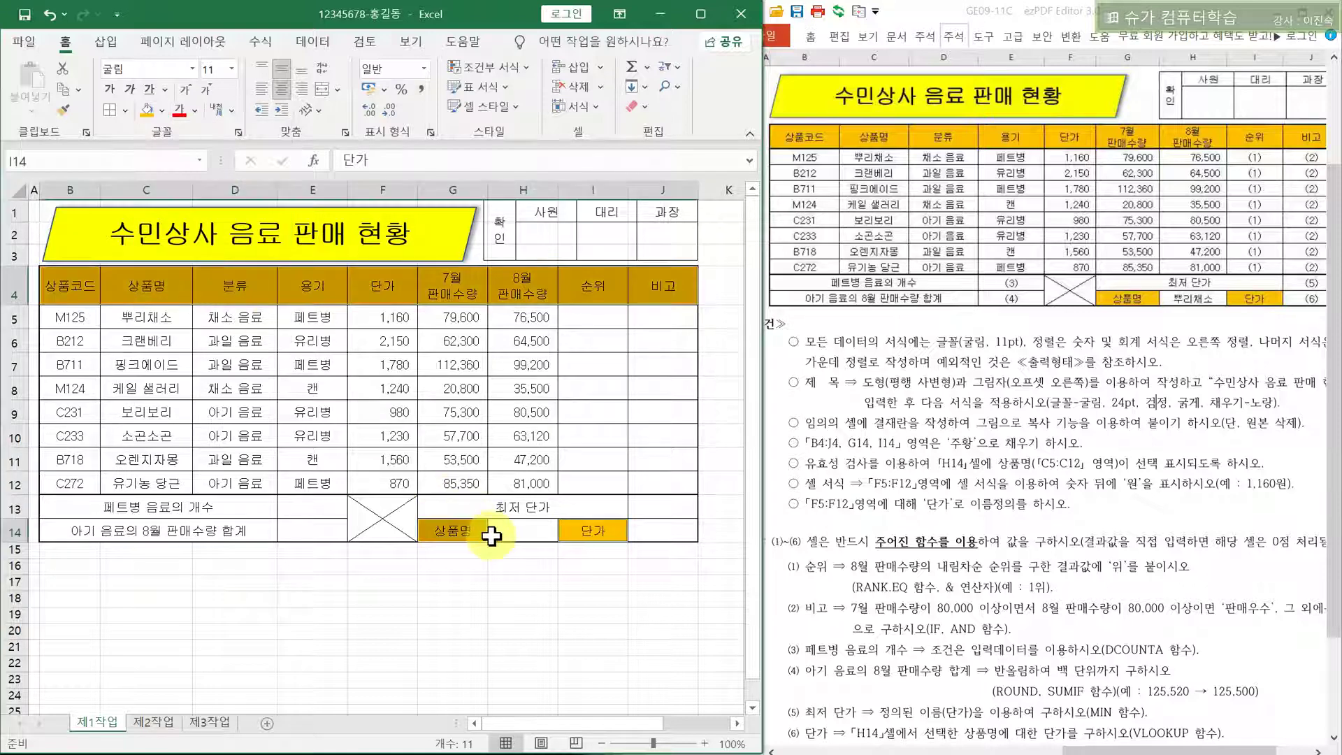
click(551, 630)
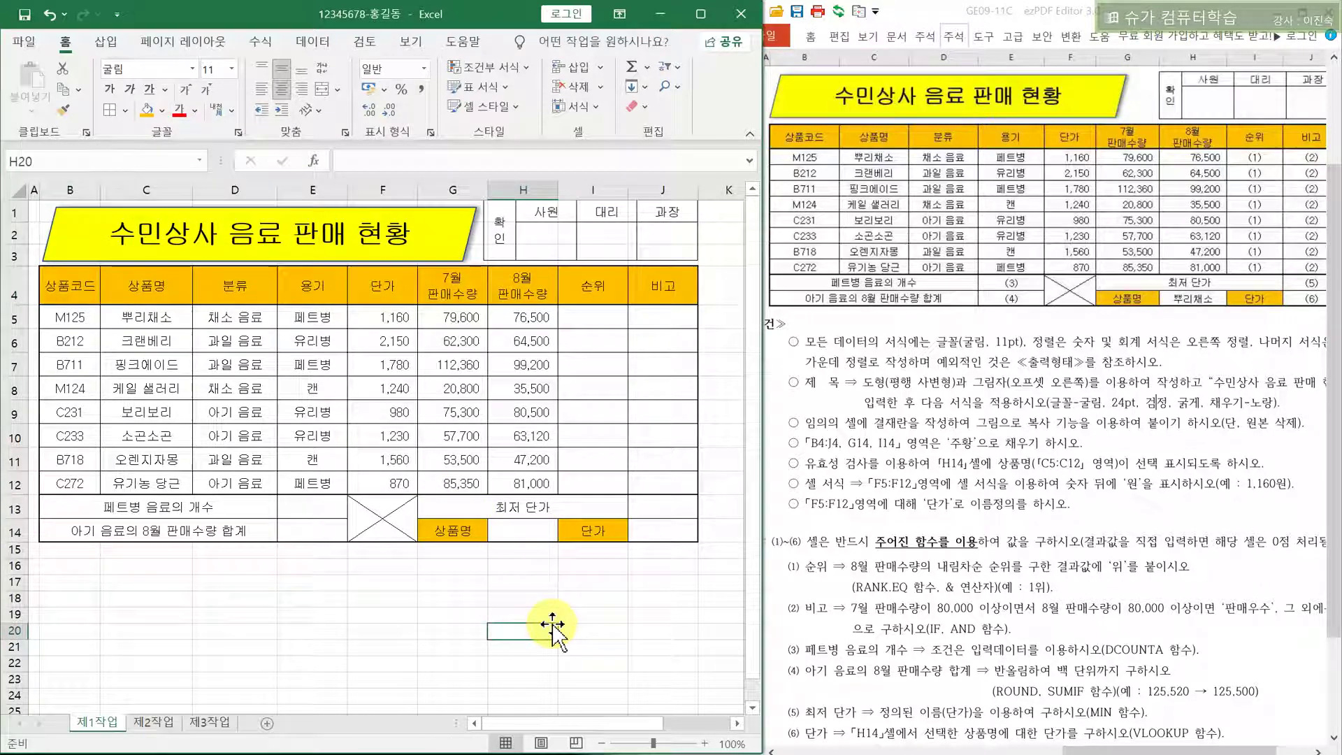
Apply the custom number format #,##0"원" to the unit prices in F5:F12, as the exam sheet requires
drag(869, 483, 920, 482)
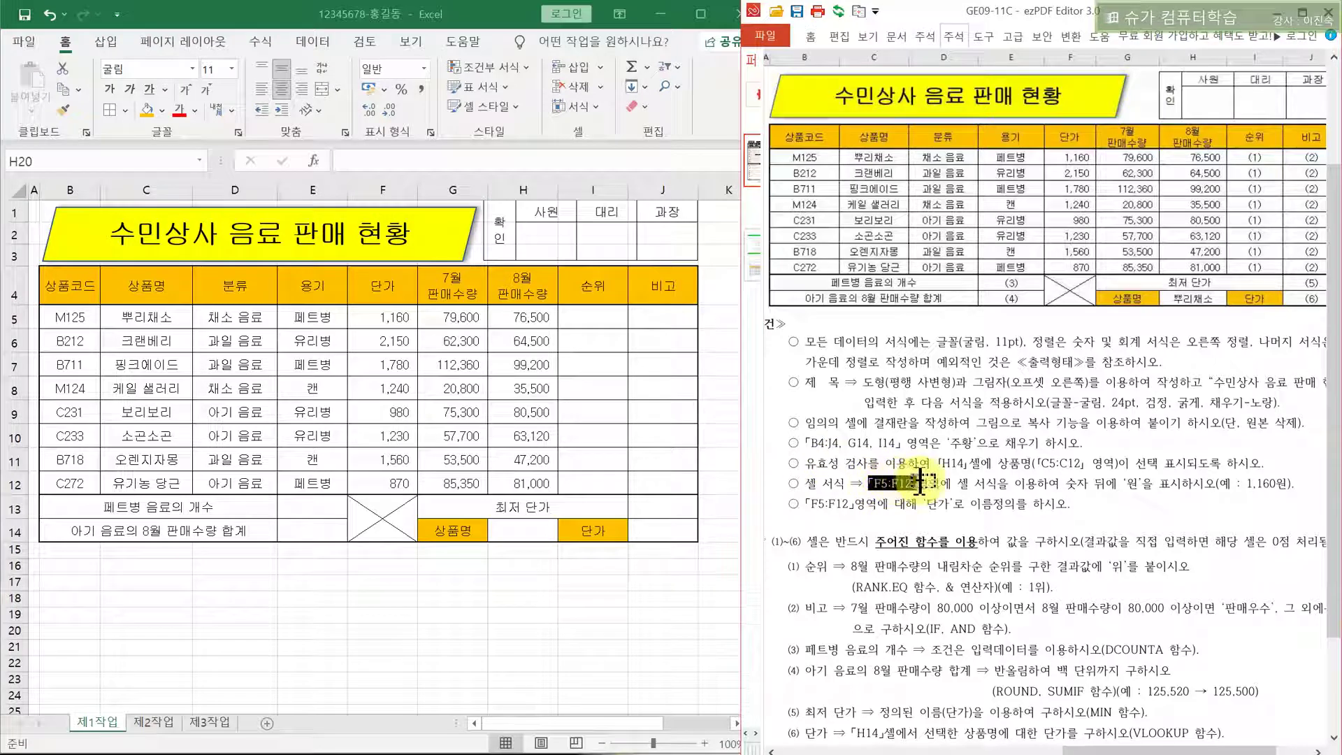
drag(1233, 489, 1290, 489)
click(514, 413)
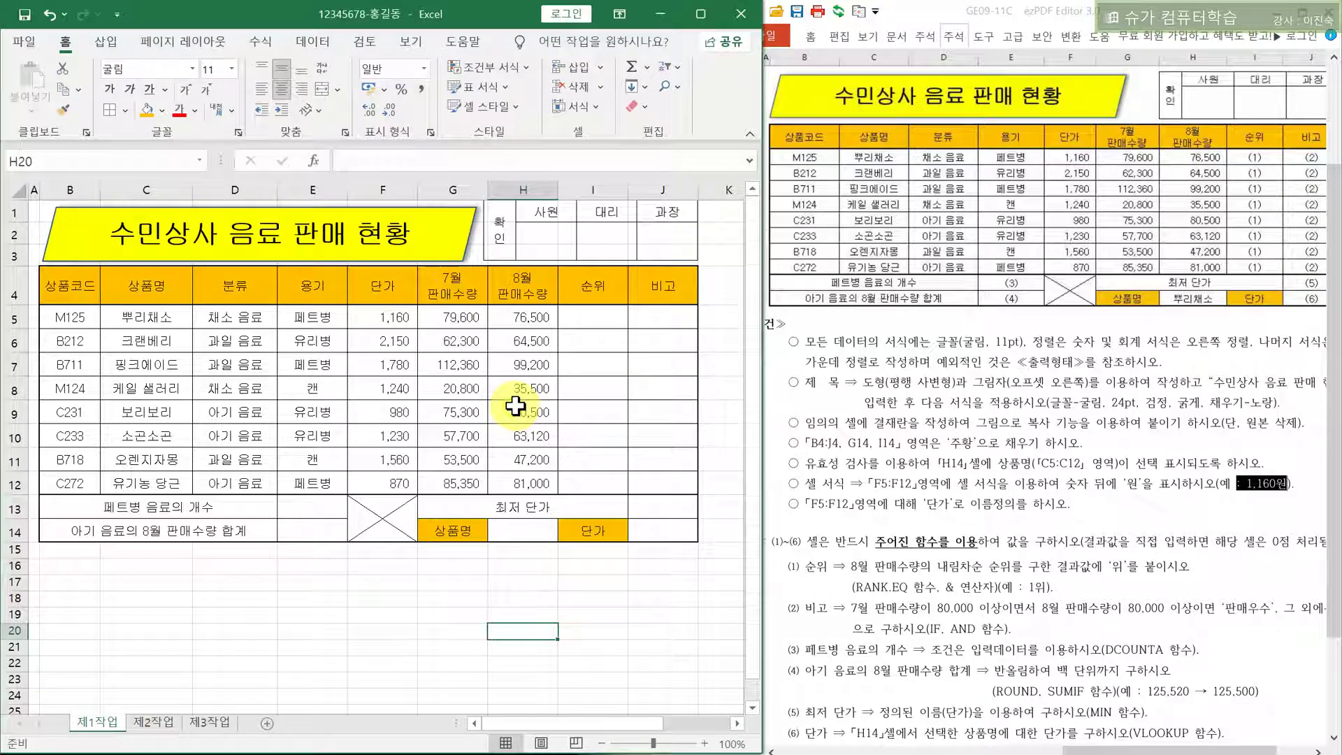
drag(389, 321, 381, 482)
right_click(375, 337)
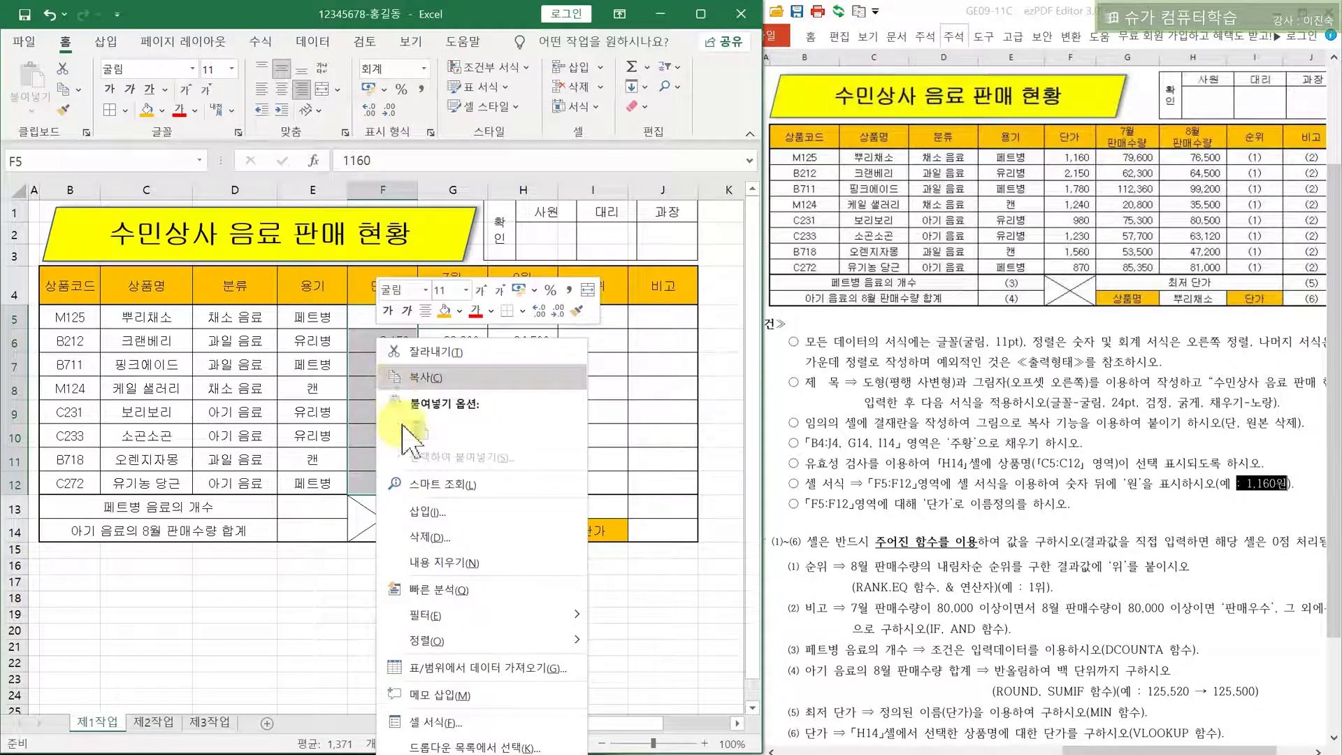
click(439, 727)
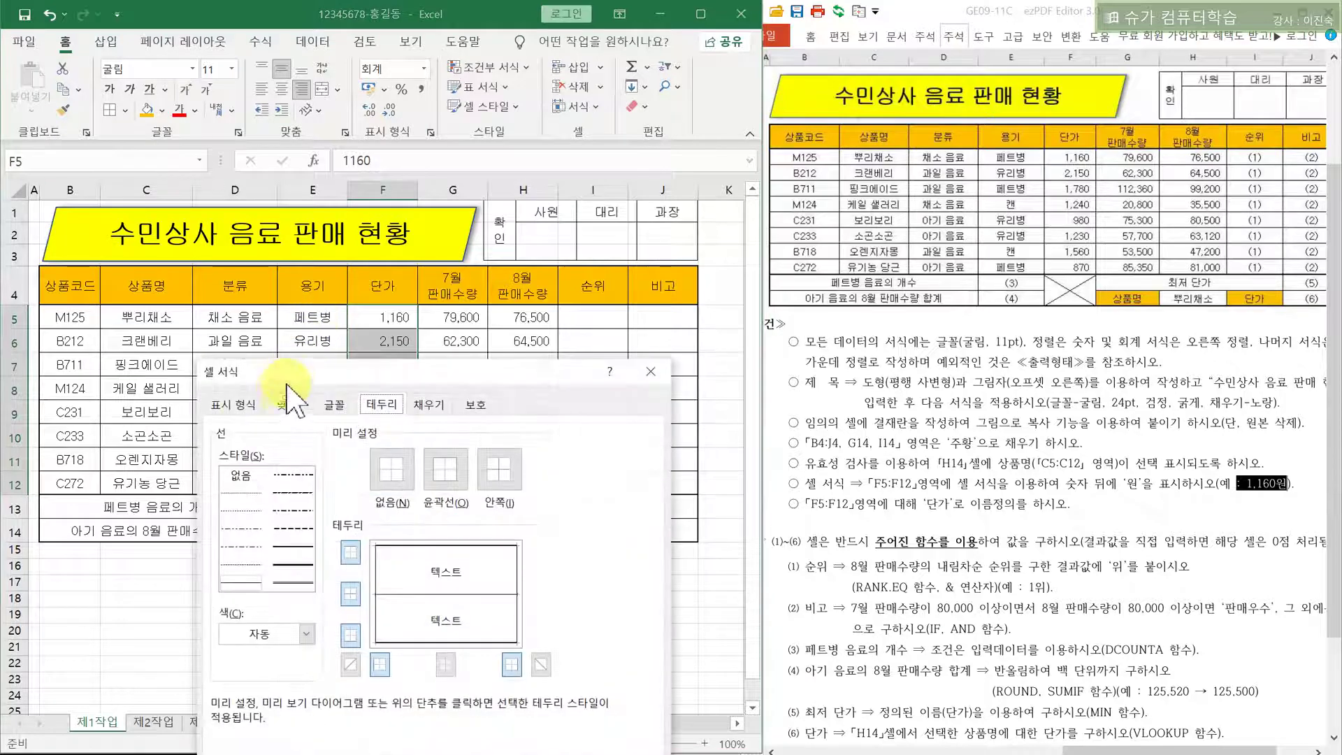
click(235, 404)
click(262, 607)
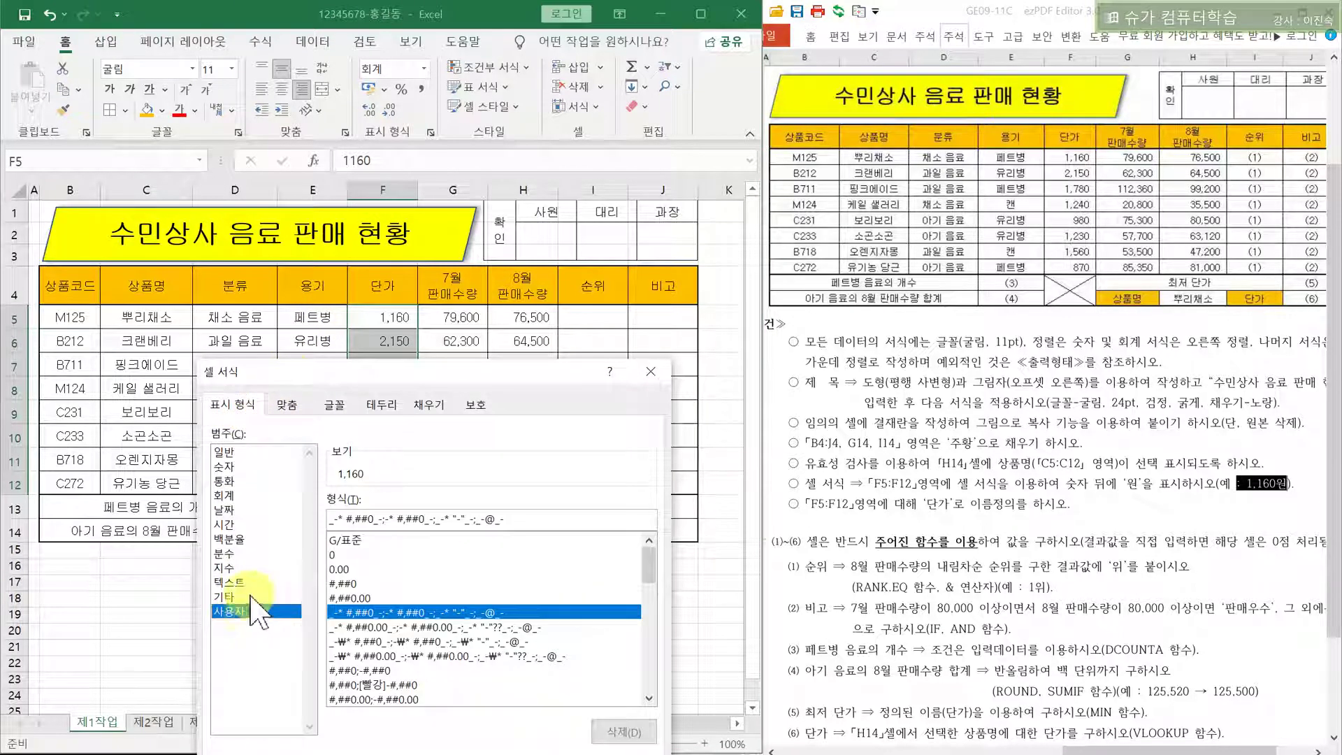
click(342, 584)
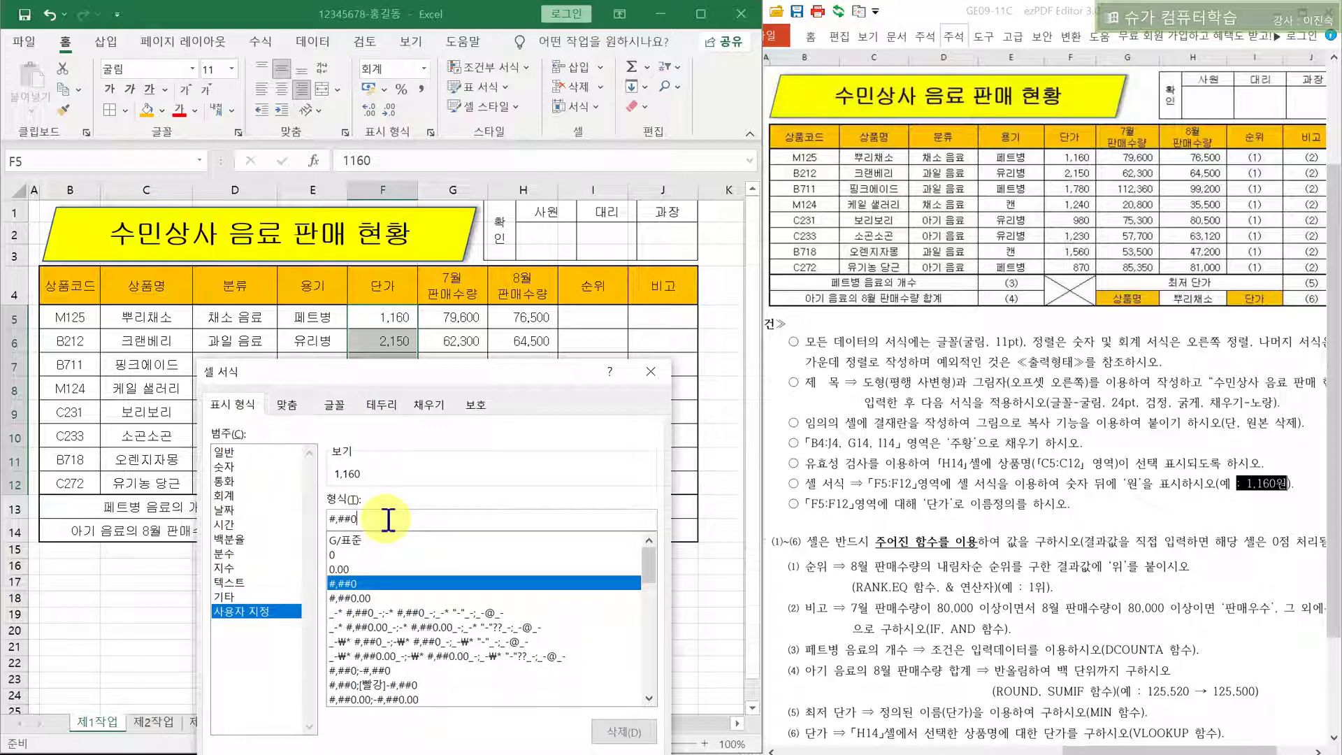
text("원)
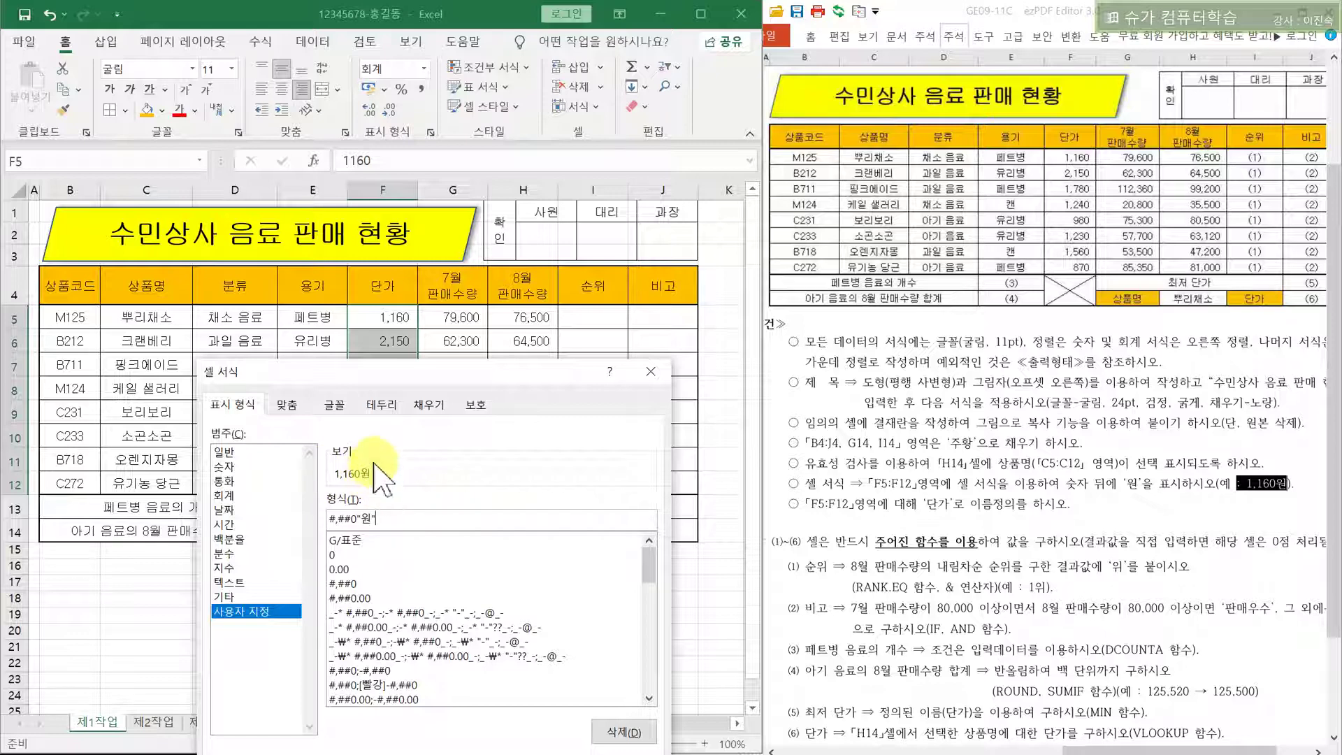
drag(426, 371, 385, 180)
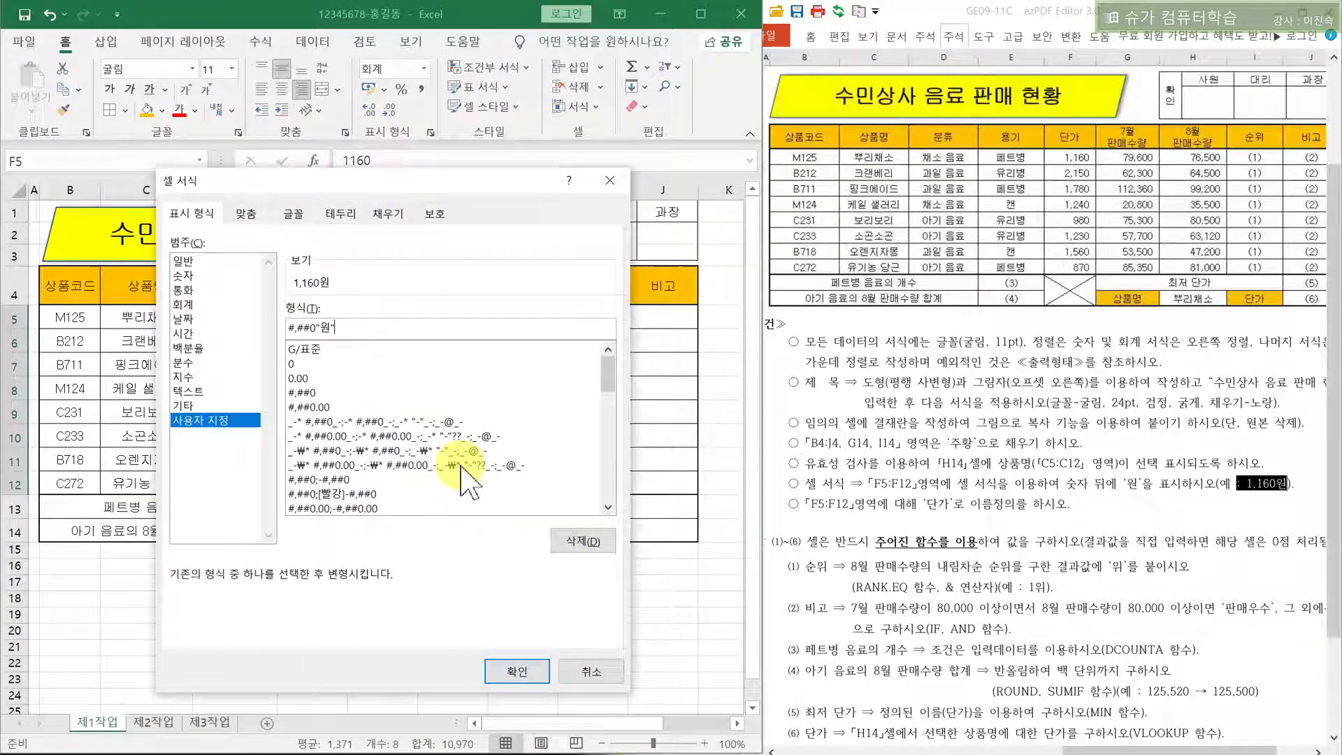
click(518, 670)
click(456, 585)
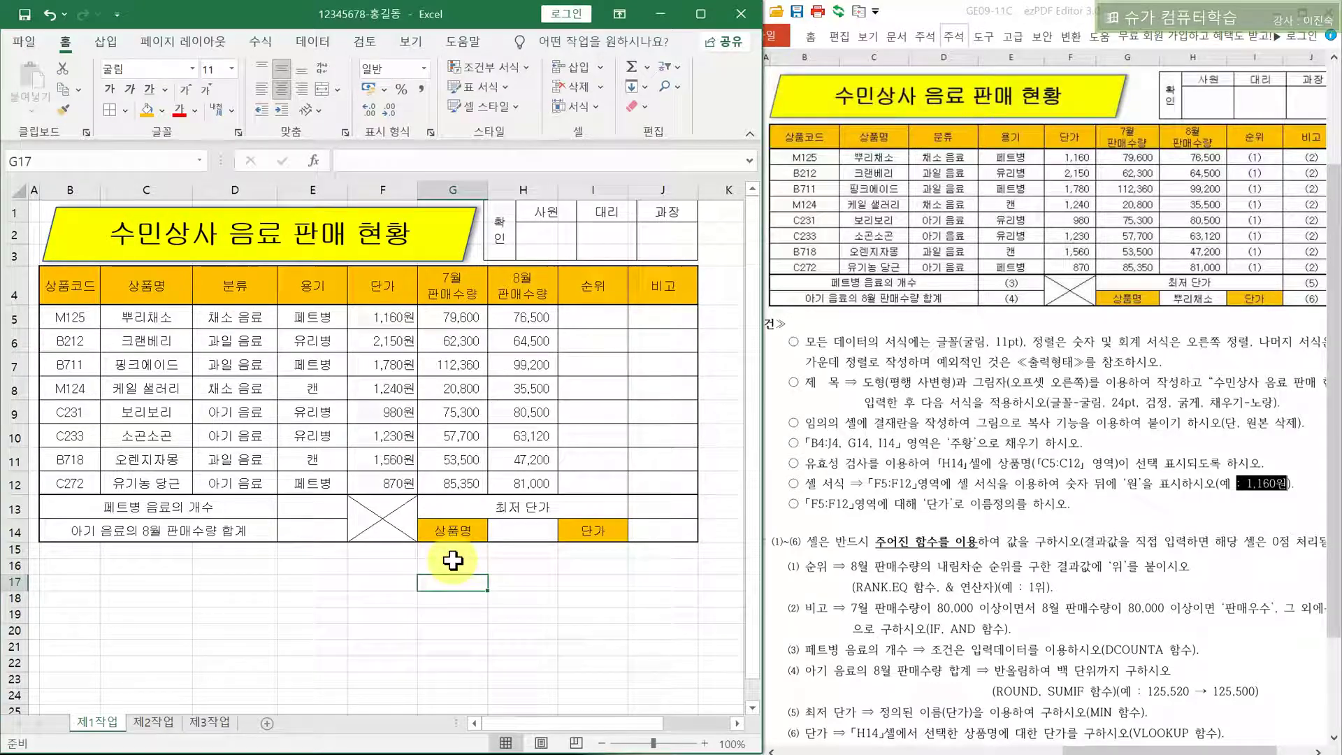
Define the name 단가 for the unit price range F5:F12
drag(387, 318, 398, 485)
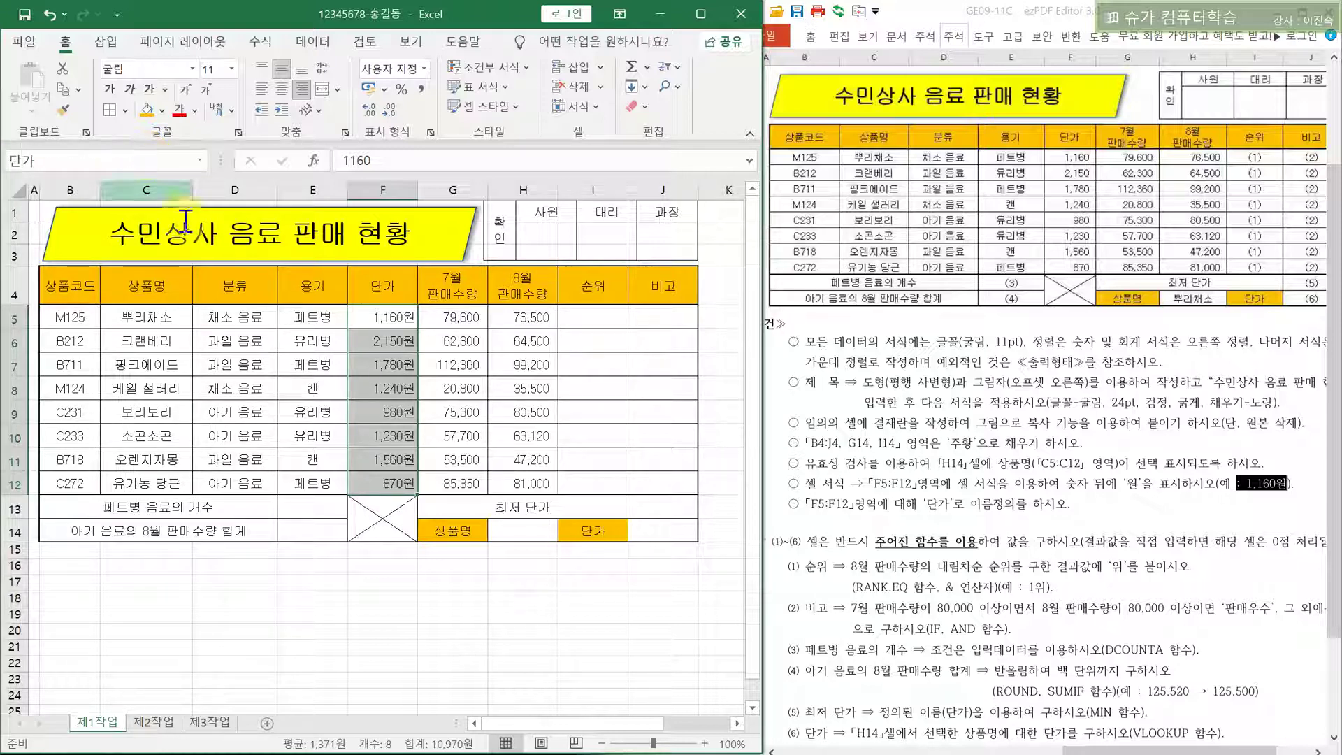
click(378, 366)
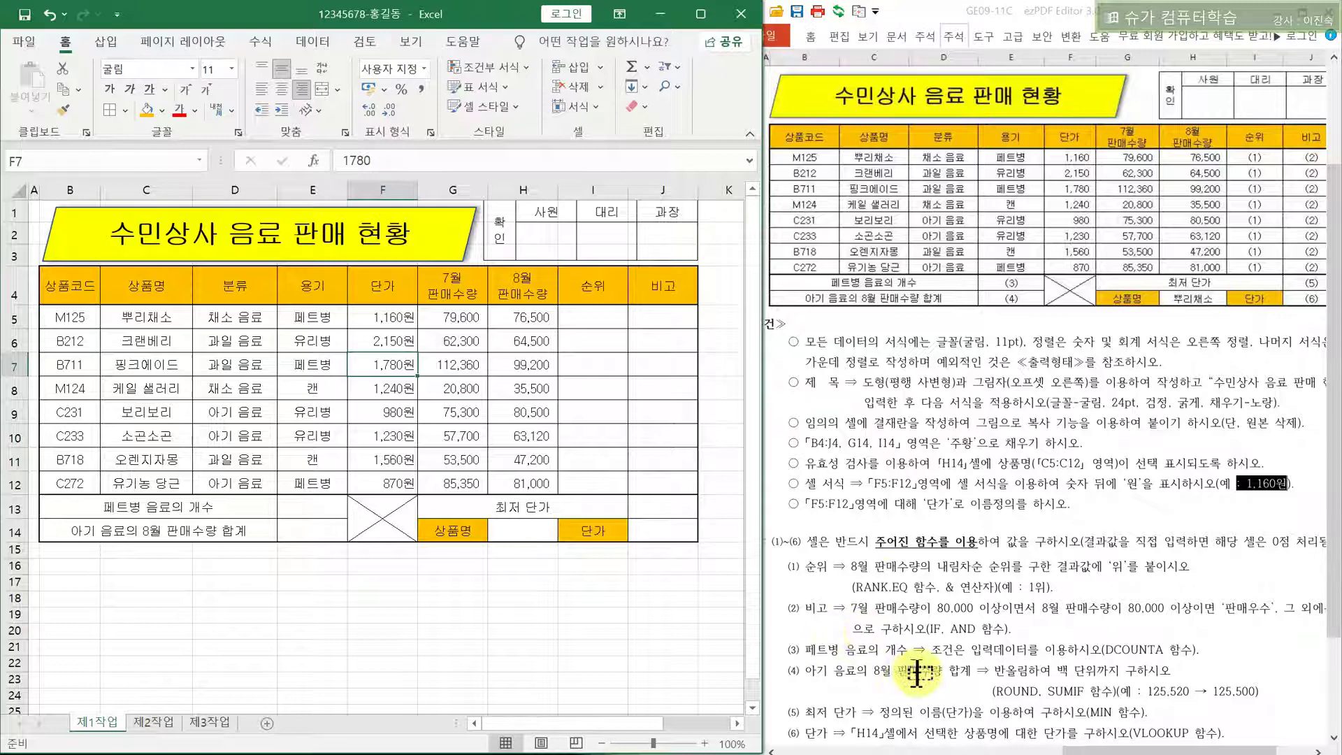
Review function requirements (1) to (7) in the exam PDF and locate the matching numbered cells in its sample table
click(1318, 570)
scroll(1189, 587, down, 3)
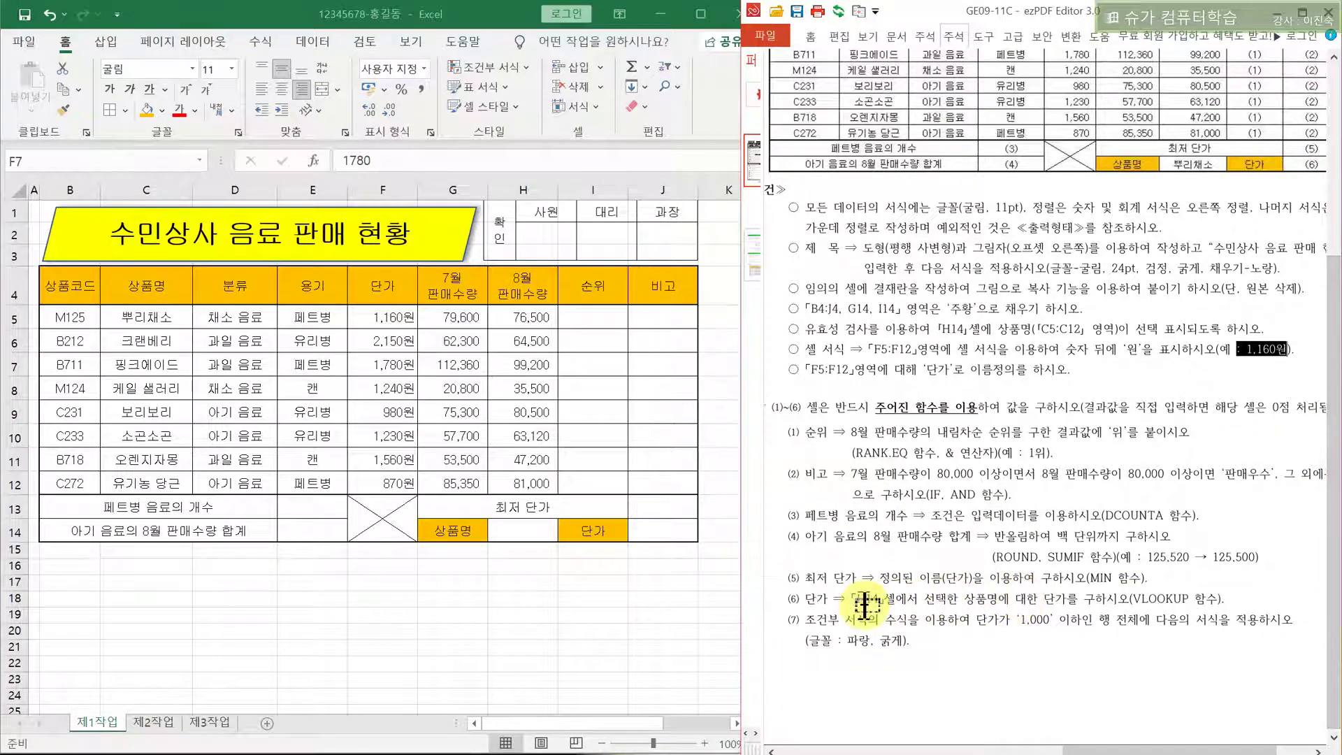
drag(786, 578, 941, 659)
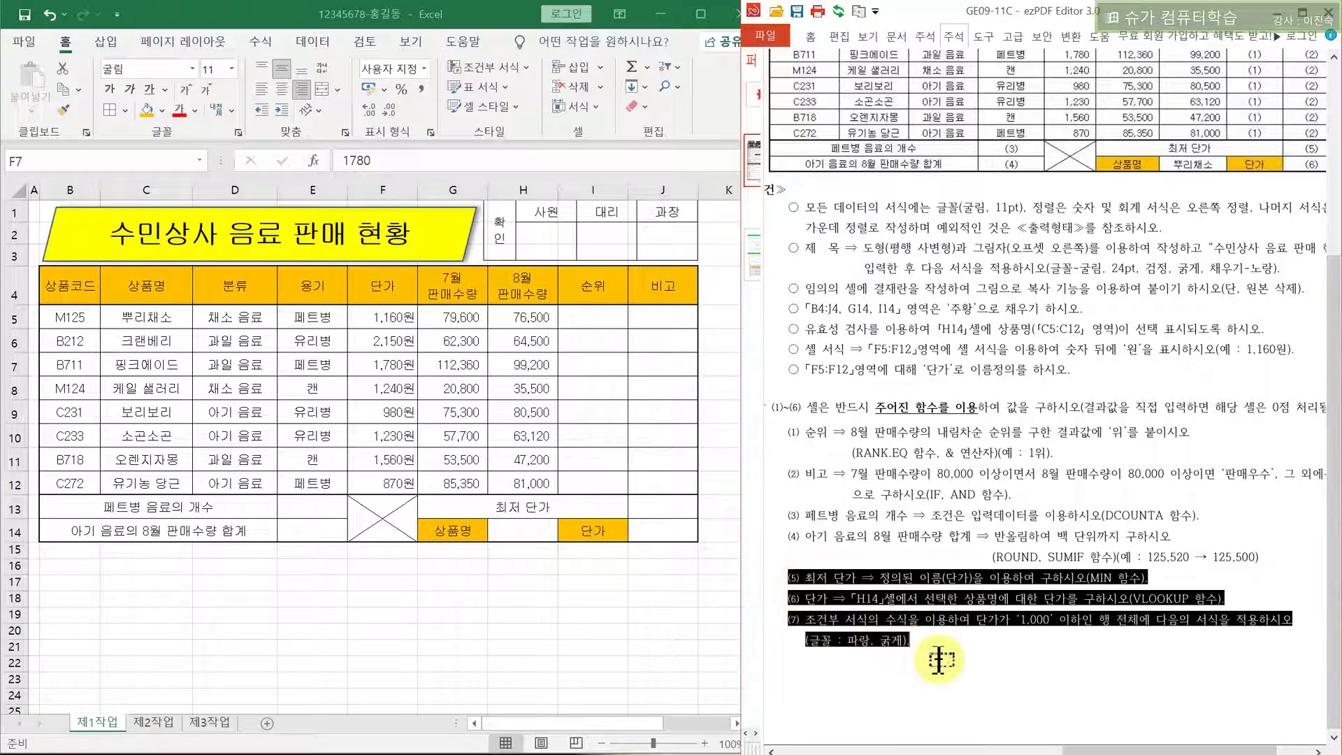
click(940, 659)
drag(792, 432, 1262, 556)
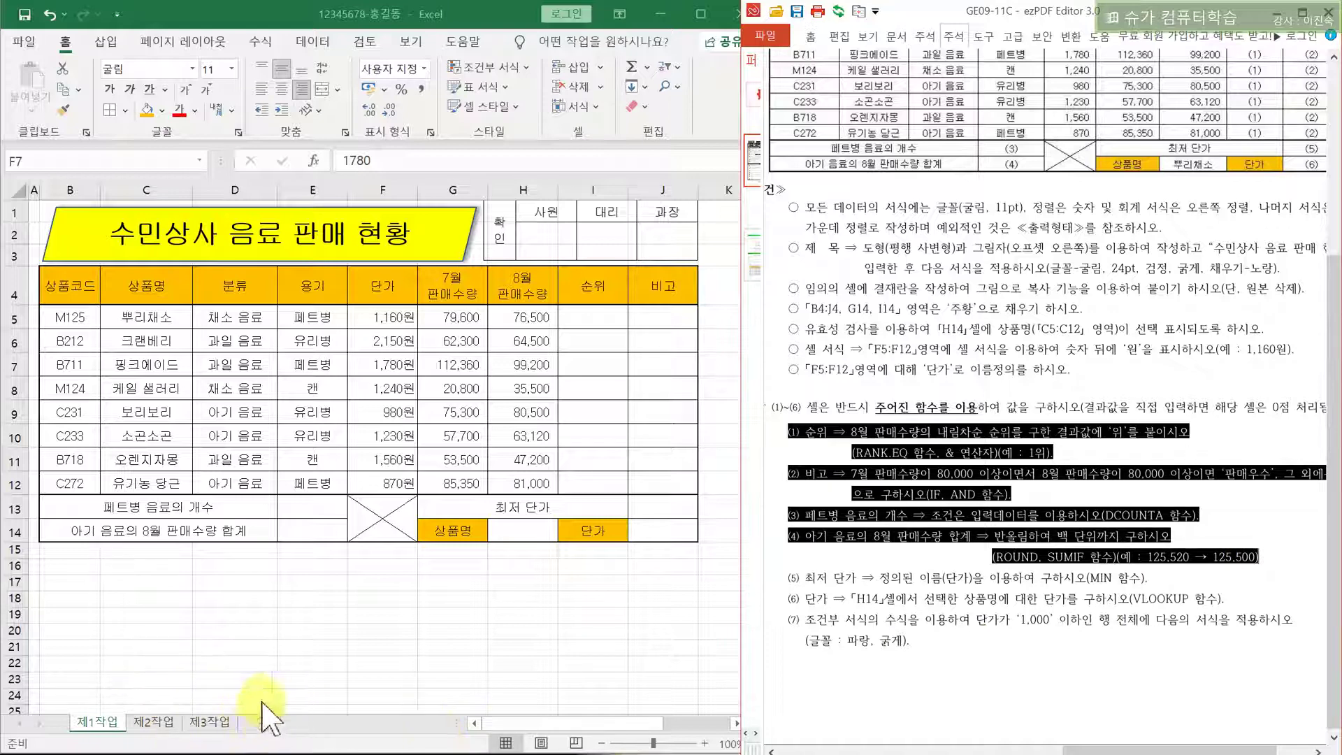
click(968, 563)
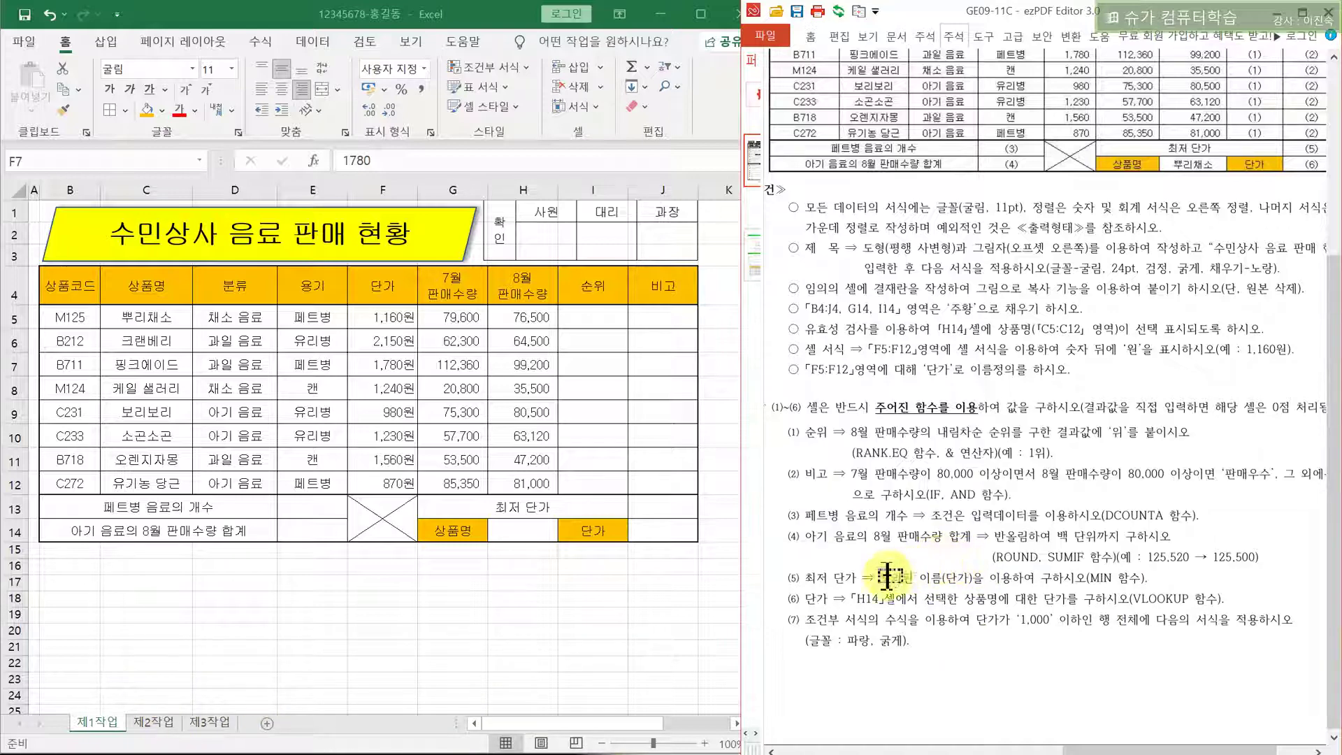
drag(803, 581, 874, 579)
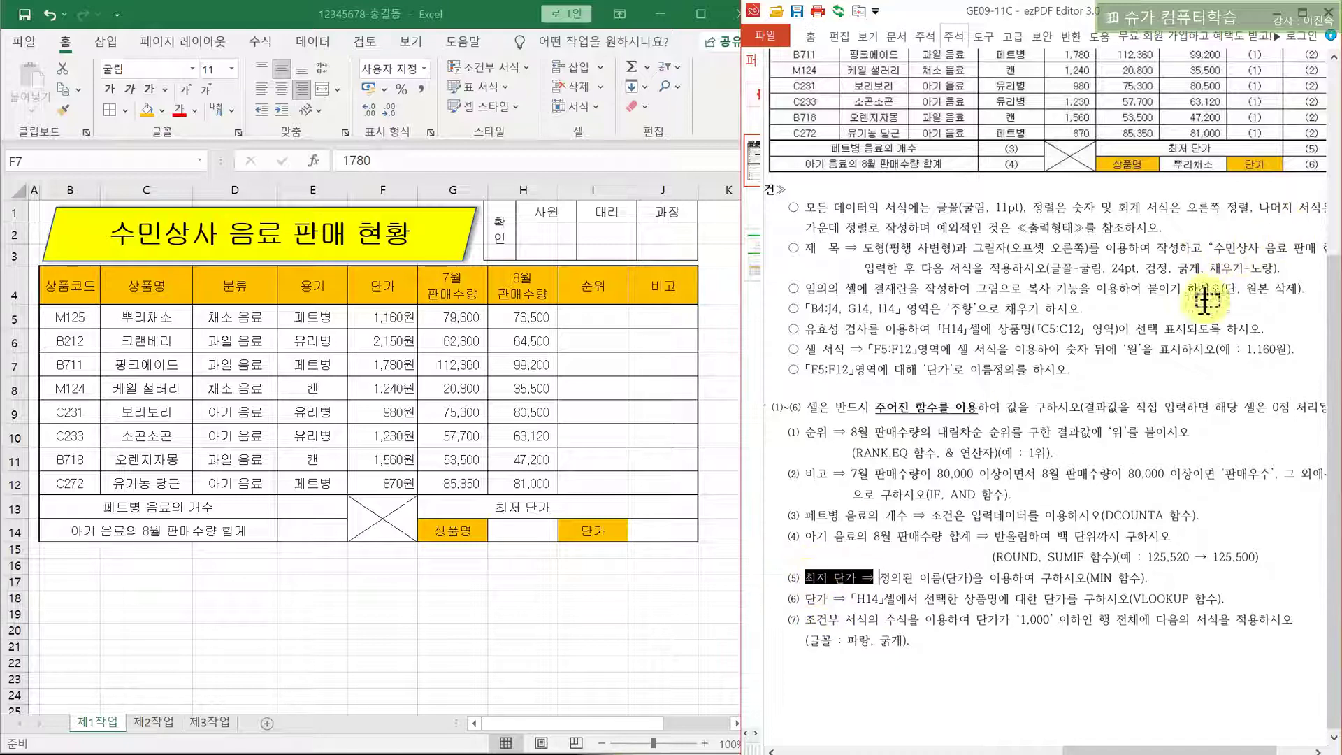
scroll(1262, 258, up, 2)
scroll(1262, 259, up, 1)
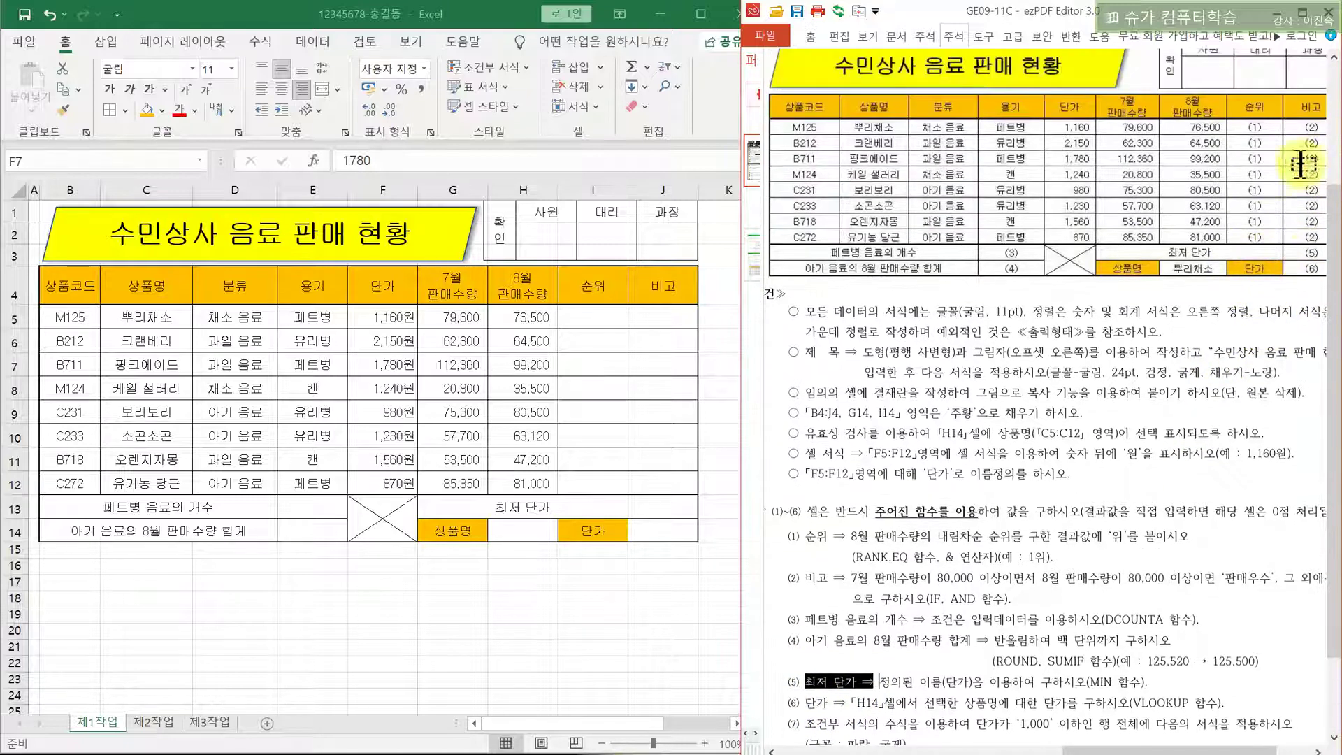
Enter =MIN(단가) in J13 to compute the lowest unit price, using the defined name for F5:F12
drag(1154, 752, 1168, 752)
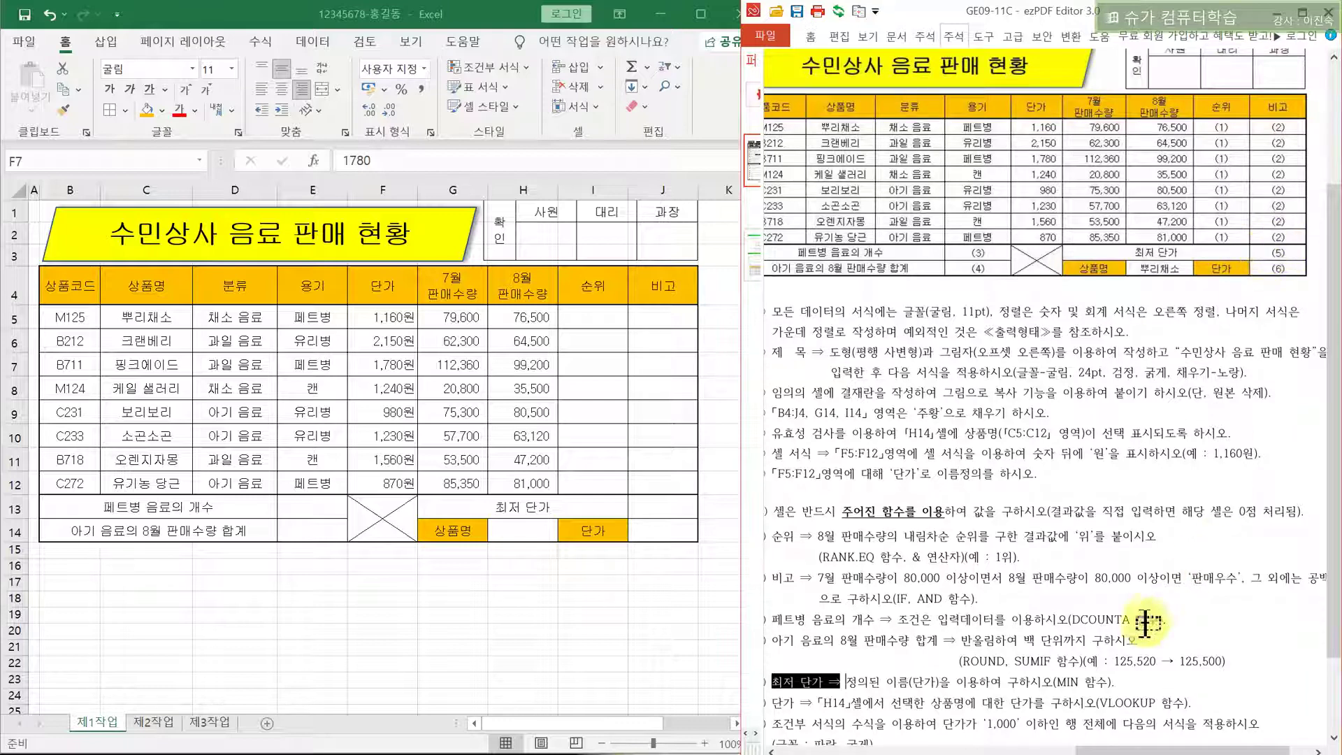
drag(1136, 751, 1112, 752)
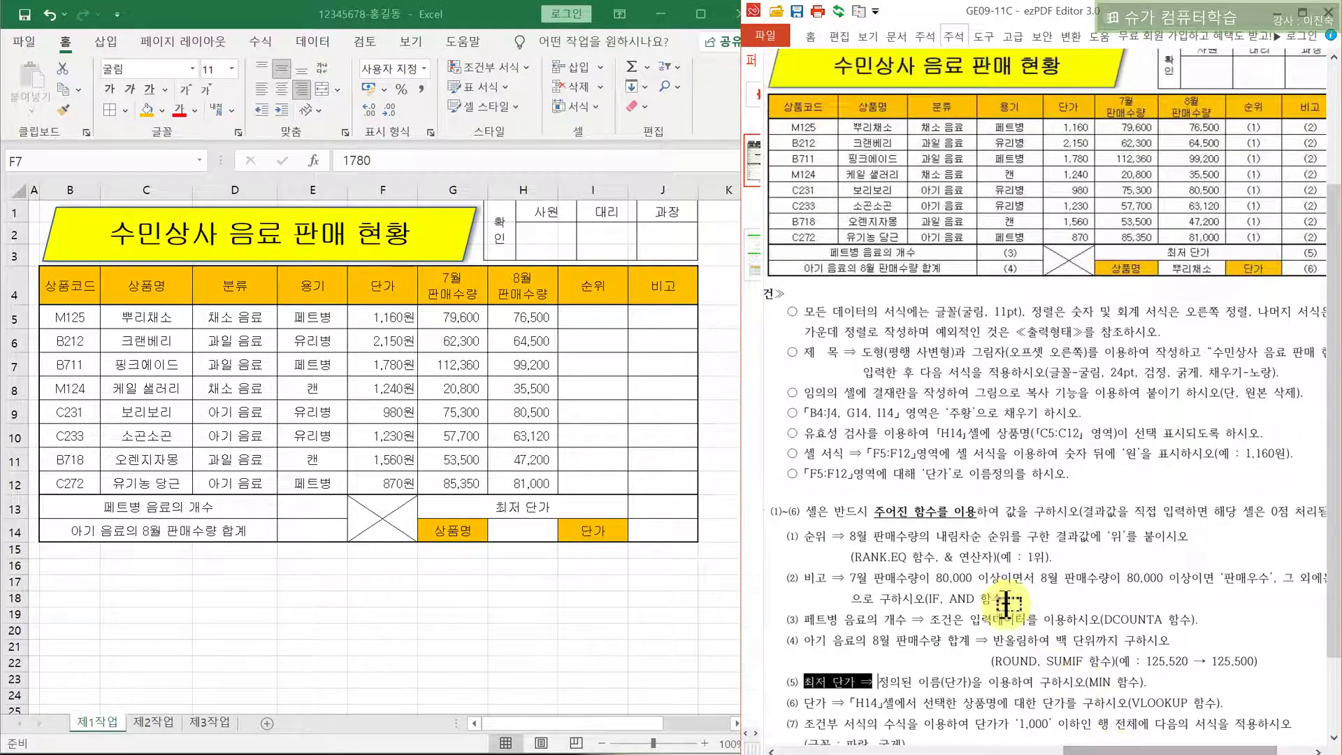
scroll(1007, 609, down, 3)
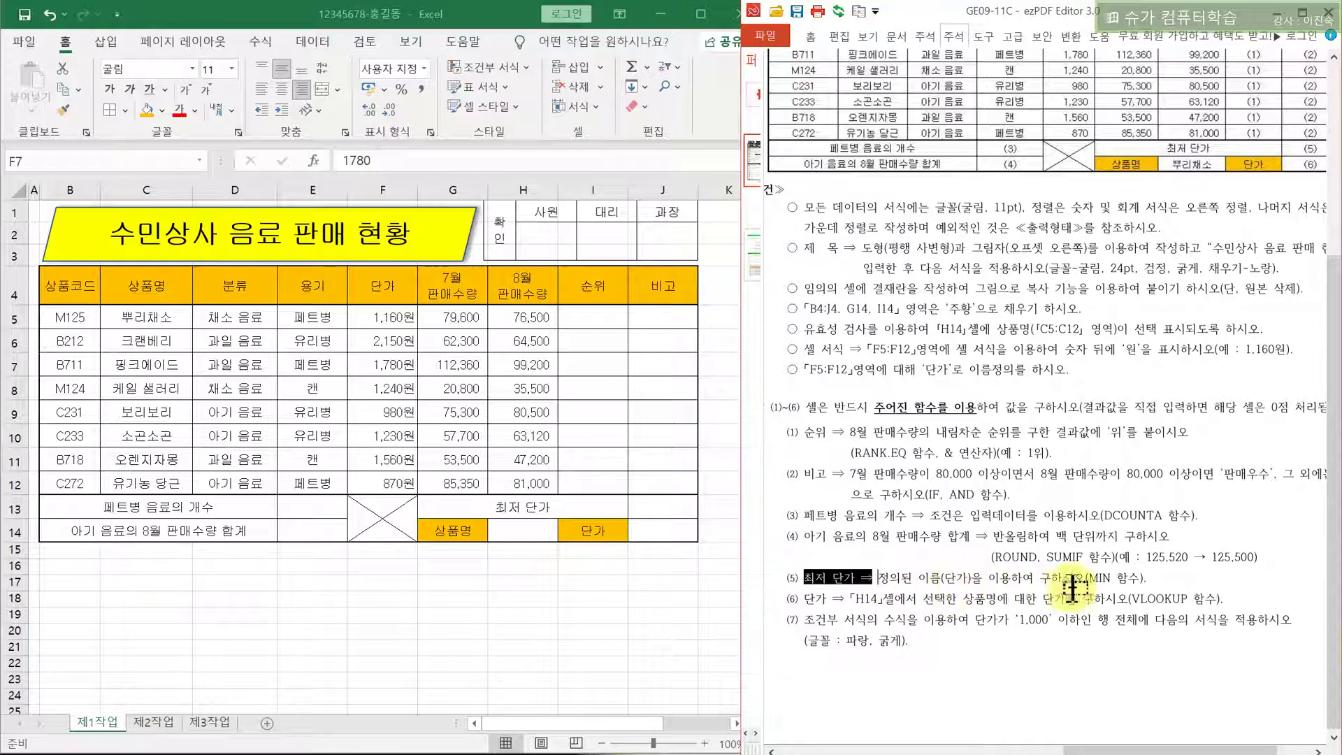
click(661, 509)
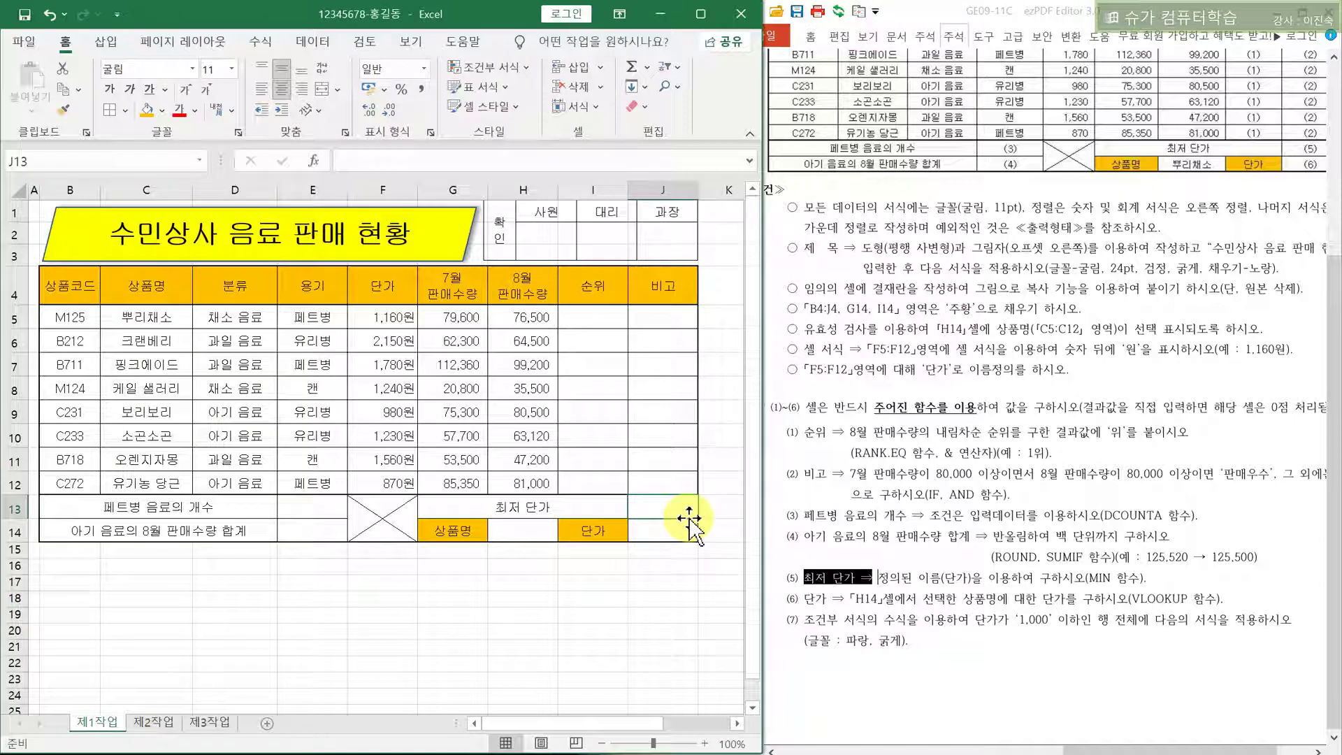
text(=)
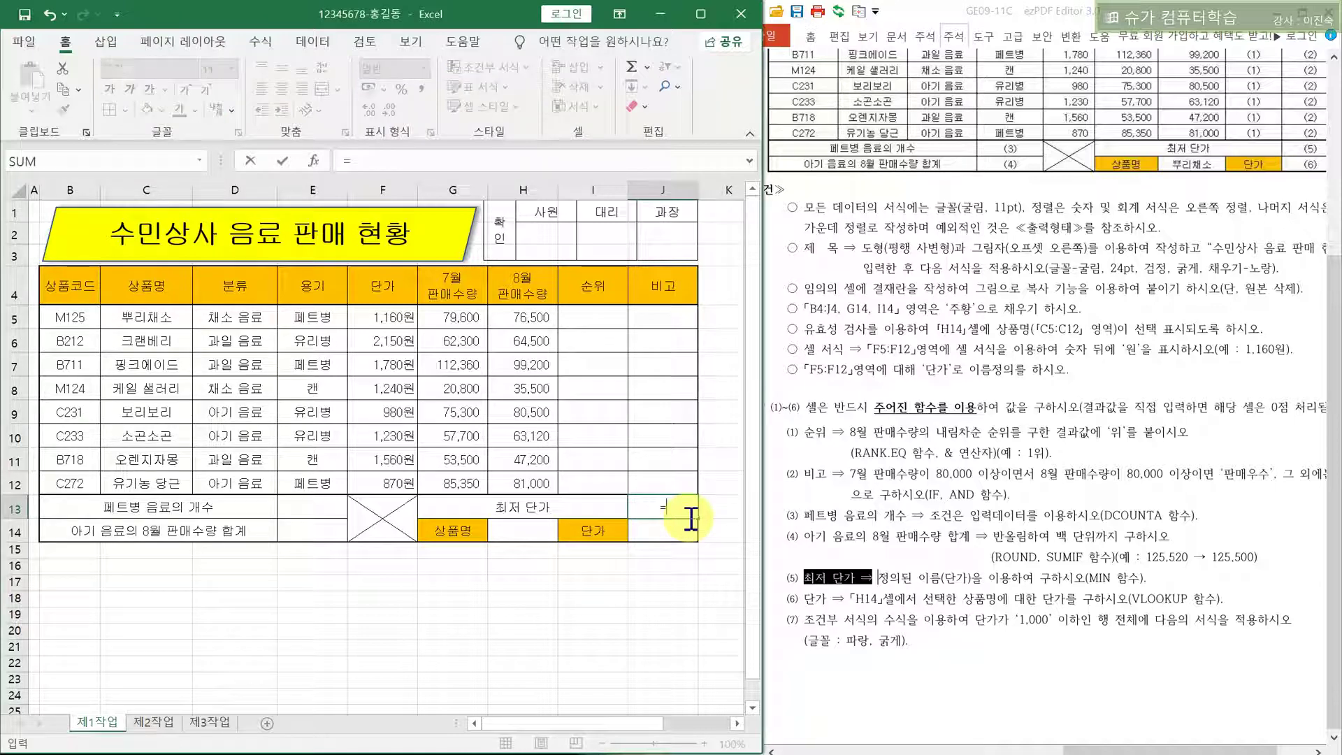
text(min)
key(Tab)
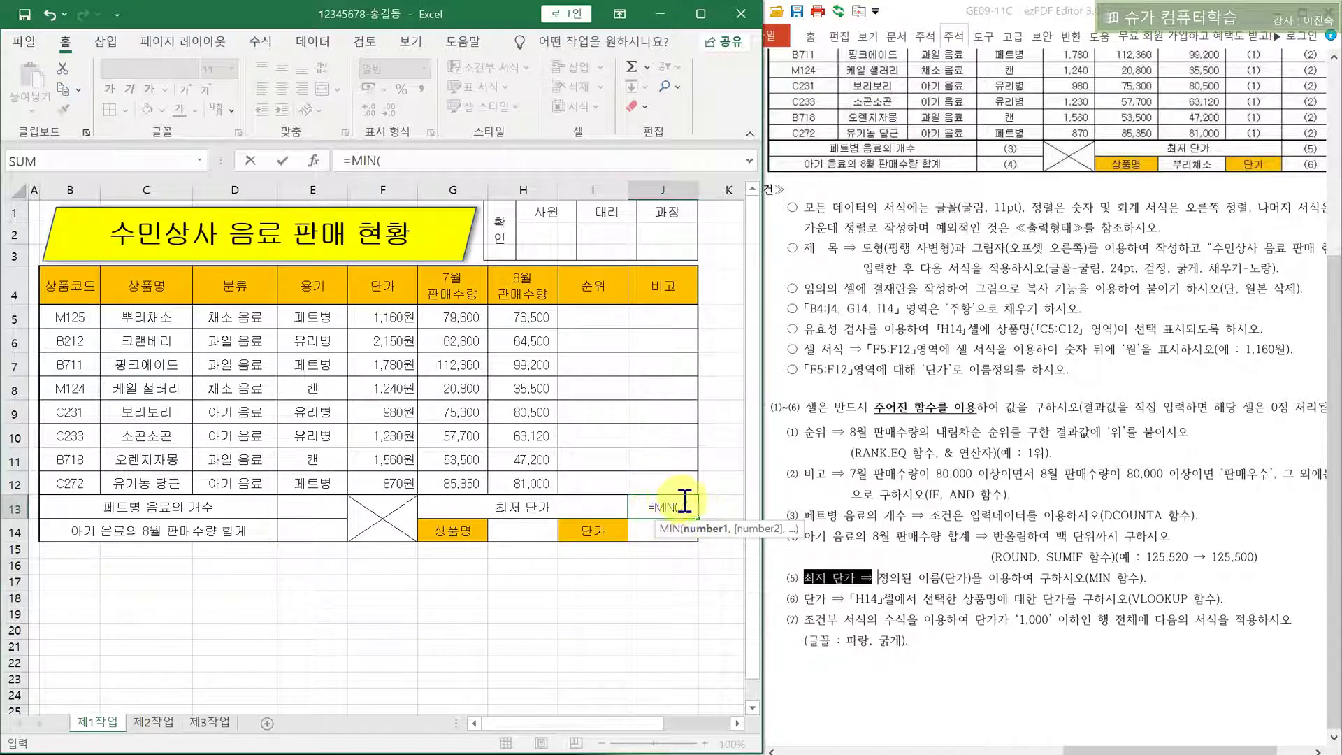
drag(381, 315, 382, 483)
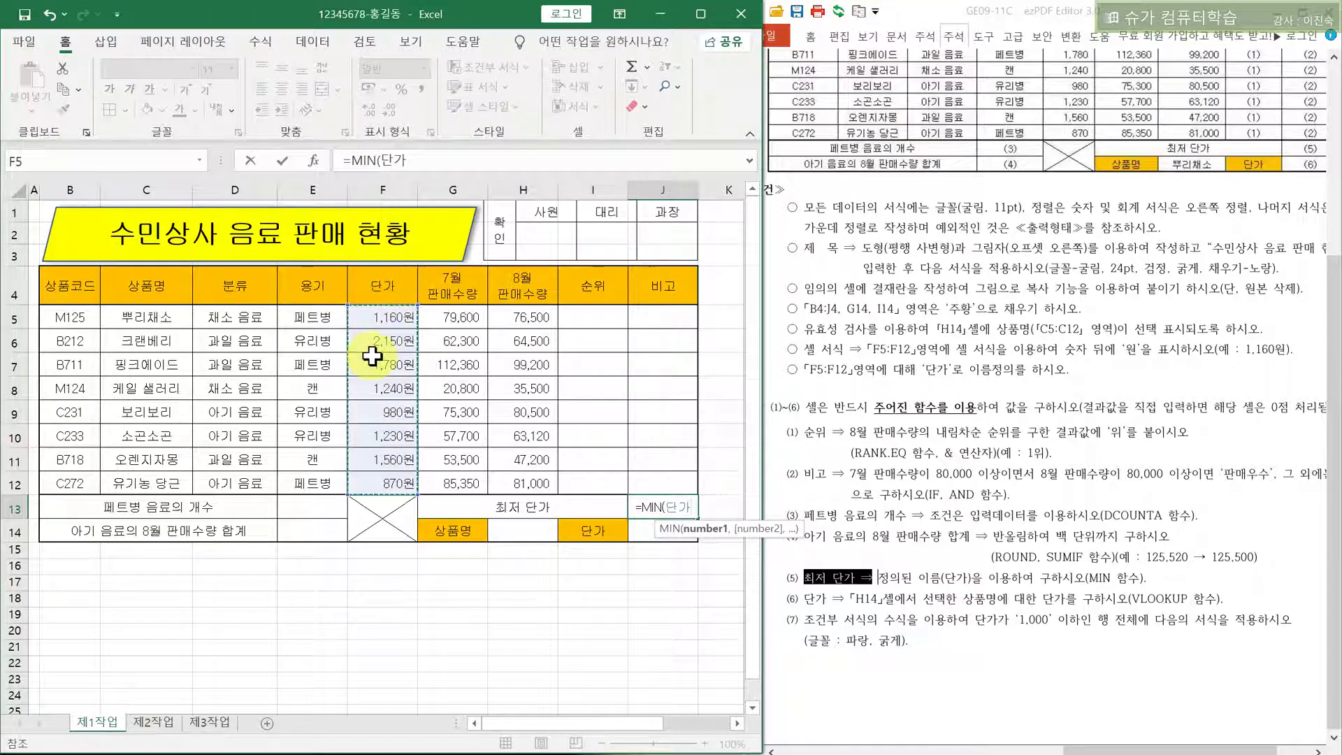
text())
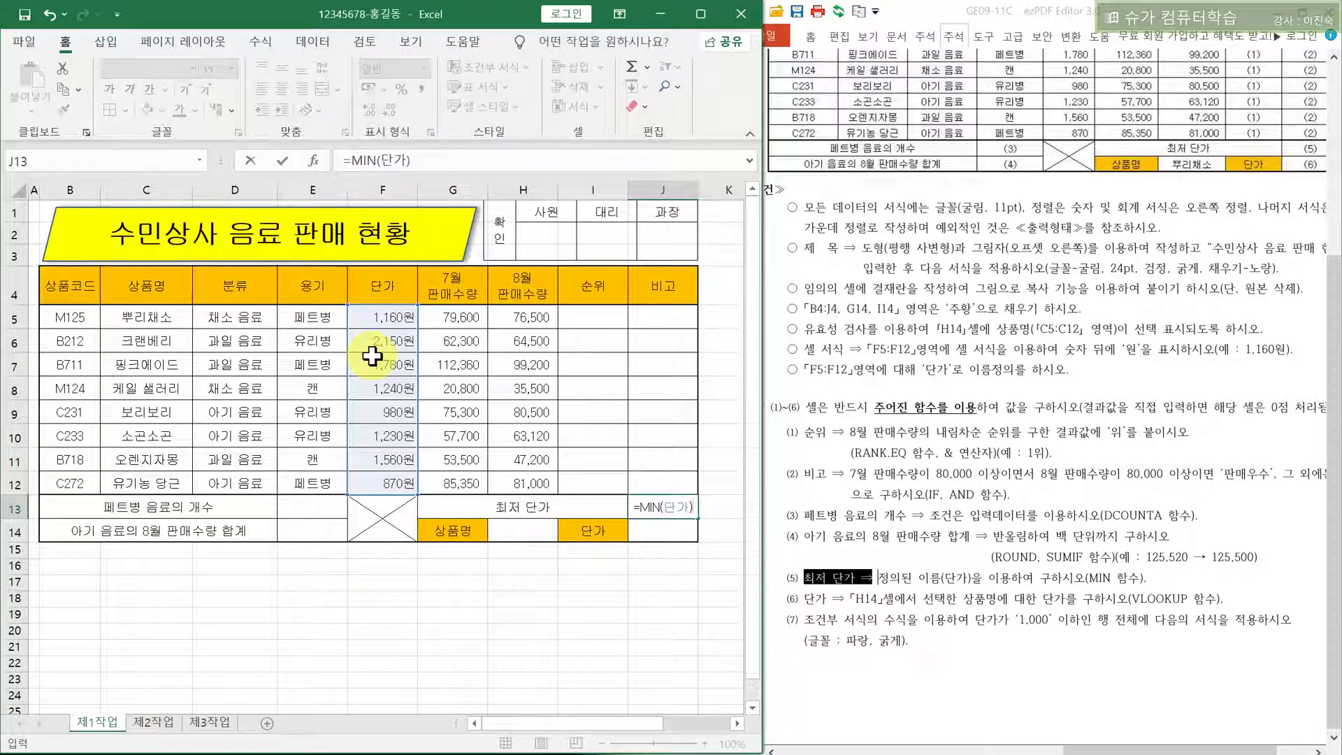
key(Return)
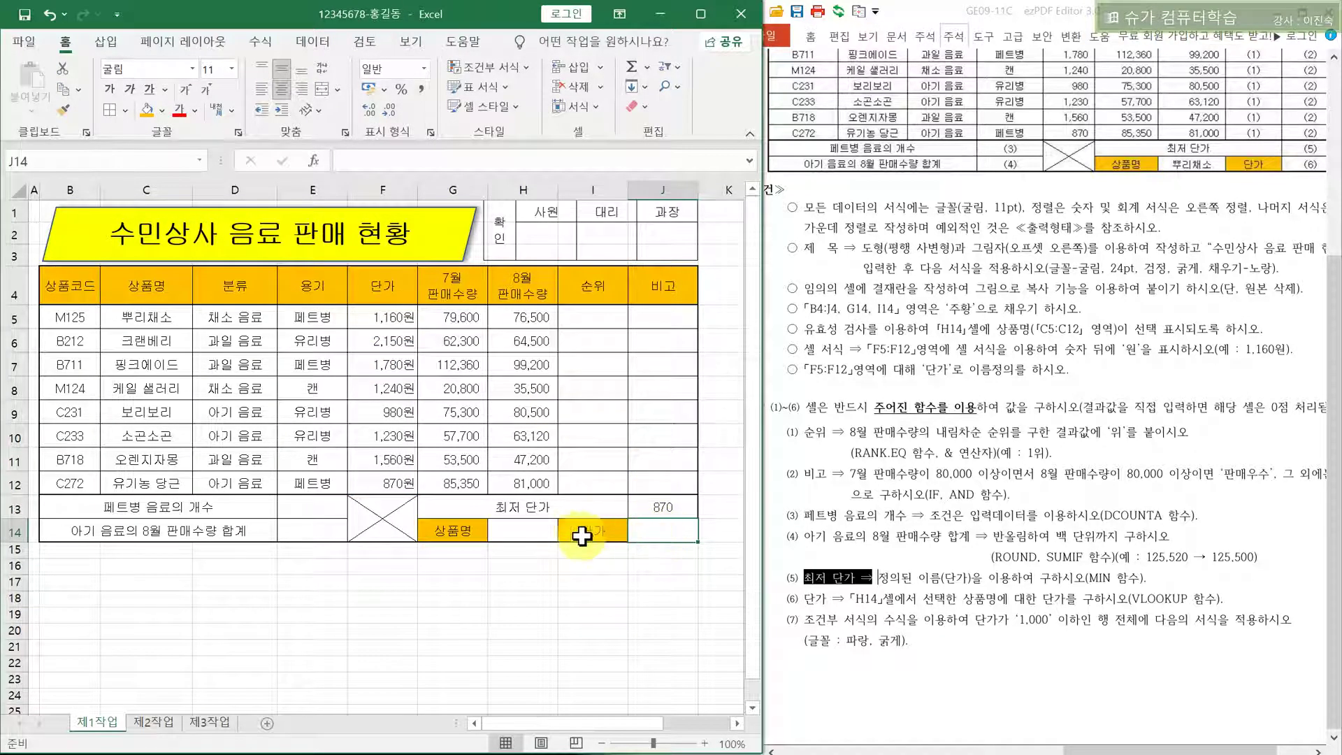
Review exam requirement (6) on VLOOKUP, the H14 data validation rule and the sample table's product name cell in the PDF
click(526, 538)
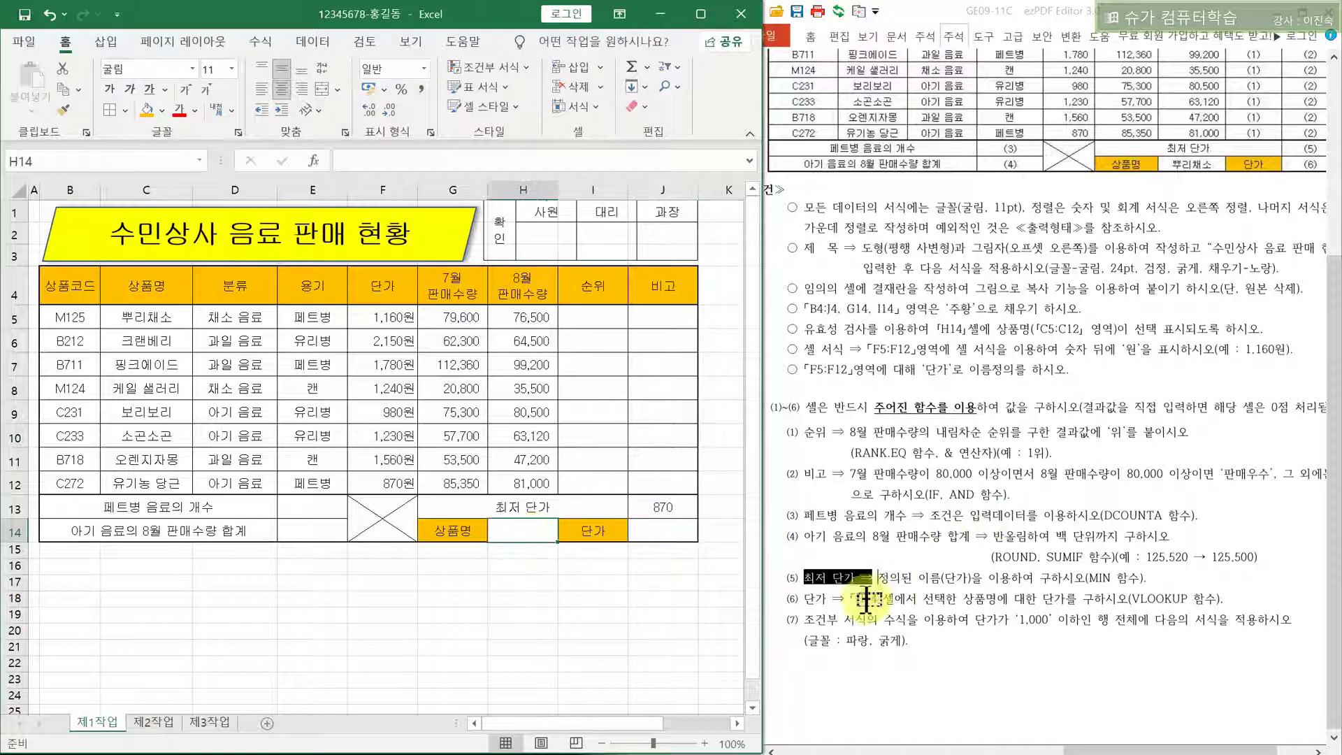
drag(814, 598, 1218, 599)
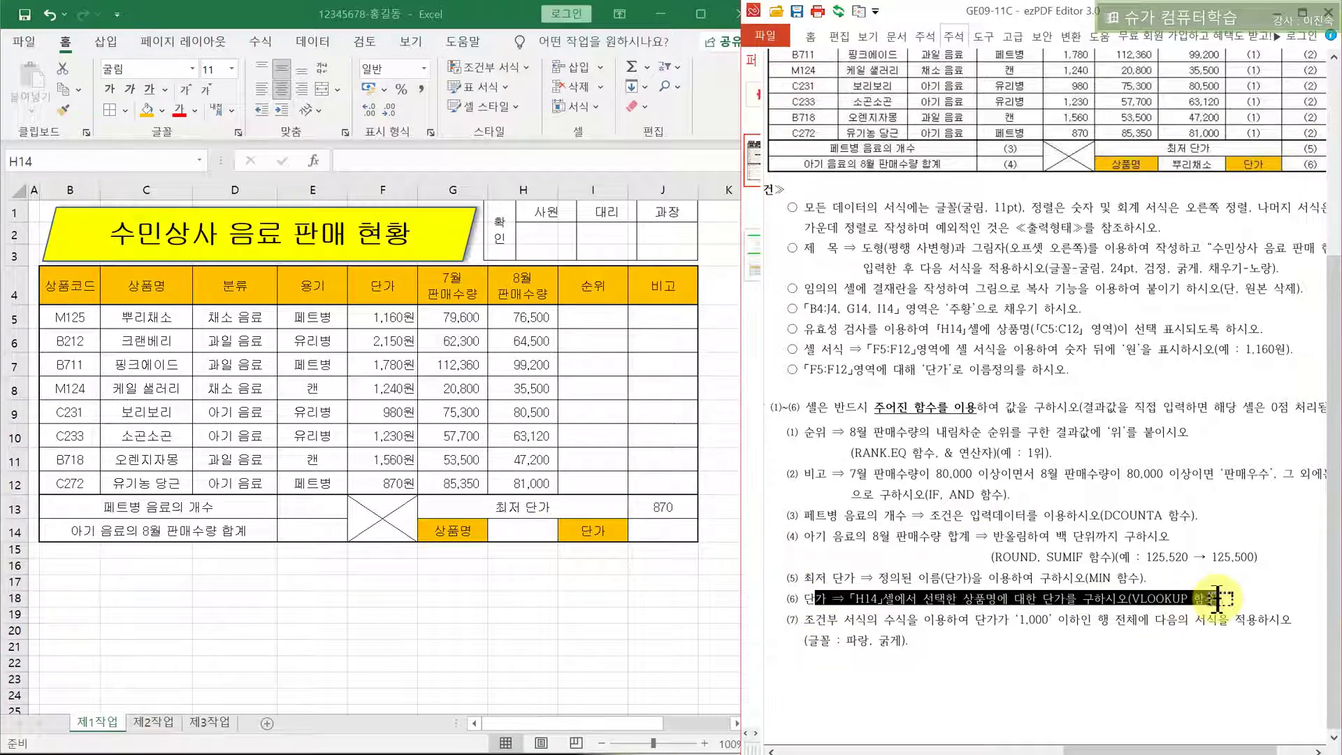
drag(814, 328, 1264, 329)
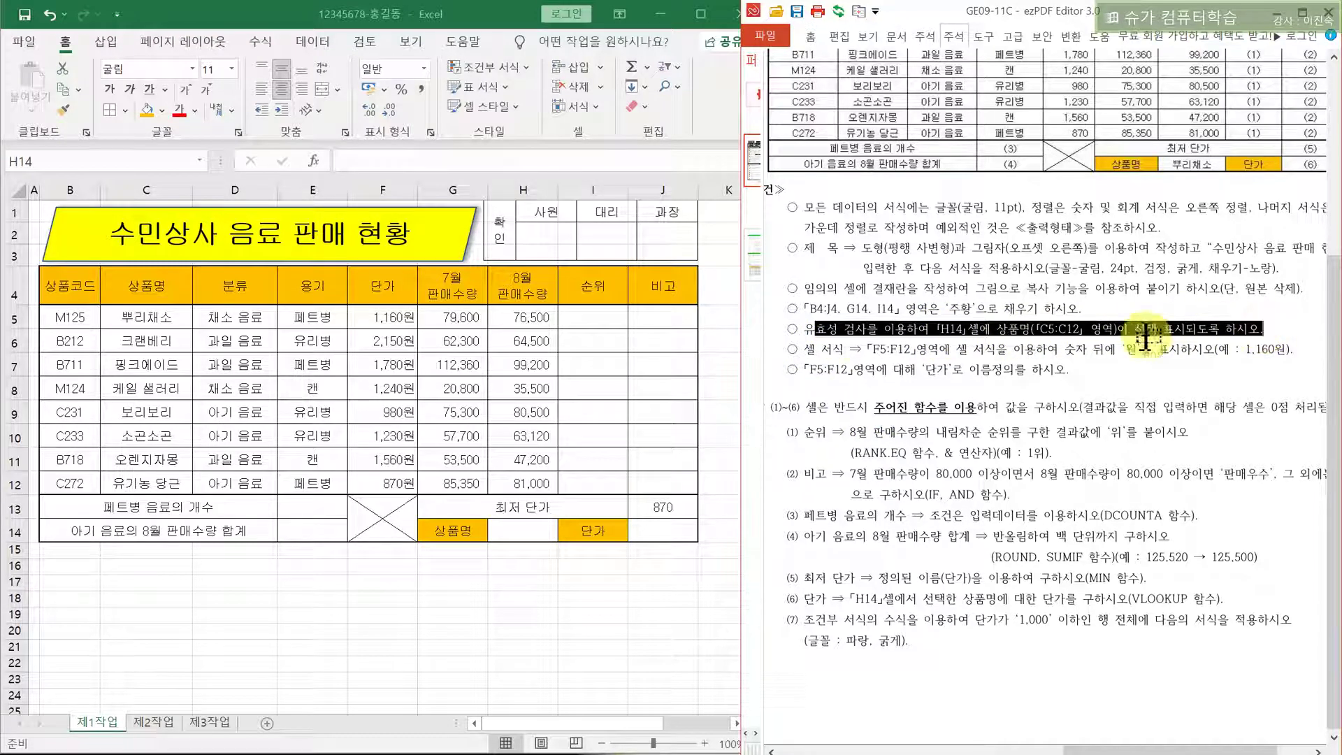
drag(815, 329, 1229, 329)
click(528, 525)
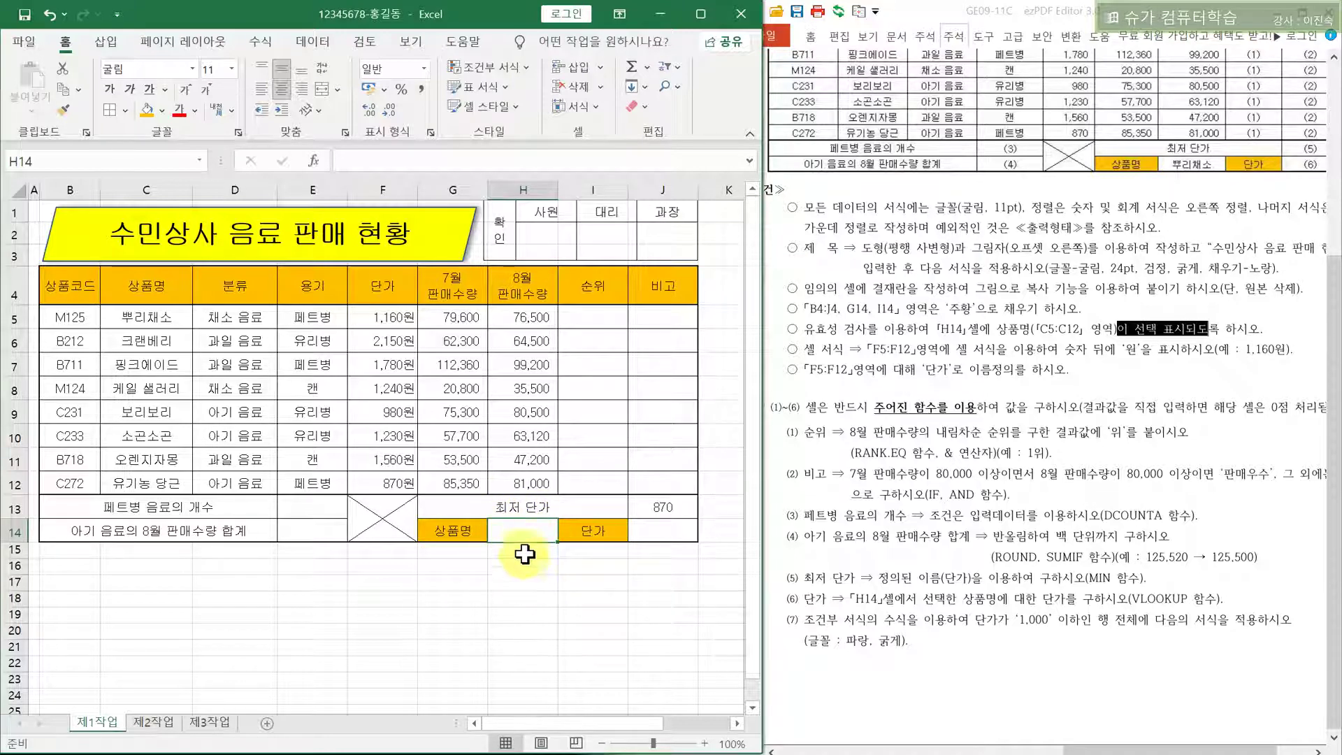
drag(1163, 156, 1182, 168)
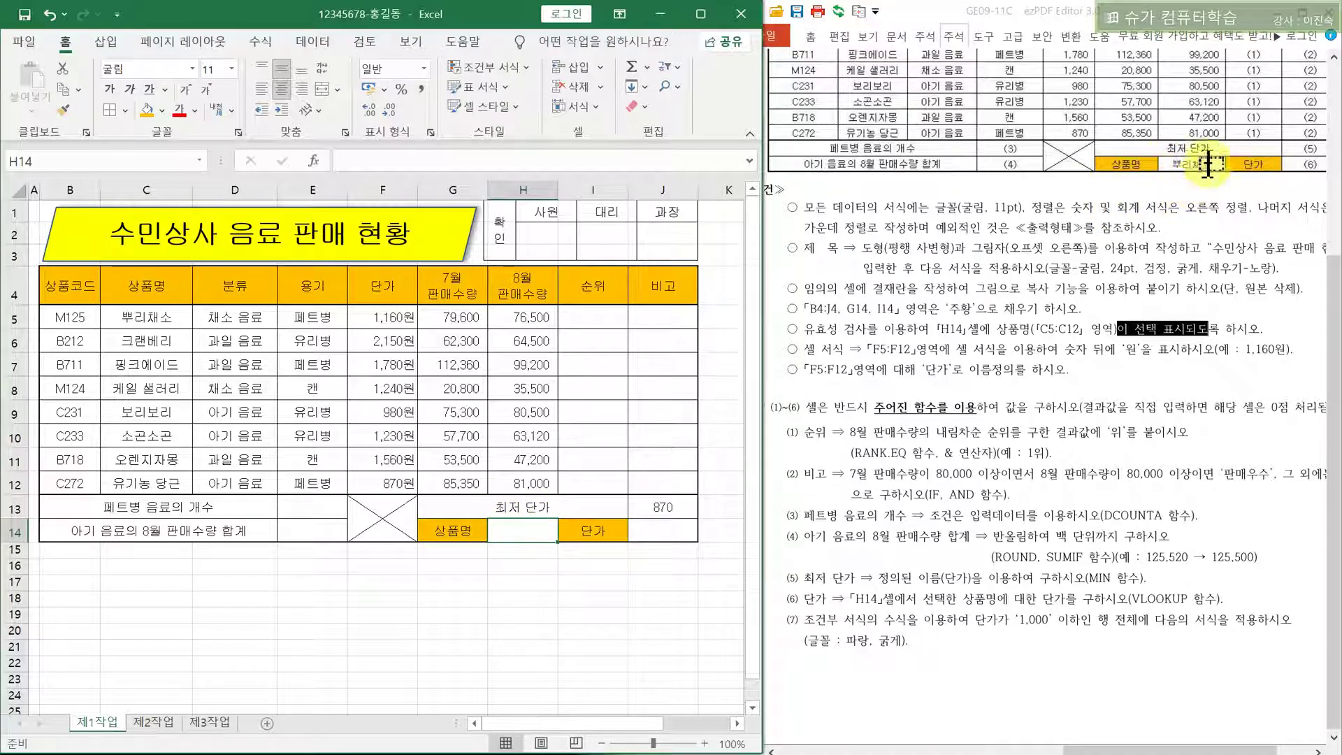
drag(809, 346, 1129, 330)
click(1091, 369)
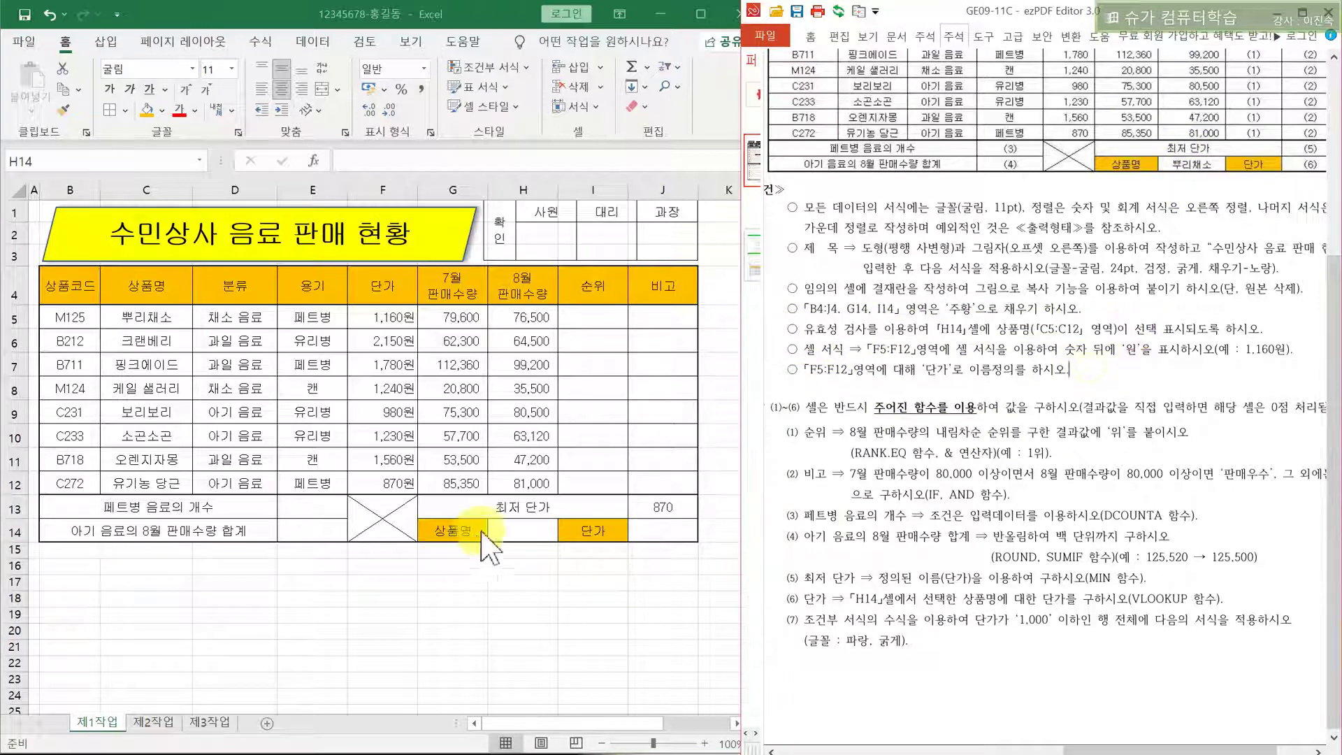
Apply data validation to H14, allowing a list (목록) with the product names =$C$5:$C$12 as its source
click(521, 531)
click(534, 190)
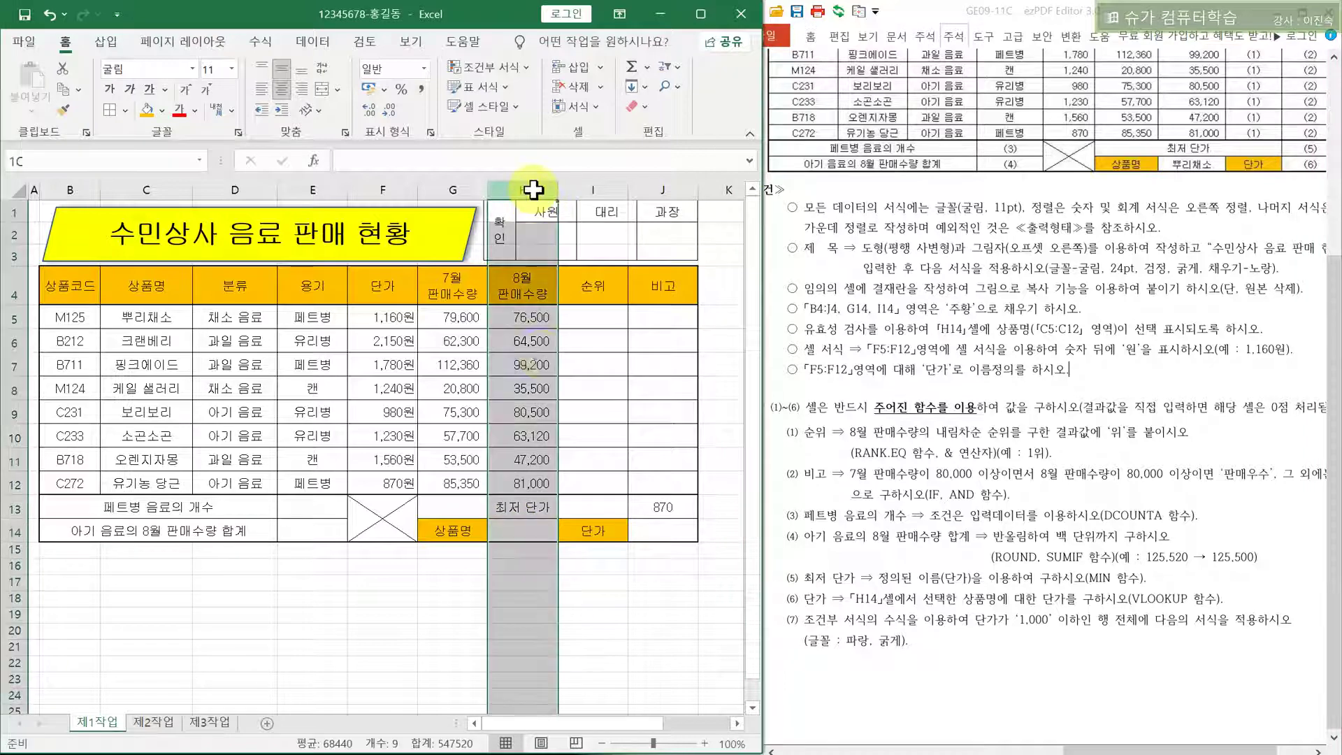
click(531, 530)
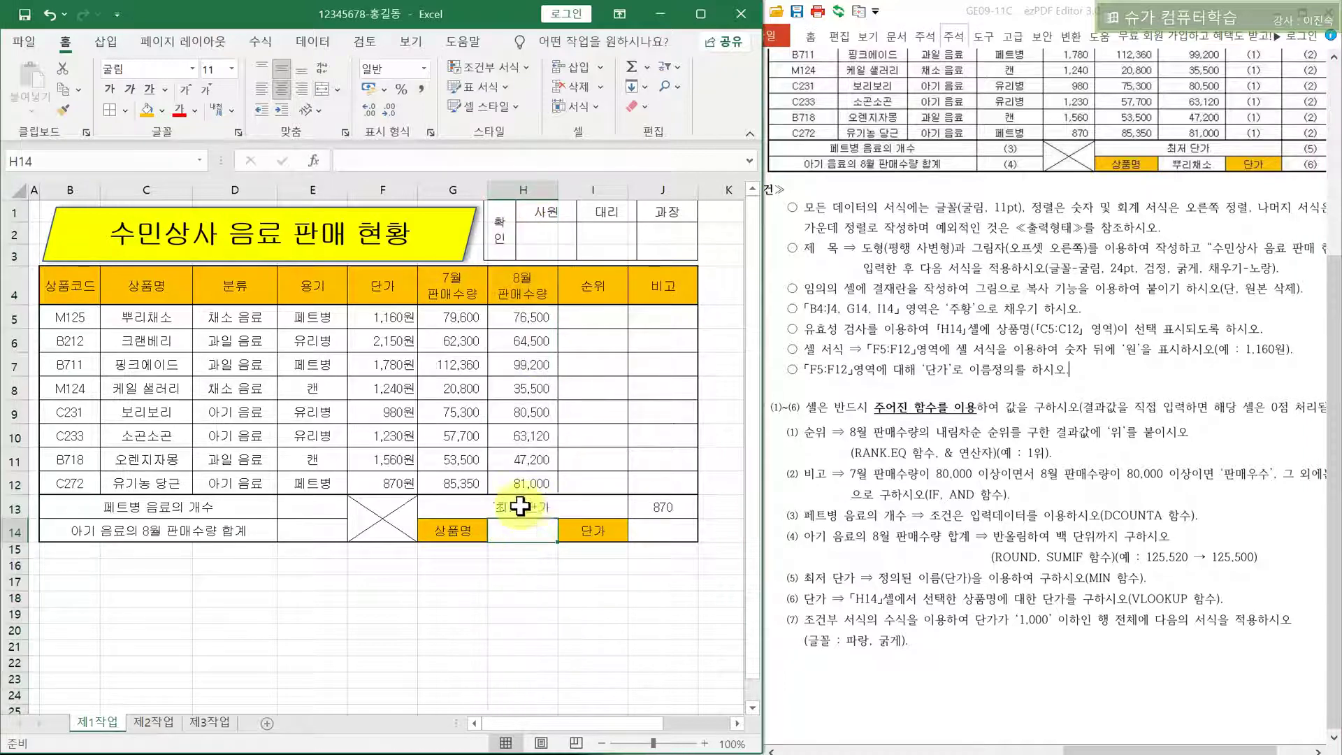
drag(762, 434, 1140, 444)
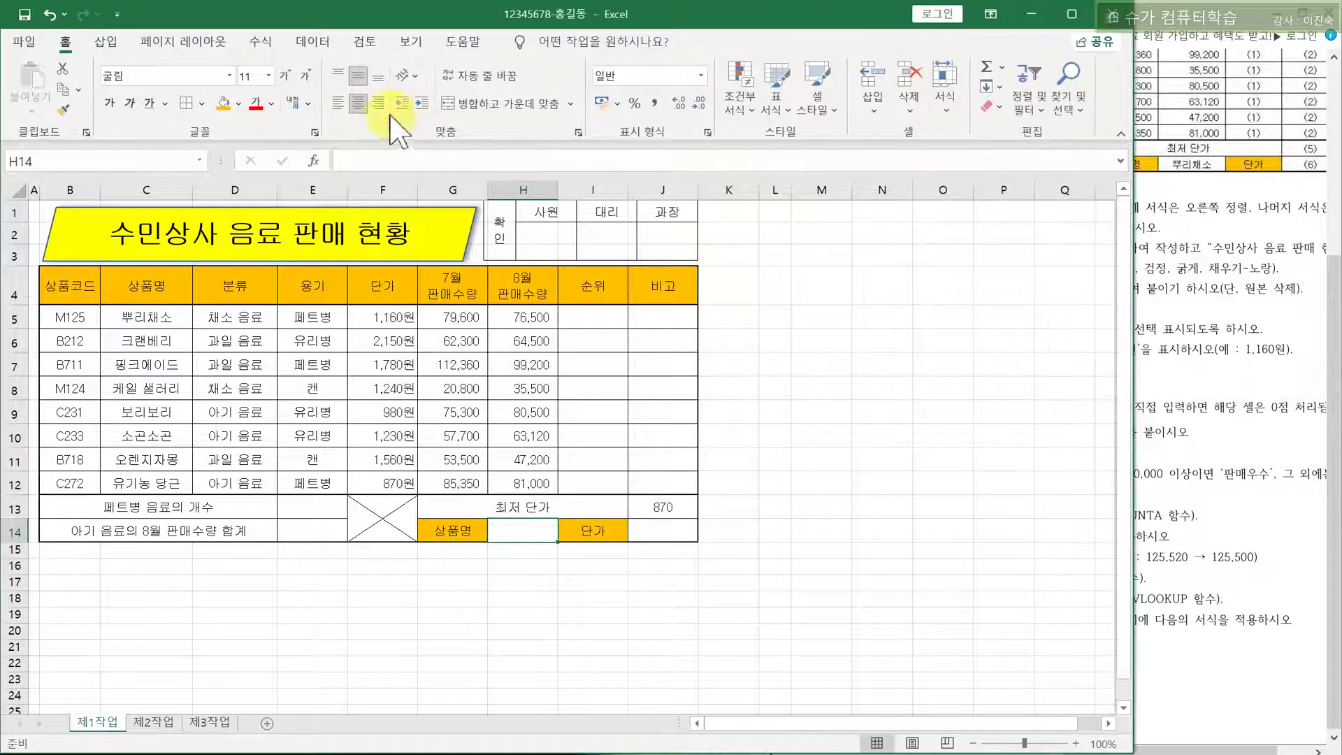
click(315, 42)
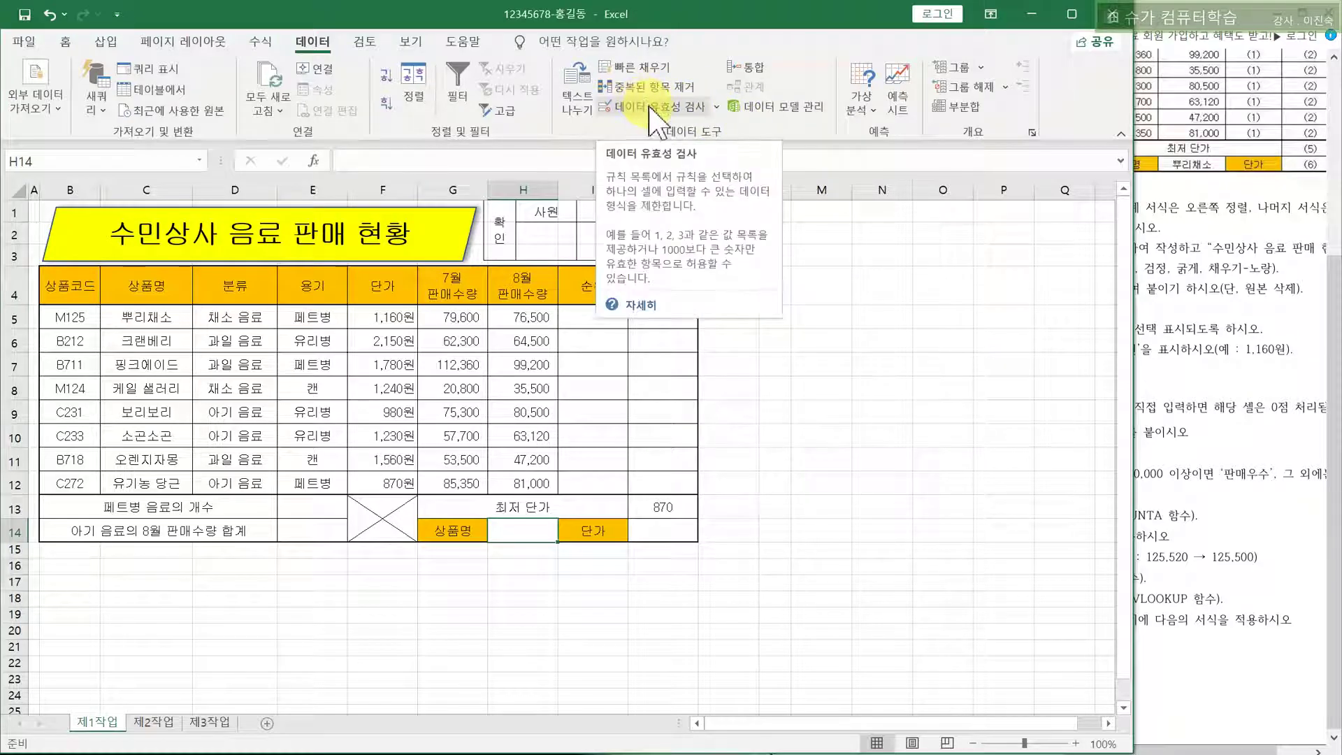
drag(1134, 233, 1306, 245)
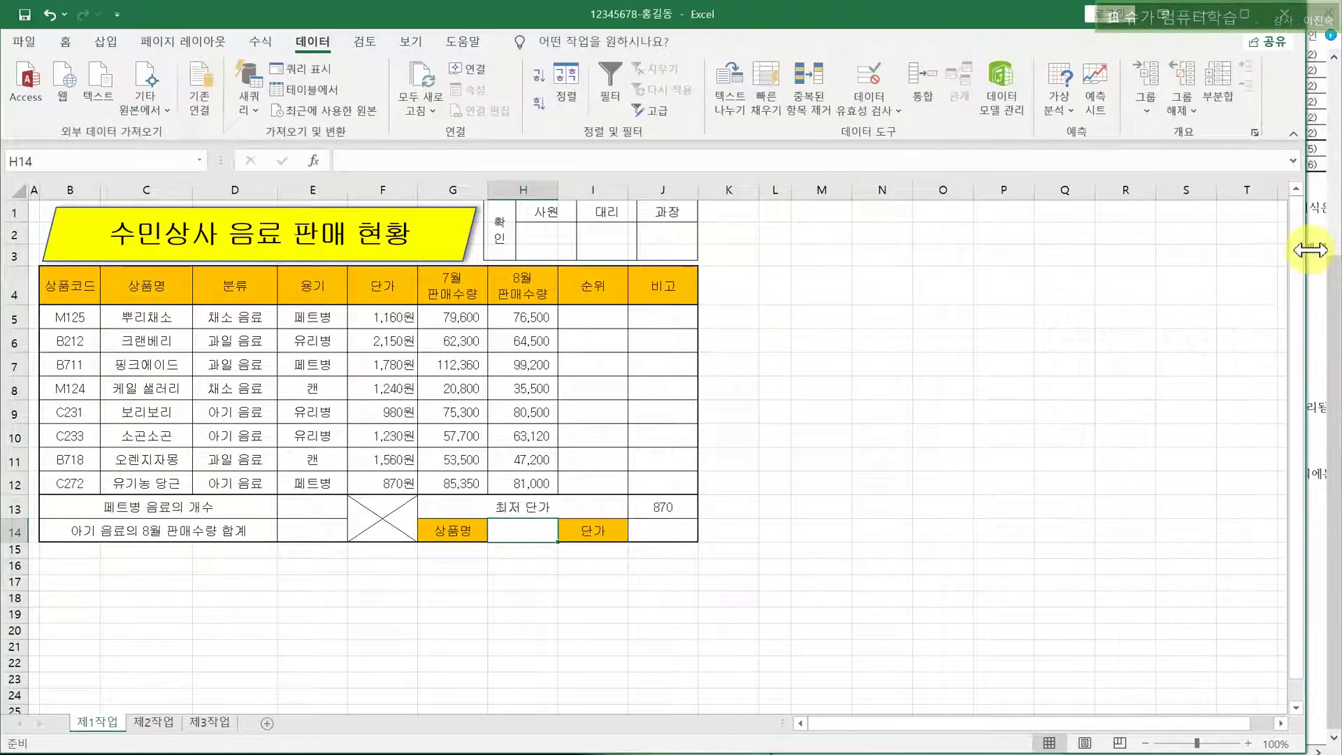
click(882, 77)
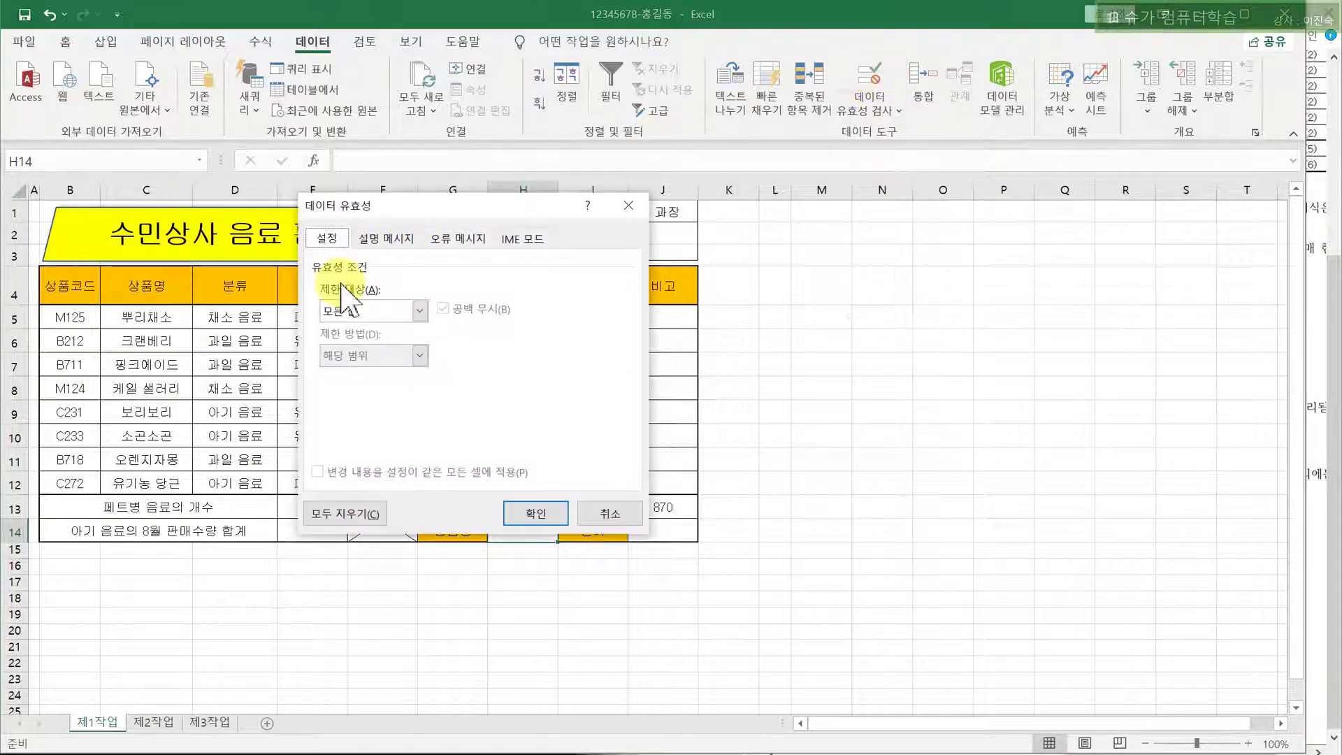
click(367, 310)
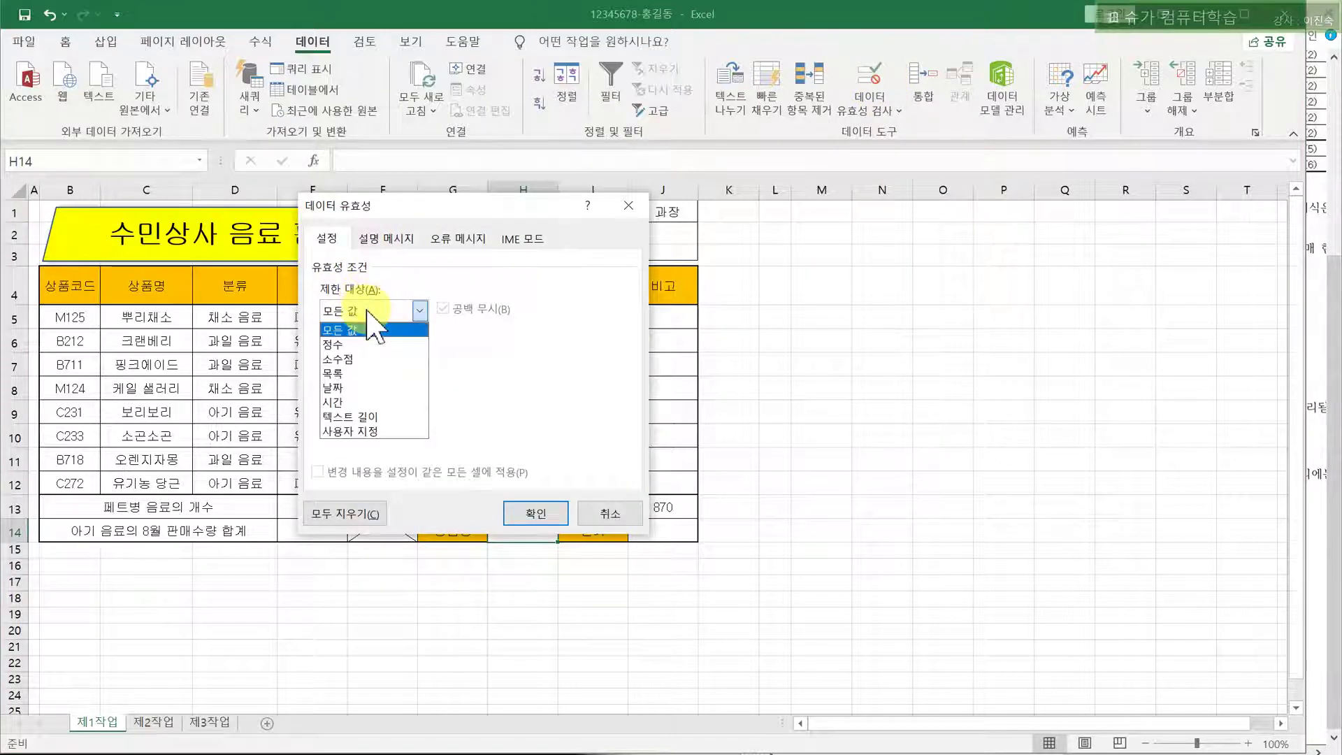
click(345, 376)
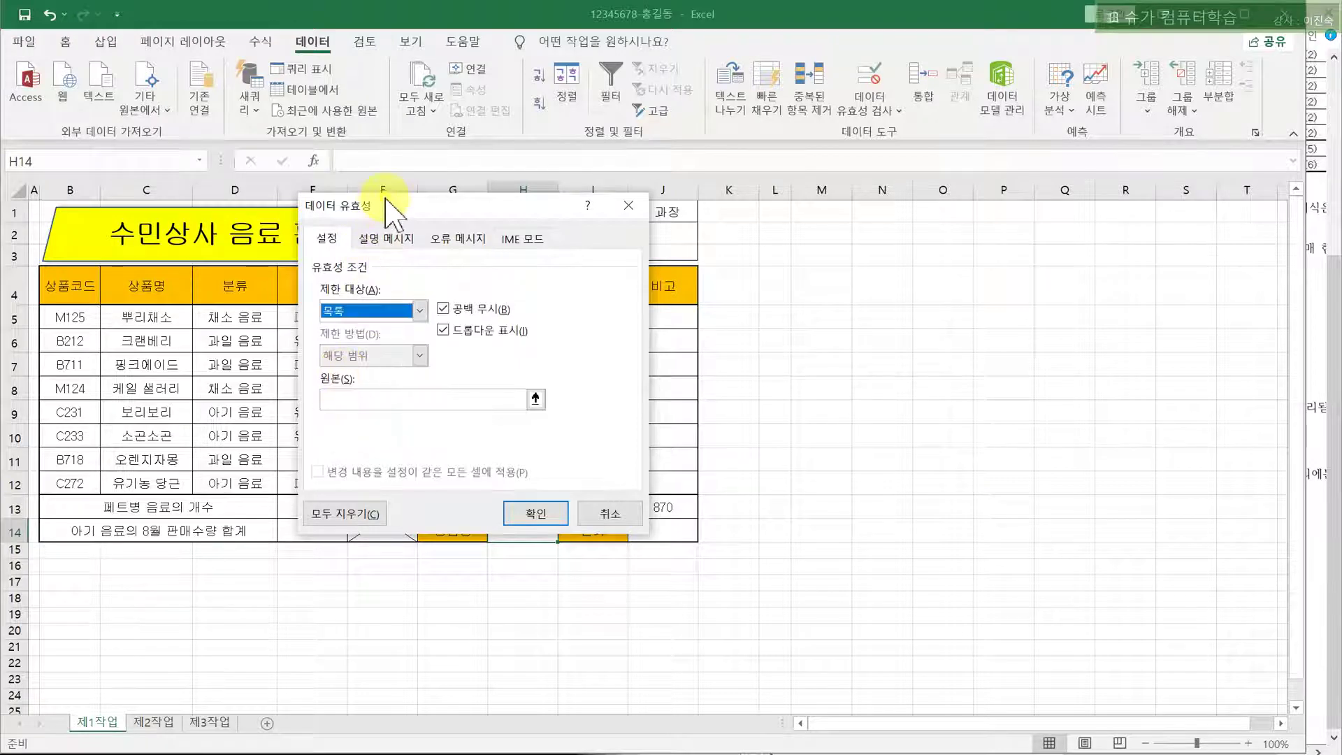
drag(389, 207, 400, 142)
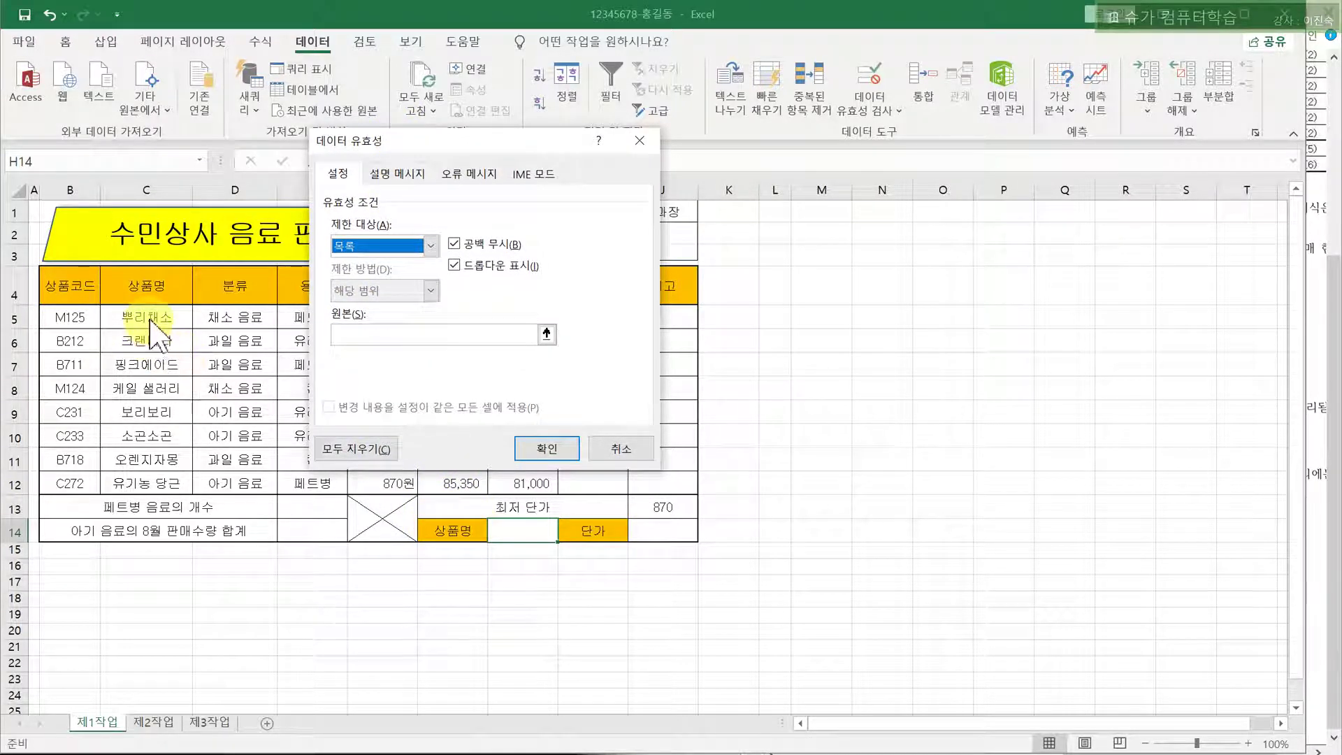
click(350, 334)
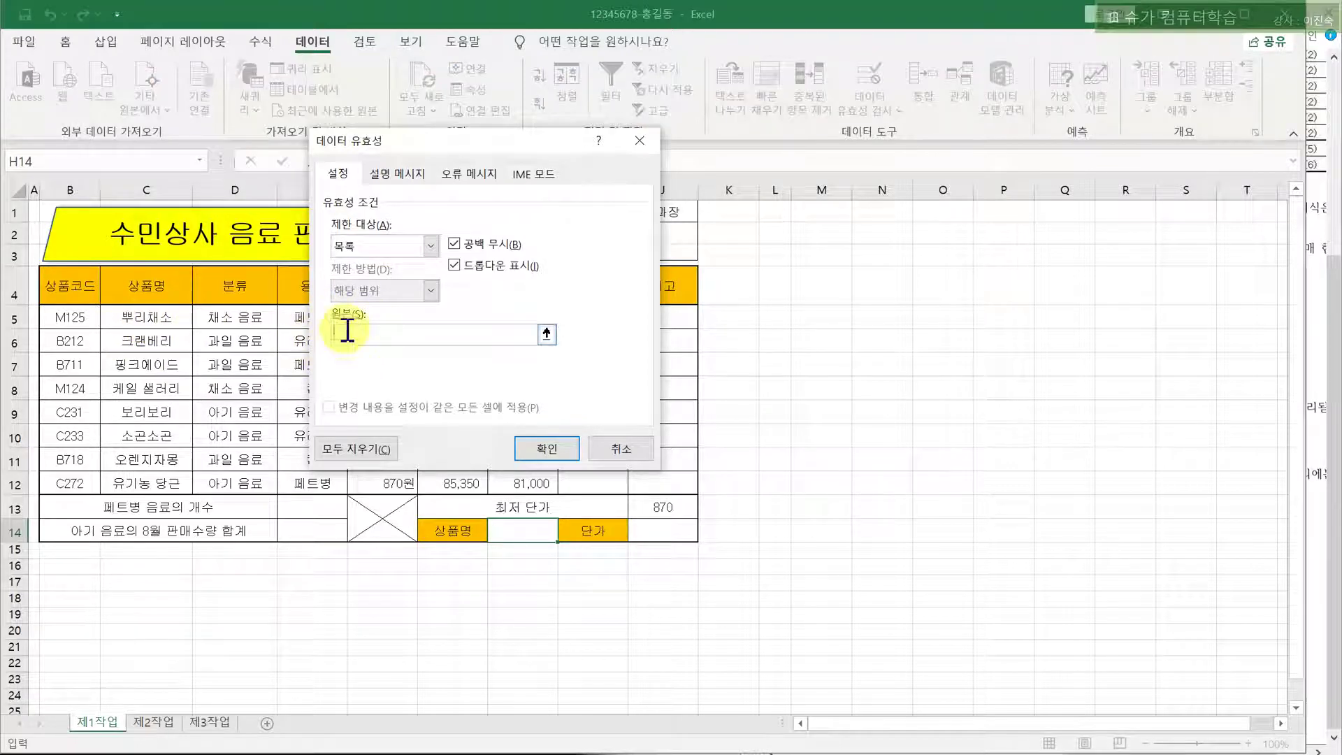
drag(159, 321, 147, 484)
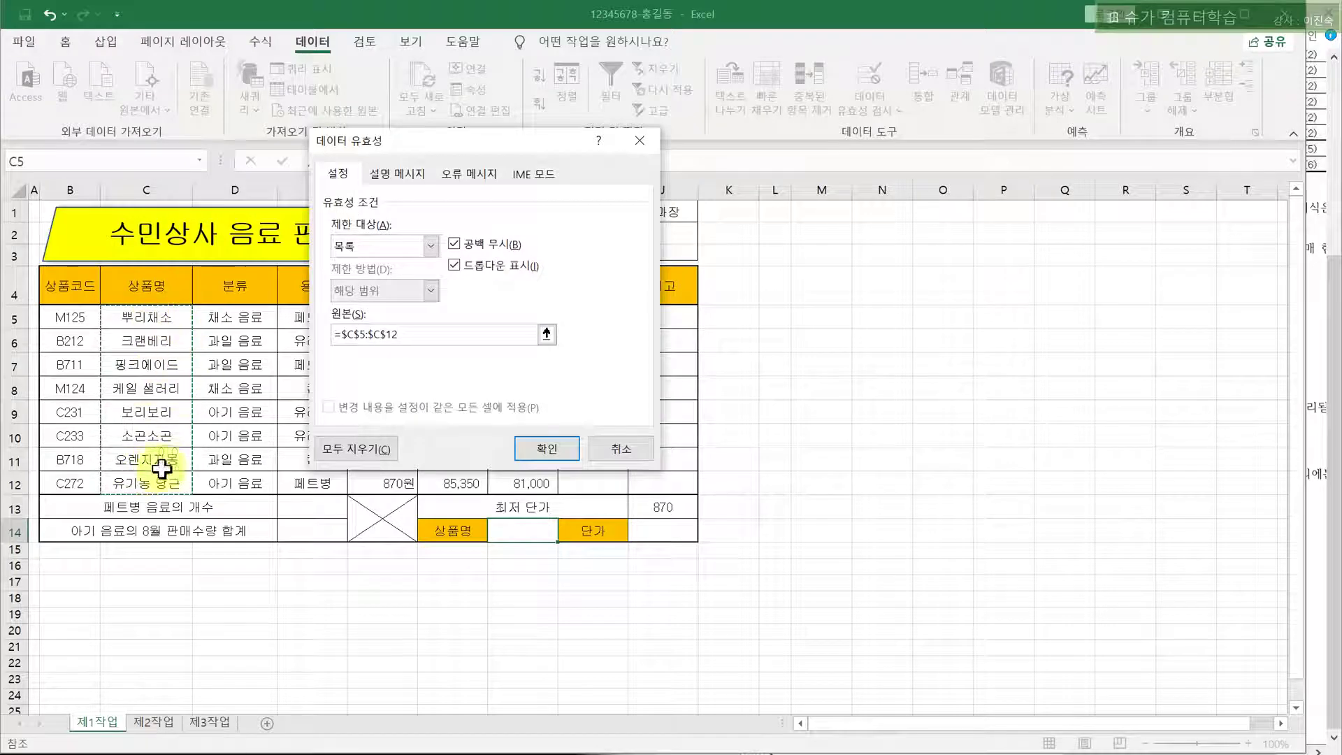
click(540, 449)
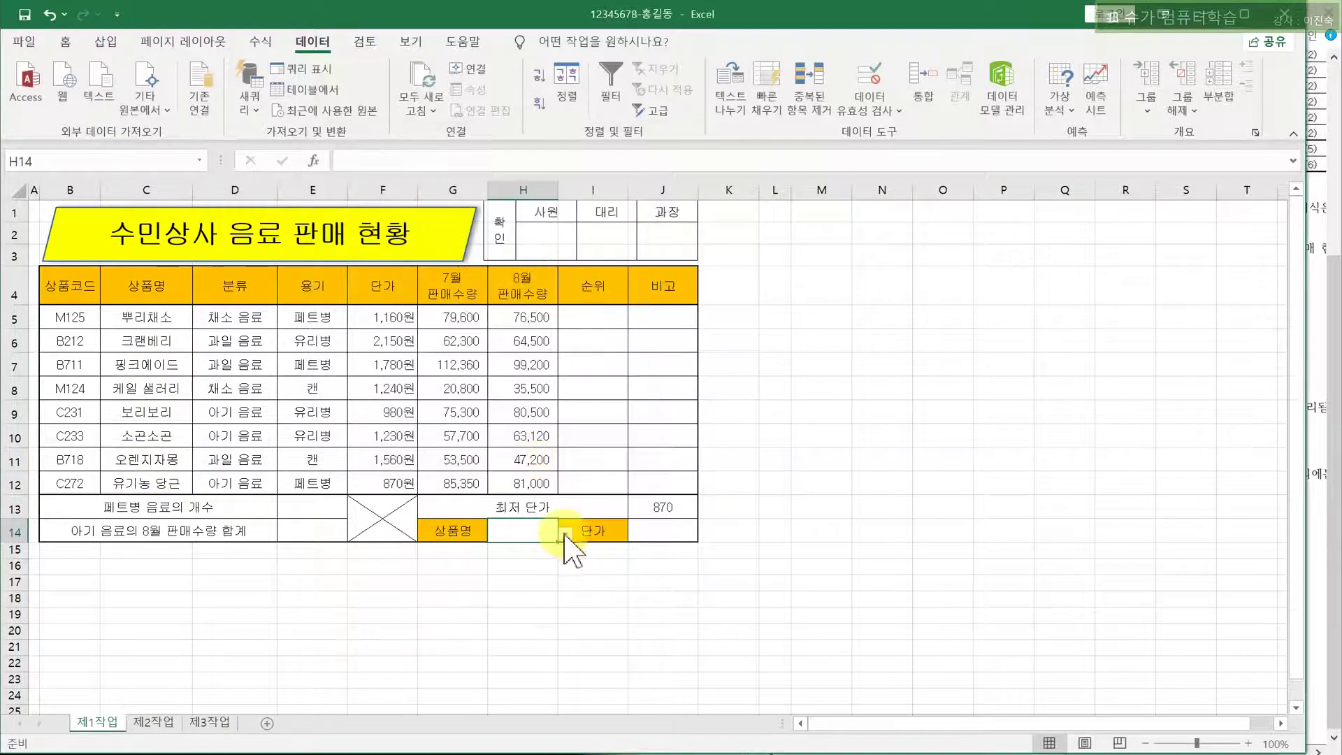
Choose 뿌리채소 from the validation list in H14 and narrow the workbook window to uncover the exam PDF
click(565, 535)
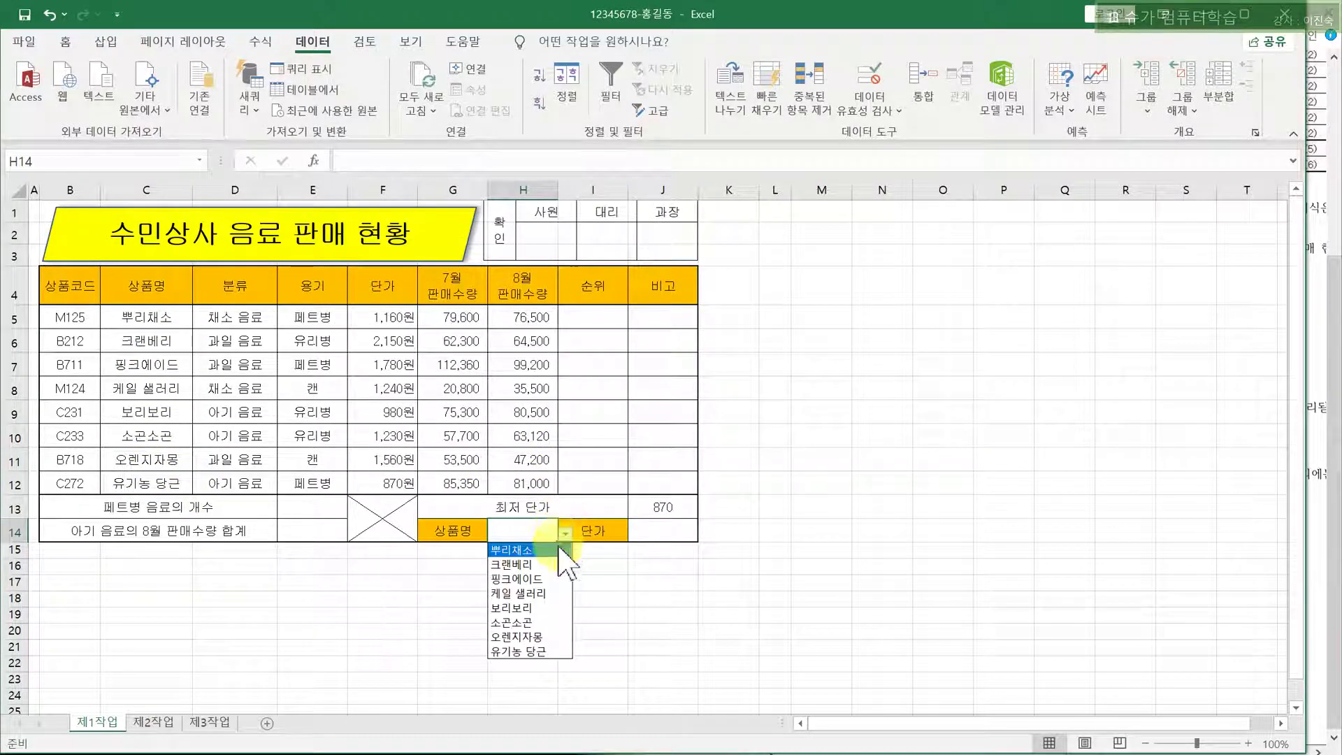
click(522, 550)
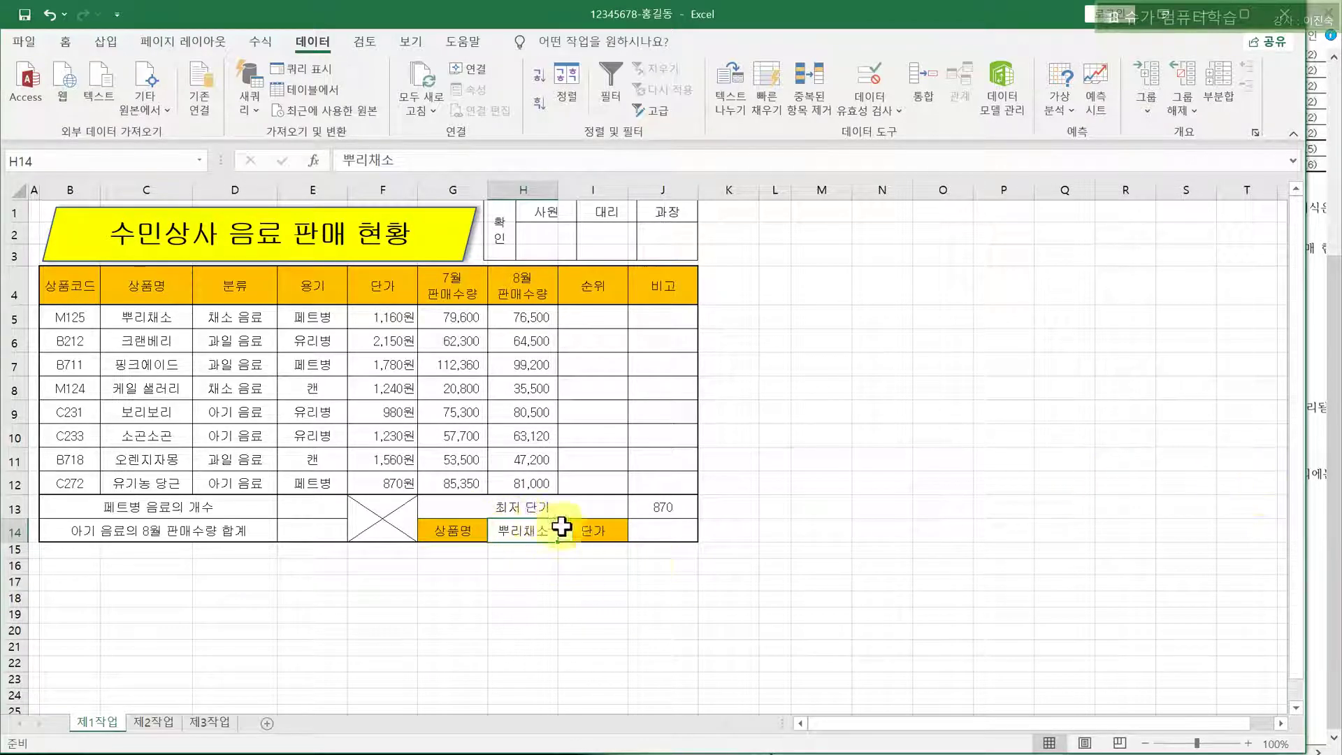
drag(1312, 590, 742, 646)
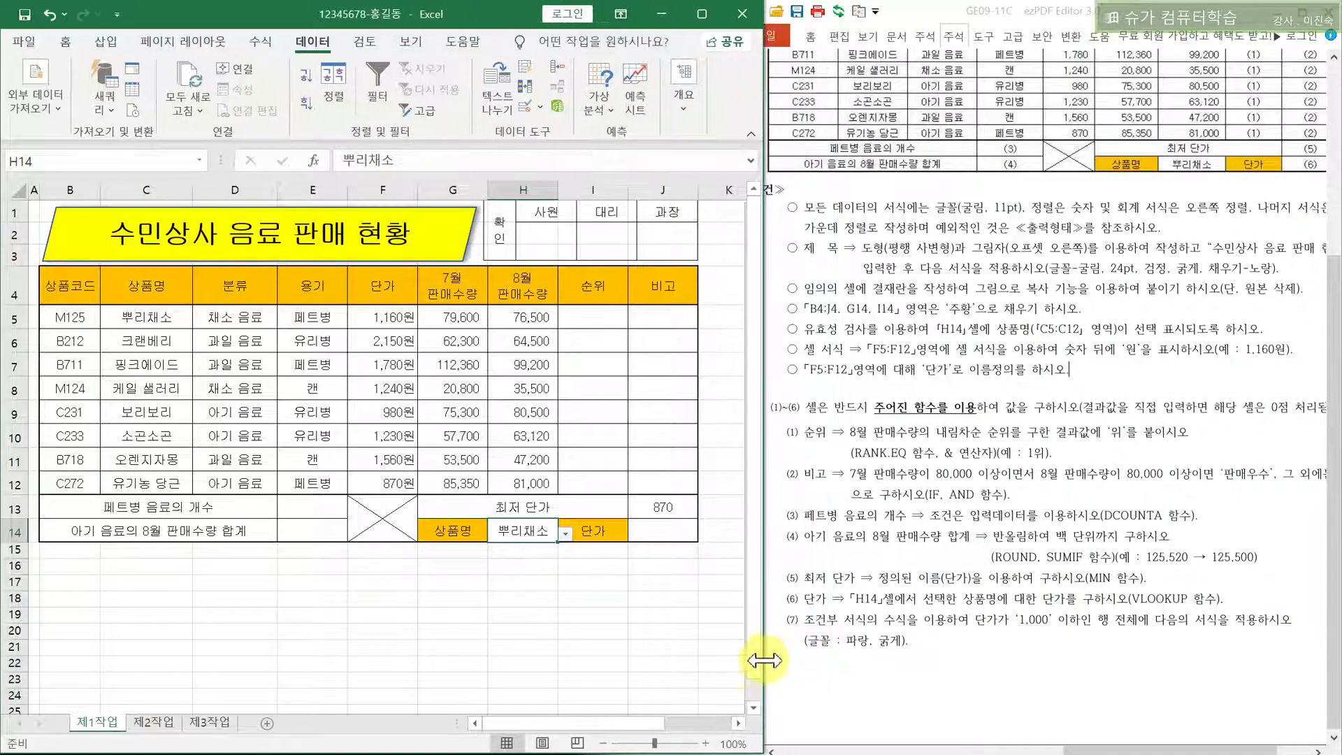
Examine requirement (6) for the VLOOKUP unit price and match it to lookup cell H14 and table range C5:F12
click(867, 599)
drag(867, 600, 1010, 600)
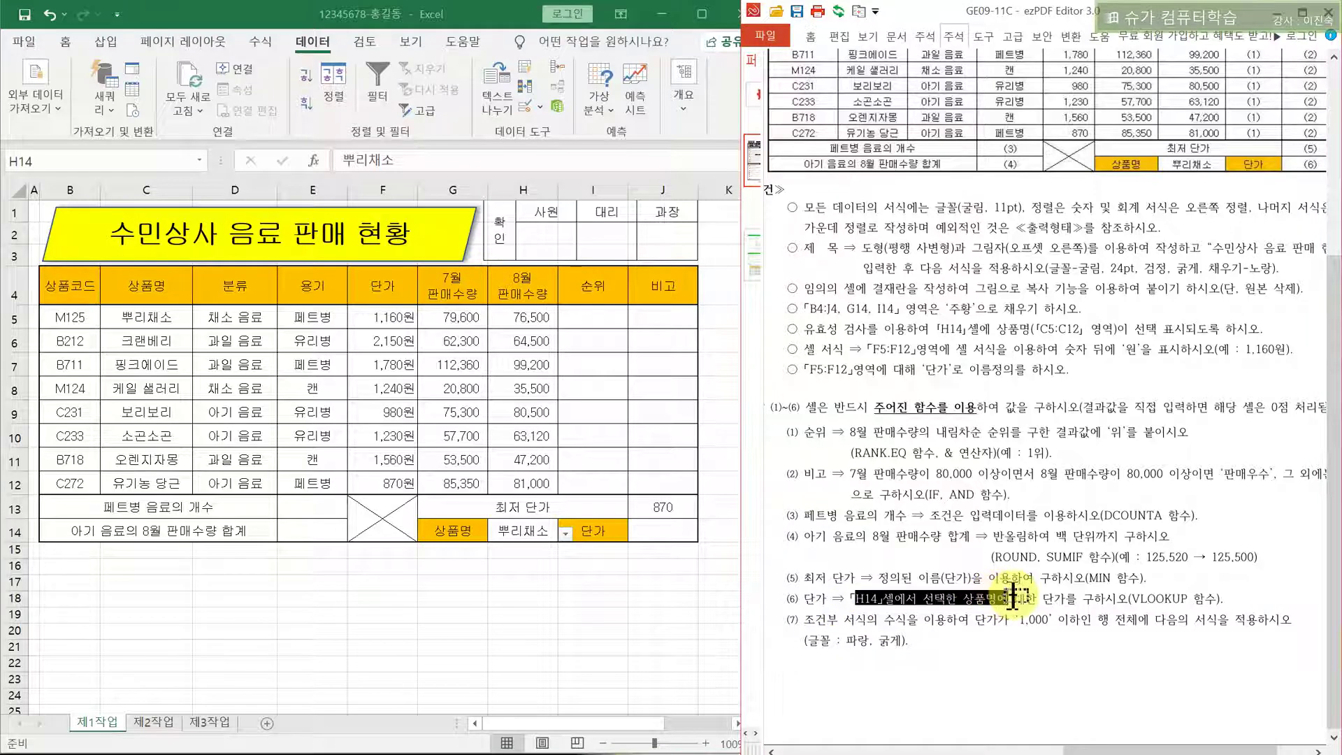
click(1010, 600)
drag(849, 599, 889, 598)
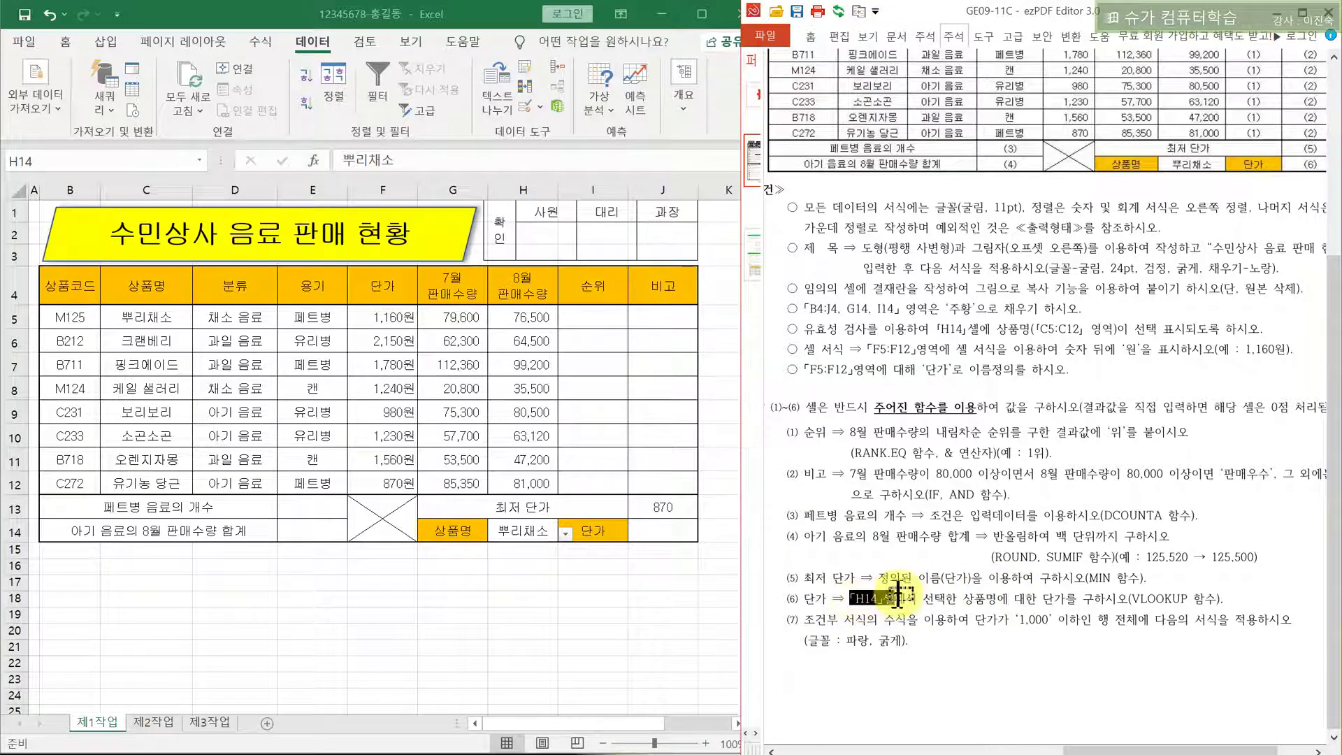
drag(1043, 599, 1216, 600)
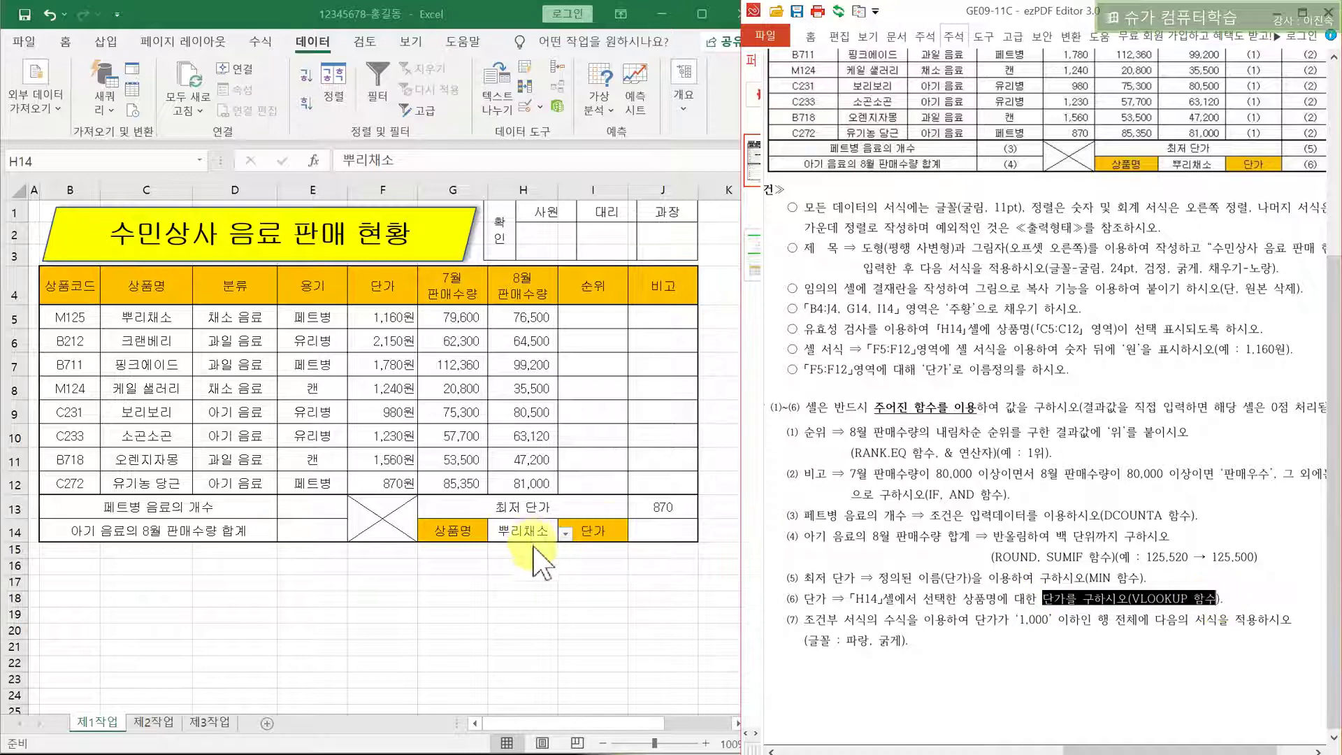
click(527, 530)
drag(143, 316, 384, 481)
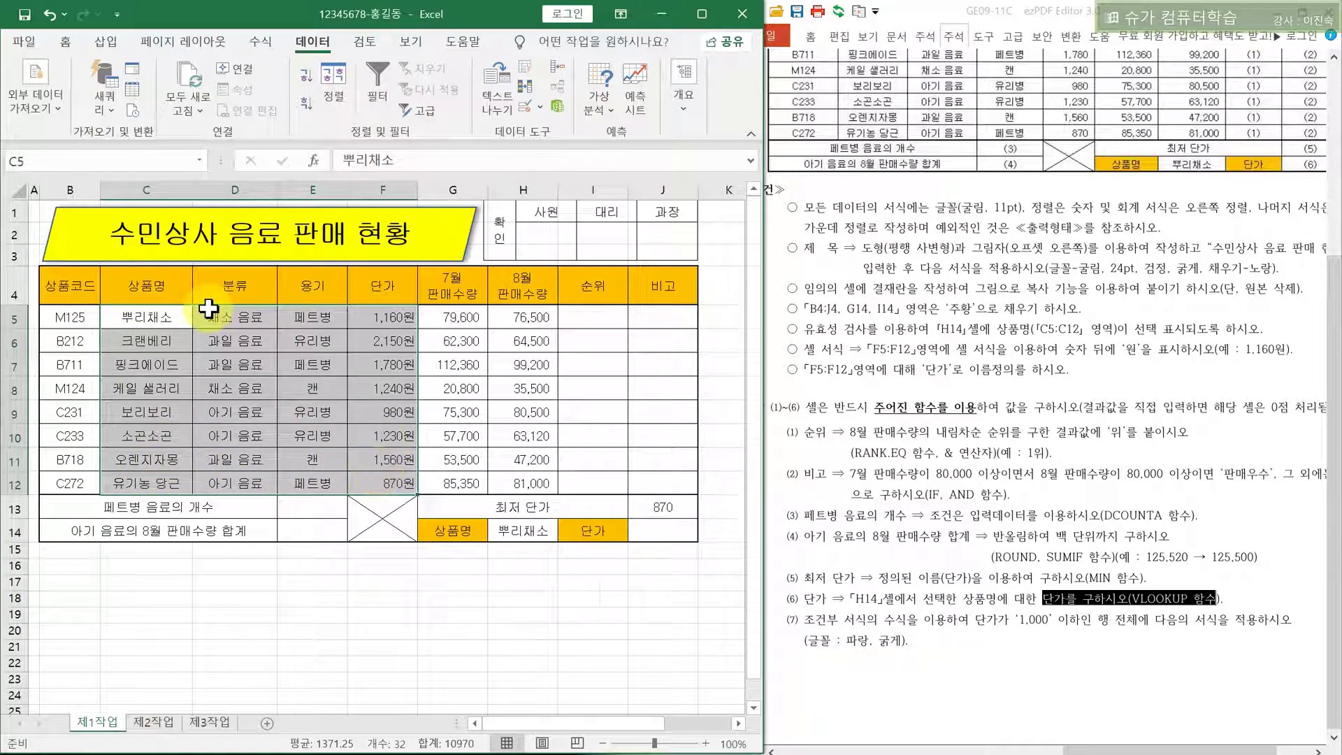
drag(144, 319, 370, 483)
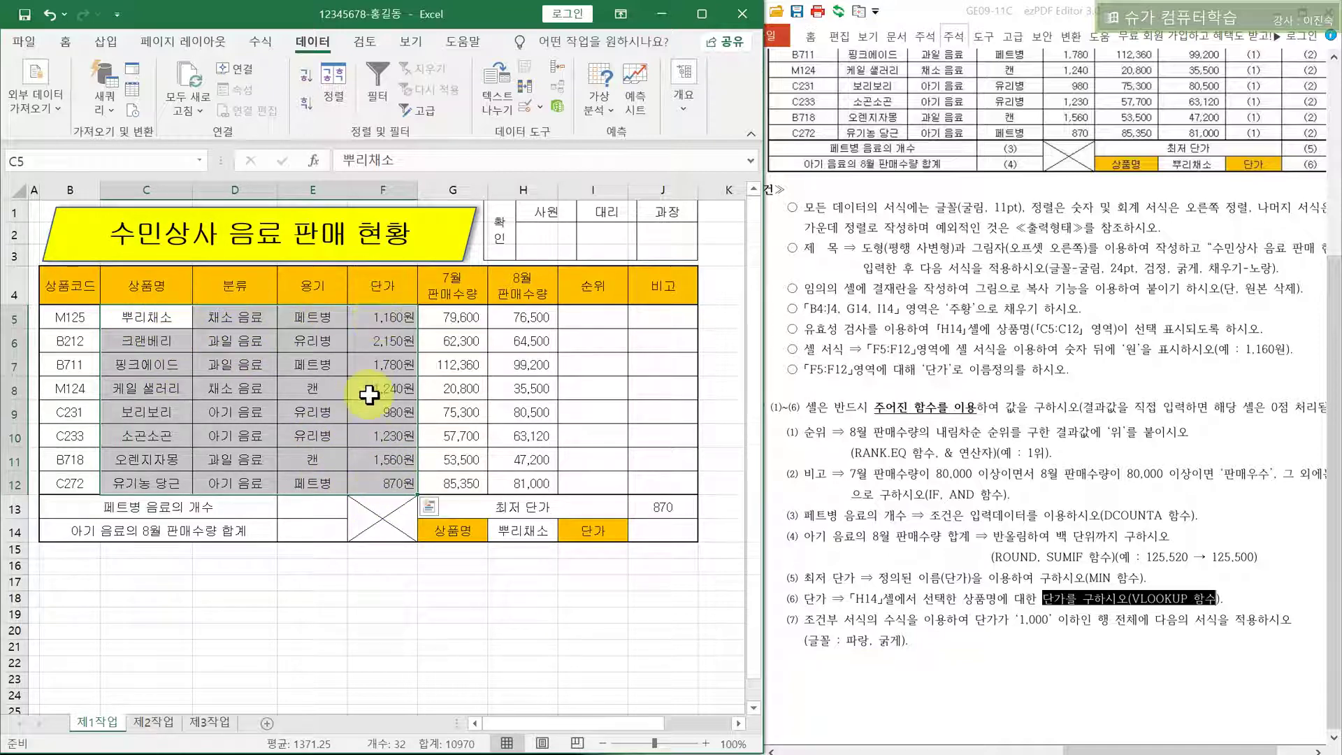
Start a VLOOKUP function in J14 with its function arguments dialog and set Lookup_value to H14
click(657, 533)
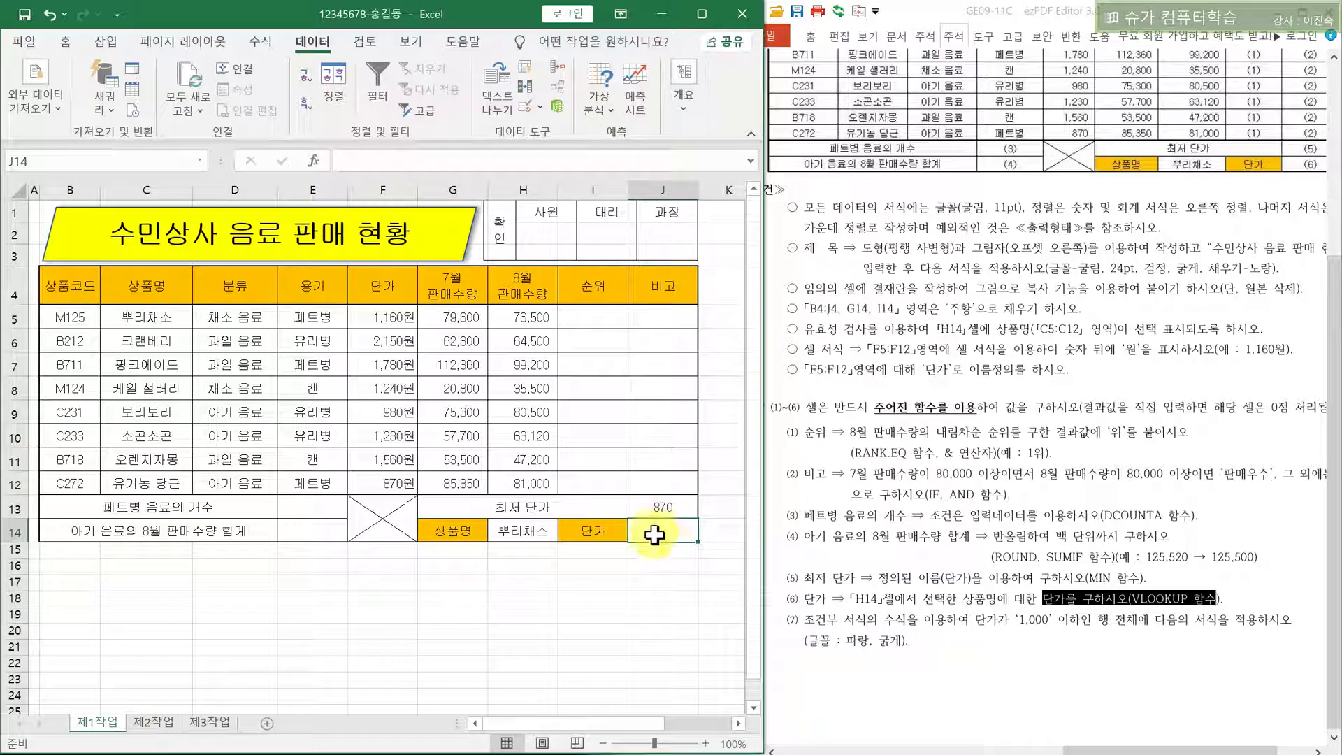
click(665, 191)
click(677, 532)
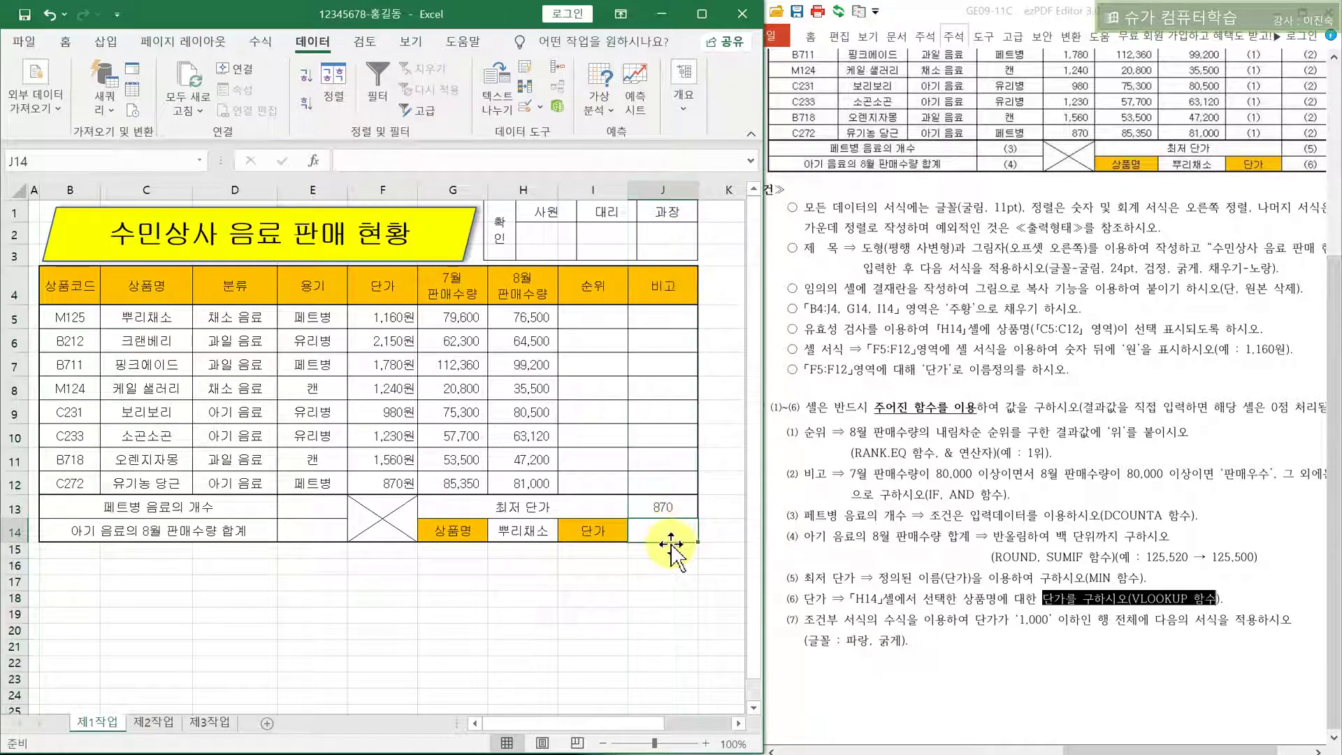
text(=V)
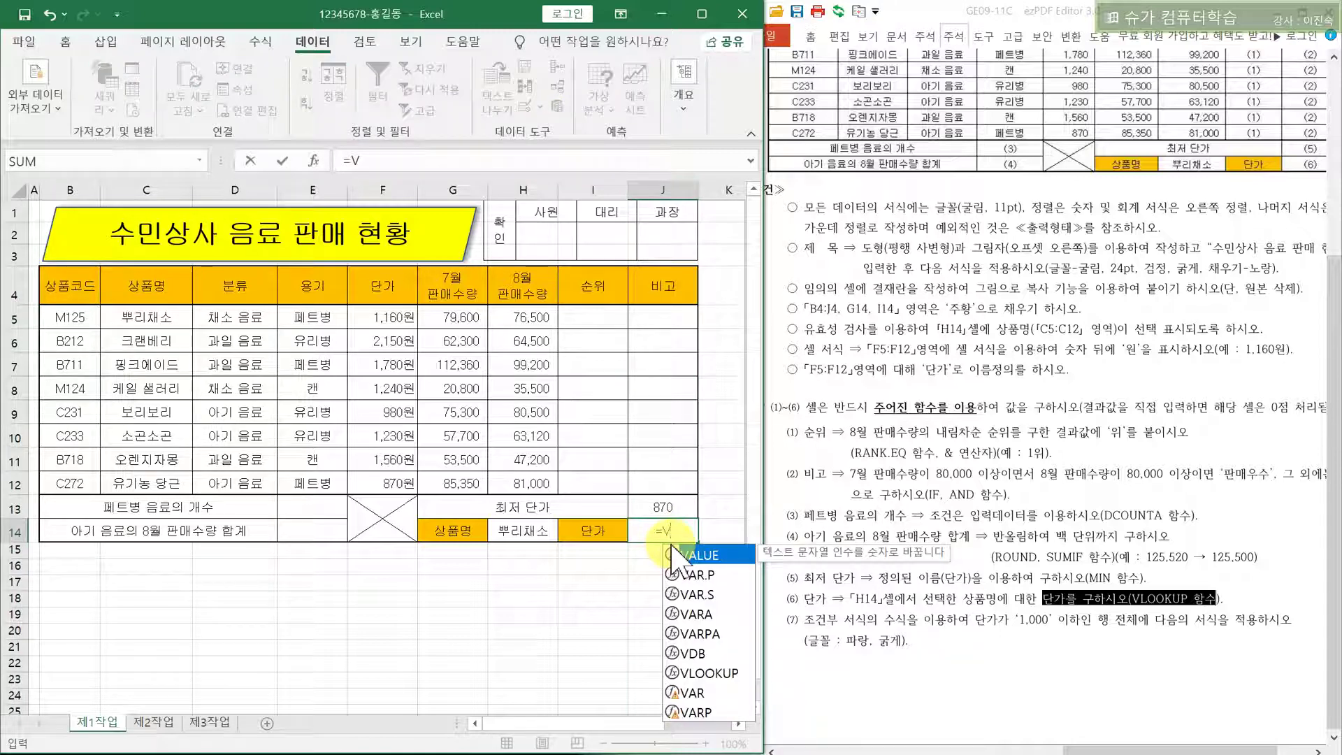
double_click(710, 673)
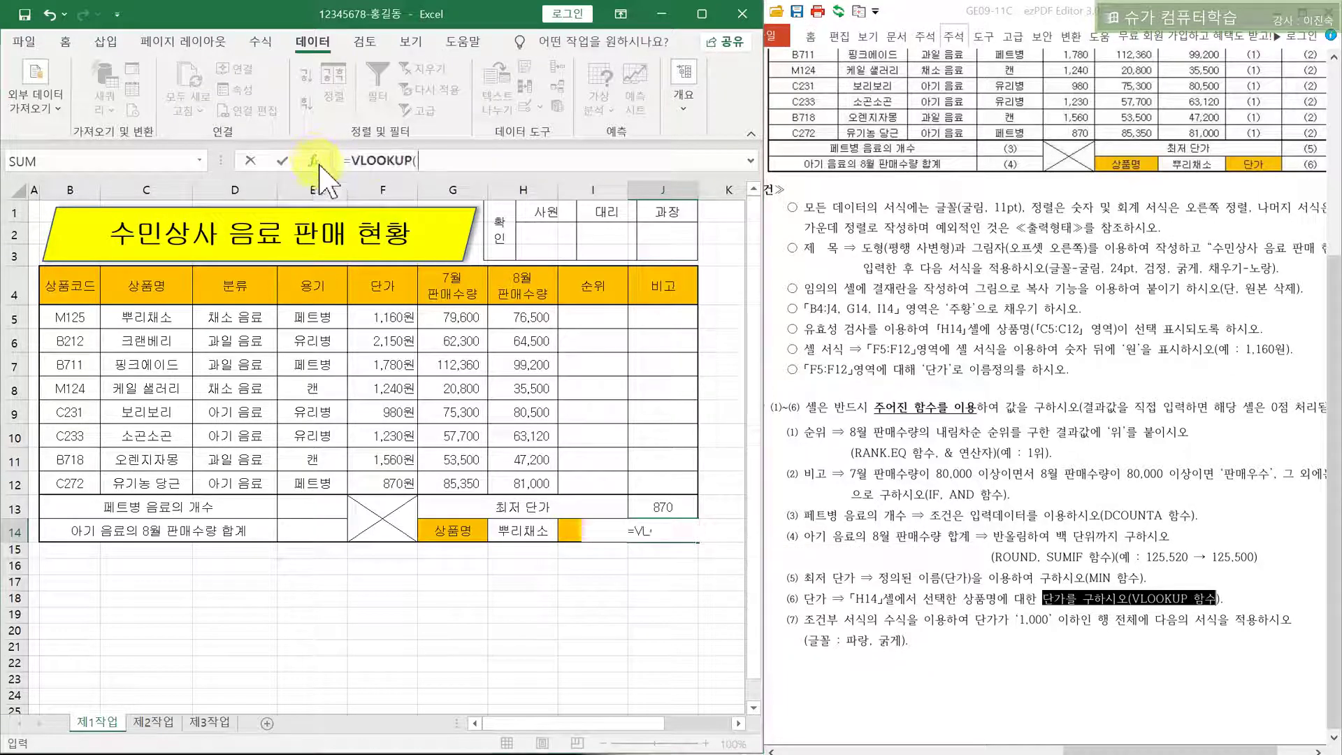
click(315, 162)
drag(300, 127, 244, 164)
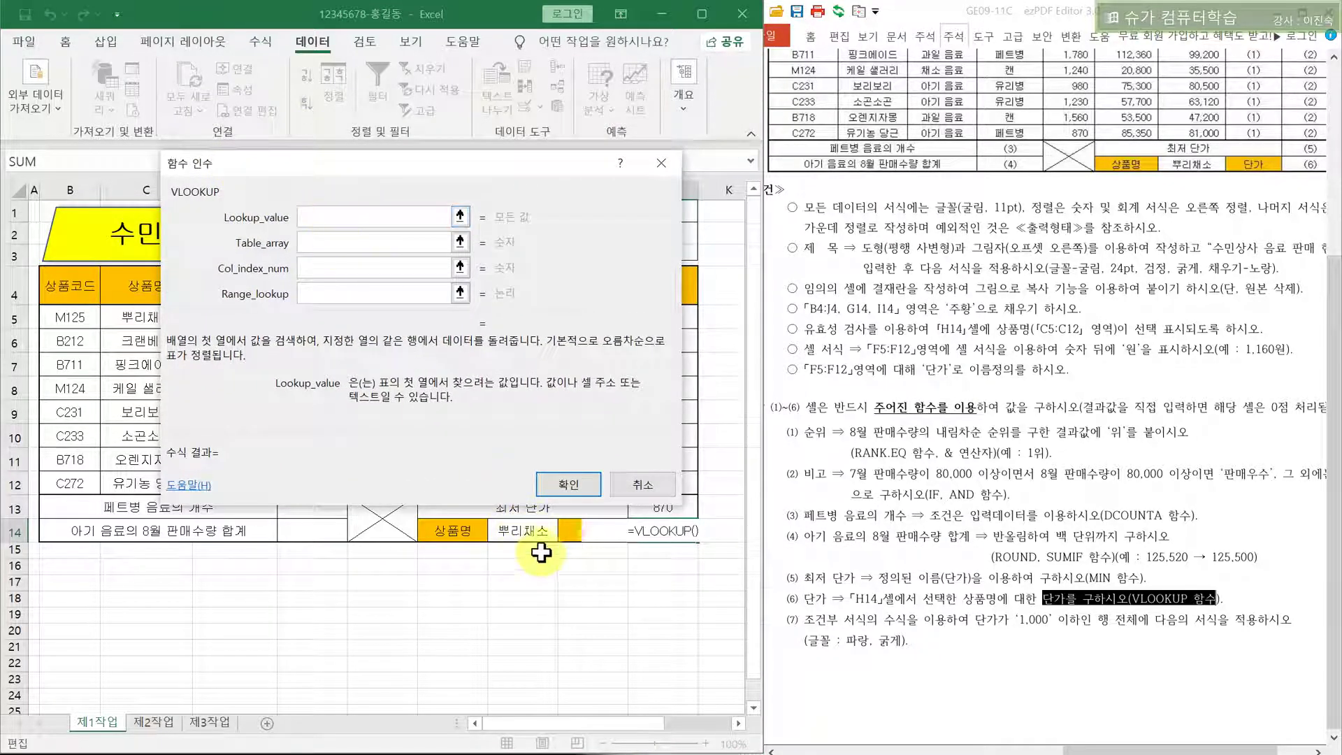
click(514, 529)
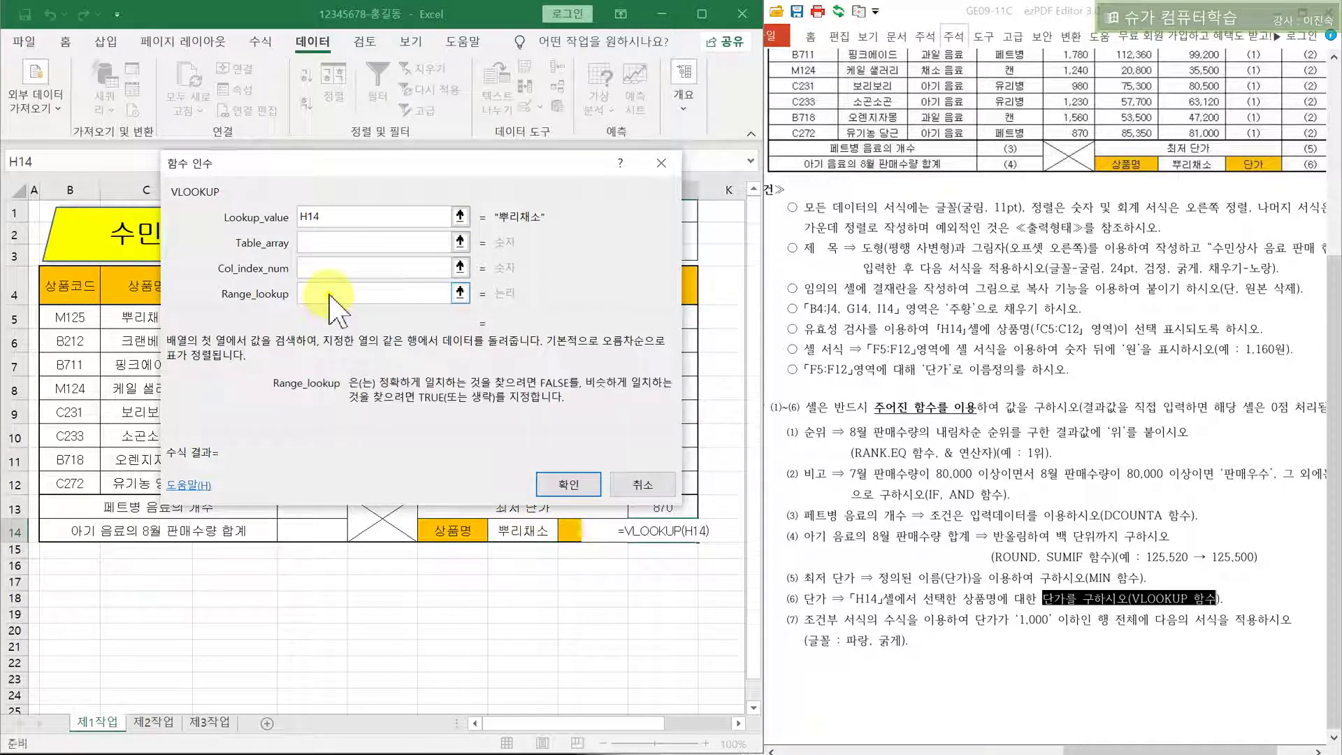
Set the VLOOKUP's Range_lookup argument to 0 for an exact match
drag(331, 163, 402, 188)
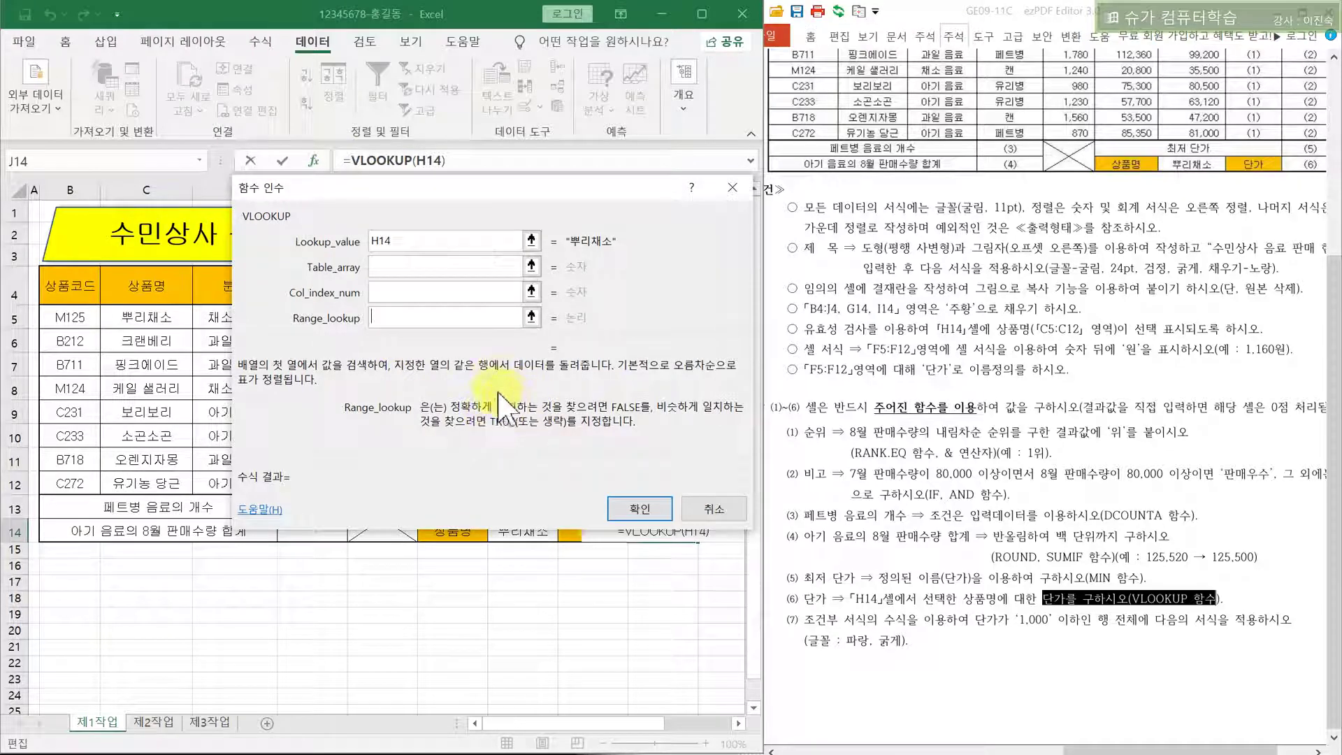
drag(539, 188, 524, 187)
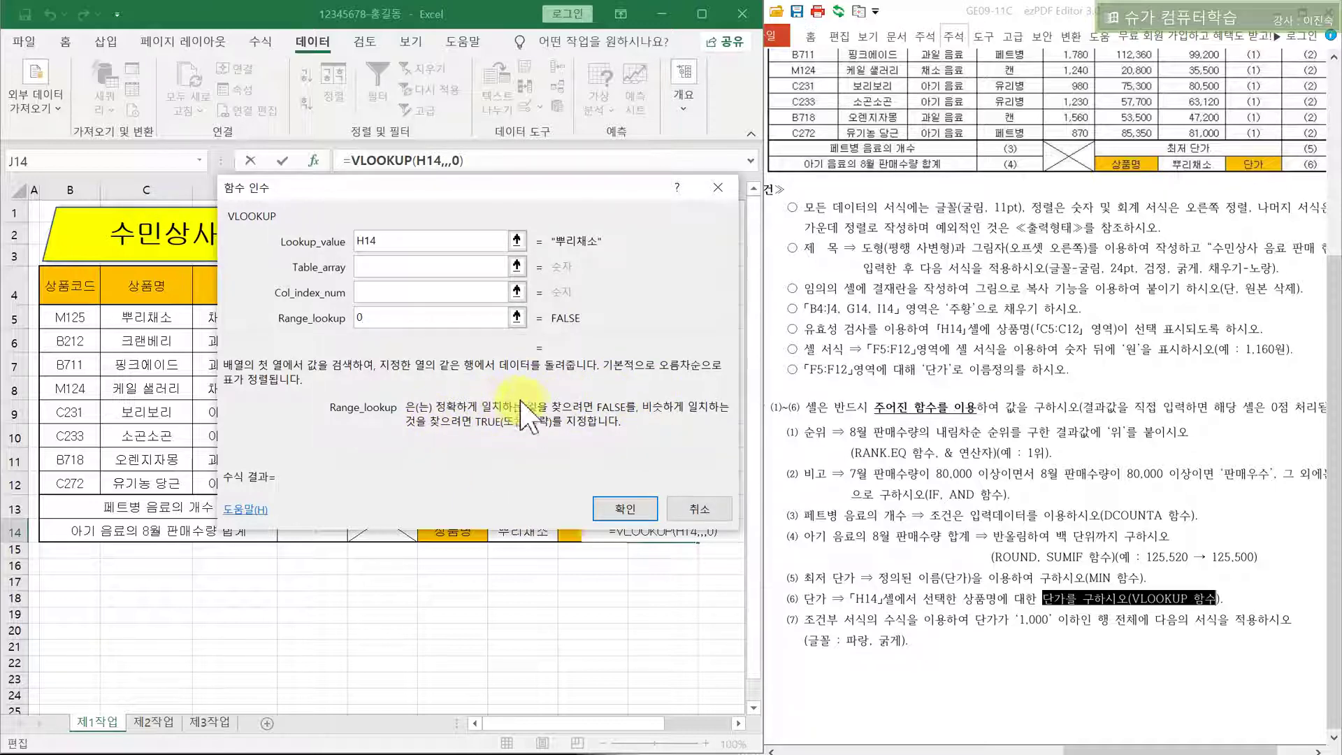
drag(475, 188, 457, 109)
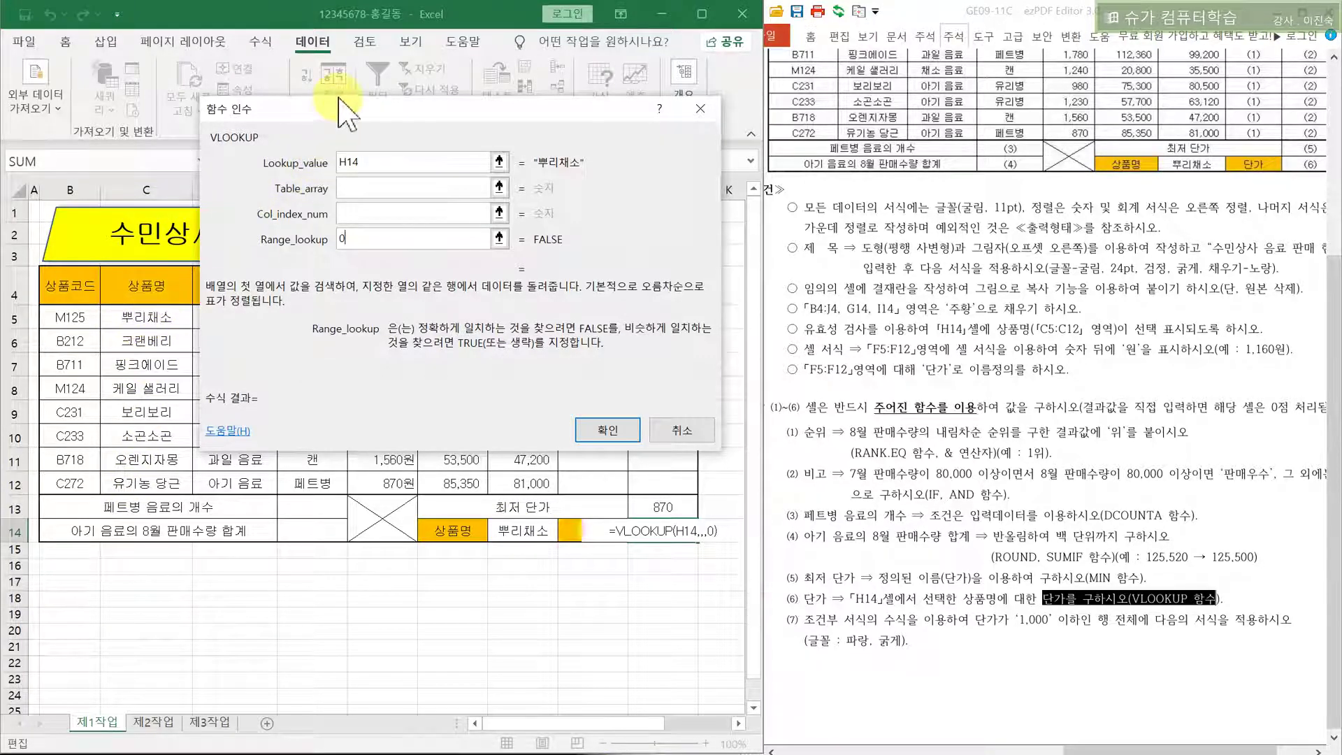
drag(342, 111, 344, 230)
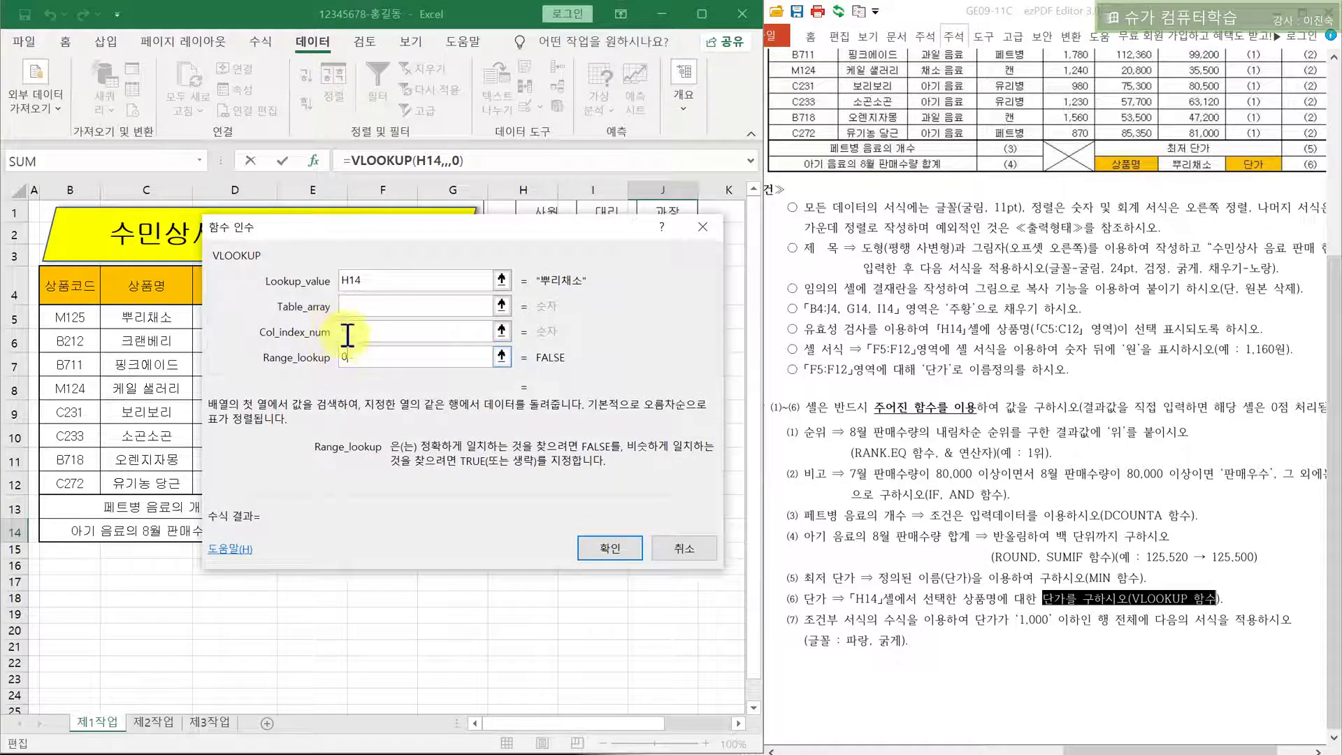
Complete the VLOOKUP in J14 with Table_array C5:F12 and Col_index_num 4
click(363, 308)
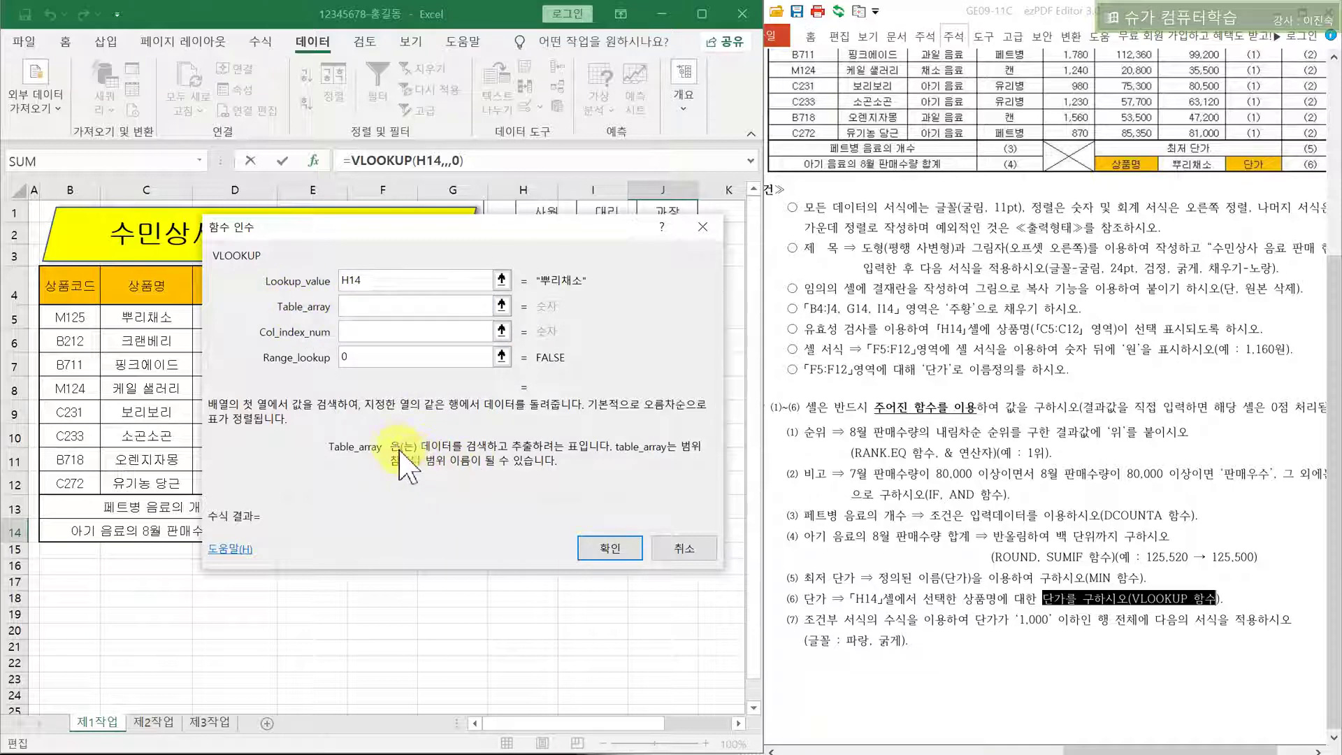
drag(154, 326, 400, 483)
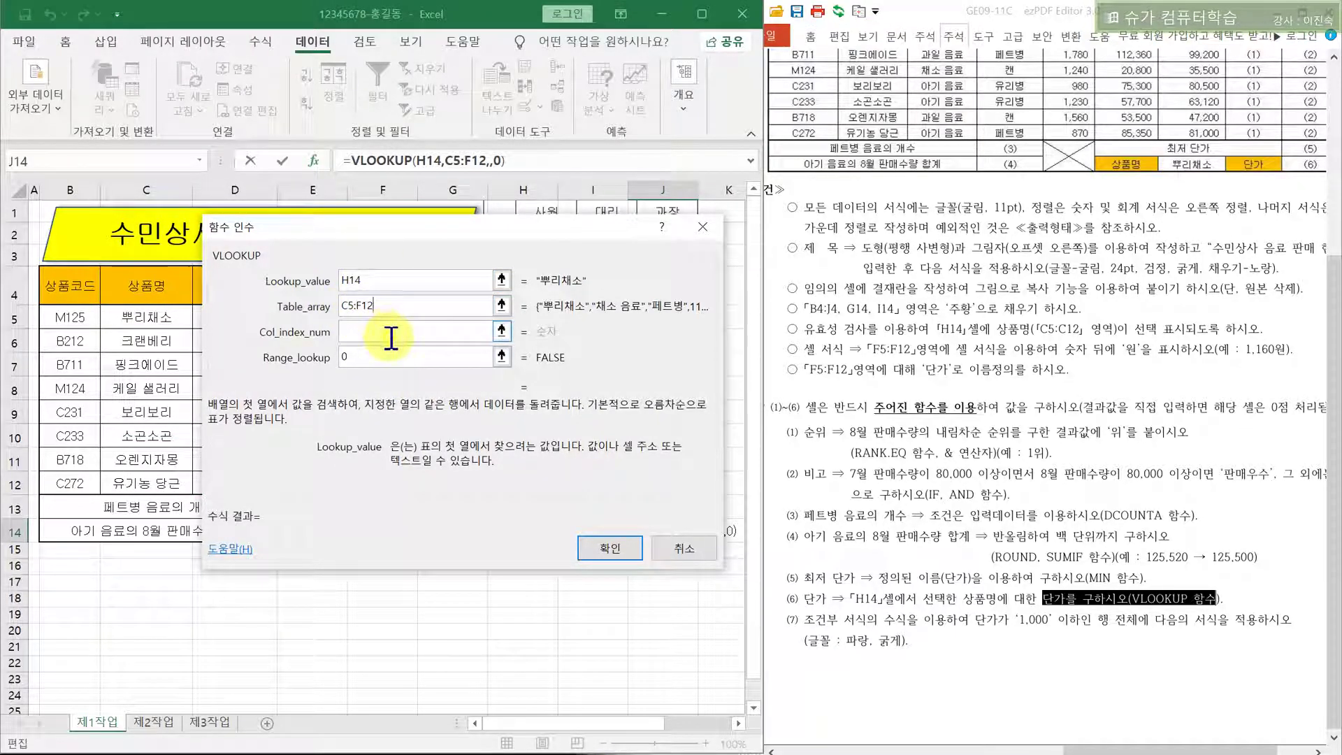
click(391, 339)
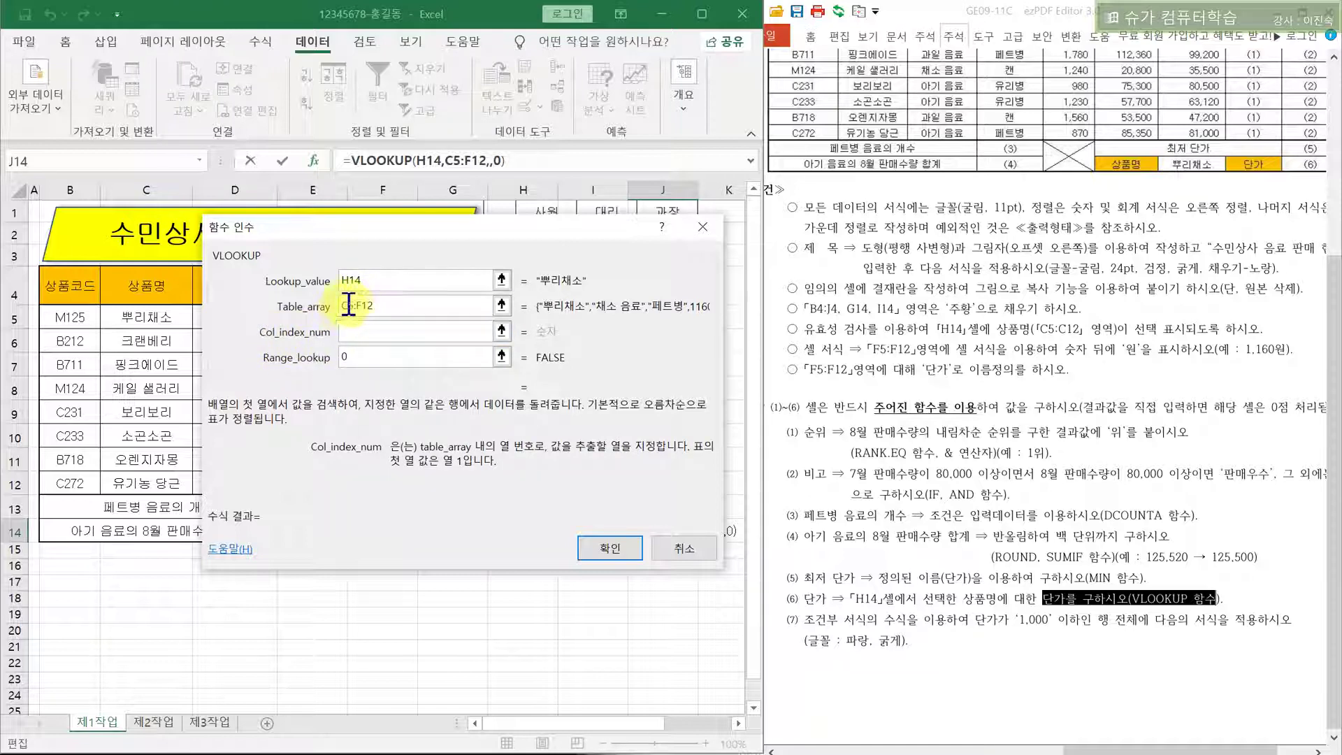
drag(364, 233, 323, 349)
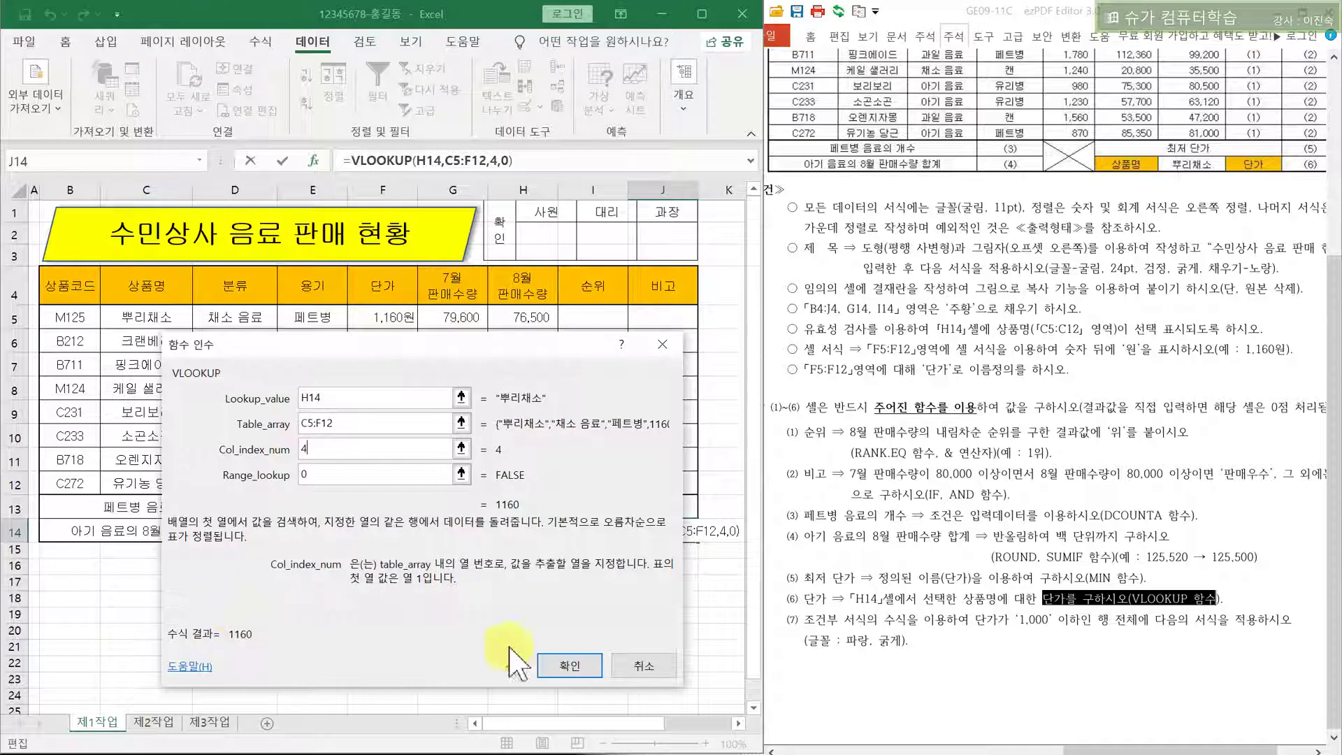
click(570, 666)
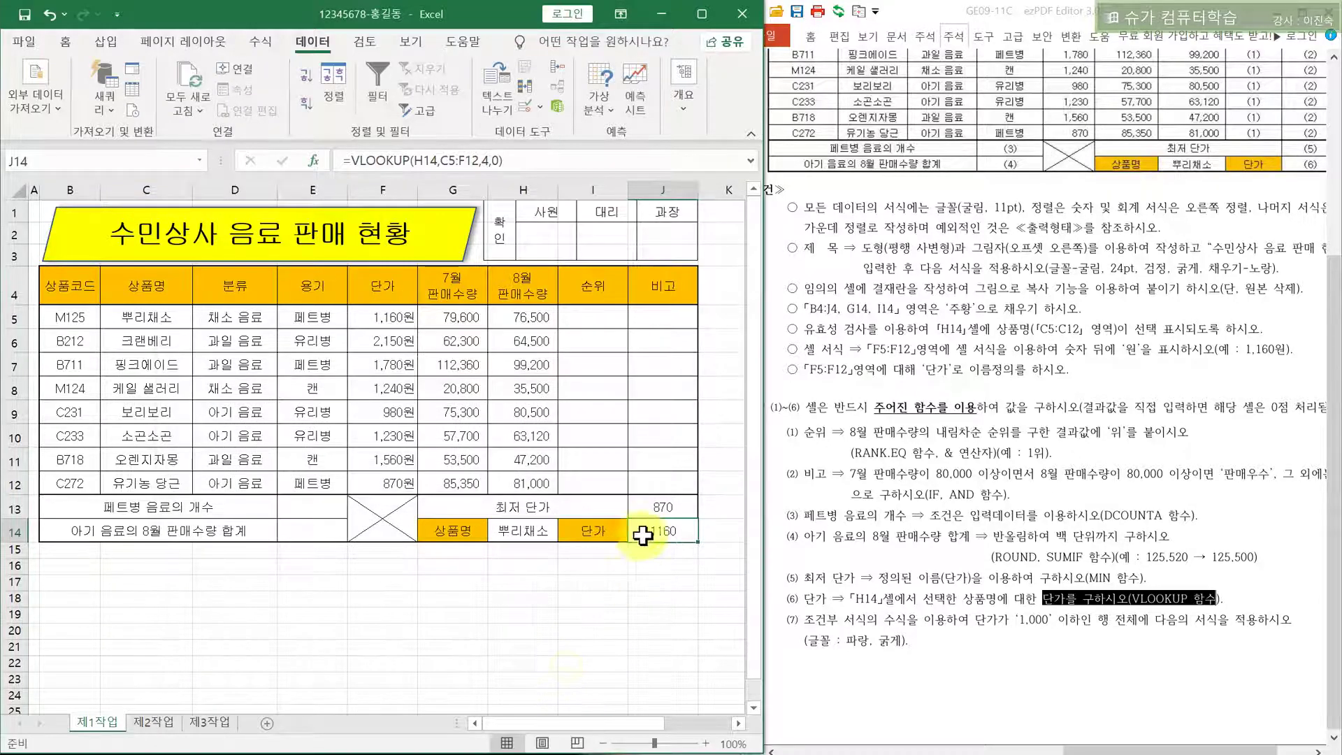
Apply the comma number style to the result cells J13:J14
mouse_move(665, 510)
mouse_down()
mouse_move(667, 531)
mouse_move(674, 500)
mouse_move(663, 530)
mouse_up()
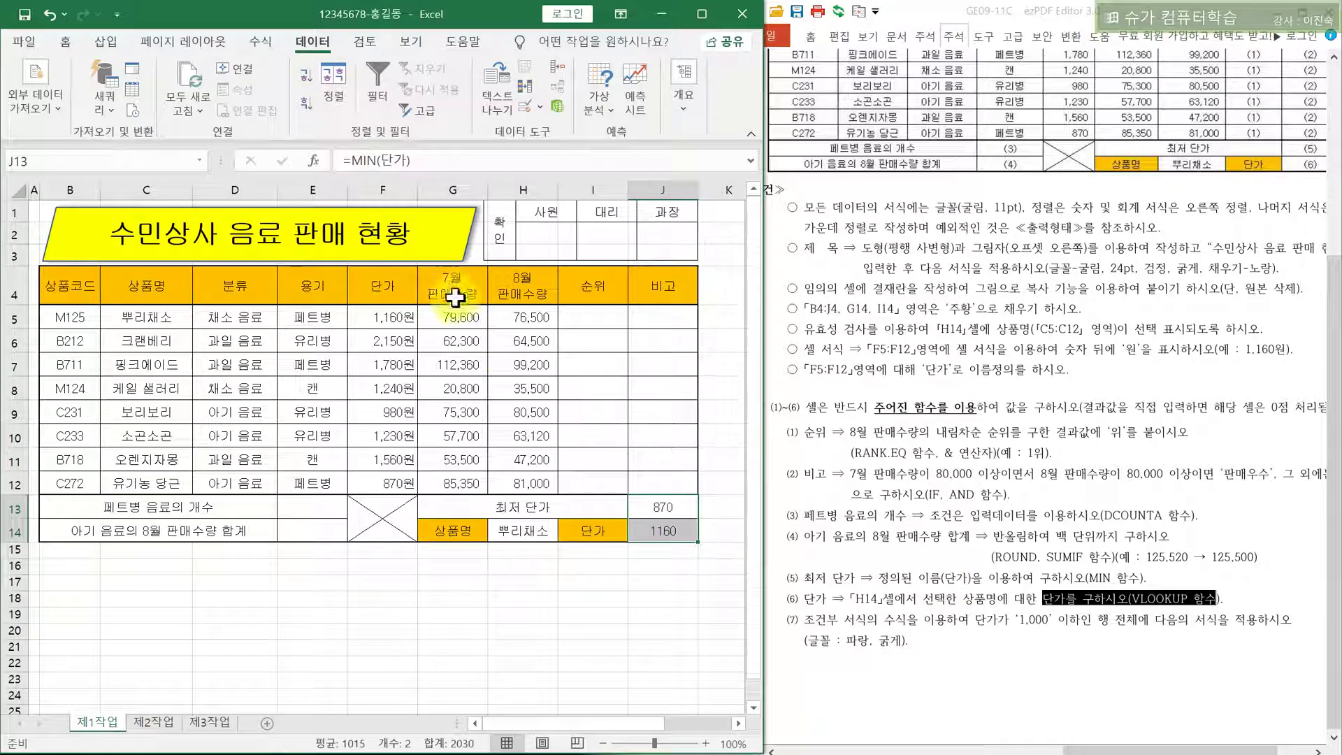
right_click(663, 511)
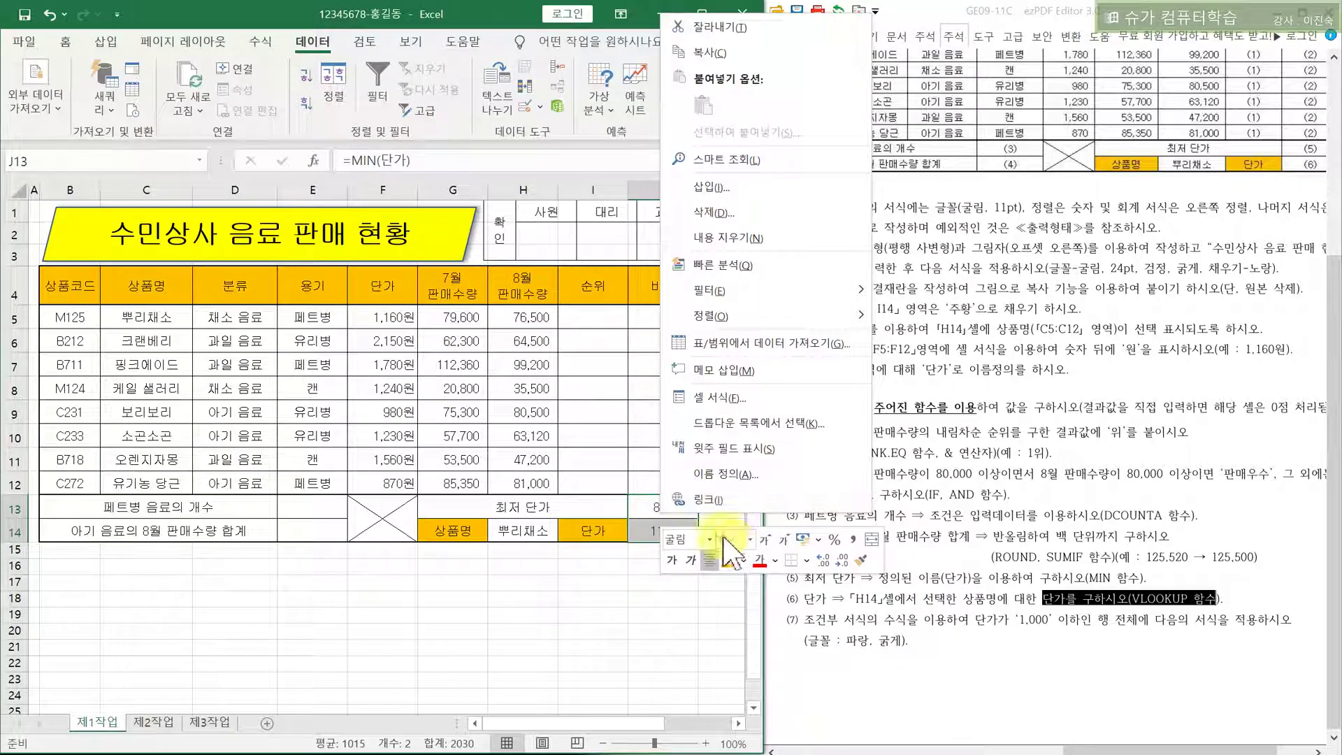
click(855, 538)
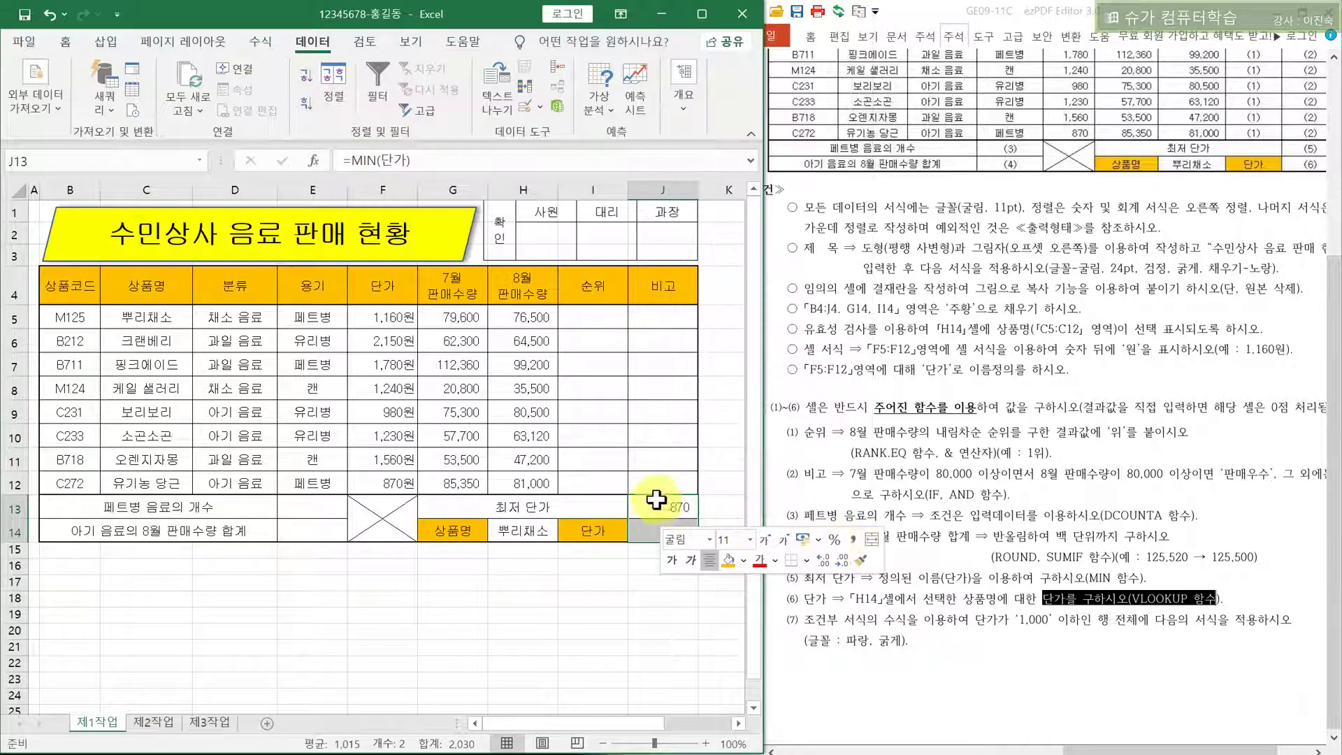
click(661, 530)
click(657, 611)
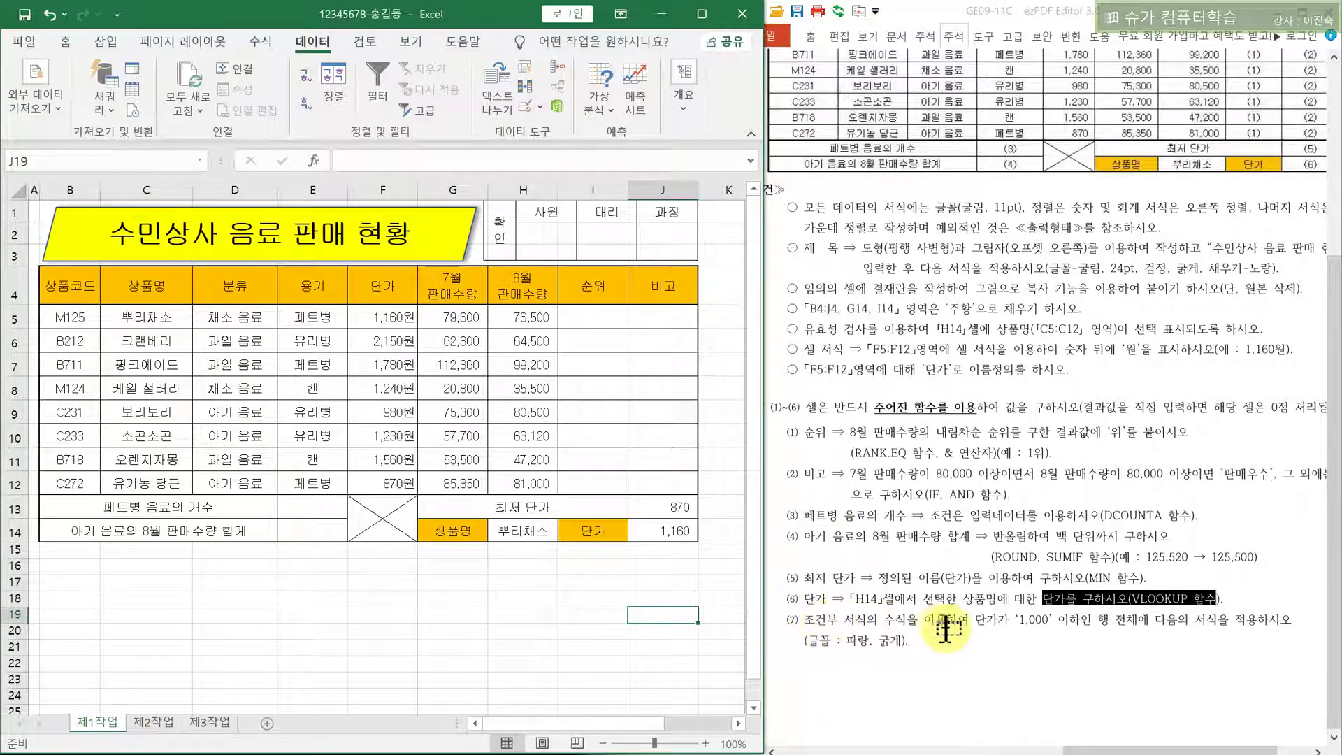
Examine requirement (7) in the exam PDF for the conditional formatting's unit price condition, whole-row scope and font format
drag(923, 620, 1073, 619)
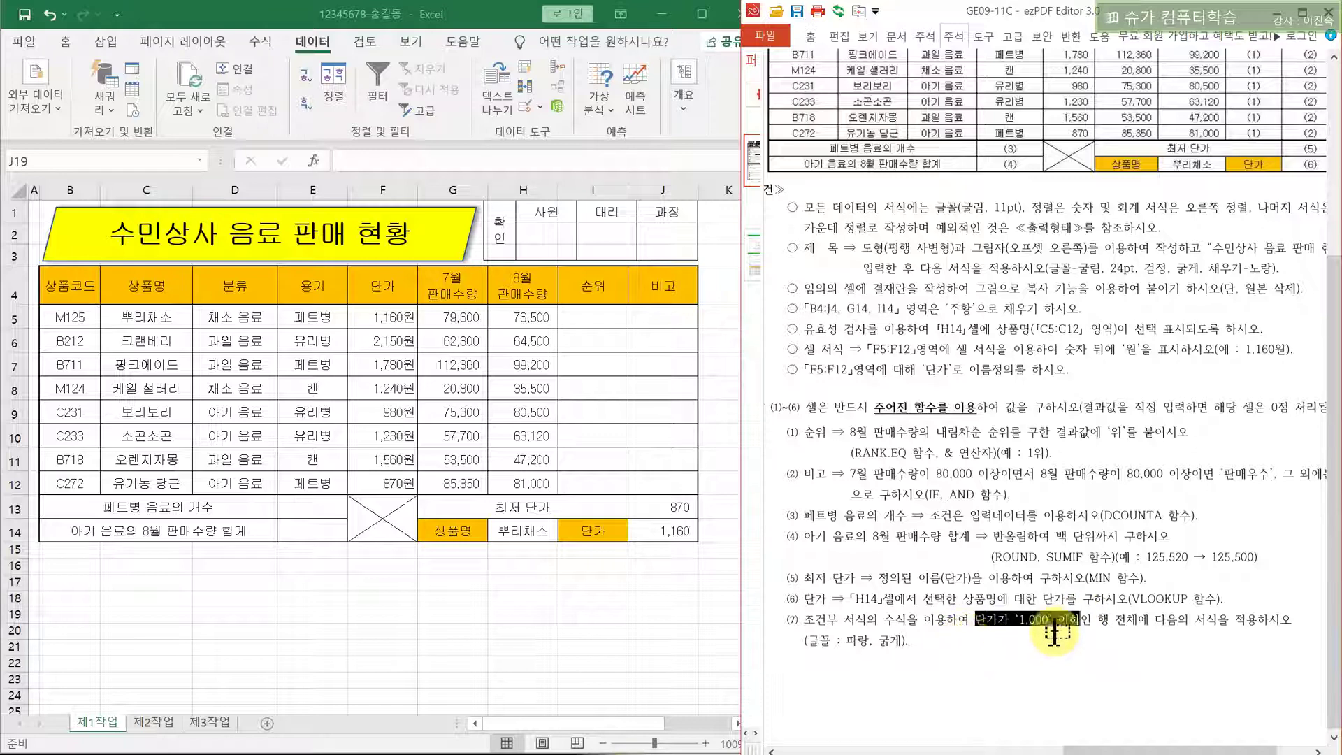
drag(1072, 620, 982, 619)
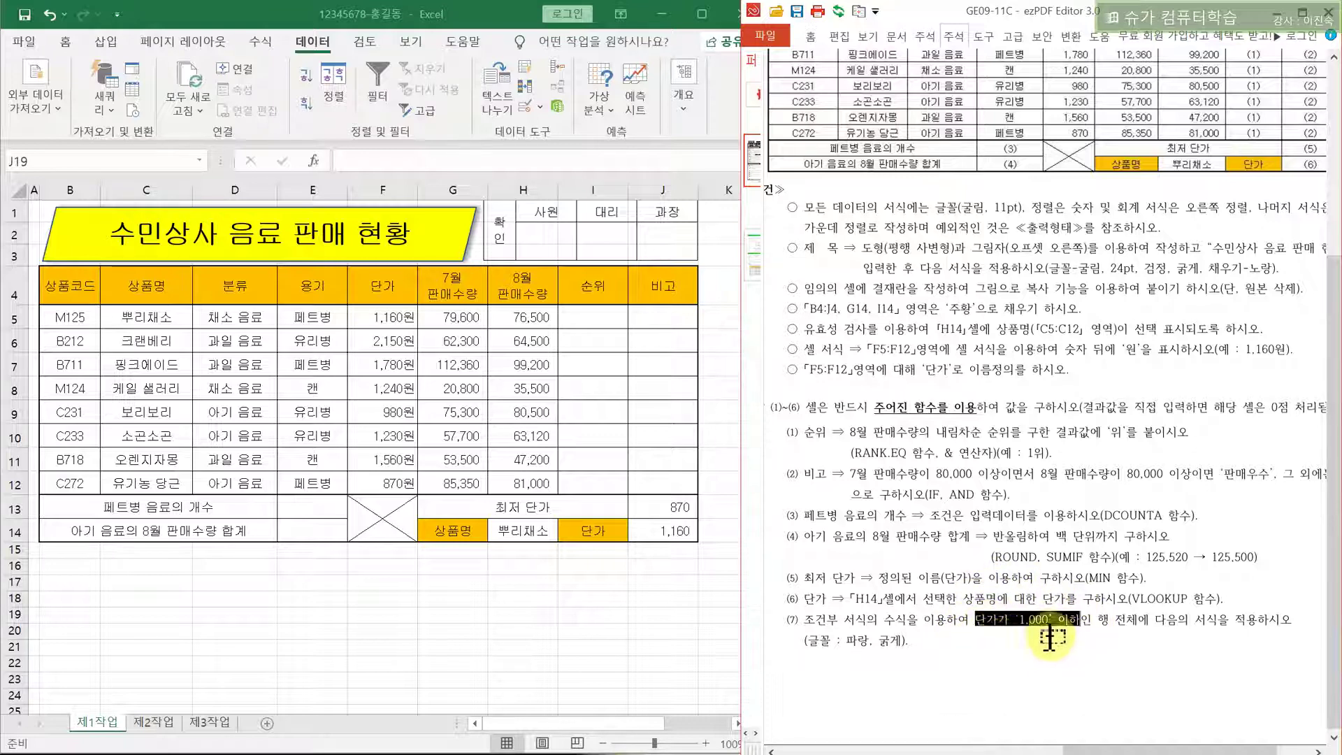
drag(1095, 619, 1144, 620)
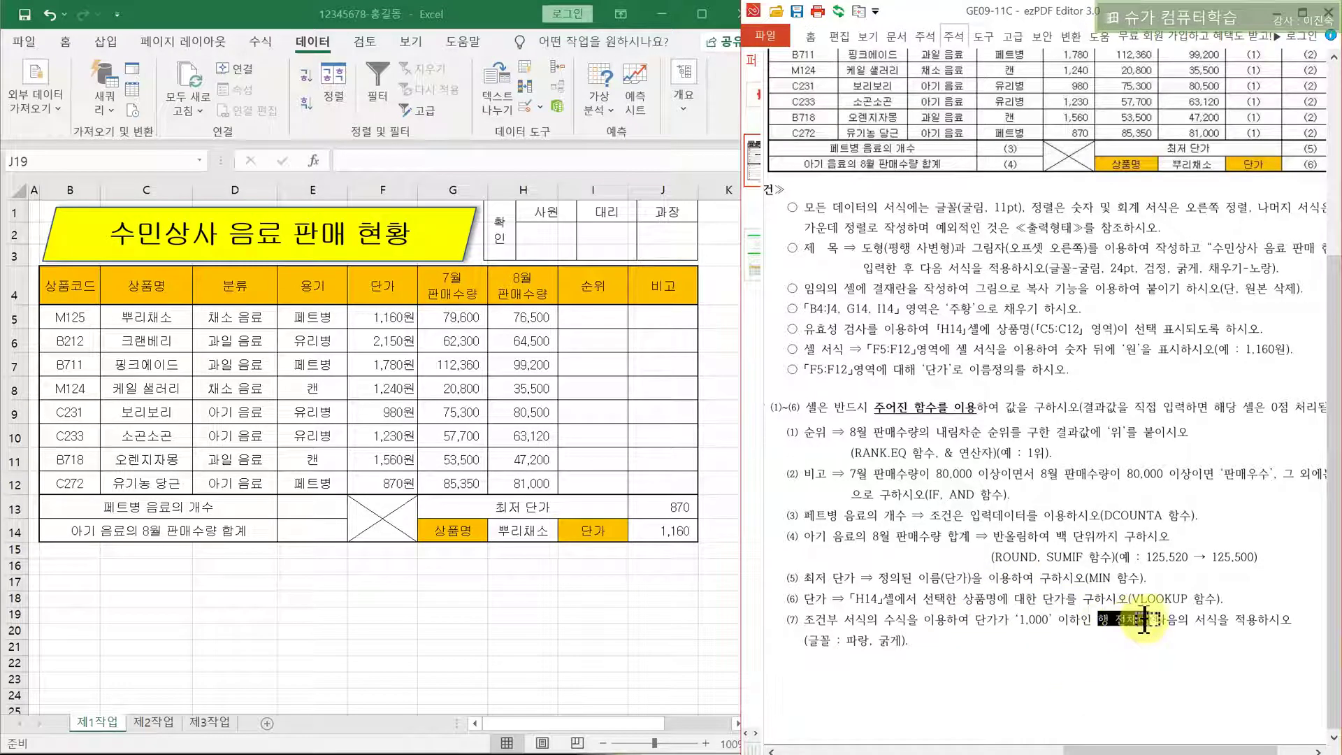
drag(806, 640, 911, 639)
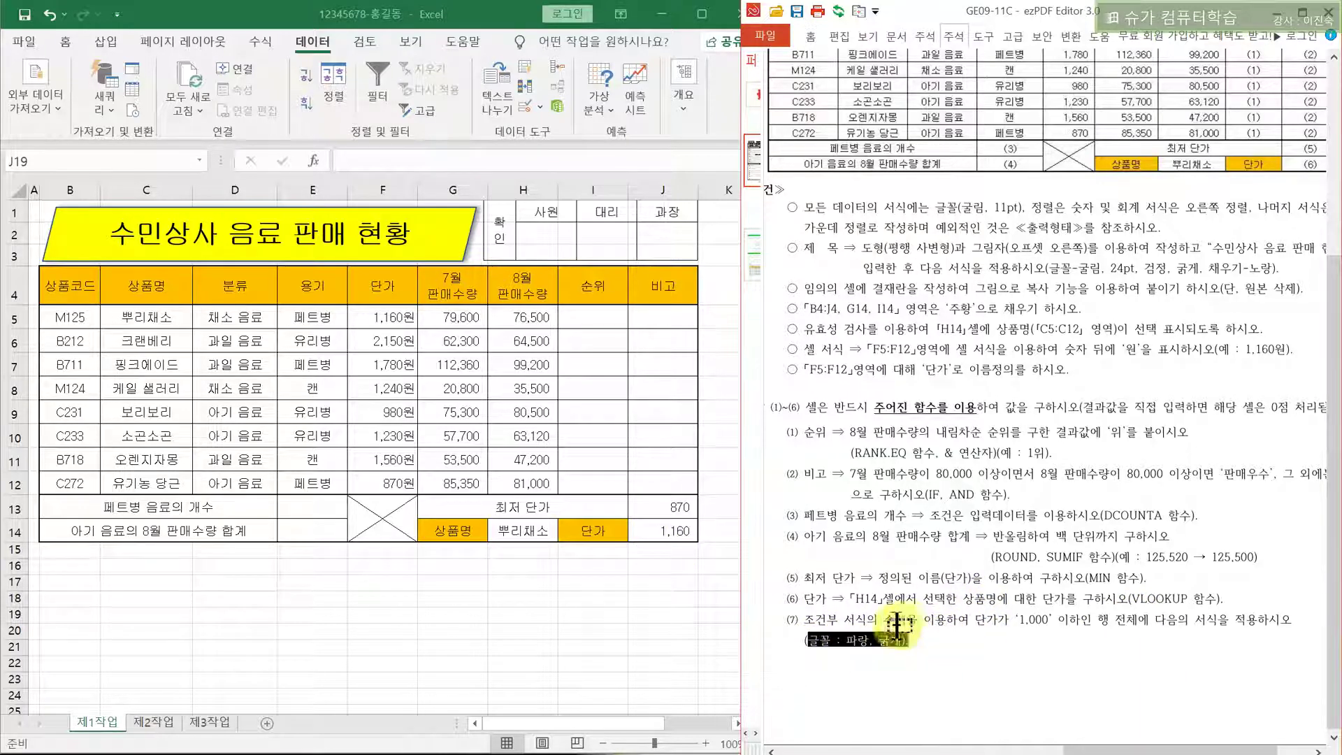
drag(1098, 620, 1150, 621)
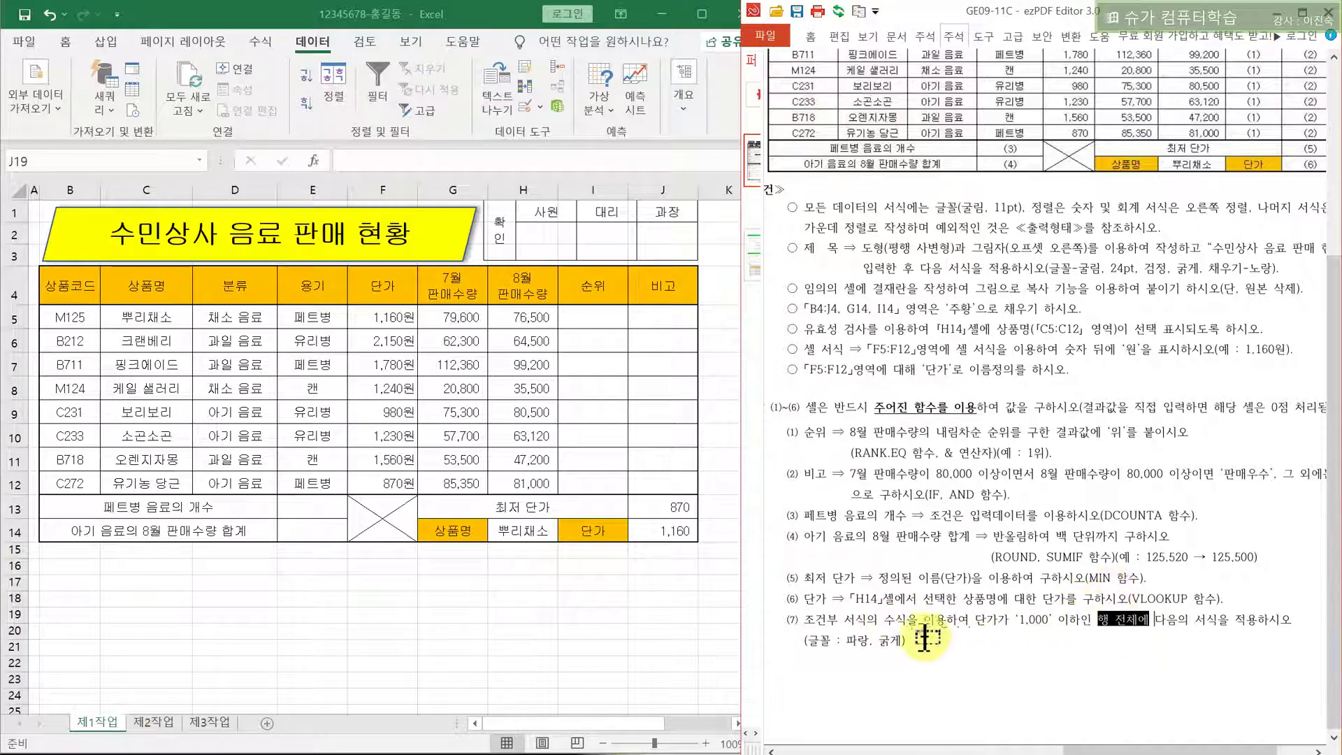
Create a new conditional formatting rule for B5:J12 that uses a formula (수식을 사용하여 서식을 지정할 셀 결정)
click(64, 316)
mouse_move(66, 318)
mouse_down()
mouse_move(536, 433)
mouse_move(620, 459)
mouse_move(647, 482)
mouse_up()
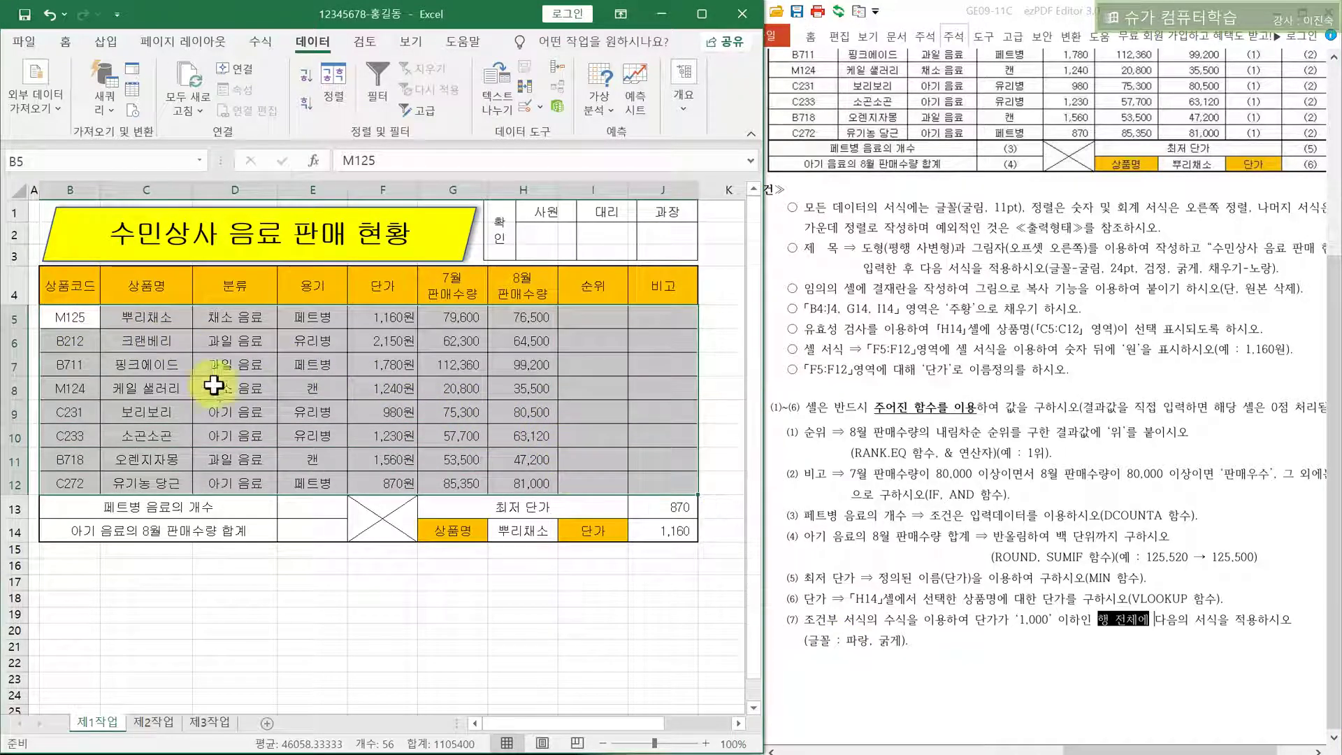
drag(81, 325, 652, 480)
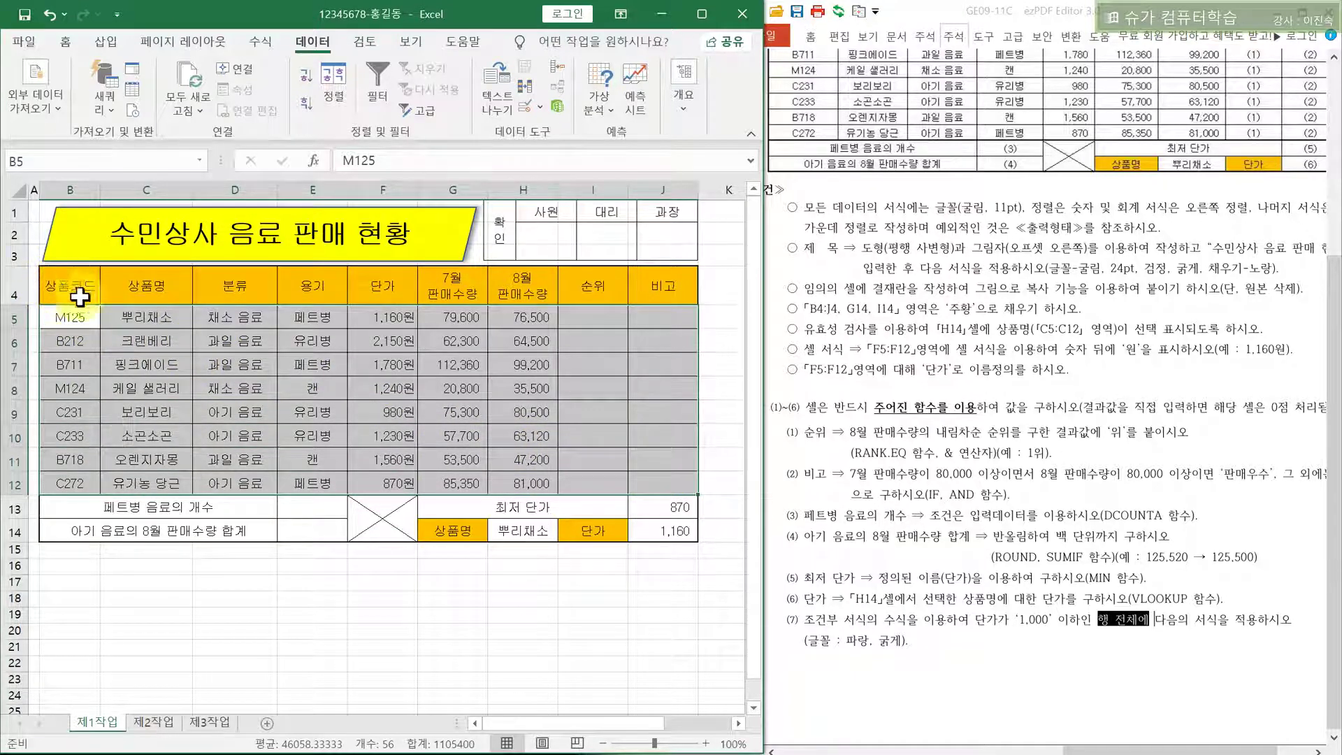
drag(73, 321, 642, 482)
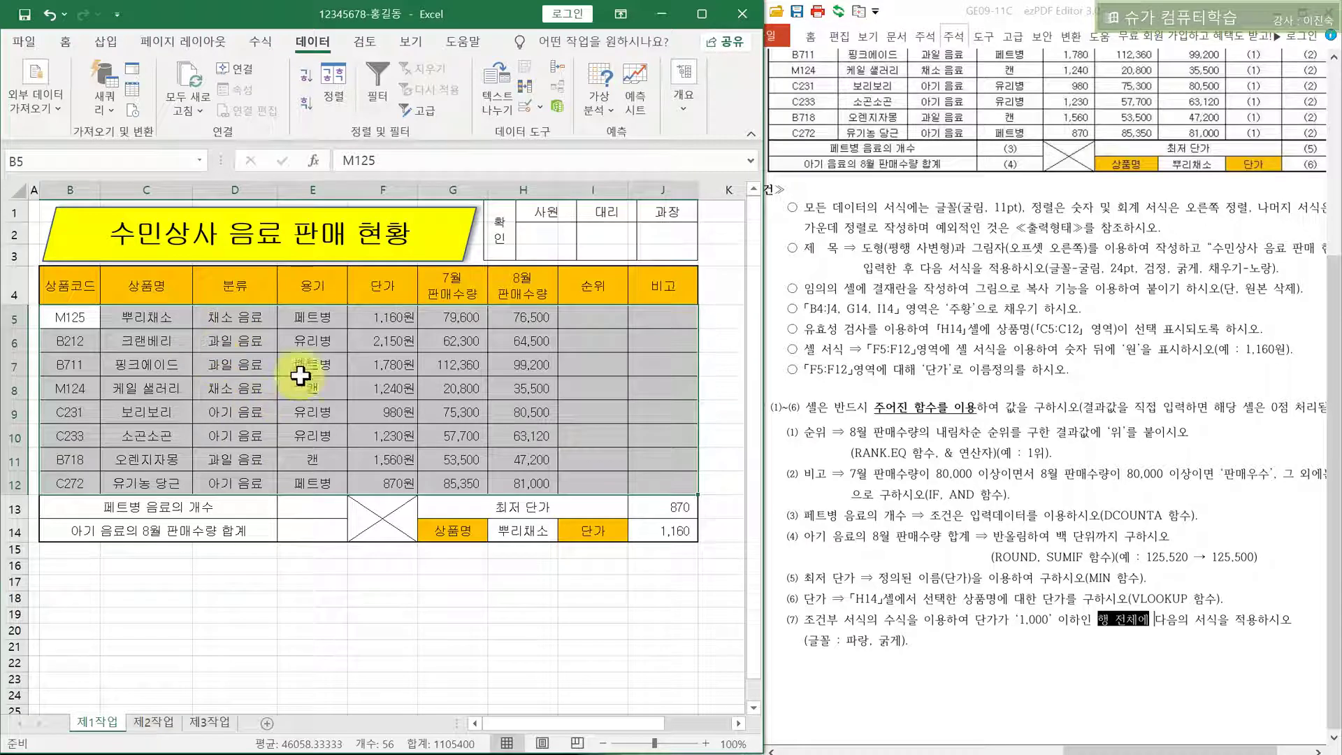
click(67, 44)
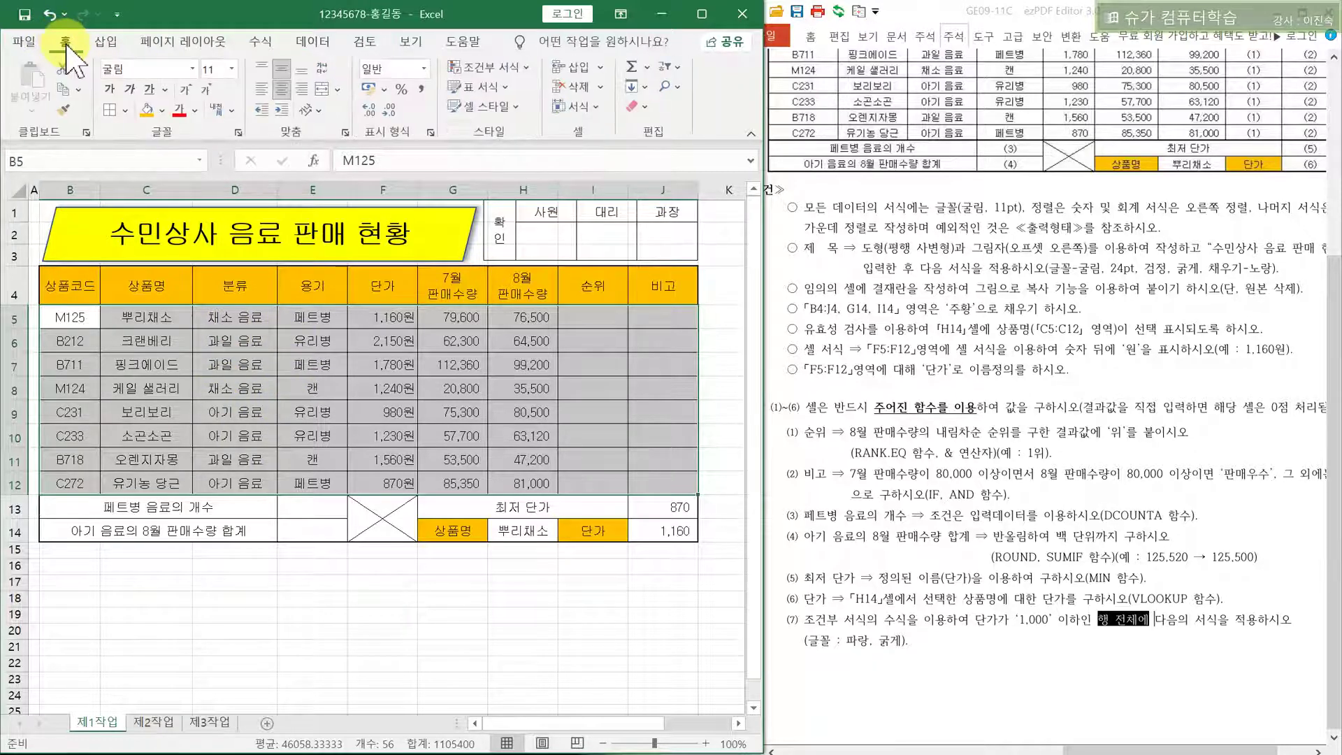
click(490, 67)
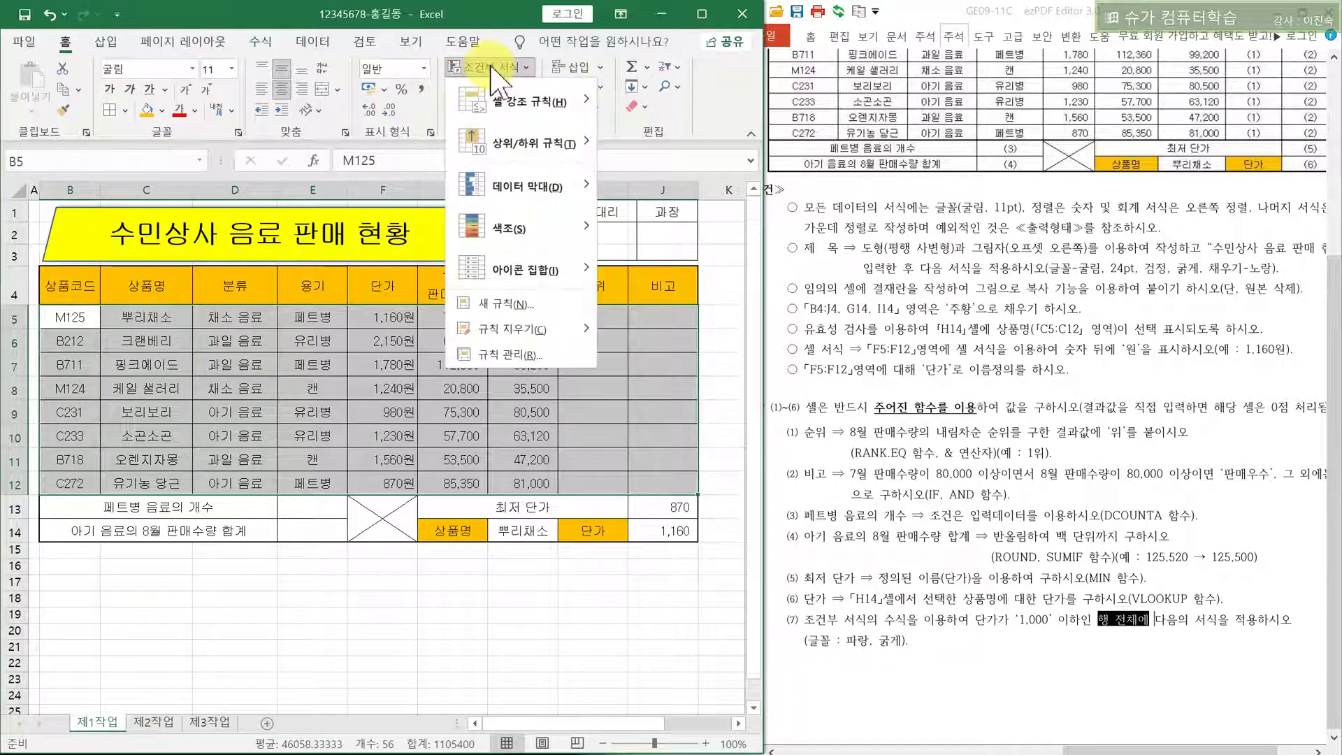
click(544, 308)
drag(538, 272, 519, 198)
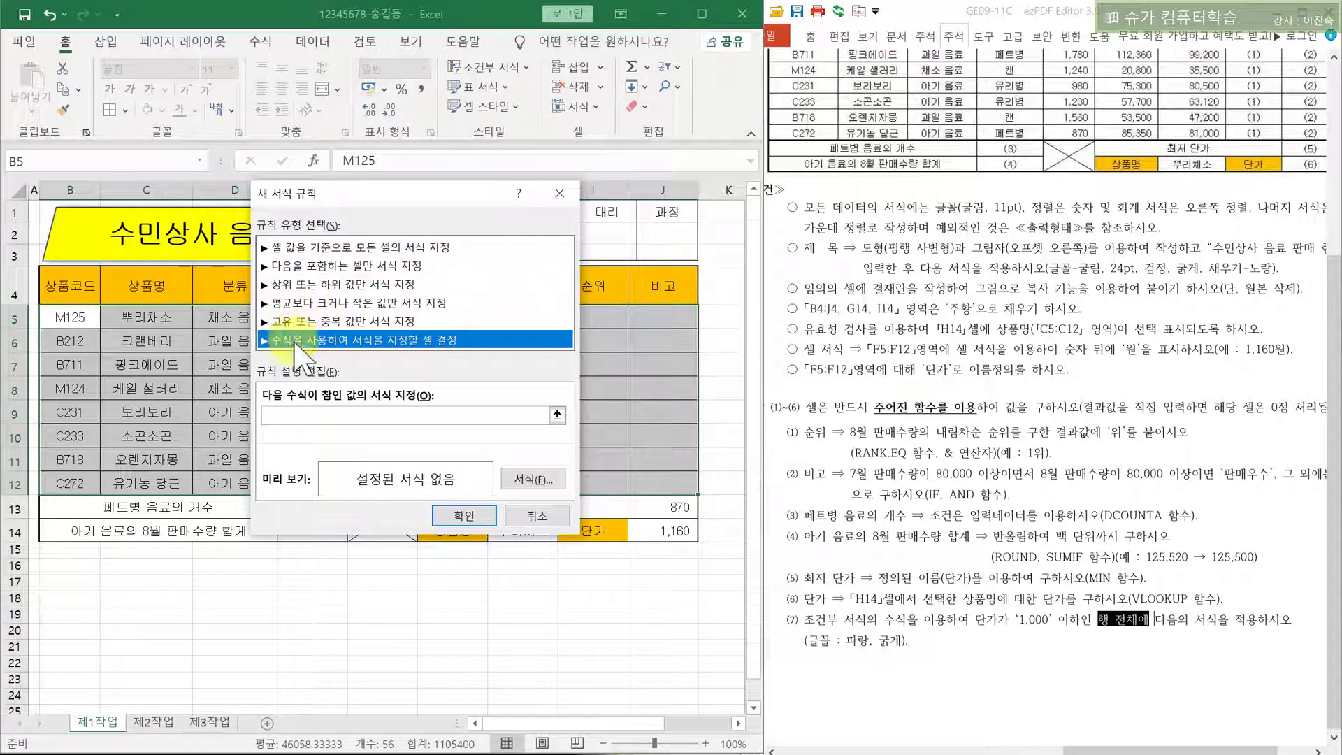
click(287, 414)
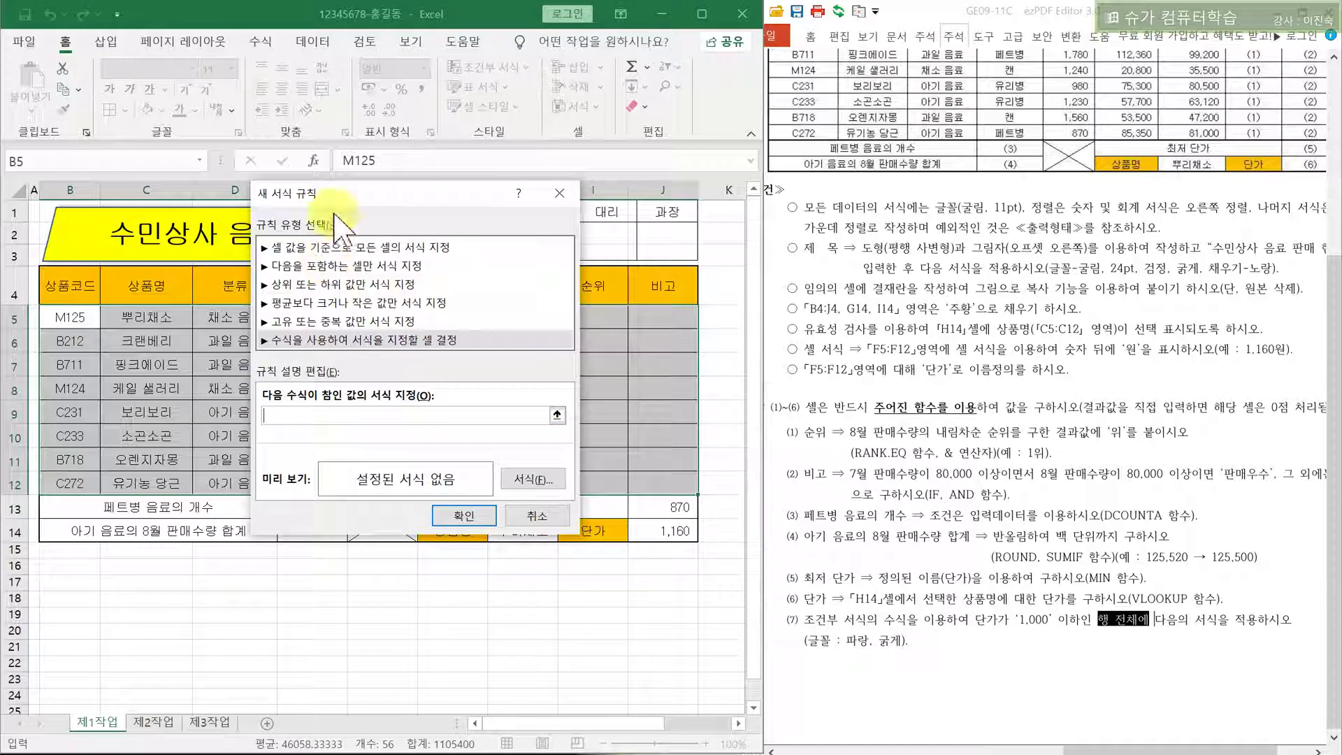
drag(348, 194, 567, 210)
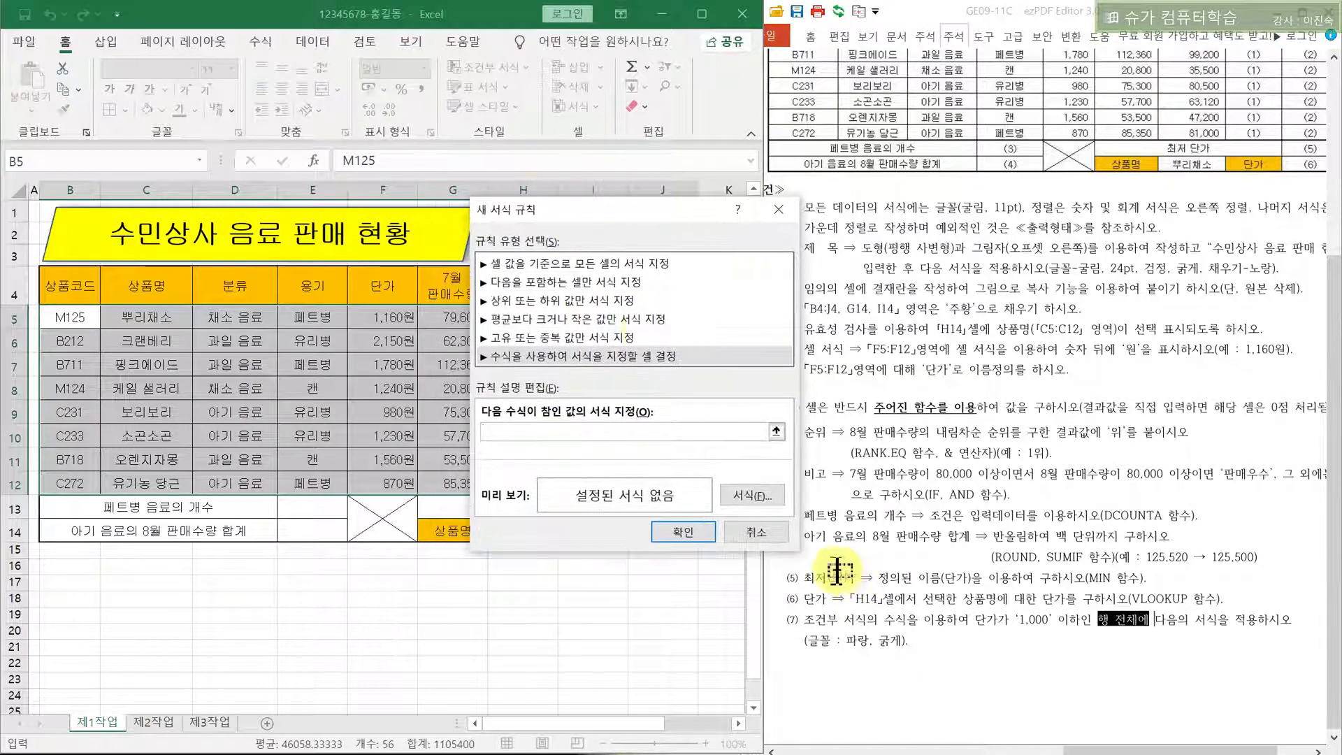
Begin the rule's formula for the unit price condition with a reference to the first 단가 cell, =$F$5
drag(977, 621, 1074, 622)
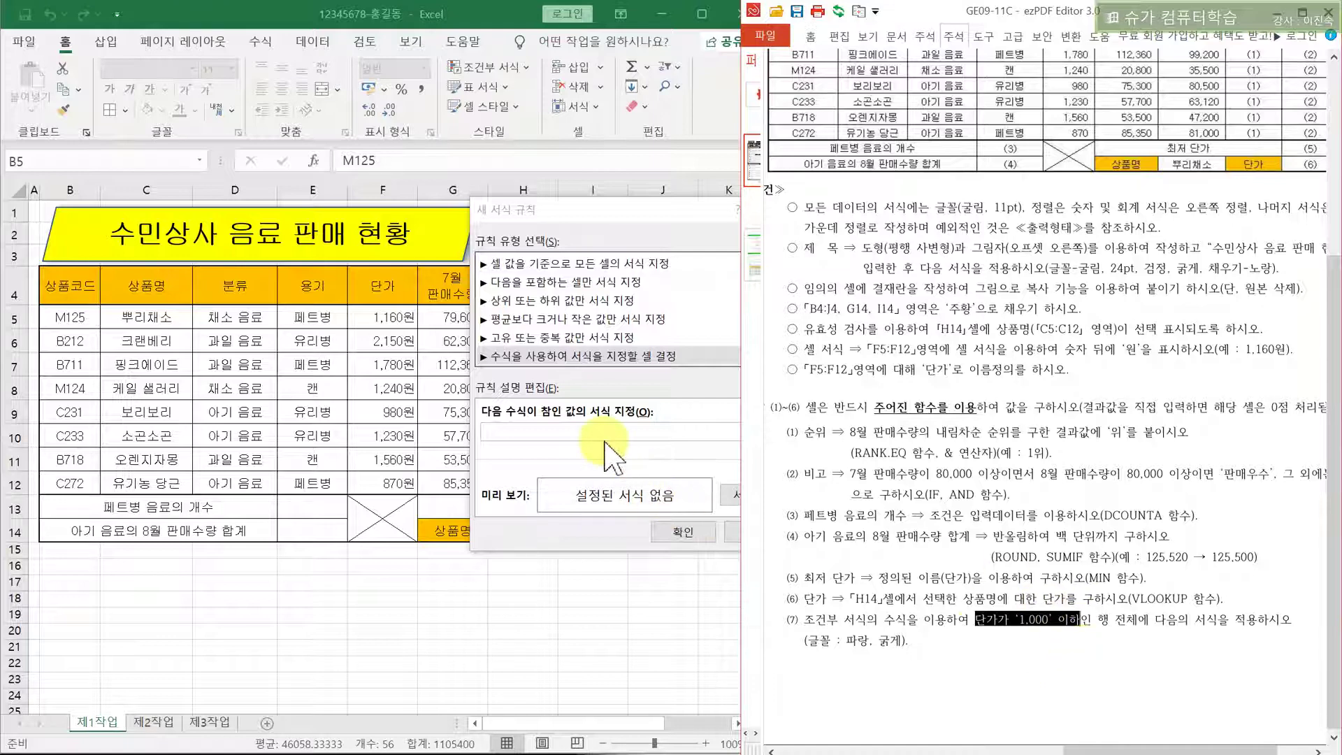
click(604, 433)
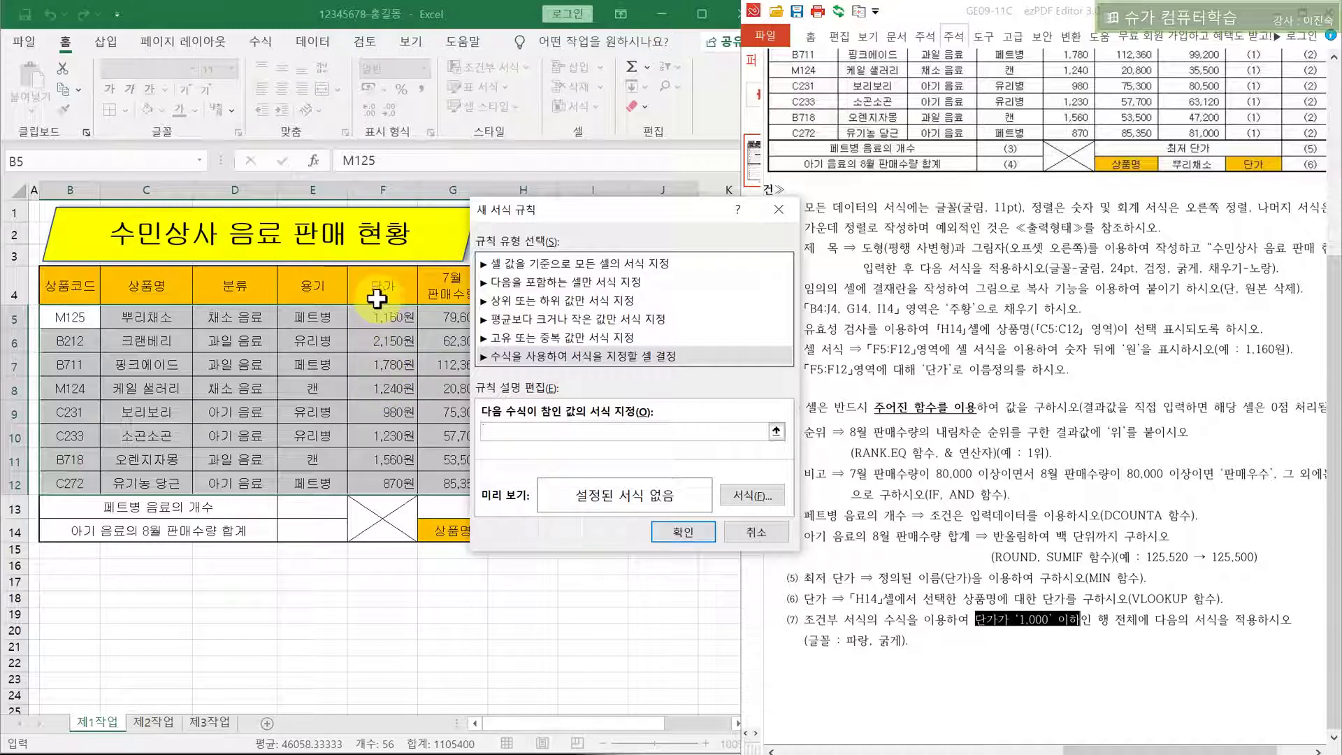
click(365, 319)
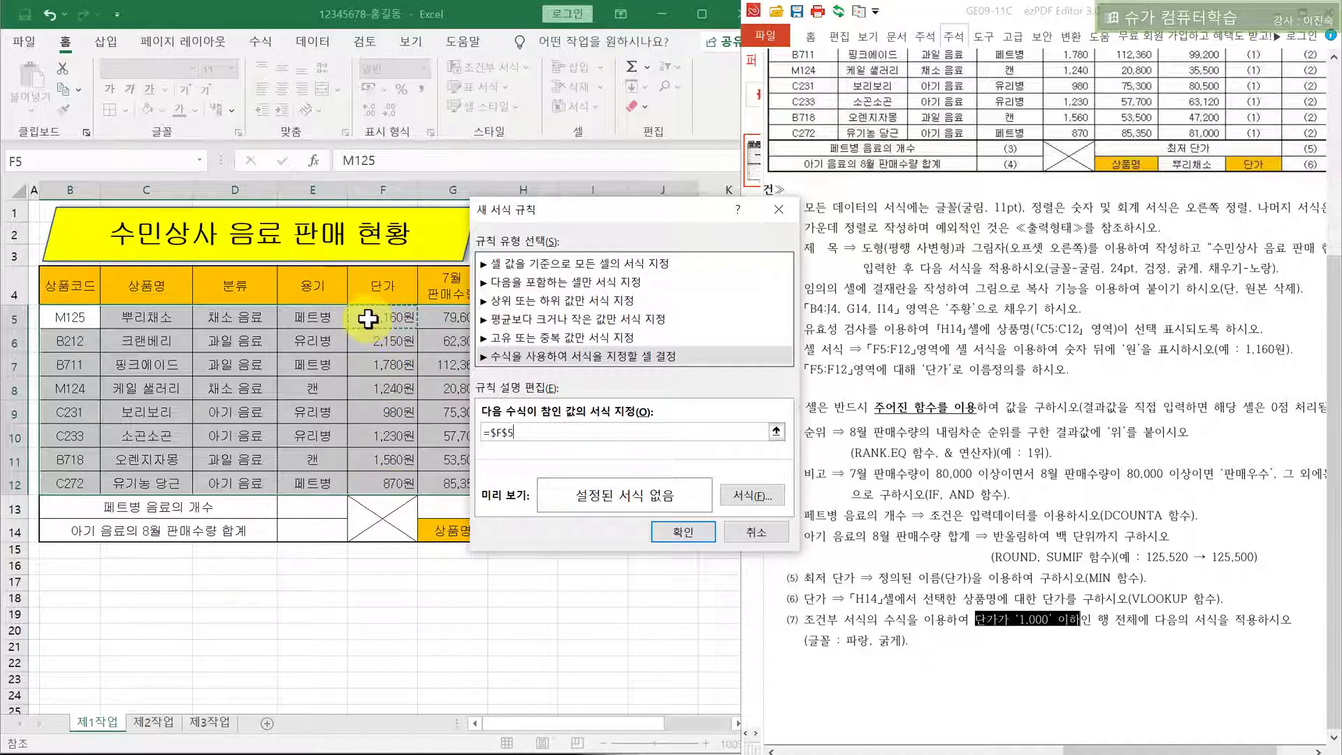
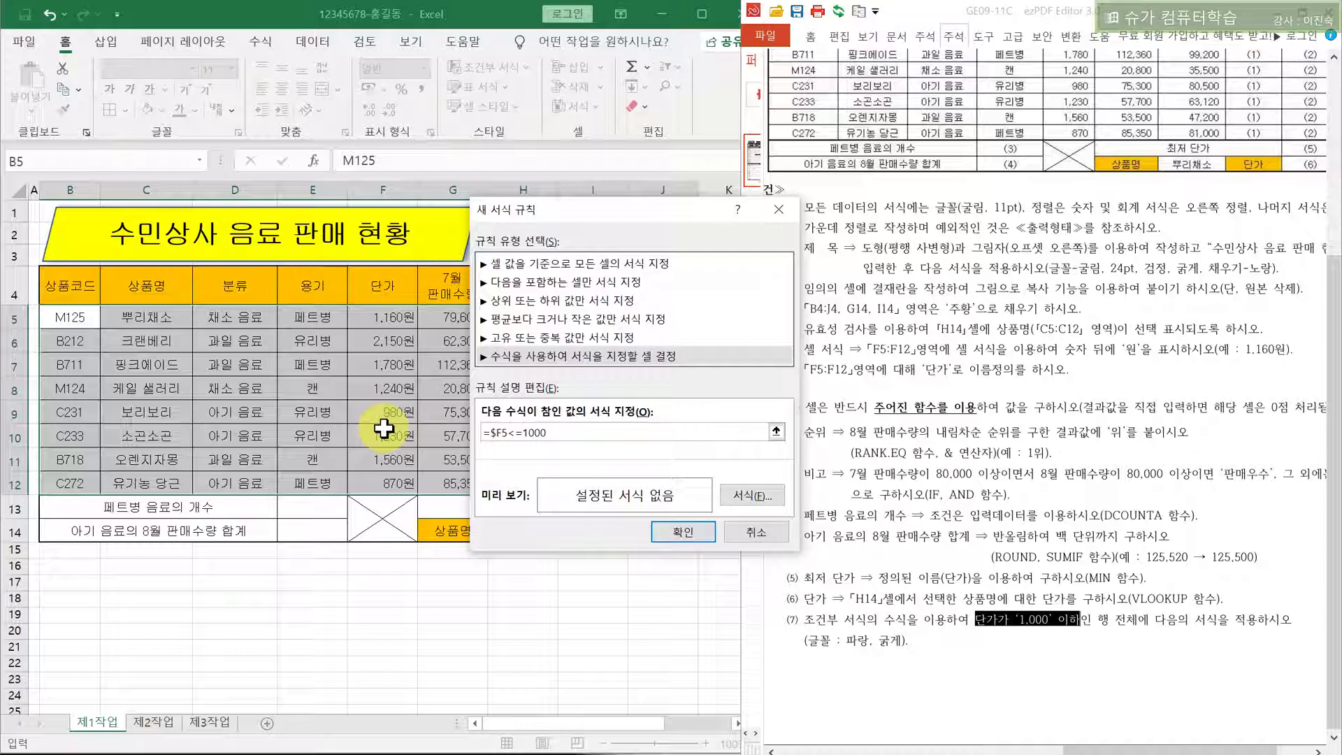
Give the new conditional formatting rule a bold font in standard blue and apply it to the selected product rows
click(767, 498)
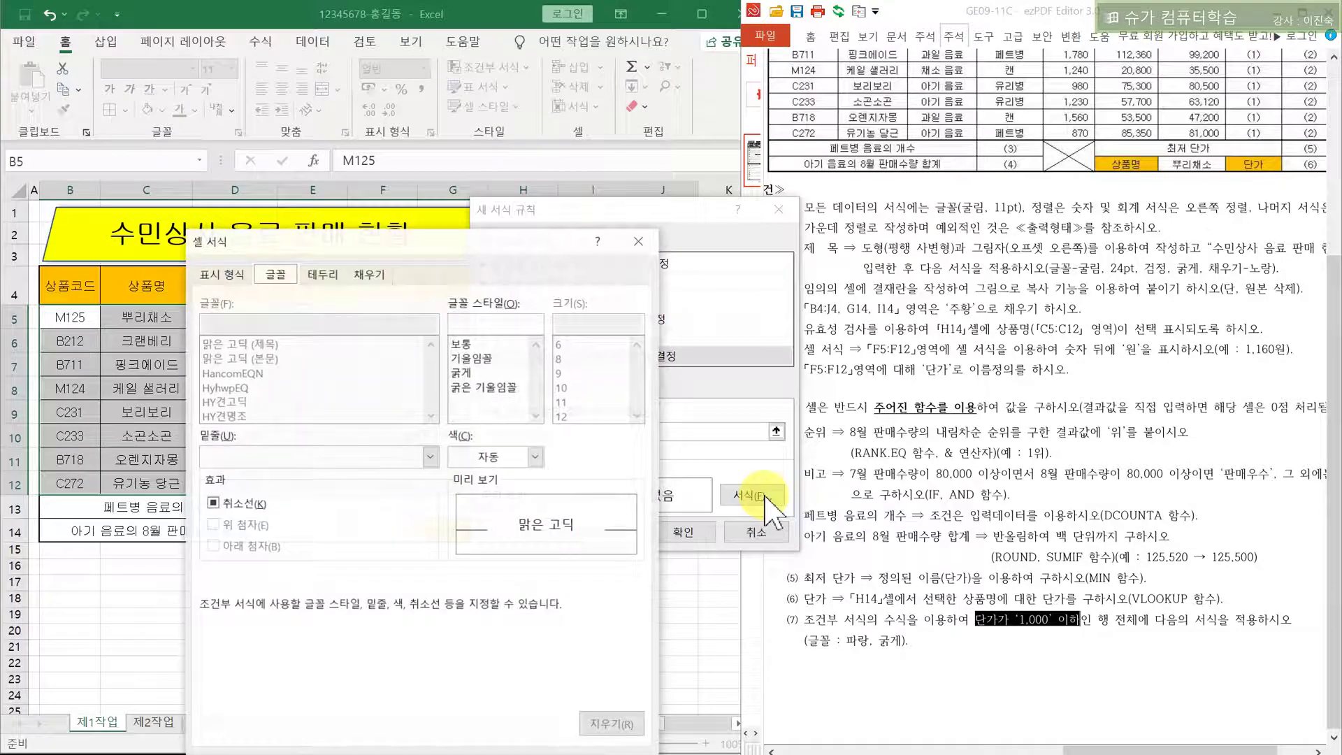
click(489, 372)
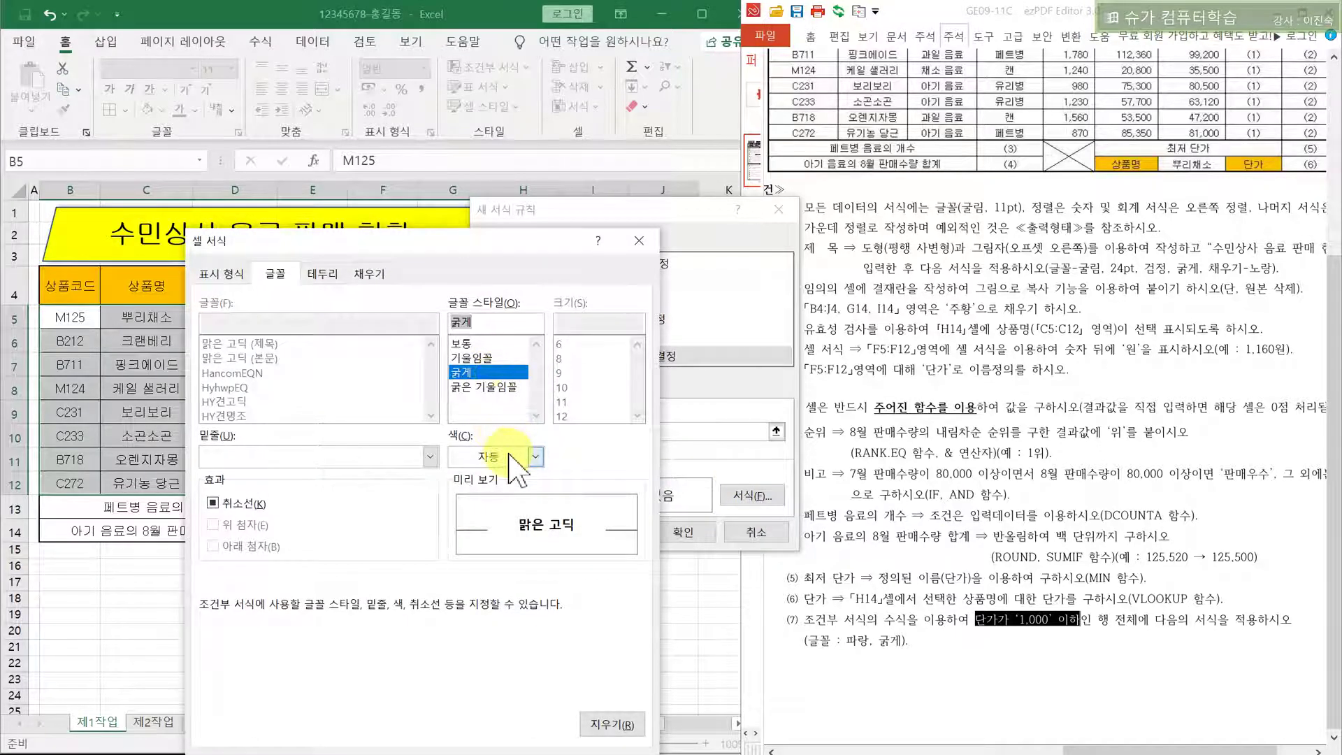
click(535, 457)
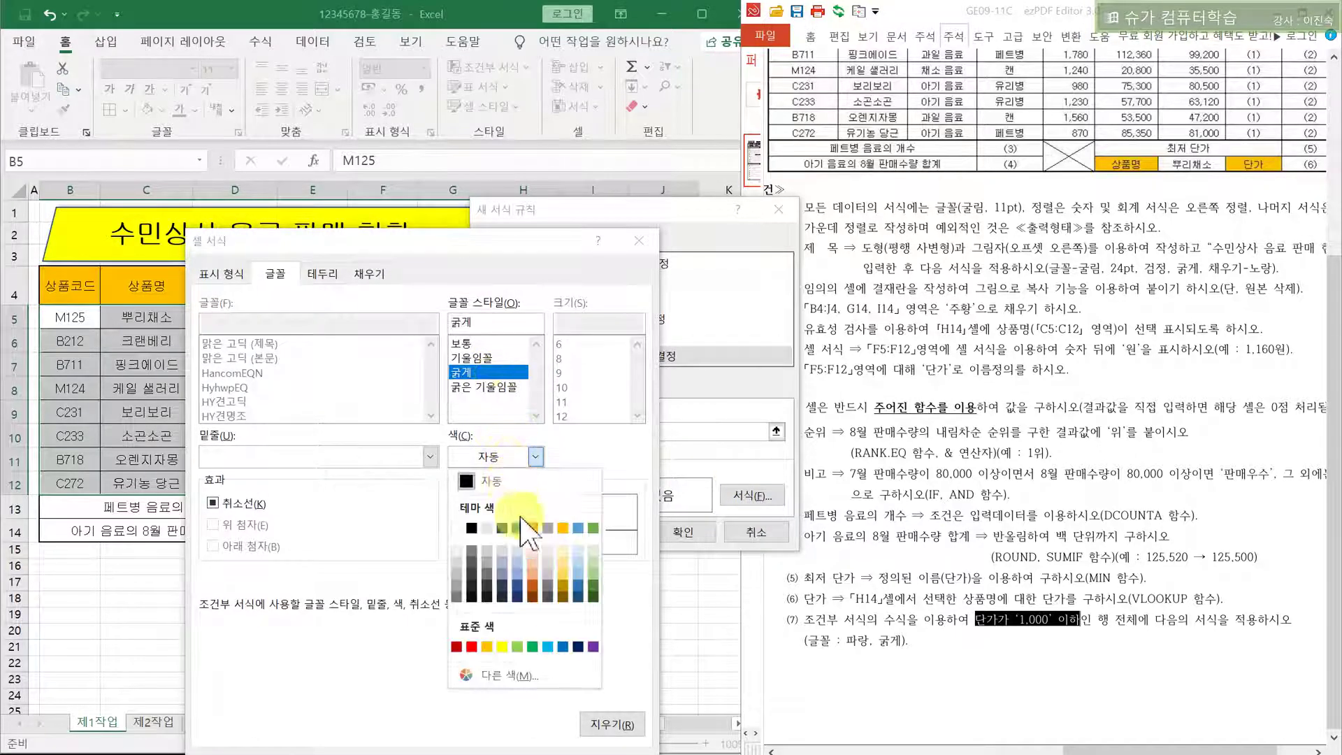
click(563, 647)
drag(442, 244, 453, 112)
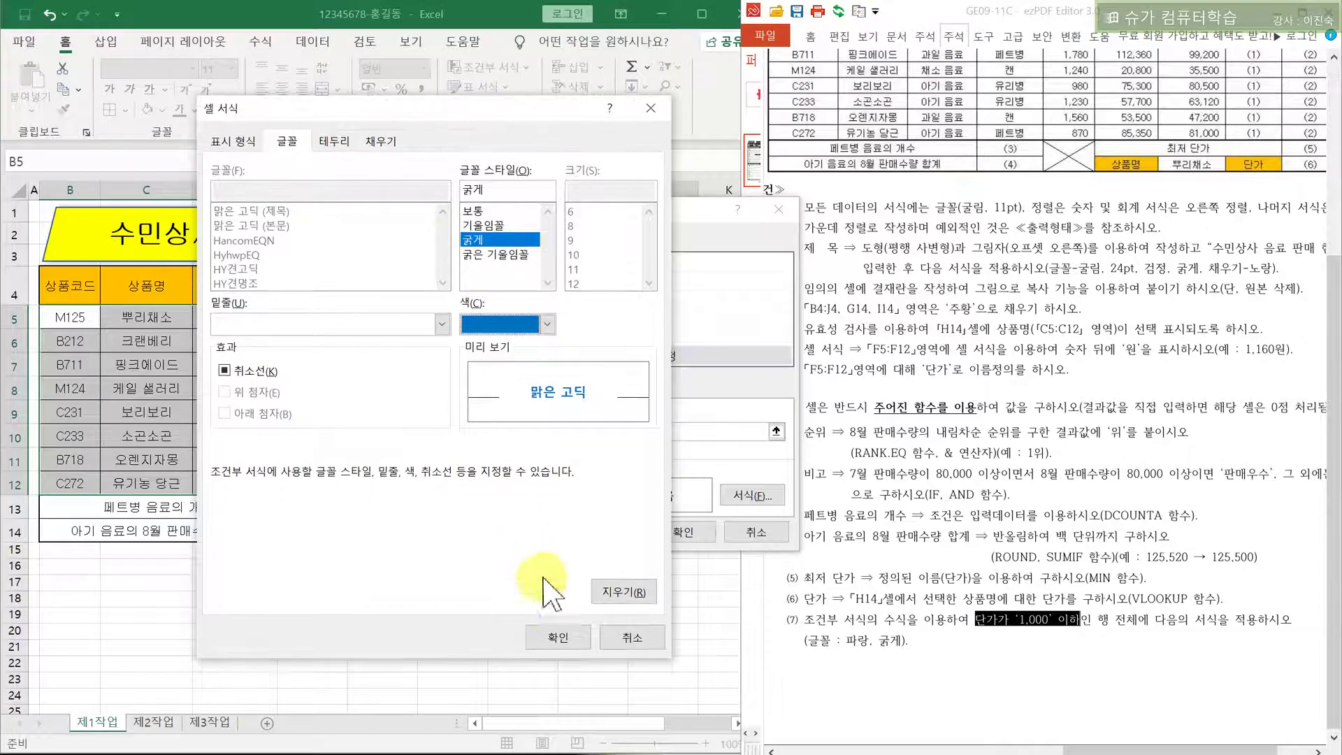
click(558, 638)
click(683, 533)
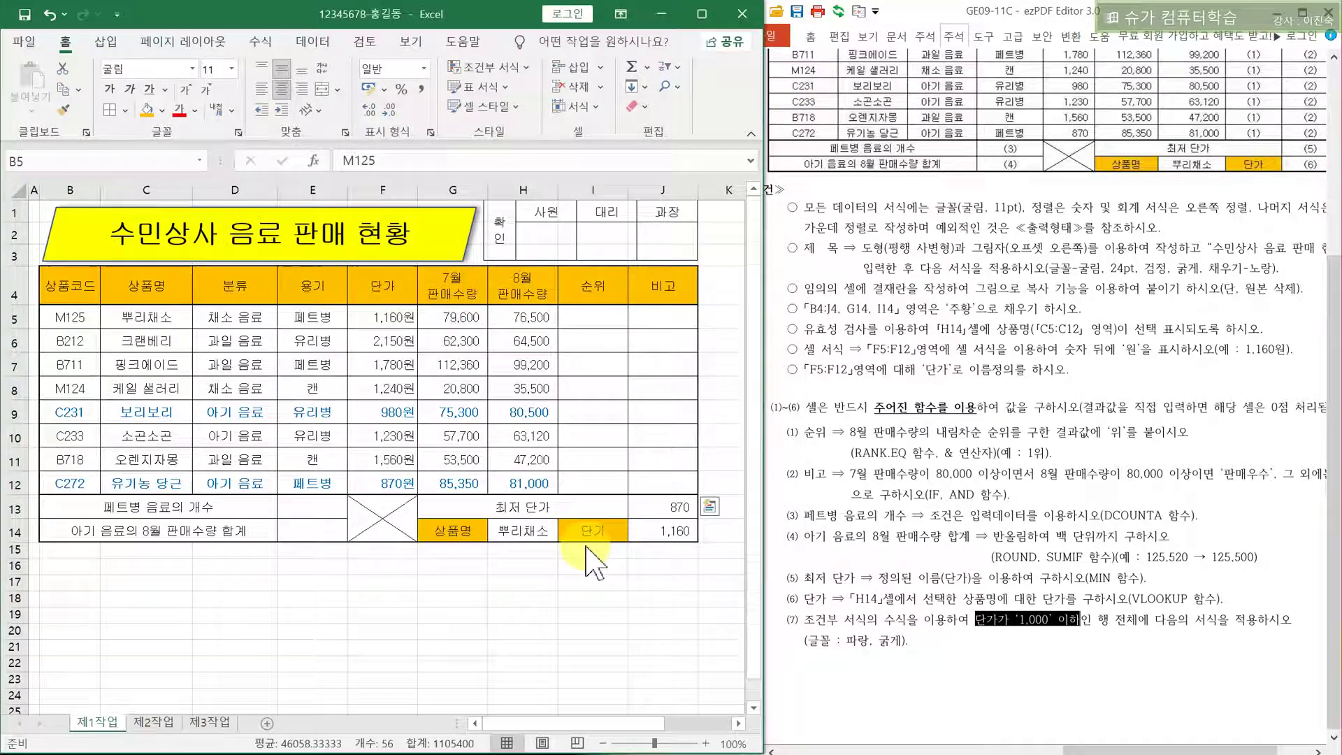
click(371, 412)
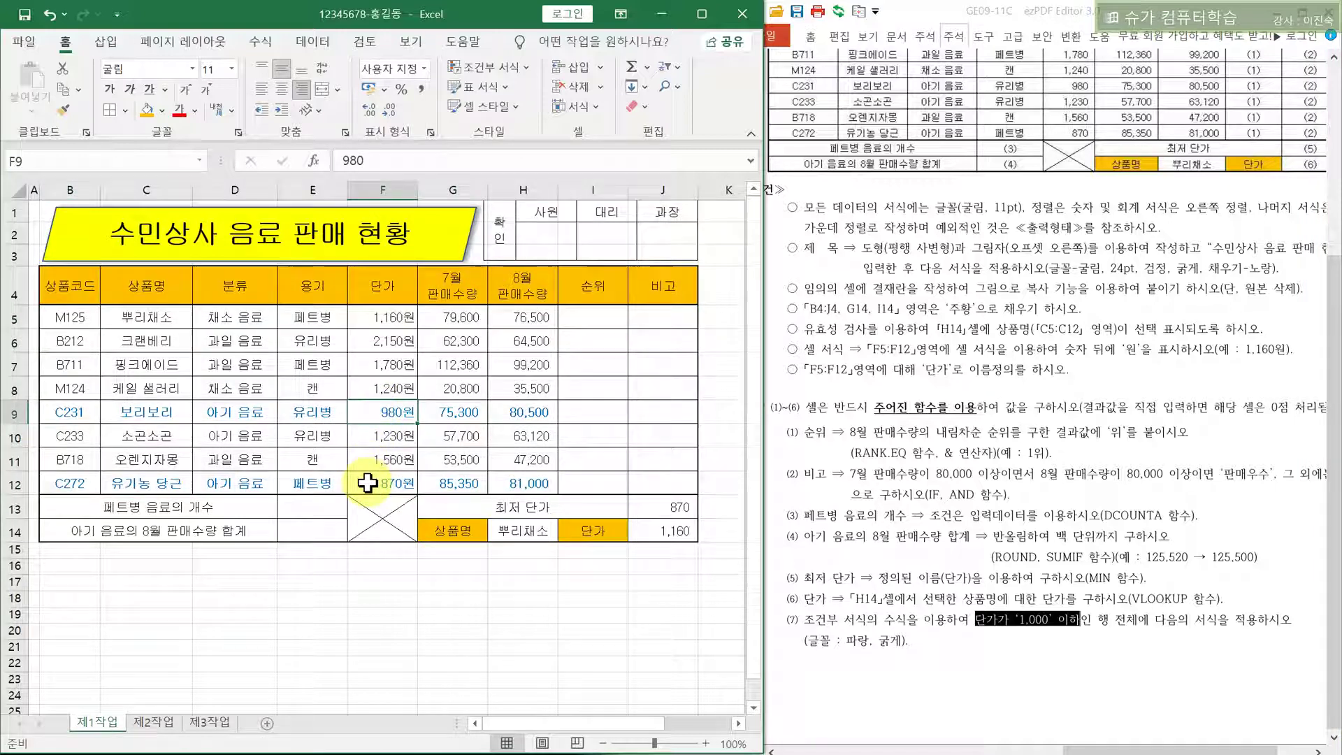
click(323, 432)
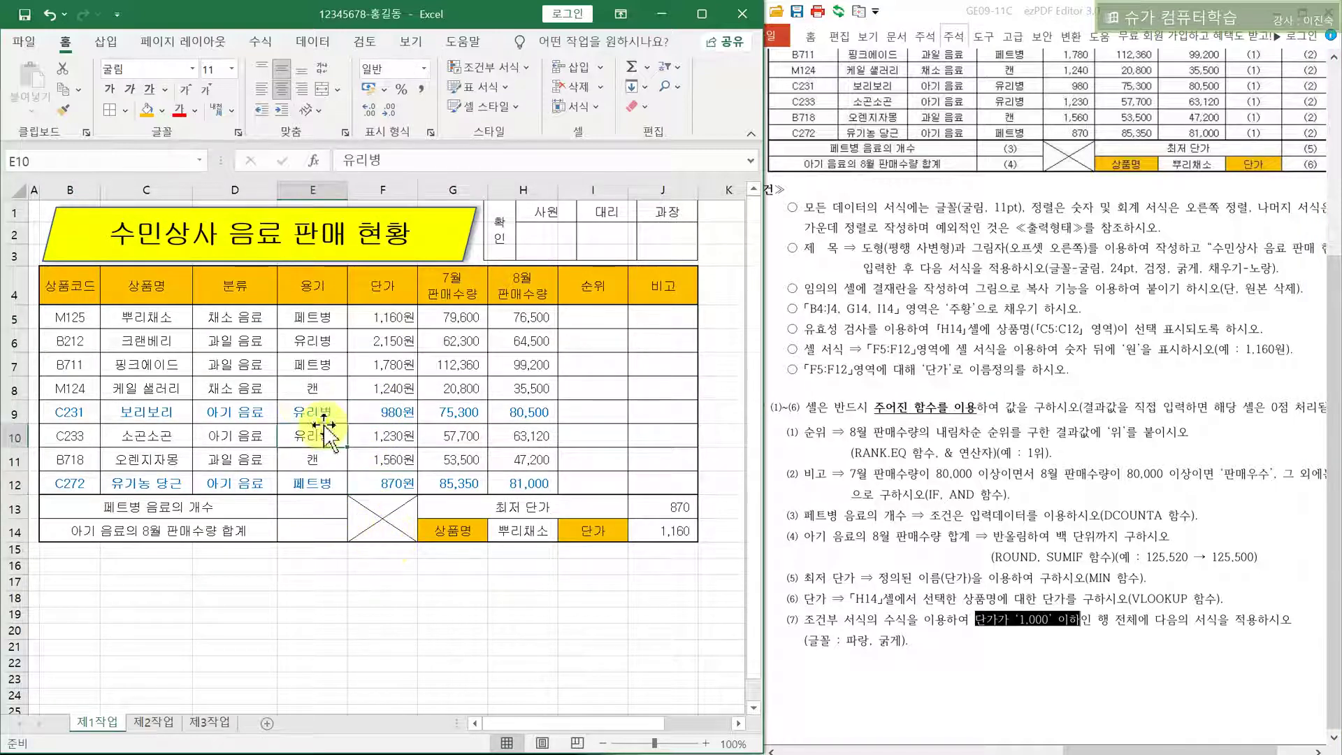
click(430, 456)
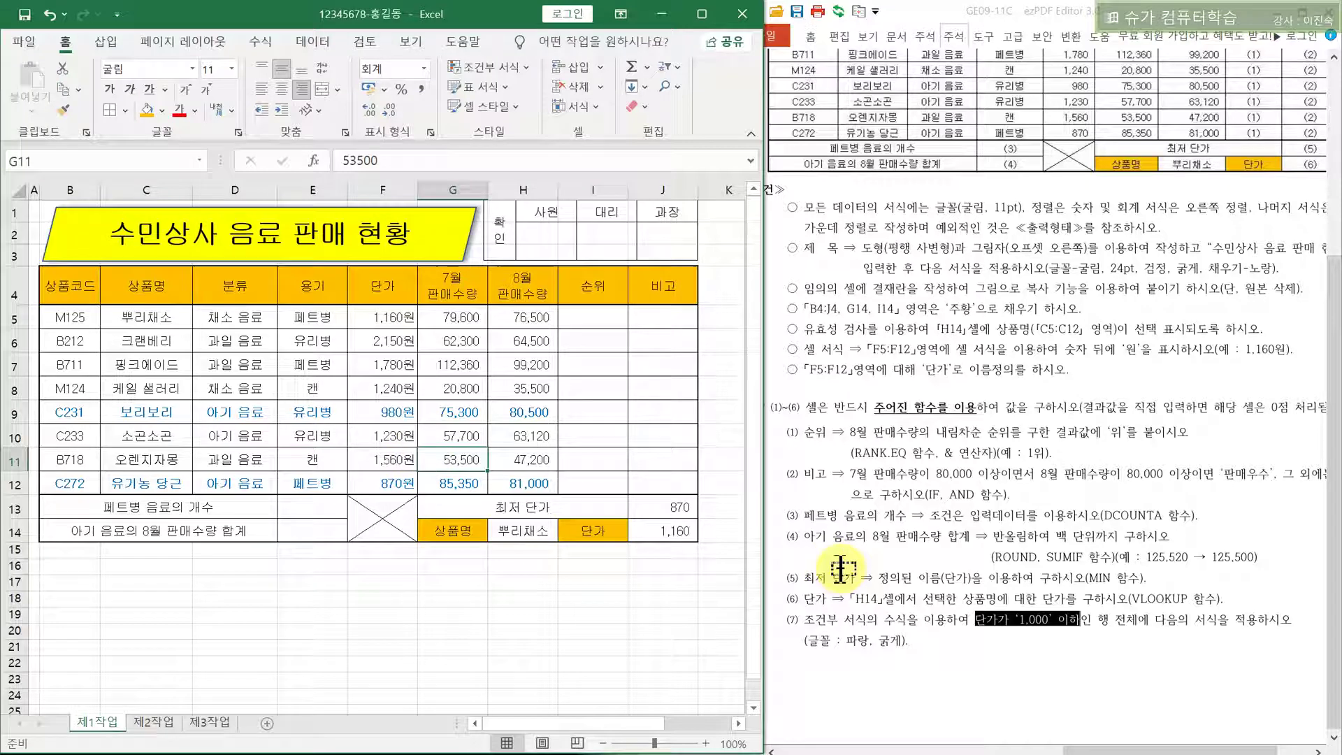
Read the 제2작업 instructions in the exam PDF about copying the data, goal seek and the advanced filter
click(983, 432)
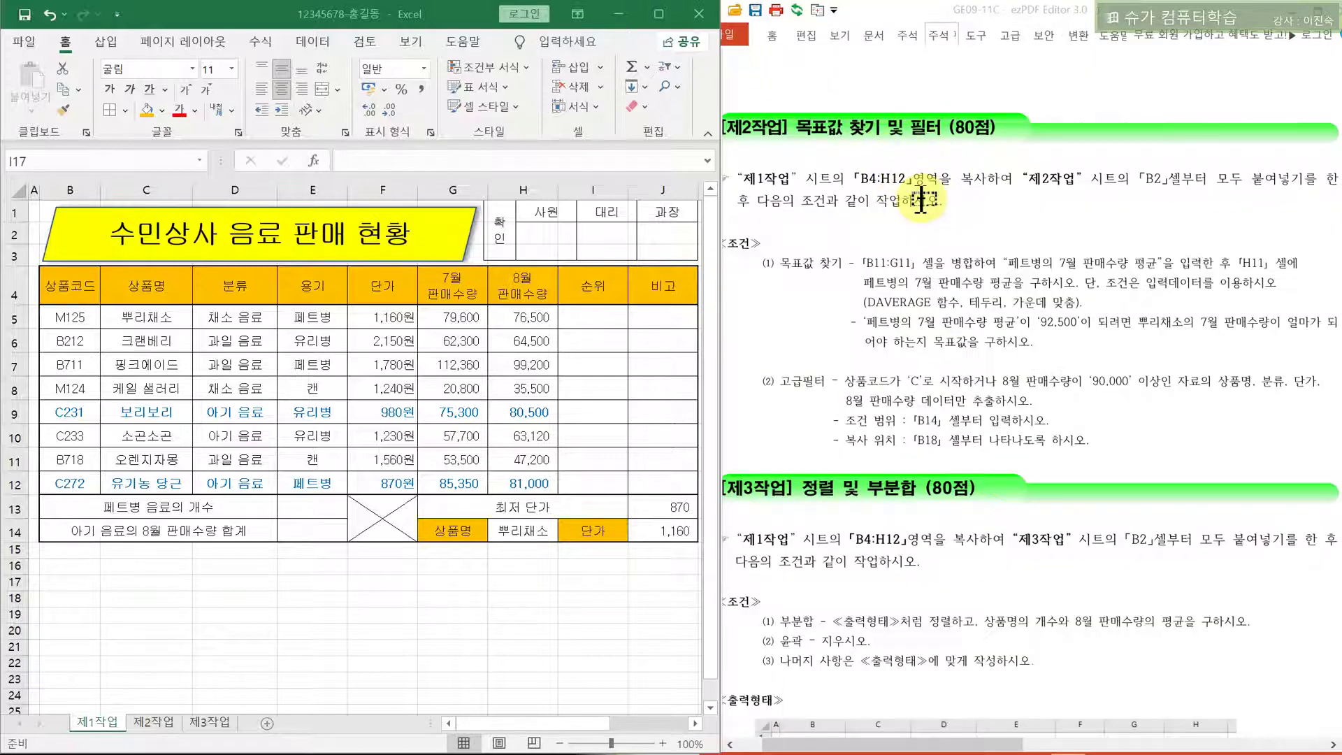
drag(746, 185, 1188, 185)
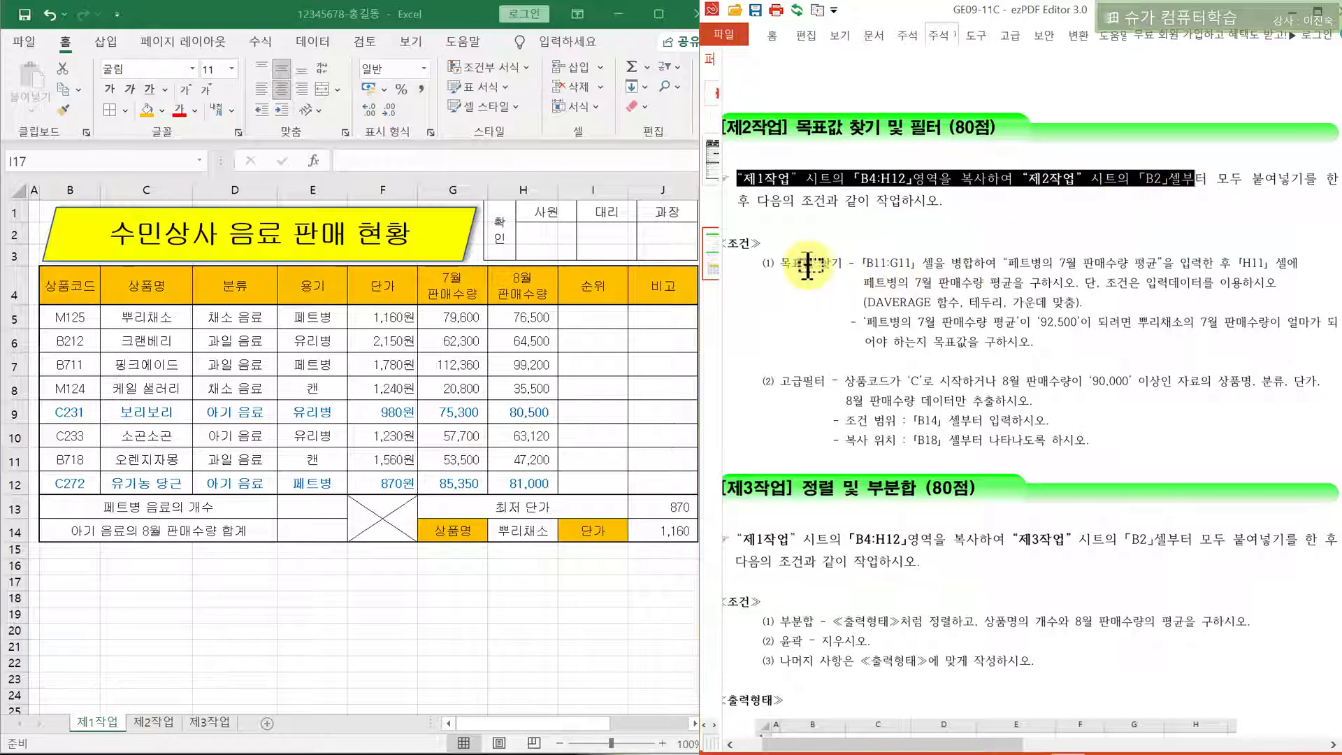
drag(763, 263, 849, 264)
drag(751, 383, 840, 381)
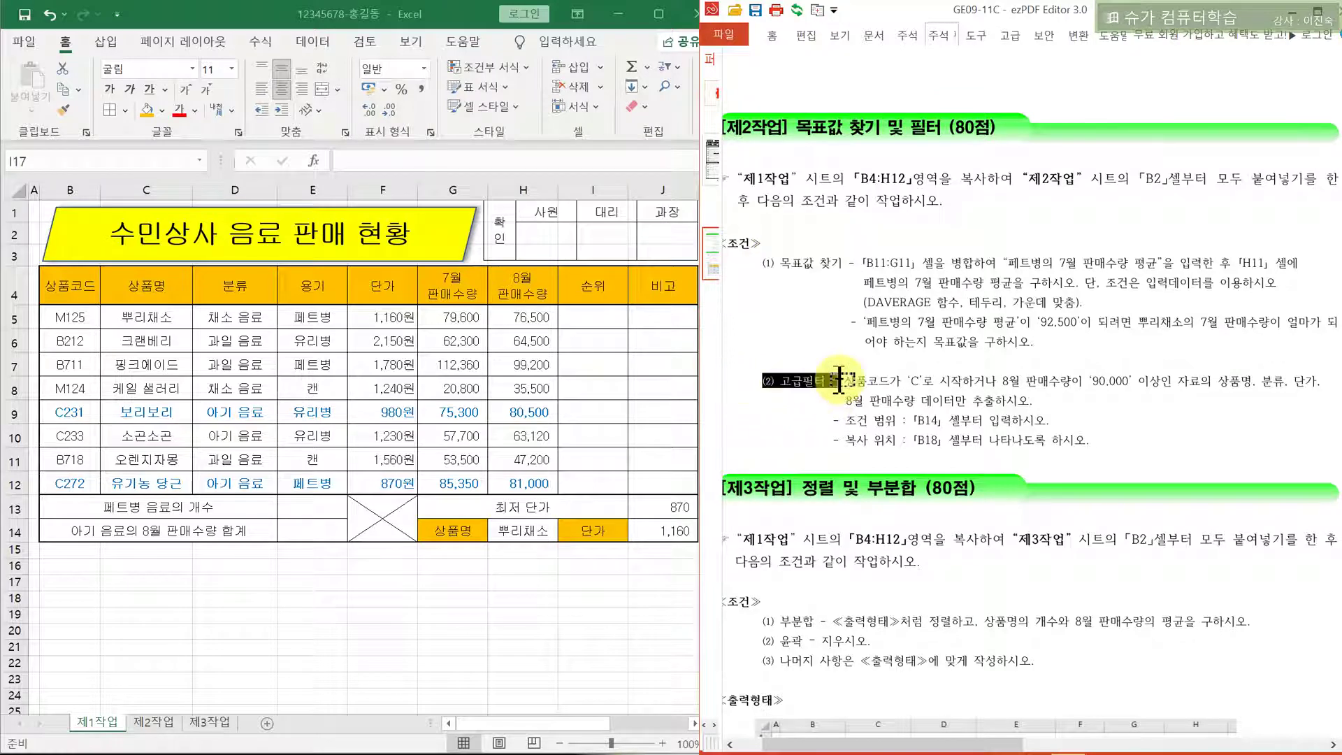
click(829, 330)
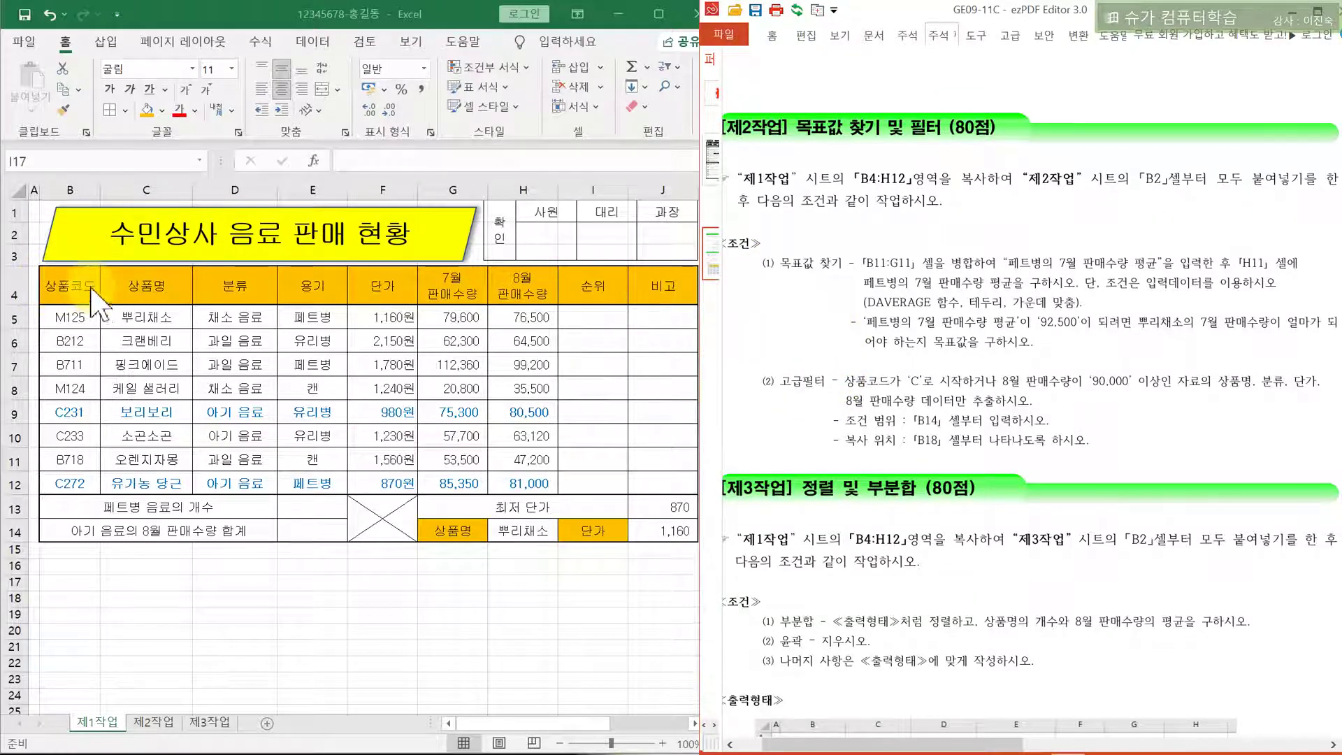
Copy B4:H12 from the 제1작업 sheet to B2 of the 제2작업 sheet, keeping the source column widths
drag(92, 290, 503, 478)
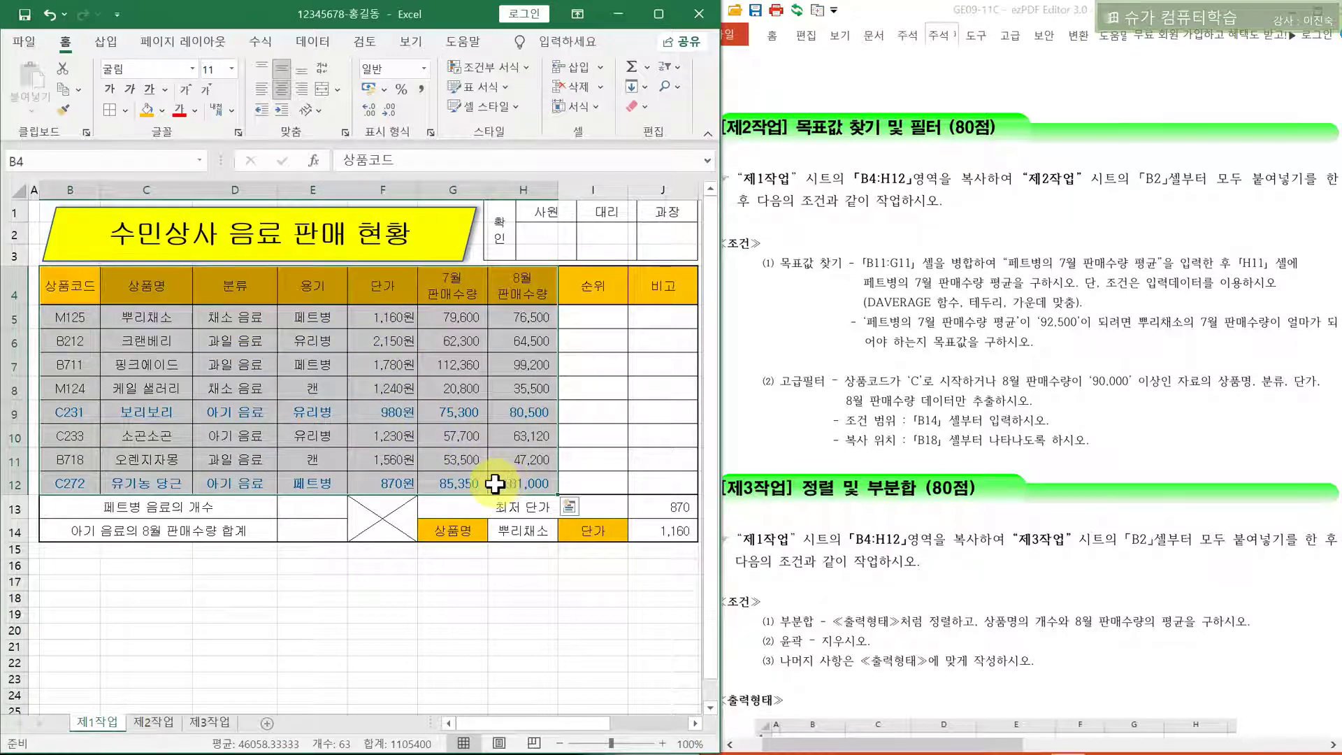
key(ctrl+c)
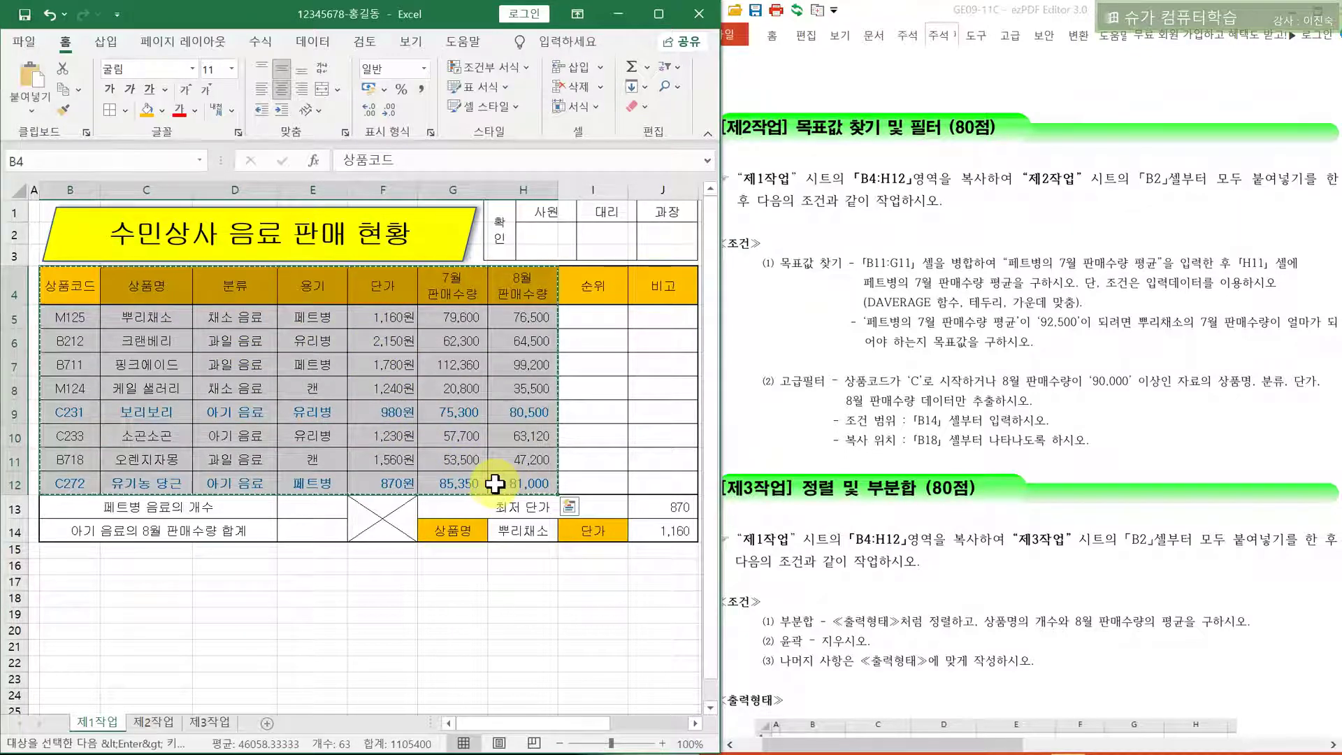
click(154, 722)
click(85, 235)
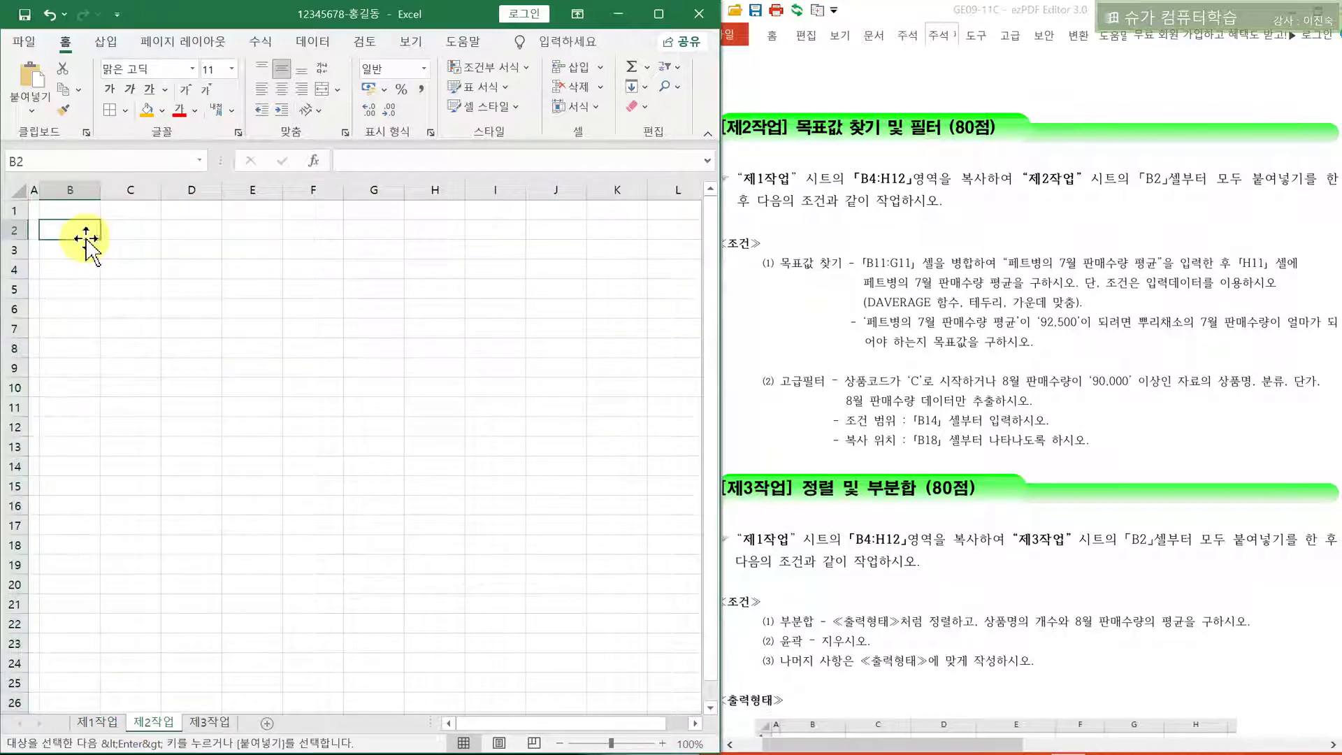
key(ctrl+v)
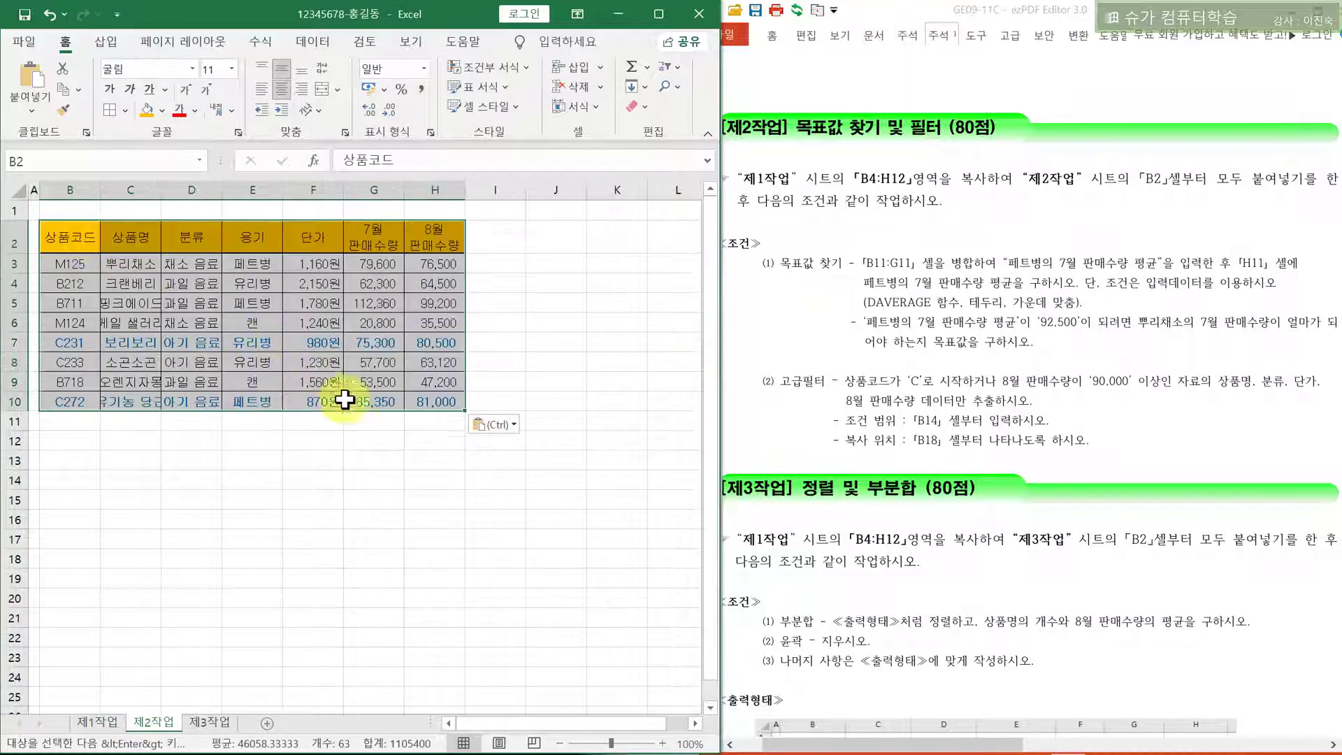
click(505, 428)
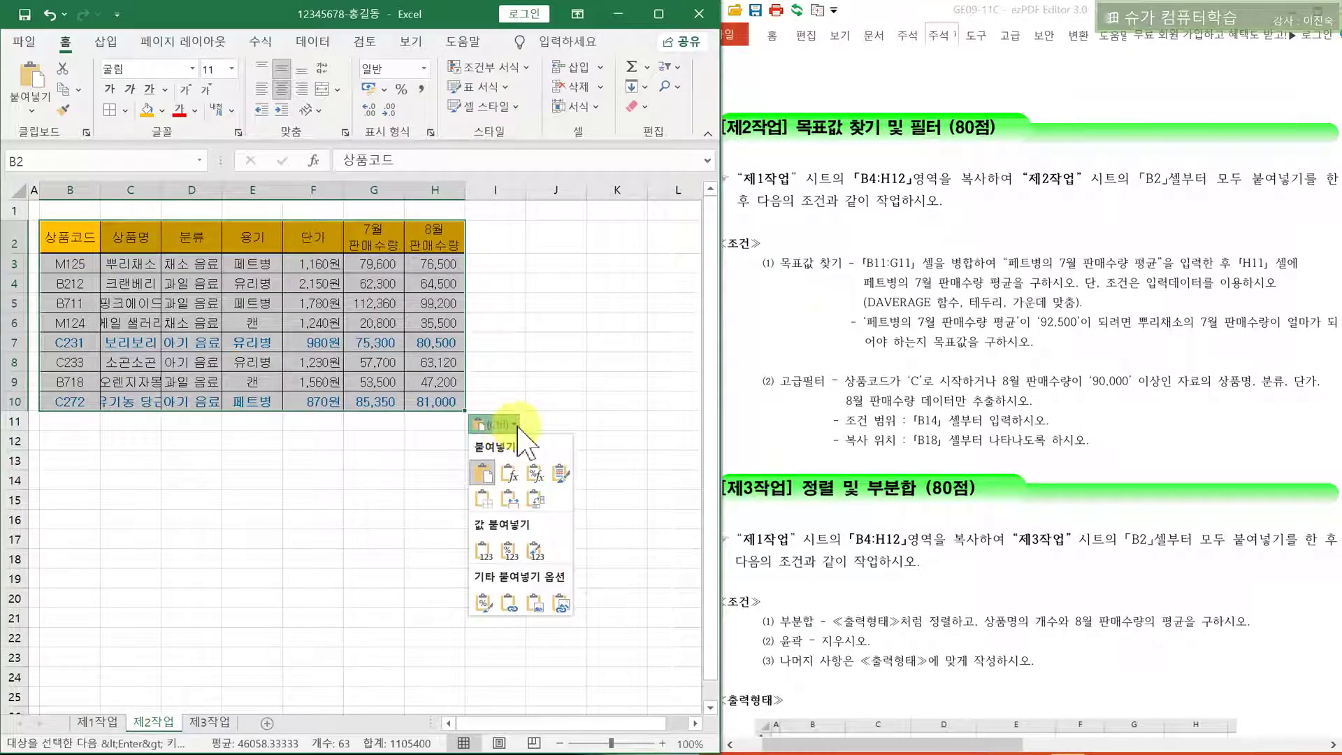
click(509, 499)
click(248, 494)
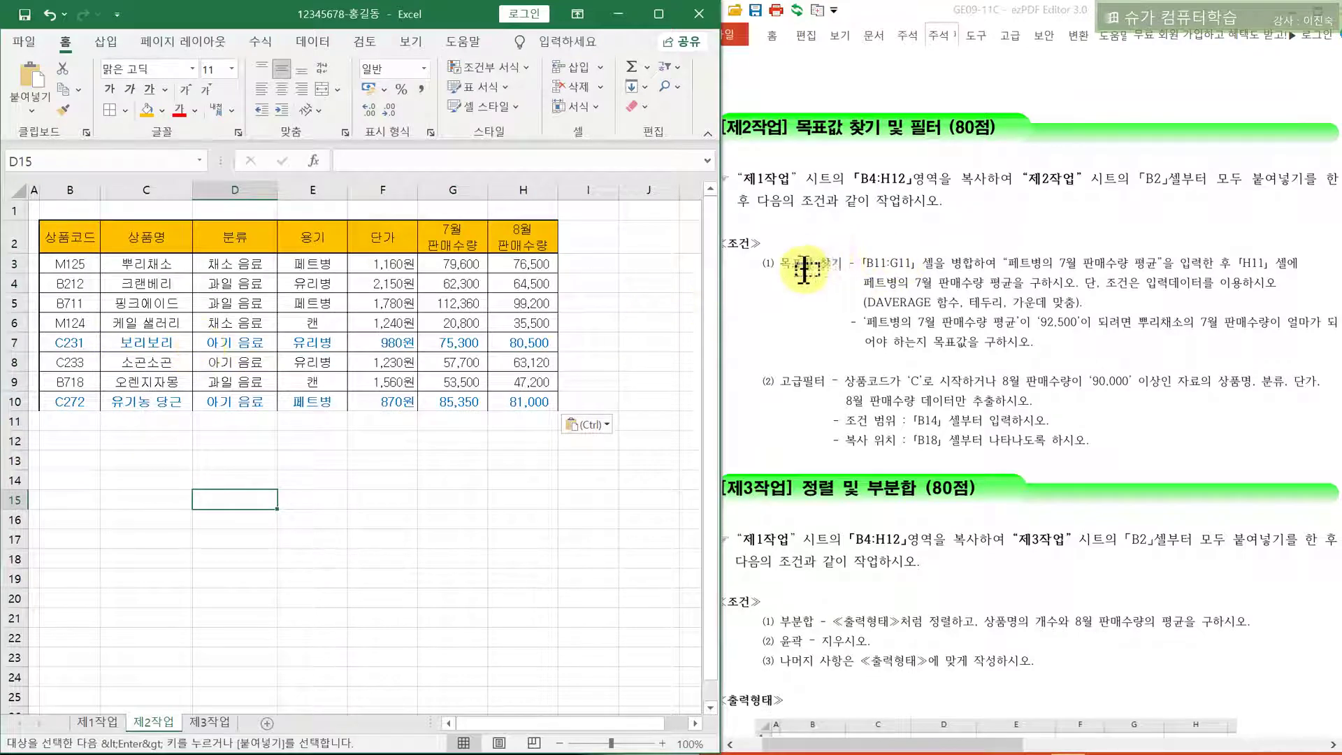
Merge and center B11:G11 on the 제2작업 sheet and enter "페트병의 7월 판매수량 평균" in it
drag(866, 264, 914, 262)
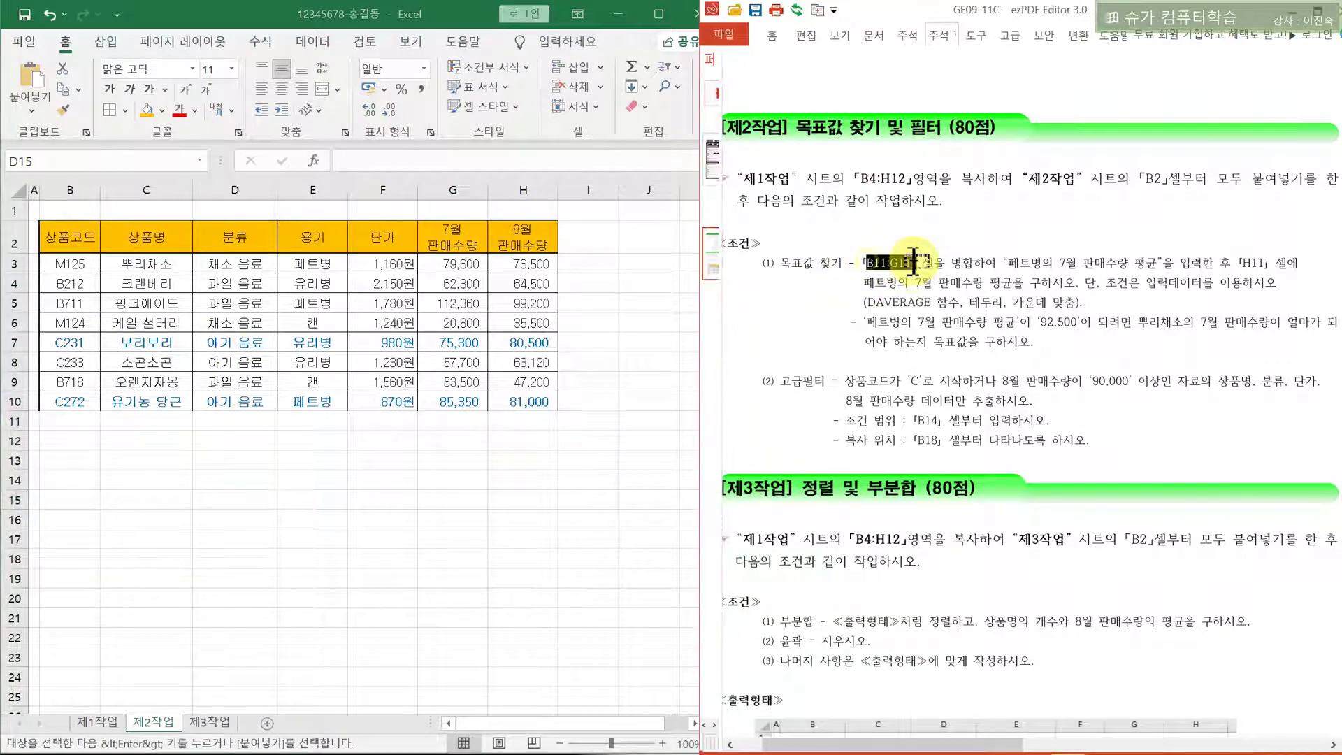
drag(63, 420, 446, 421)
right_click(446, 421)
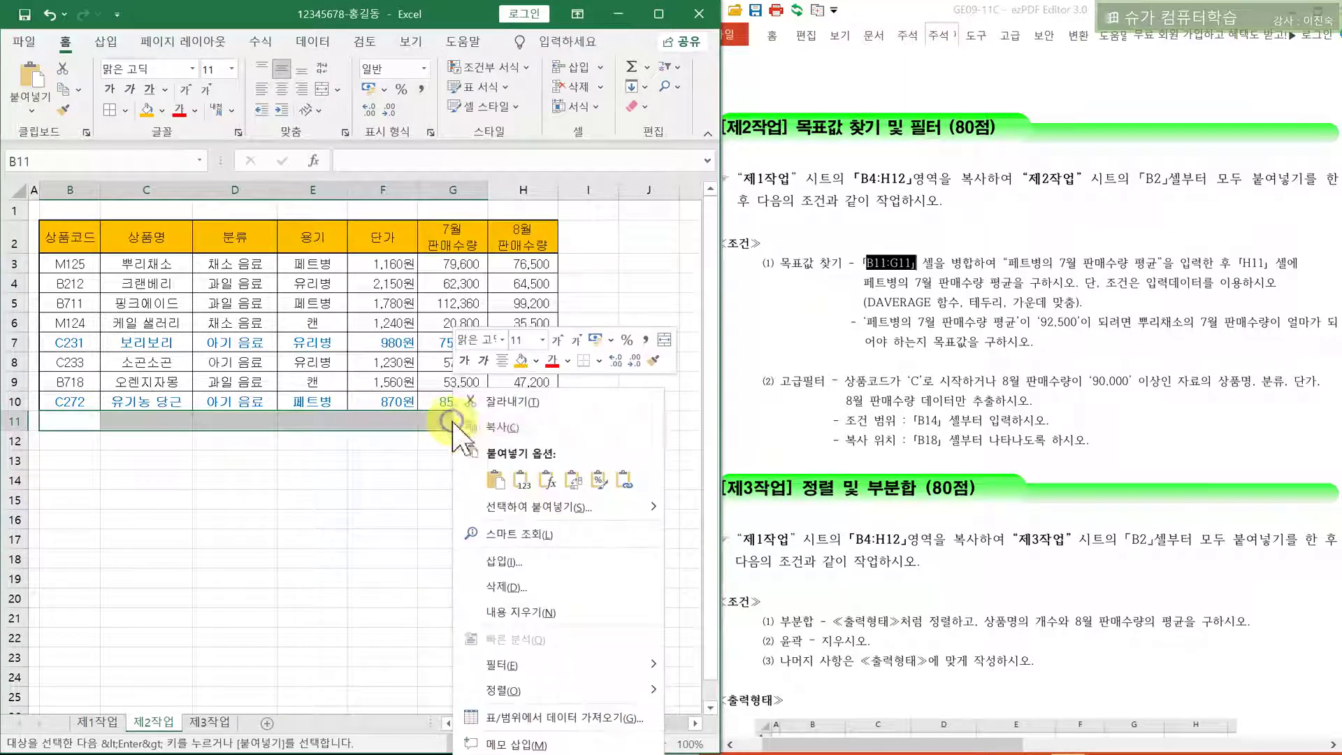
click(664, 341)
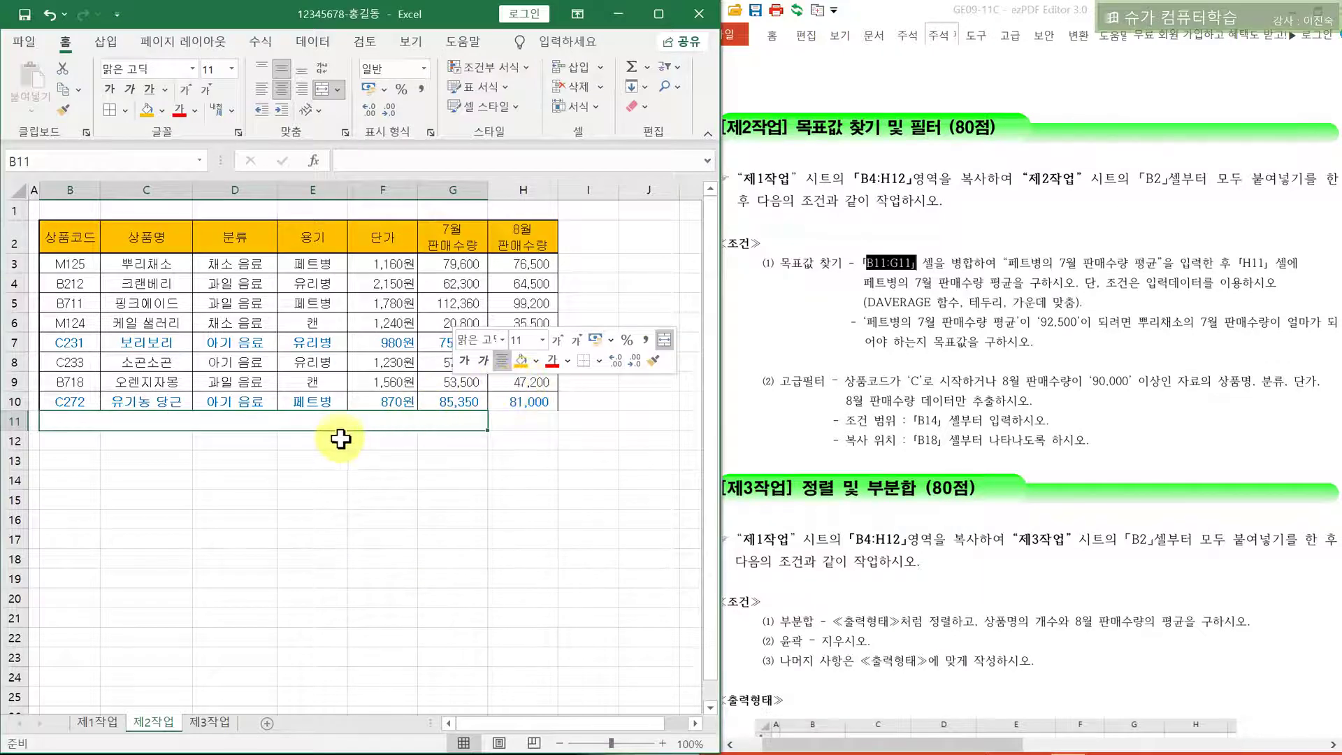
text(V)
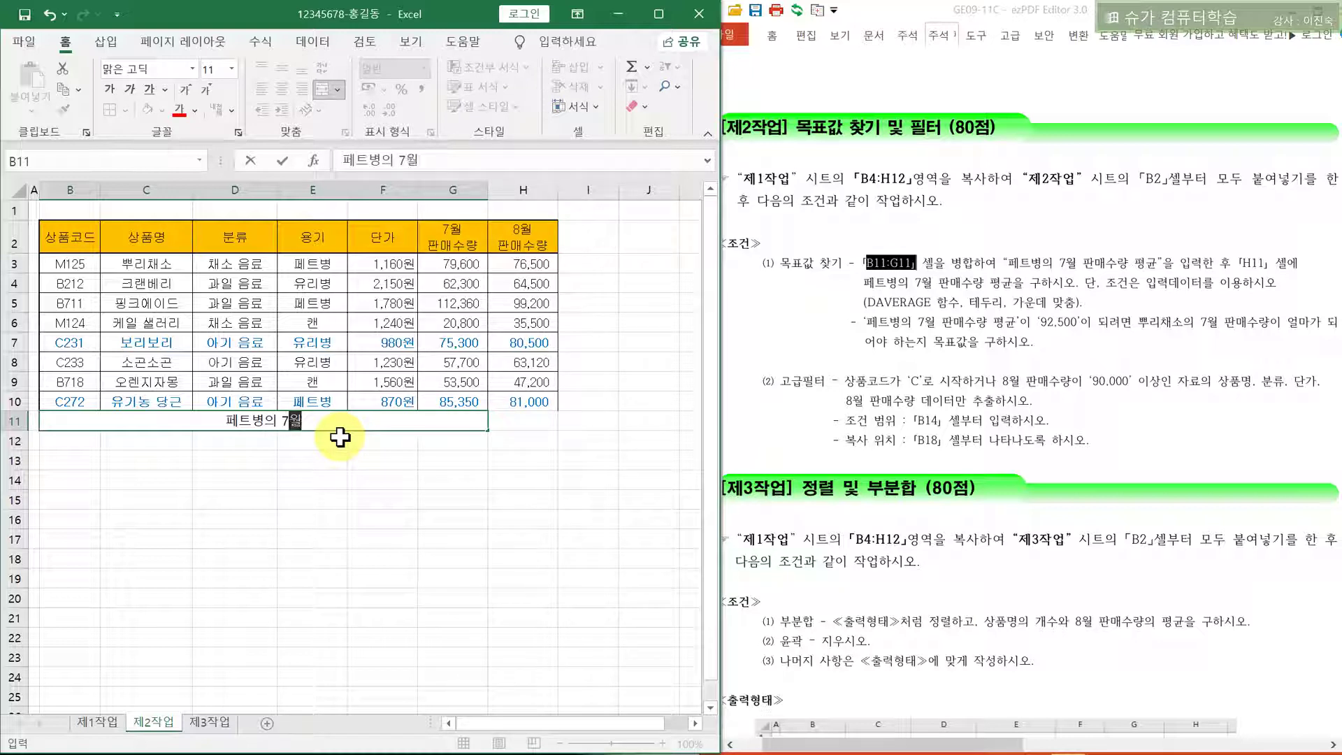
text(ㄴ매수량 평ㄱ)
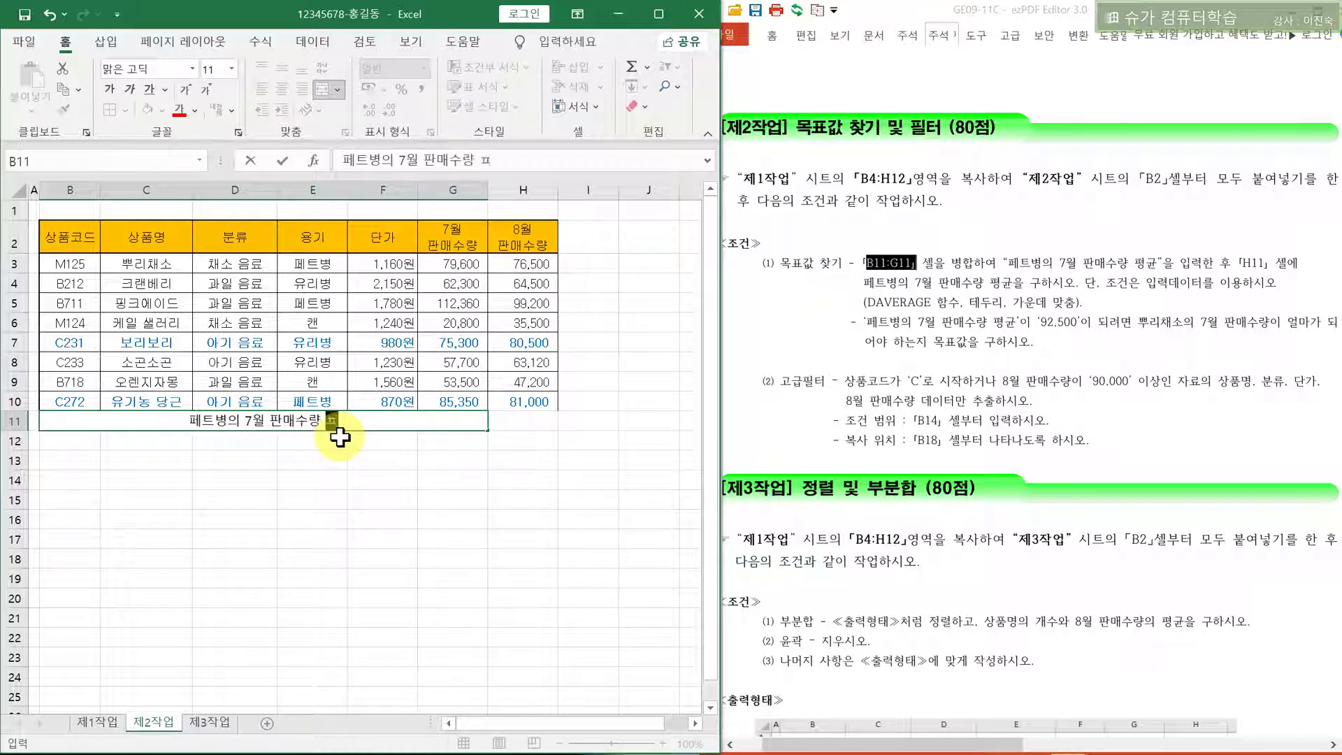
text(ㅠㄴ)
key(Tab)
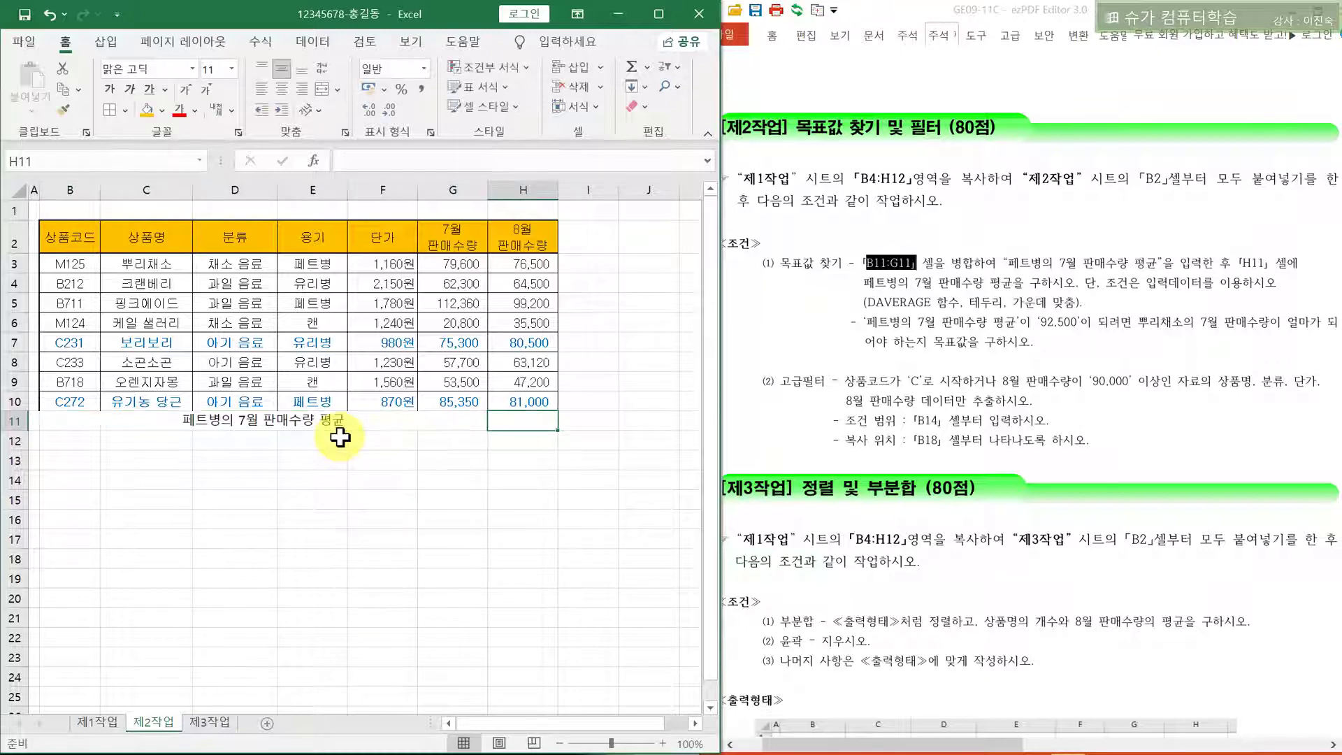
click(337, 427)
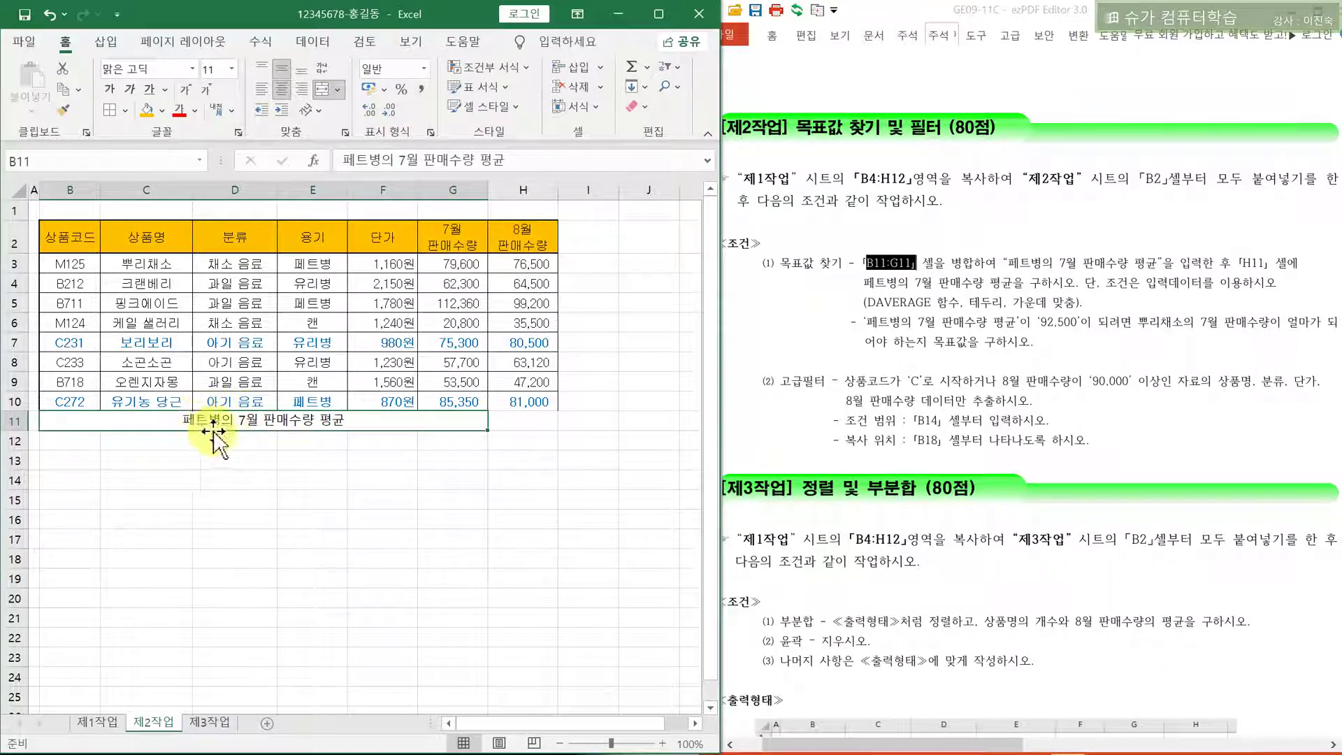
Center-align cell H11 as the instructions require
click(514, 421)
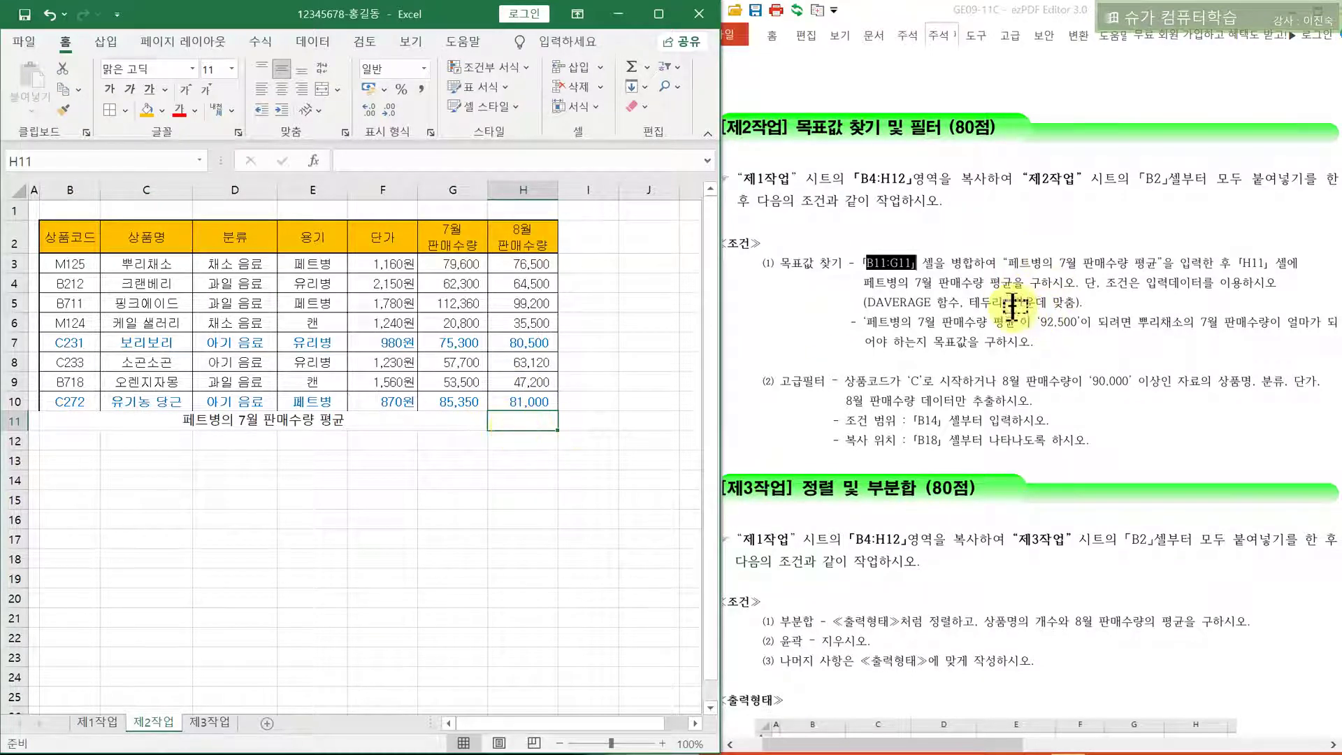
drag(1014, 302, 1077, 302)
click(521, 419)
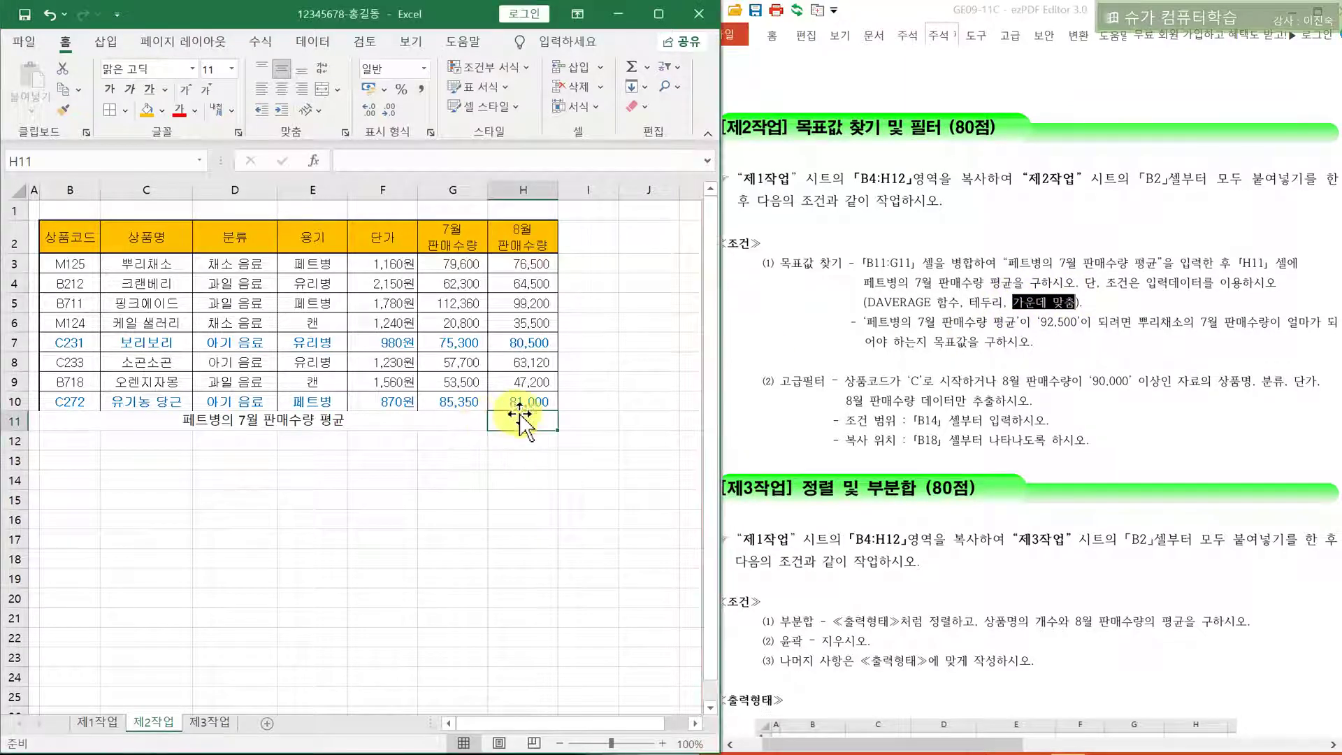
right_click(518, 421)
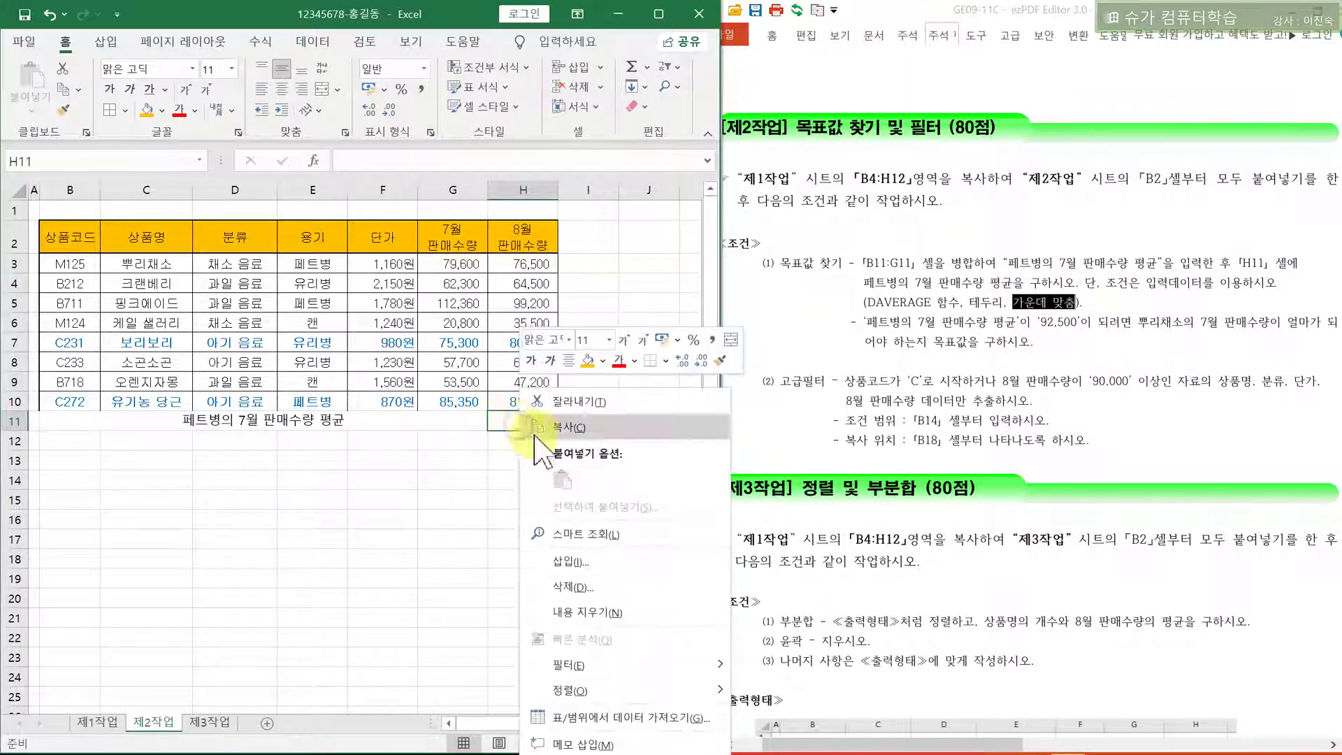
click(571, 362)
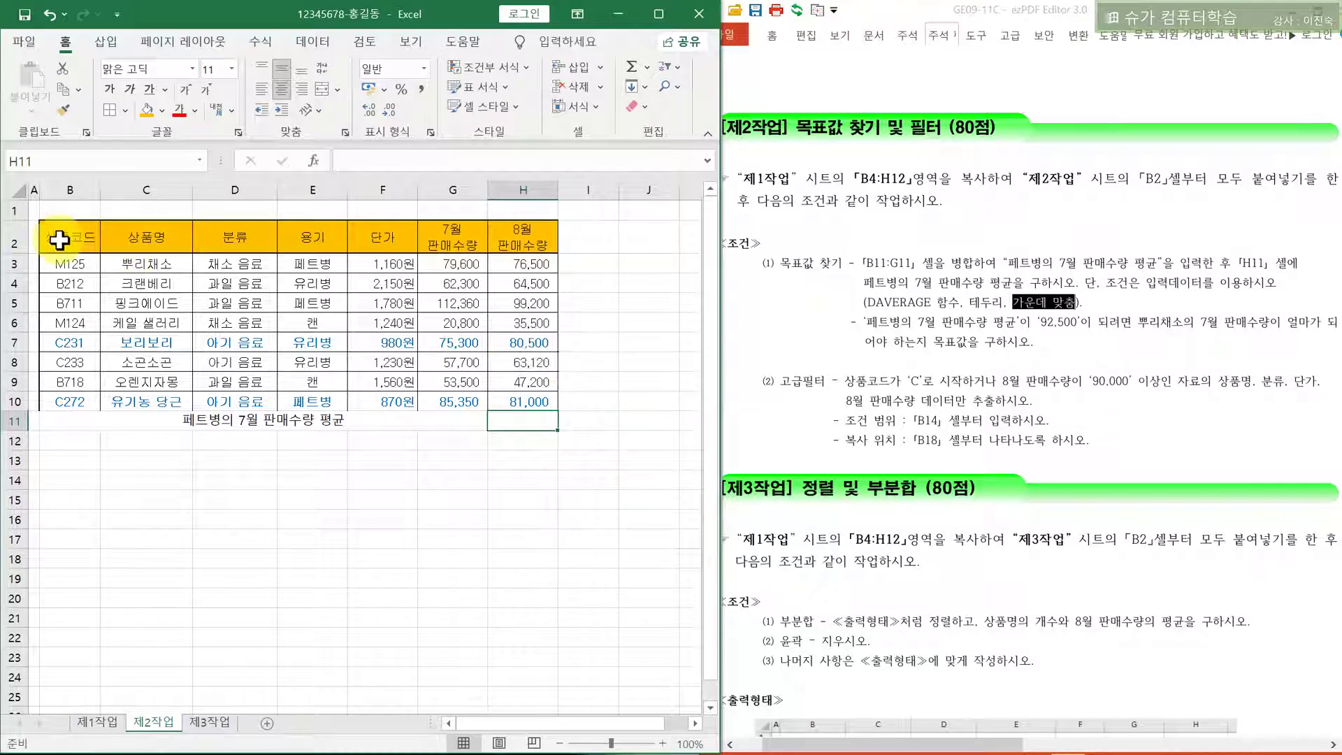
Apply all borders to the range B2:H11 and select cell H11
drag(59, 238, 501, 421)
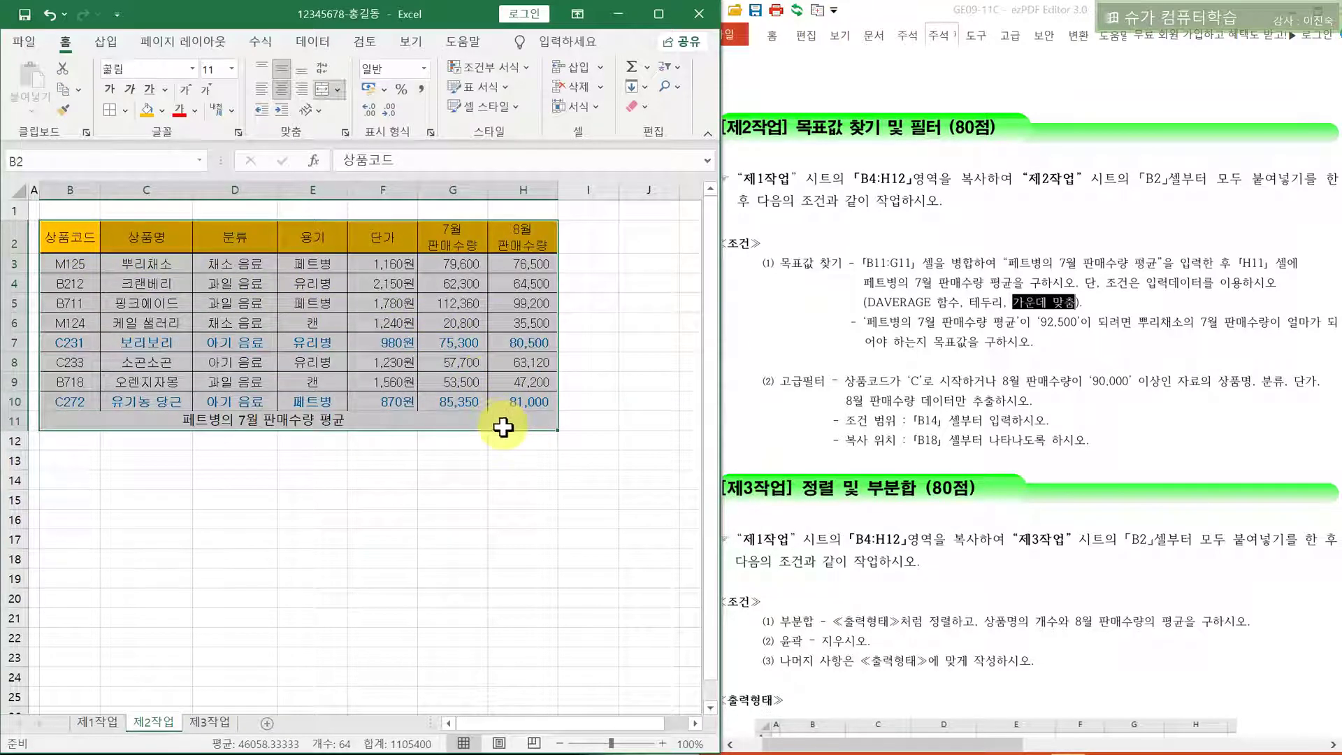
right_click(507, 390)
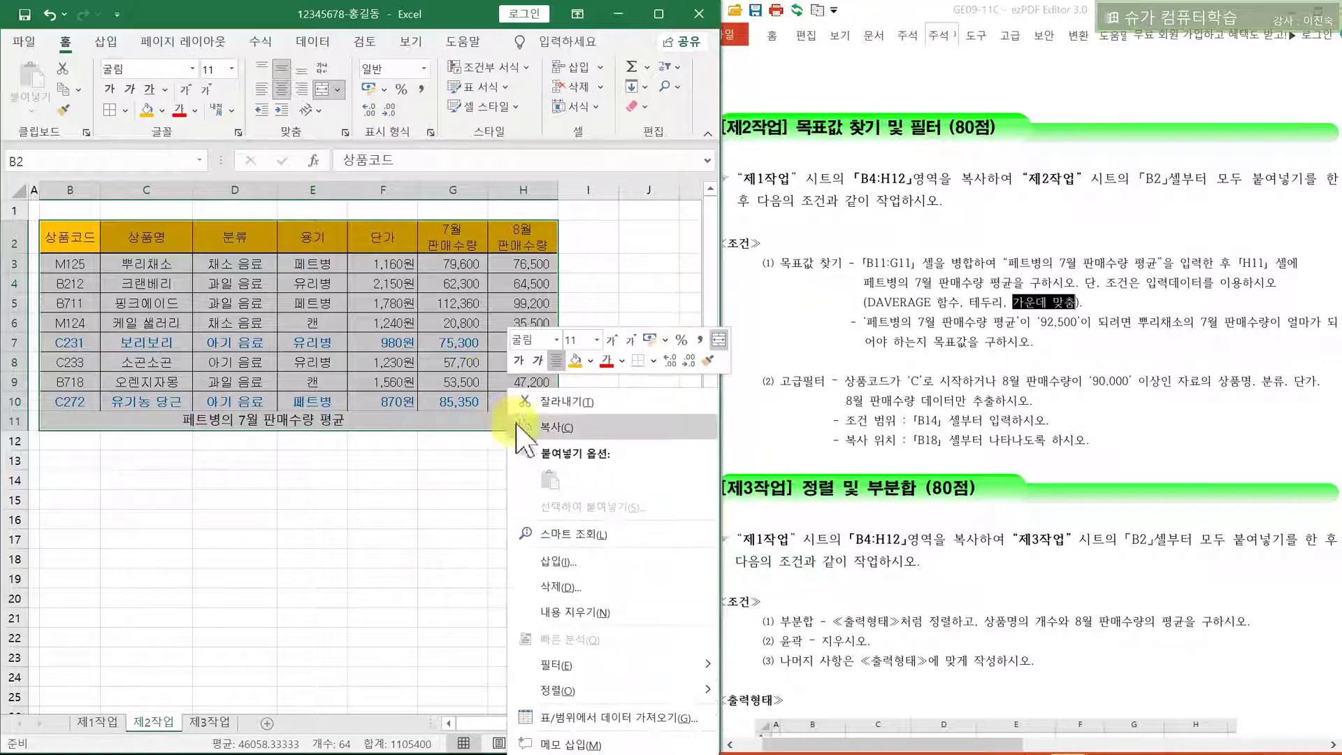
click(655, 361)
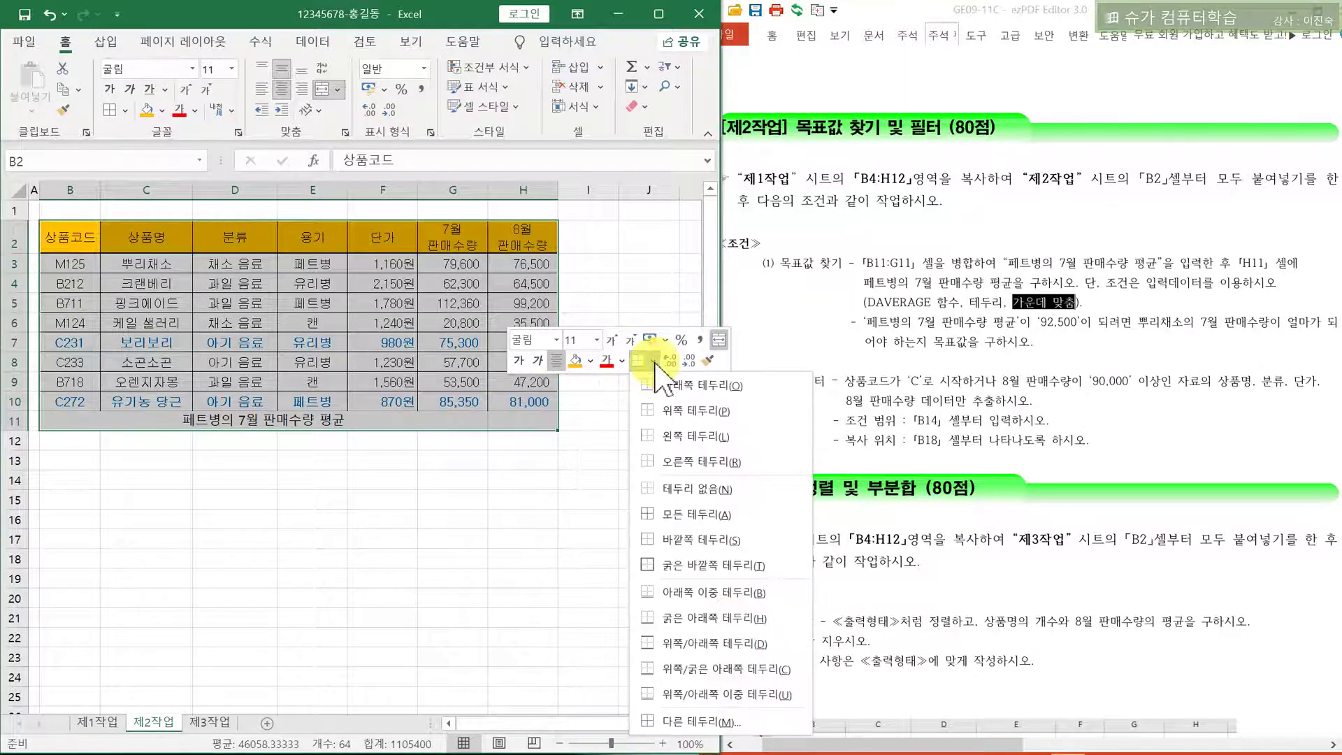
click(671, 517)
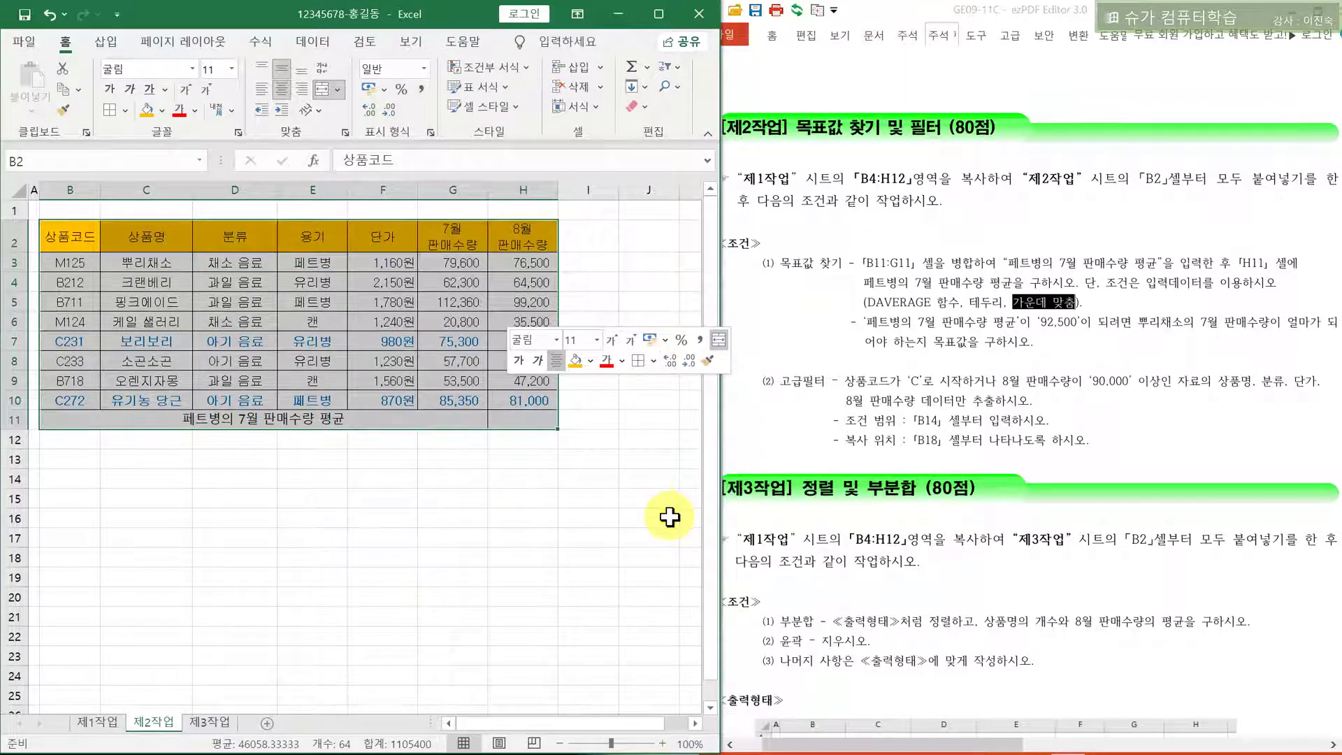
click(525, 420)
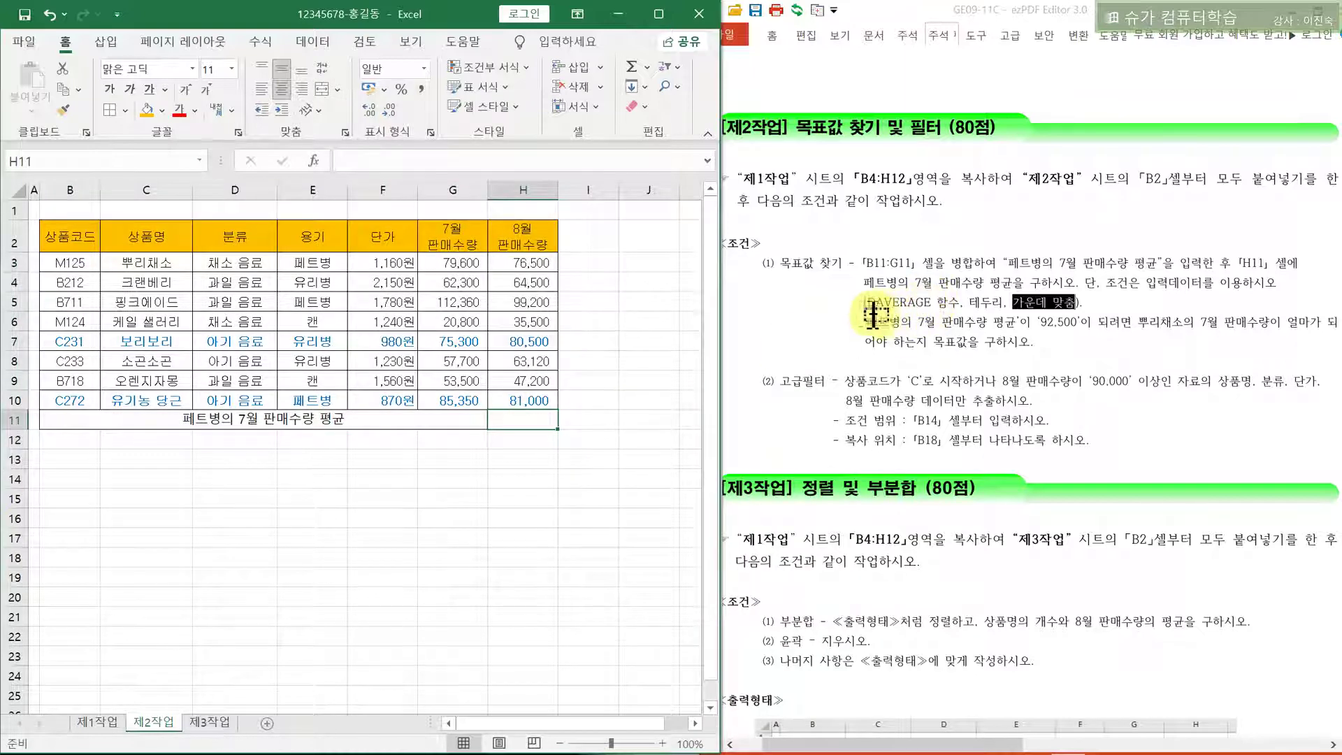
Start a DAVERAGE formula in cell H11 and open its function arguments, keeping the table in view
mouse_move(866, 302)
mouse_down()
mouse_move(927, 302)
mouse_move(880, 313)
mouse_up()
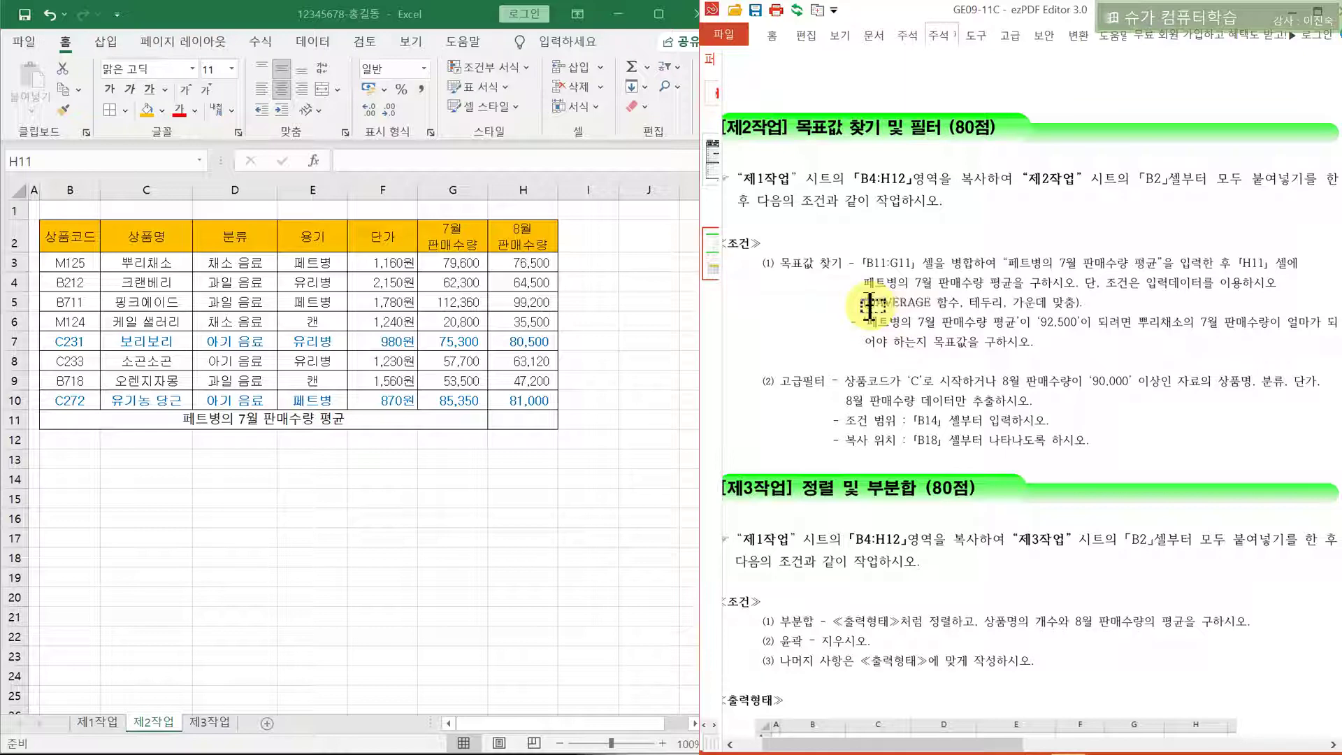
drag(865, 302, 960, 304)
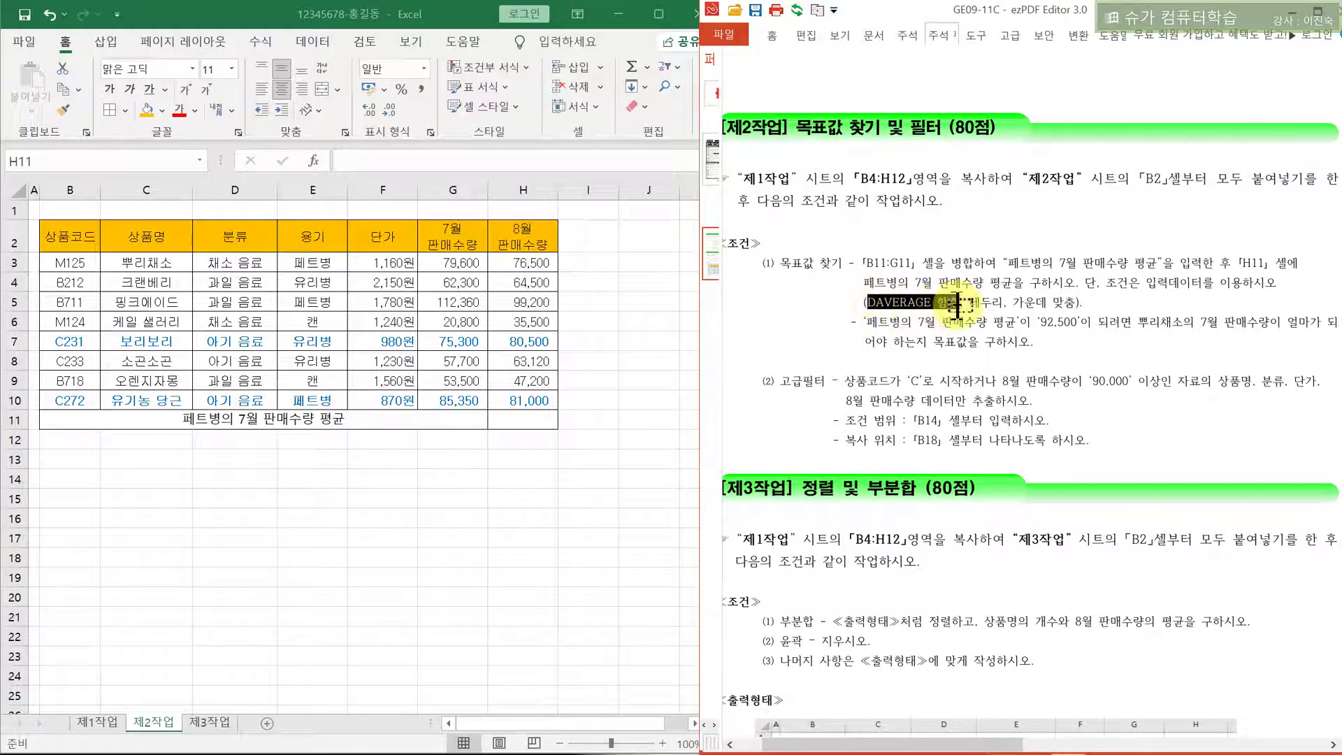
click(523, 420)
text(=)
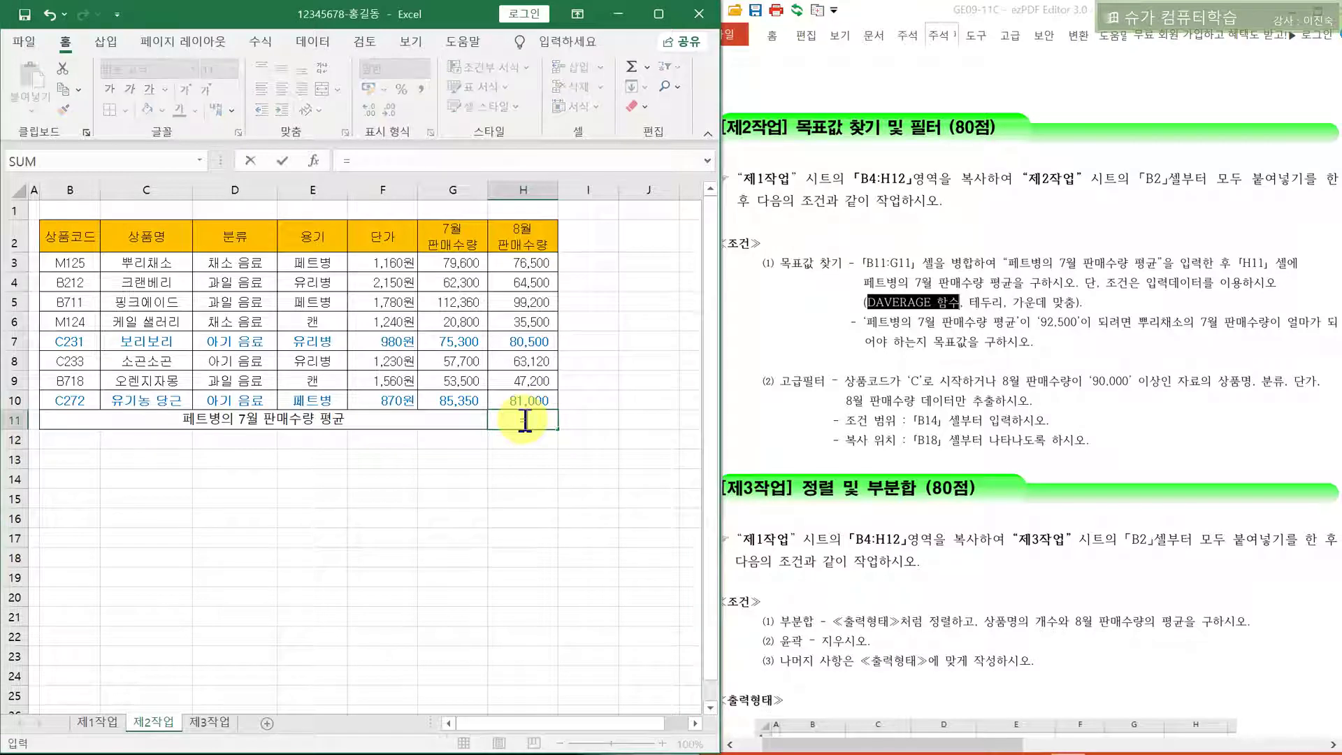
text(D)
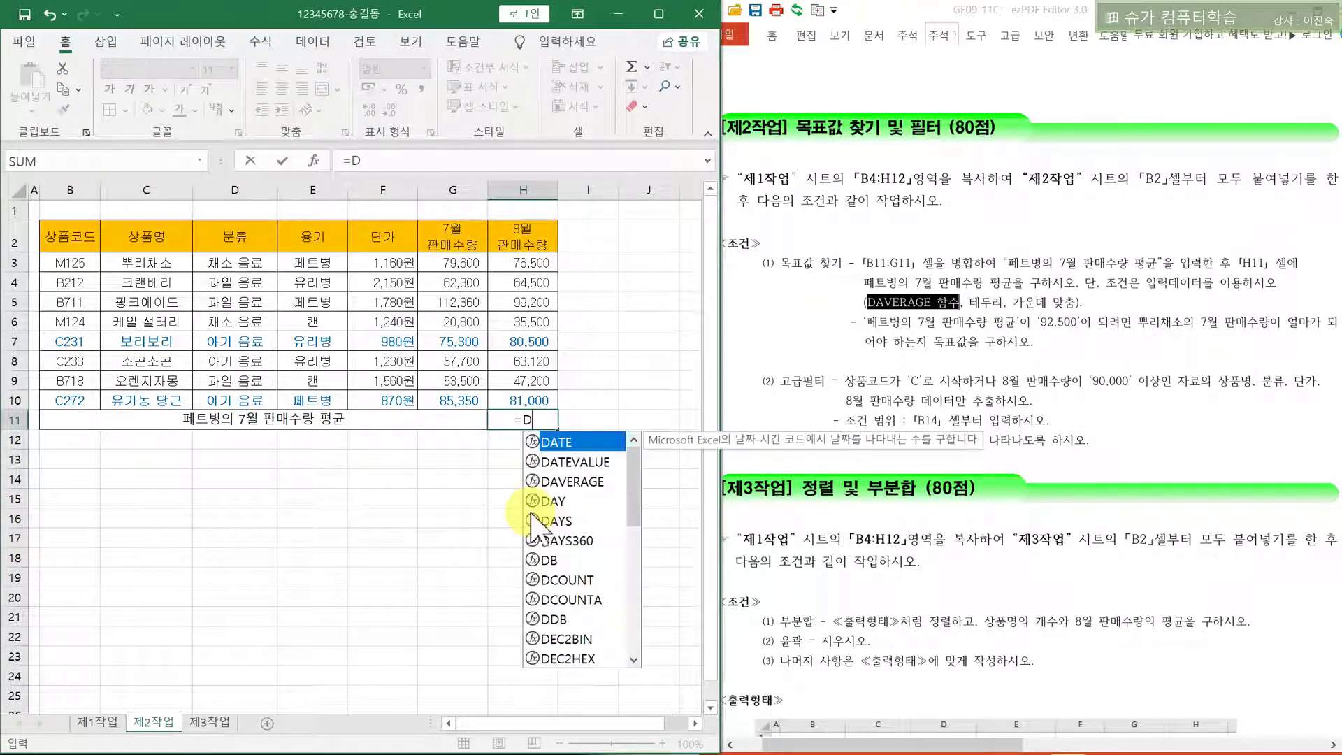
click(584, 482)
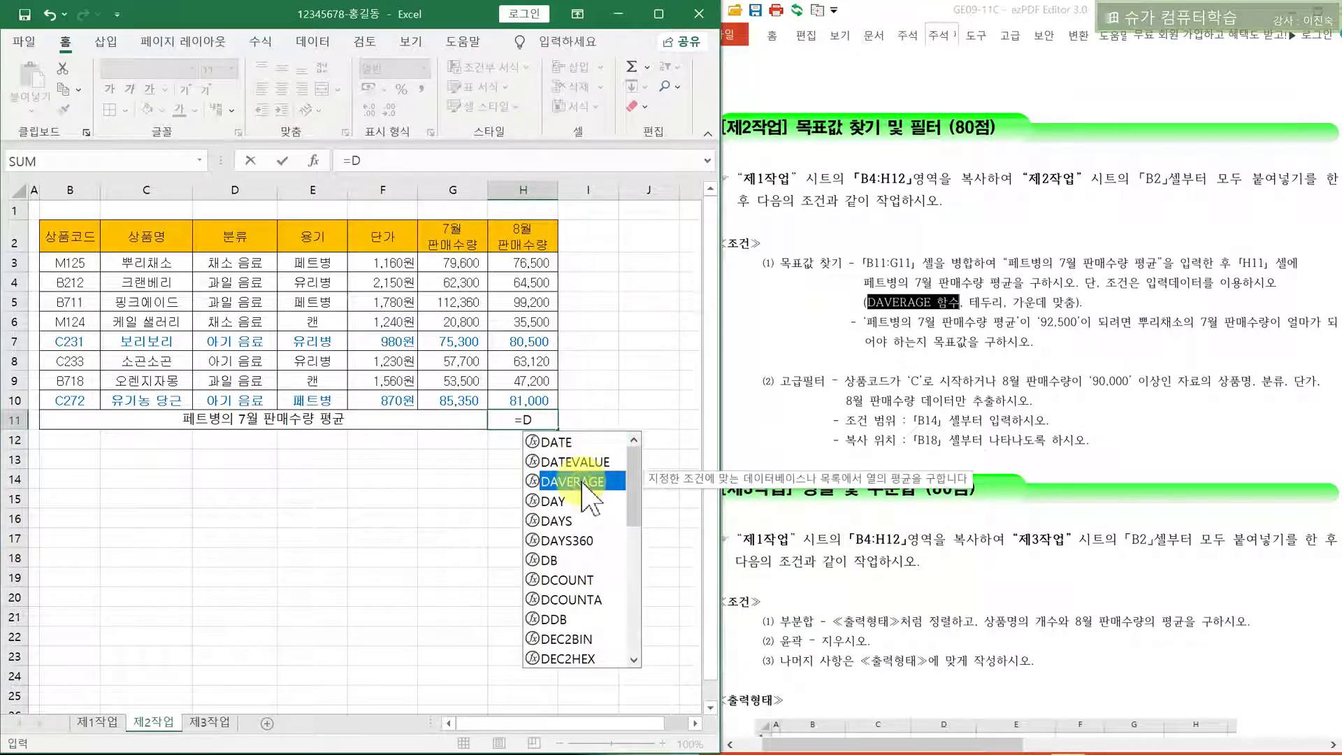
double_click(584, 482)
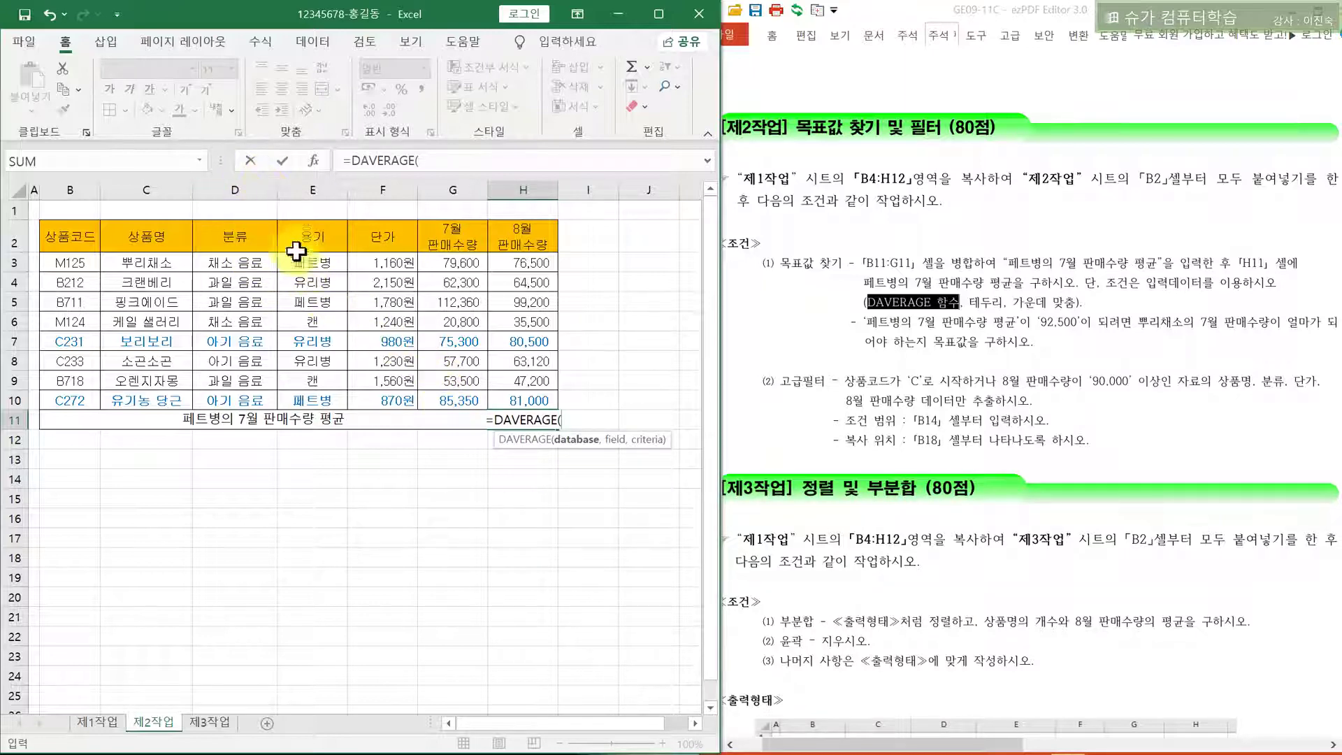
click(314, 160)
drag(468, 210, 185, 455)
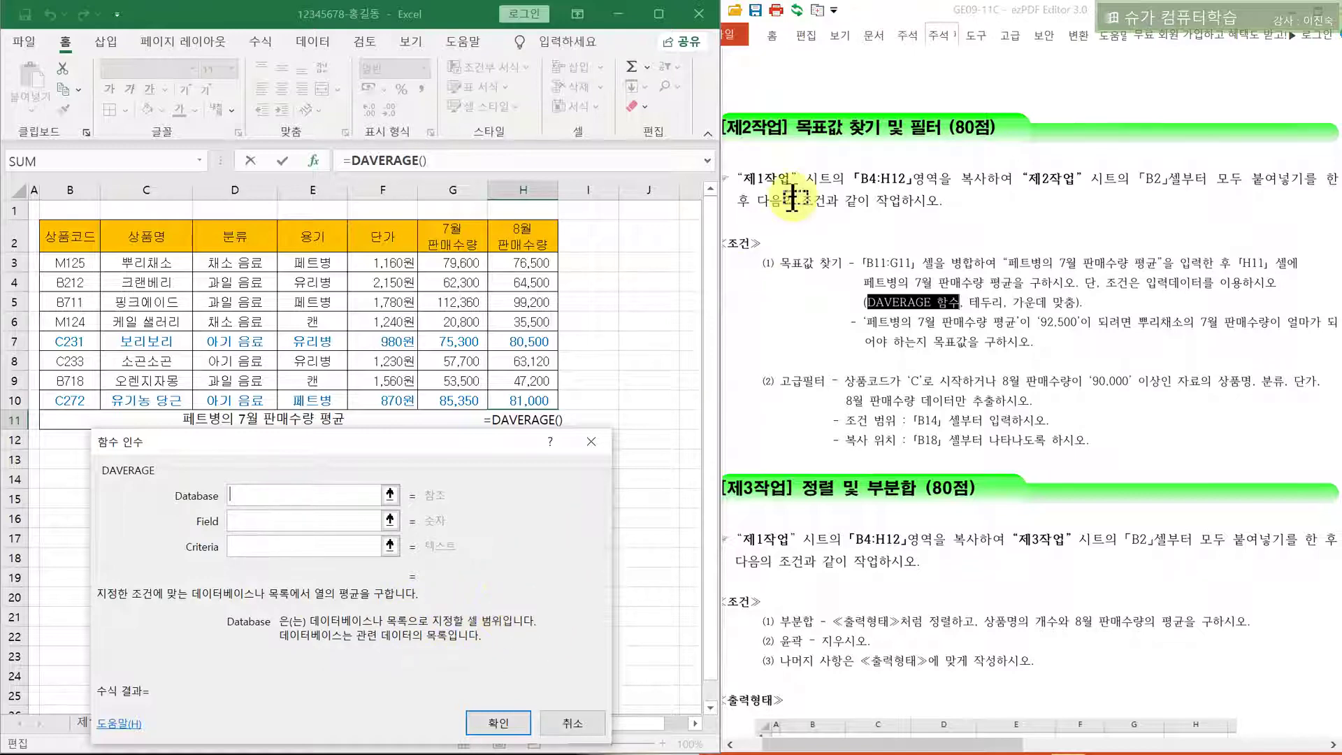
Check the copied range in the PDF instructions and set DAVERAGE's Database argument to B2:H10
click(857, 181)
double_click(867, 181)
click(879, 179)
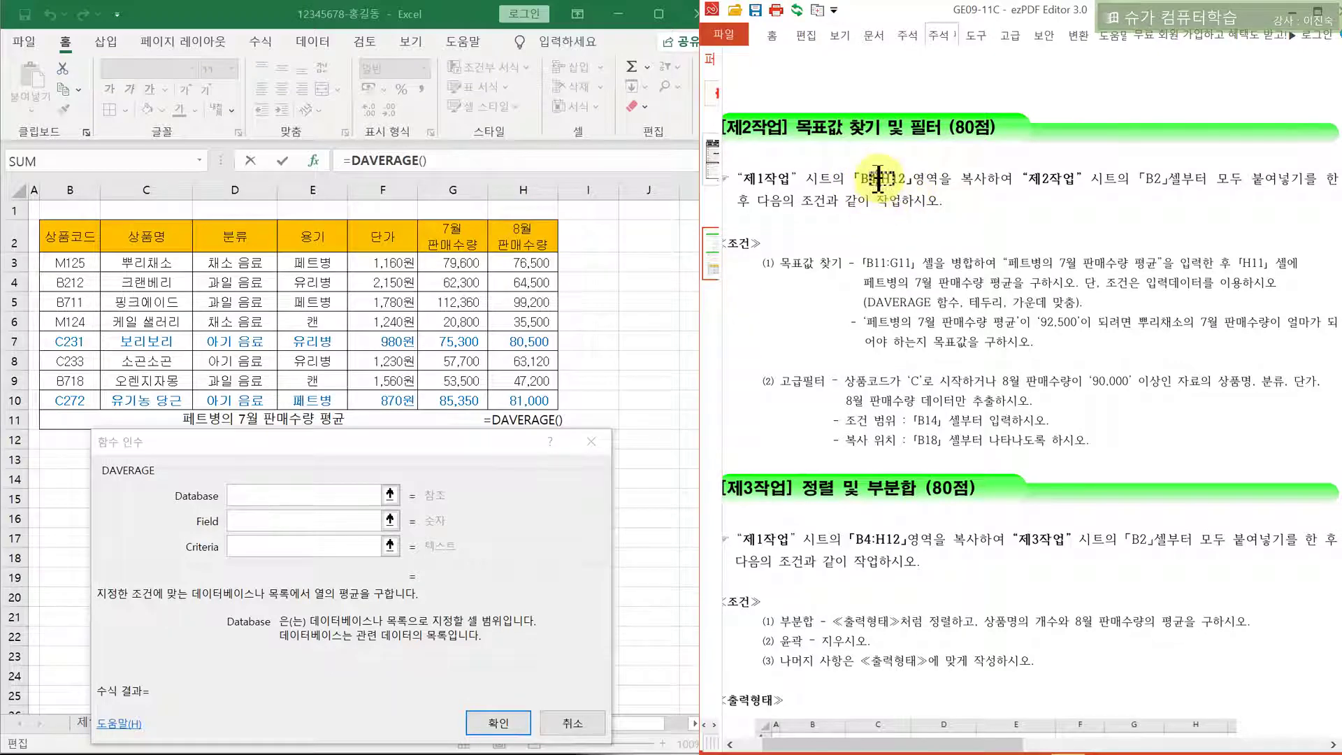
drag(861, 180, 911, 179)
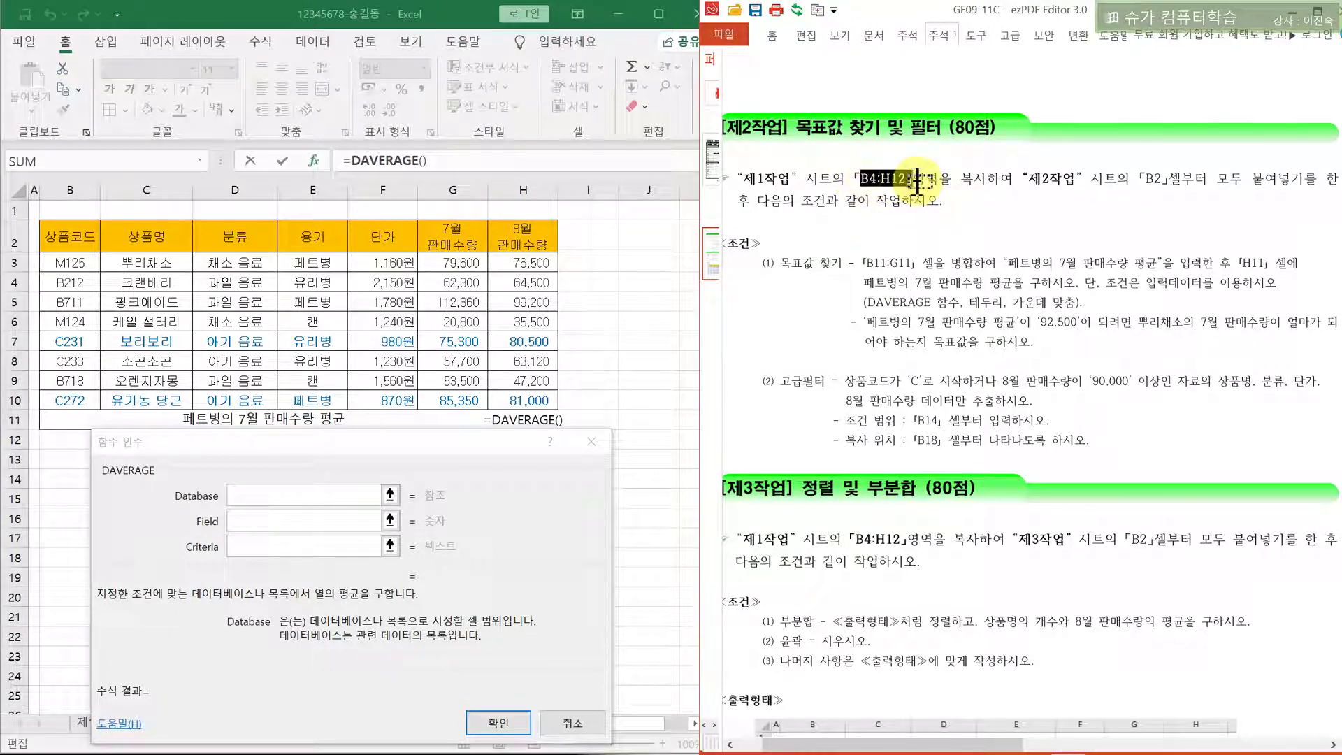
click(347, 489)
drag(763, 179, 914, 179)
drag(1029, 179, 1151, 188)
click(1146, 179)
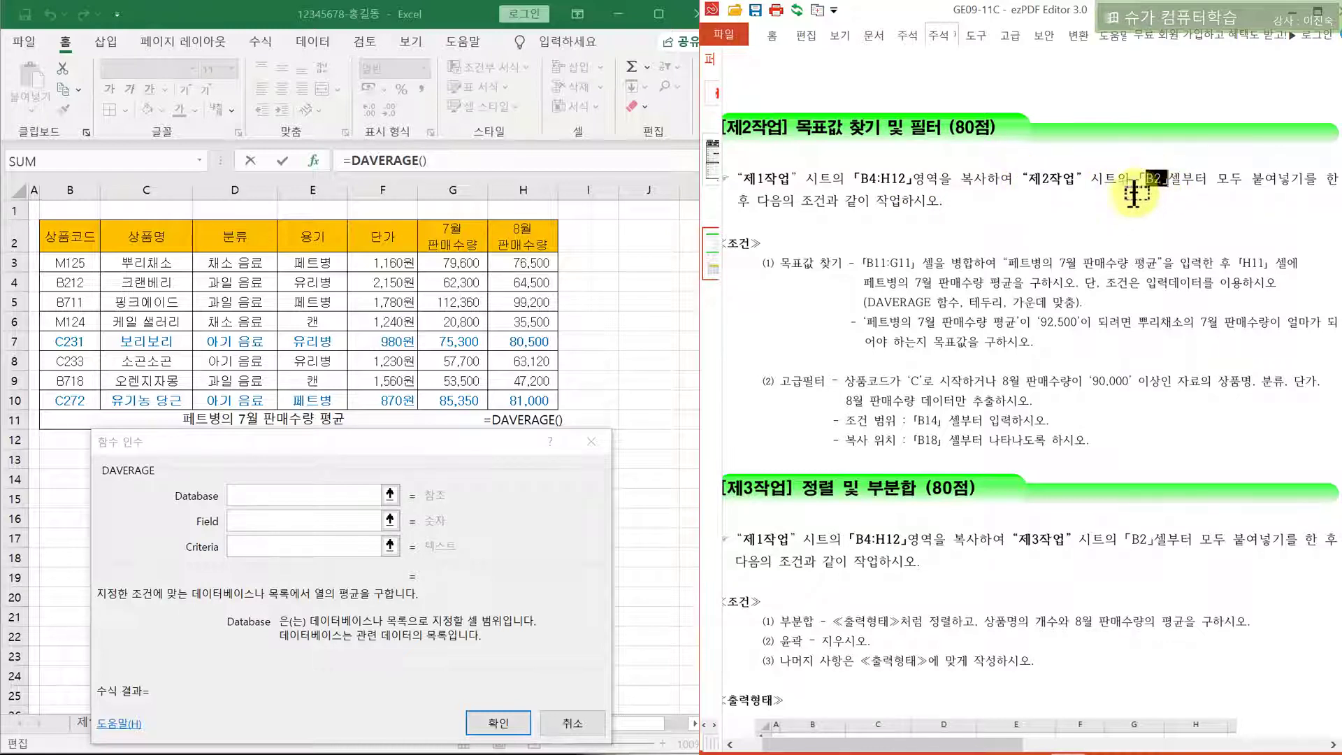
click(303, 498)
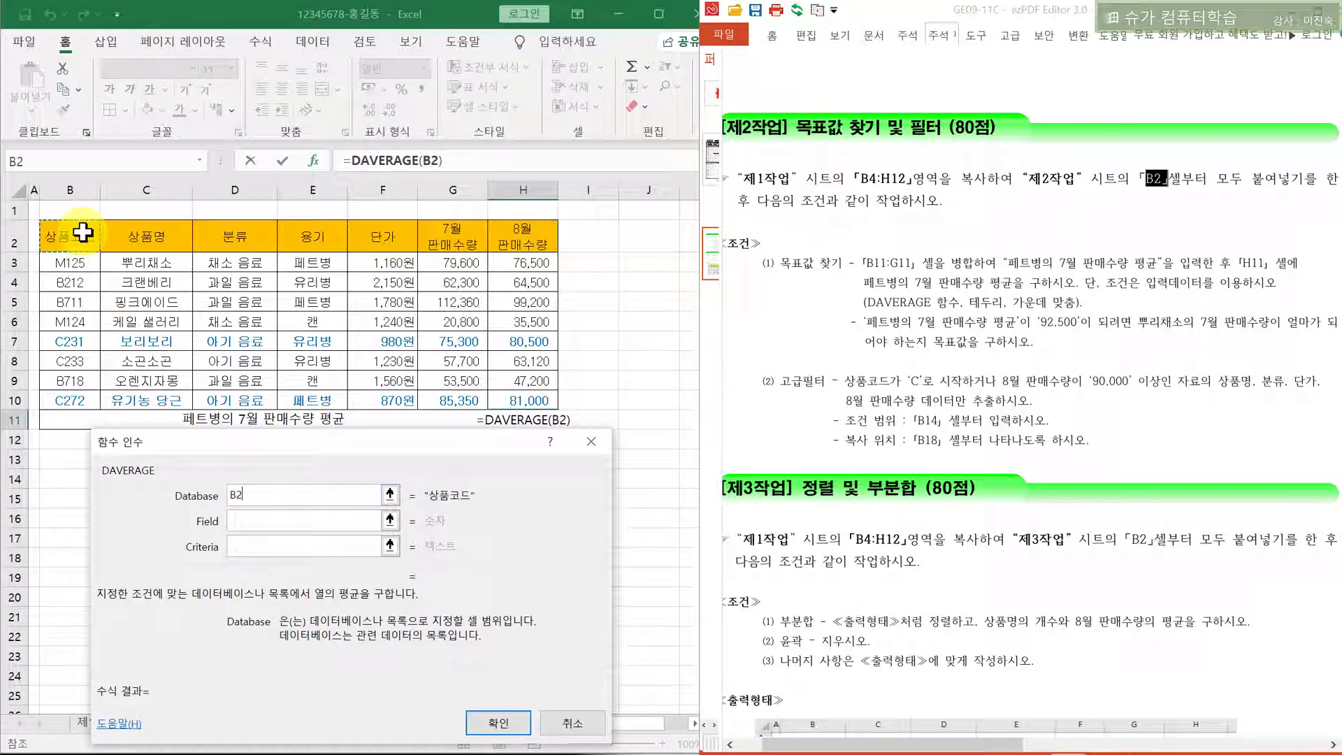
drag(83, 233, 528, 401)
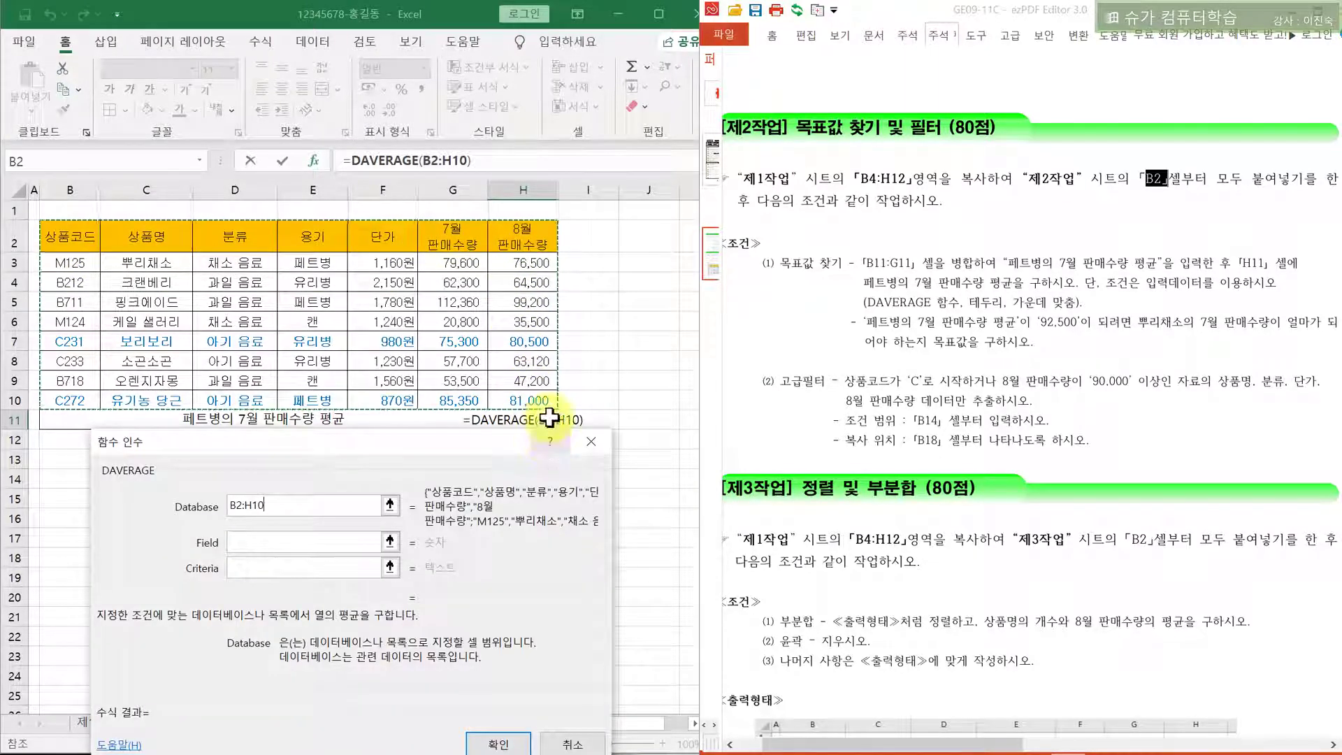
Set the DAVERAGE Field to 6 and Criteria to E2:E3, and complete the formula in H11
click(252, 542)
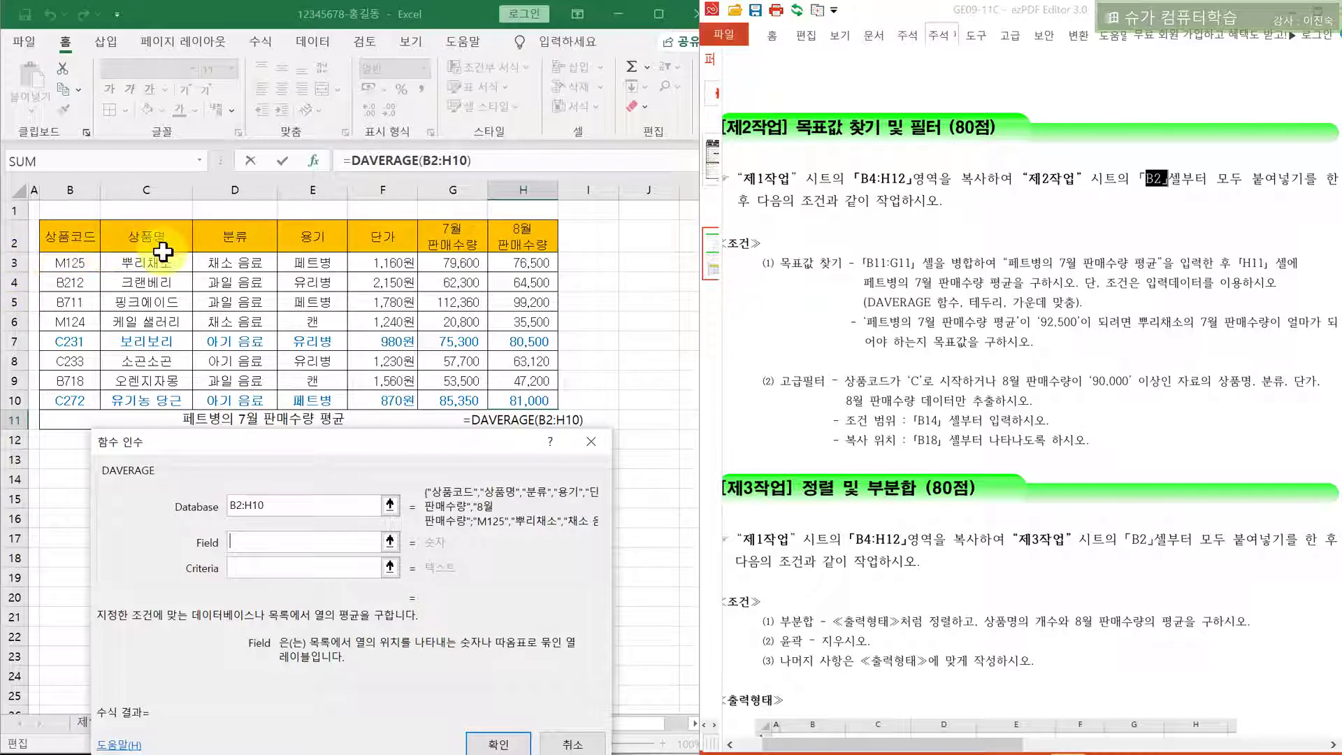
text(6)
click(266, 567)
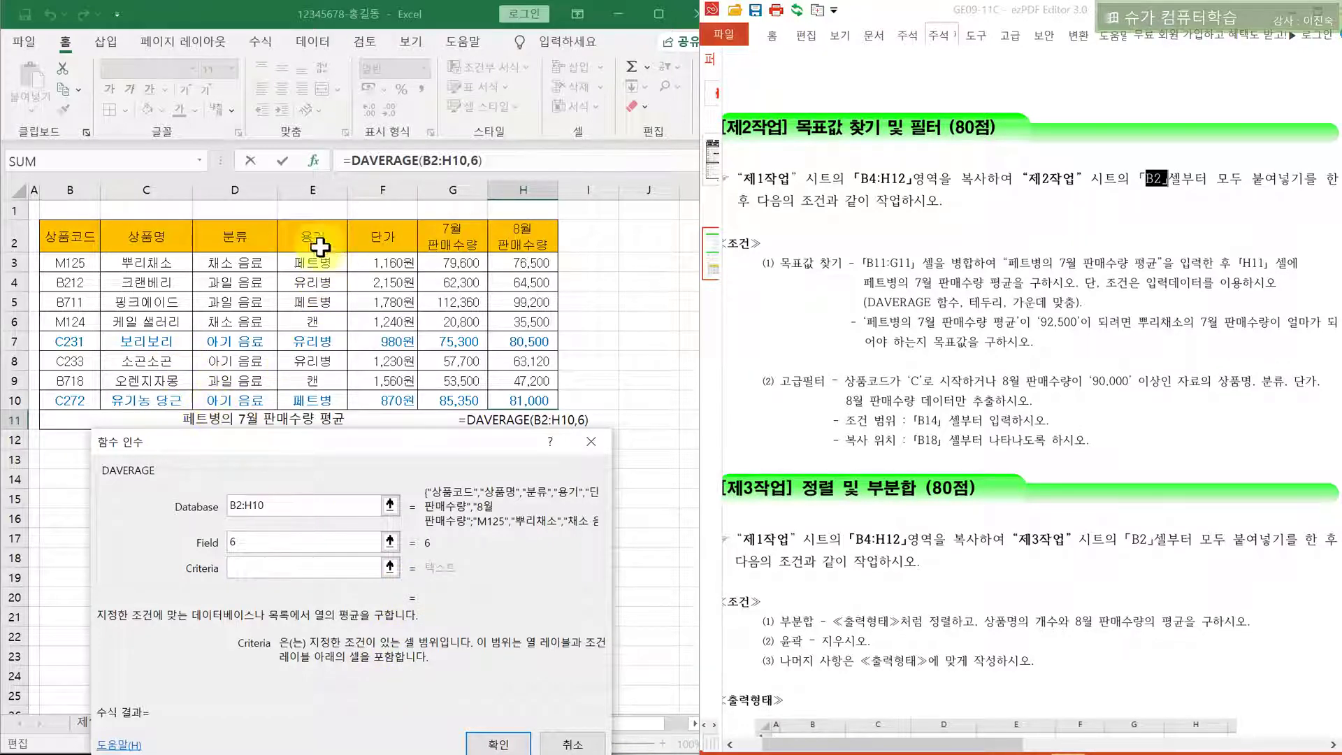
drag(318, 237, 317, 262)
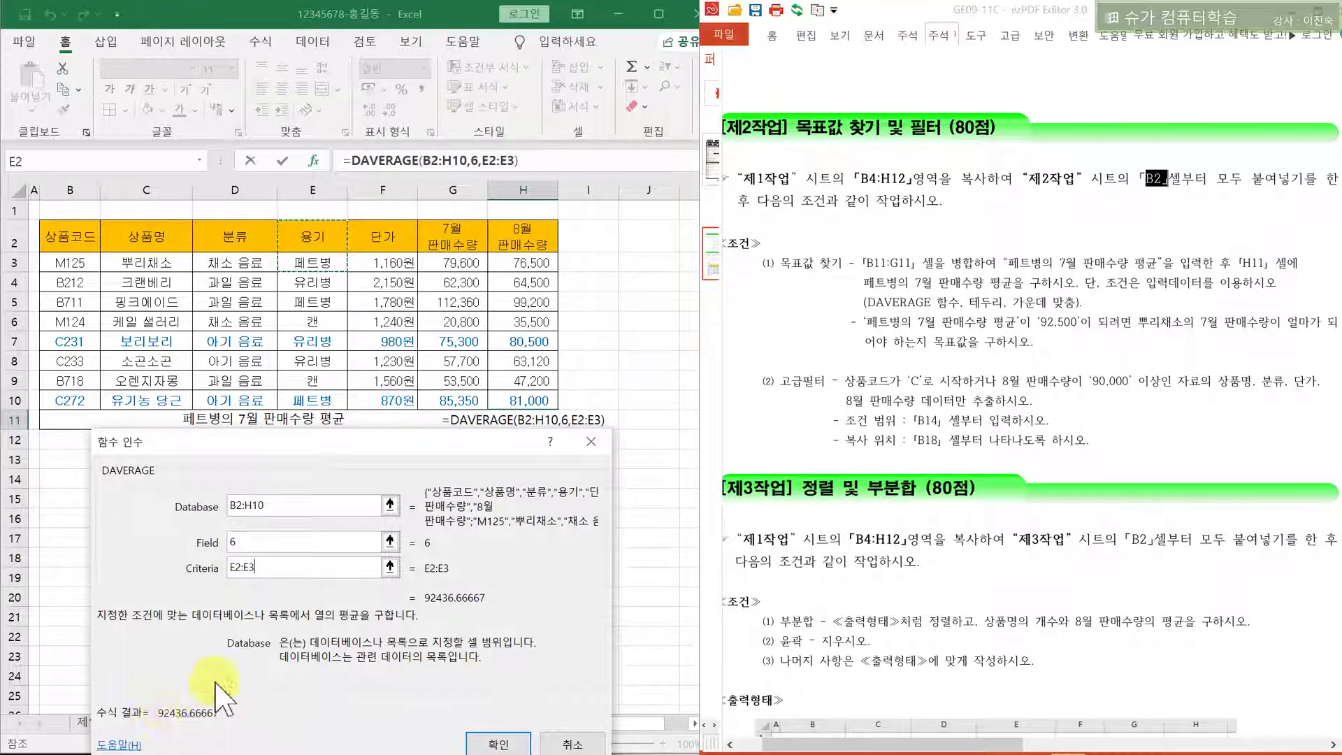
click(491, 744)
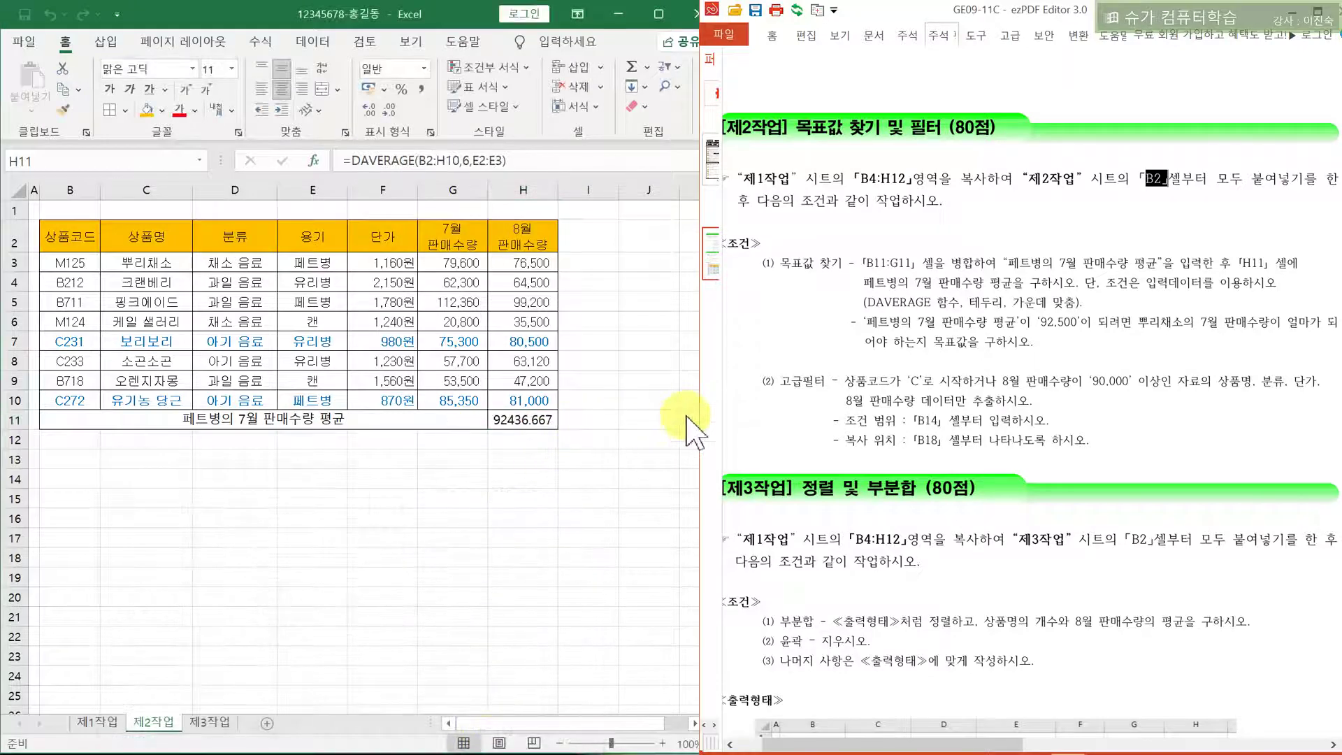
Read the goal seek condition in the PDF and fill 뿌리채소's 7월 판매수량 cell, G3, with yellow
click(938, 362)
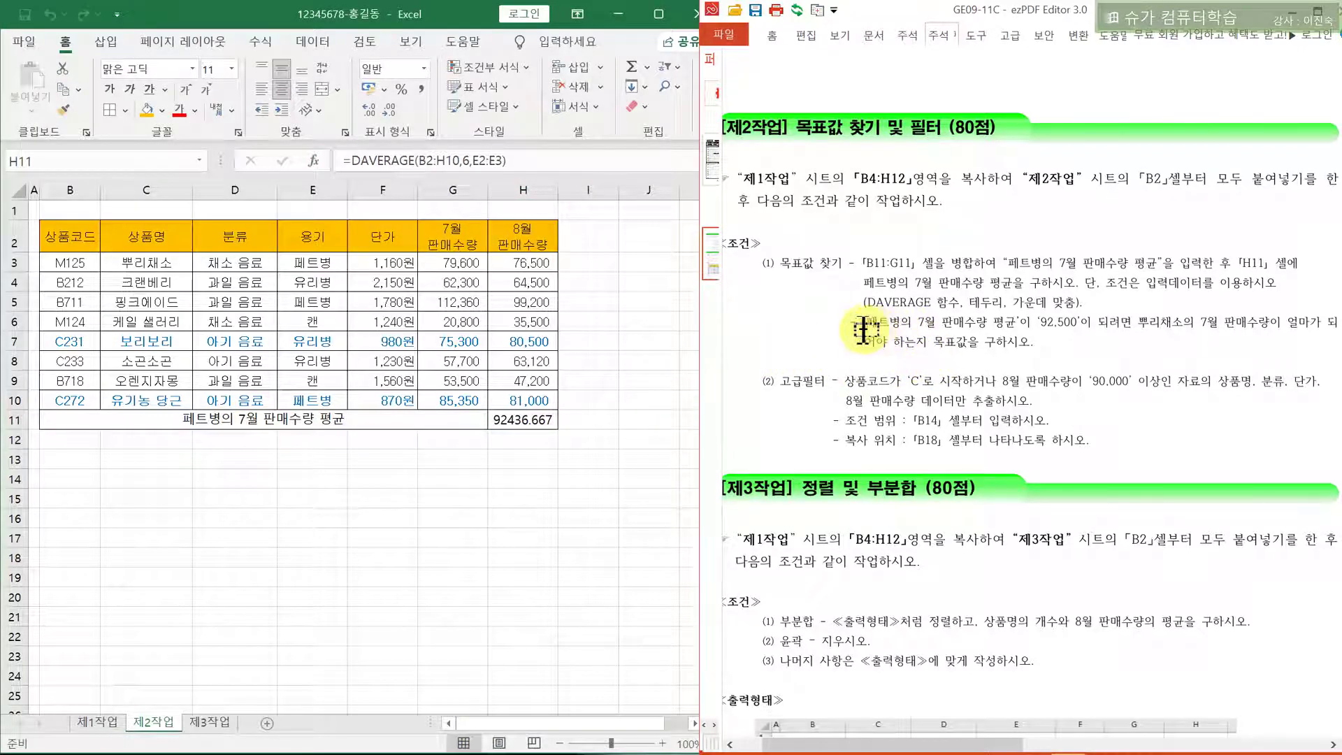
drag(878, 323, 973, 322)
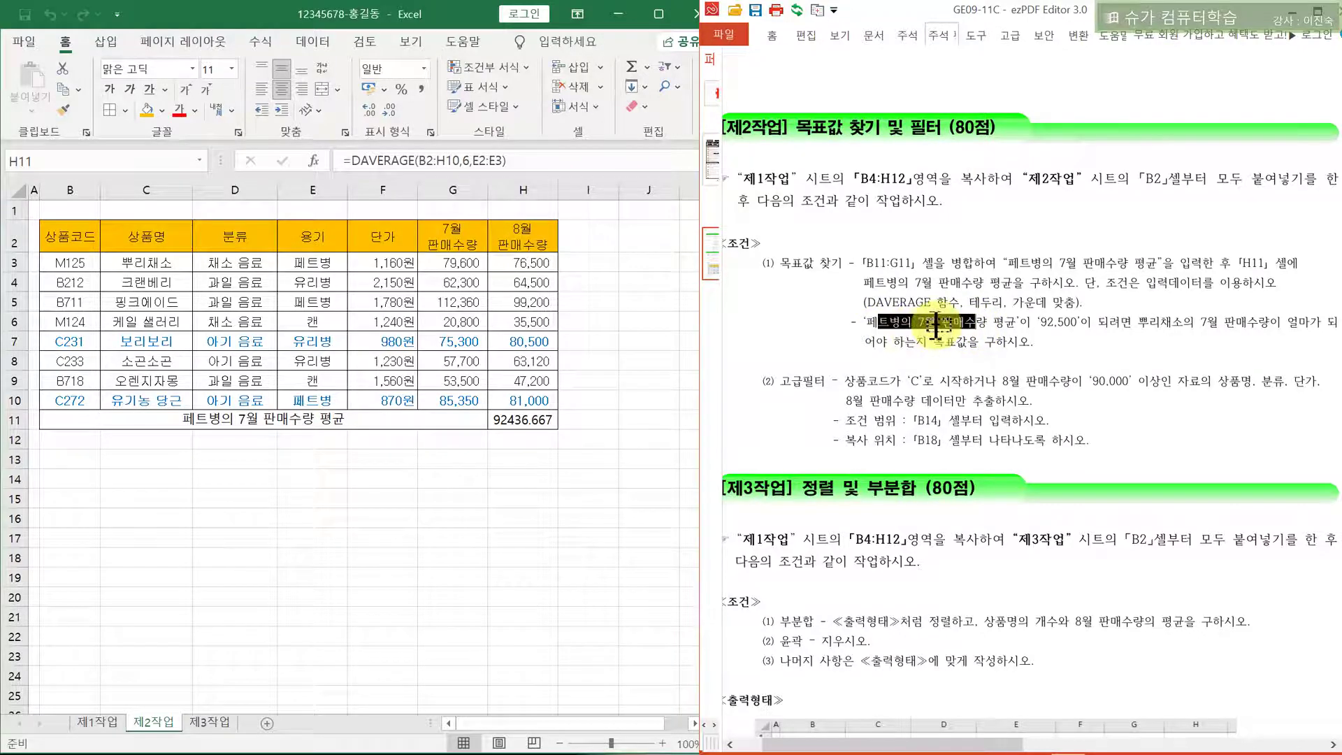
drag(1038, 322, 1091, 322)
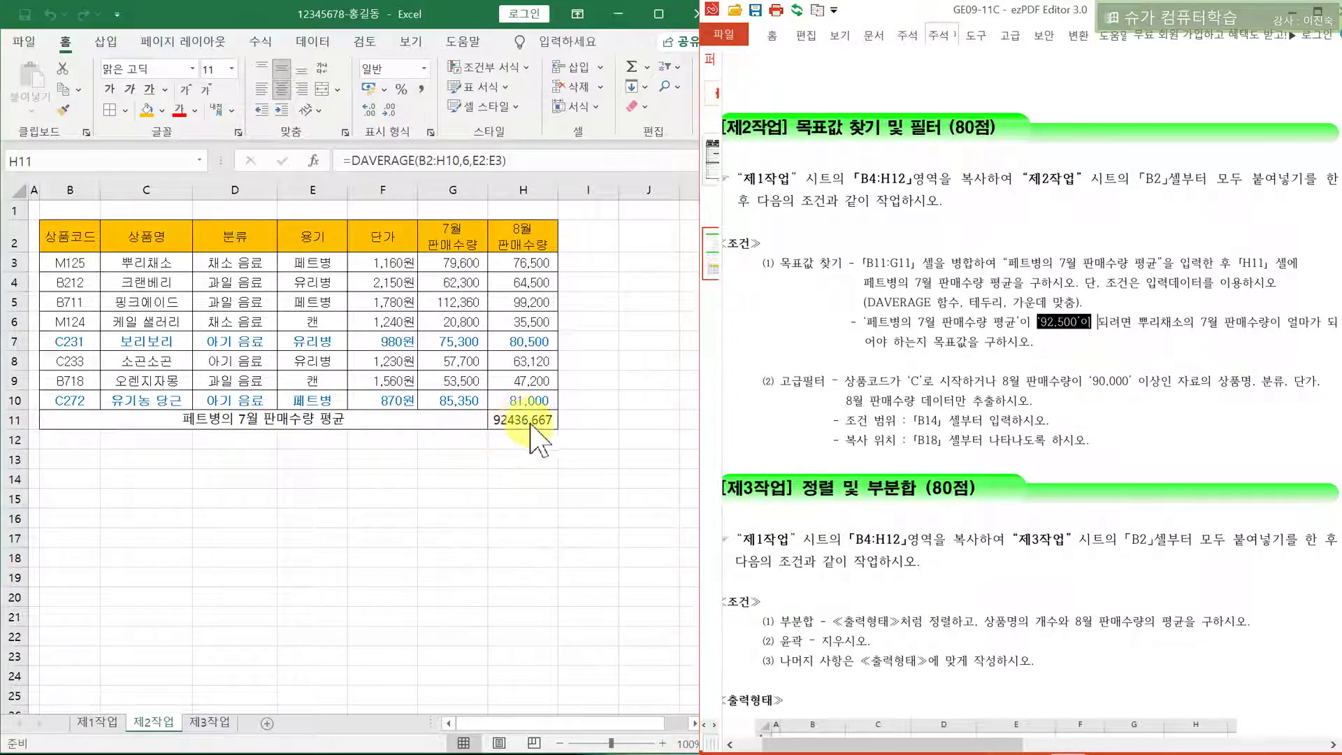
click(1118, 330)
drag(1138, 322, 1281, 322)
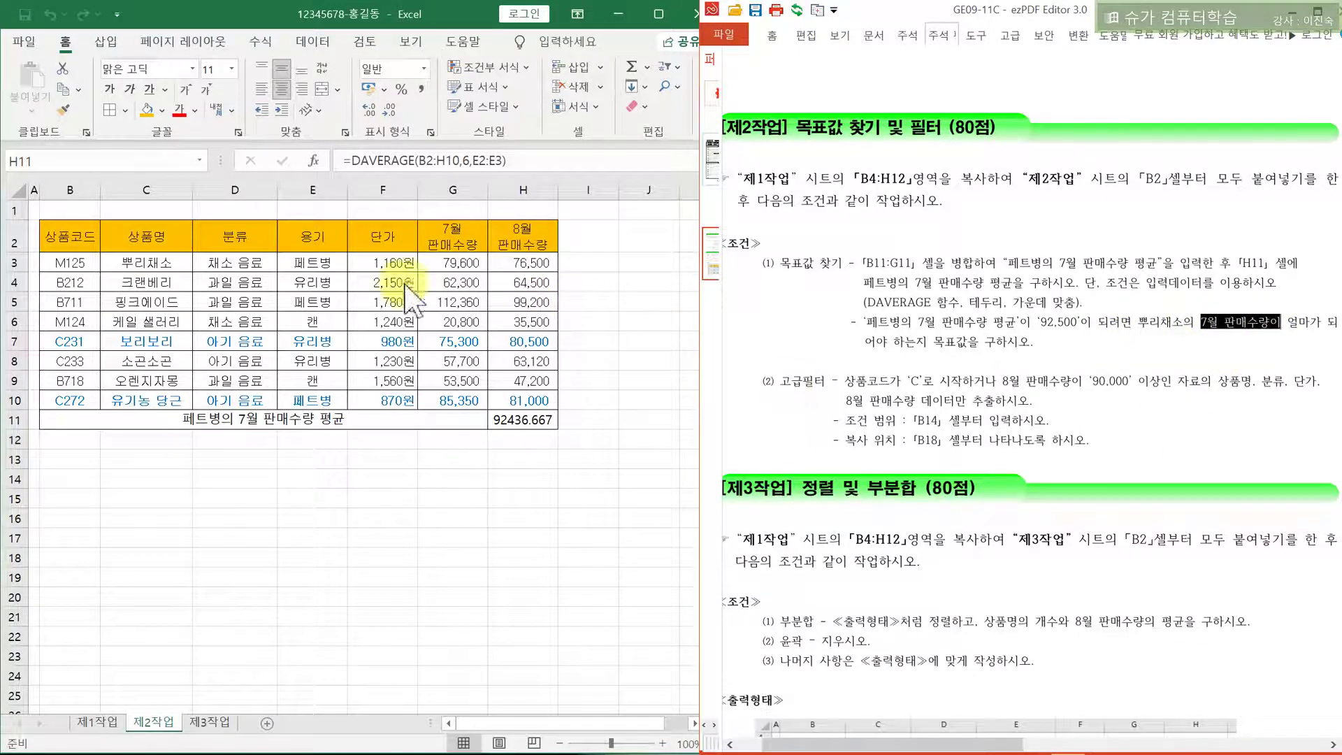
click(183, 266)
drag(184, 263, 453, 263)
click(453, 263)
right_click(453, 263)
click(536, 236)
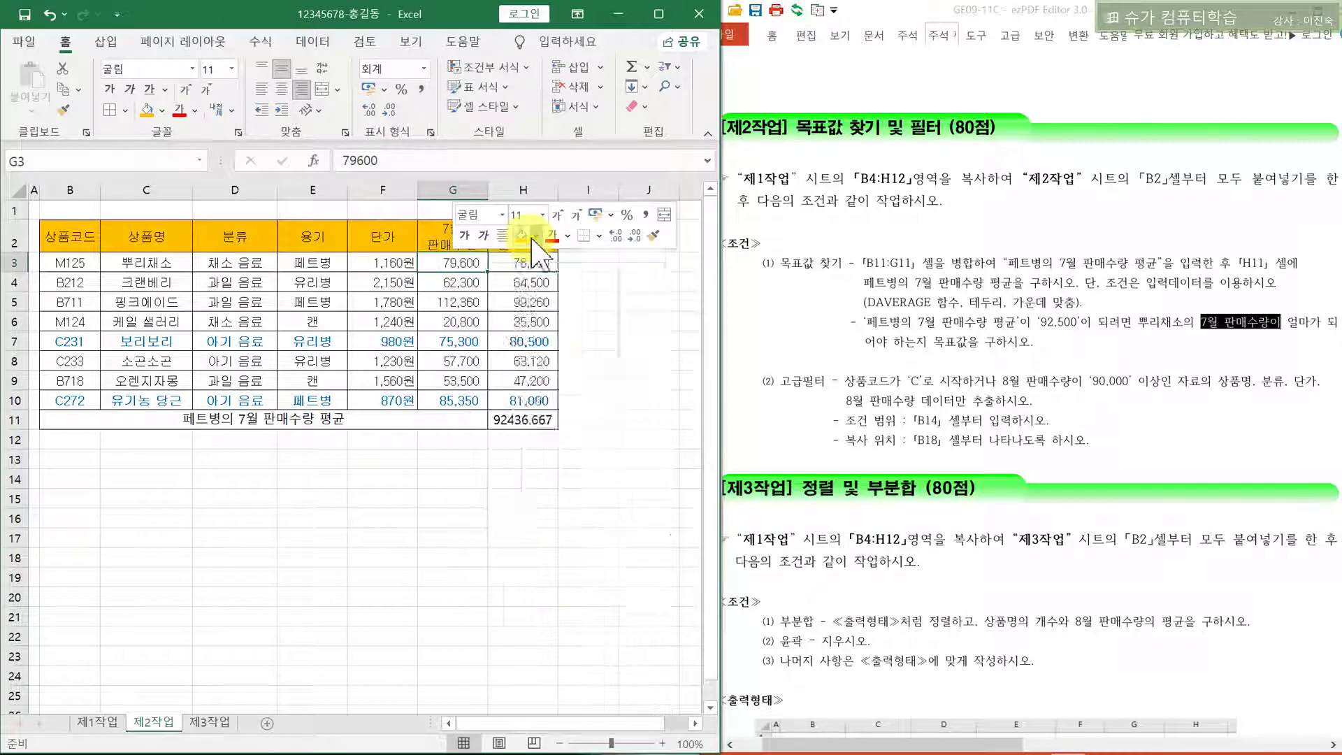
click(566, 399)
click(472, 342)
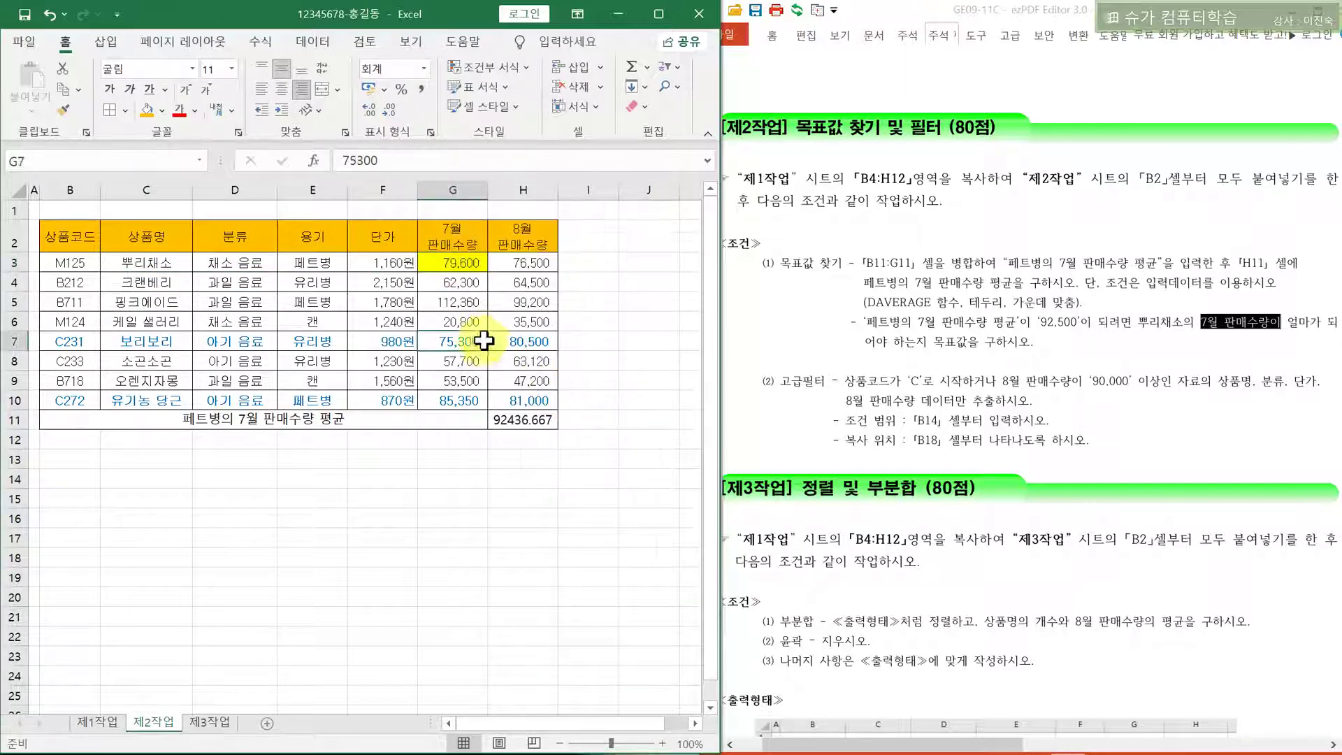
click(453, 190)
click(453, 265)
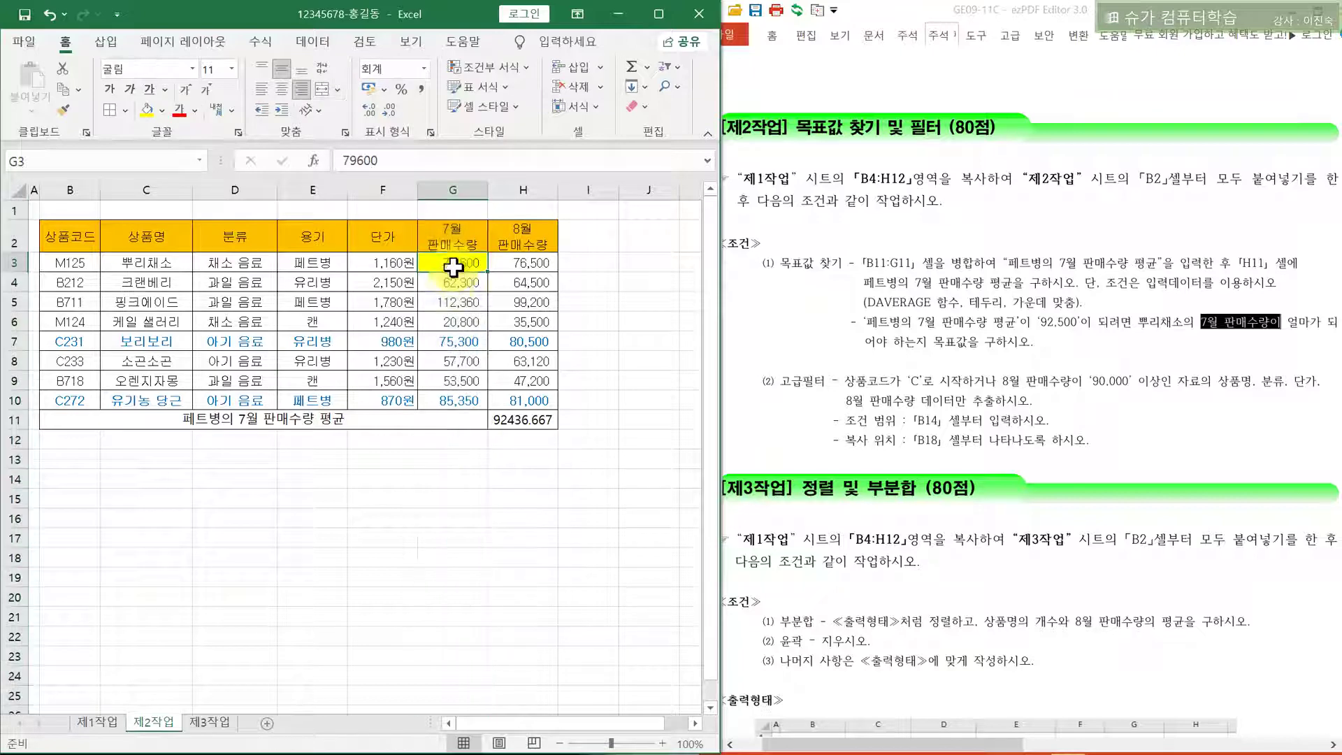
Fill the average cell H11 with yellow and leave it selected as the goal seek formula cell
click(523, 422)
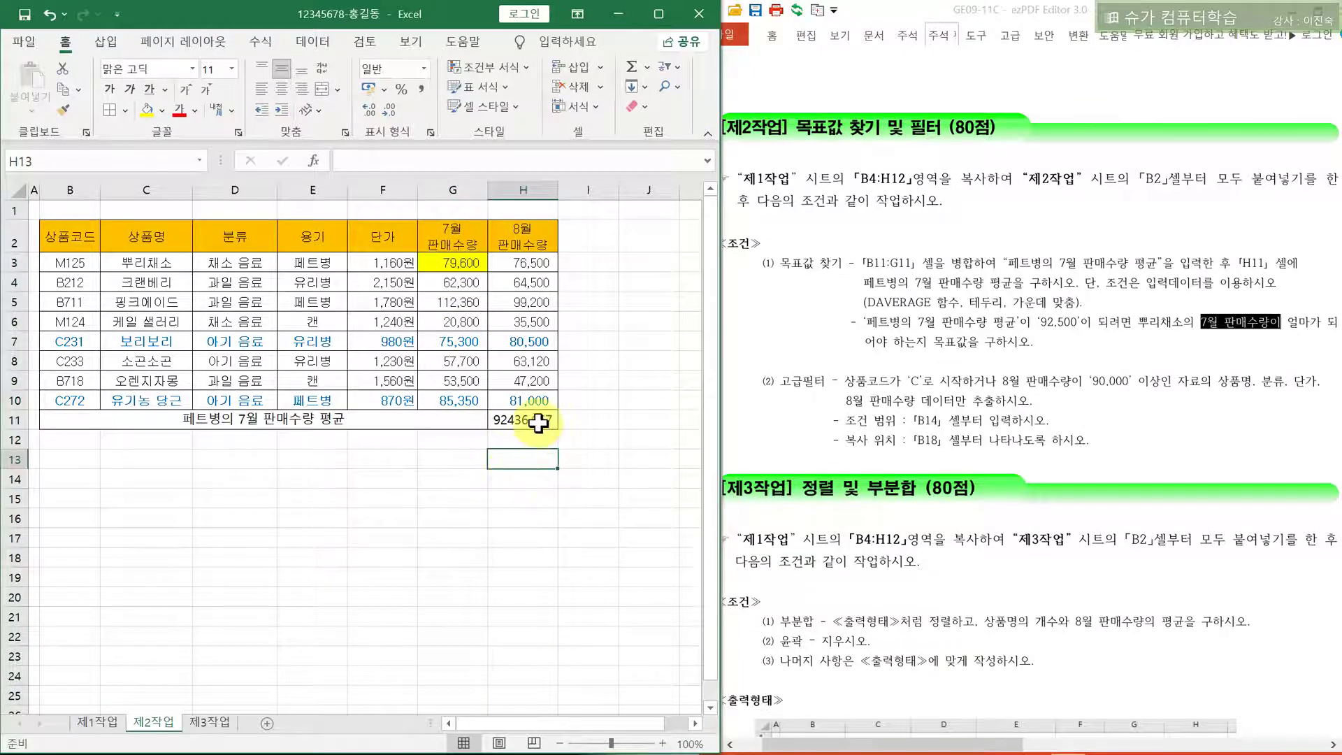
right_click(539, 422)
click(606, 360)
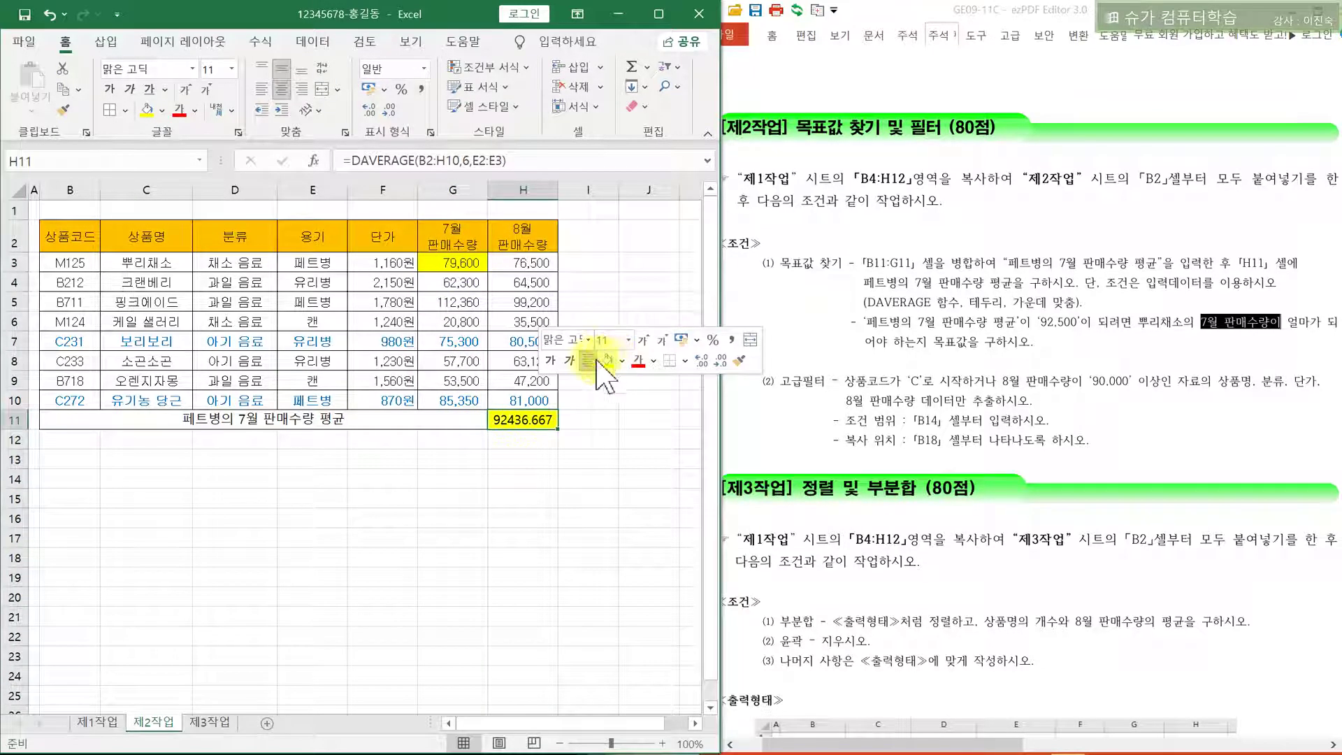
click(537, 187)
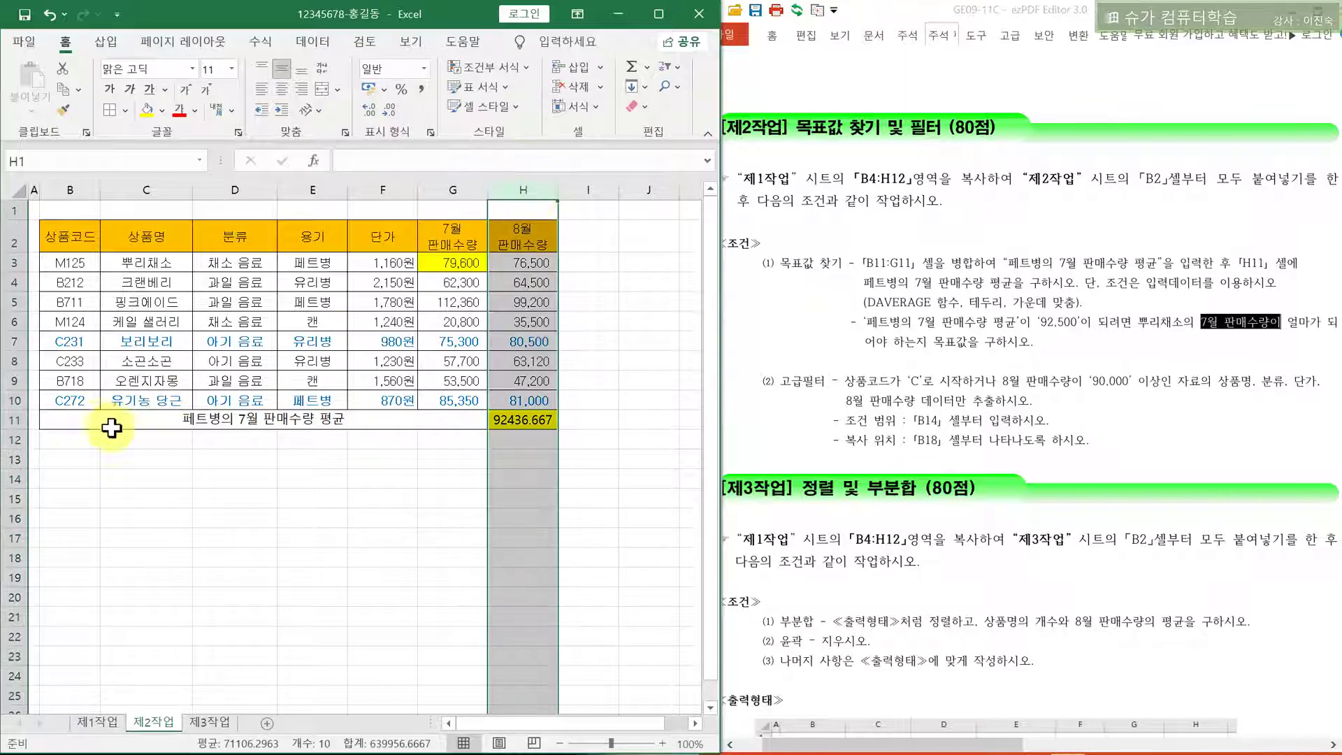
click(512, 420)
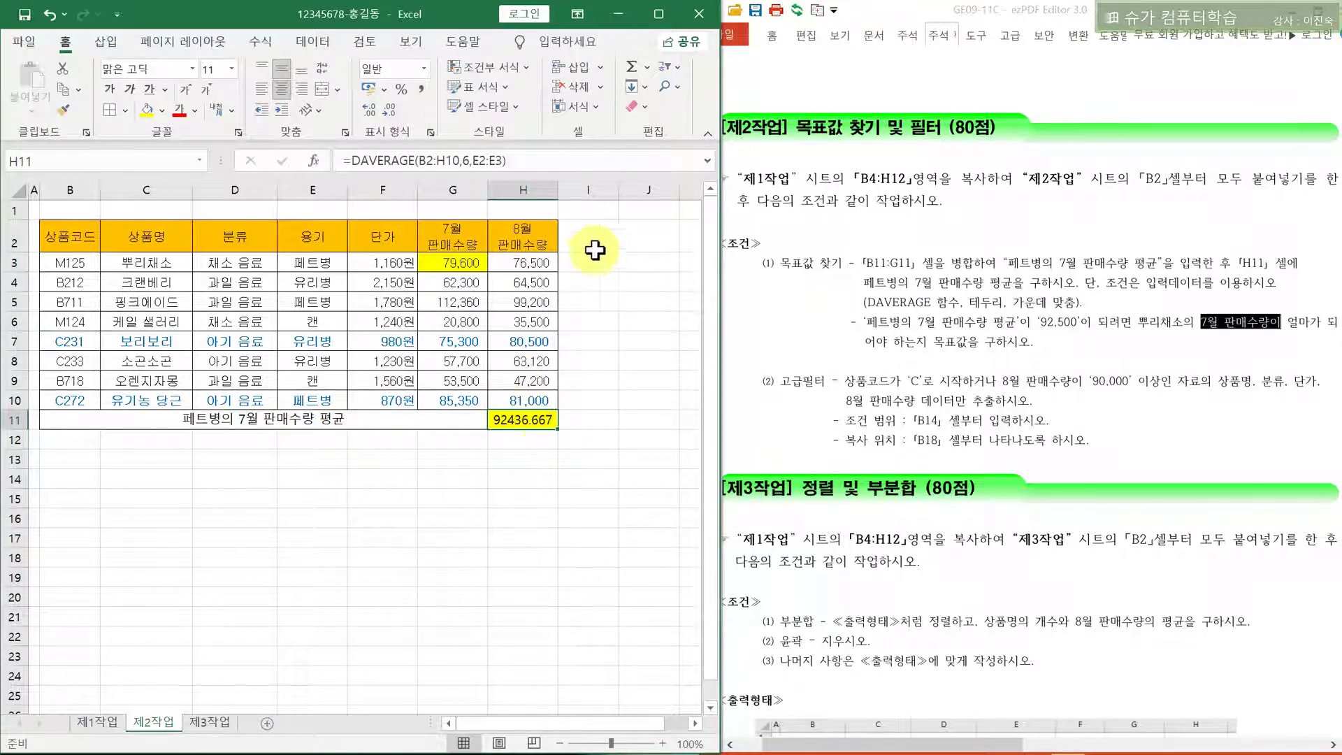
click(538, 190)
click(519, 420)
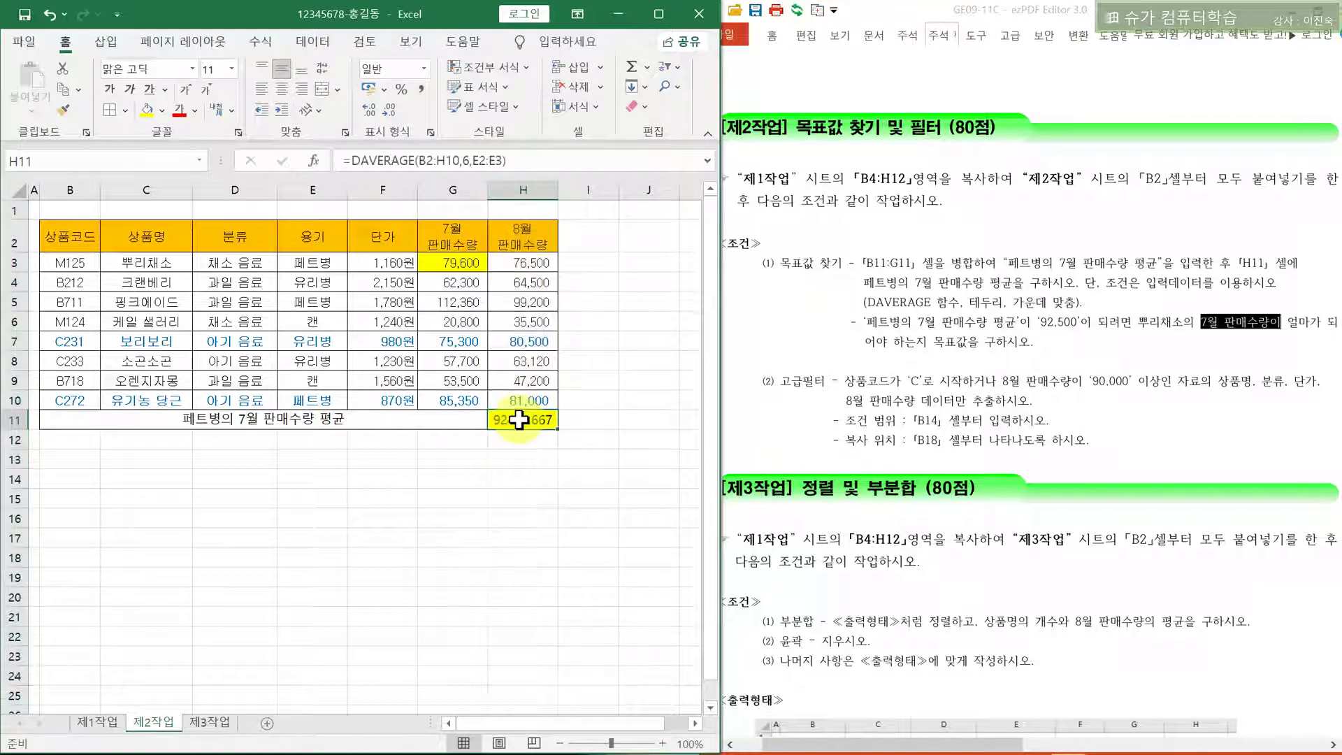
Widen the workbook window and open Goal Seek with H11 as the formula cell
drag(721, 382, 1121, 216)
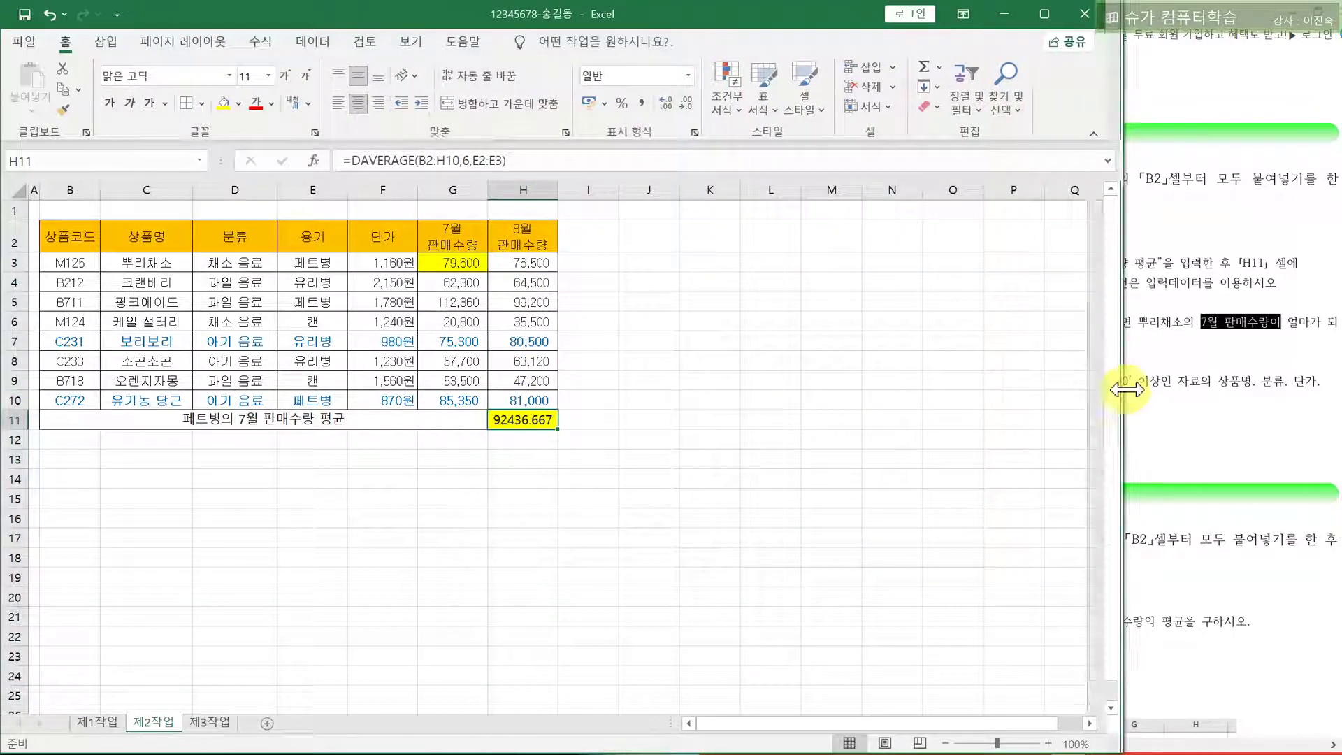
click(318, 44)
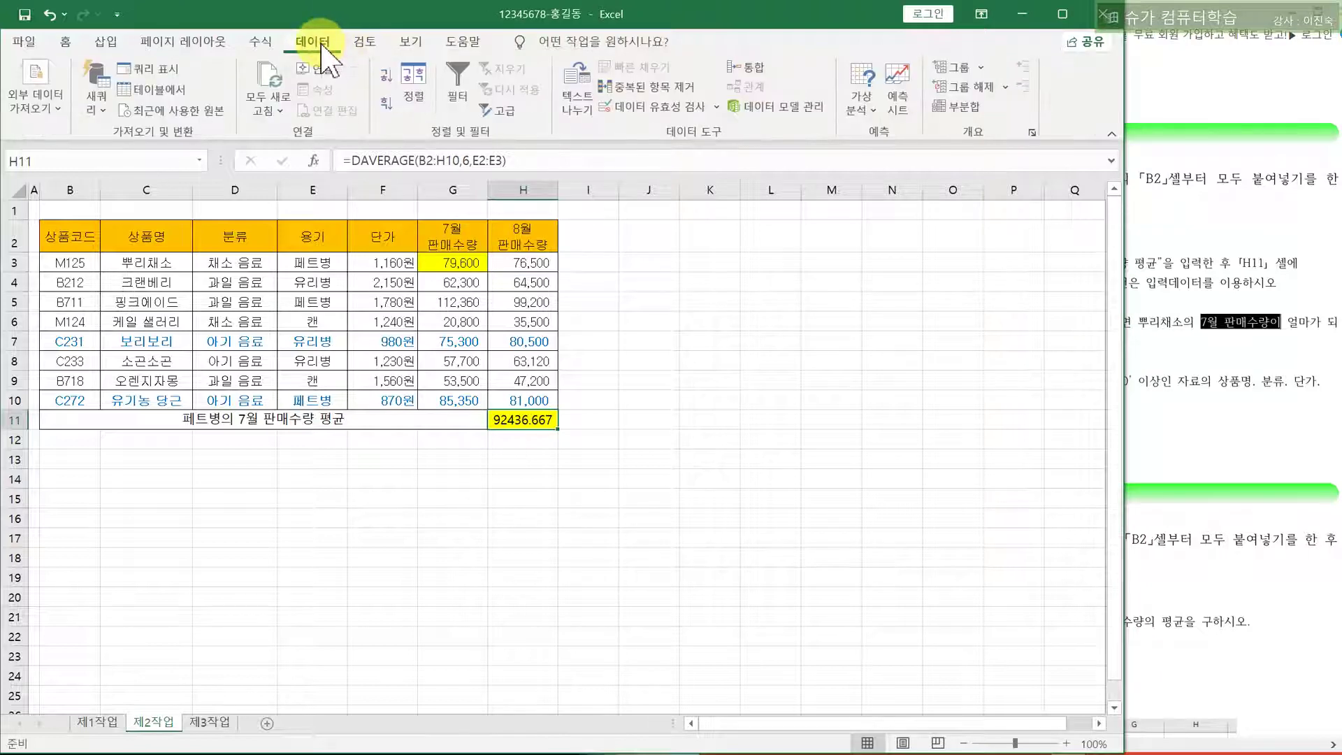
click(872, 122)
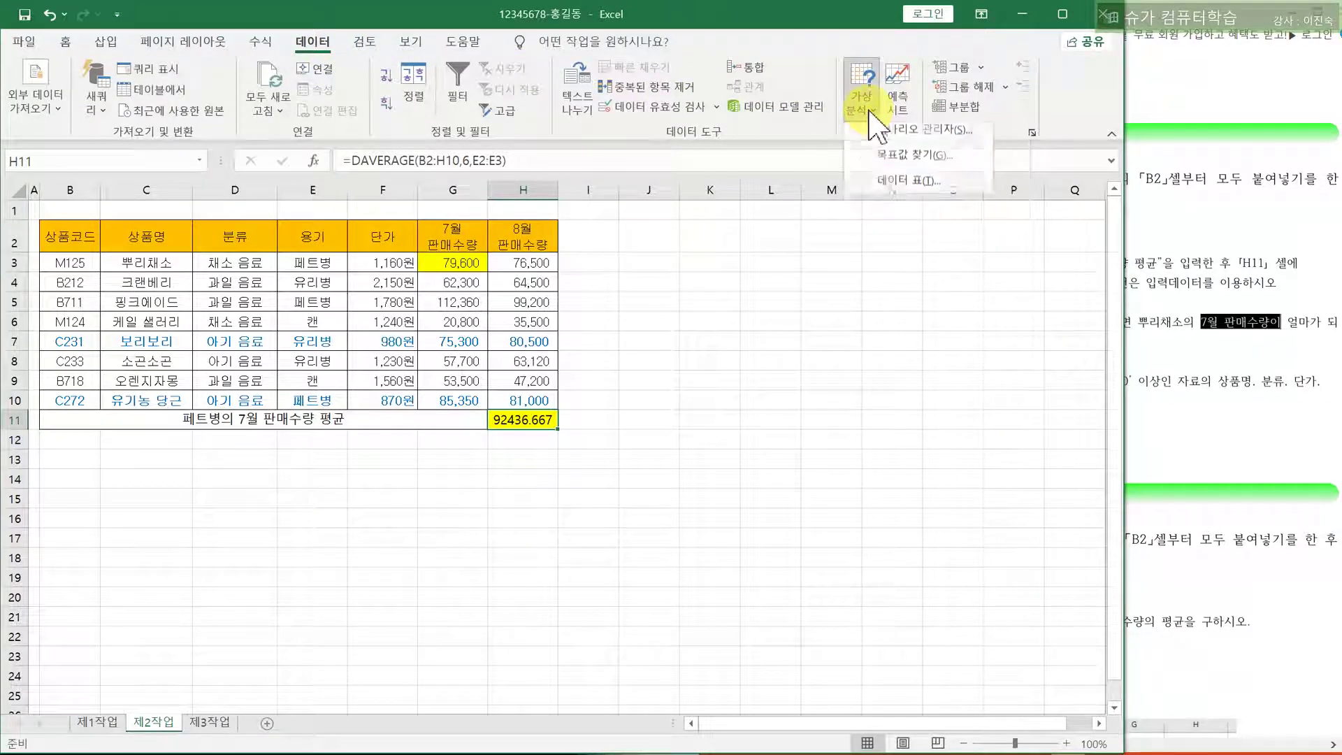
click(882, 168)
drag(354, 533, 649, 252)
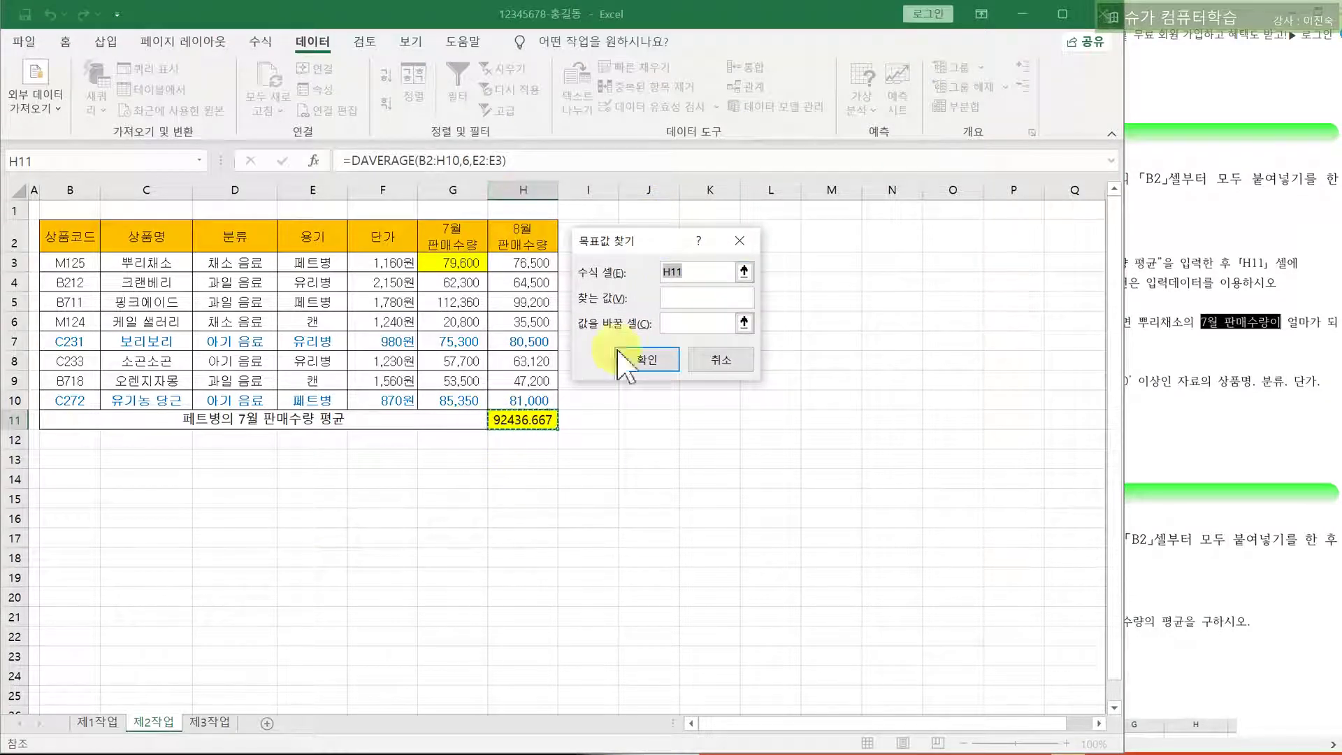
click(696, 275)
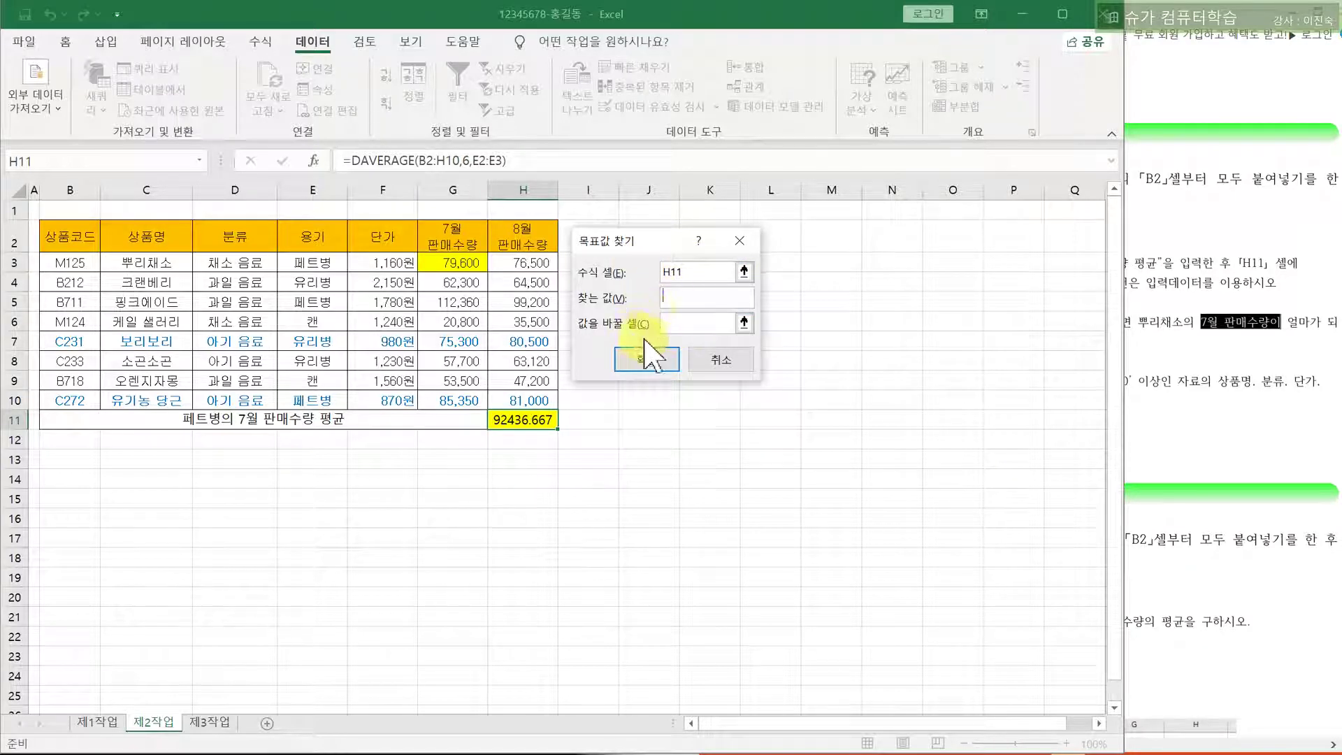
Check the target average in the PDF instructions and set the Goal Seek target value to 92500
click(1140, 346)
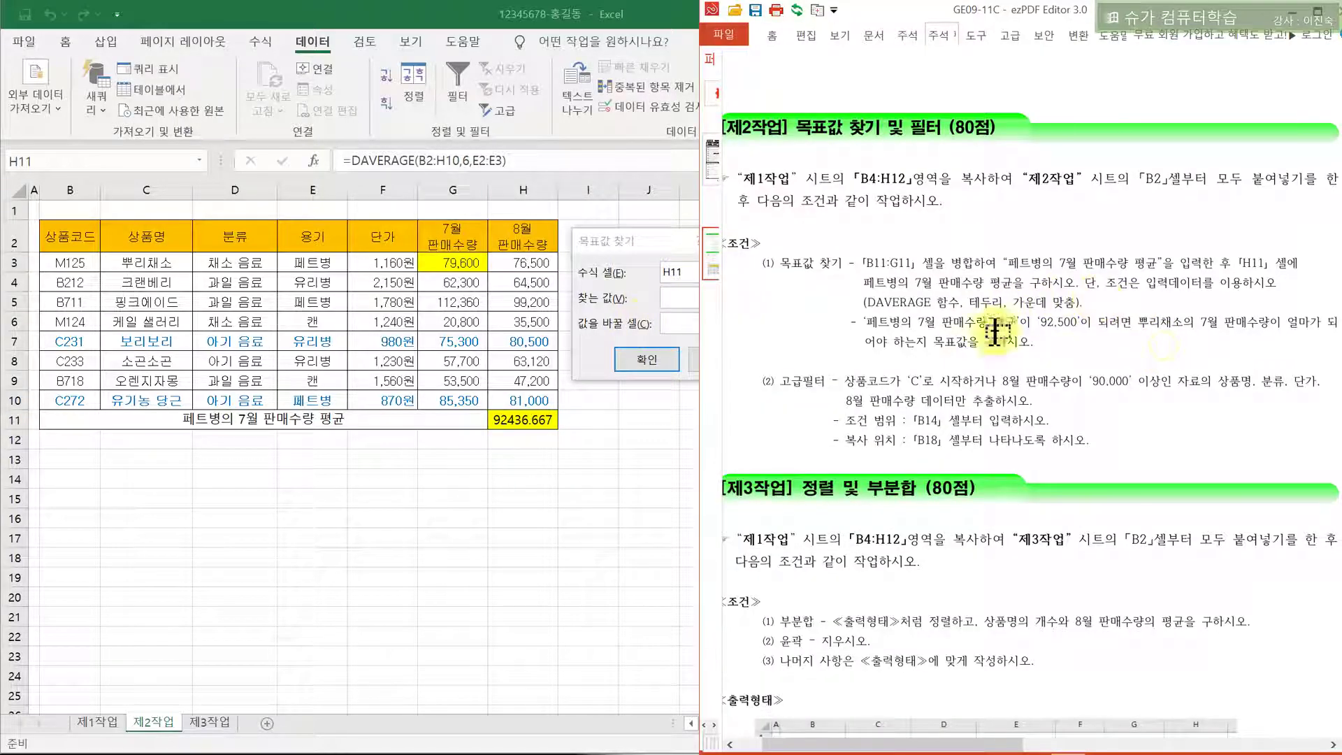
drag(1037, 322, 1109, 323)
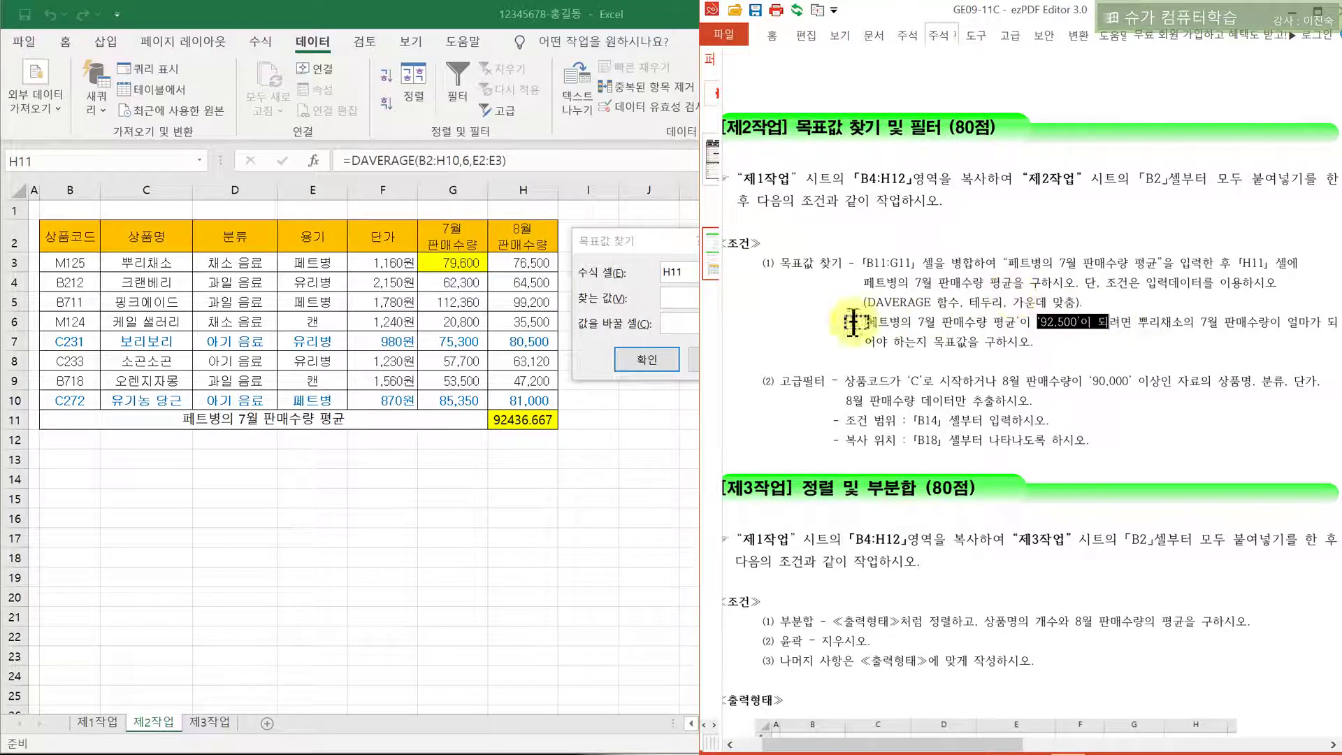
click(675, 305)
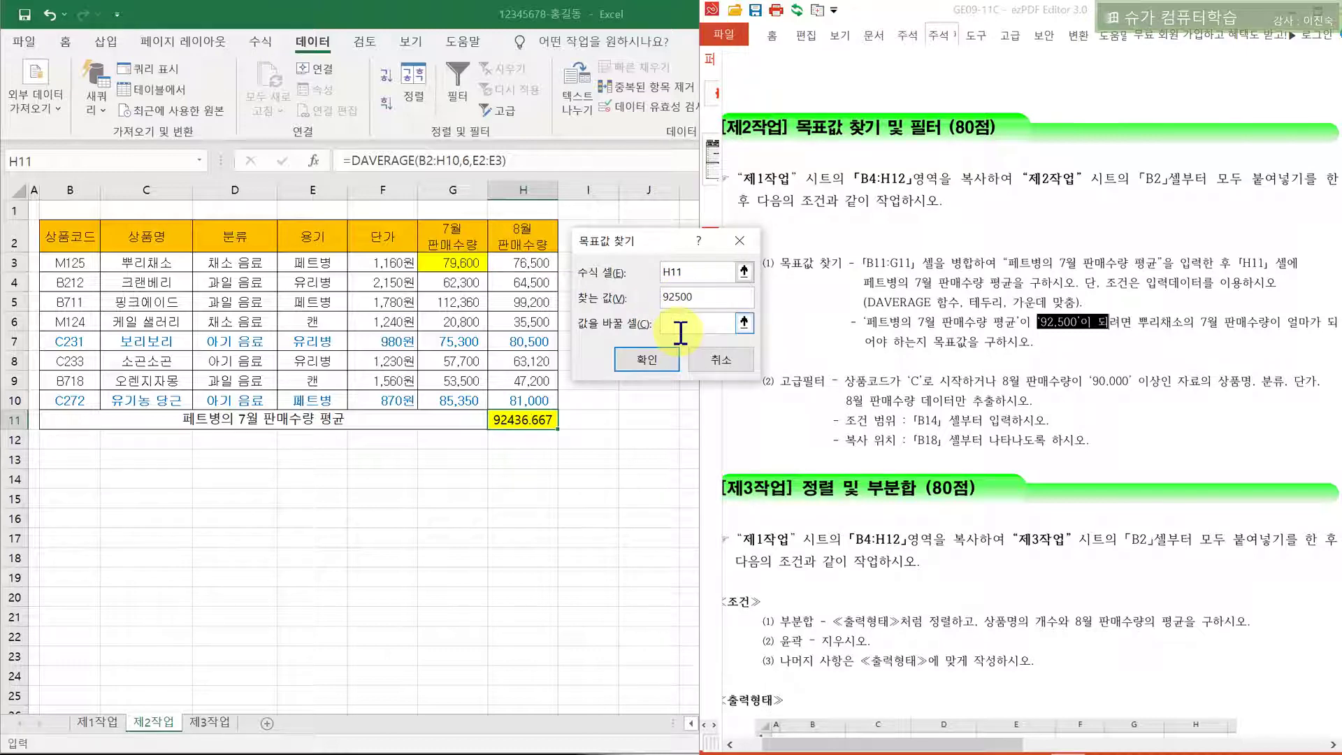
Set the Goal Seek changing cell to G3, 뿌리채소's 7월 판매수량, then run it and accept the solution
click(681, 327)
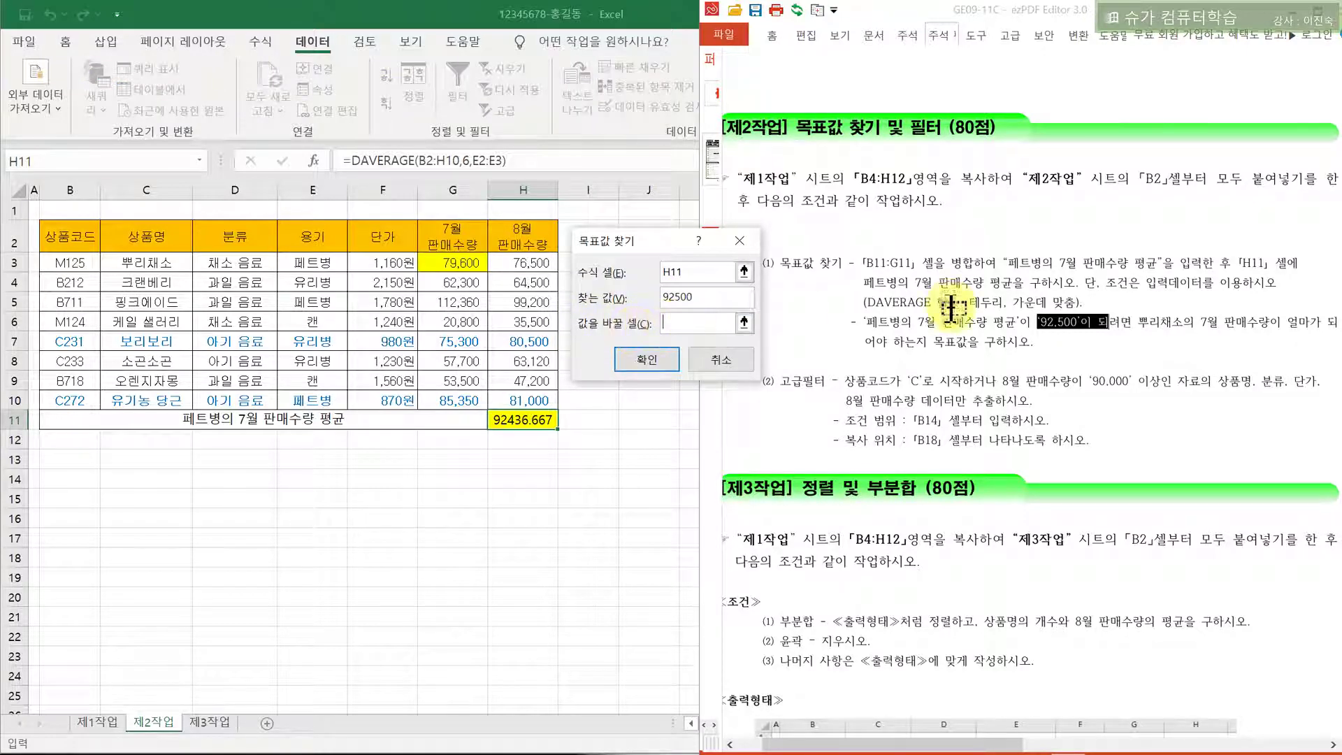
drag(1137, 322, 1292, 323)
click(677, 323)
click(125, 262)
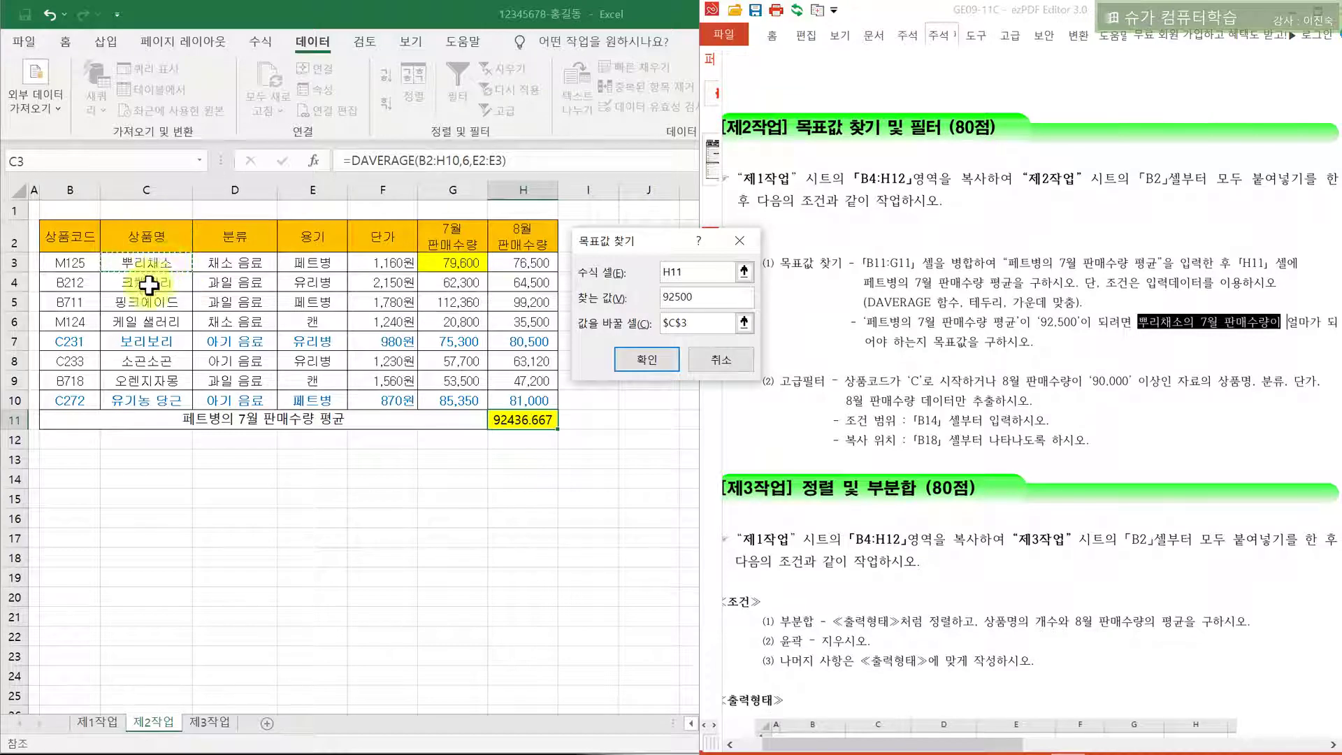
click(451, 264)
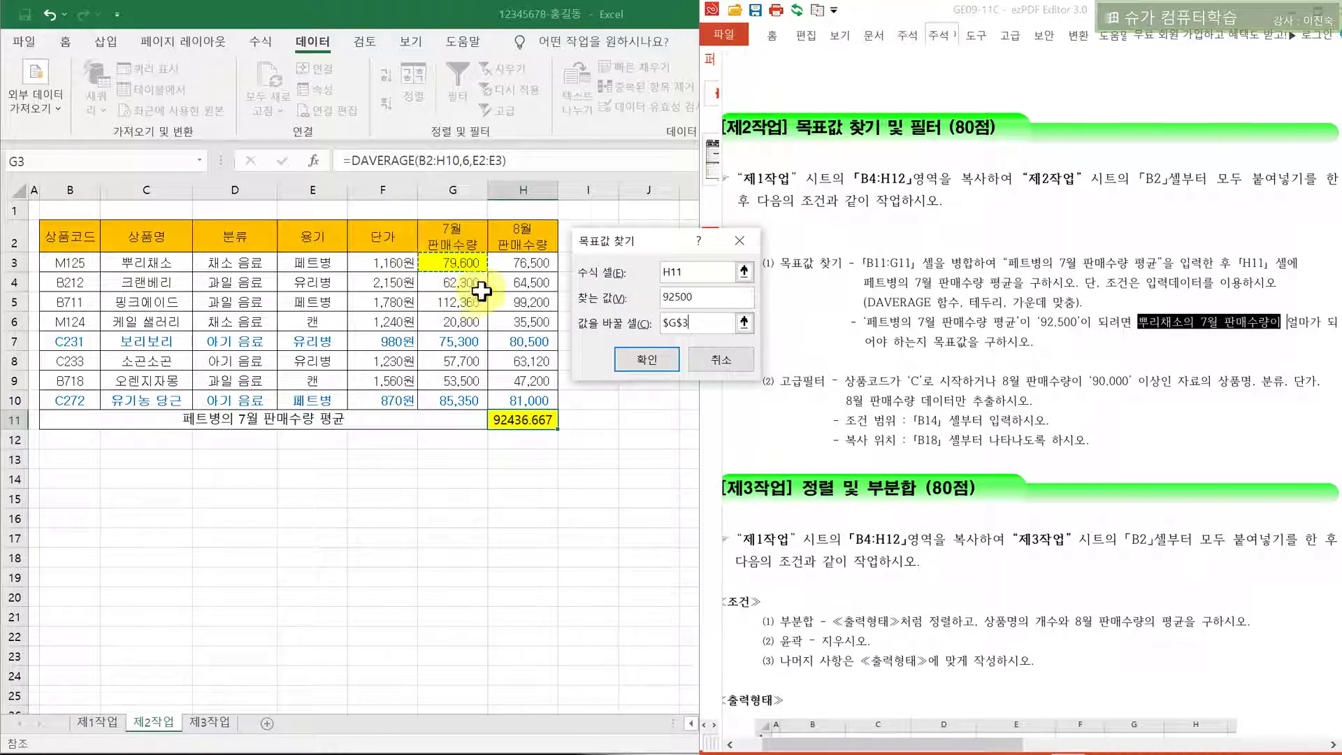
click(647, 360)
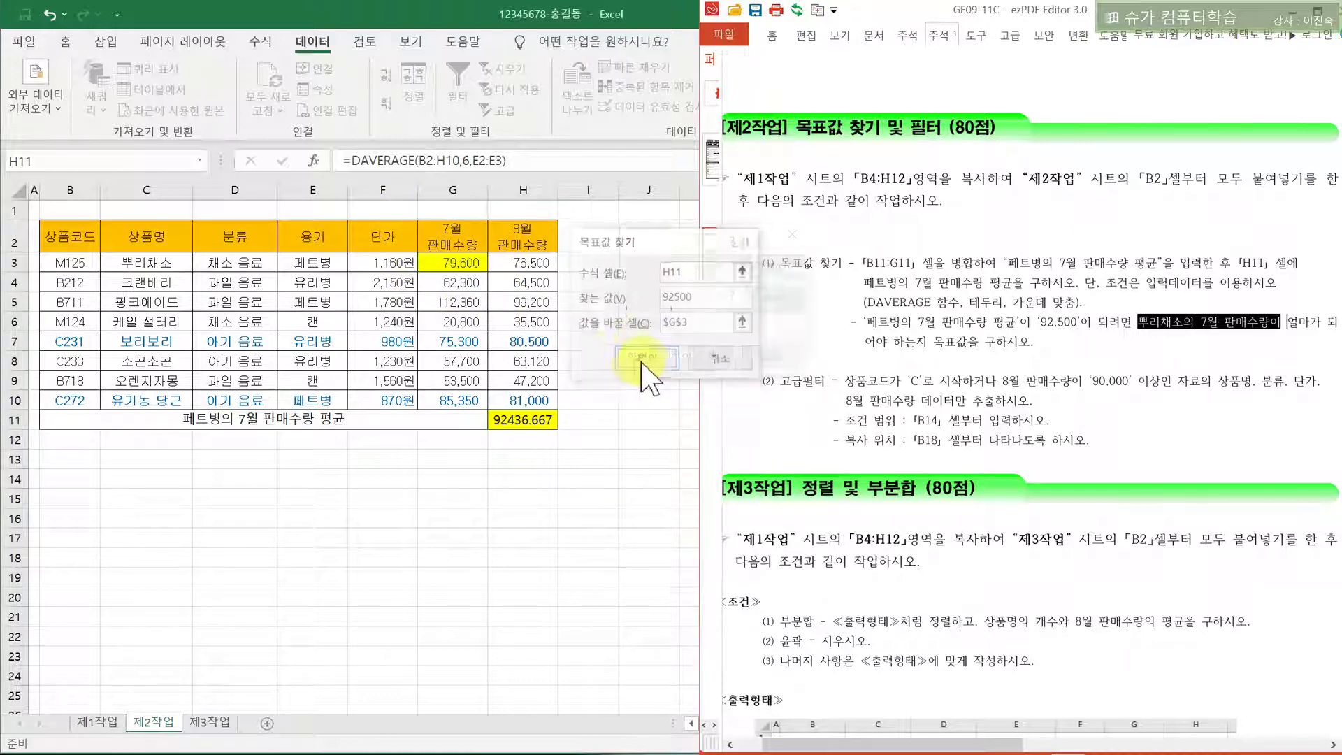
click(699, 357)
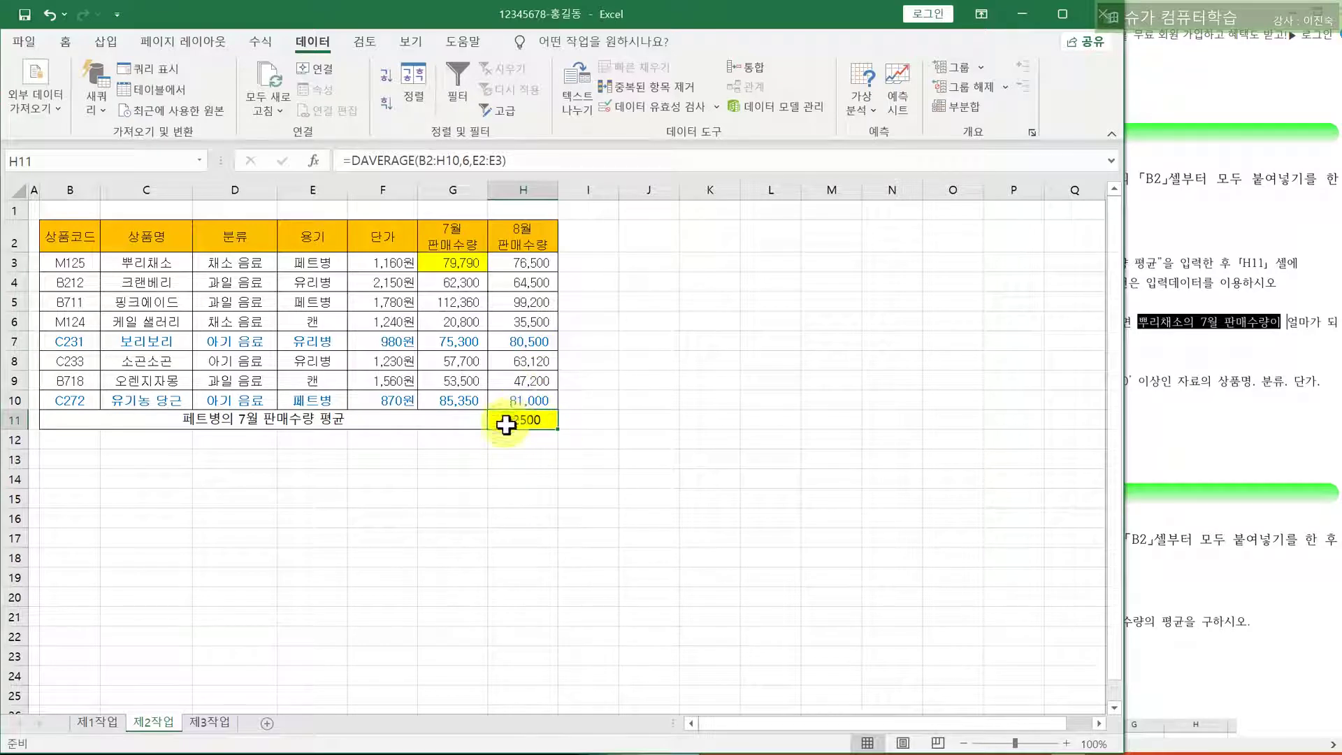
Apply the comma number style to the average in H11
click(518, 190)
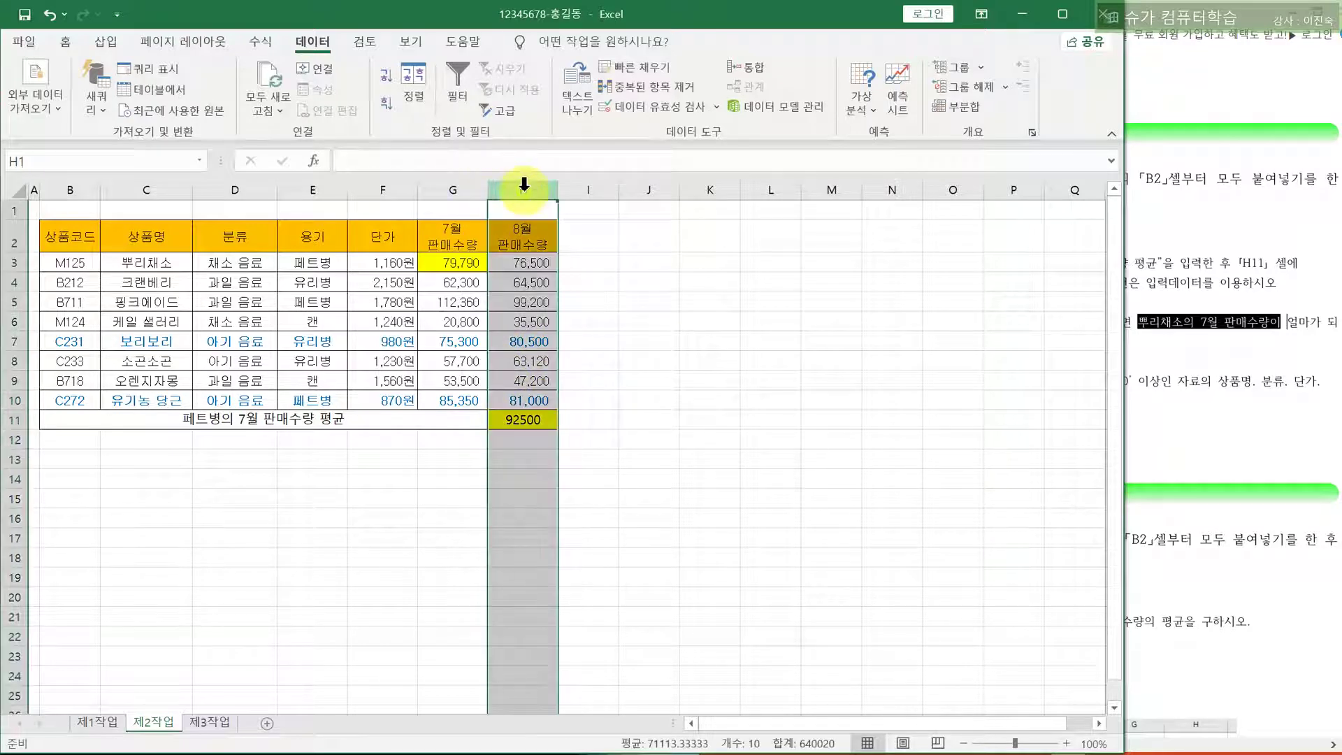
click(517, 420)
right_click(521, 418)
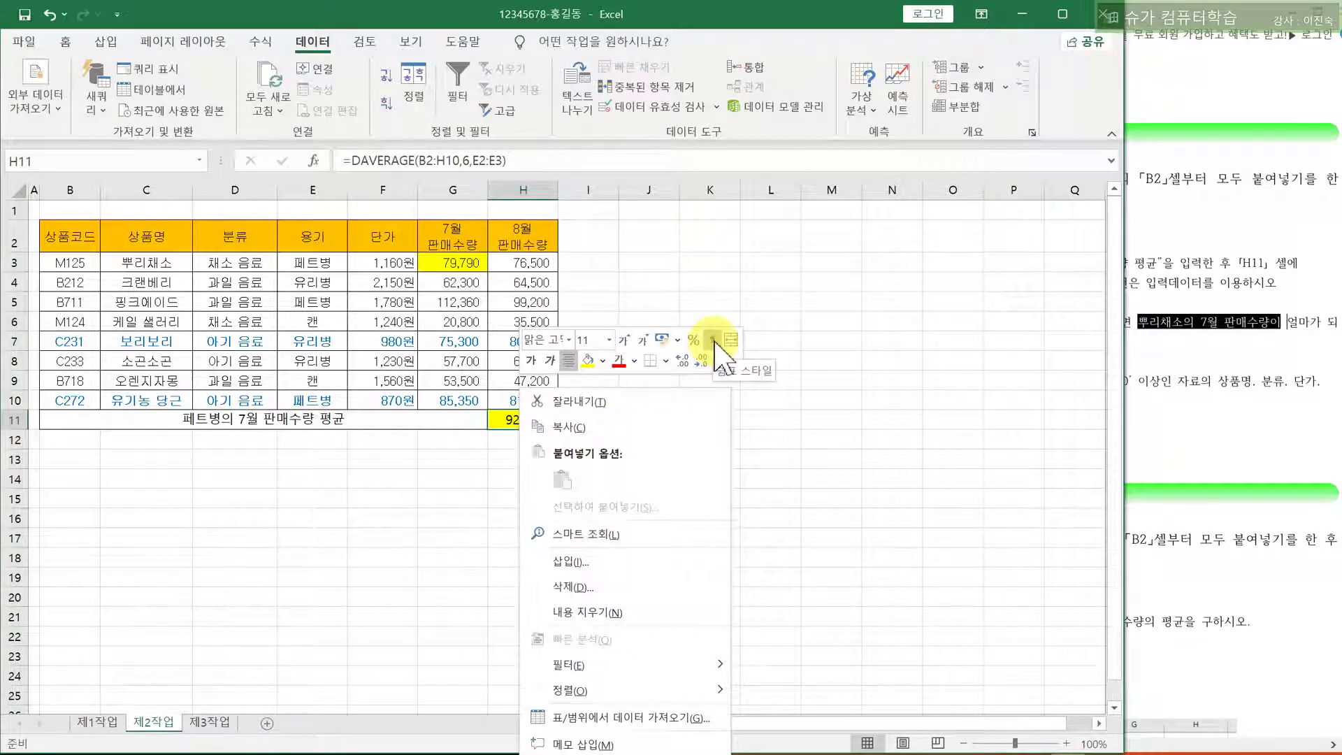
key(Escape)
click(632, 498)
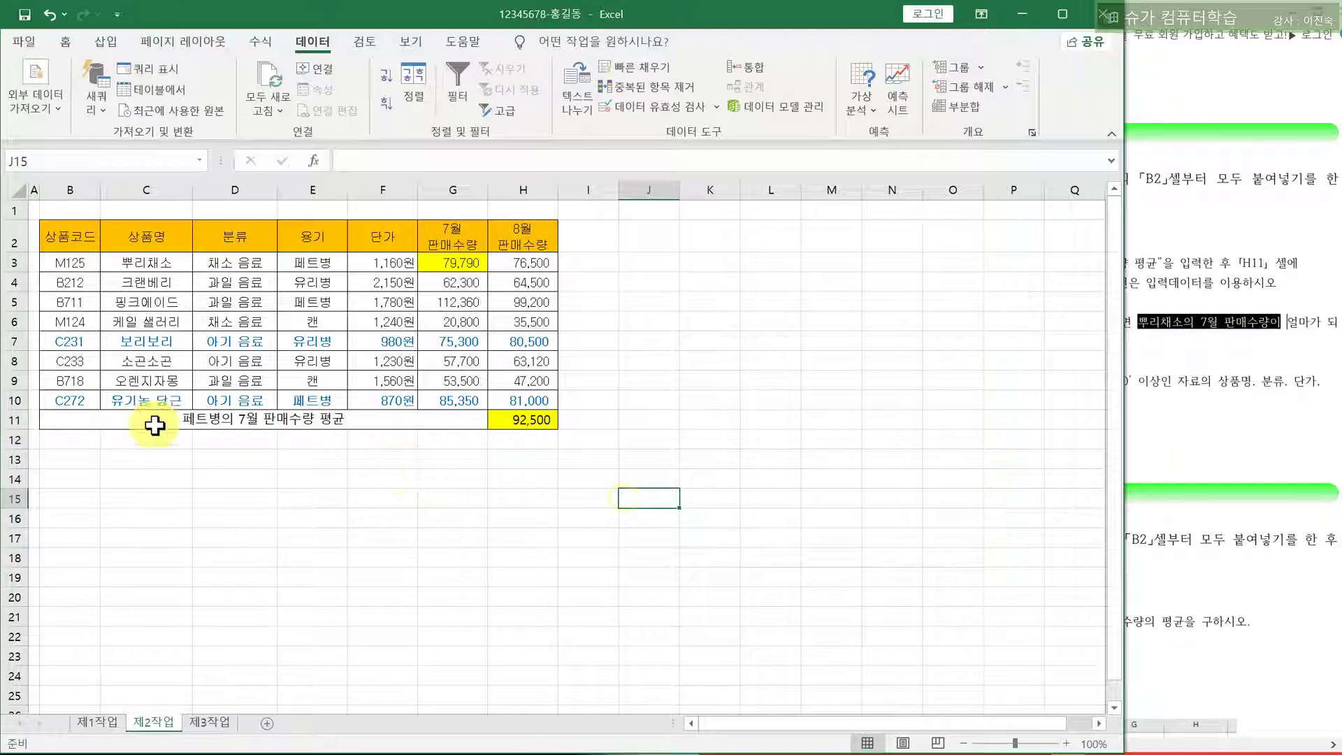
Set the font of the merged label B11 and the average cell H11 to 굴림
click(7, 420)
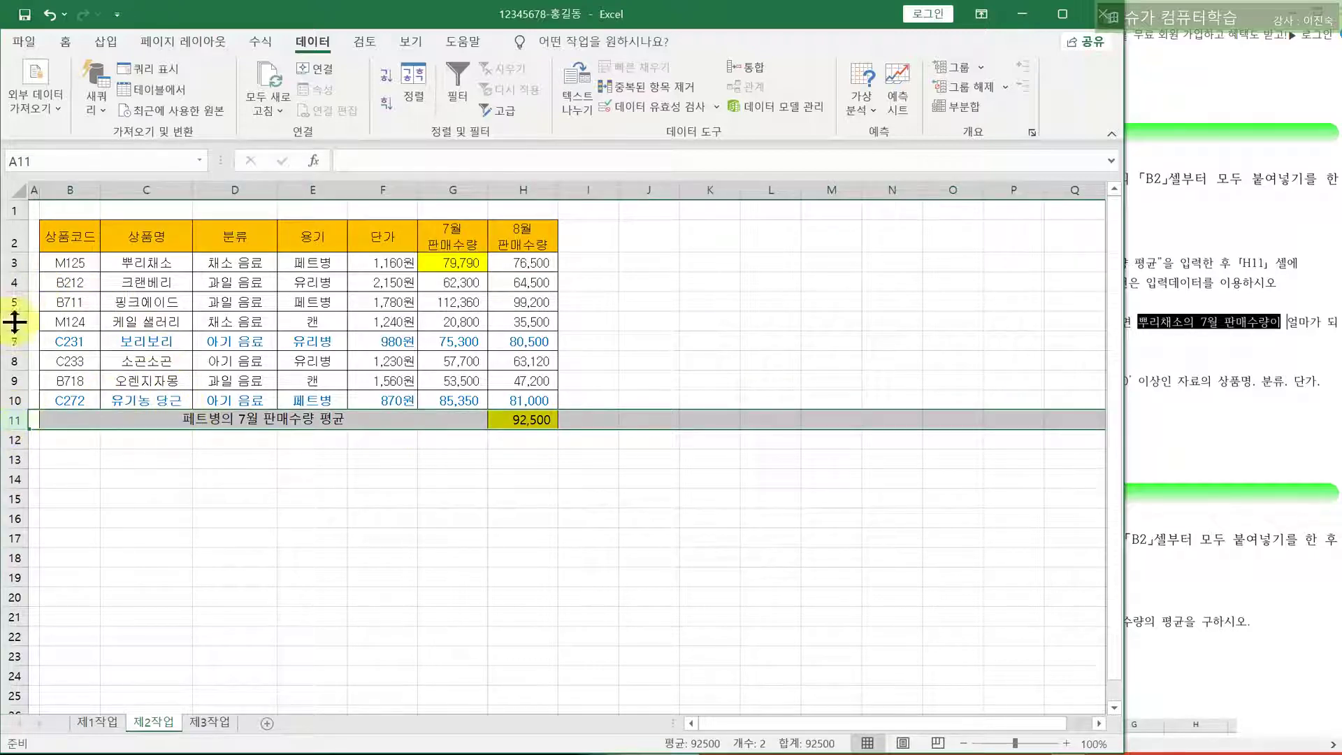
click(427, 518)
click(14, 420)
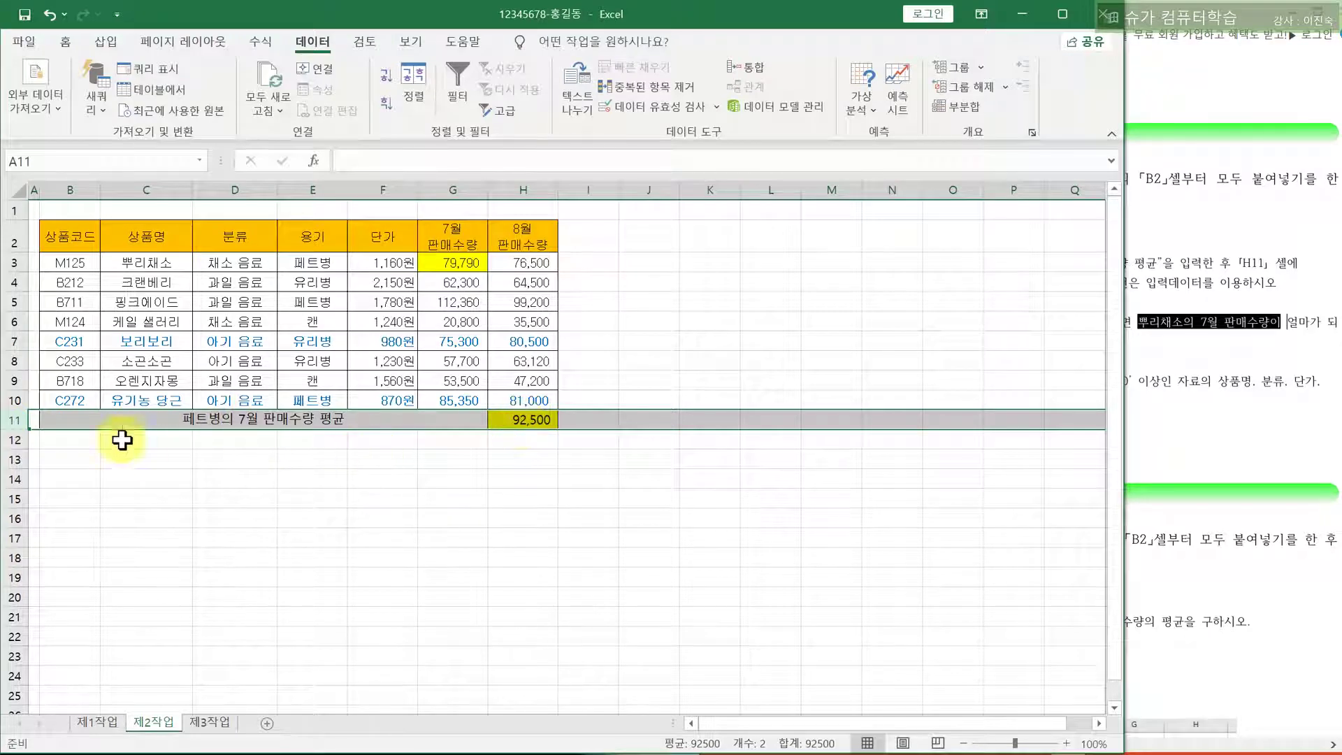
click(73, 46)
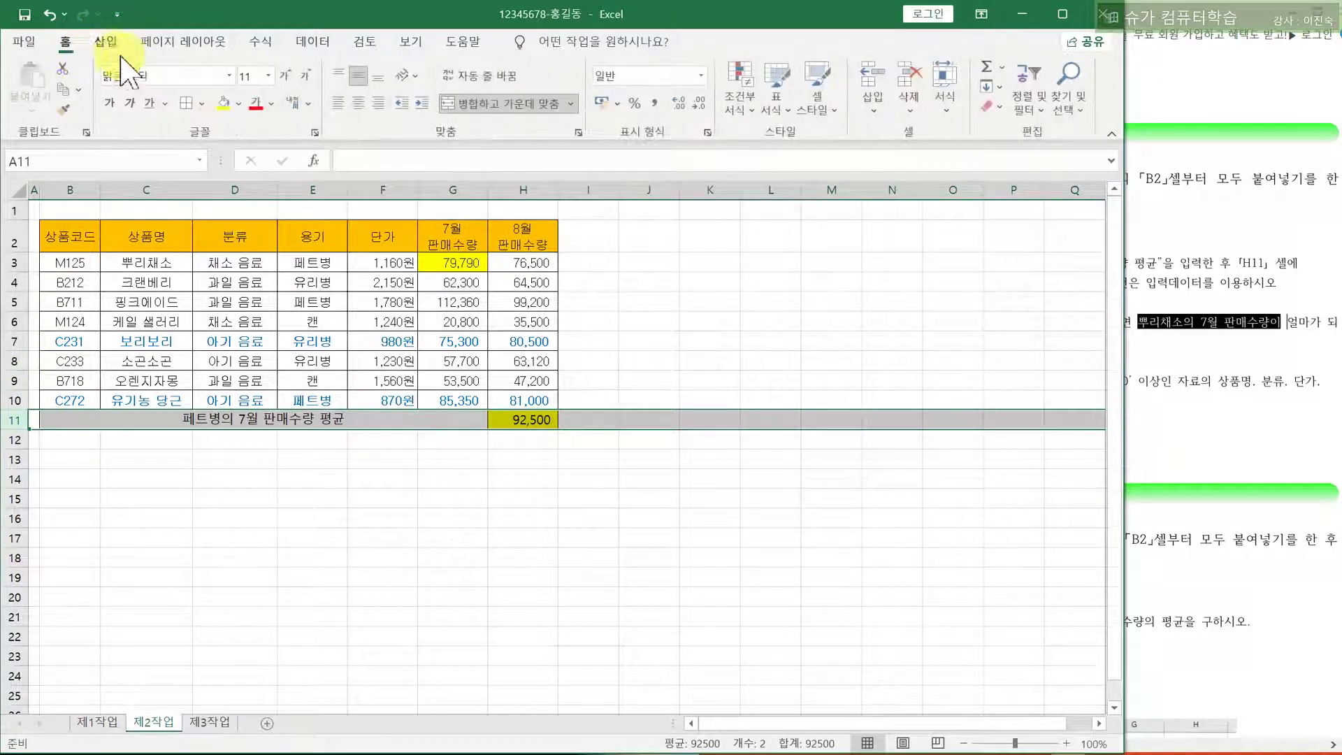
click(90, 419)
ctrl+click(525, 419)
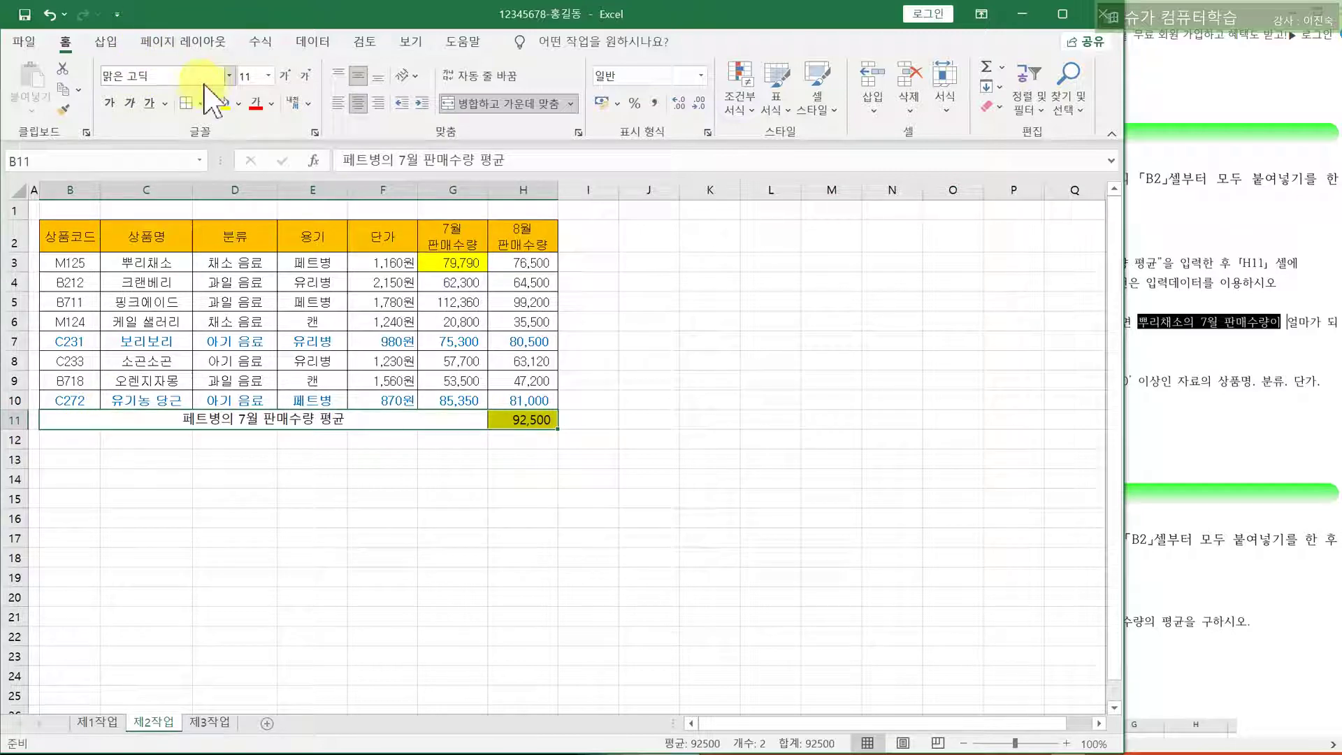
click(230, 75)
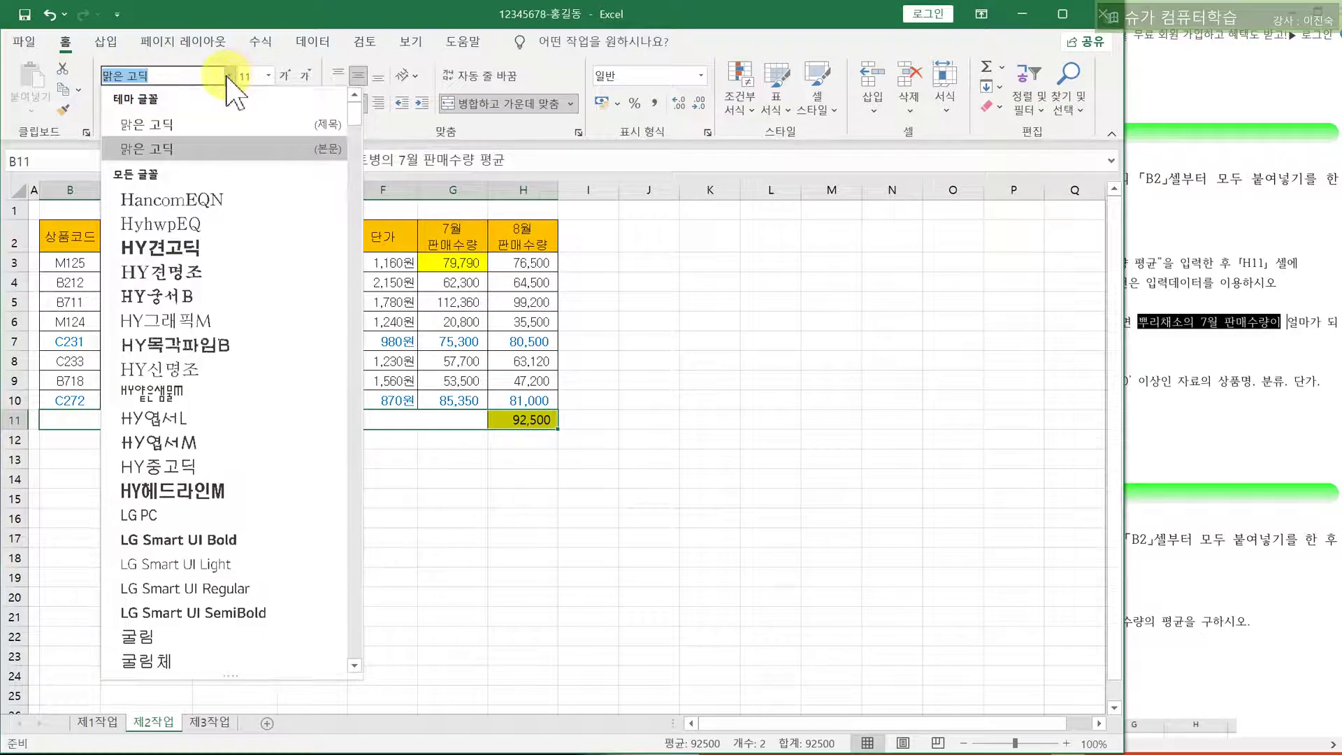
click(161, 77)
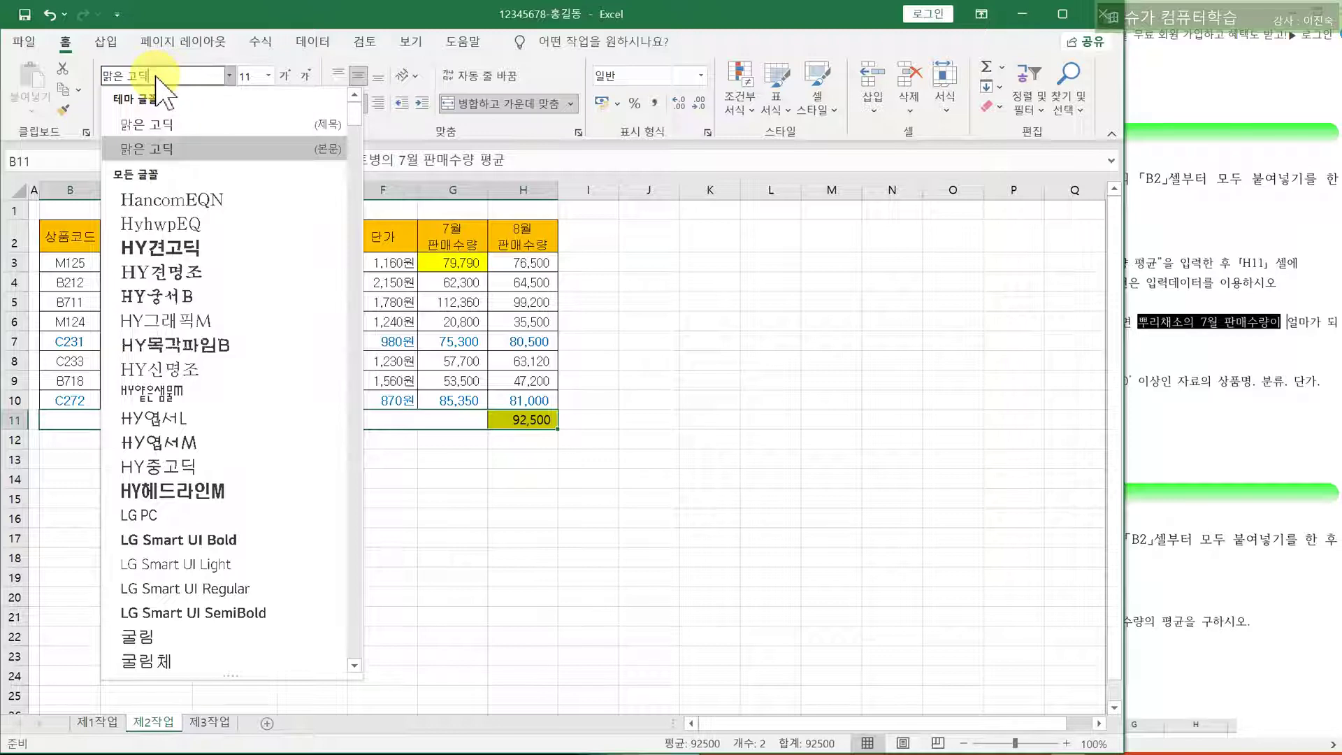
drag(161, 77, 70, 88)
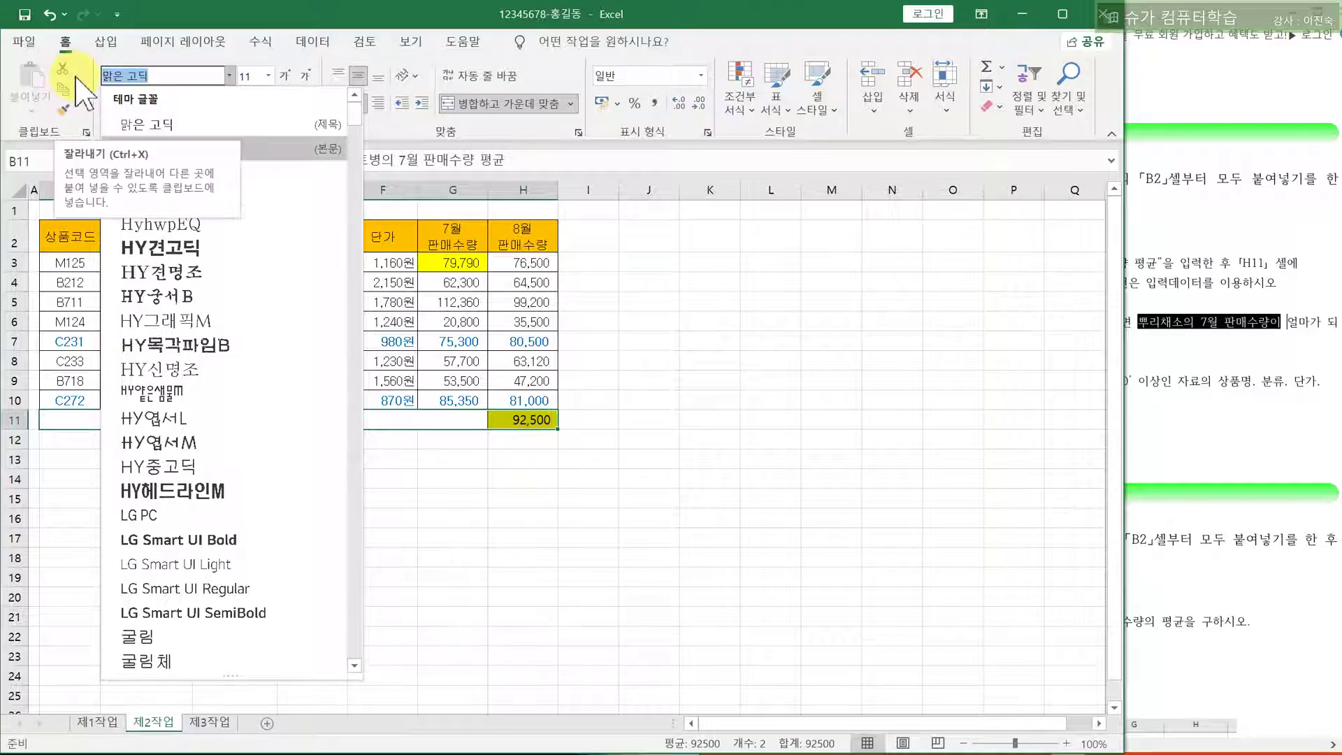
text(RNFF)
key(BackSpace)
key(BackSpace)
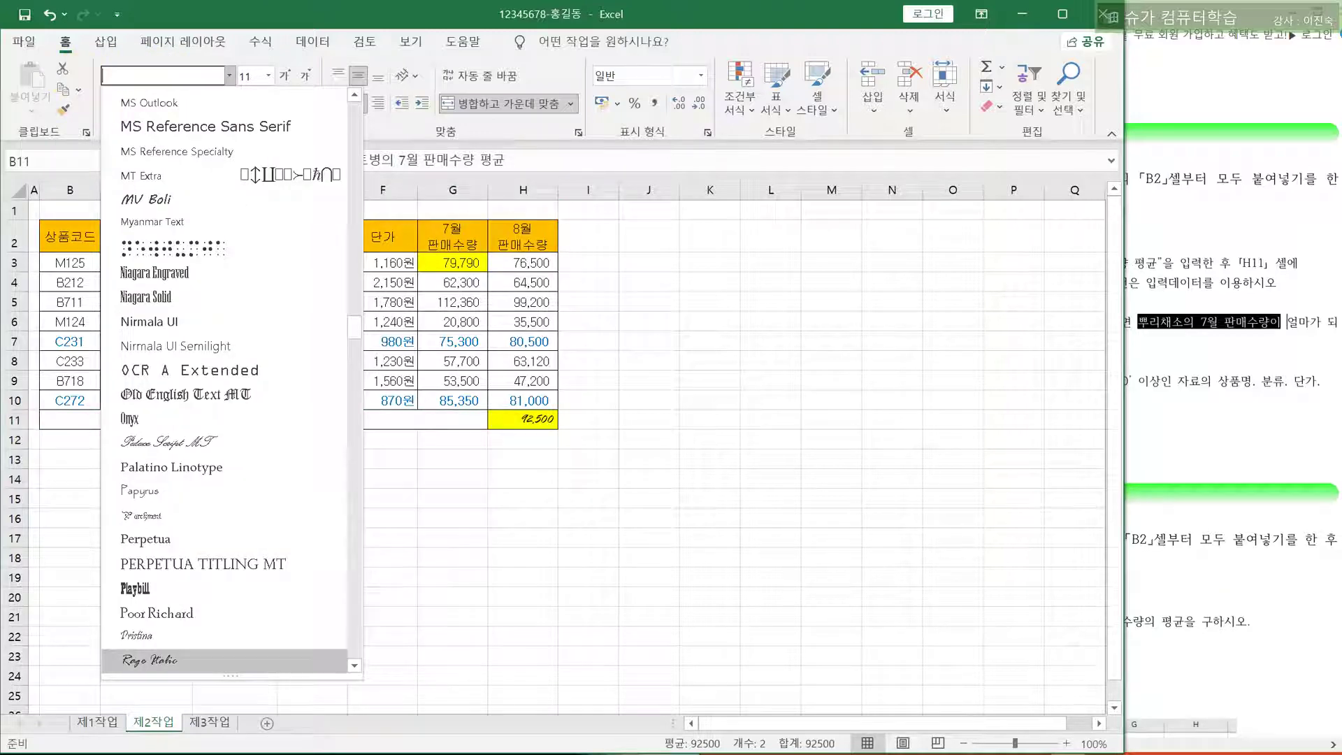
text(굴림)
key(Return)
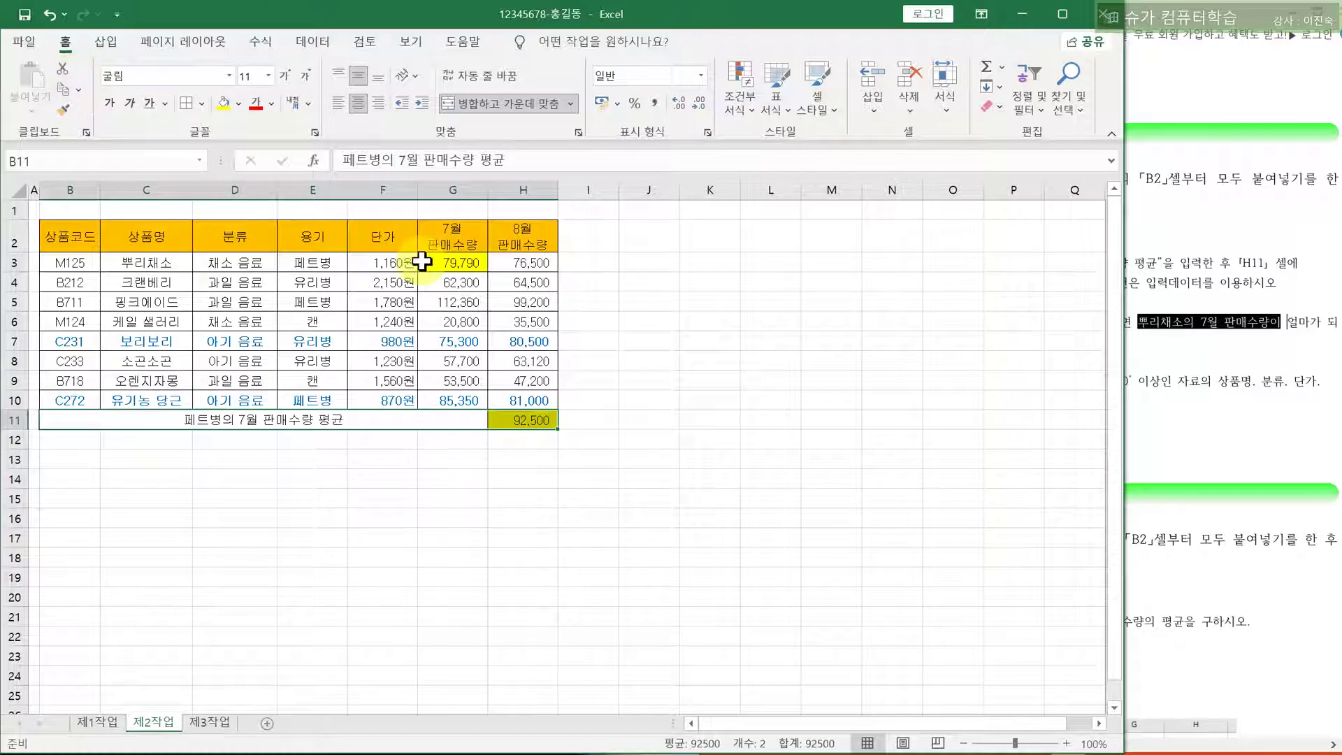
Remove the fill colour from the table's data and average rows, B3:H11
drag(454, 263, 544, 420)
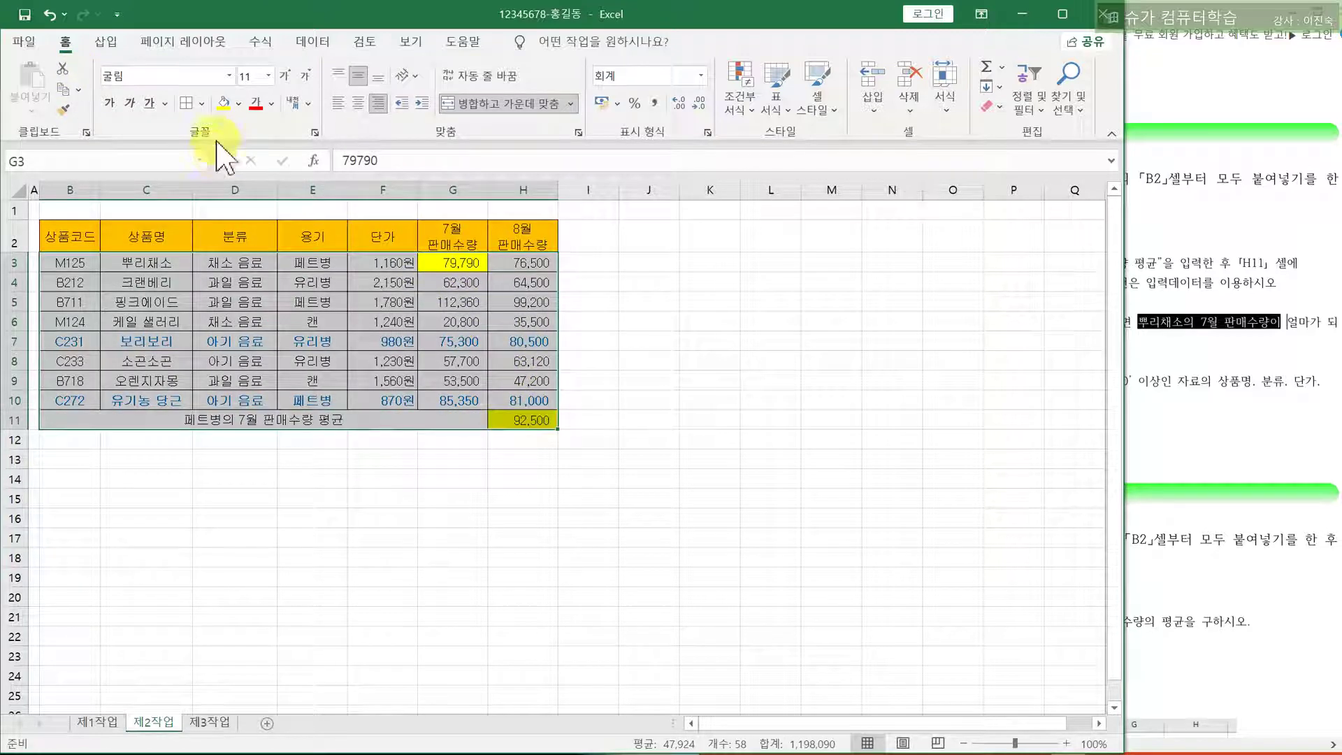
click(237, 104)
click(301, 378)
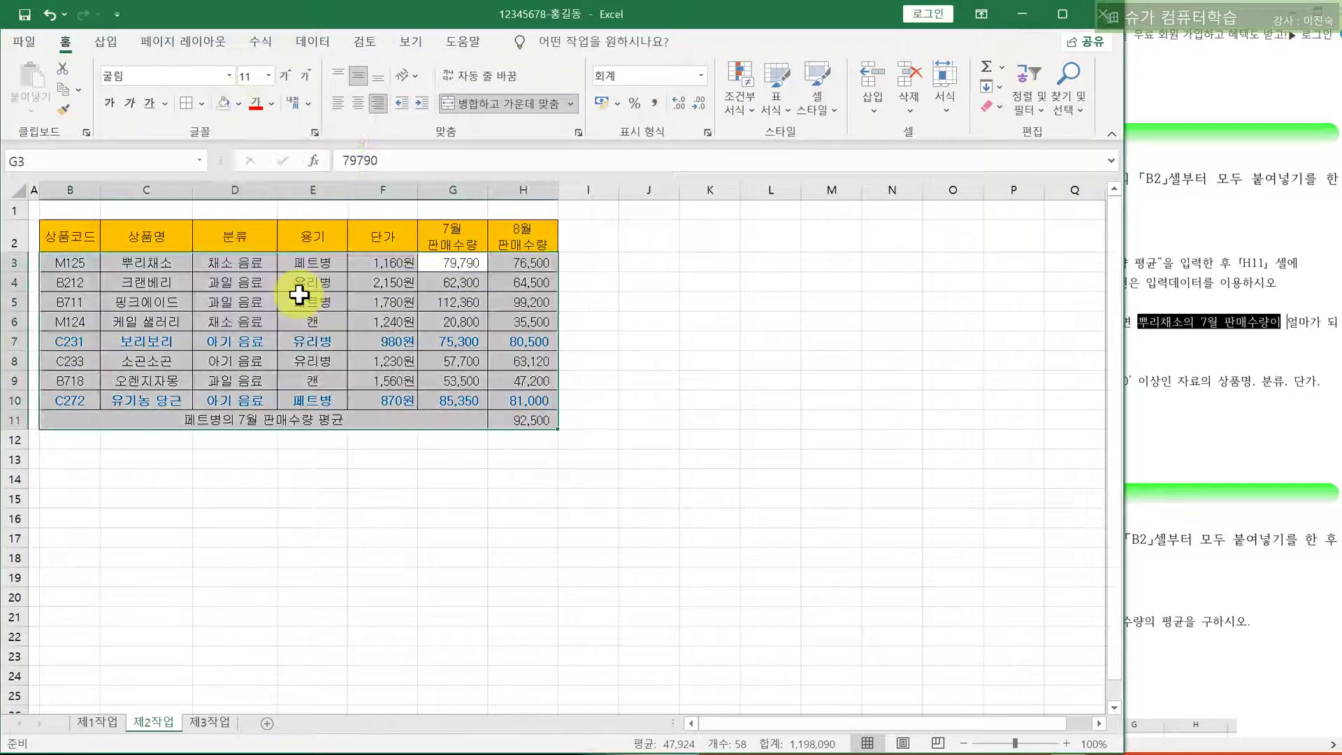
Read the advanced filter instructions in the PDF, marking the OR condition on 상품코드 and 8월 판매수량 and the fields to extract
click(1181, 357)
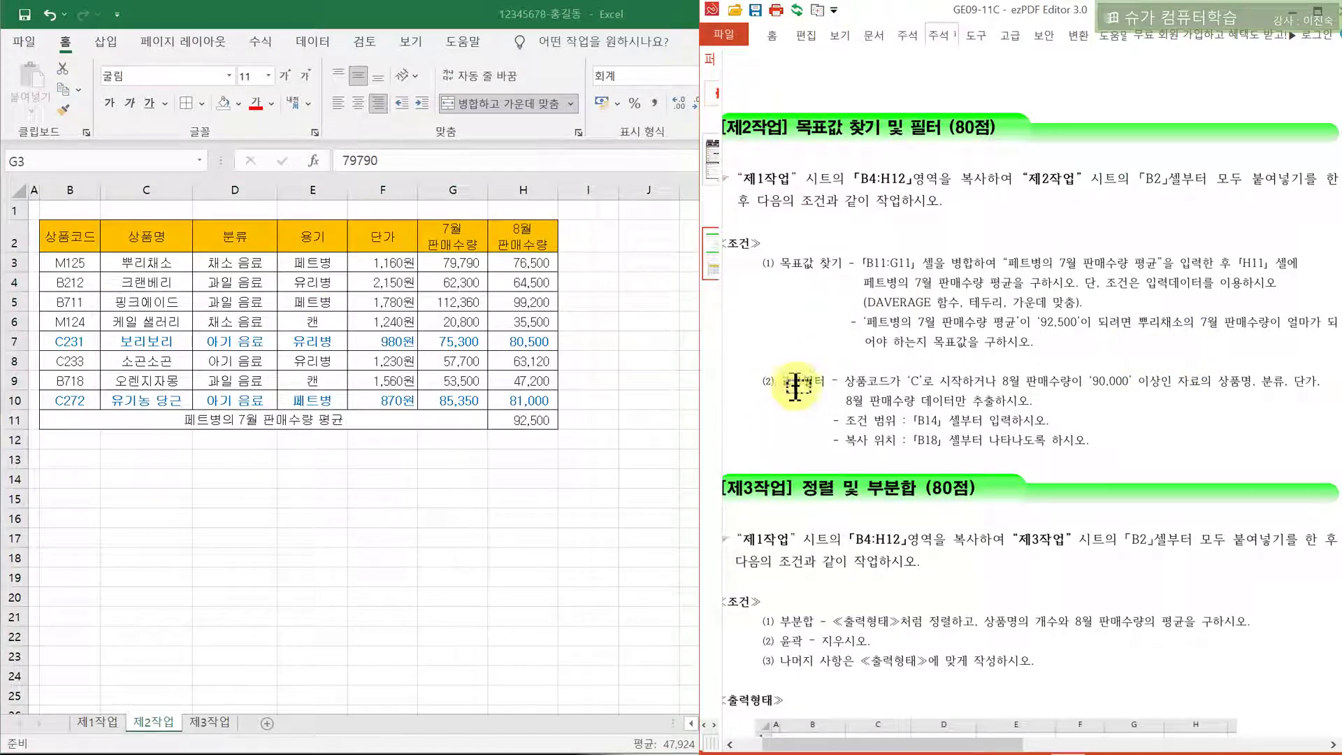
drag(845, 384, 944, 376)
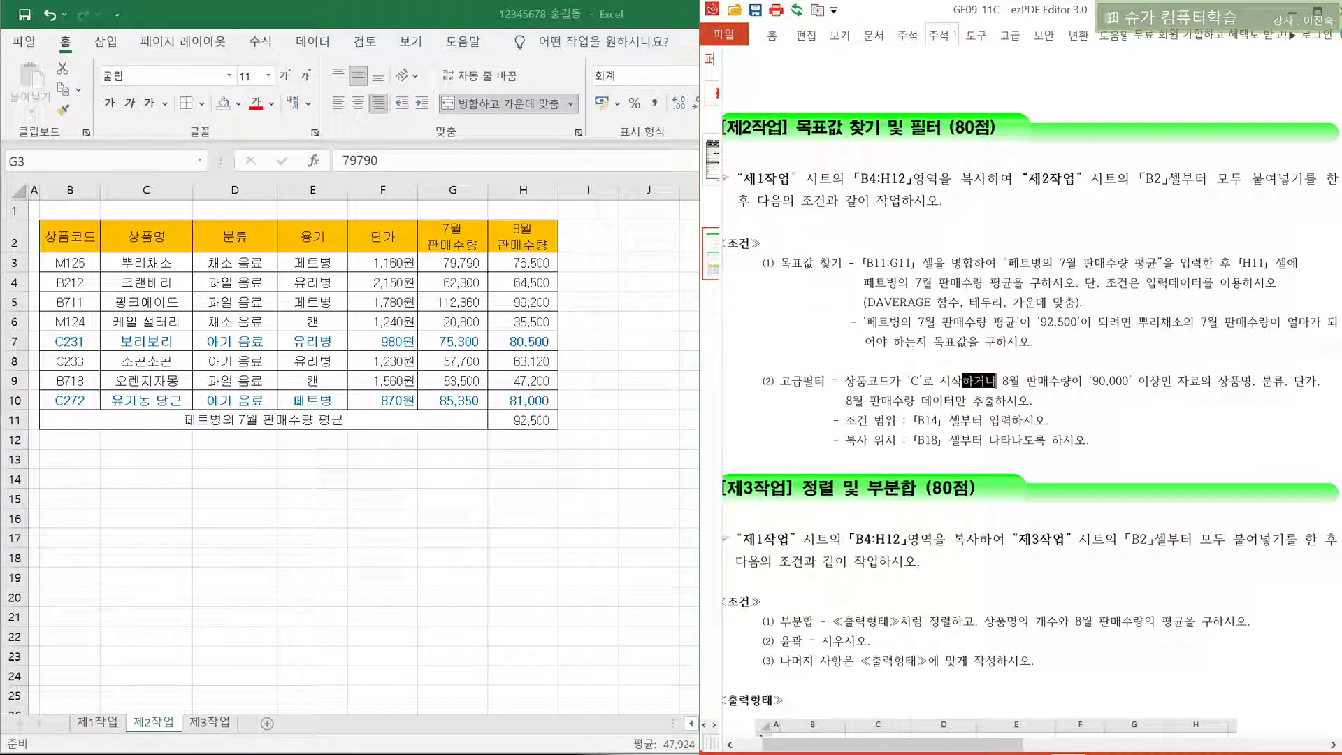
mouse_move(1000, 370)
mouse_down()
mouse_move(959, 378)
mouse_move(983, 396)
mouse_move(1003, 381)
mouse_up()
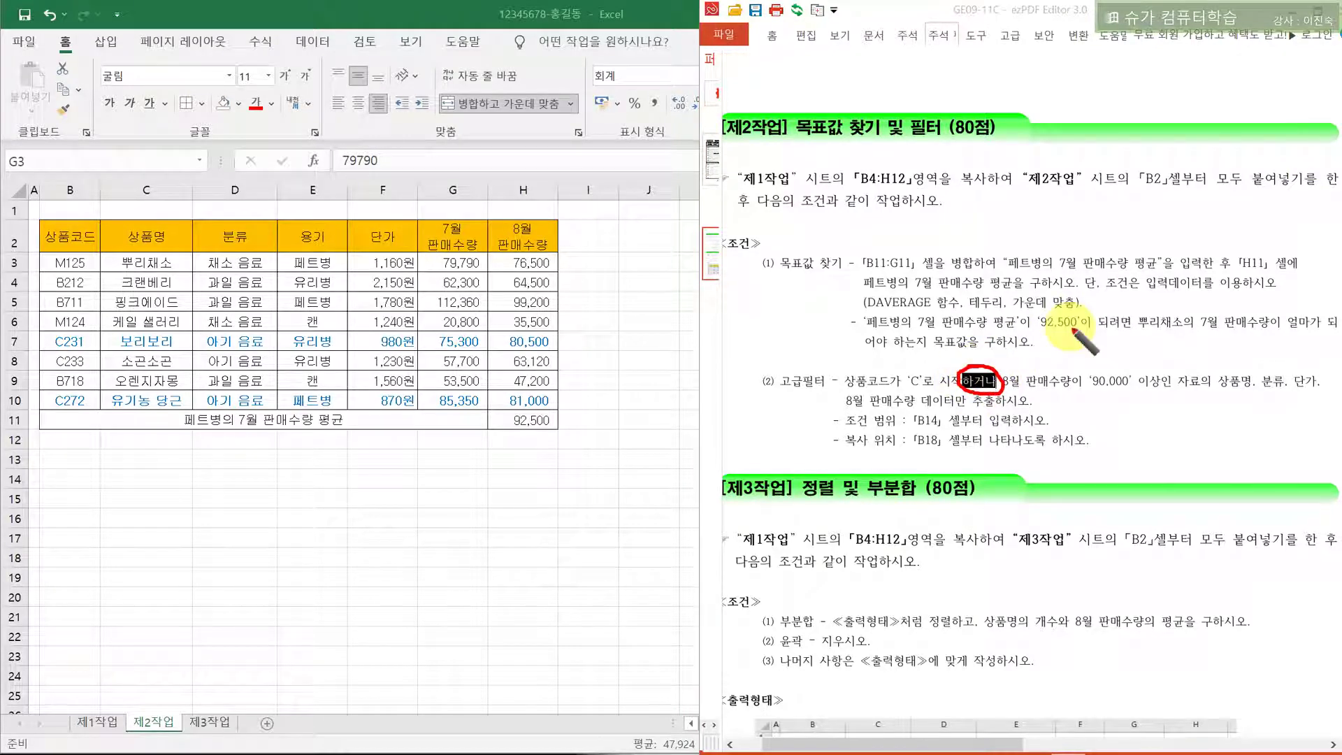
drag(1068, 337, 1086, 342)
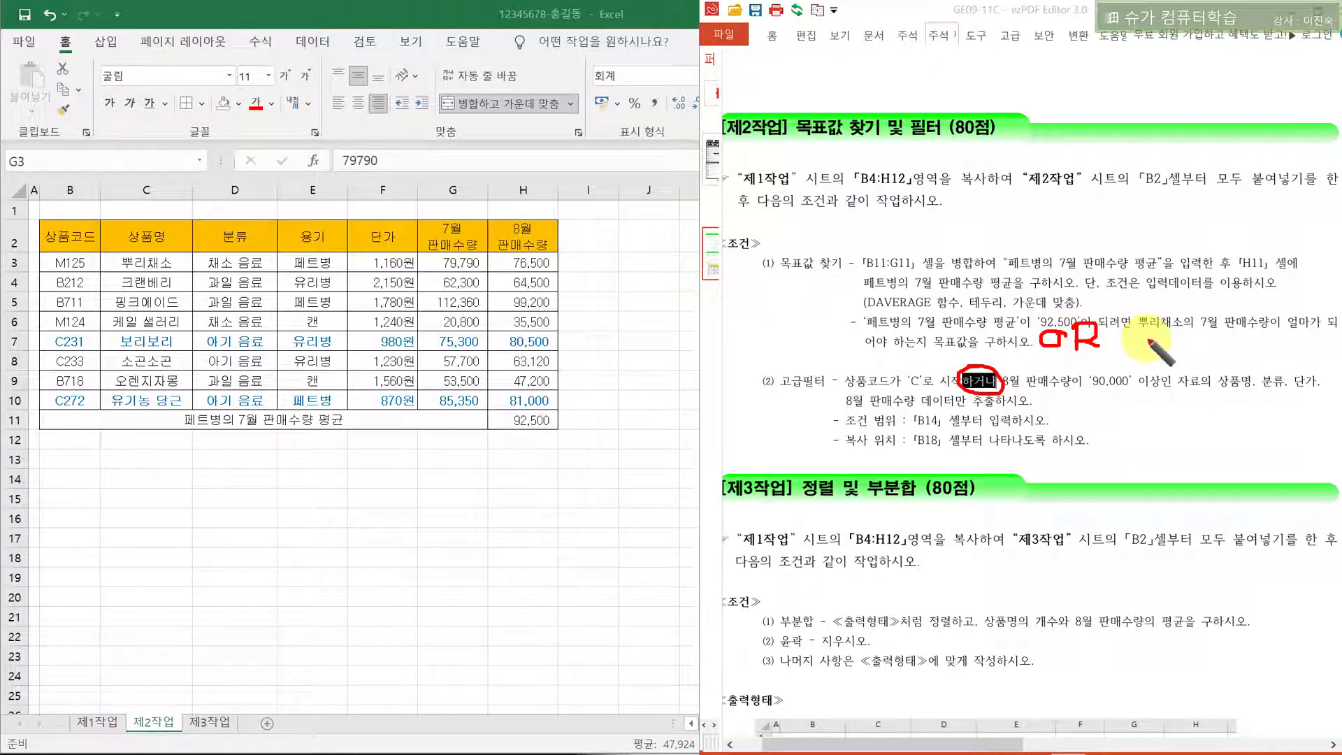
mouse_move(1144, 340)
mouse_down()
mouse_move(1204, 358)
mouse_move(1208, 383)
mouse_up()
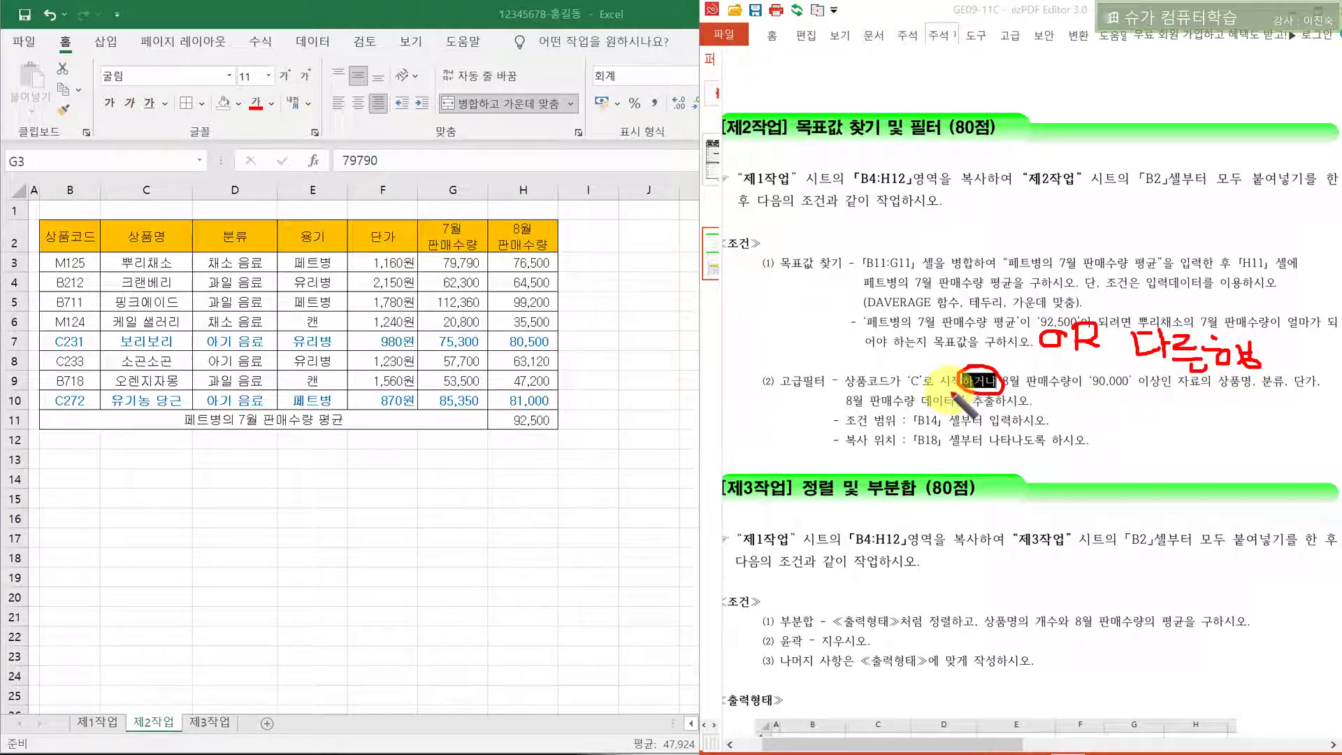
drag(848, 385, 909, 386)
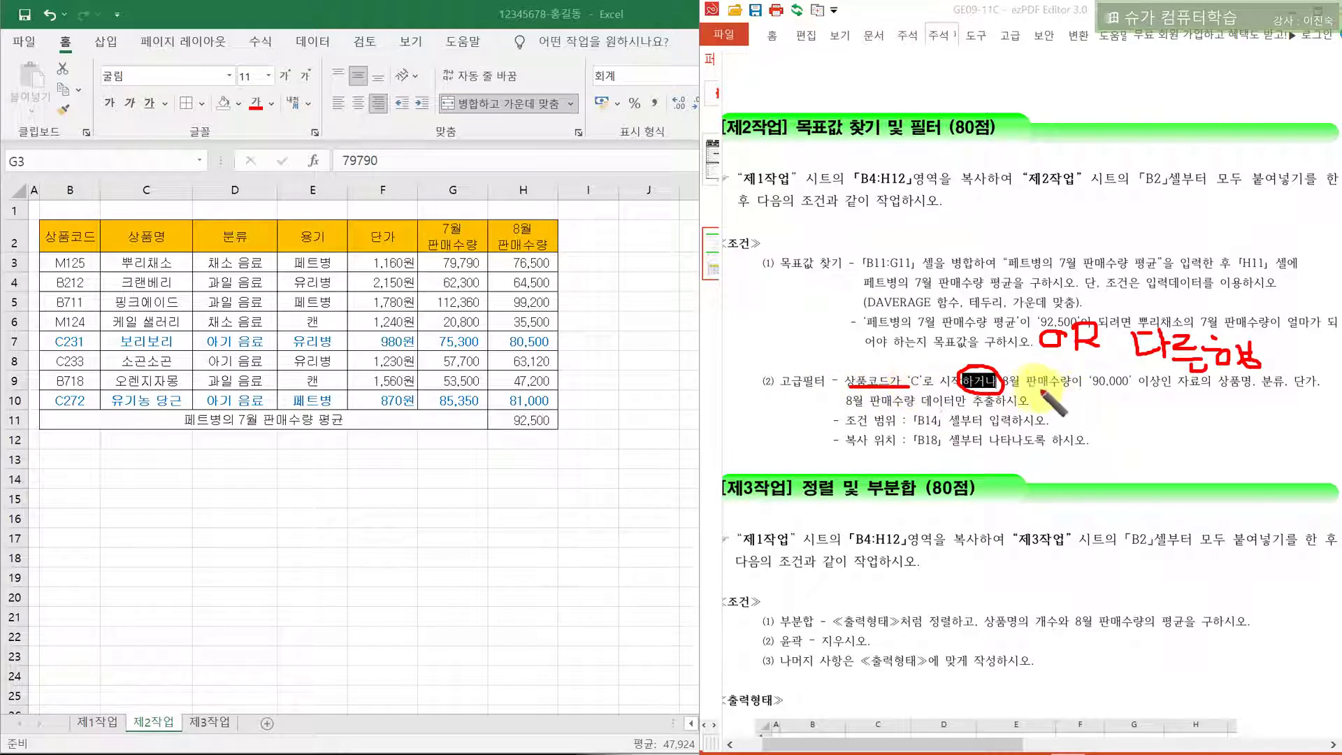
drag(1058, 391, 1137, 393)
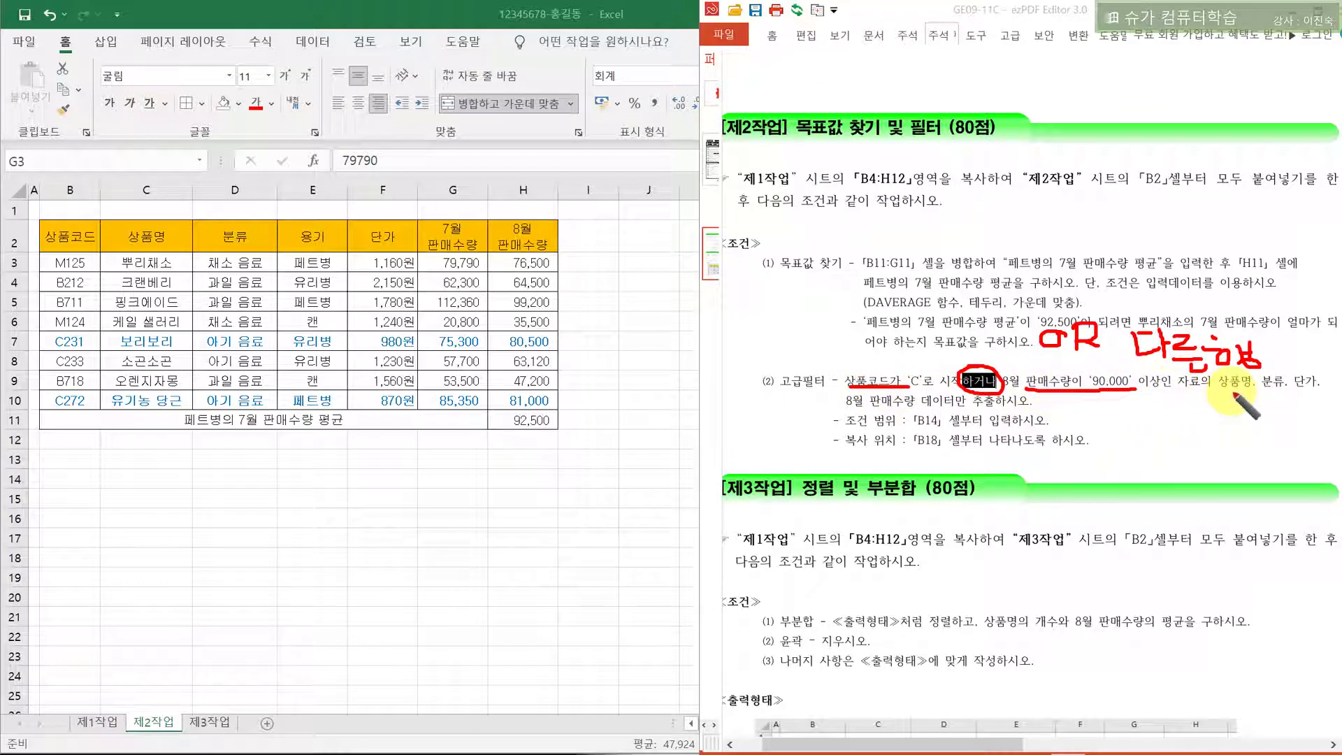
drag(1252, 397, 1321, 393)
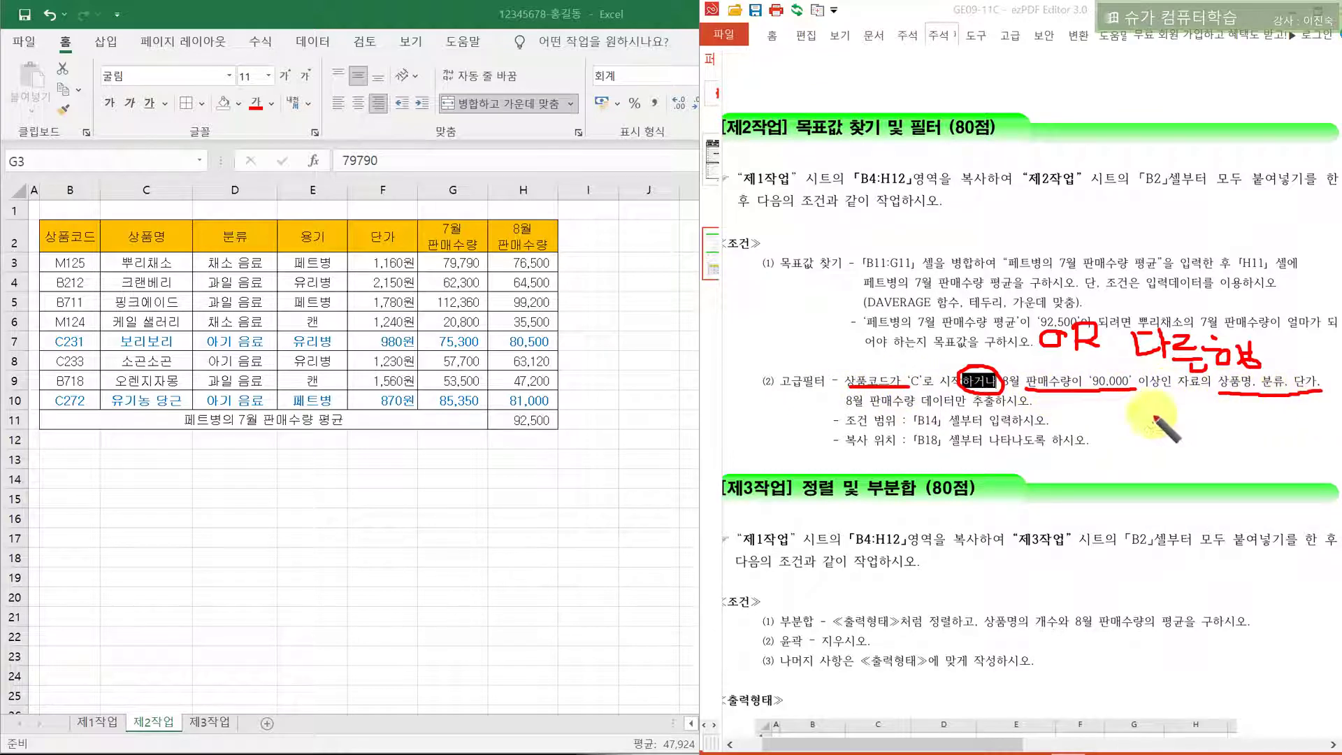
Review the filter conditions on 상품코드 and 8월 판매수량 in the PDF against the sheet's column headings
drag(842, 408, 915, 407)
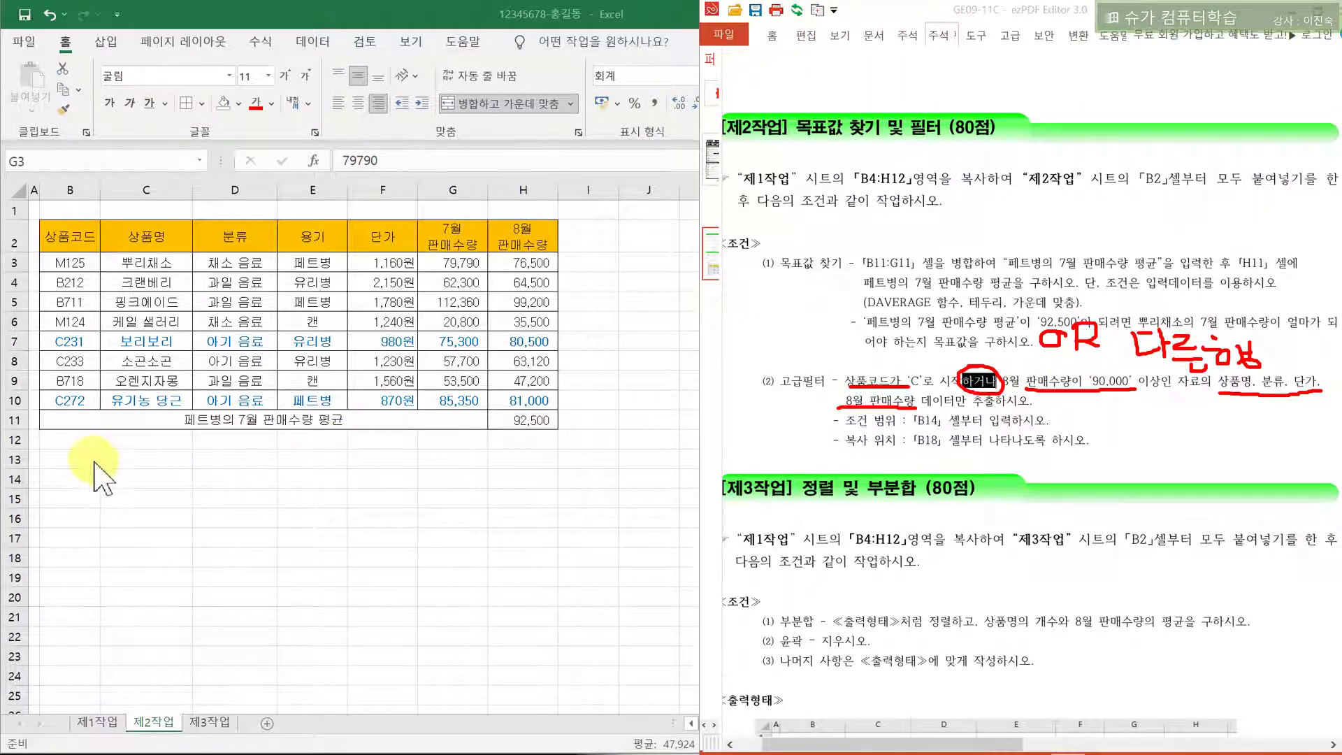
click(82, 480)
click(1206, 430)
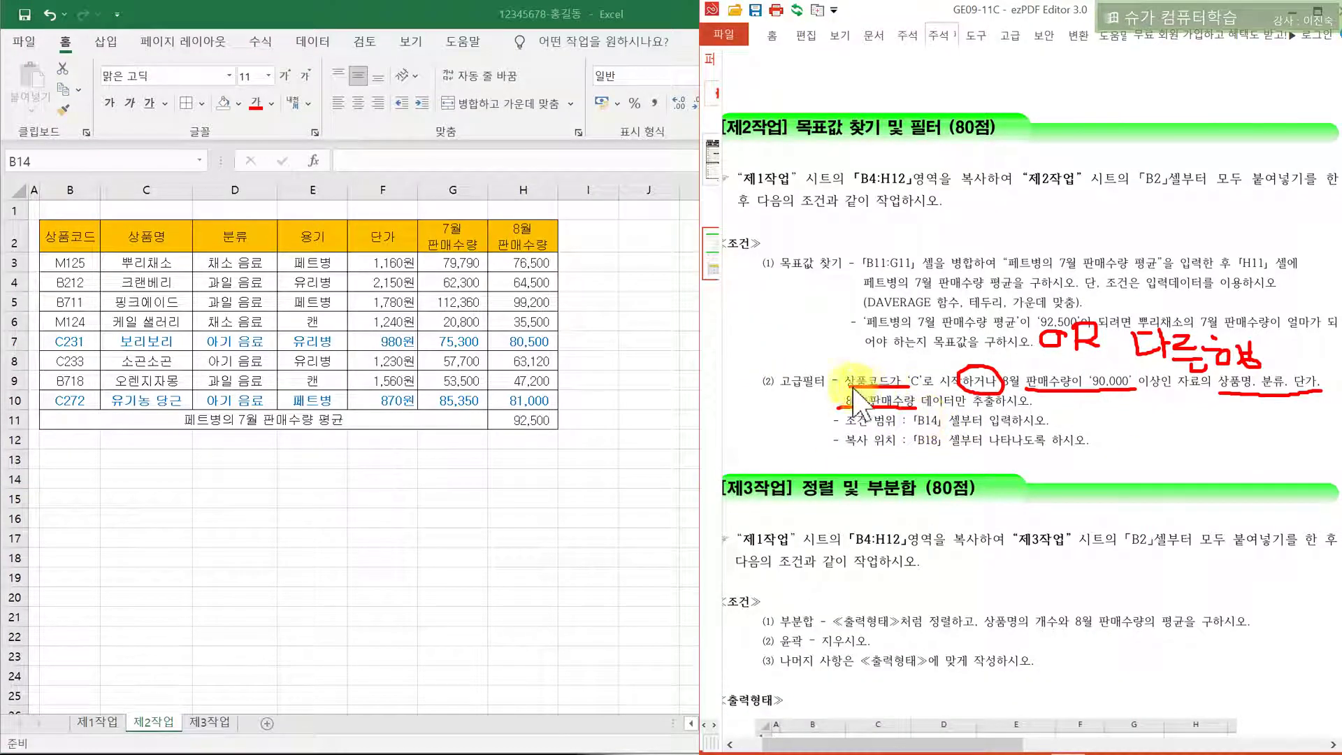
drag(846, 382, 901, 382)
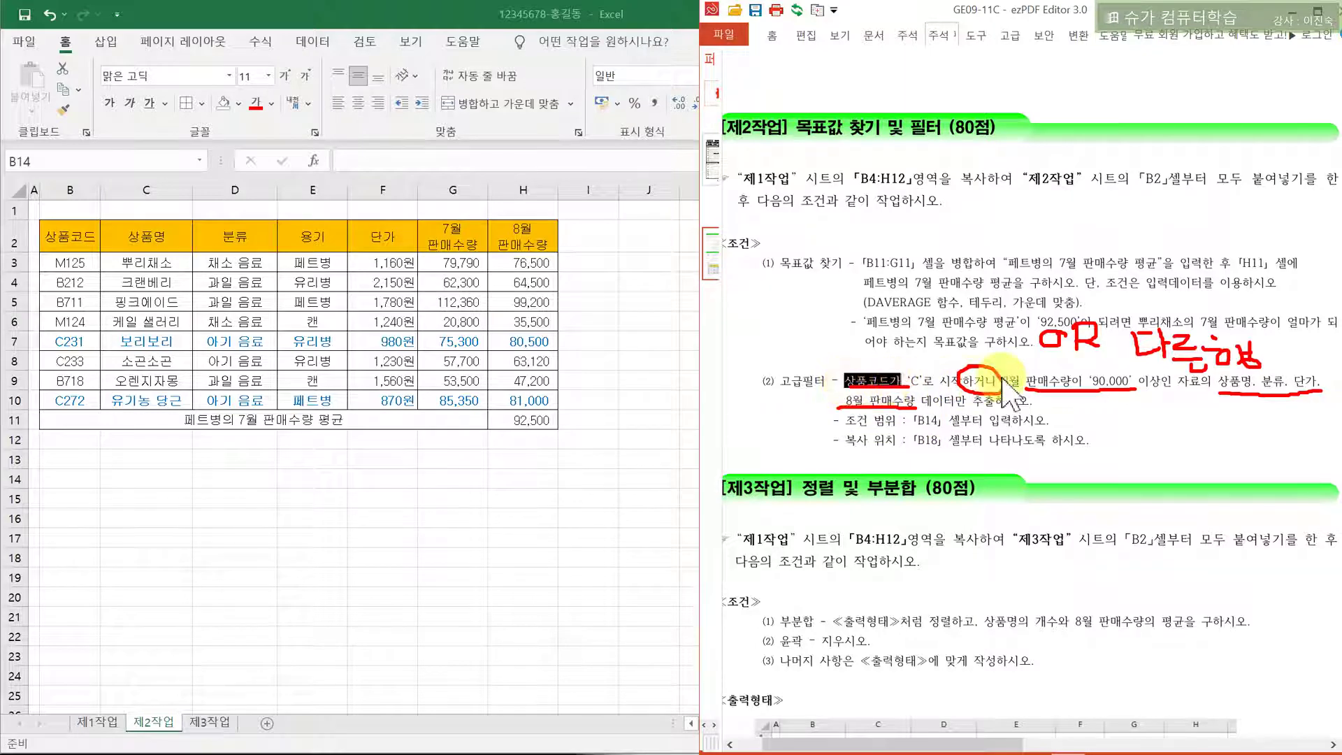
drag(1028, 384, 1078, 389)
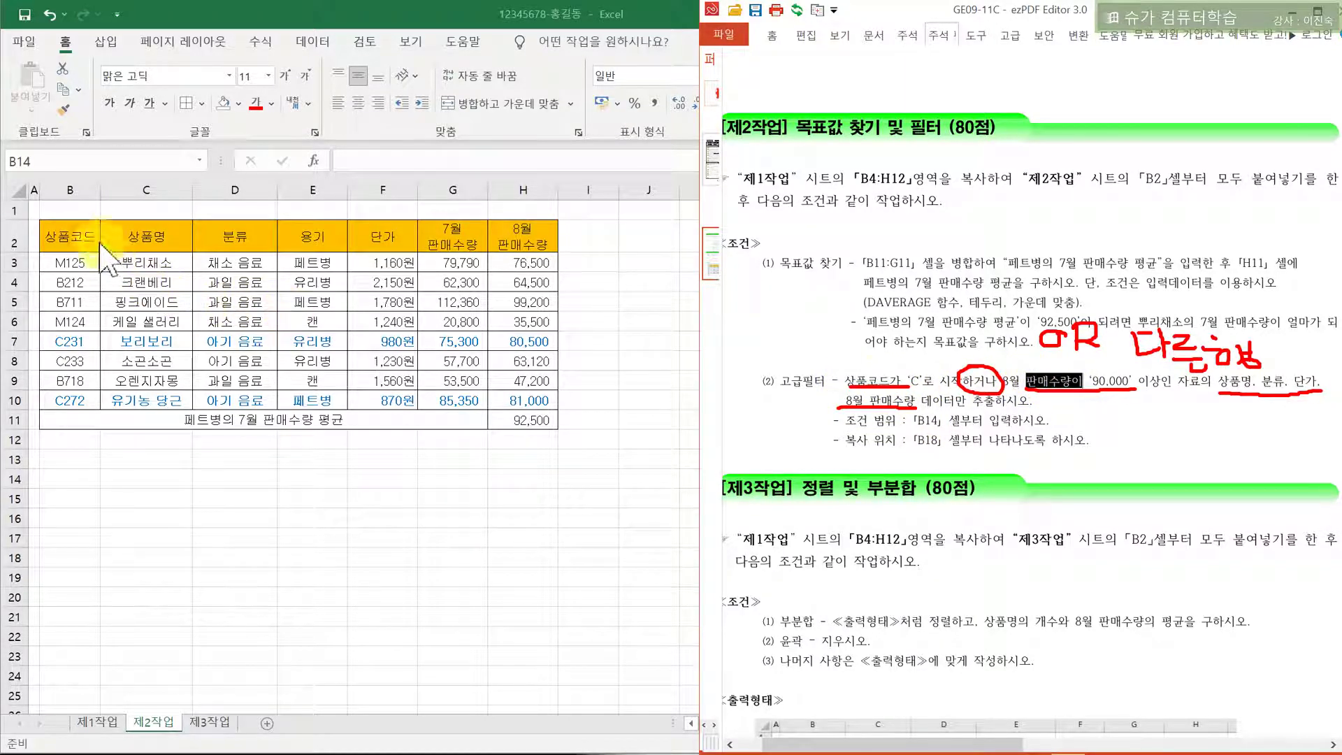
click(69, 232)
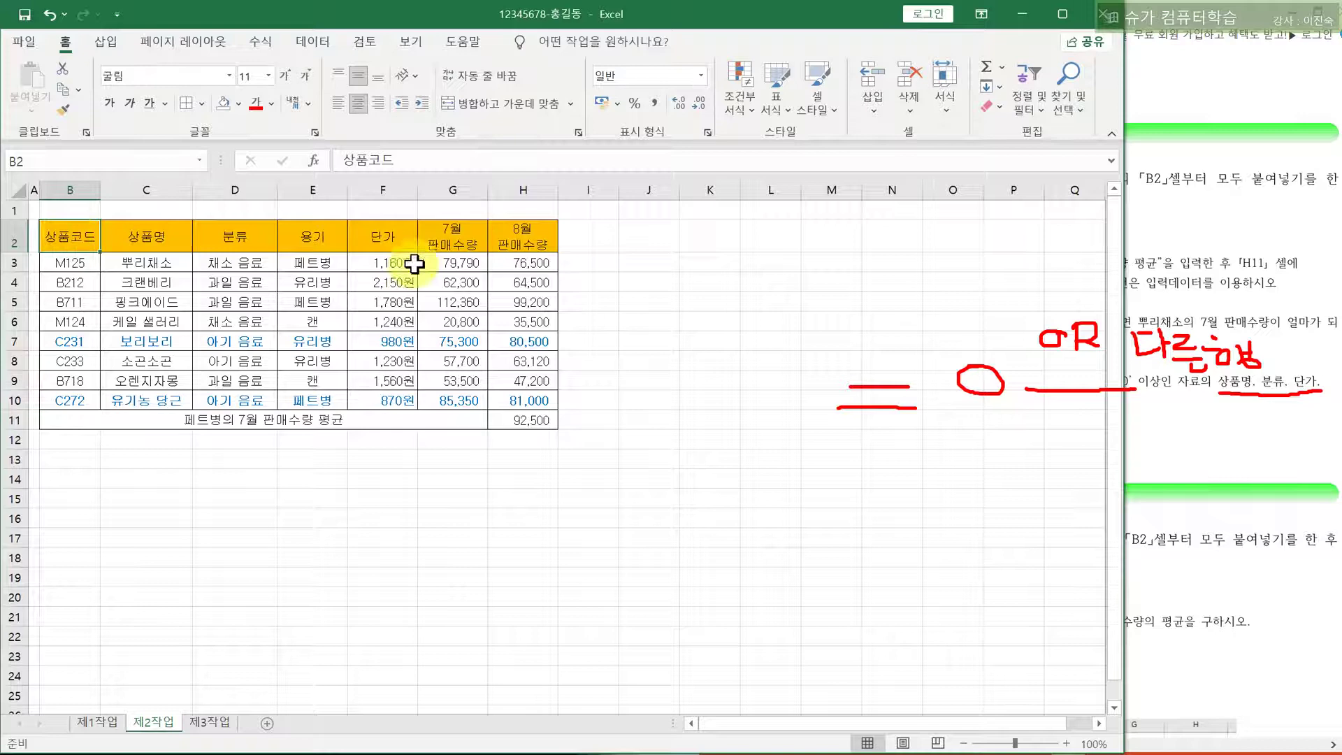
click(1199, 430)
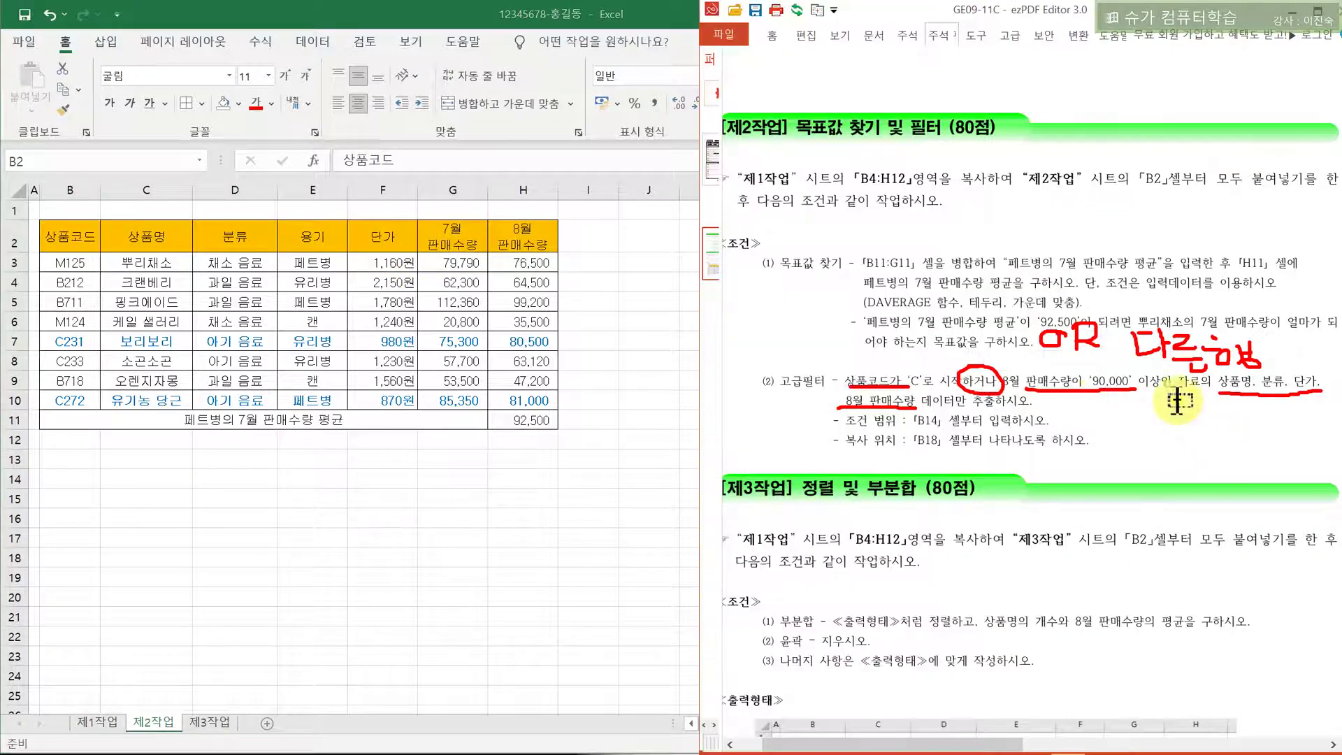
drag(918, 322, 987, 321)
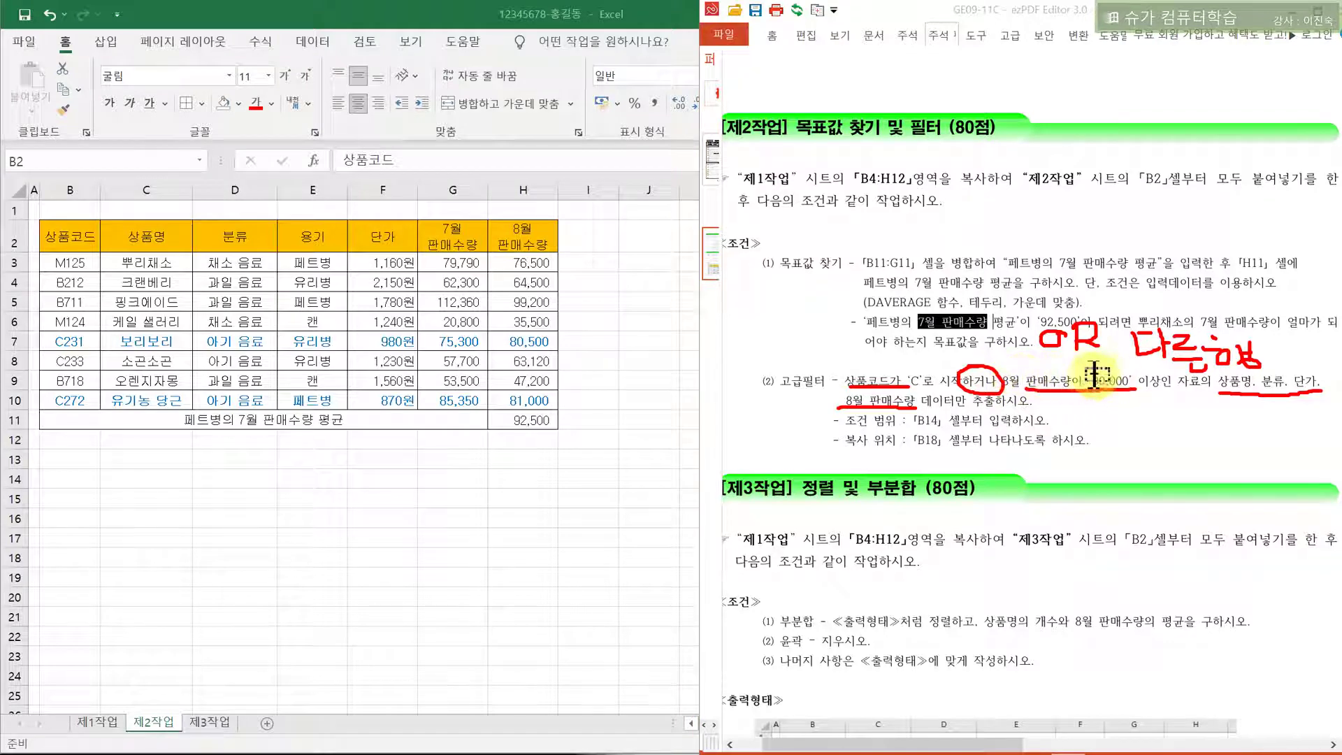
drag(1095, 384, 1001, 383)
Copy the 상품코드 and 8월 판매수량 headings from the table's header row to the criteria range starting at B14
click(56, 234)
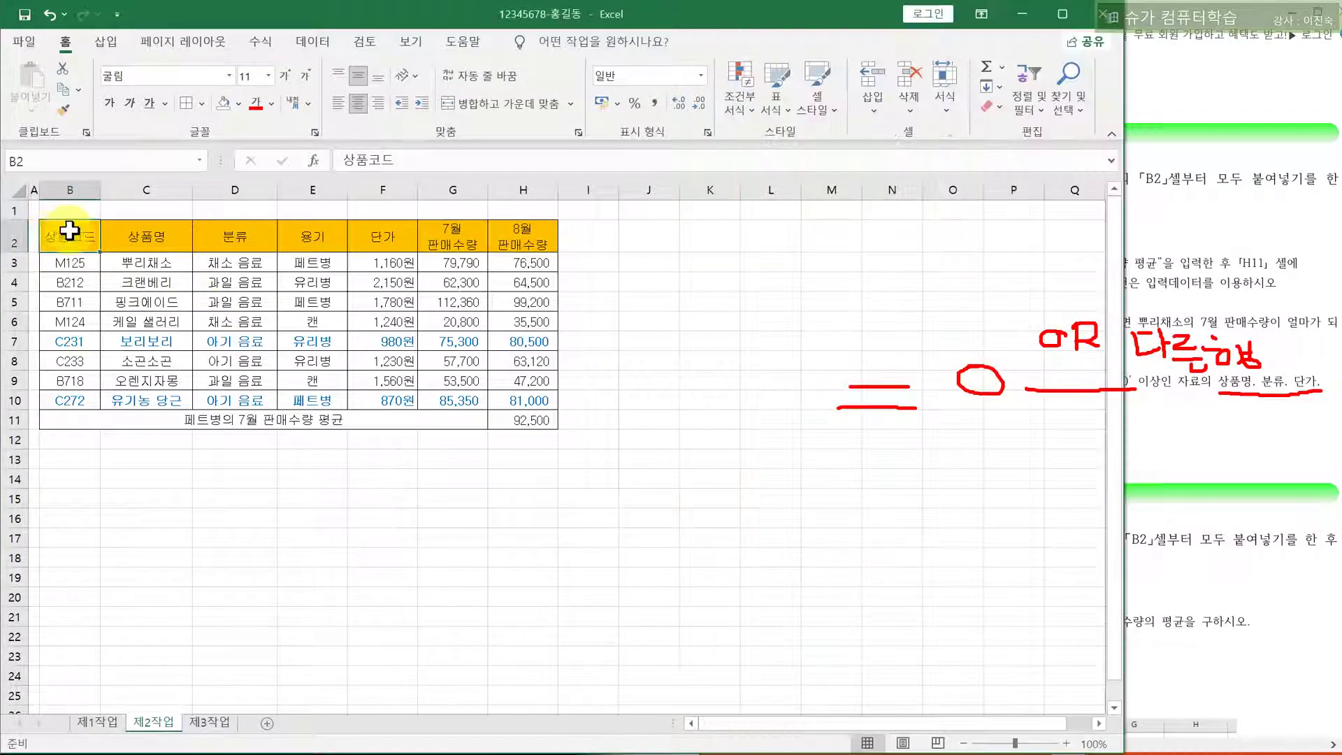
ctrl+click(526, 241)
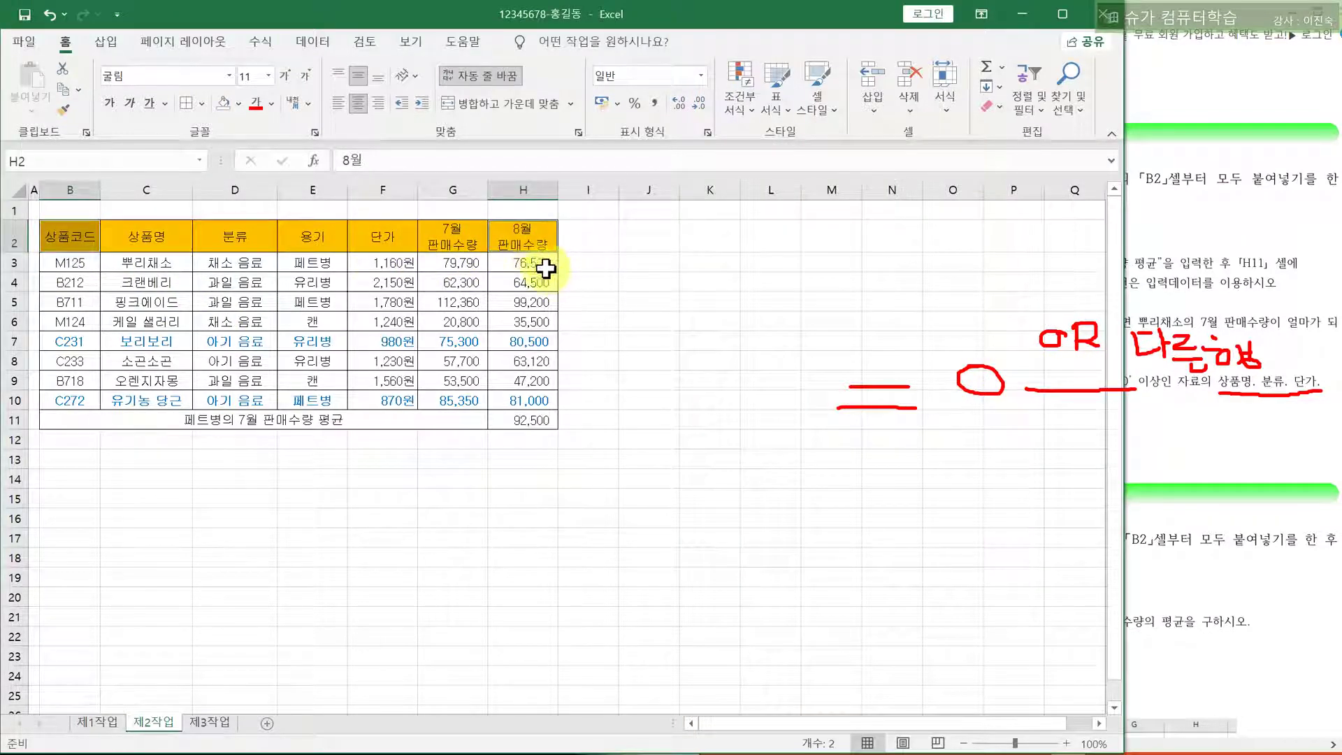
key(ctrl+c)
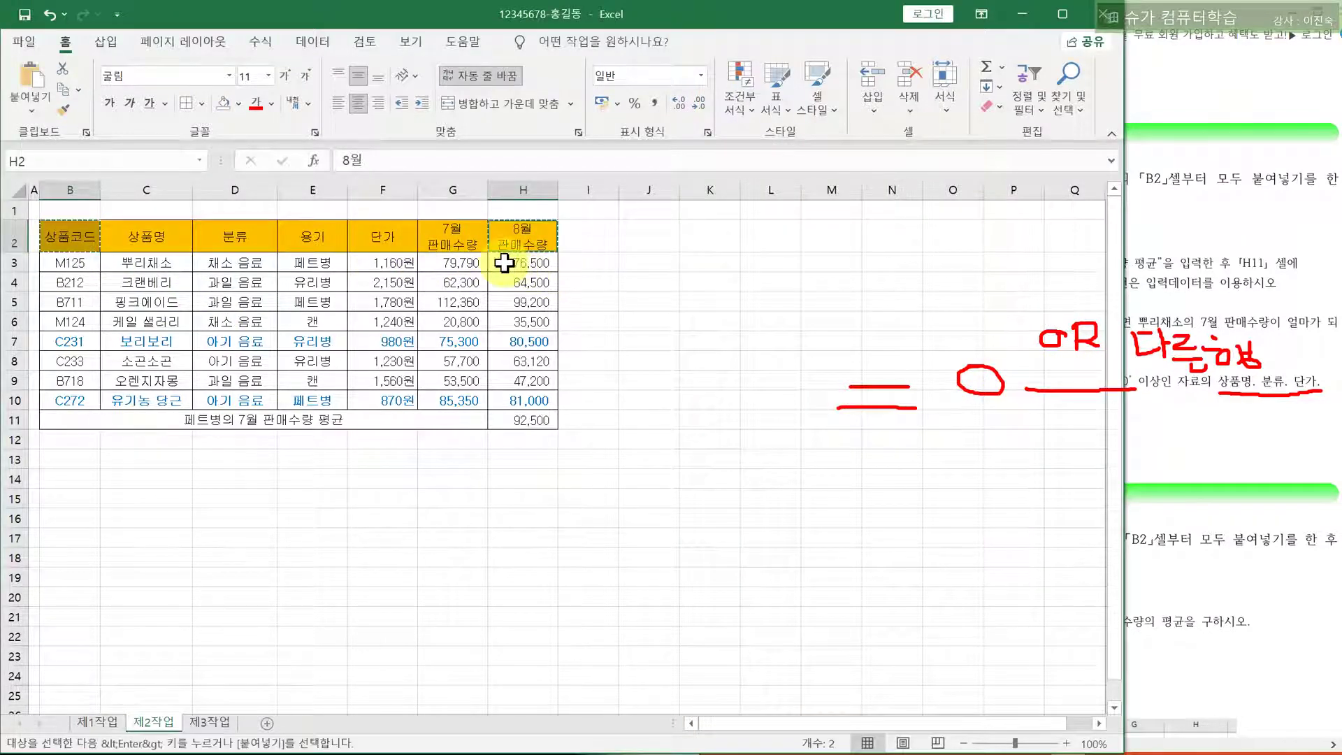
click(94, 475)
key(ctrl+v)
click(94, 510)
key(Escape)
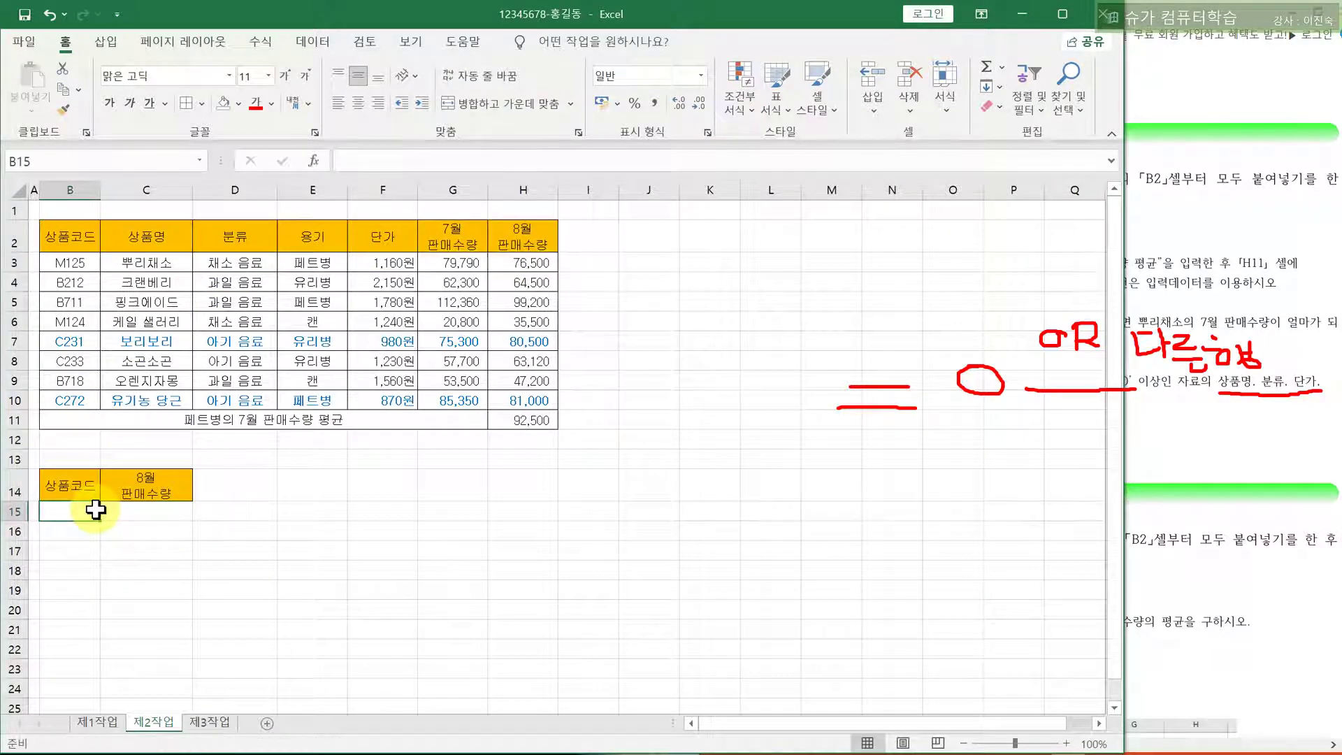
Enter the OR criteria on separate rows: C* in B15 under 상품코드 and >=90000 in C16 under 8월 판매수량
text(C*)
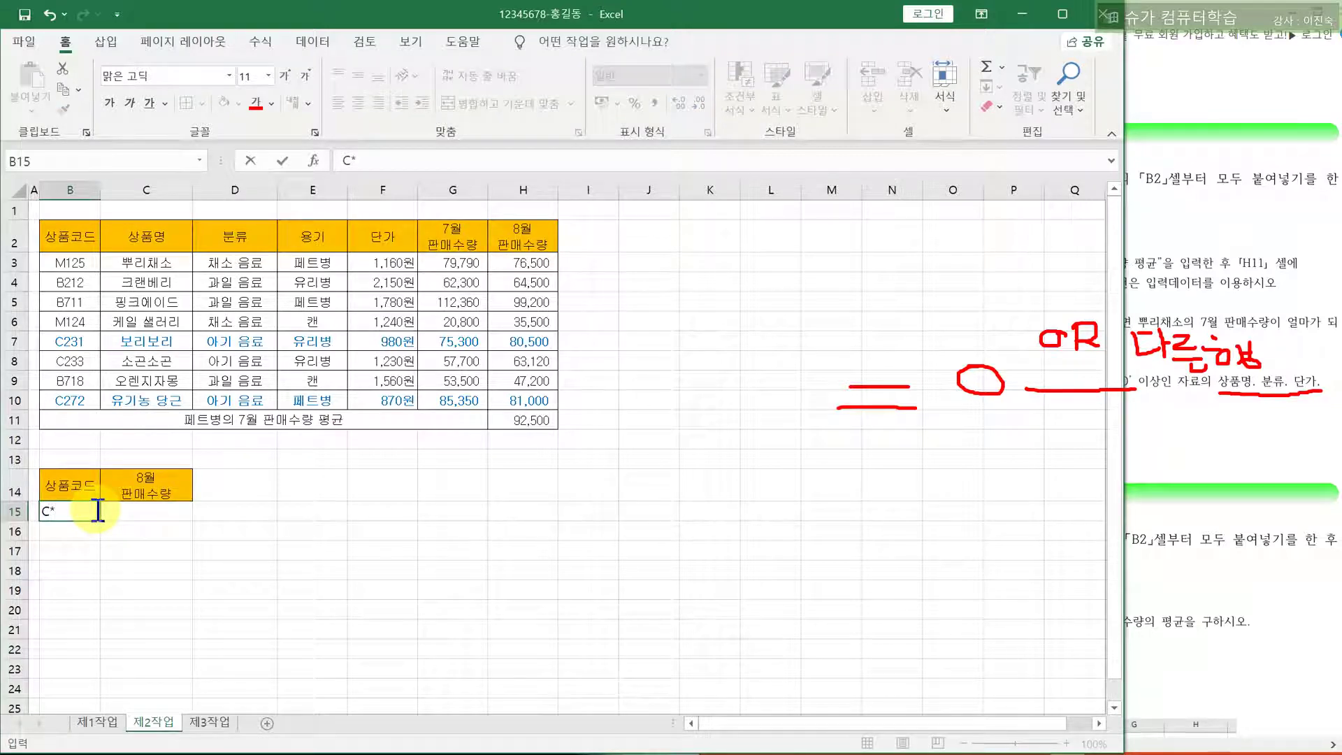
key(Return)
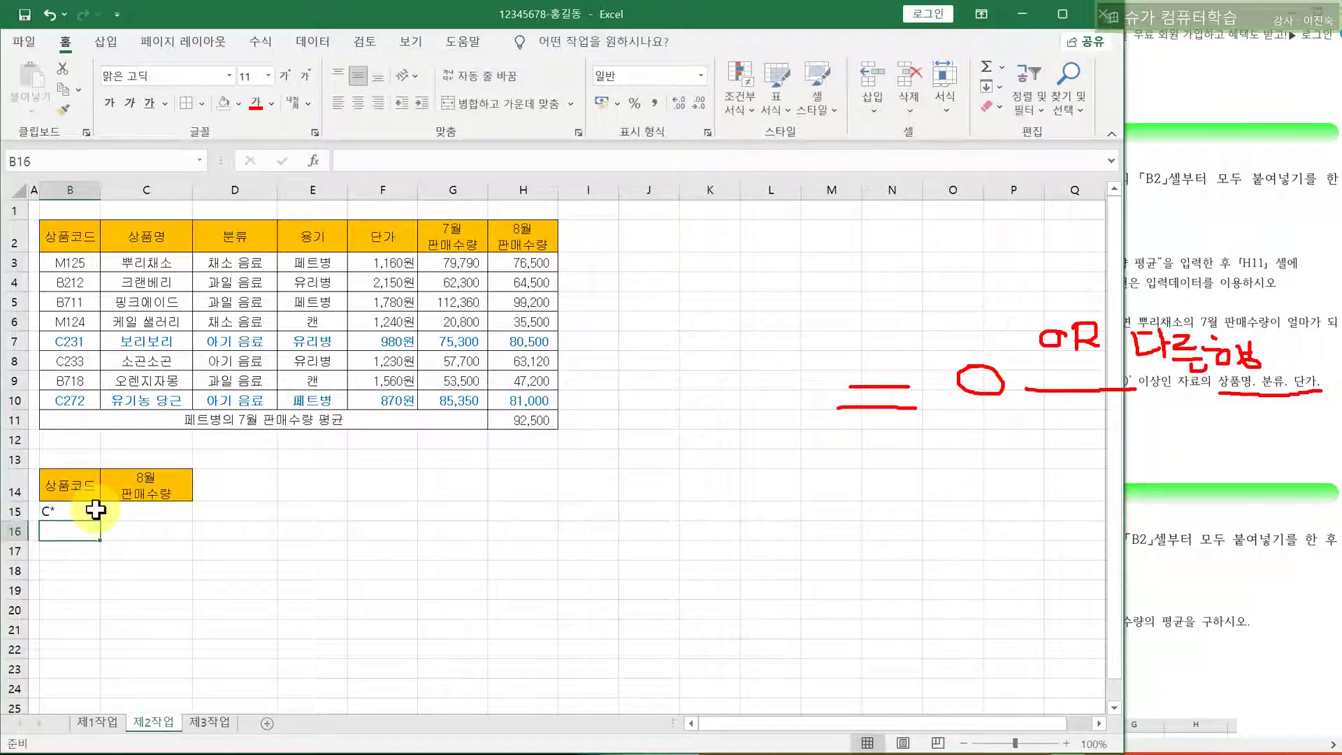
click(23, 513)
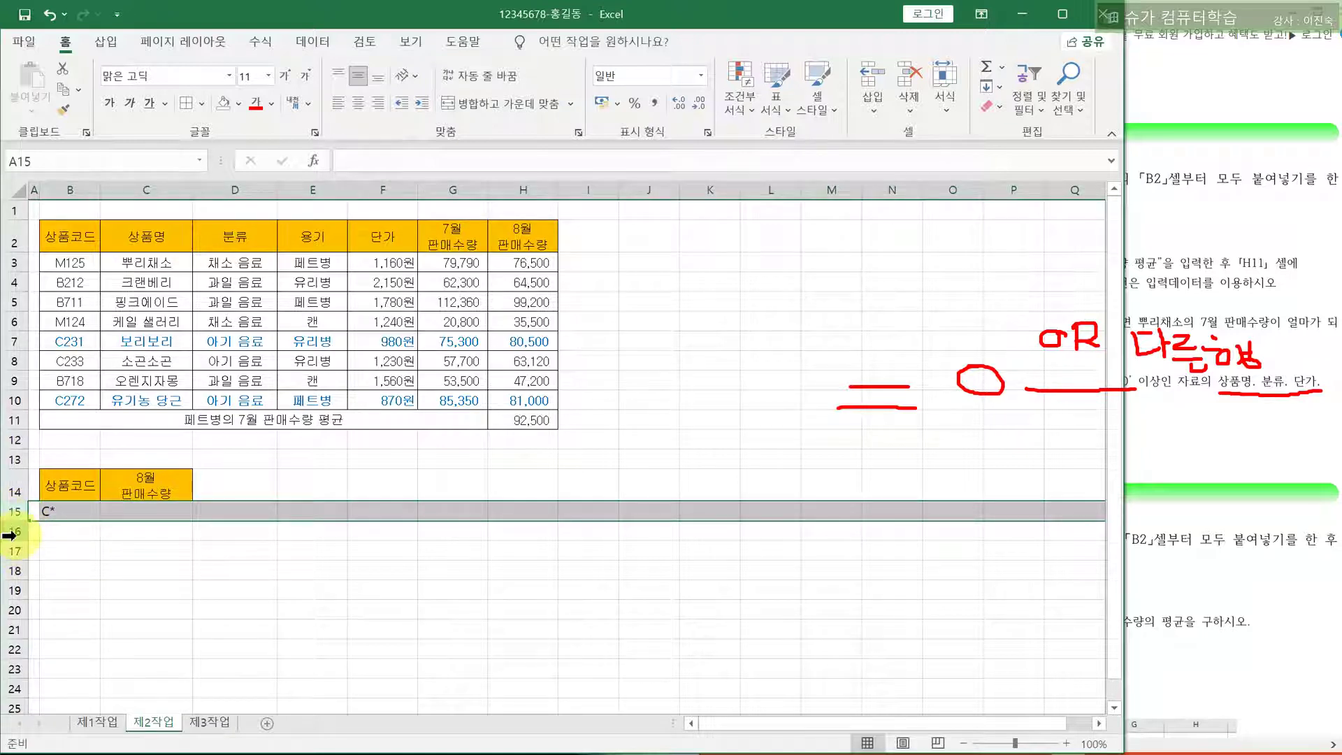
click(11, 533)
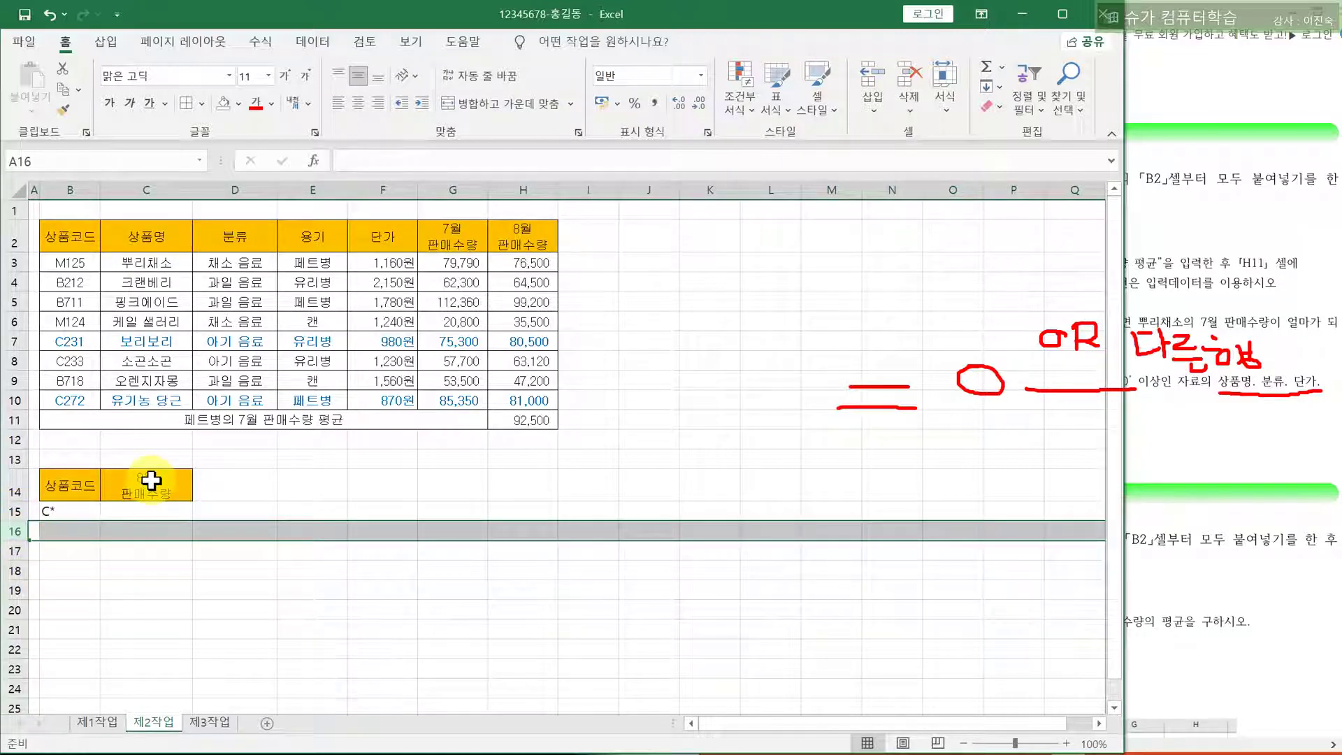
click(147, 531)
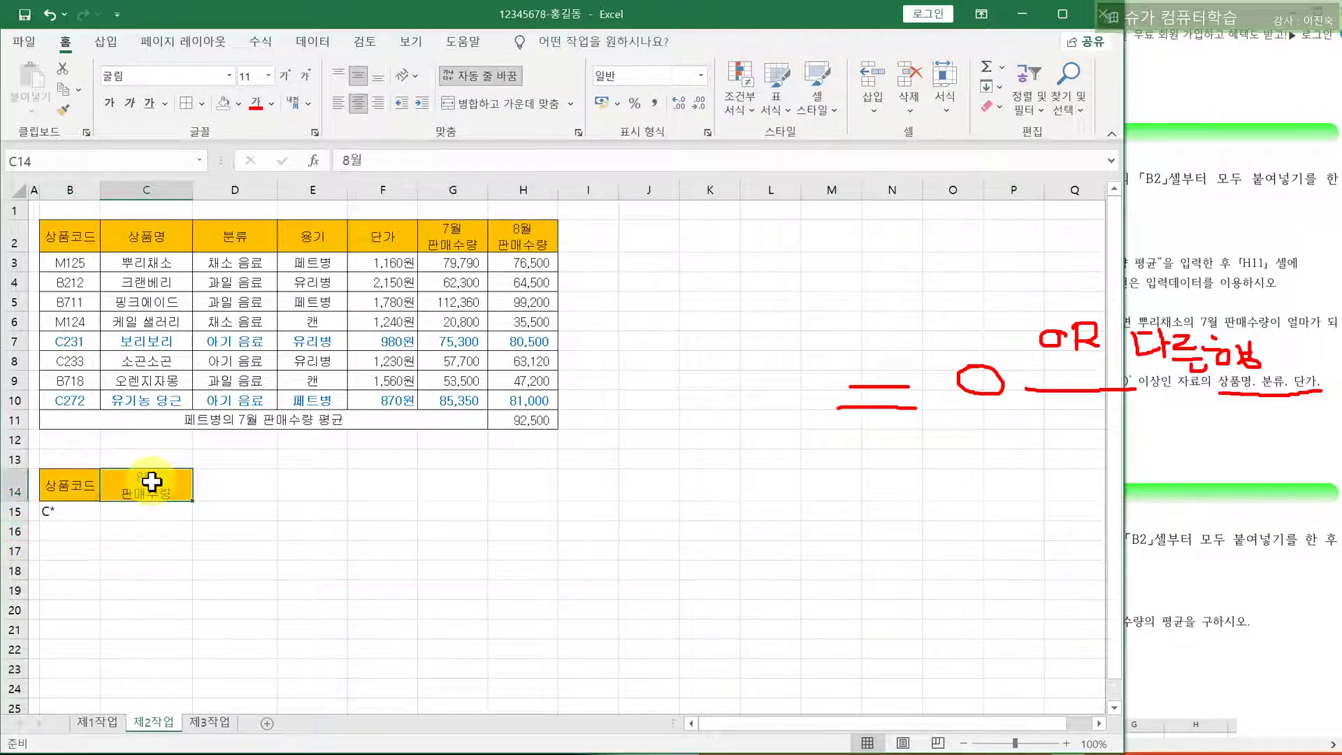
click(153, 189)
click(145, 539)
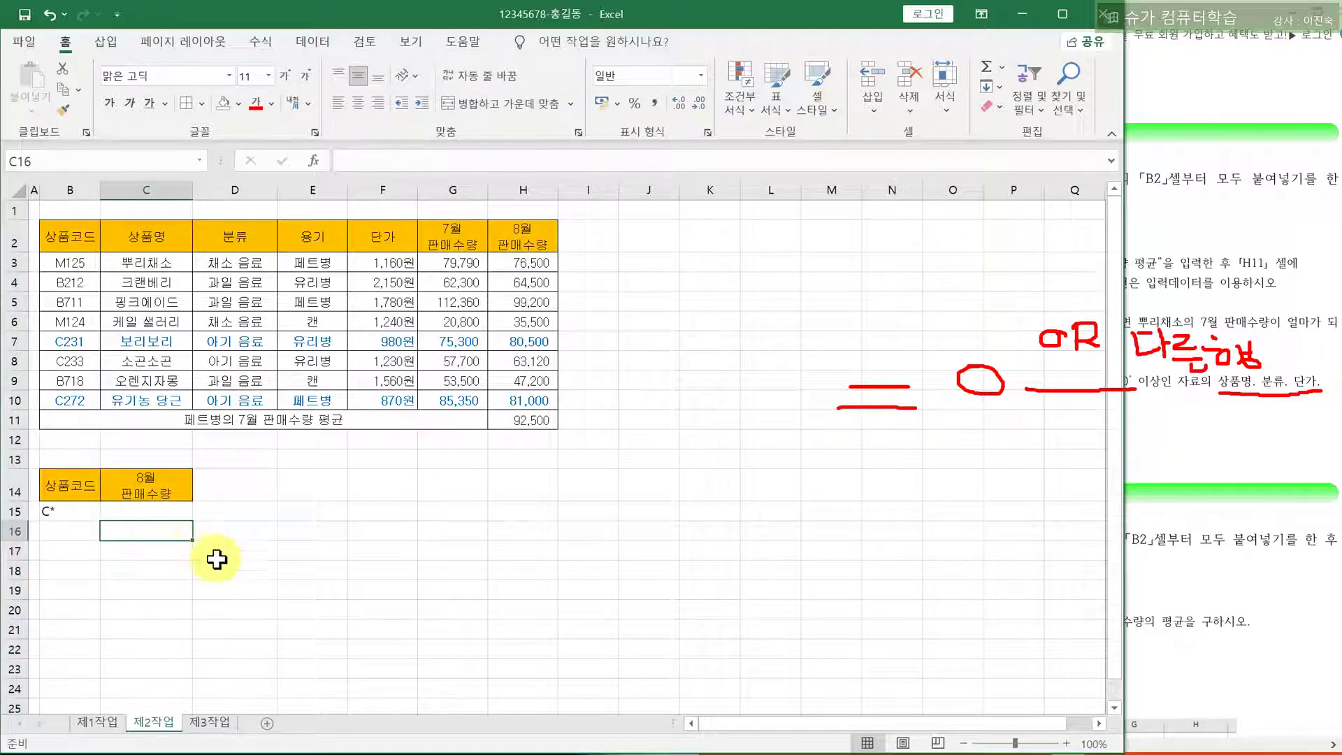
click(1212, 460)
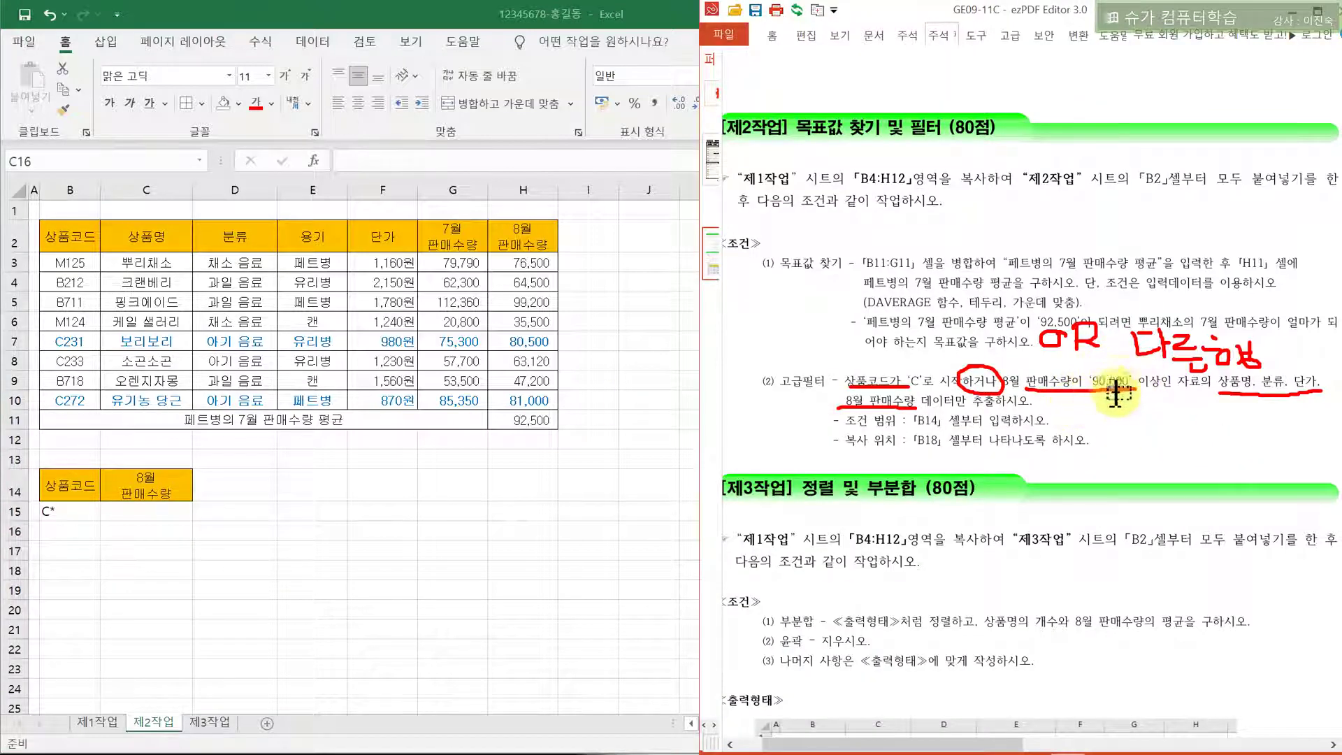
click(141, 535)
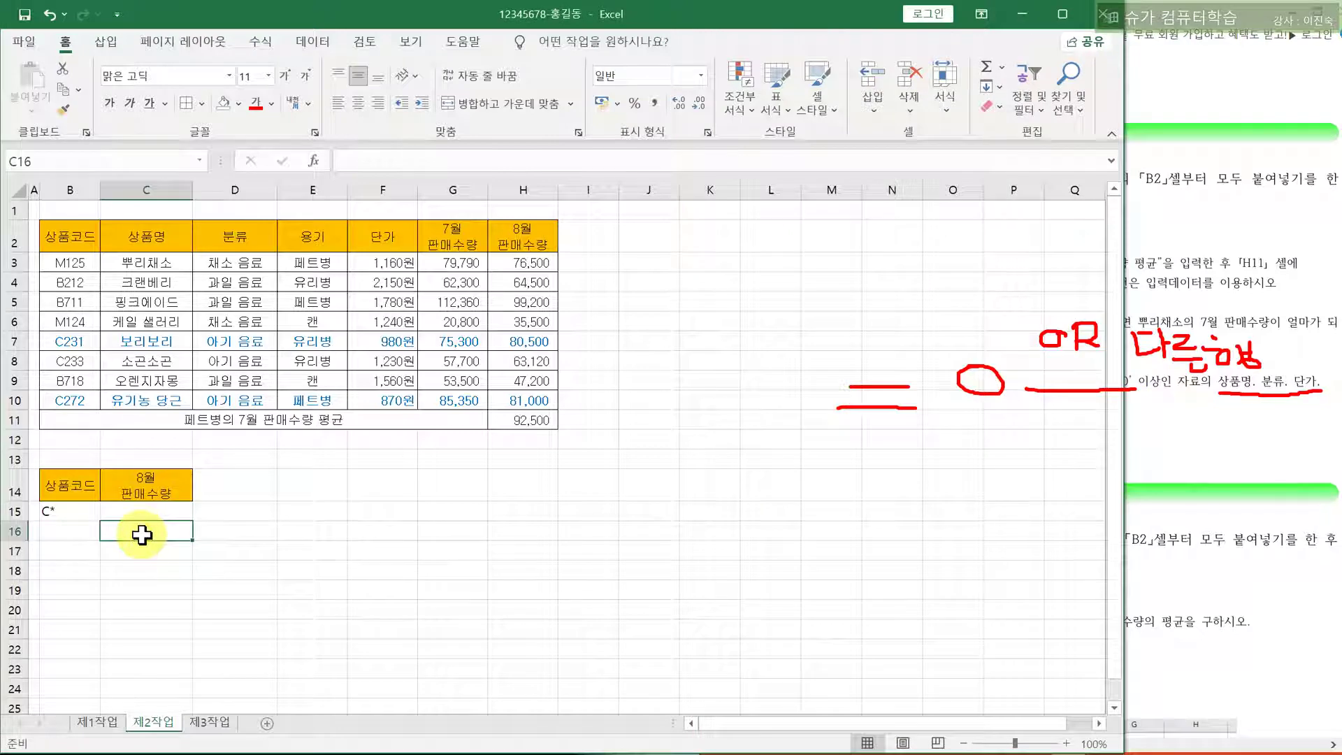
text(>)
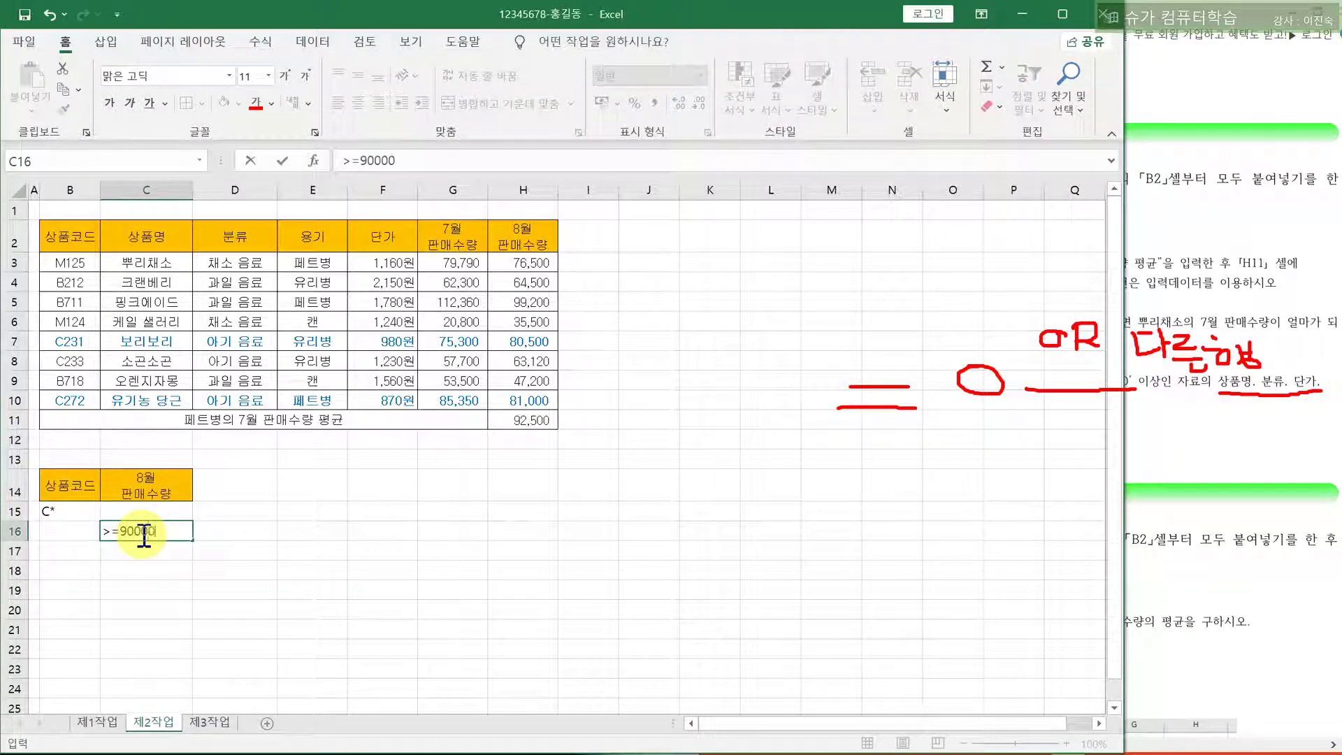
text(=90000)
key(Return)
Copy the headings 상품명, 분류, 단가 and 8월 판매수량 to B18 and check them against the PDF's extraction fields
click(1279, 462)
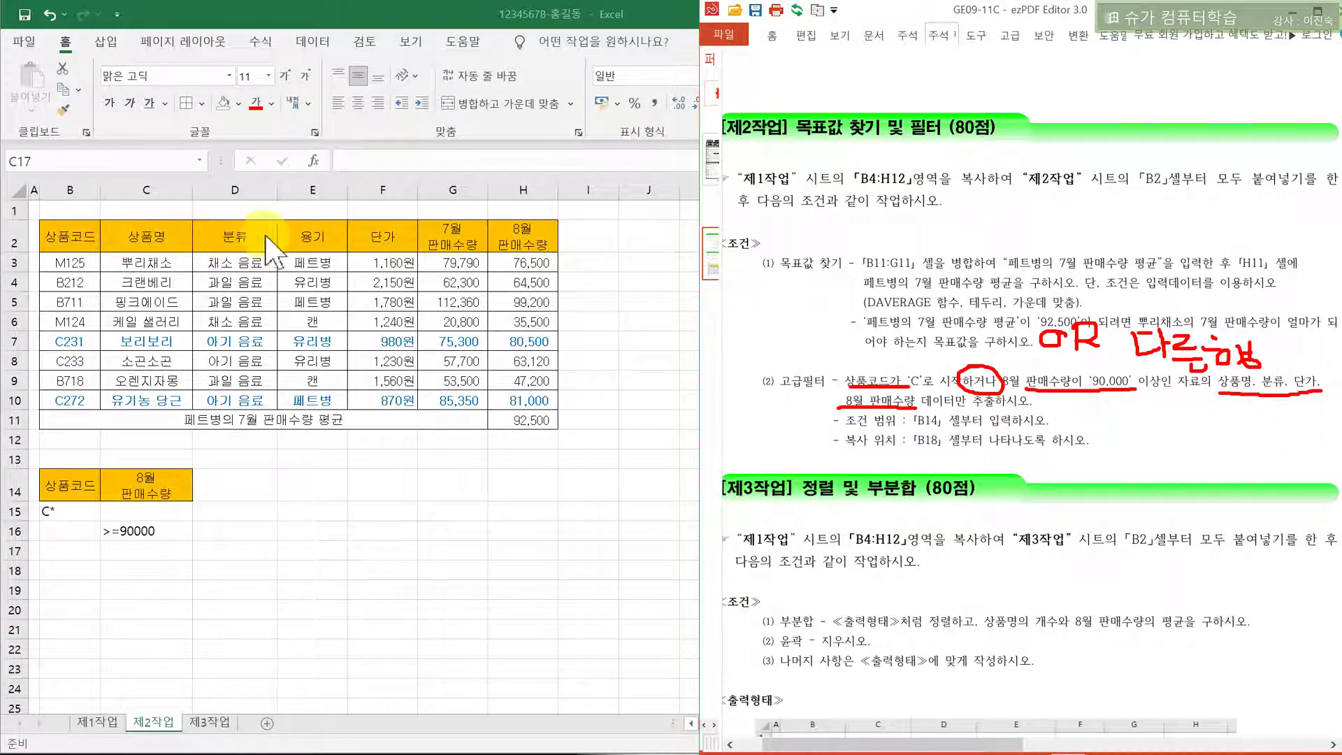
click(183, 240)
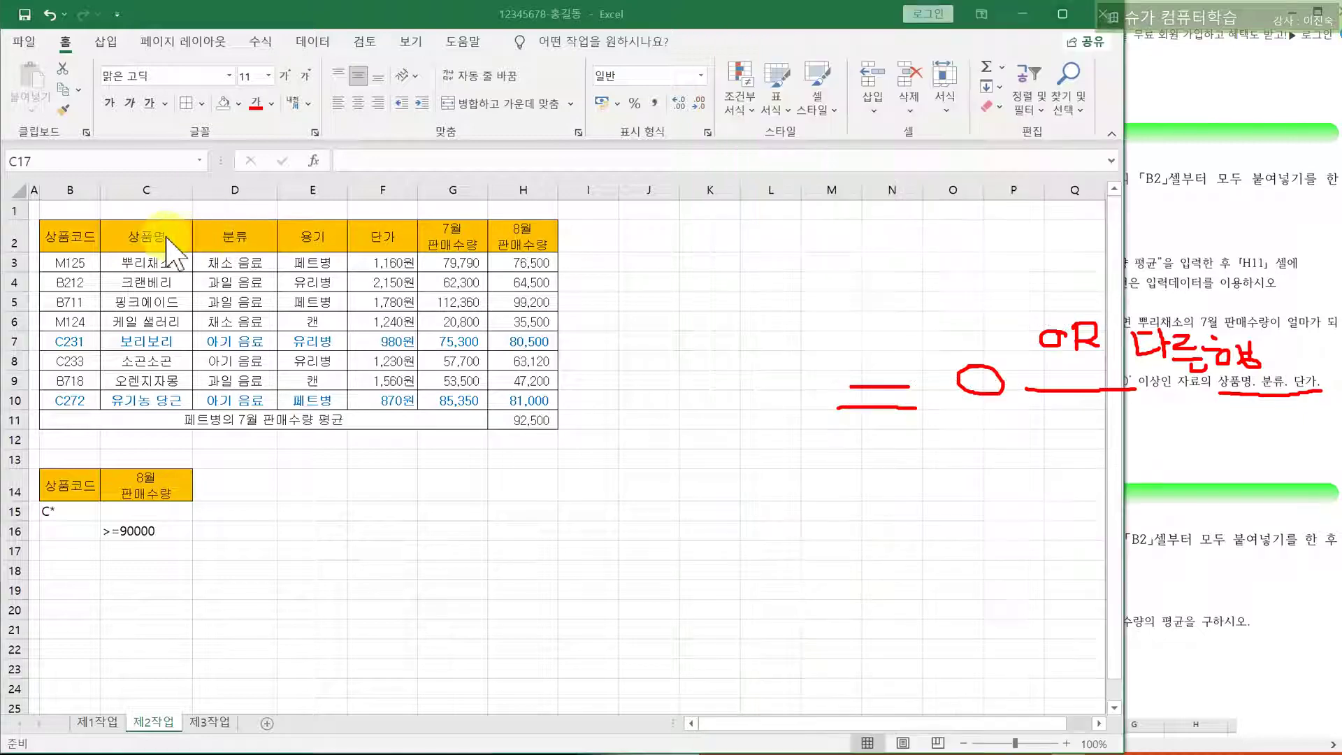
ctrl+click(228, 245)
ctrl+click(384, 235)
ctrl+click(525, 239)
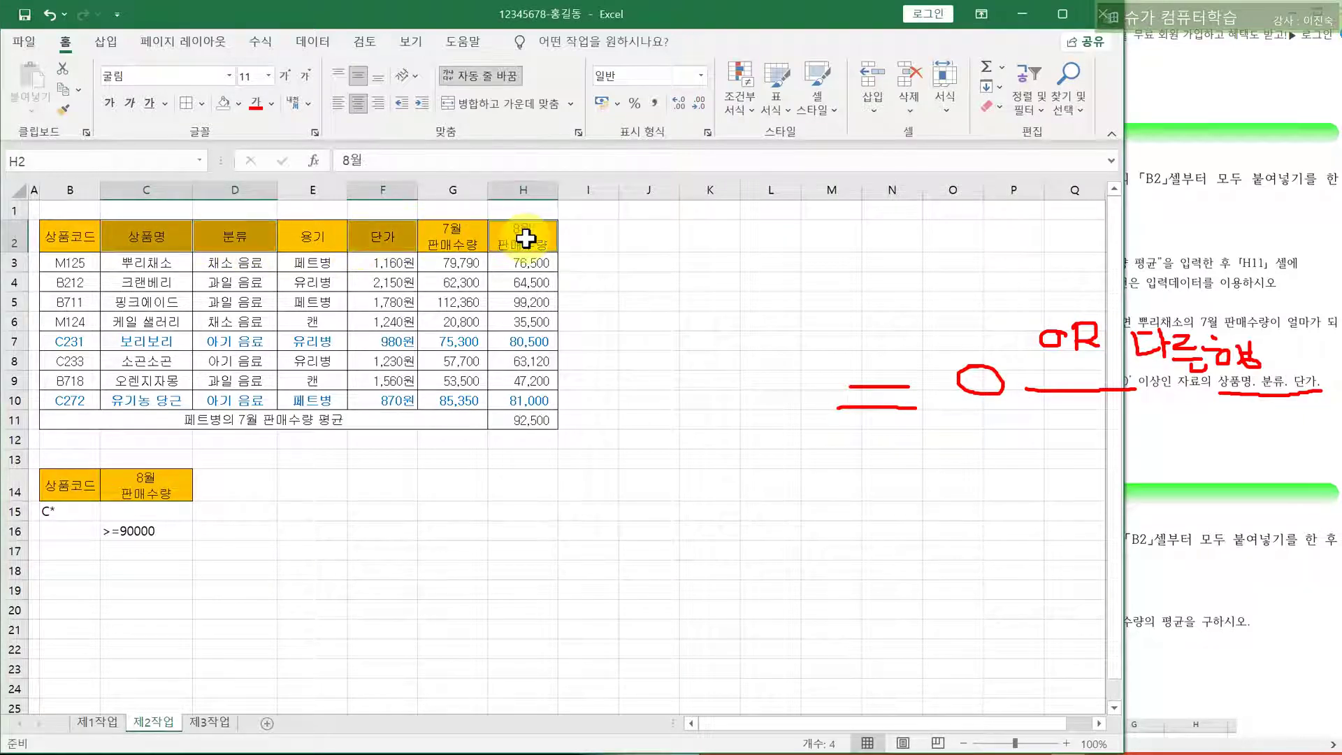
key(ctrl+c)
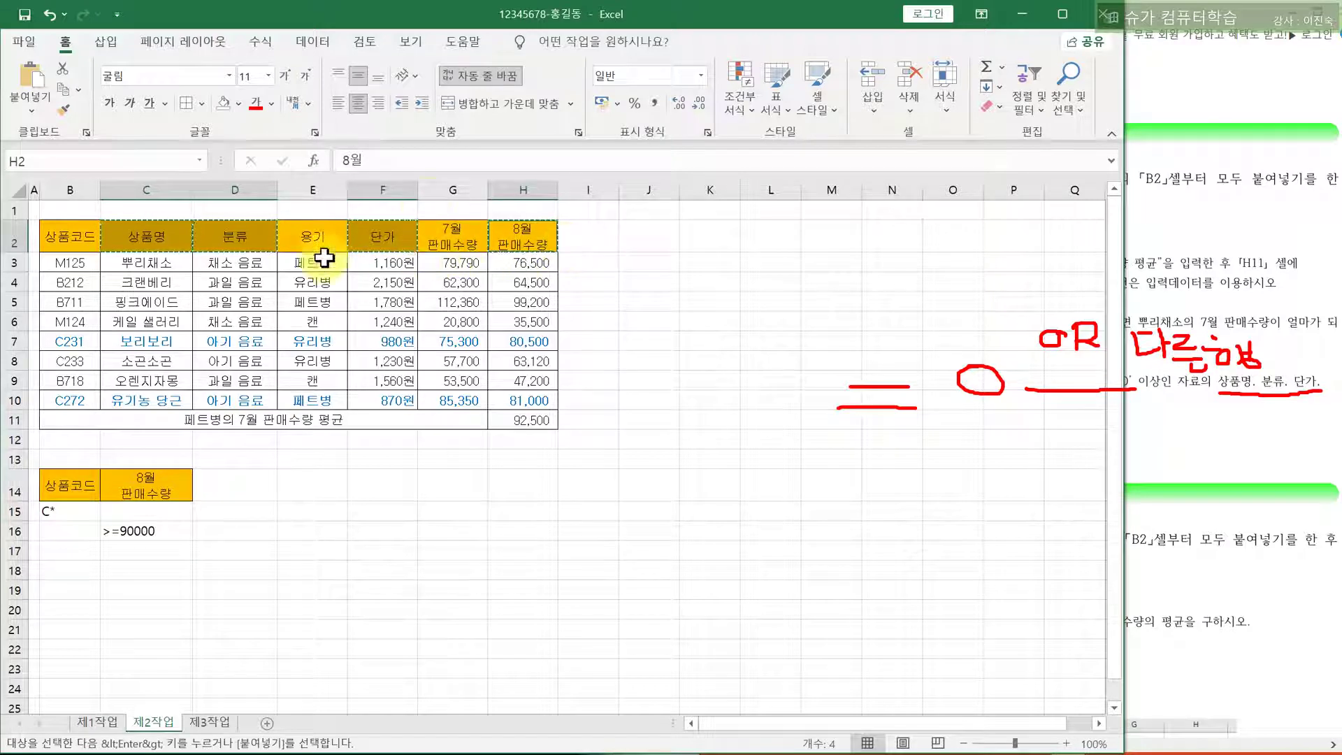
click(64, 570)
key(ctrl+v)
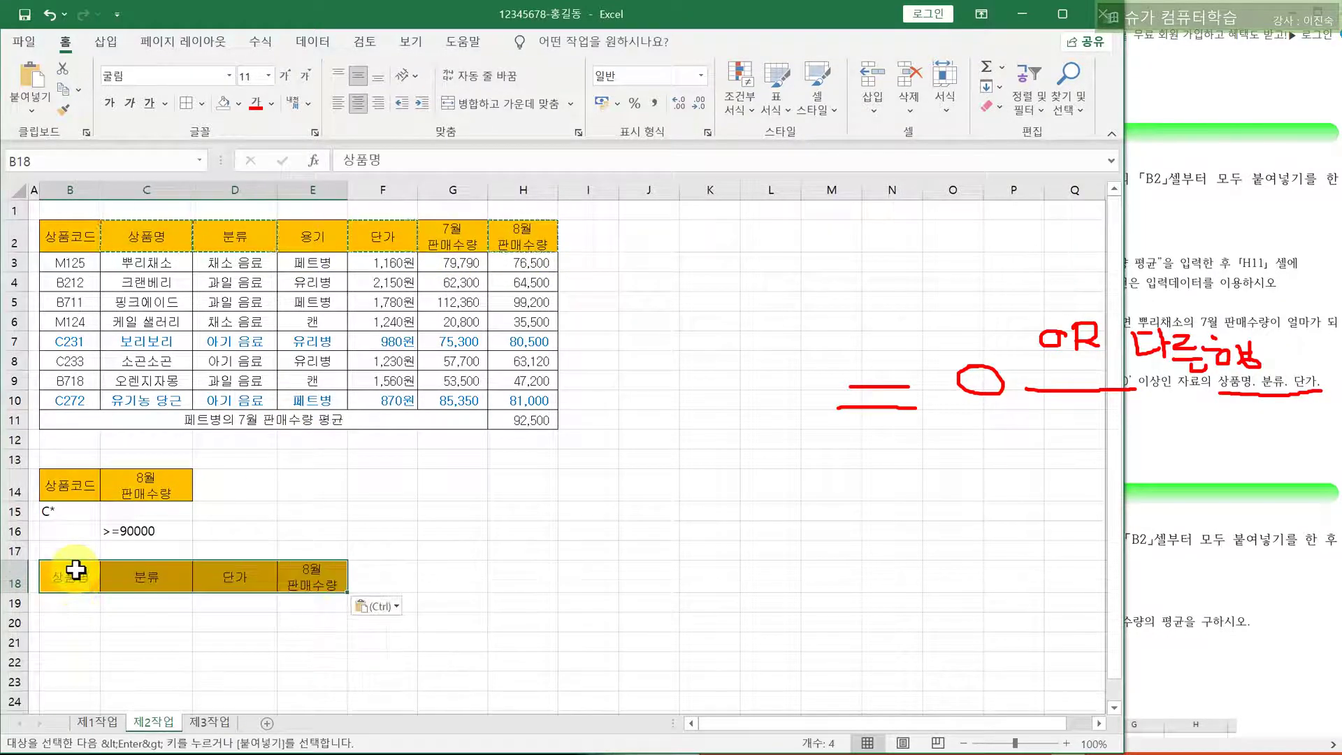
click(1200, 526)
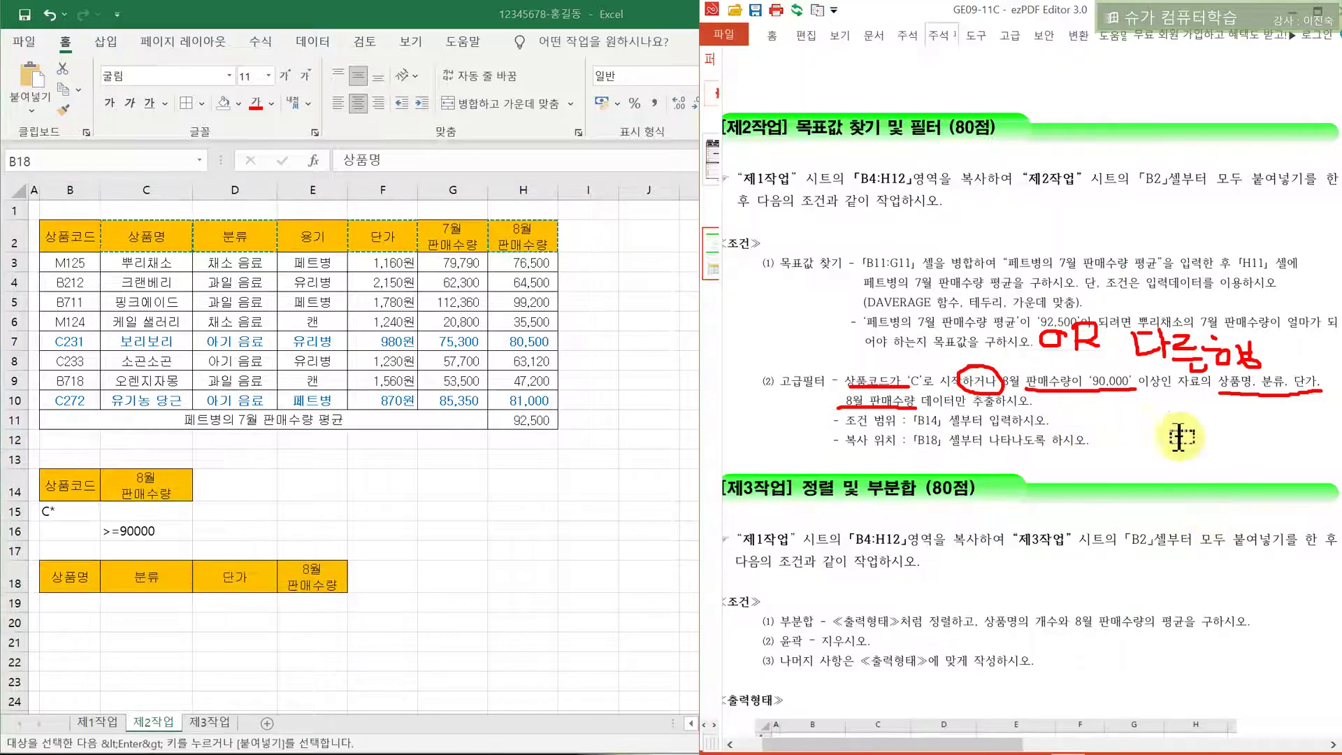
drag(1231, 381, 1320, 383)
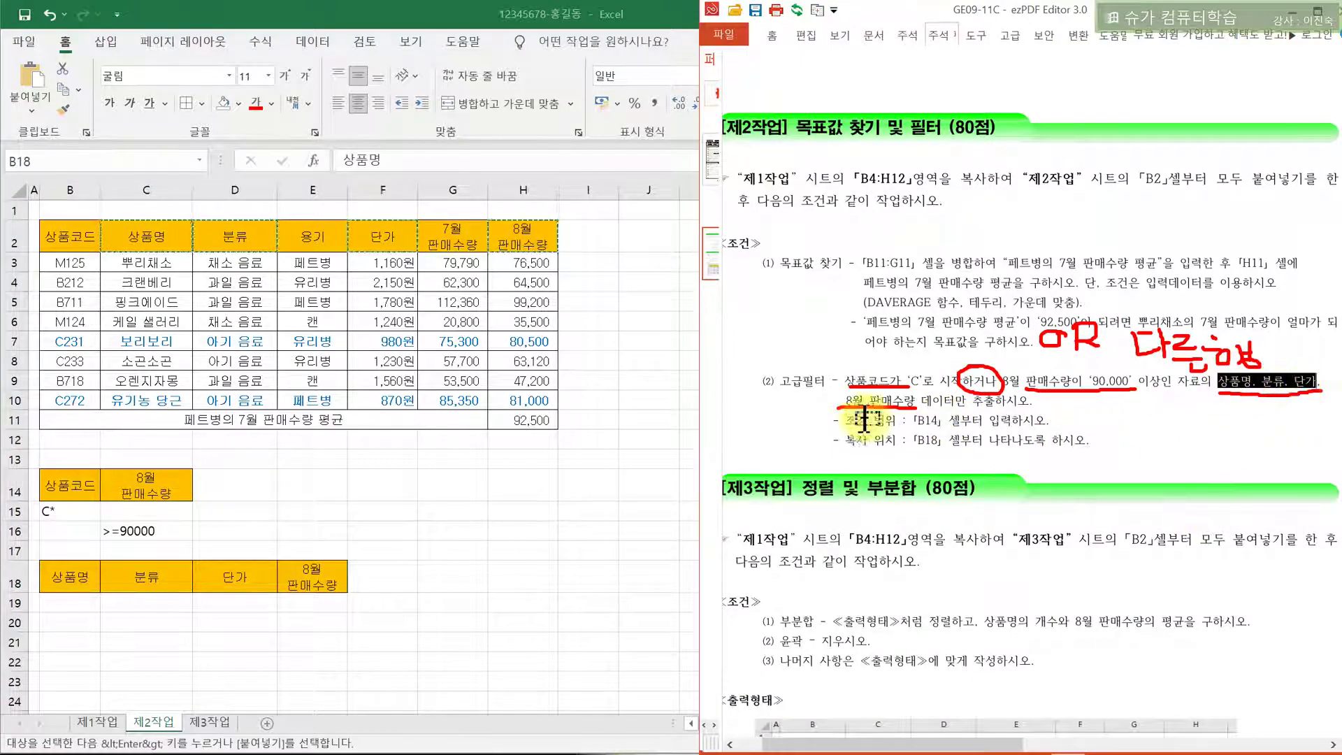
drag(845, 401, 945, 402)
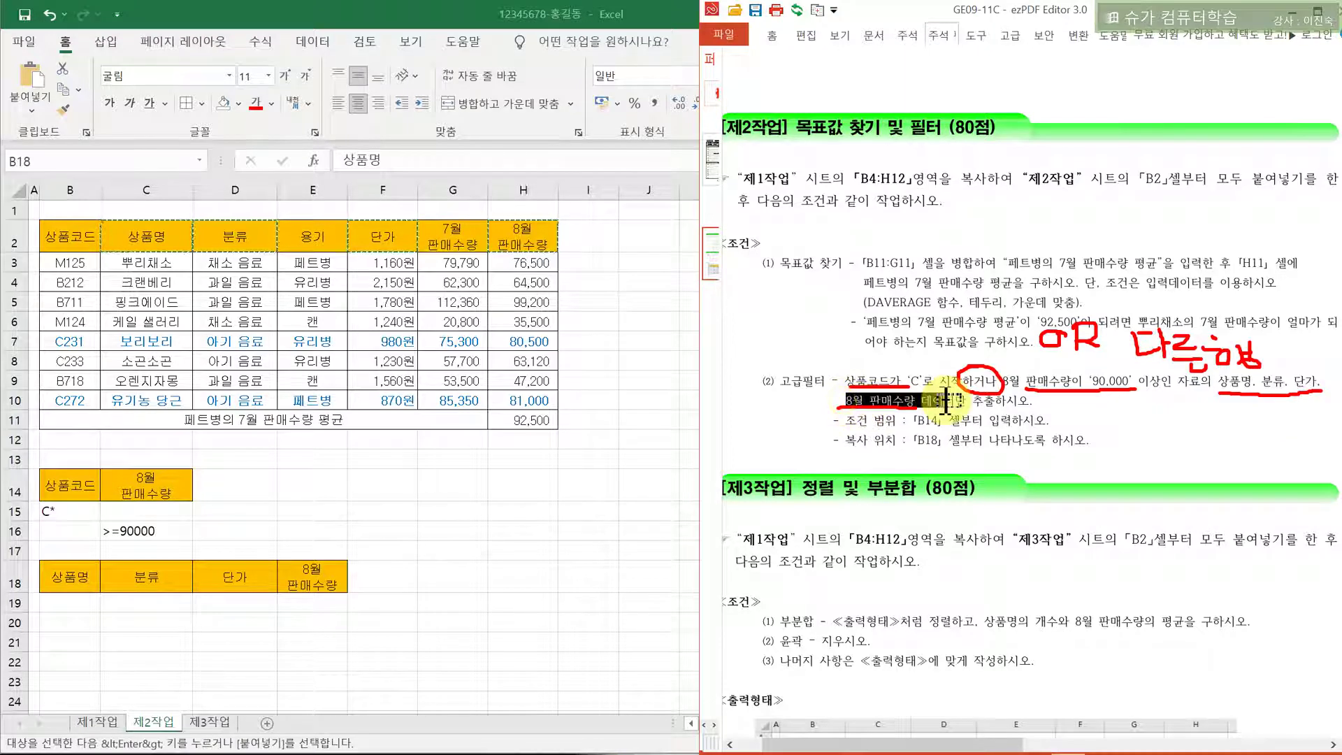
click(434, 623)
Try to open the advanced filter with the extraction headings B18:E18 selected
drag(66, 579, 308, 580)
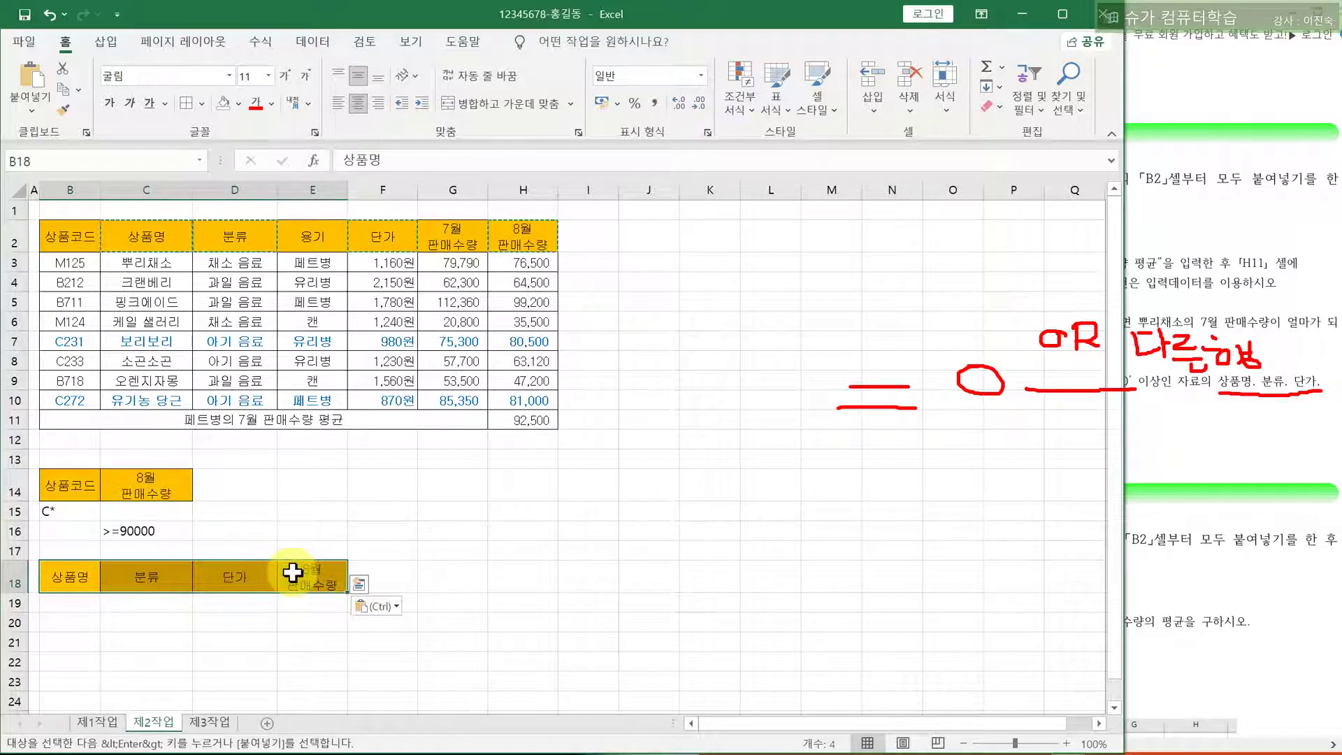
click(308, 41)
click(501, 111)
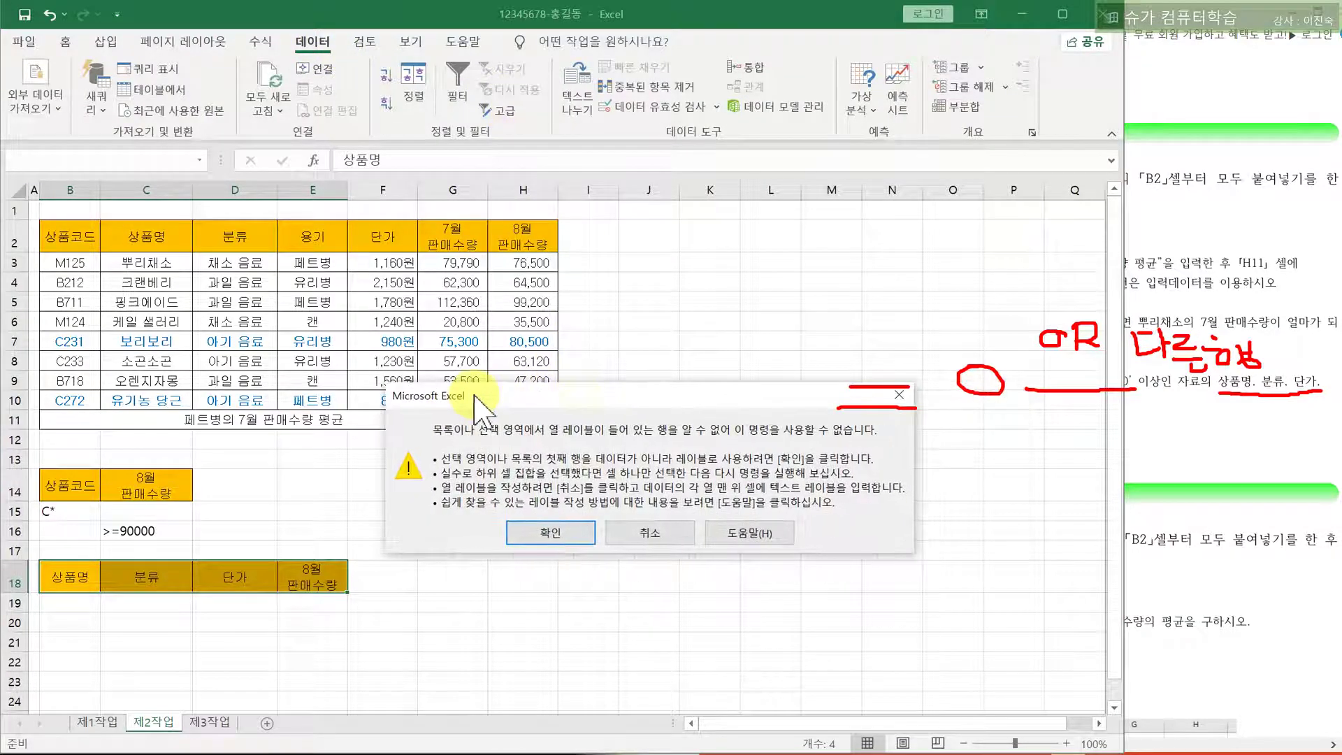
click(1005, 396)
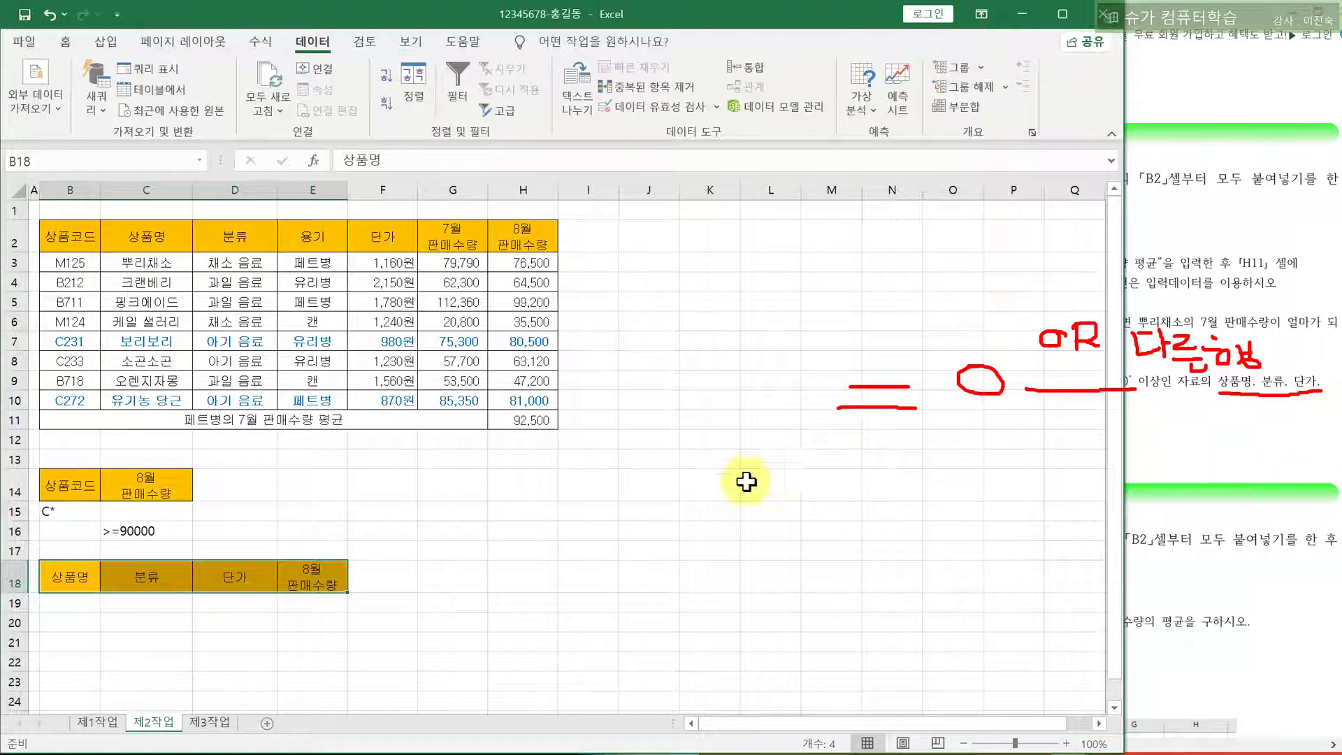
click(703, 492)
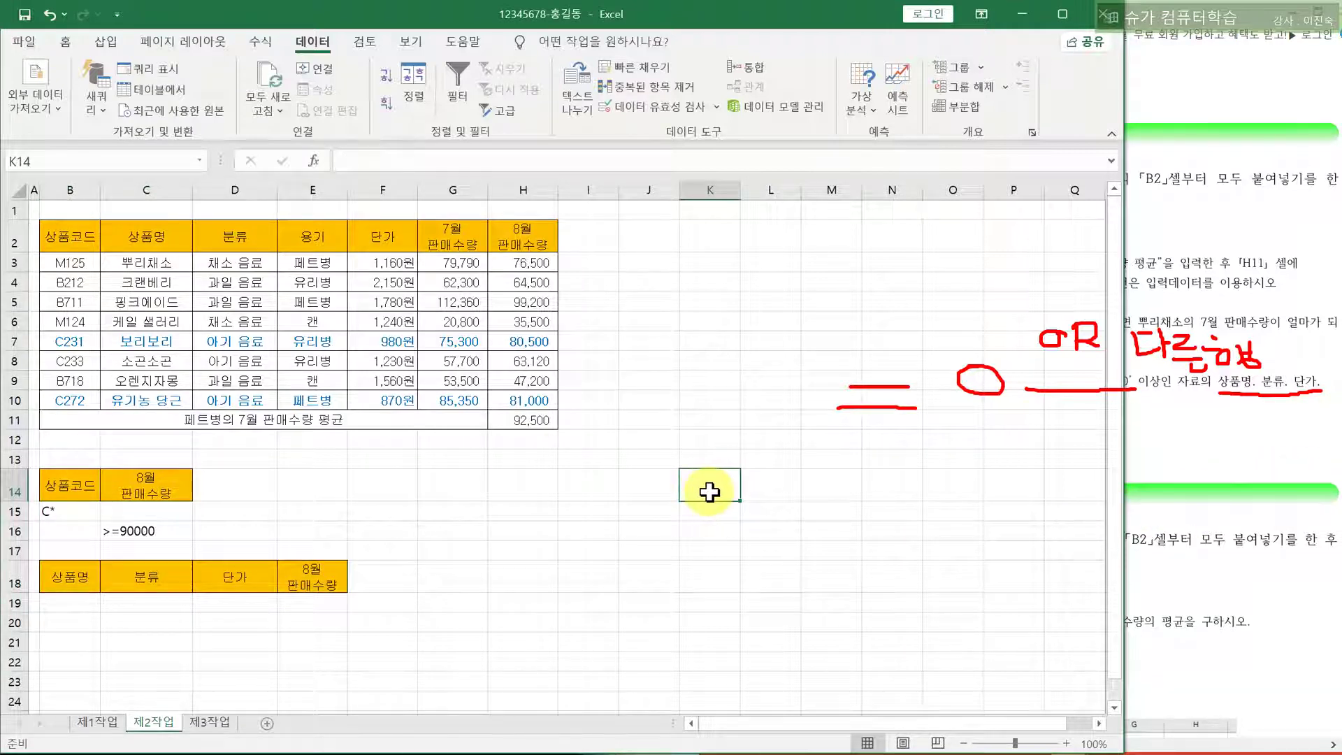
key(Escape)
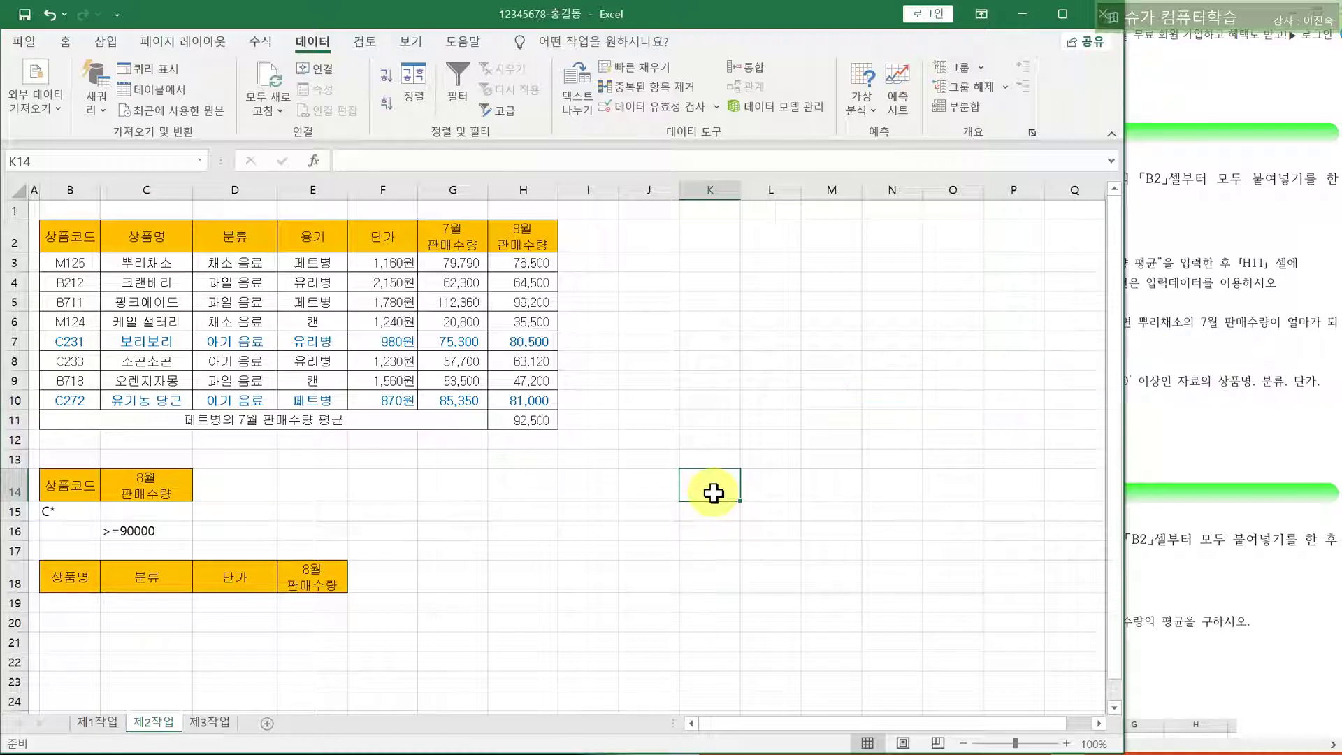
click(591, 531)
click(507, 570)
click(507, 511)
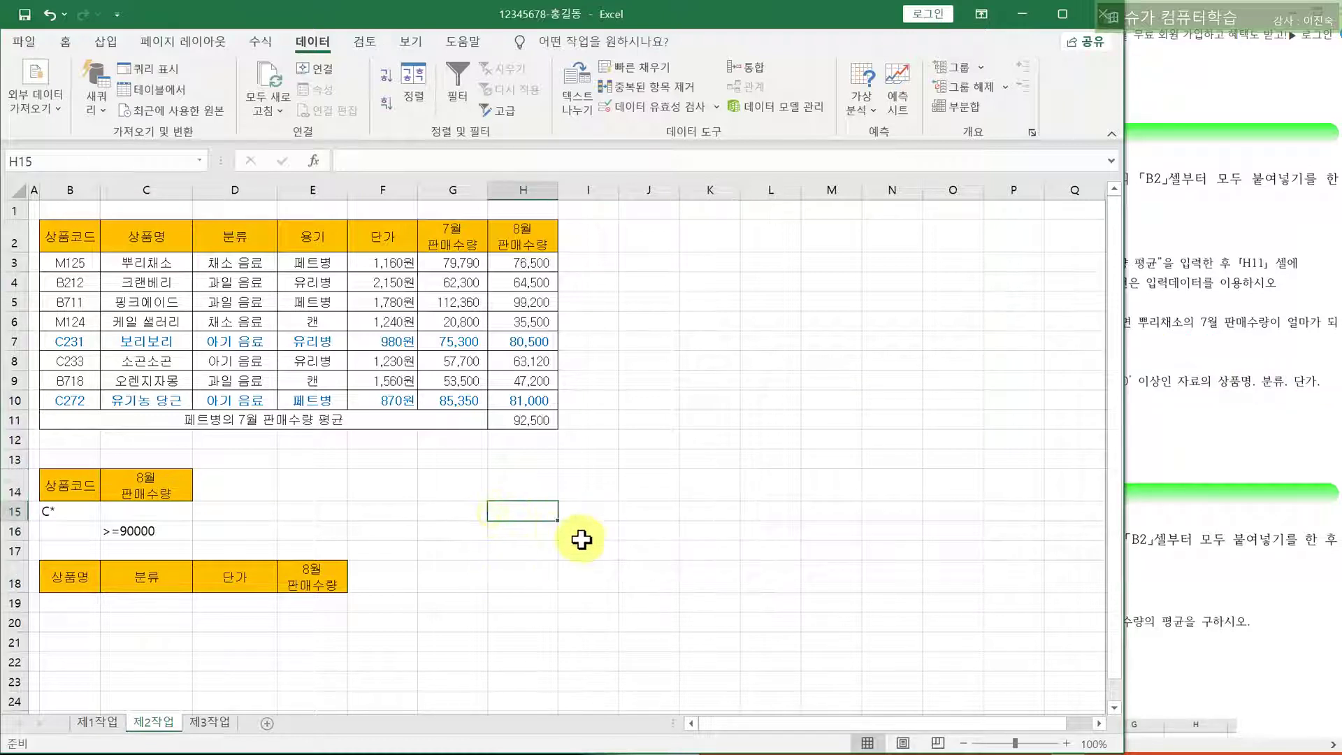
click(585, 550)
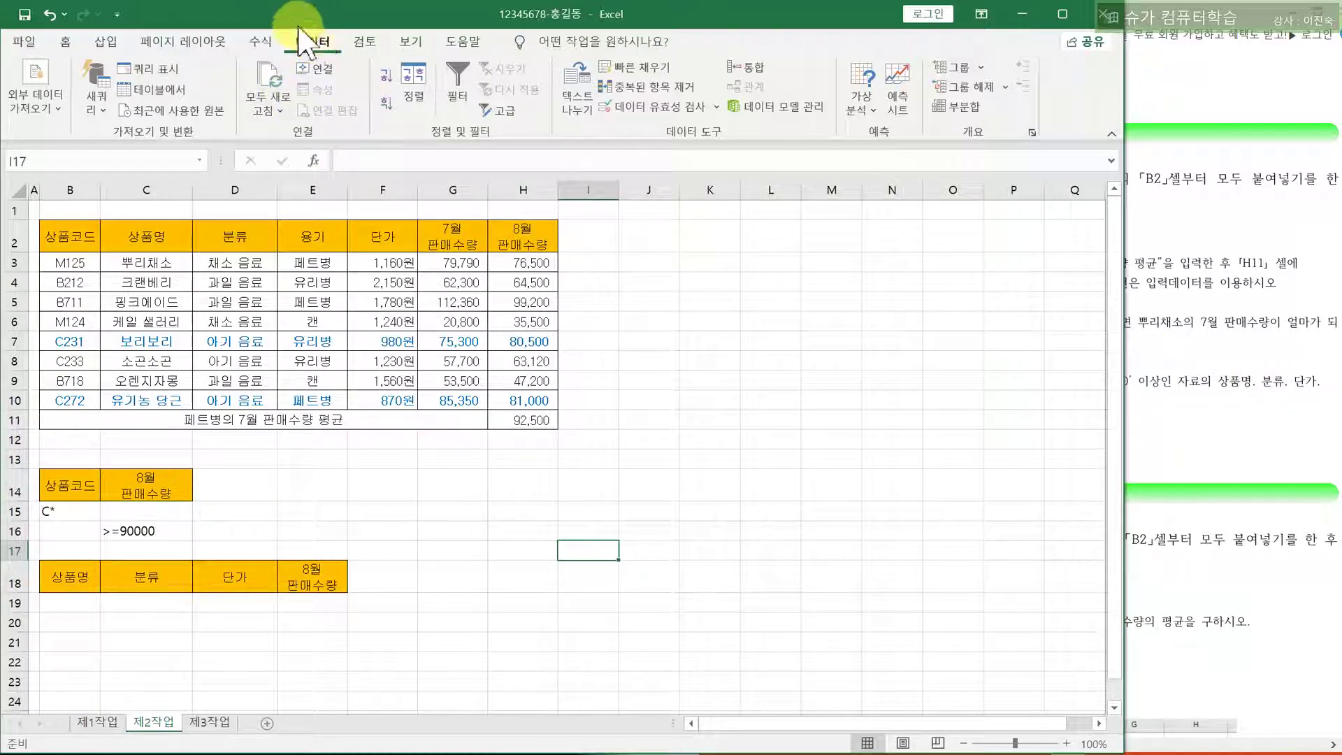
Run the advanced filter copying to another location, with list range B2:H10, criteria range B14:C16 and copy range B18:E18
click(505, 112)
click(671, 262)
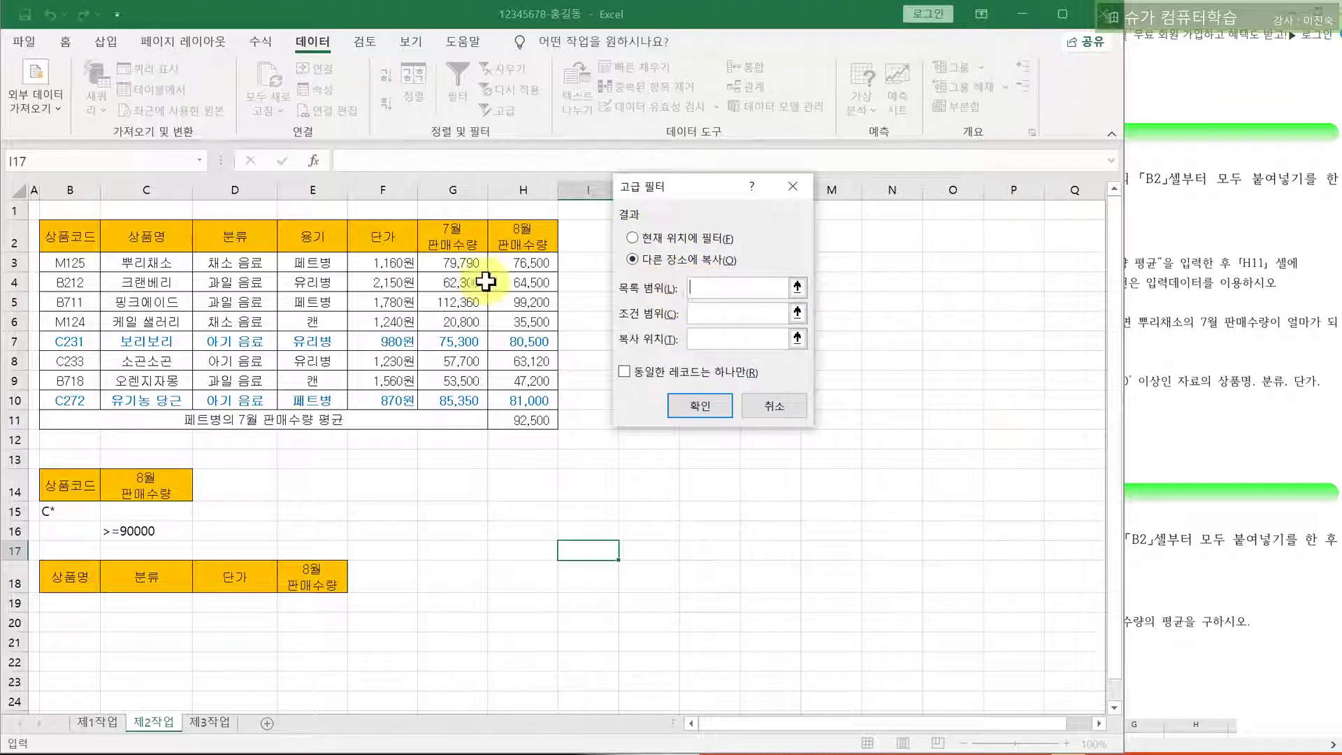
drag(81, 235, 495, 398)
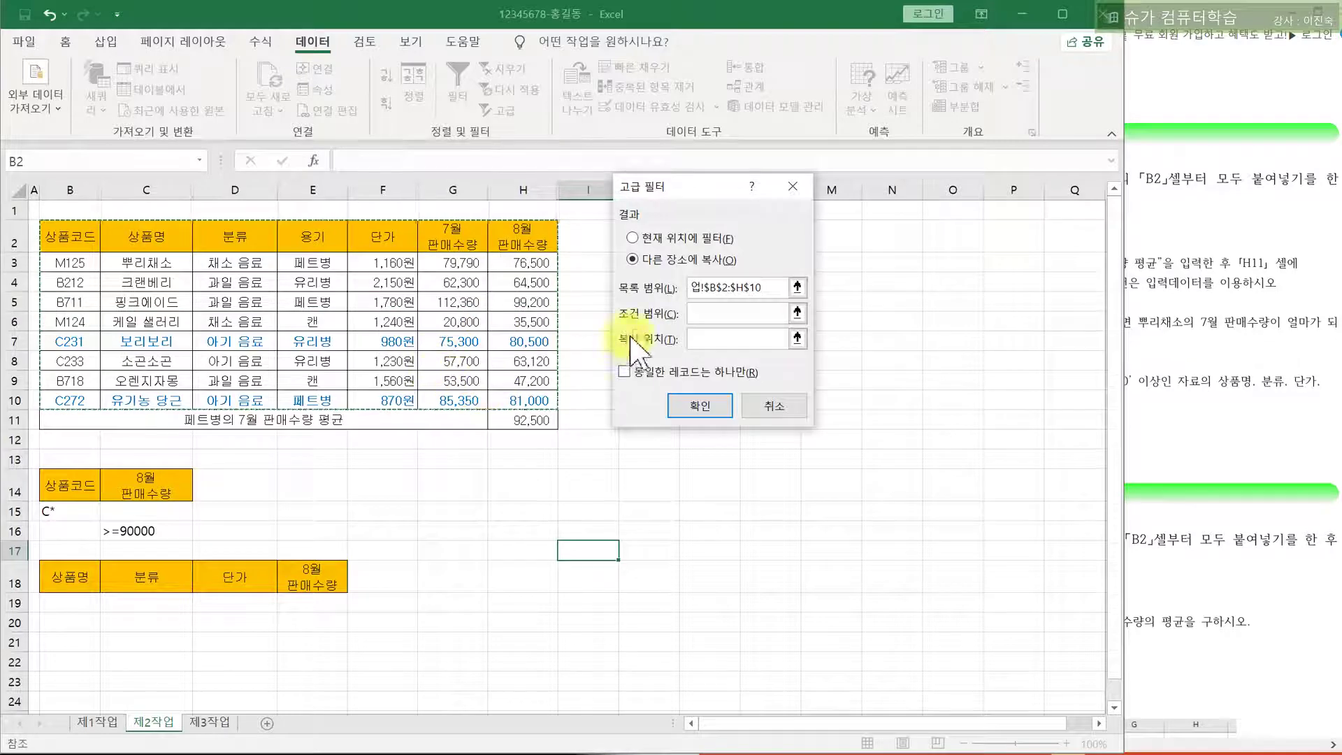
double_click(714, 287)
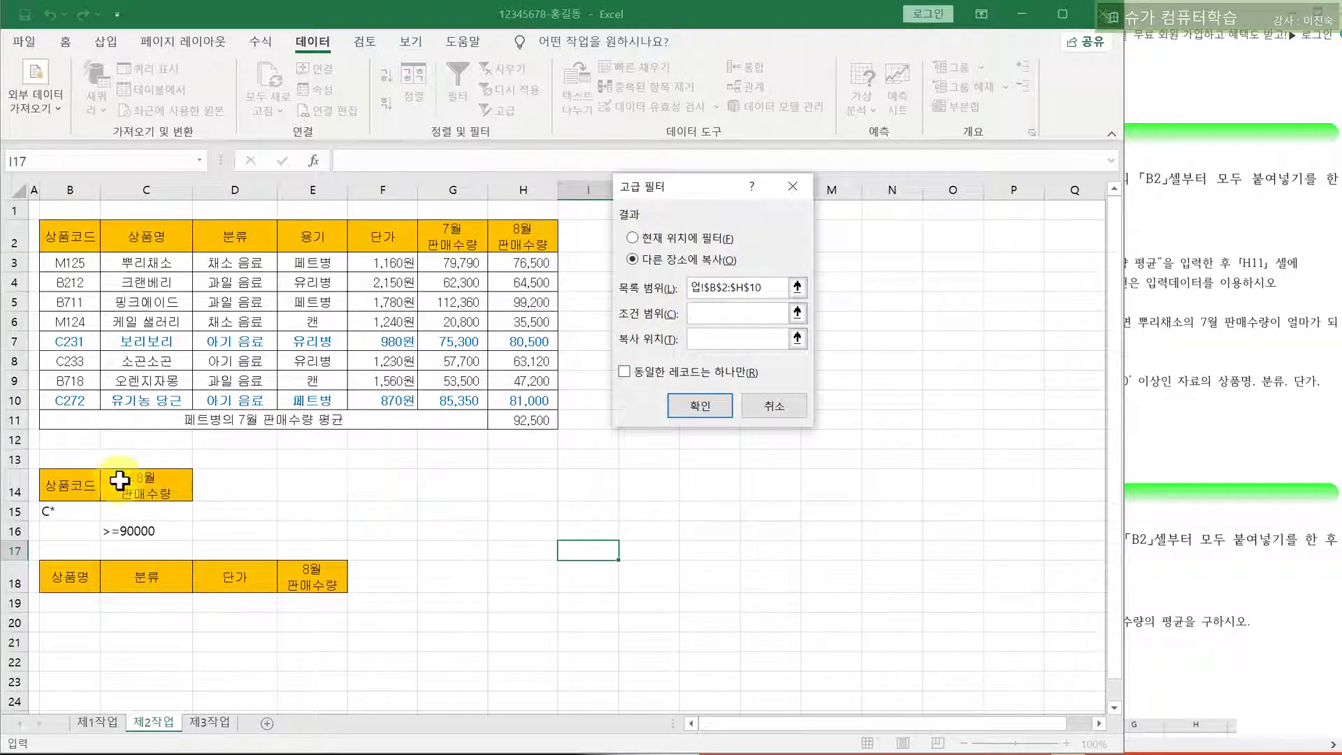
drag(72, 482, 122, 531)
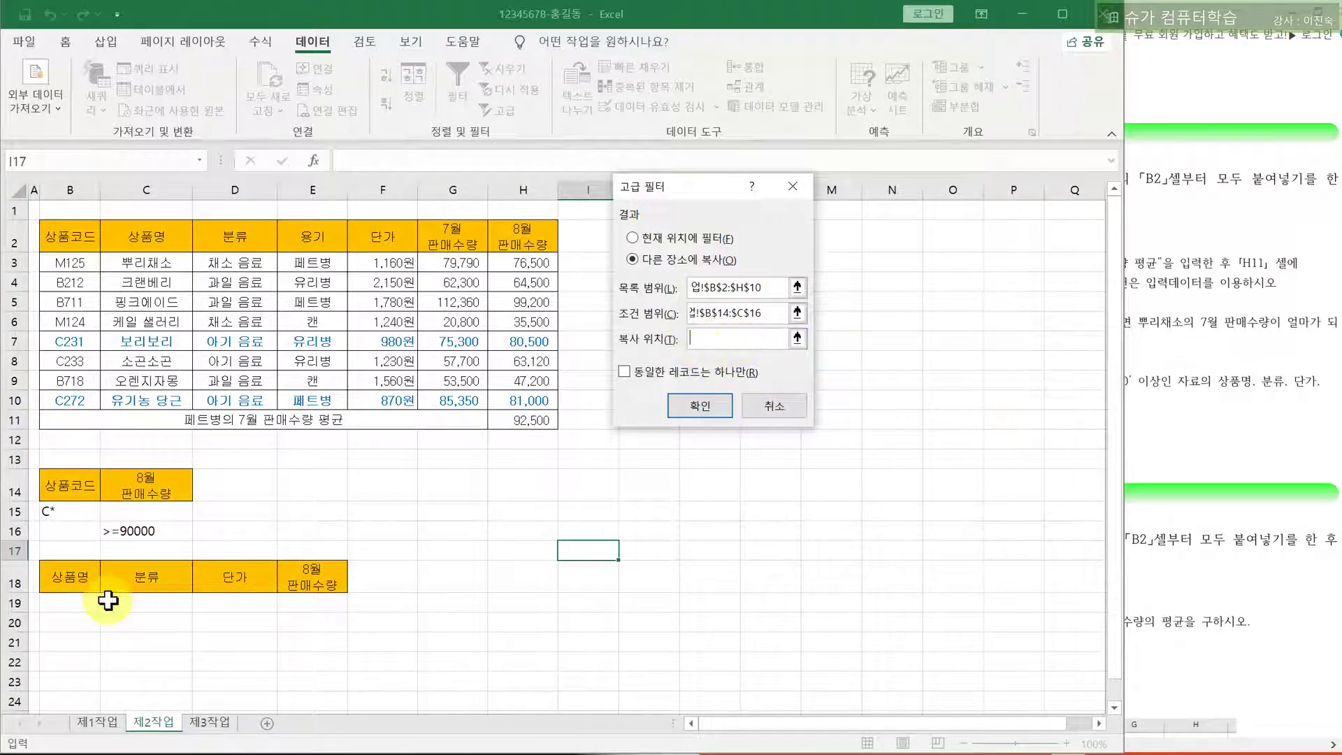
drag(68, 580, 306, 571)
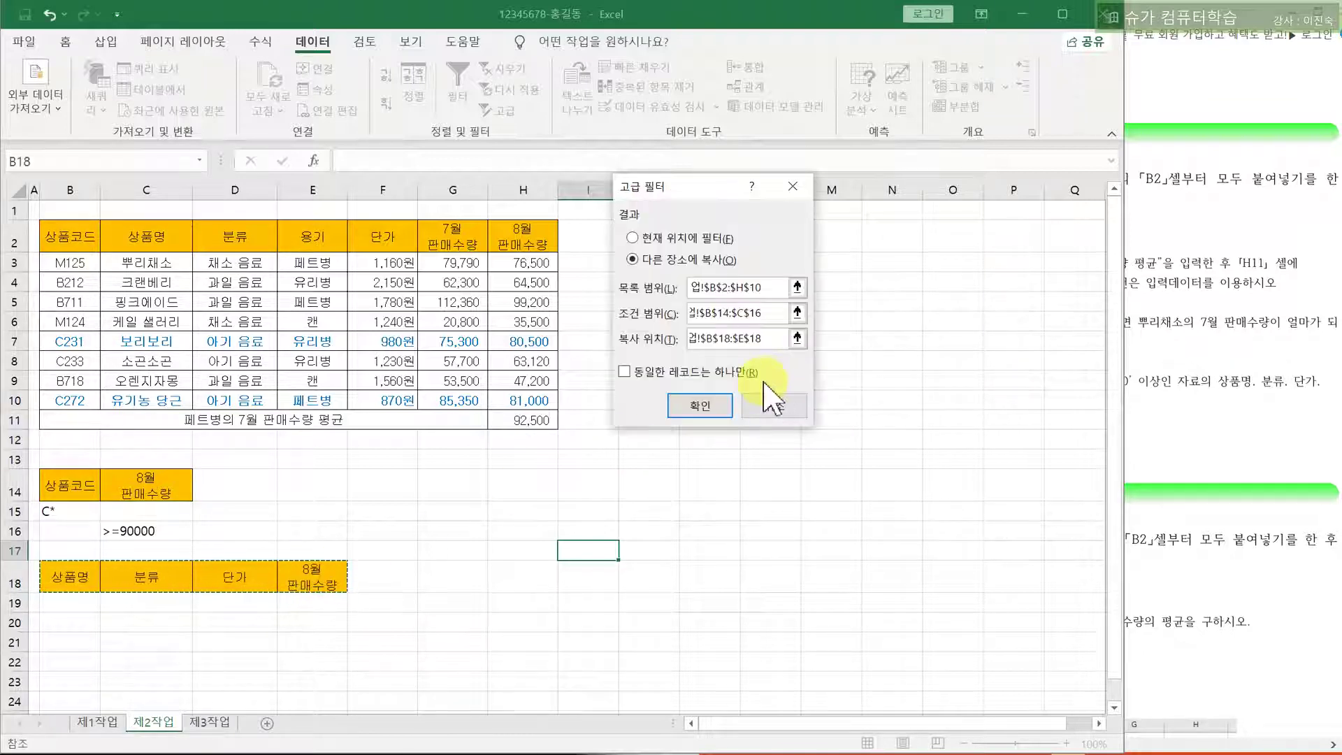
click(697, 409)
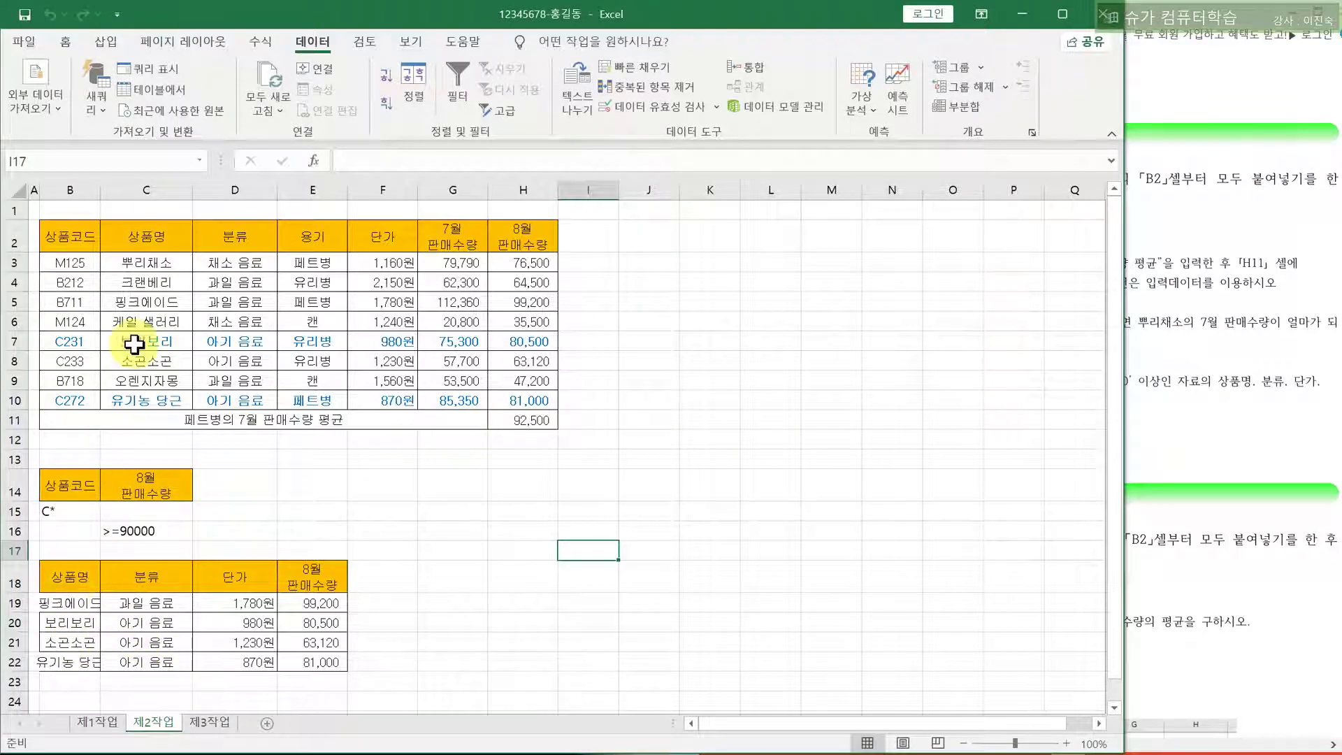
Widen column B on the 제2작업 sheet to fit the extracted product names and save the workbook
drag(108, 190, 141, 193)
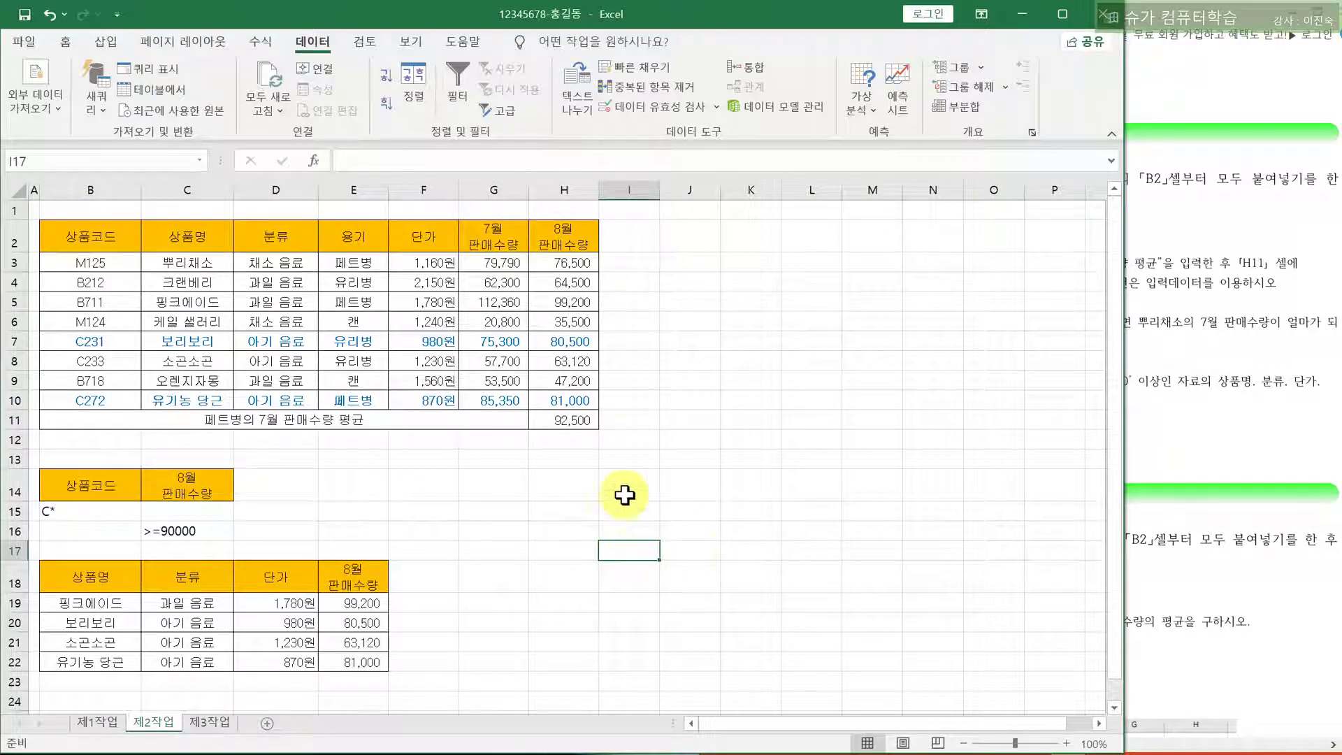
click(24, 14)
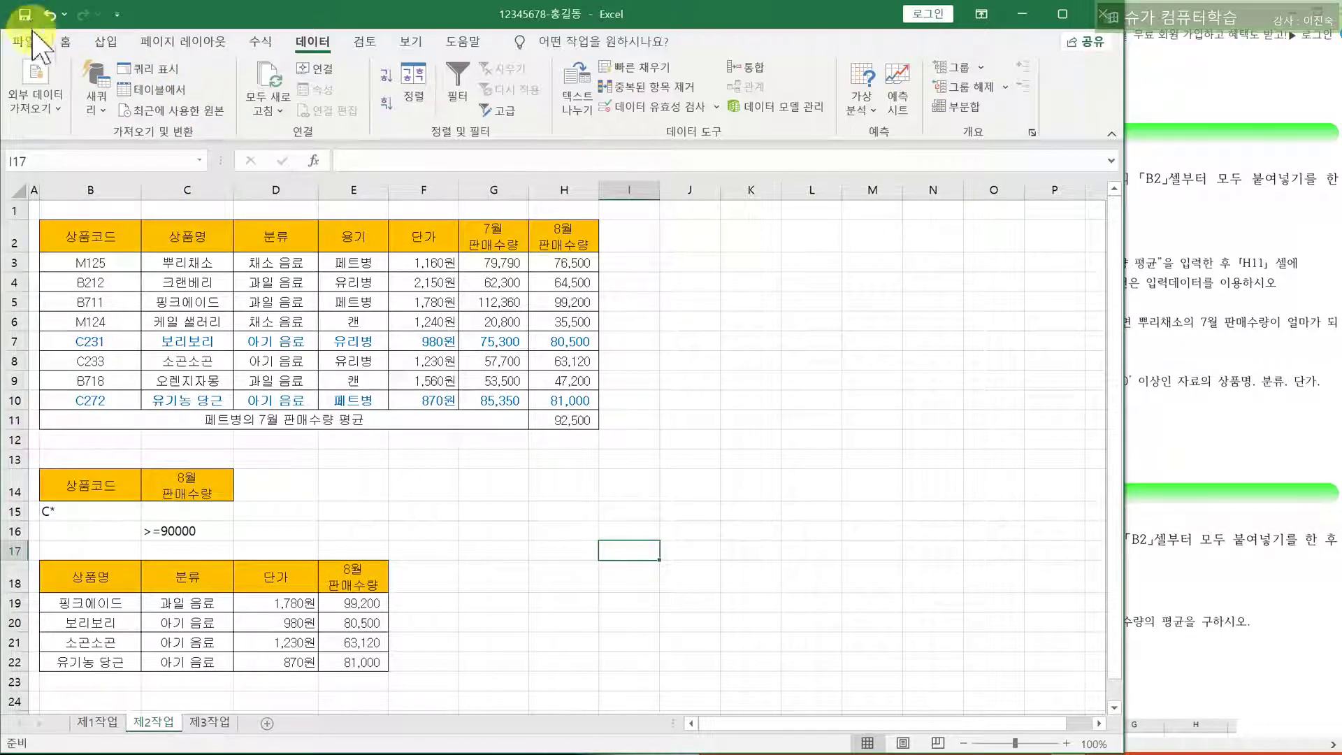
Bring up the 제1작업 sheet and read the 제3작업 sorting and subtotal instructions and output format in the PDF
click(98, 722)
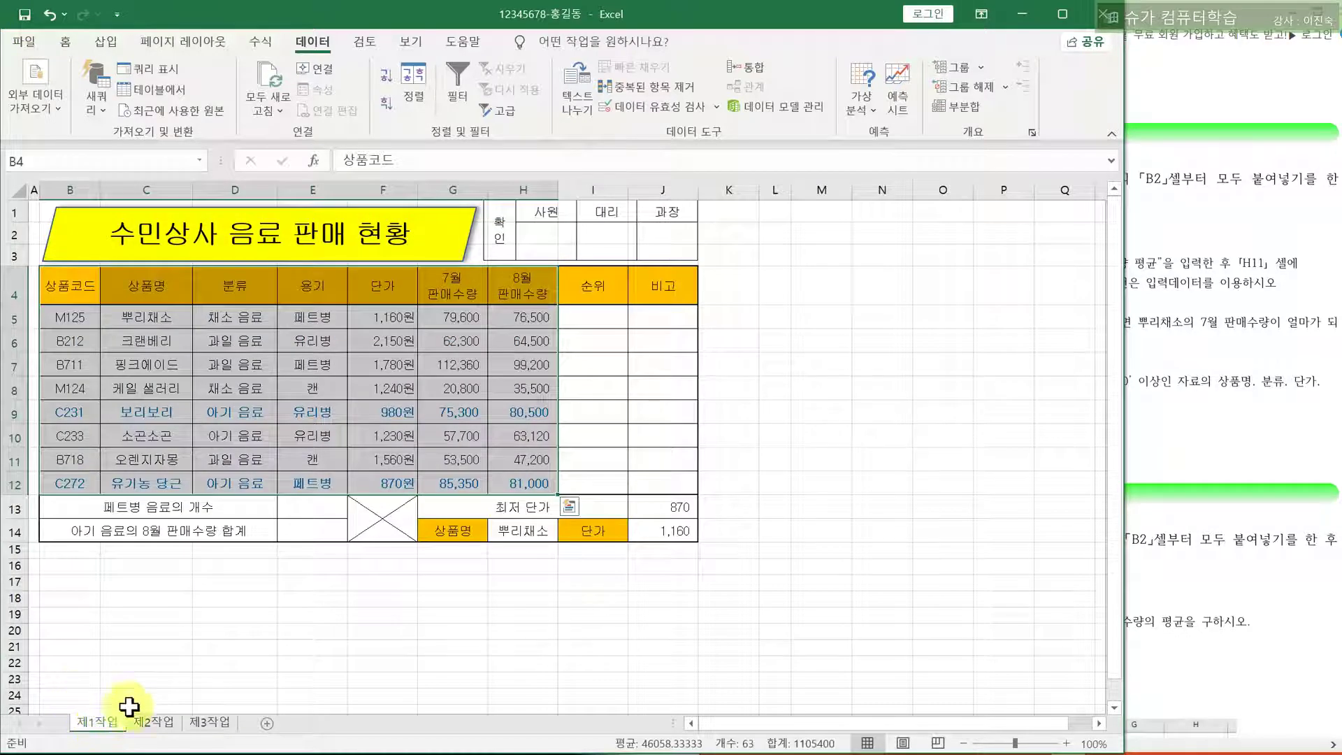
click(1267, 631)
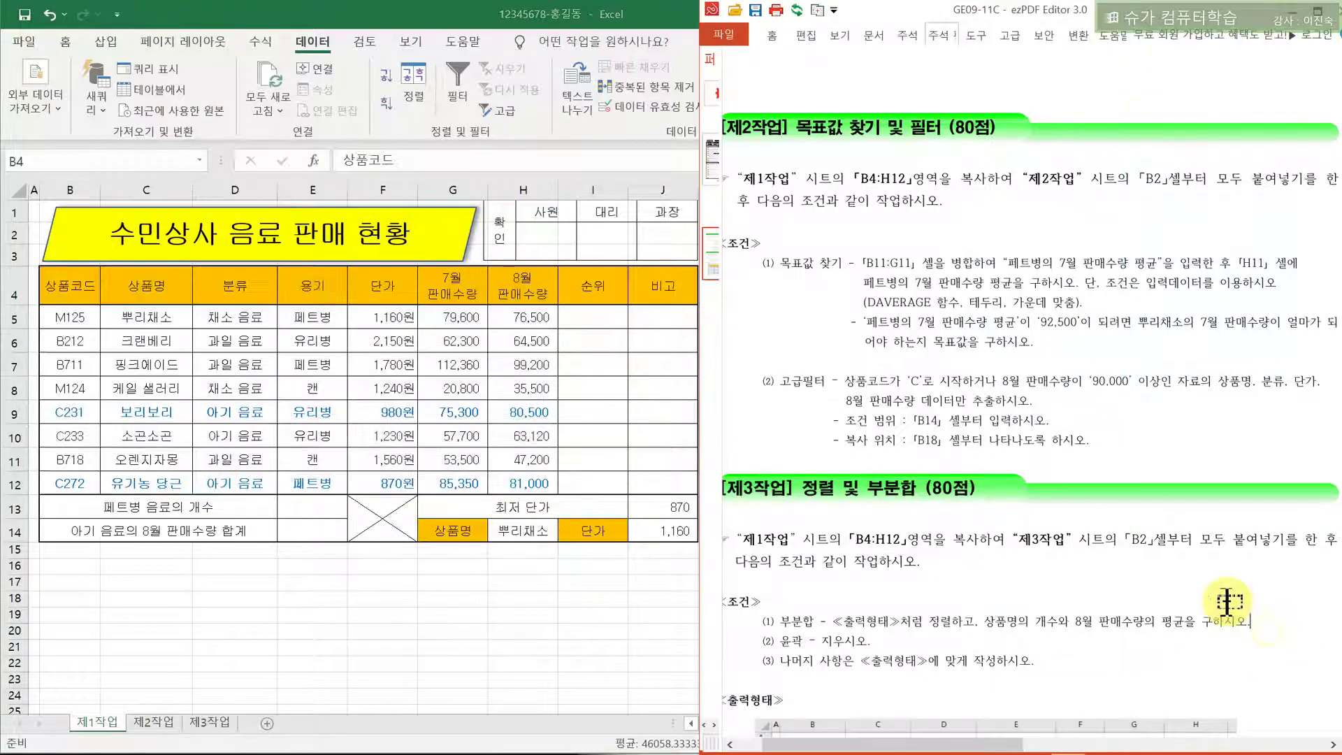
scroll(1112, 507, down, 3)
scroll(1112, 504, down, 3)
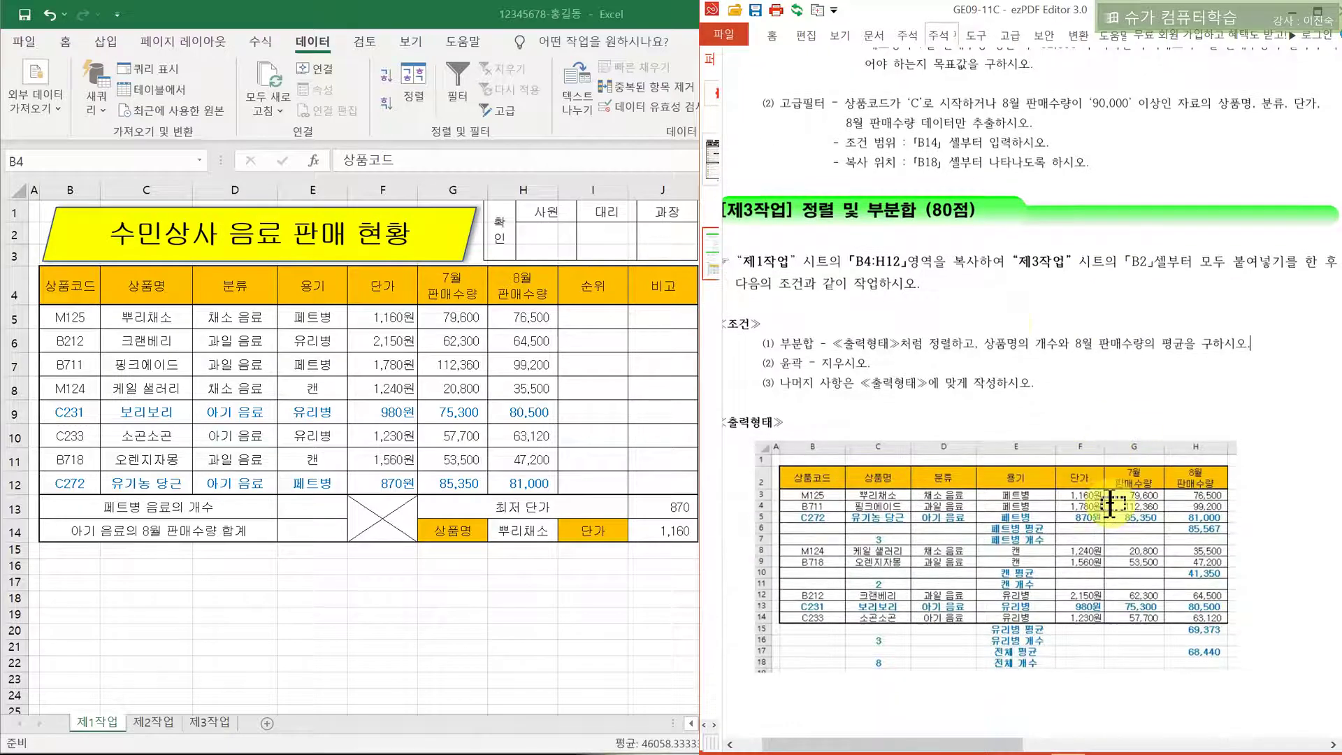
drag(799, 211, 985, 212)
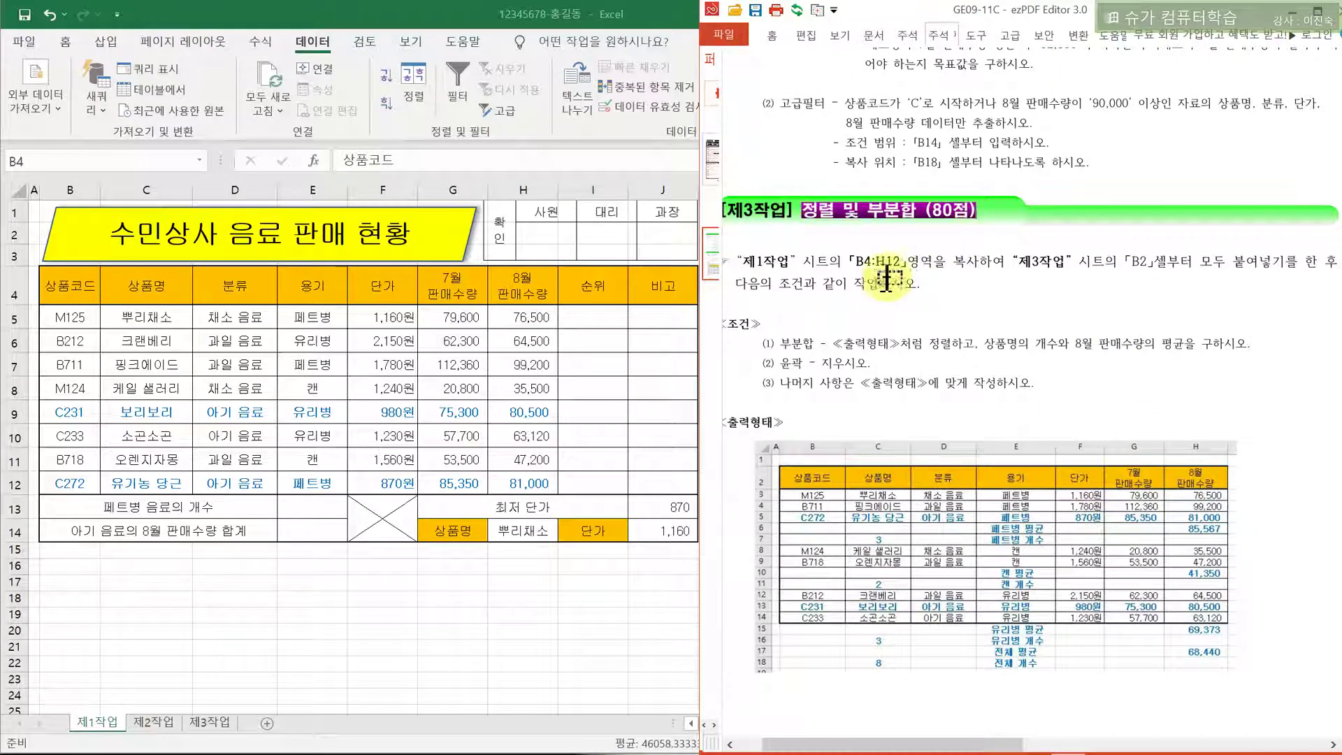
drag(741, 261, 1154, 263)
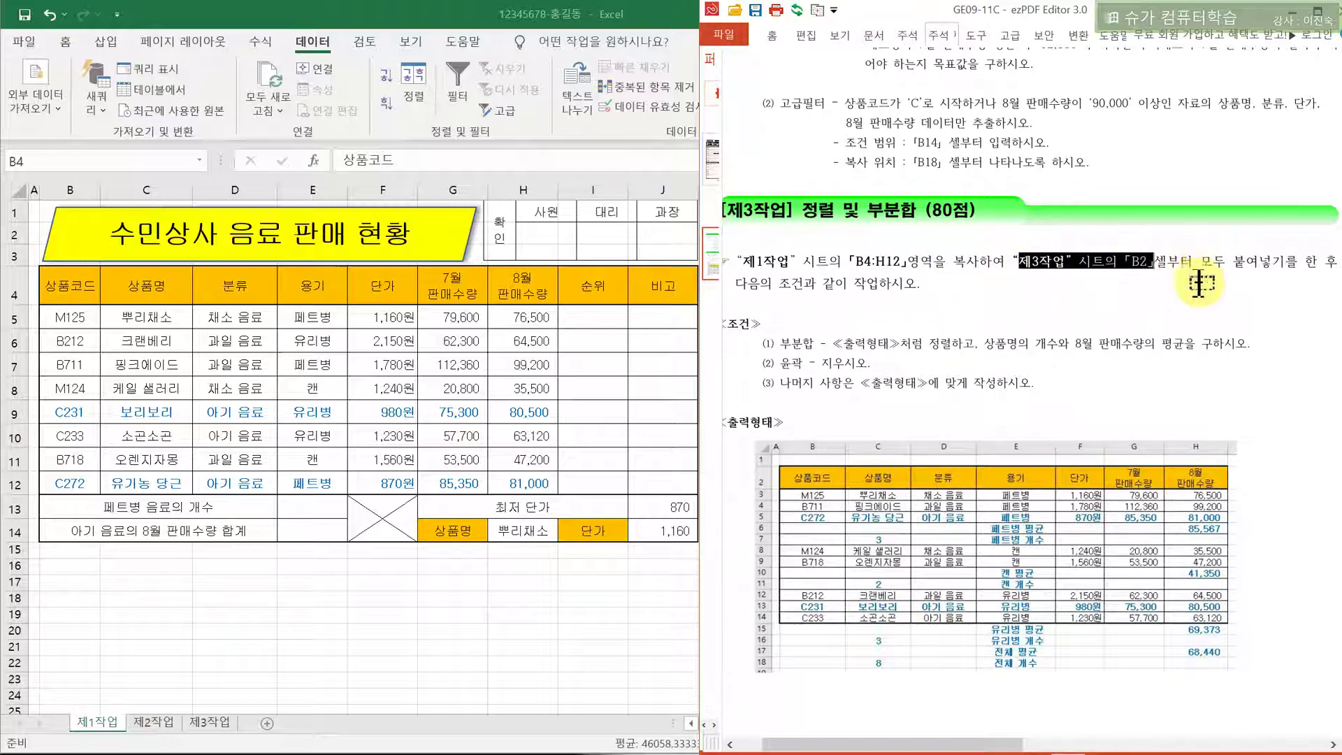
drag(763, 343, 1087, 397)
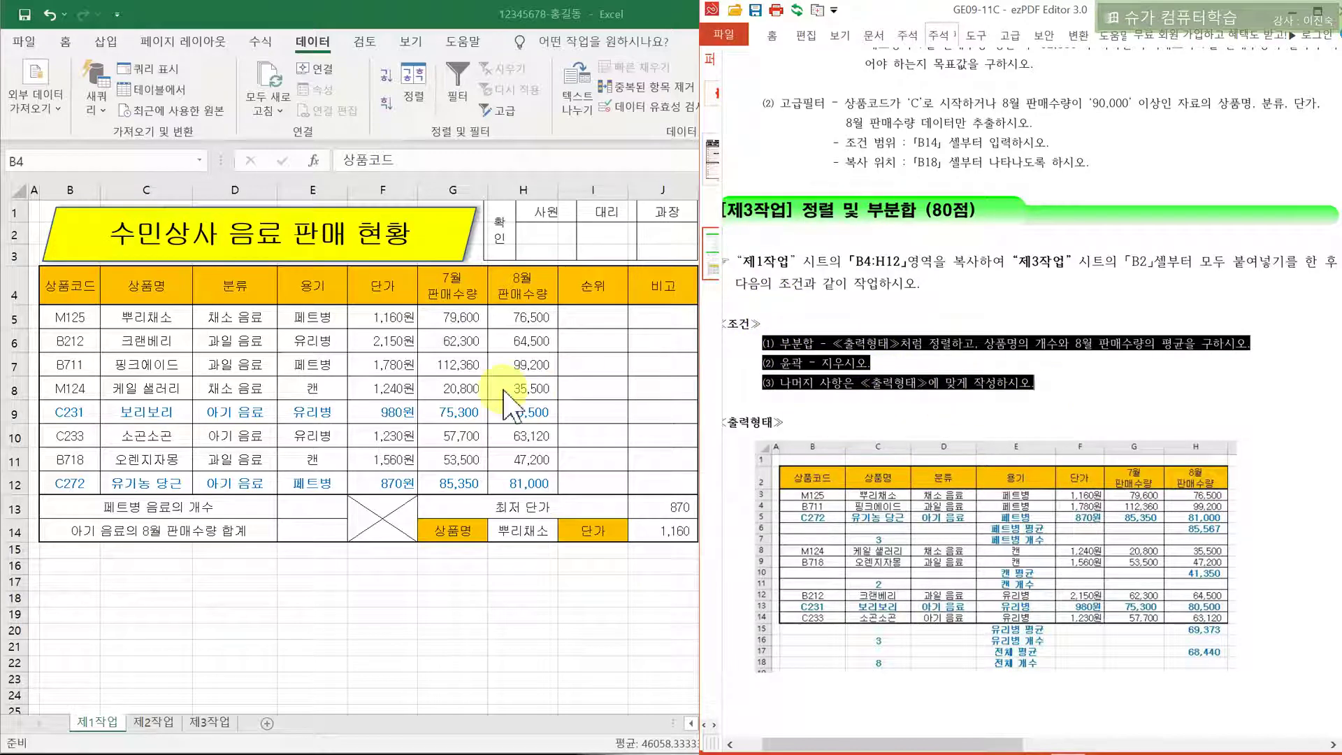
Copy B4:H12 from the 제1작업 sheet to B2 of the 제3작업 sheet, keeping the source column widths
click(514, 404)
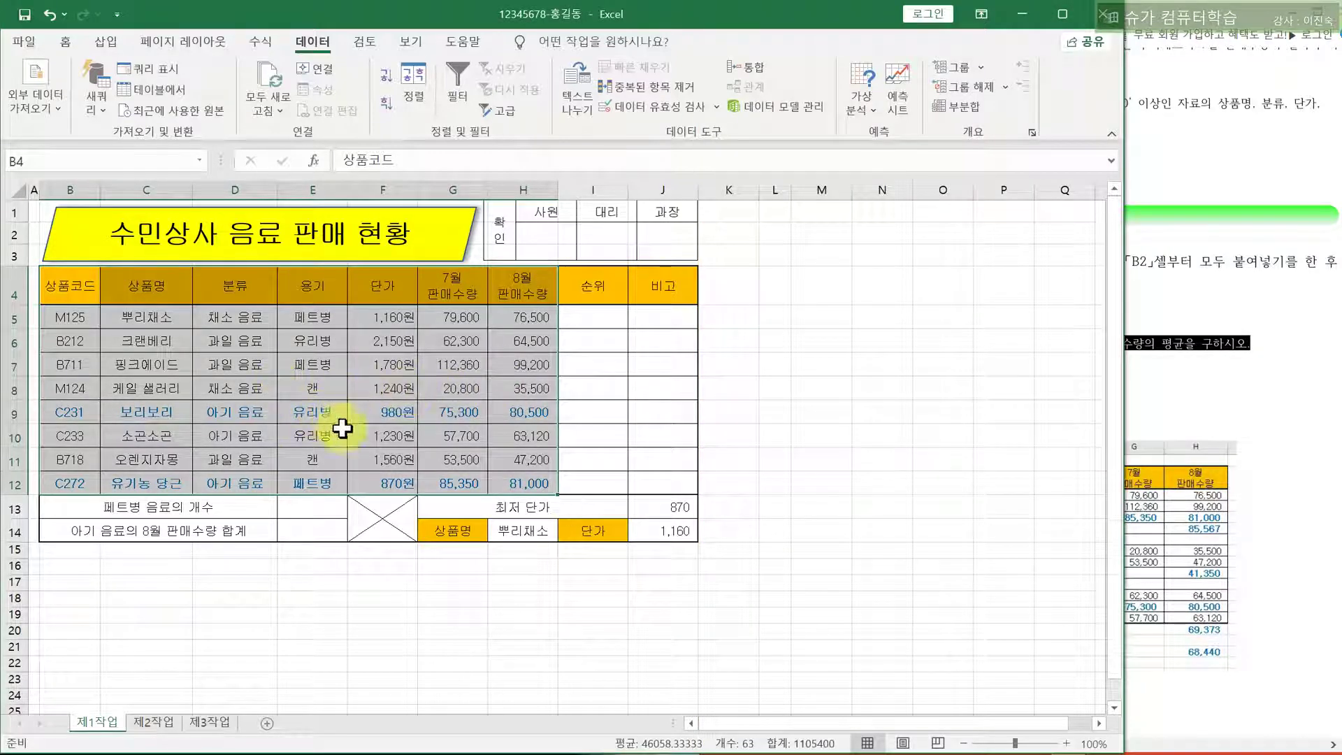
key(ctrl+c)
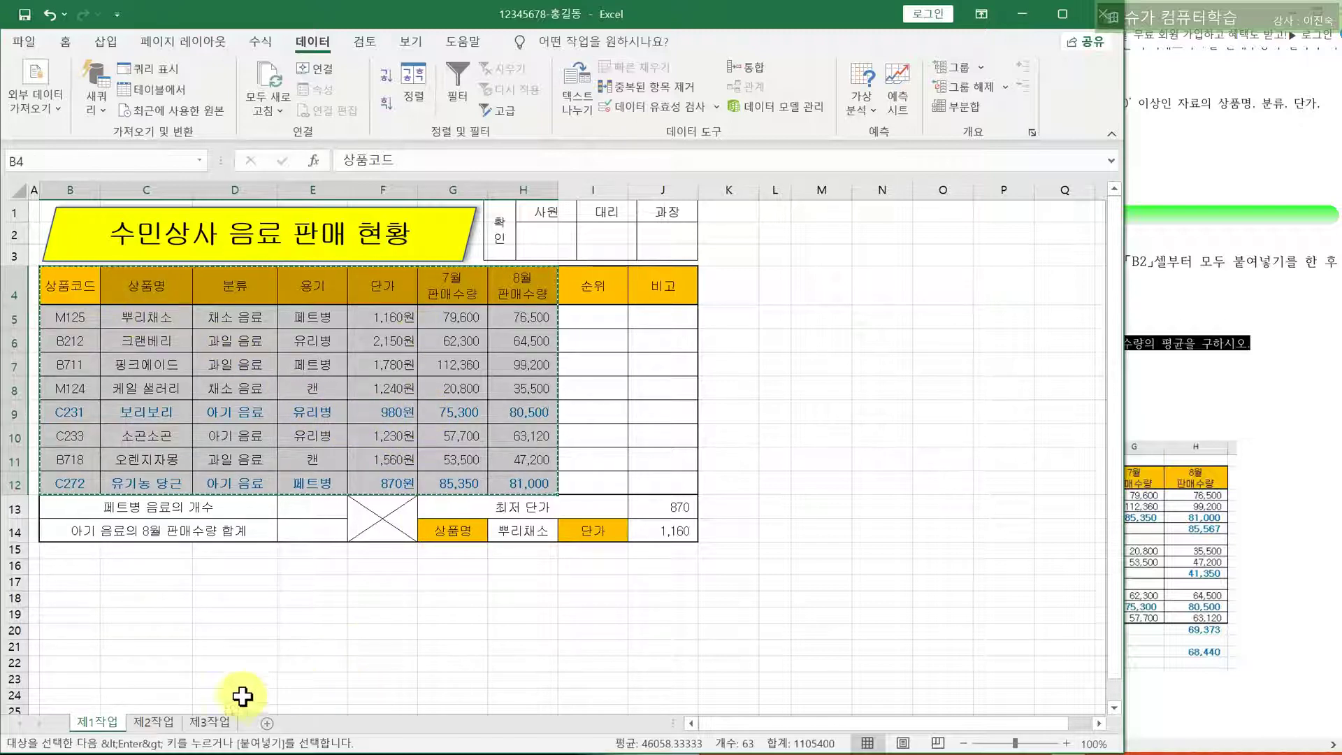
click(209, 722)
click(70, 231)
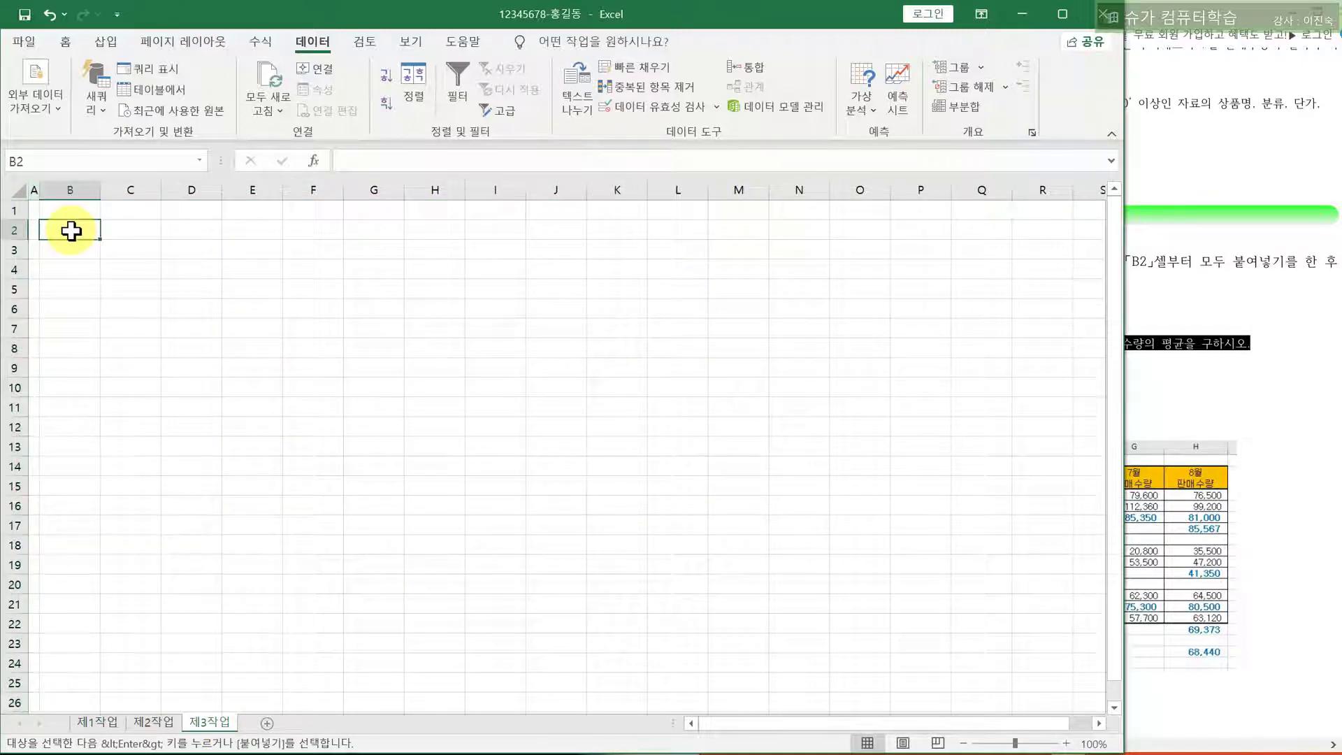
key(ctrl+v)
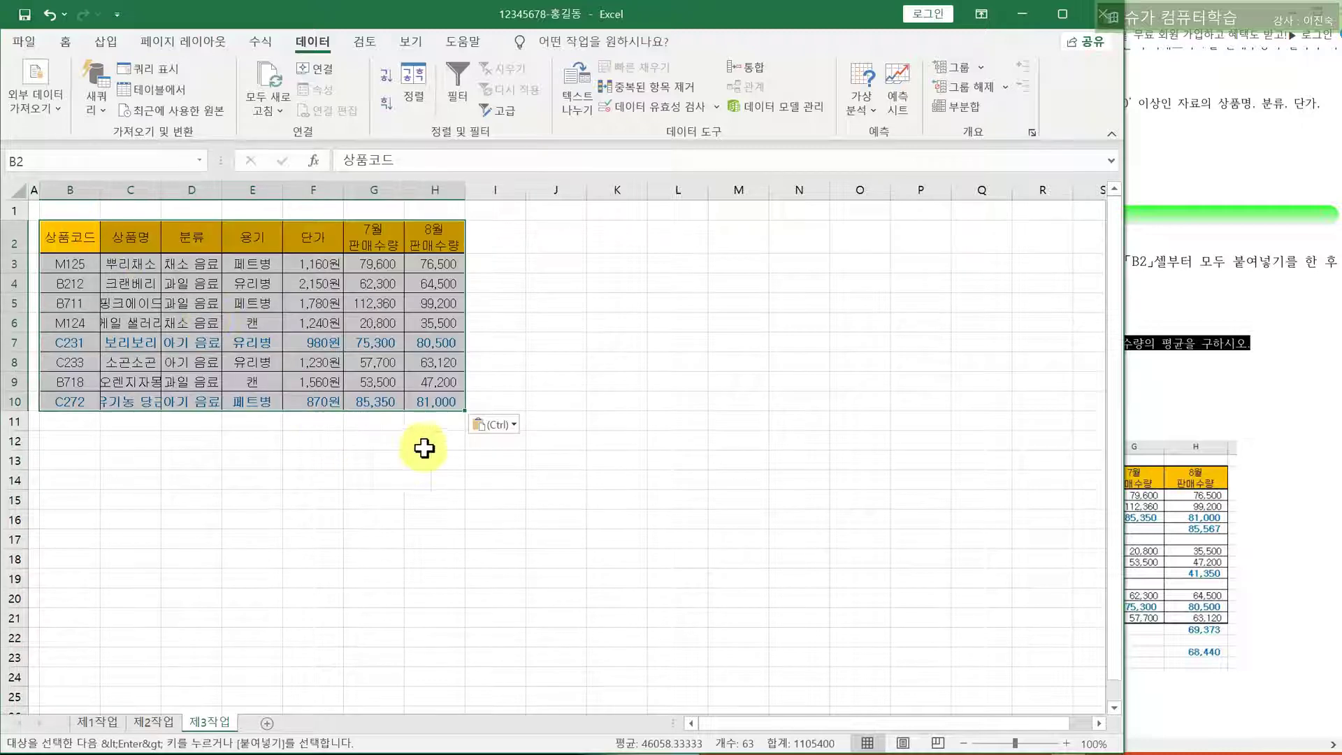
click(495, 425)
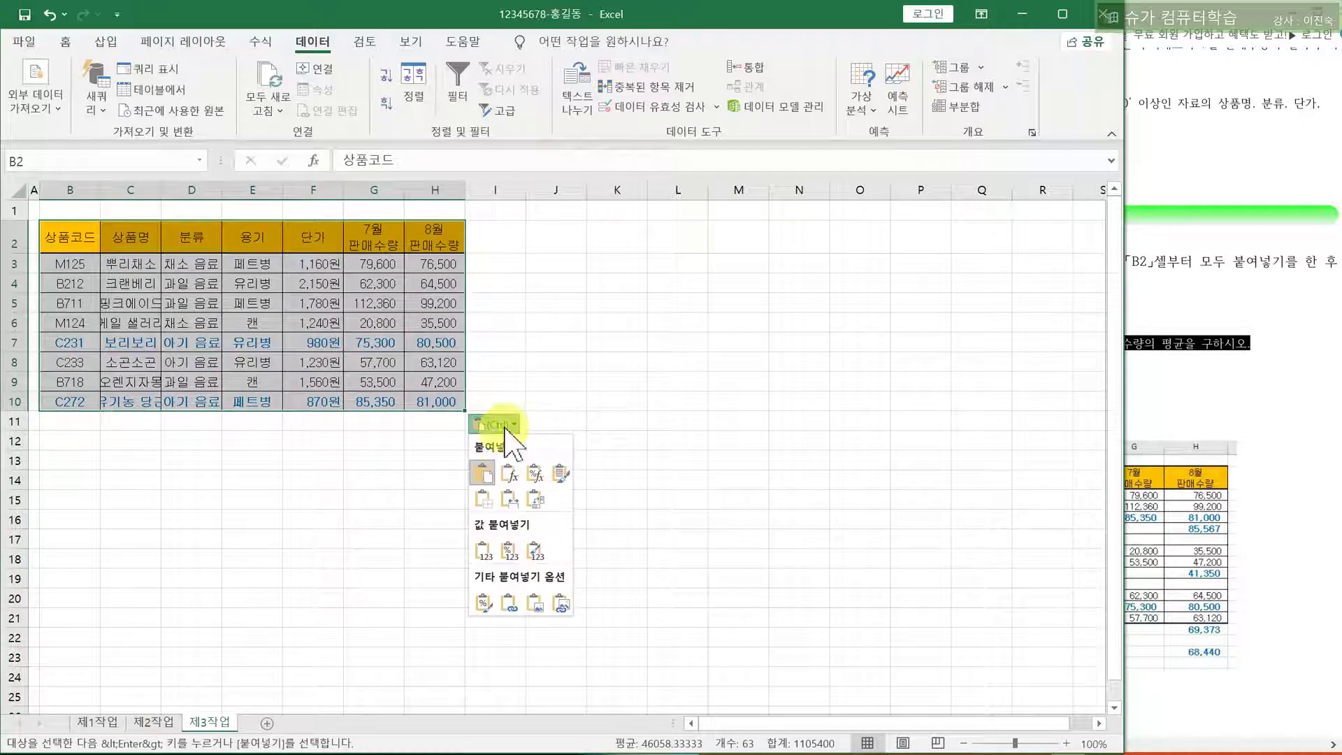
click(514, 499)
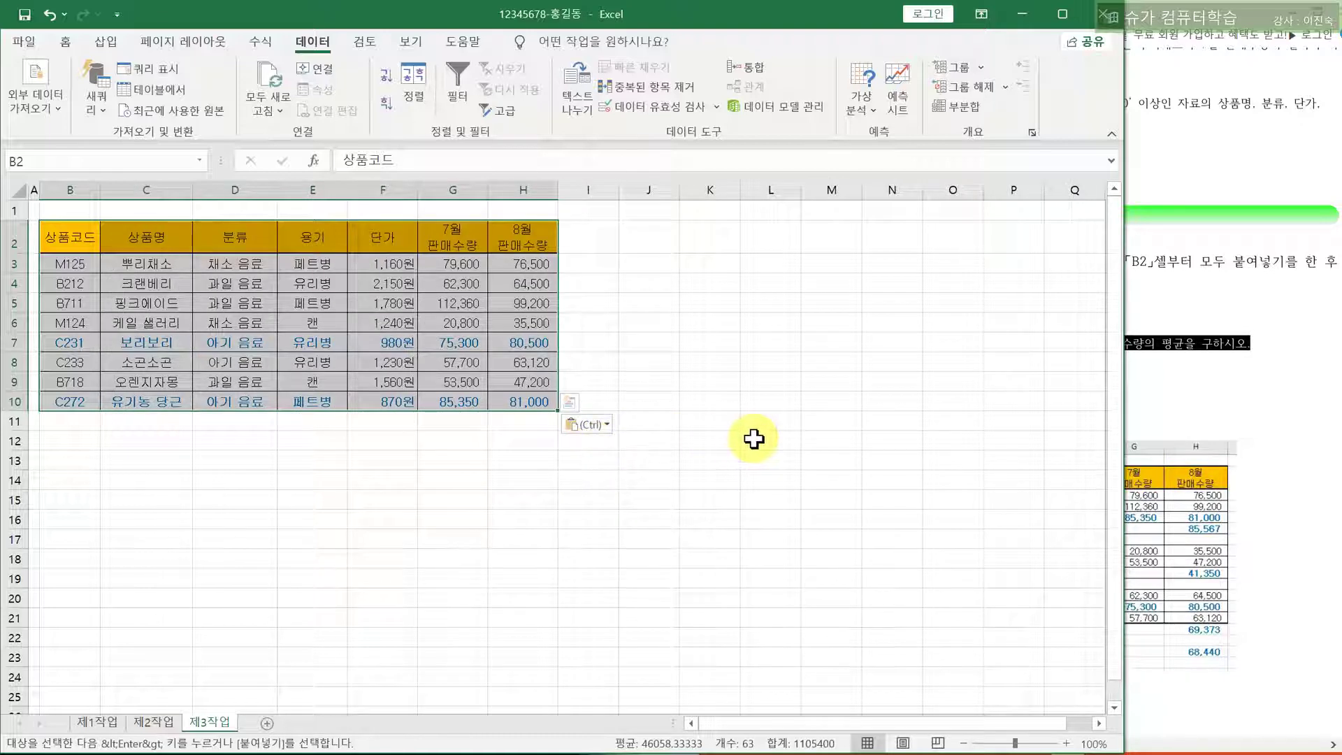
click(755, 440)
Examine the PDF's subtotal condition, marking its sorting, 상품명 count and 8월 판매수량 average parts as 1, 2 and 3
click(1319, 463)
click(883, 375)
click(872, 361)
drag(837, 346, 964, 344)
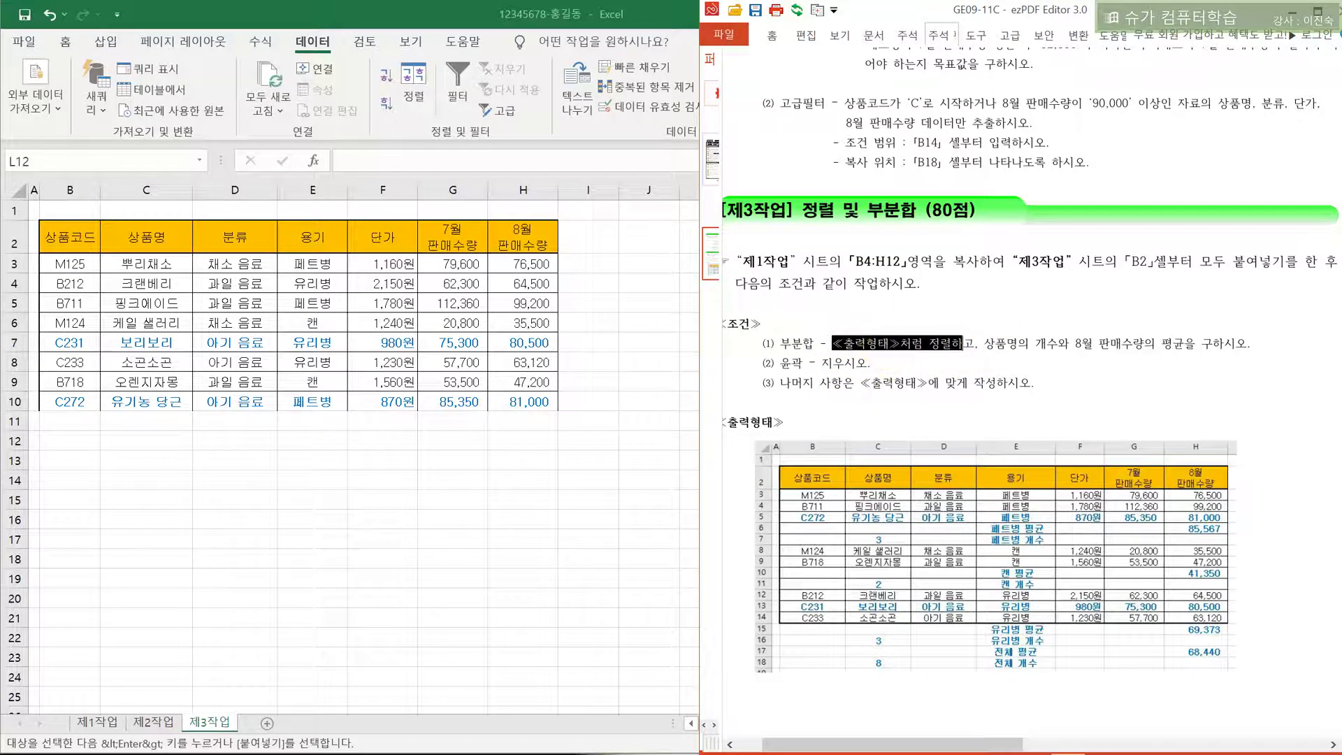
drag(888, 302, 887, 330)
drag(992, 306, 969, 391)
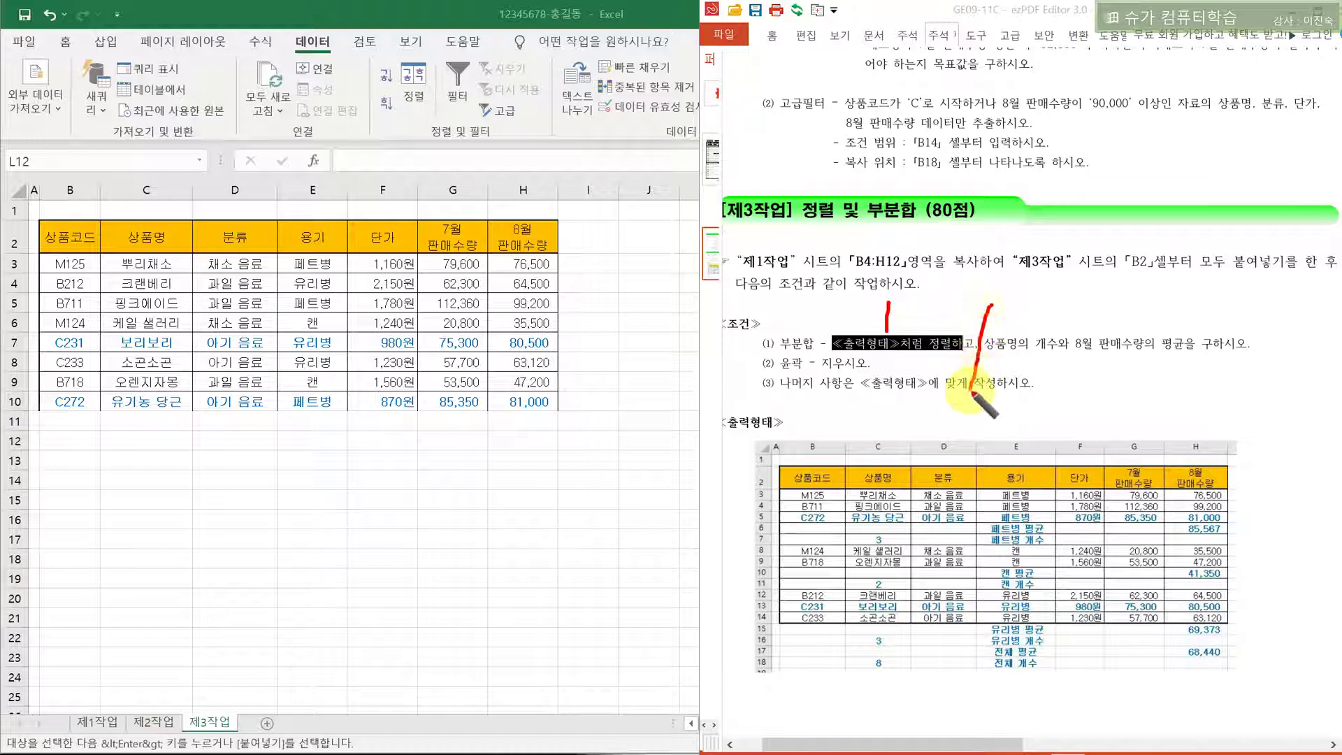
drag(1073, 313, 1066, 394)
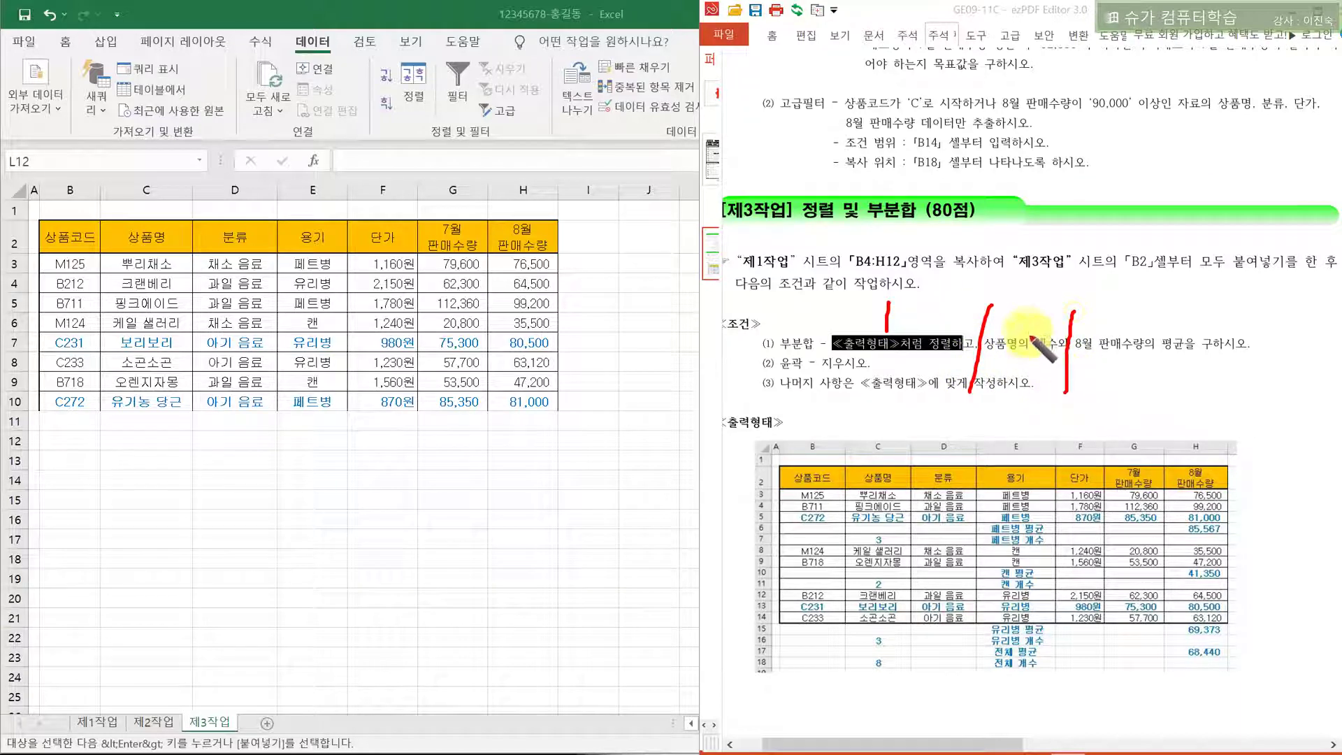
drag(1018, 308, 1061, 339)
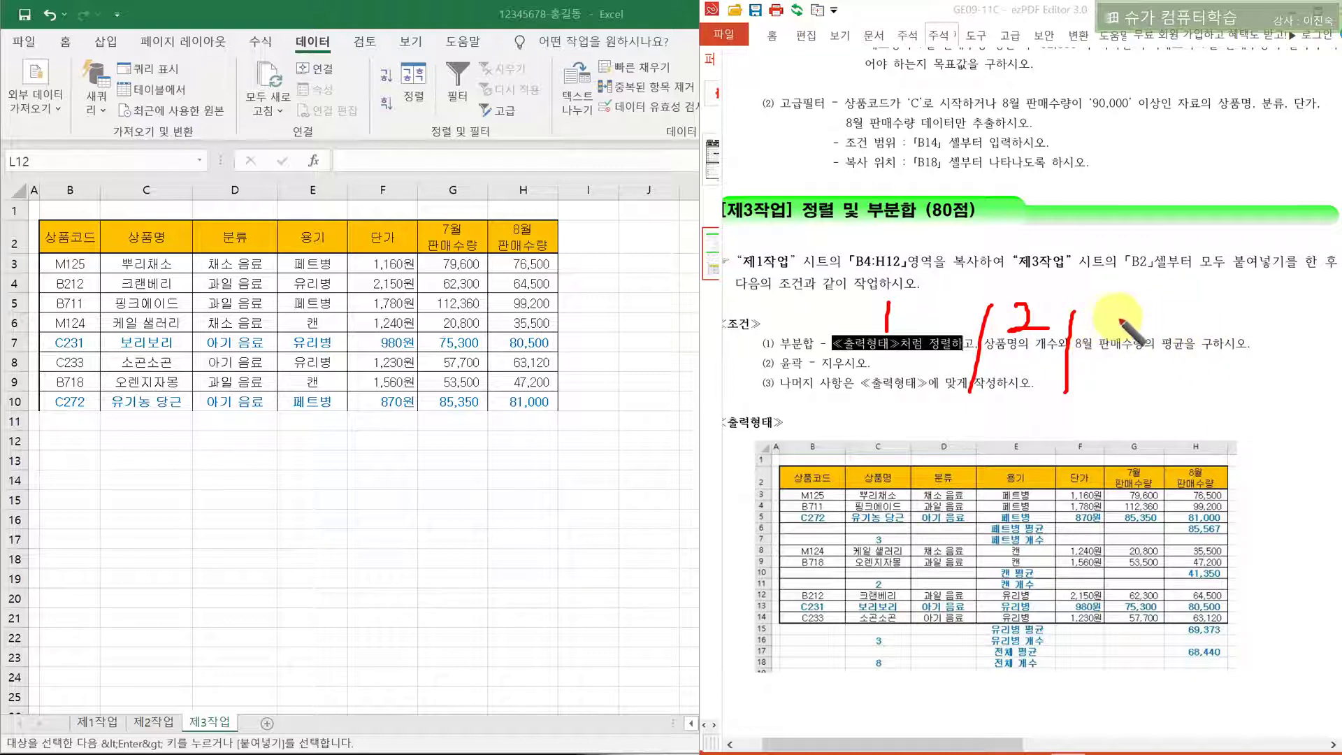
drag(1153, 324, 1120, 334)
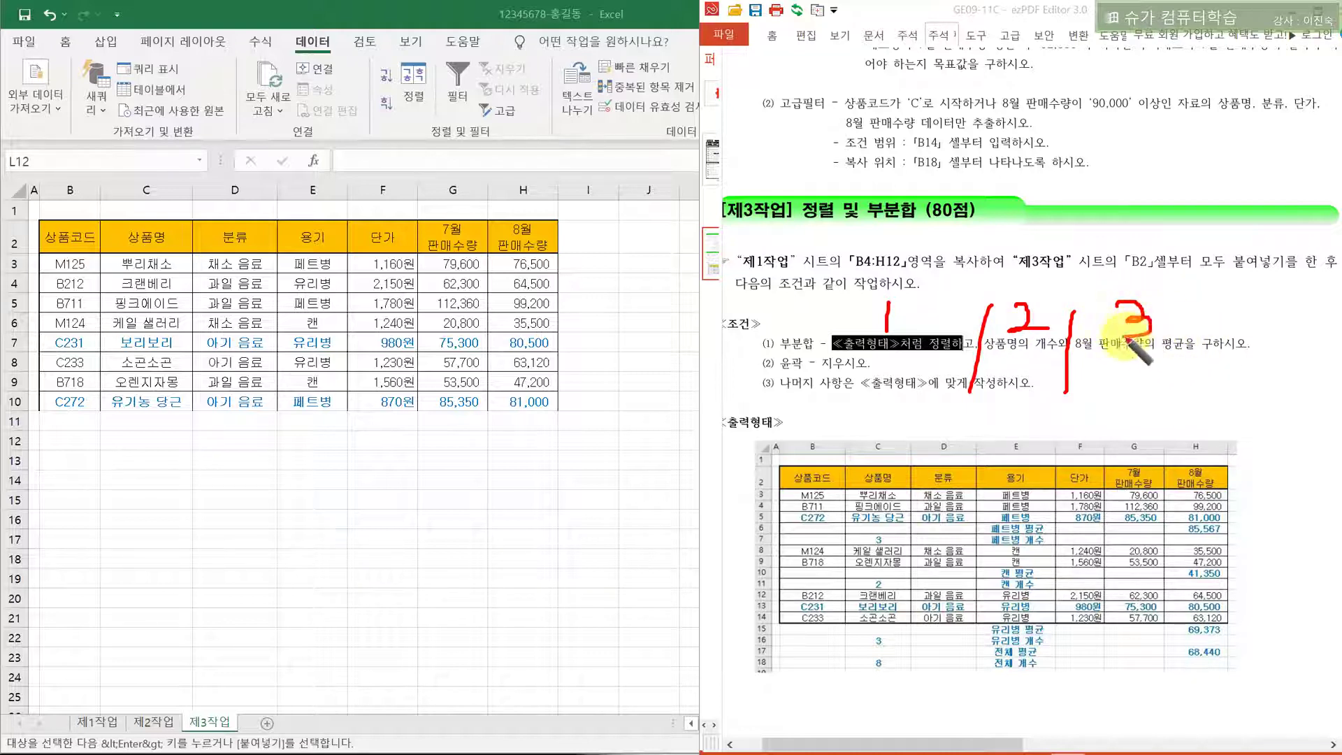
Check the PDF's sample output for the sort field, marking the sorting condition, the 용기 heading and the 전체 개수 label
mouse_move(822, 355)
mouse_down()
mouse_move(959, 355)
mouse_move(951, 302)
mouse_up()
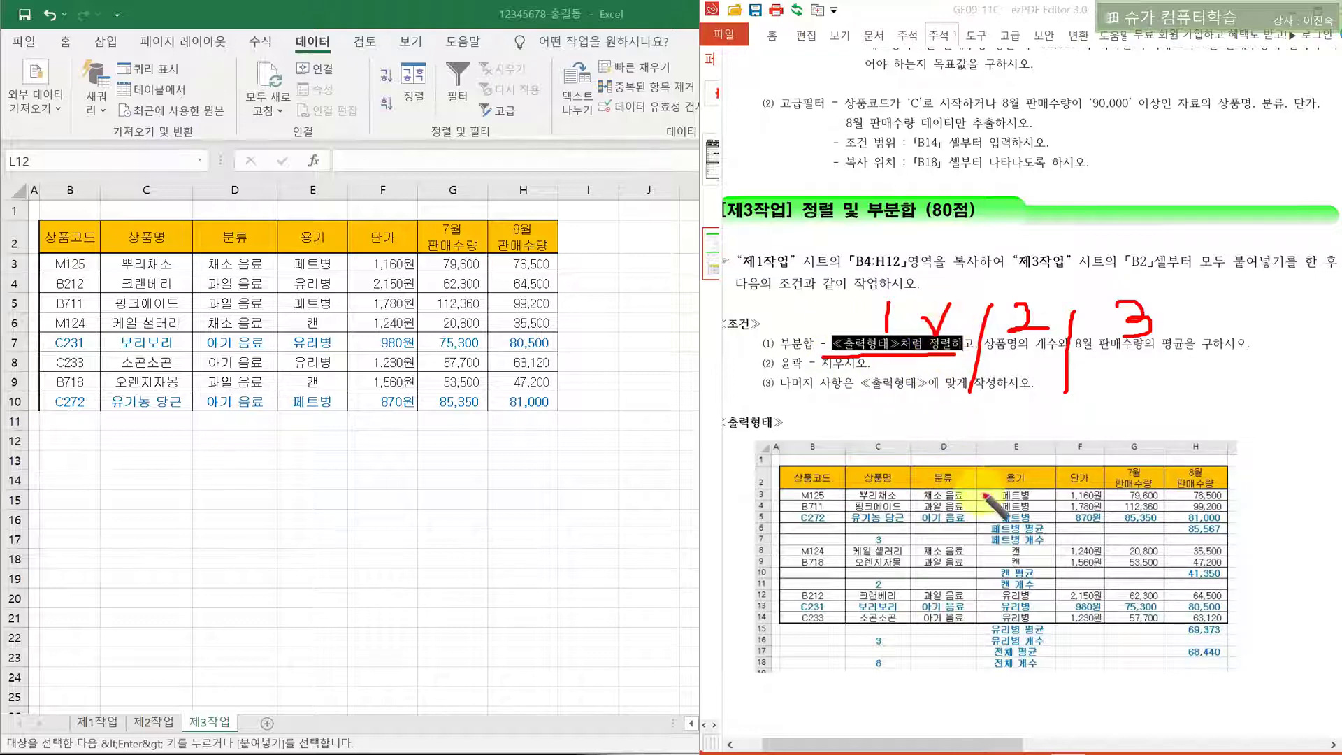
mouse_move(998, 477)
mouse_down()
mouse_move(1017, 489)
mouse_move(1026, 464)
mouse_move(969, 456)
mouse_move(1007, 459)
mouse_up()
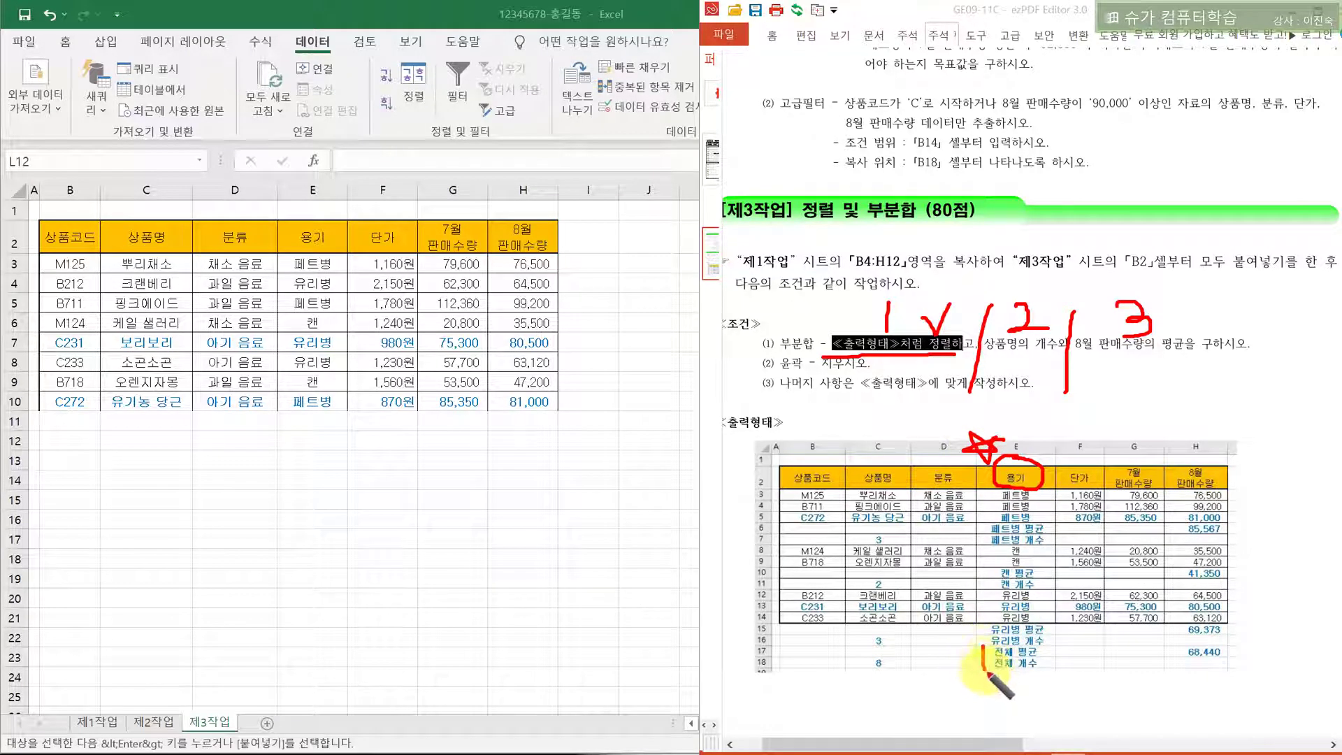
mouse_move(984, 673)
mouse_down()
mouse_move(1053, 676)
mouse_move(1014, 651)
mouse_up()
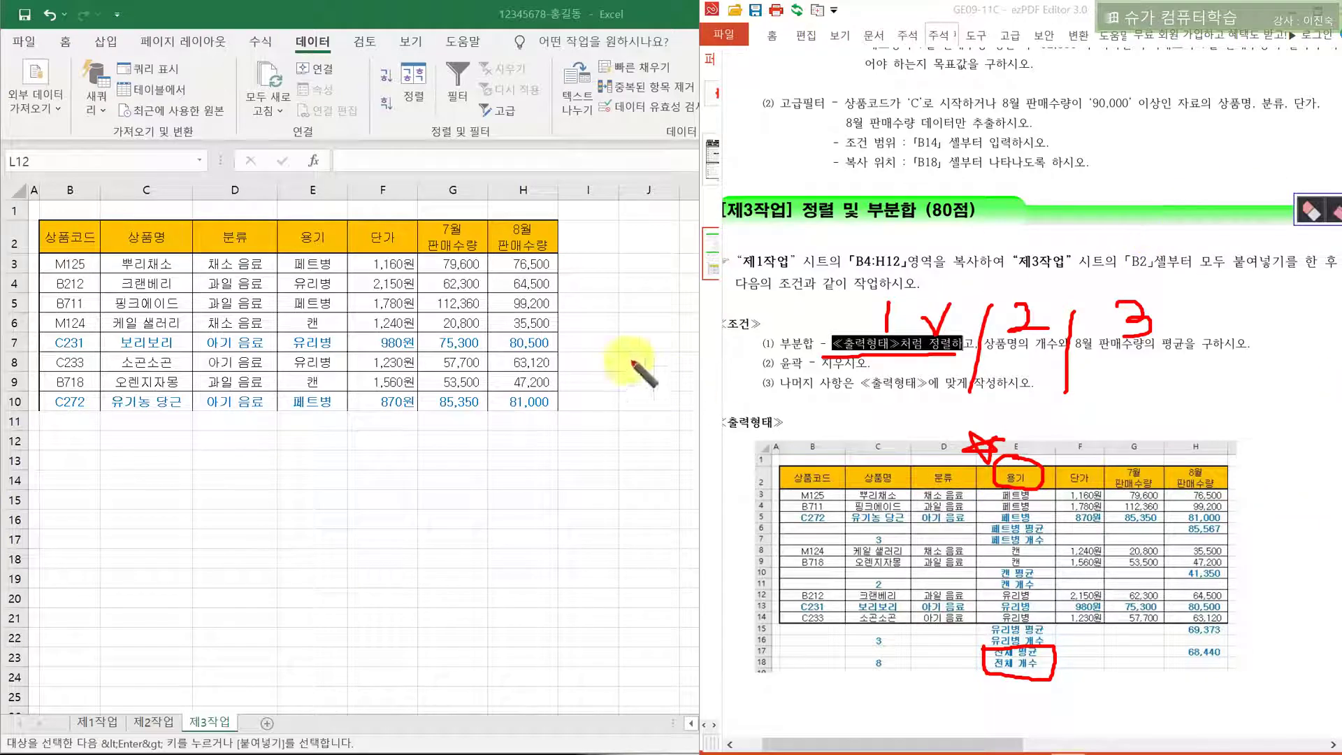
Sort the table B2:H10 on the 제3작업 sheet by 용기 in descending order (내림차순), matching the PDF's sample output
click(81, 233)
drag(79, 237, 523, 404)
drag(70, 238, 515, 397)
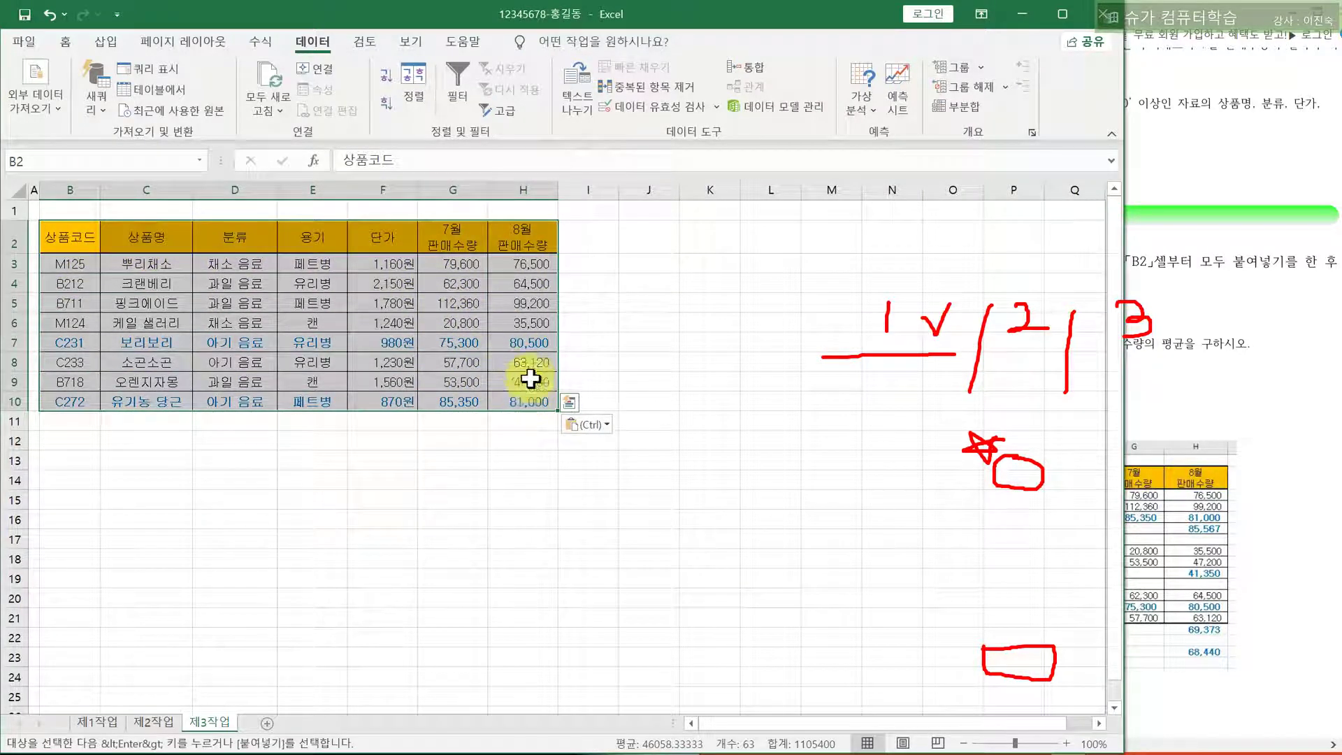
click(416, 98)
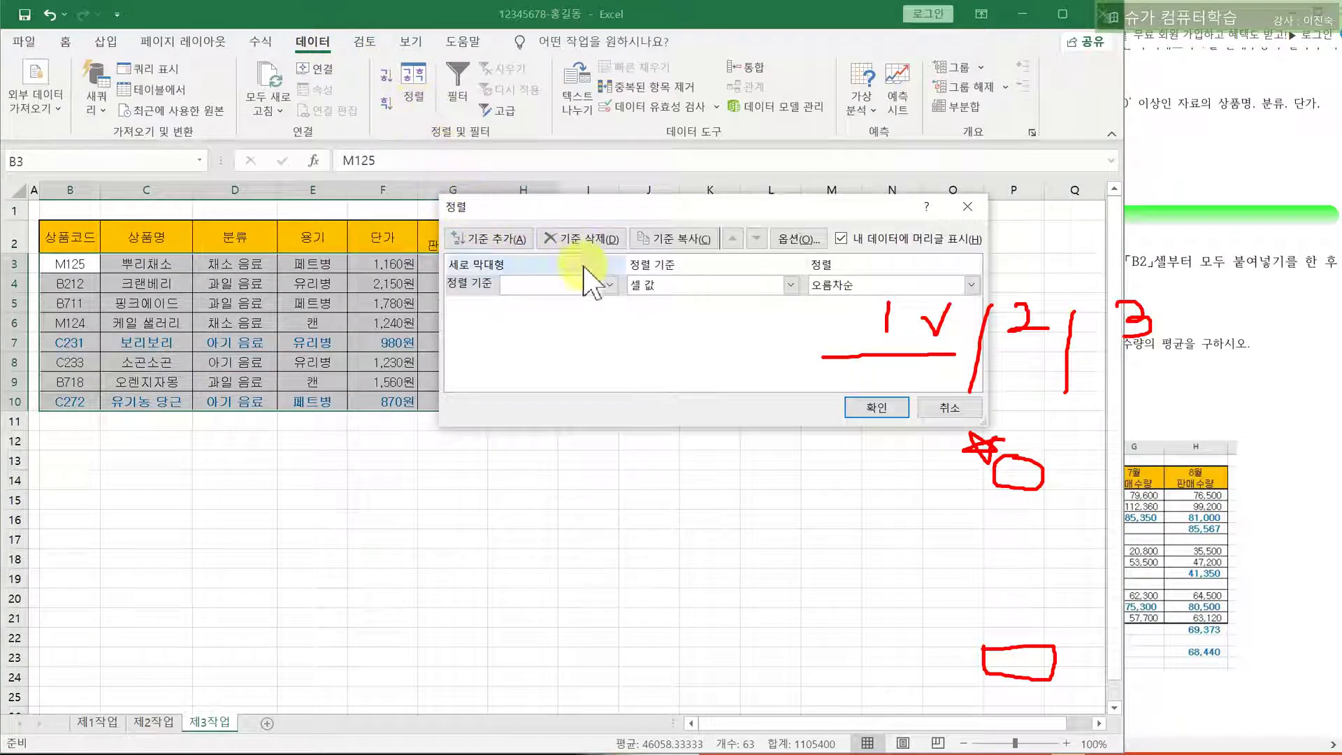
click(607, 285)
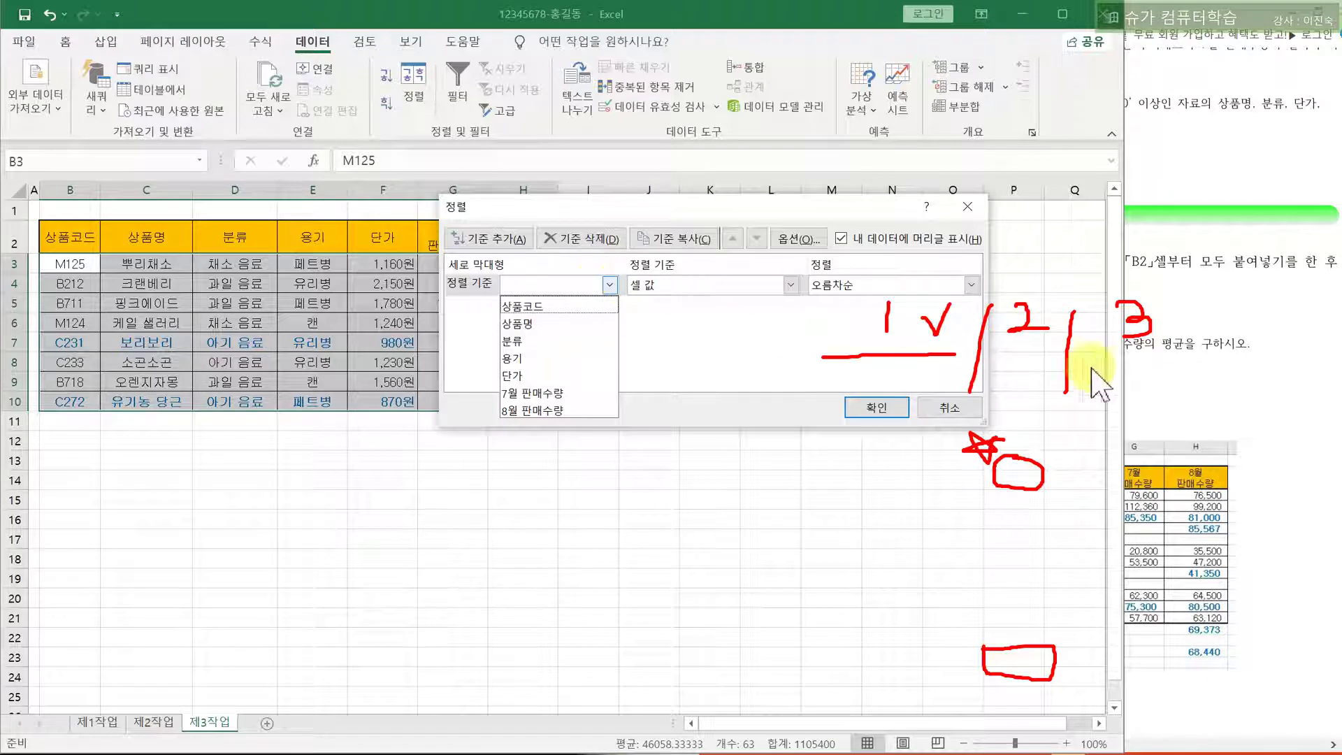
click(1181, 378)
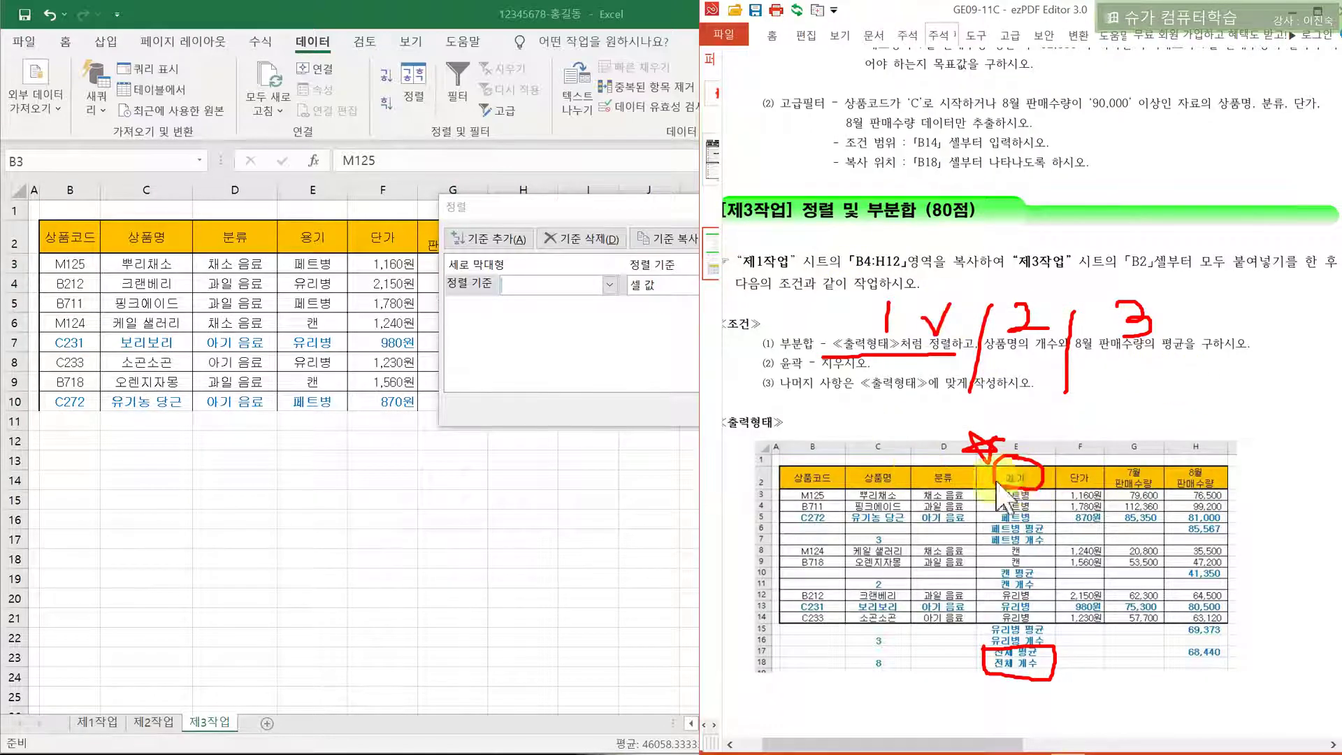
click(593, 286)
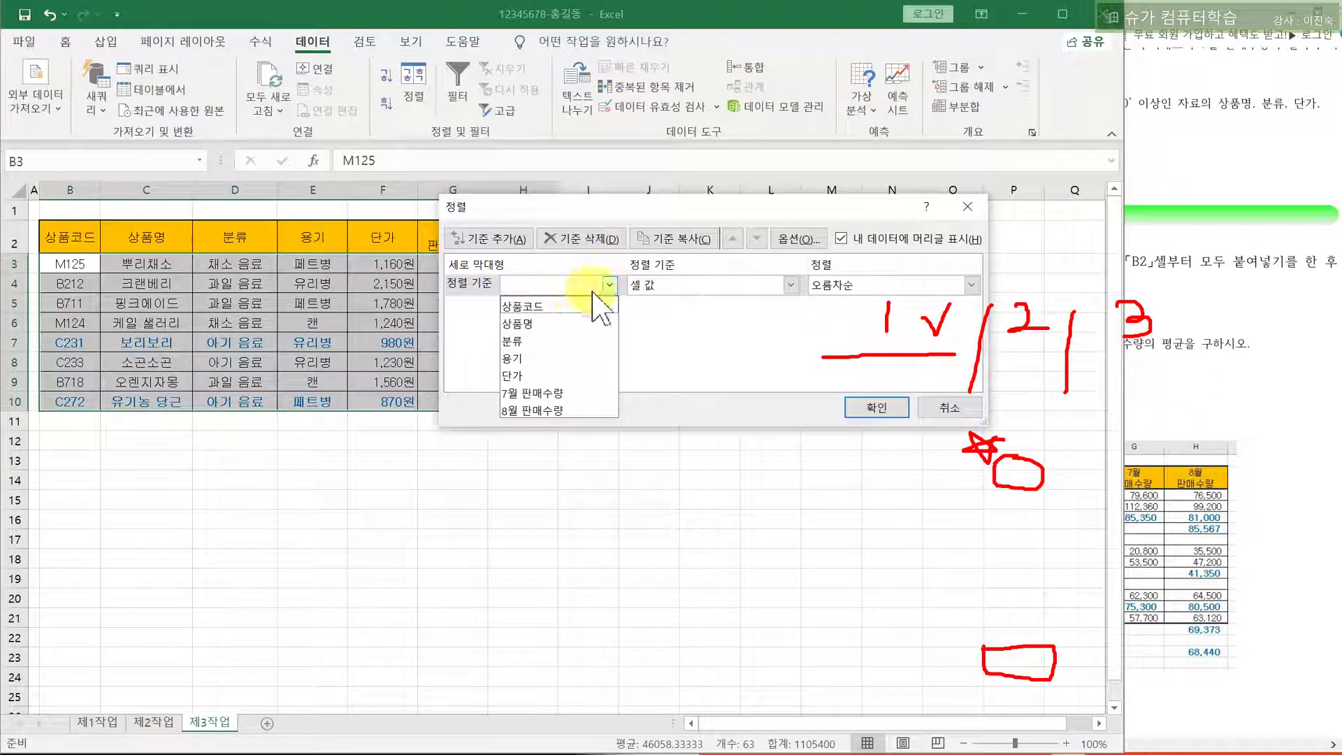
click(532, 358)
click(918, 286)
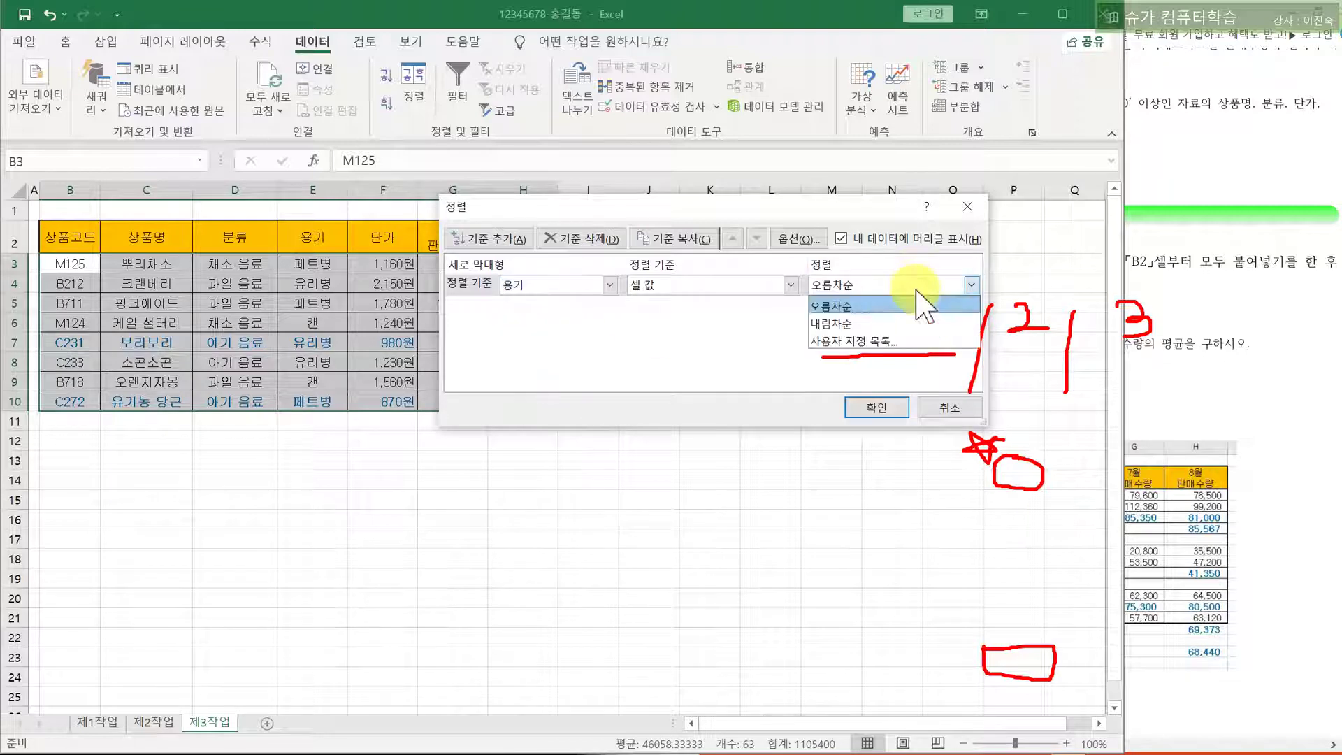
click(860, 325)
click(877, 409)
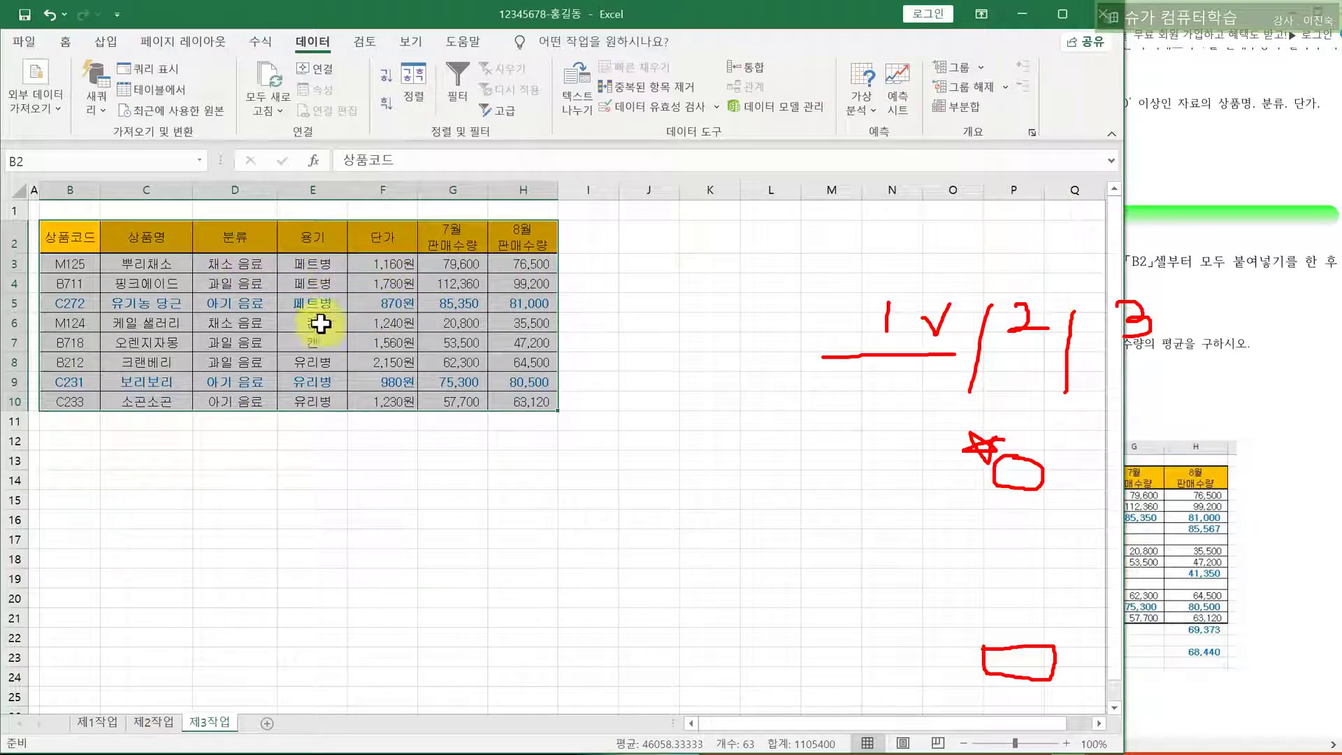
Mark the 상품명 count and 8월 판매수량 average parts of the PDF's subtotal condition and the 용기 heading in its sample output
click(1175, 425)
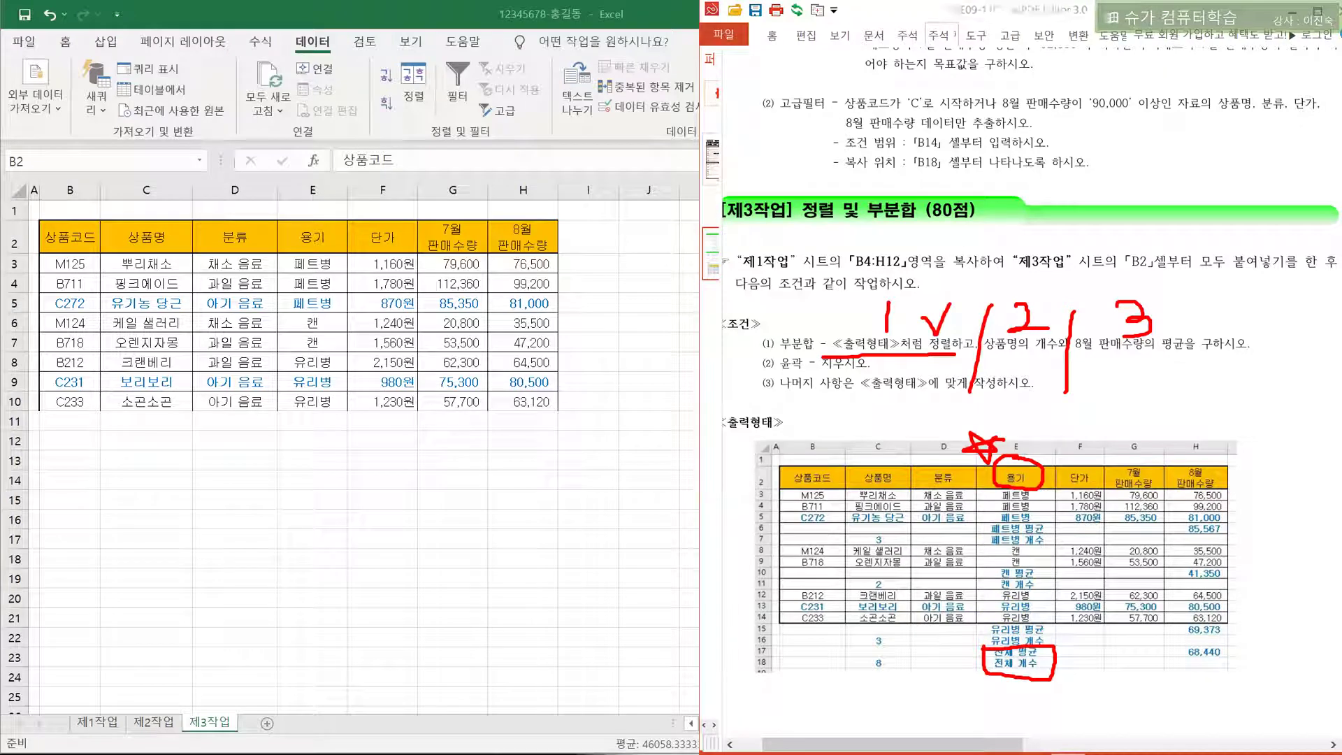
click(1311, 210)
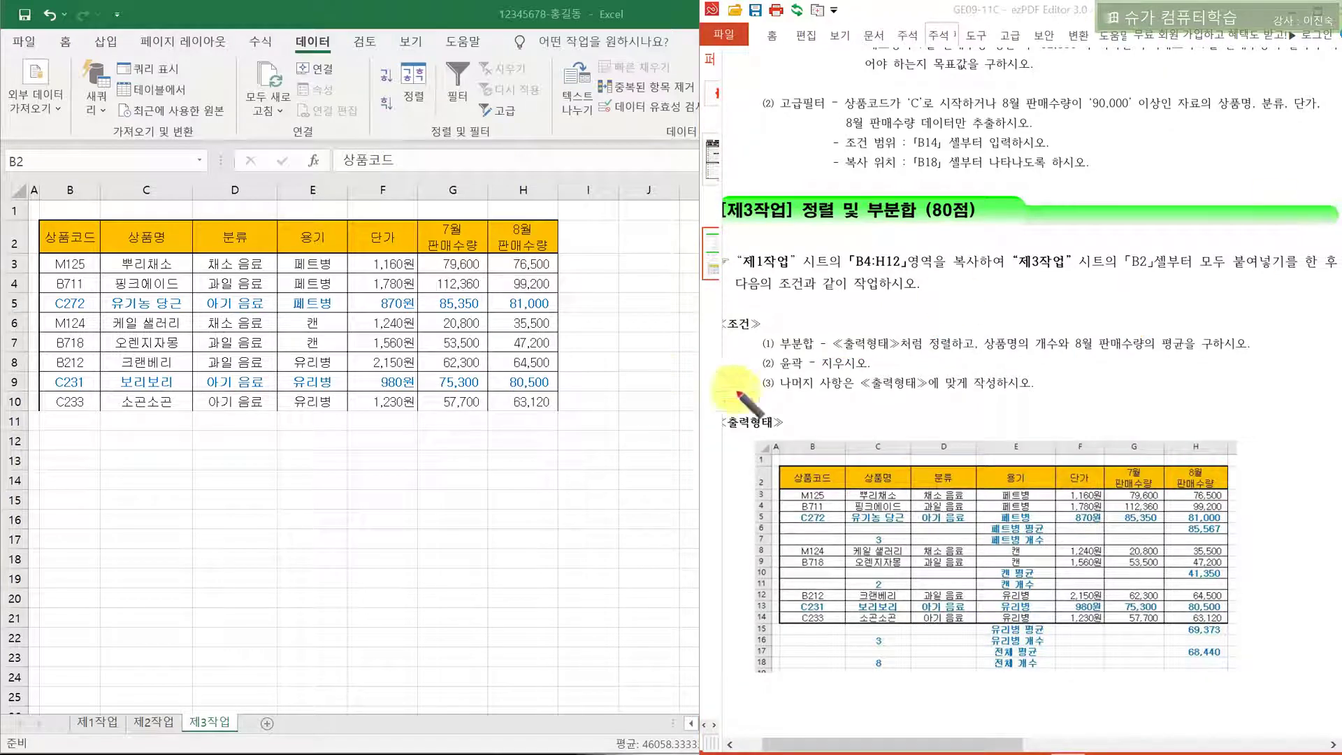
drag(990, 355, 1098, 359)
drag(1075, 312, 1074, 384)
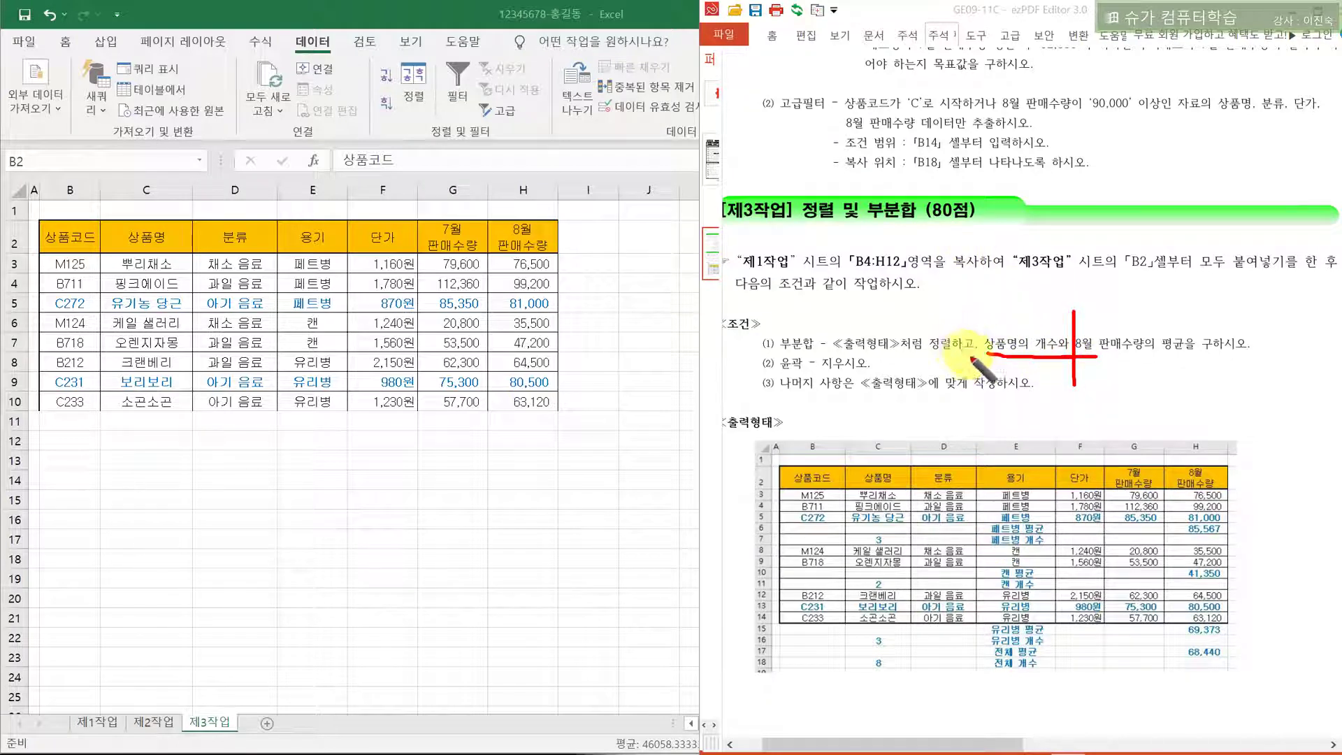
mouse_move(1024, 461)
mouse_down()
mouse_move(983, 482)
mouse_move(1033, 481)
mouse_up()
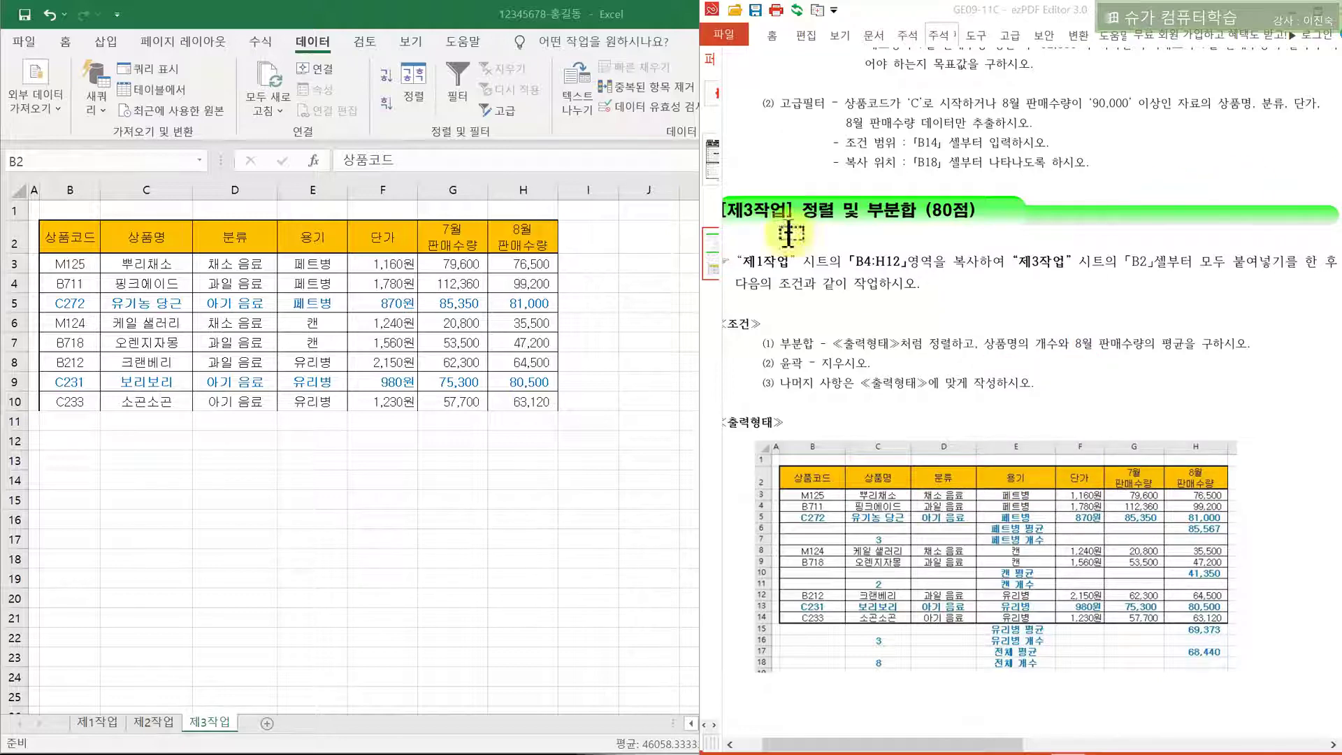
Start a subtotal (부분합) for the table B2:H10 on the 제3작업 sheet, grouped by 용기 with the 개수 function
click(404, 285)
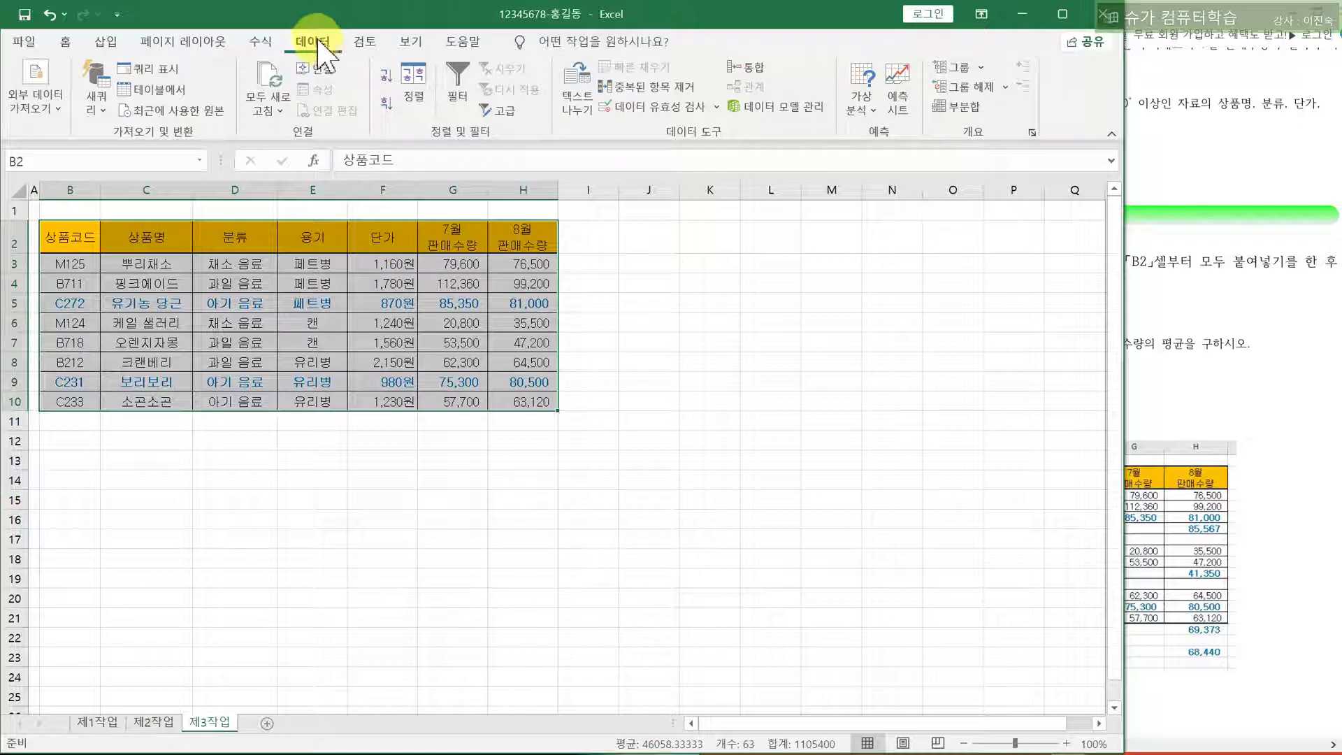
click(965, 109)
click(662, 190)
click(662, 190)
click(662, 190)
click(663, 191)
click(663, 192)
click(663, 189)
click(663, 188)
click(663, 189)
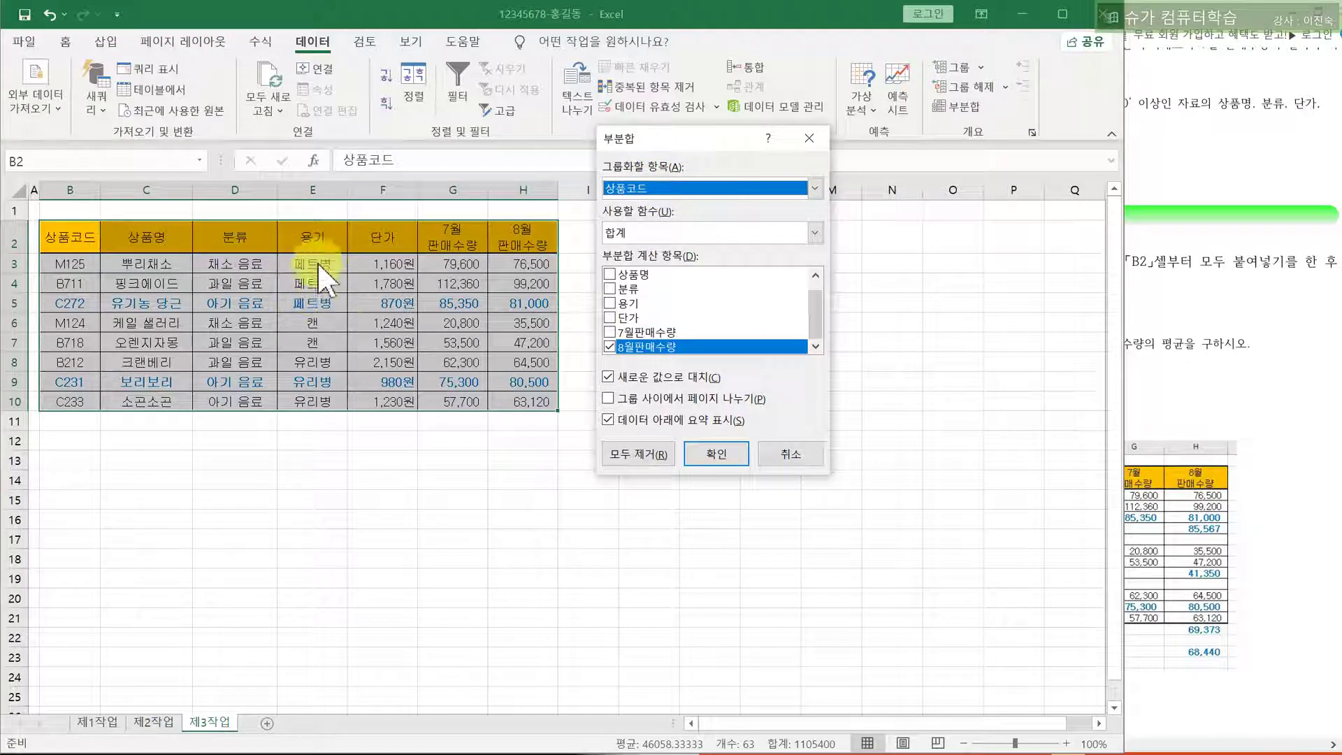
click(643, 191)
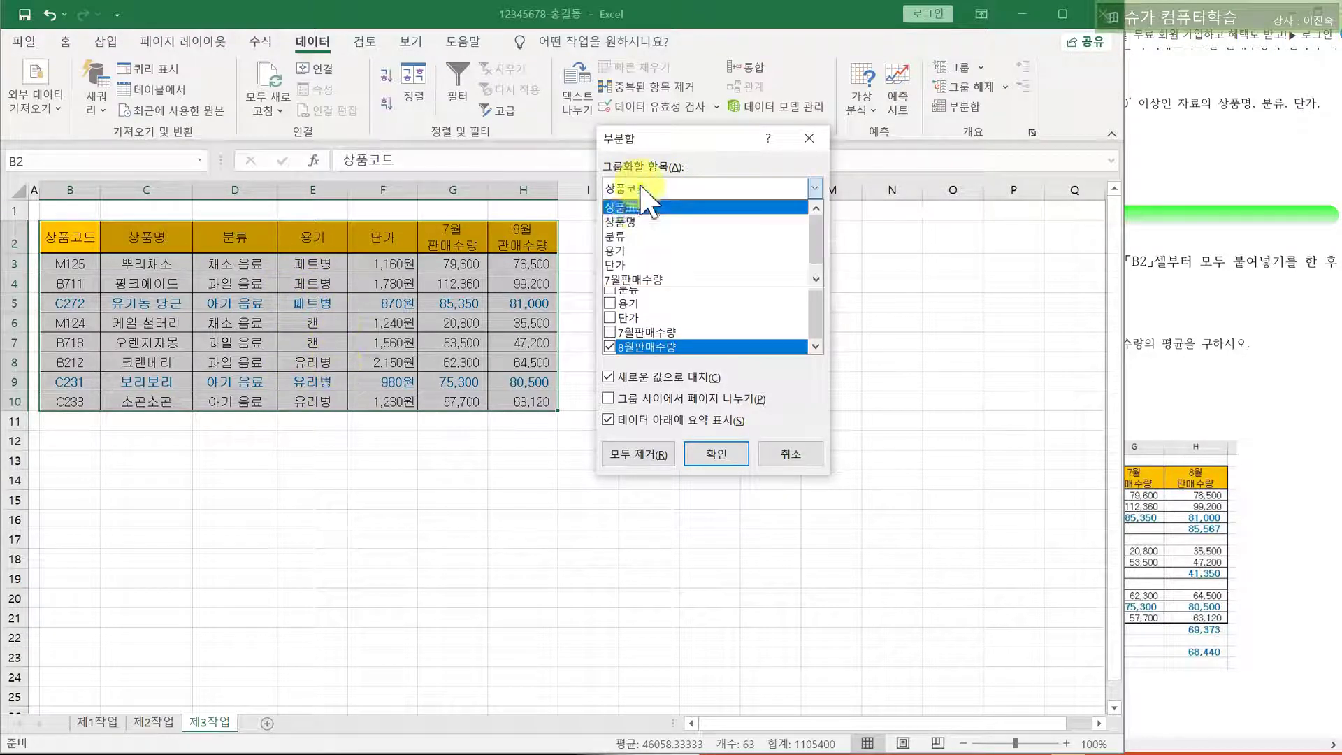
click(627, 252)
click(621, 236)
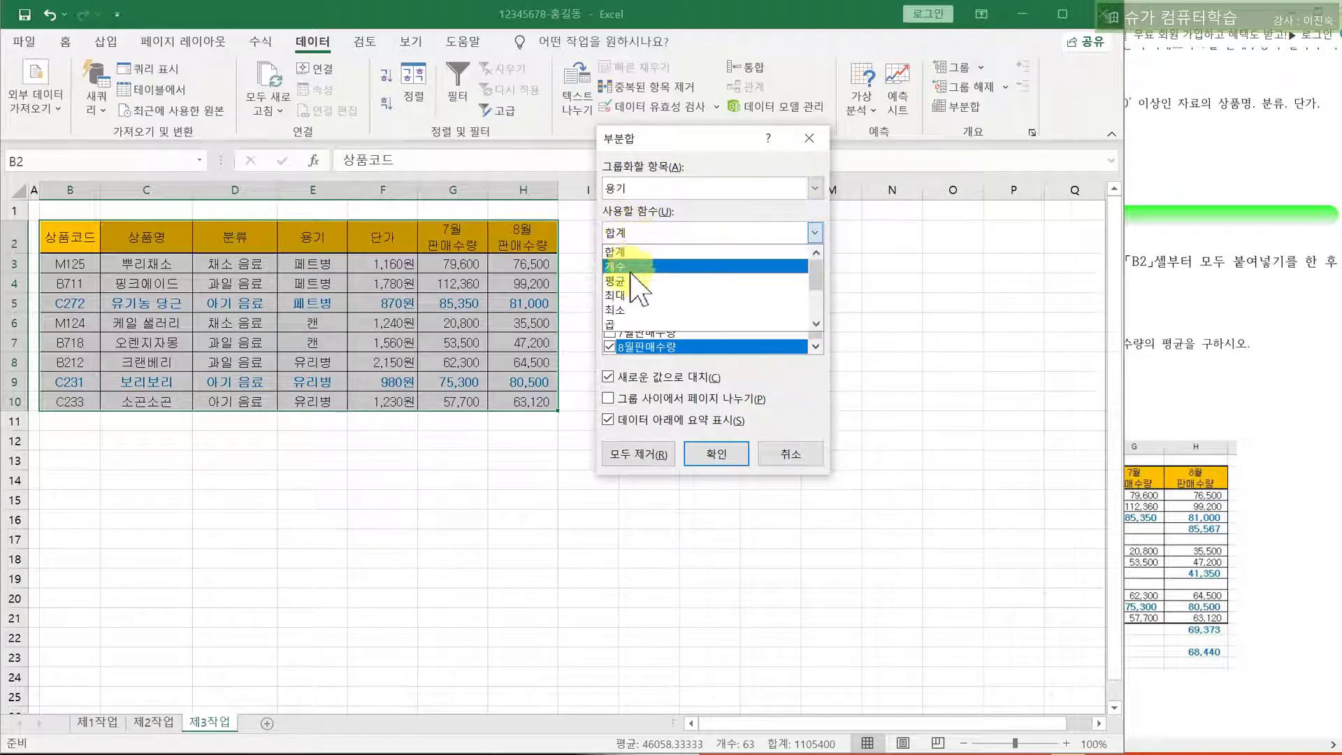
click(624, 263)
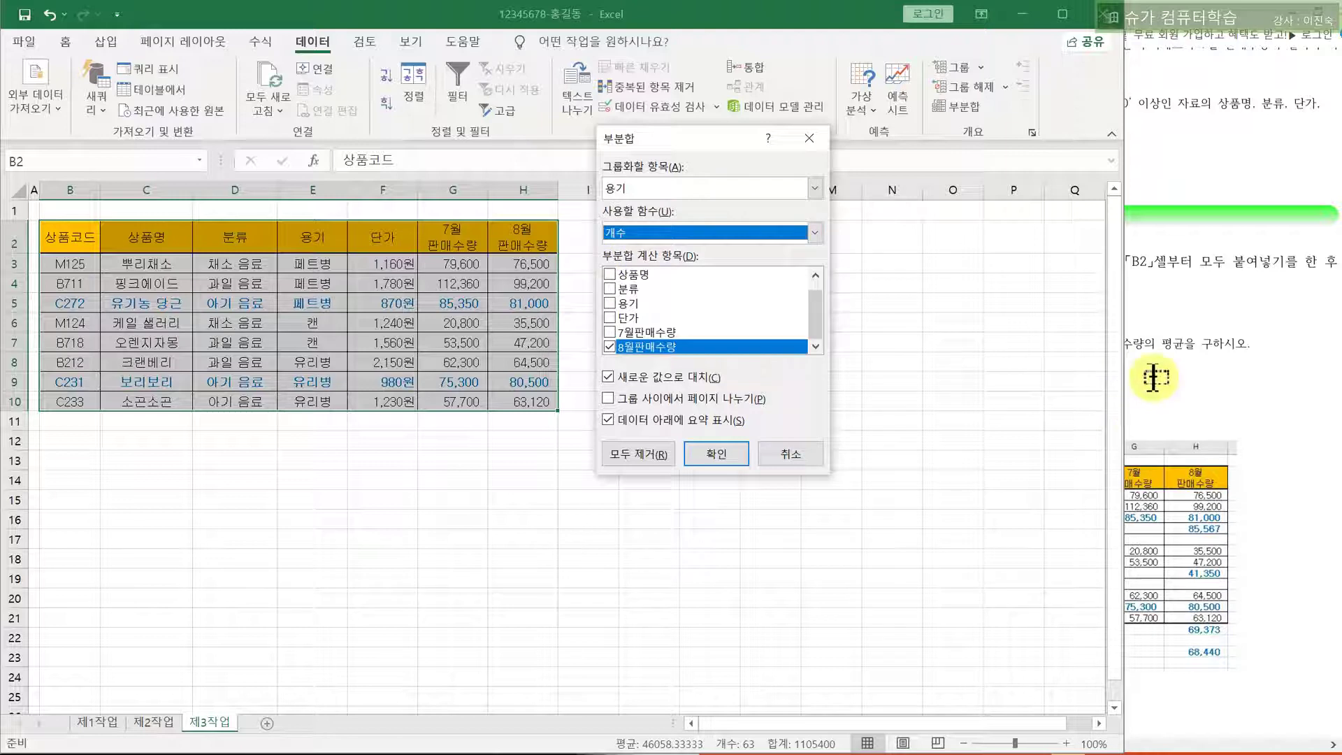
Following the PDF's condition, make 상품명 the only item for the count subtotal, clearing 8월판매수량
click(1153, 374)
drag(986, 344, 1028, 343)
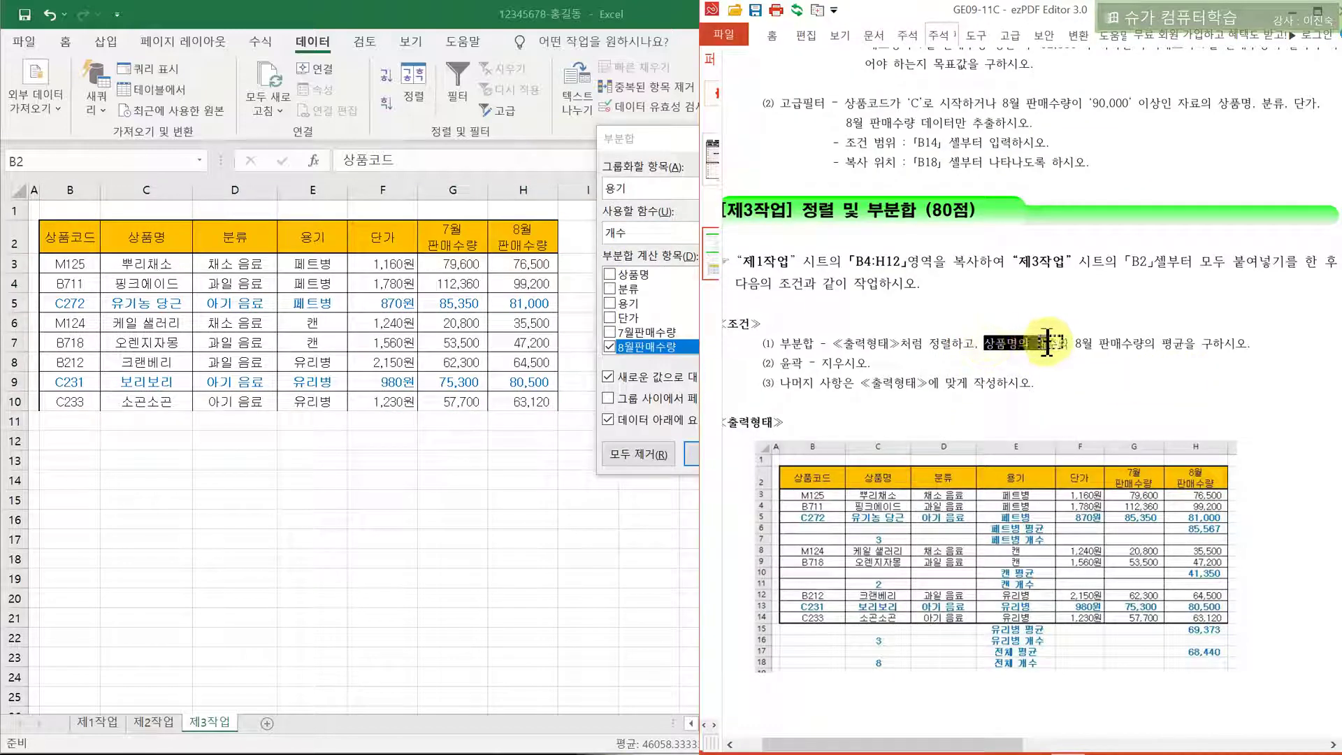
drag(1056, 343, 1058, 343)
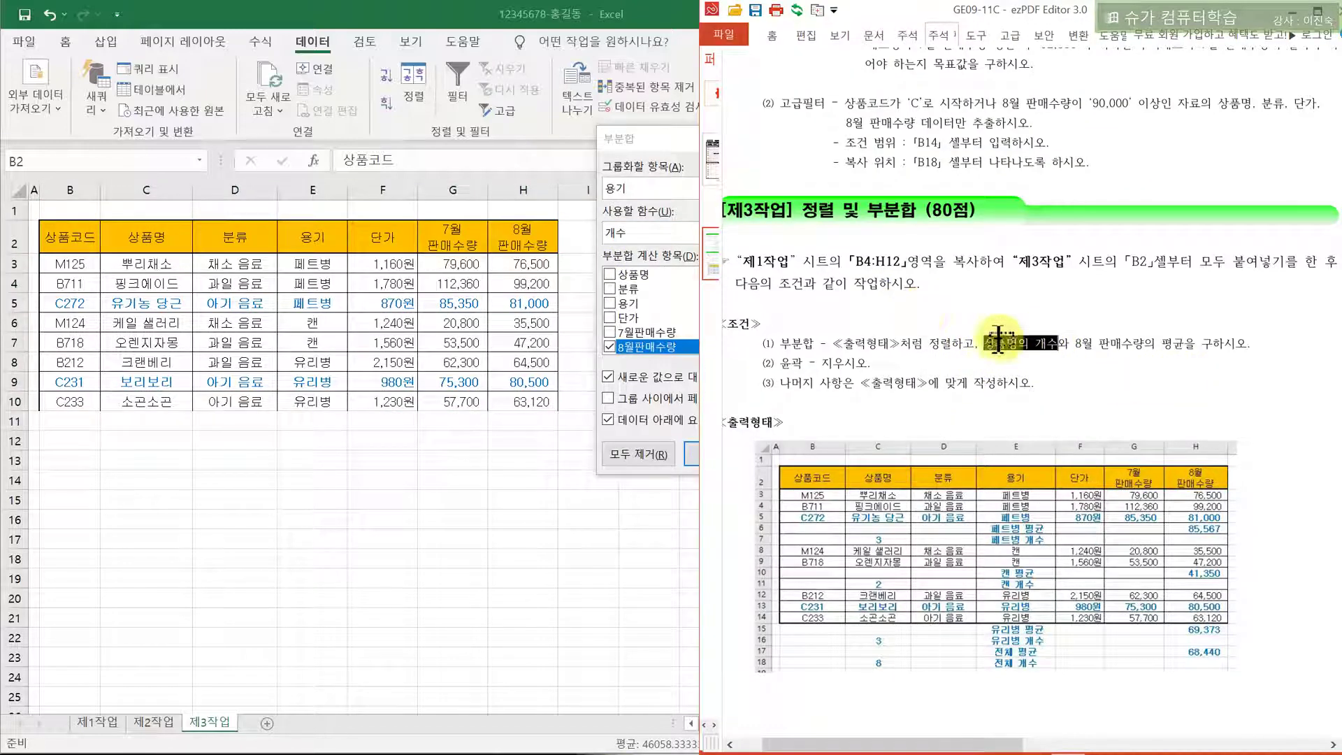
click(625, 143)
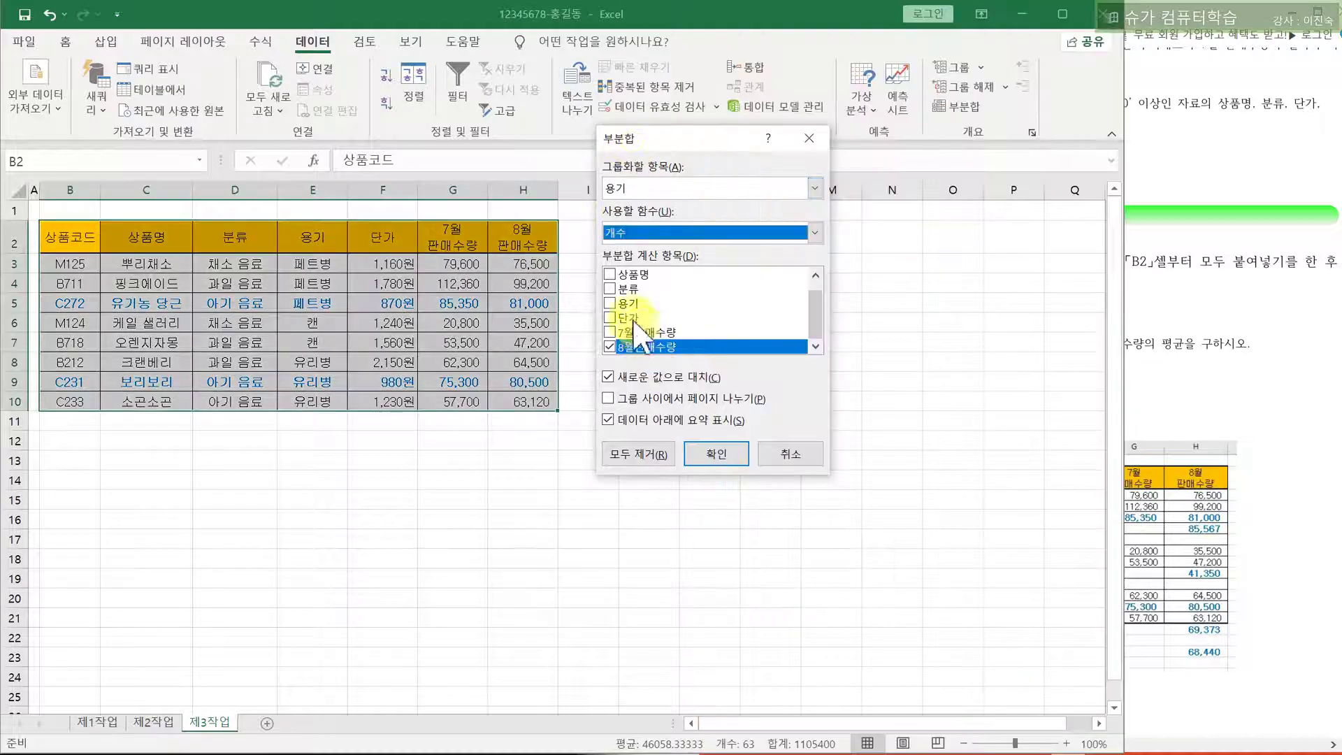
click(610, 346)
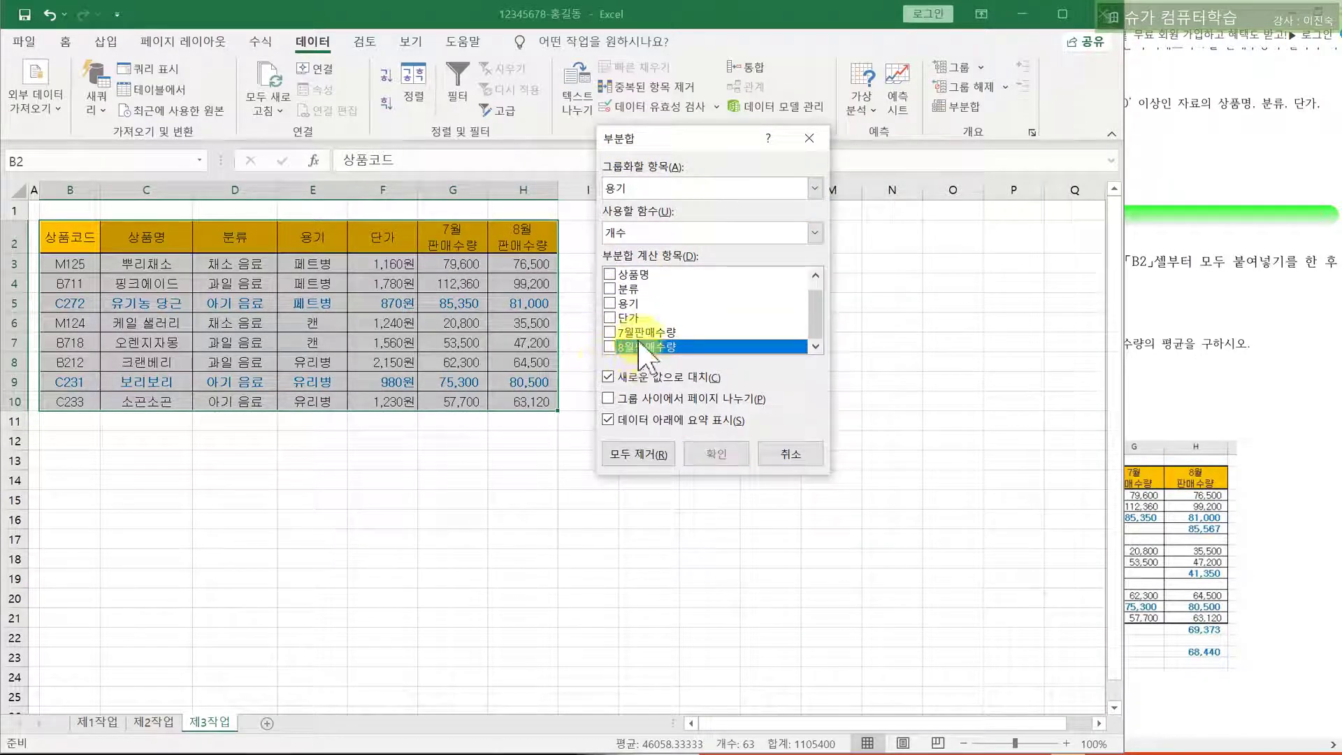
click(611, 276)
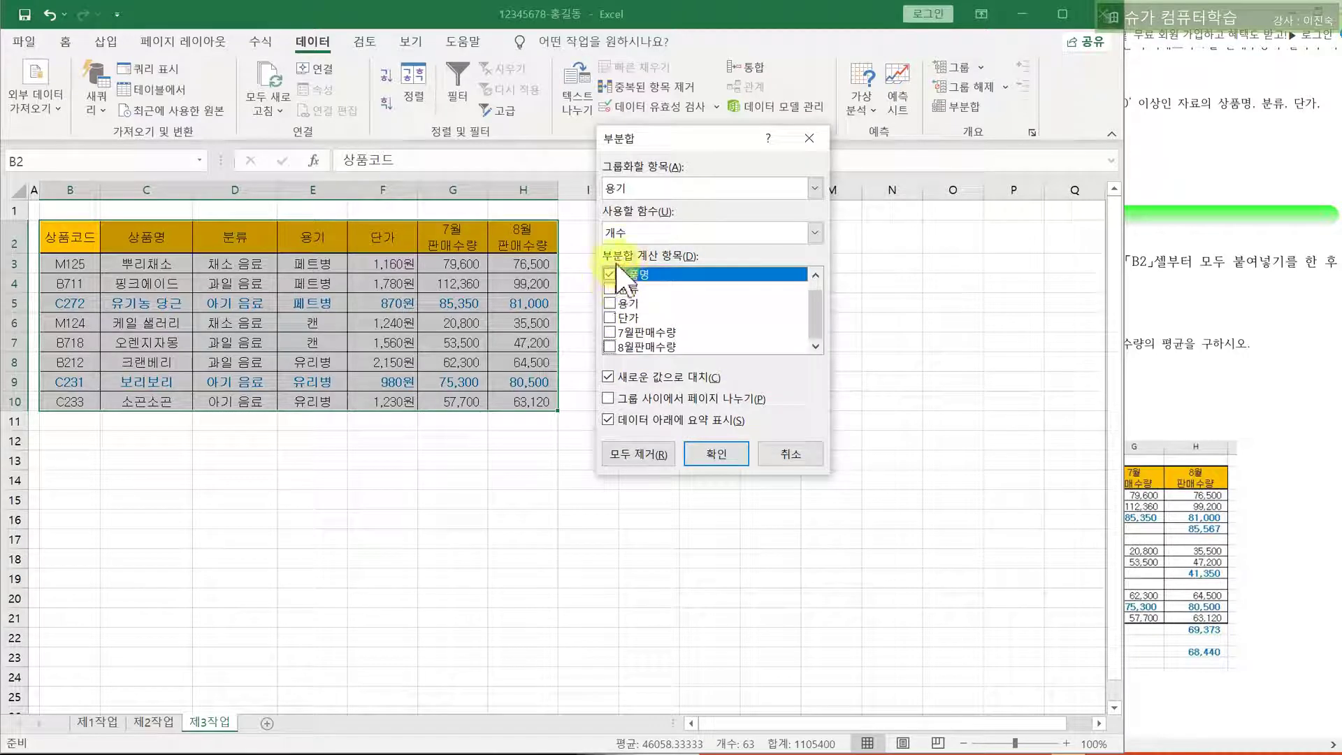
Turn off 새로운 값으로 대치 and apply the 상품명 count subtotal by 용기
click(1132, 405)
drag(986, 343, 1072, 347)
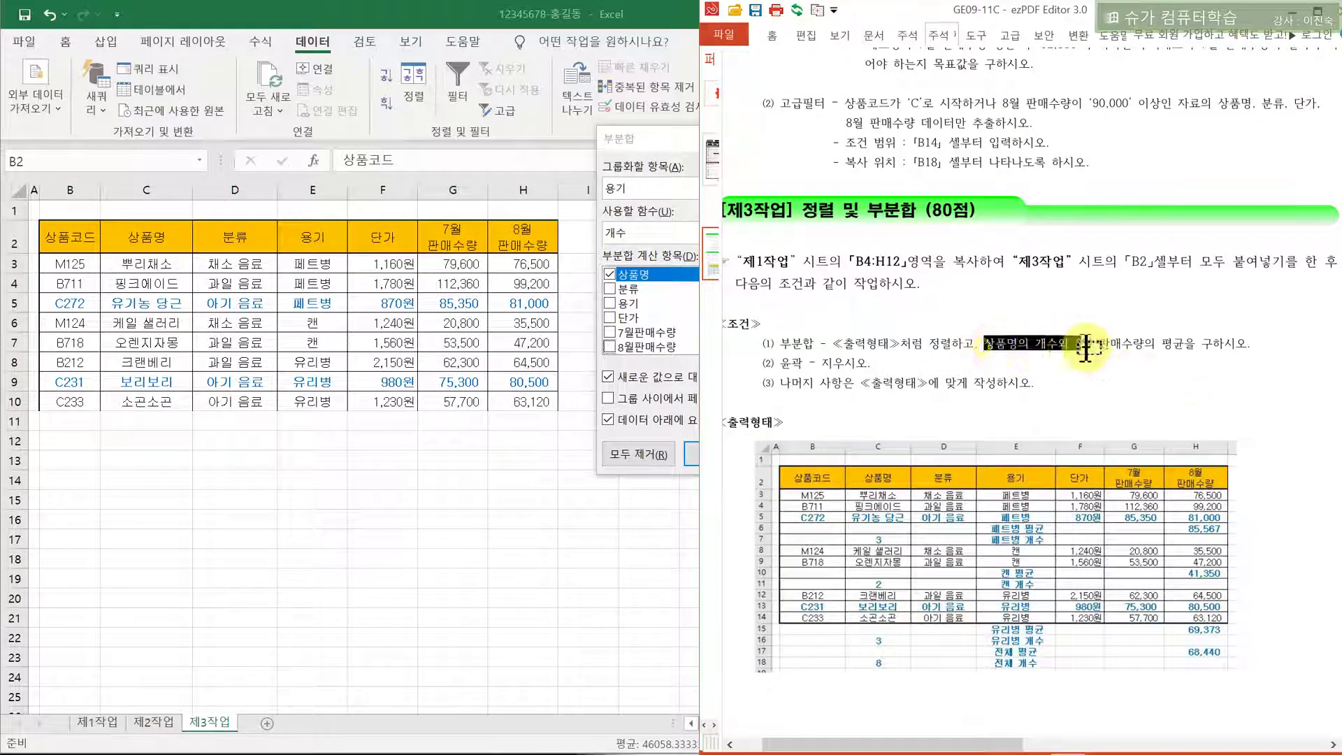
click(663, 140)
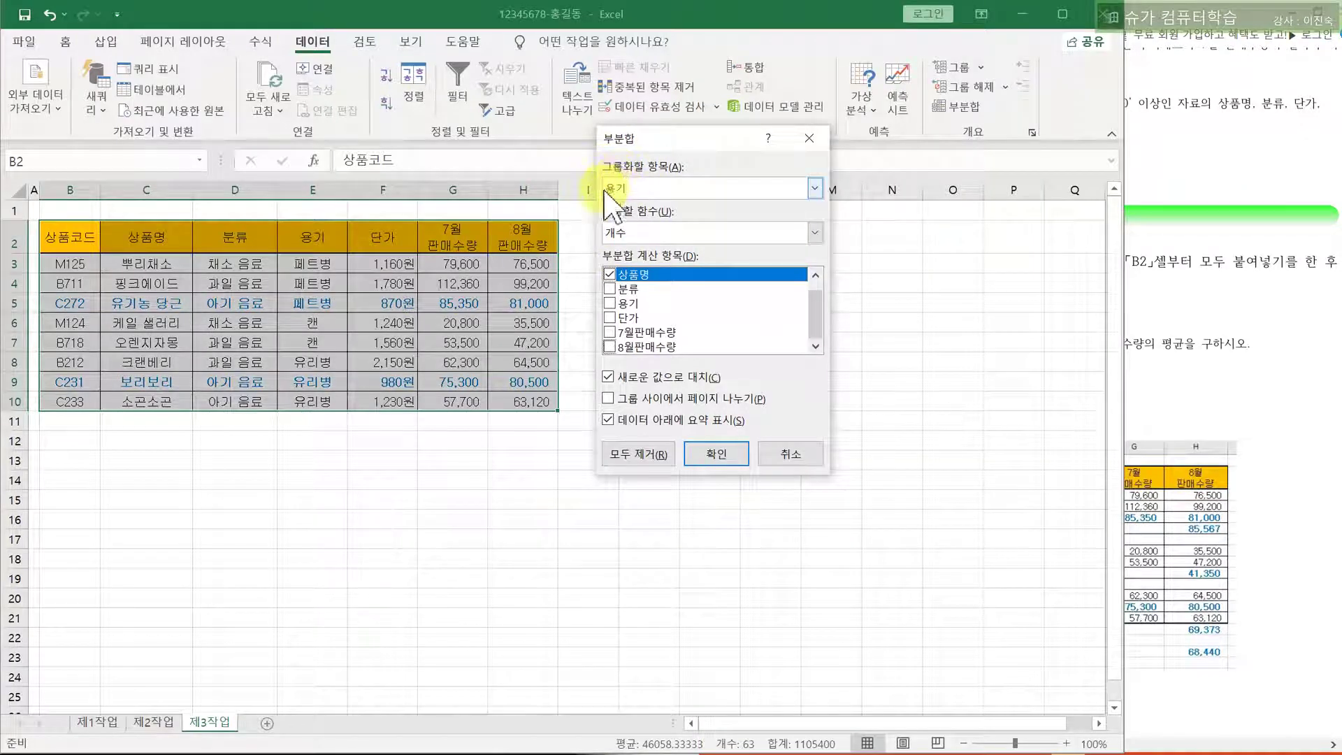
click(706, 188)
click(611, 255)
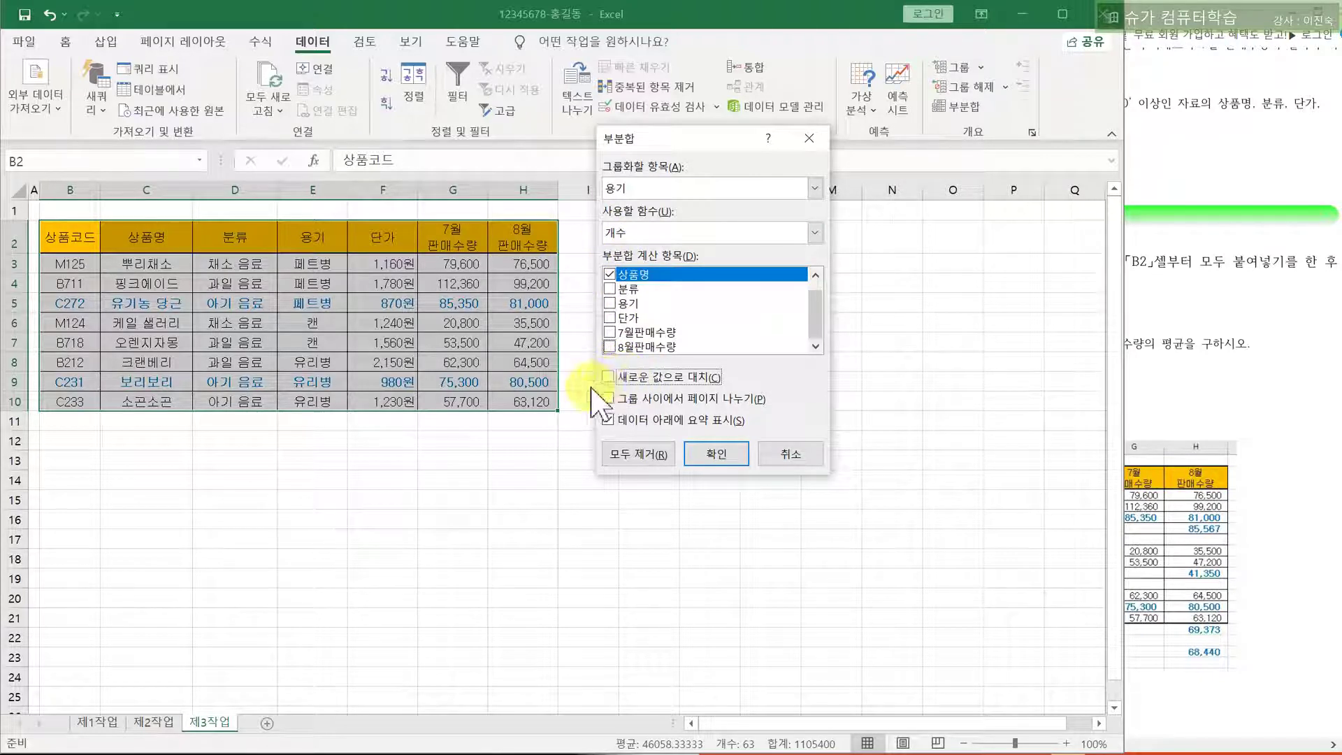
click(715, 453)
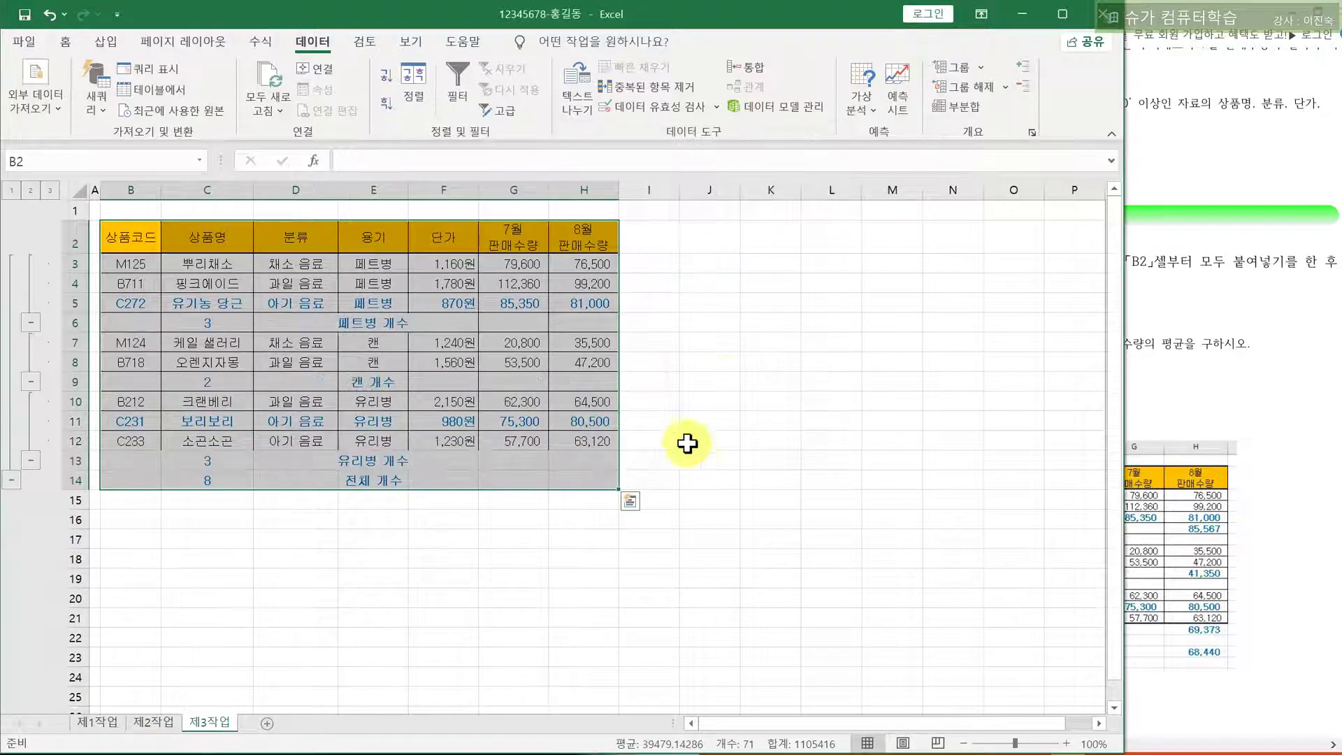
Start a second subtotal grouped by 용기 and set its function to 평균, following the PDF's 8월 판매수량 condition
click(959, 112)
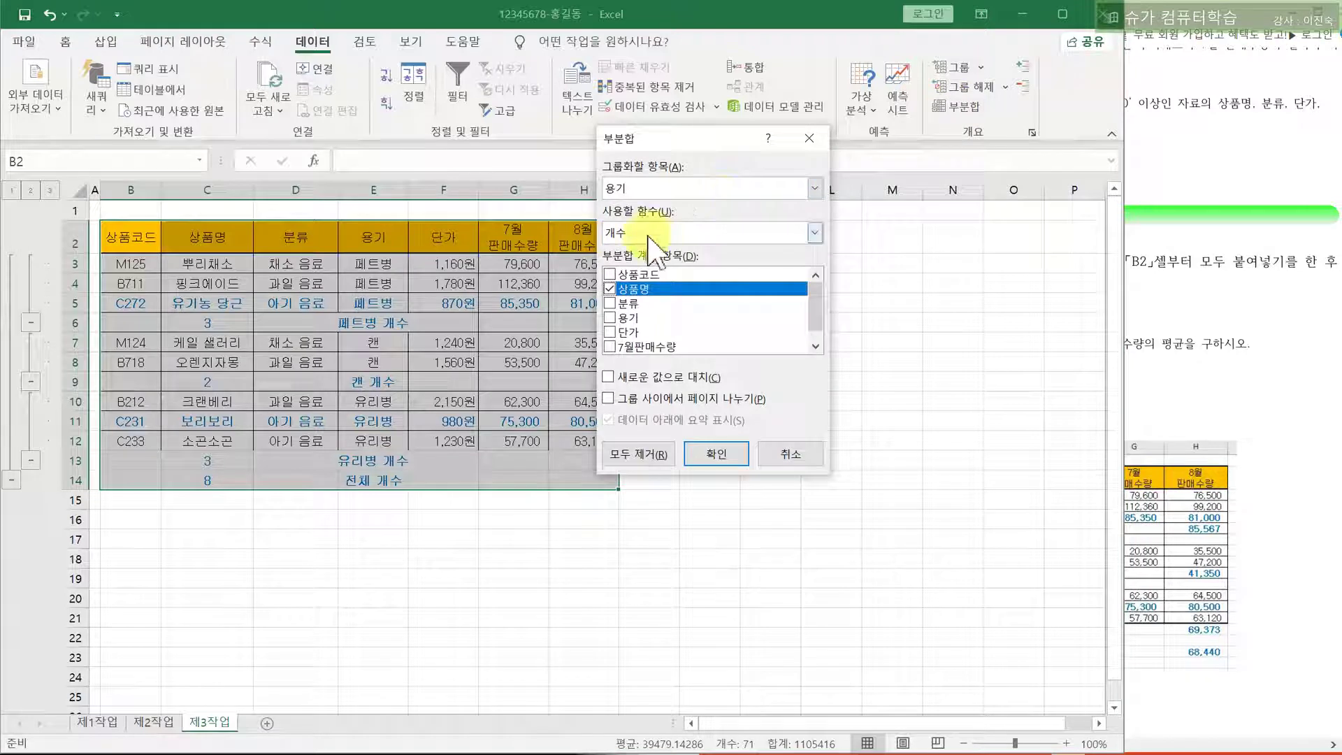
click(1176, 388)
drag(1098, 343, 1218, 360)
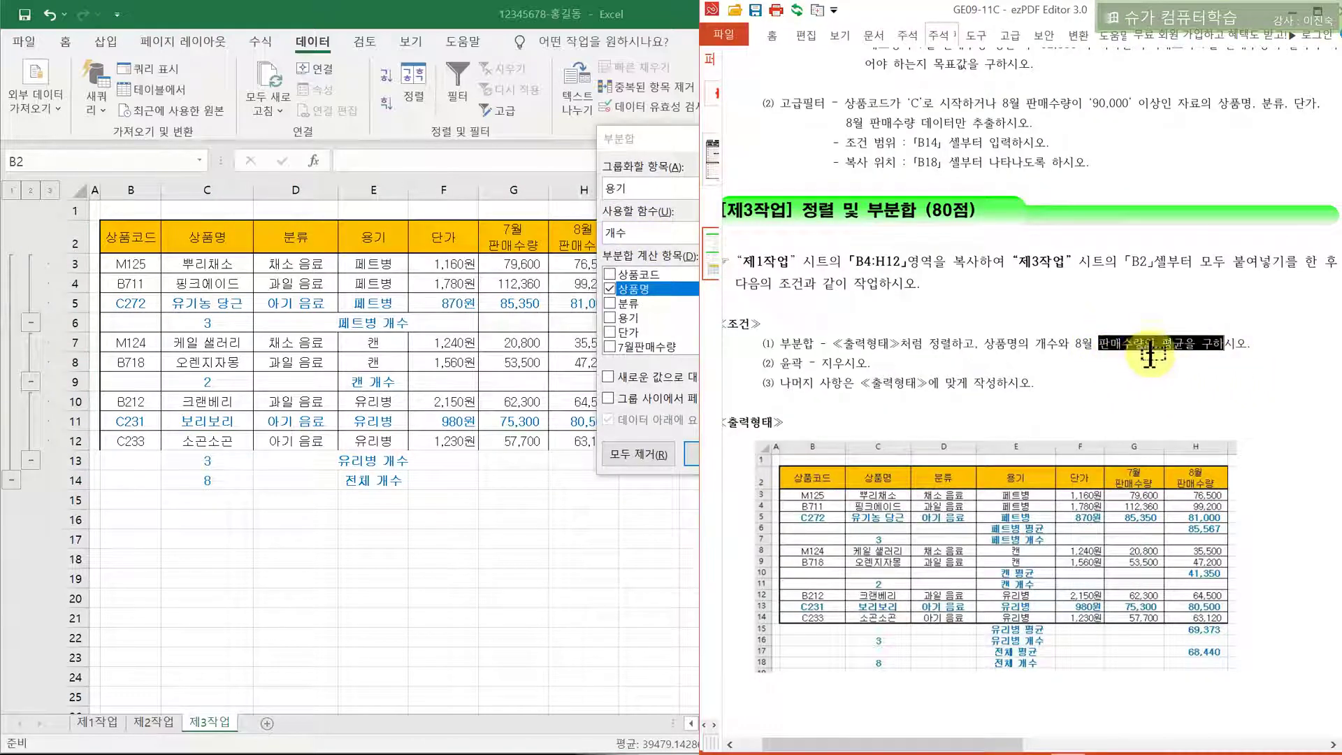
click(637, 142)
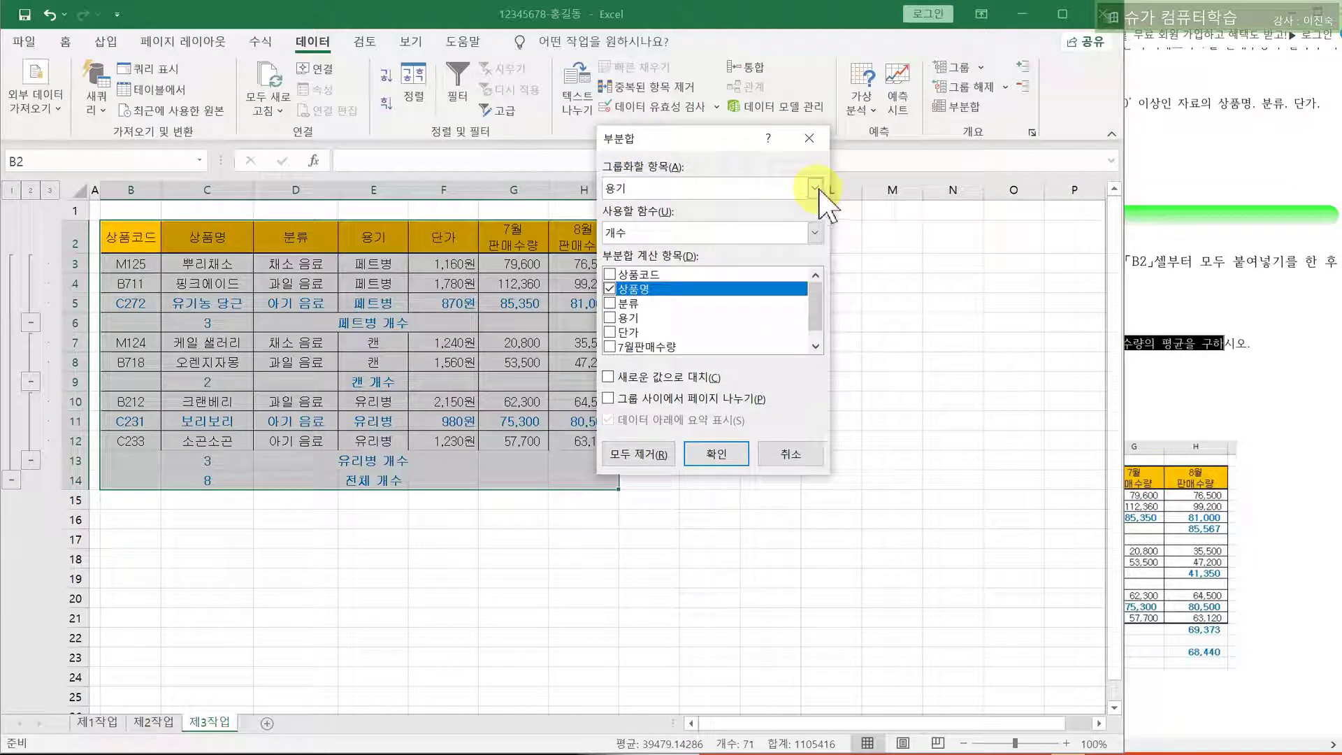
click(815, 189)
click(816, 189)
click(816, 189)
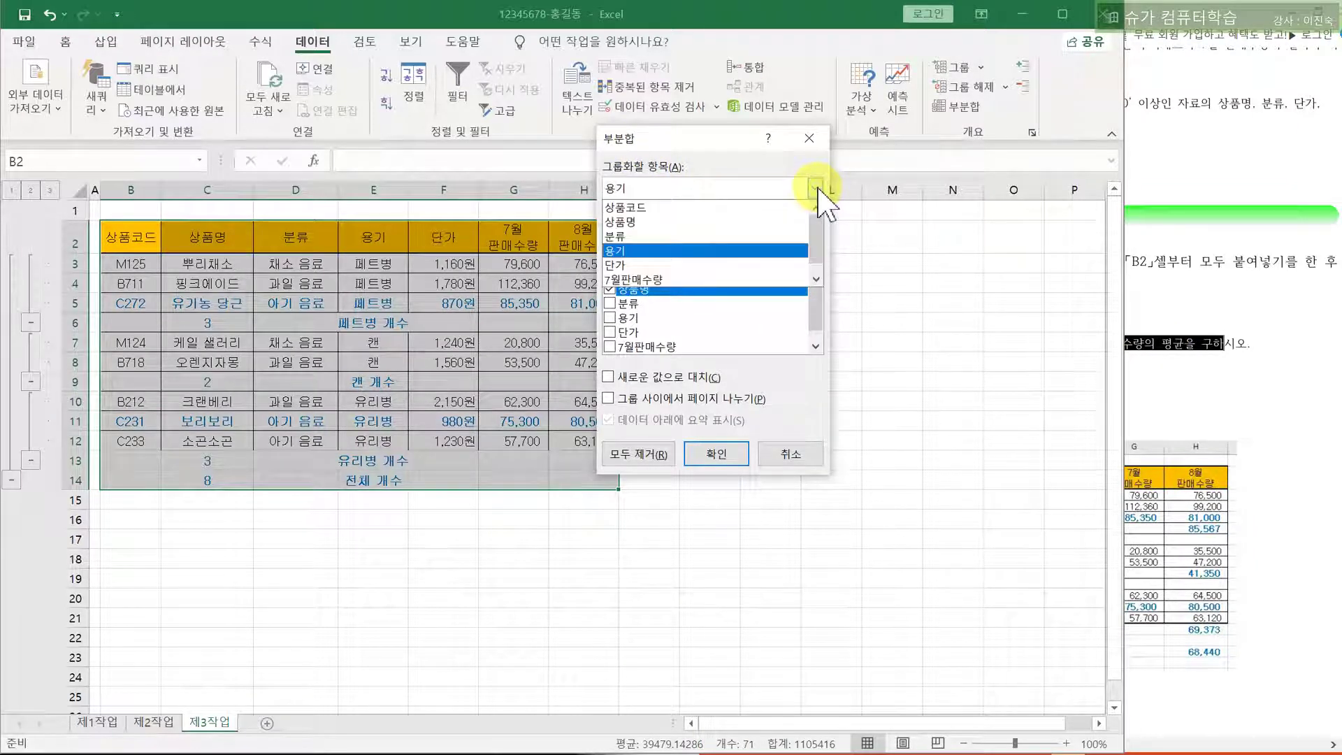
click(818, 192)
click(1147, 383)
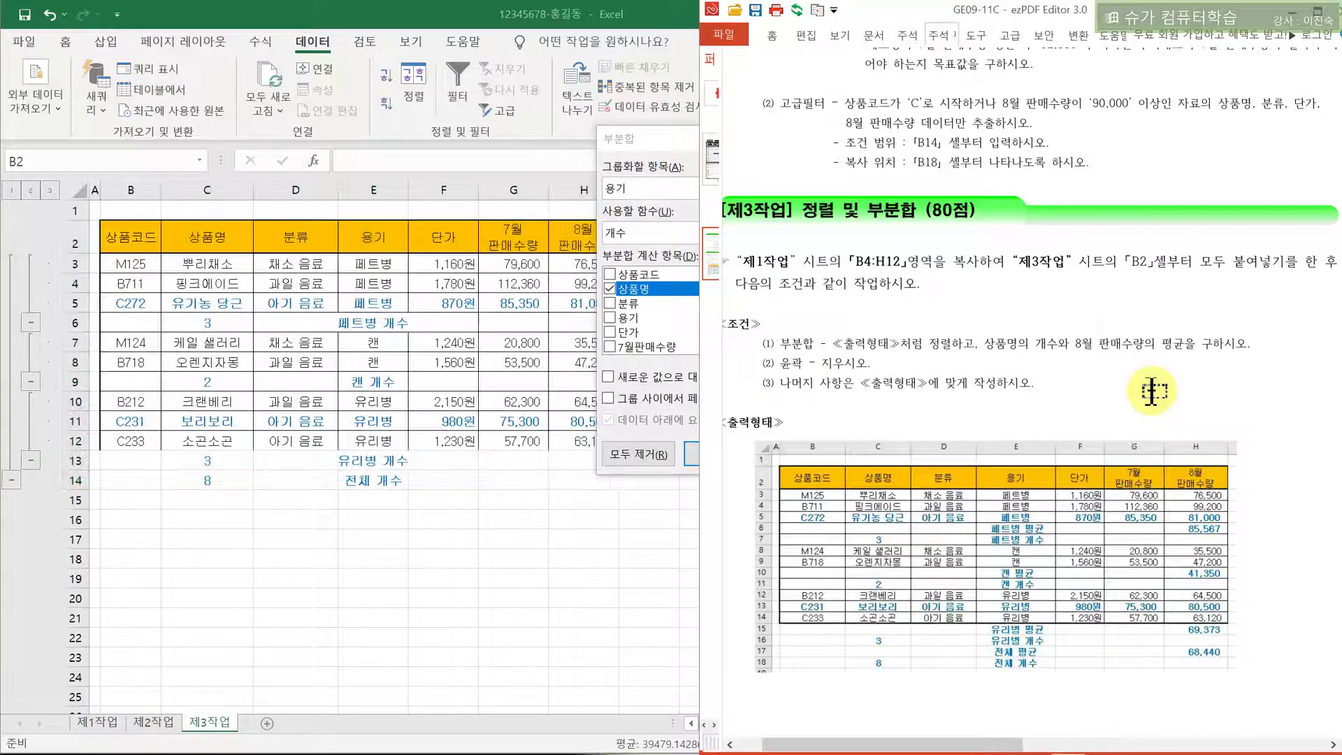
drag(1075, 344, 1170, 349)
click(665, 173)
click(675, 188)
click(682, 192)
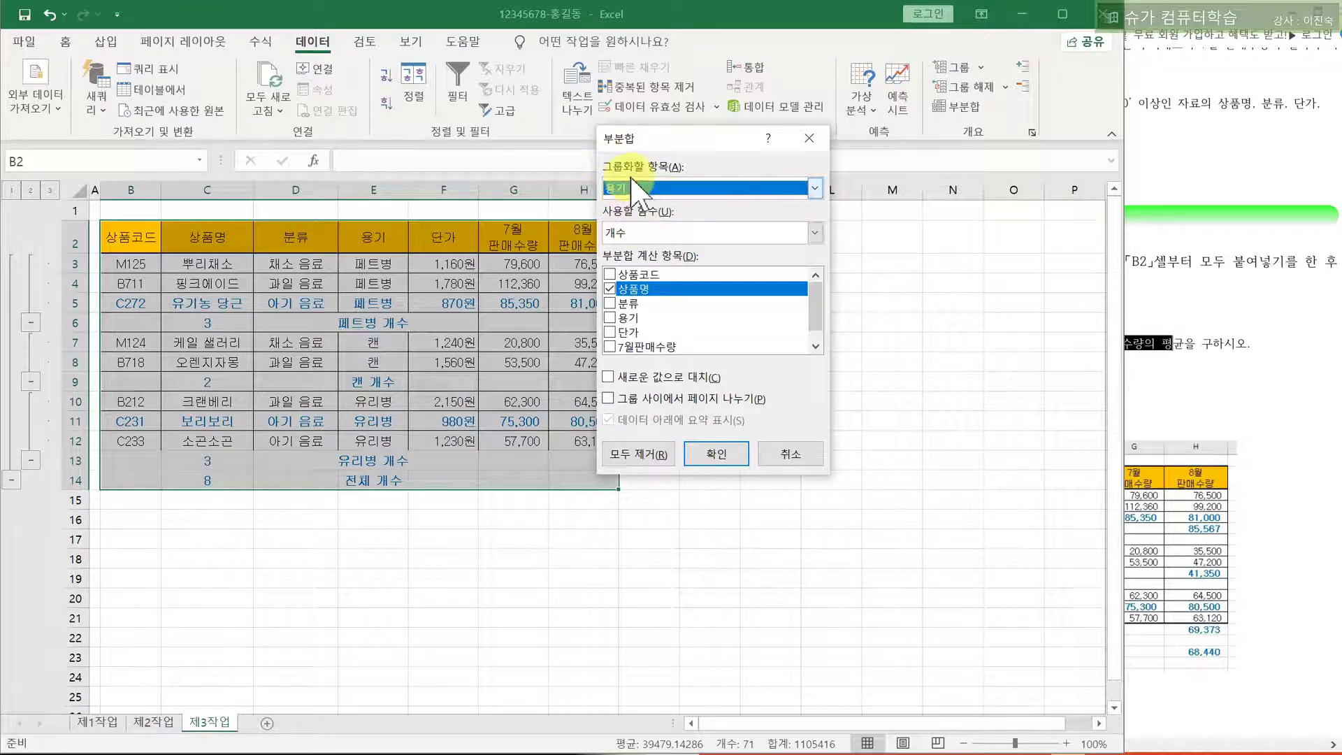
click(699, 239)
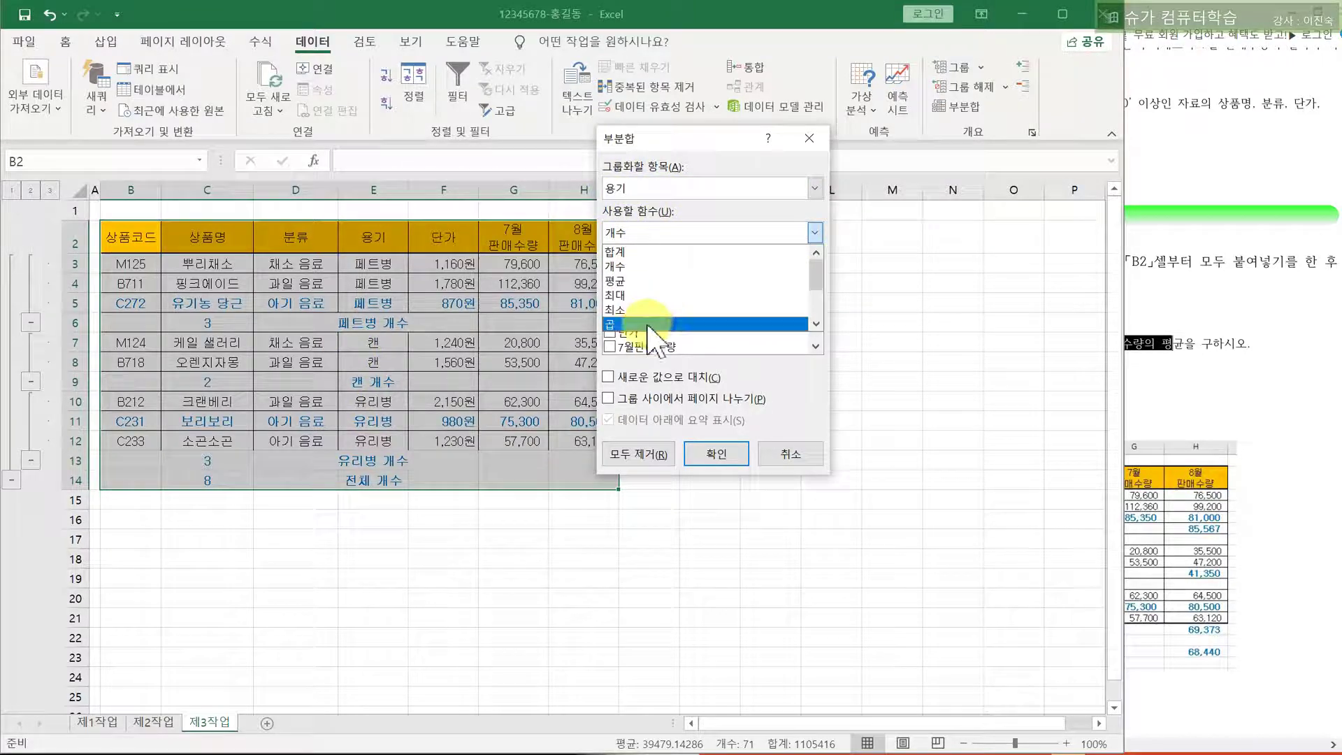
click(644, 286)
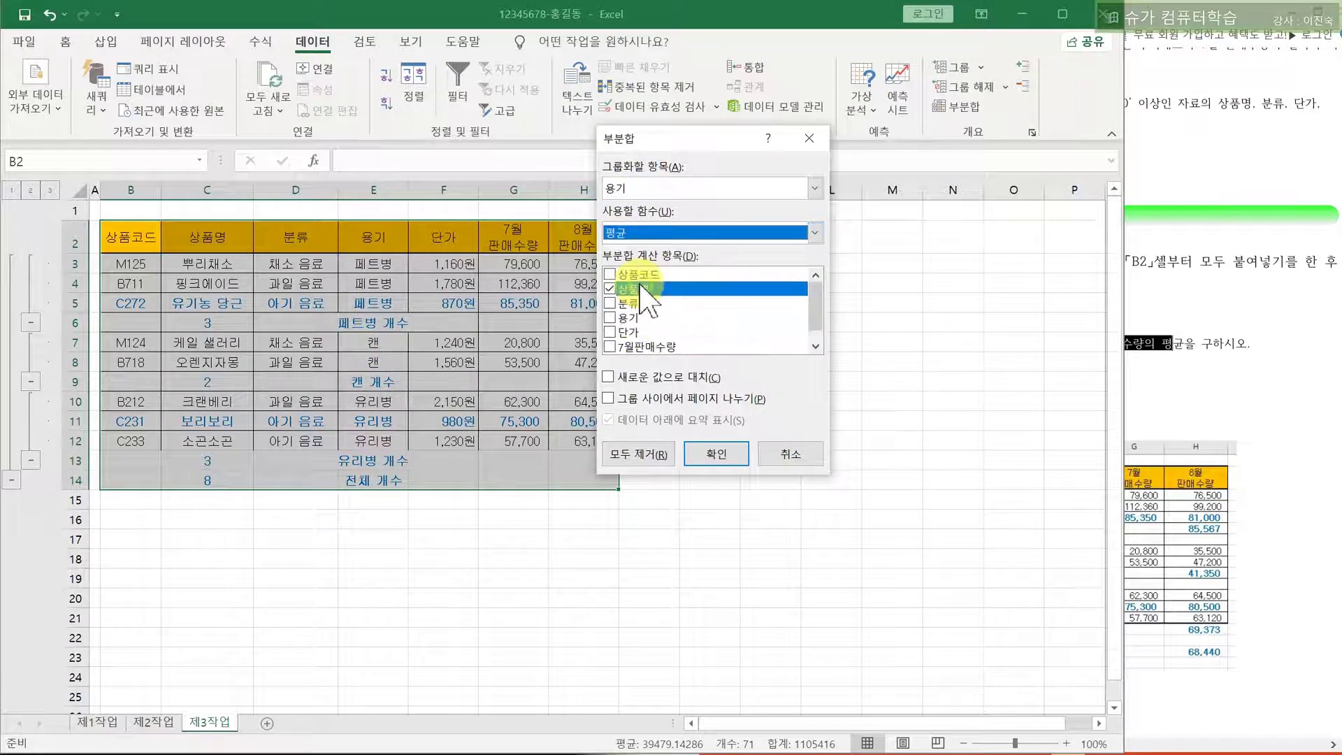
Replace 상품명 with 8월판매수량 as the only item for the average subtotal and apply it
click(609, 288)
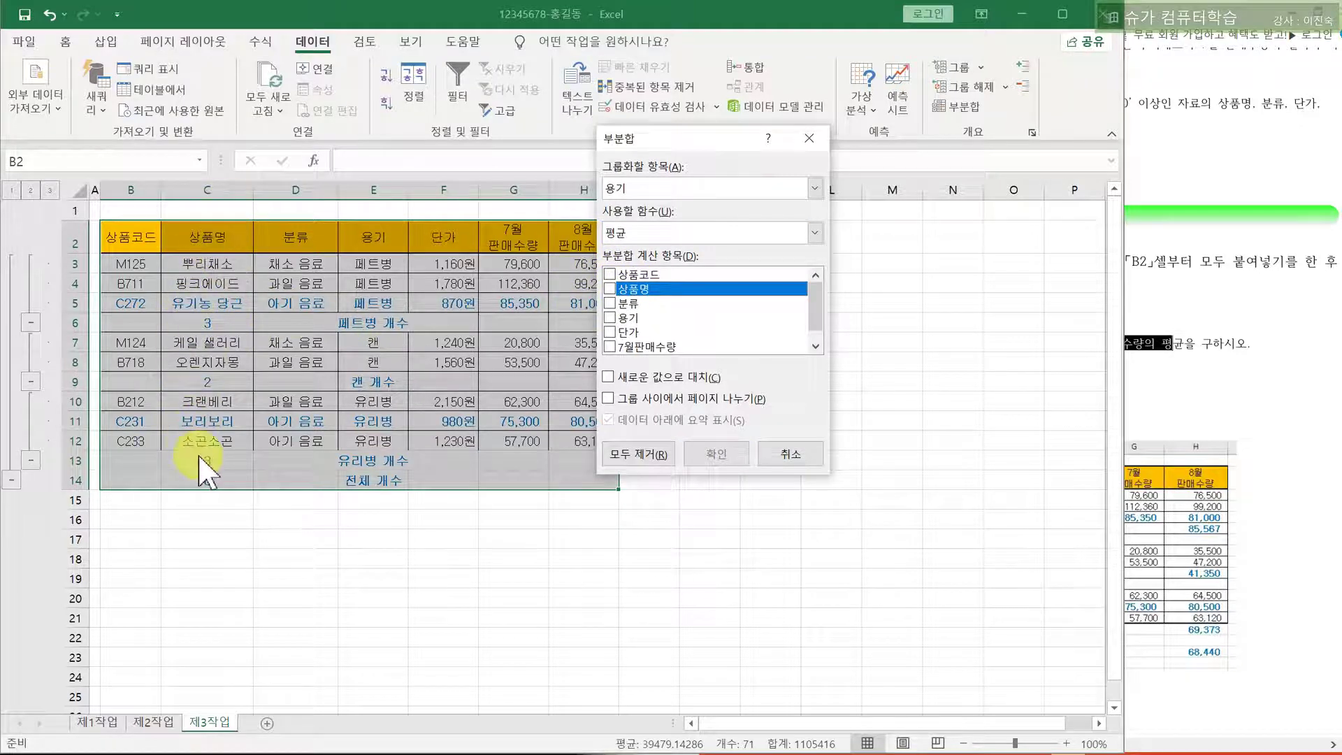
click(1160, 381)
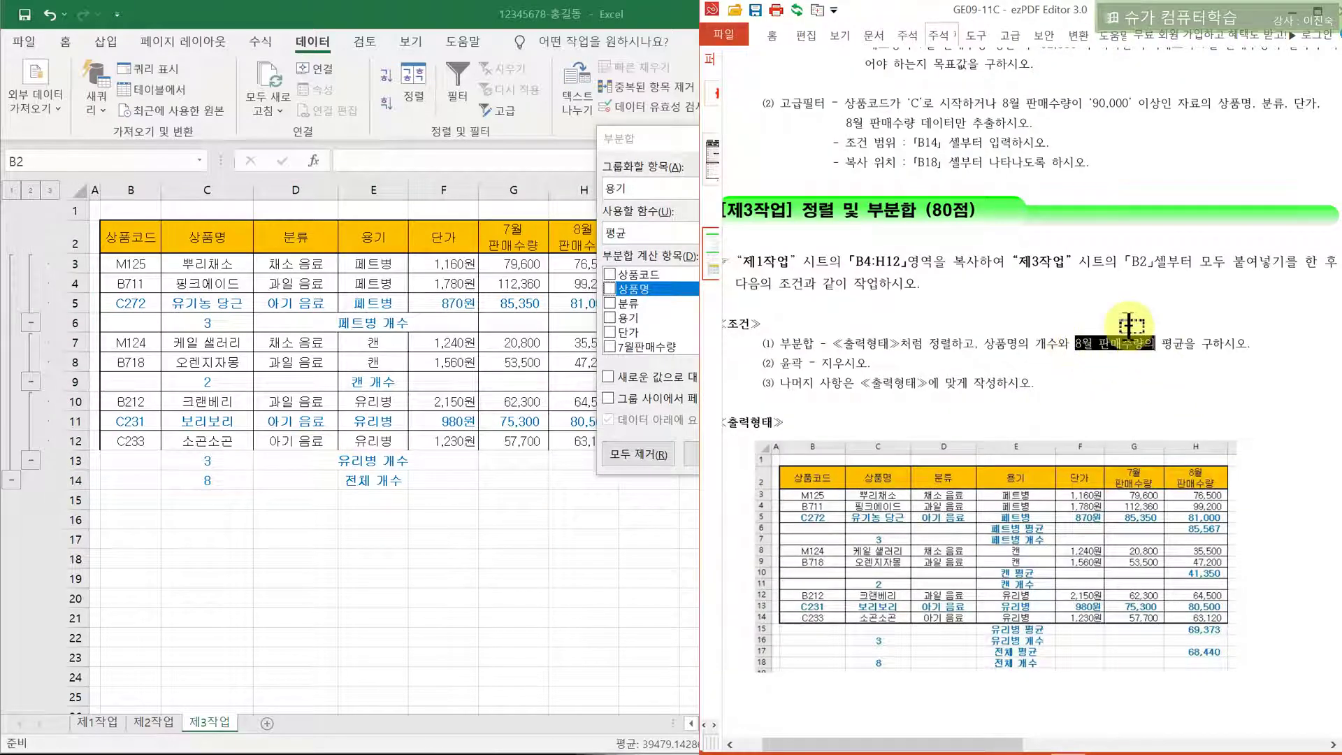
click(682, 148)
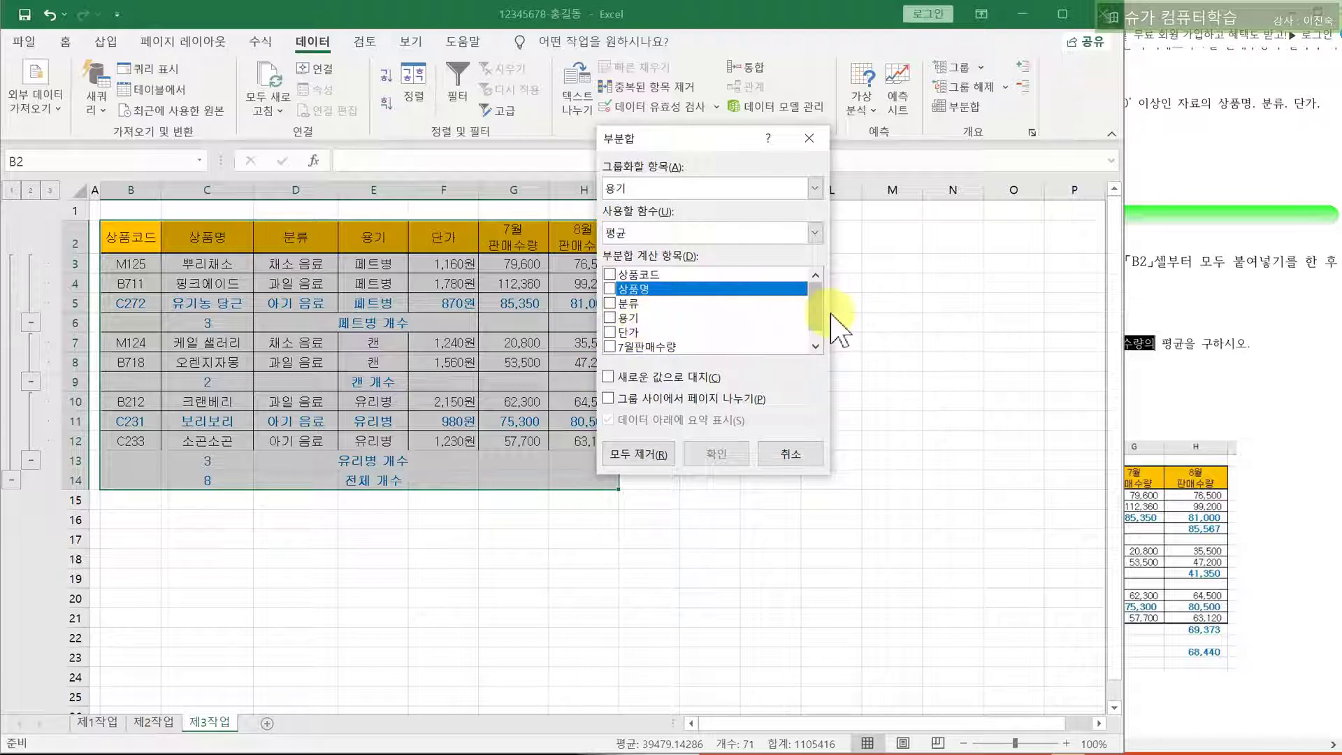
mouse_move(816, 310)
mouse_down()
mouse_move(805, 341)
mouse_move(815, 295)
mouse_move(812, 334)
mouse_up()
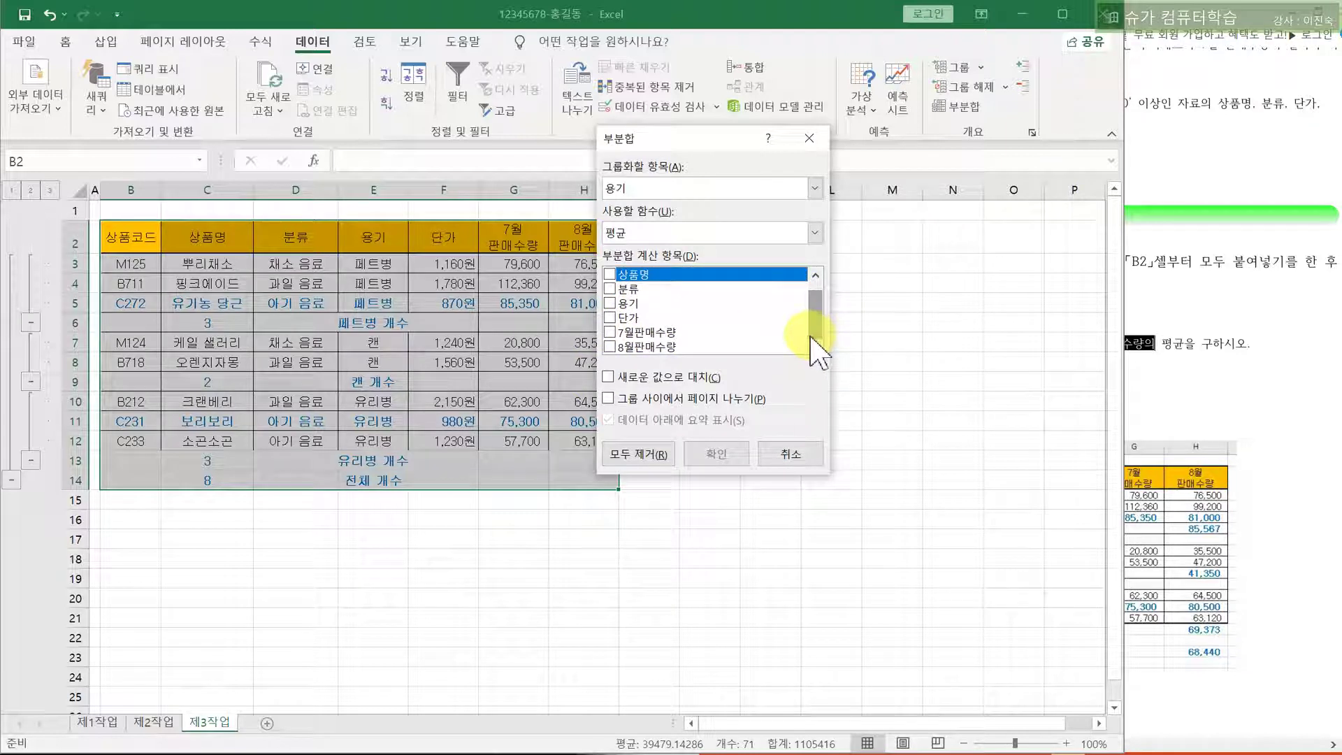
click(610, 347)
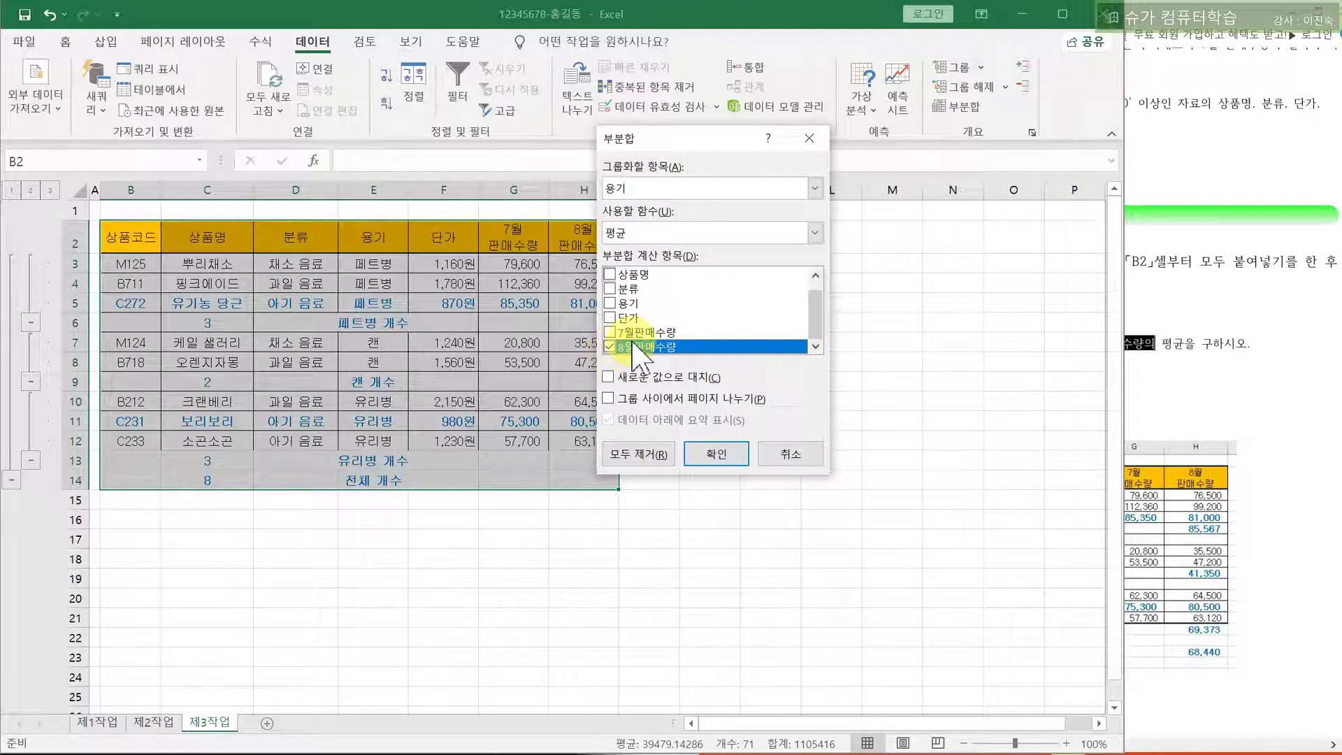
click(616, 275)
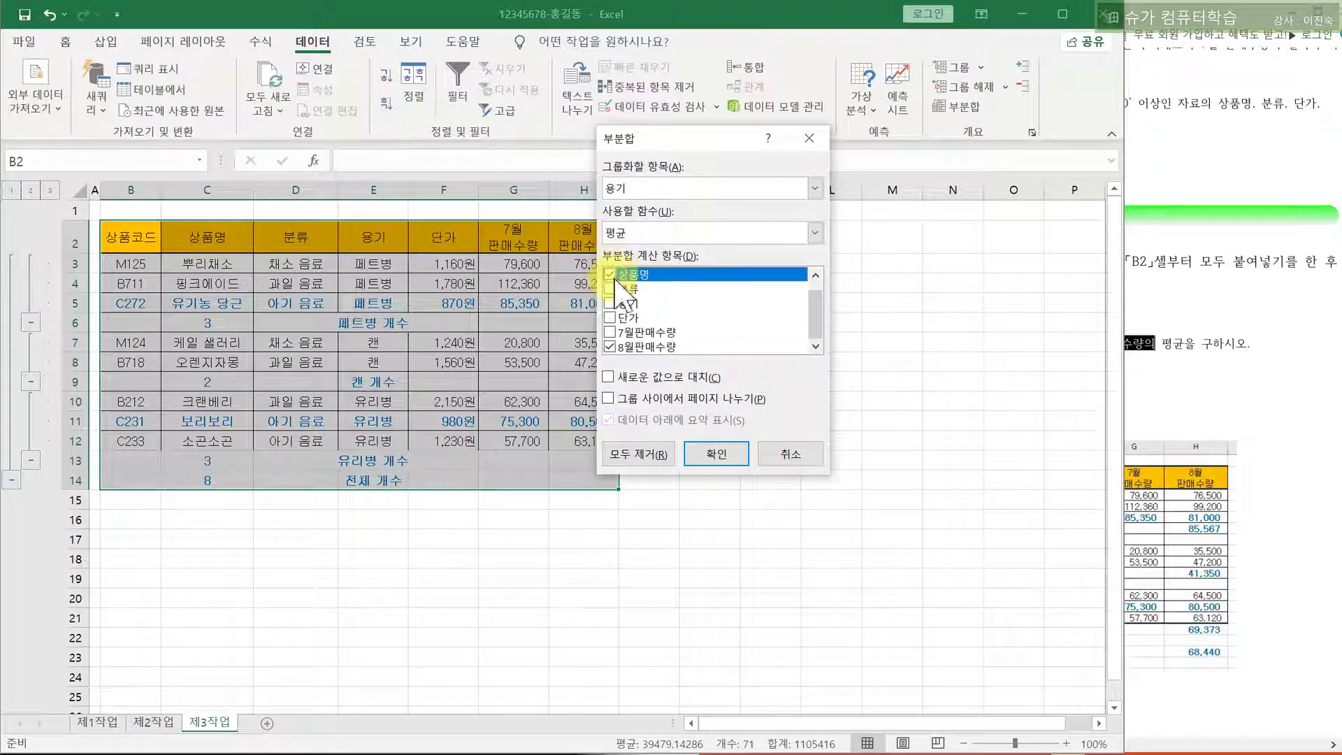
click(613, 347)
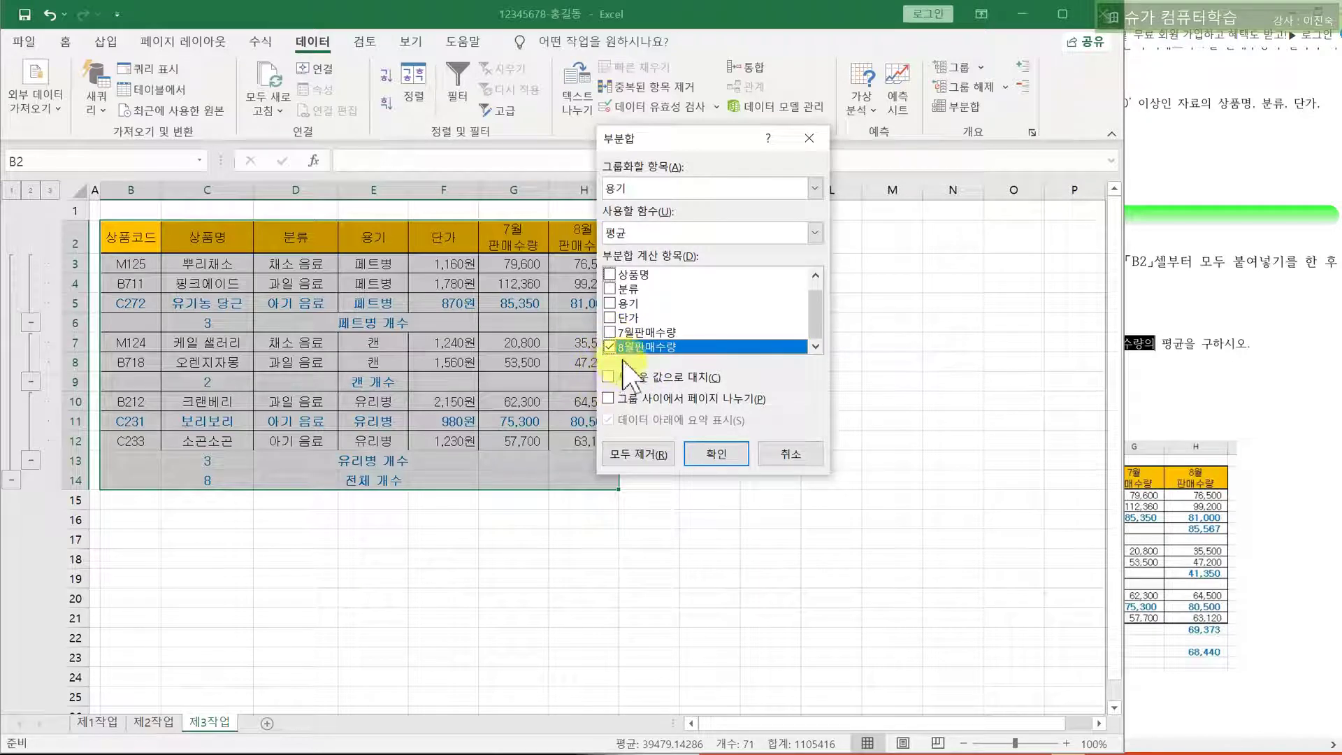
click(717, 454)
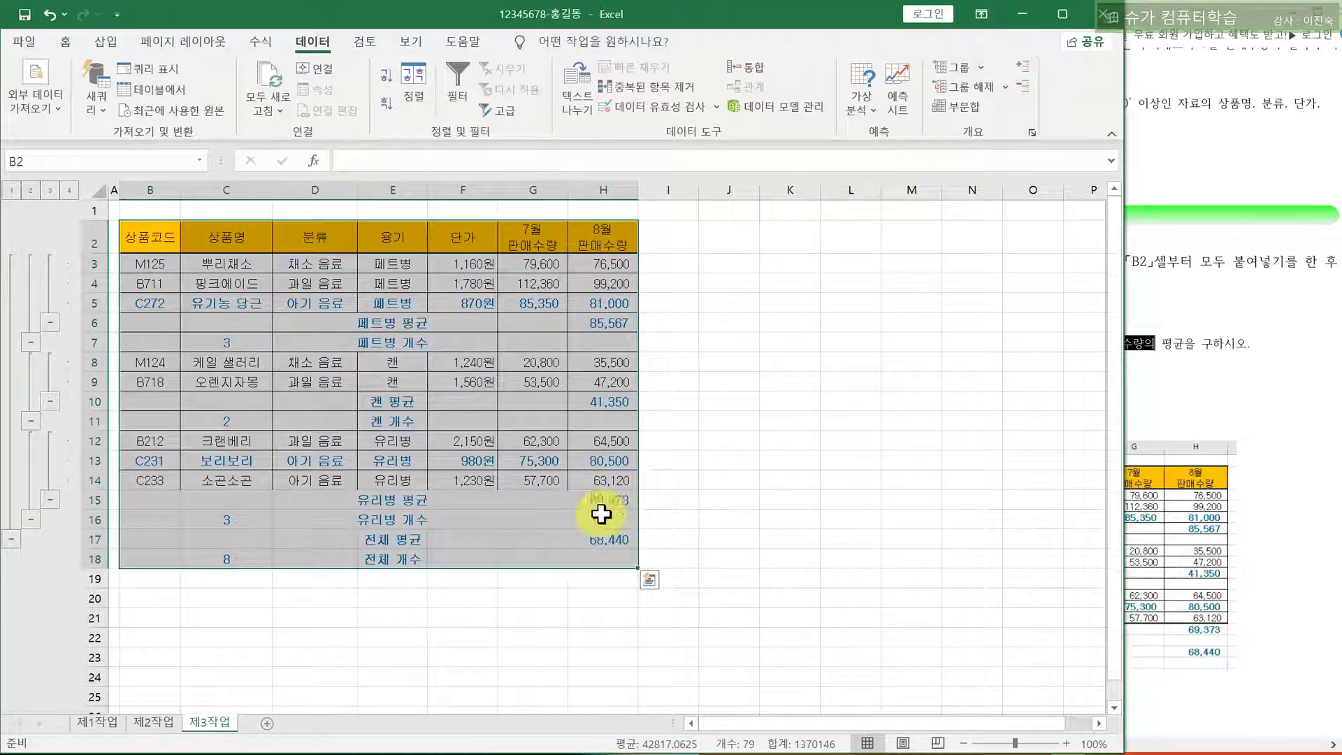
Following the PDF's outline-removal condition, clear the outline from the subtotaled table on the 제3작업 sheet
click(1252, 389)
drag(758, 363, 909, 365)
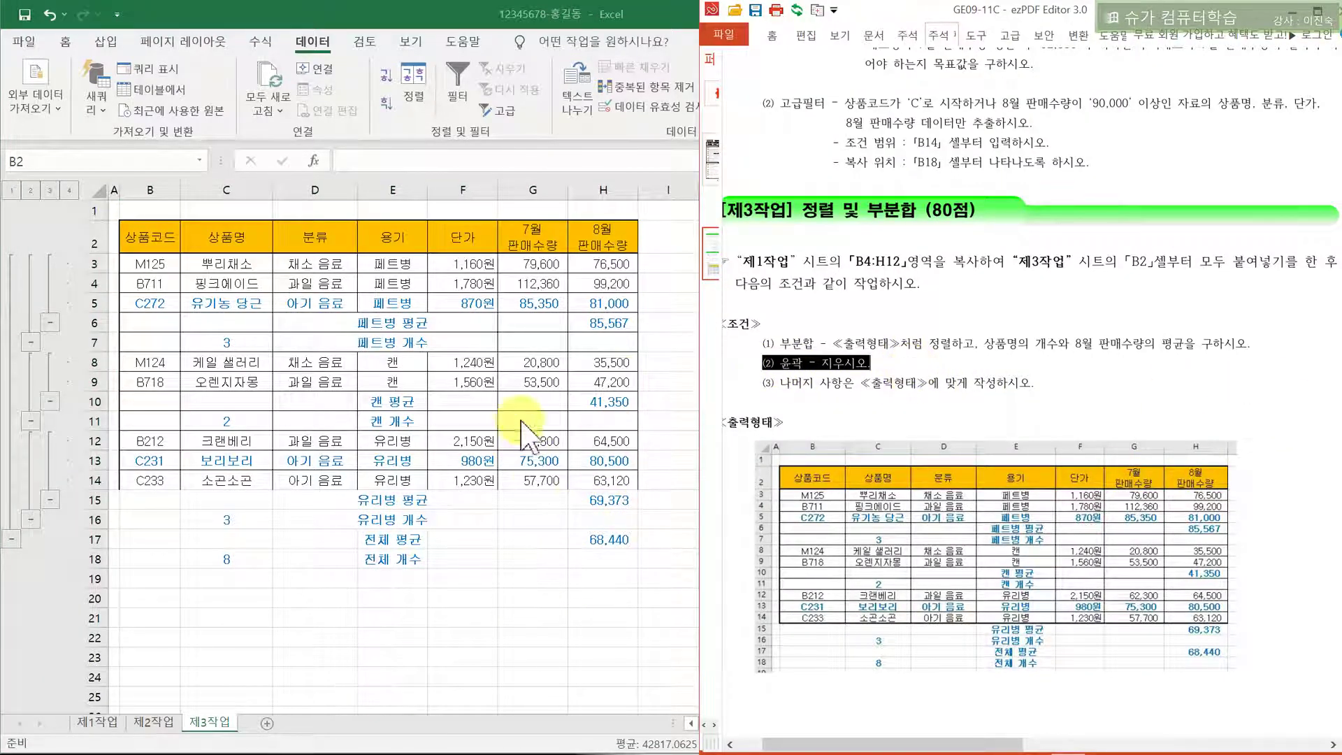
click(374, 384)
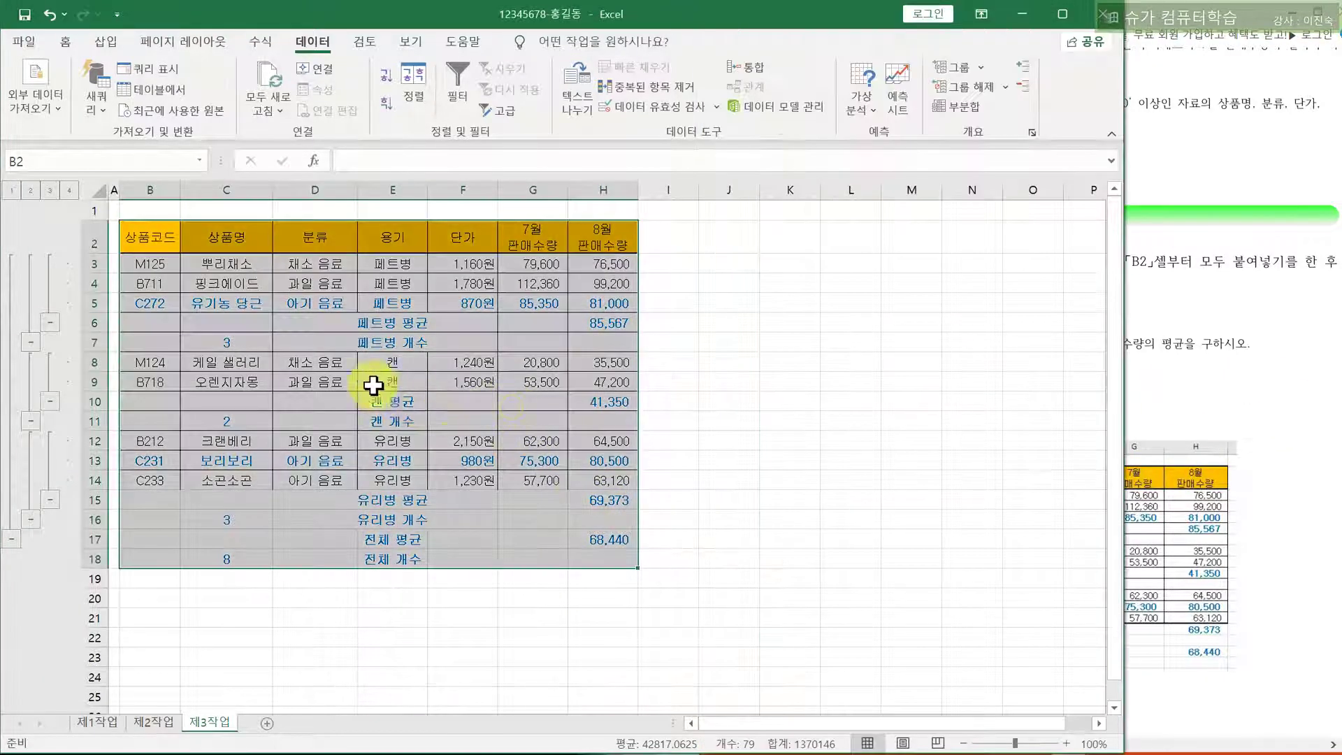
click(1006, 88)
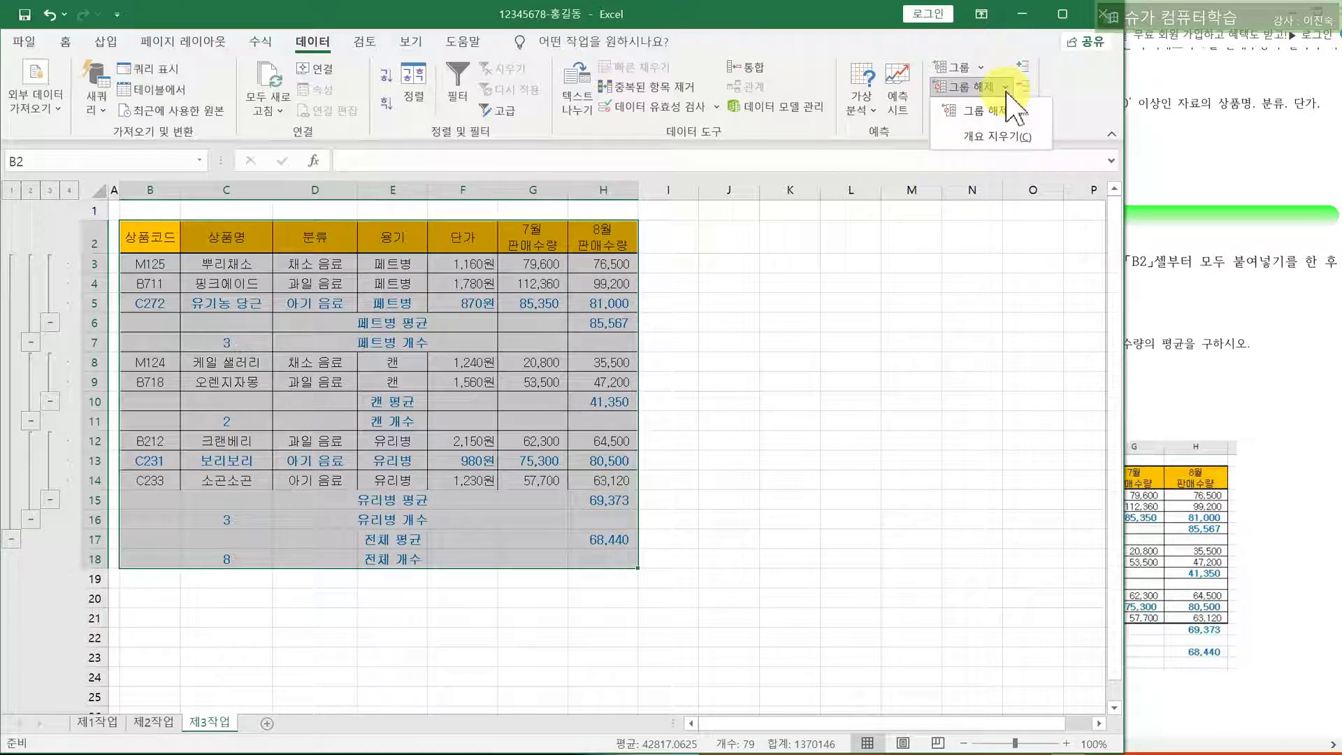
click(999, 138)
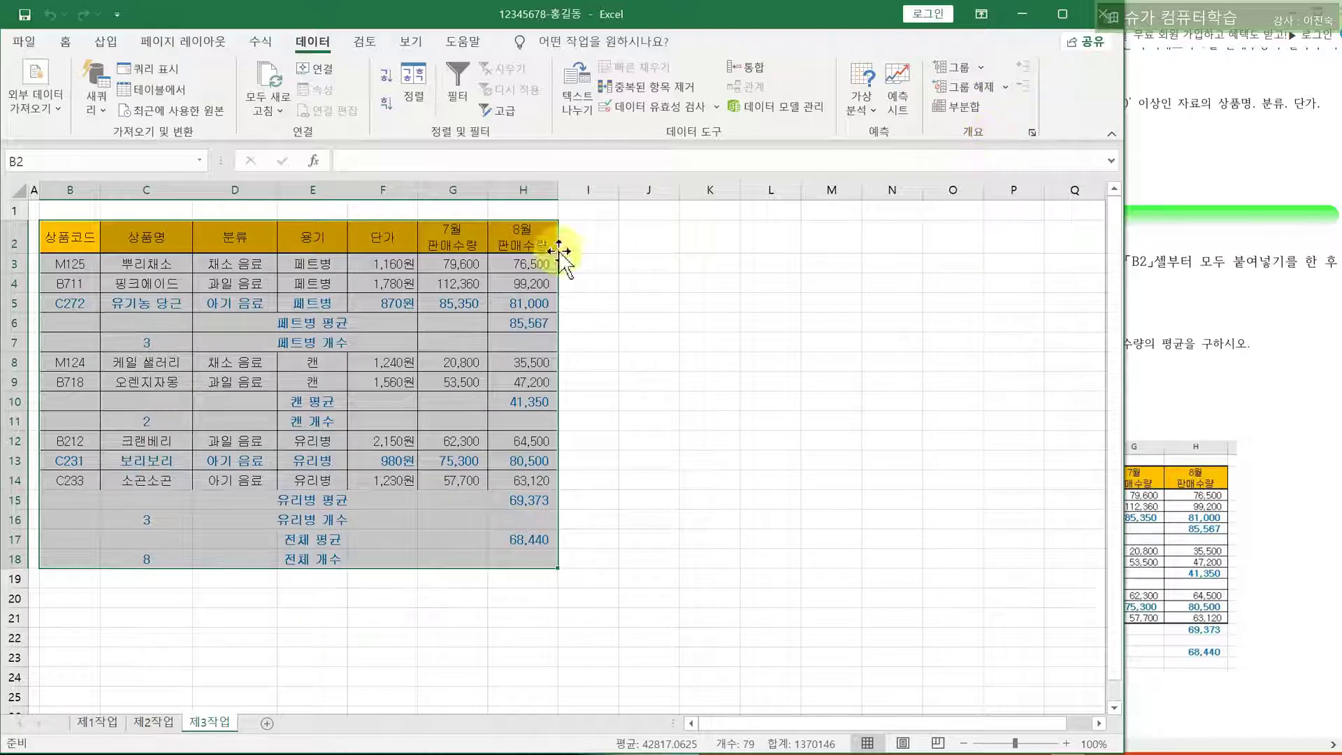
Widen the 용기 column (E) so the subtotal labels fit inside it
click(333, 189)
drag(348, 187, 384, 187)
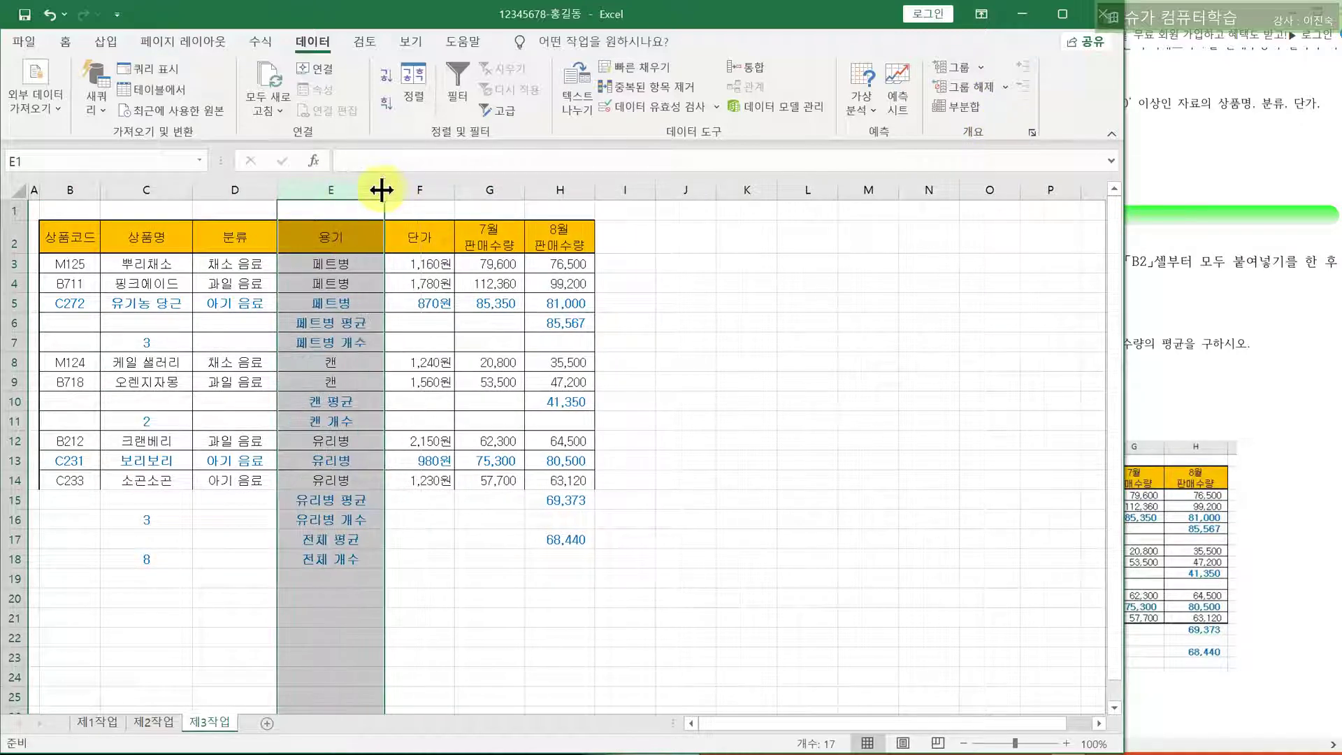
click(353, 437)
Following the PDF's output sample, apply a thick bottom border (굵은 아래쪽 테두리) to B14:H14
click(930, 480)
click(1140, 393)
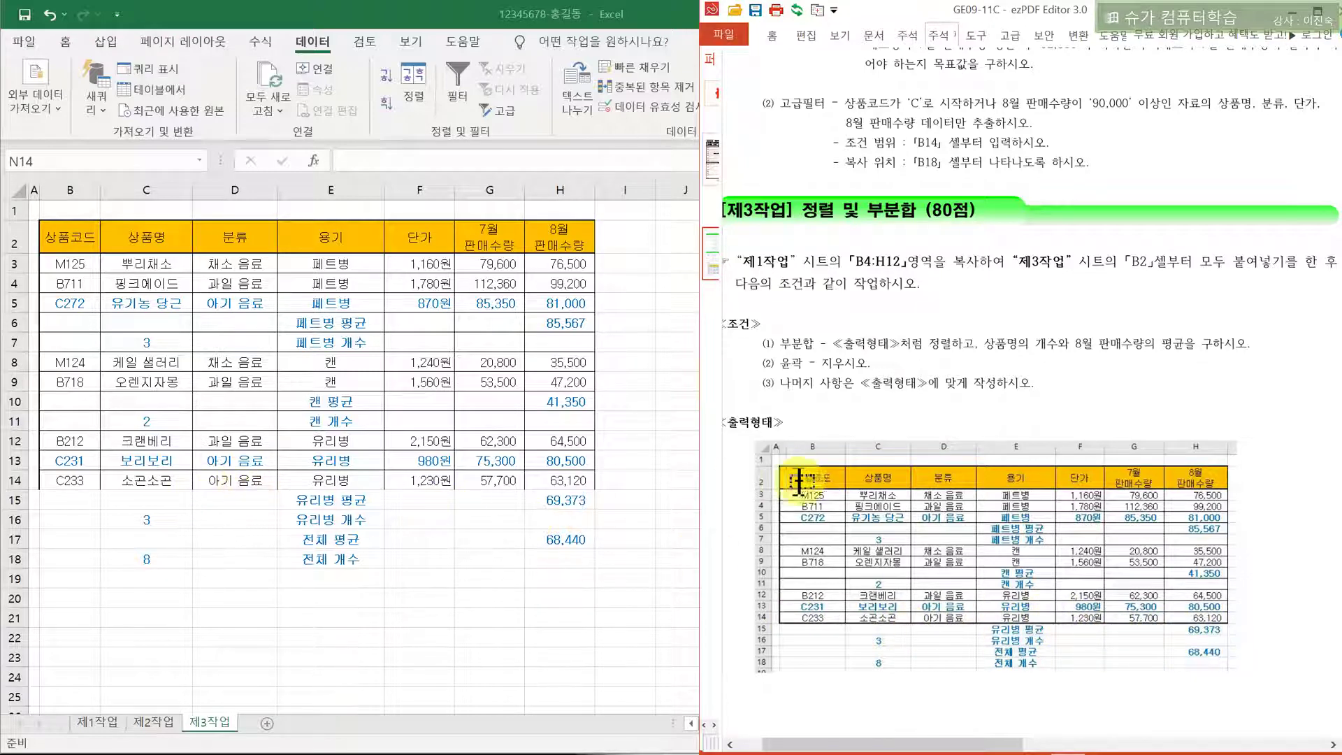
click(81, 483)
drag(81, 482, 562, 477)
drag(75, 480, 540, 480)
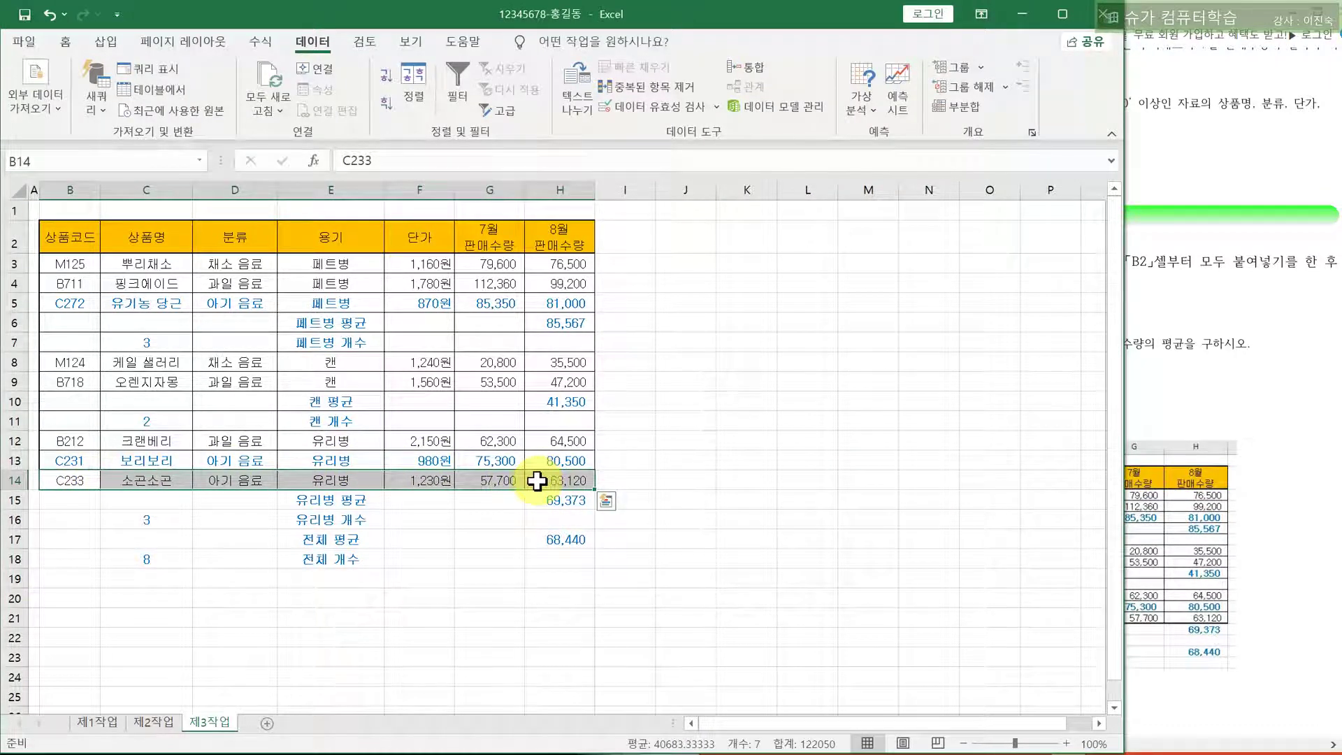
right_click(537, 481)
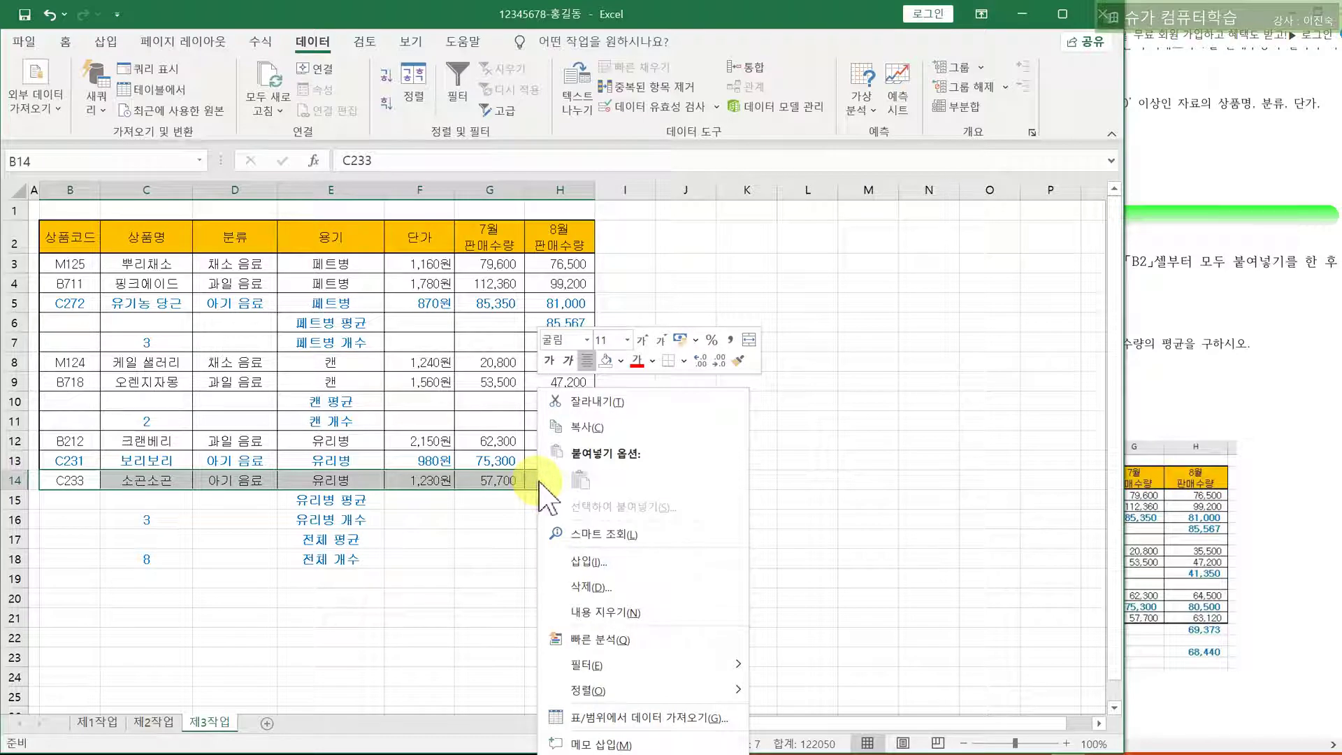
click(684, 362)
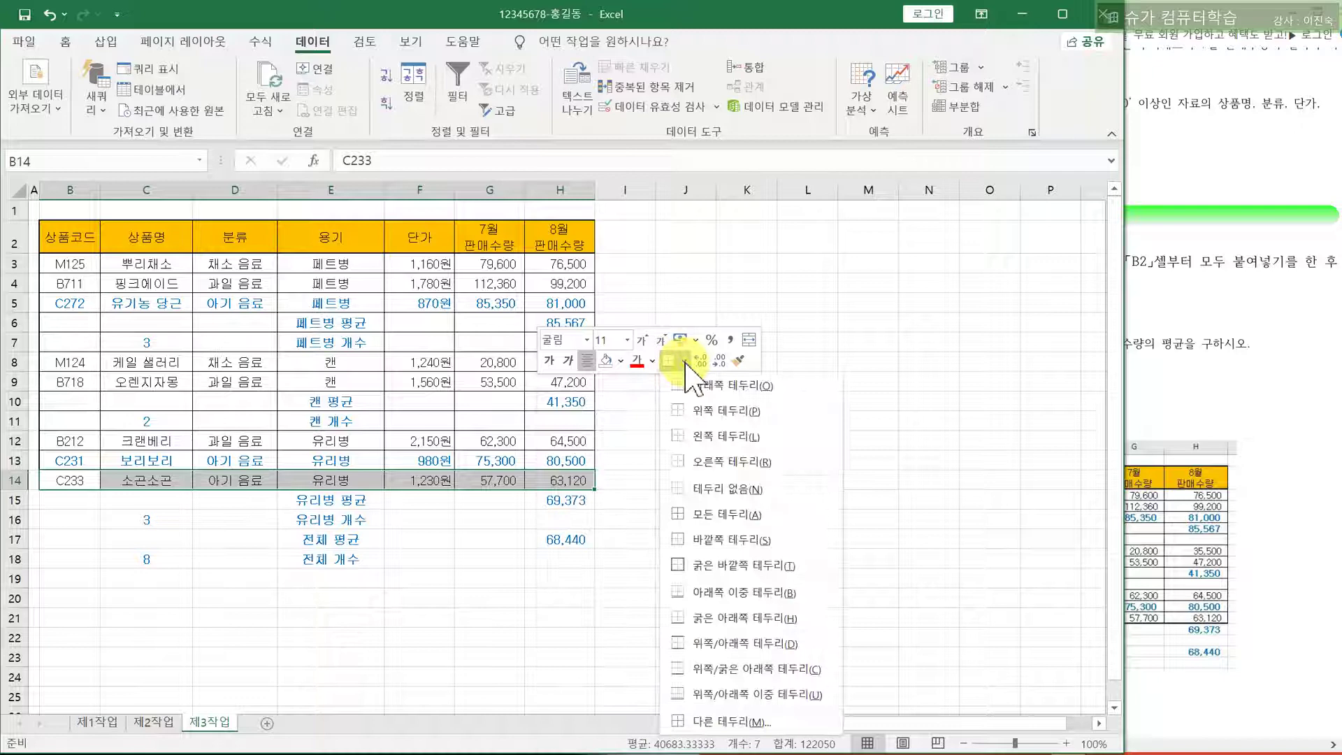
click(725, 618)
click(699, 567)
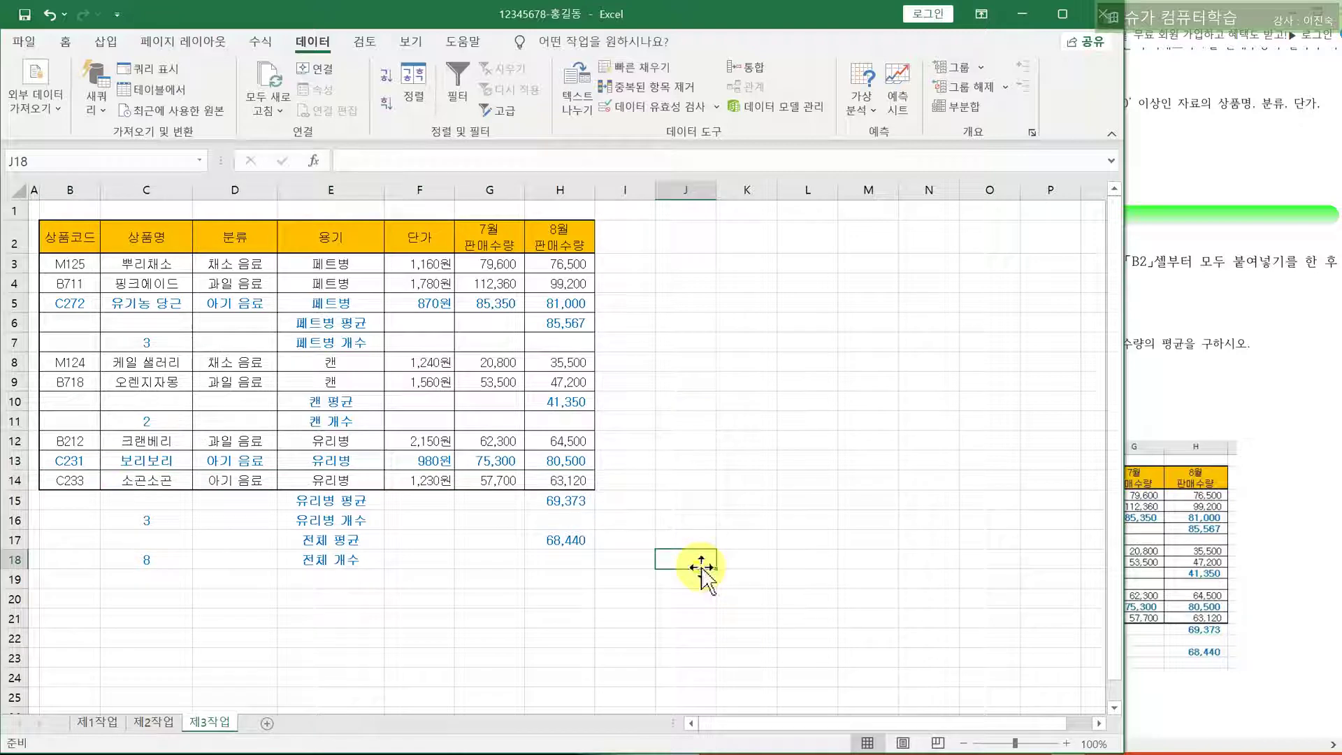
click(804, 419)
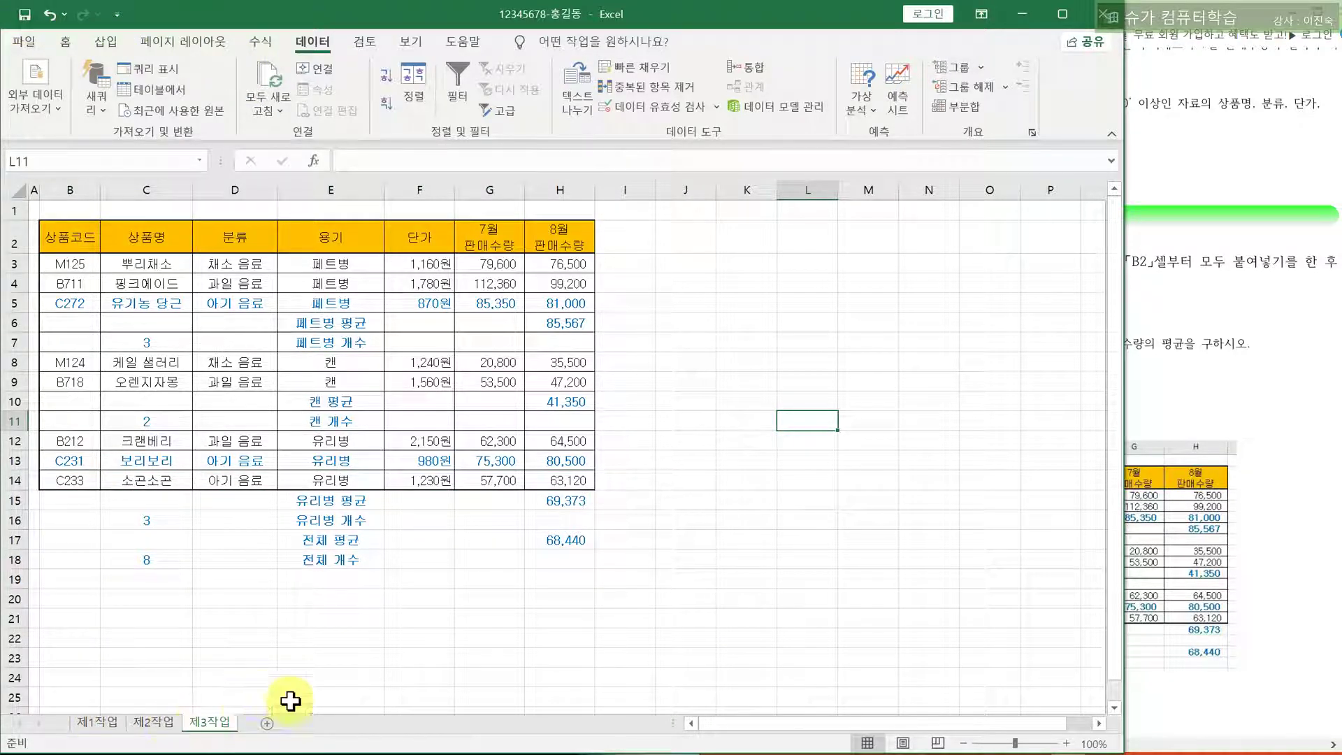
Open the 제1작업 sheet and compare its columns with the category names and legend series of the PDF's 제4작업 sample chart
click(96, 725)
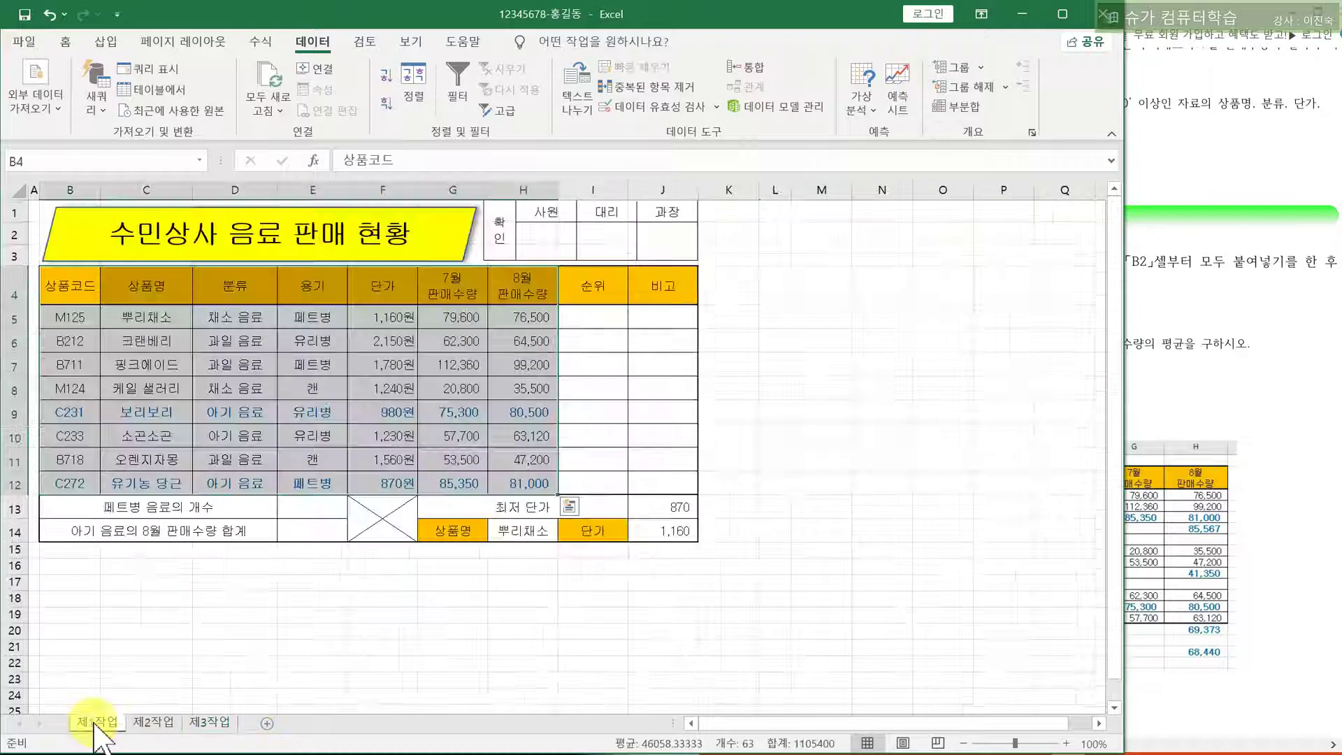
click(1169, 338)
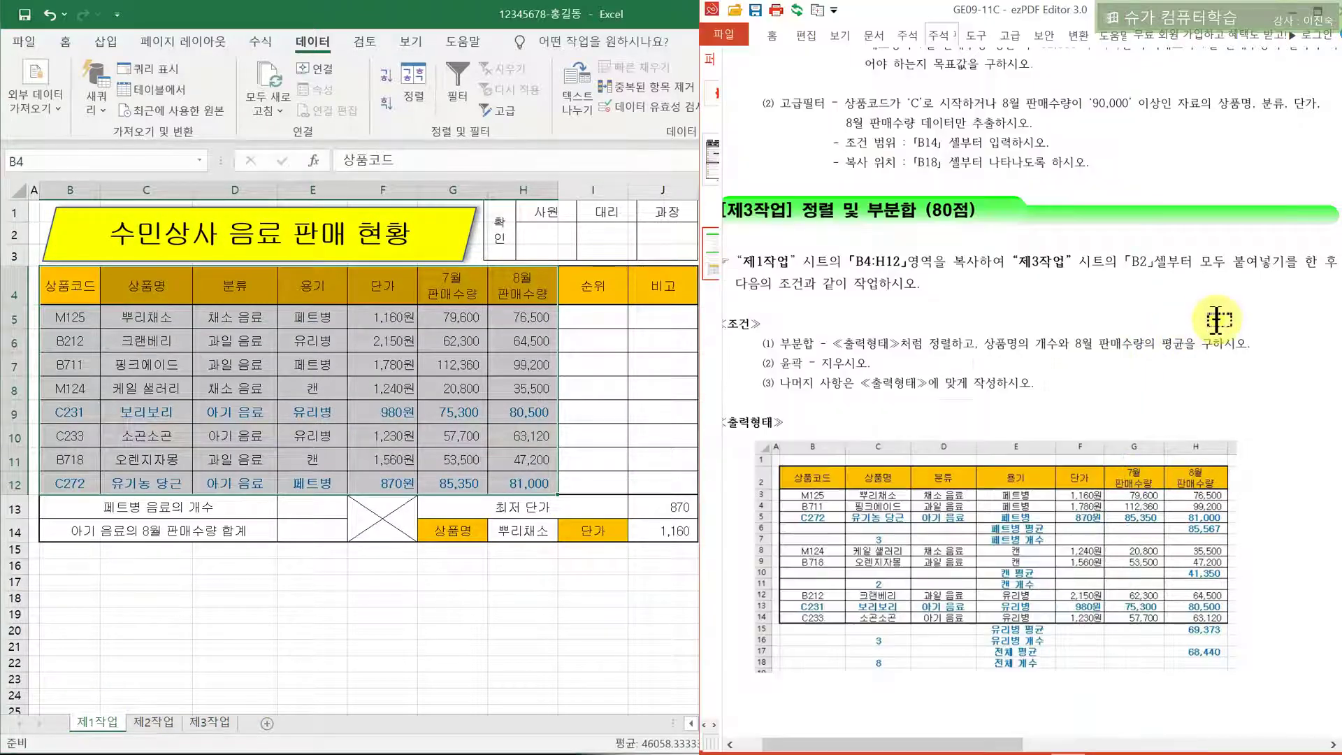
scroll(846, 472, down, 10)
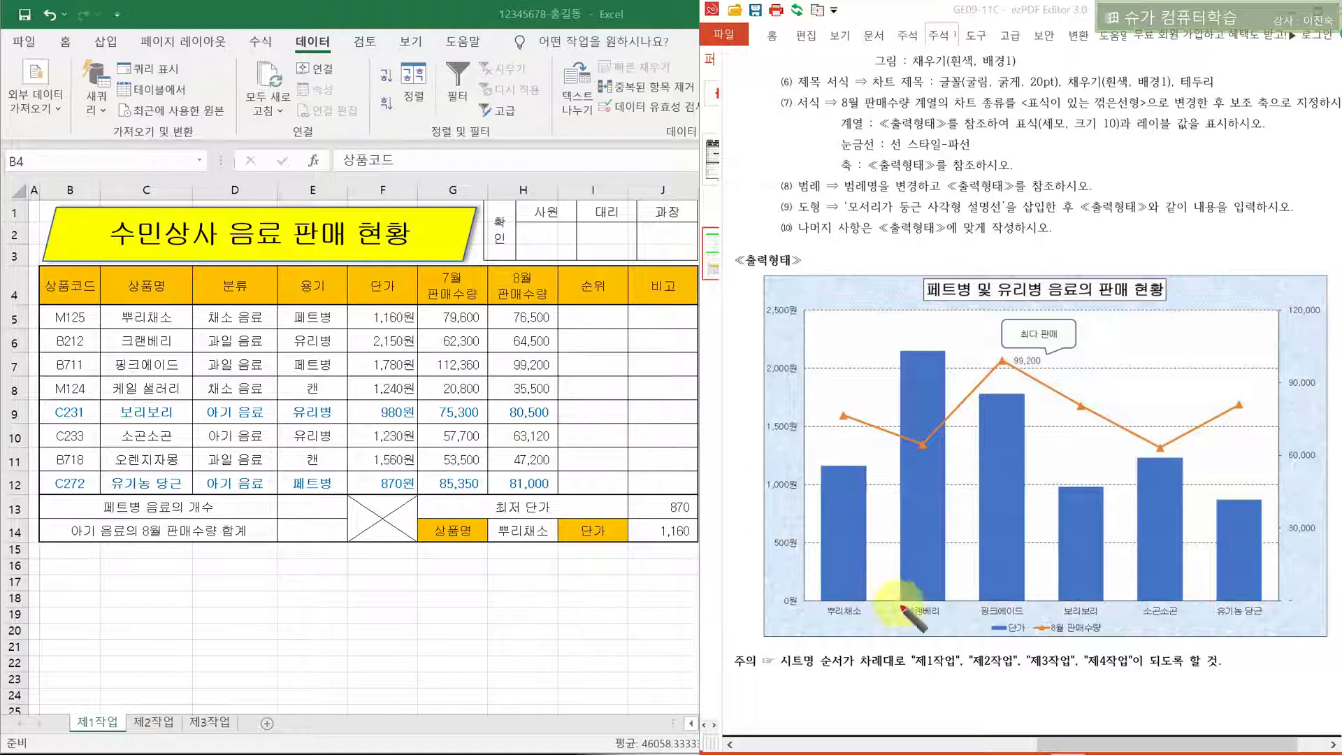
mouse_move(859, 621)
mouse_down()
mouse_move(848, 570)
mouse_move(861, 632)
mouse_up()
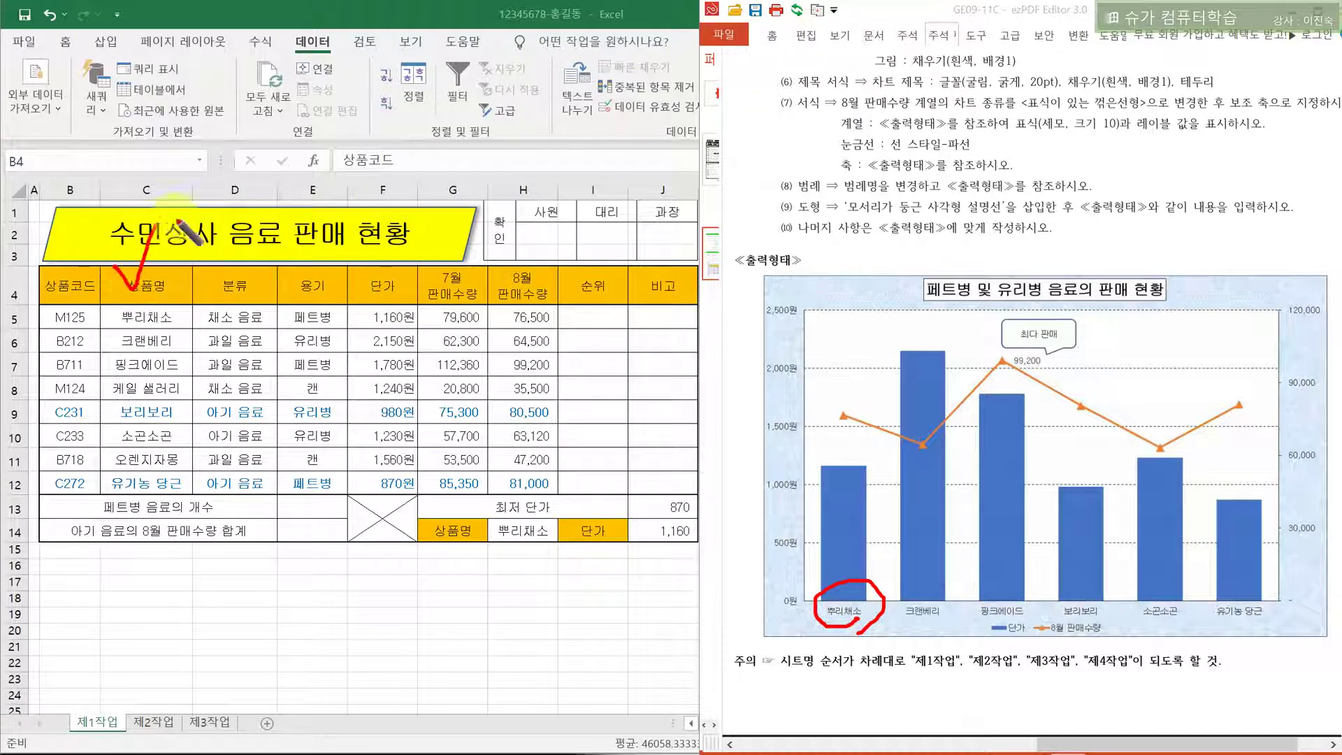
mouse_move(973, 633)
mouse_down()
mouse_move(1199, 614)
mouse_move(923, 632)
mouse_up()
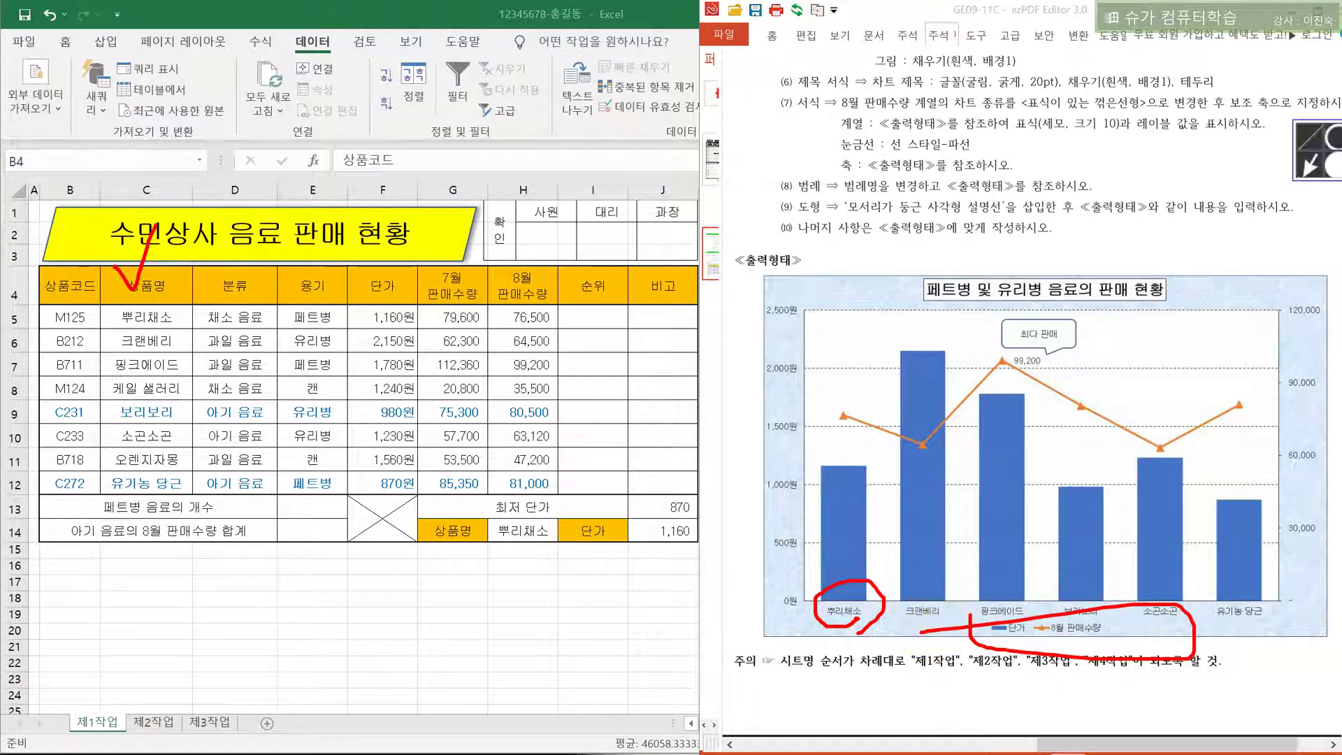
click(1312, 211)
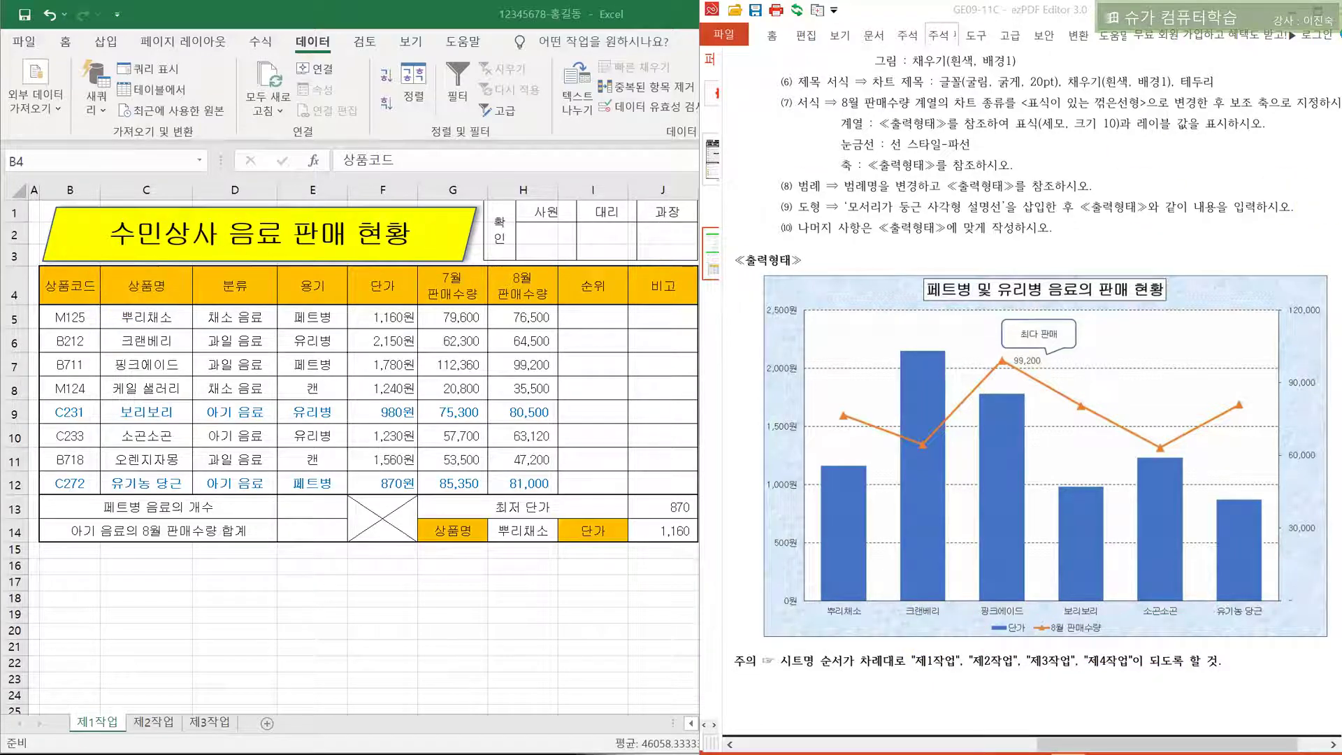
Insert a 묶은 세로 막대형 chart from C4:C12, F4:F12 and H4:H12, and narrow the Excel window to uncover the PDF sample
click(151, 284)
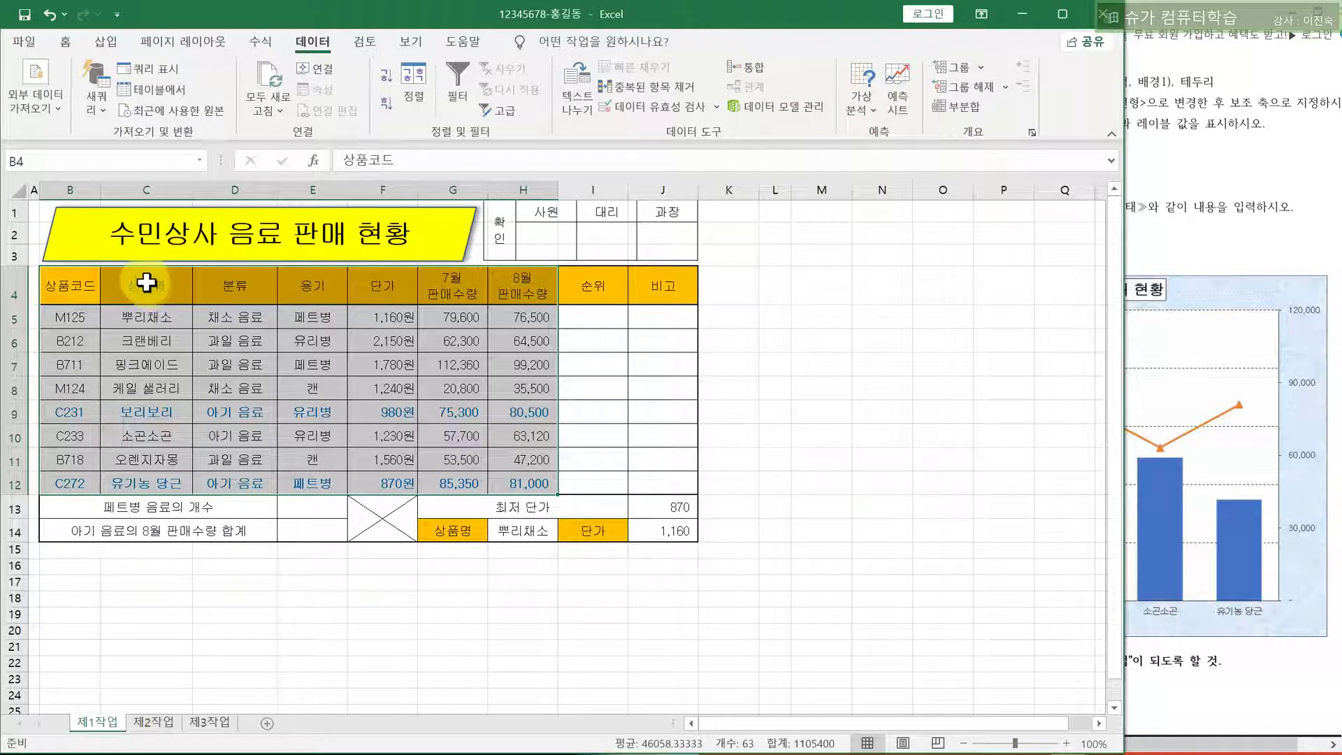
drag(51, 283, 518, 474)
click(316, 411)
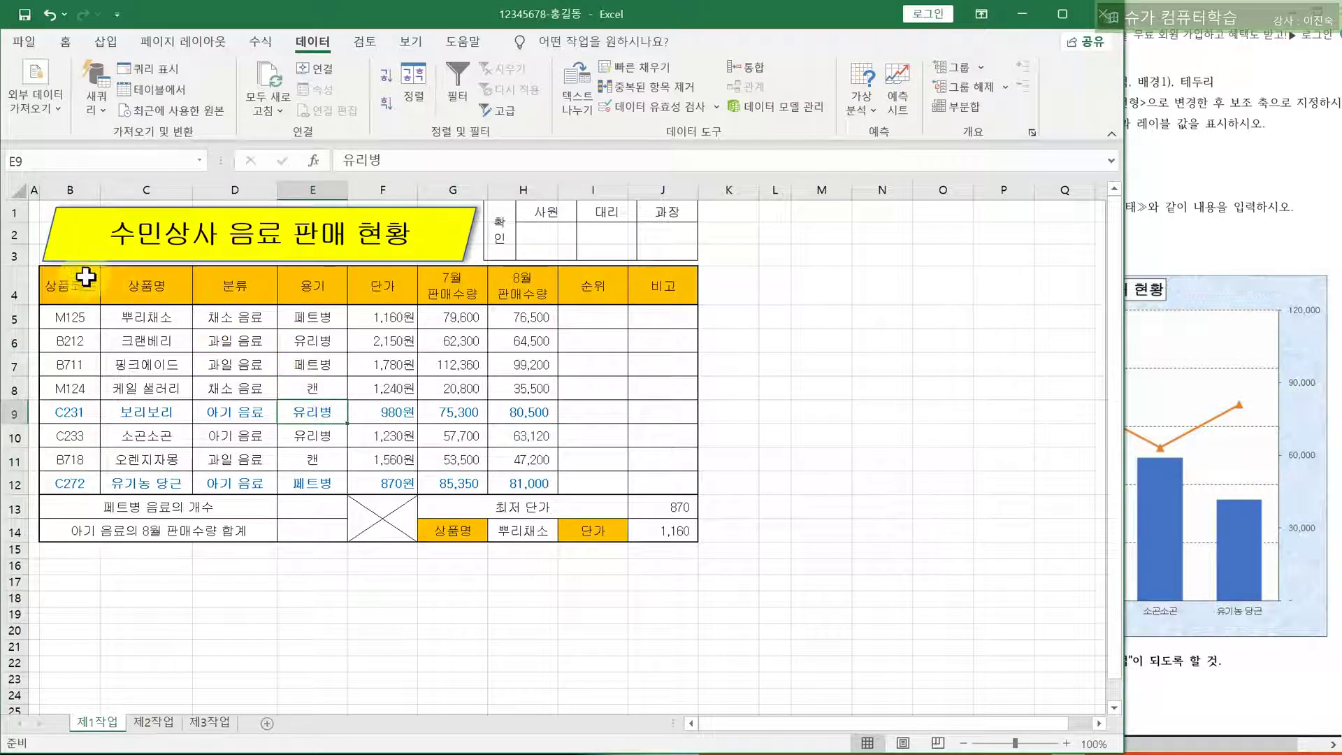
drag(145, 283, 142, 478)
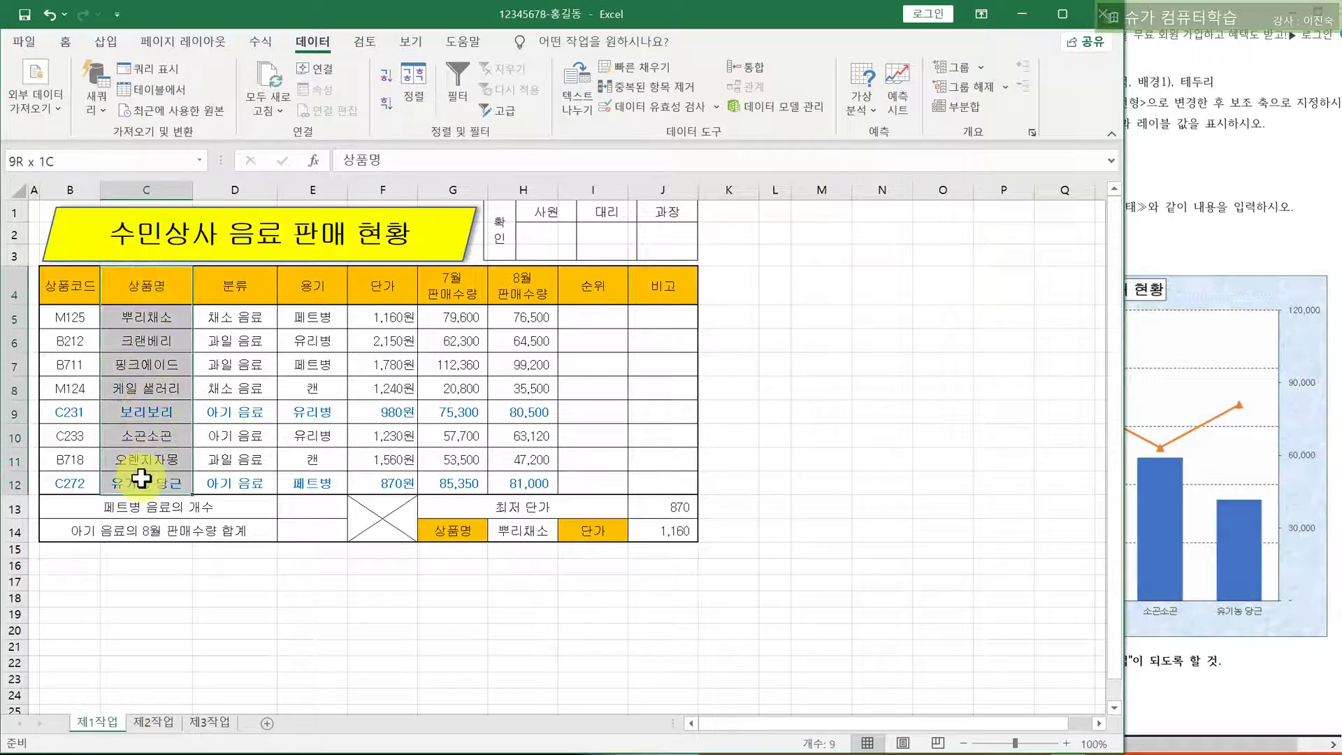
click(1250, 661)
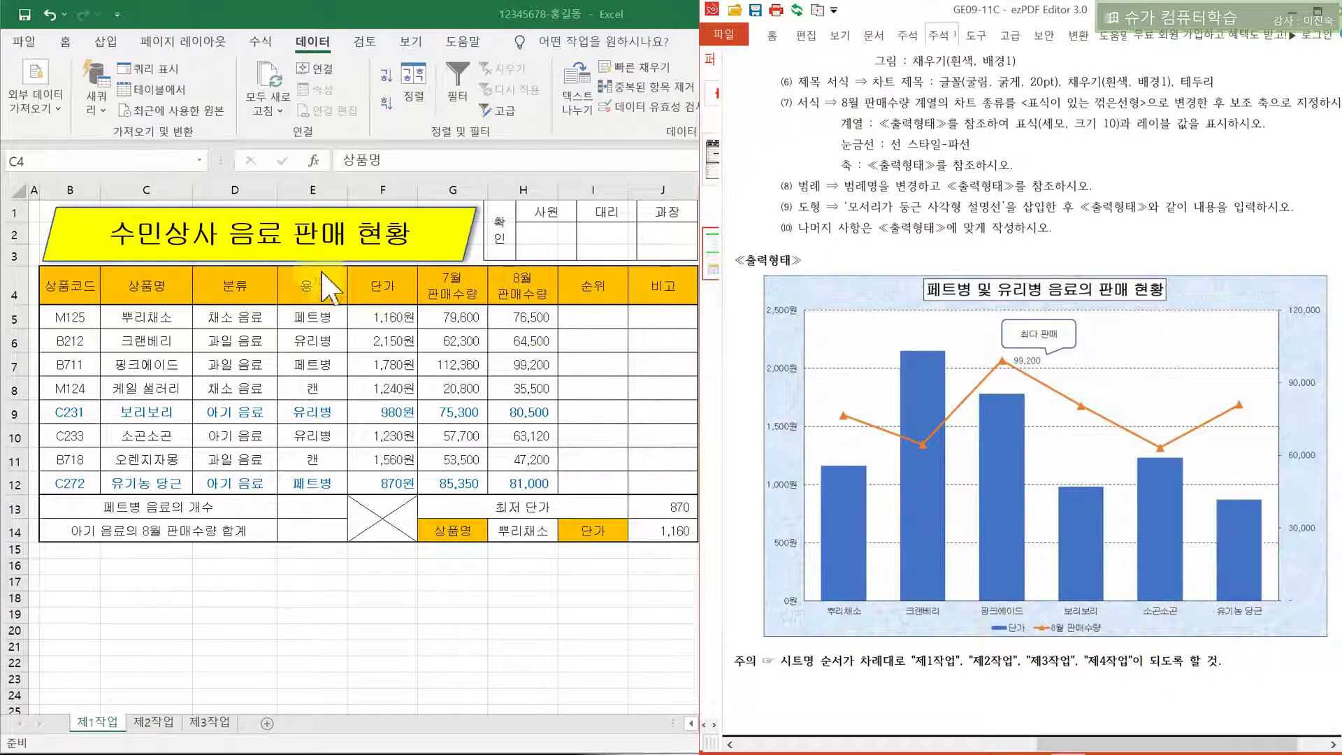
click(359, 291)
ctrl+drag(390, 290, 392, 482)
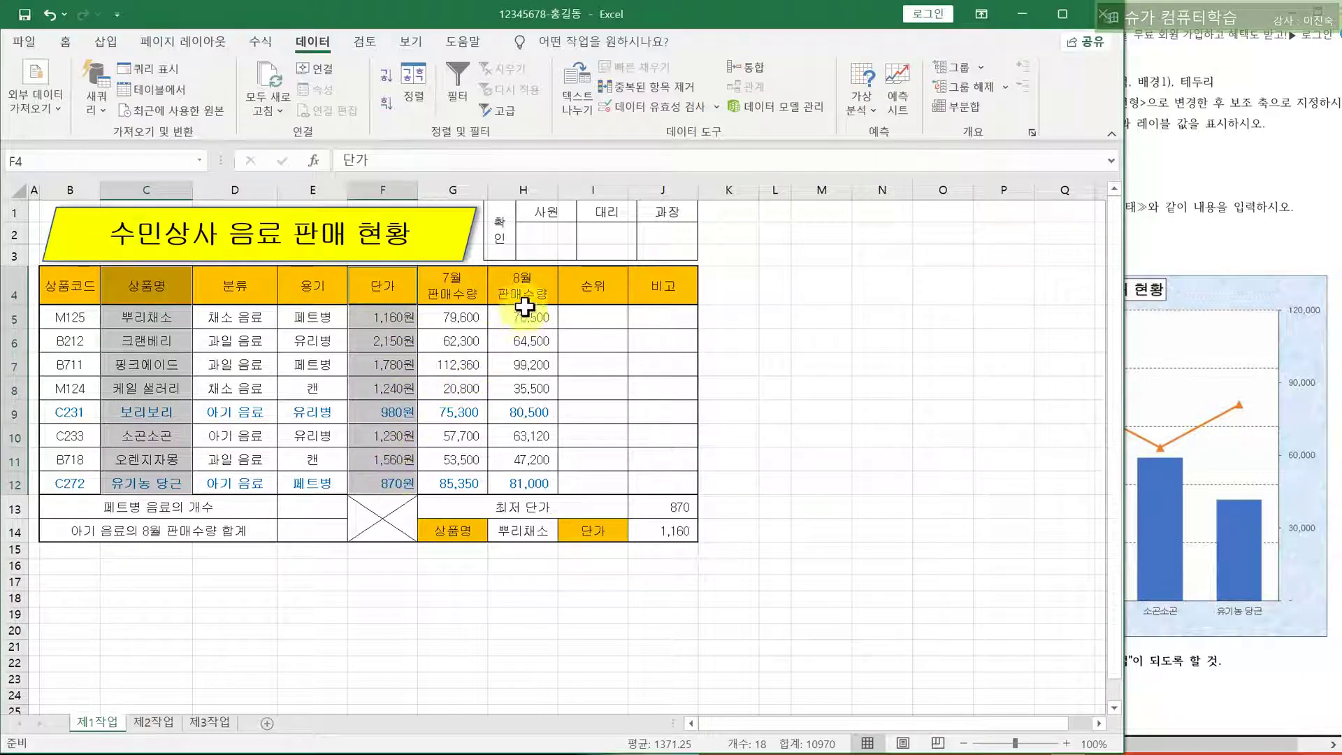
ctrl+drag(529, 285, 536, 474)
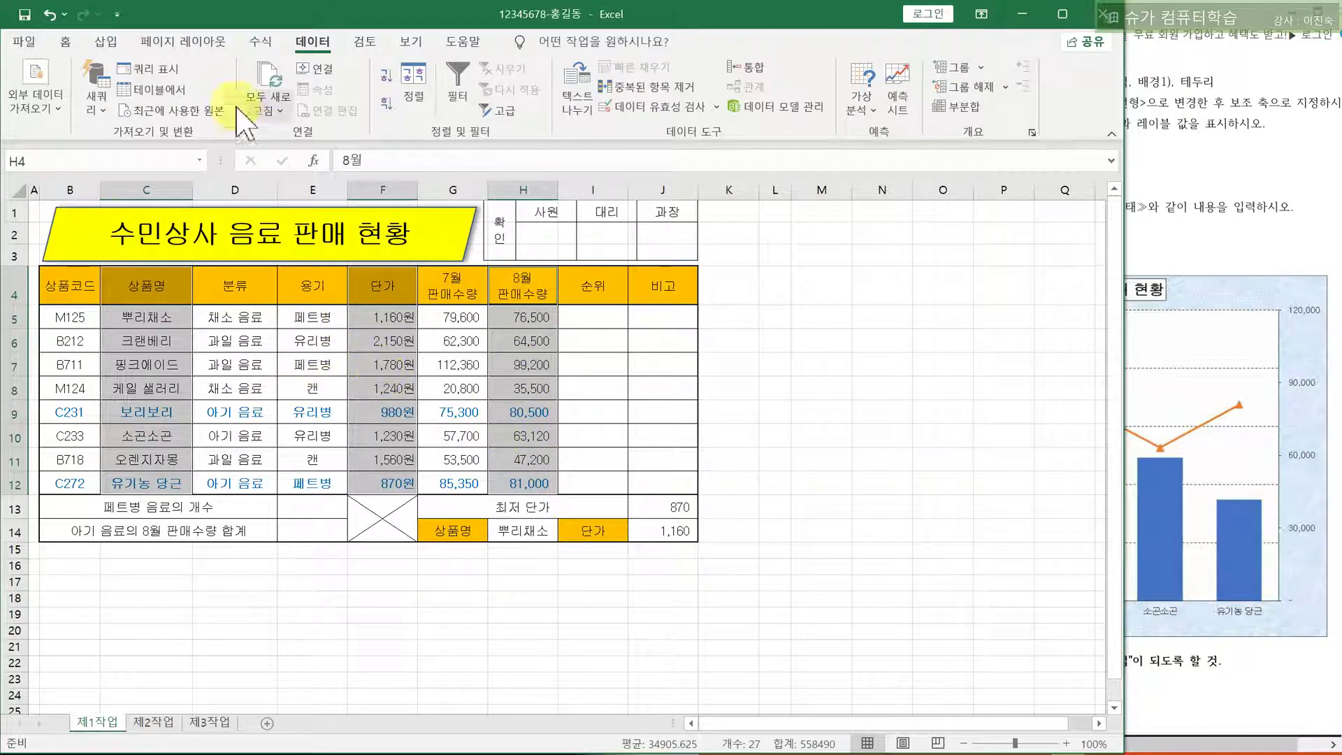
click(107, 41)
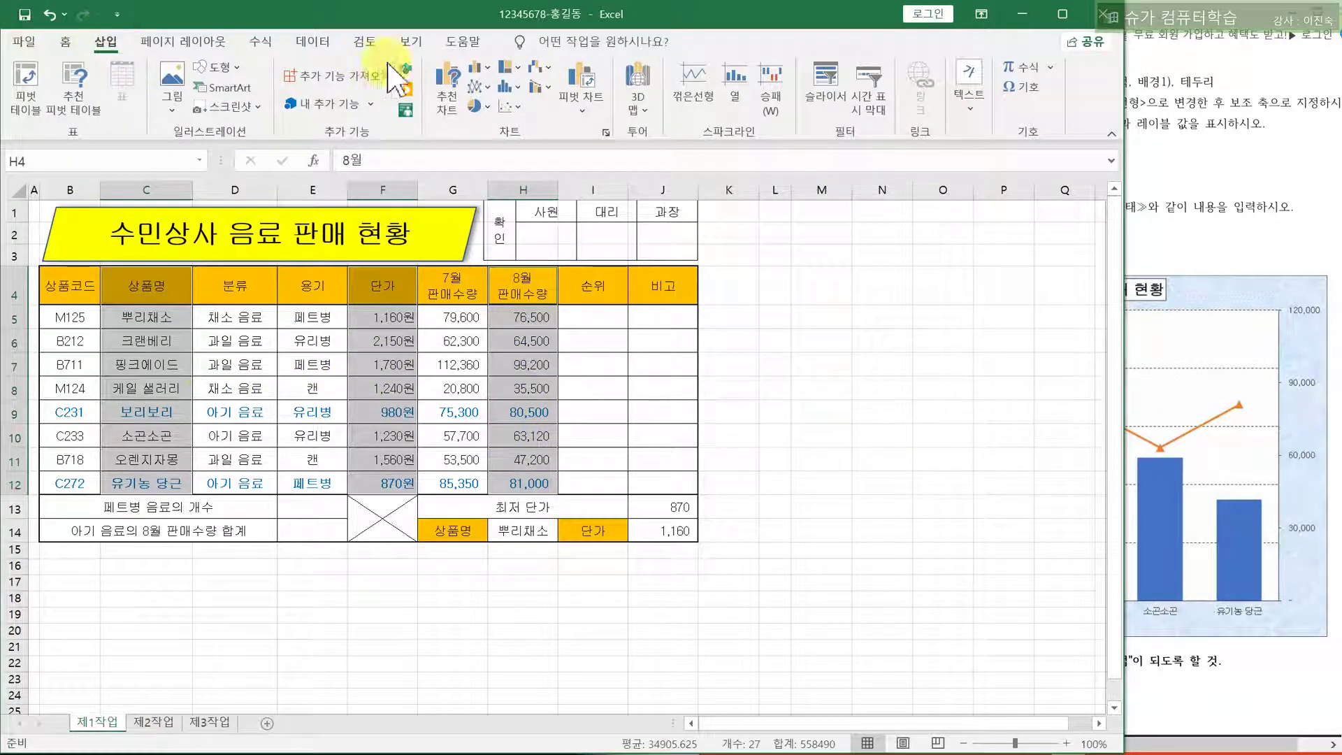
click(447, 98)
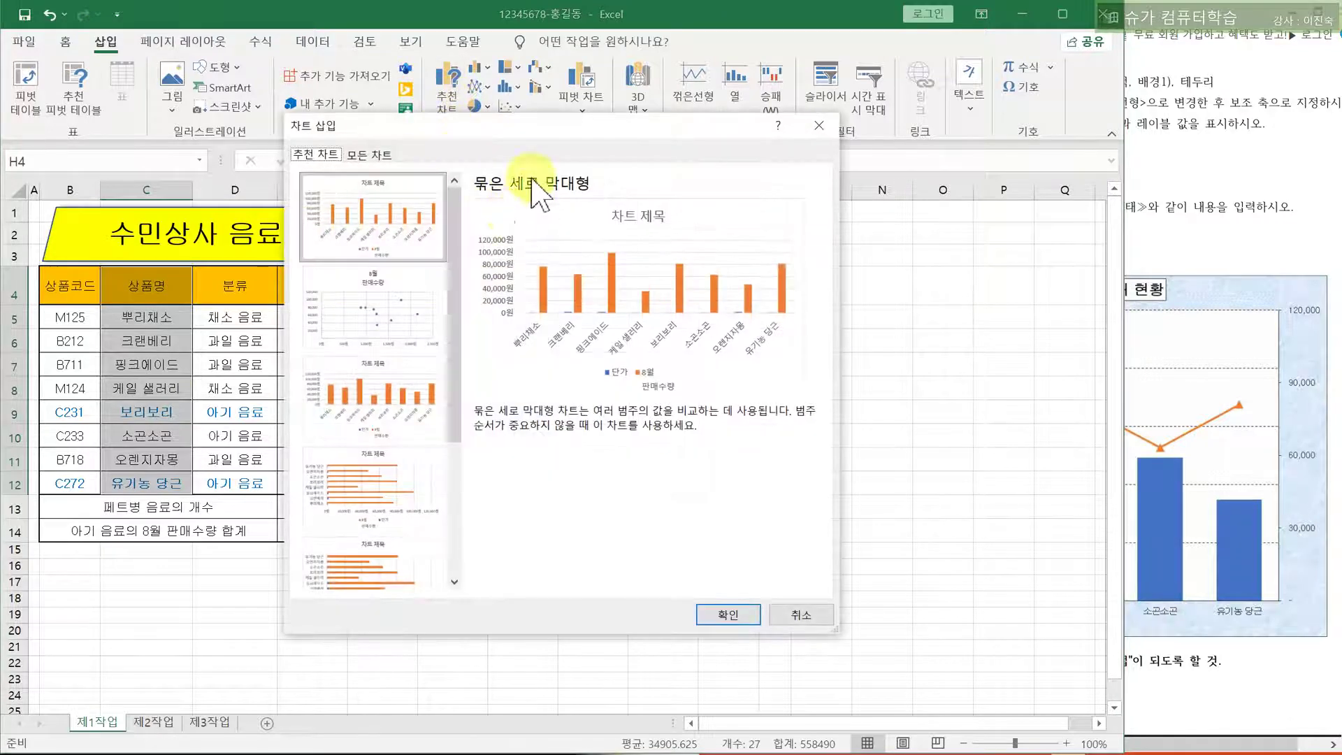
click(728, 615)
drag(1125, 336, 798, 365)
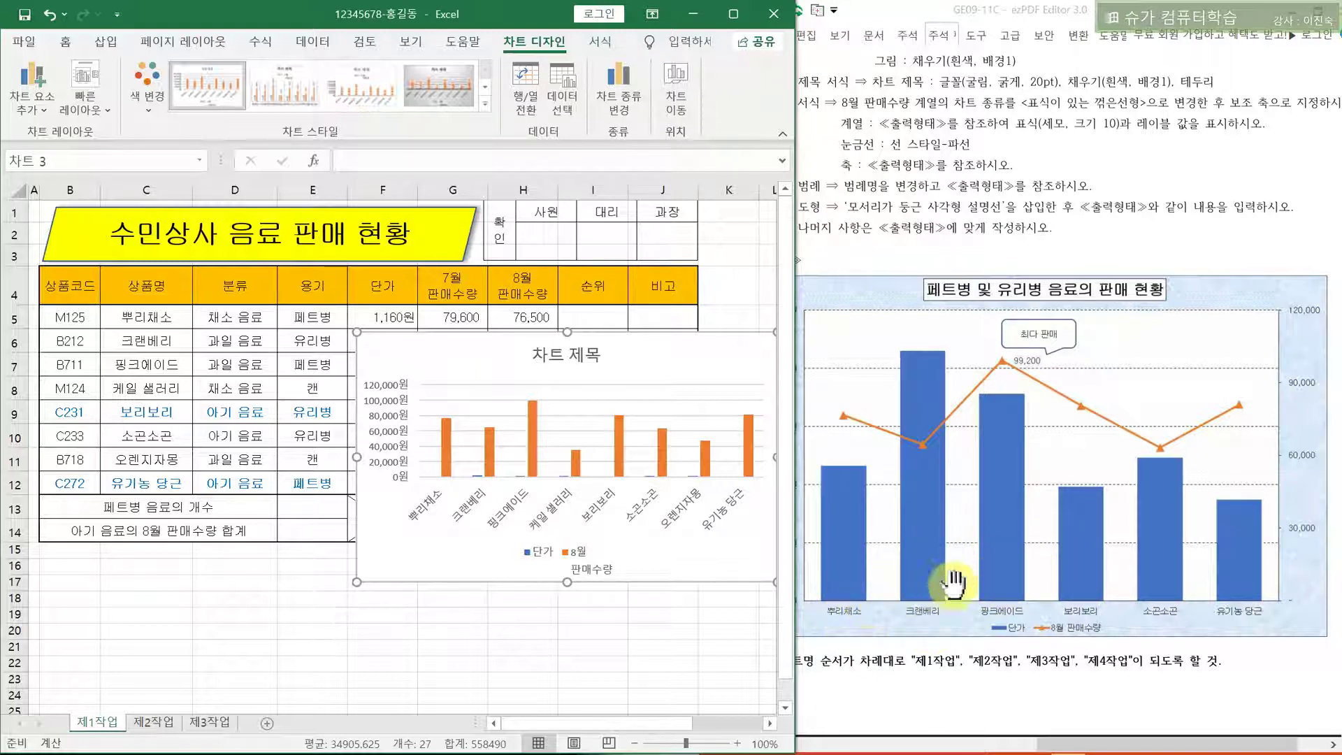
Filter 케일 샐러리 and 오렌지자몽 out of the chart's categories and reposition the chart over the data table
drag(625, 353, 513, 359)
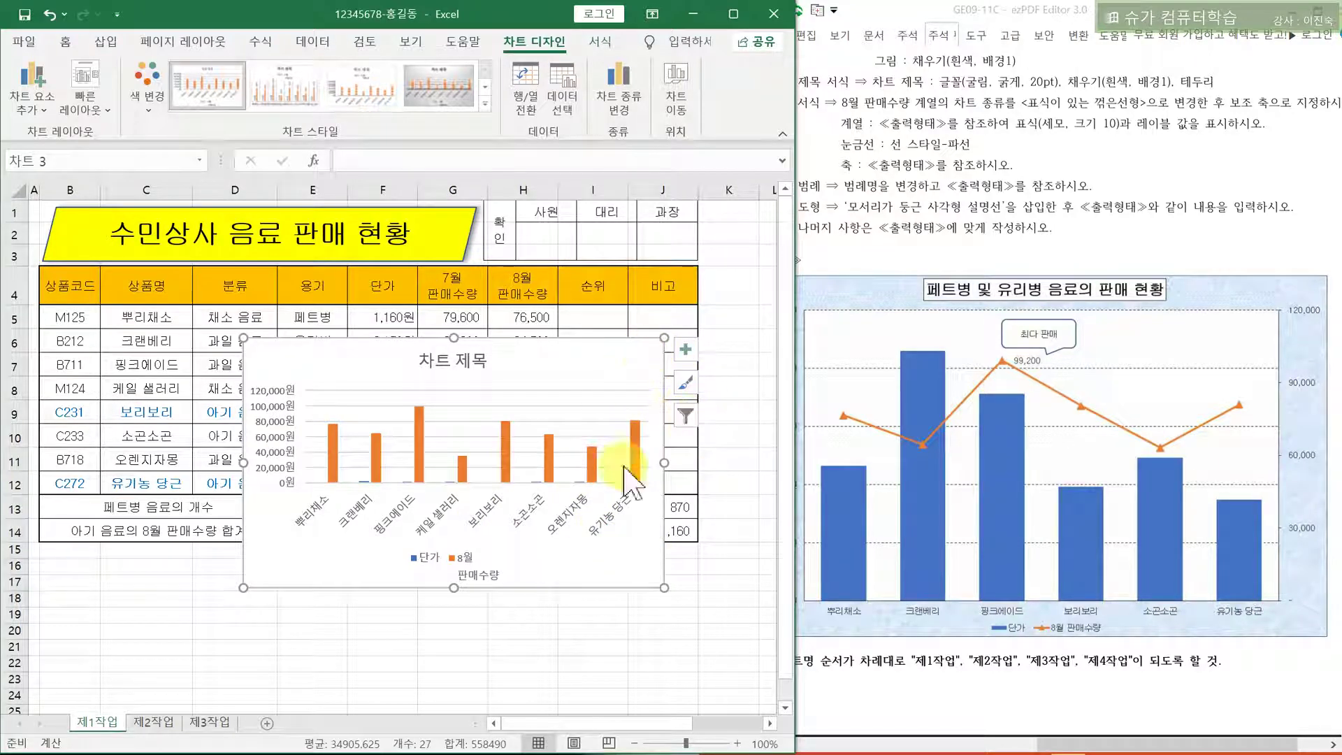
click(685, 422)
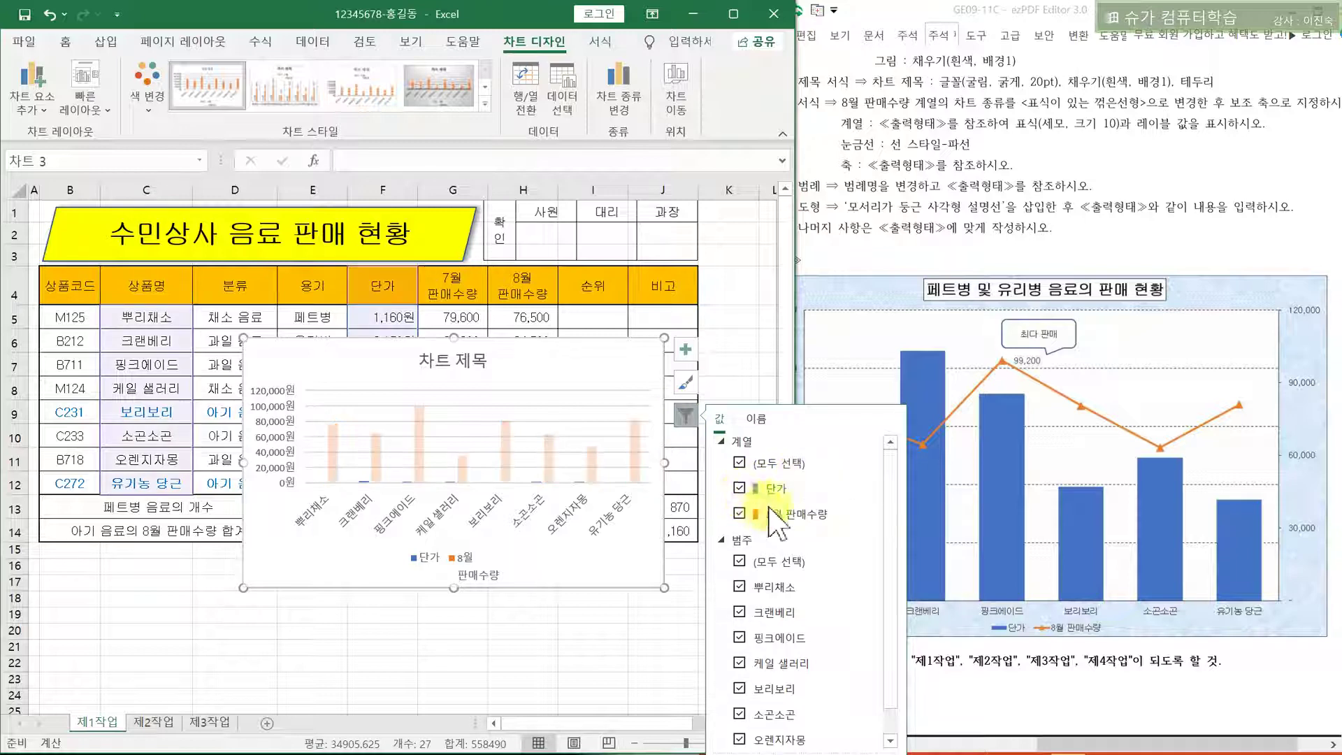
drag(350, 354, 156, 299)
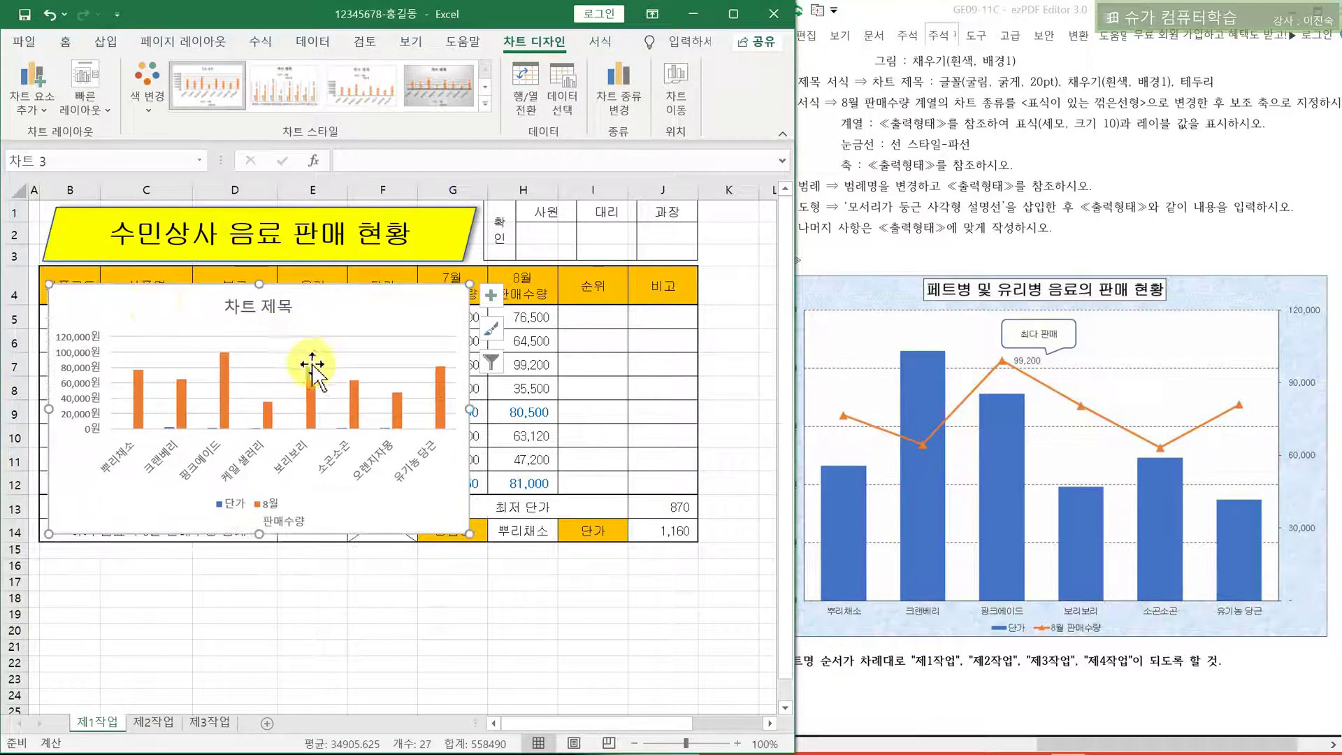
click(492, 360)
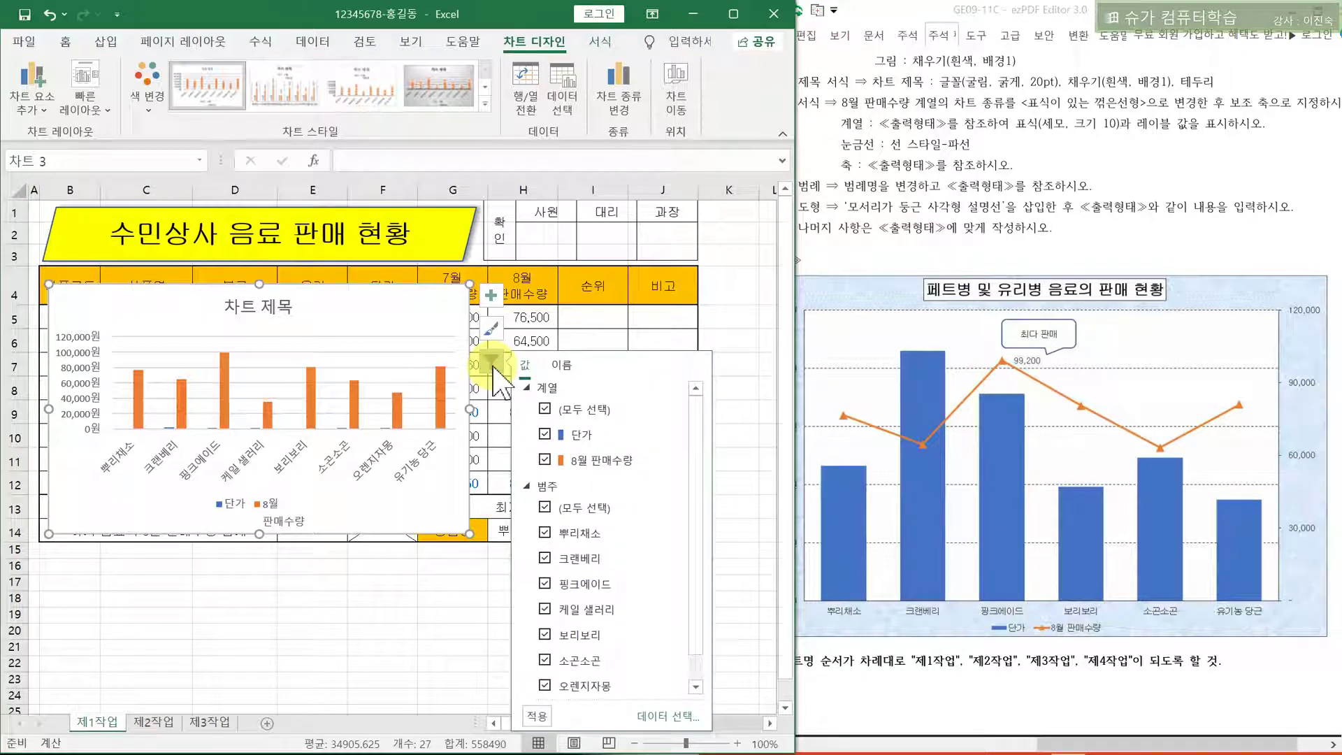
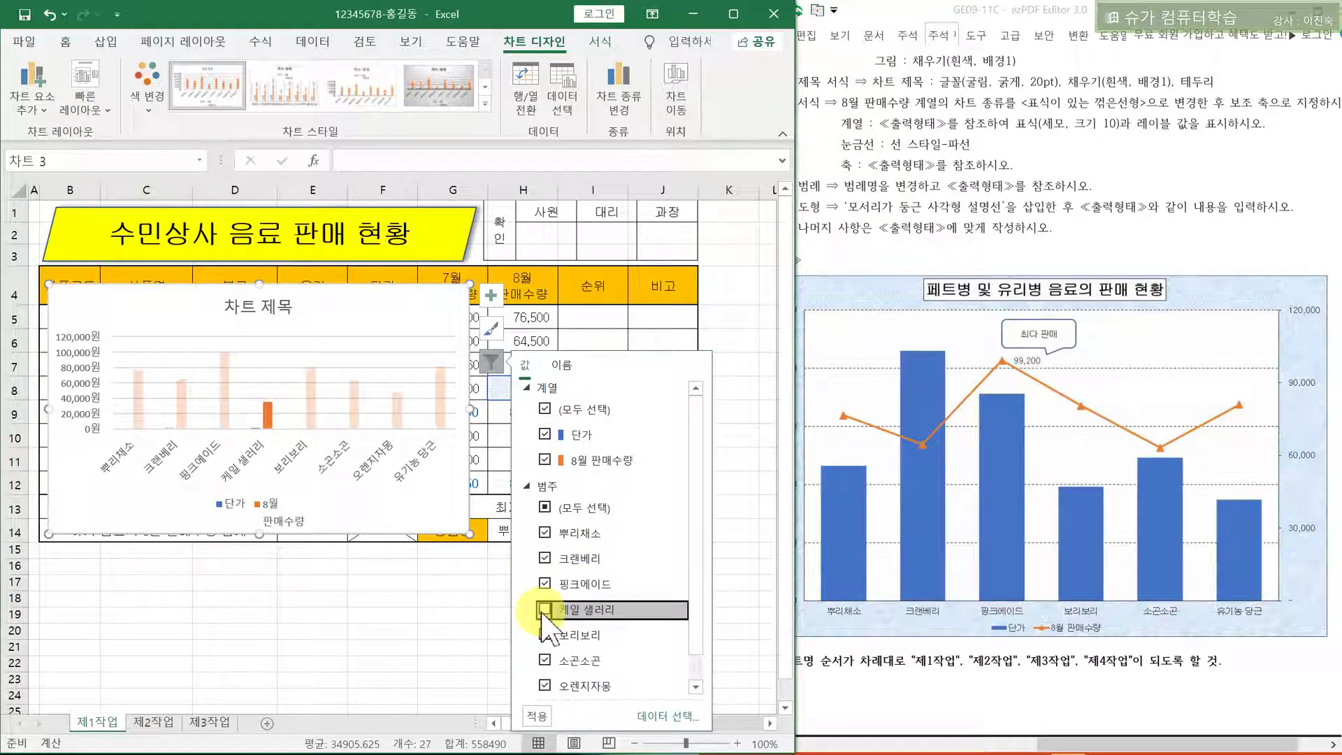
click(544, 685)
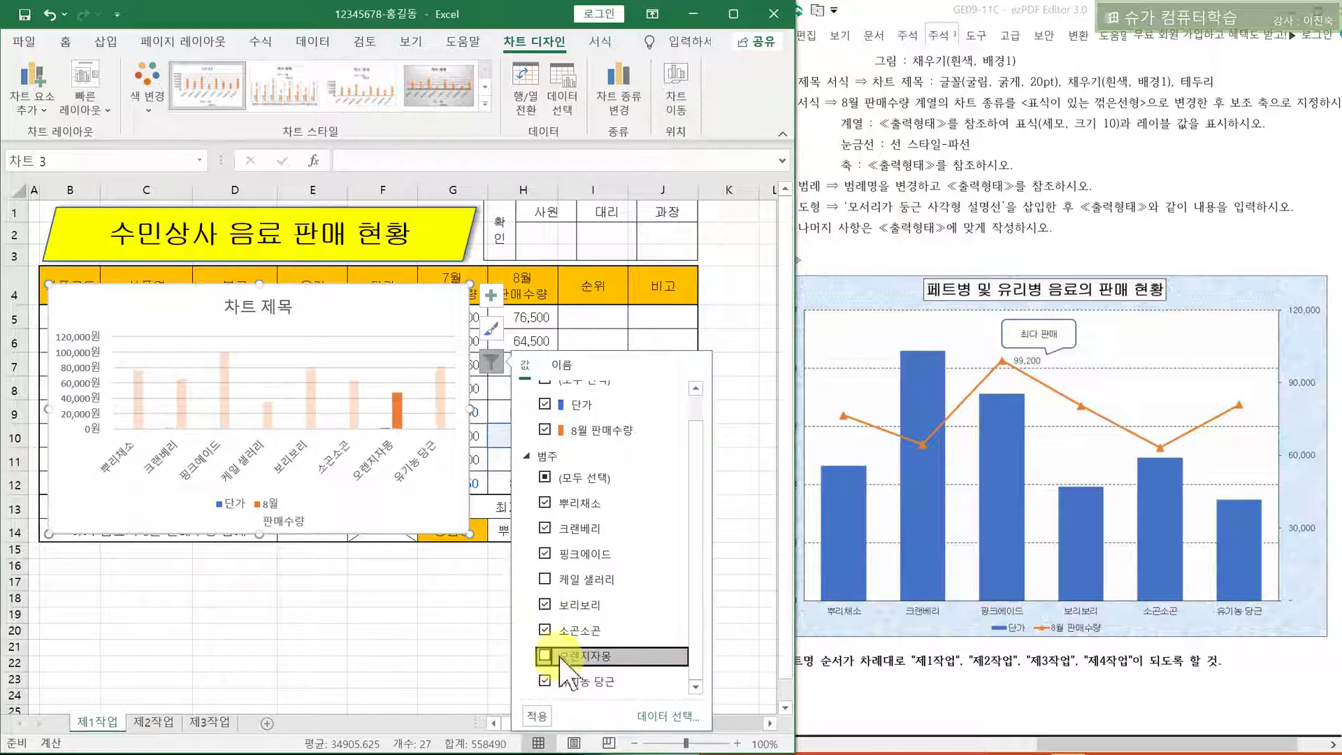
click(539, 716)
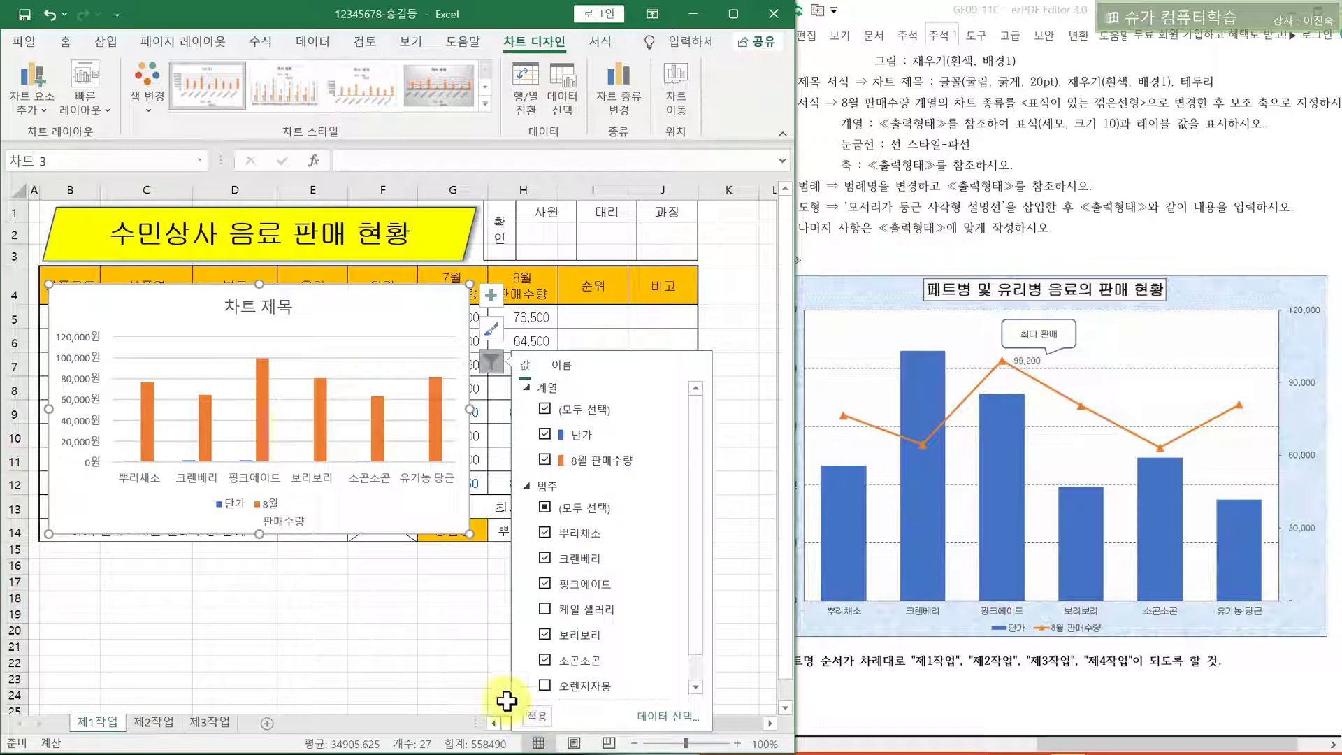
click(421, 501)
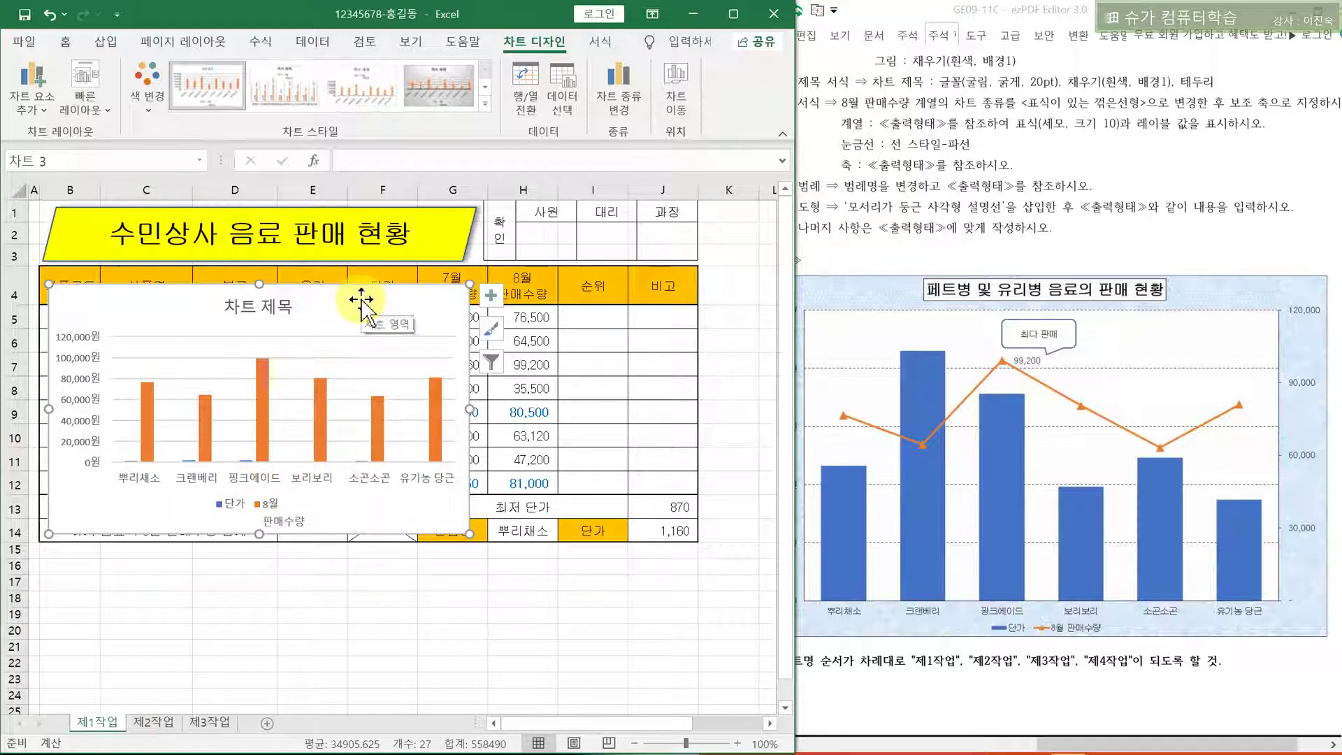
drag(364, 300, 540, 313)
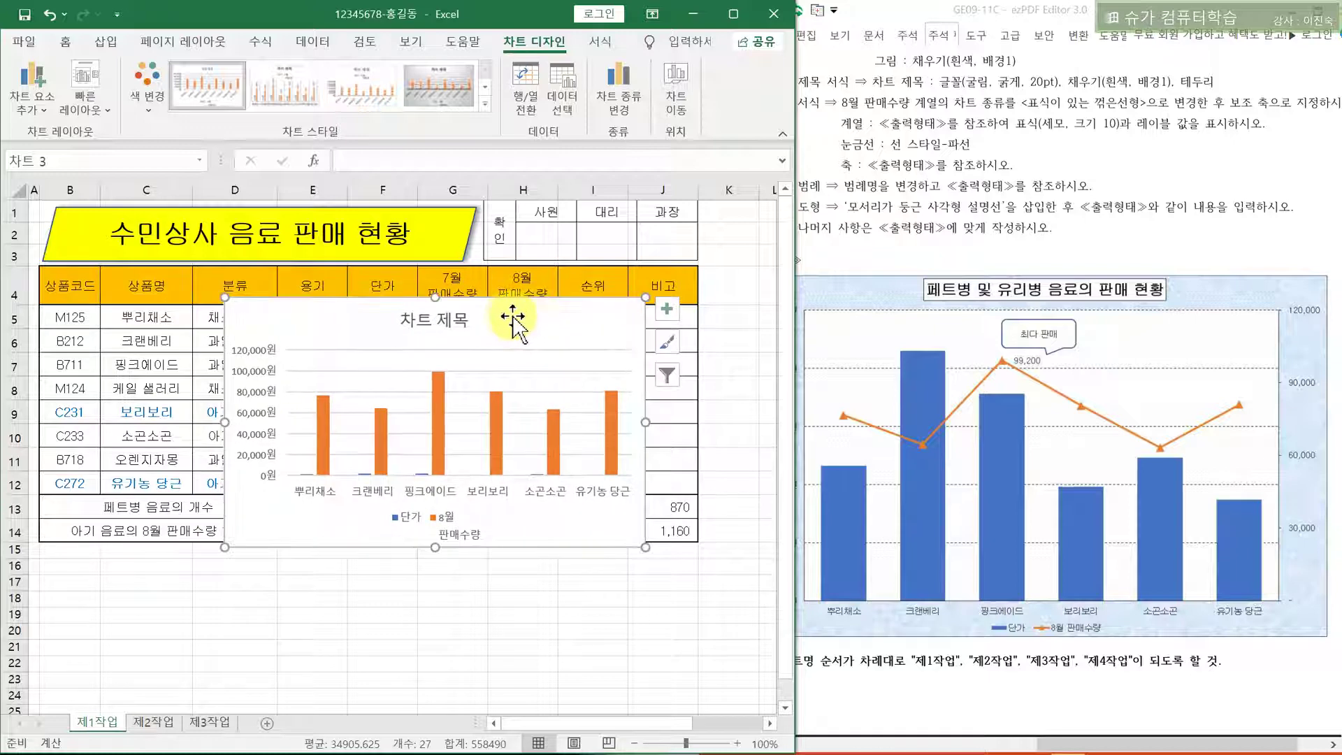
Move the chart to a new sheet named 제4작업 and place that sheet after 제3작업
click(682, 98)
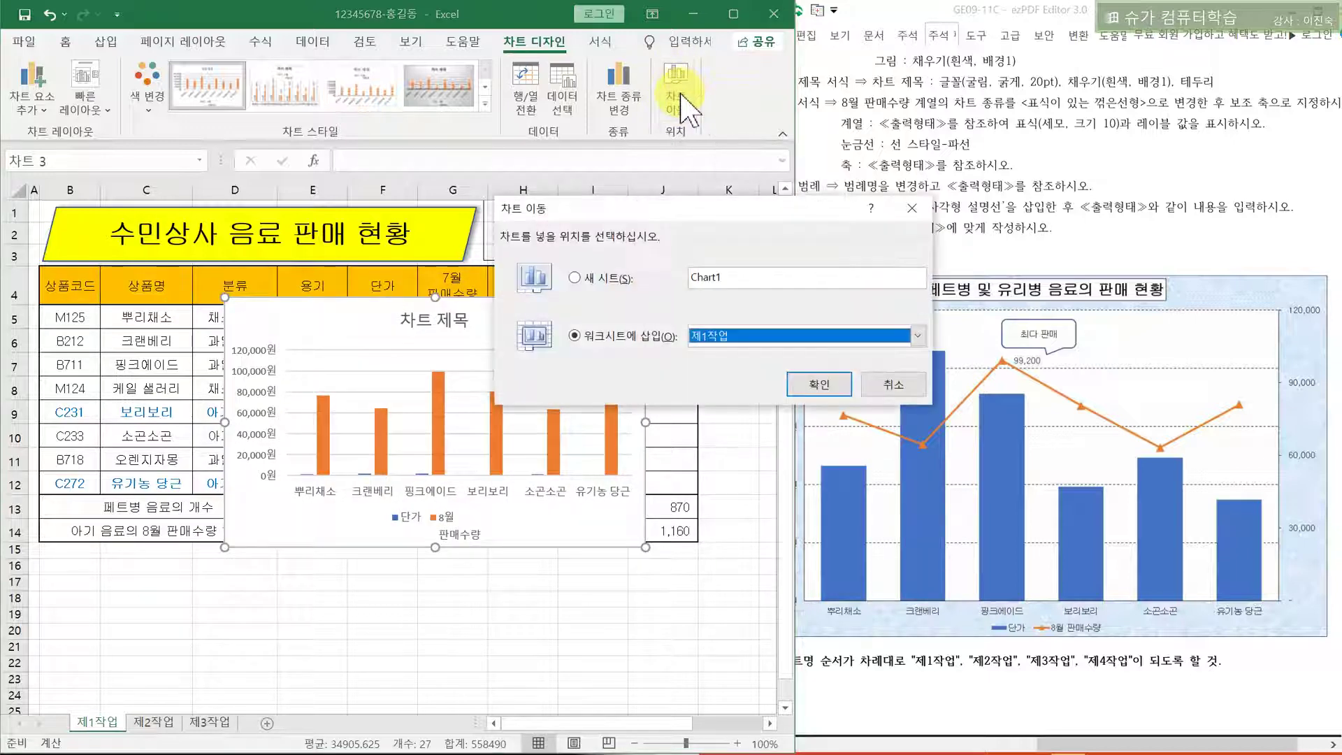
click(574, 279)
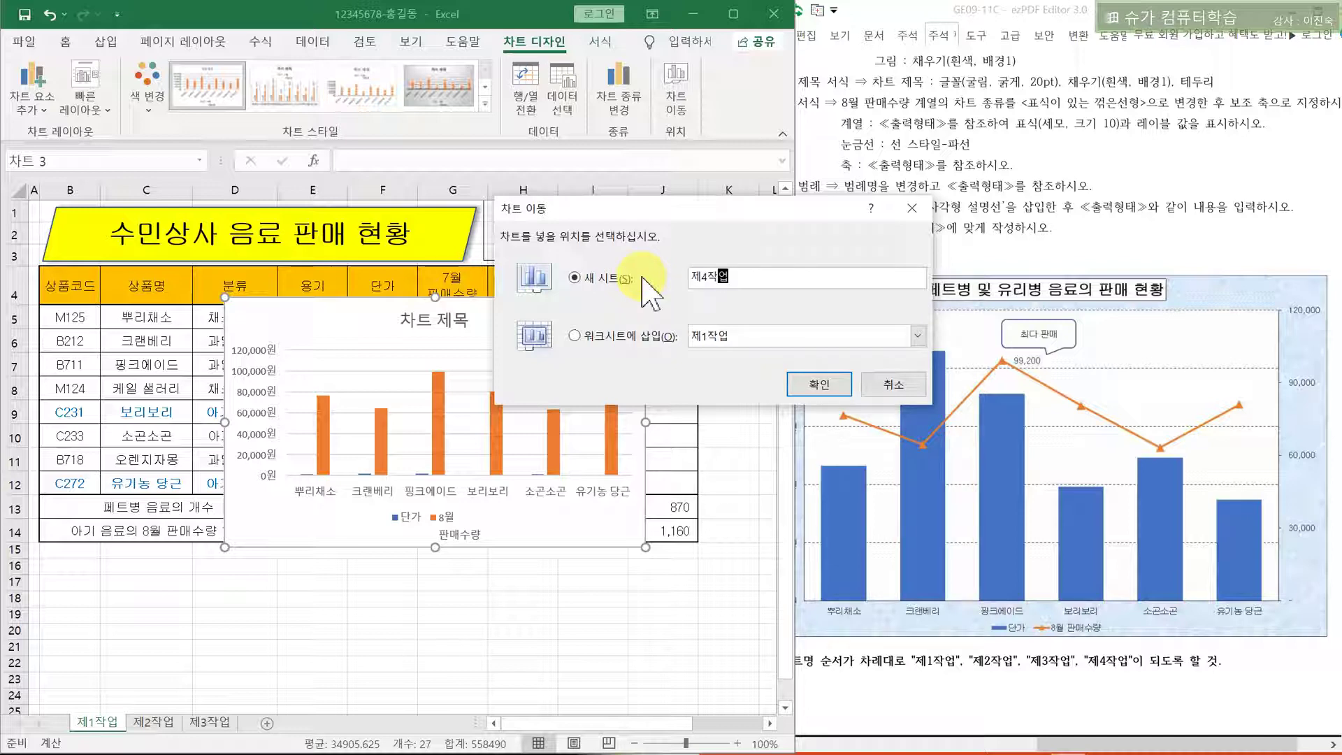
key(Return)
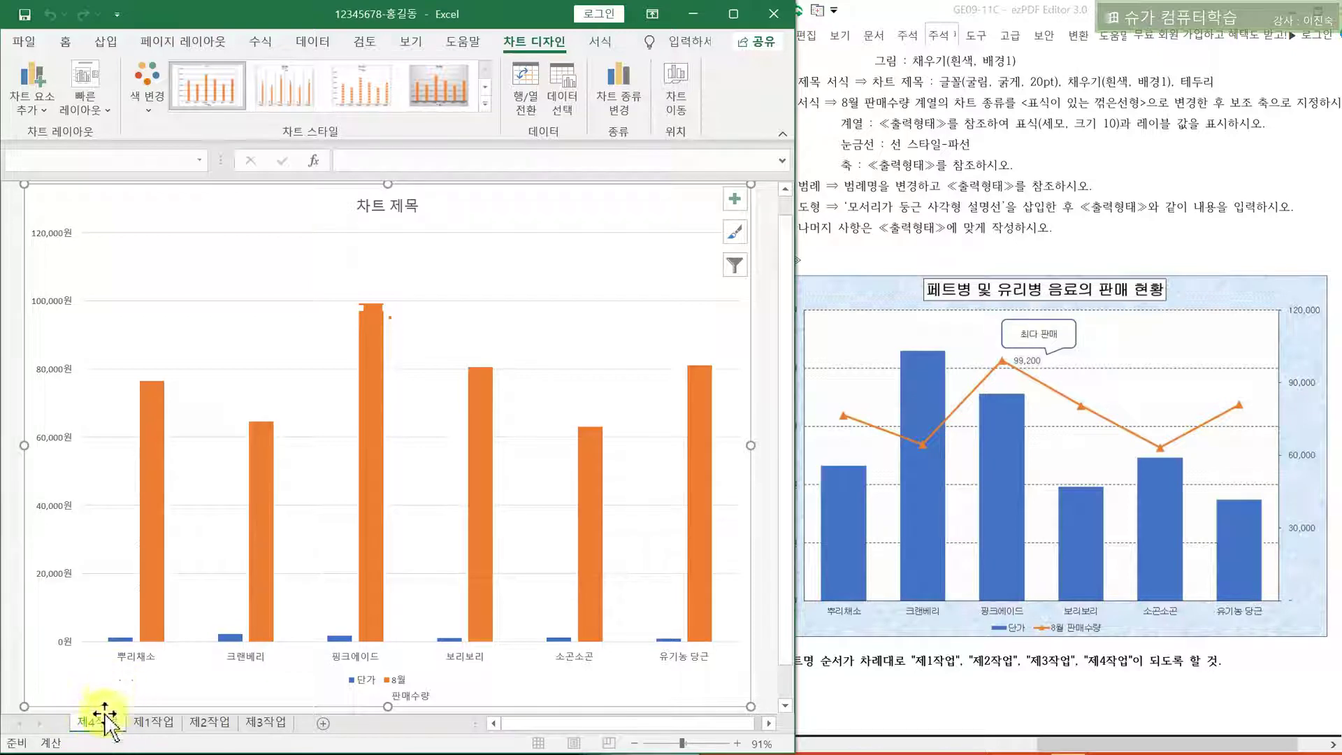
drag(96, 723, 301, 721)
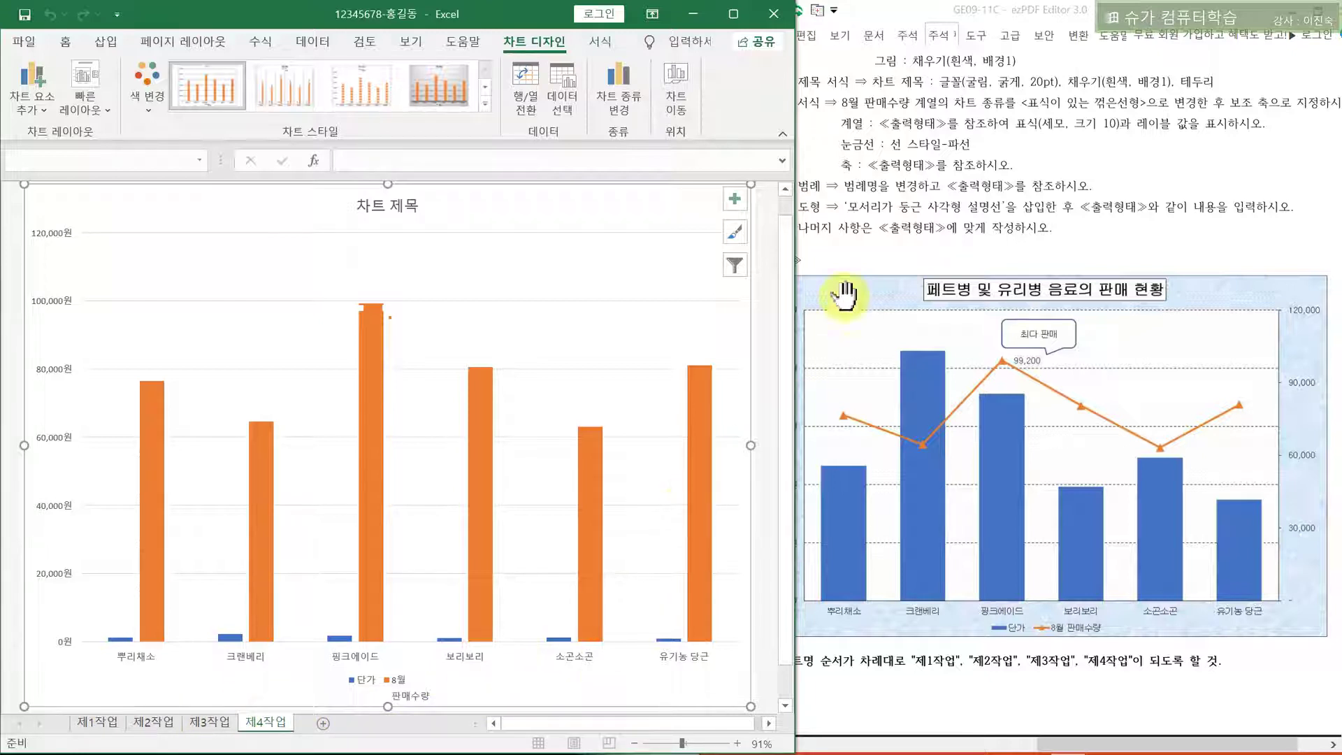
Switch to the PDF, enable text selection and highlight the chart location and 차트 디자인 layout and style instructions
click(941, 207)
scroll(937, 208, up, 3)
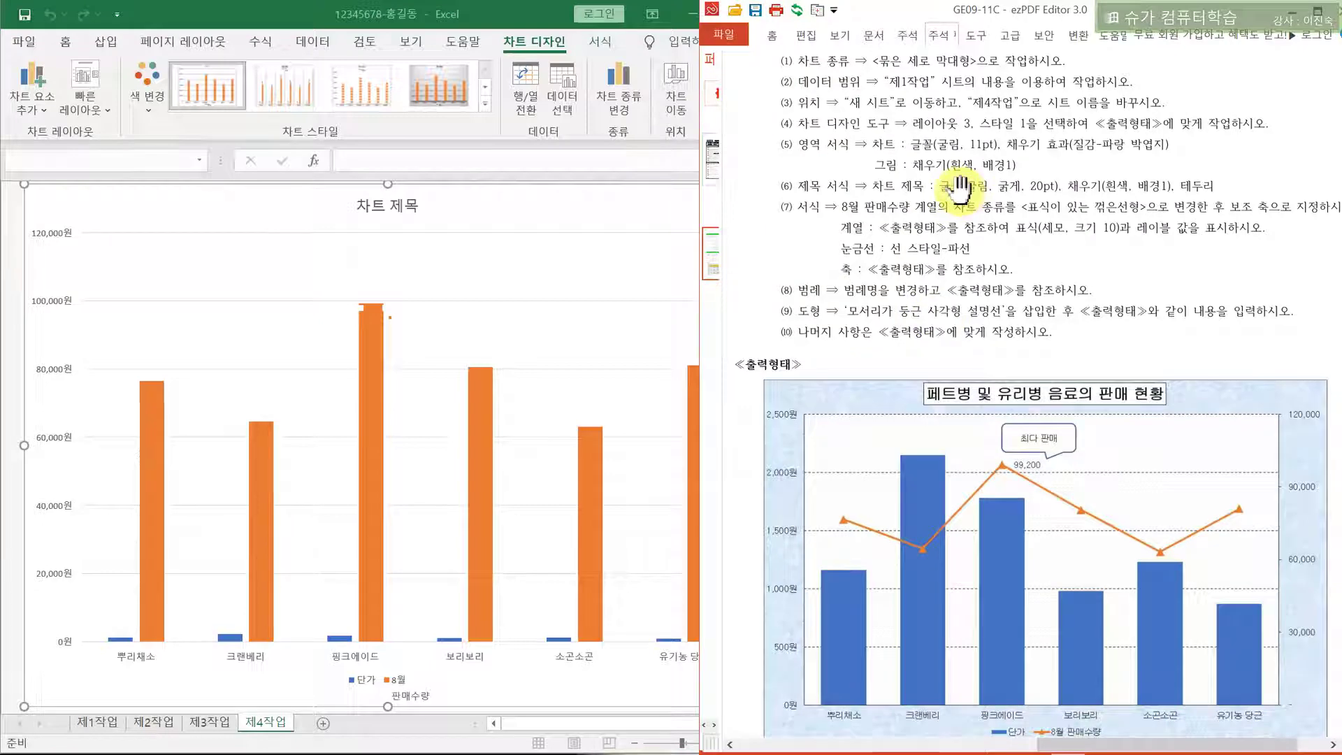
right_click(794, 105)
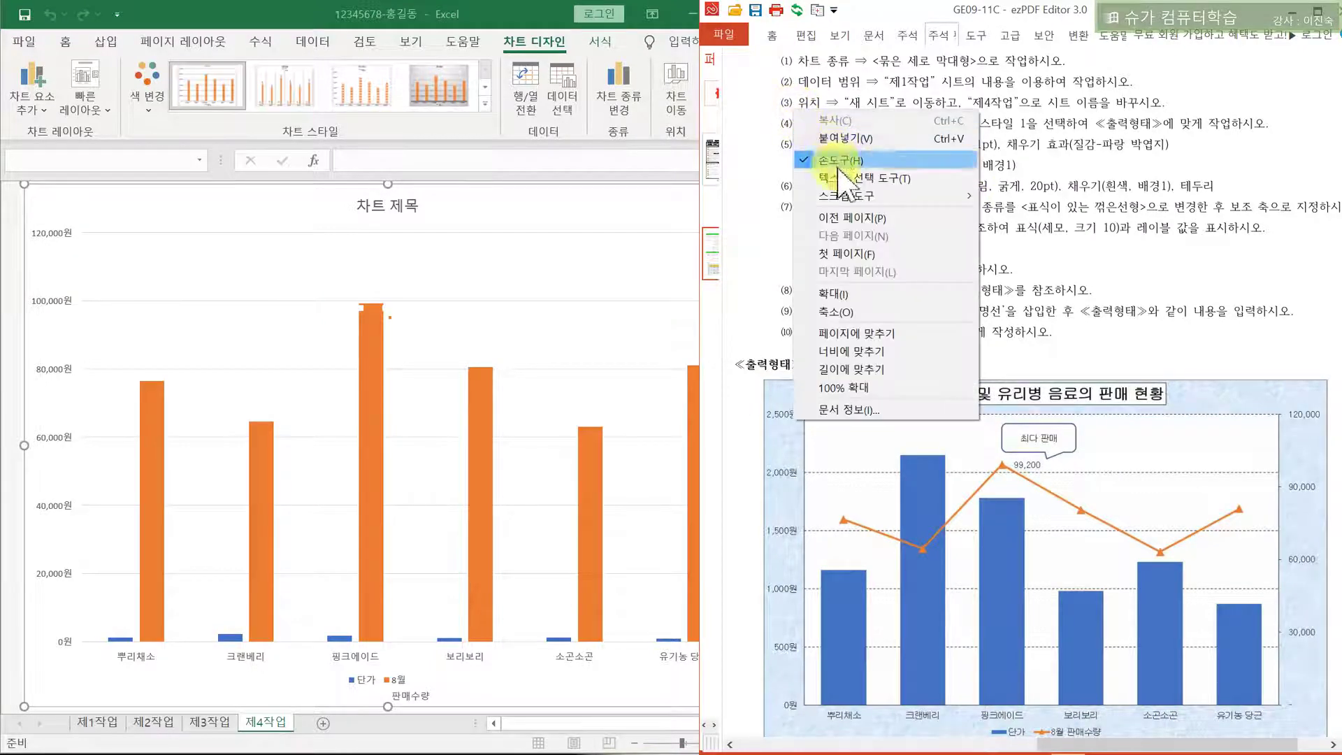
click(839, 162)
drag(795, 108, 949, 110)
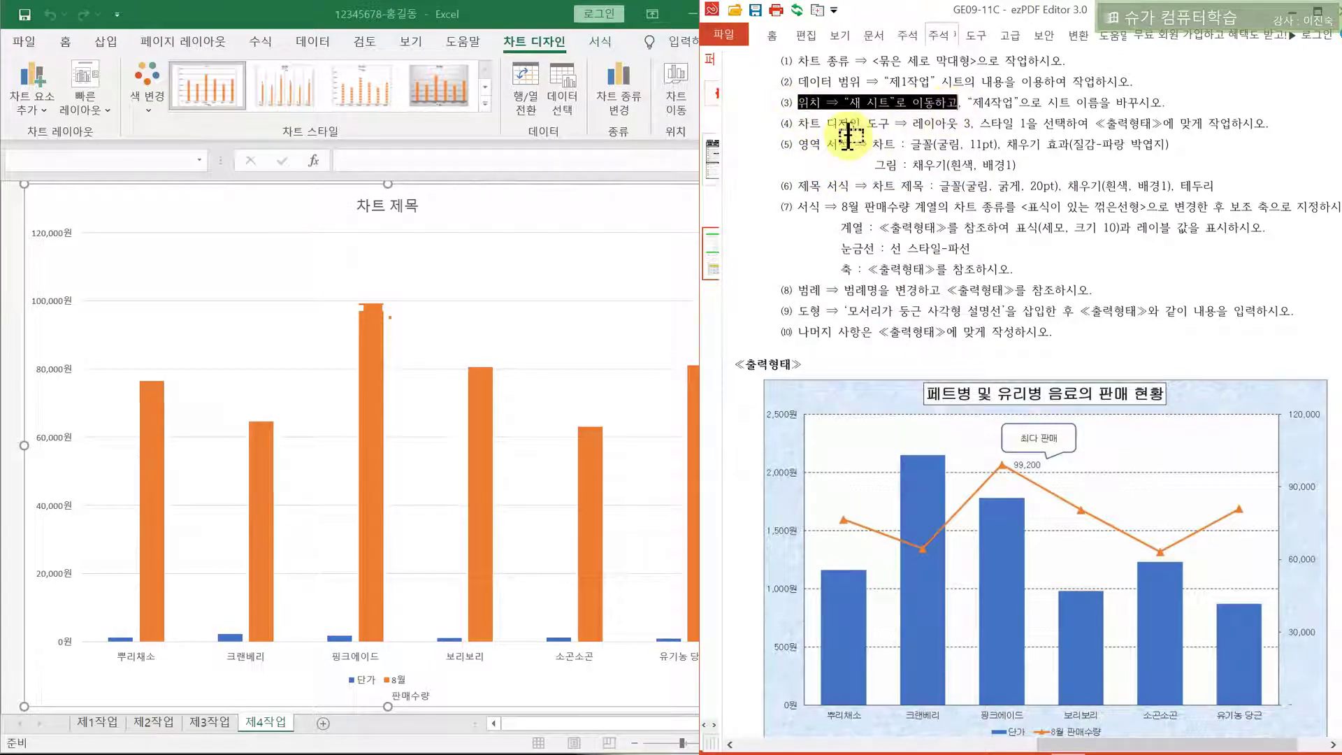
drag(797, 126, 900, 133)
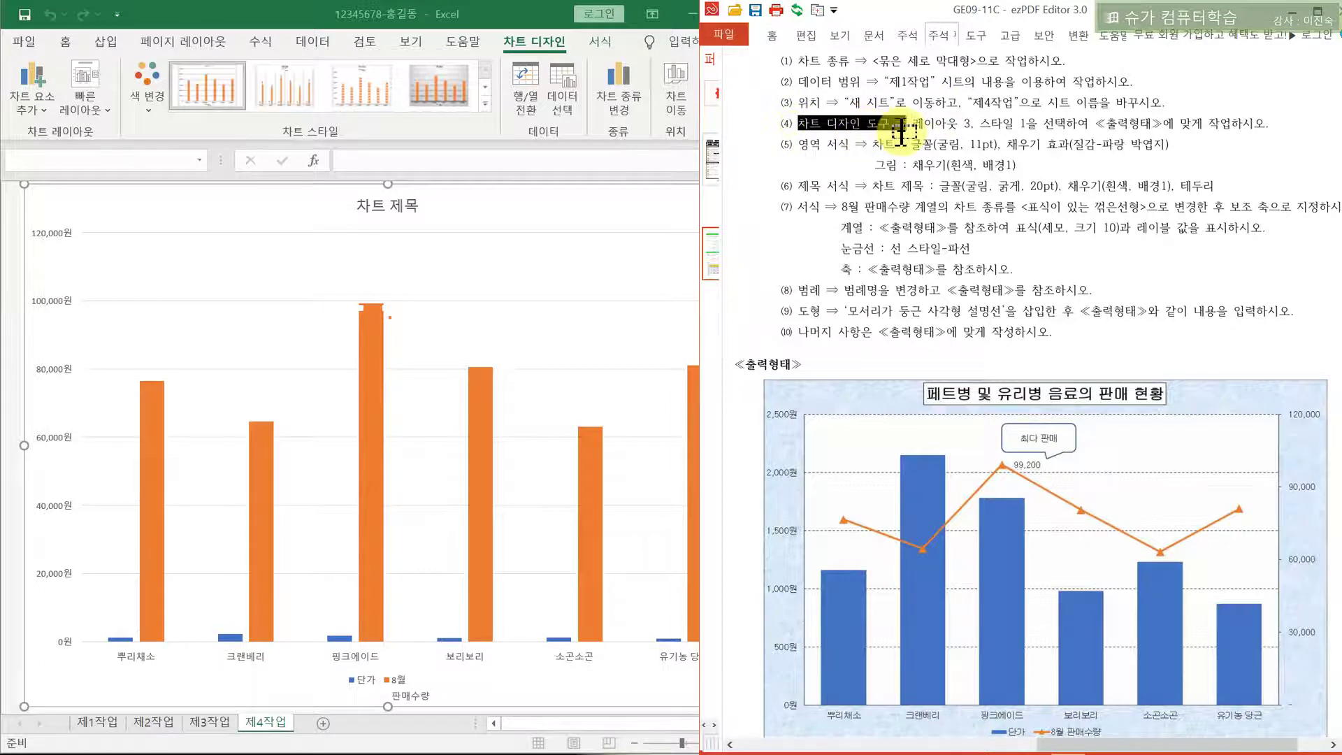
drag(912, 128, 1037, 126)
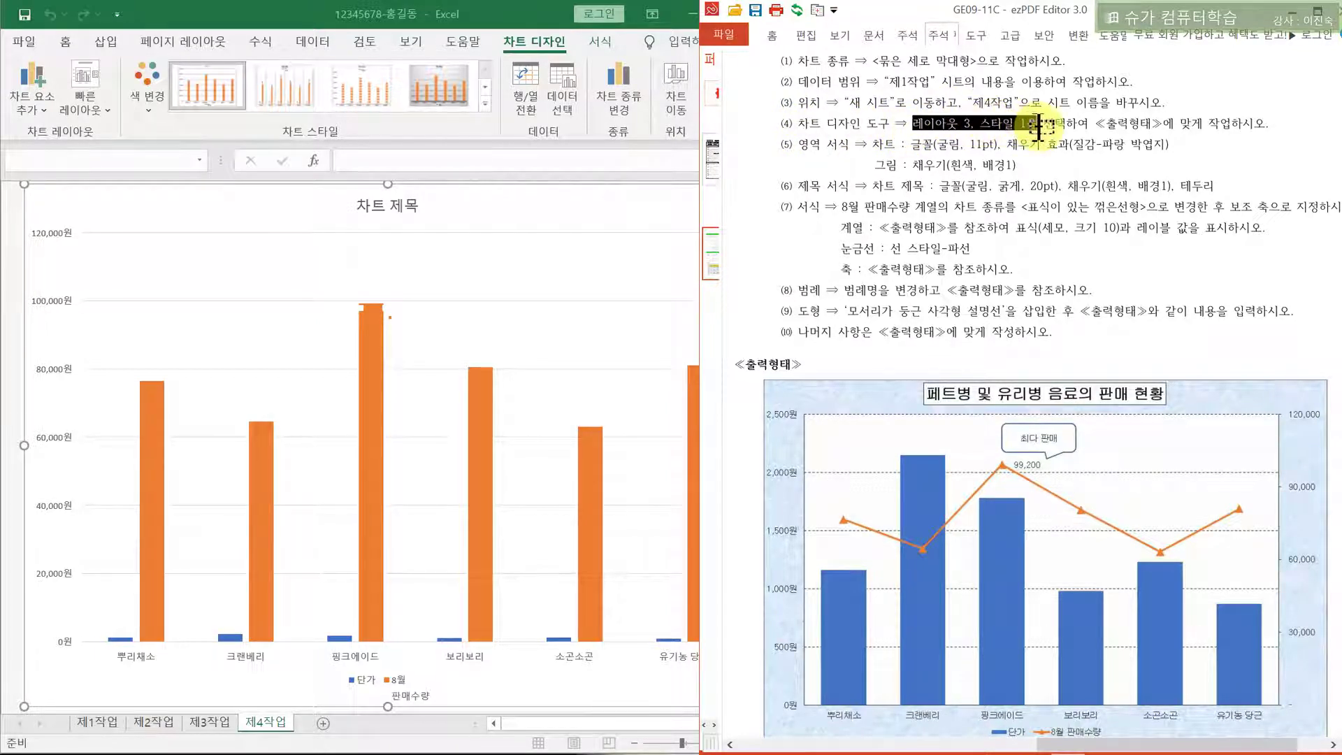
Back in Excel, apply quick layout 레이아웃 3 and chart style 스타일 1 to the chart
click(460, 259)
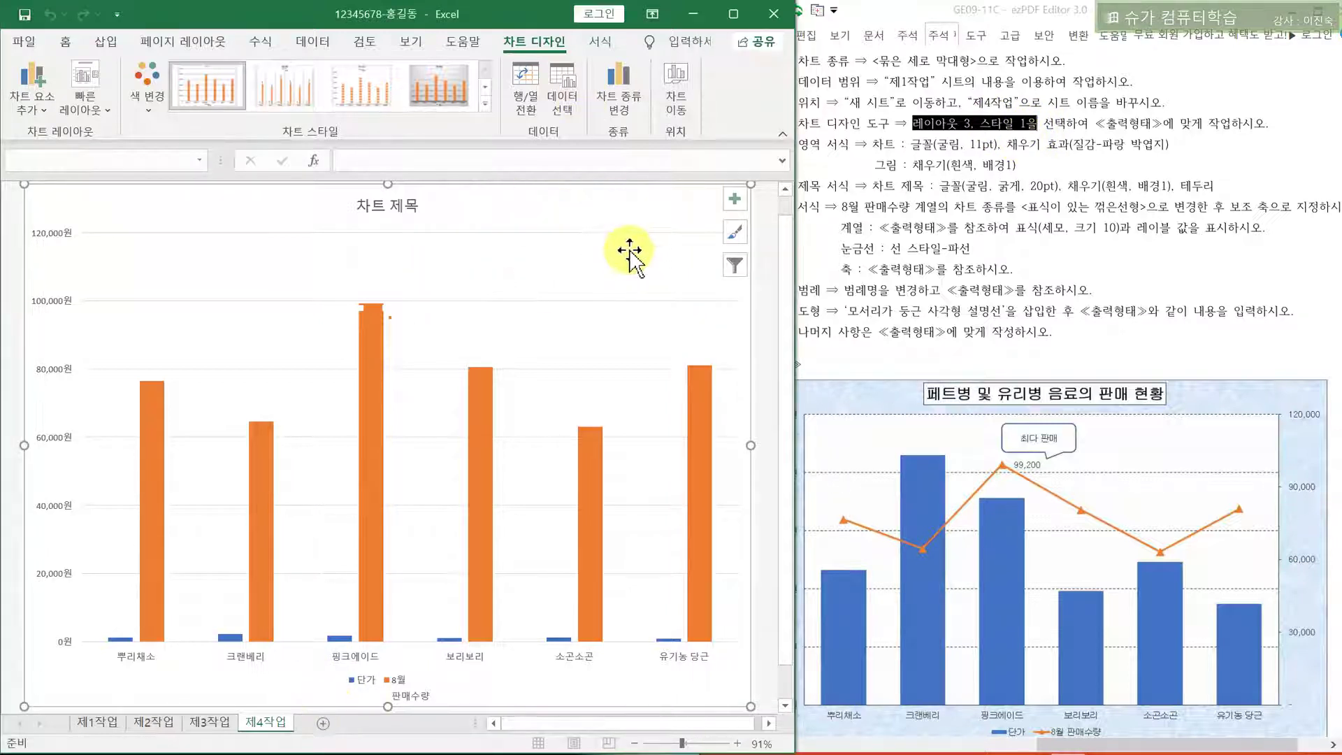
key(Escape)
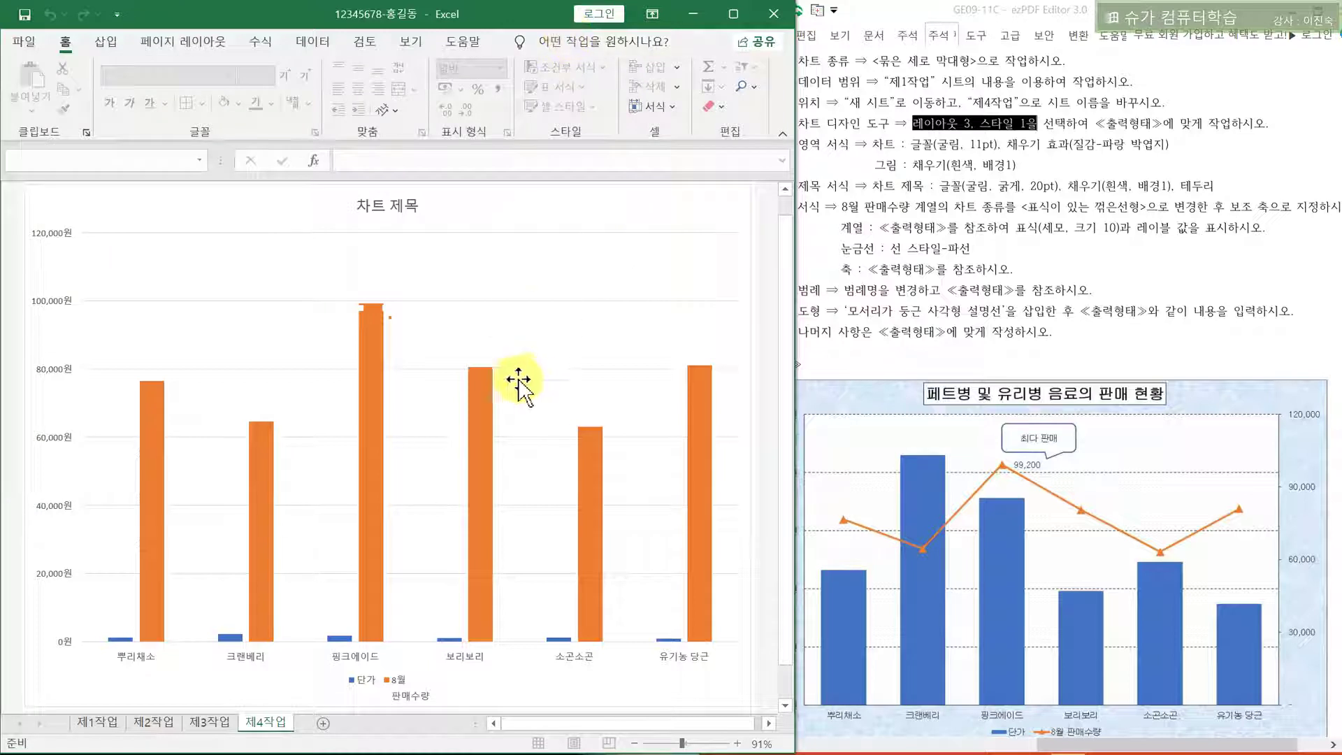
click(442, 263)
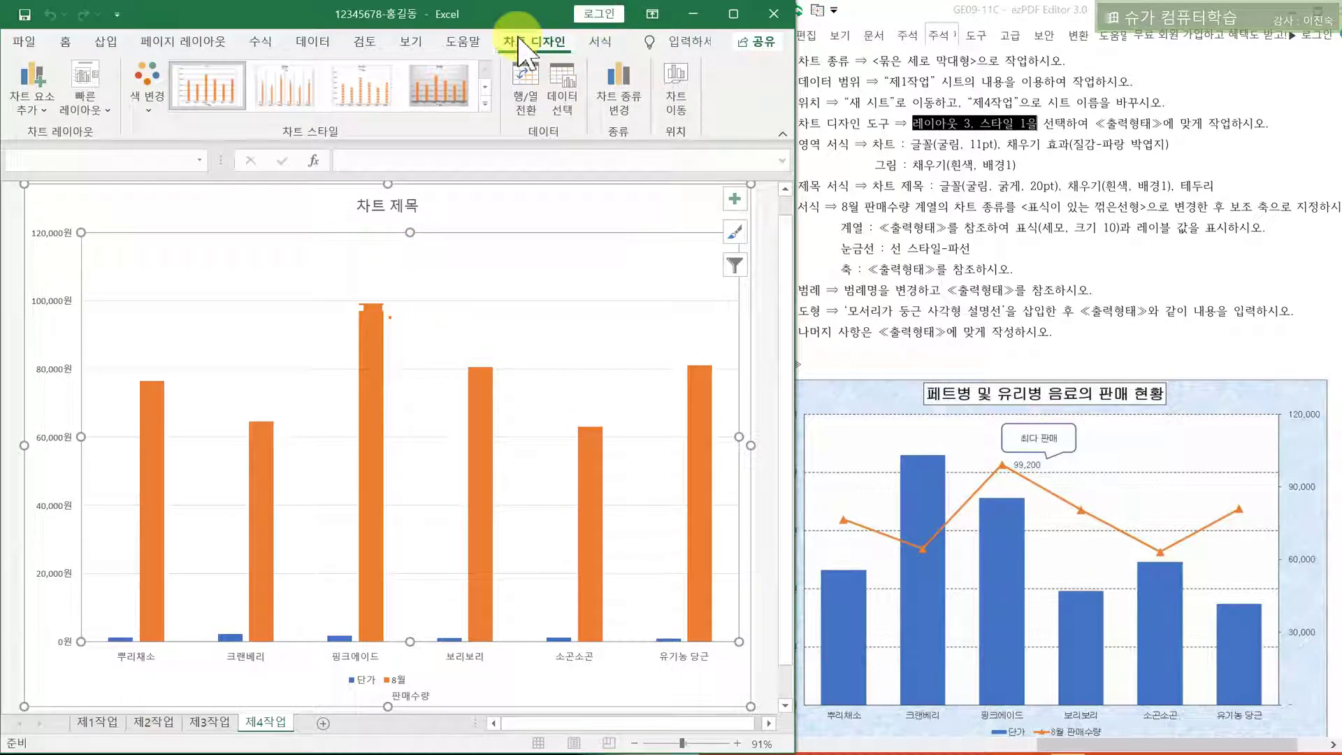
click(82, 105)
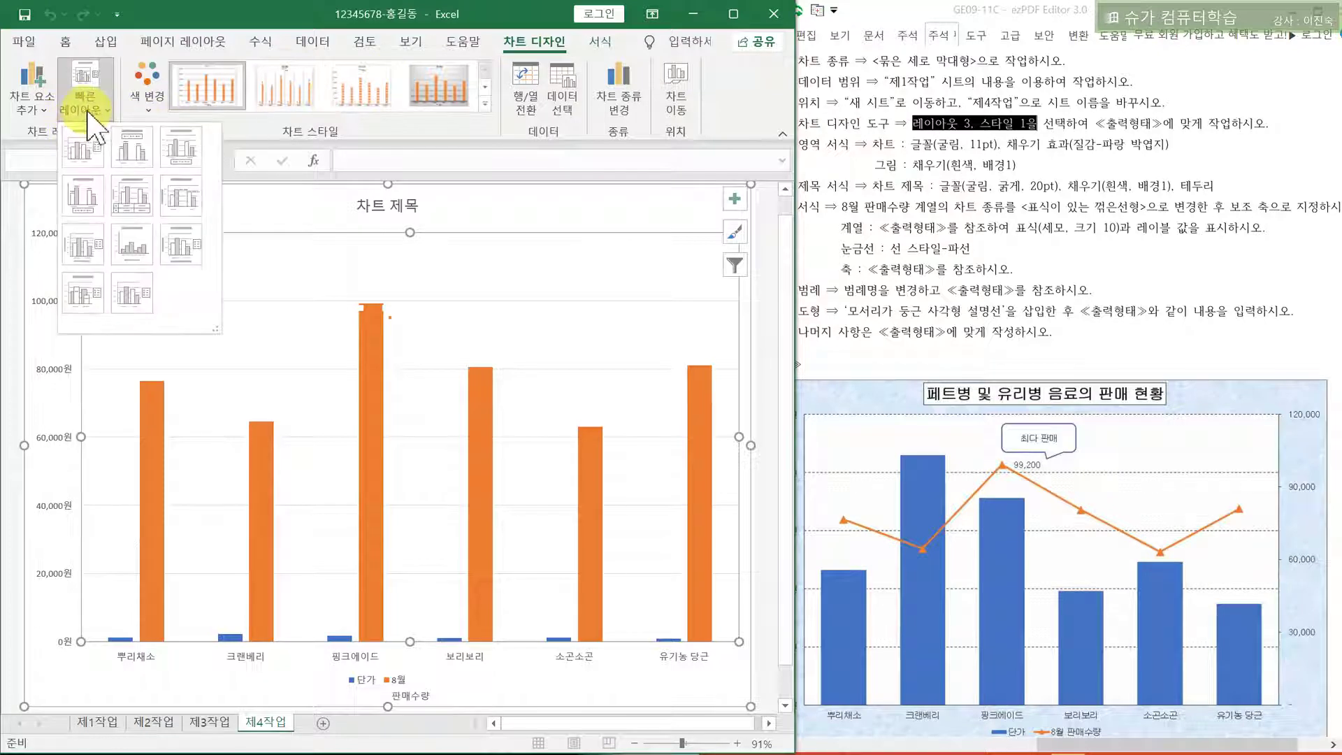
click(180, 154)
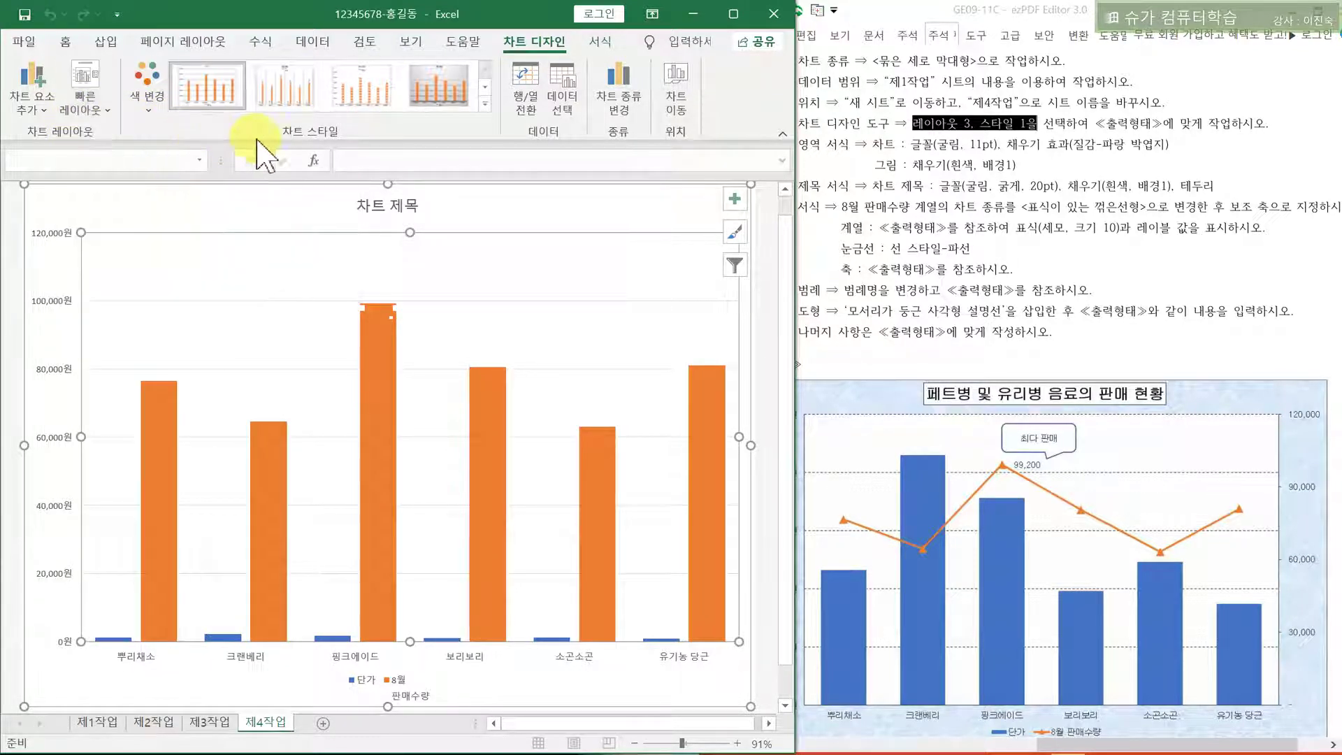
click(203, 105)
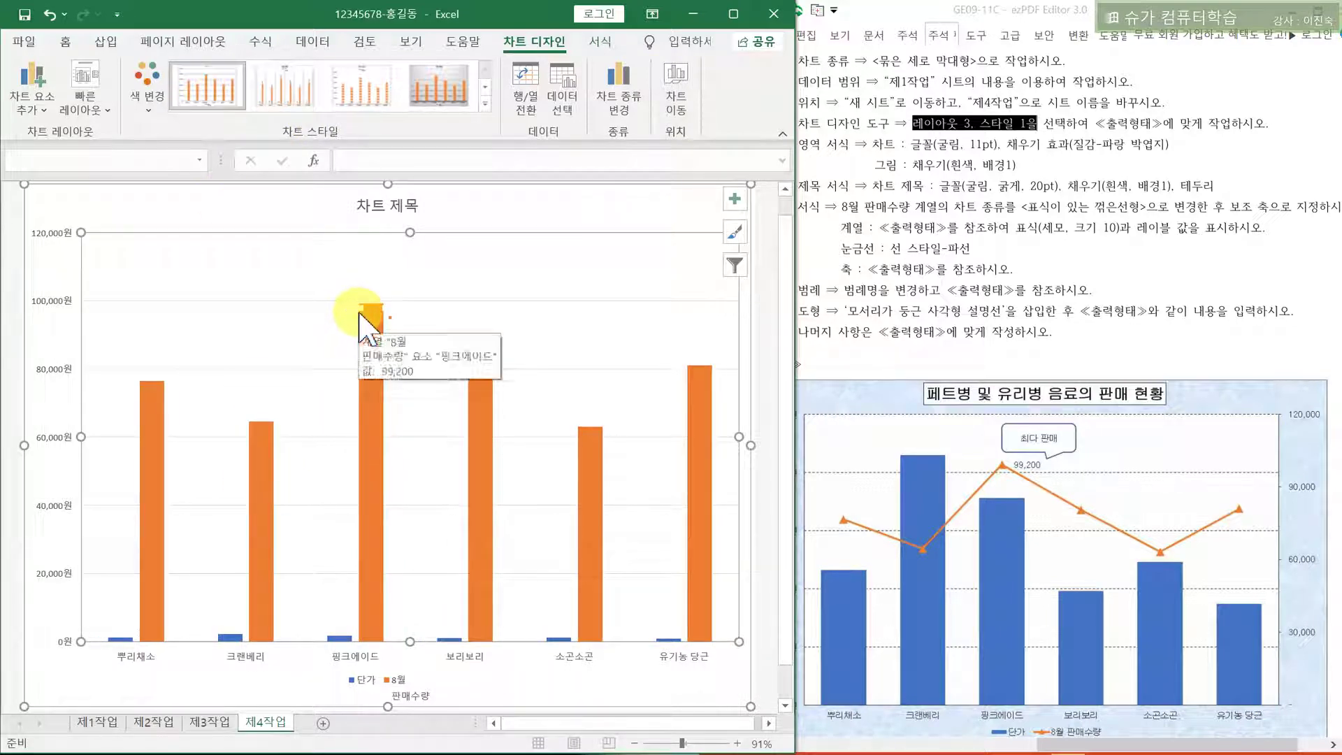
click(359, 335)
click(510, 345)
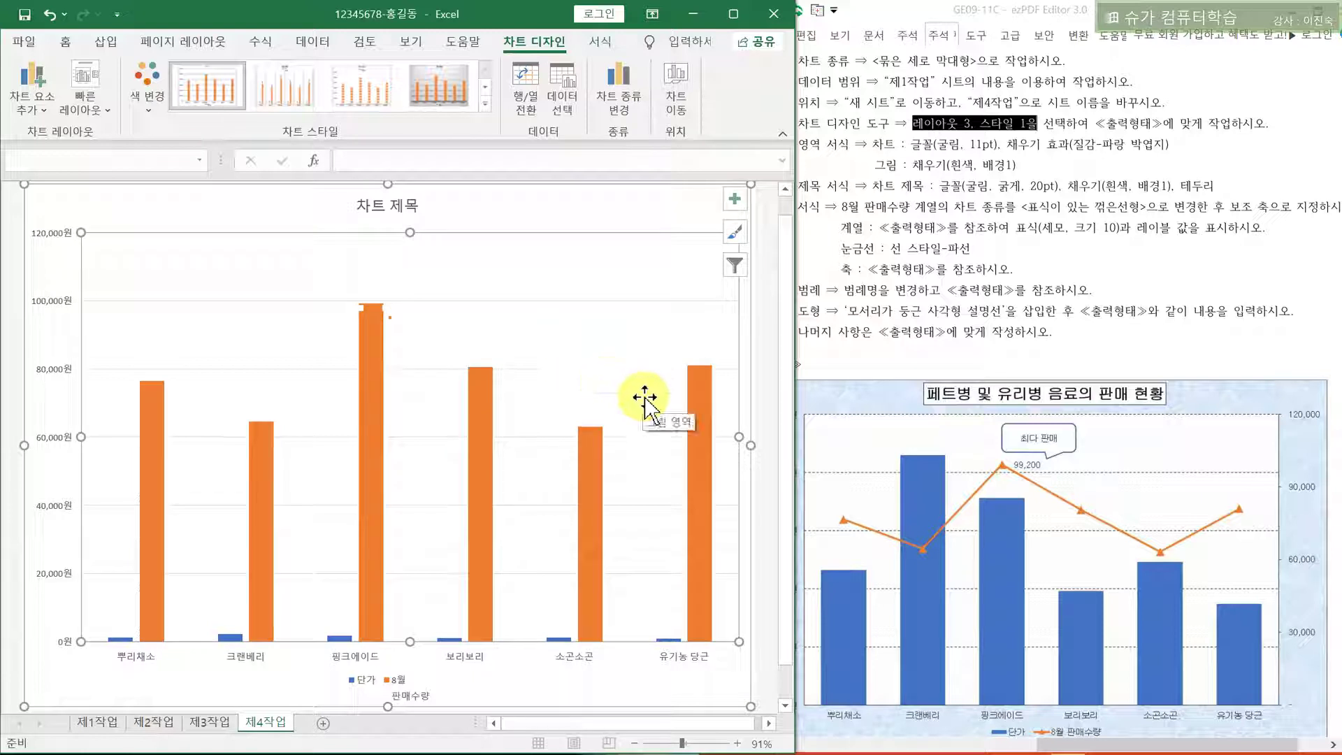
Following the PDF's 영역 서식 instruction, fill the chart area with the 파랑 박엽지 texture
click(946, 273)
drag(800, 156, 1183, 144)
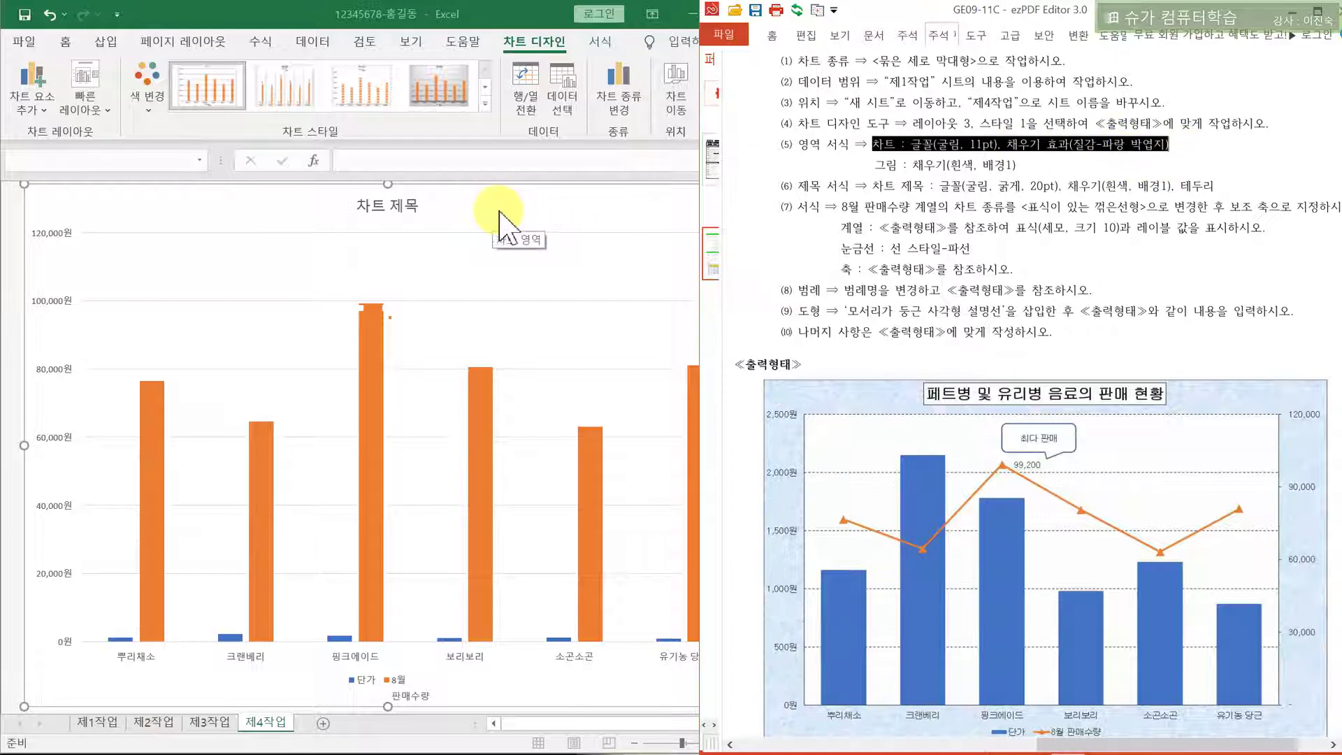
click(524, 197)
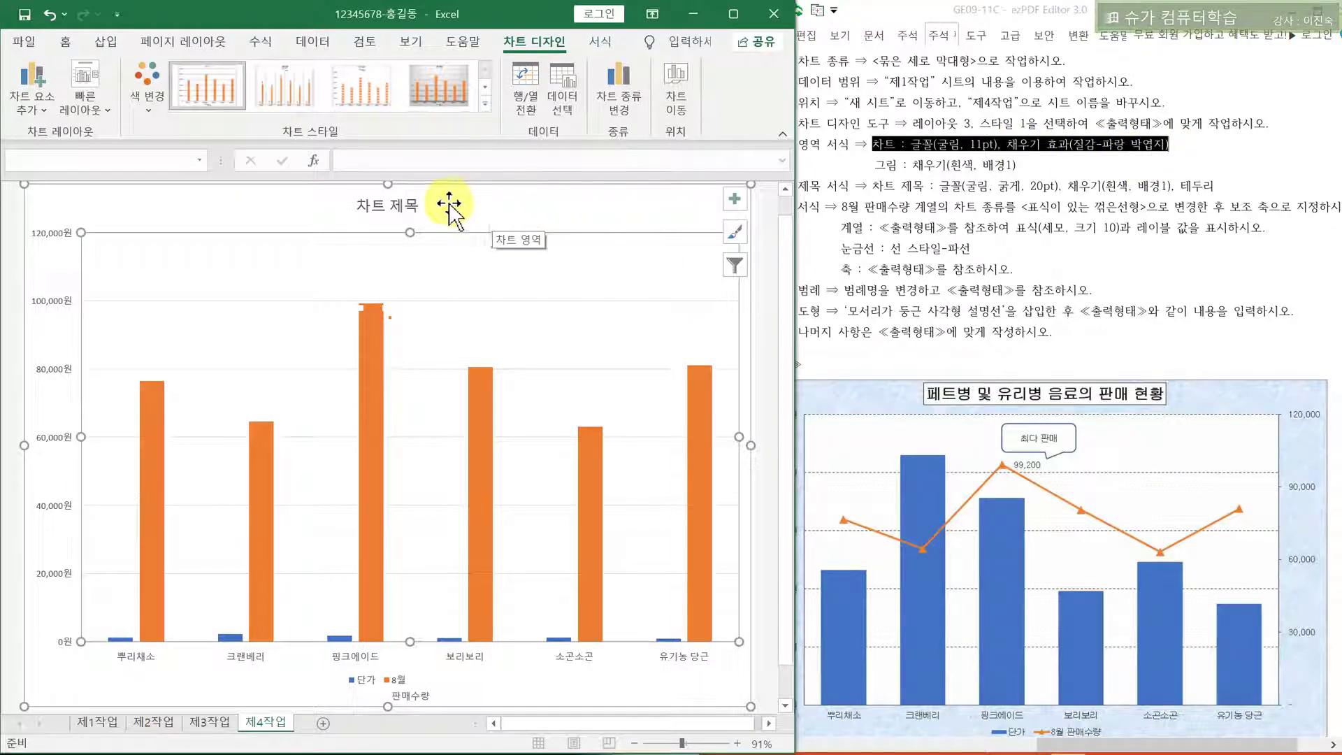
right_click(495, 205)
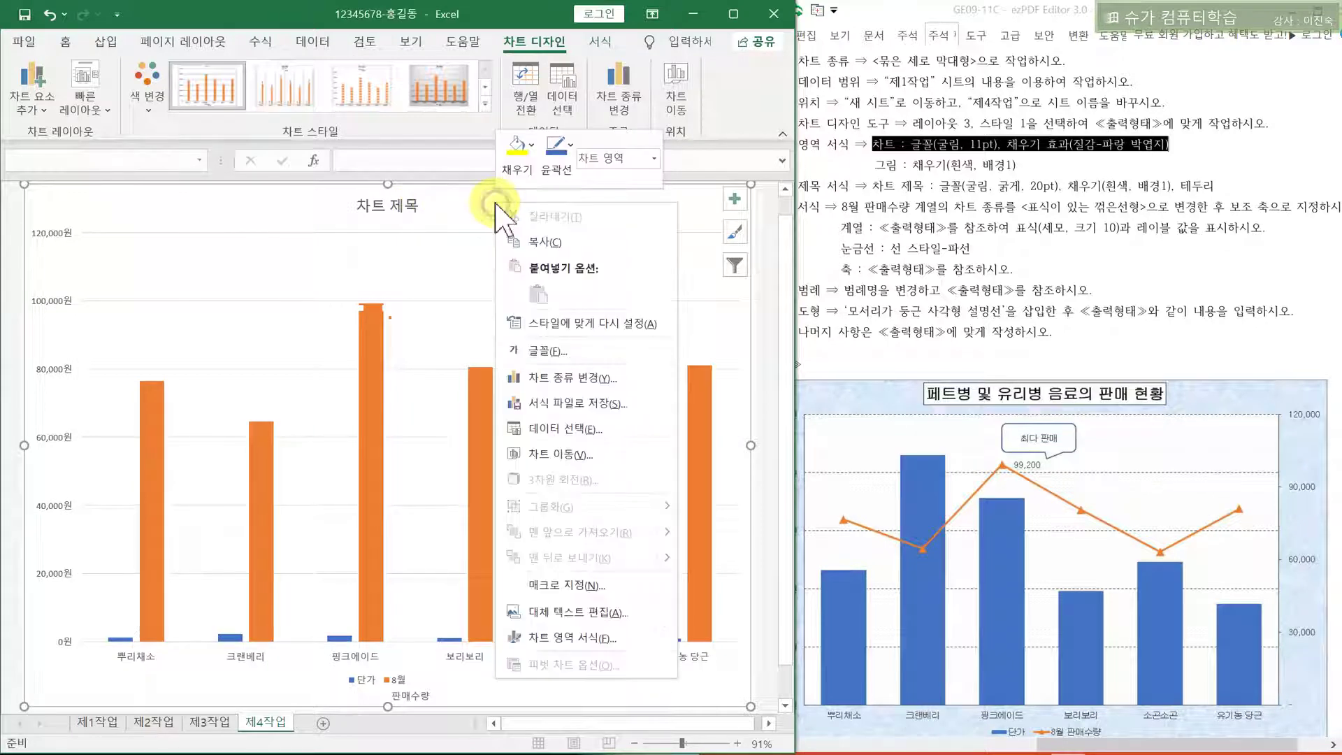
click(526, 172)
click(529, 175)
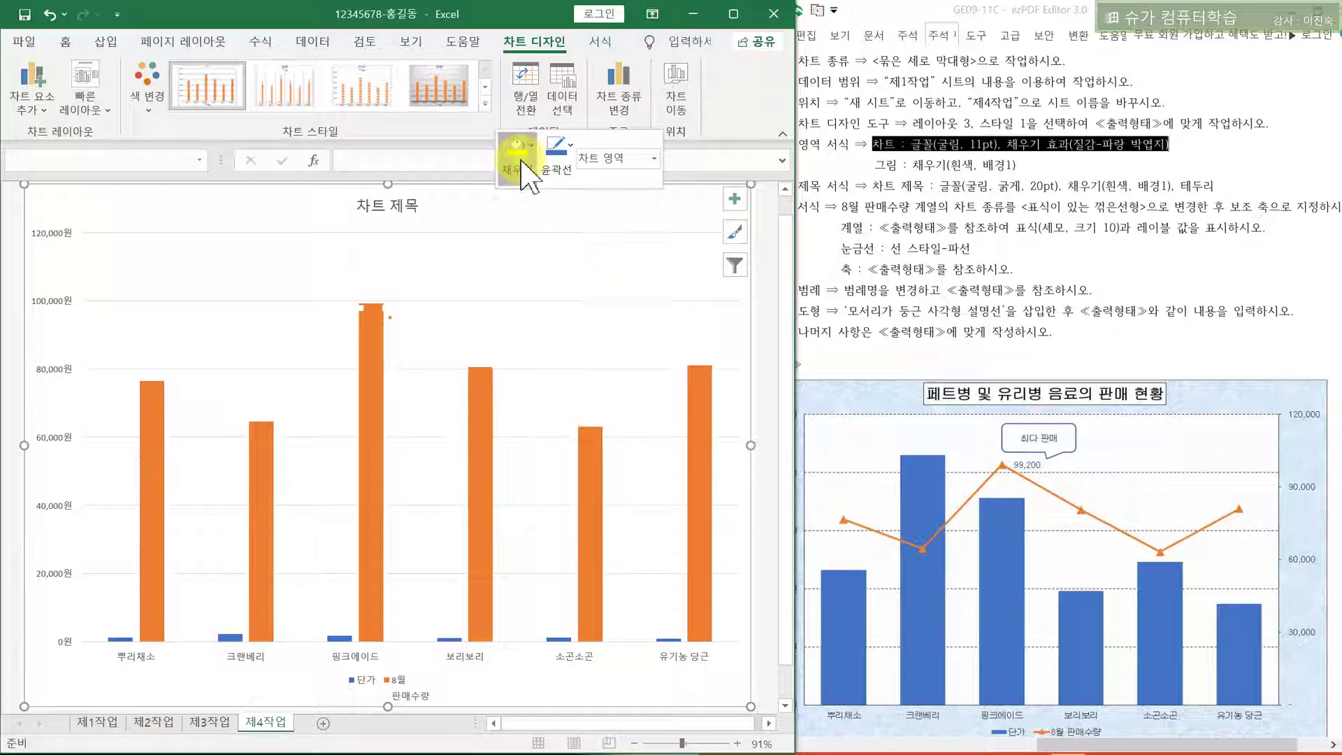
click(522, 162)
click(522, 163)
click(522, 162)
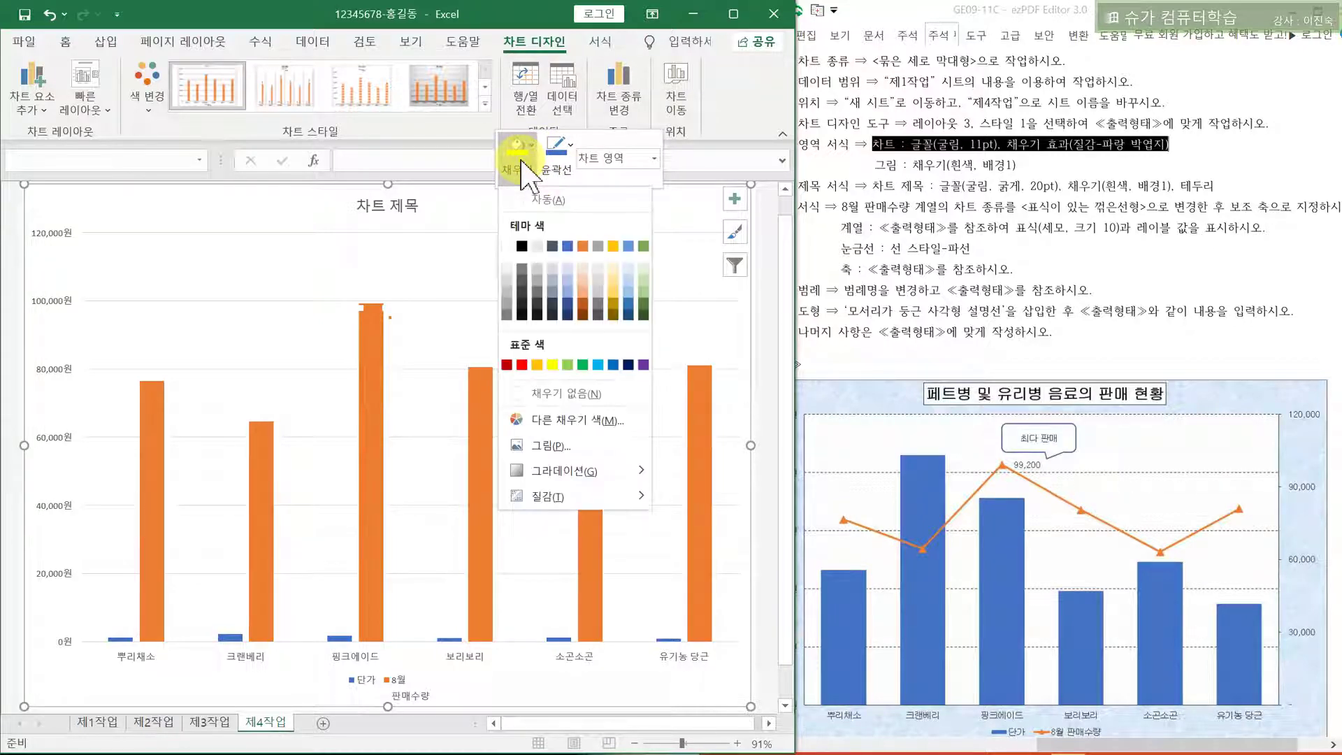
mouse_move(555, 498)
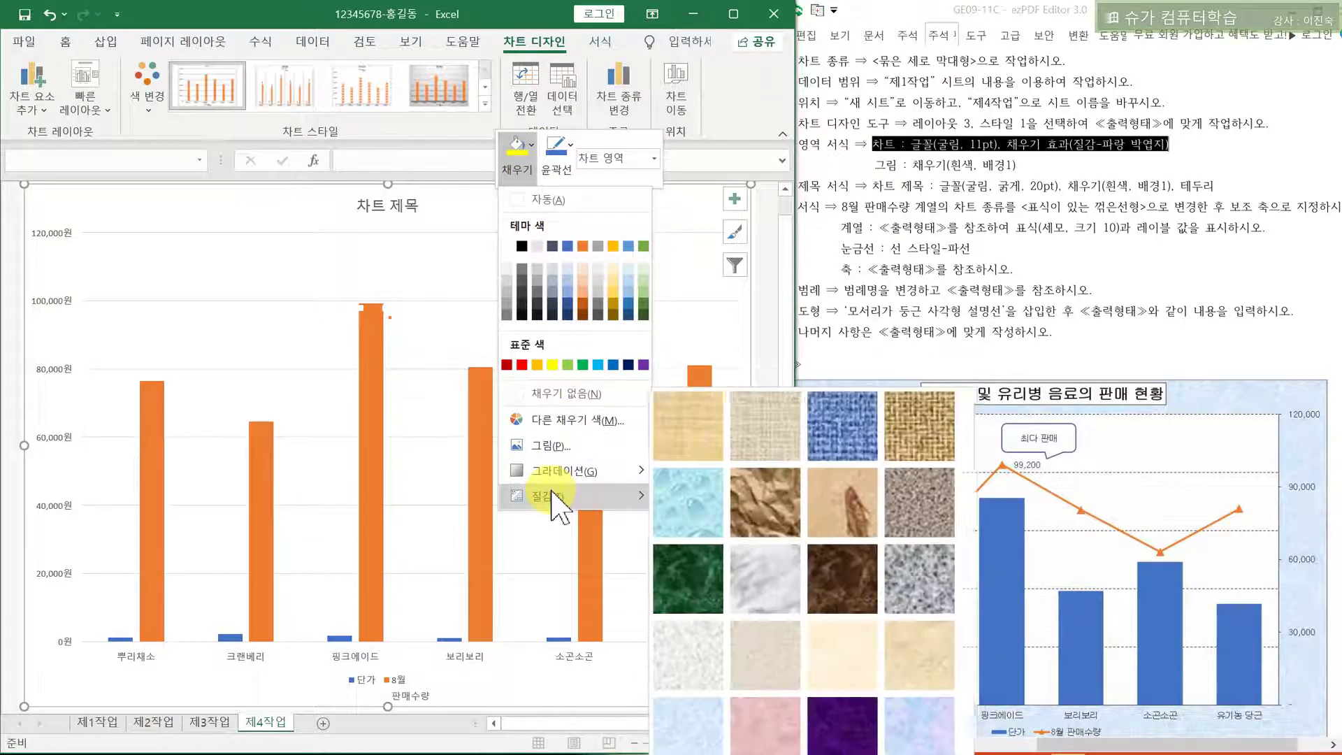
click(686, 717)
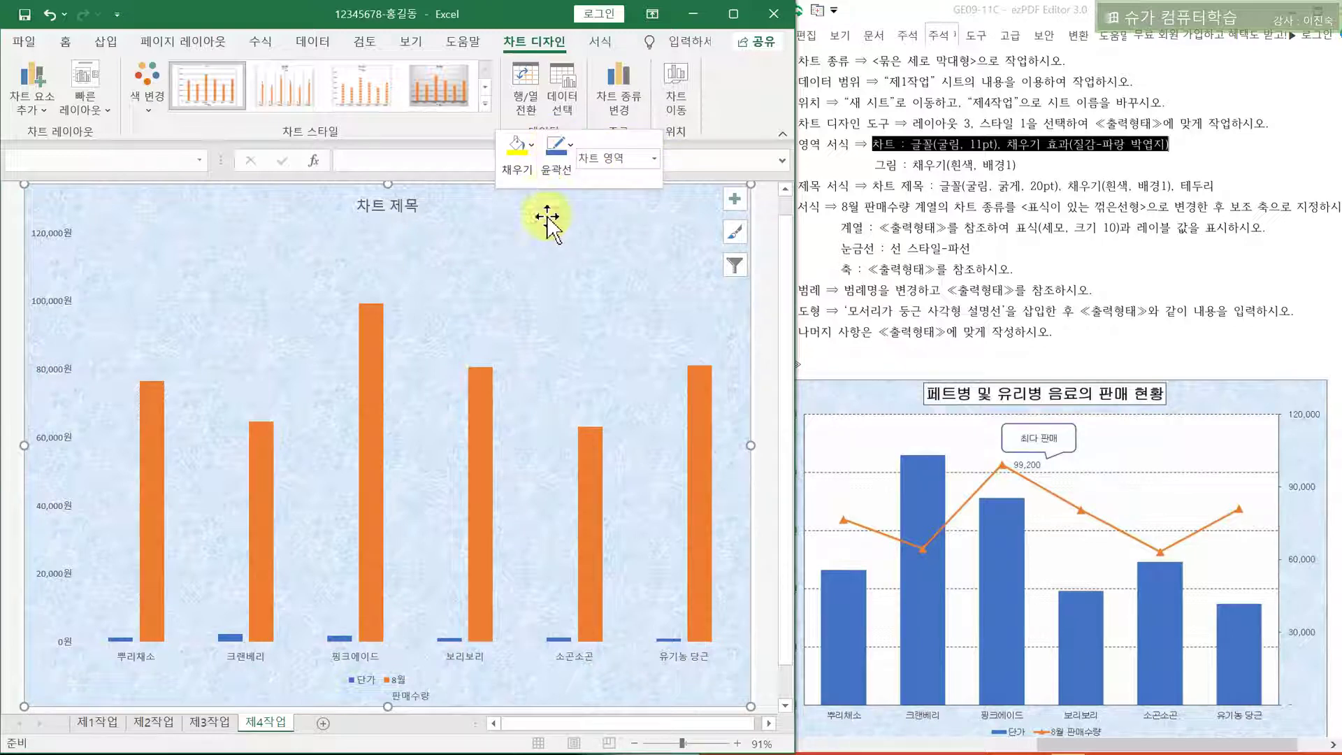
Set the chart area's text to 굴림, 11 pt, in black
click(65, 41)
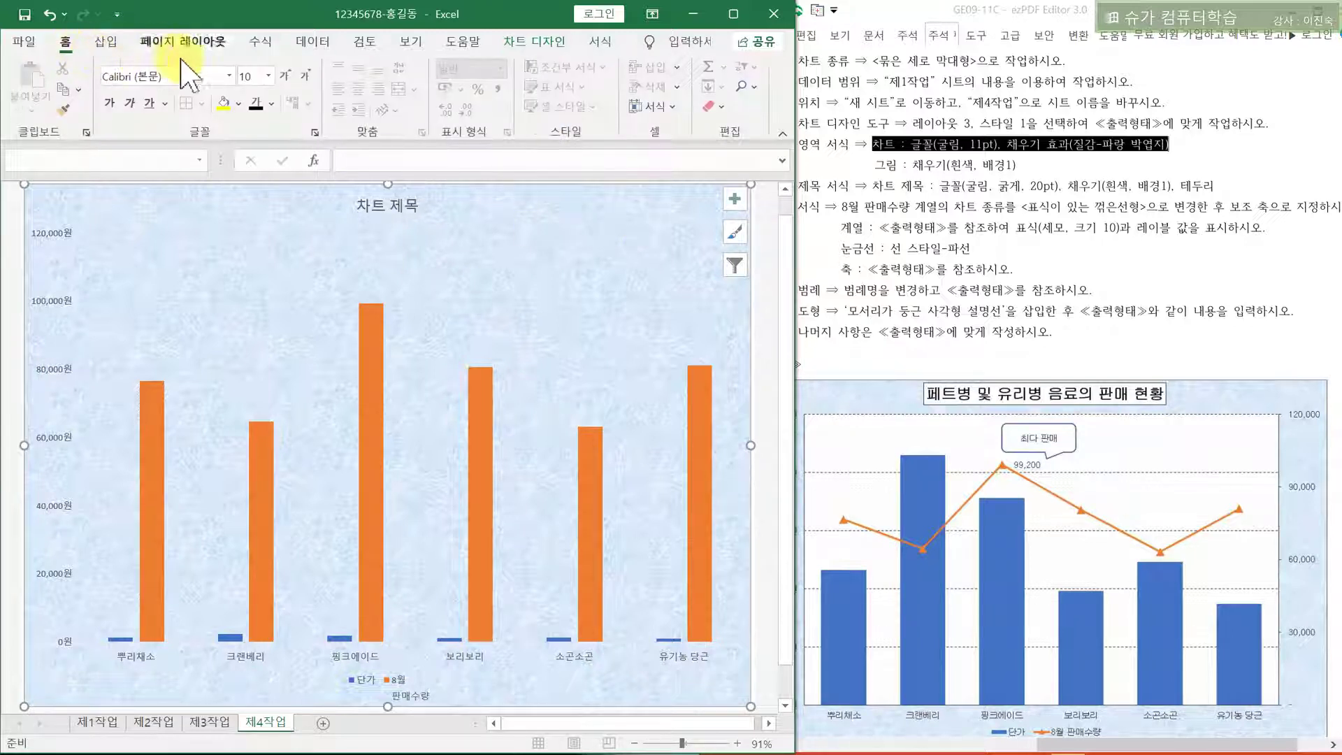
click(215, 73)
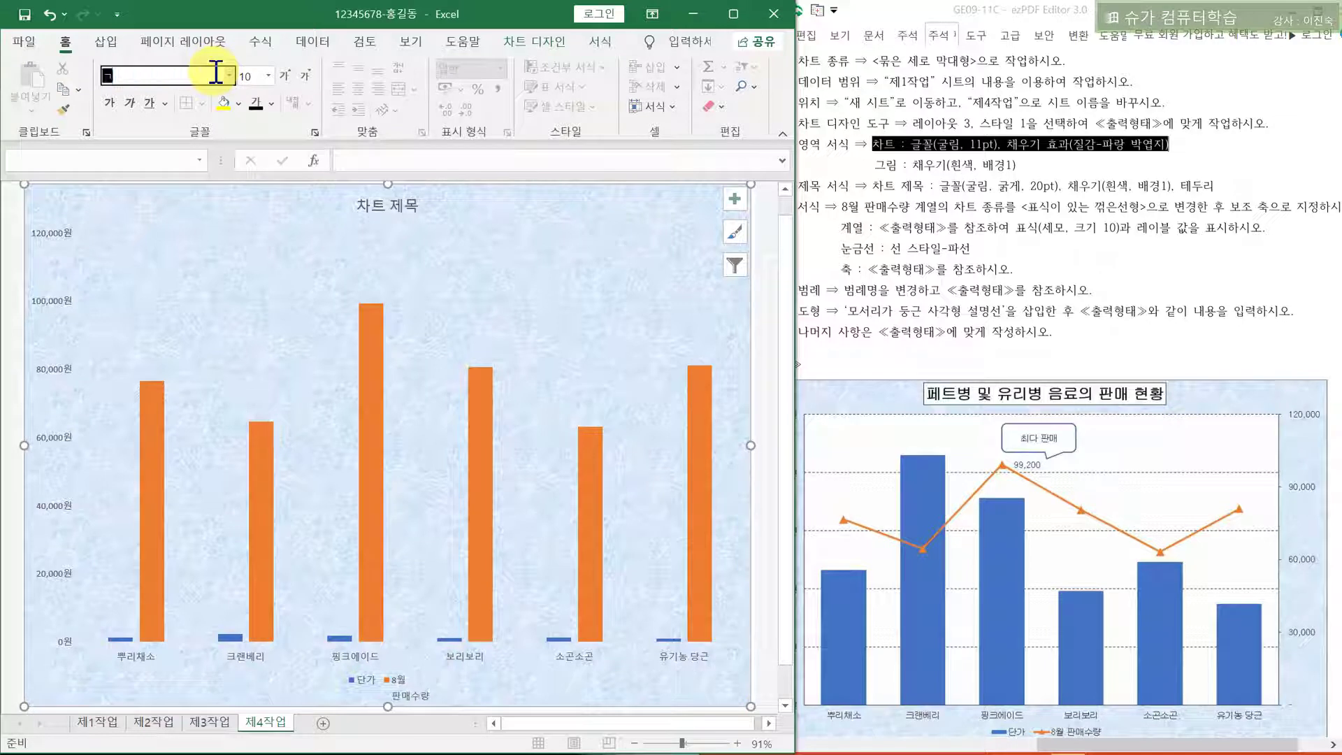
key(Return)
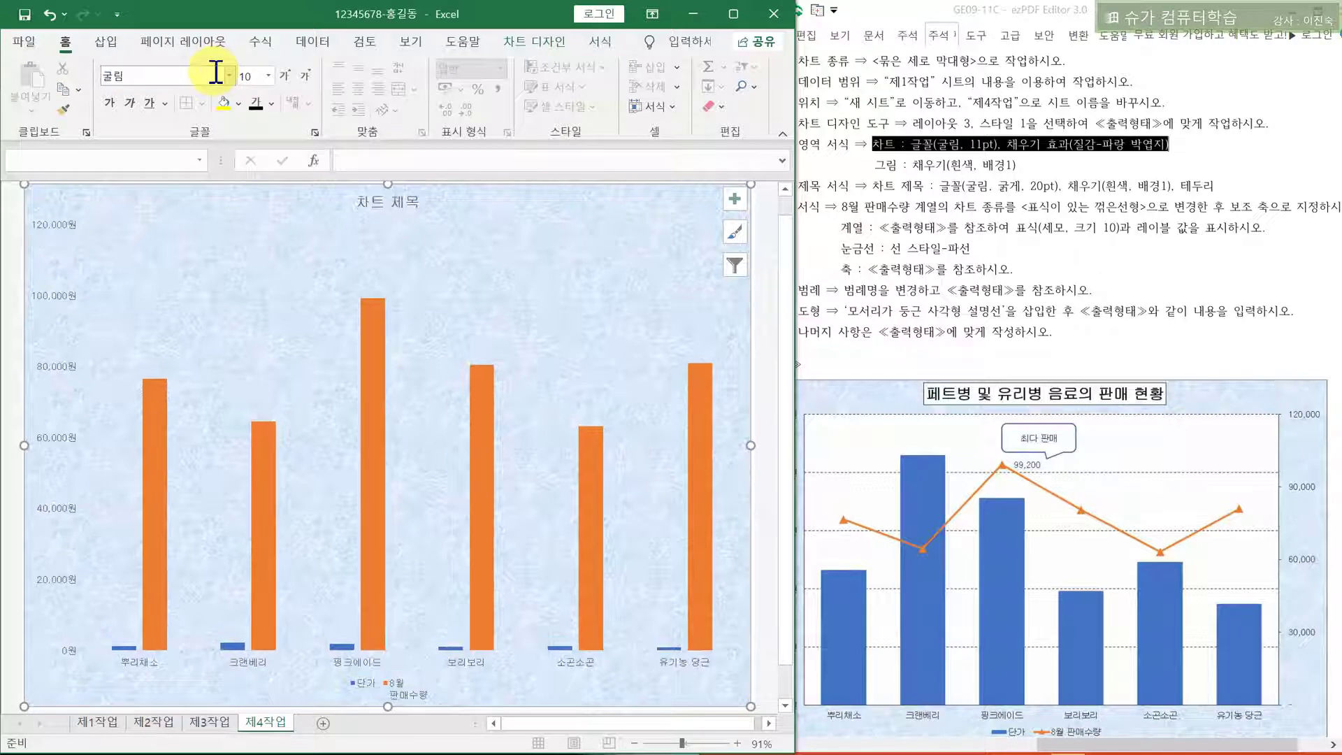
click(284, 76)
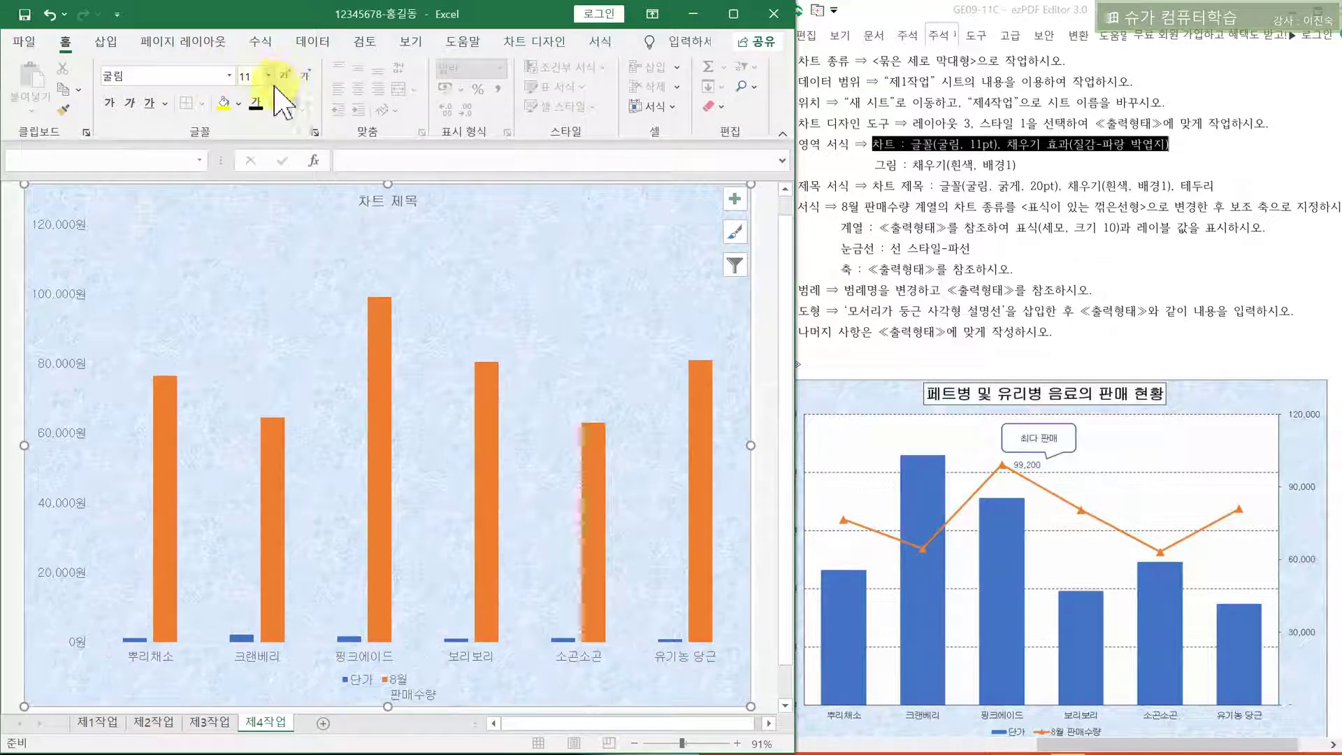
click(271, 104)
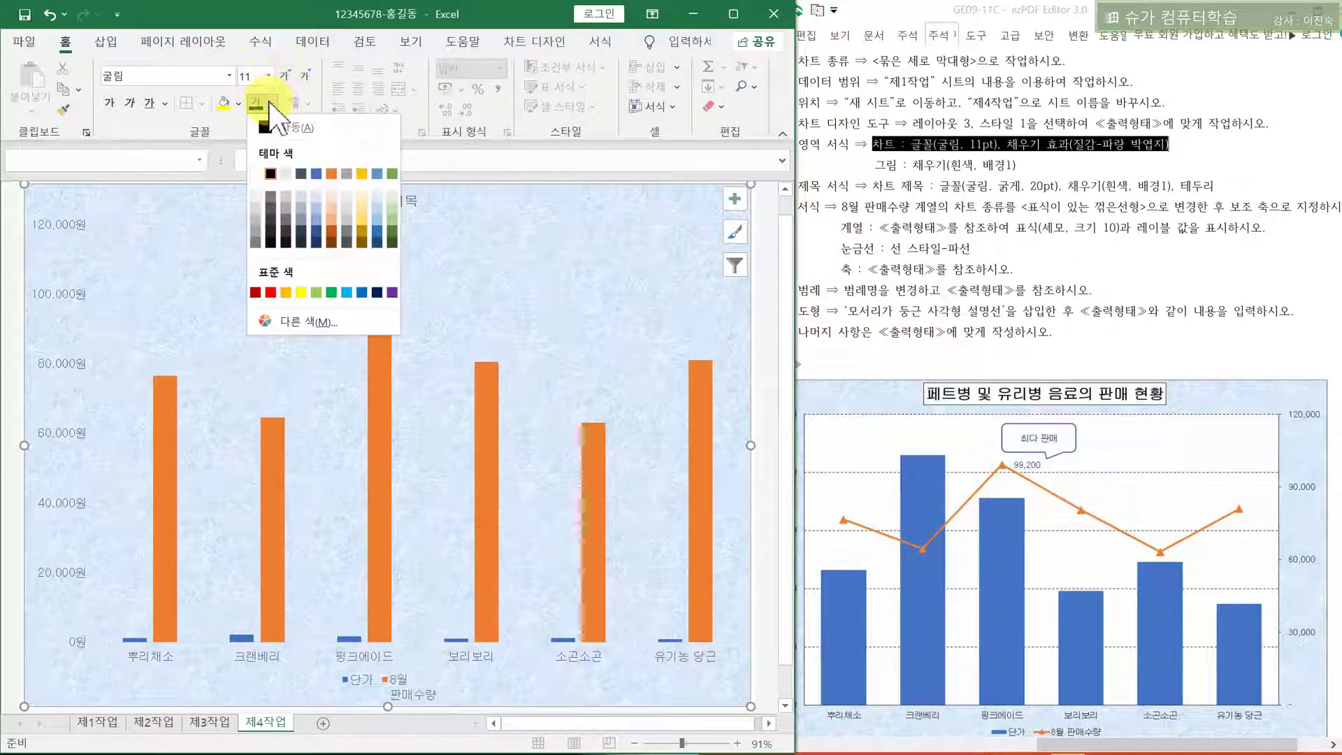
click(272, 172)
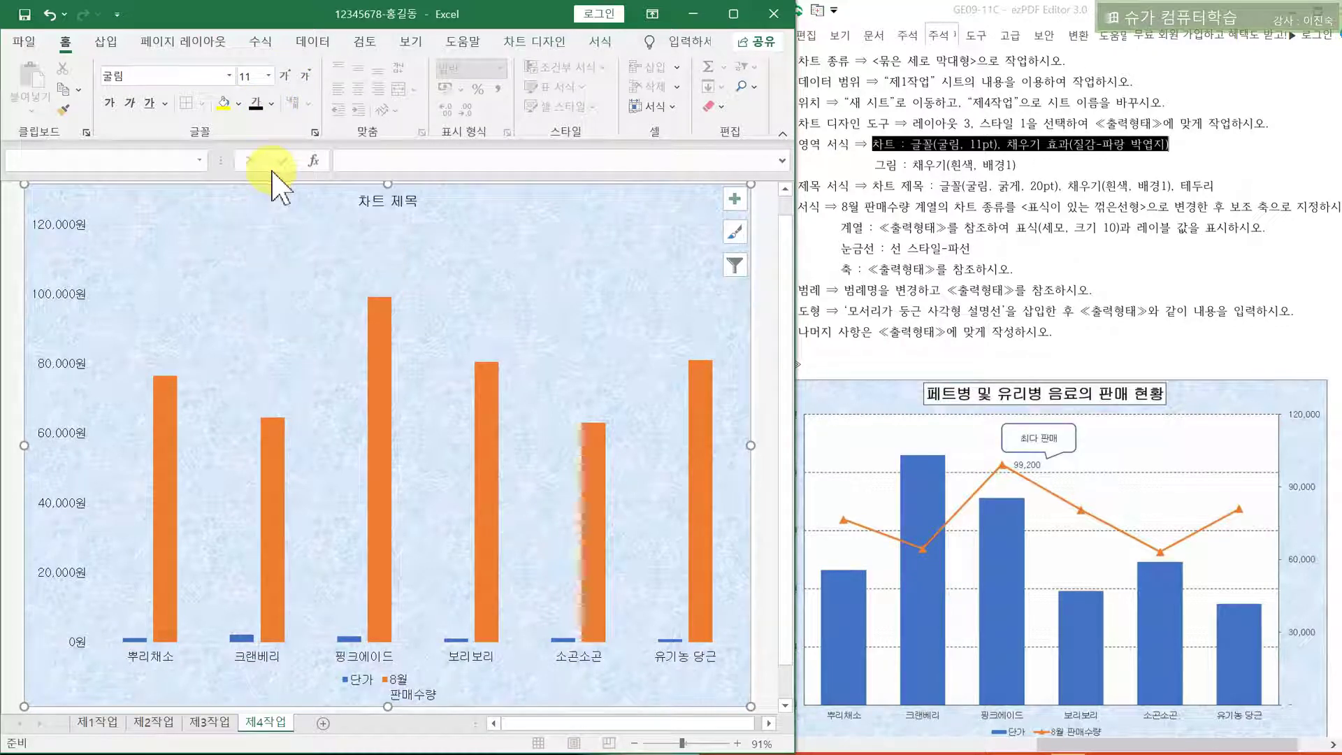
Select the chart's plot area (그림 영역) and open its formatting options
click(324, 264)
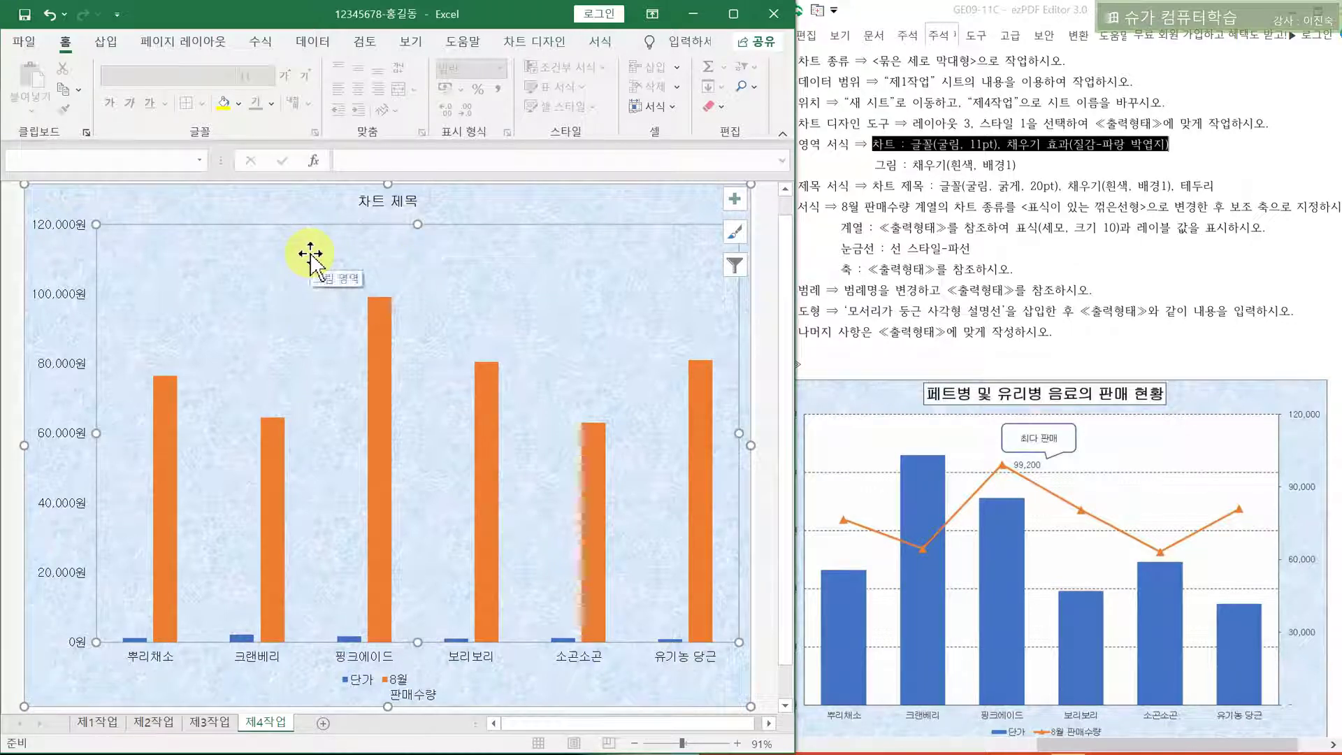
right_click(310, 253)
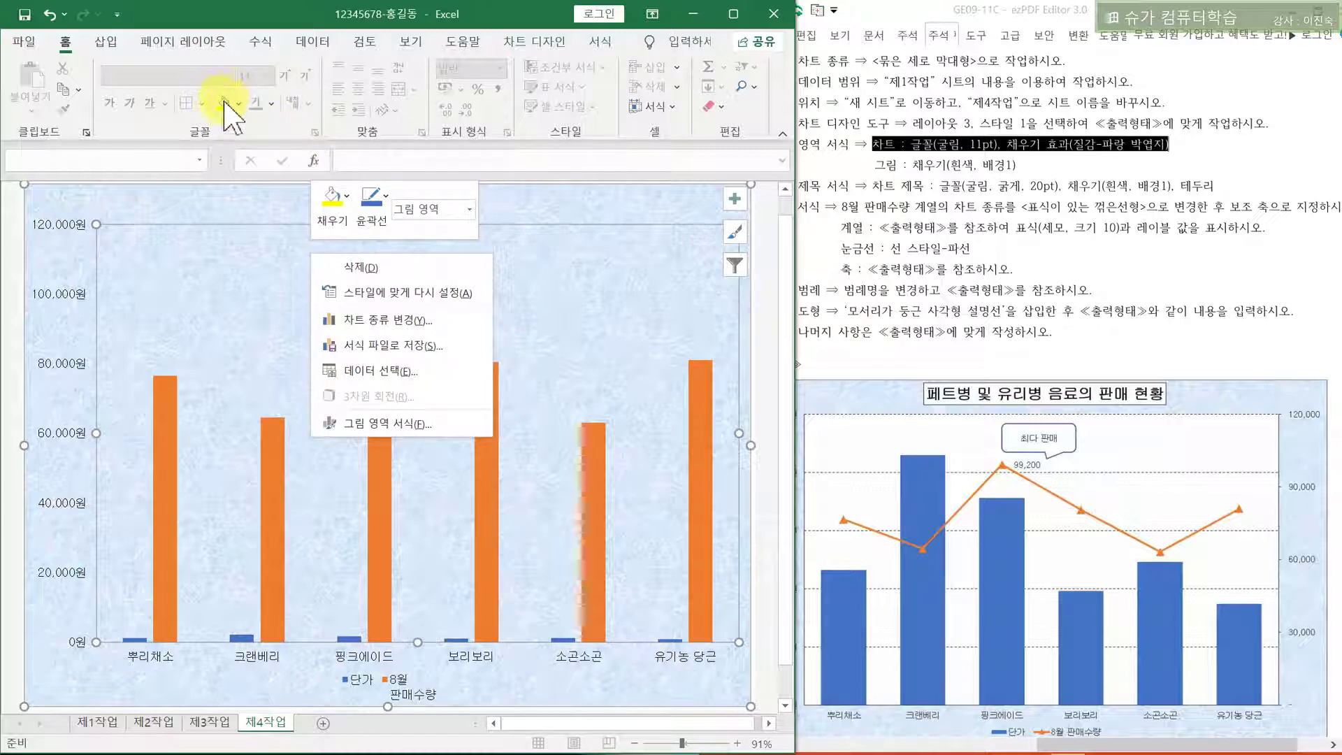
Fill the chart's plot area with white (background 1)
click(334, 202)
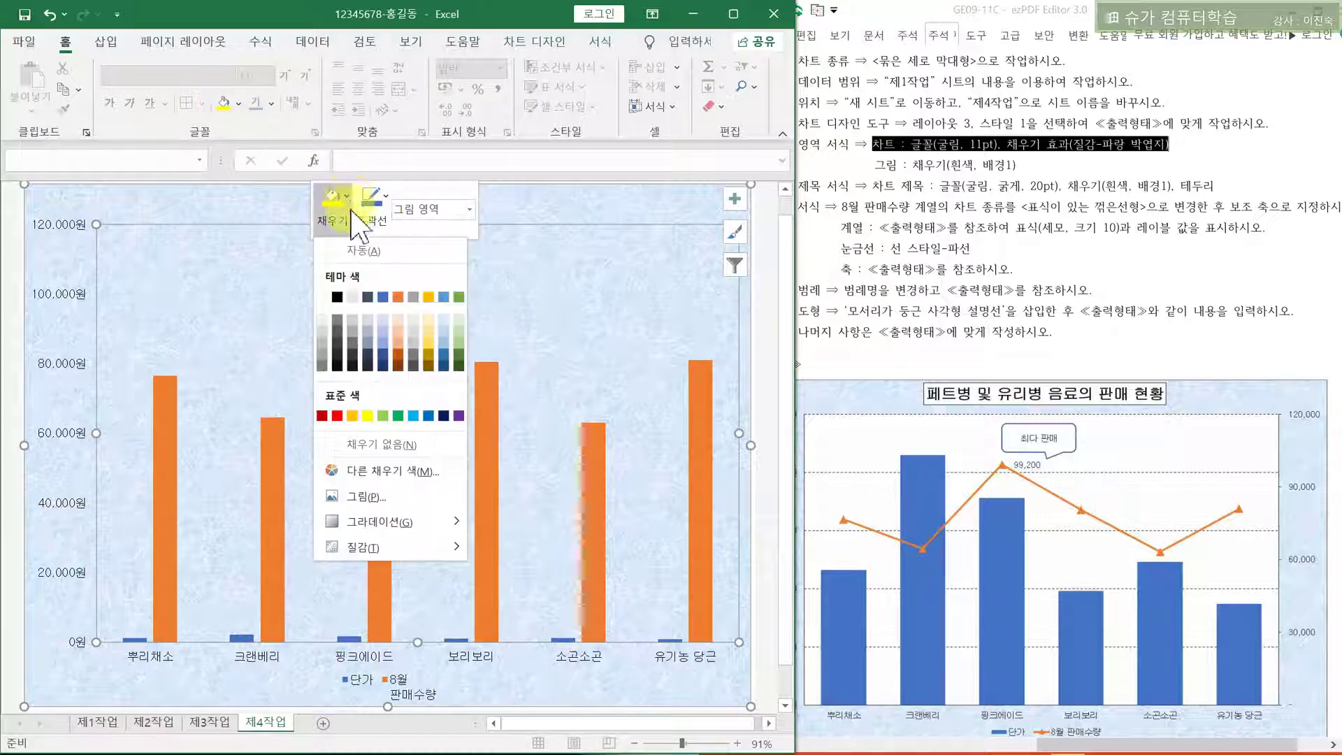
click(322, 298)
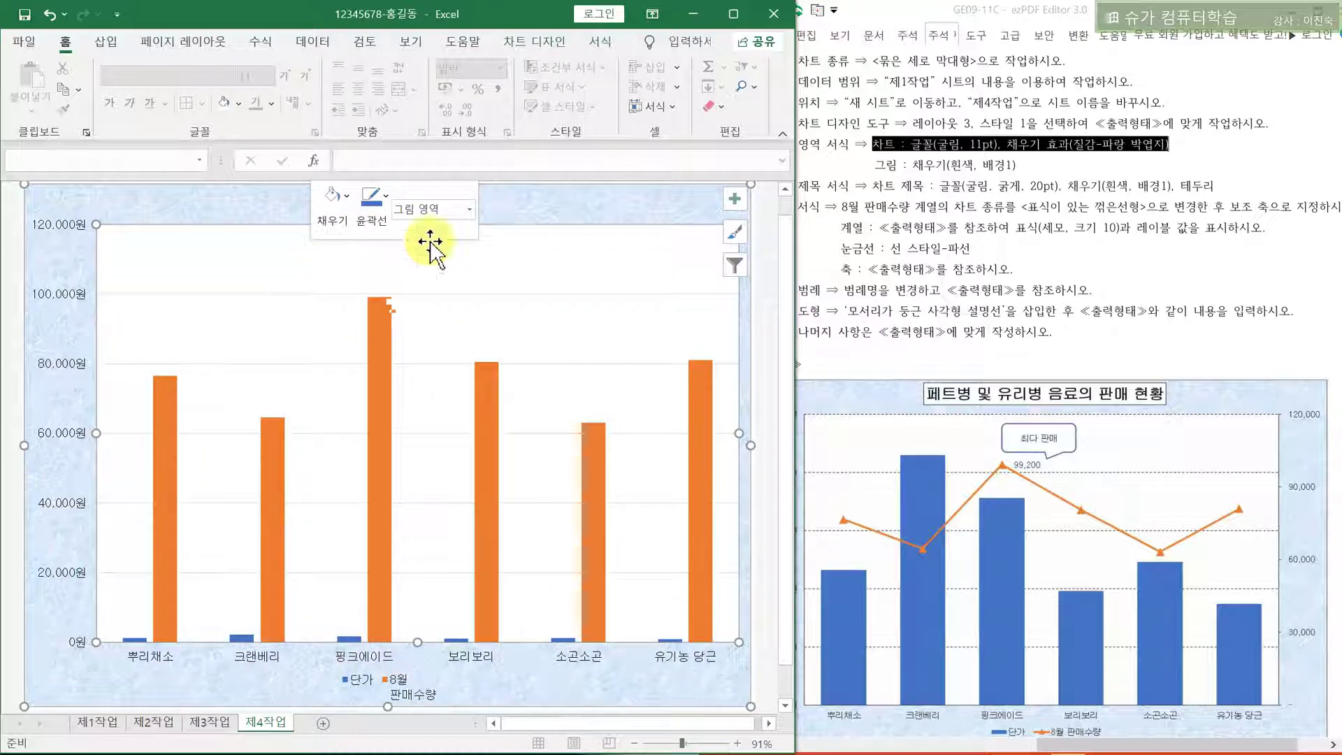
click(507, 202)
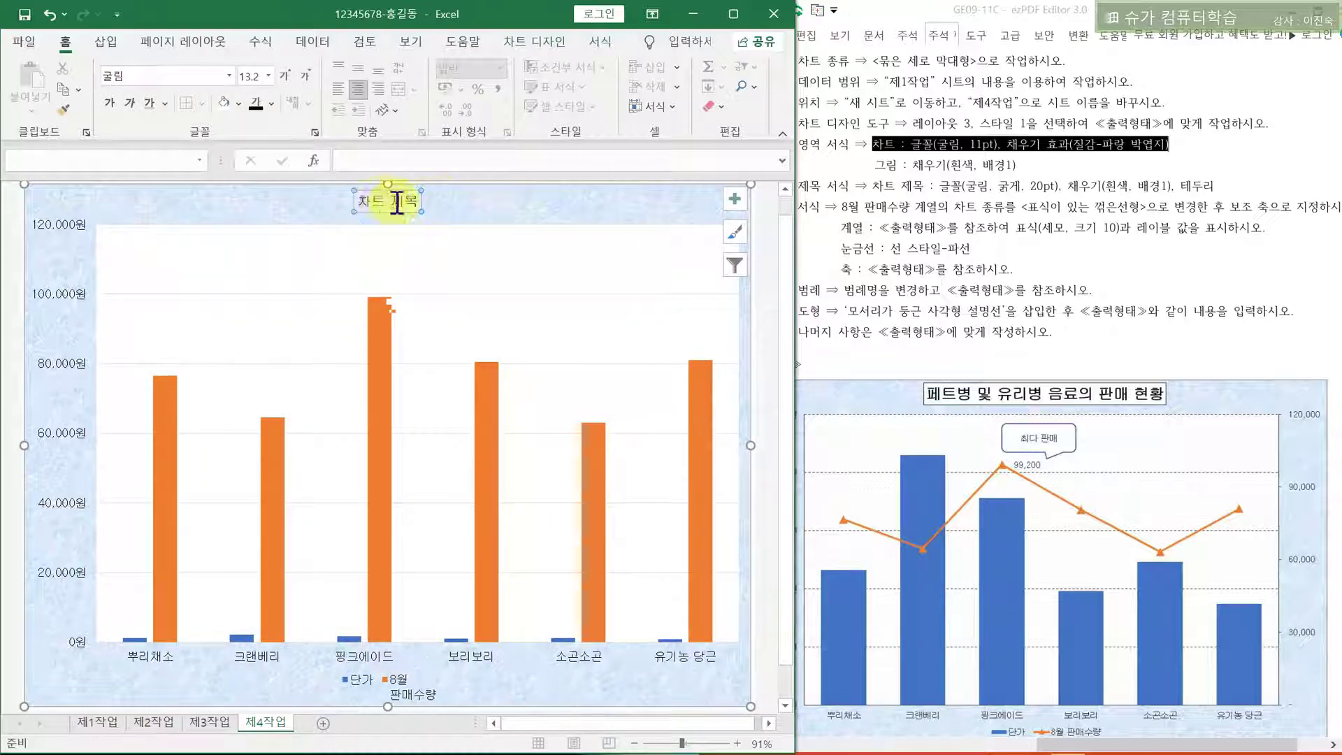
Format the chart title as 20 pt bold black text with a white fill
click(857, 203)
drag(783, 185, 1191, 187)
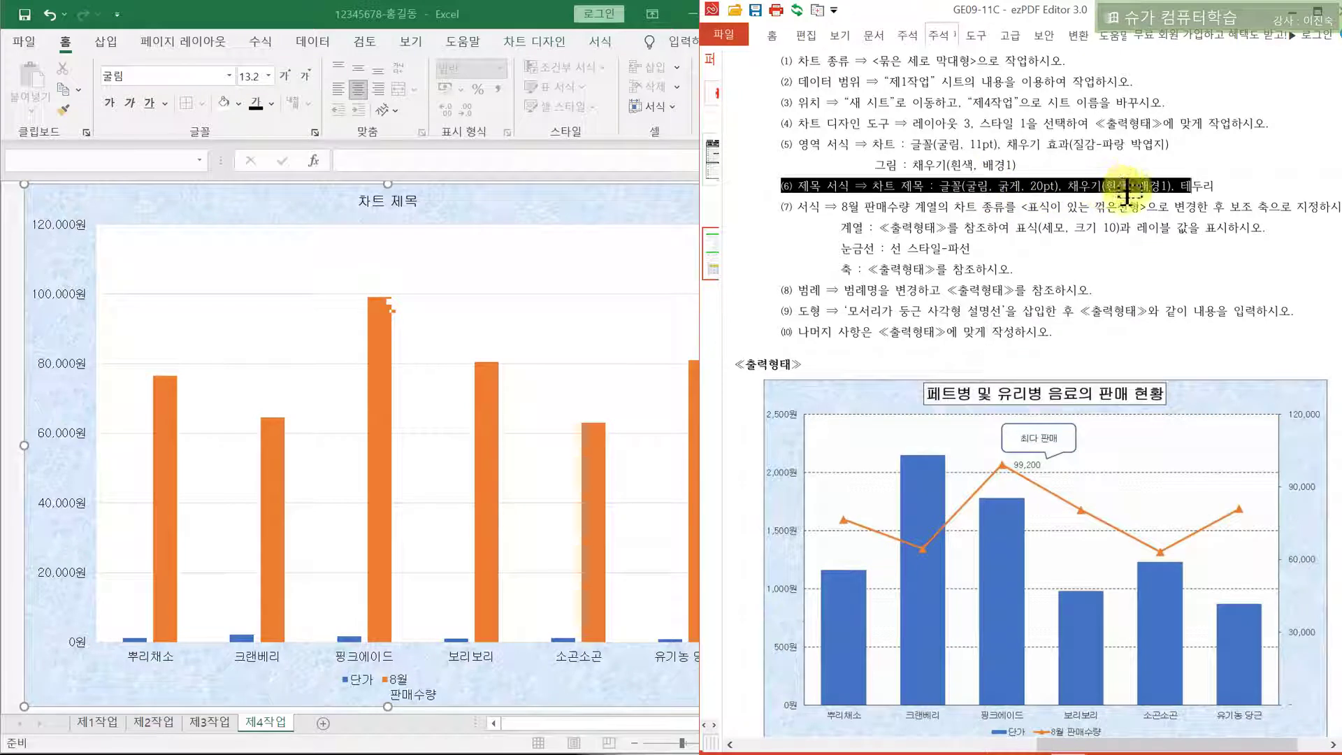
click(397, 202)
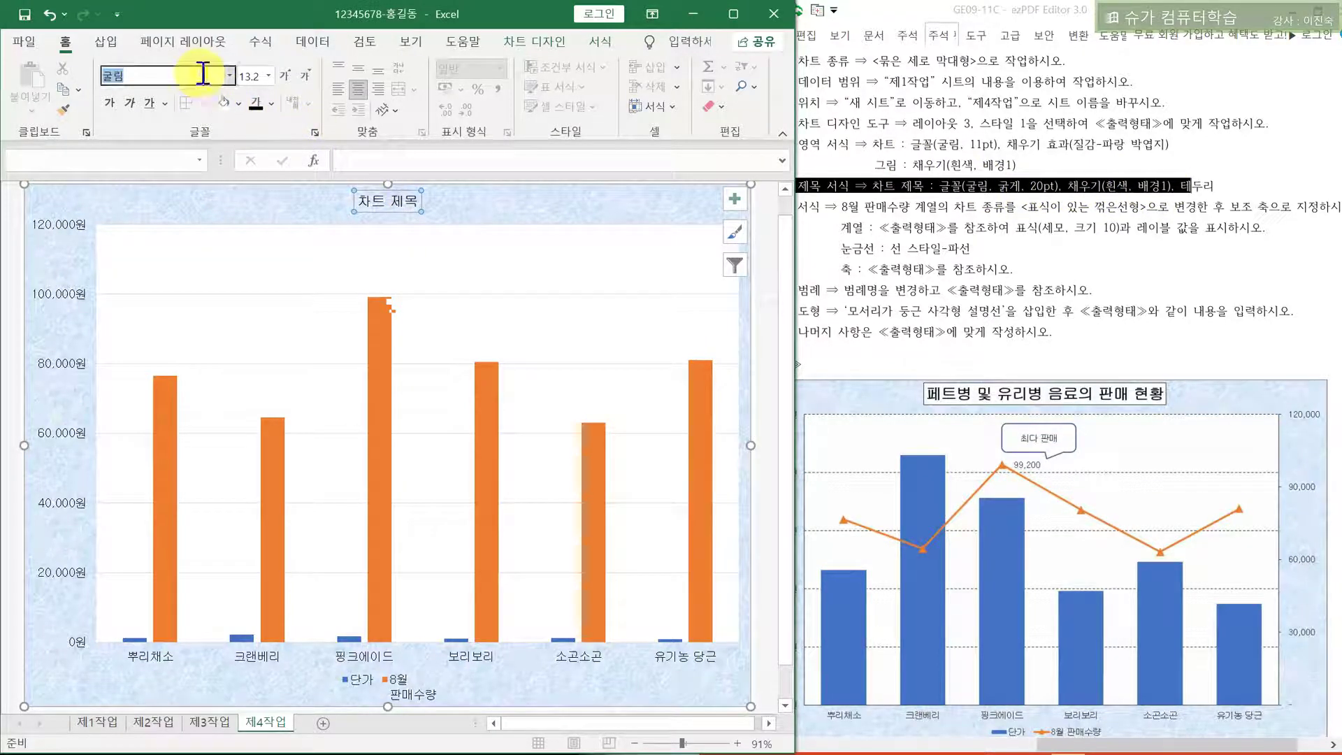
click(269, 76)
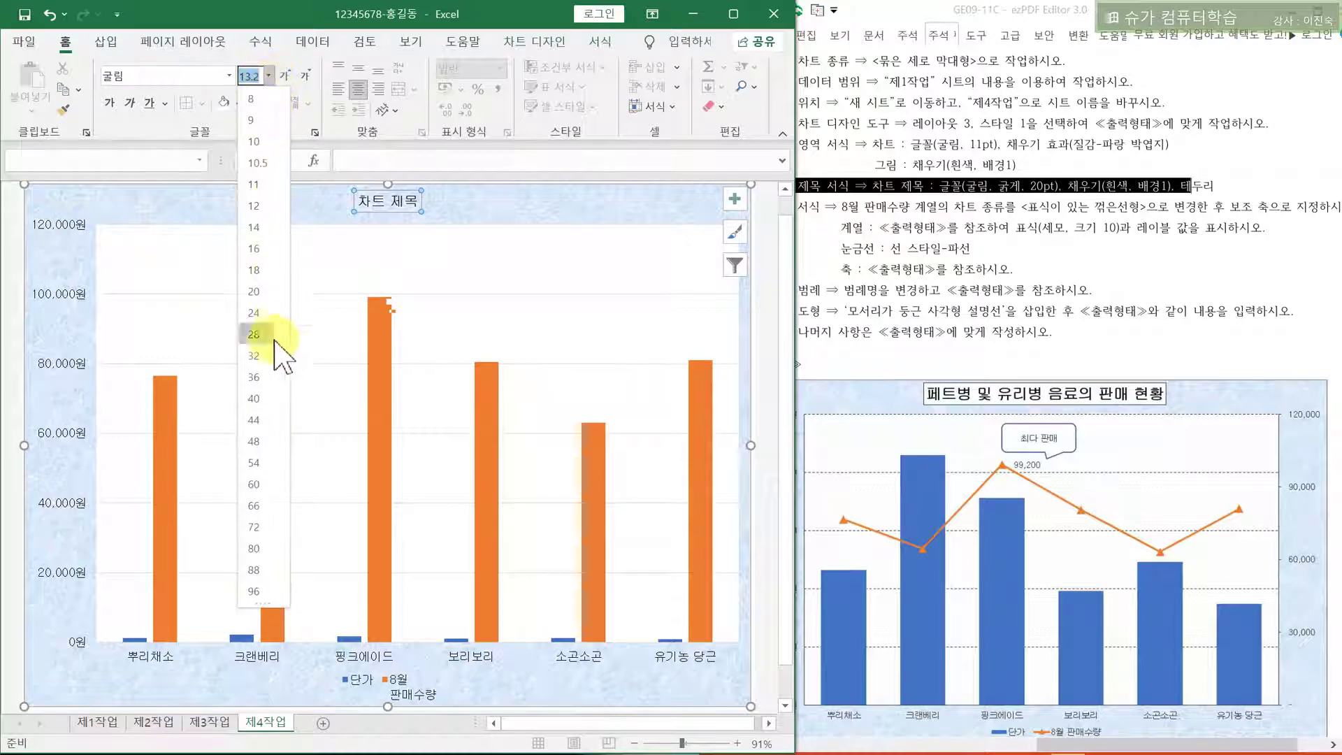
click(254, 292)
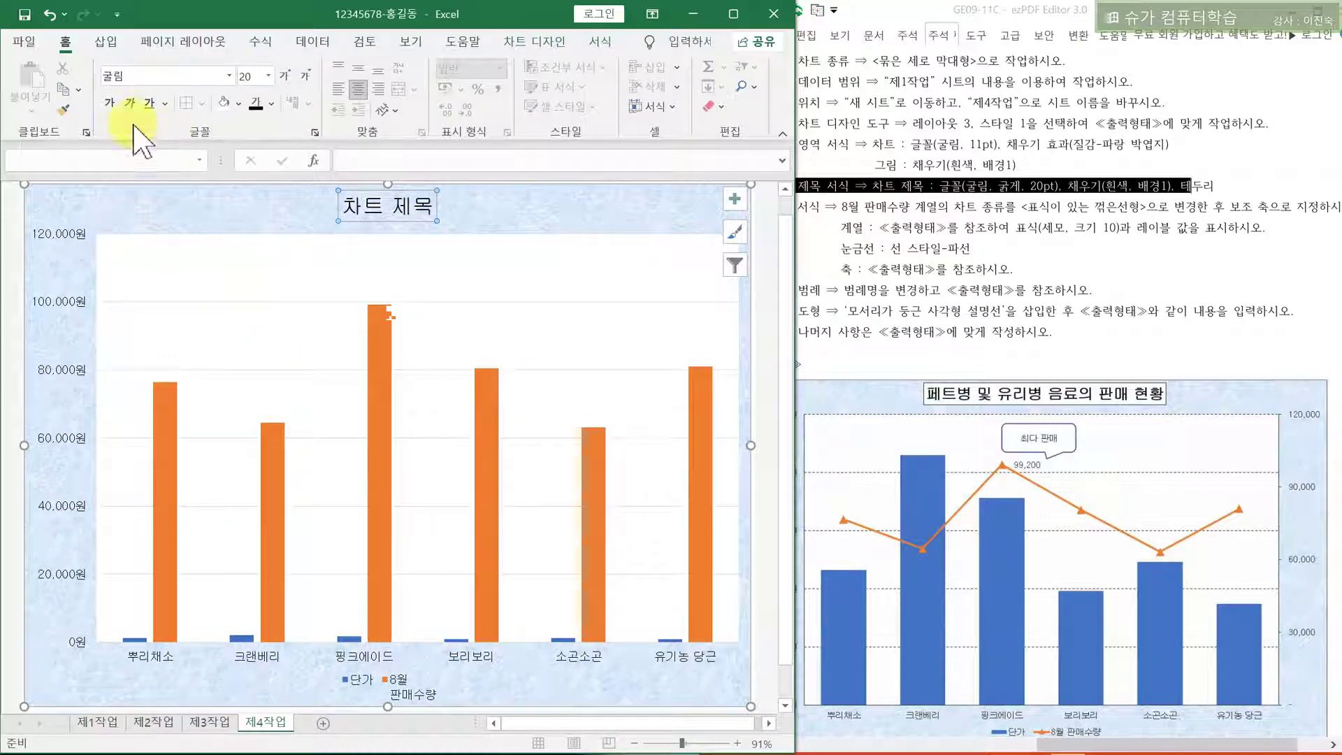
click(110, 103)
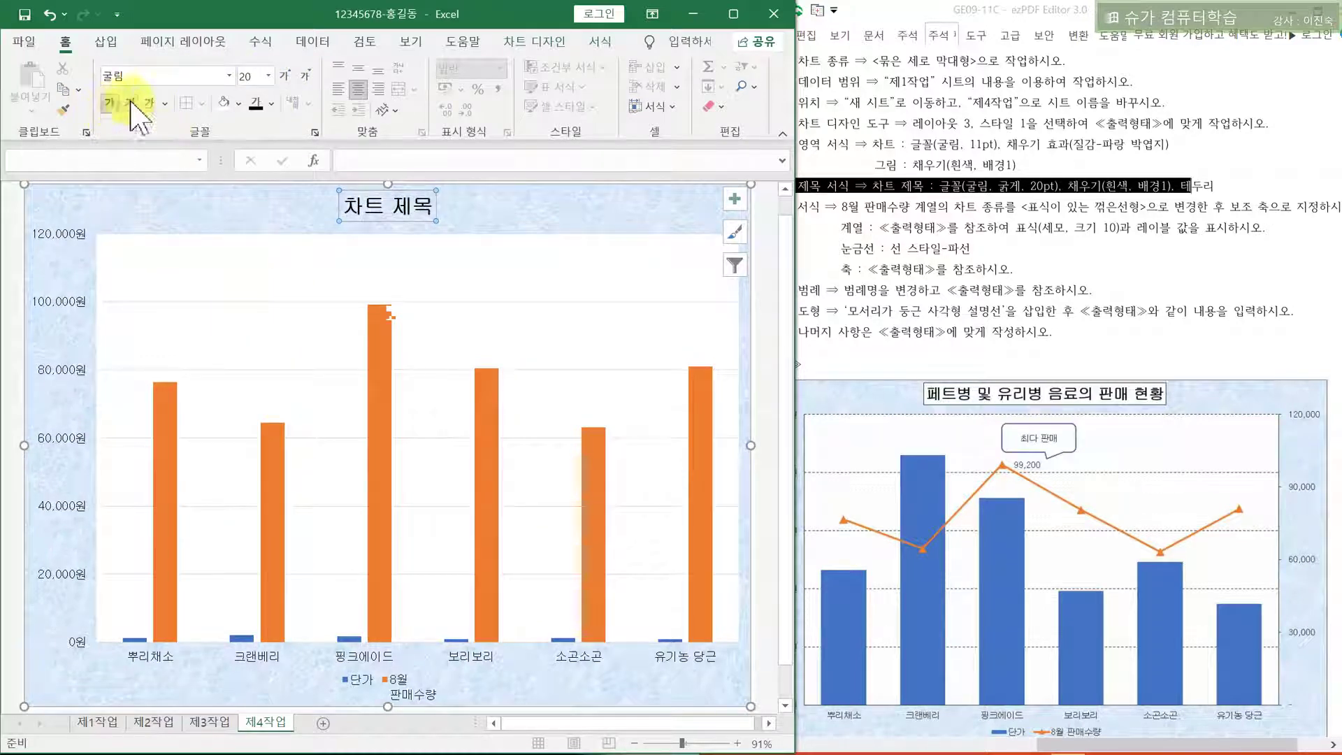
click(222, 102)
click(272, 105)
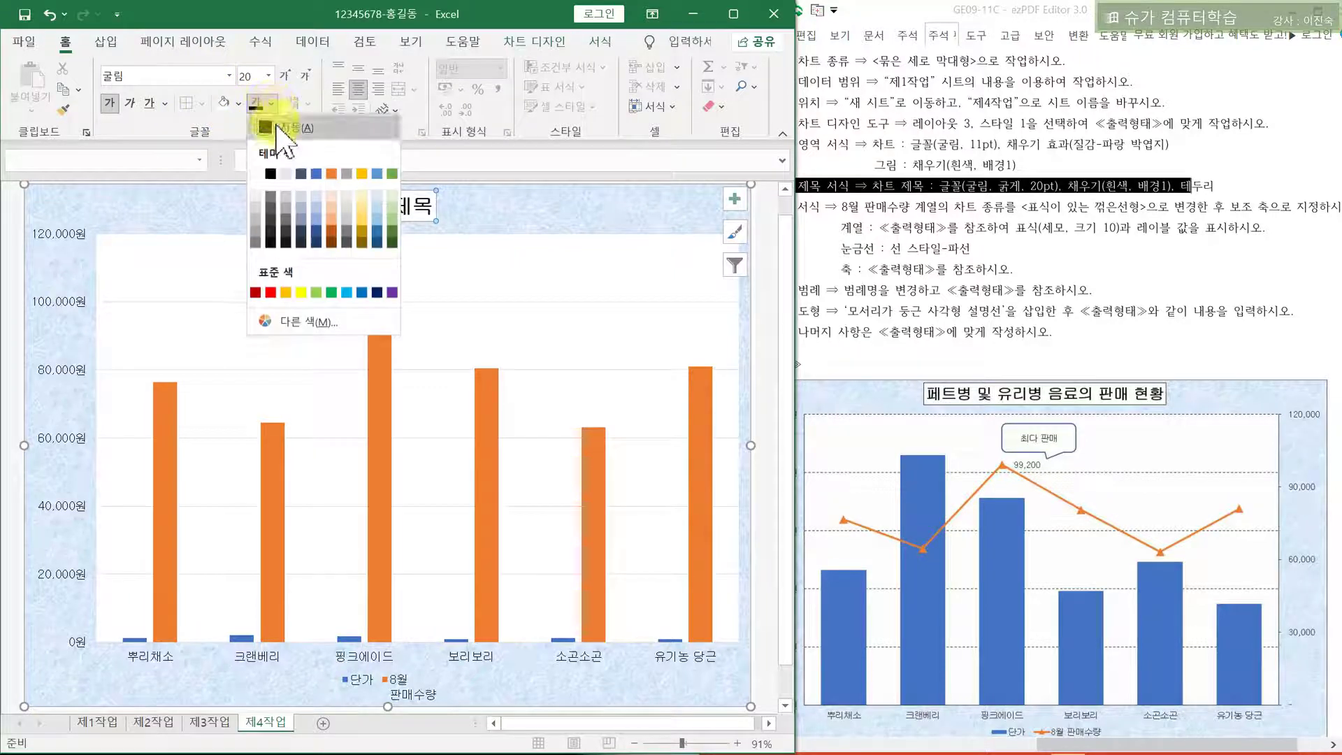
click(272, 171)
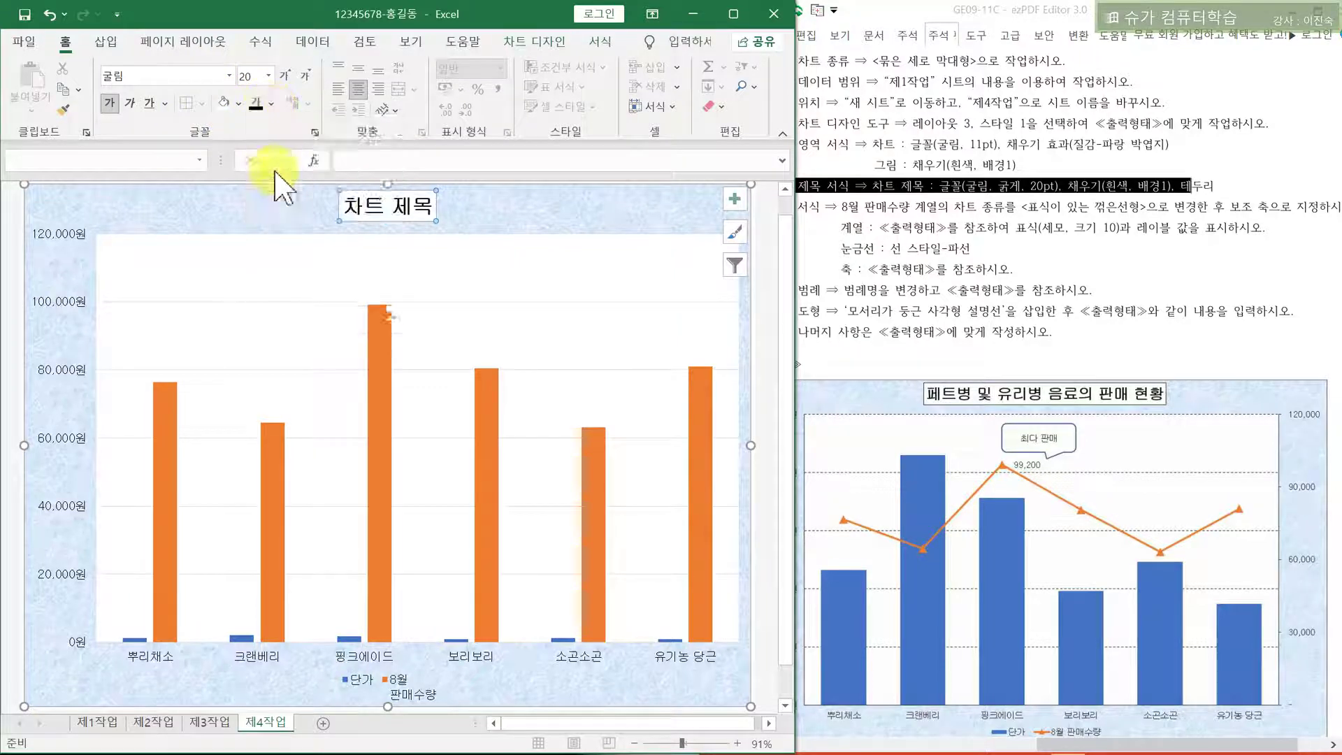
click(470, 218)
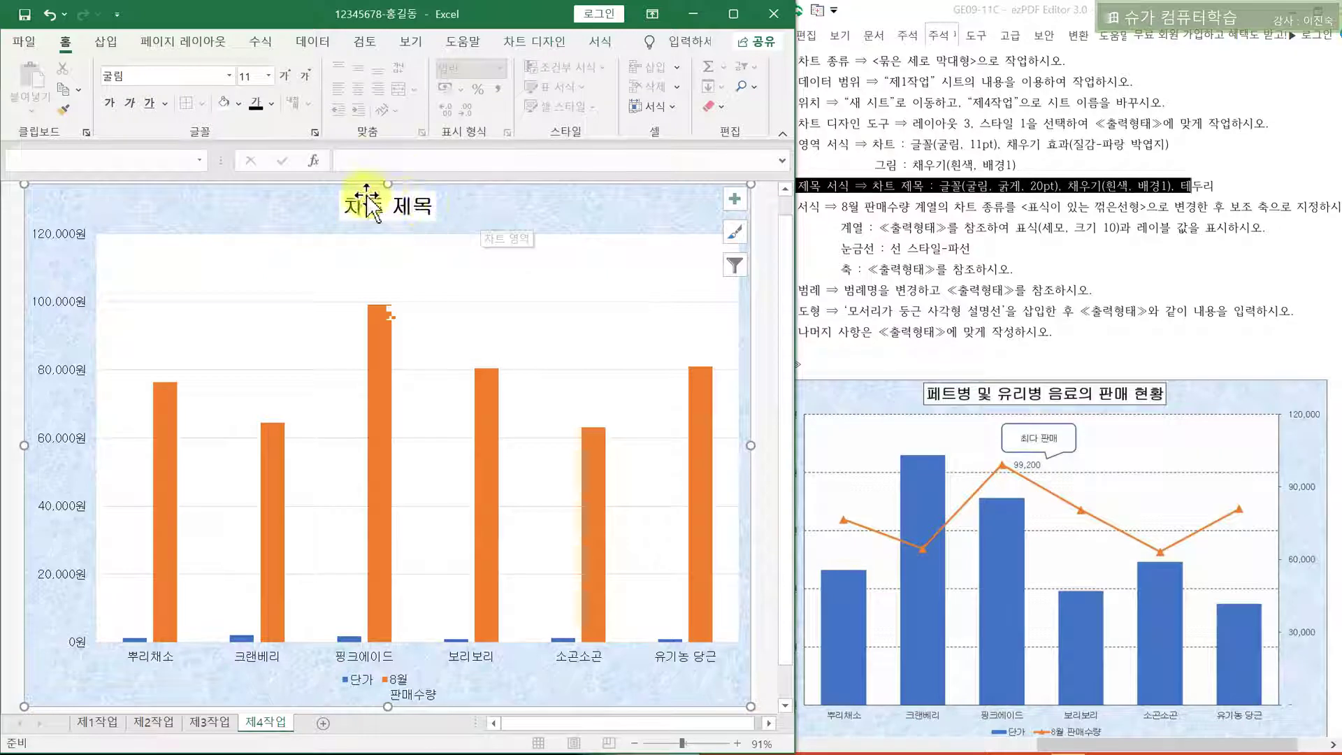
Add a black outline around the chart title
click(376, 219)
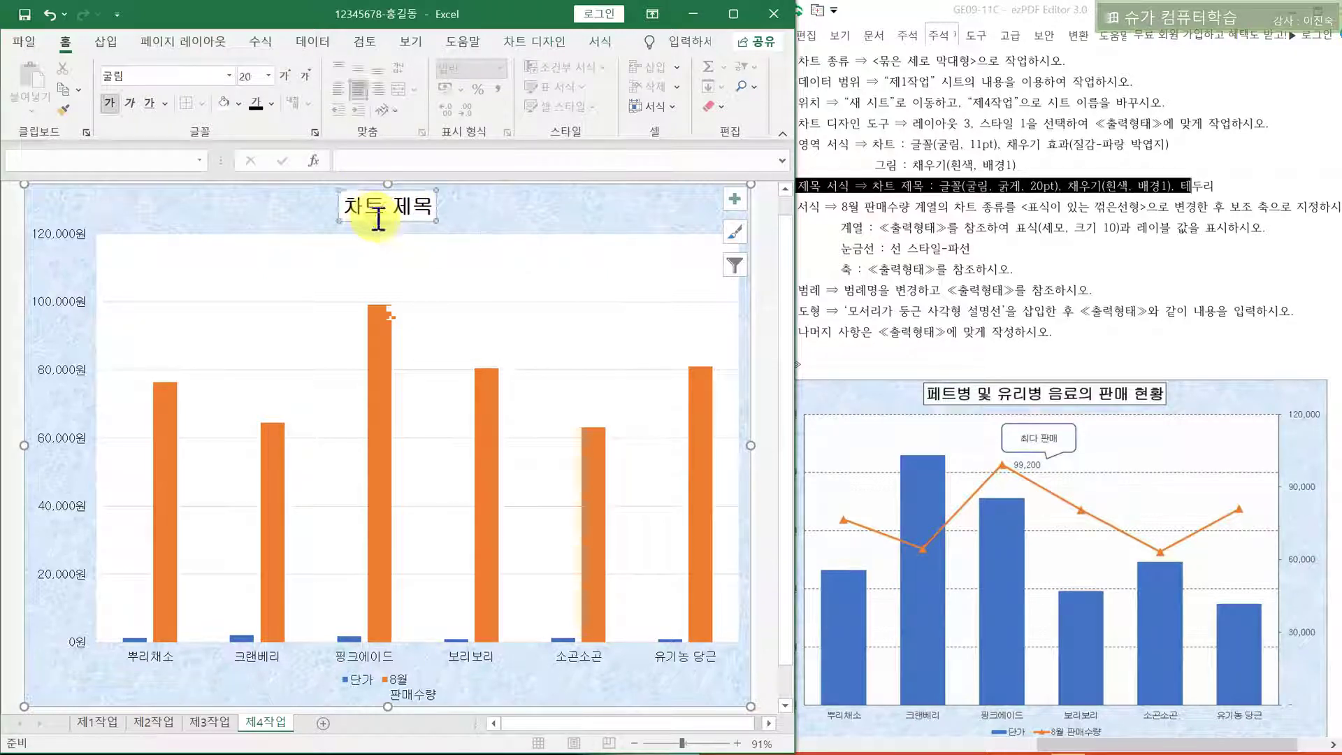
right_click(385, 219)
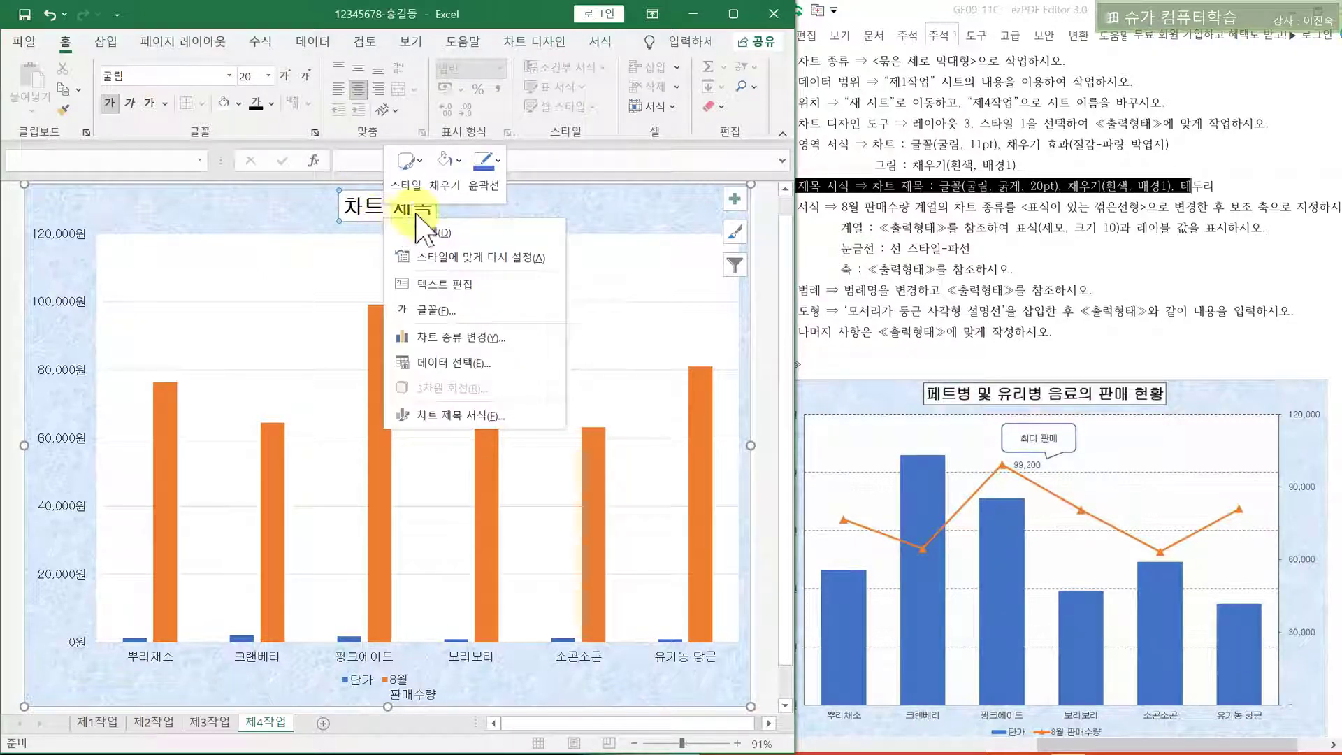
click(491, 168)
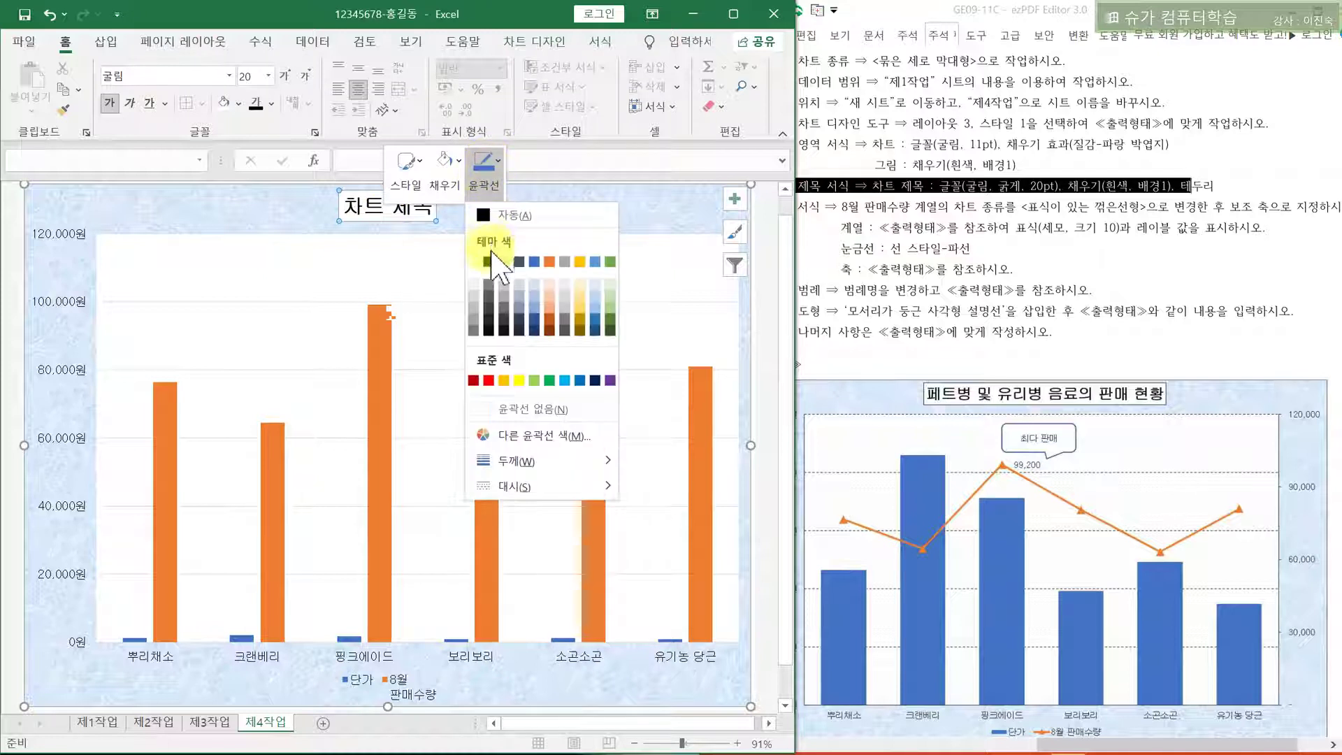
click(489, 261)
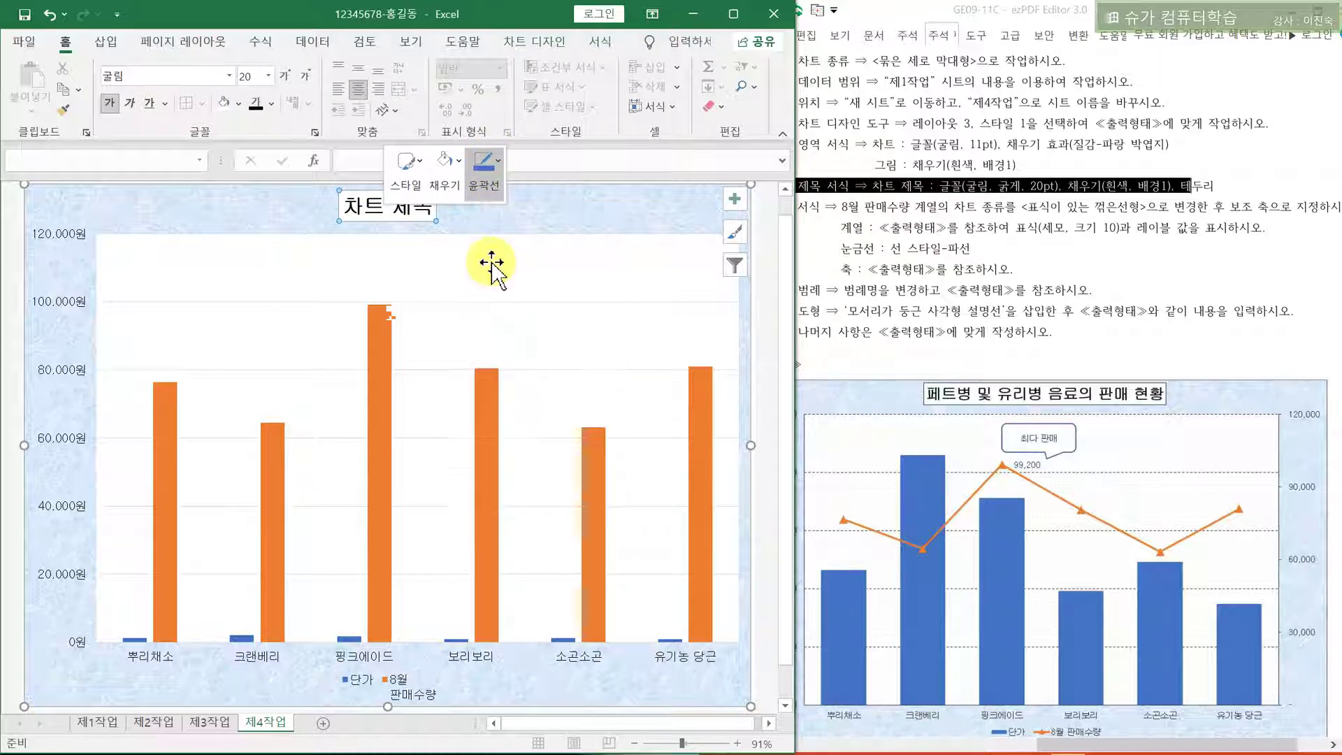
Replace the chart title text with "페트병 및 유리병 음료의 판매 현황"
double_click(359, 205)
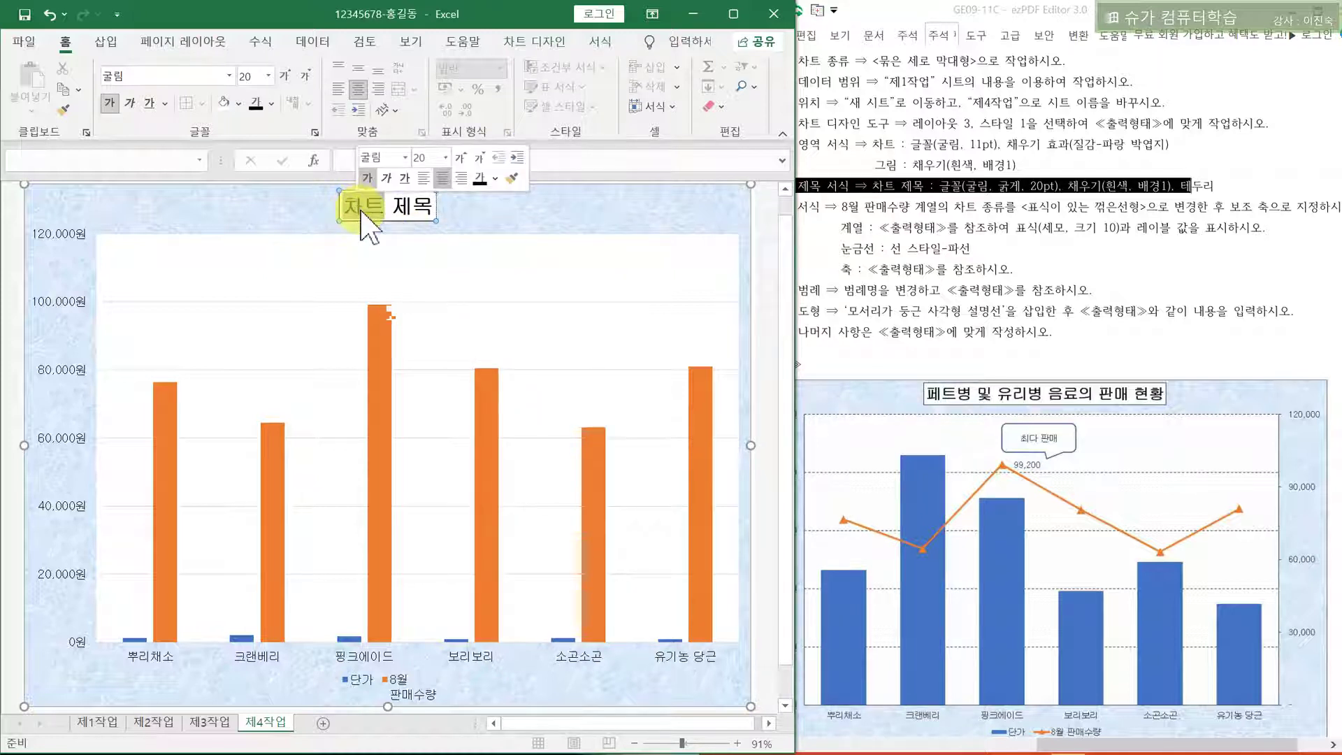
key(Delete)
key(Delete)
key(Delete)
key(Delete)
text(페트병 및 유리병 음료의 판매 현황)
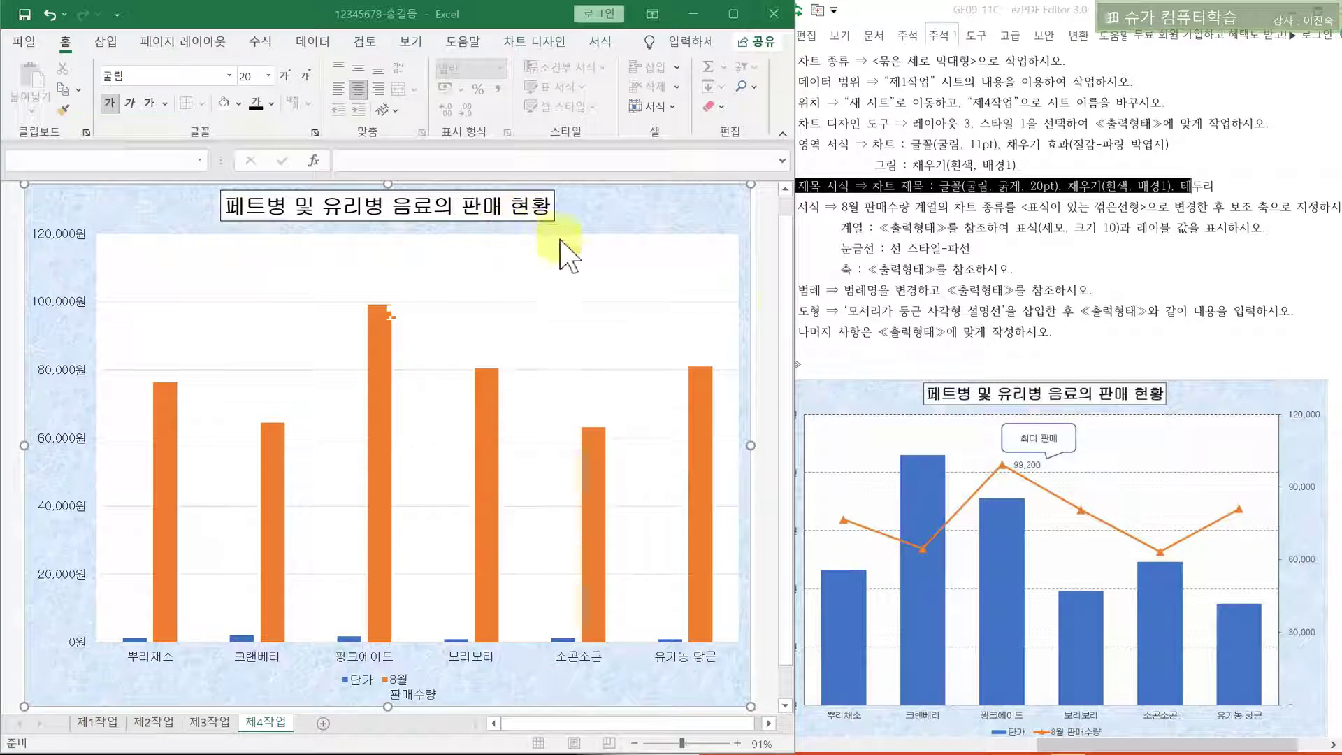
Change the 8월판매수량 series to a line with markers (표식이 있는 꺾은선형) plotted on the secondary axis
click(928, 289)
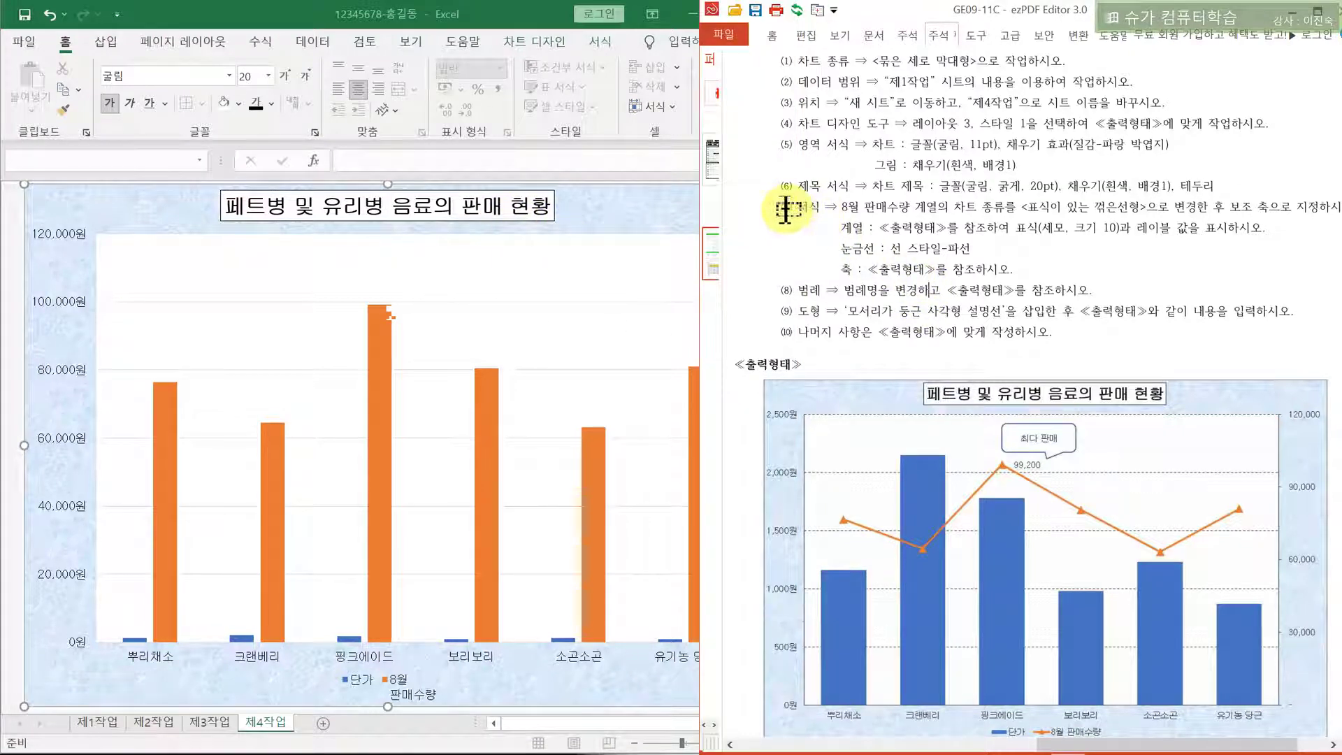
drag(841, 207, 1267, 209)
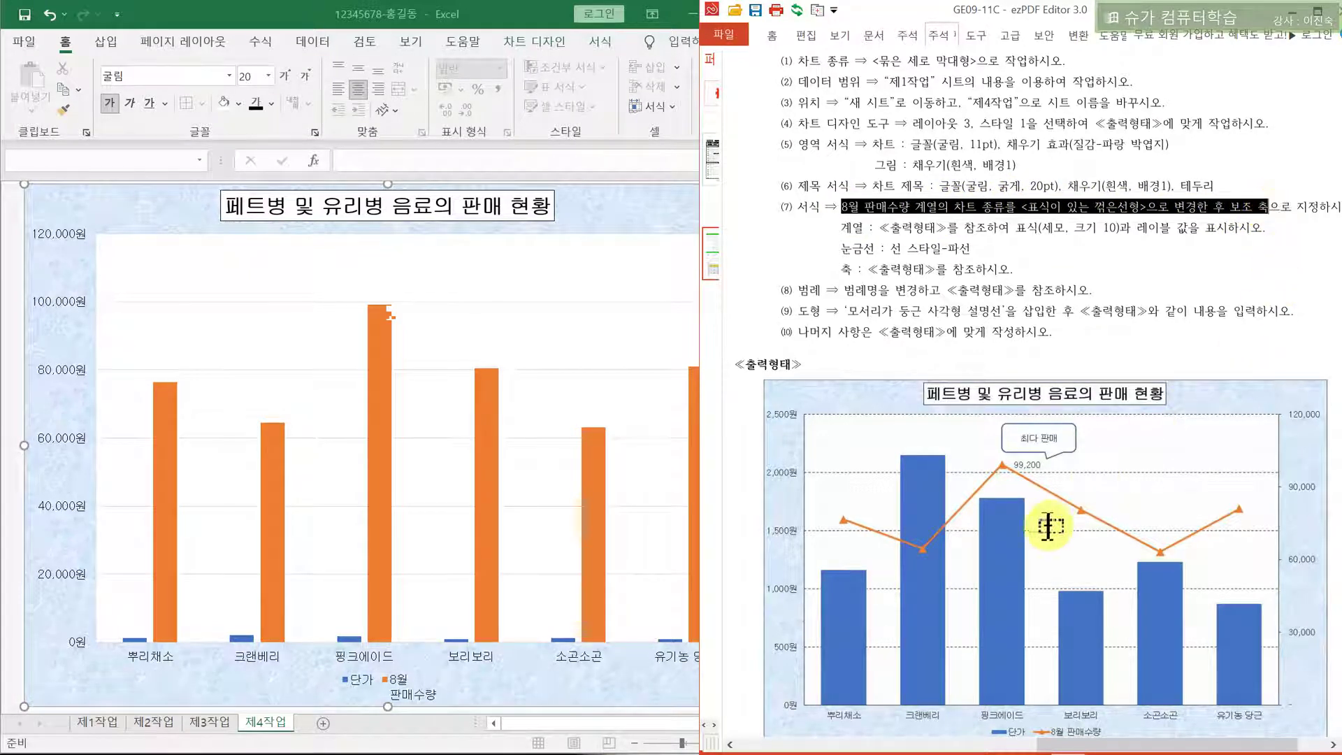
click(377, 375)
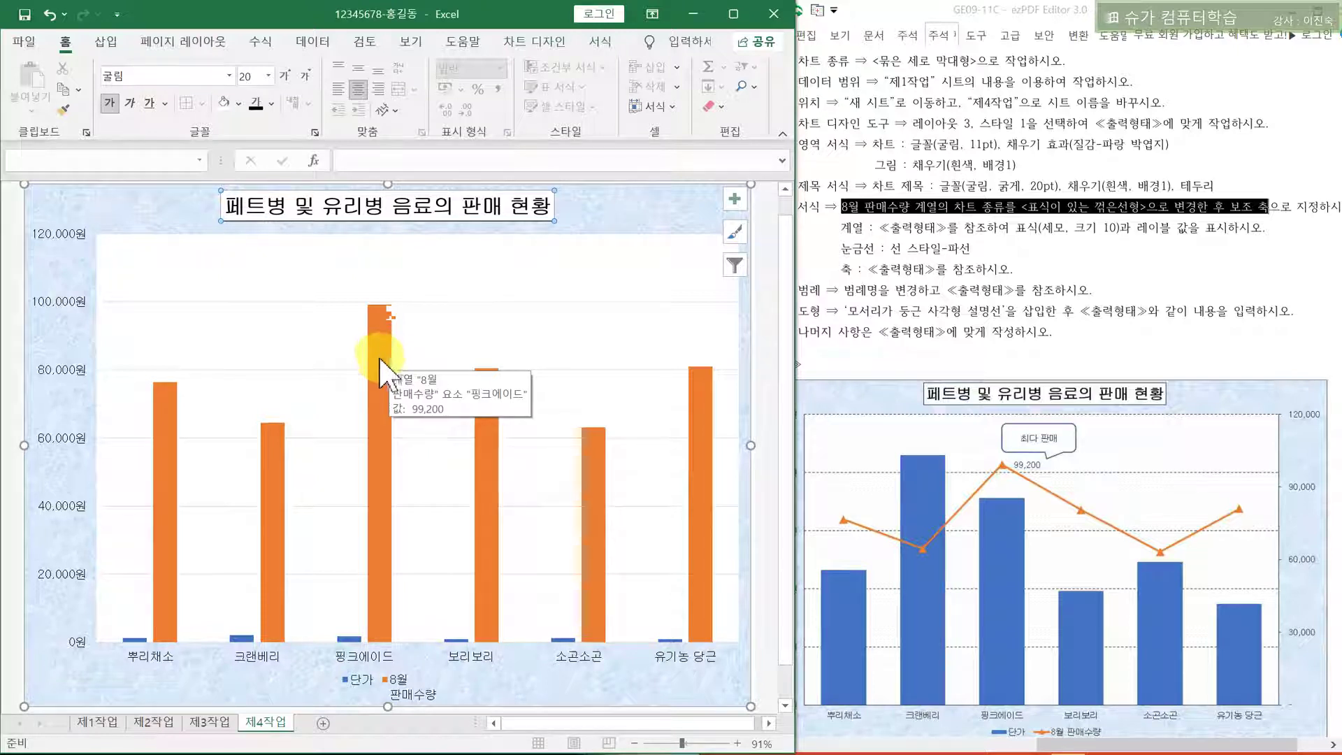
scroll(383, 378, down, 1)
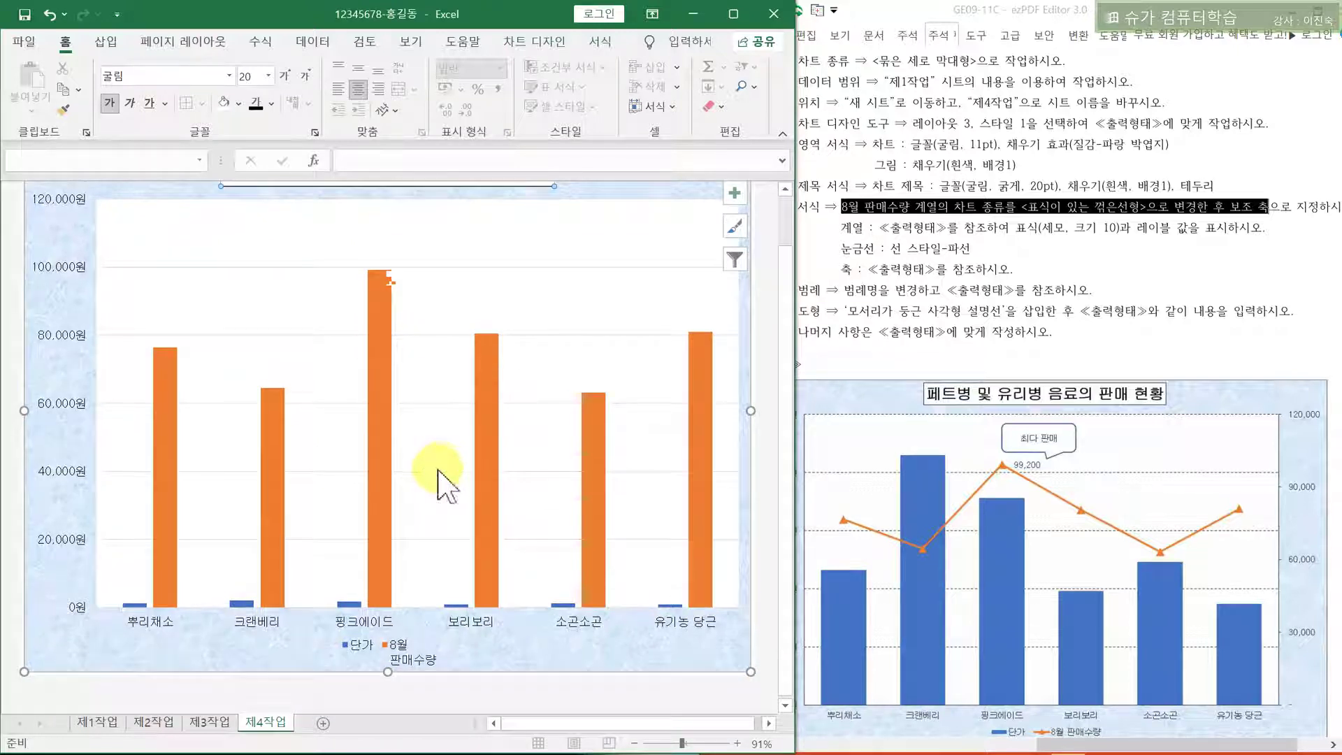
click(383, 279)
click(423, 373)
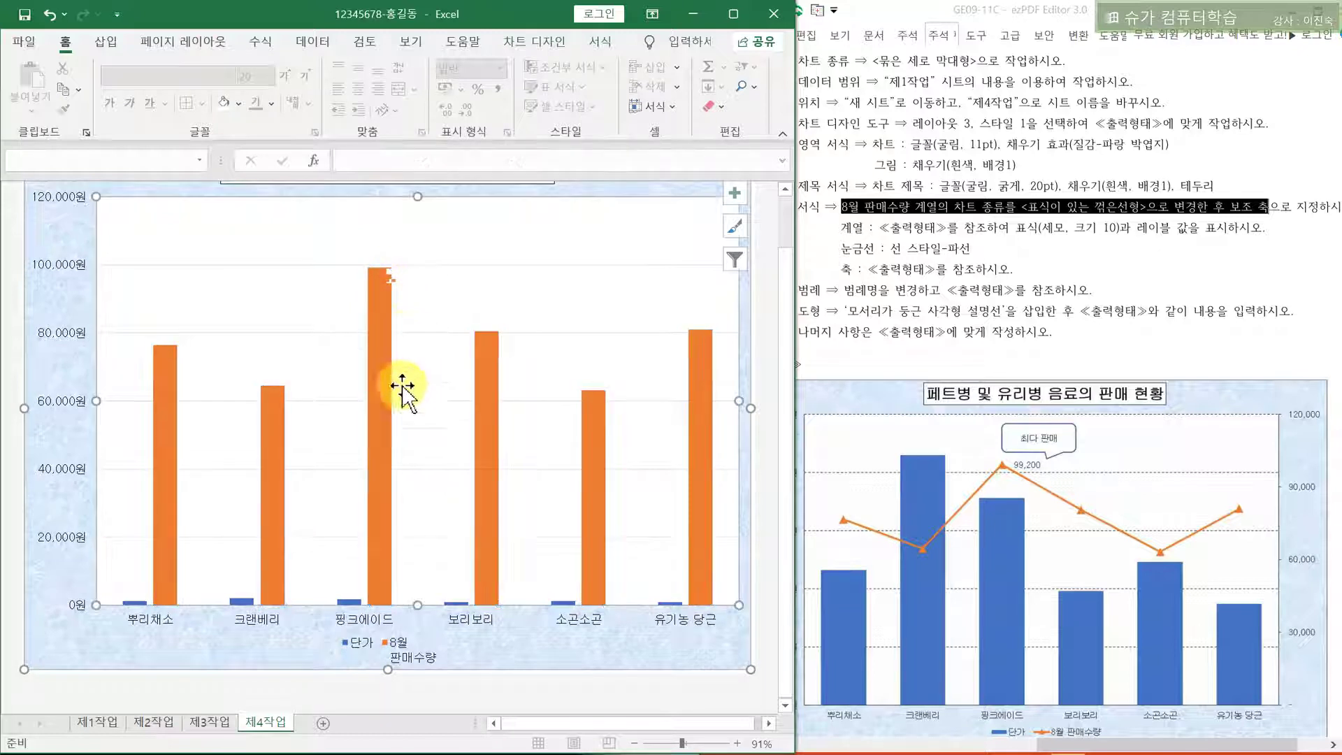
click(403, 657)
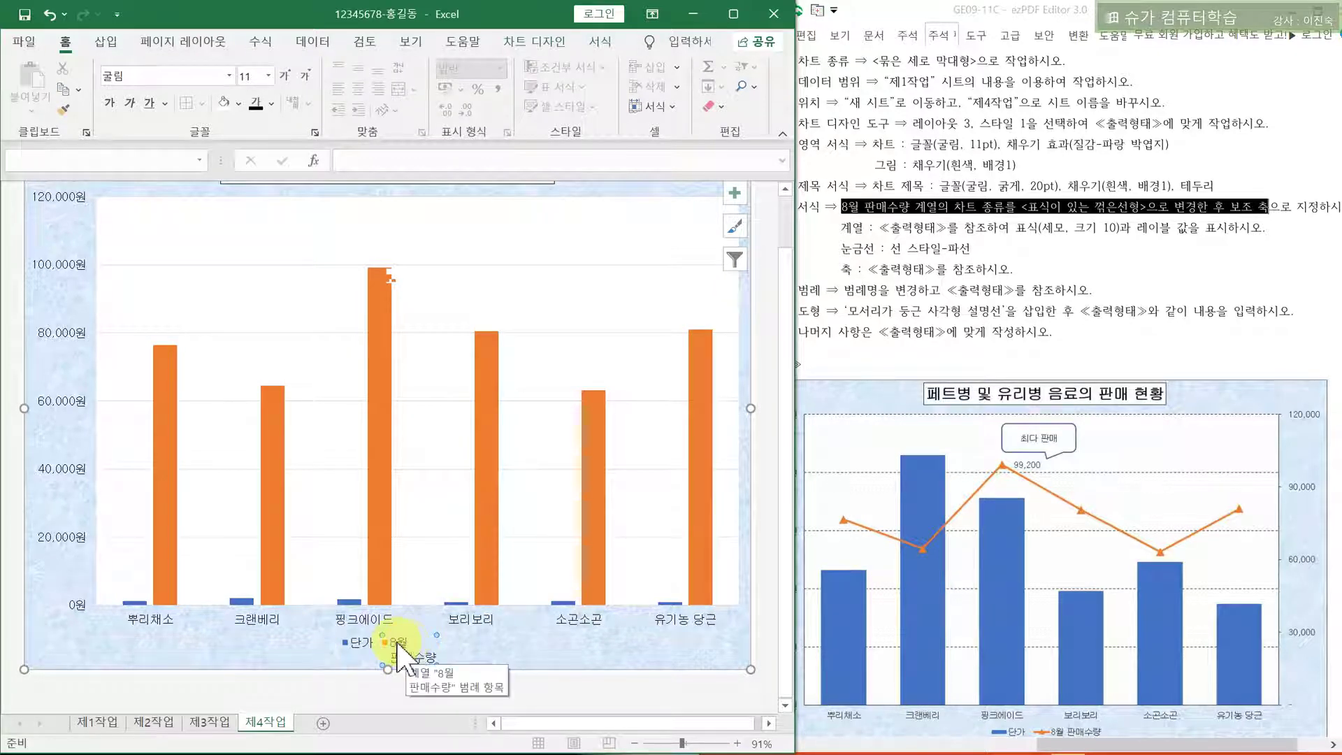
right_click(399, 645)
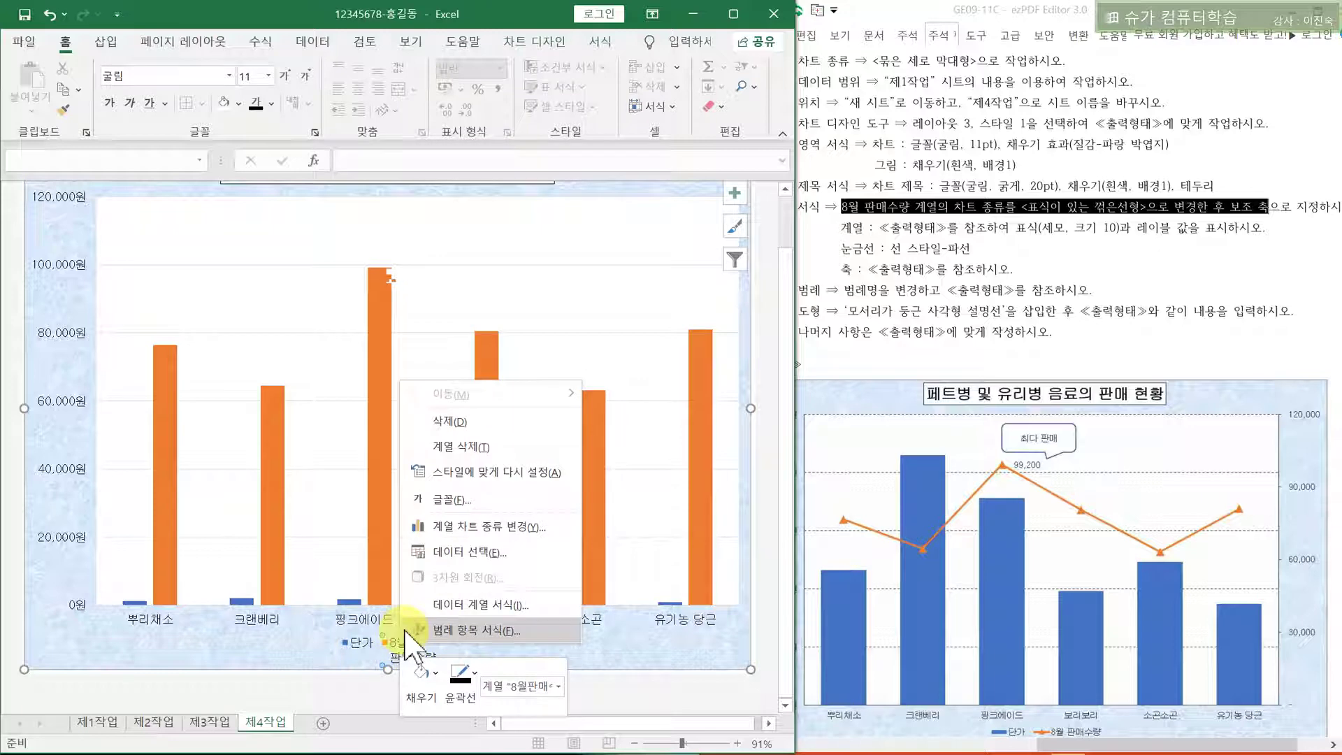
click(436, 530)
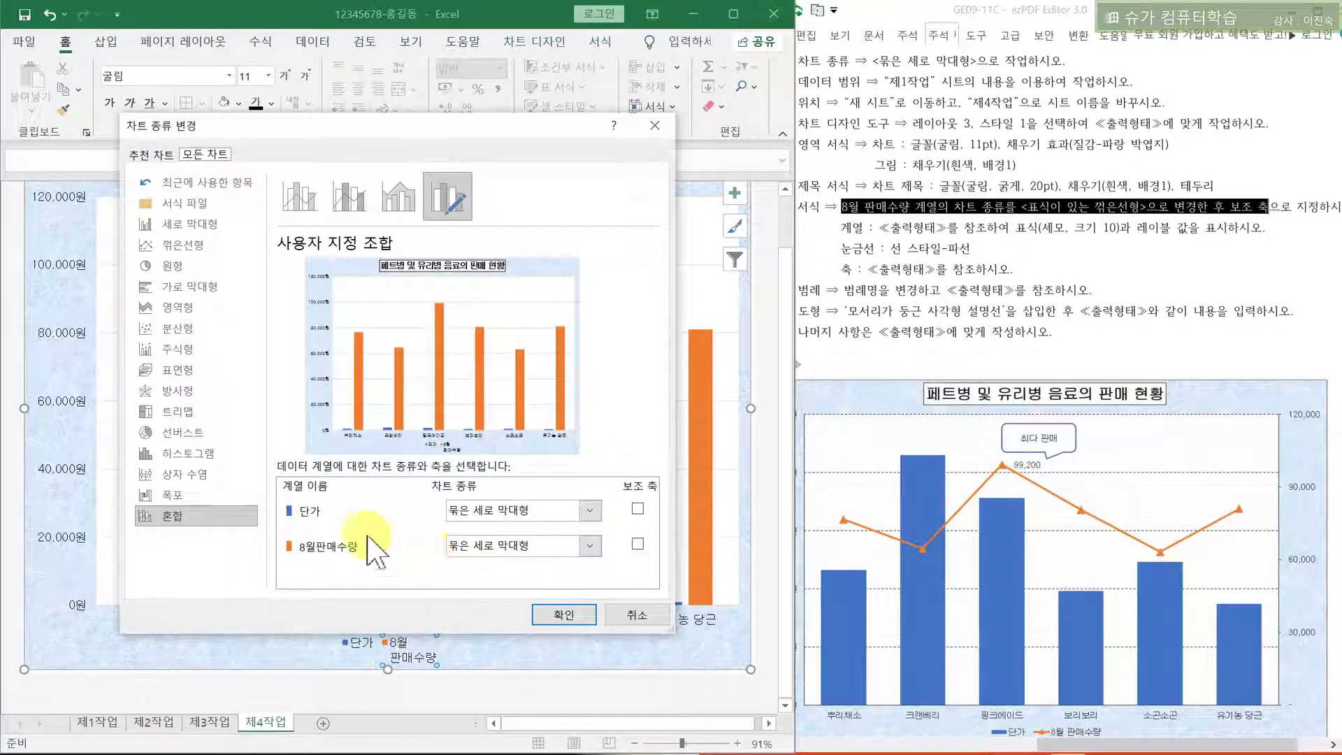
click(468, 548)
click(467, 548)
click(468, 548)
click(468, 548)
click(468, 548)
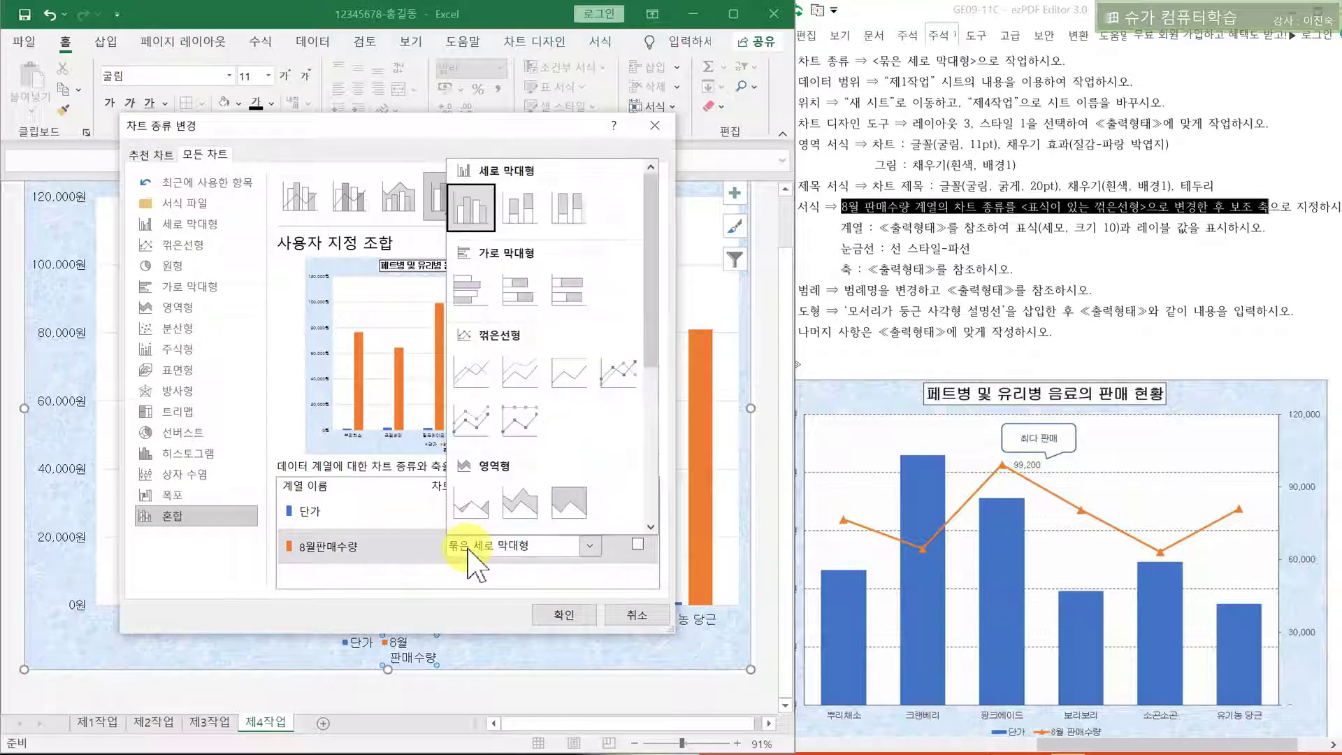
click(625, 378)
click(637, 545)
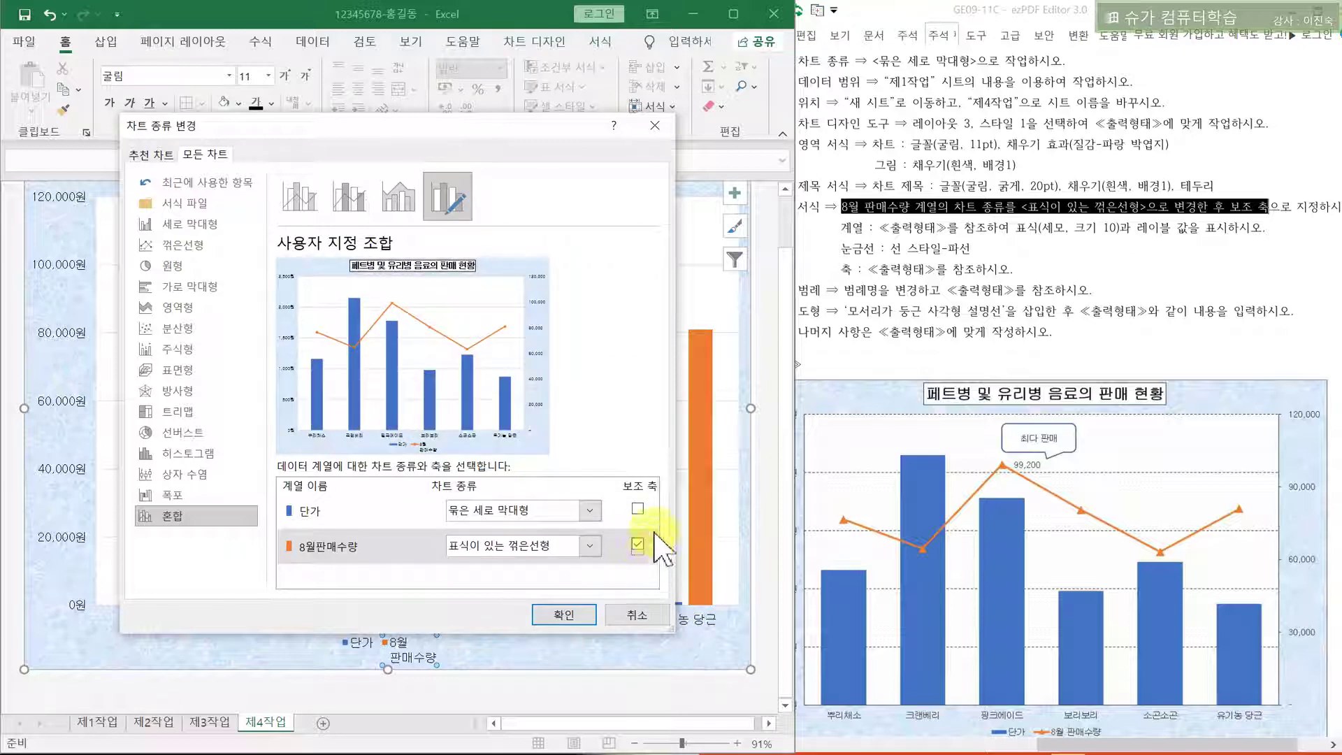
click(564, 614)
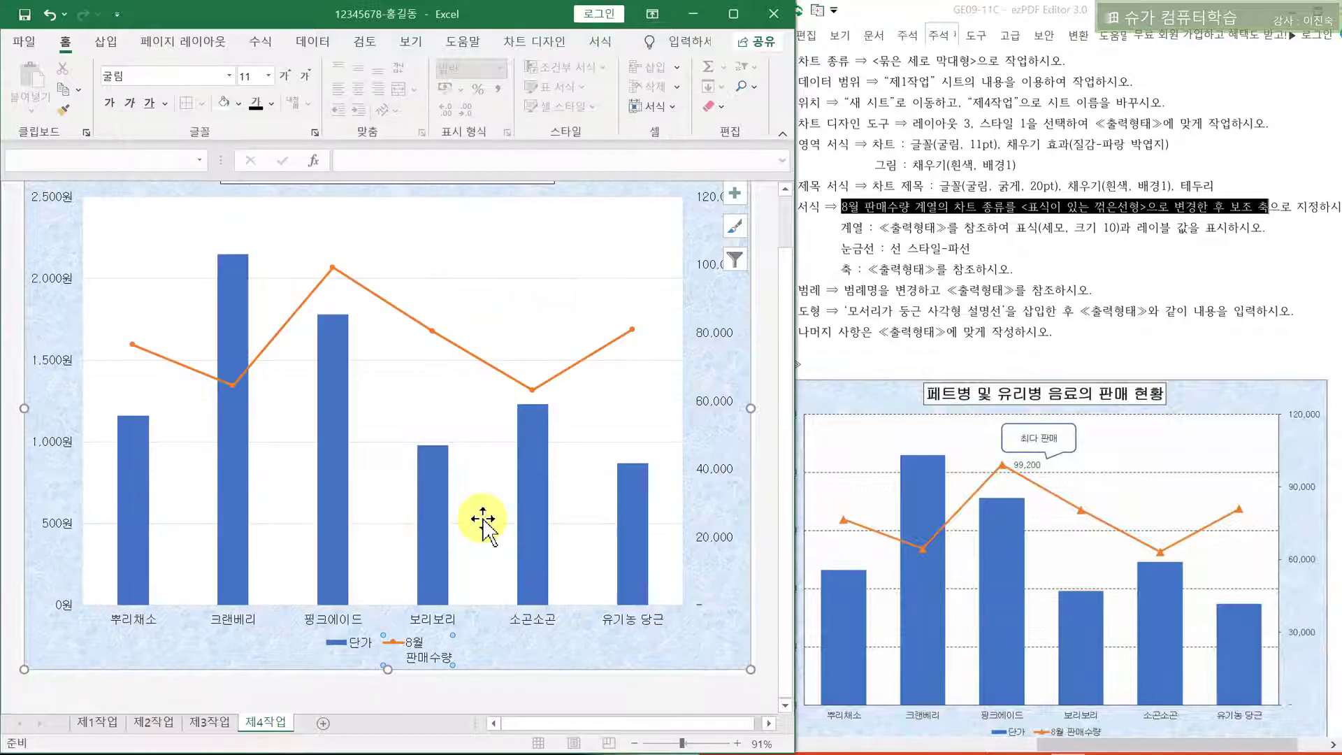
Give the 8월판매수량 line series built-in triangle markers with a size of 10
click(882, 230)
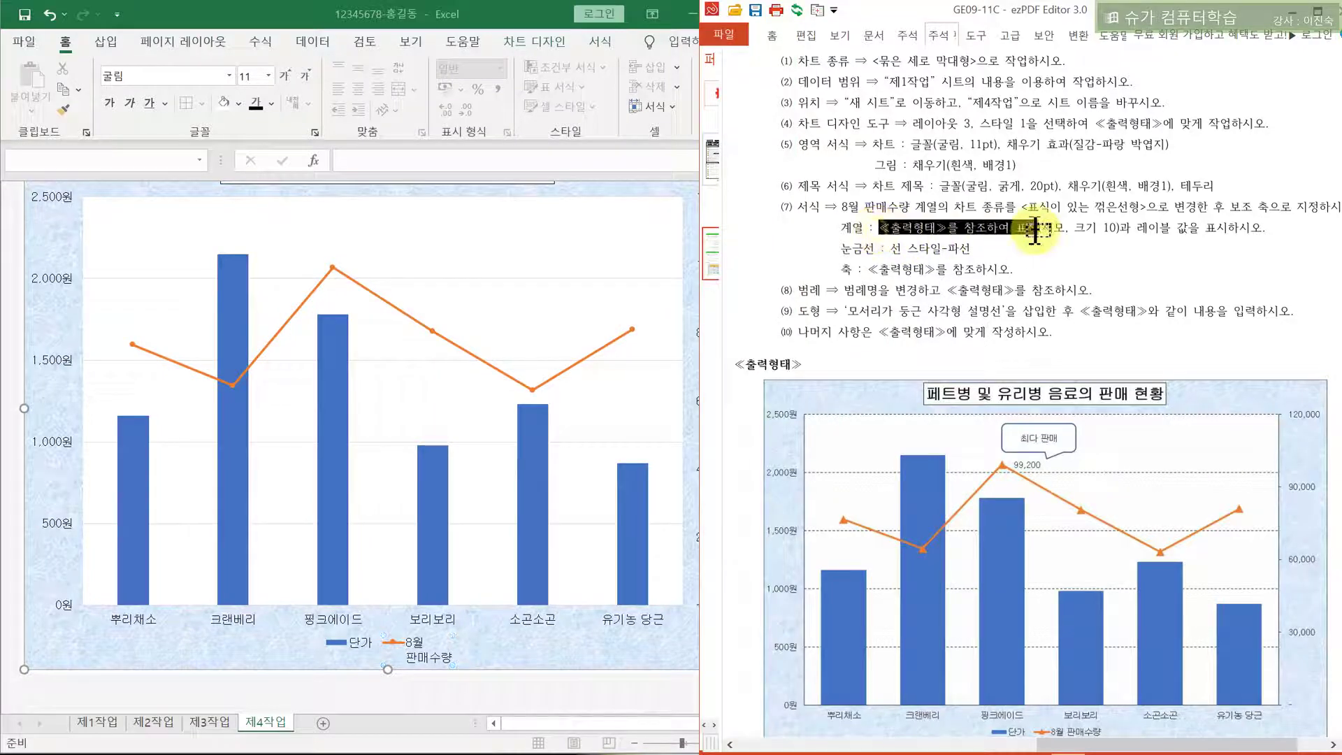
drag(974, 232, 1201, 227)
click(1072, 251)
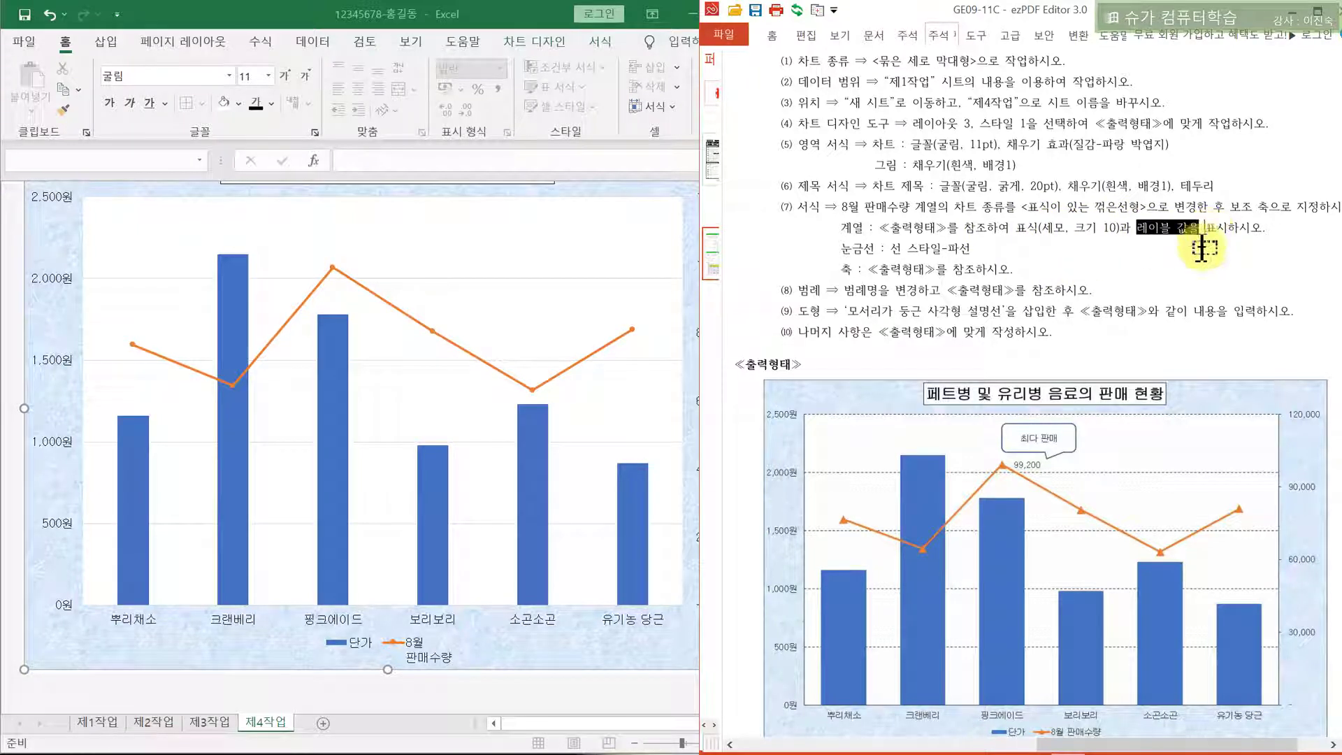
click(375, 349)
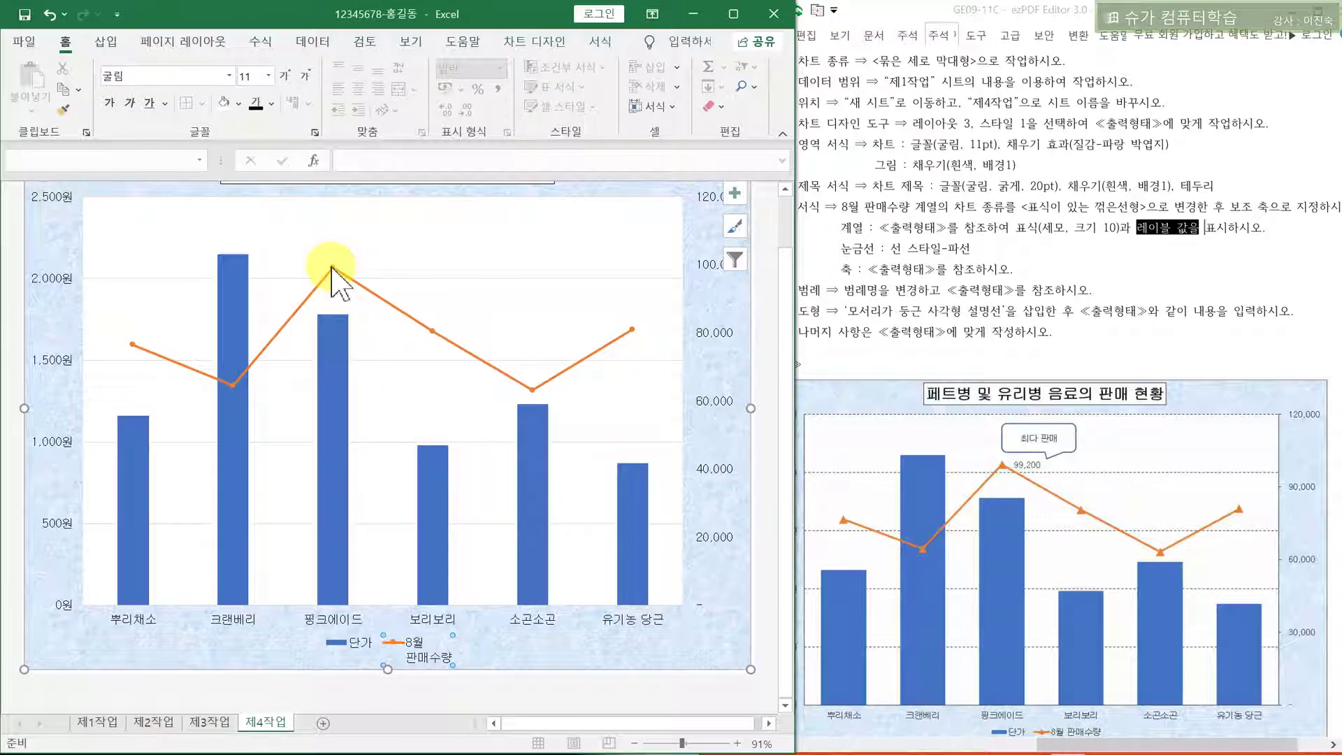
double_click(331, 268)
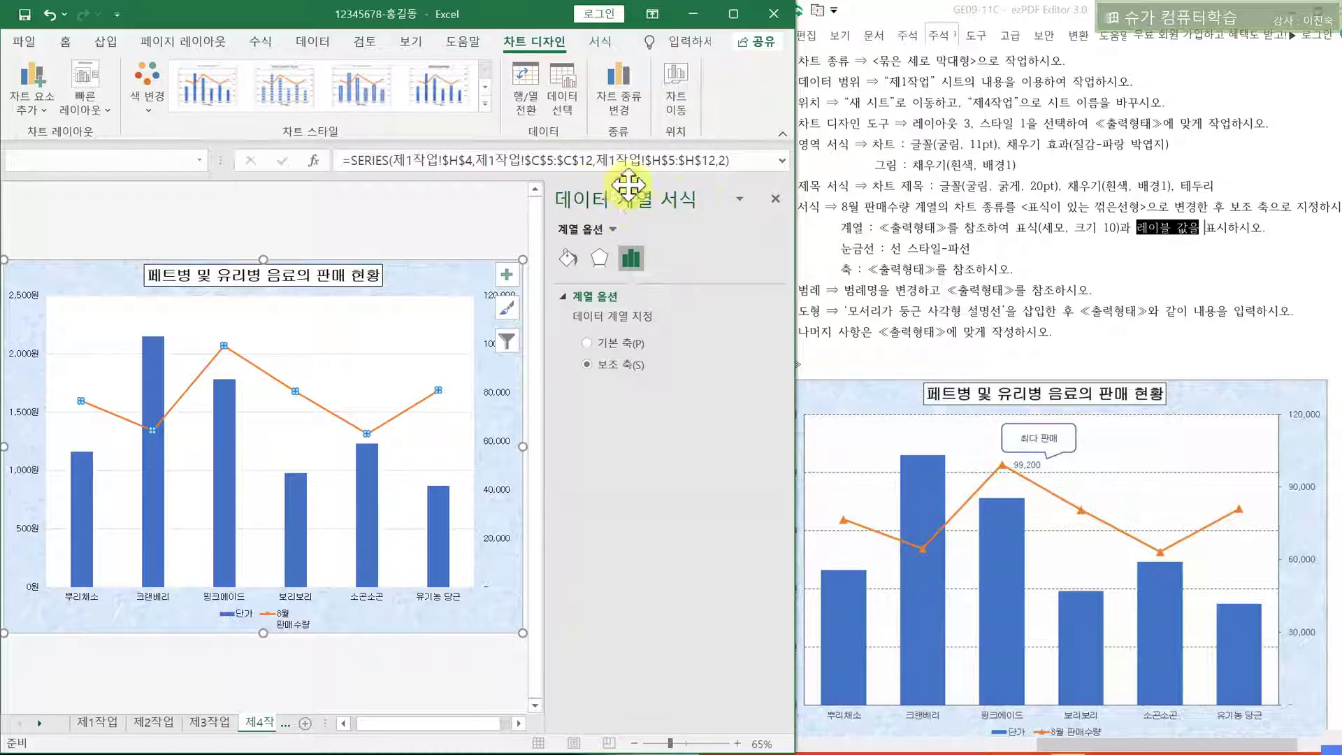
click(568, 259)
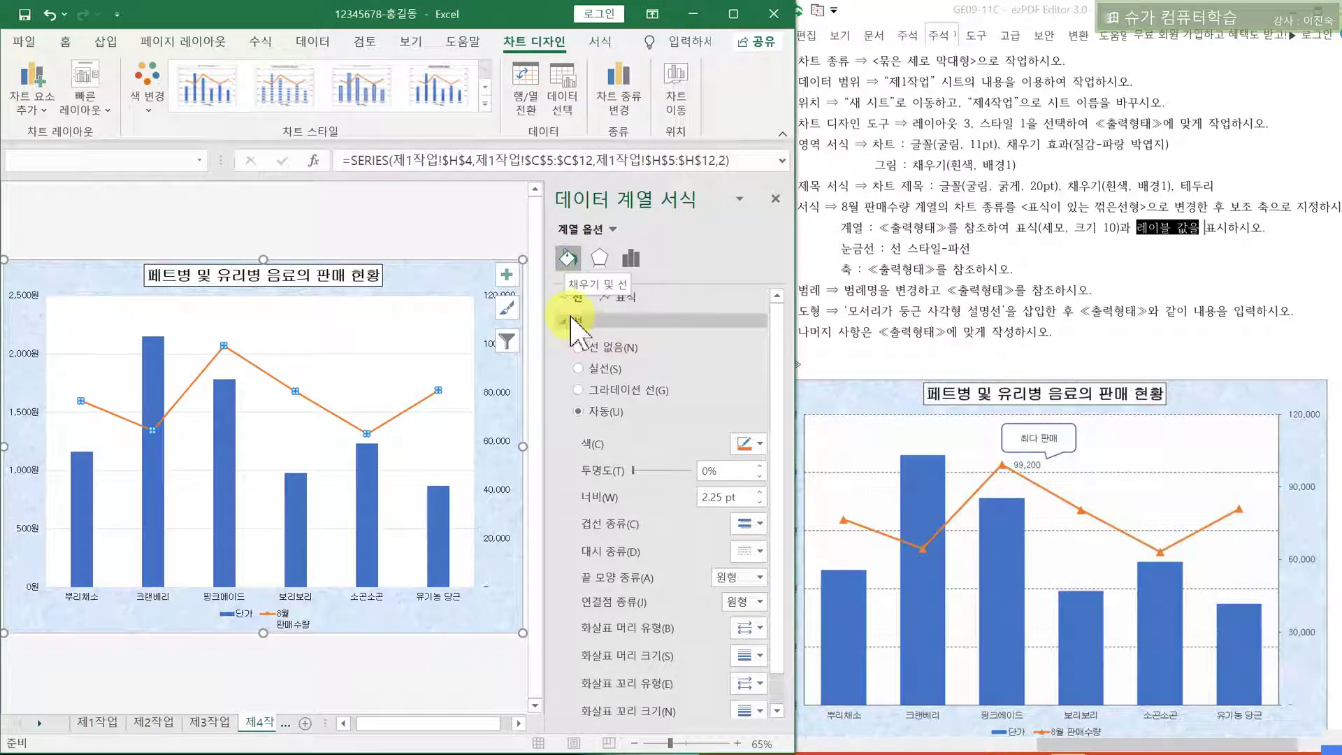
click(625, 299)
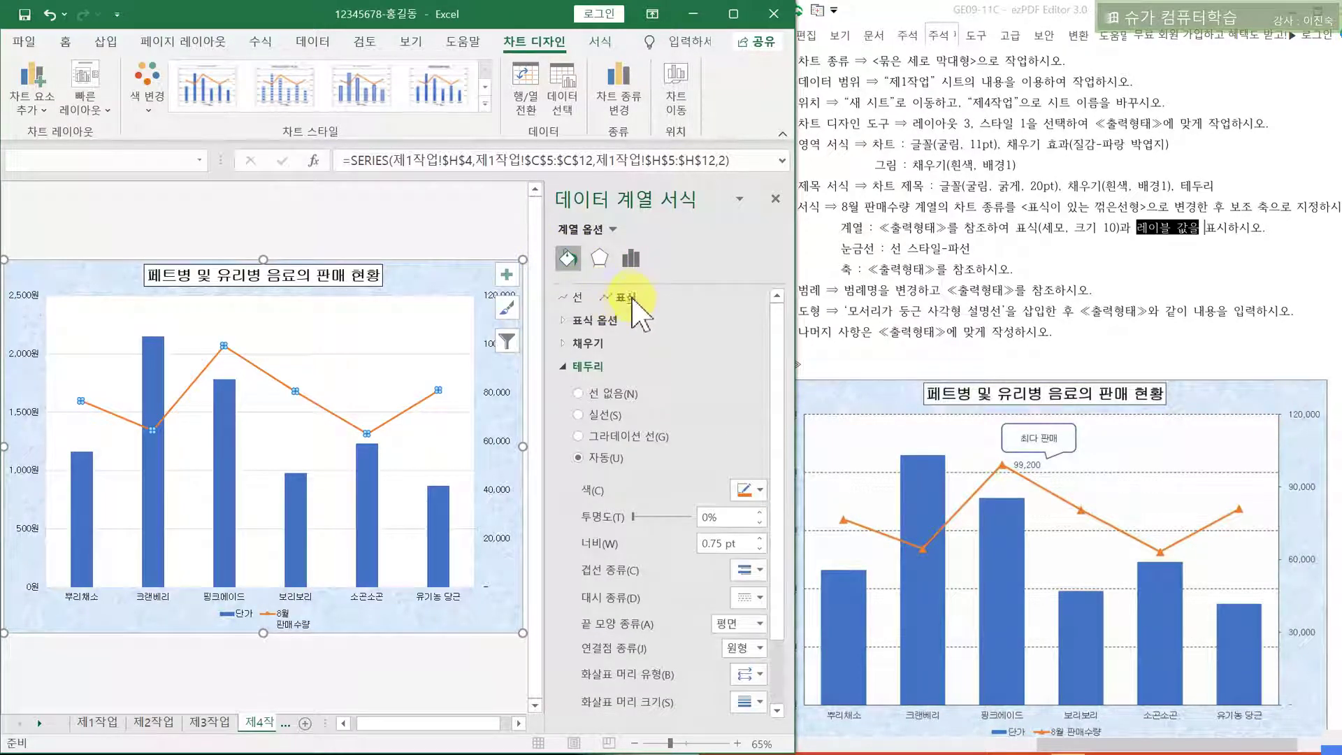
click(568, 366)
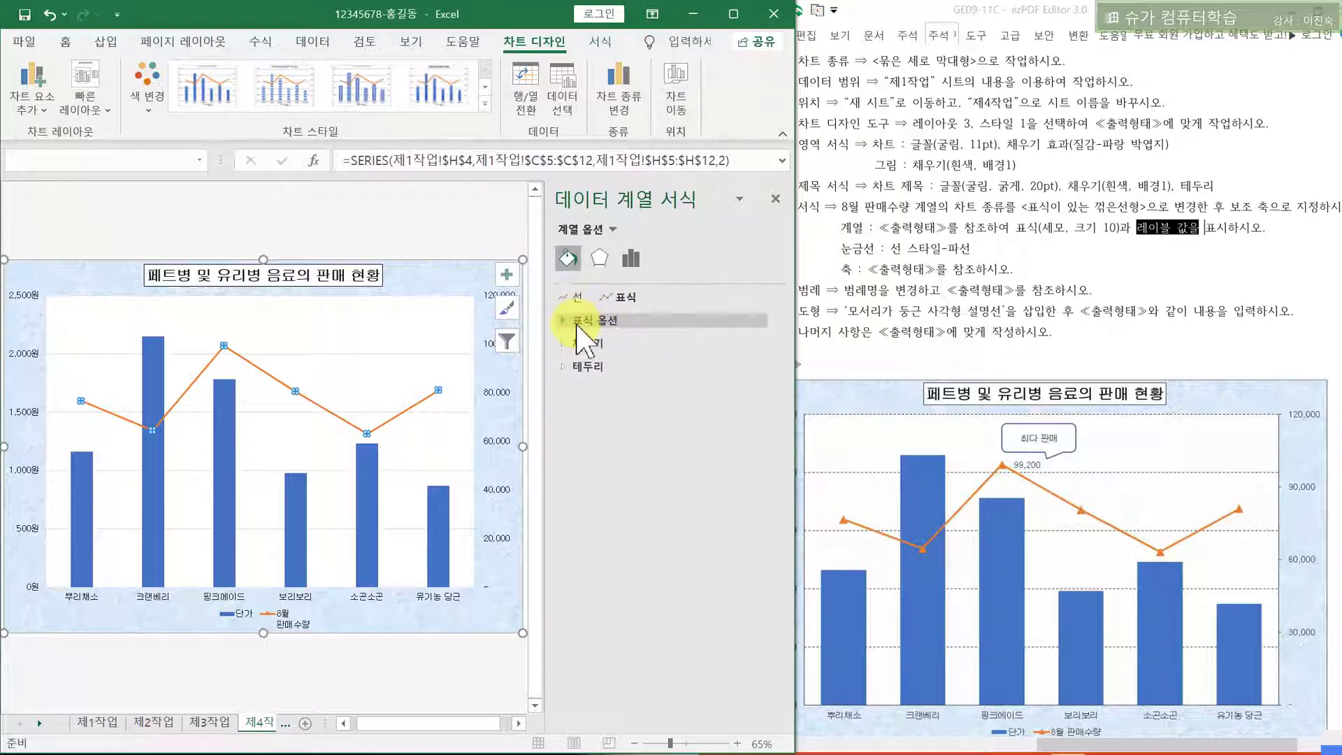
click(582, 323)
click(584, 389)
click(644, 416)
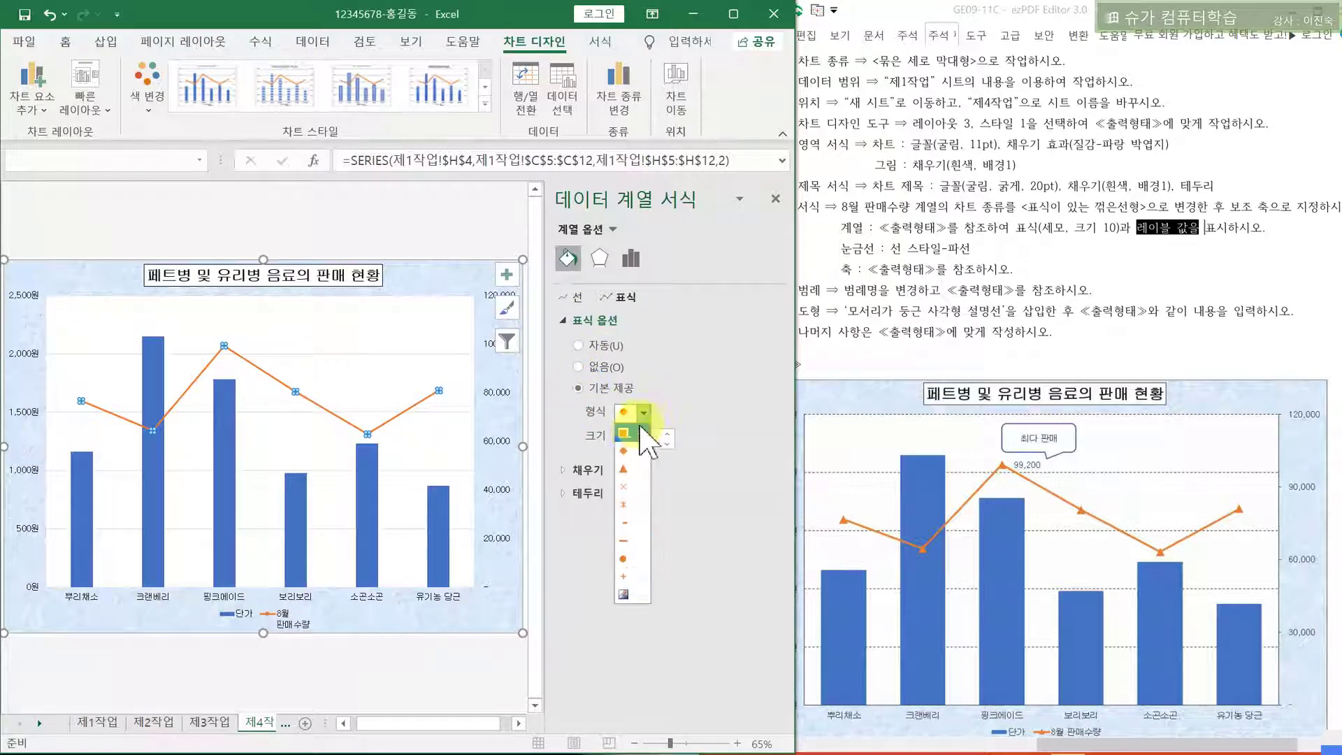
click(635, 470)
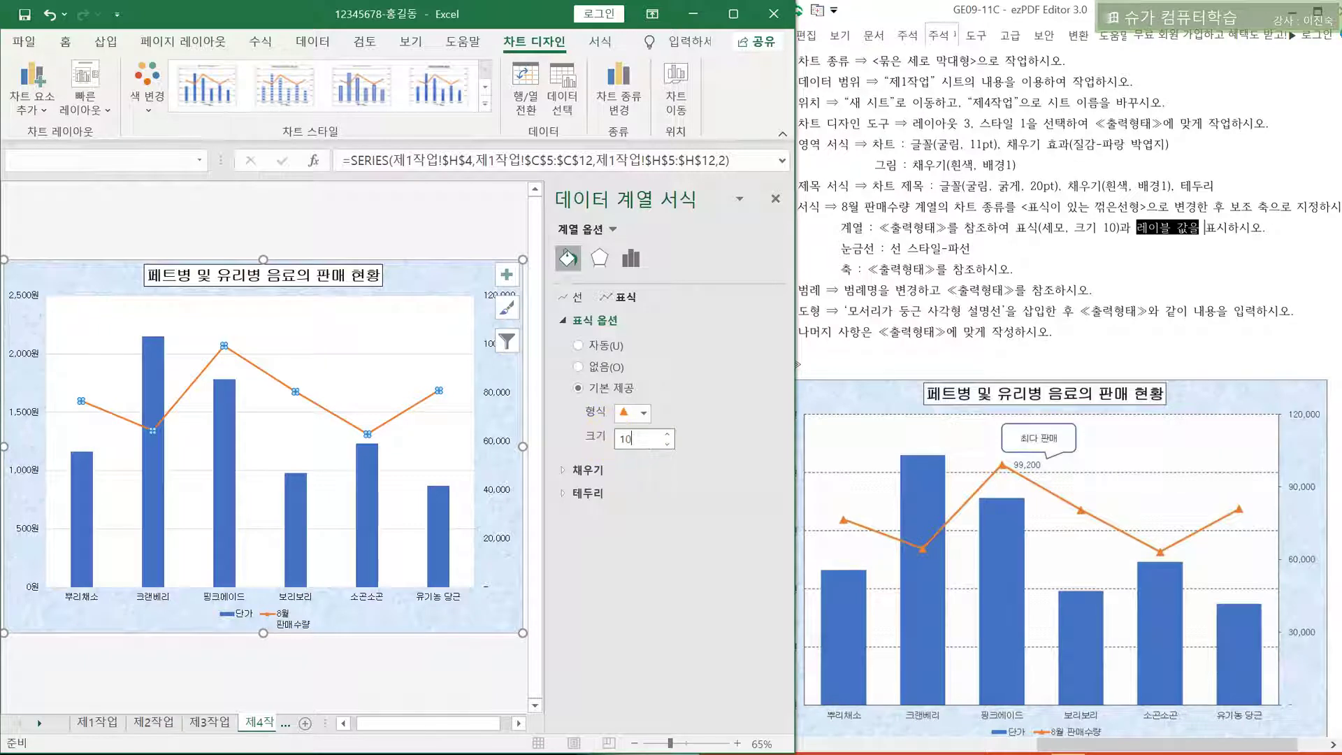
click(642, 439)
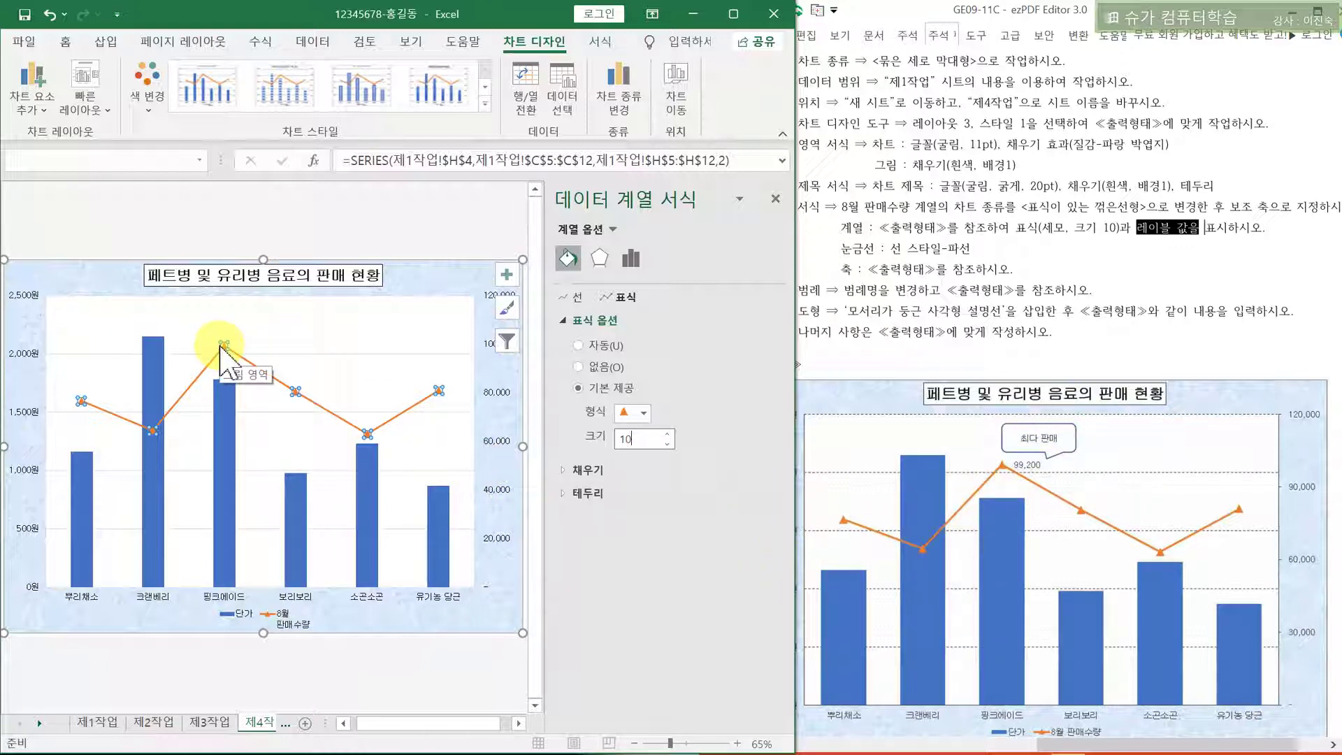
Try adding data labels to every point of the 8월판매수량 series and undo the addition
mouse_move(223, 346)
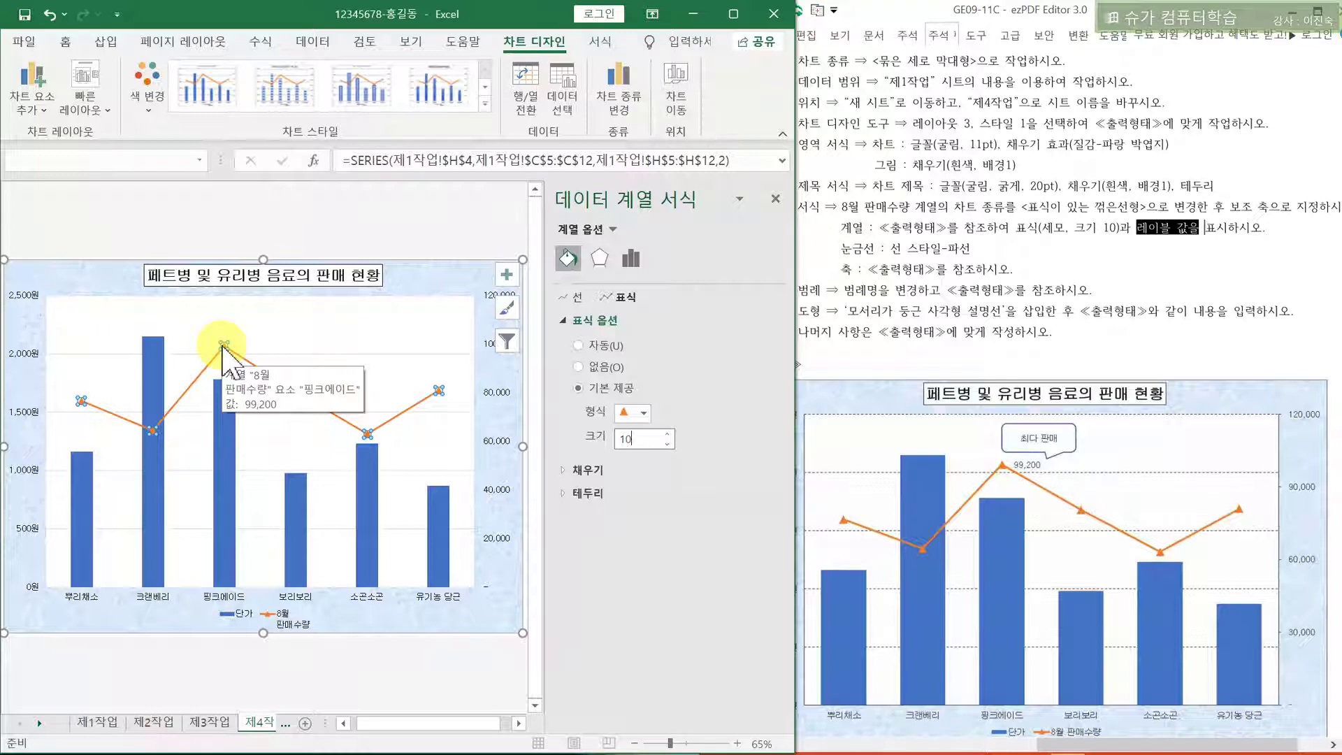
right_click(223, 346)
click(274, 494)
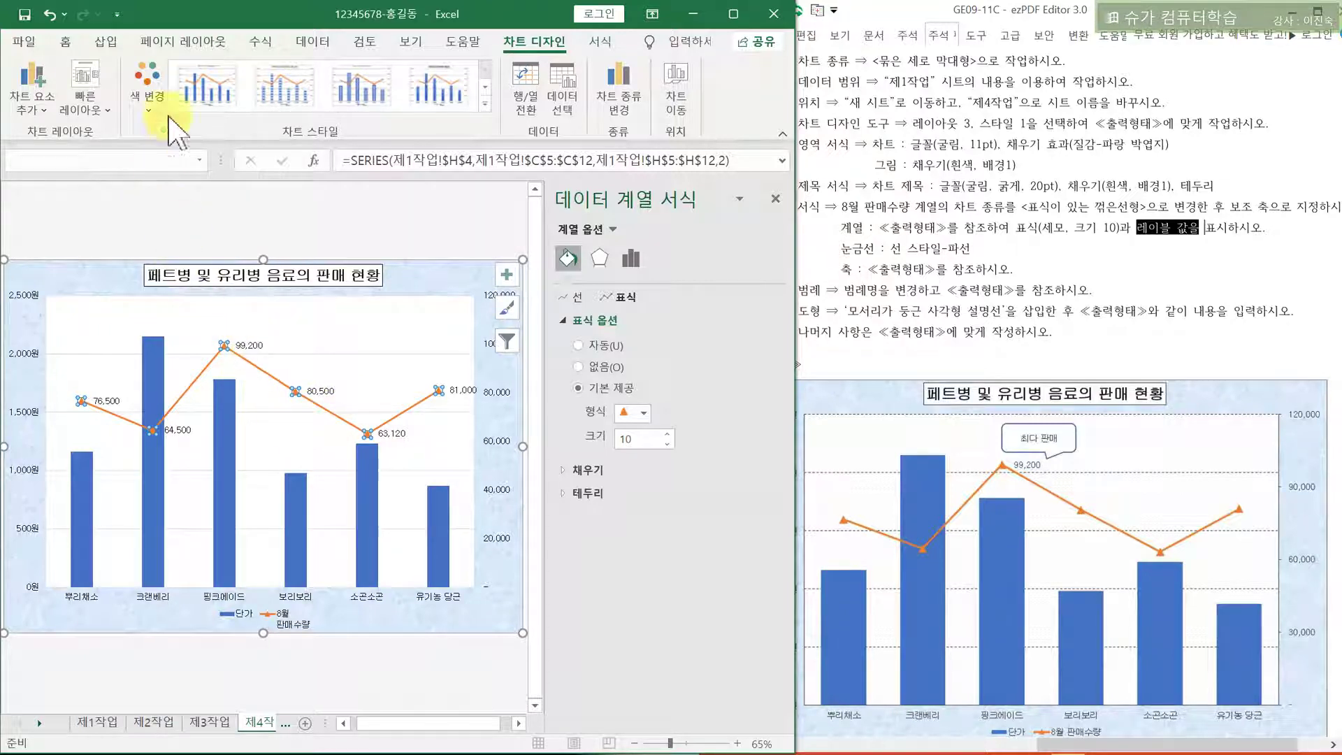
click(48, 14)
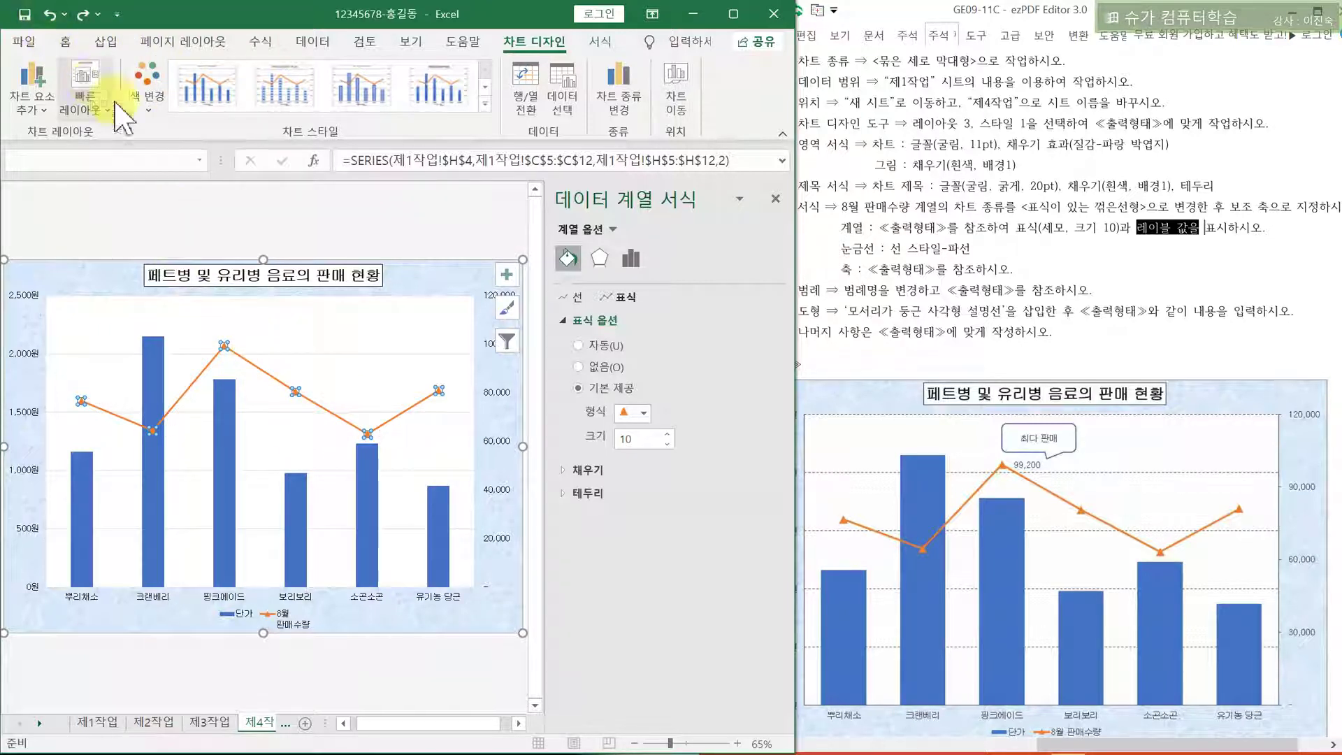
Add a data label only to the 핑크에이드 point of the 8월판매수량 line
click(225, 349)
right_click(226, 349)
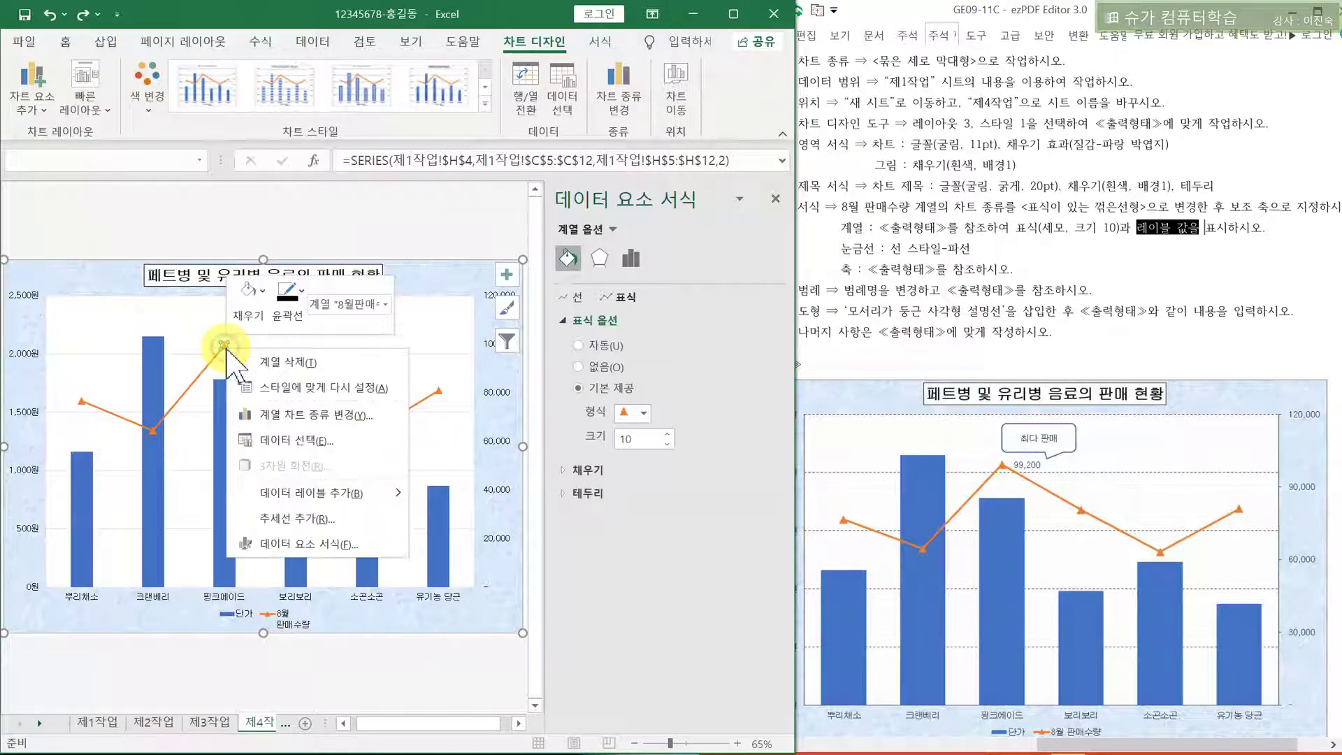
click(304, 497)
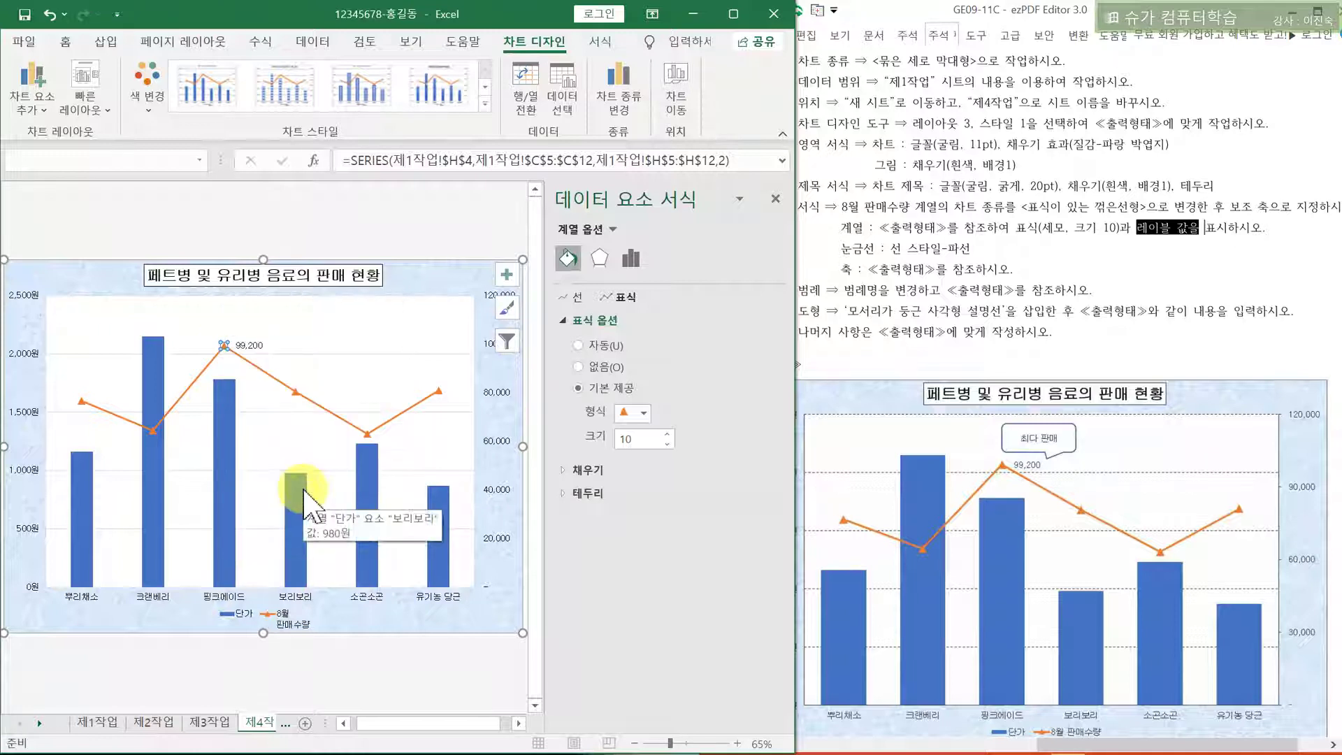
Format the primary vertical axis's major gridlines as black dashed lines
click(926, 249)
drag(841, 248, 972, 251)
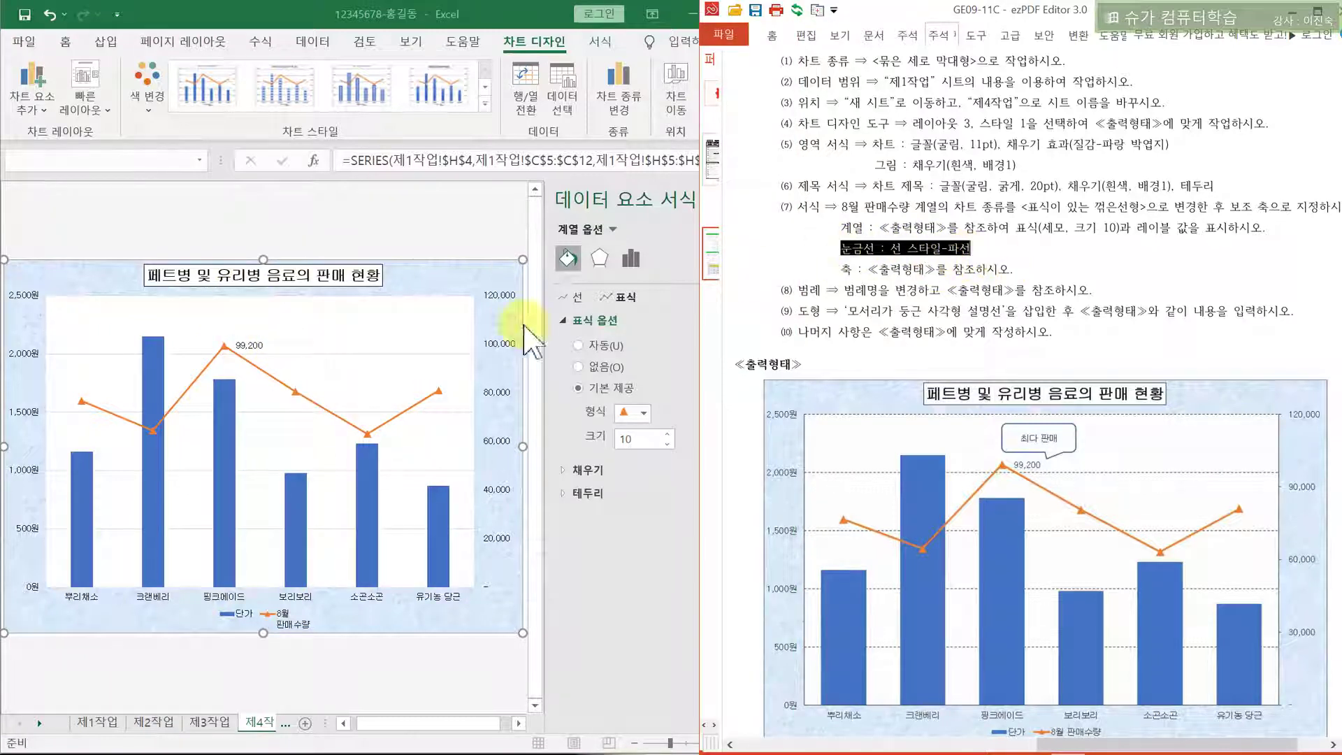
click(360, 353)
click(312, 372)
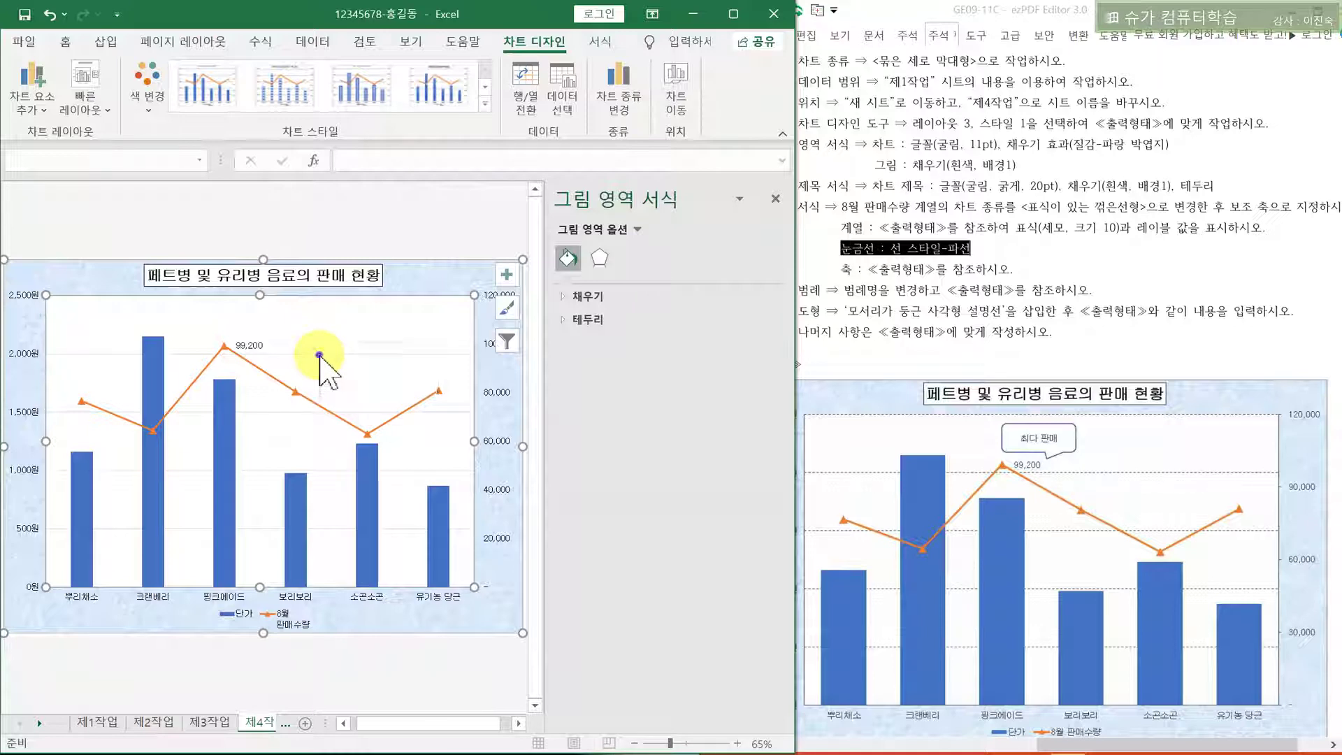
right_click(321, 360)
click(384, 323)
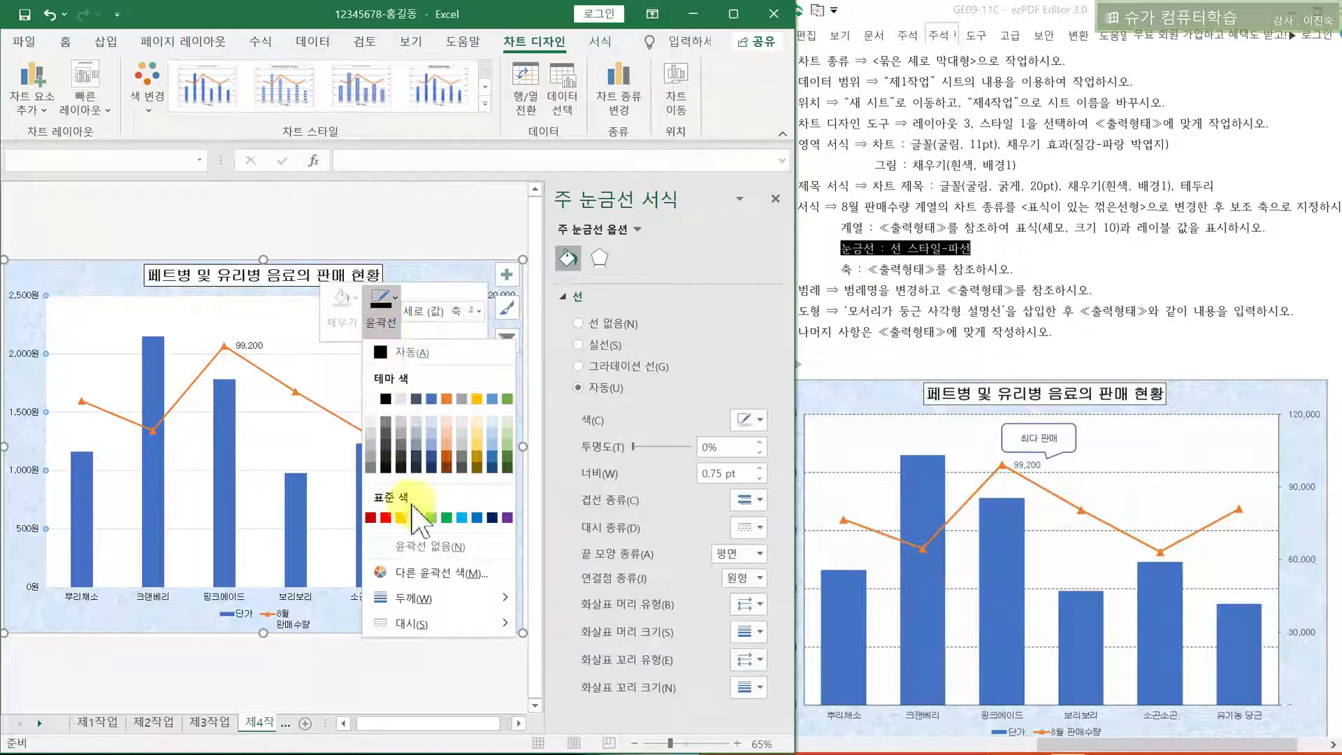
mouse_move(424, 621)
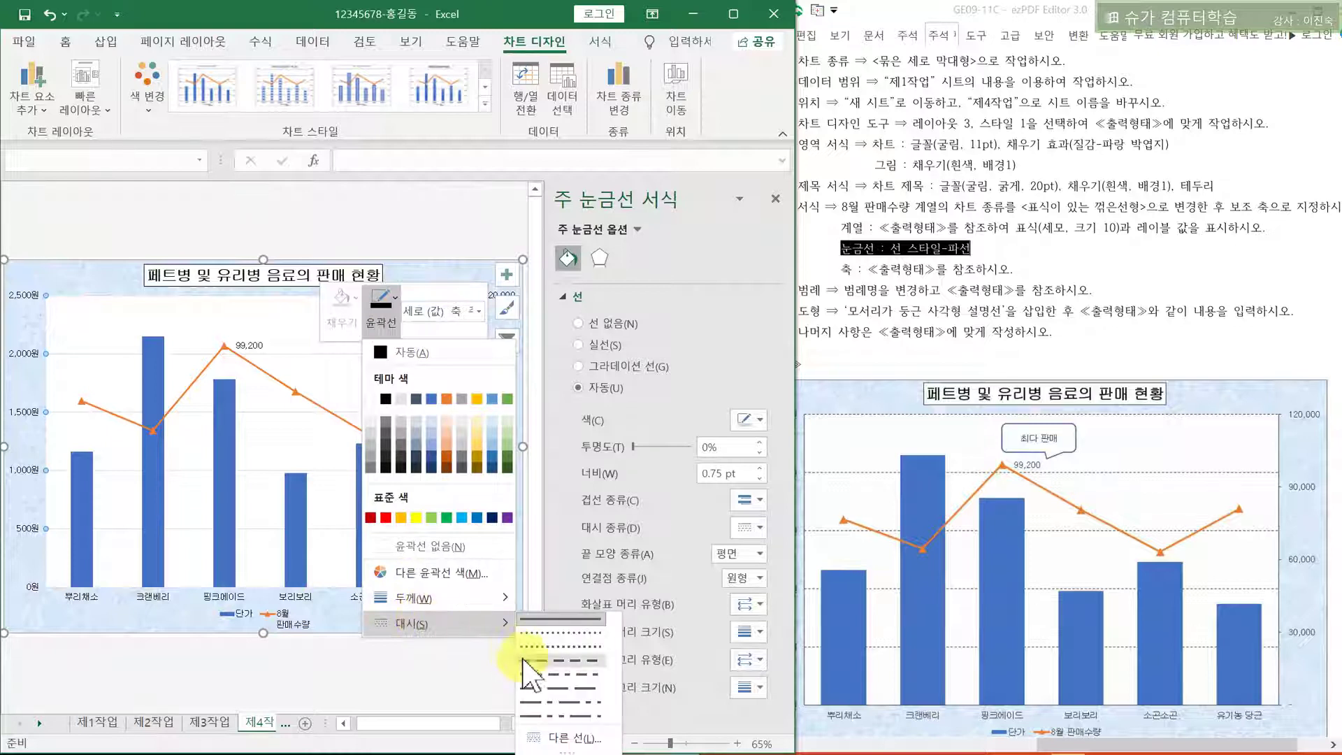
click(536, 661)
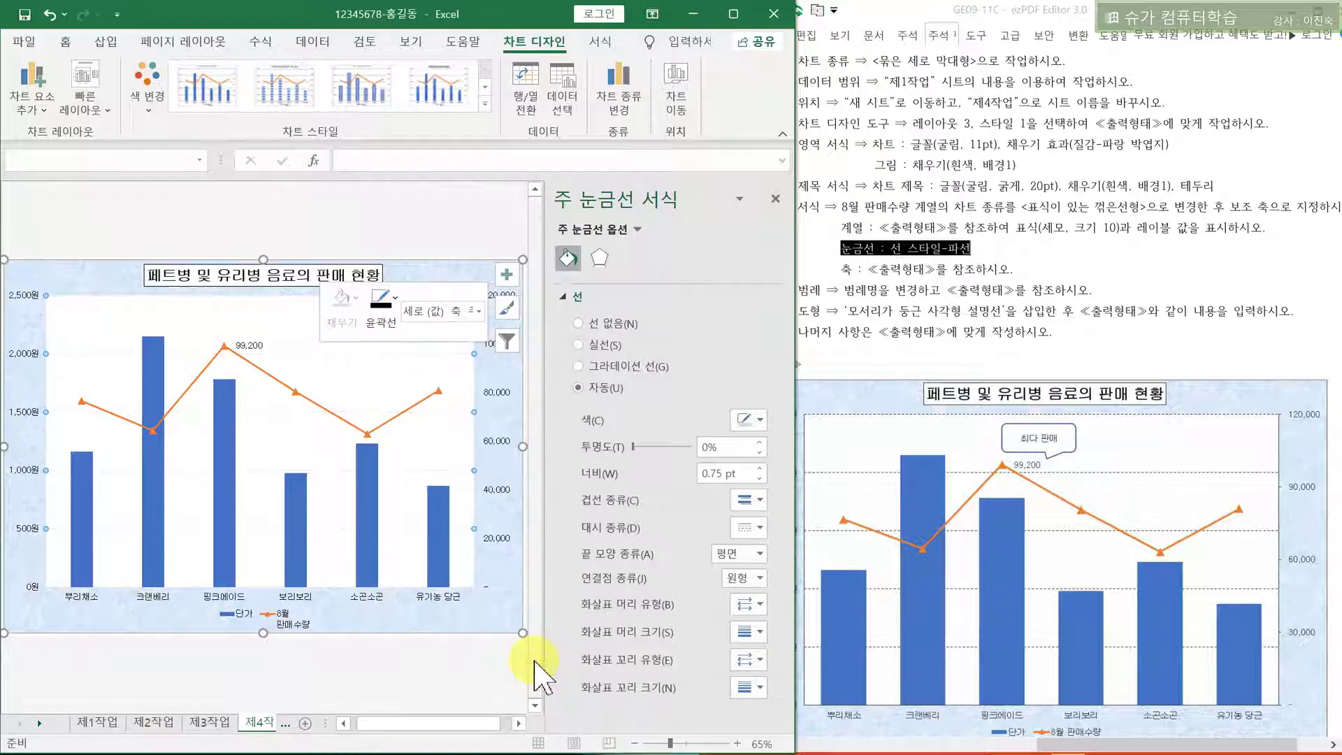
click(383, 306)
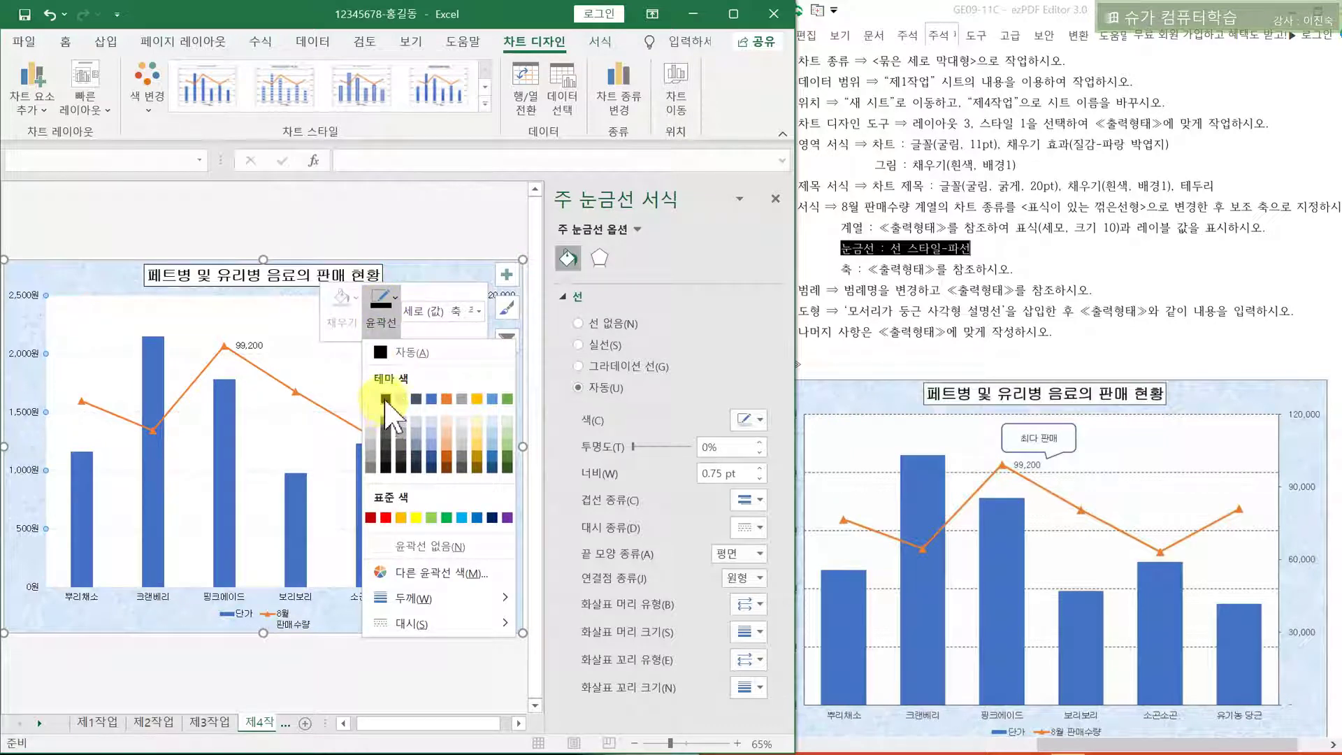
click(385, 399)
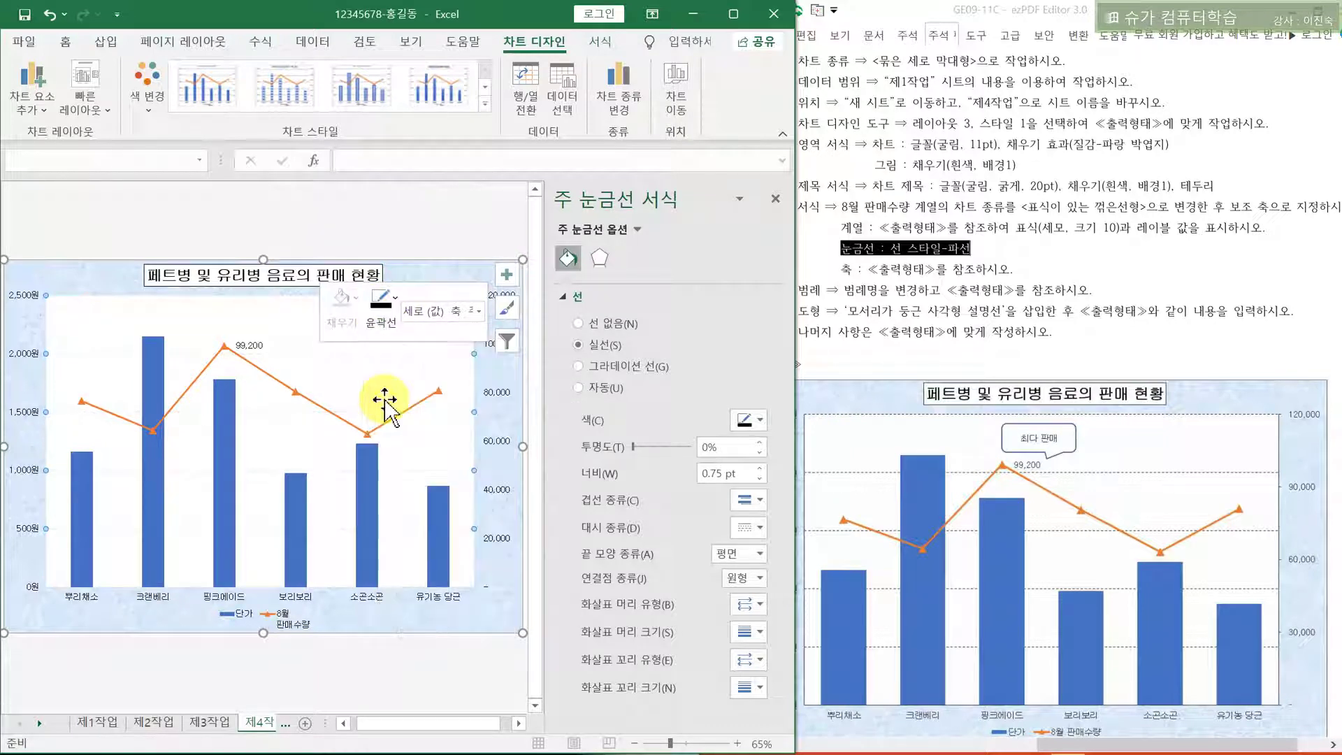
click(349, 377)
Give the primary vertical axis a solid black line, following the reference output
drag(844, 270, 1010, 271)
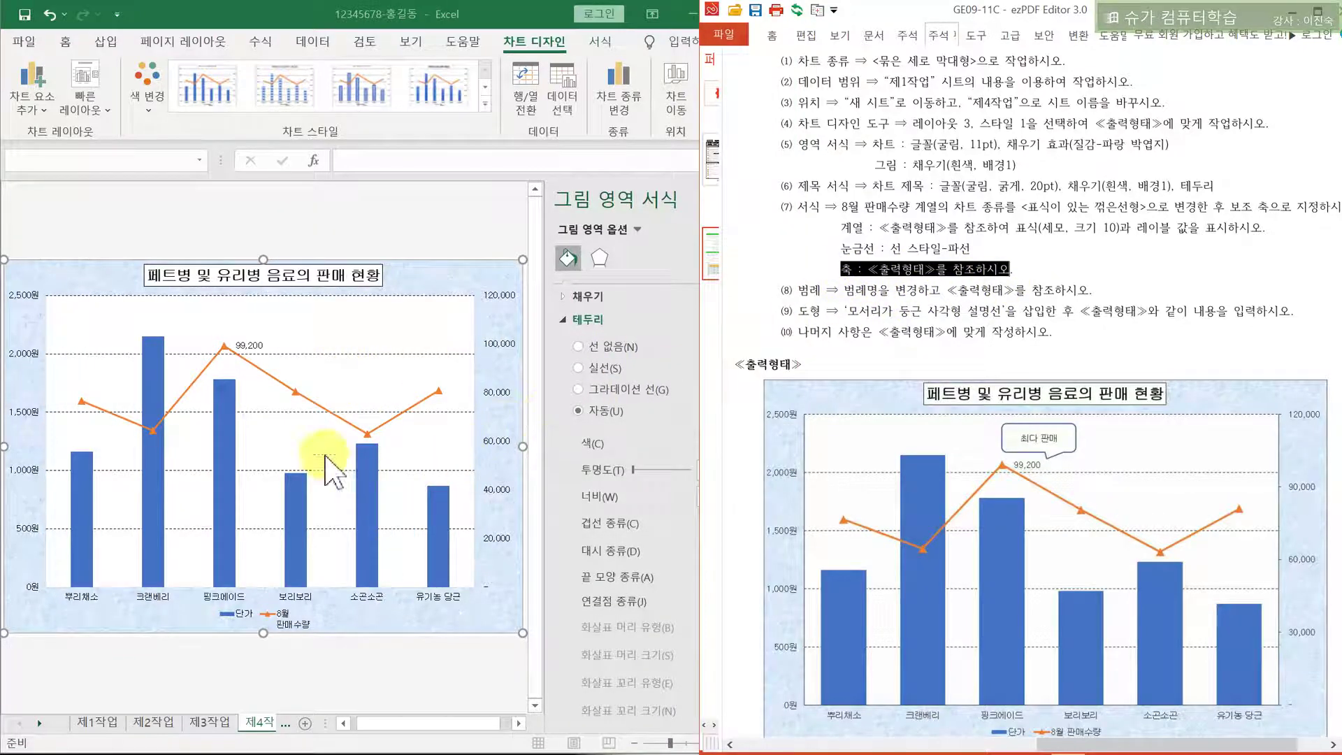
click(311, 327)
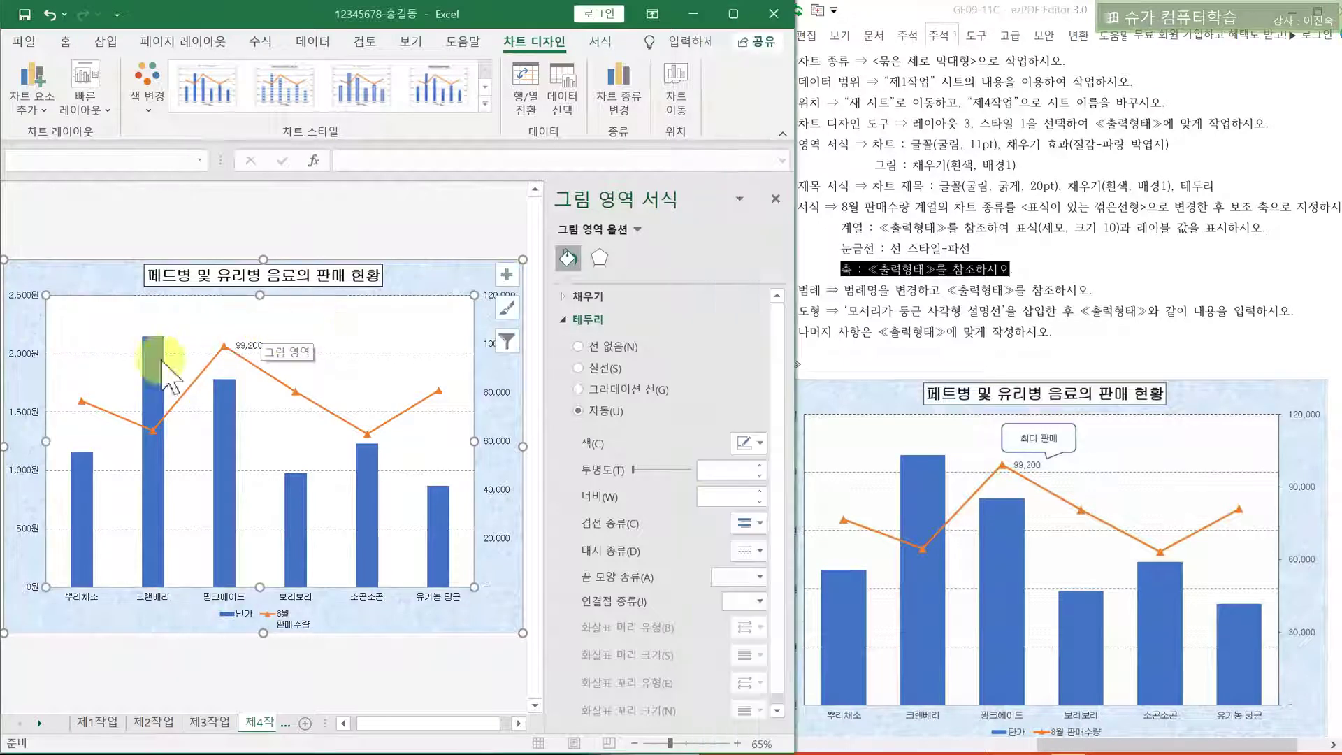
click(88, 283)
click(72, 325)
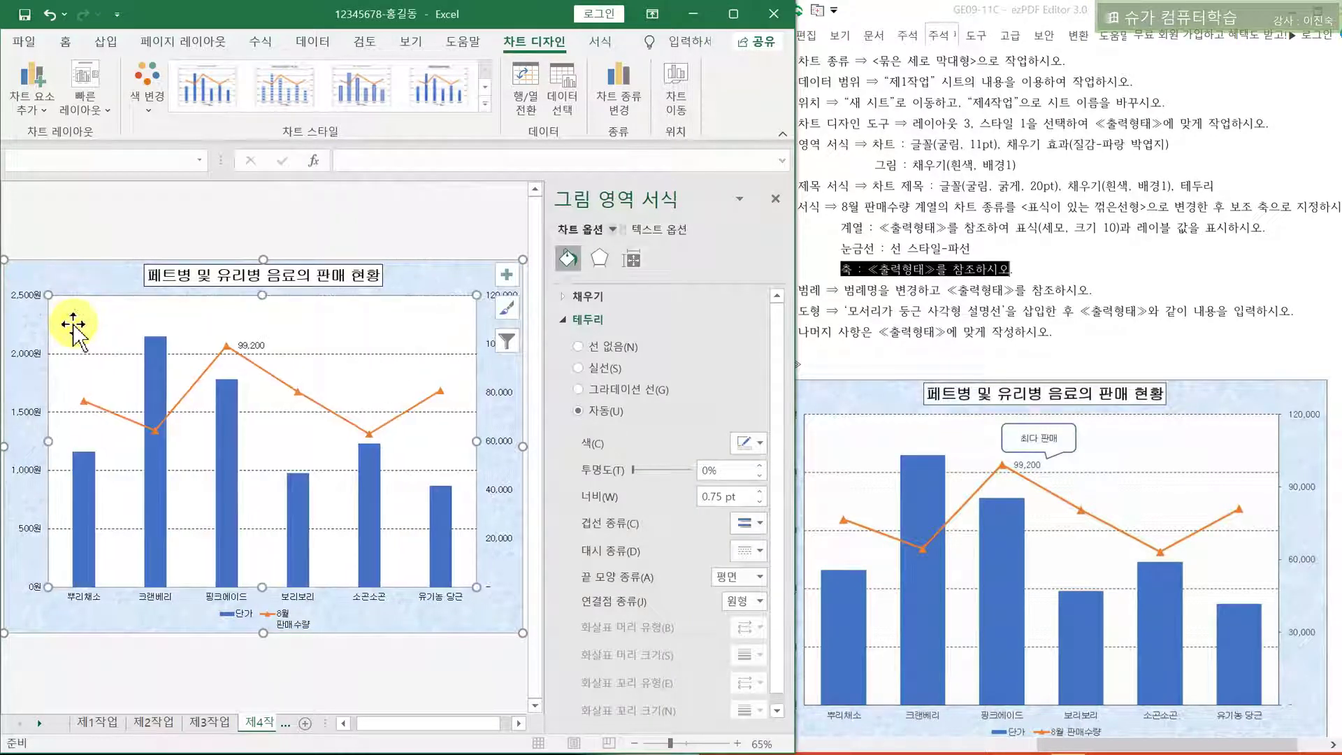
click(112, 280)
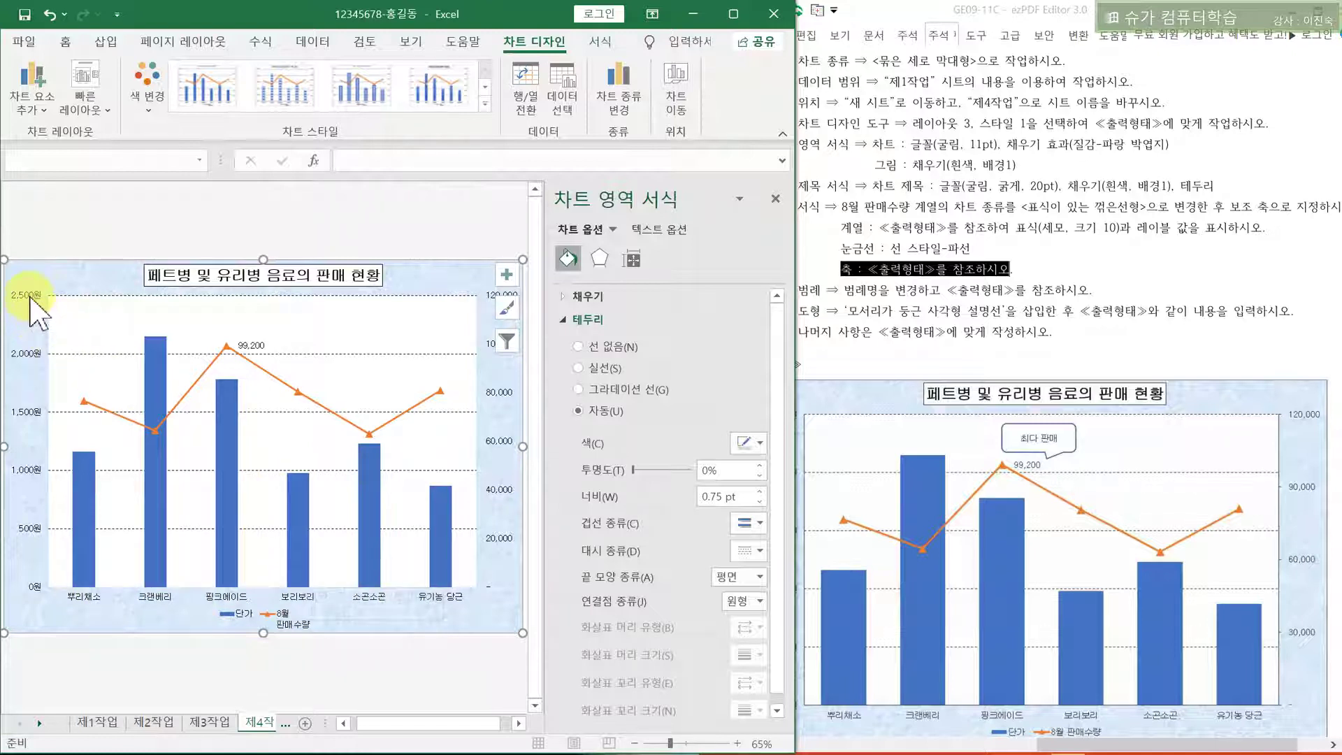
click(29, 297)
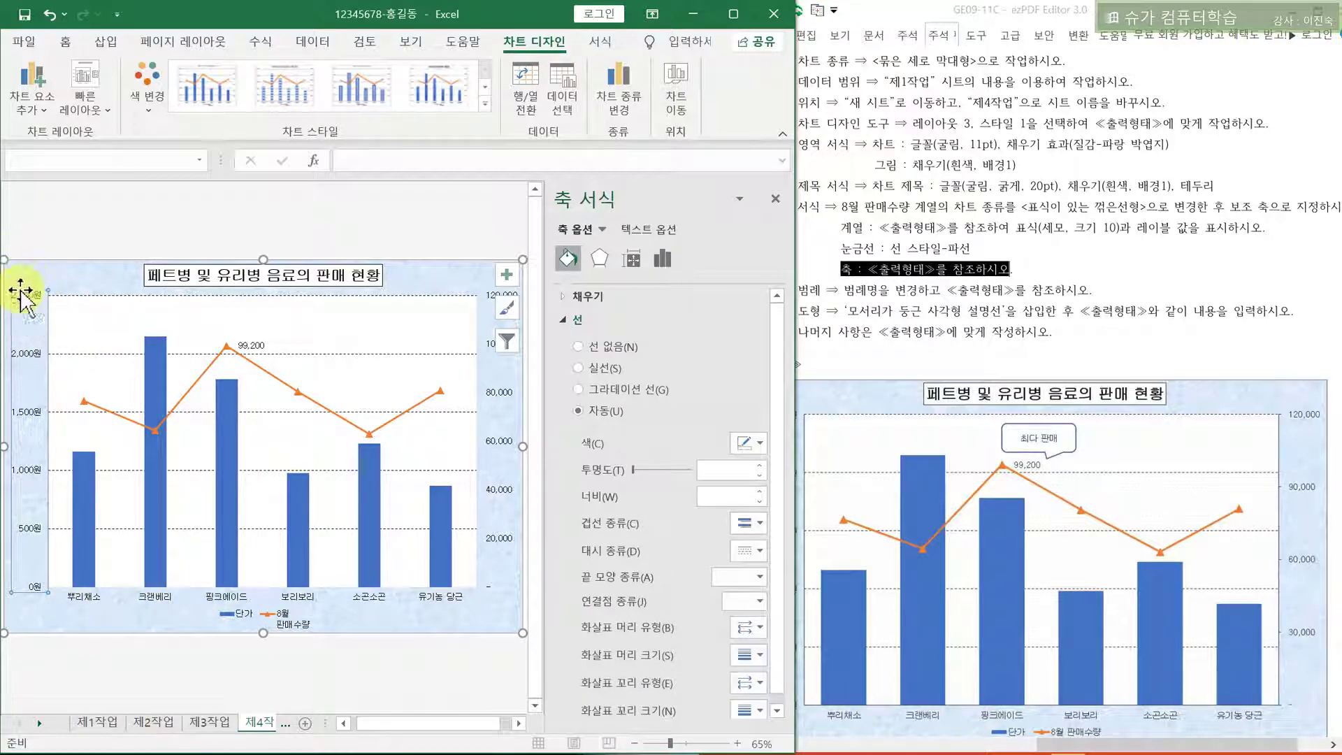
click(577, 320)
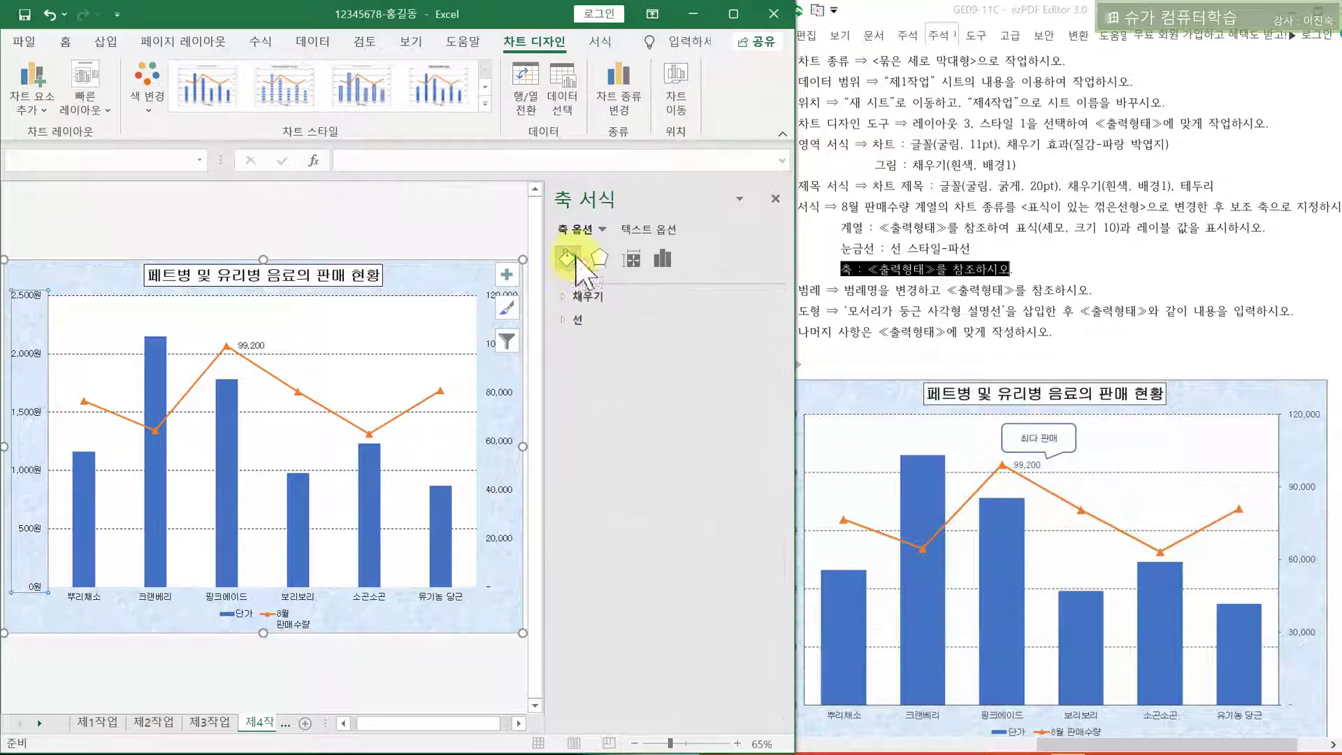
click(578, 322)
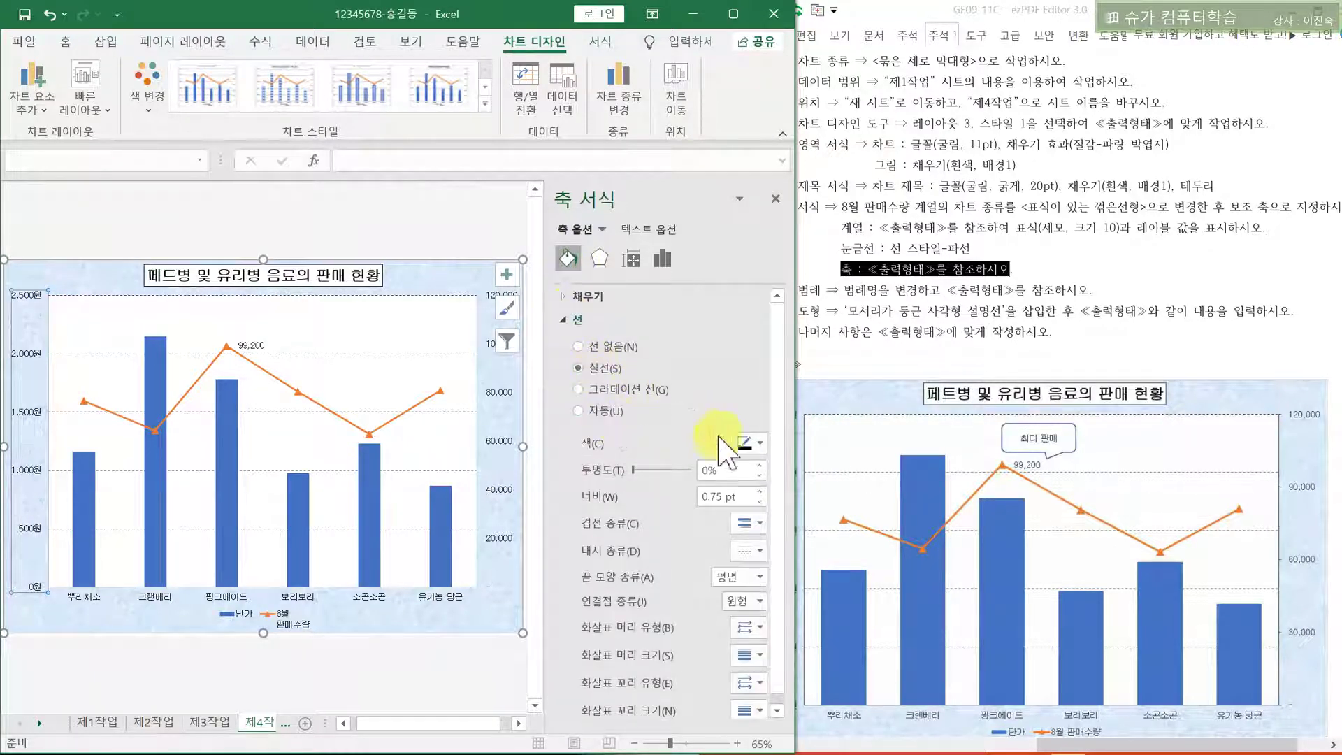
click(758, 443)
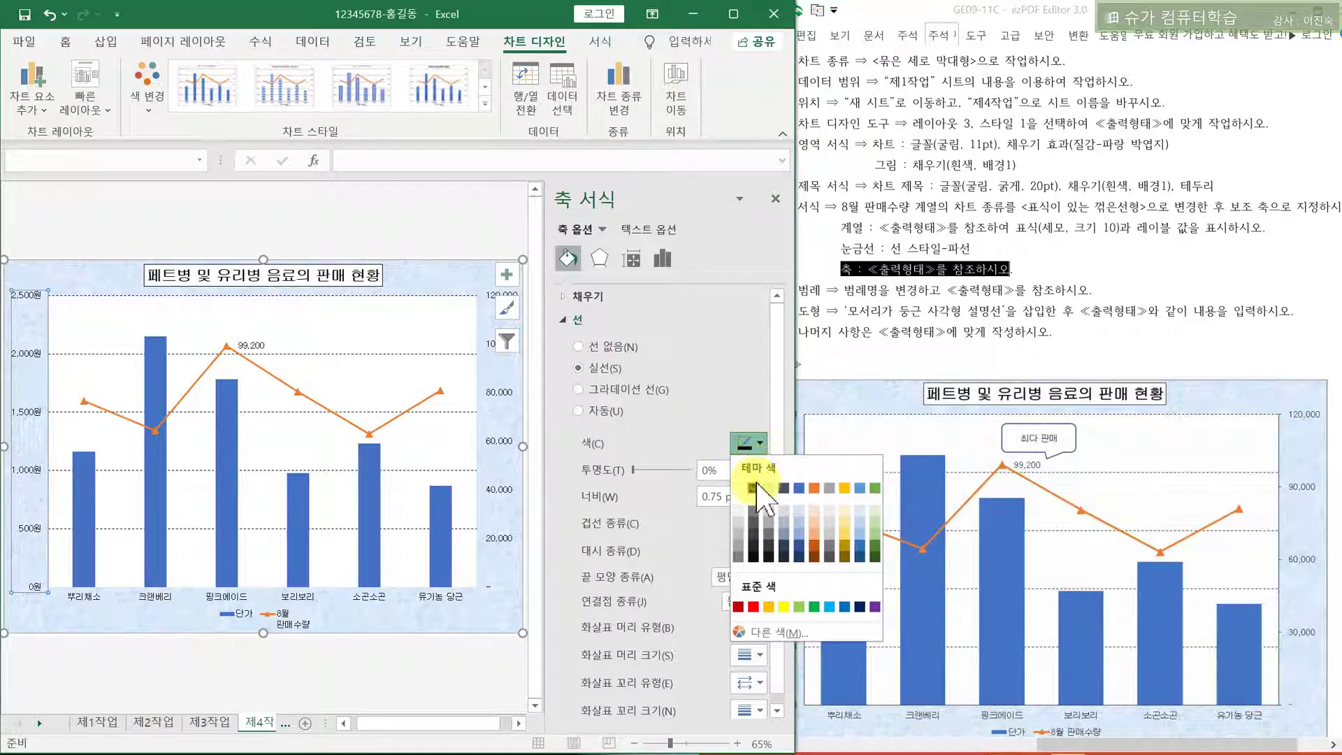
Apply solid black lines to the secondary vertical axis and the horizontal category axis
click(494, 394)
click(494, 393)
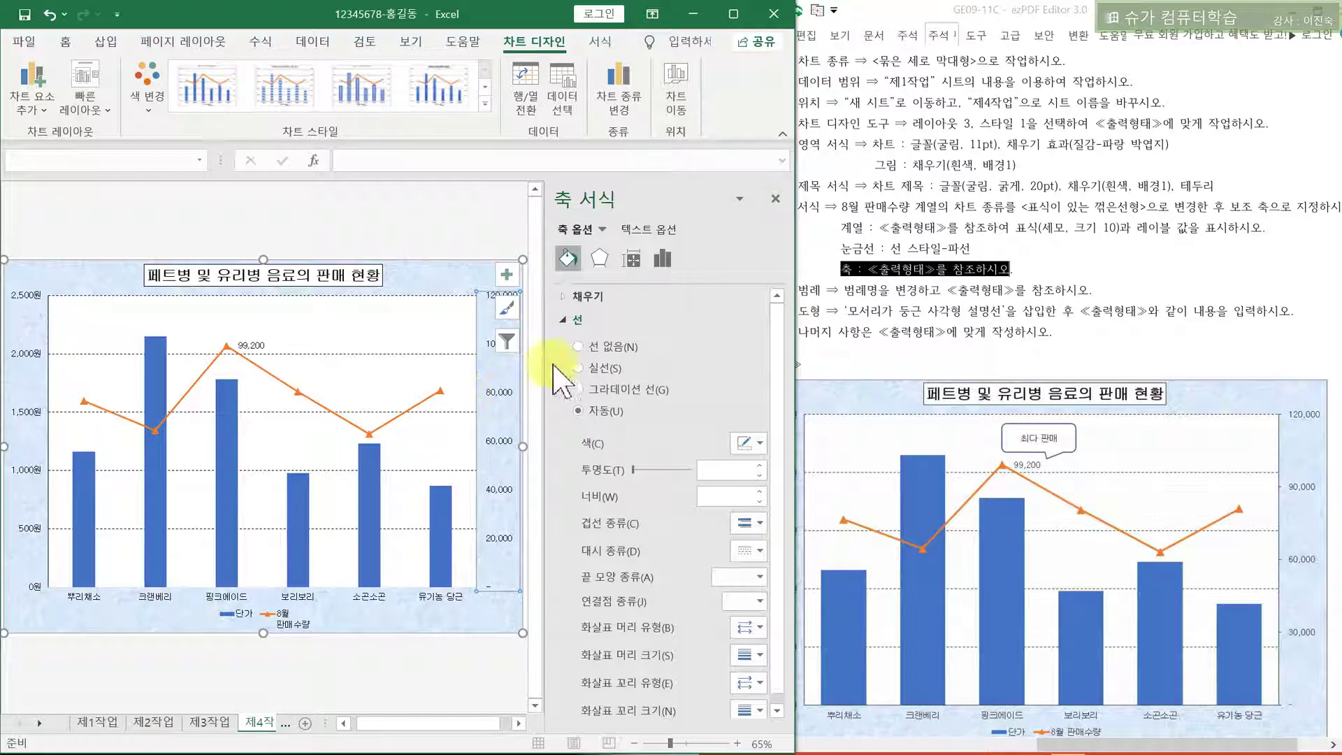
click(380, 597)
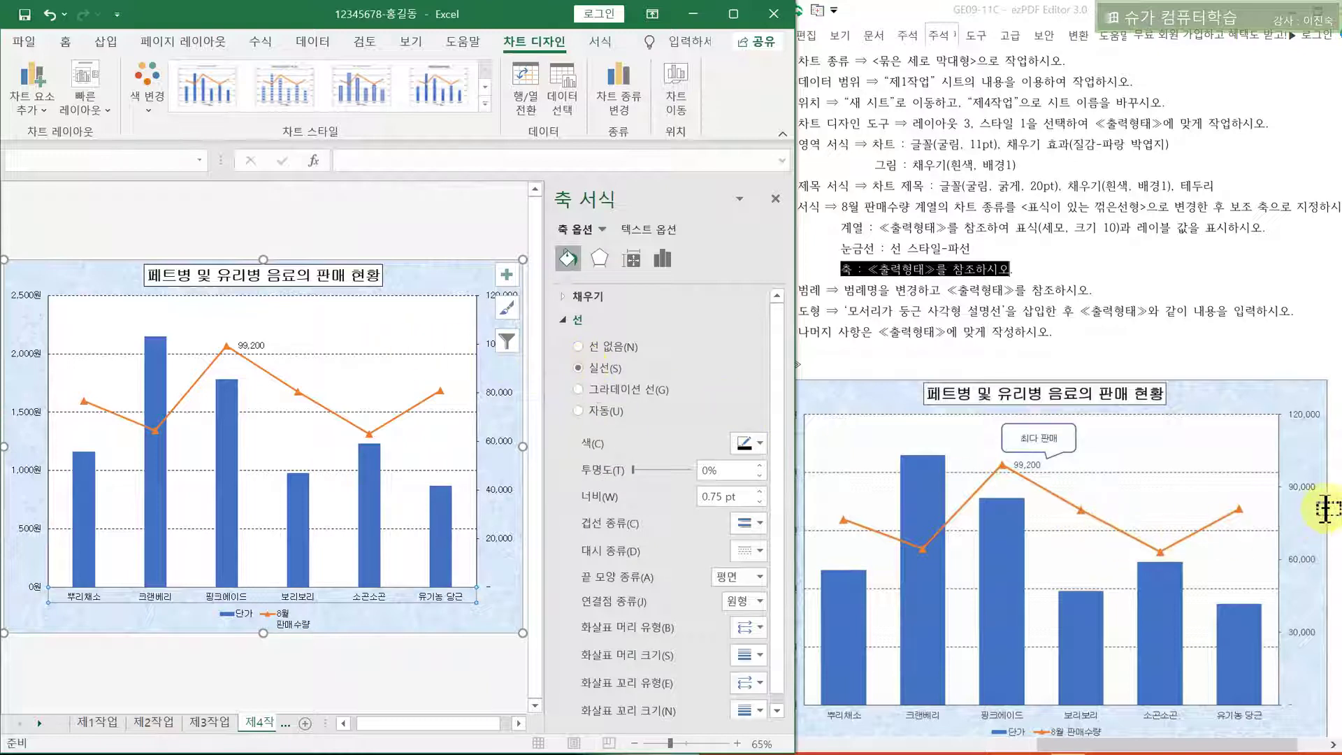
Set the major unit of the chart's secondary vertical axis to 30000, following the reference output
click(1313, 510)
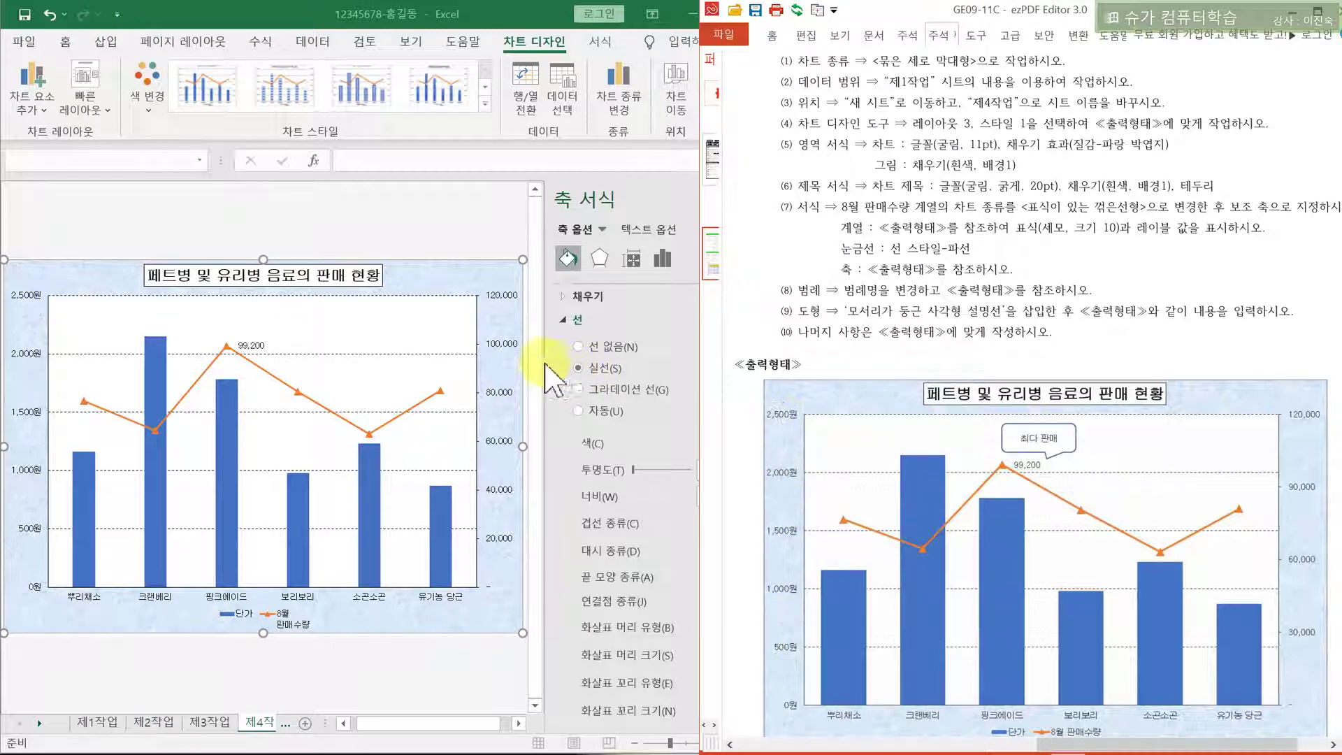
click(498, 353)
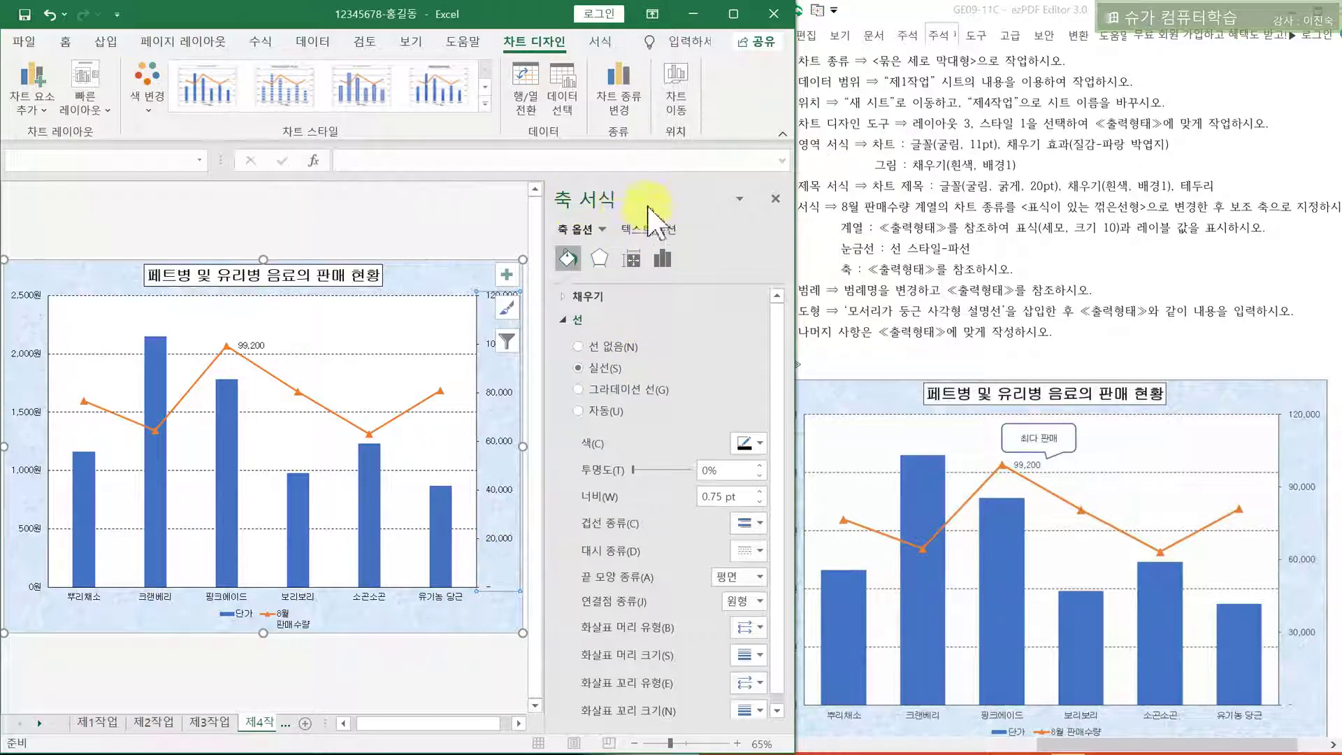
drag(797, 258, 884, 273)
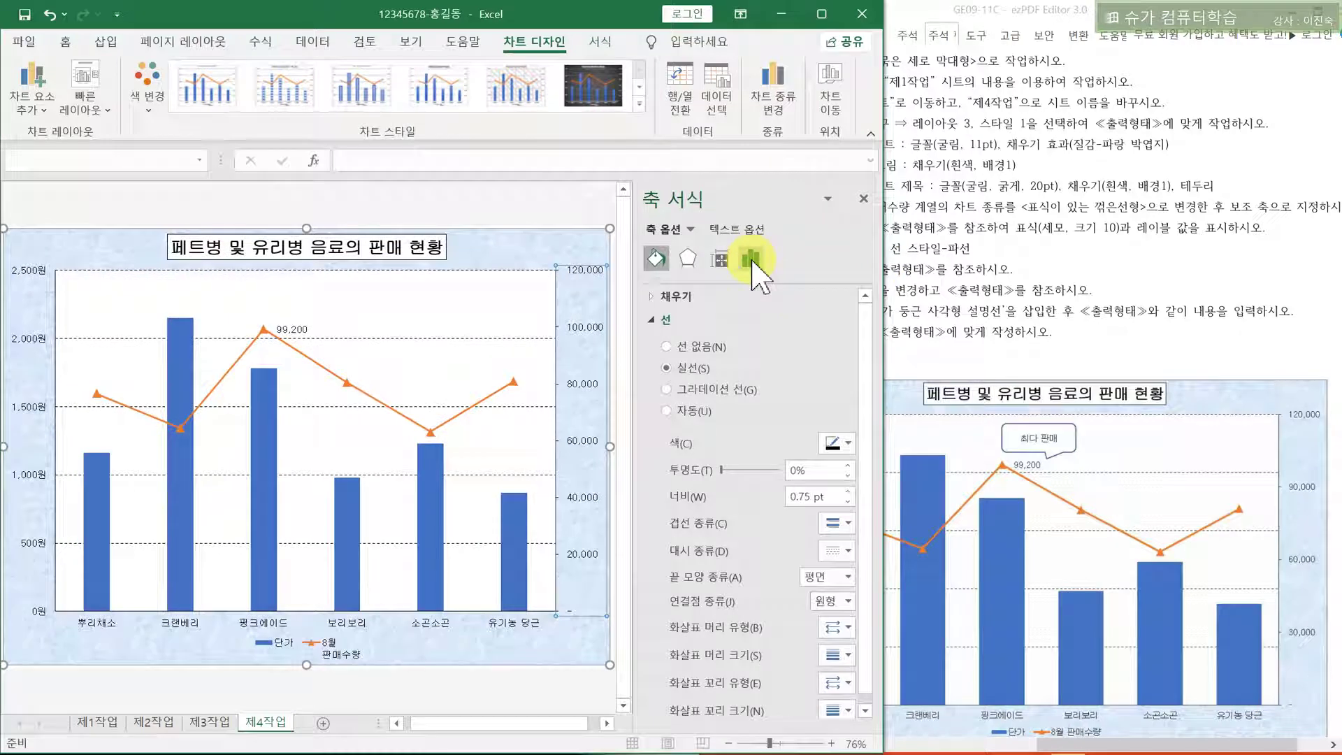
click(751, 258)
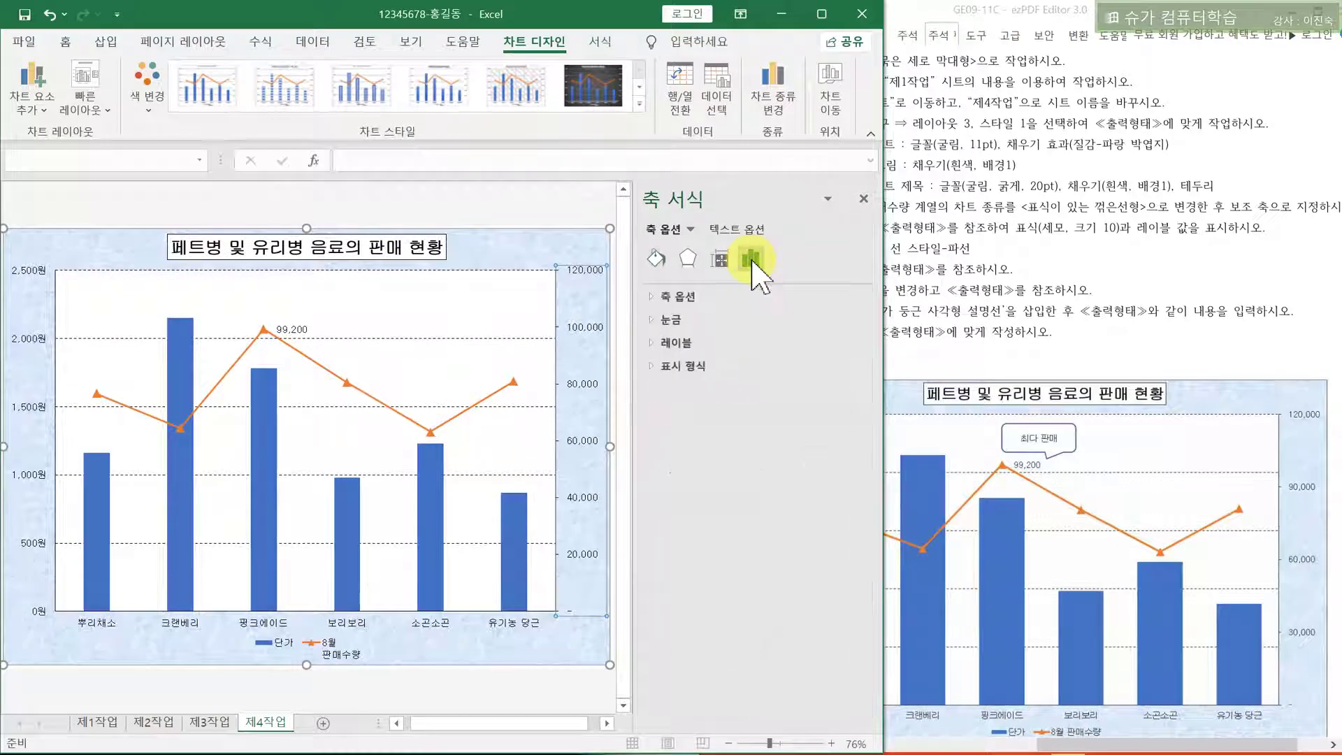
click(677, 299)
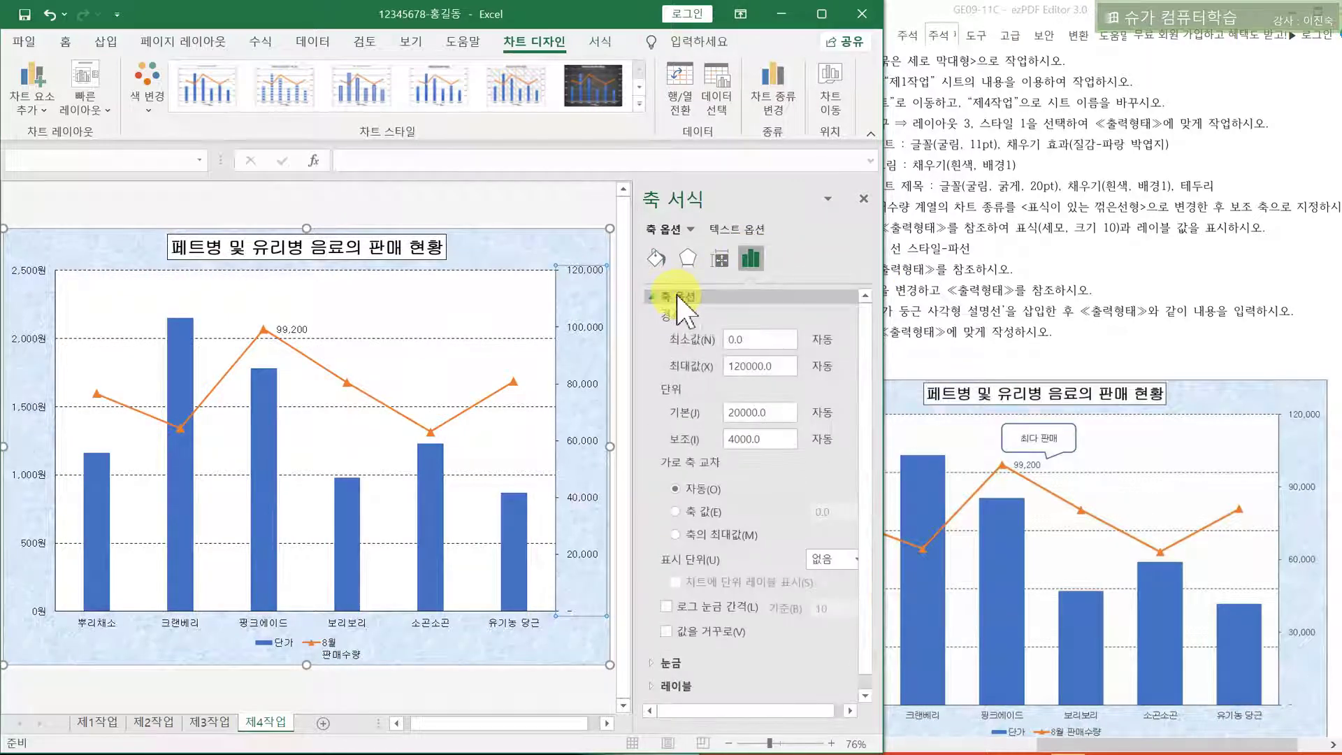
drag(776, 365, 699, 364)
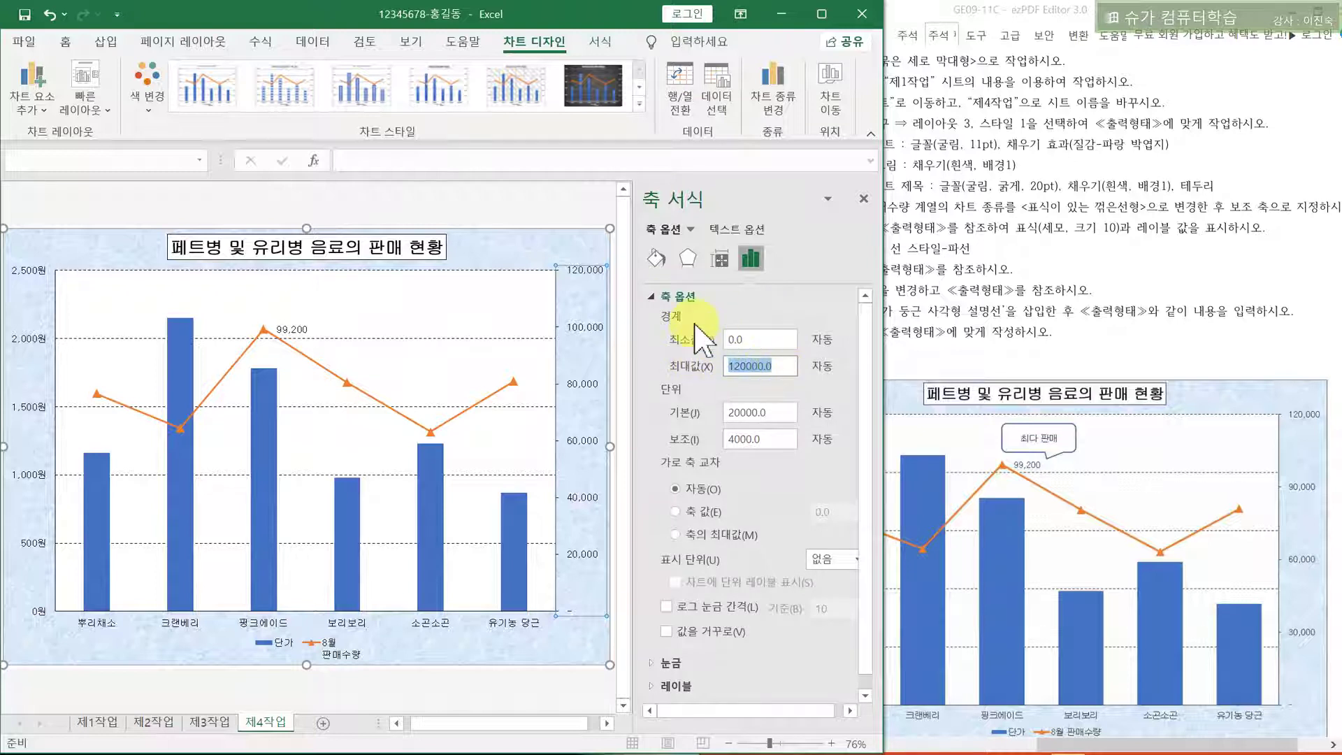
drag(773, 413, 727, 419)
click(731, 412)
text(3)
key(Return)
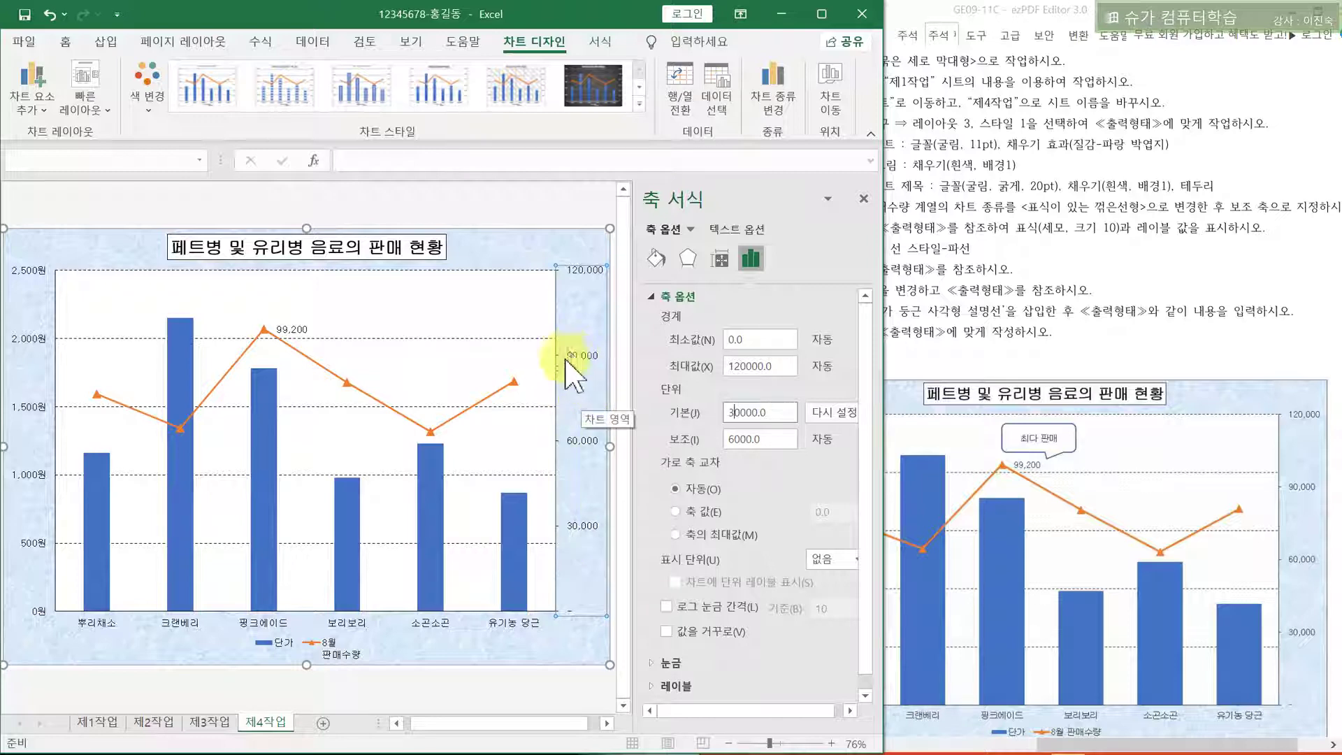
Rename the chart's 8월판매수량 series to 8월 판매수량 so its legend entry matches the reference output
click(1049, 311)
drag(829, 290, 940, 292)
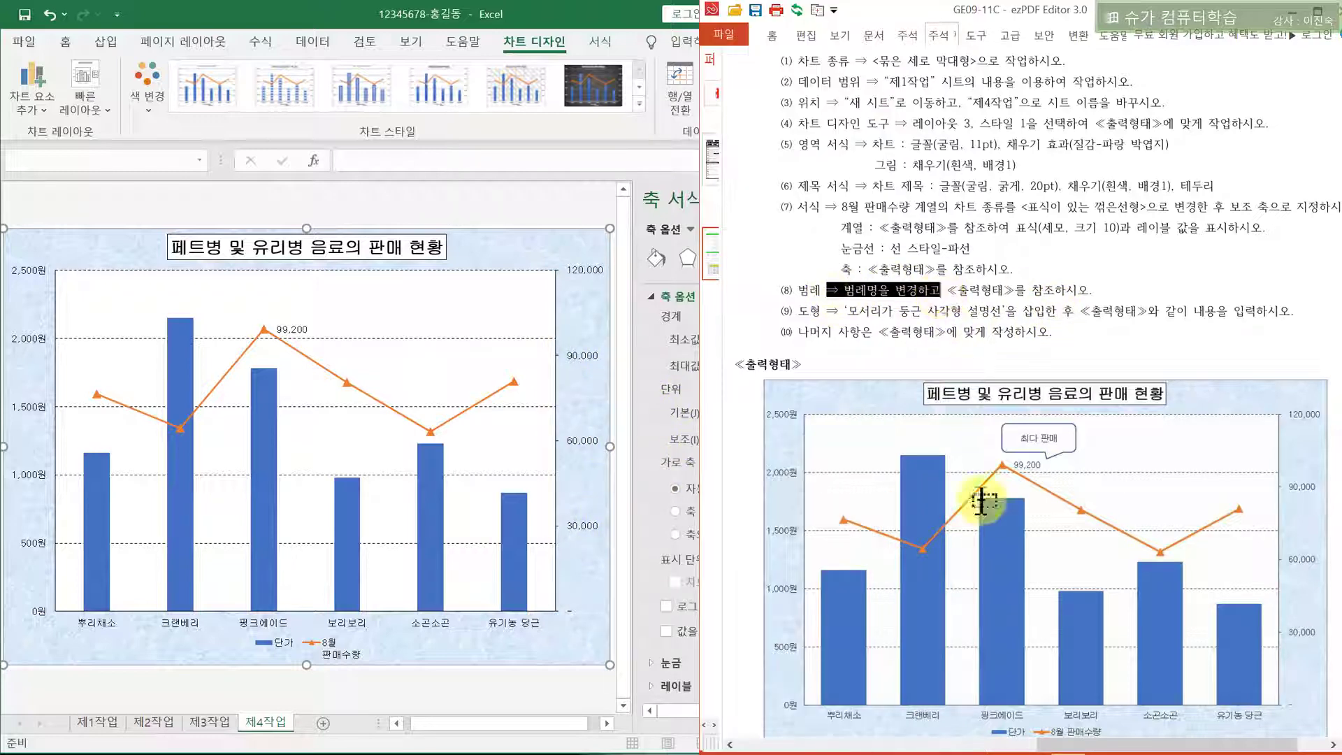
scroll(1056, 708, down, 1)
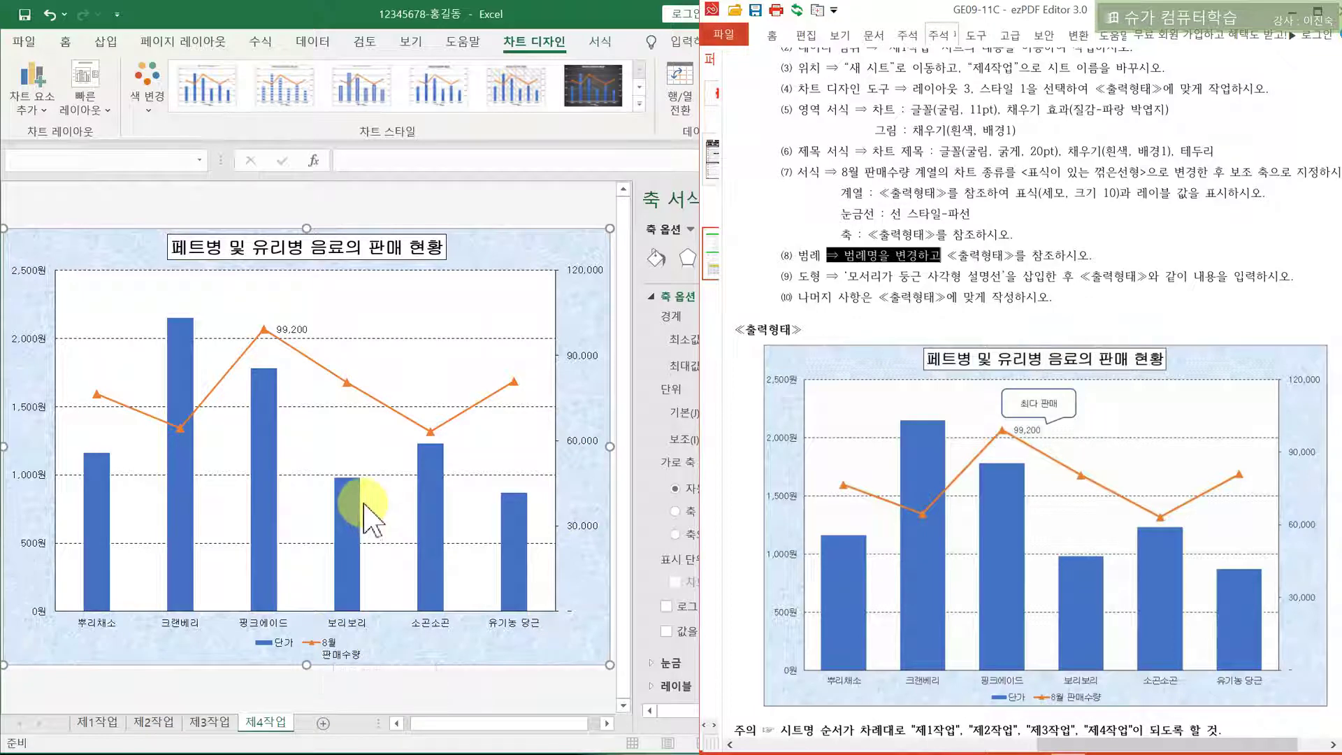
click(310, 657)
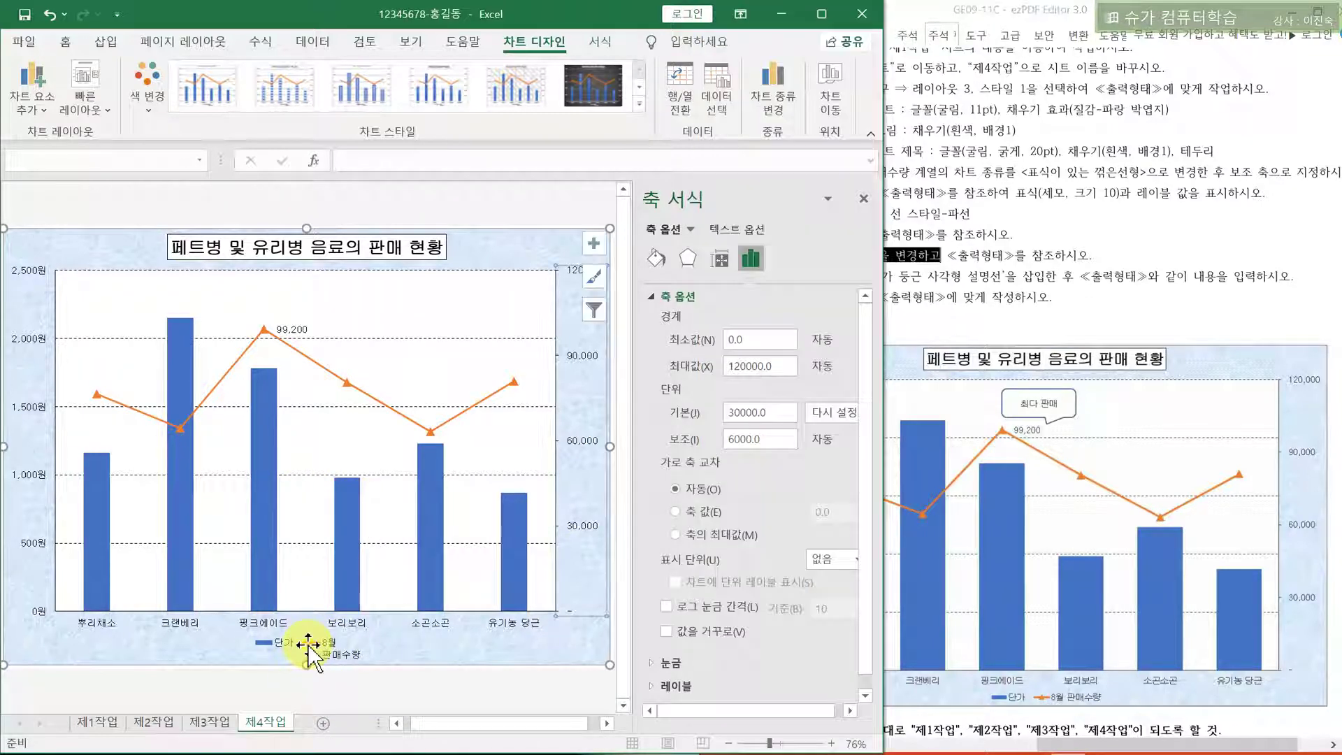
right_click(335, 443)
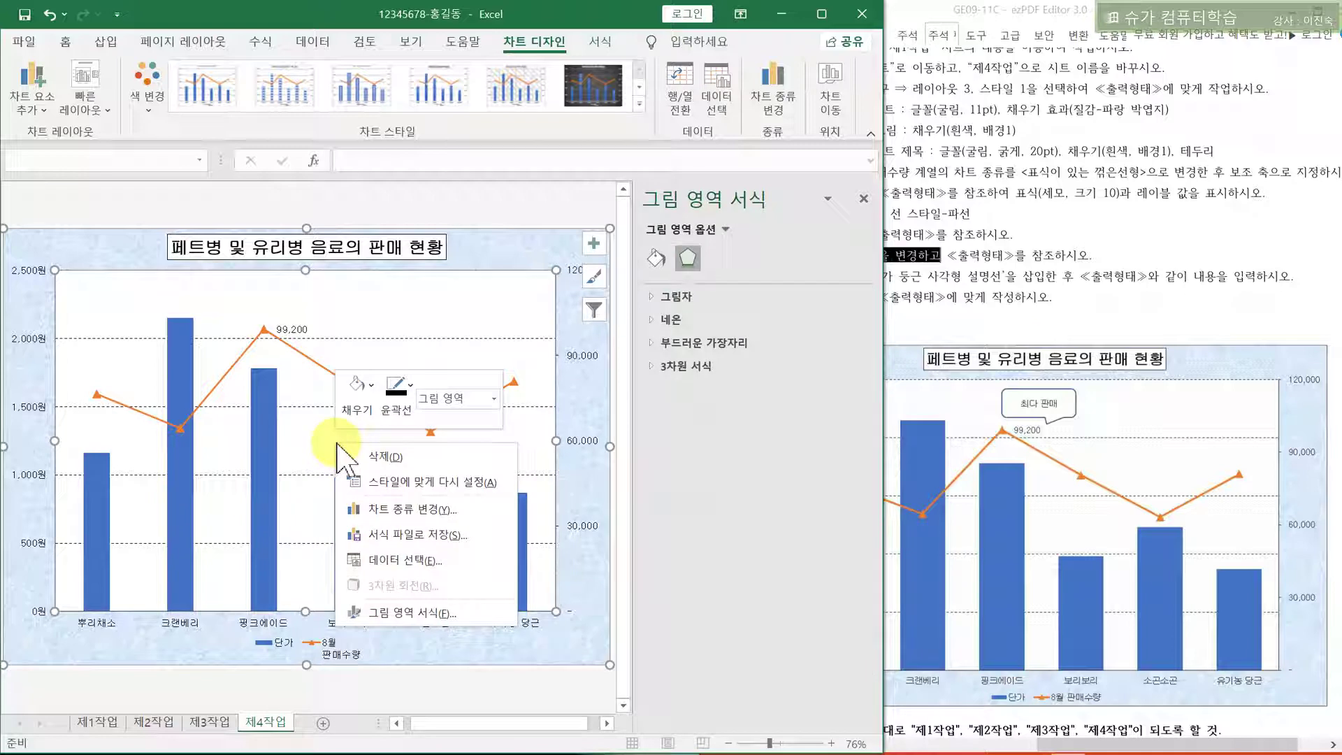
click(404, 561)
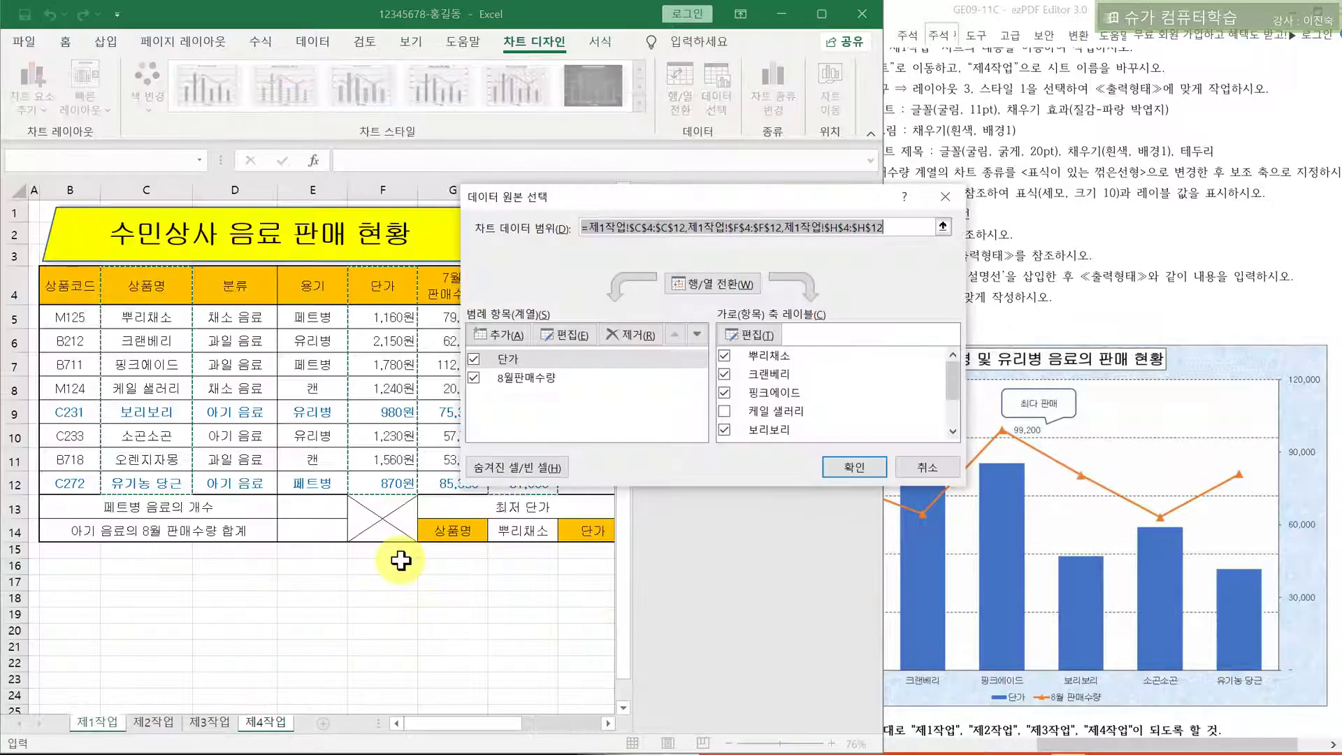
click(532, 377)
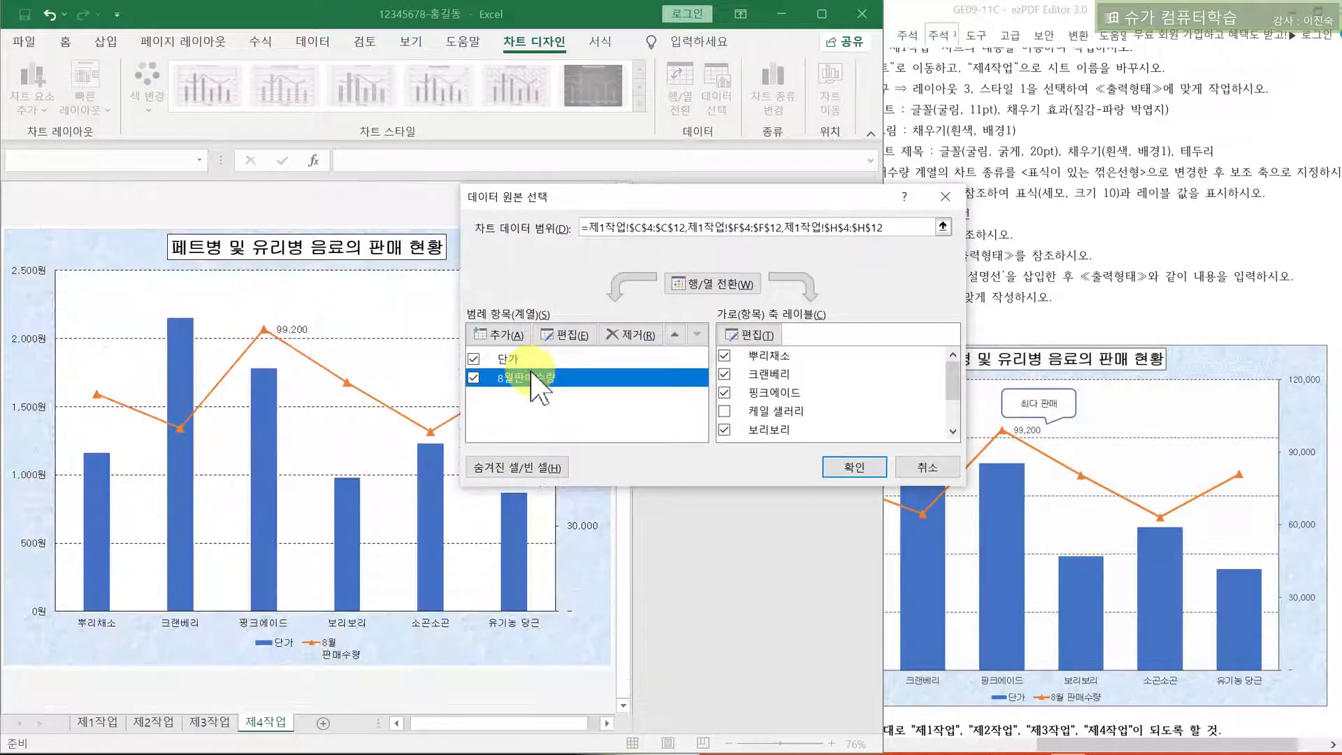
click(570, 335)
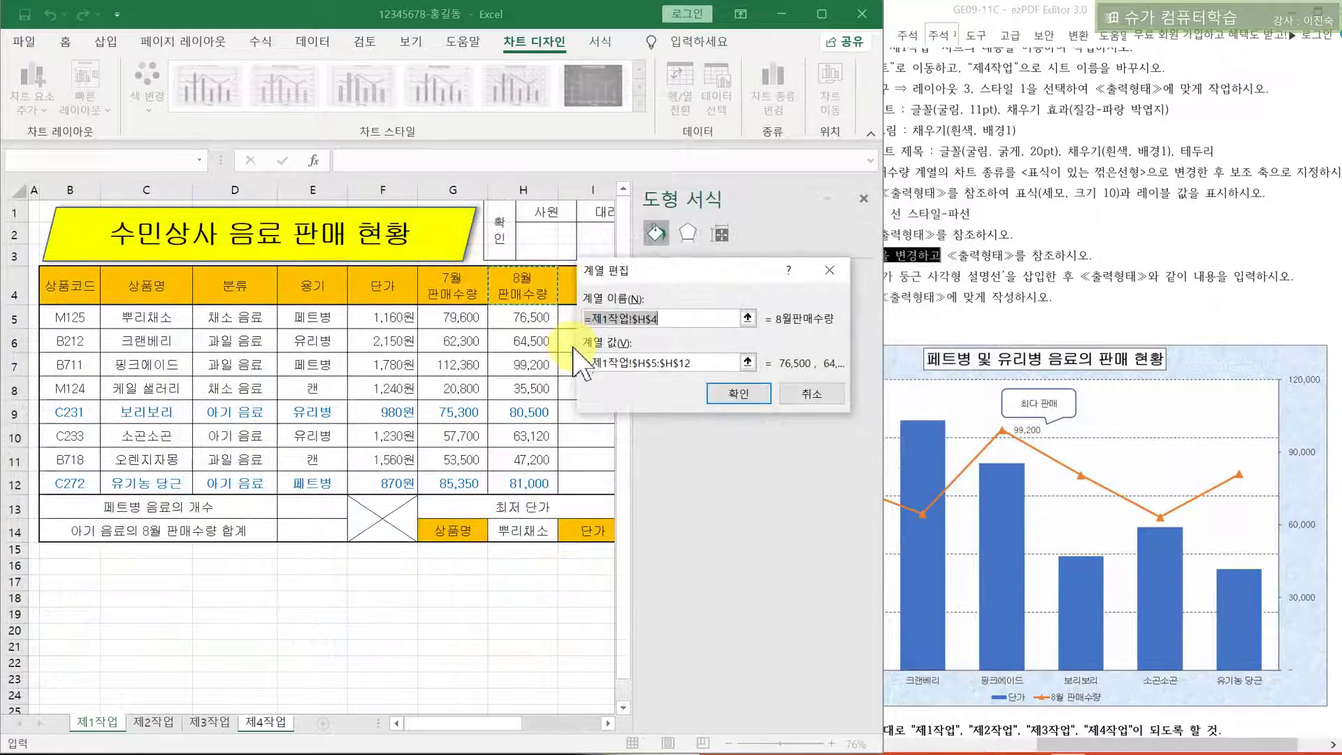
text(8월 판매수량)
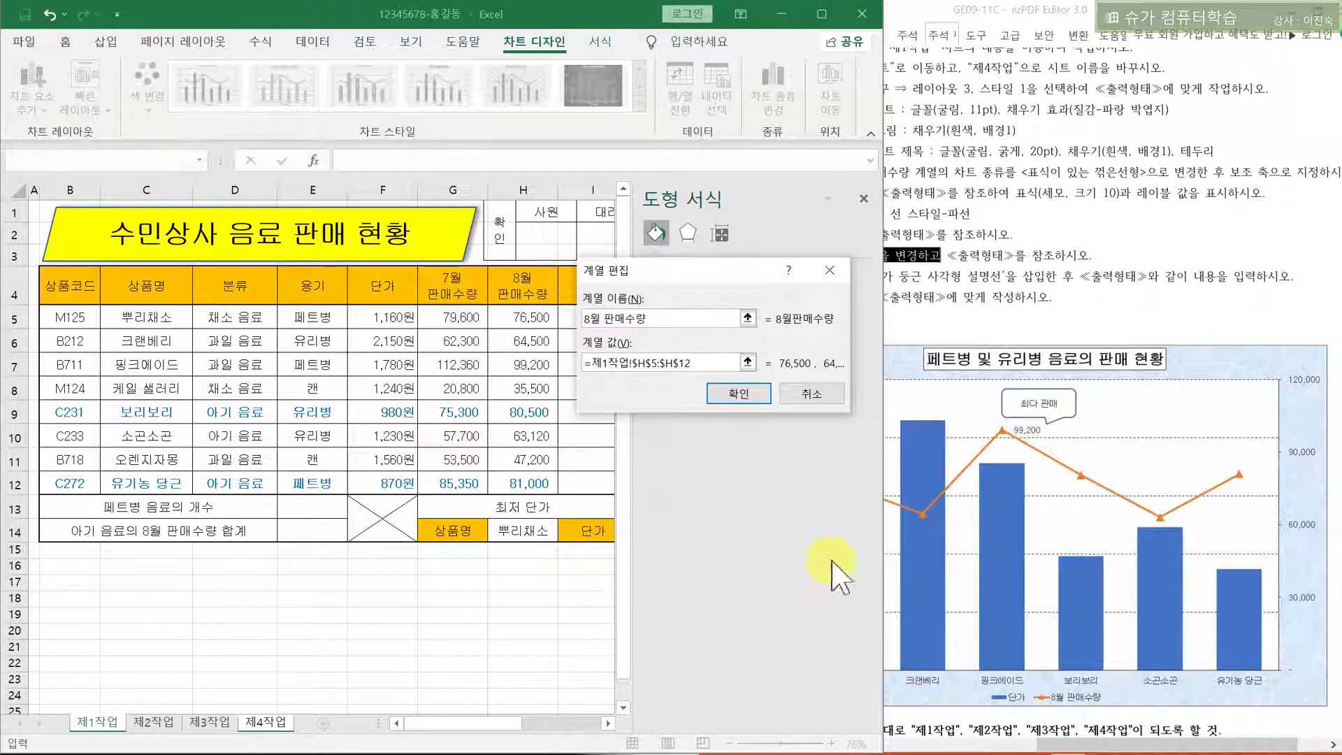
click(733, 389)
click(859, 467)
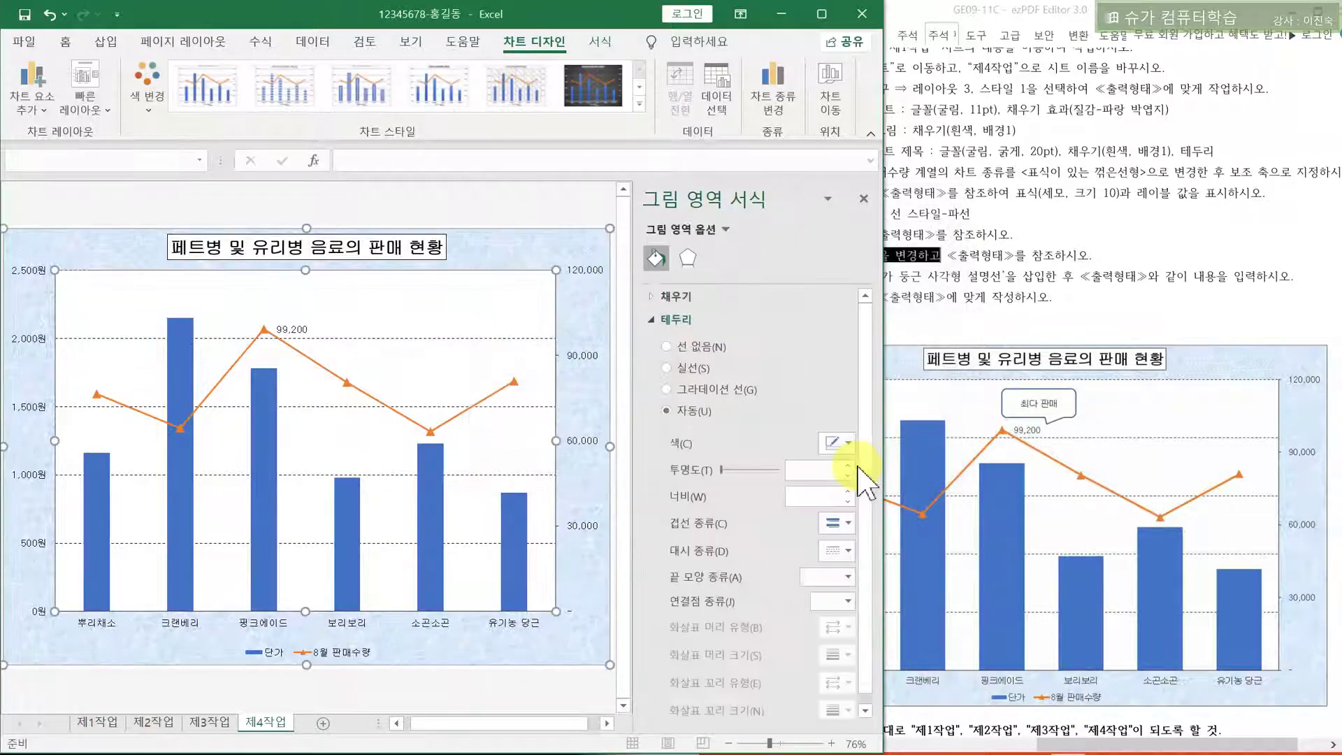
click(864, 200)
click(107, 42)
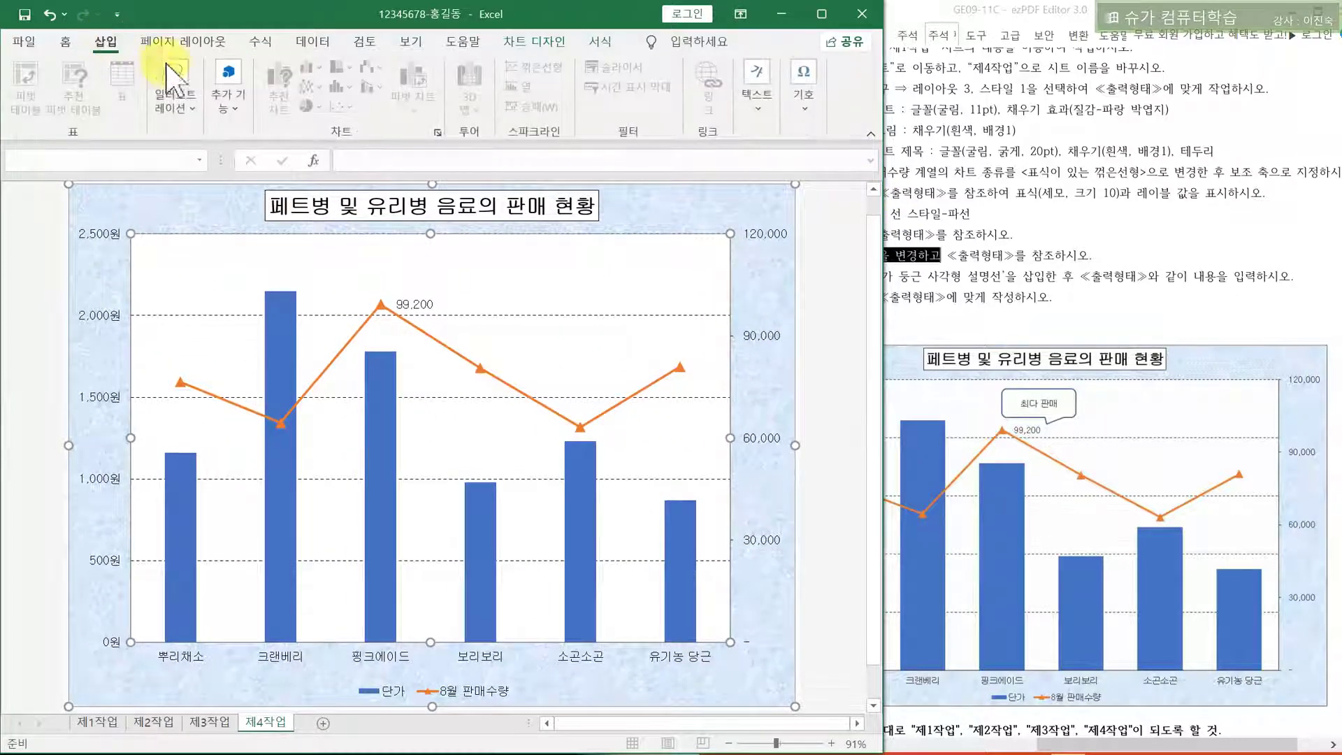
click(175, 94)
click(208, 171)
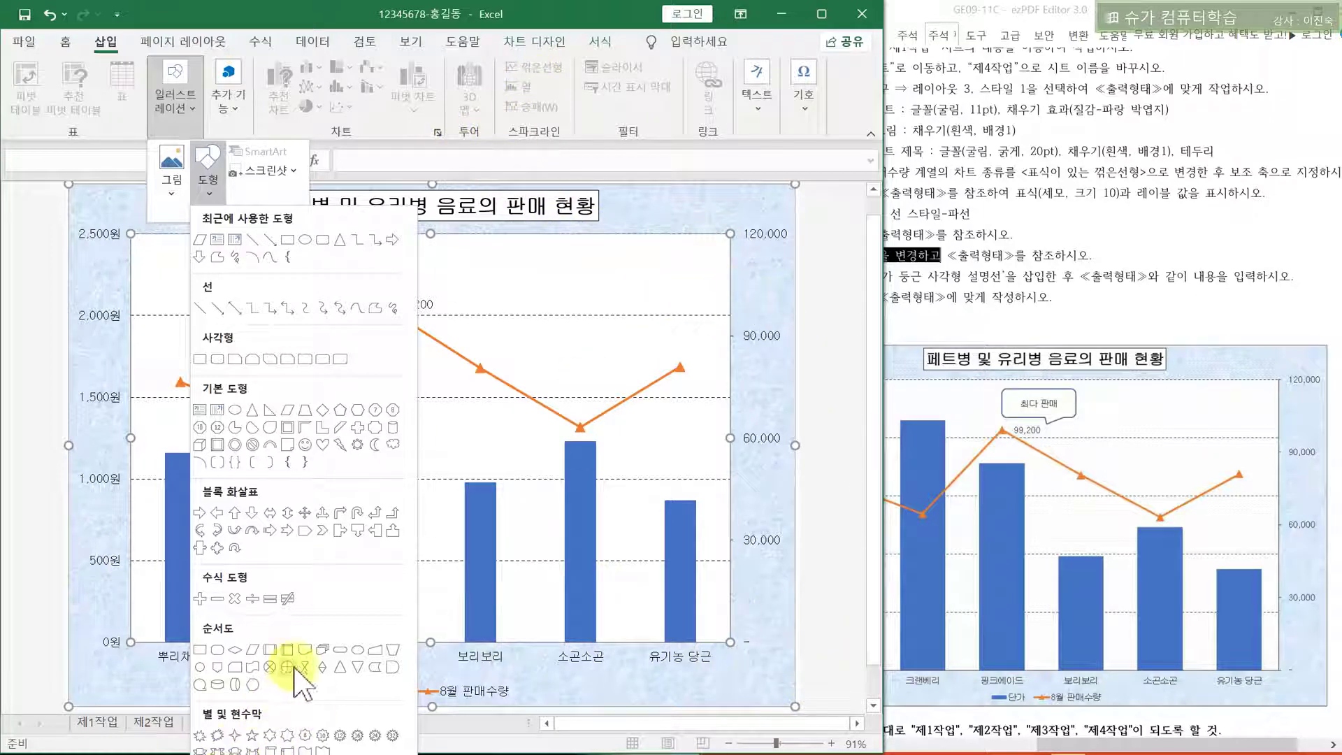
click(848, 435)
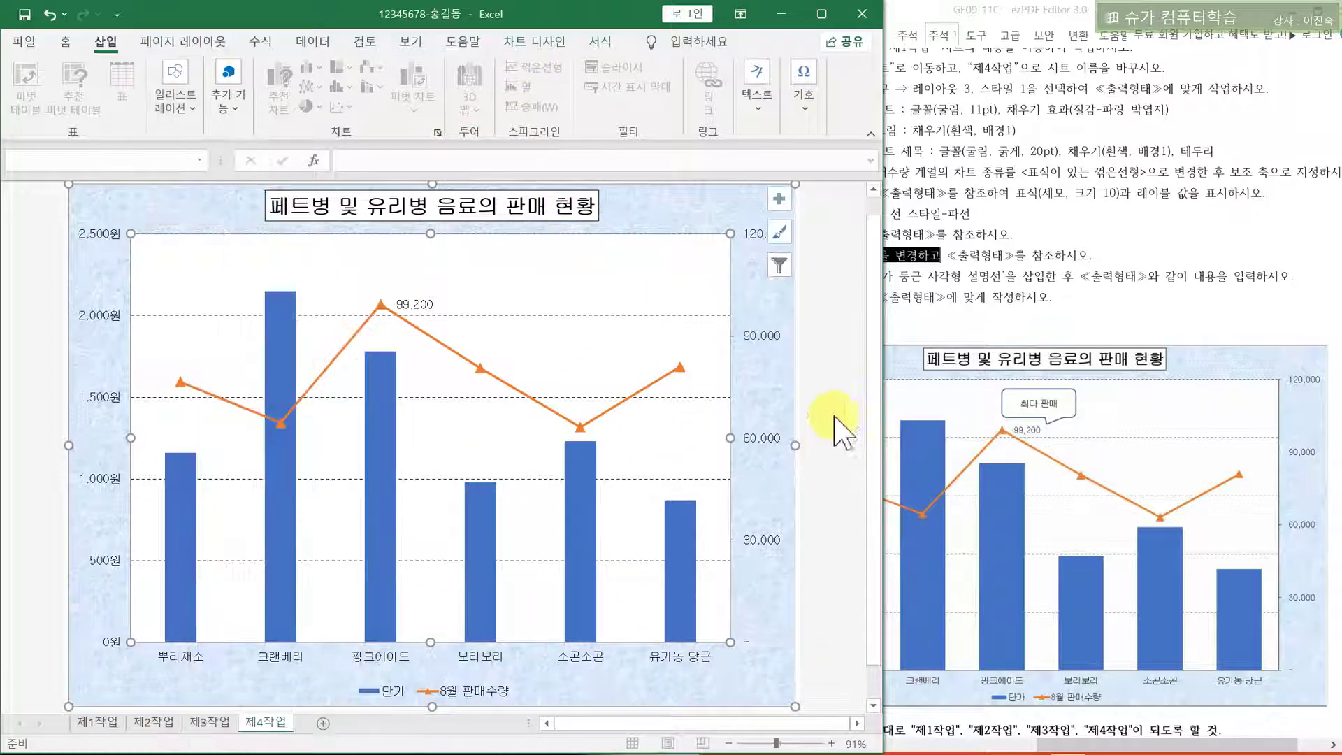
Draw a rounded rectangular callout in the plot area above the 보리보리 column and resize it to about 1.5 by 3.05 cm
click(822, 14)
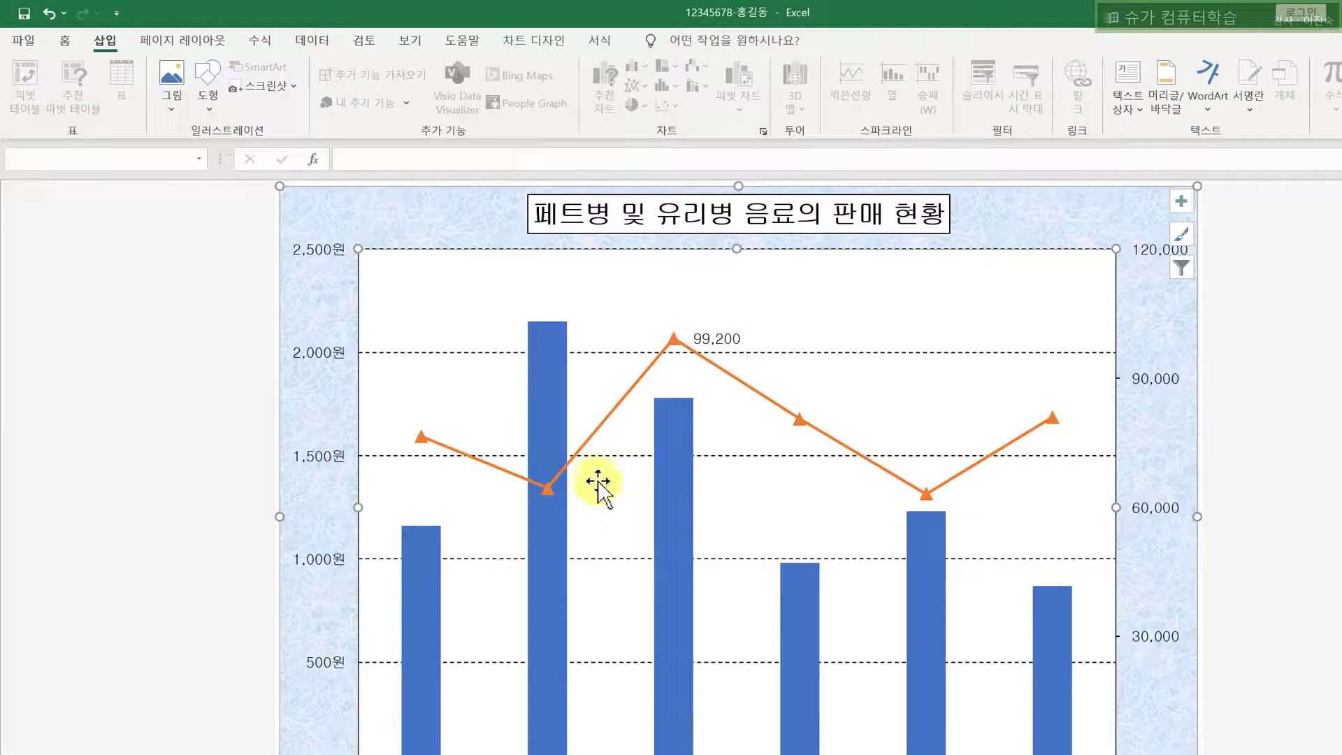
click(221, 94)
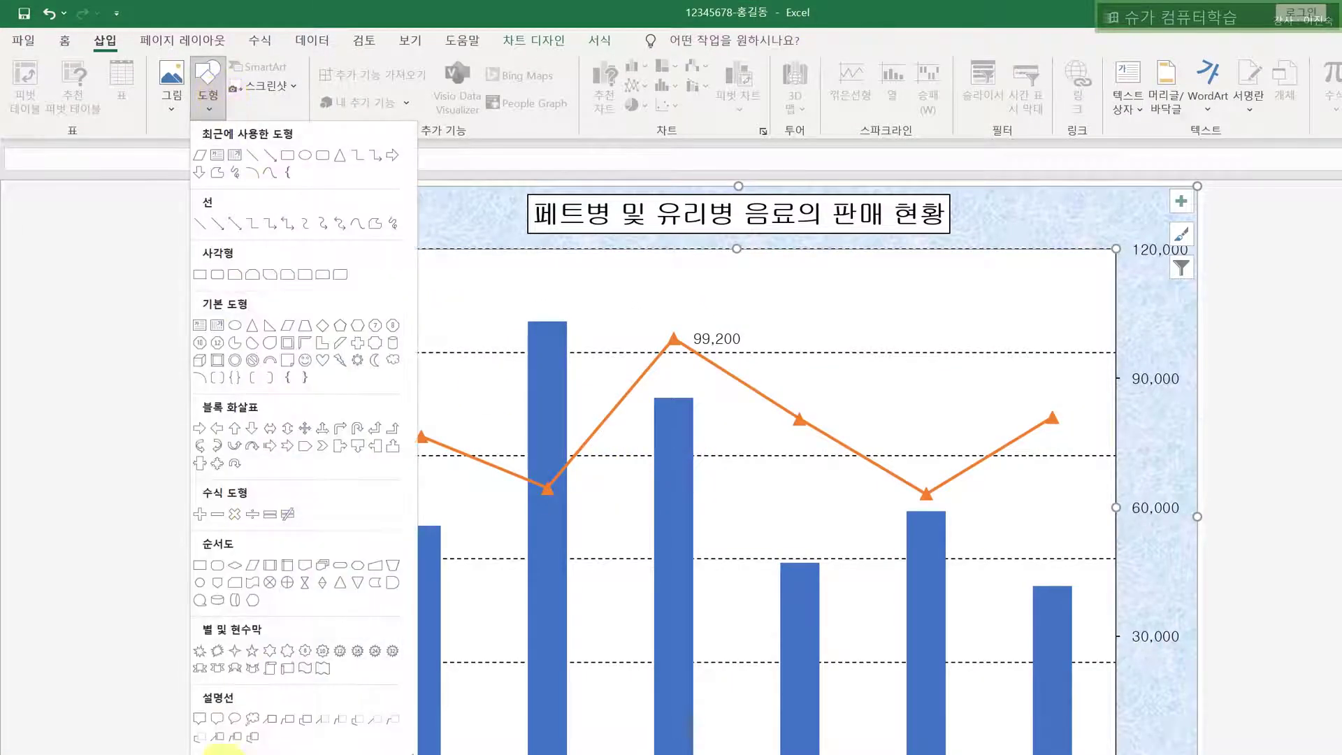
click(217, 718)
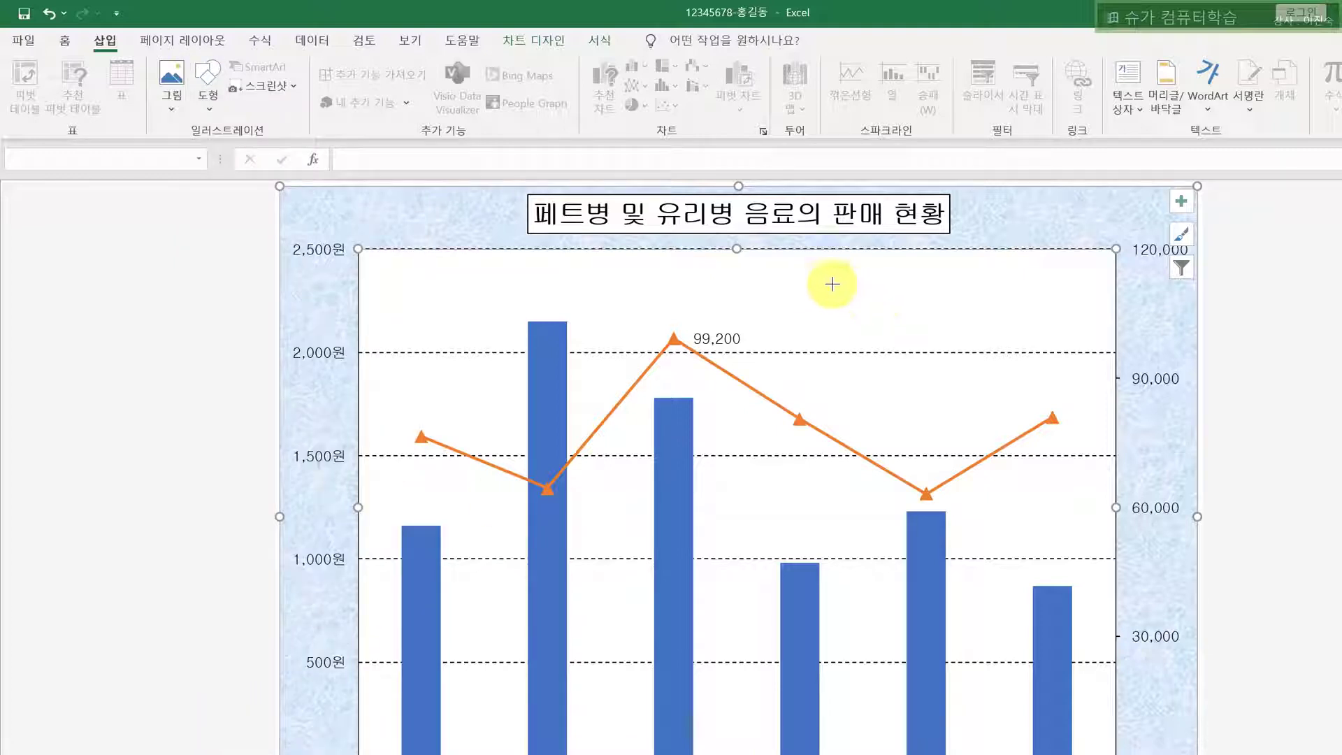
drag(802, 271, 958, 334)
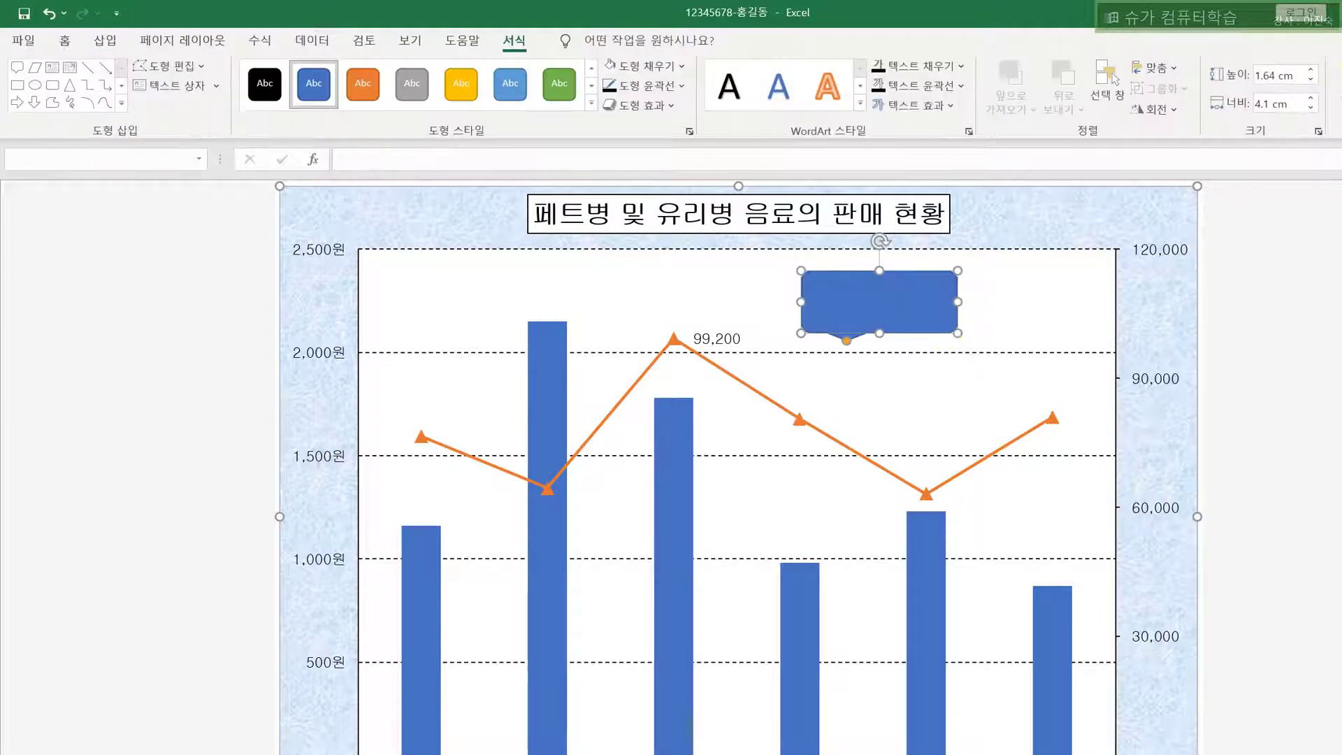
drag(1166, 17, 540, 24)
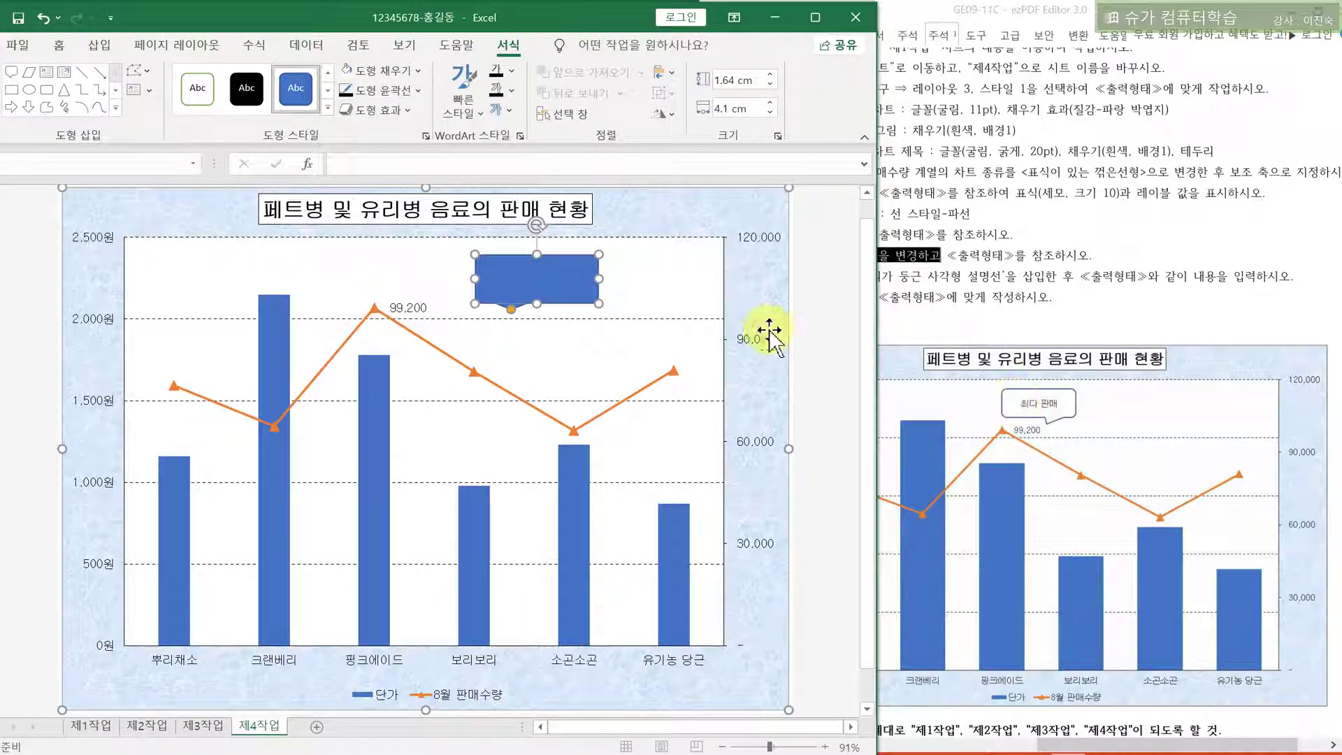
drag(513, 314, 568, 301)
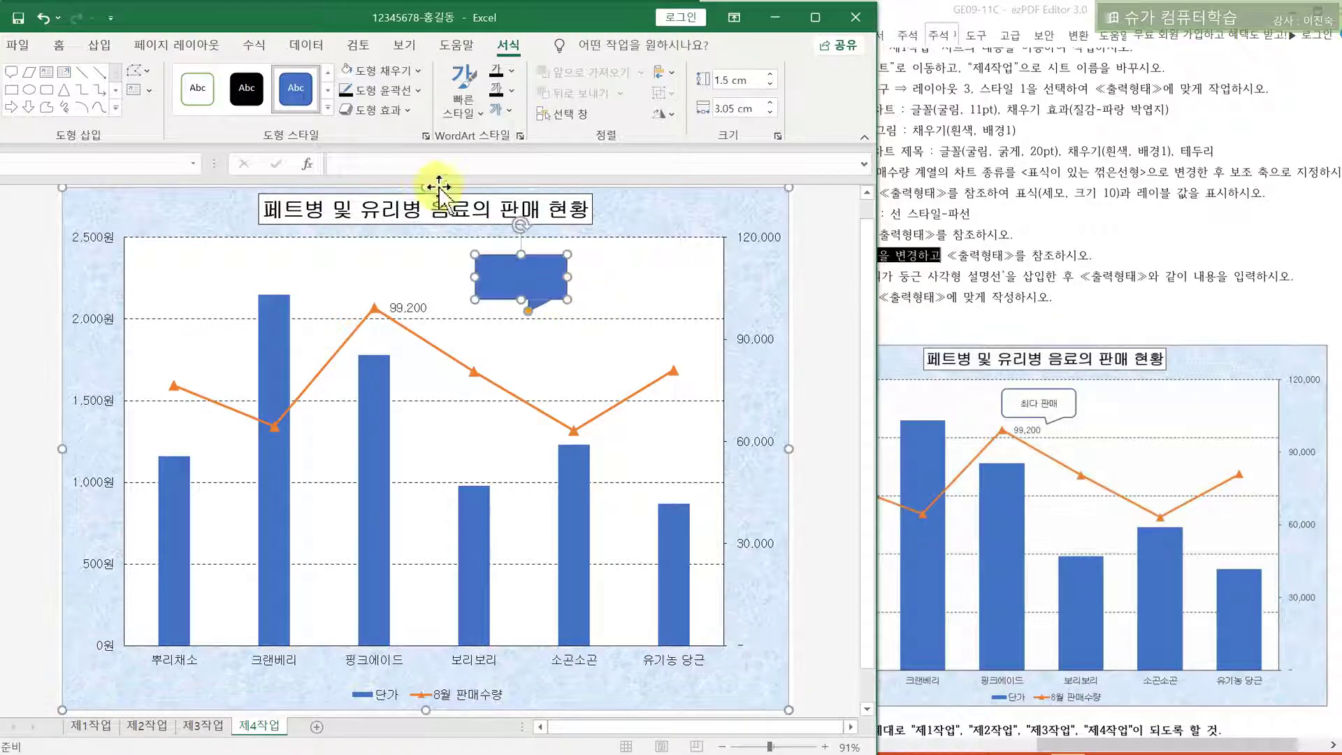
Format the callout with centred 굴림 text, white fill and black font colour, and enter 최다 판매 in it
click(58, 46)
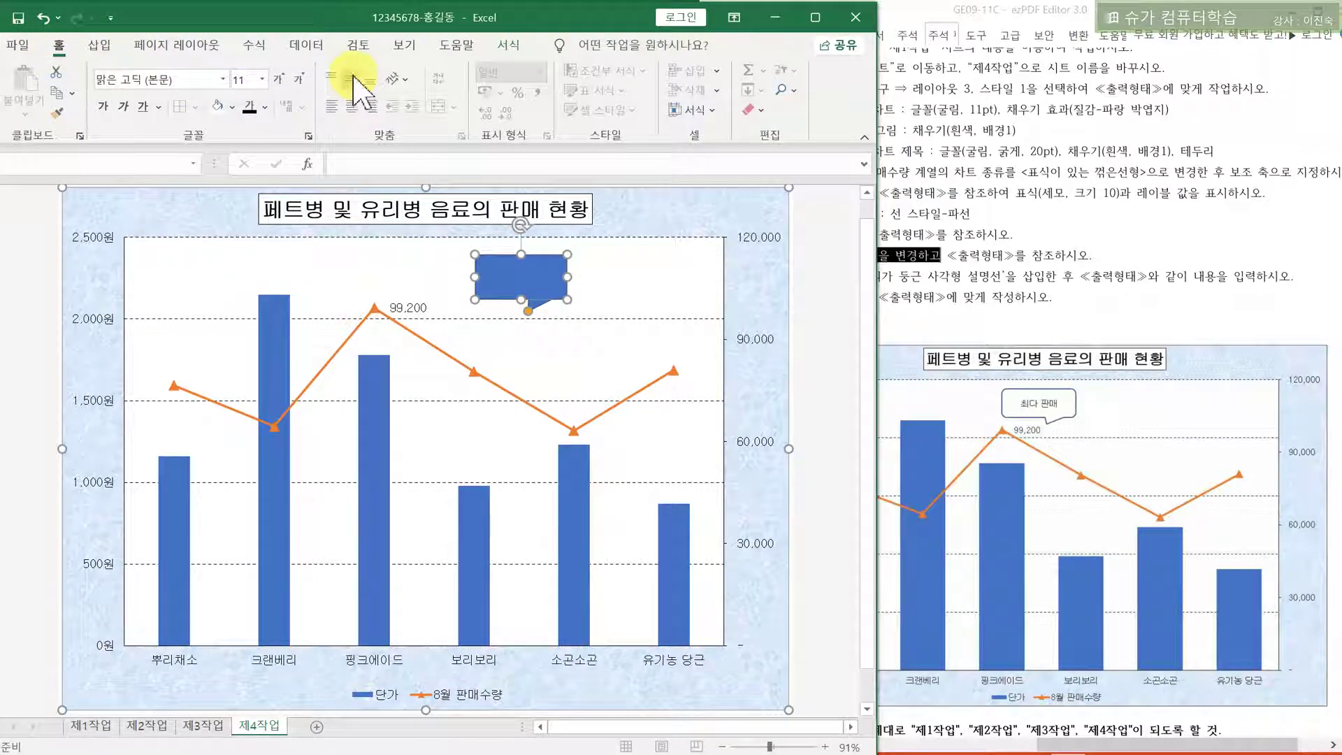
click(348, 106)
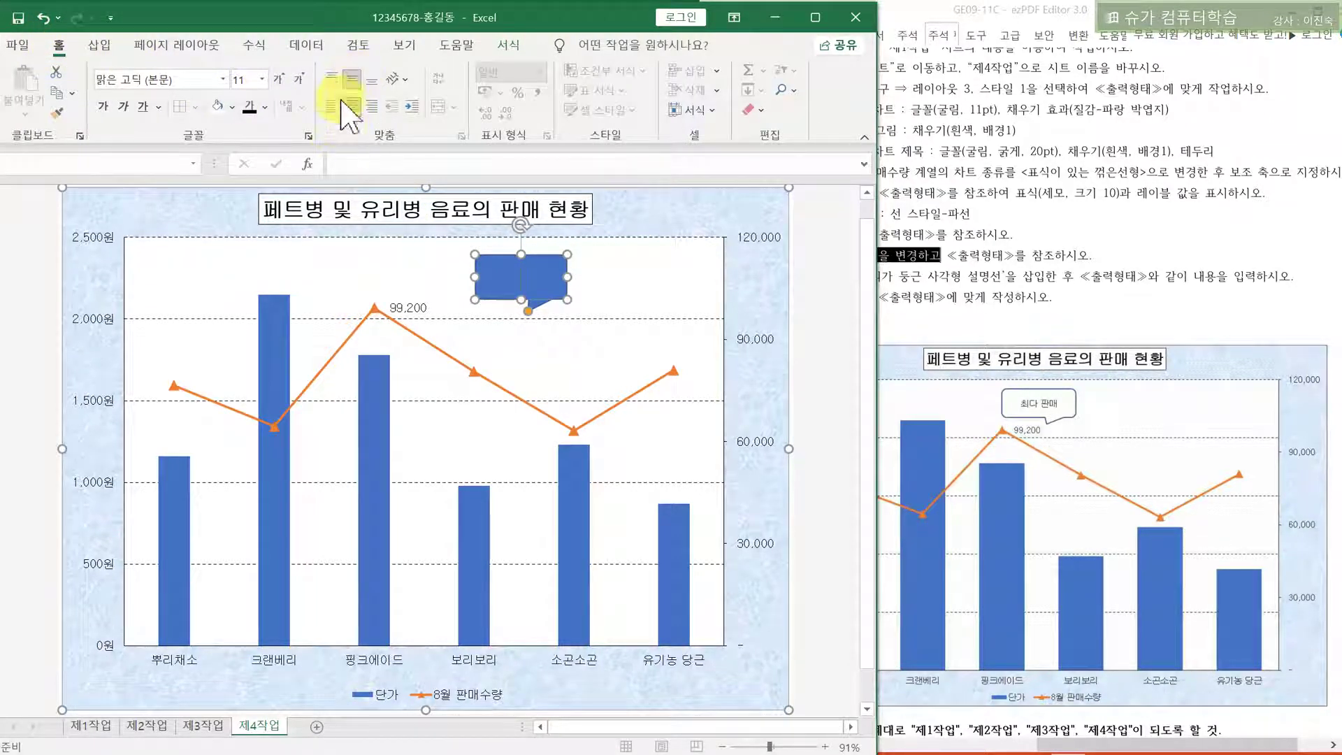
click(149, 82)
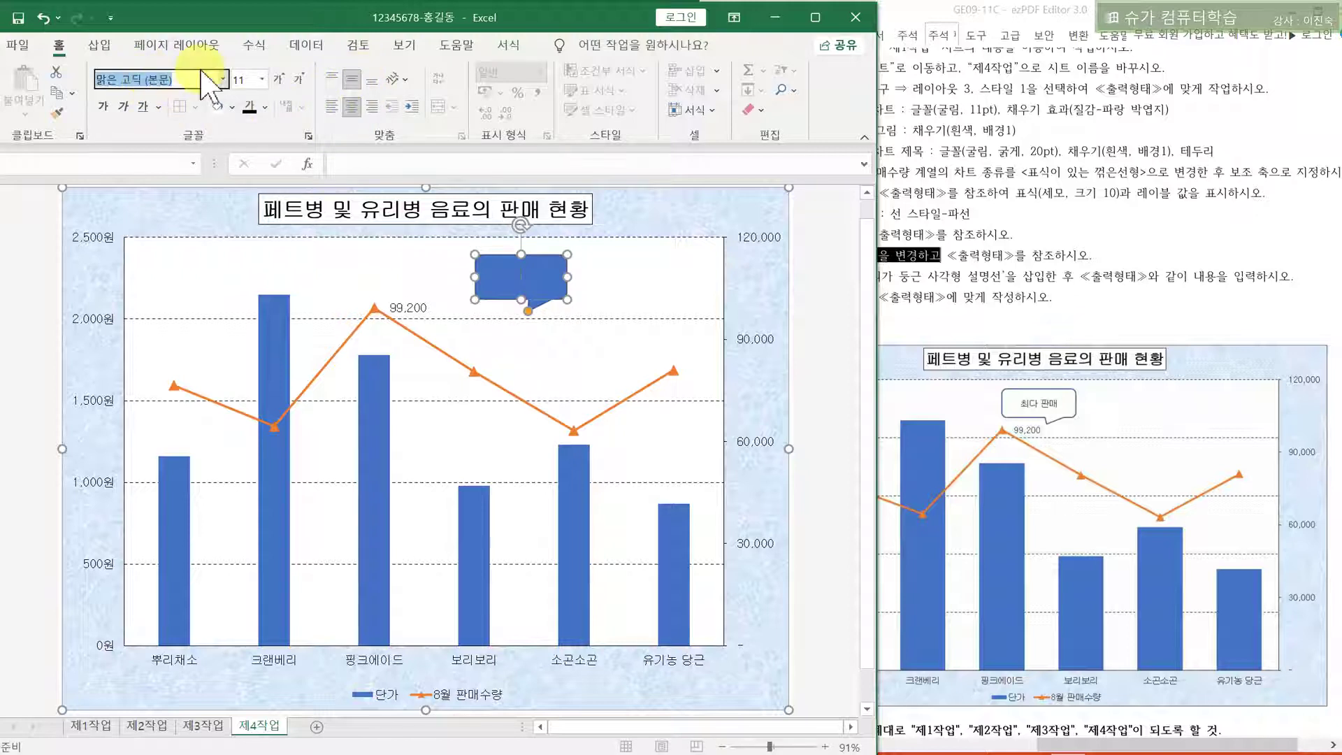
click(232, 107)
click(223, 176)
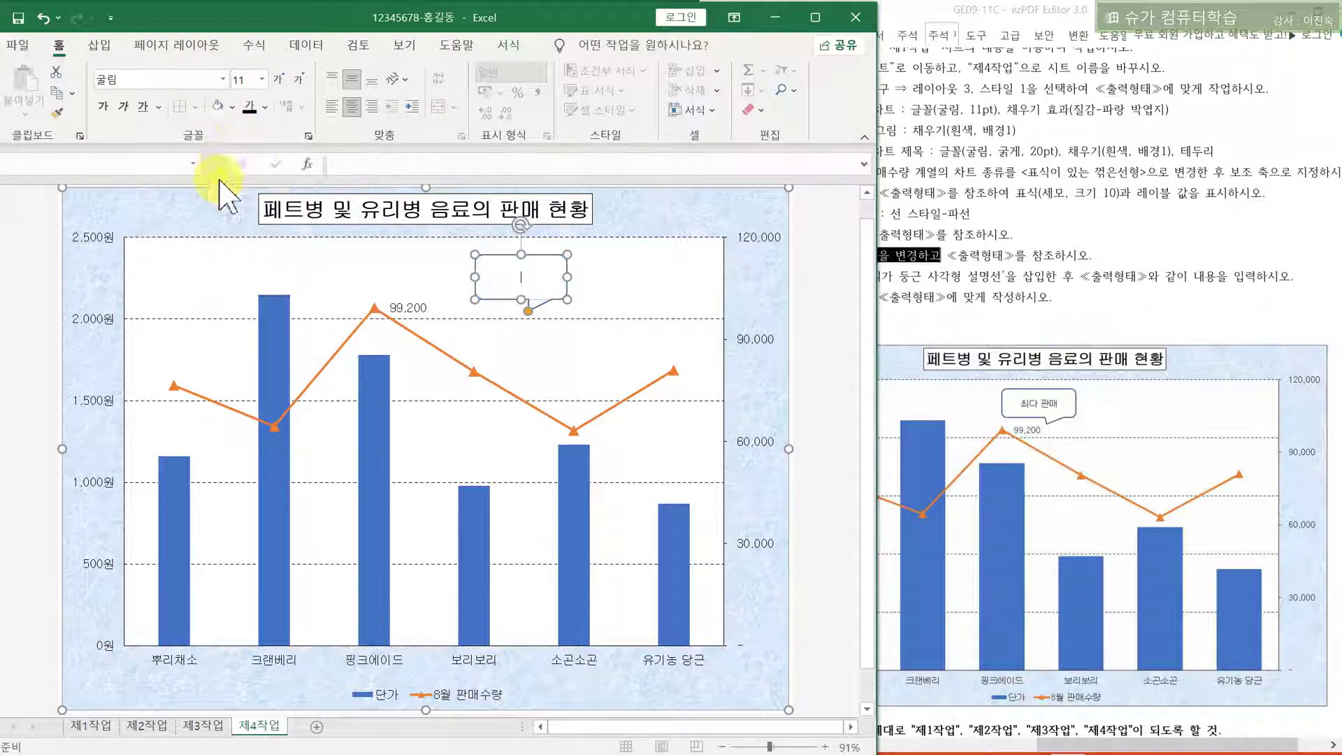
click(265, 107)
click(264, 177)
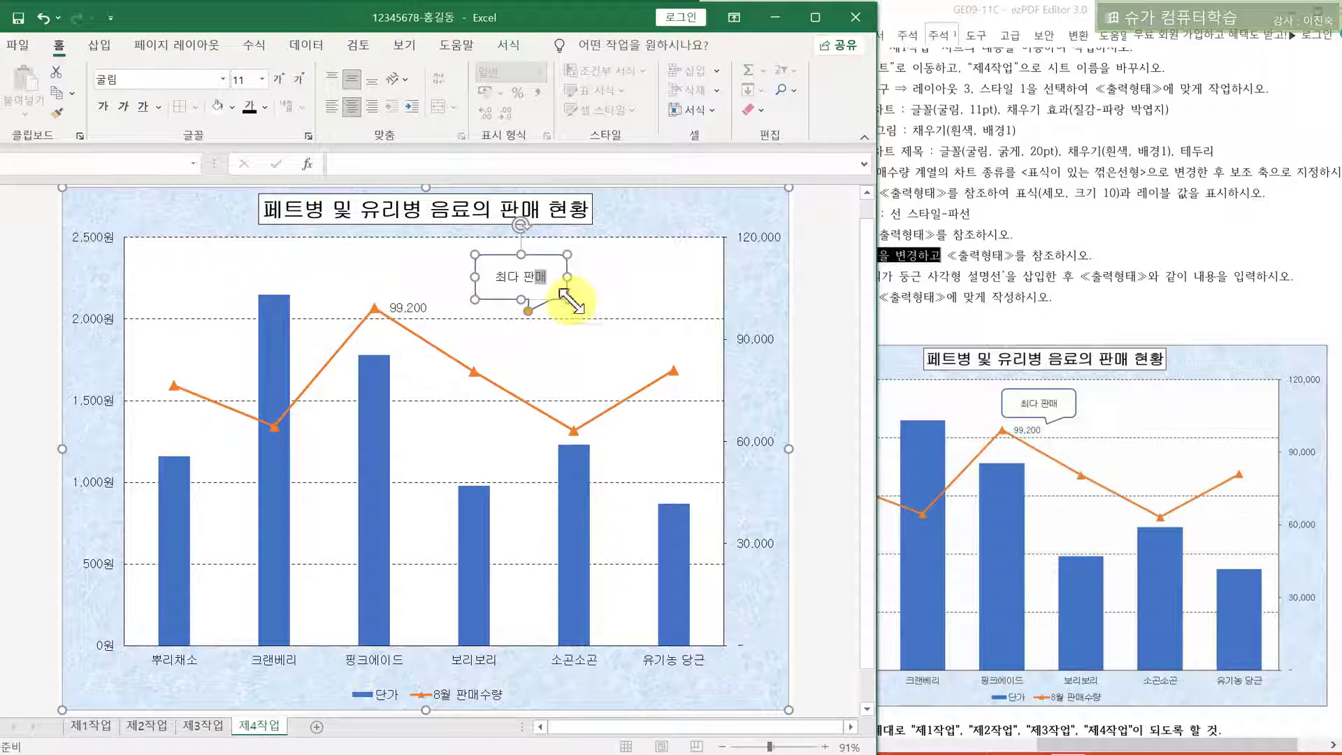
Shrink the callout and move it just above the 핑크에이드 point's data label, then save the workbook
key(Escape)
drag(562, 302, 554, 288)
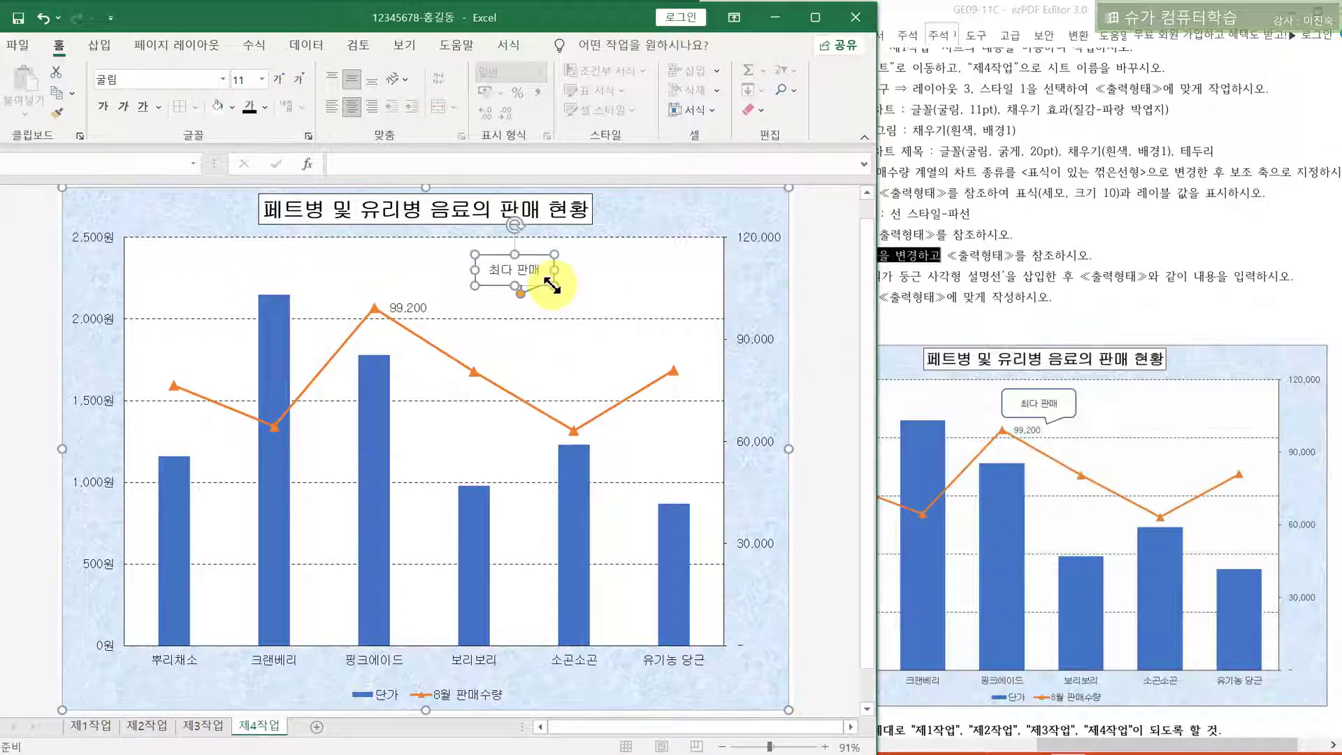
drag(540, 286, 461, 294)
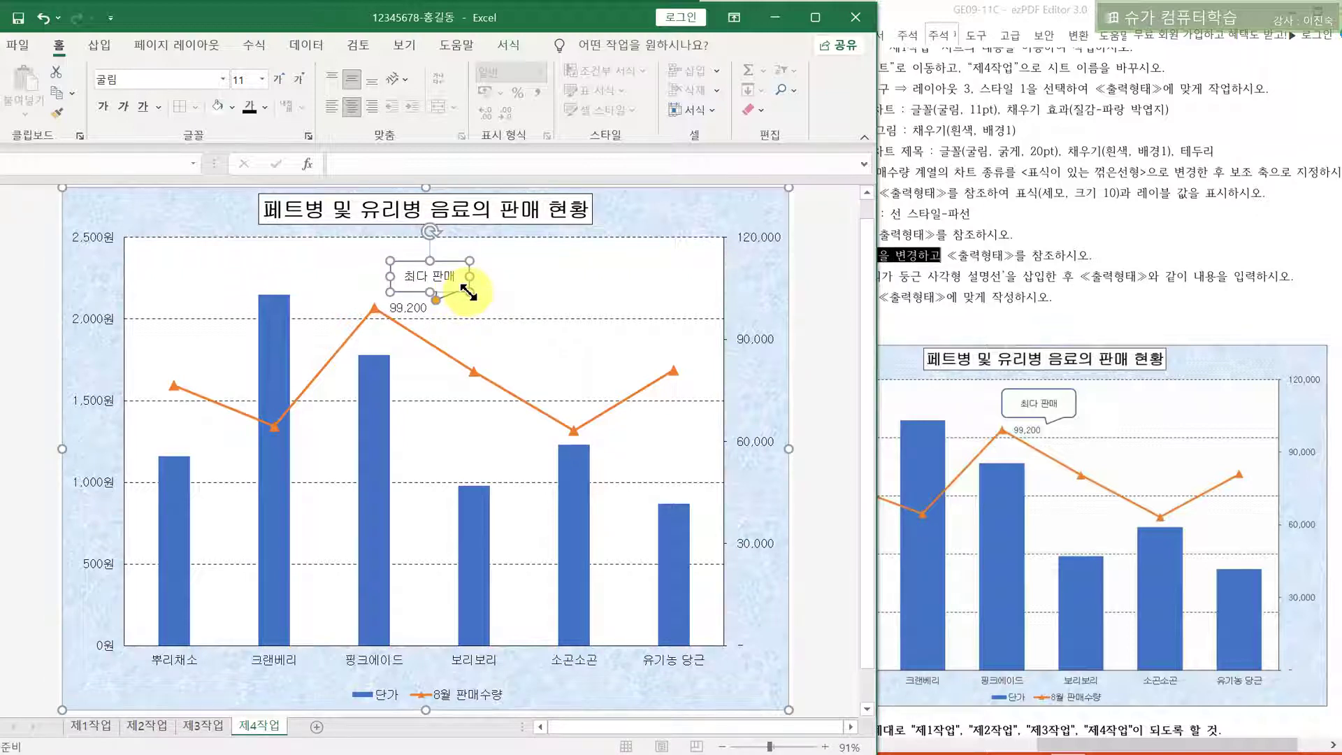
click(469, 295)
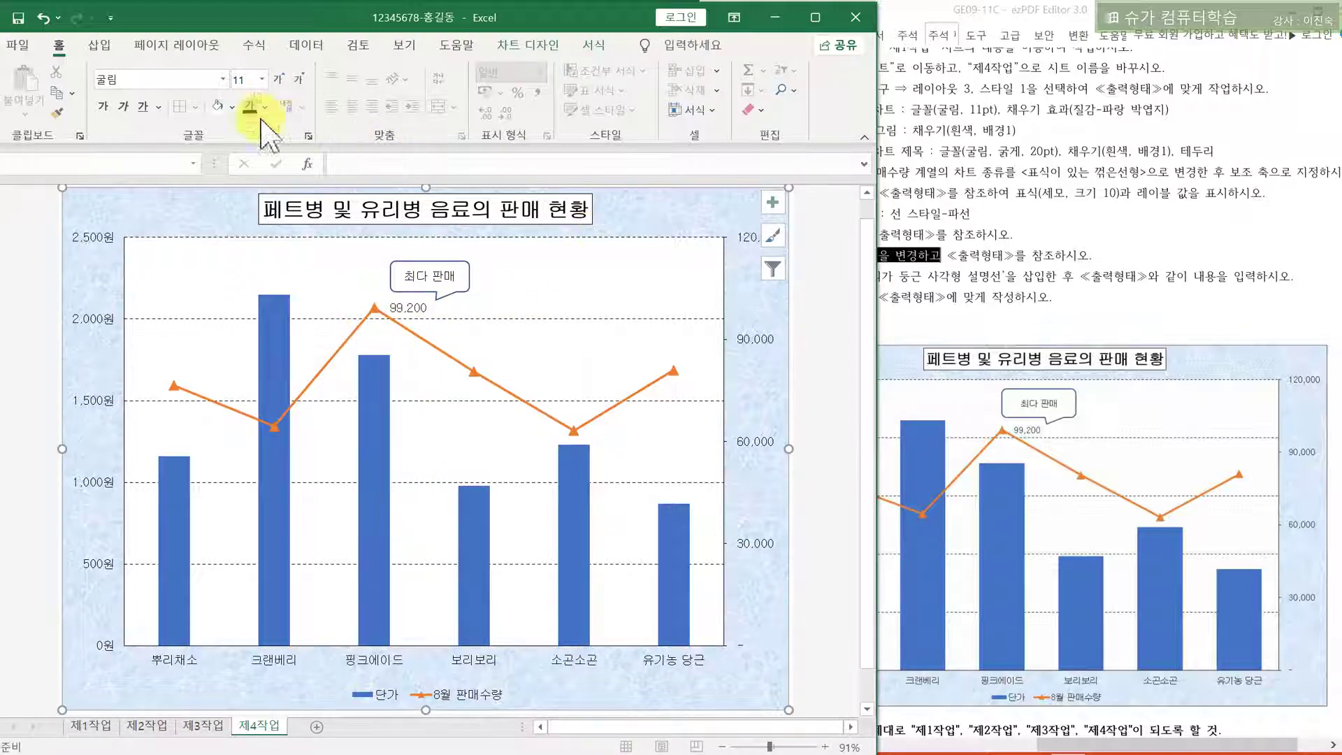
click(19, 18)
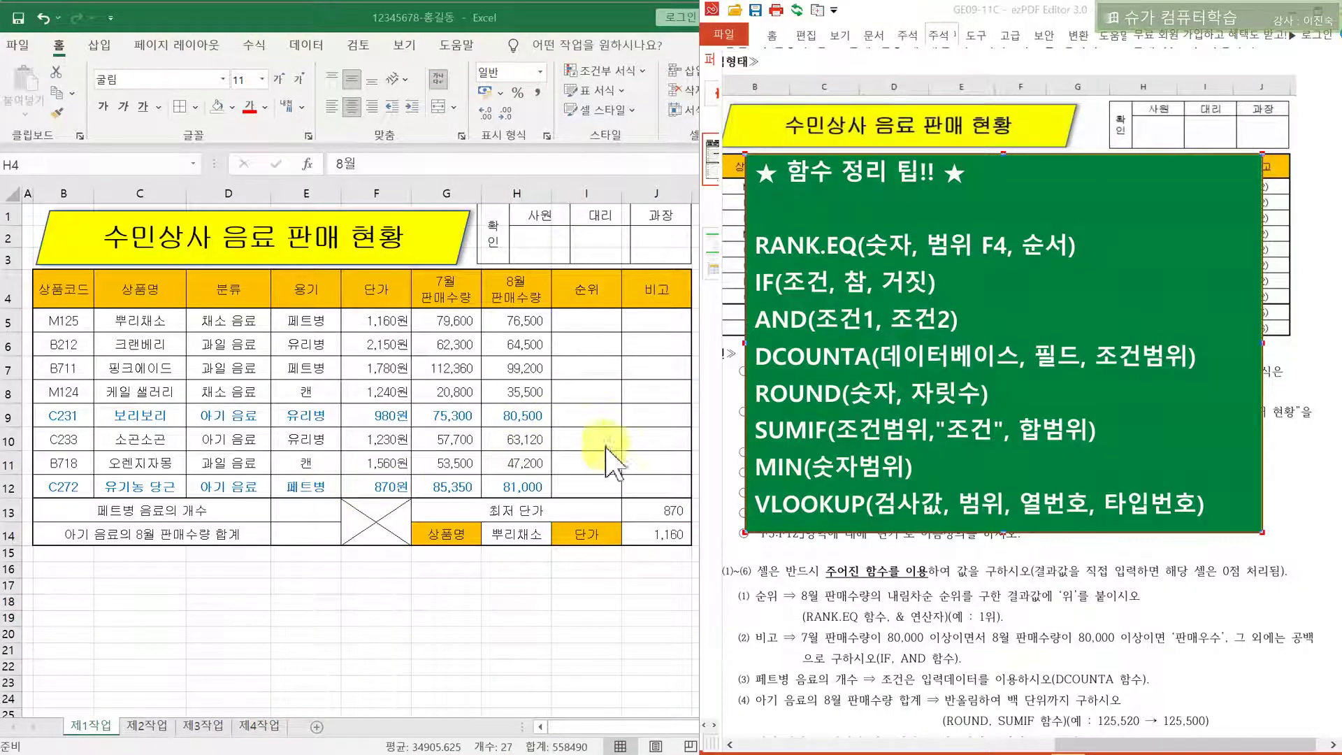
Review the cells on 제1작업 that are set aside for functions: I5:J12, E13:E14, J13 and J14
click(586, 325)
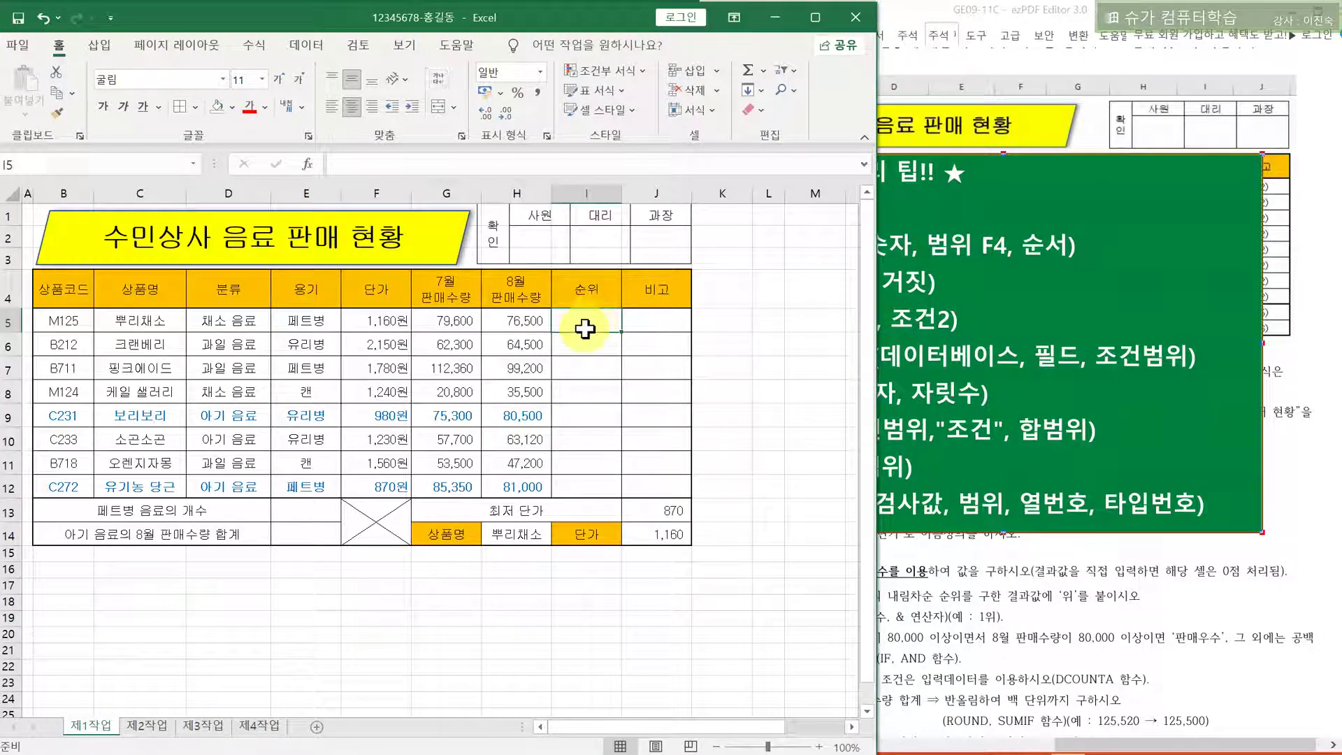
drag(586, 321, 644, 488)
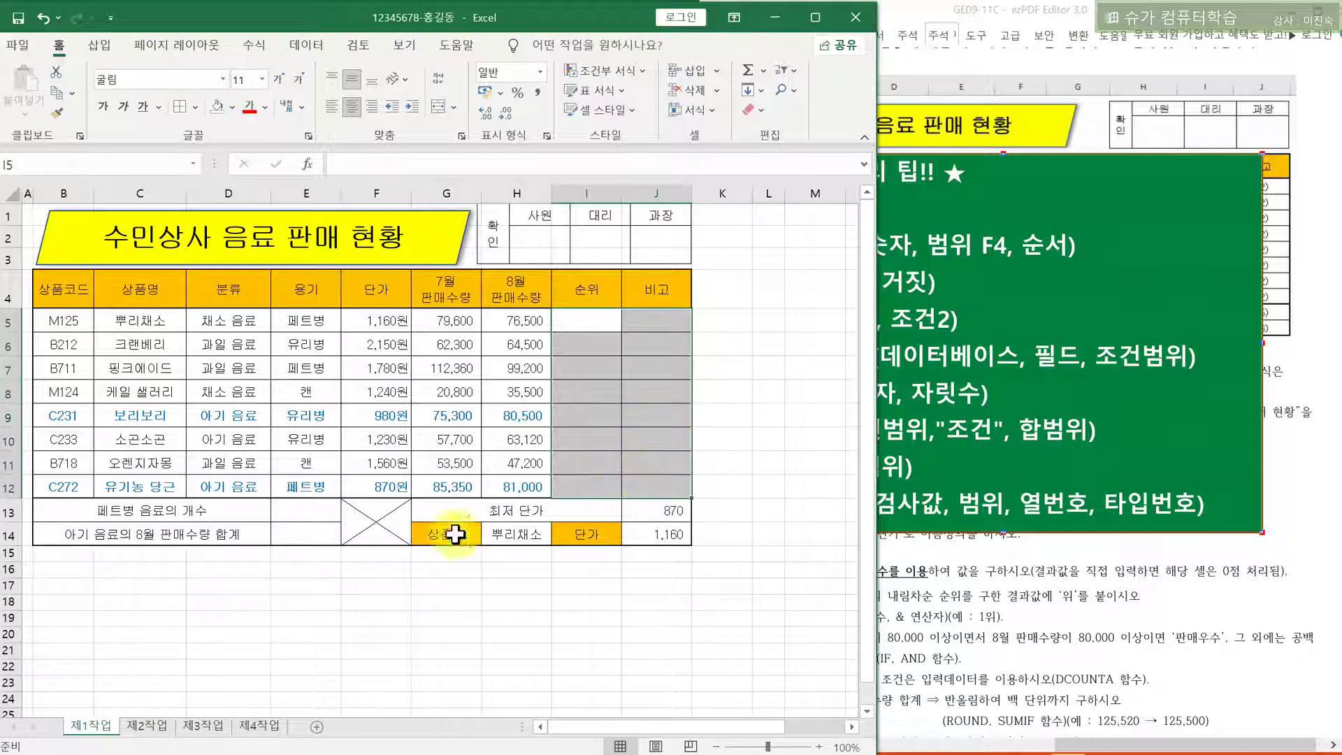
drag(305, 514, 309, 536)
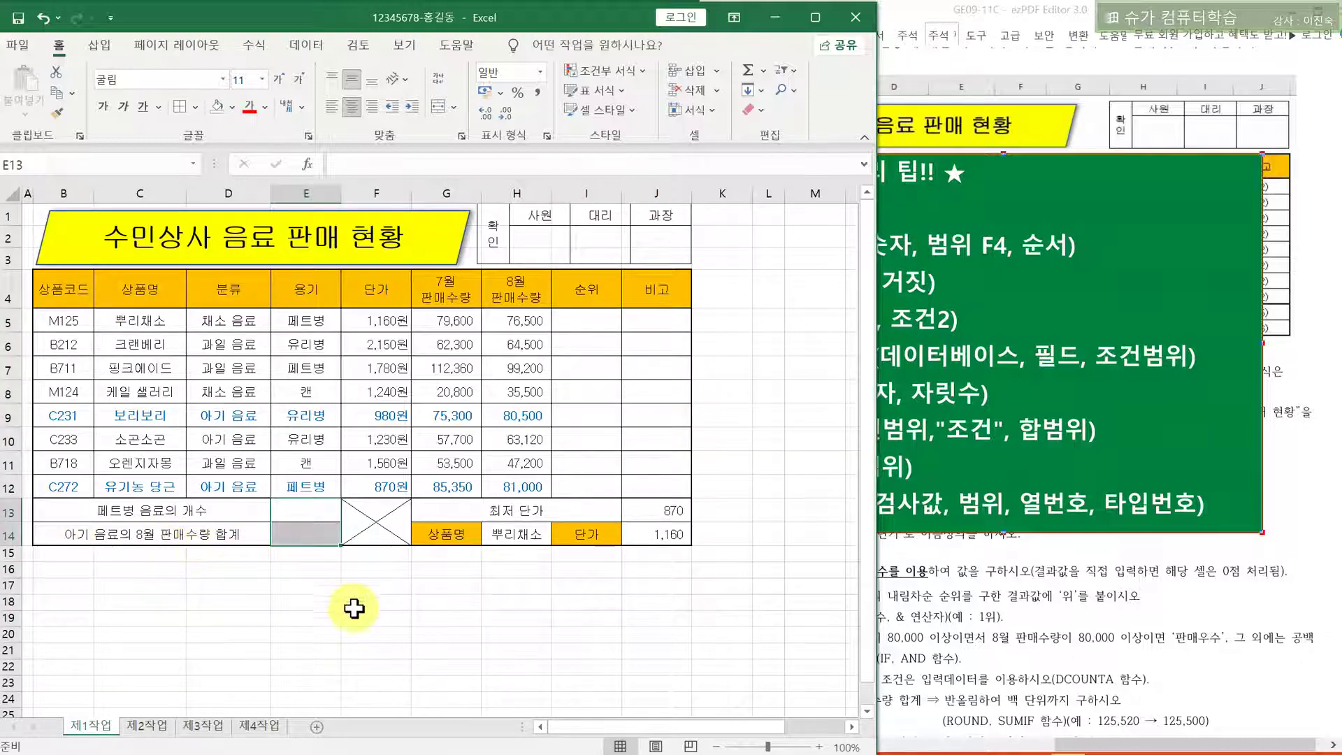
click(555, 620)
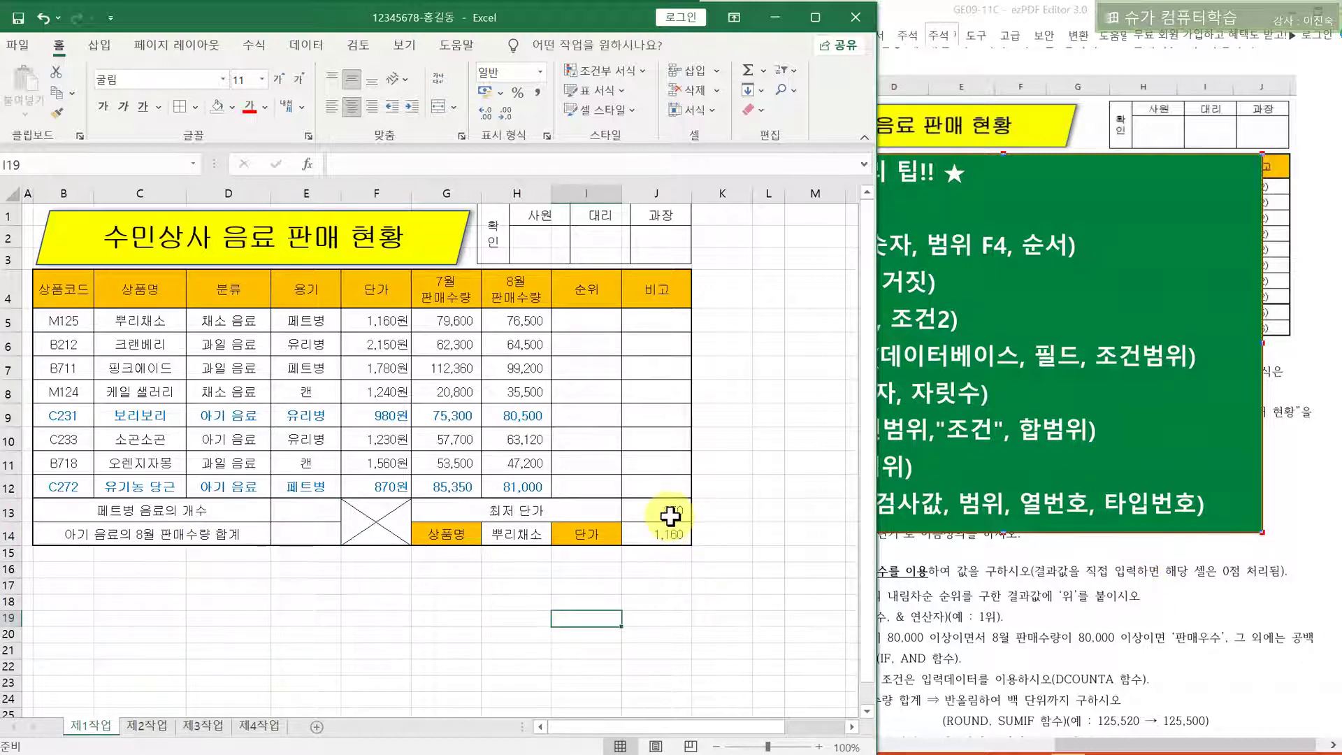
drag(673, 516, 673, 536)
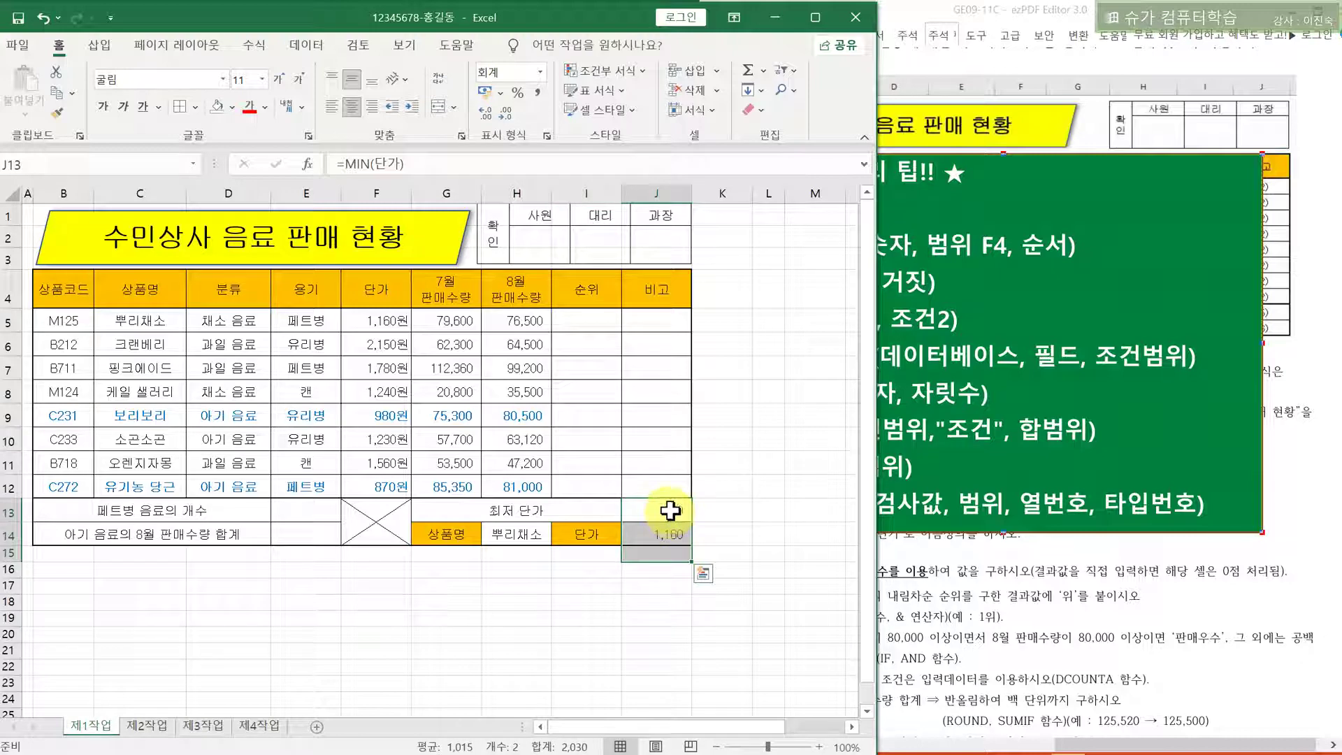
drag(455, 534, 665, 539)
click(661, 587)
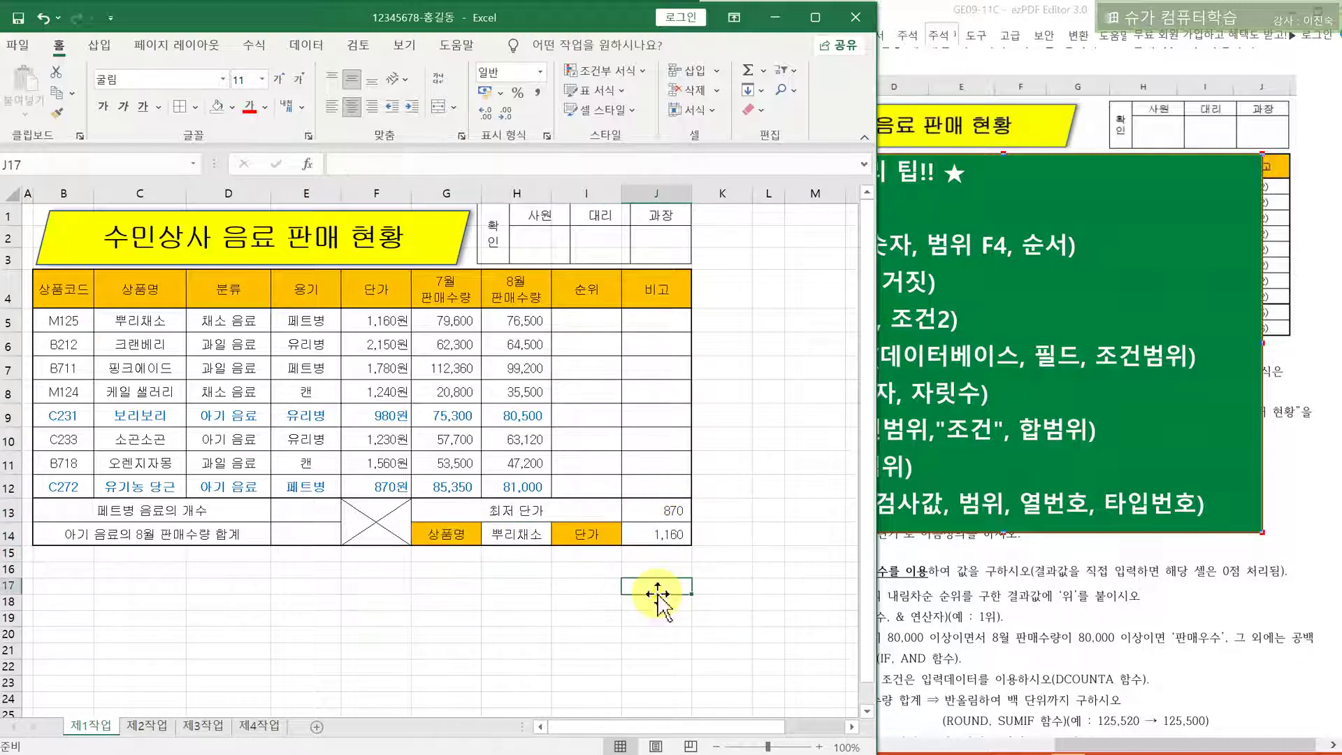
Study the syntax notes for RANK.EQ, IF, AND, DCOUNTA, ROUND, SUMIF, MIN and VLOOKUP, marking key arguments and clearing the marks
click(978, 603)
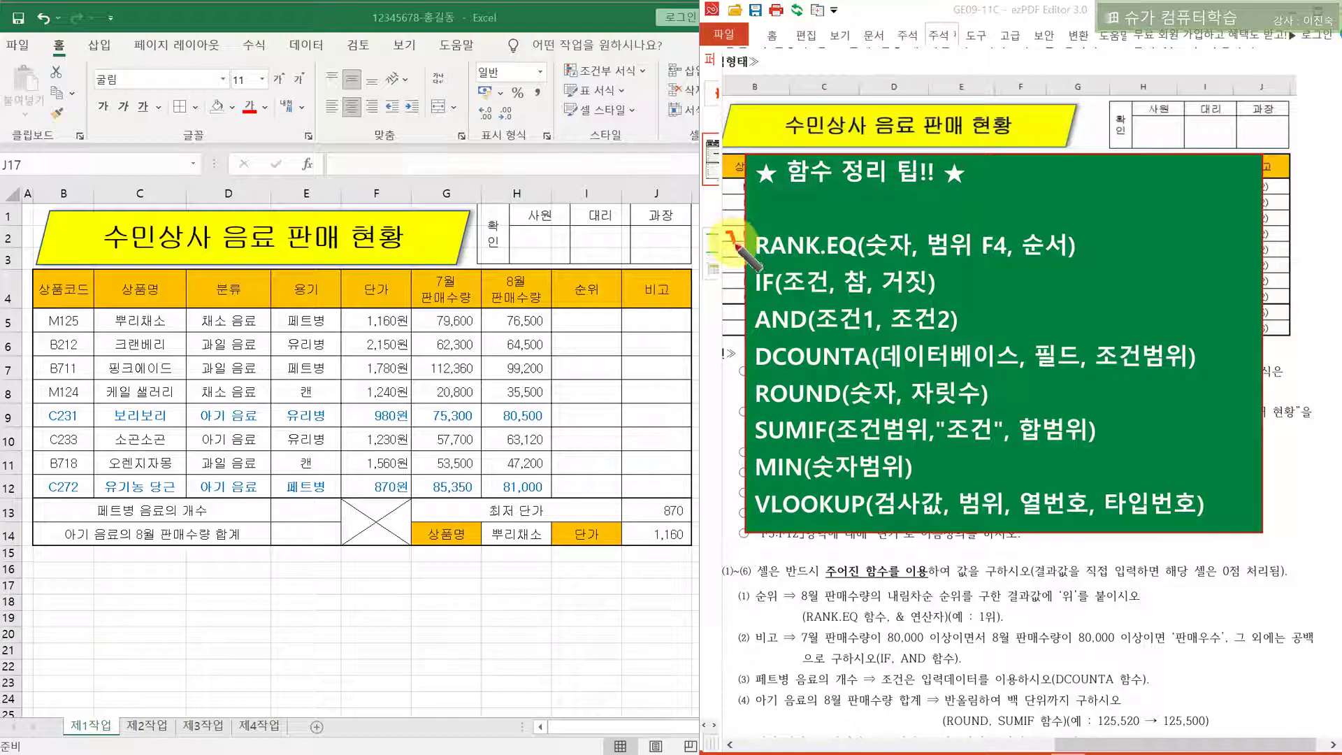
drag(727, 233, 762, 219)
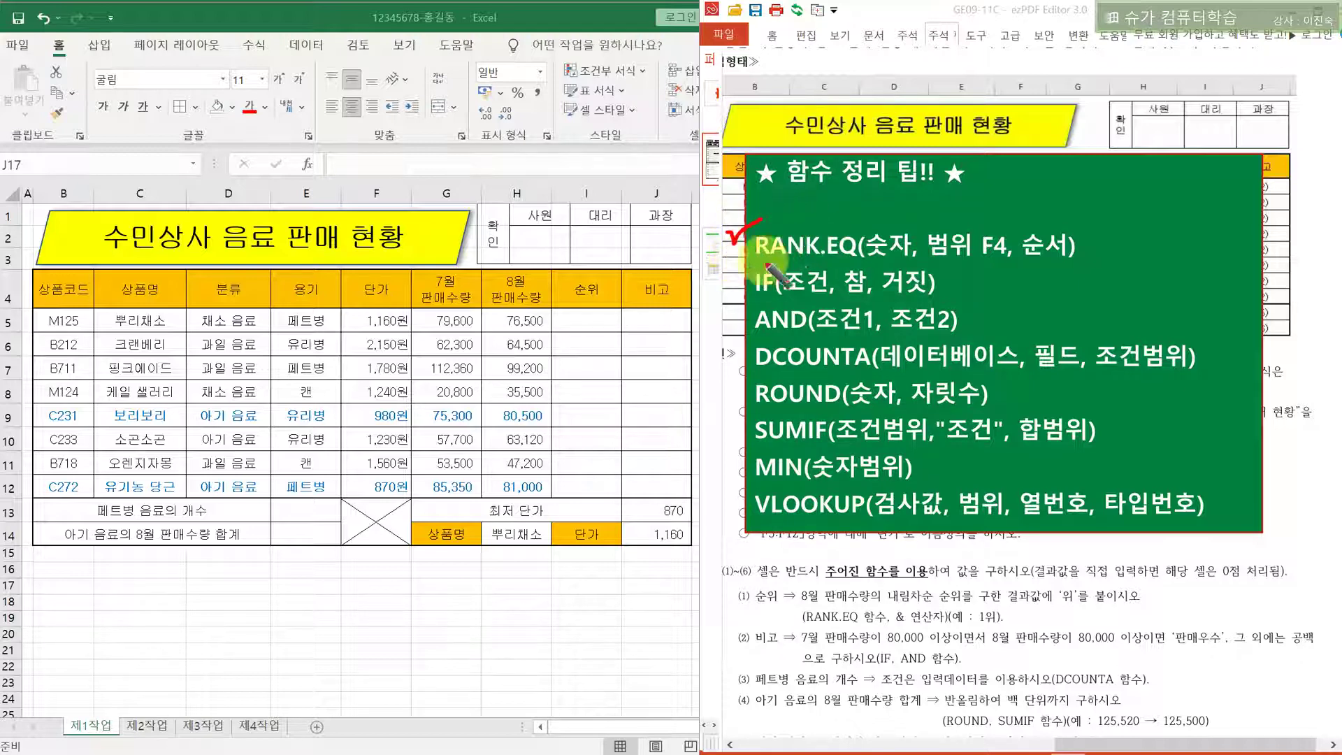
mouse_move(1105, 231)
mouse_down()
mouse_move(1102, 246)
mouse_move(1123, 241)
mouse_move(1119, 266)
mouse_move(1138, 231)
mouse_move(1144, 252)
mouse_move(1157, 251)
mouse_move(1150, 266)
mouse_move(1167, 251)
mouse_move(1167, 264)
mouse_up()
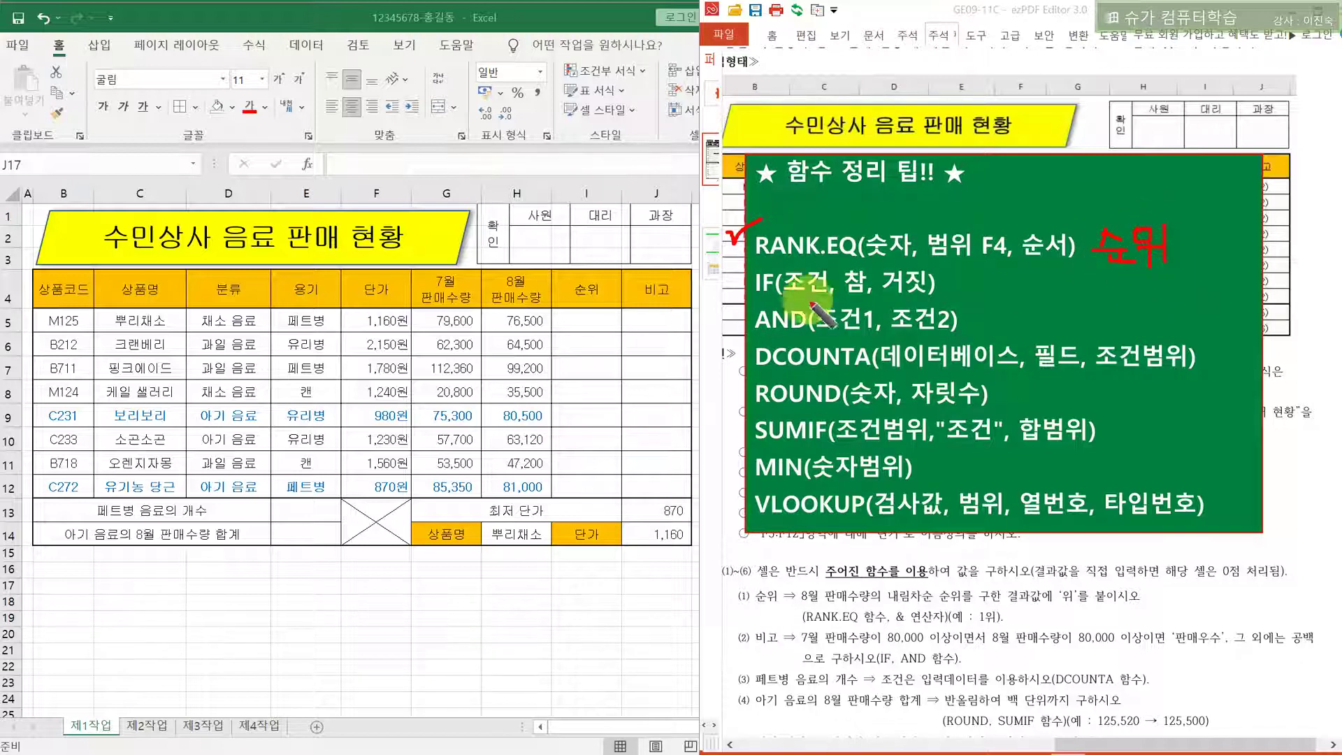
drag(749, 268, 745, 319)
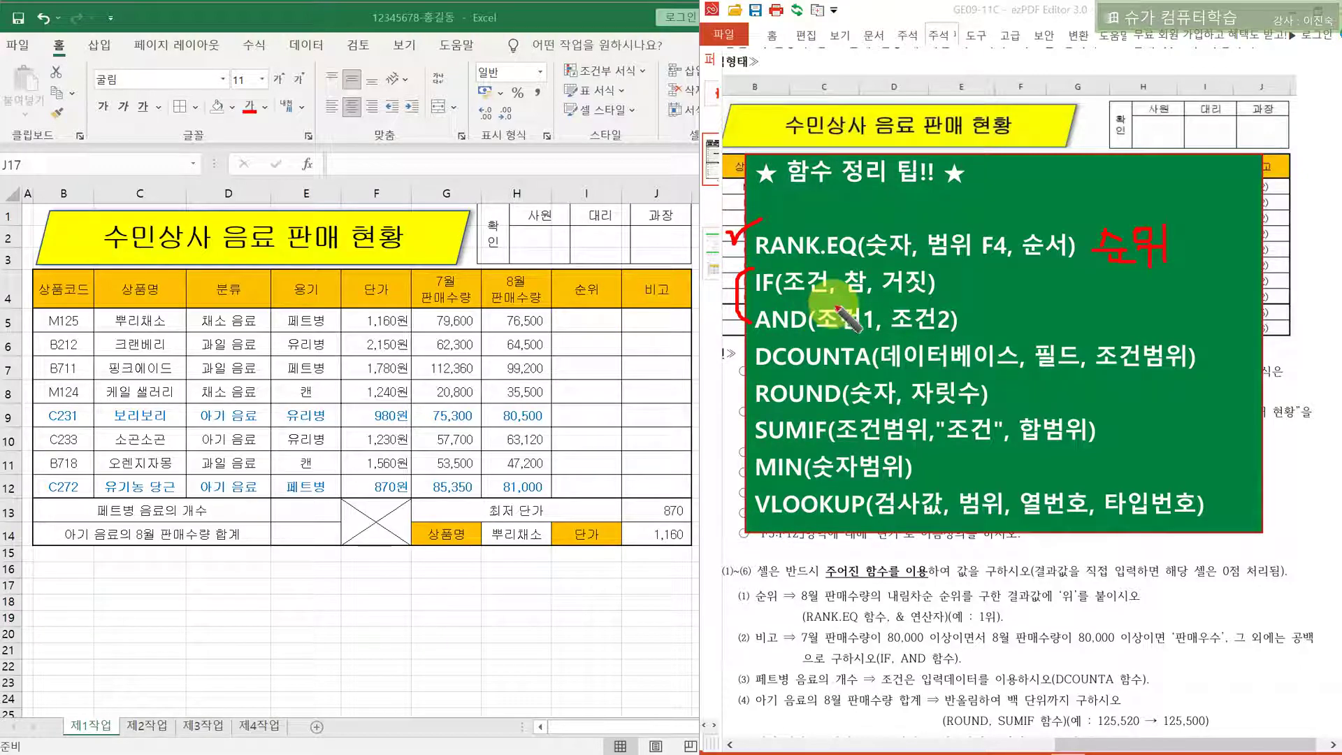
drag(843, 297, 867, 297)
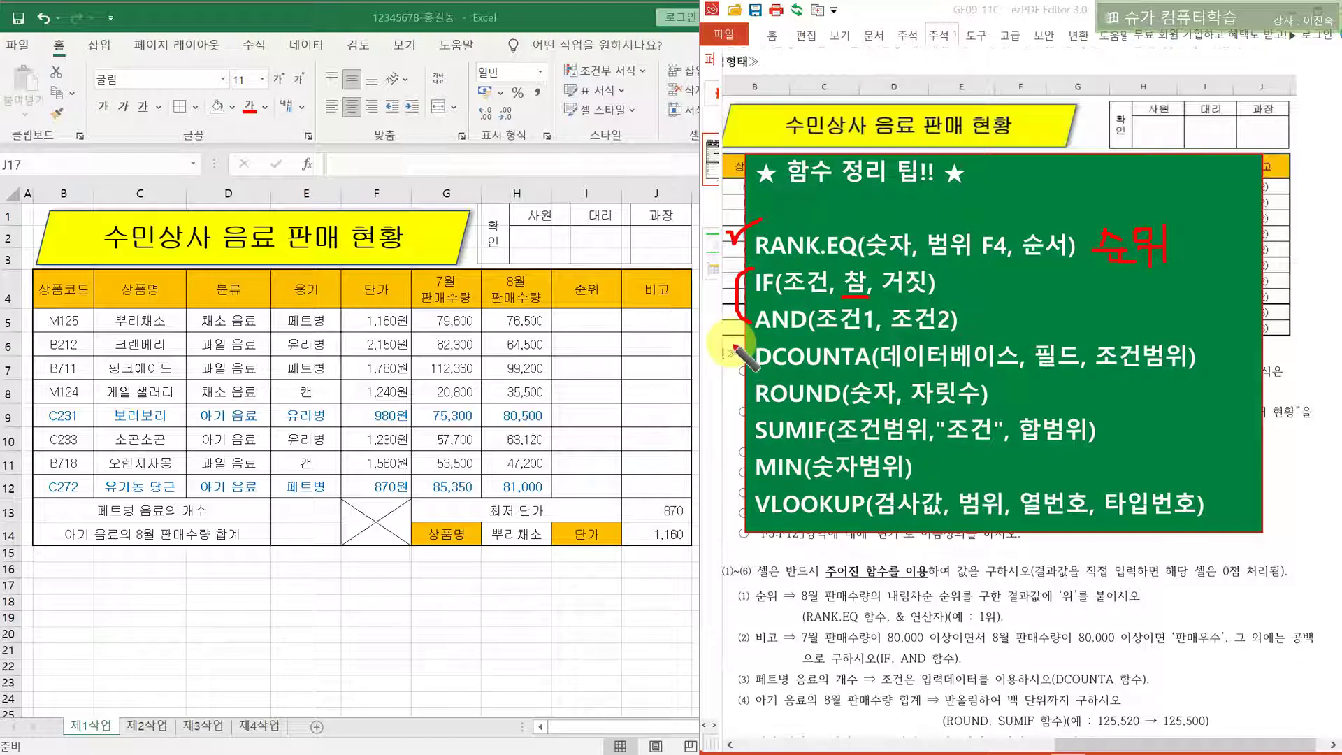
drag(744, 348, 759, 343)
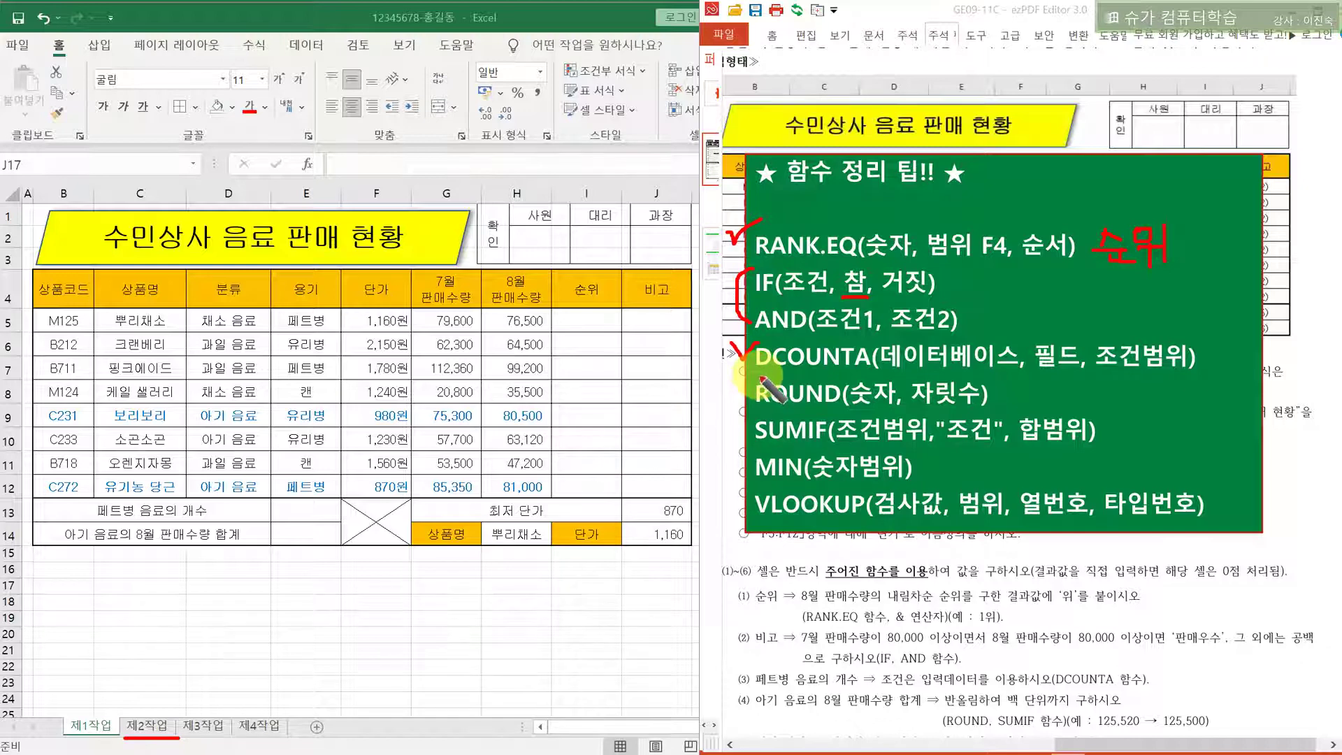
drag(757, 375, 879, 376)
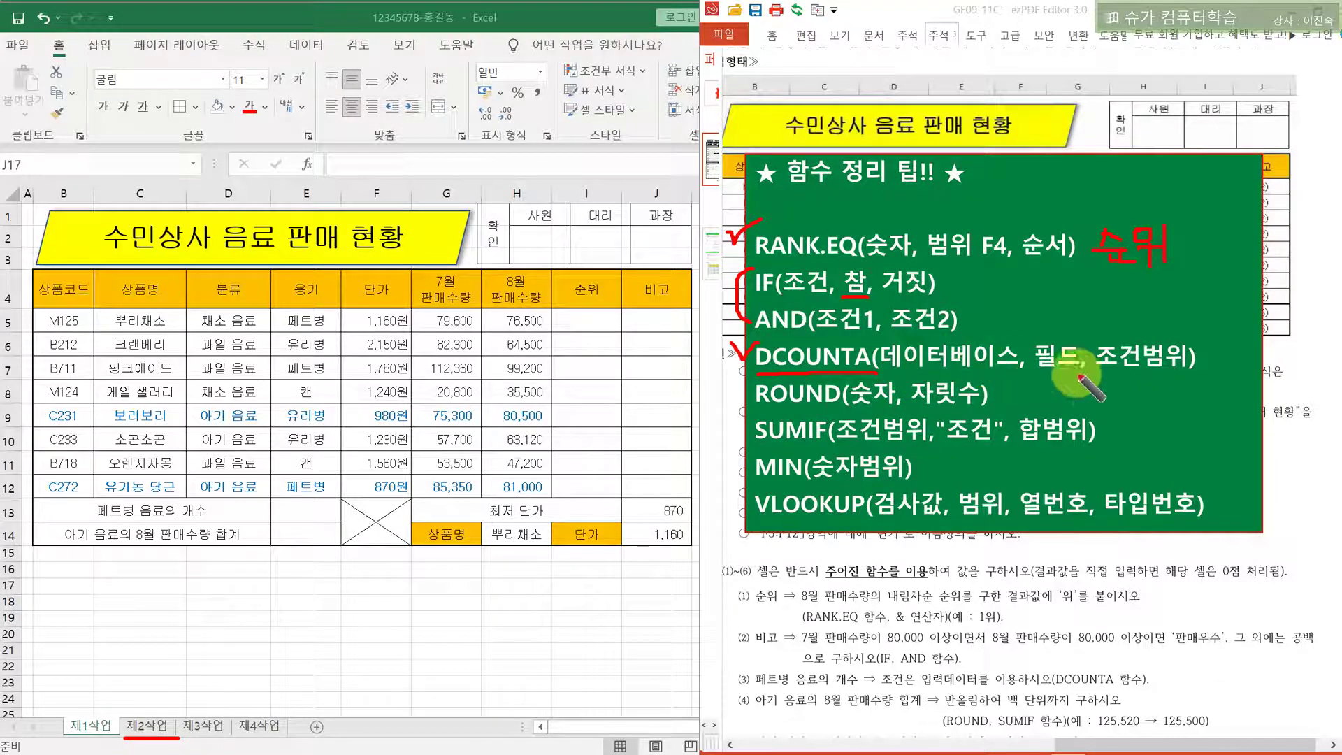
drag(1037, 379, 1088, 375)
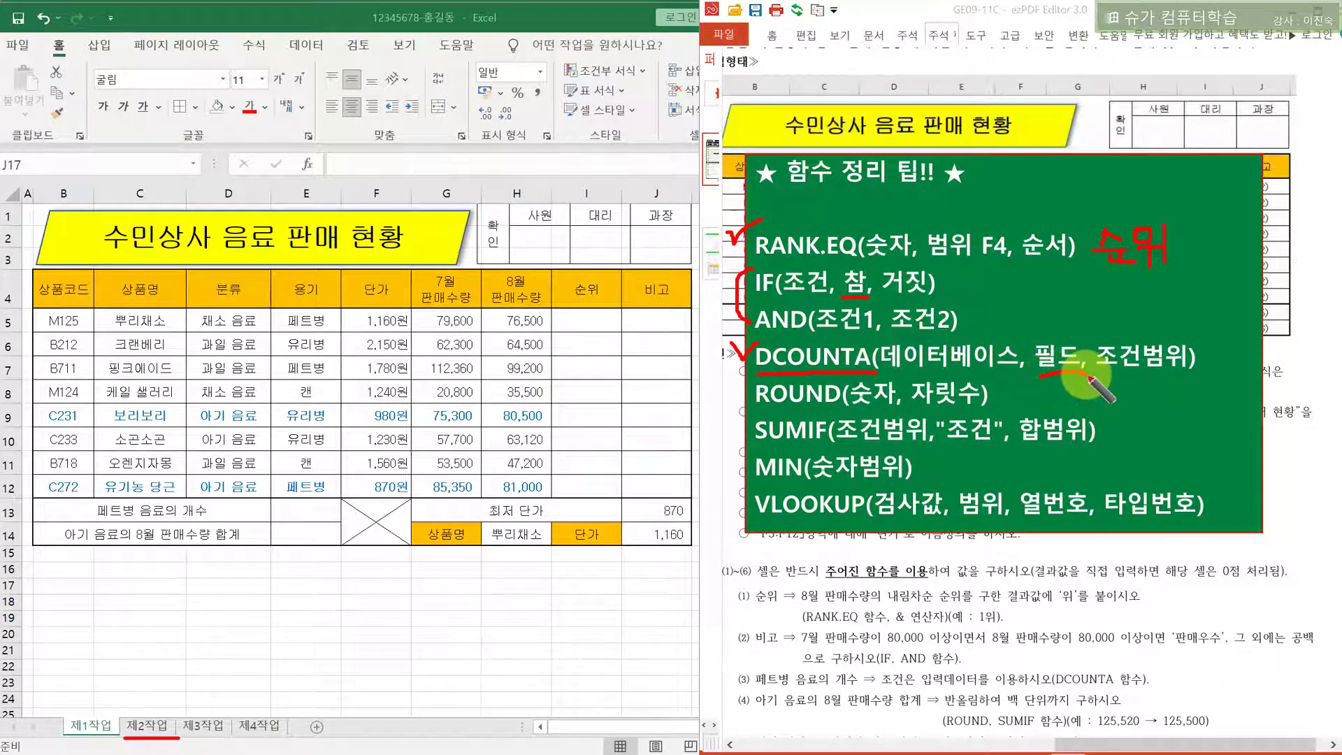
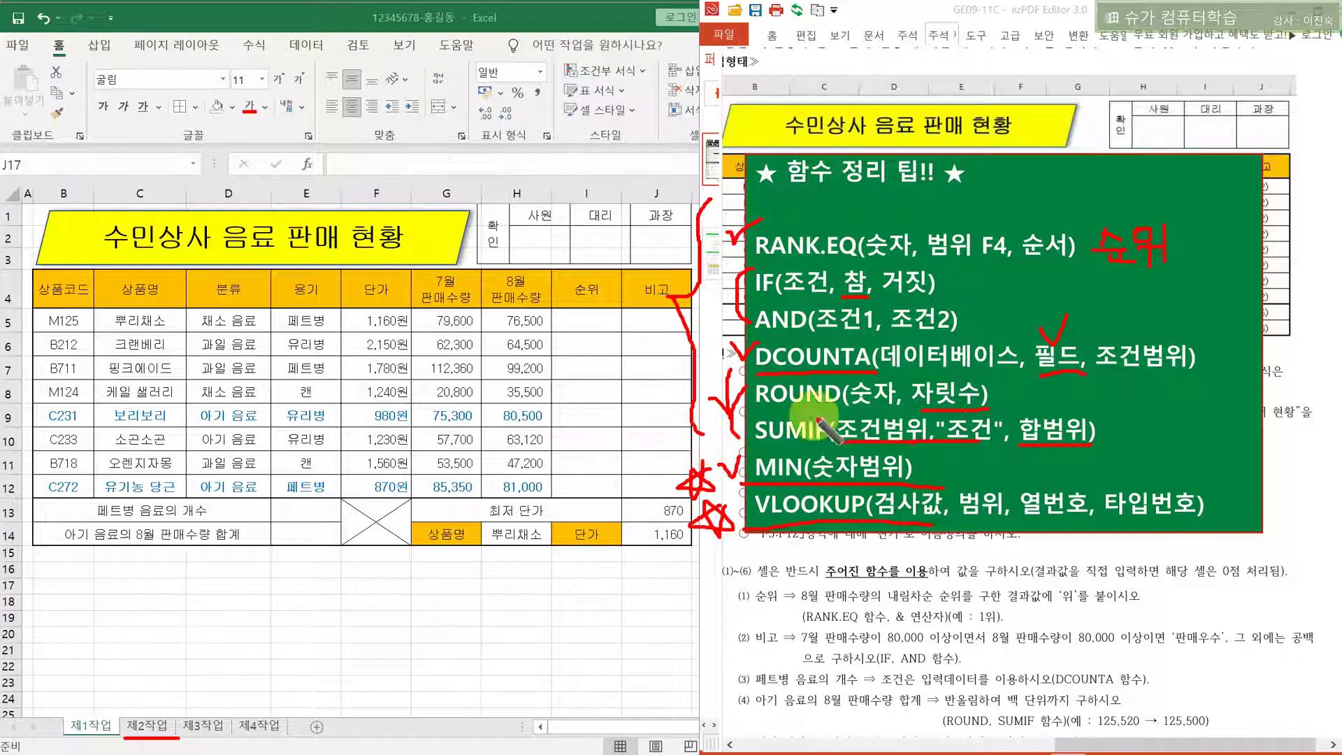
click(1340, 210)
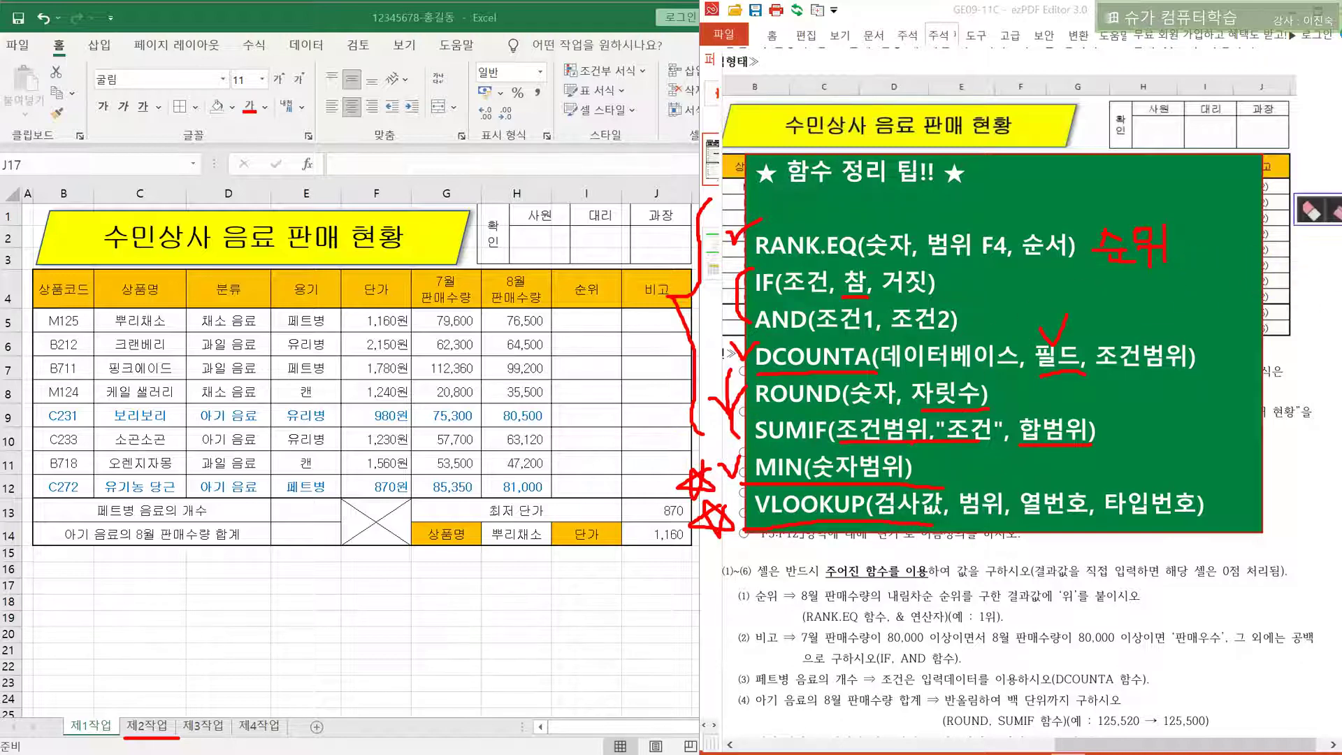
click(1337, 211)
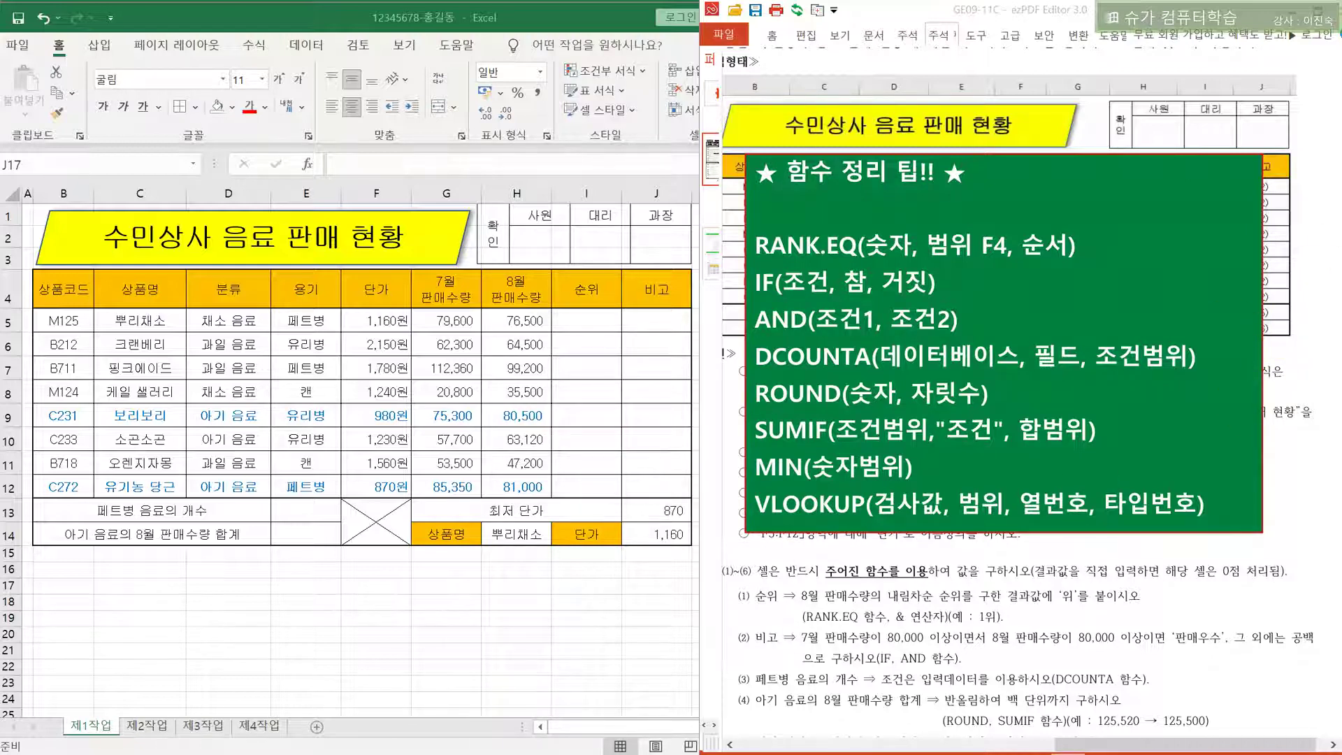
Check exam instruction (1) for the 순위 column in the PDF and select its phrase 8월 판매수량 as text
click(586, 320)
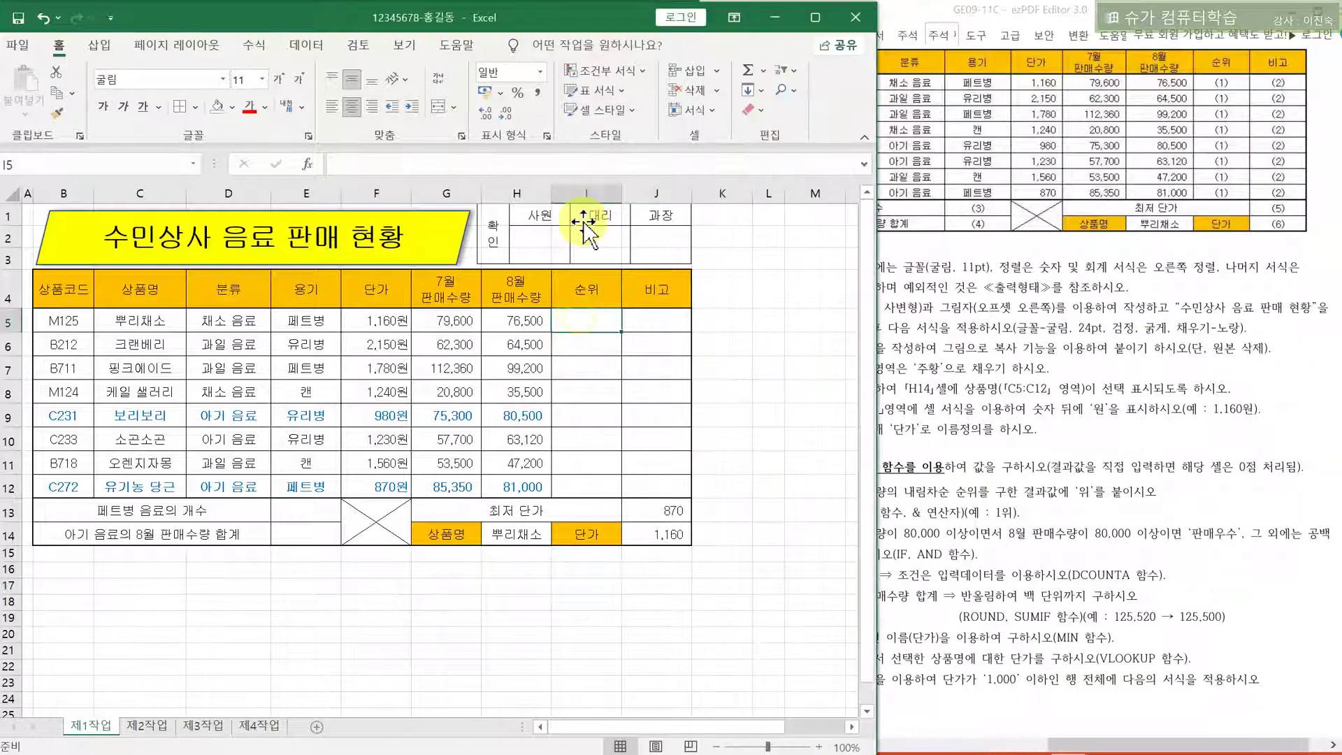
click(586, 193)
click(582, 323)
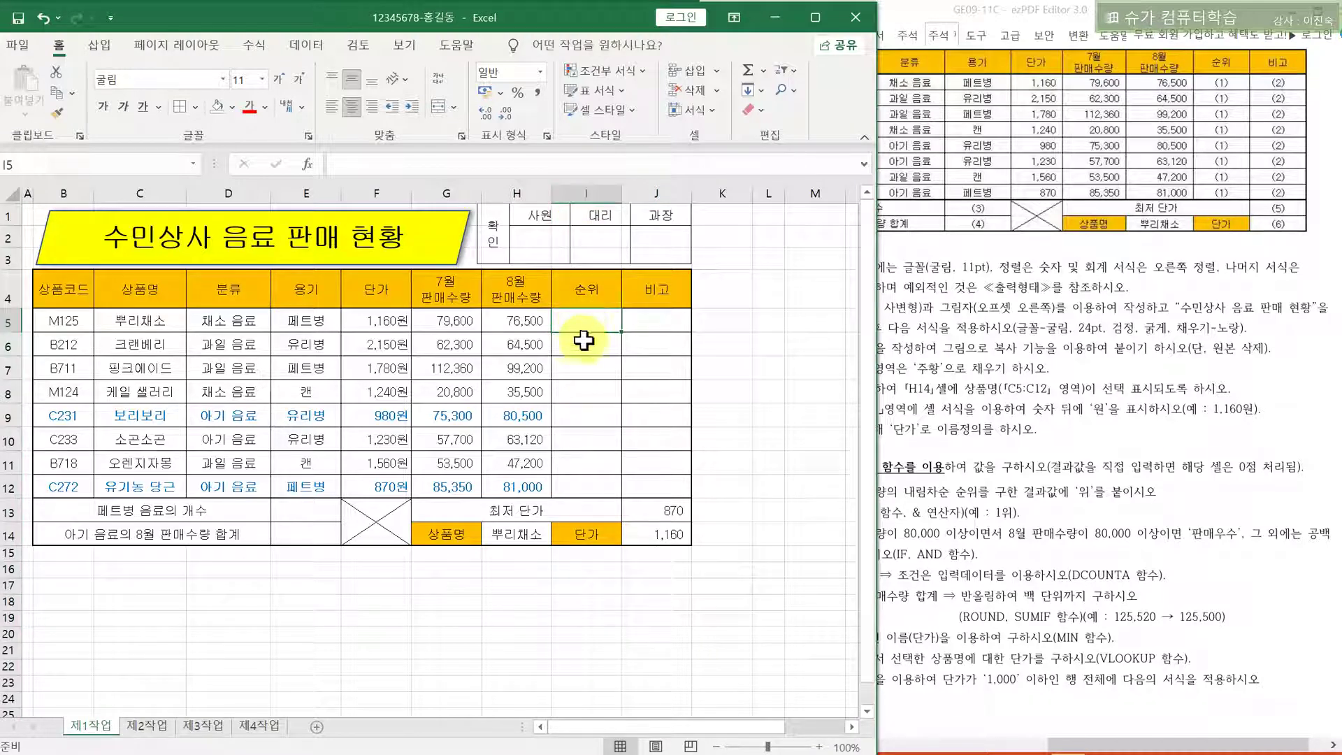
click(962, 546)
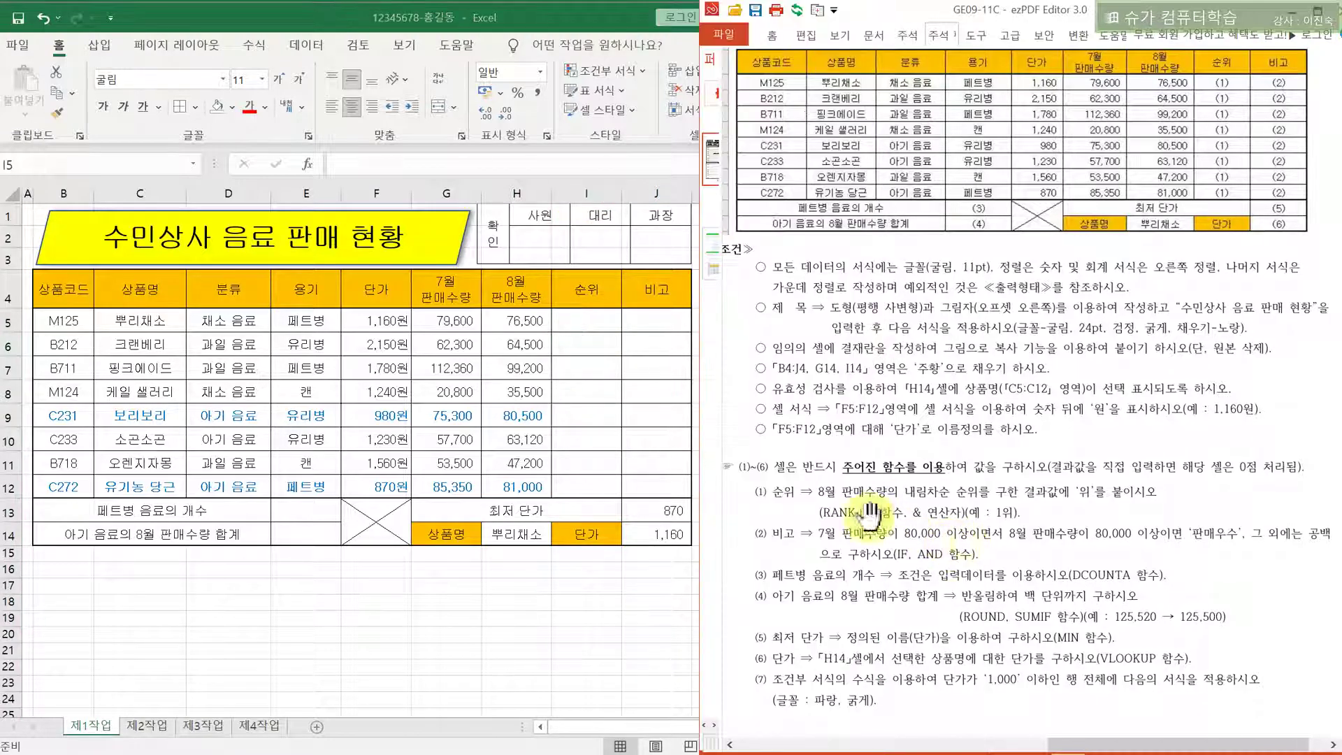
right_click(817, 495)
click(854, 568)
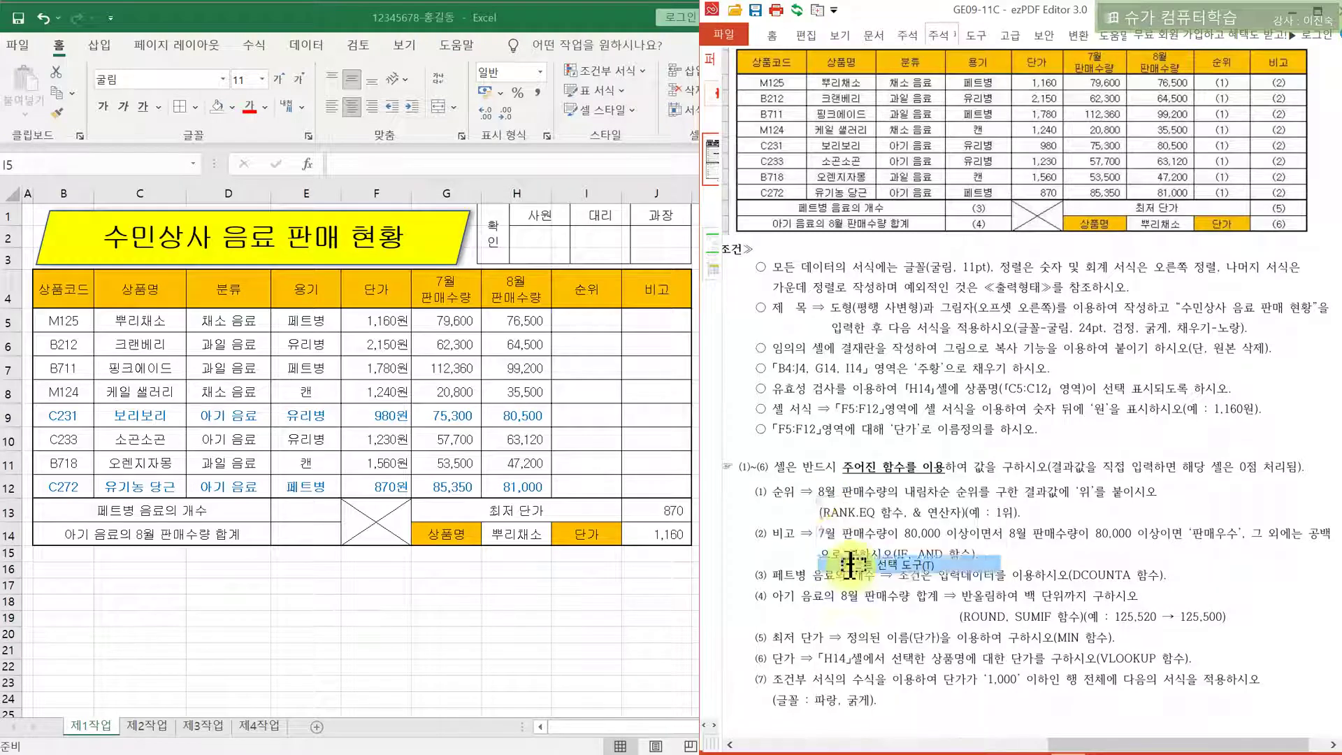
drag(818, 495, 887, 493)
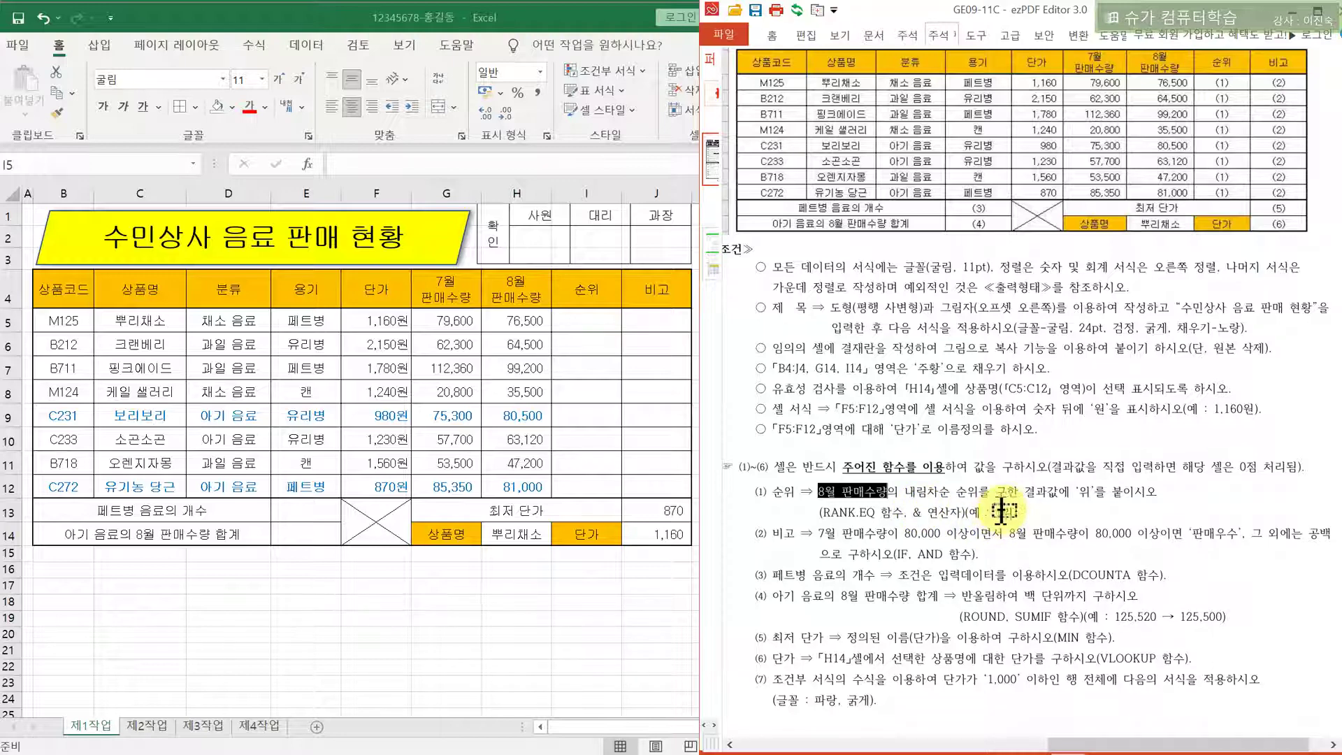
Compare the 7월 and 8월 판매수량 columns to identify the figures the 순위 column must rank
click(369, 326)
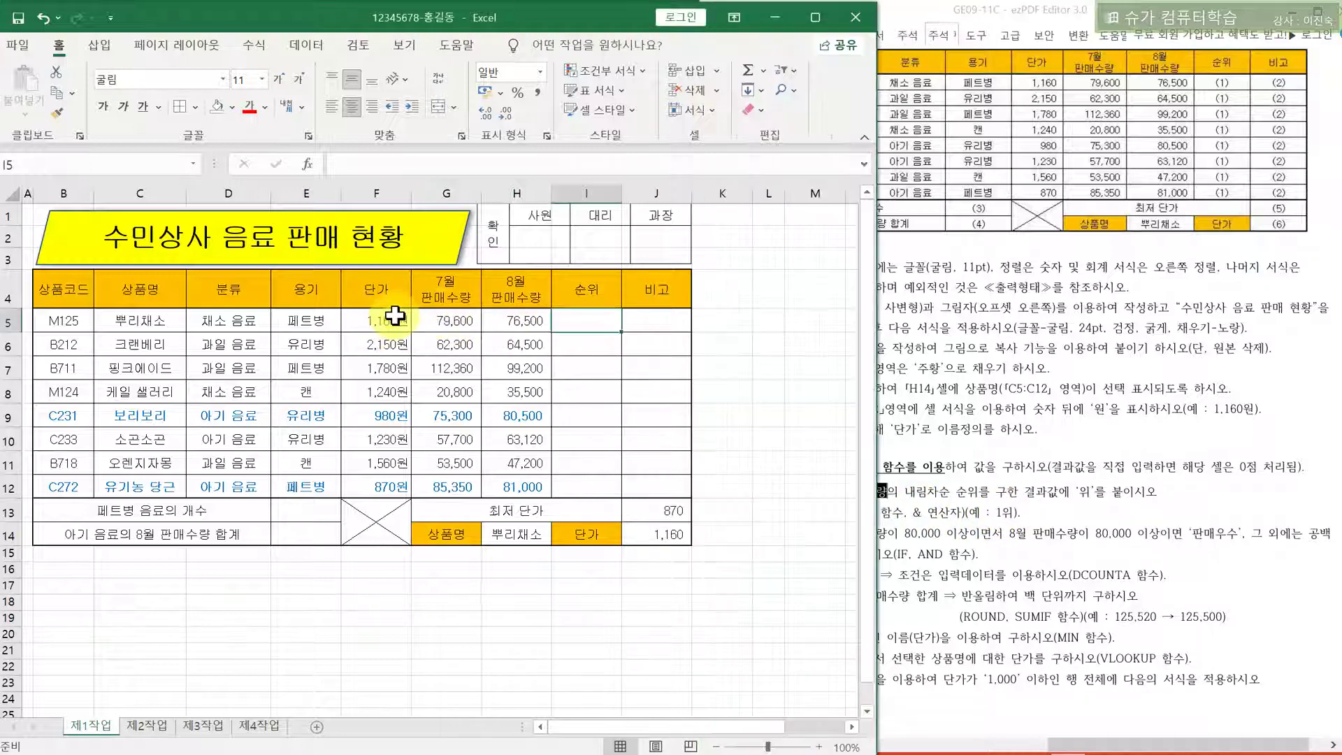
click(369, 326)
click(430, 325)
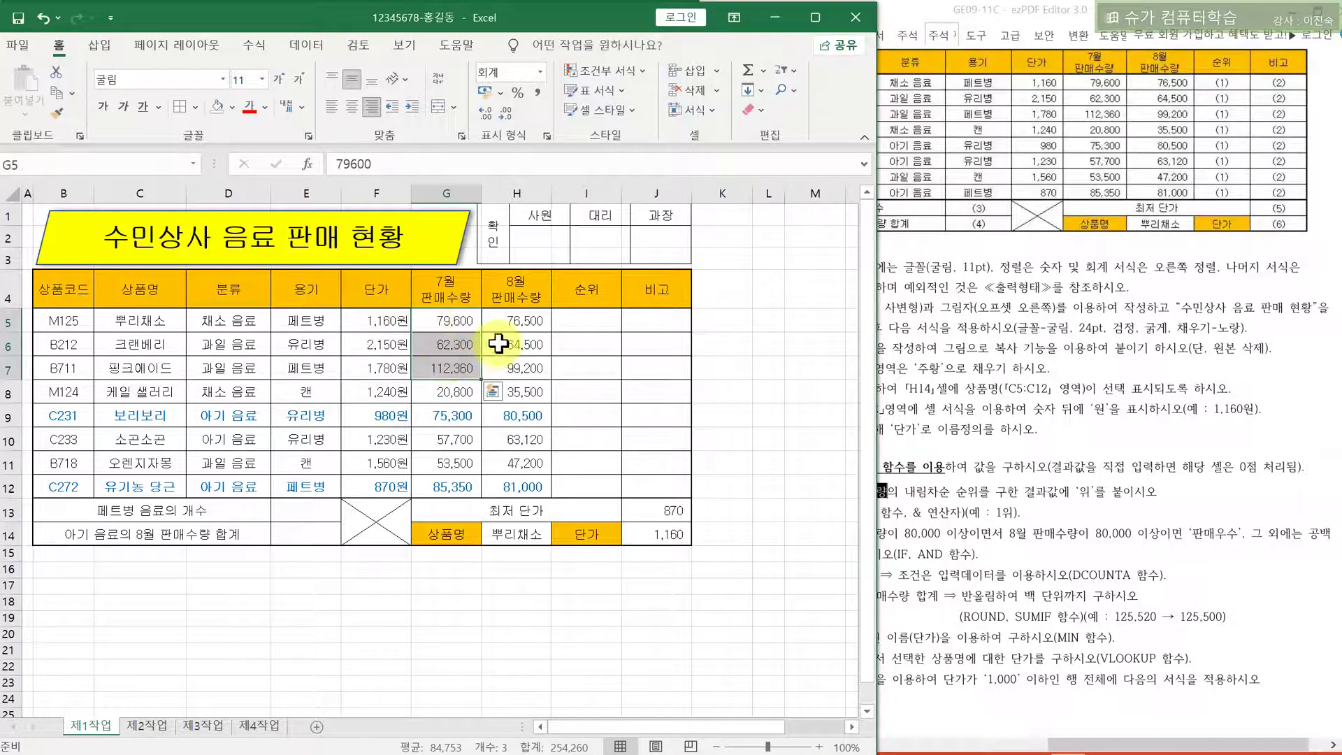
click(513, 323)
drag(513, 323, 520, 365)
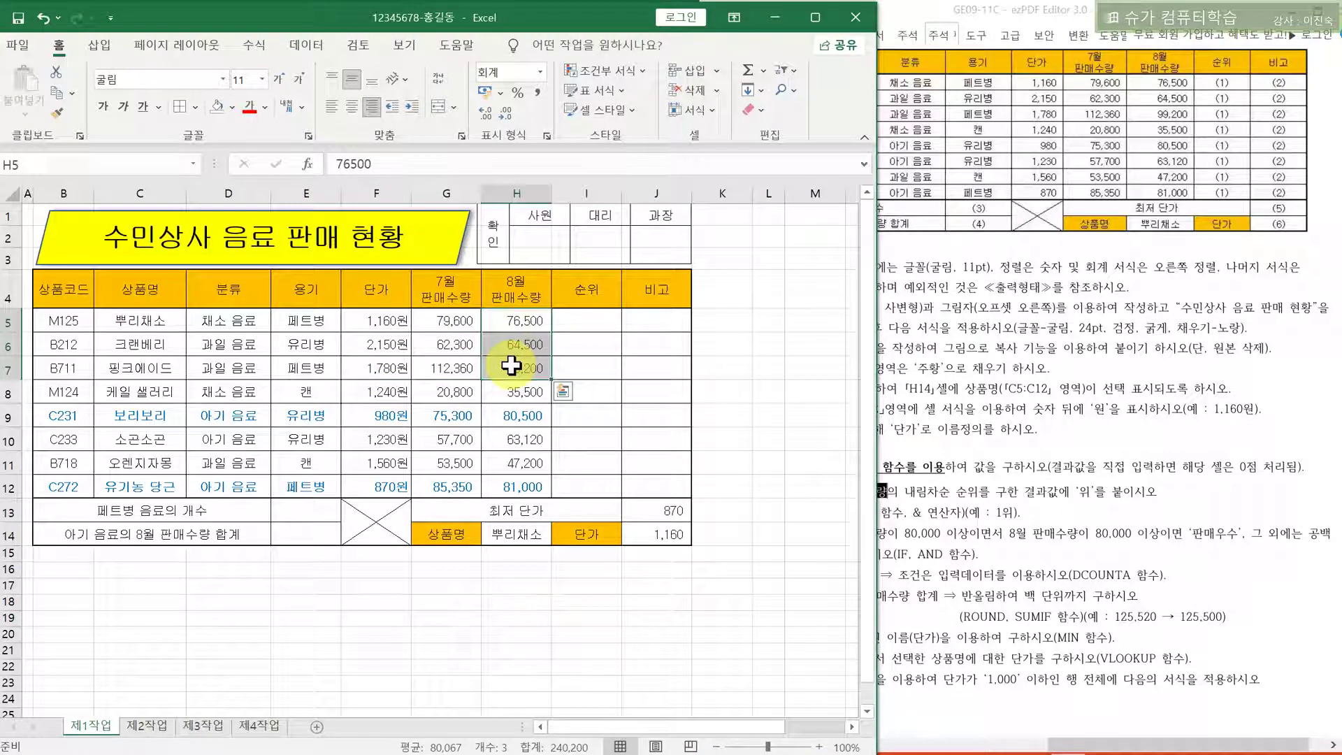
click(582, 334)
click(533, 324)
Mark H5 with a light orange fill as the value to rank and select H5:H12 as the comparison range
right_click(505, 326)
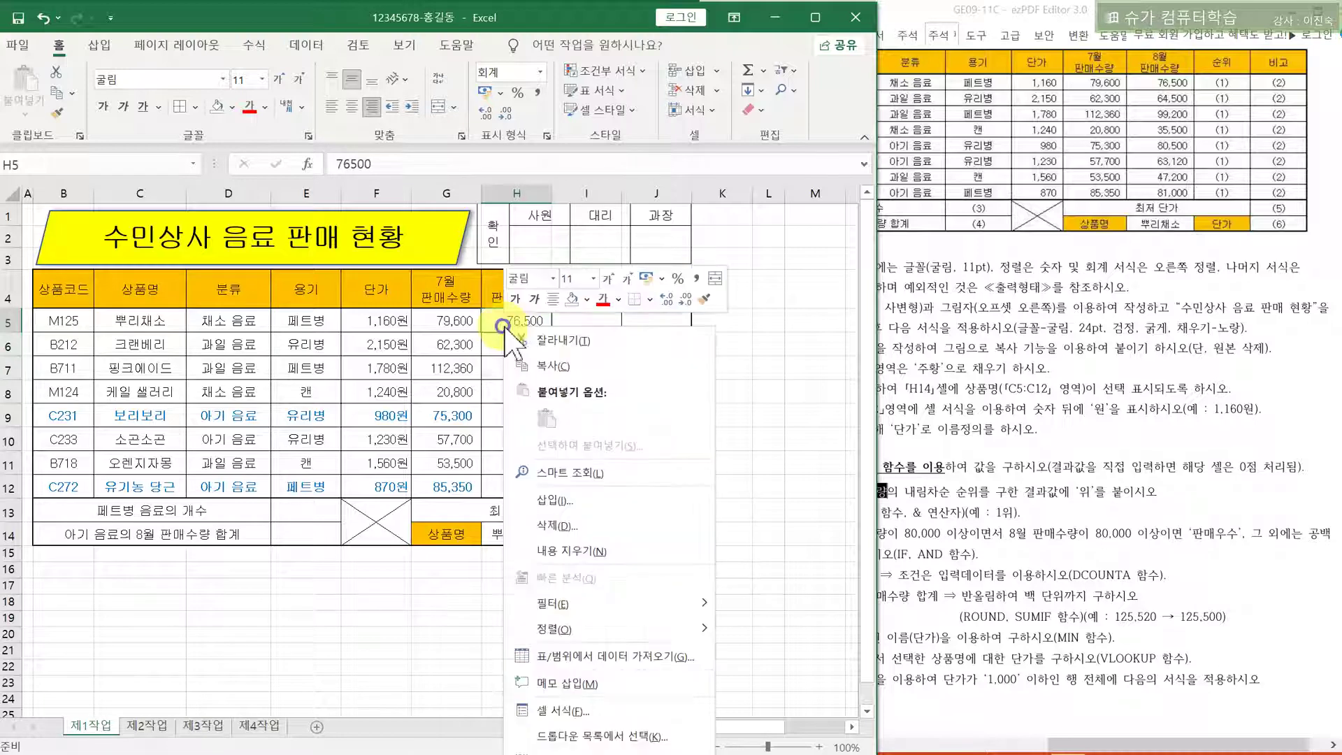
click(586, 300)
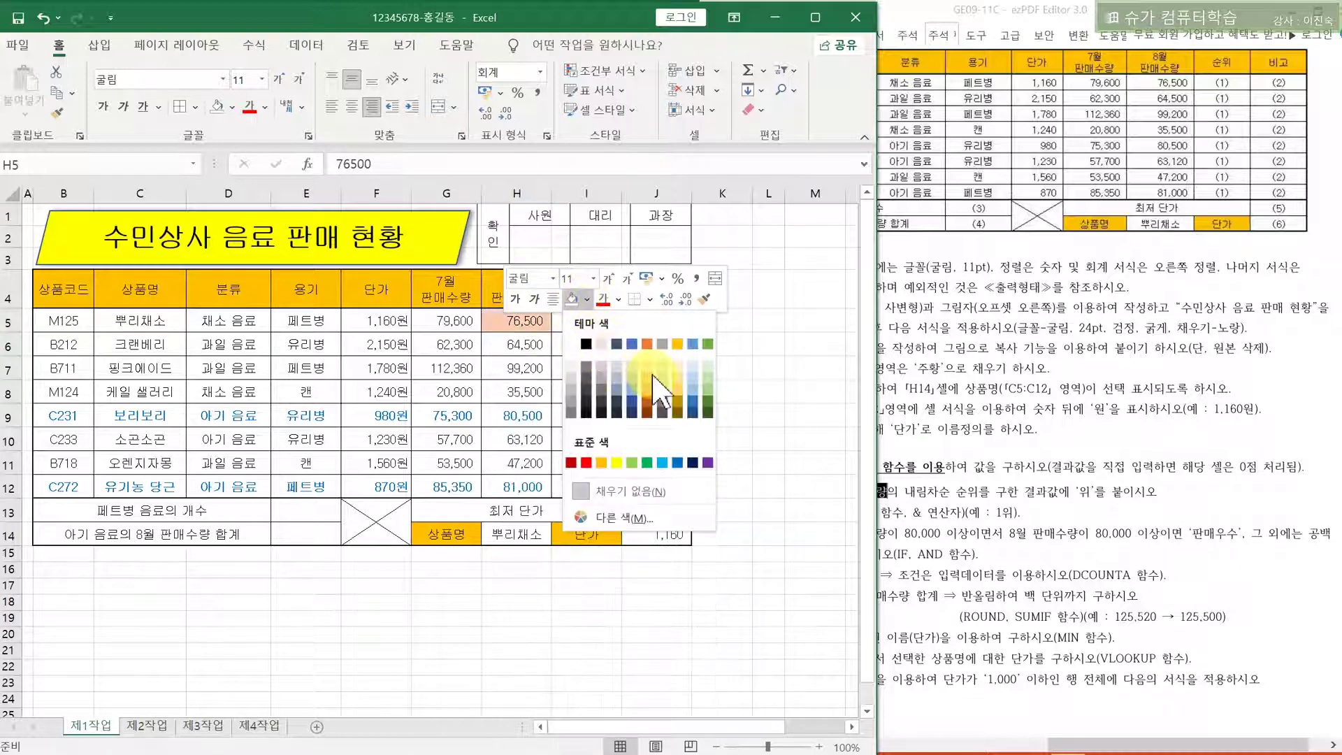
click(653, 375)
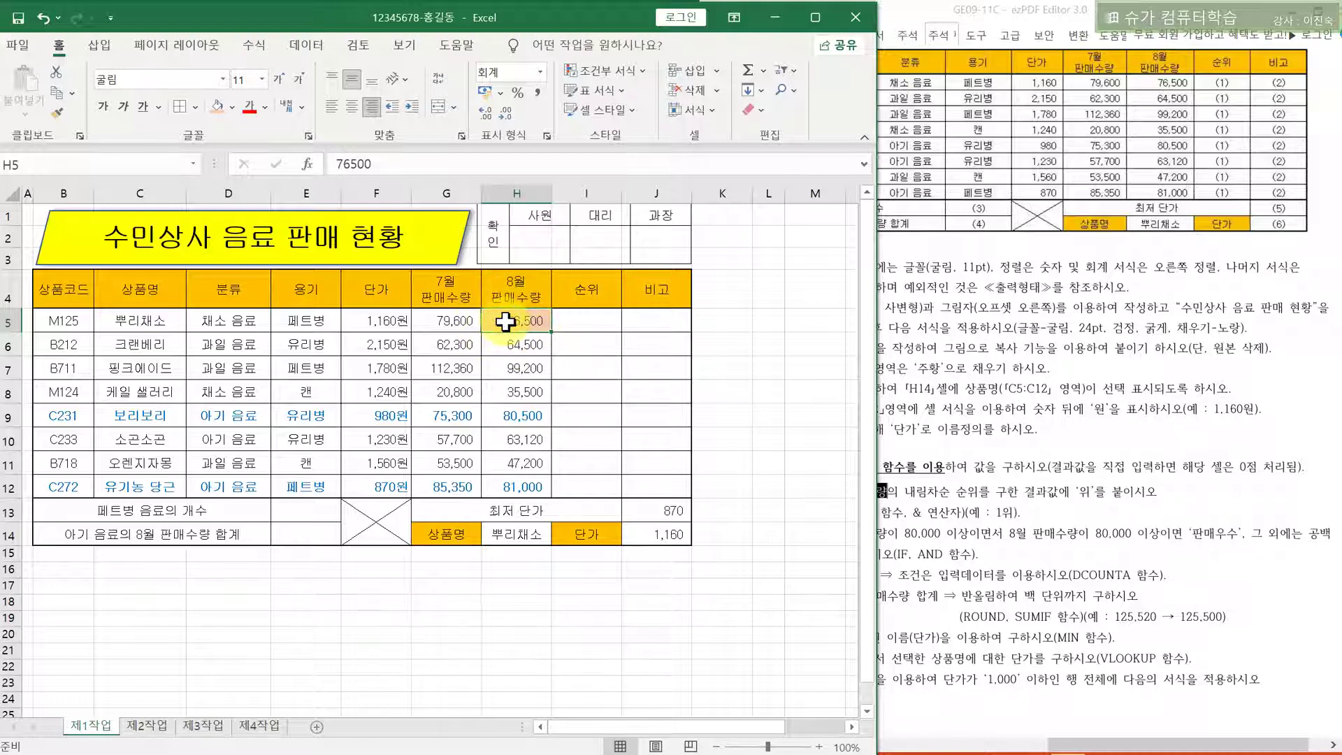
click(526, 188)
click(528, 323)
drag(499, 323, 510, 489)
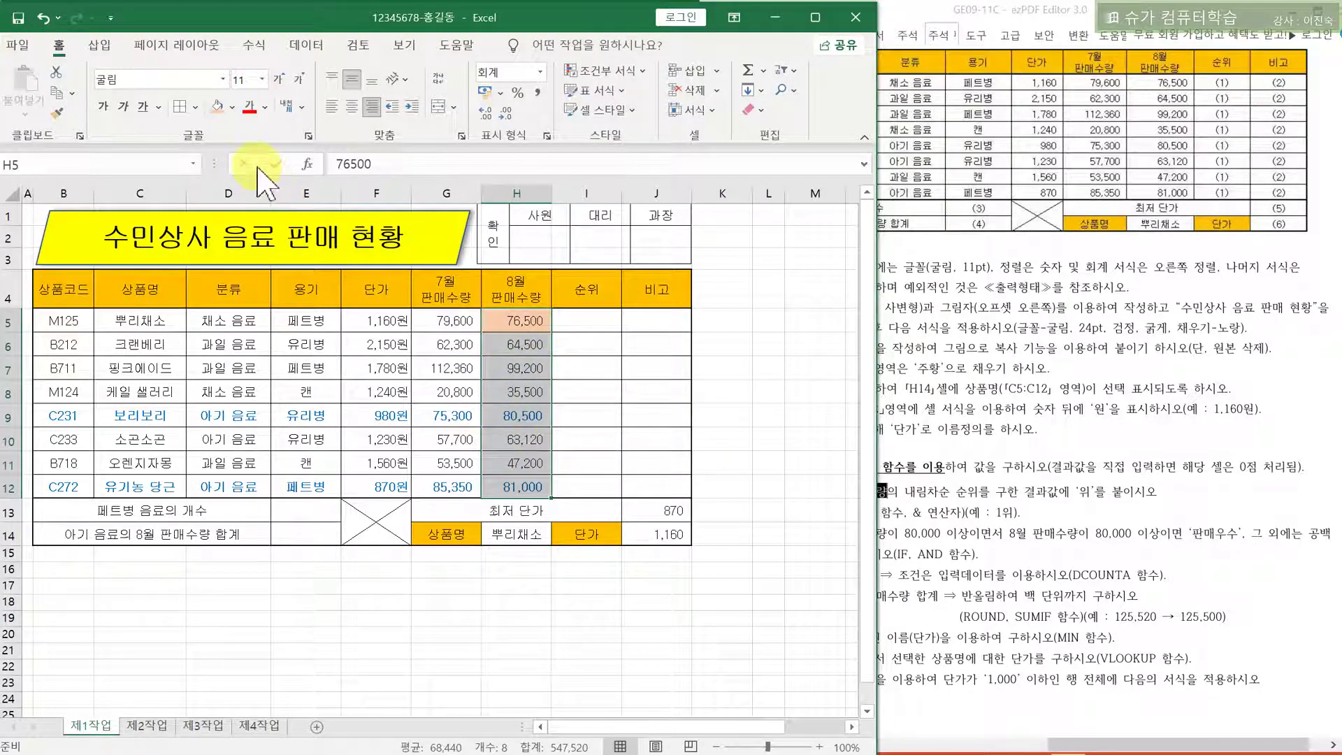
Start a RANK.EQ formula in cell I5 of the 순위 column and open its function arguments
key(Right)
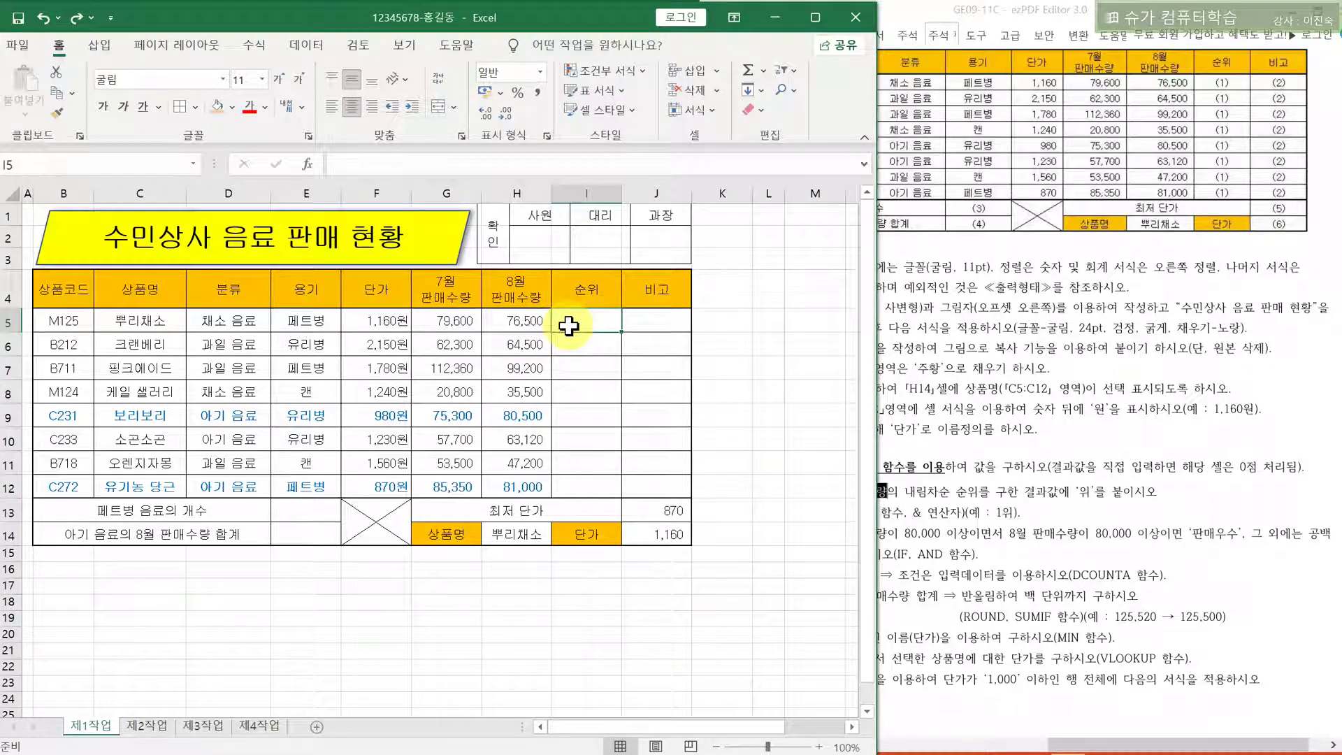
click(479, 166)
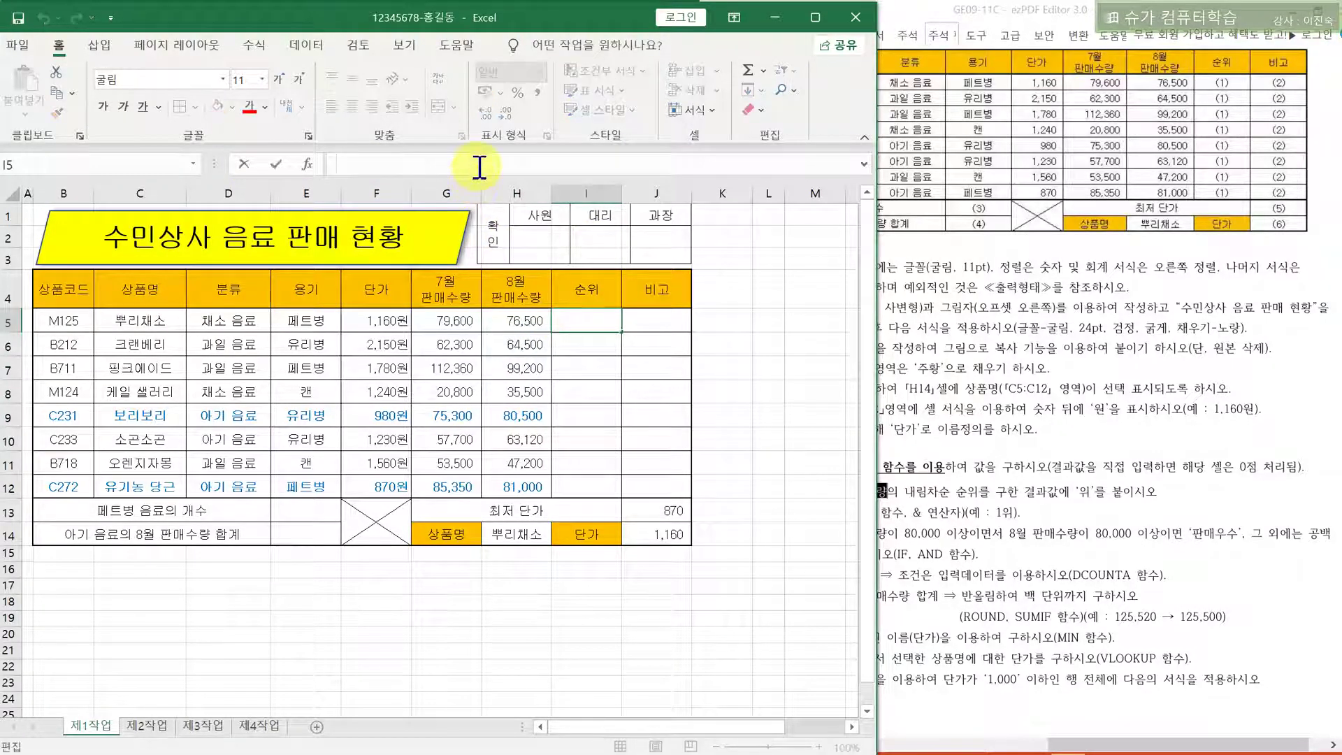
text(=ㄱ)
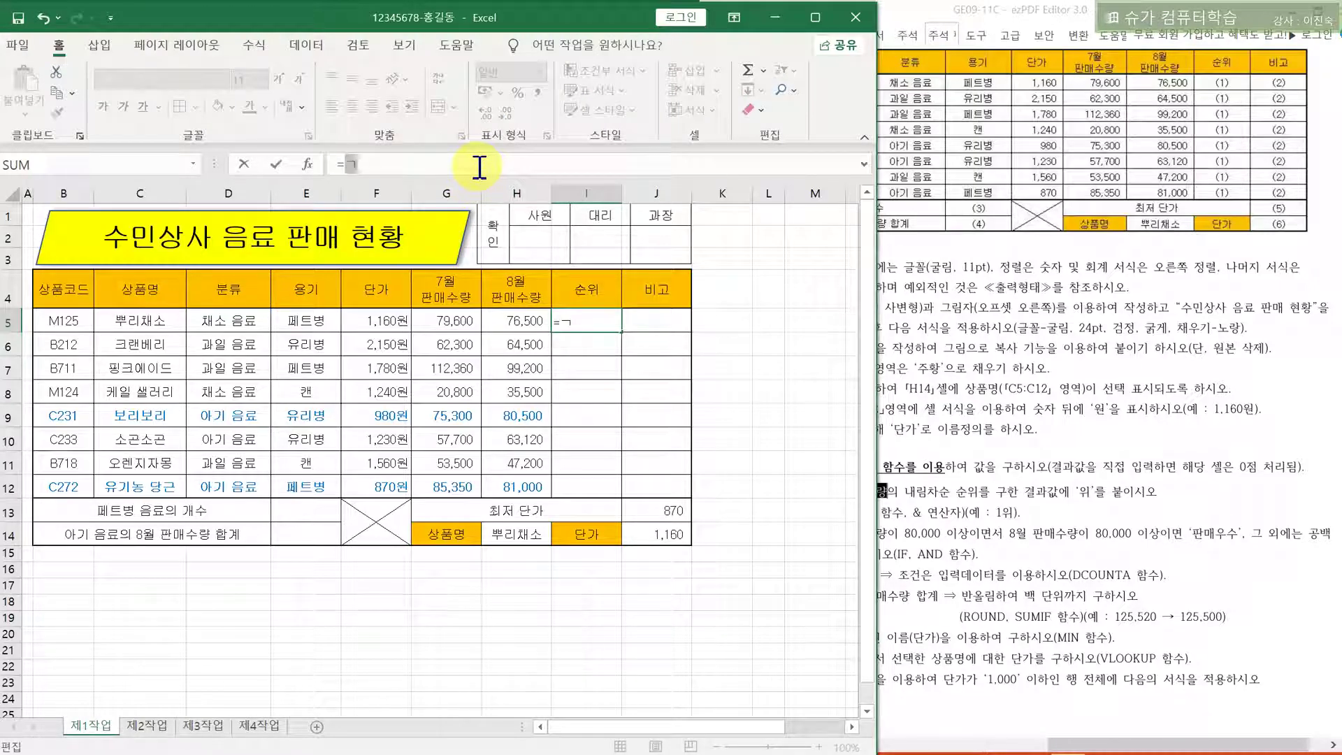
key(BackSpace)
text(R)
key(Down)
key(Down)
key(Down)
key(Down)
key(Tab)
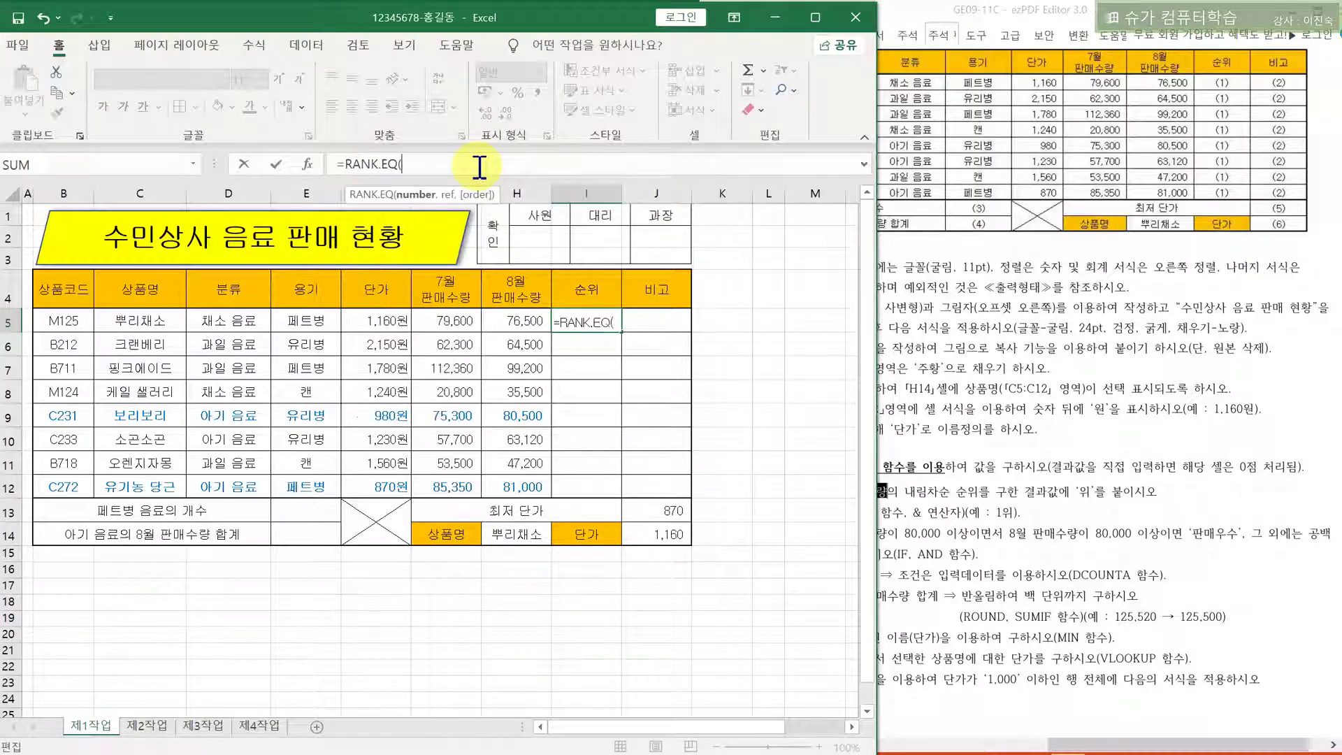
click(307, 167)
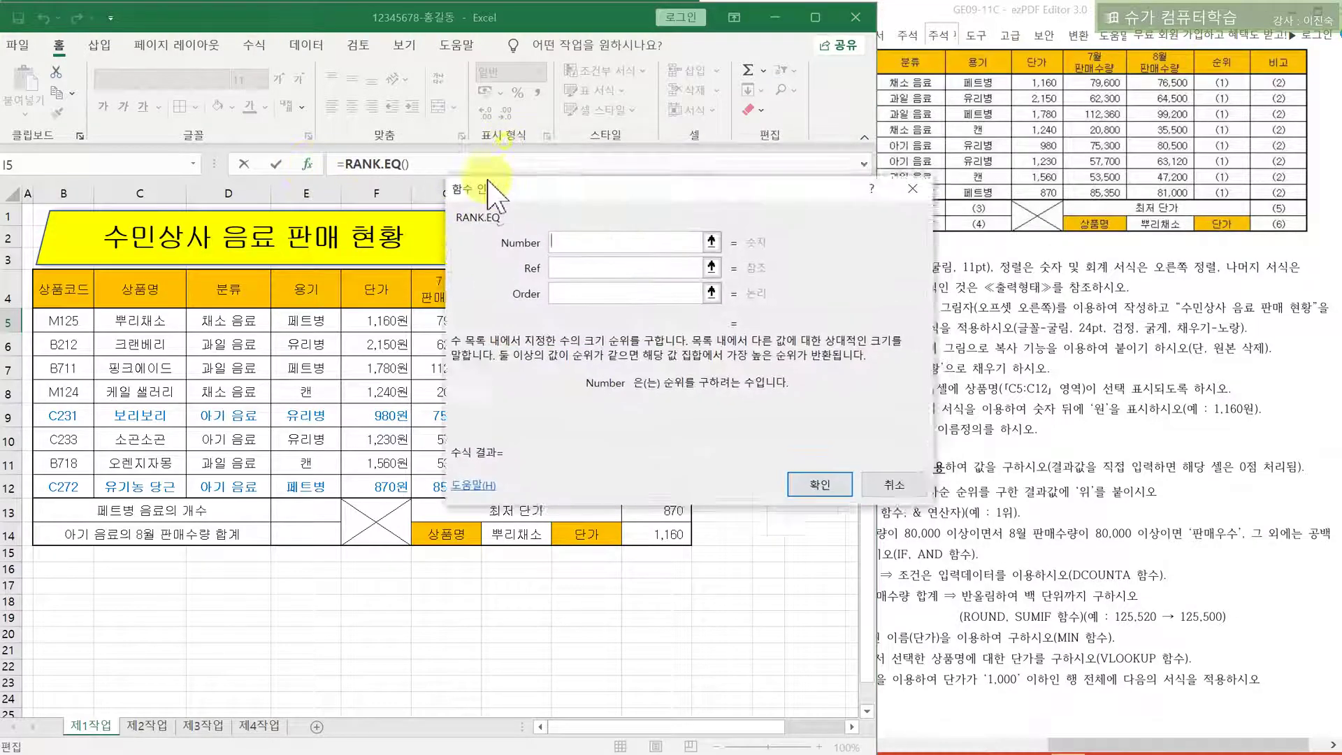
Complete the RANK.EQ arguments with Number H5, the absolute Ref range $H$5:$H$12 and Order 0 for descending order
drag(504, 156, 356, 398)
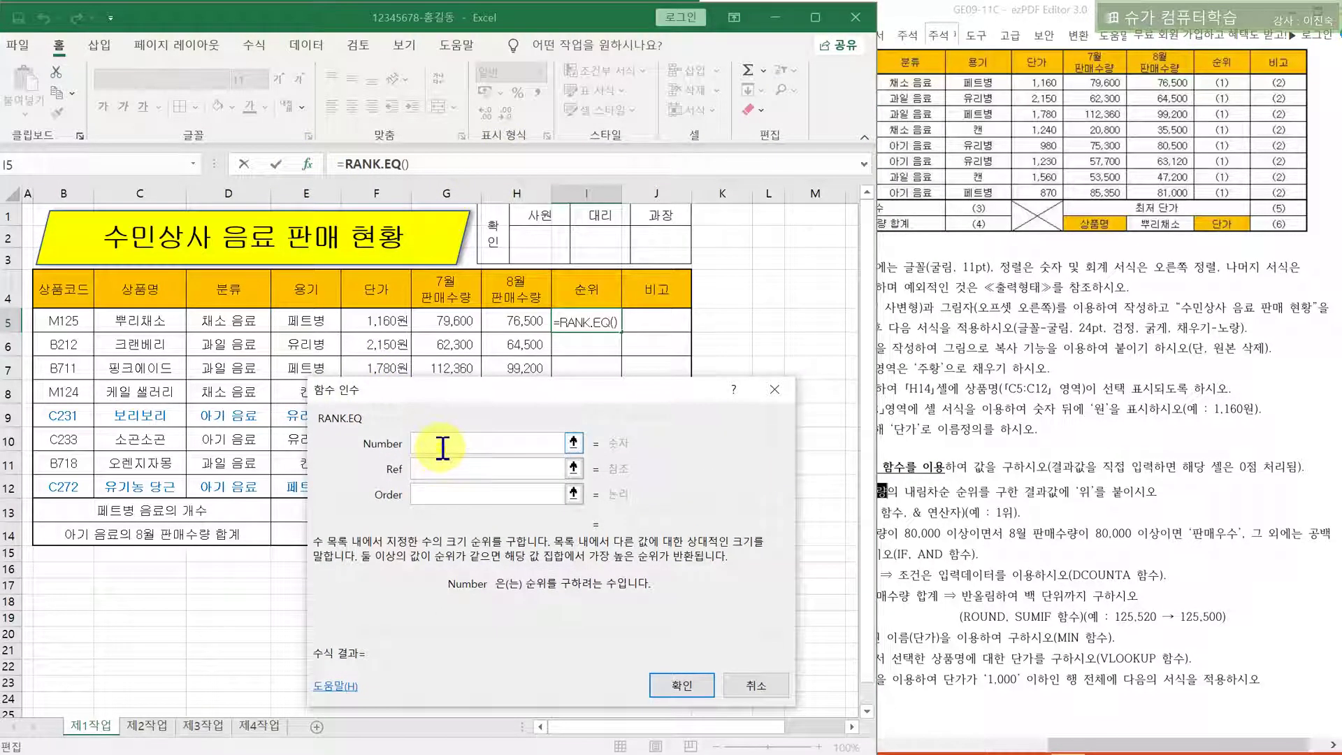
click(508, 316)
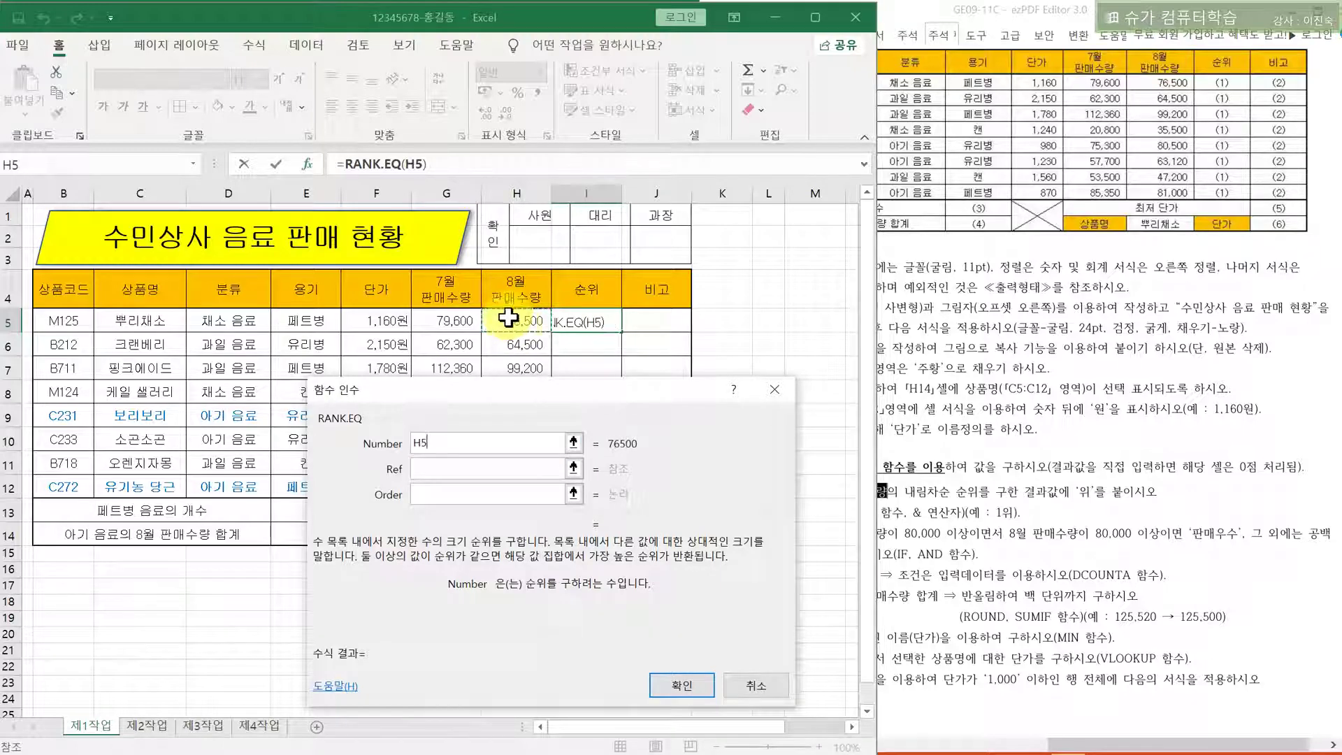
click(436, 468)
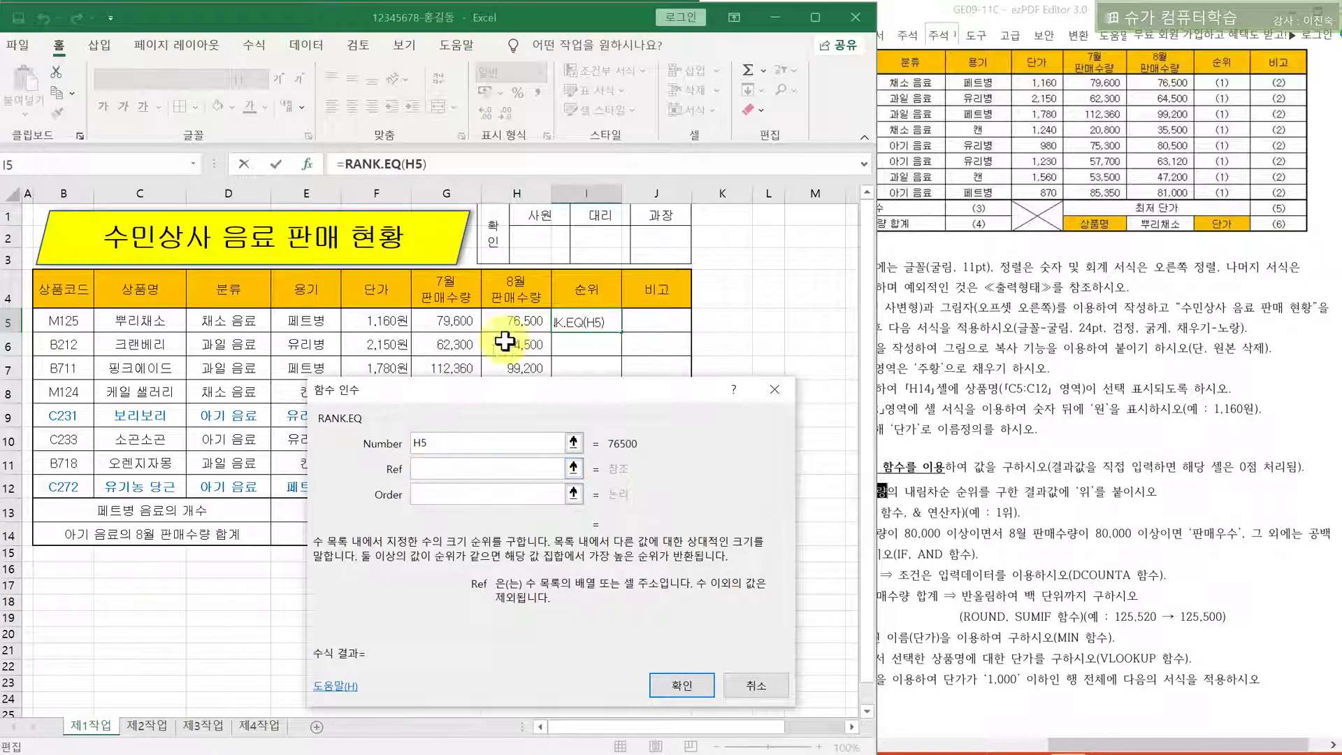
drag(475, 392, 805, 280)
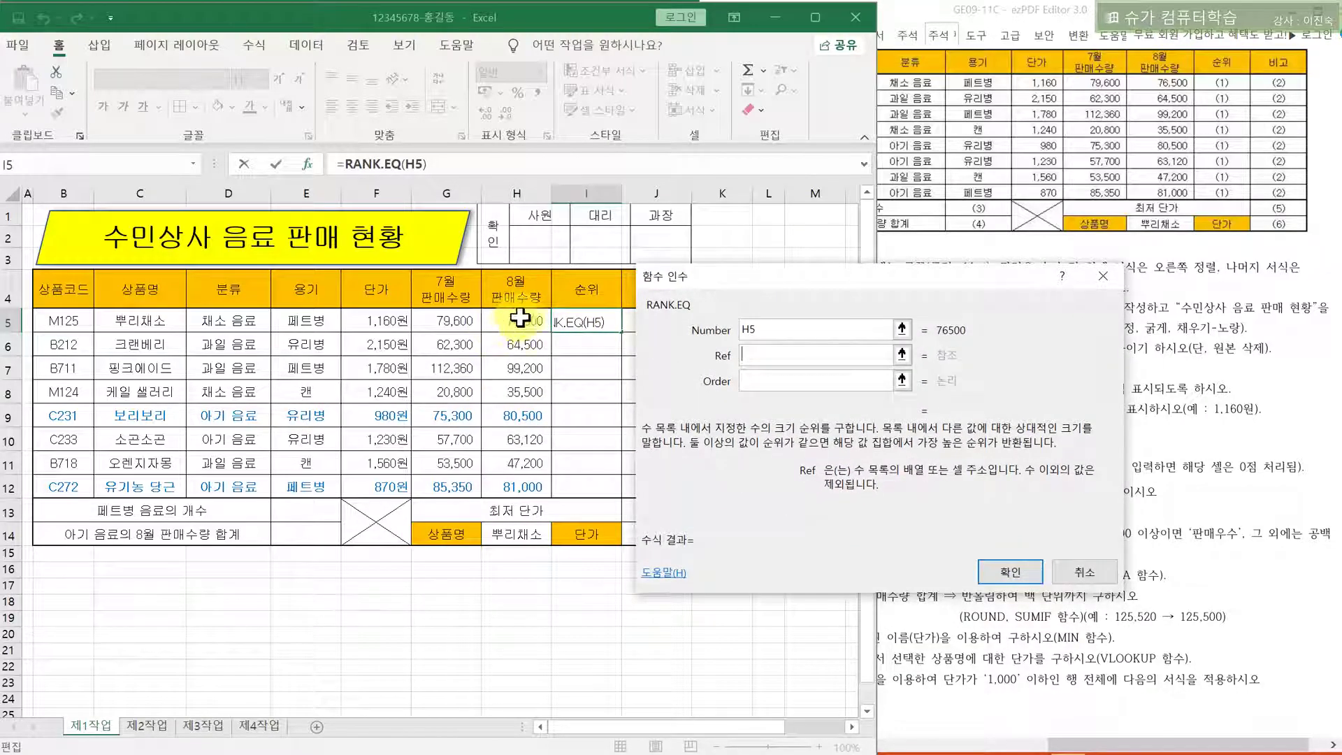
drag(497, 317, 505, 392)
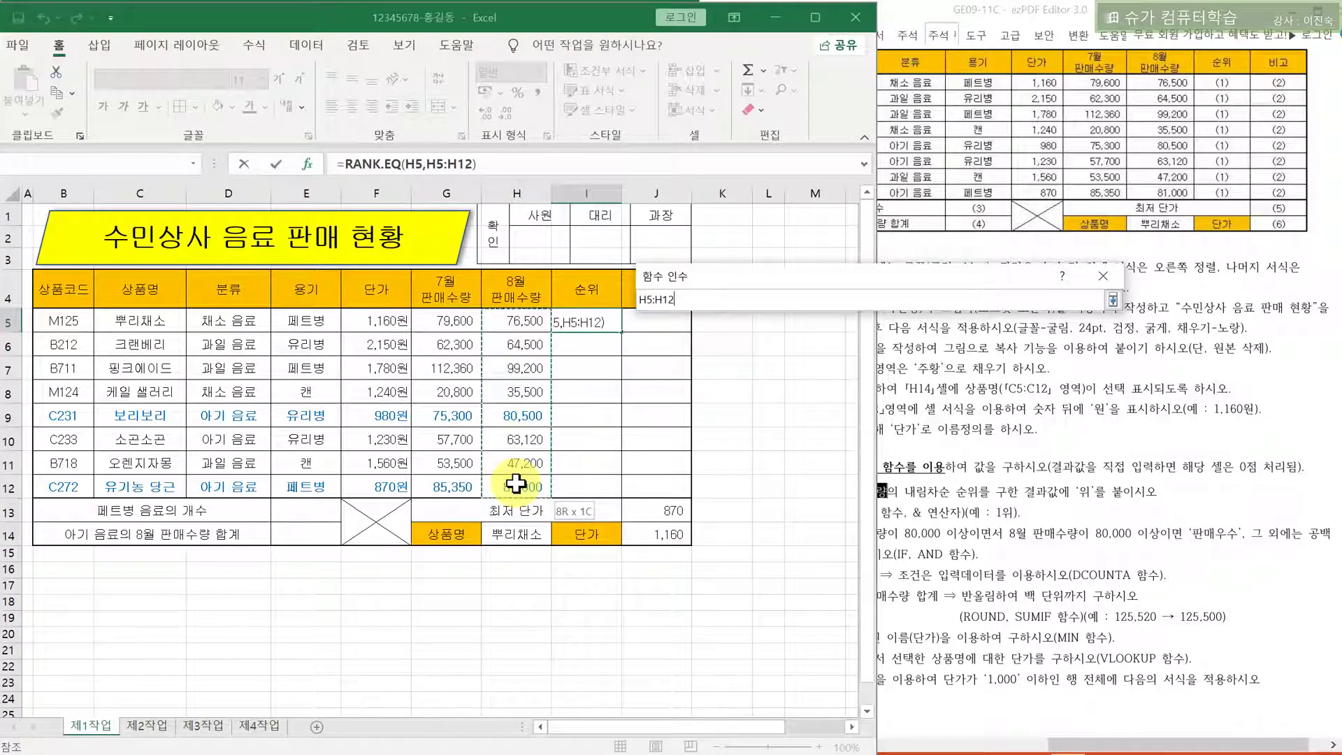
drag(516, 482, 516, 483)
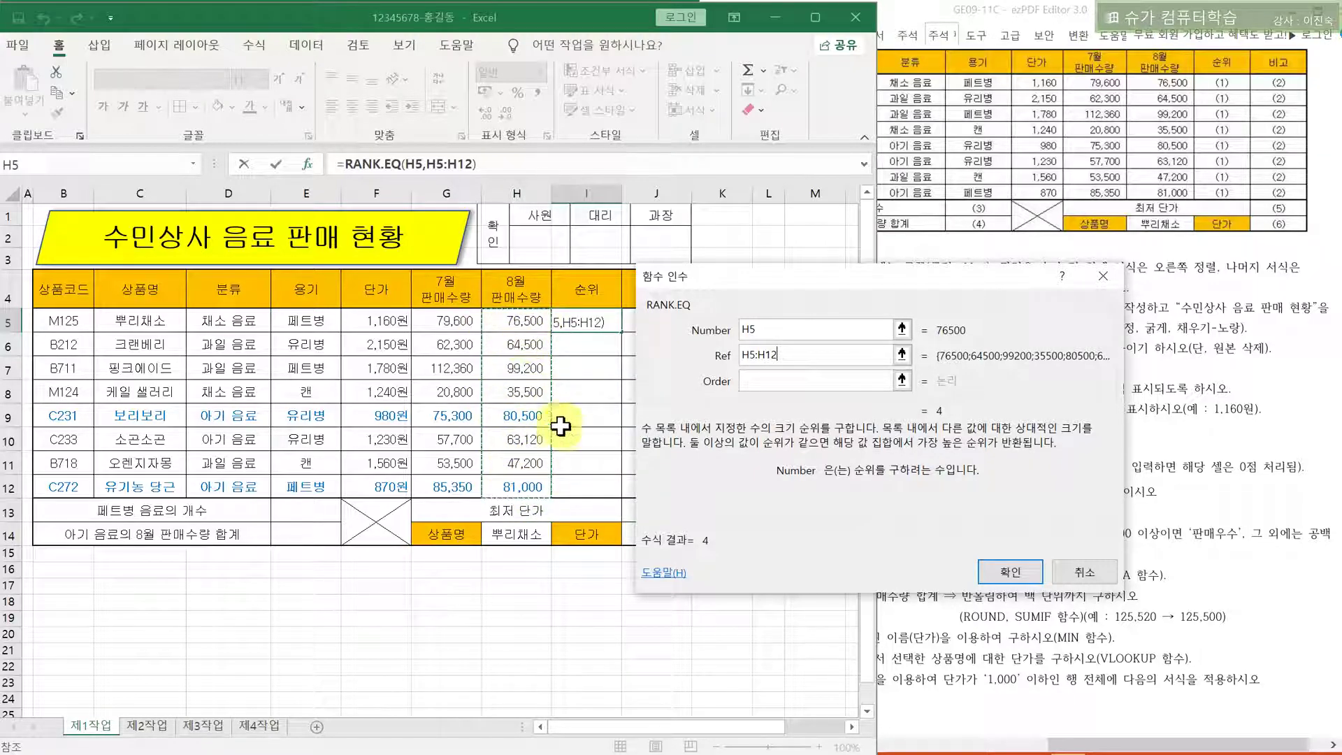
key(F4)
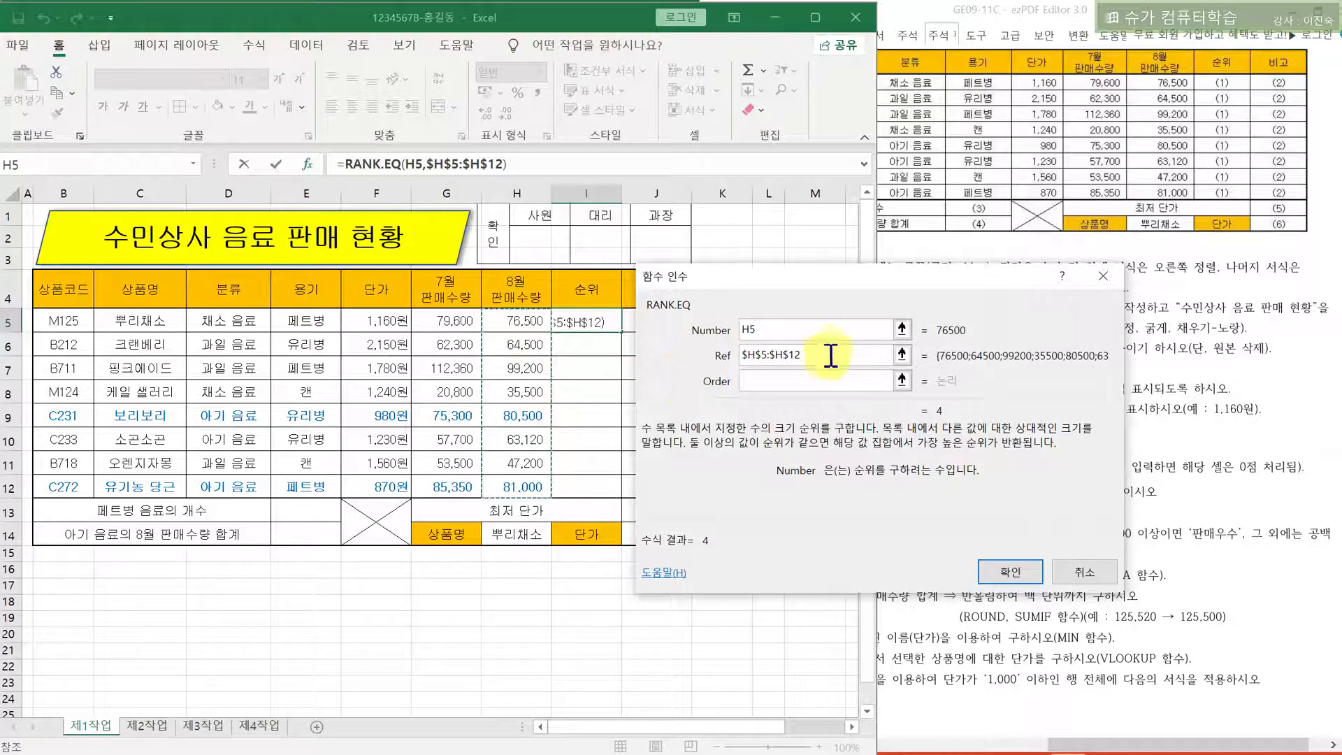
drag(742, 355, 818, 354)
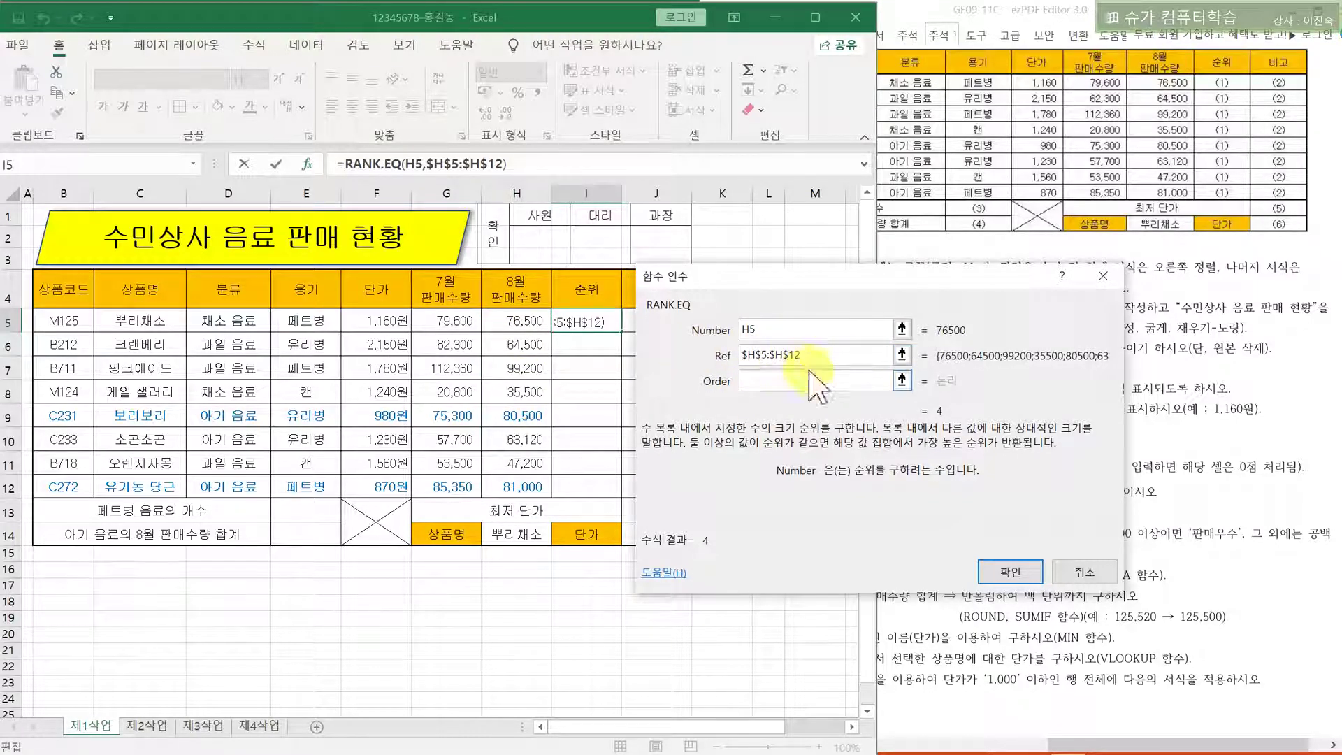
click(810, 384)
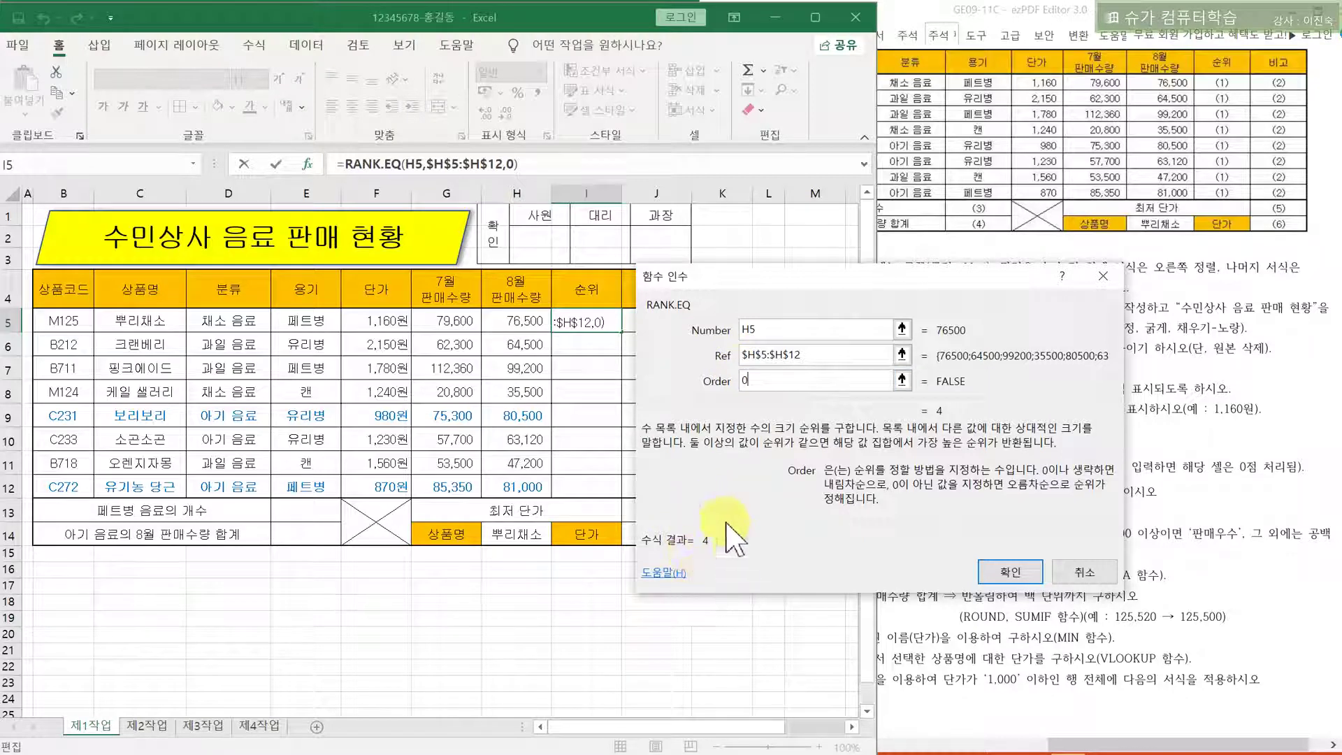
click(1010, 572)
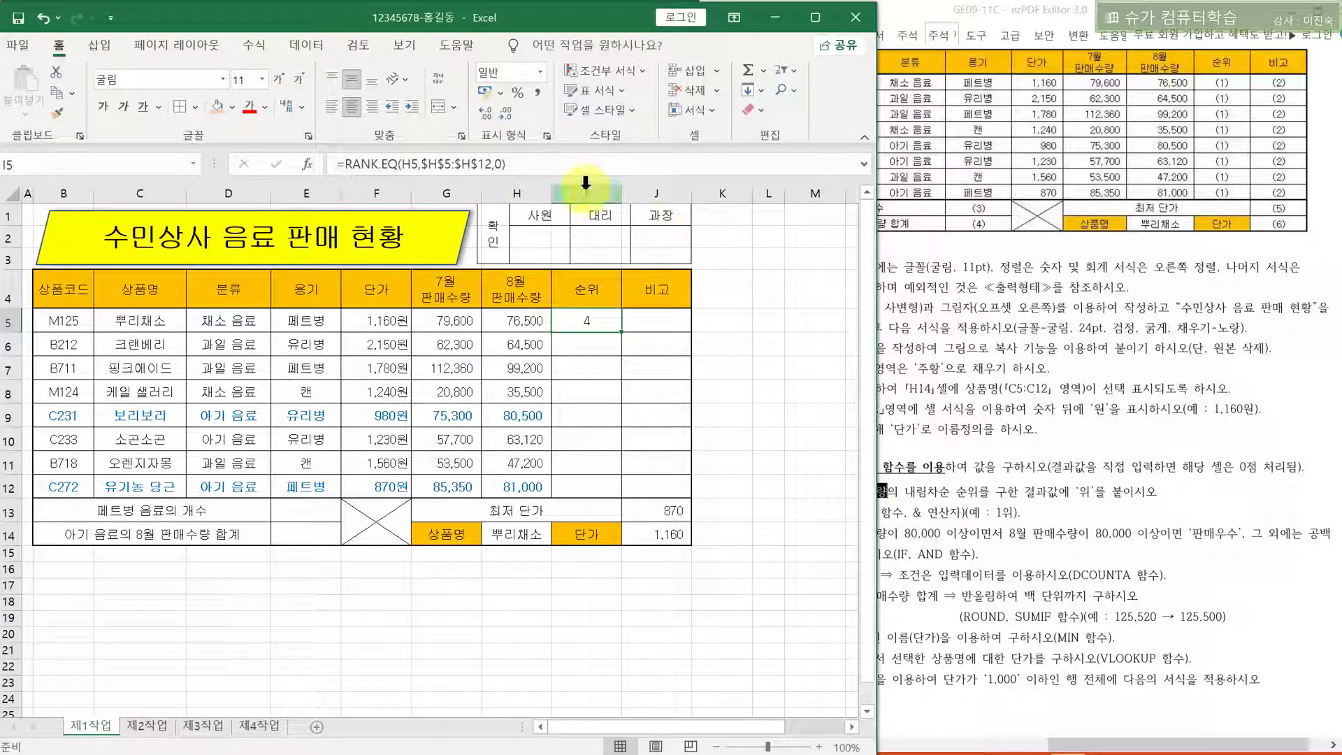
Append &"위" to the ranking formula in I5 and fill it down through I12
click(567, 169)
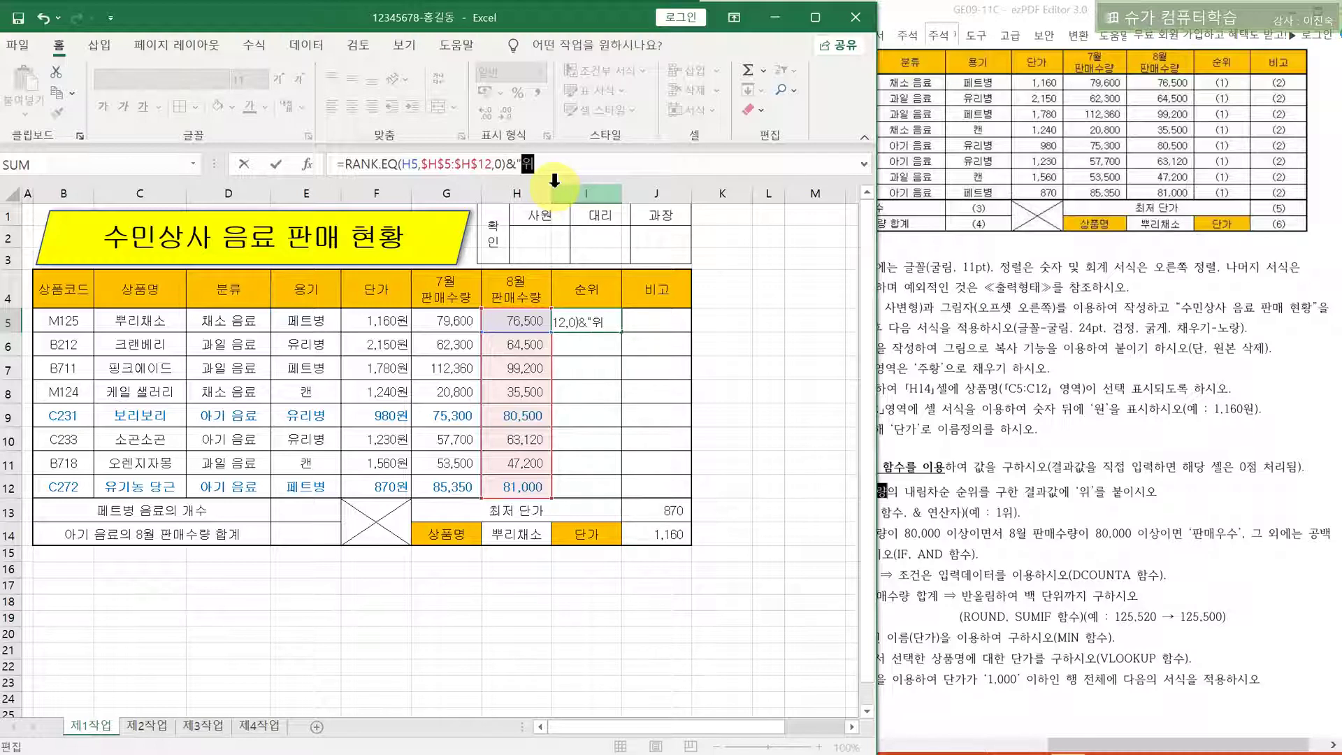
key(Return)
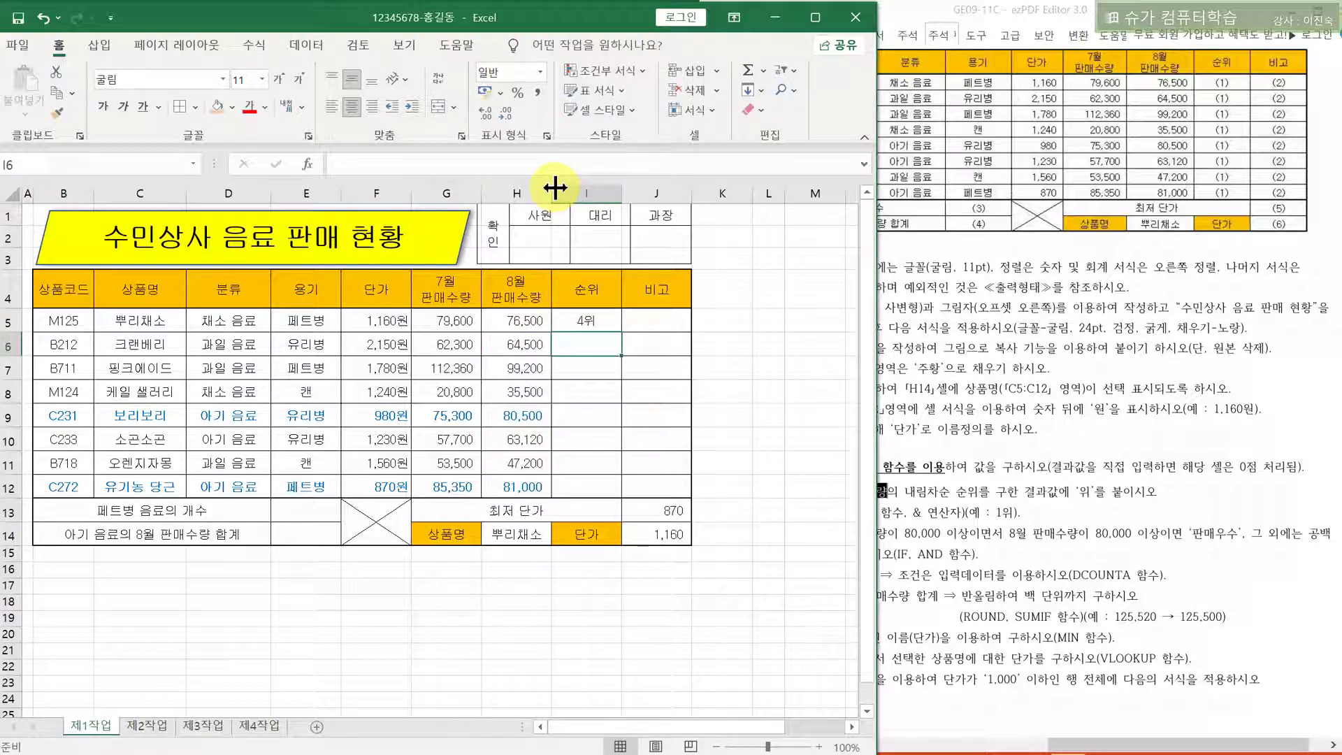
click(596, 321)
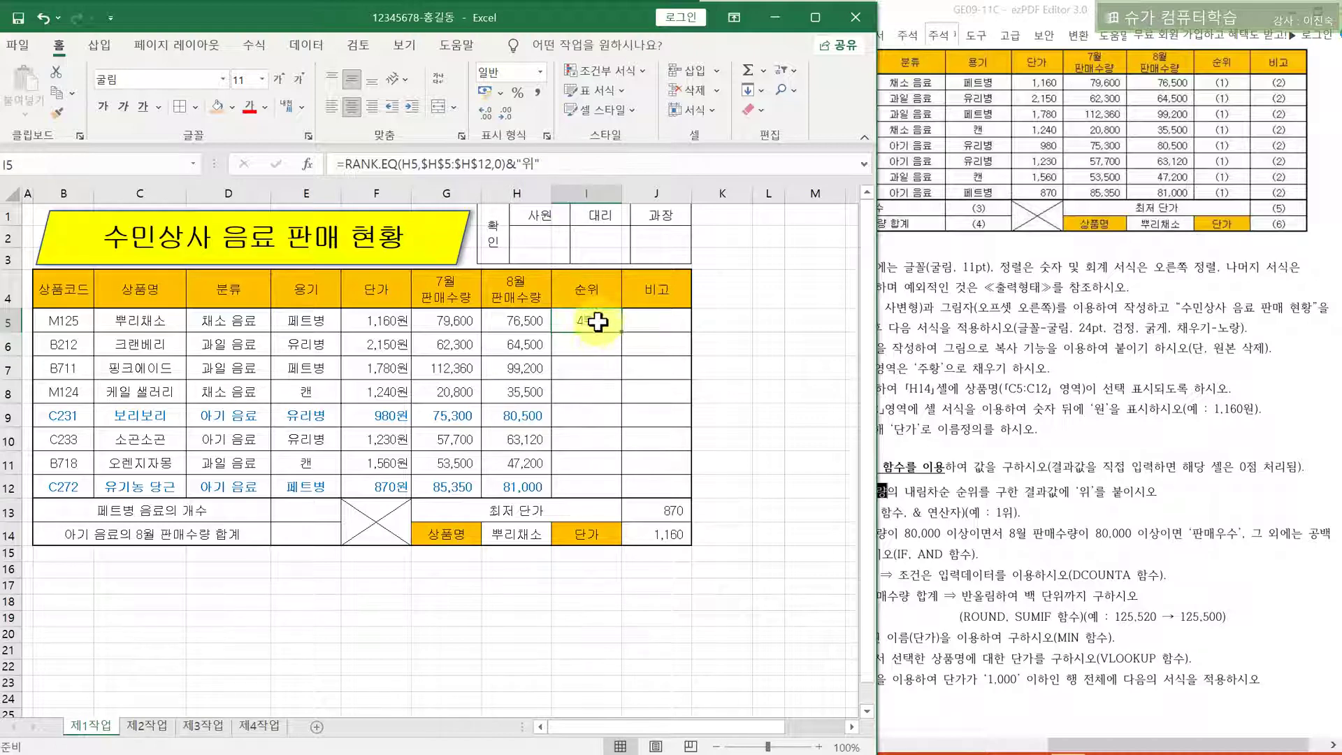
drag(621, 331, 618, 495)
click(639, 327)
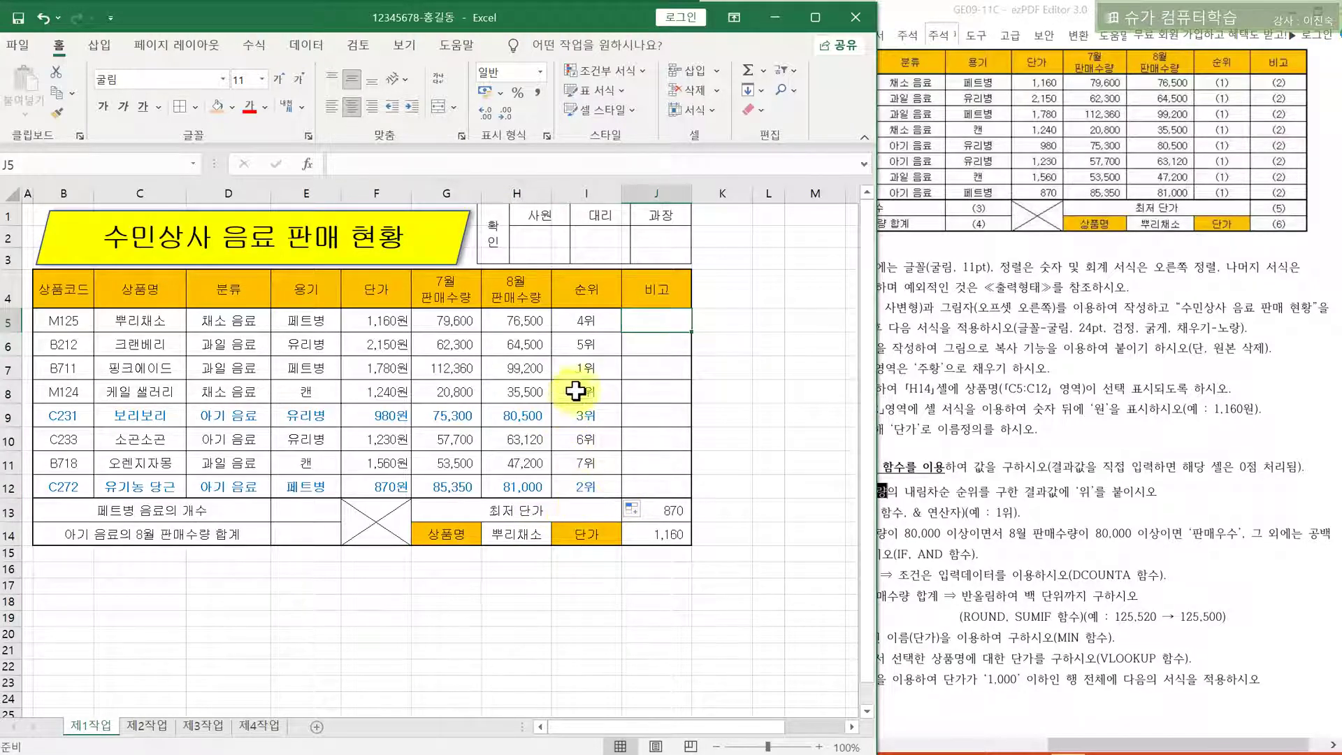
Compare the ranks in I5:I12 with the 8월 판매수량 figures in H5:H12
drag(584, 320, 586, 486)
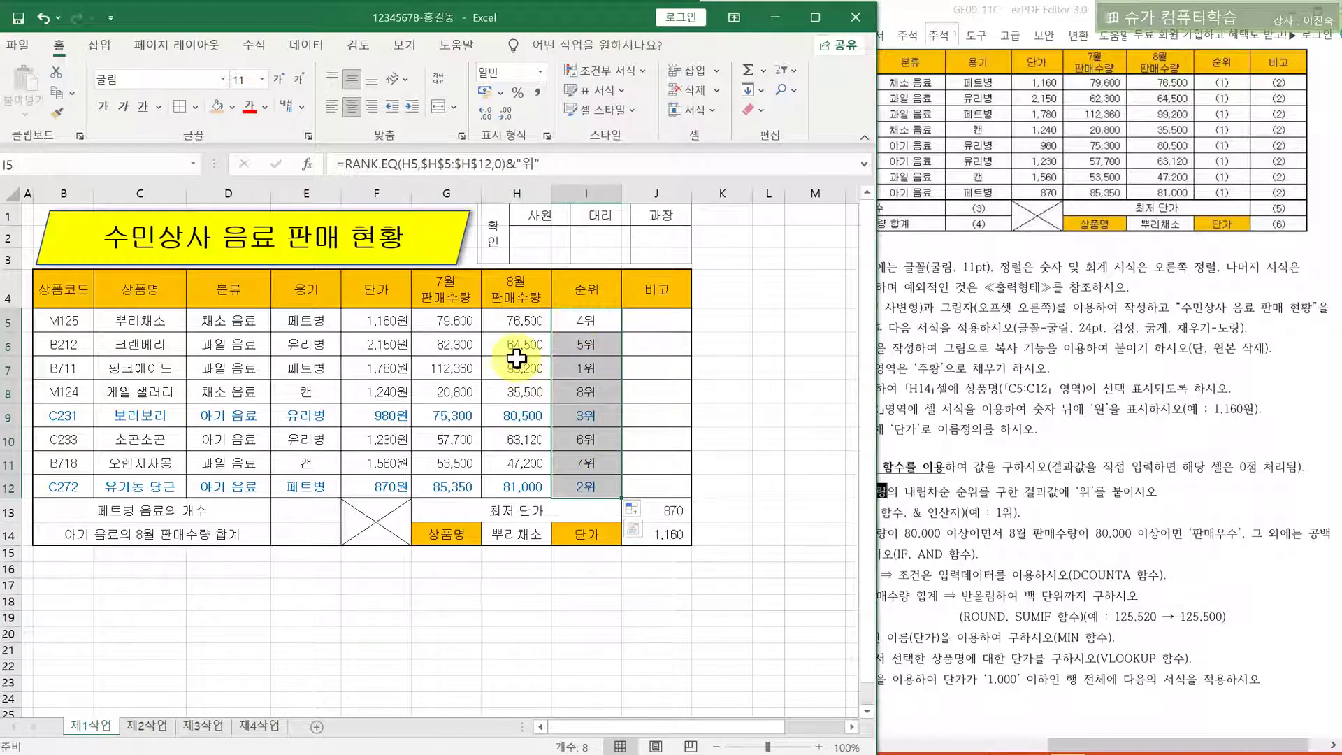
drag(519, 316, 505, 484)
drag(518, 321, 517, 490)
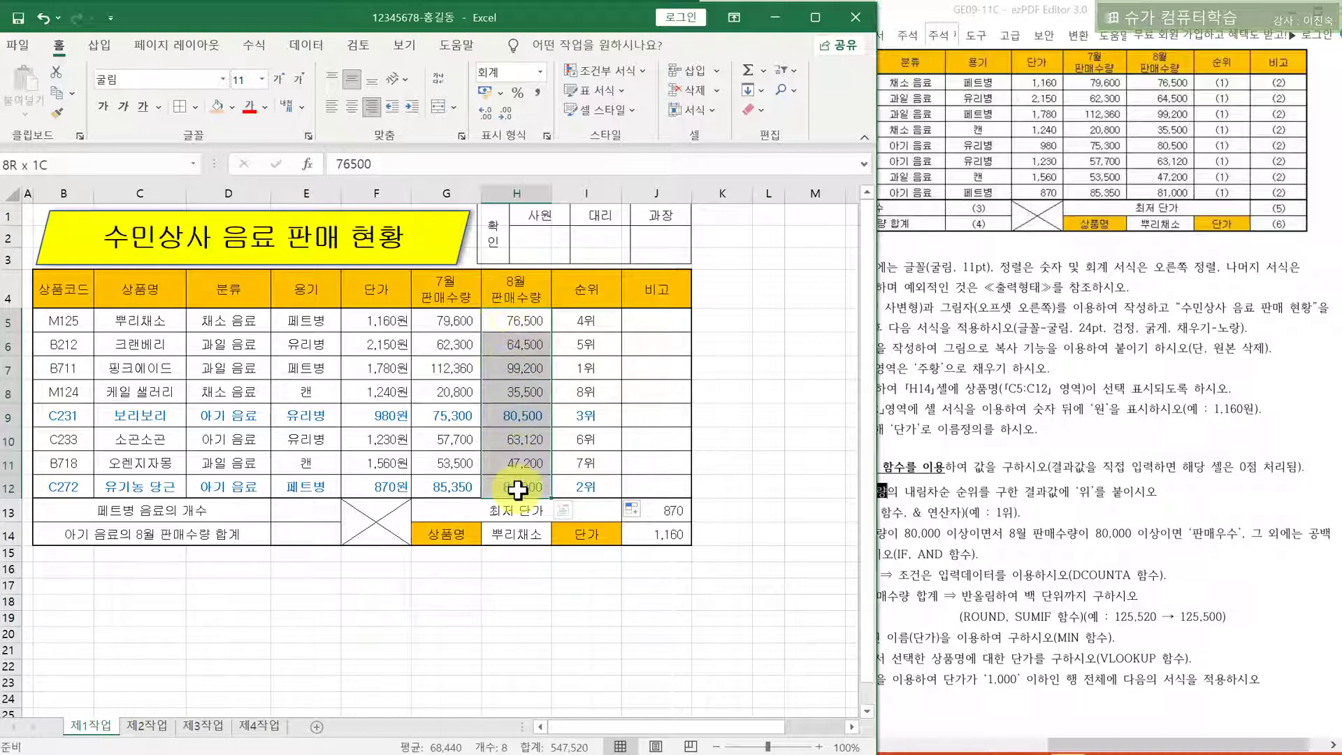
Inspect the copied 순위 formulas, checking the absolute range $H$5:$H$12 in I12
click(585, 365)
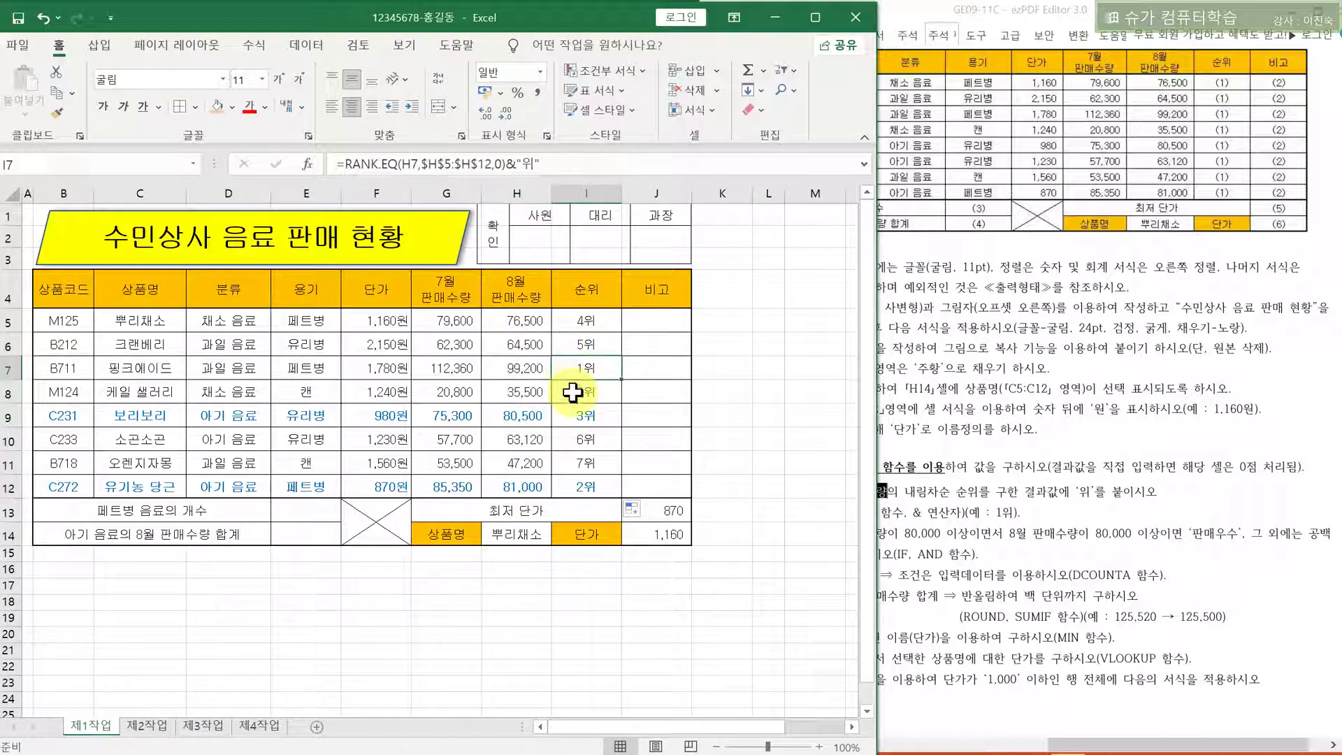
click(587, 415)
click(596, 463)
click(591, 489)
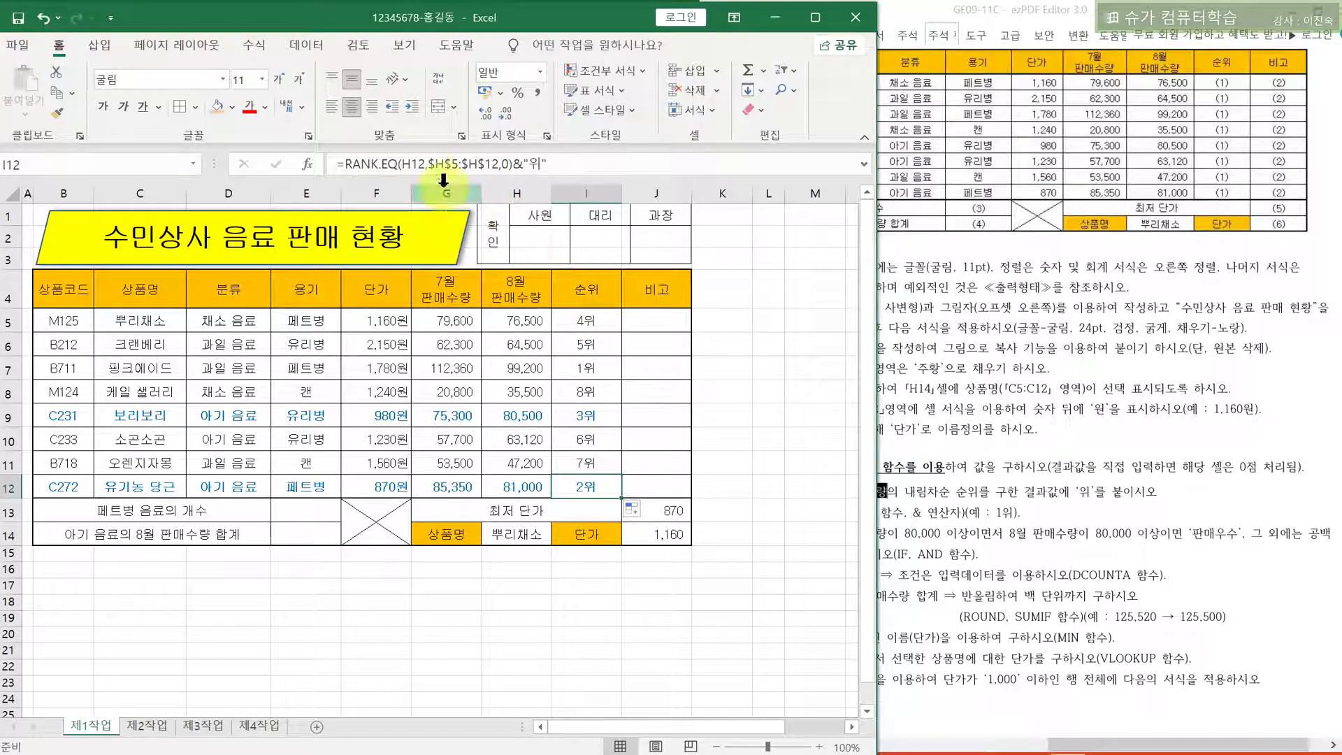
click(432, 163)
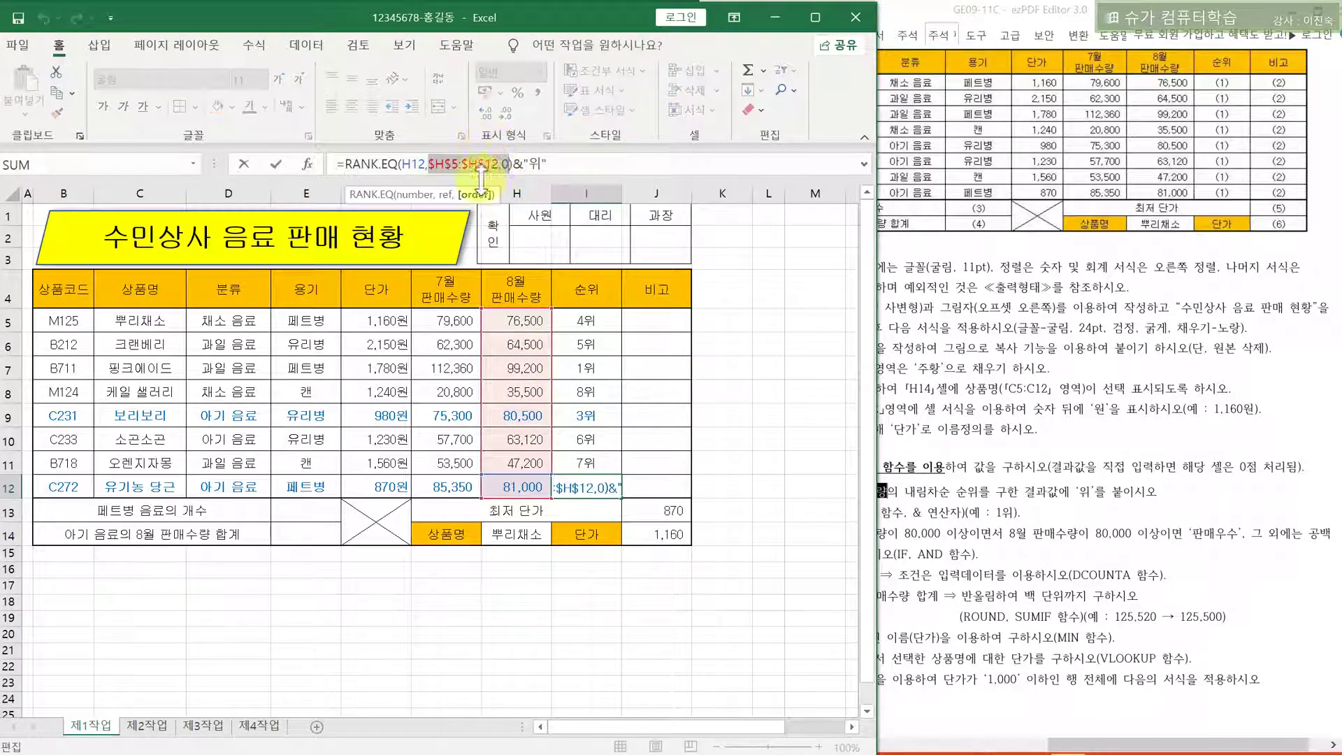
drag(436, 164, 493, 167)
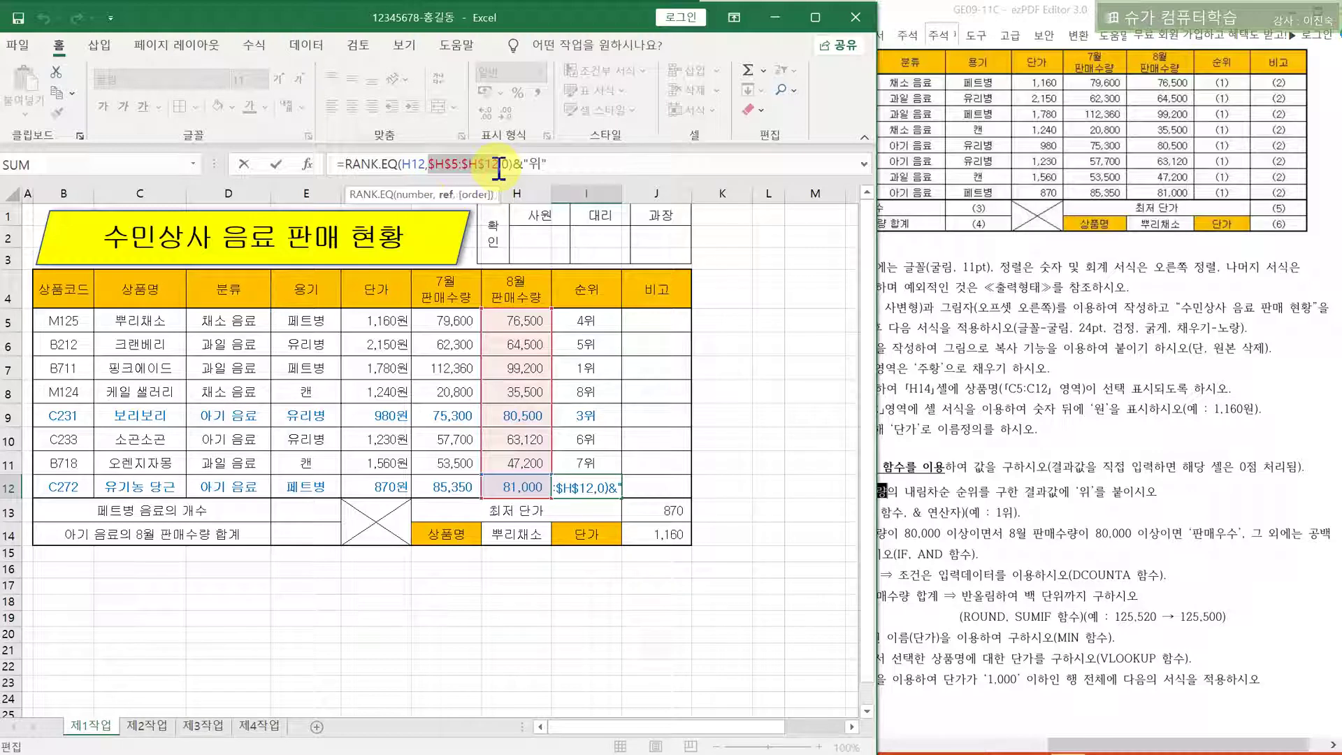
click(433, 168)
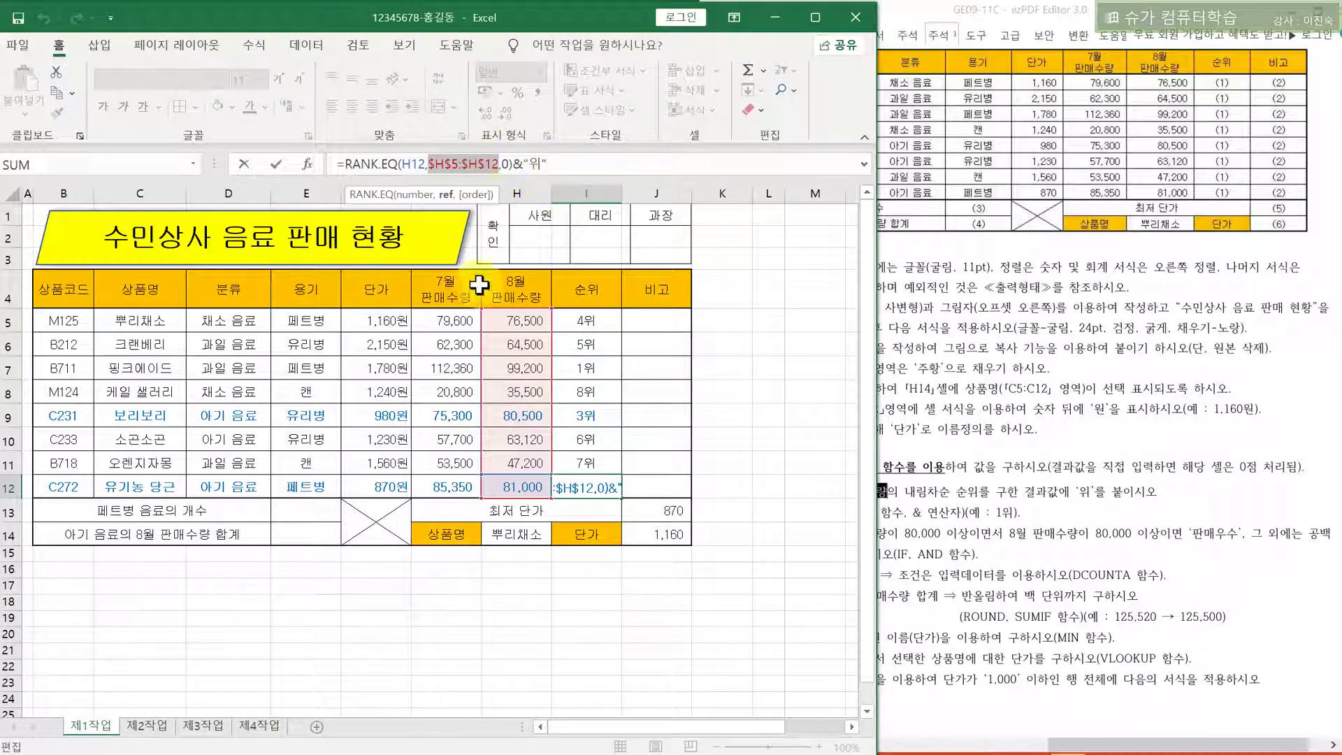
key(ctrl+Return)
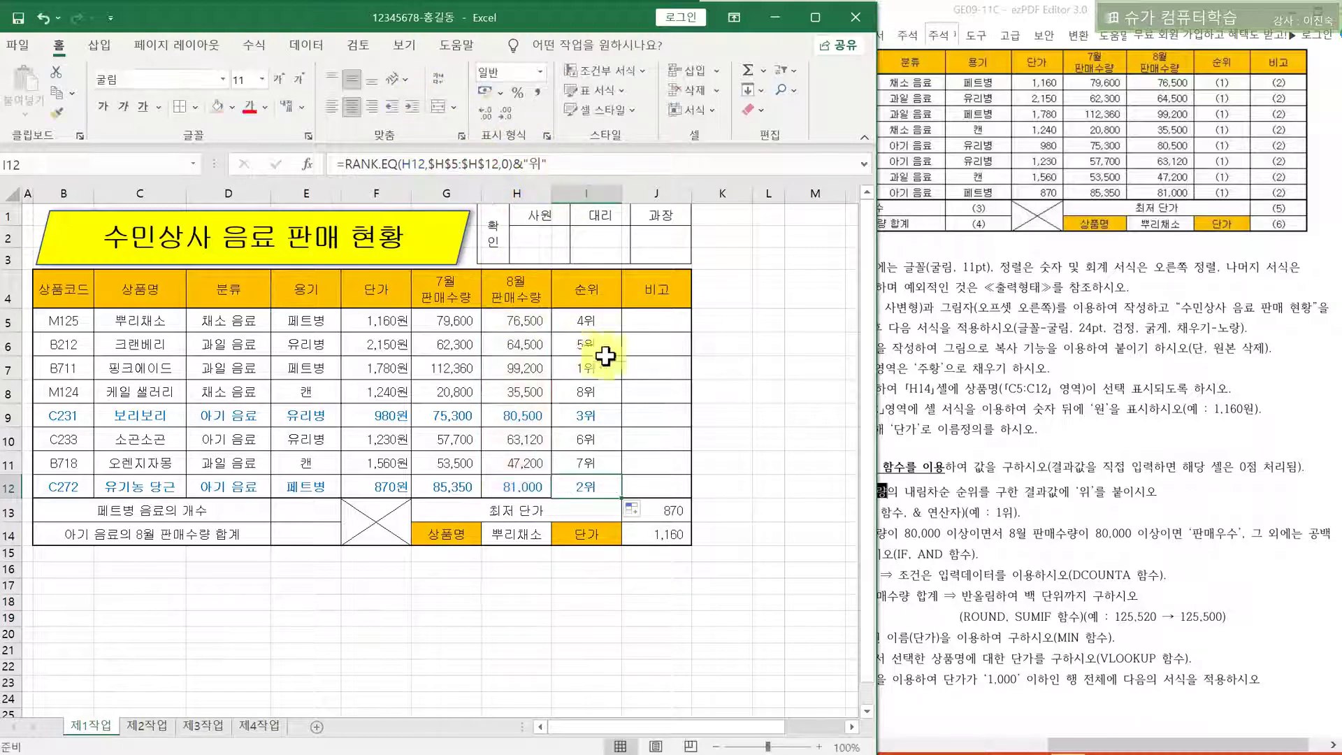
Switch to the exam PDF and examine instruction (2) for 비고, selecting its 7월 and 8월 판매수량 conditions
click(1054, 562)
mouse_move(836, 535)
mouse_down()
mouse_move(993, 542)
mouse_move(832, 537)
mouse_up()
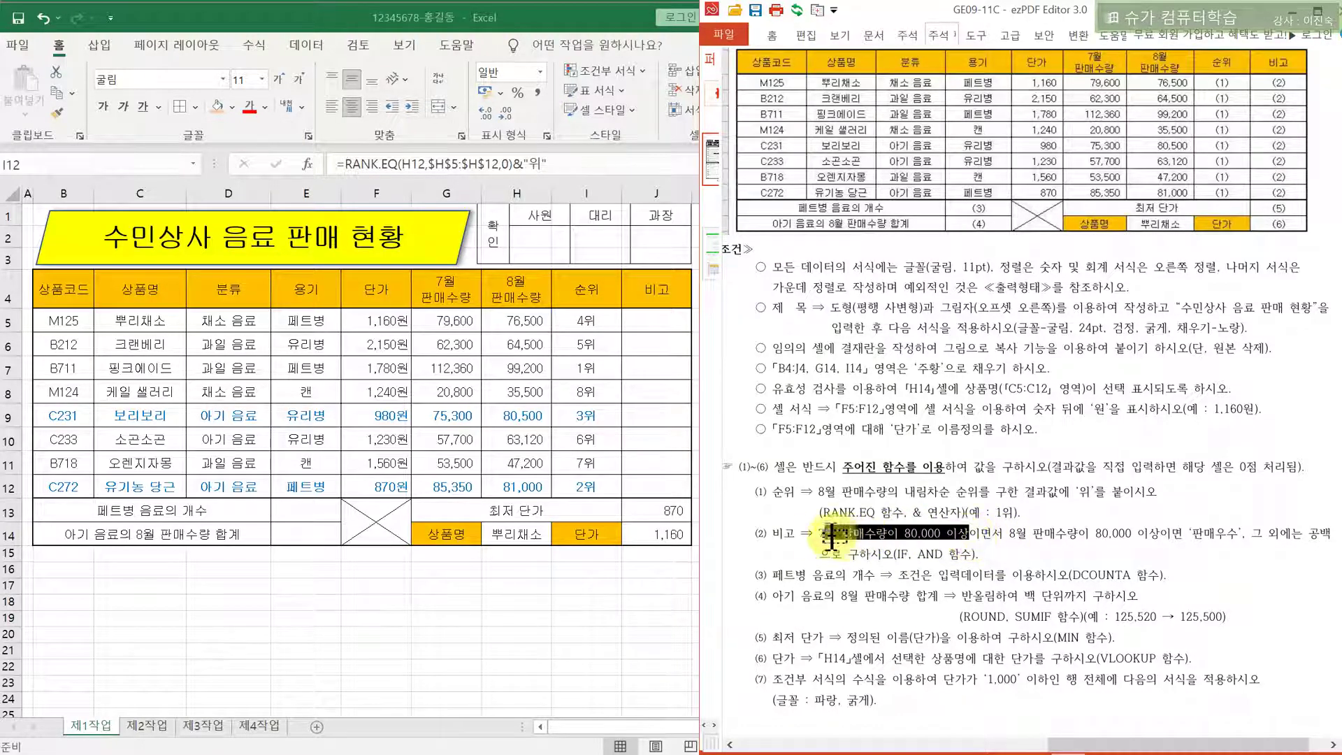
click(974, 537)
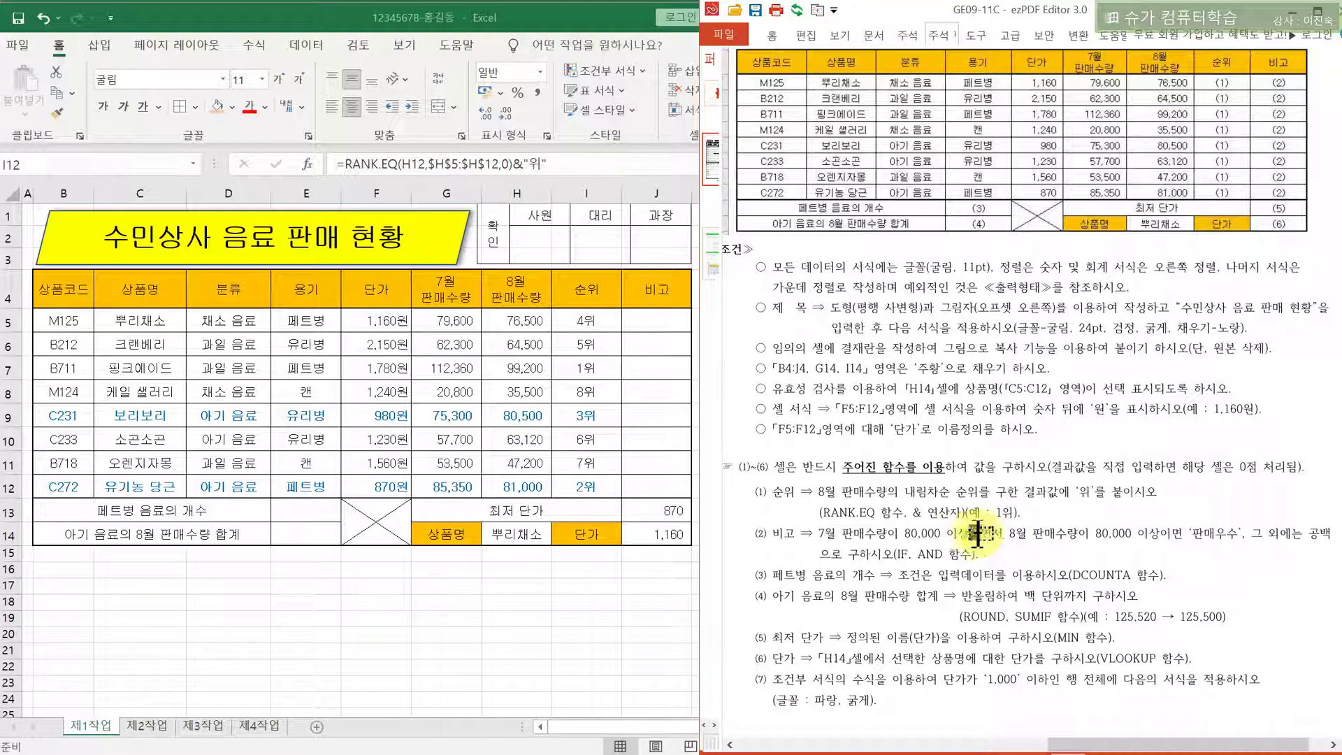
drag(974, 537, 1184, 537)
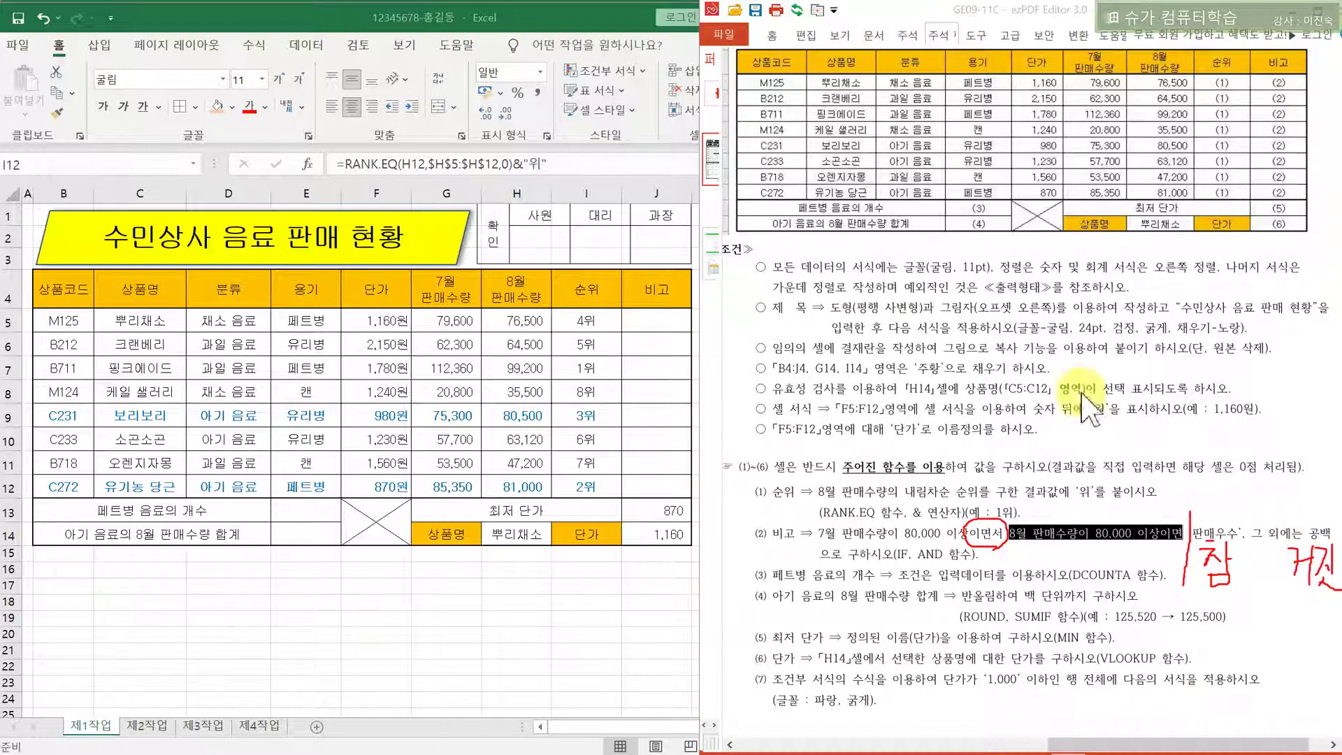
Mark both sales conditions and the 참 and 거짓 outcomes of instruction (2) with blue boxes, and underline IF, AND
mouse_move(812, 521)
mouse_down()
mouse_move(888, 549)
mouse_move(986, 549)
mouse_move(973, 554)
mouse_up()
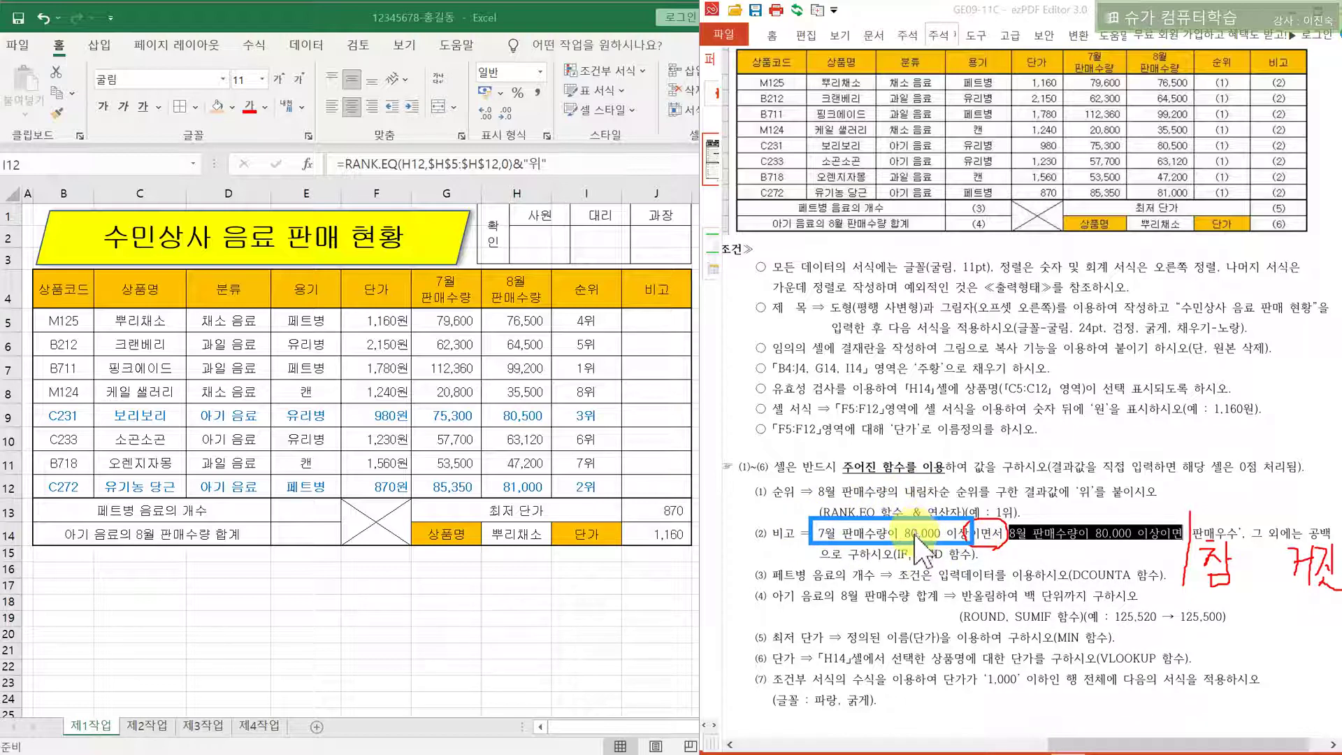
drag(1007, 519, 1115, 547)
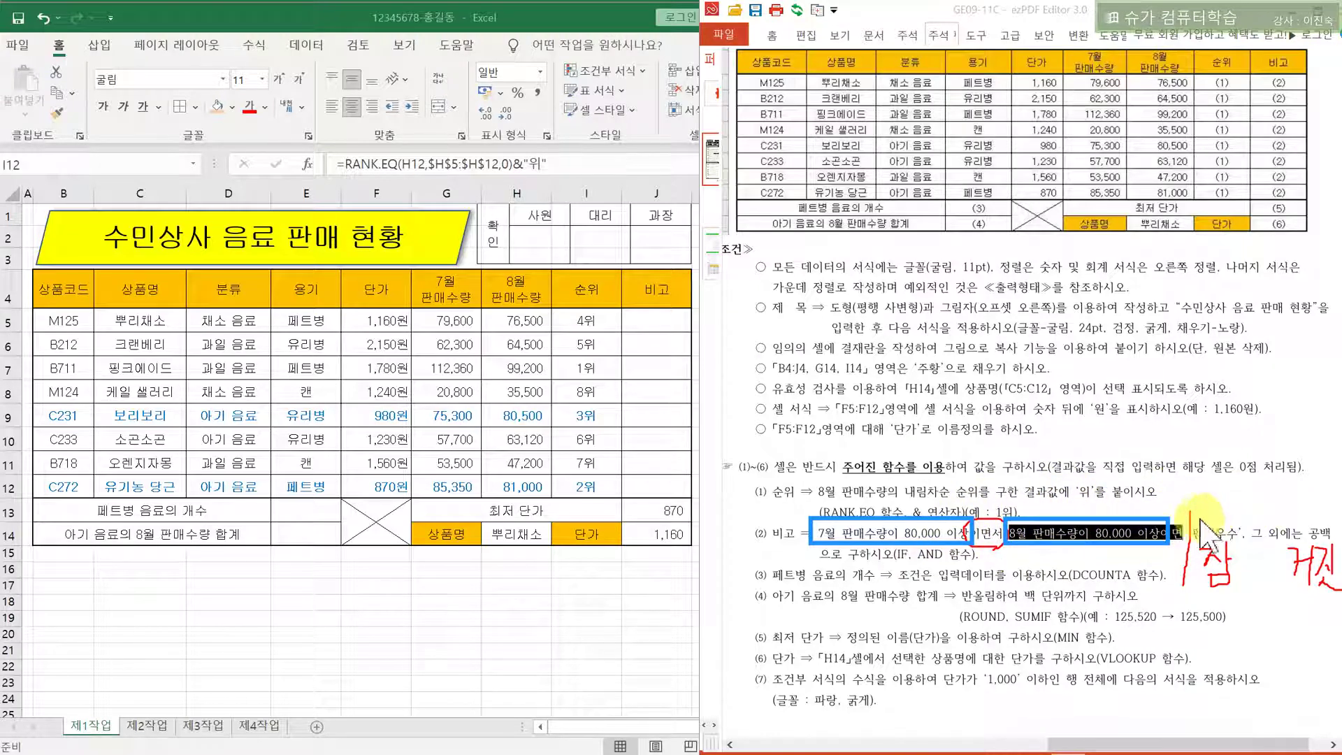
mouse_move(1185, 511)
mouse_down()
mouse_move(1228, 591)
mouse_move(1255, 601)
mouse_up()
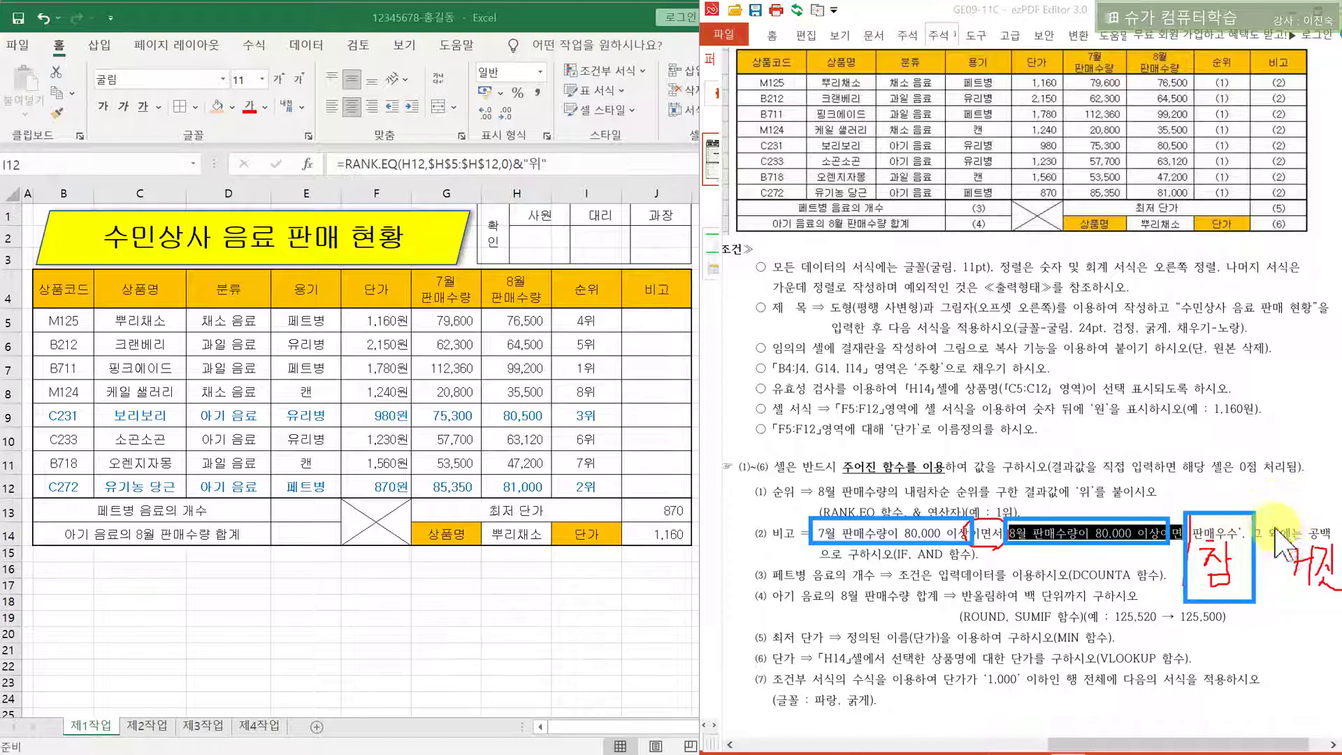
mouse_move(1283, 508)
mouse_down()
mouse_move(1322, 601)
mouse_move(1337, 605)
mouse_up()
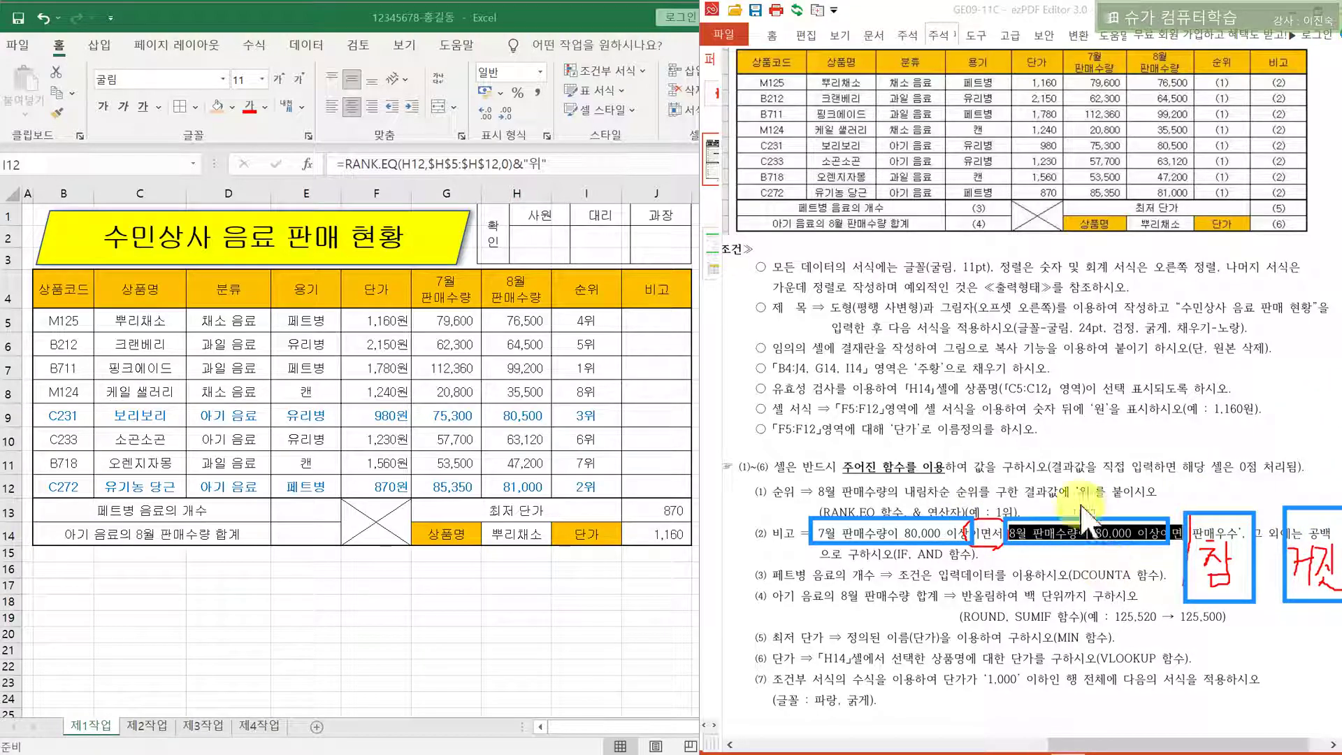
drag(895, 560, 938, 562)
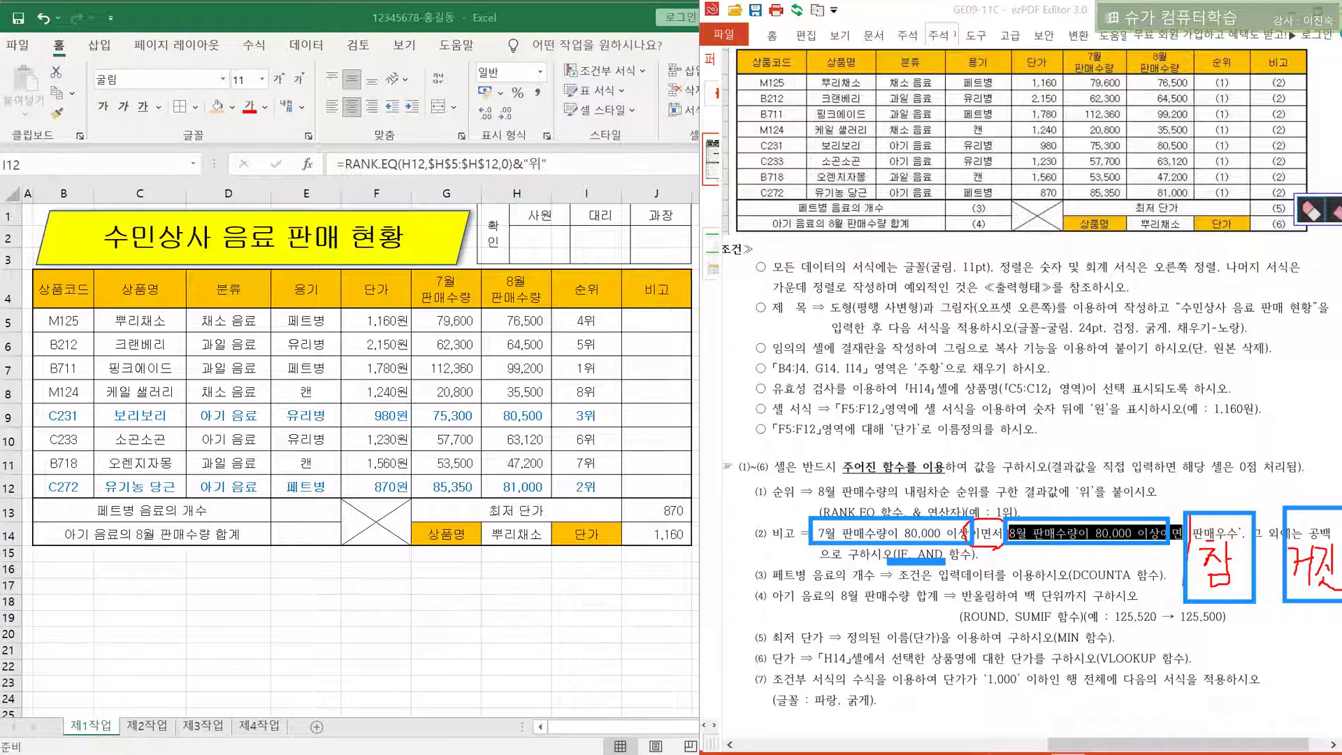
Clear the markings from the exam PDF, switch to Excel and start an AND function in the 비고 cell J5
click(1337, 212)
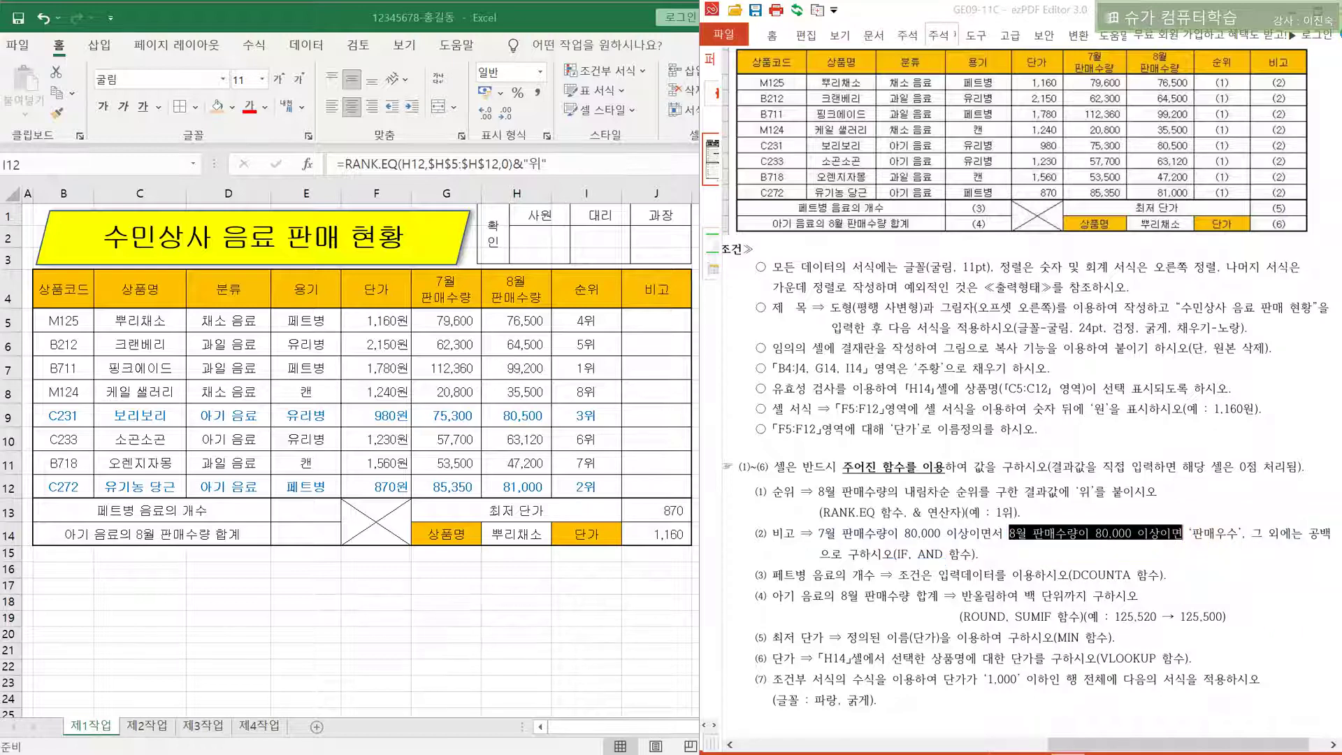
click(641, 327)
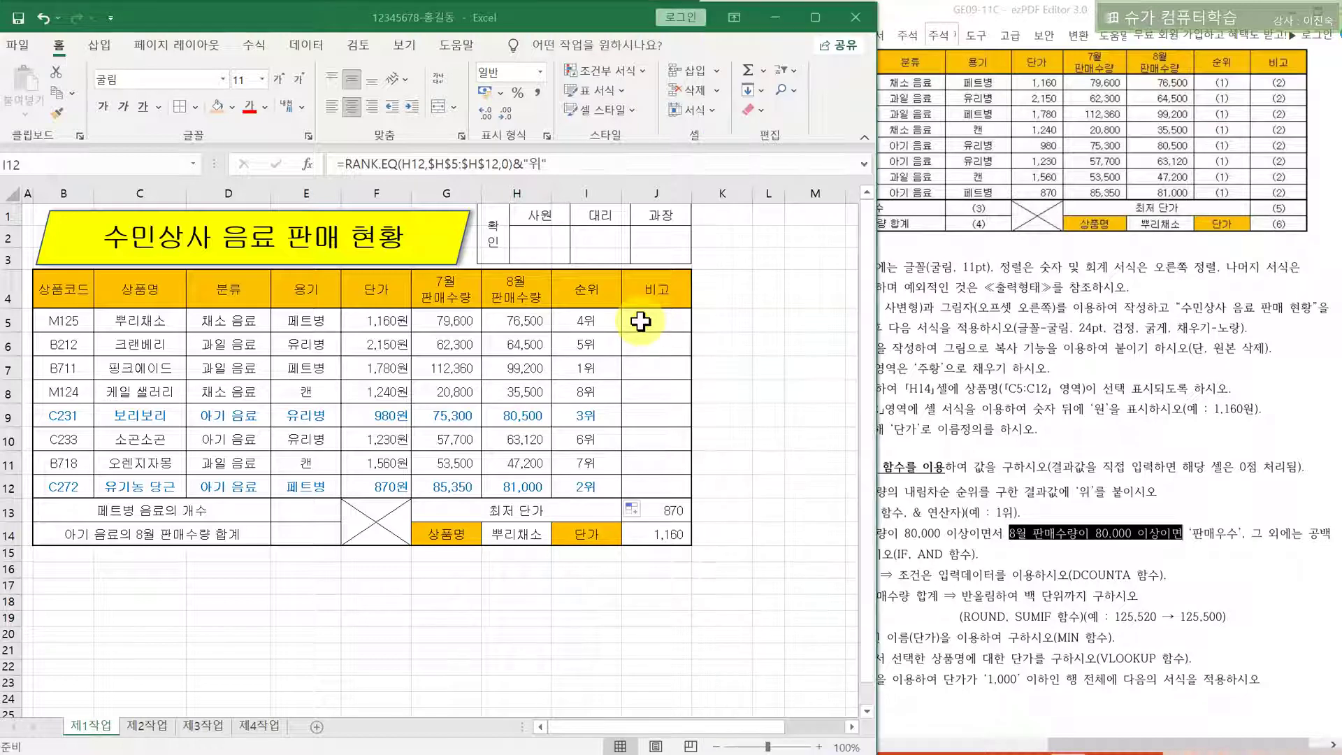
click(657, 193)
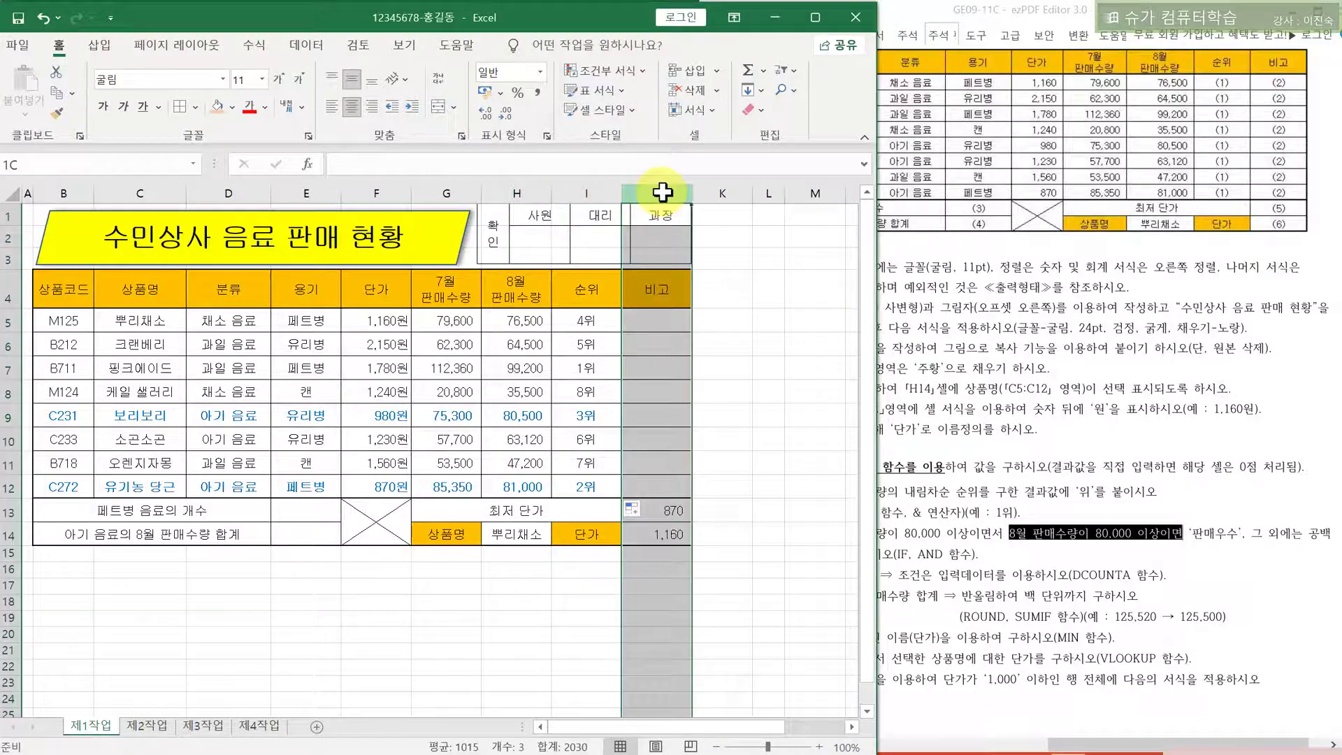
click(654, 323)
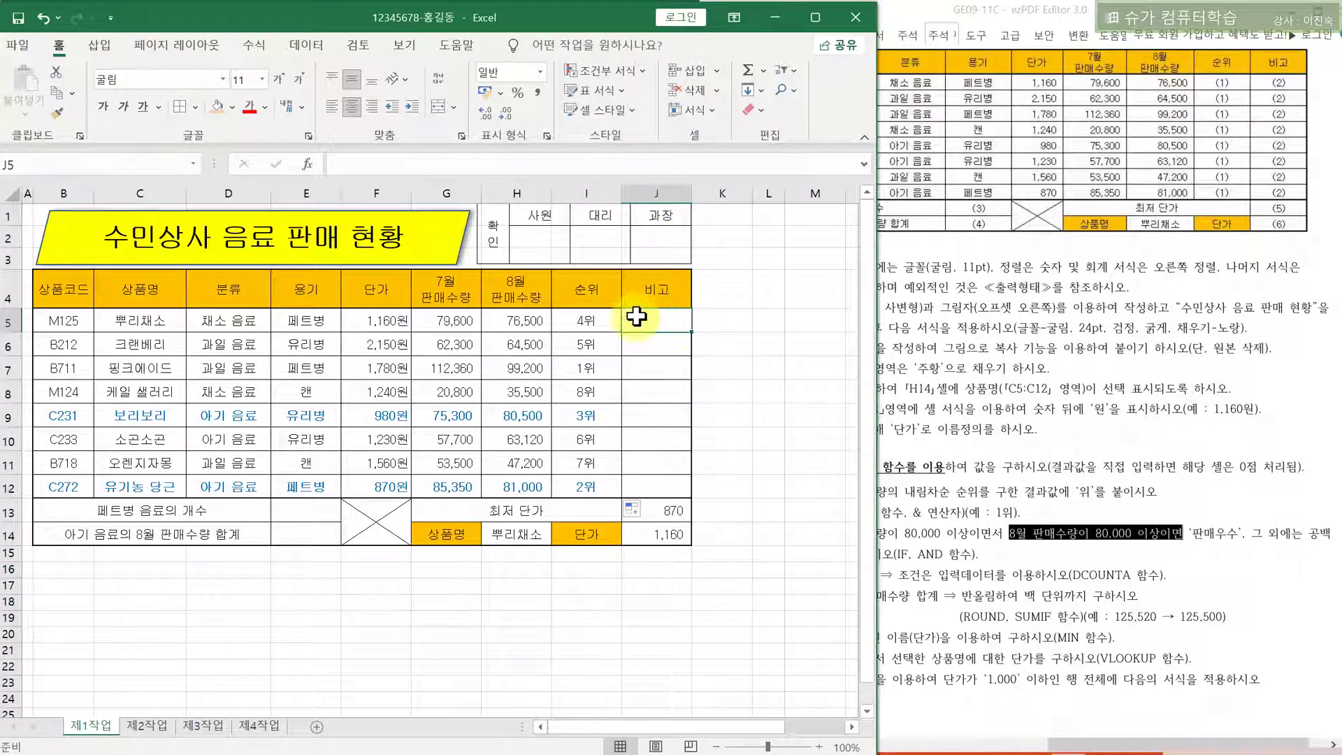
click(559, 168)
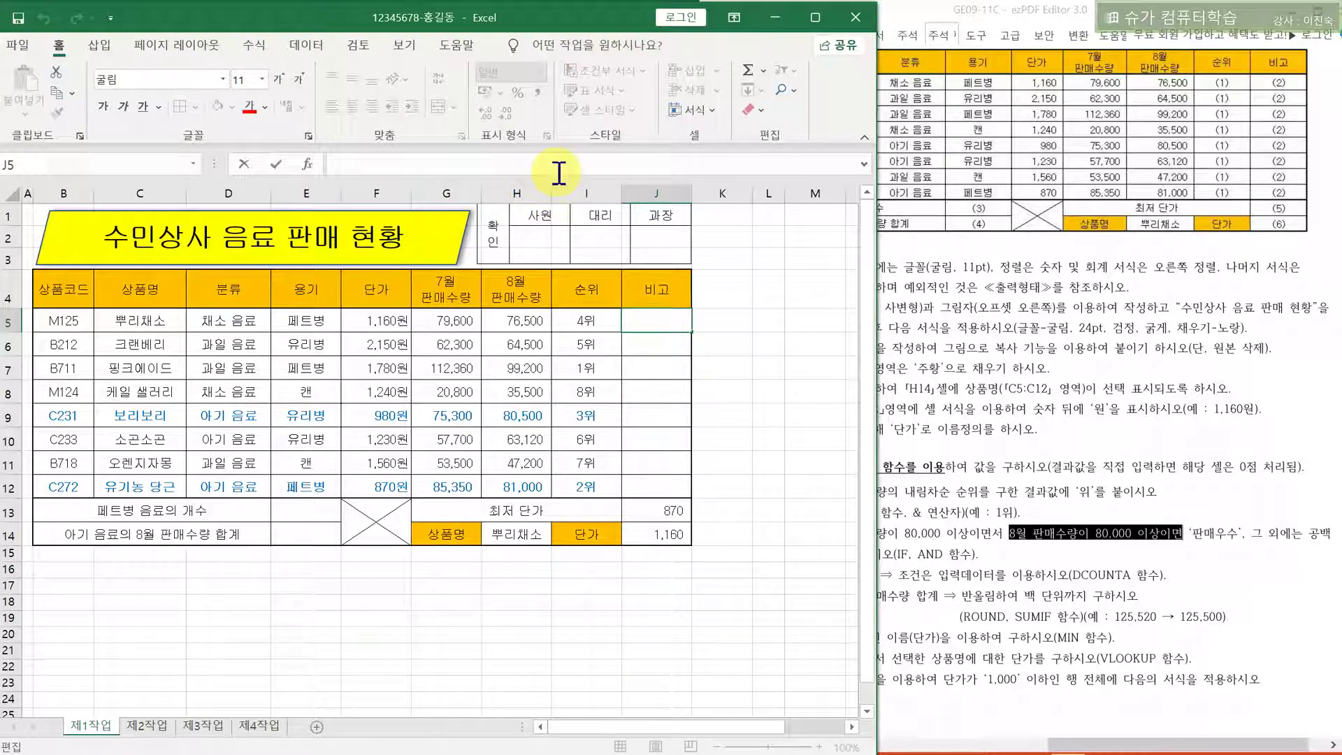
text(=)
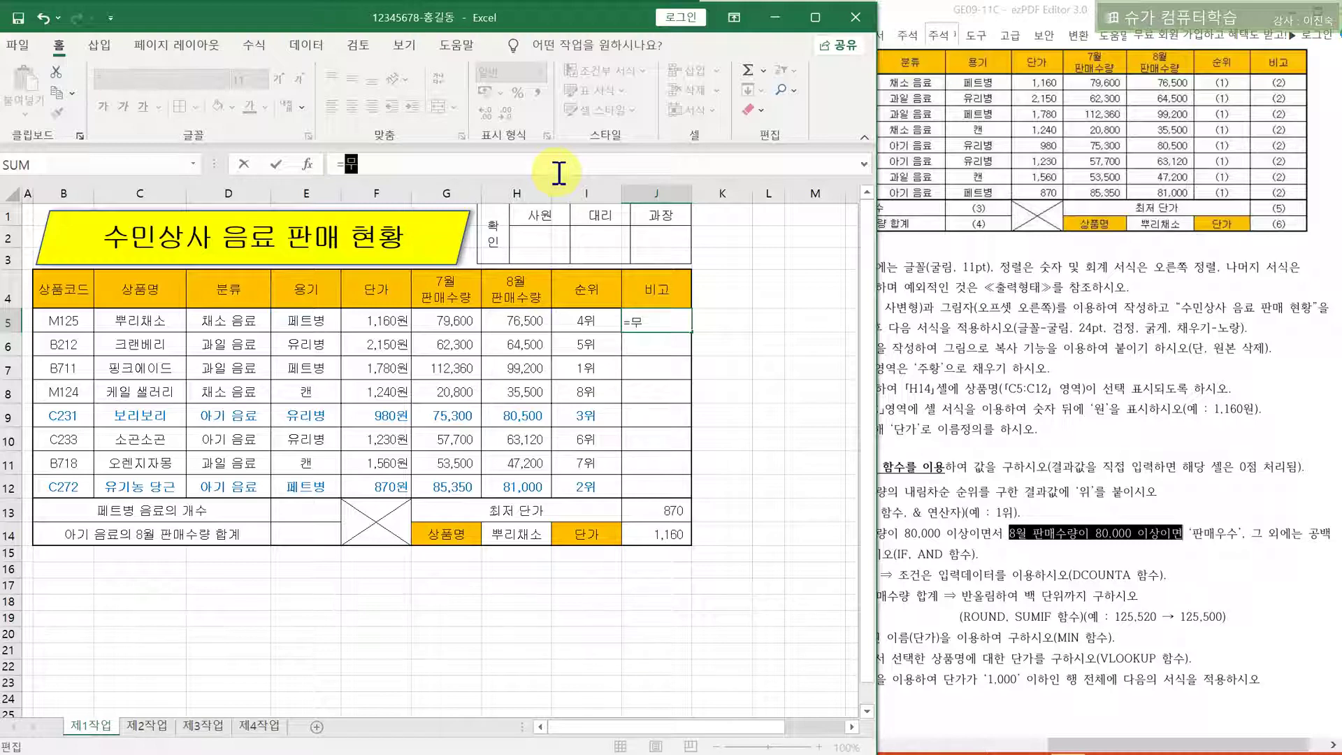
text(AN)
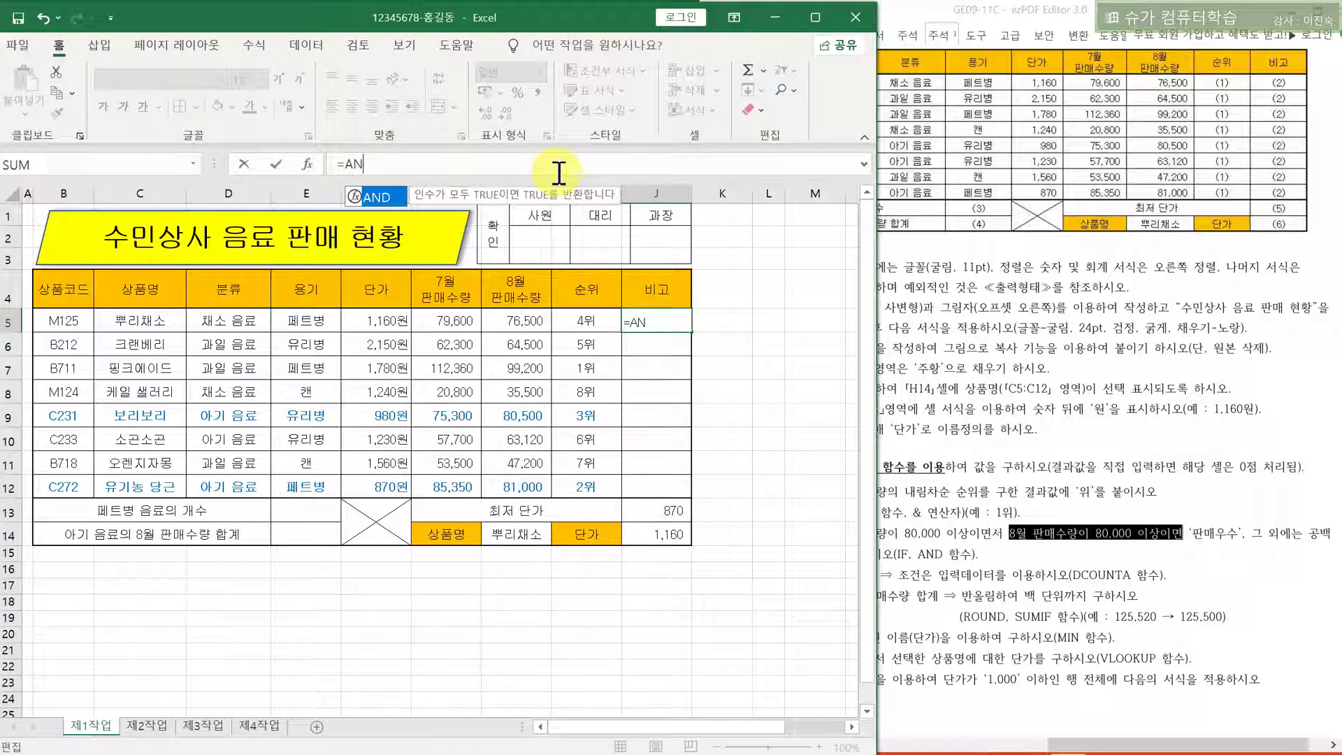
text(D()
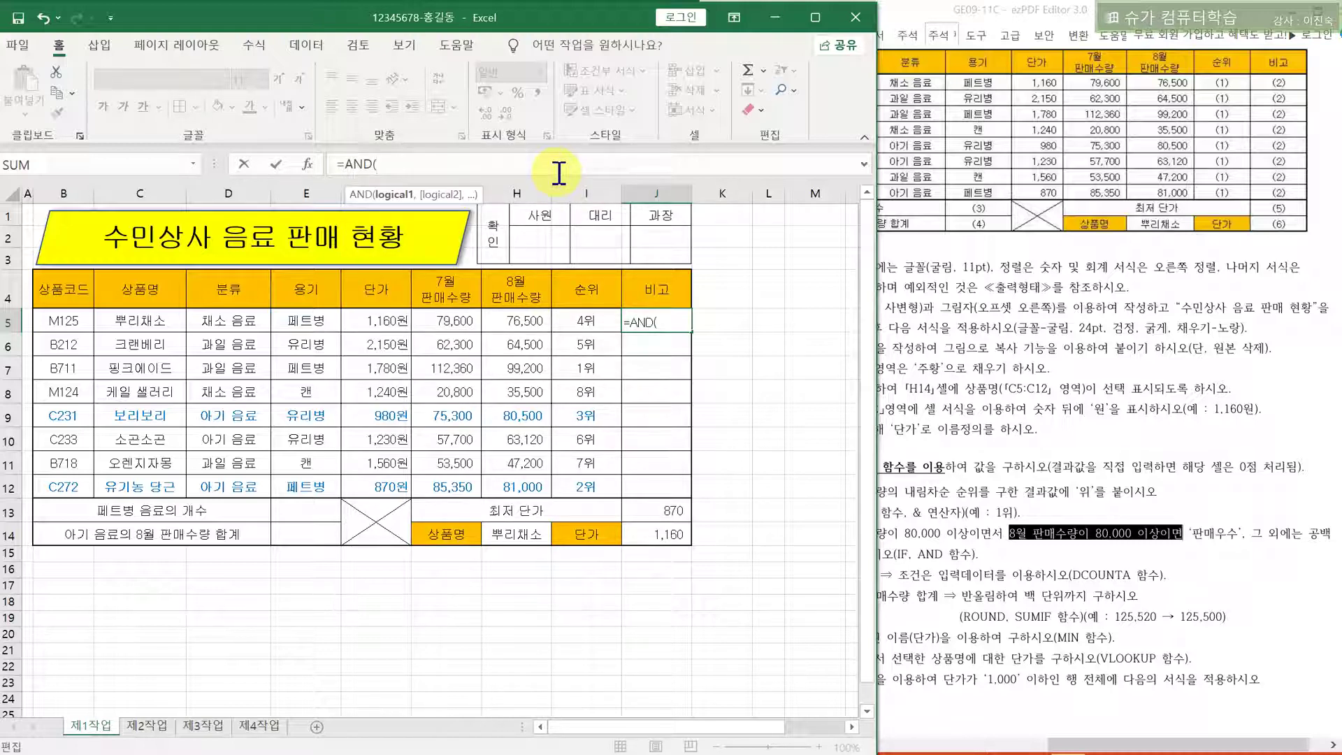
Consult the 7월 판매수량 condition in instruction (2) and enter G5>=80000 as the AND function's first argument
click(308, 164)
drag(620, 257, 304, 360)
click(961, 500)
drag(819, 533, 969, 536)
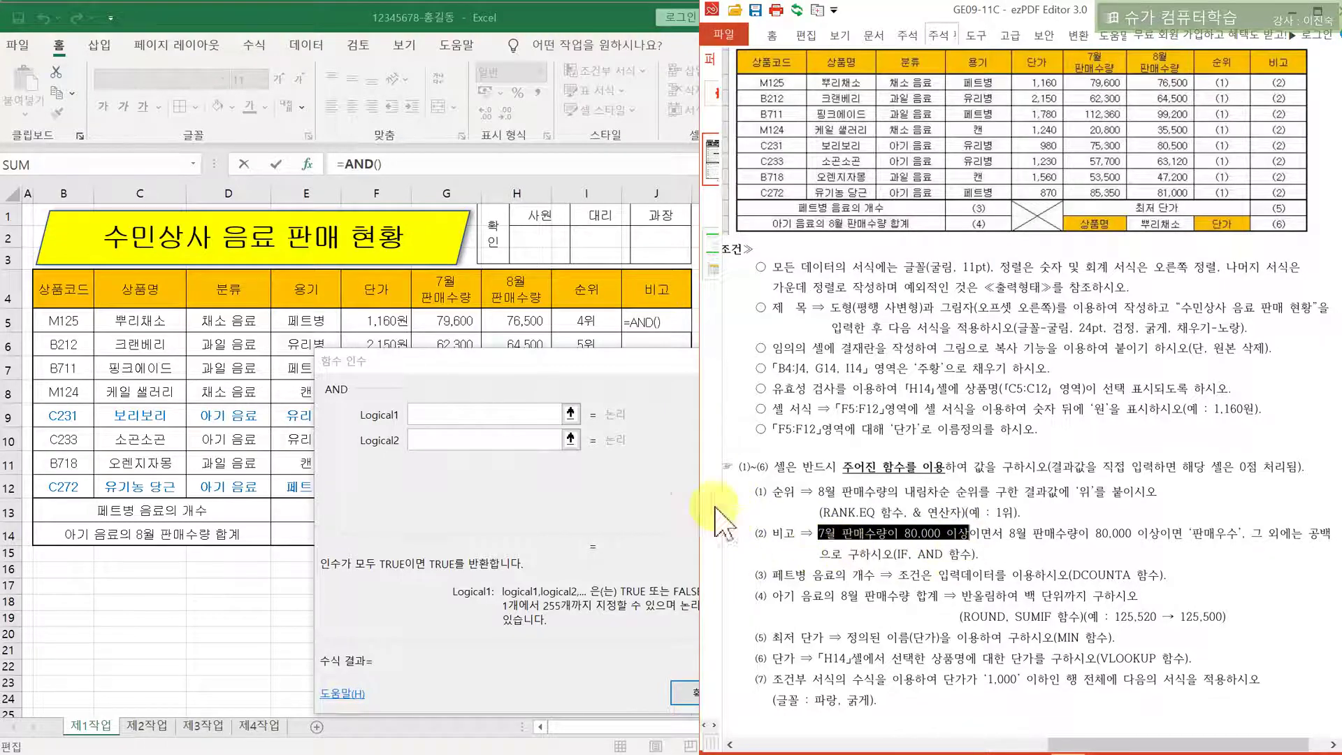
click(430, 389)
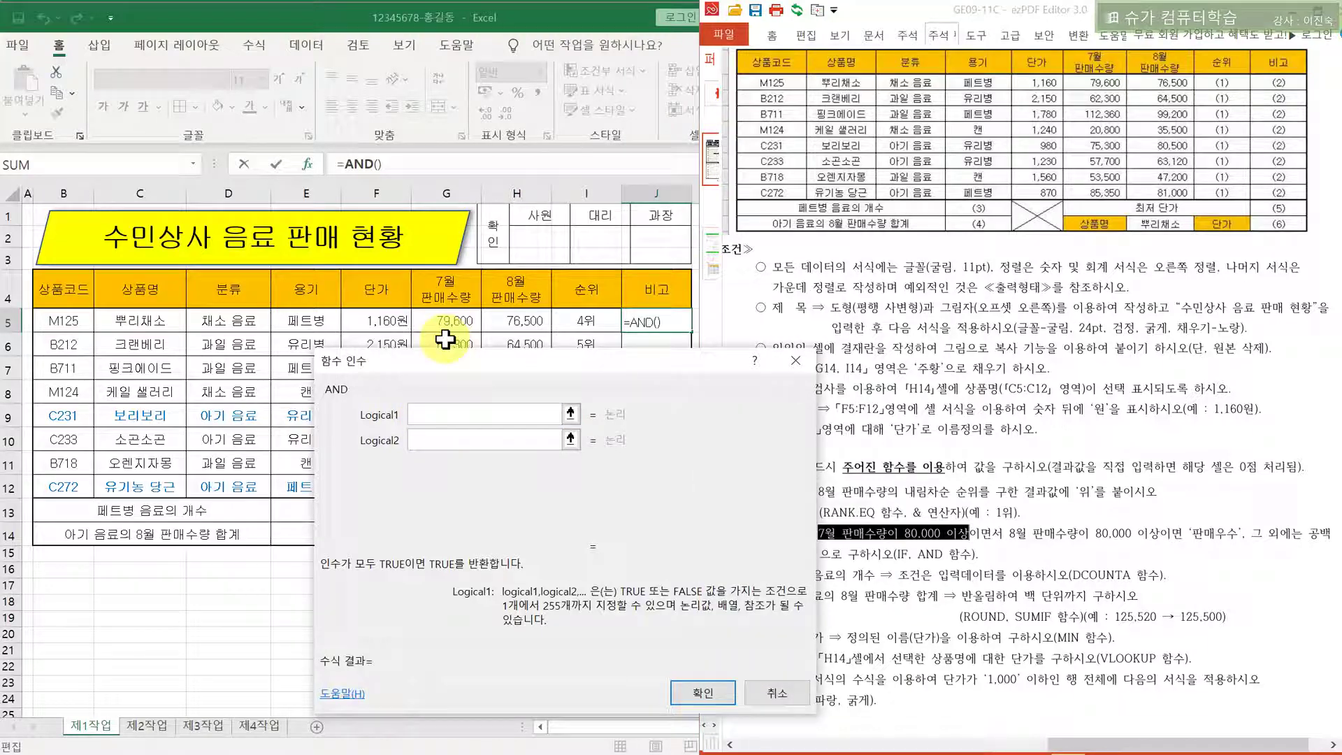
click(430, 324)
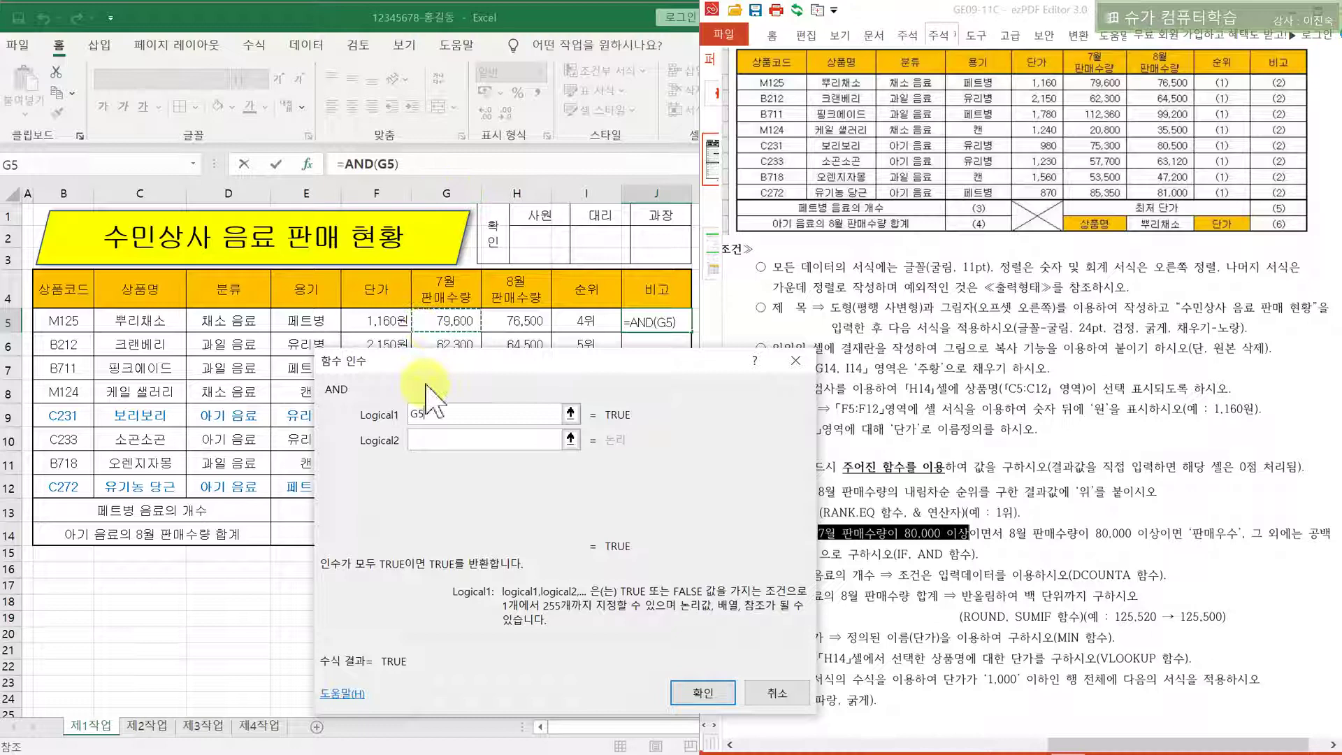
drag(444, 361, 442, 424)
drag(468, 317, 445, 393)
click(449, 331)
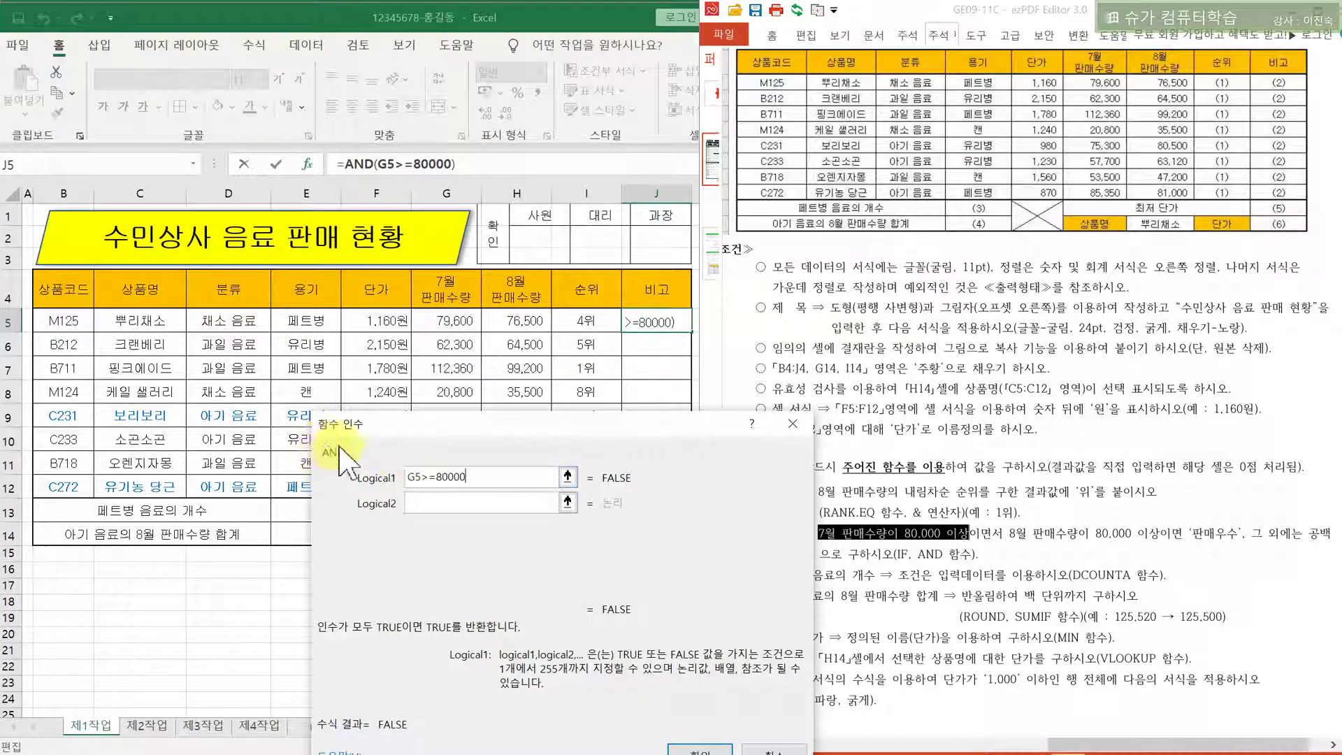
Enter H5>=80000 as the AND function's second argument and apply the formula to J5
click(417, 503)
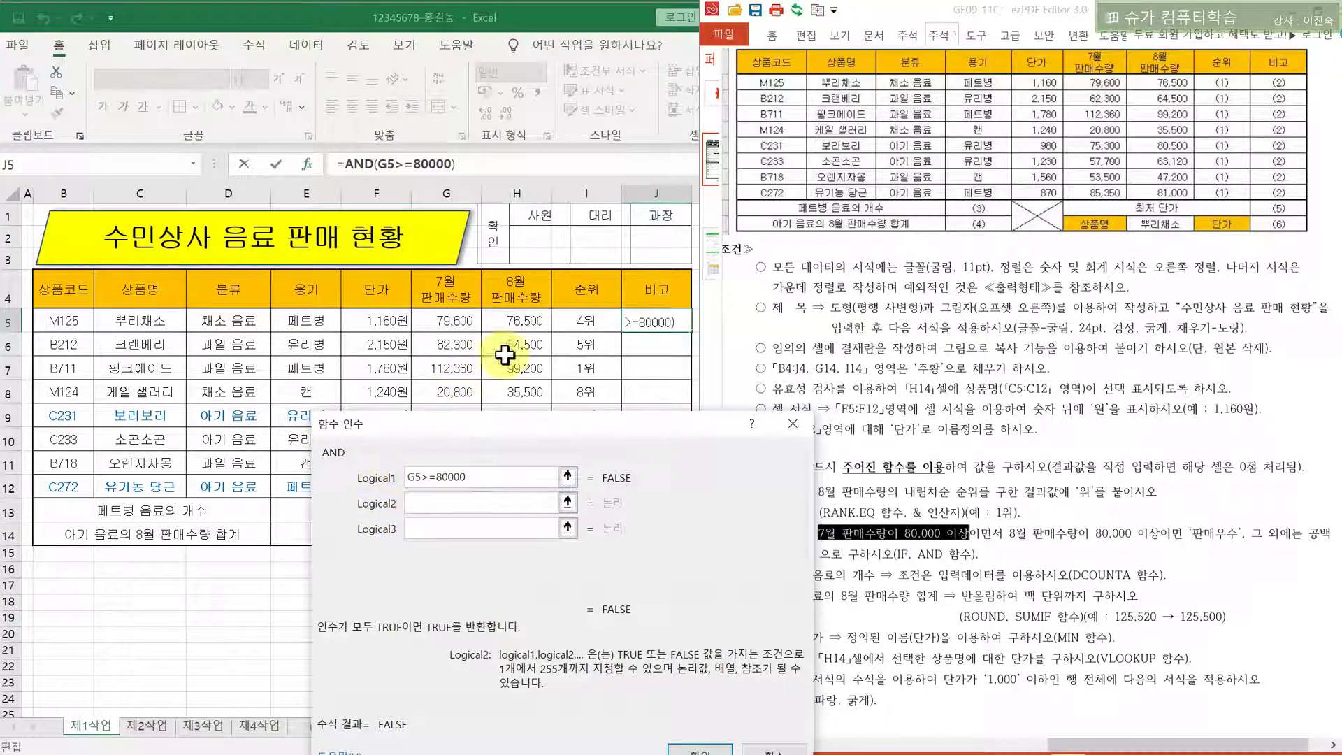
click(526, 322)
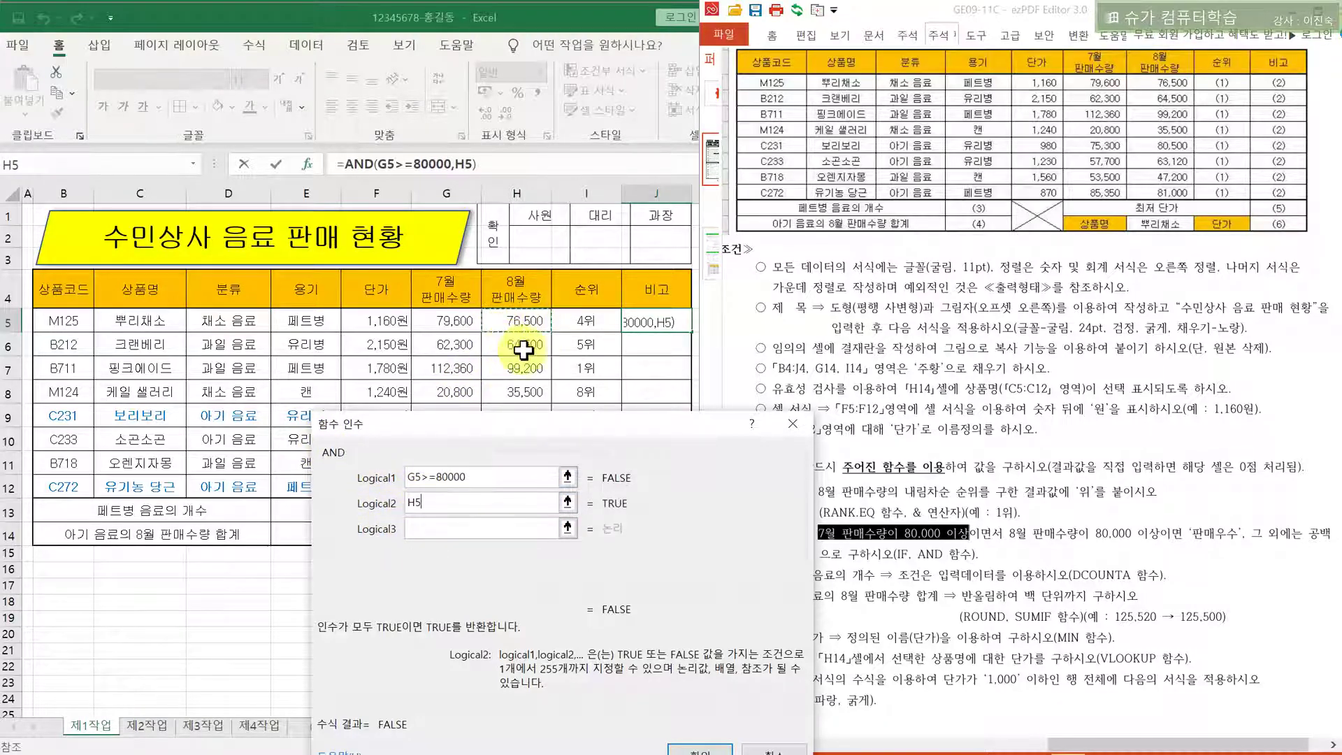
text(>=80000)
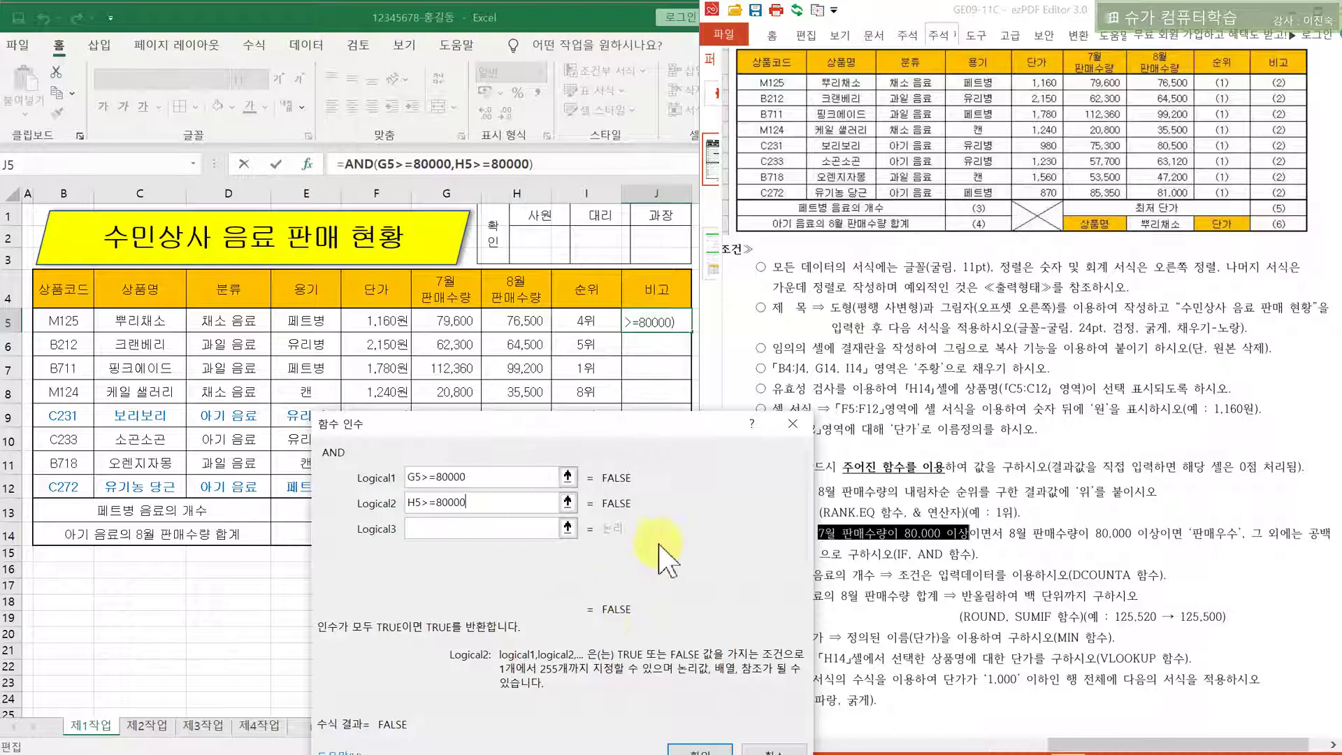
drag(625, 424, 567, 309)
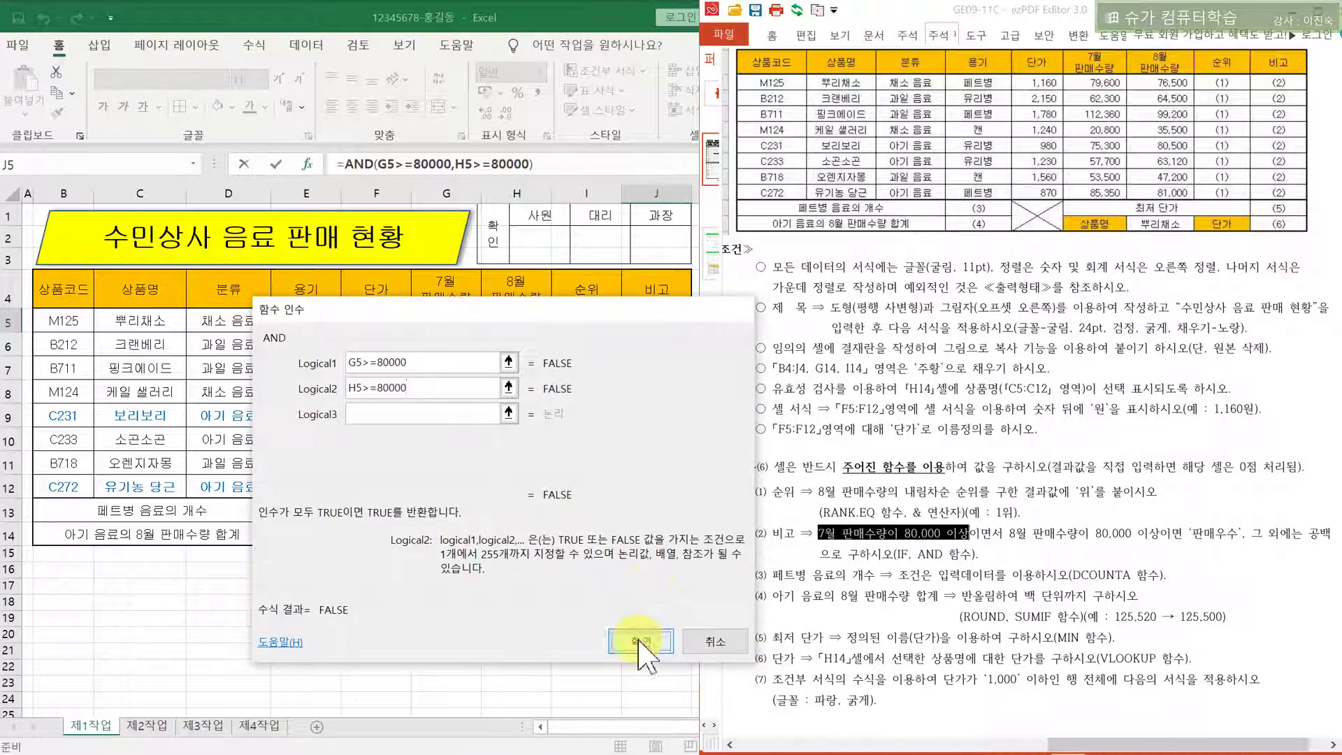
click(640, 638)
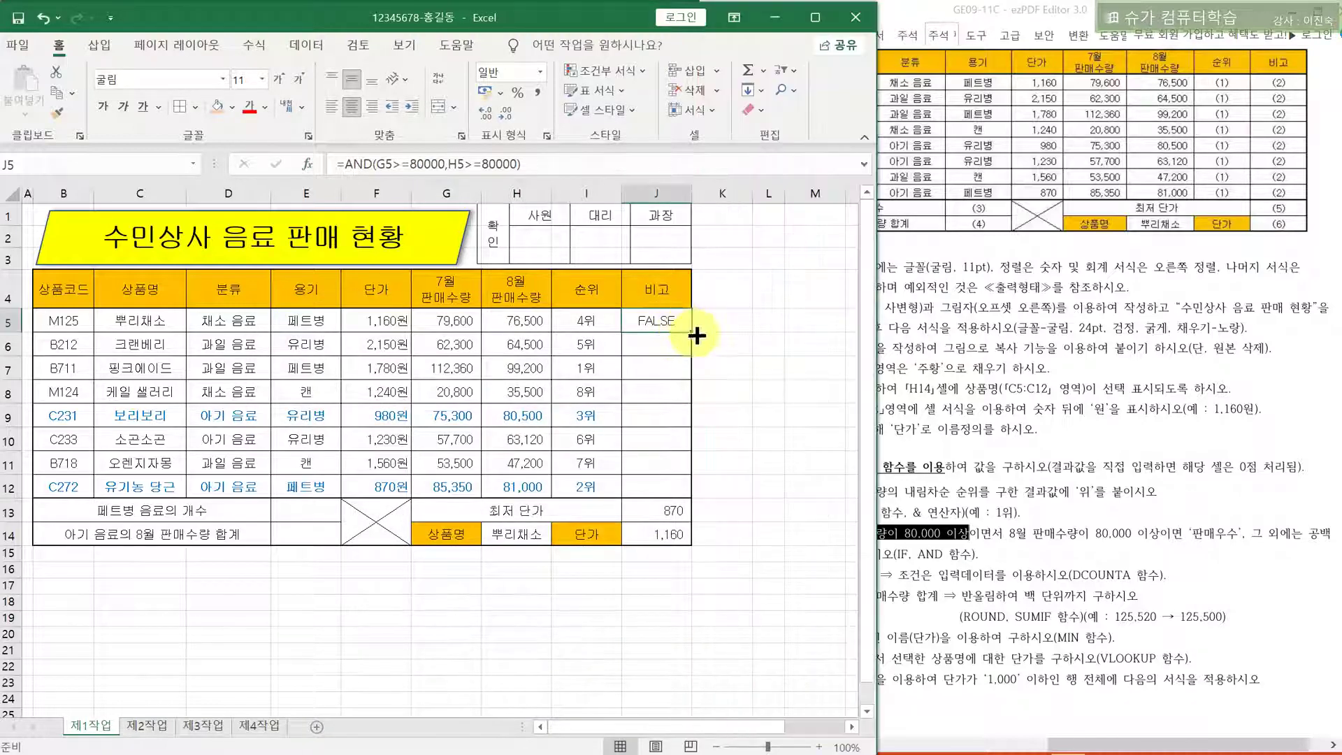
Copy the AND formula from J5 down to J12 and compare rows 7 and 12 with their 7월 and 8월 판매수량 figures
drag(692, 333, 680, 495)
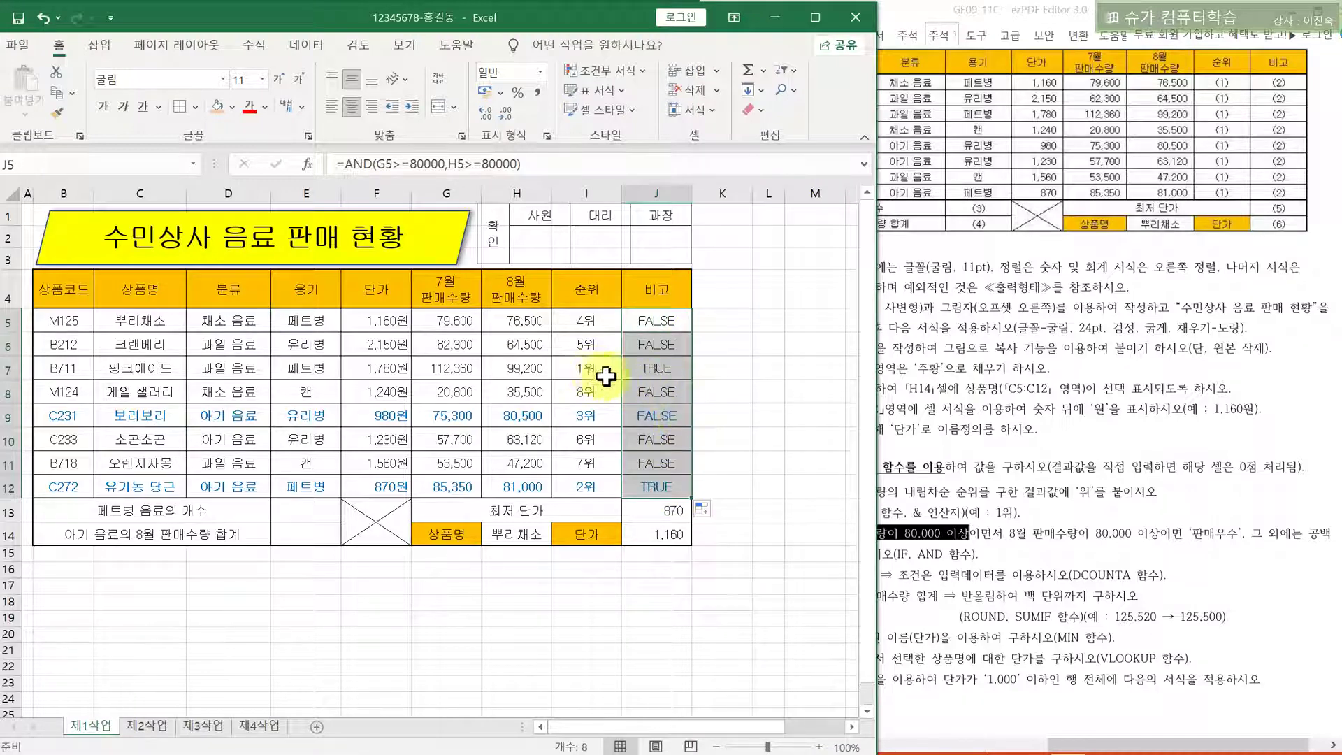
drag(640, 368, 459, 377)
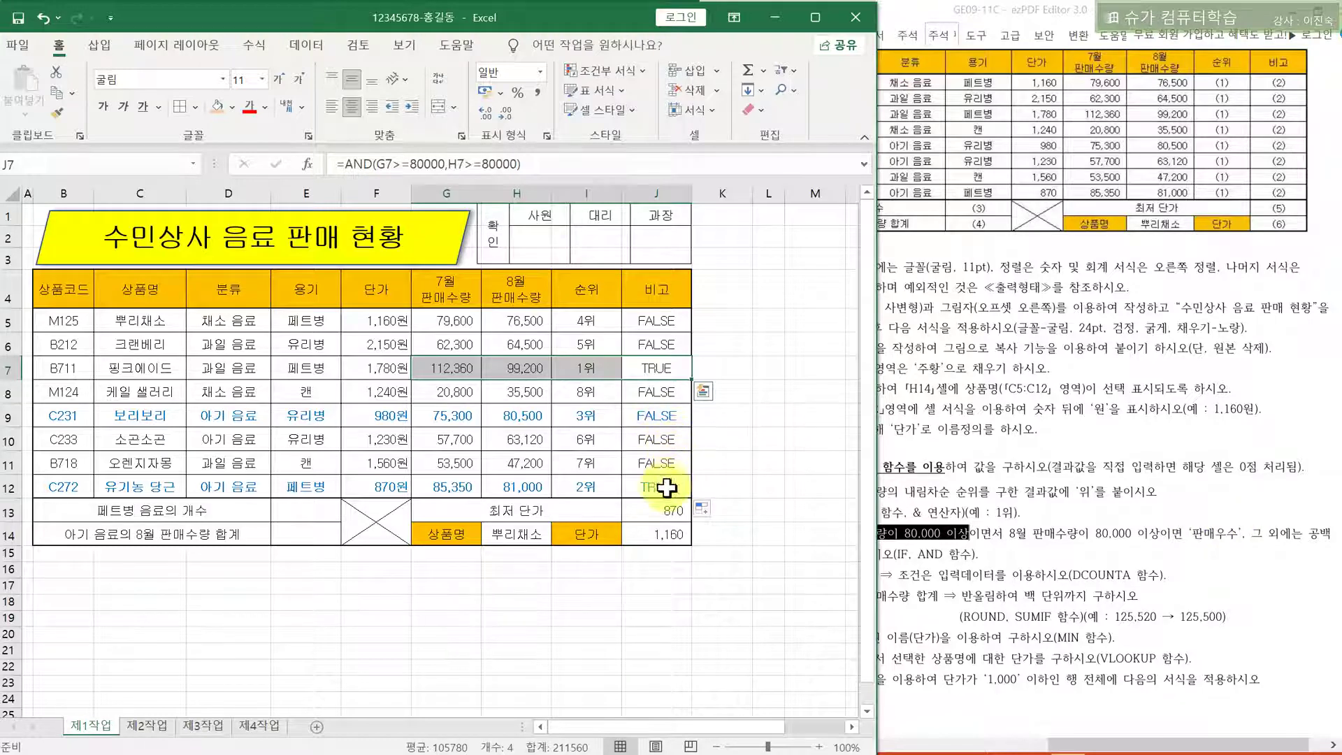
drag(657, 487, 473, 490)
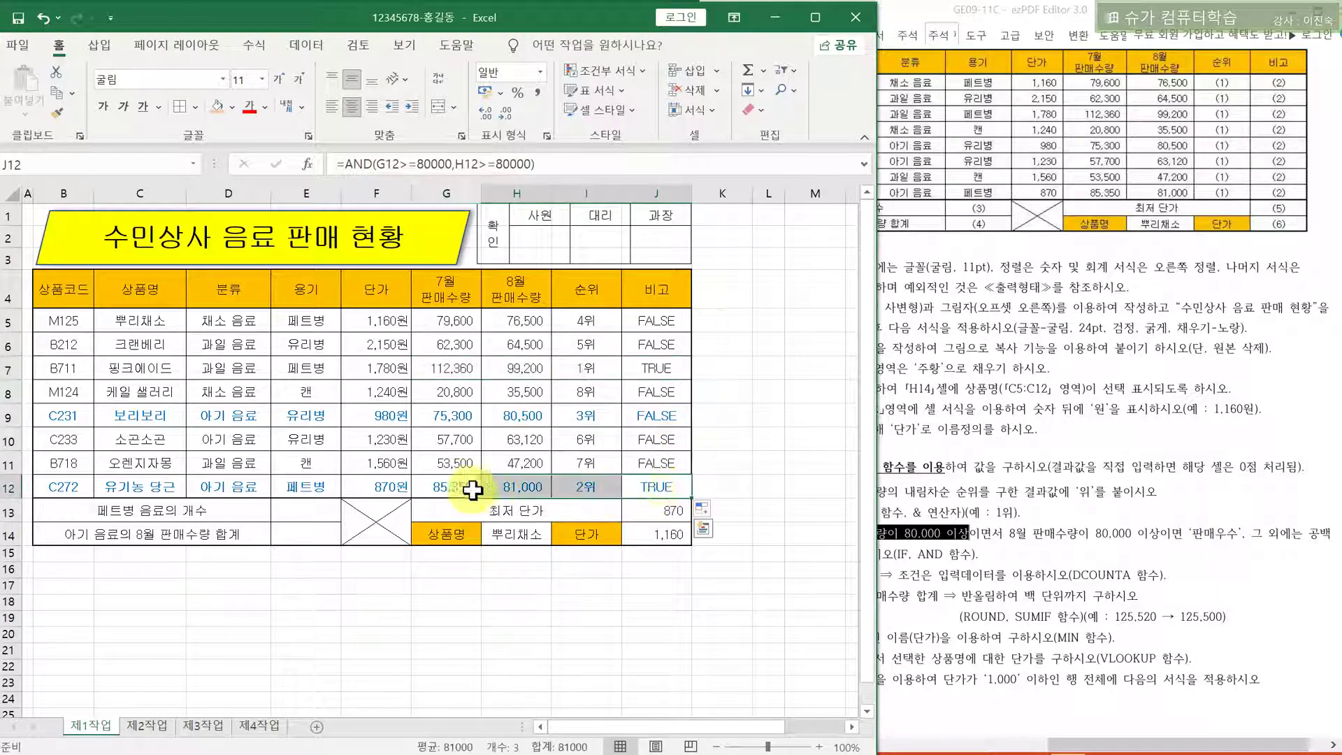
click(648, 321)
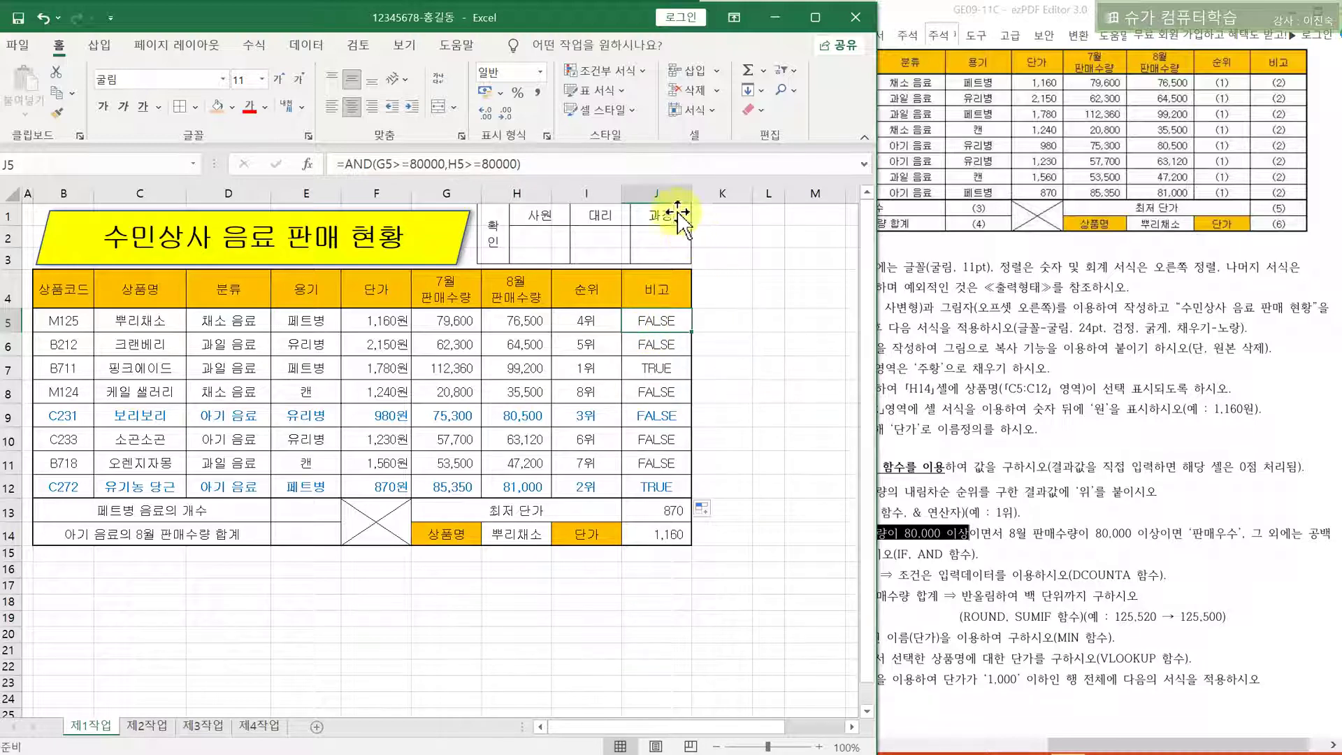
click(672, 190)
click(654, 325)
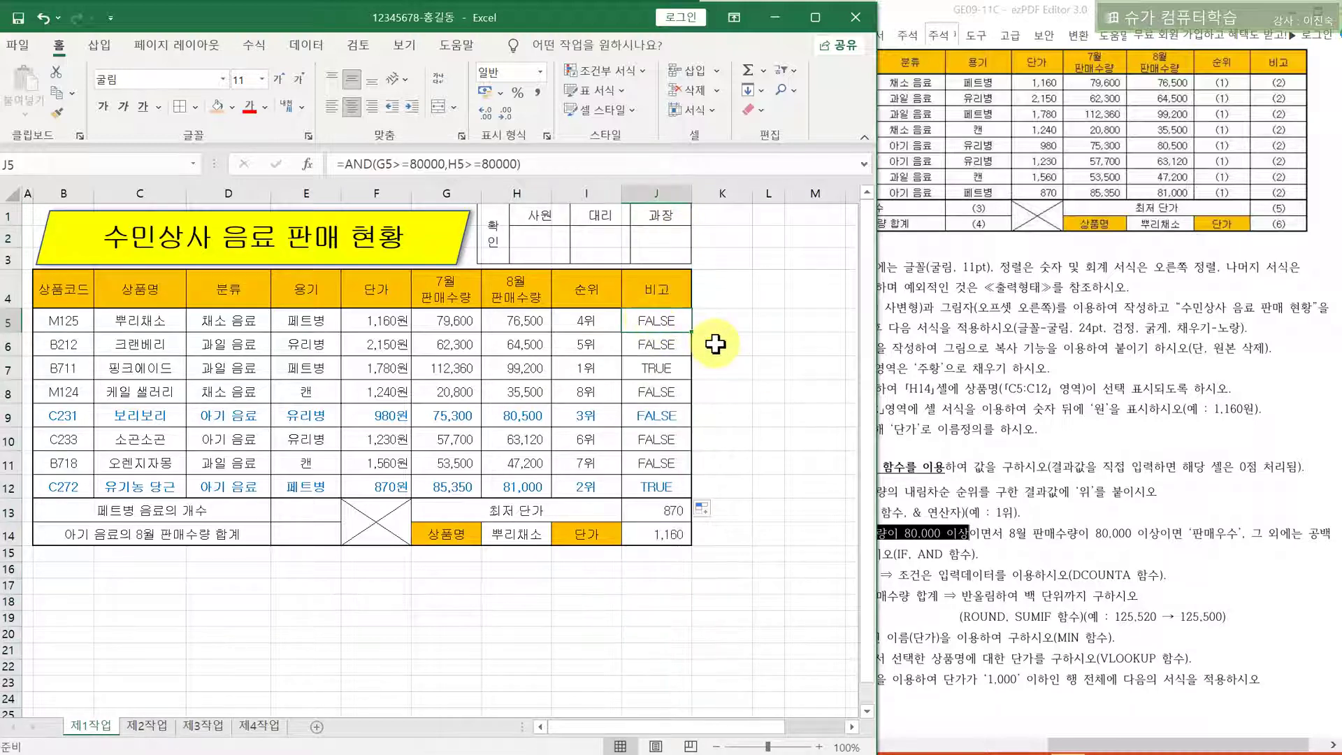
Wrap J5's AND expression in an IF function and open the IF function's arguments
click(355, 167)
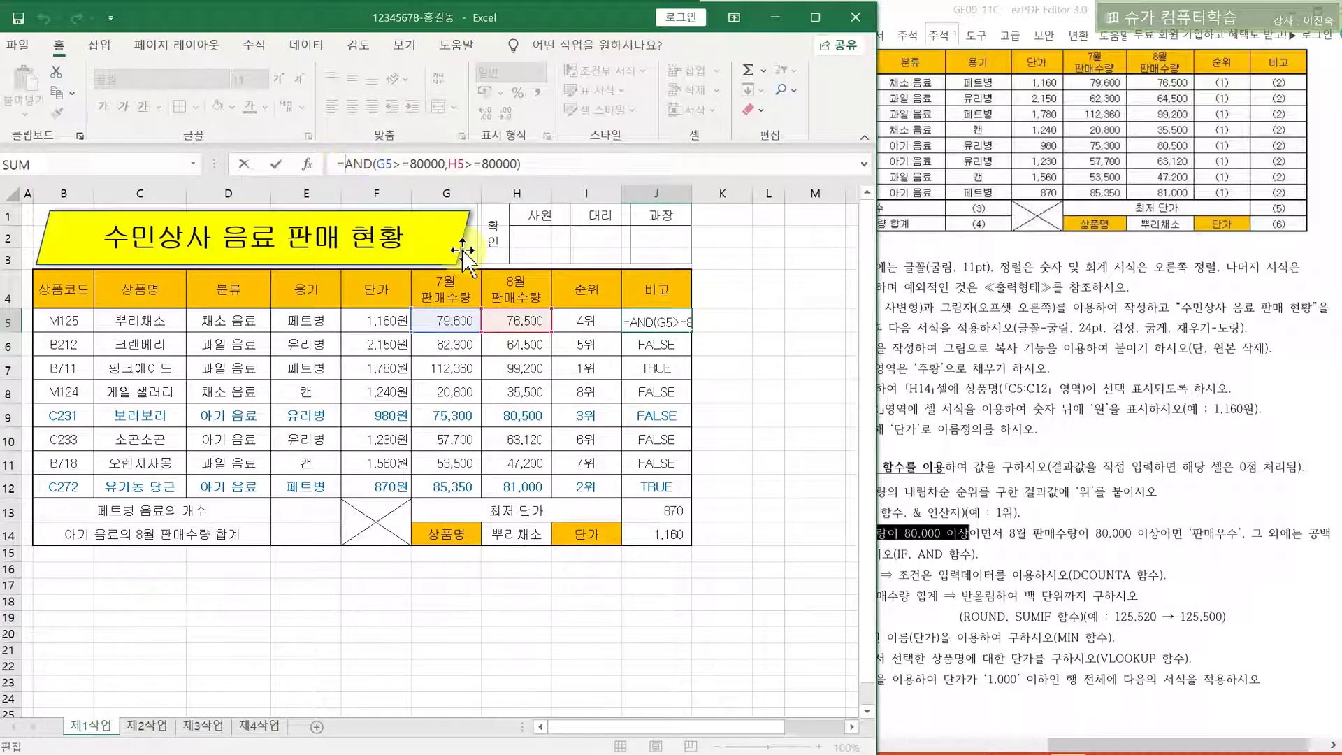
text(I)
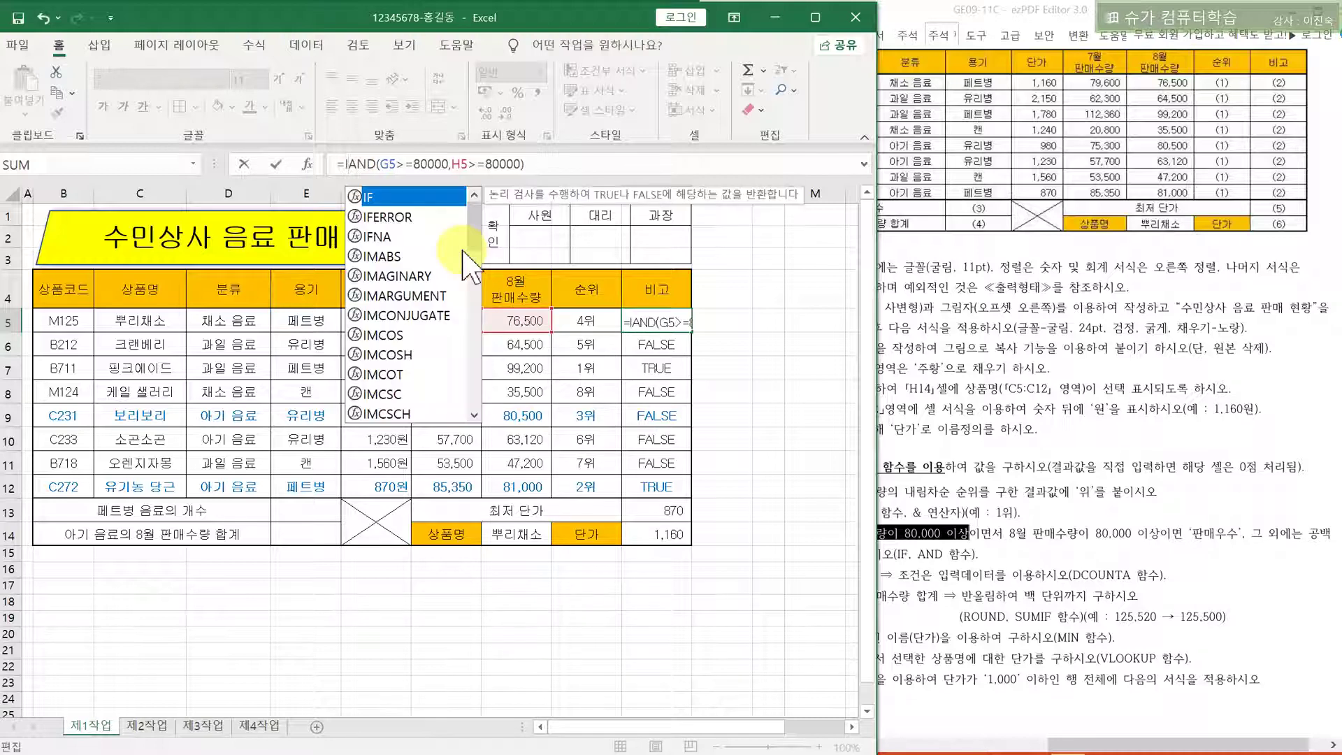
double_click(381, 197)
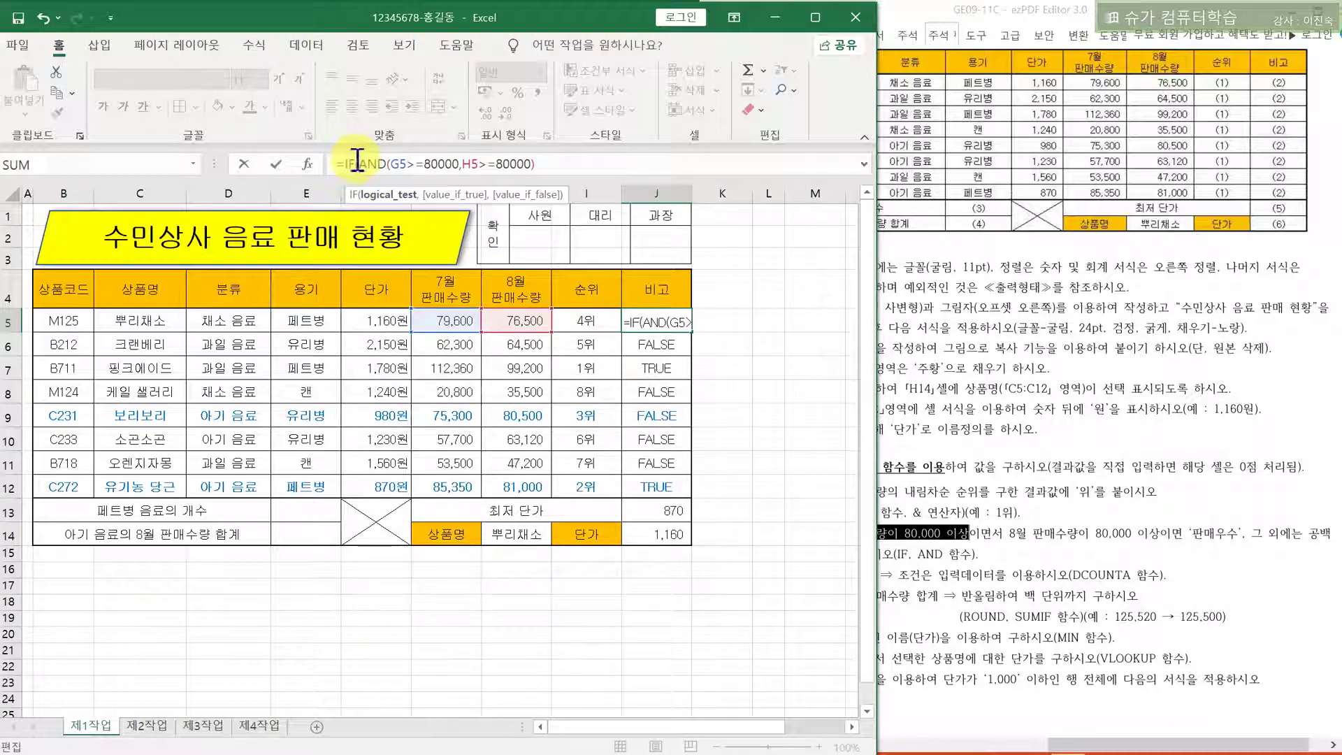
click(309, 167)
drag(328, 309, 324, 266)
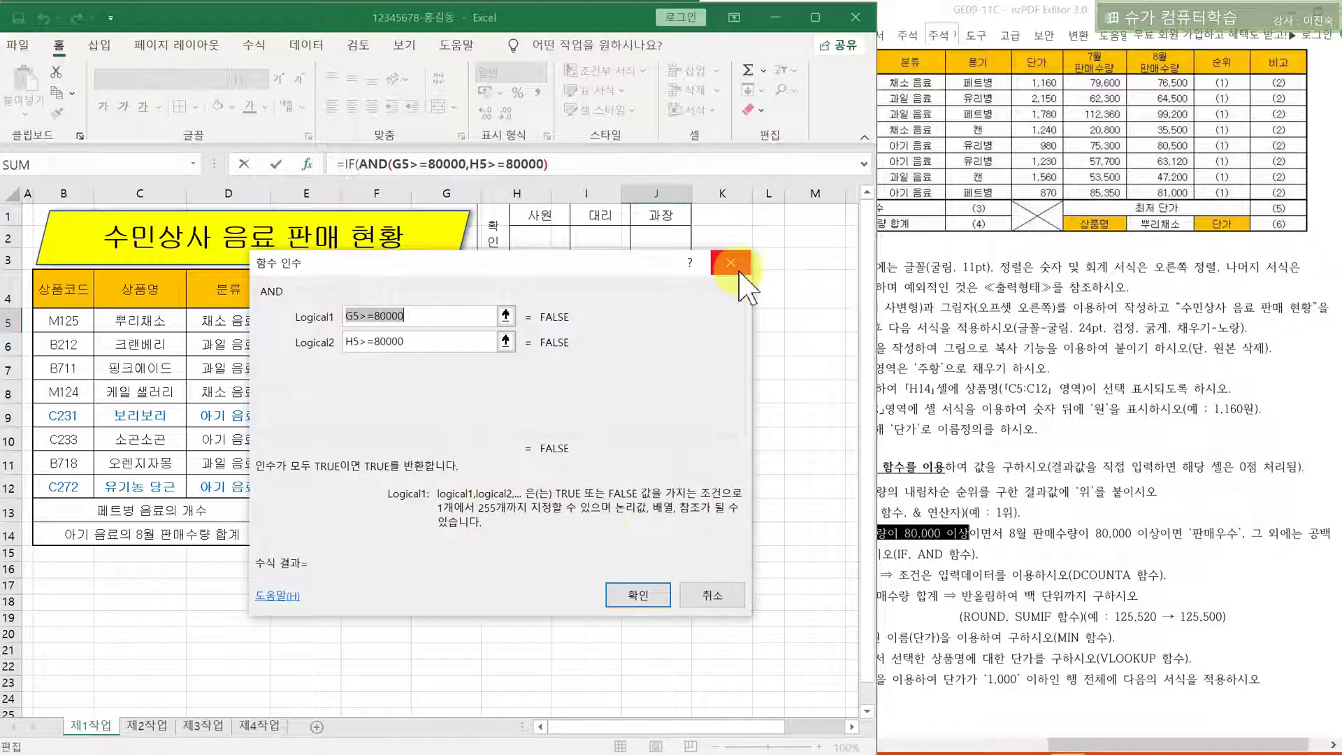
click(351, 164)
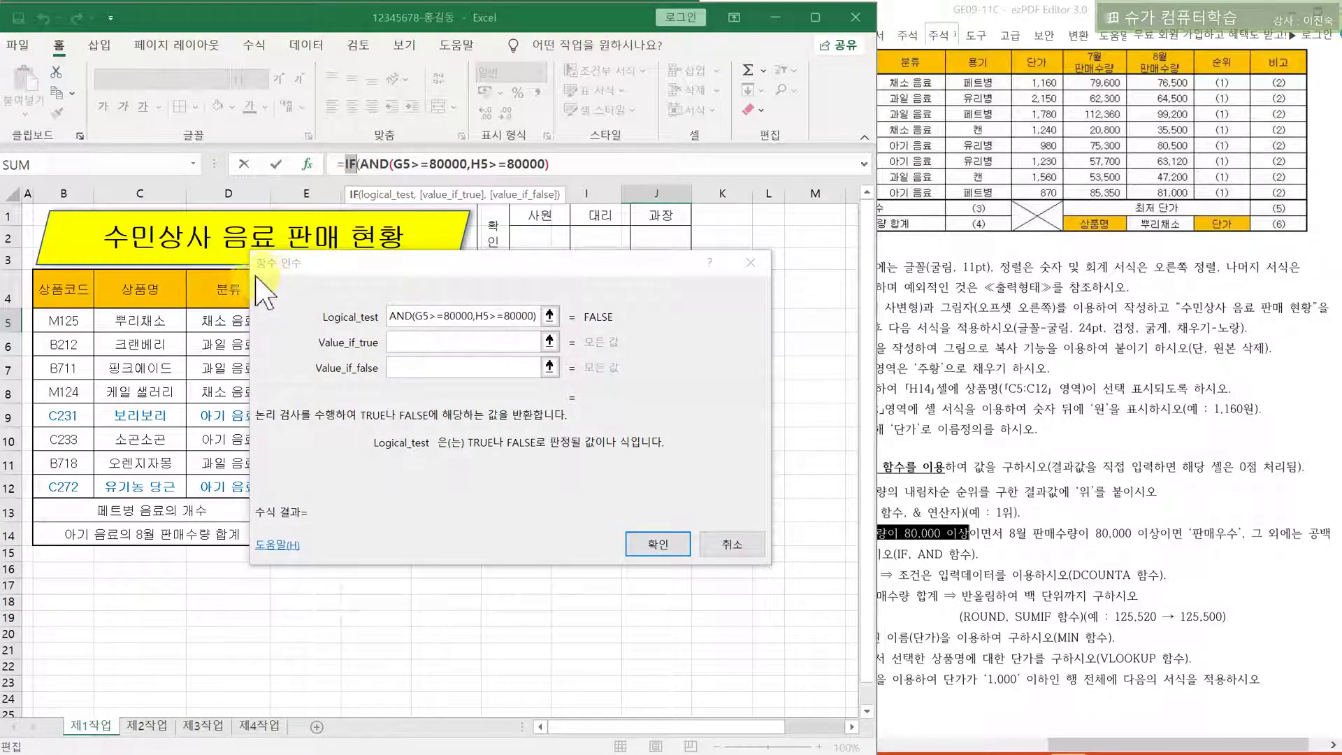
Set the IF function in J5 to return "판매우수" when true and an empty string ("") when false, and apply it
click(400, 315)
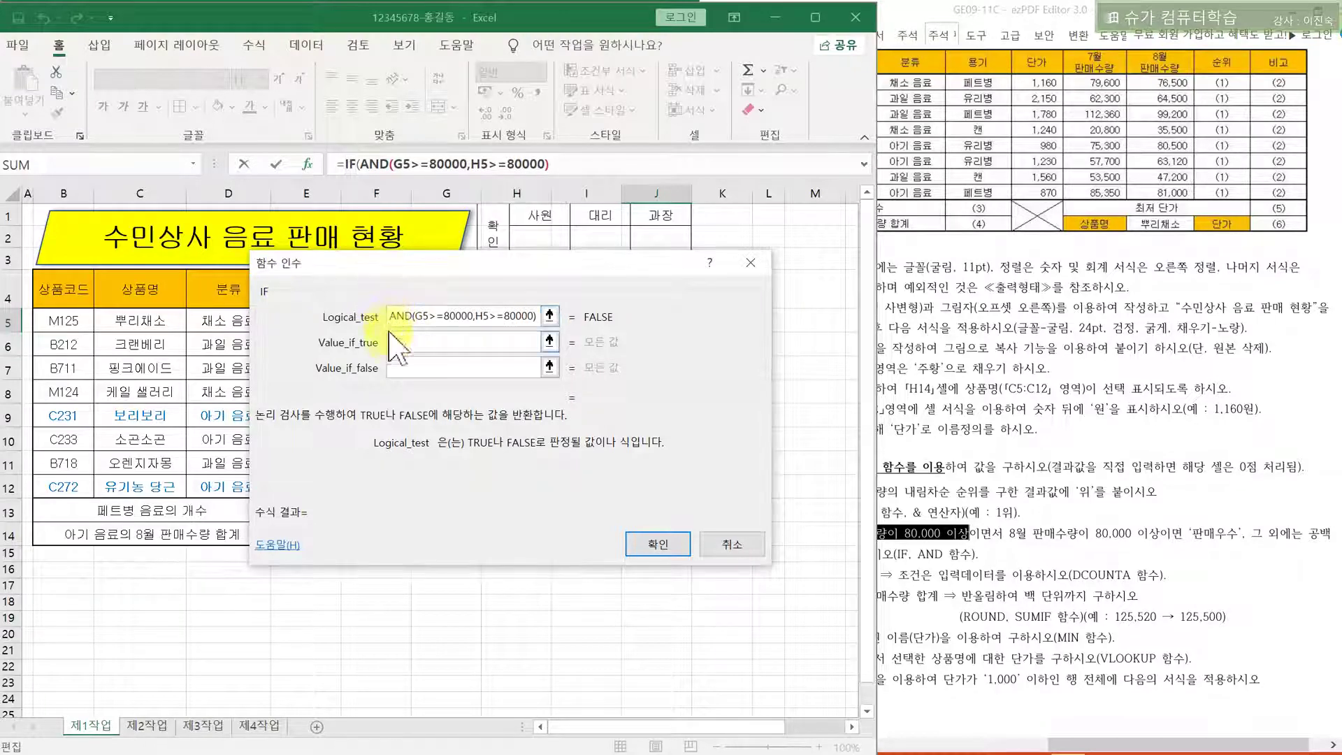
click(398, 341)
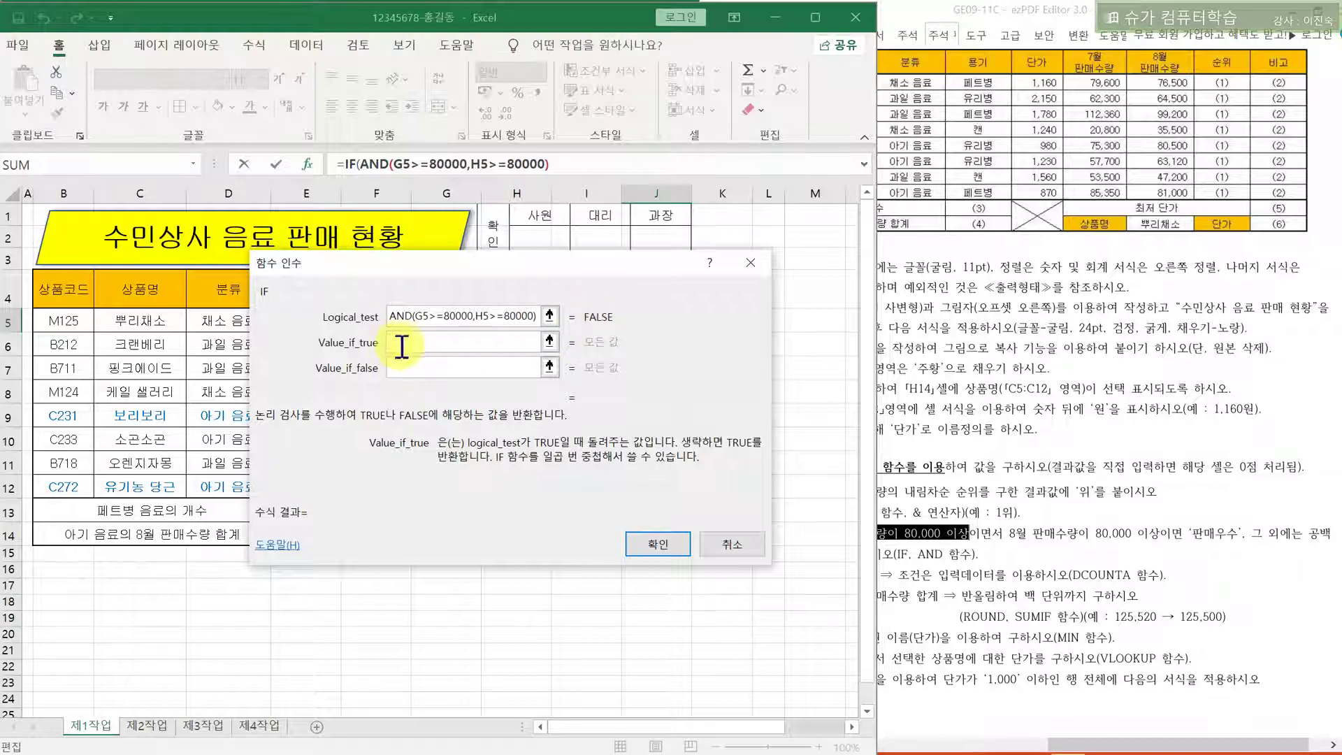
click(398, 369)
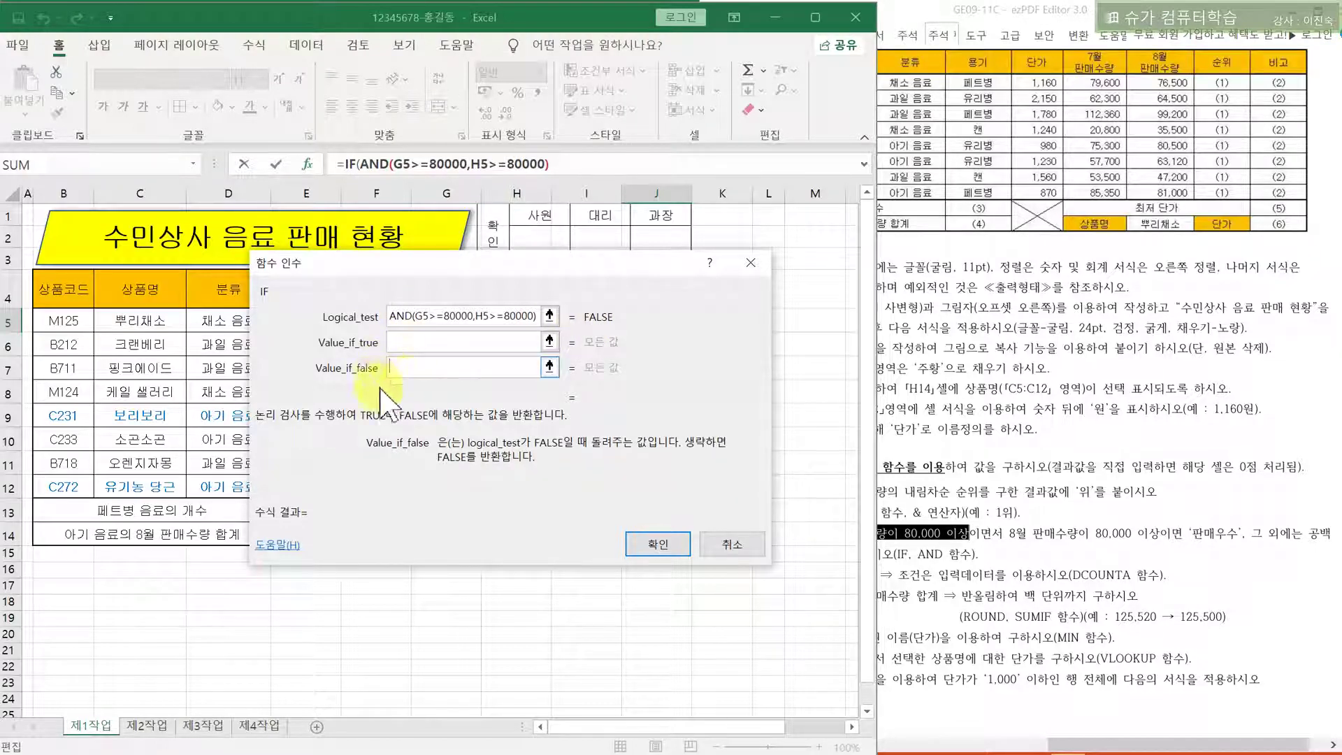
click(433, 342)
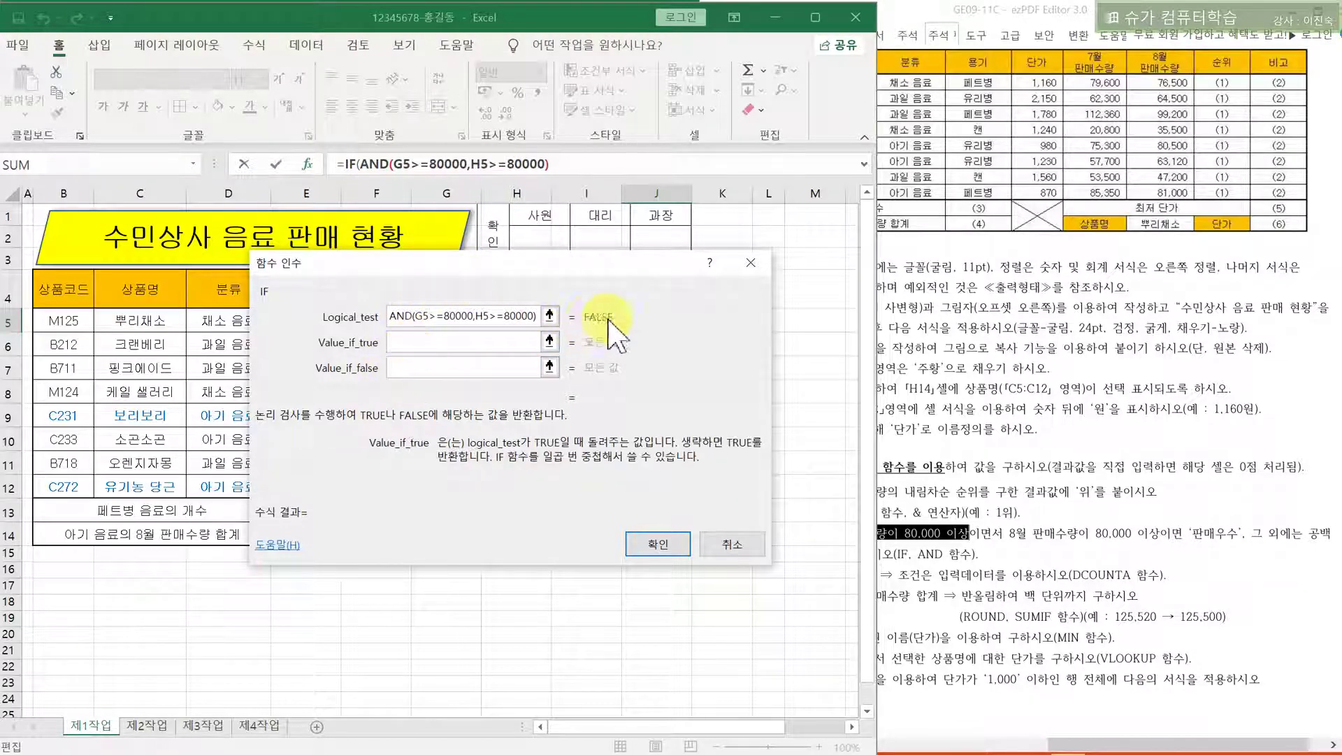
drag(583, 258, 618, 393)
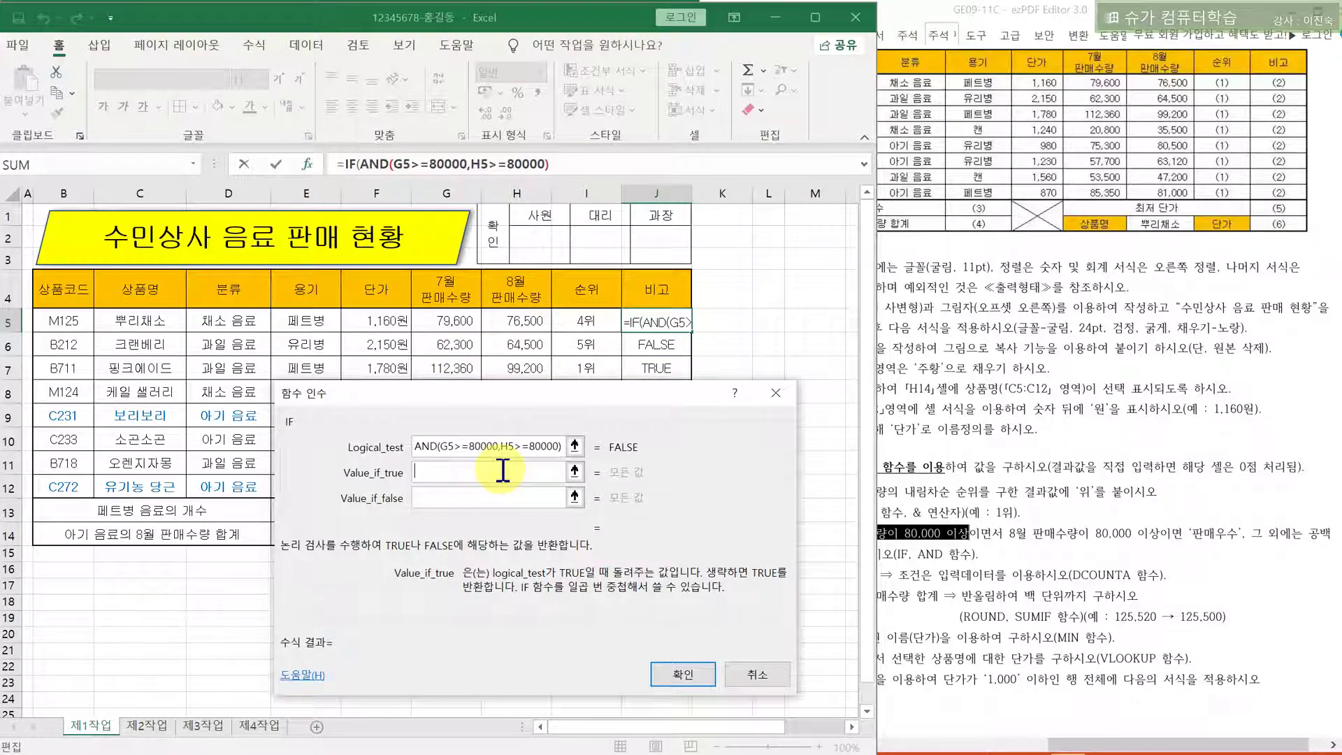
text(판매우수)
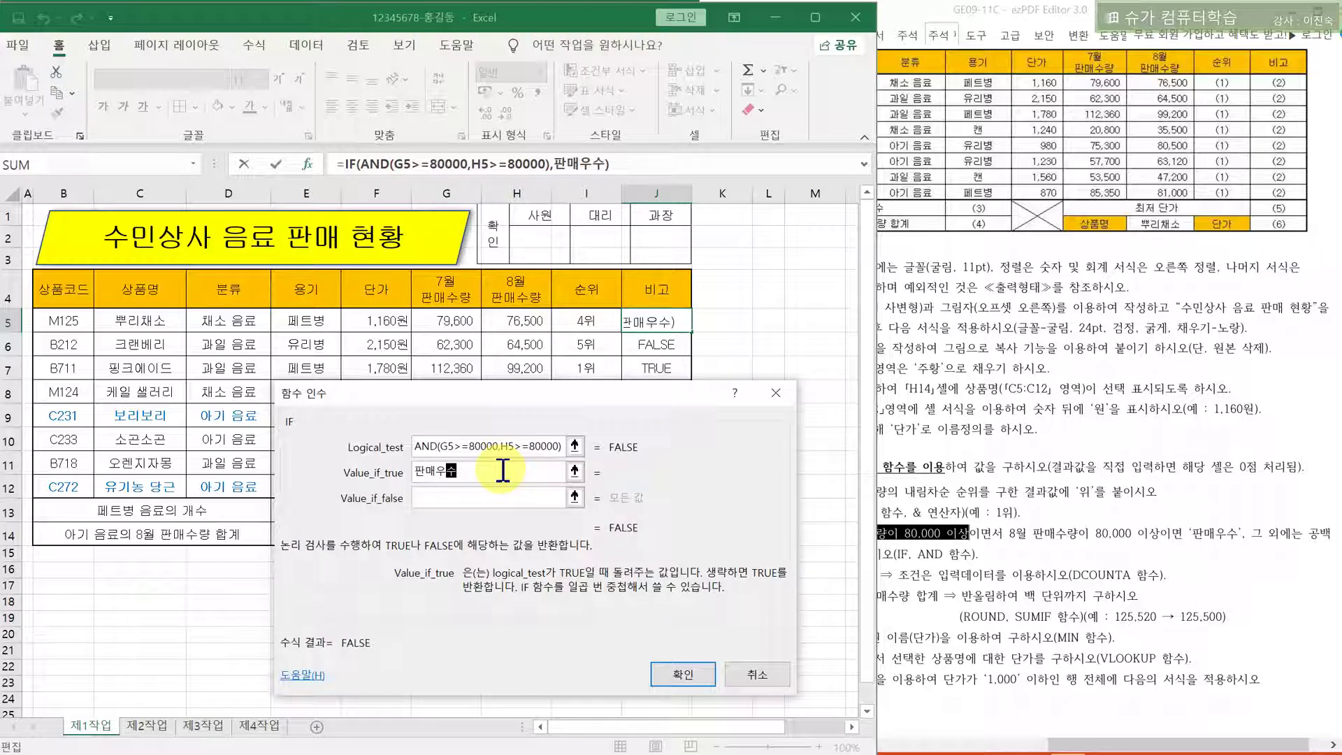
key(Tab)
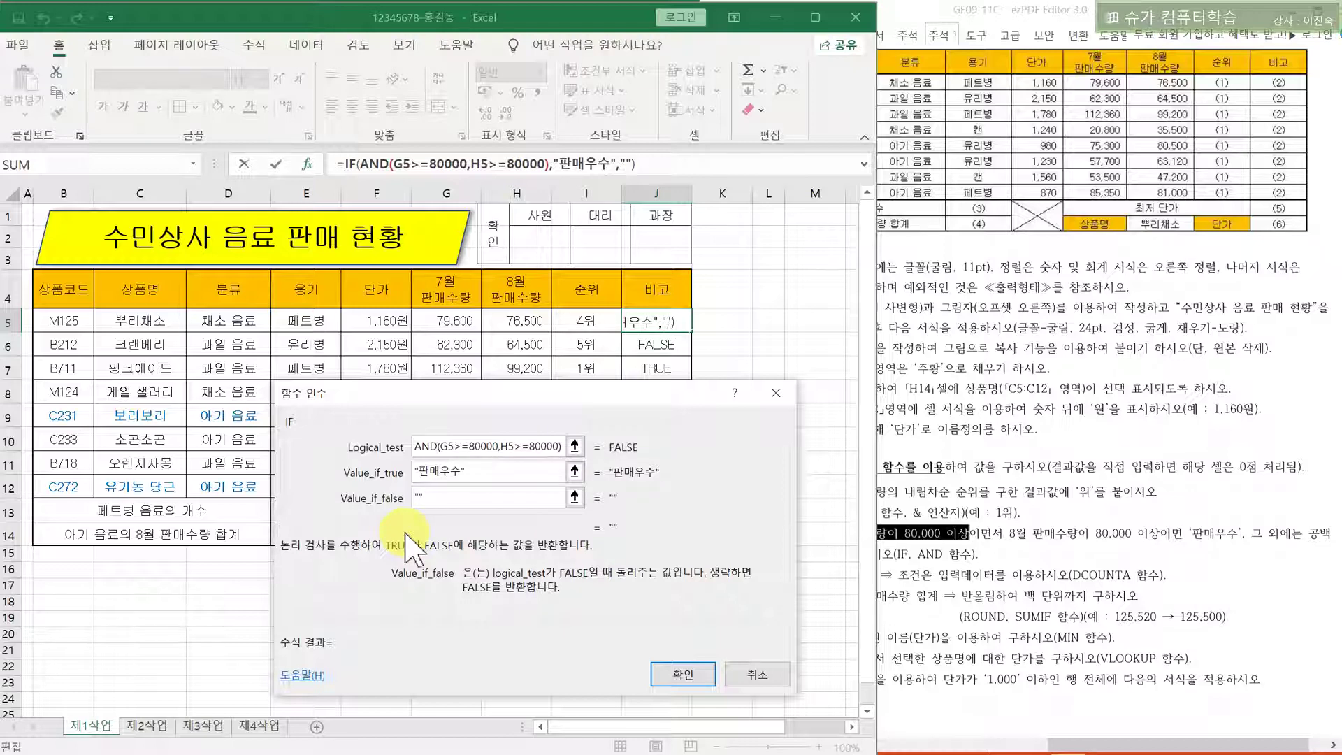
click(677, 688)
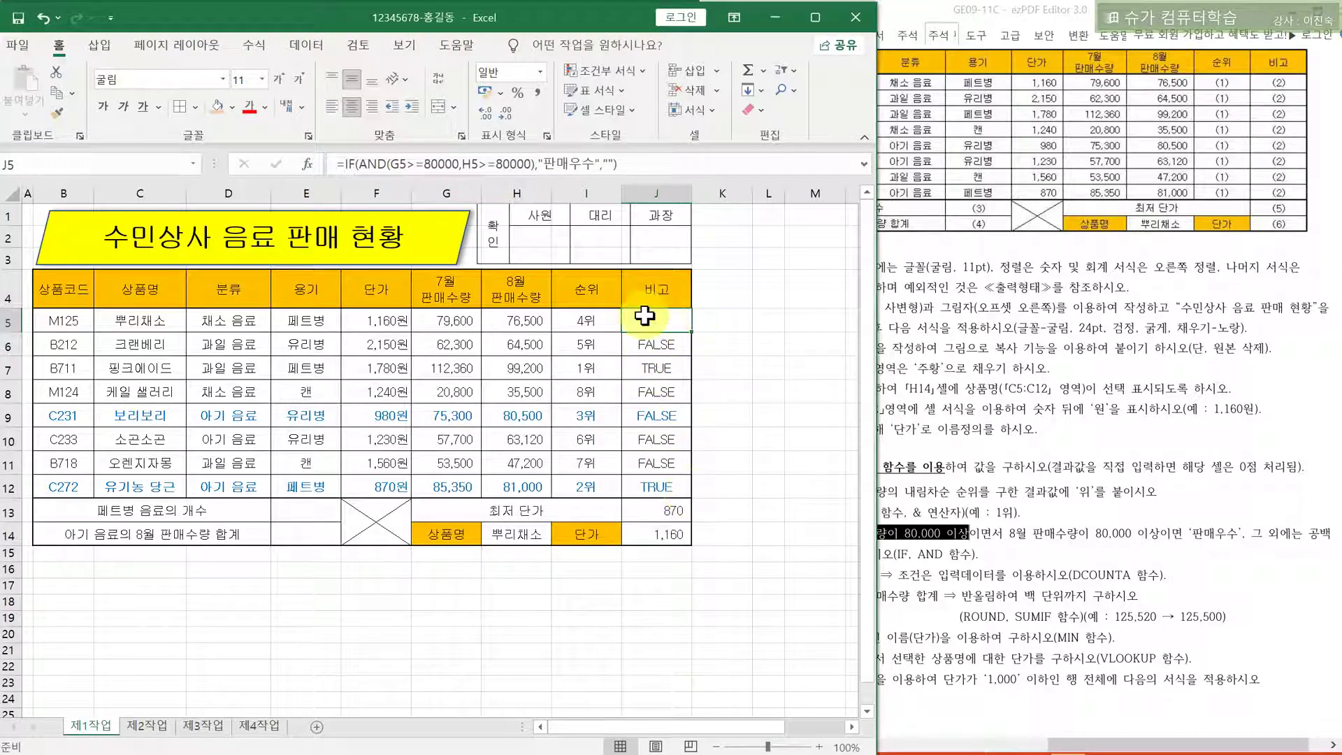
Copy the IF/AND formula from J5 down to J12 and check rows 7 and 12 against their 7월 and 8월 판매수량 figures
drag(695, 333, 676, 495)
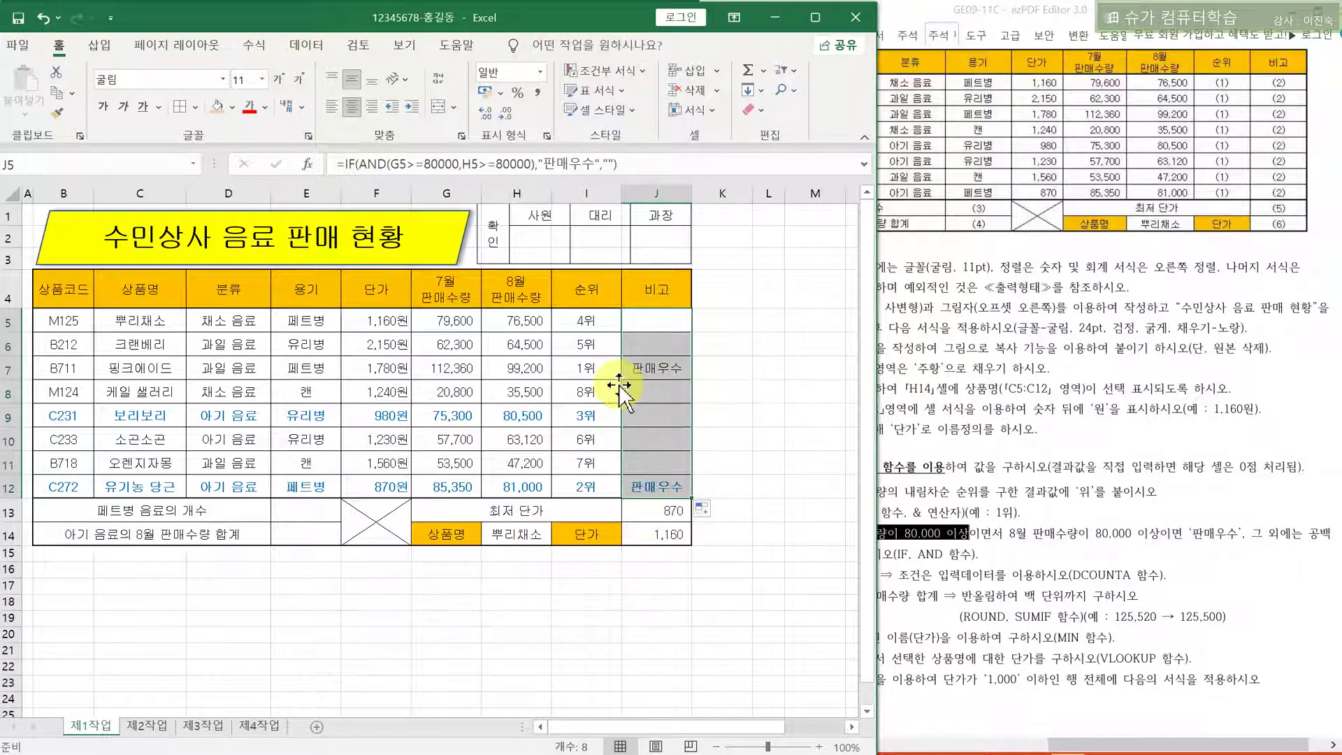
drag(467, 376, 517, 371)
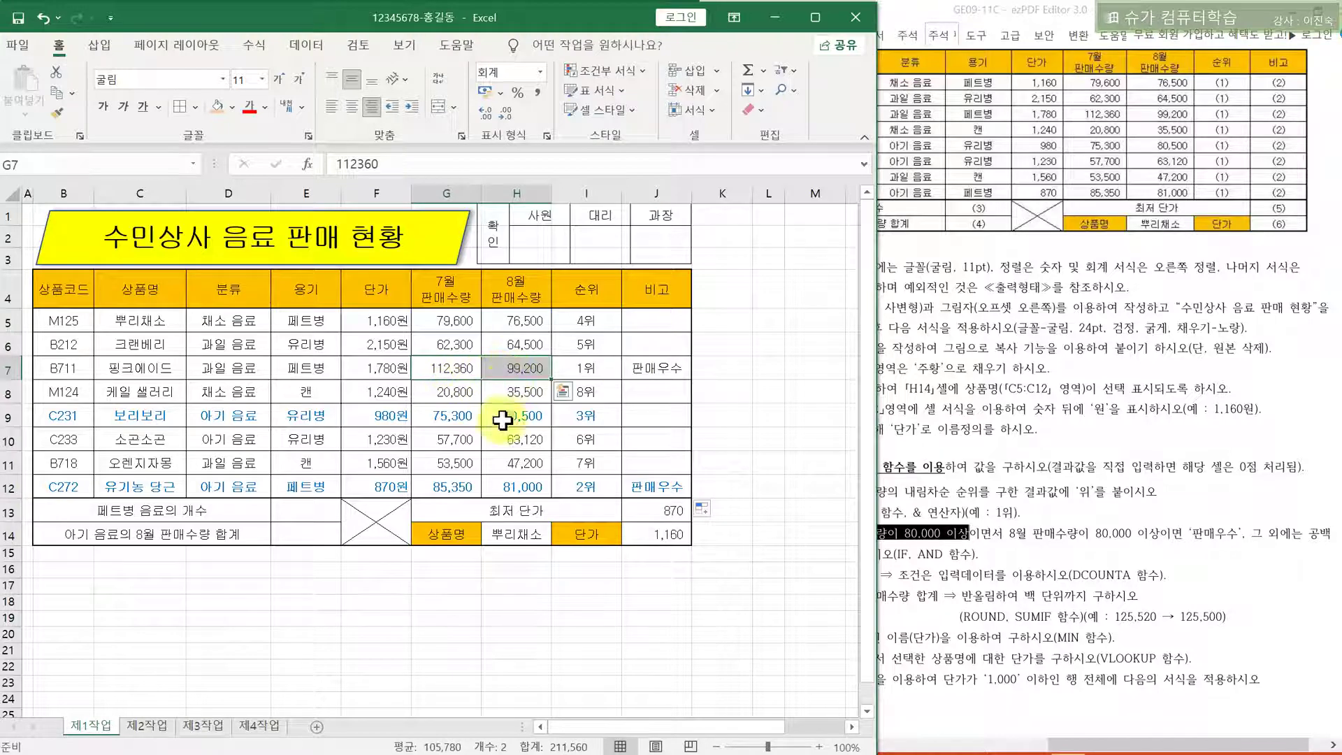
drag(448, 487, 504, 494)
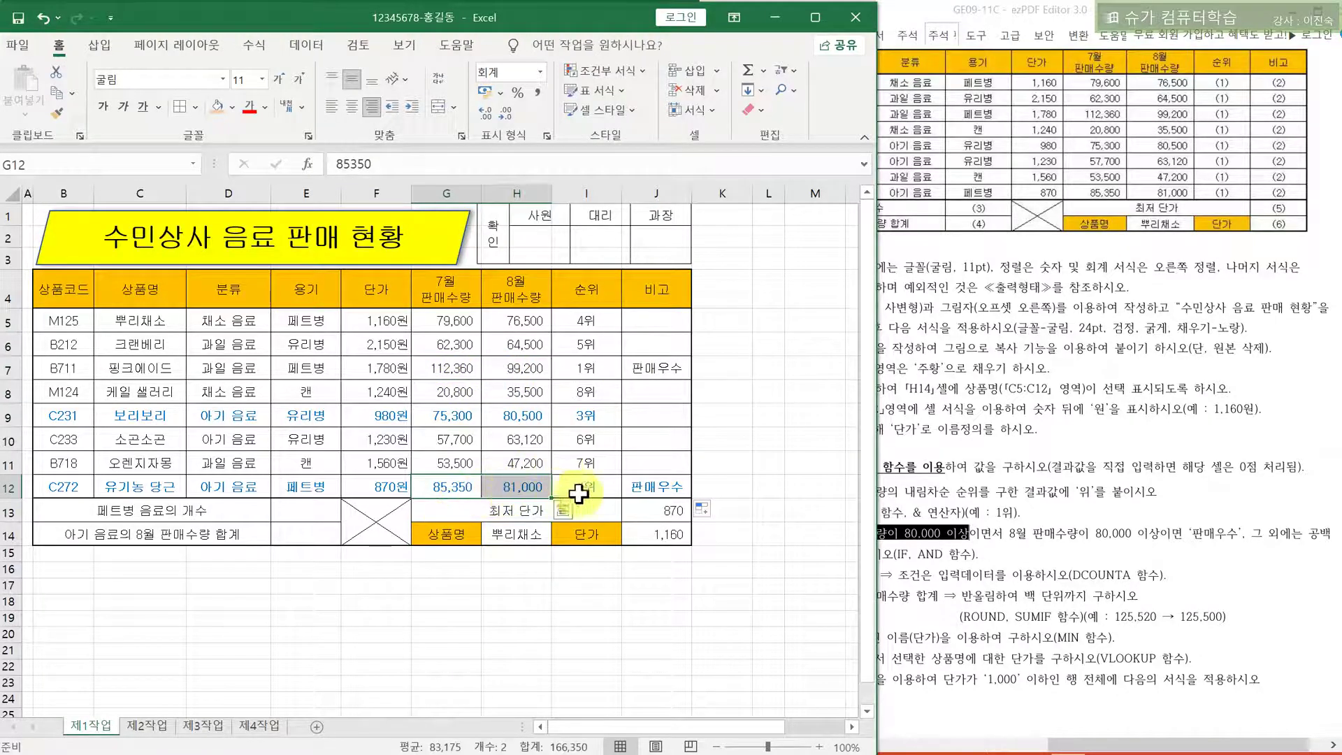
Read item (3) on 페트병 음료의 개수 in the ezPDF exam sheet and examine the matching 용기 entries back in the Excel sheet
click(982, 537)
drag(774, 575, 864, 575)
click(811, 574)
drag(774, 575, 808, 576)
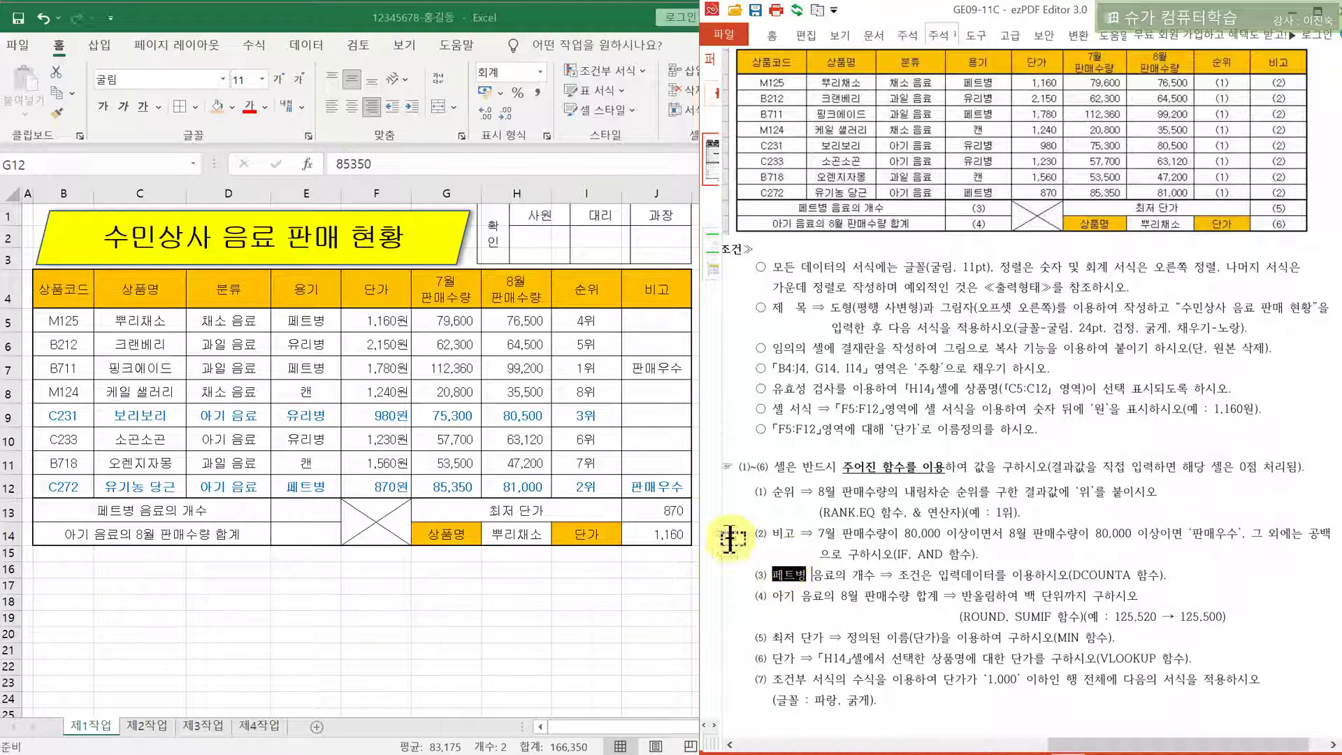
drag(896, 580, 982, 579)
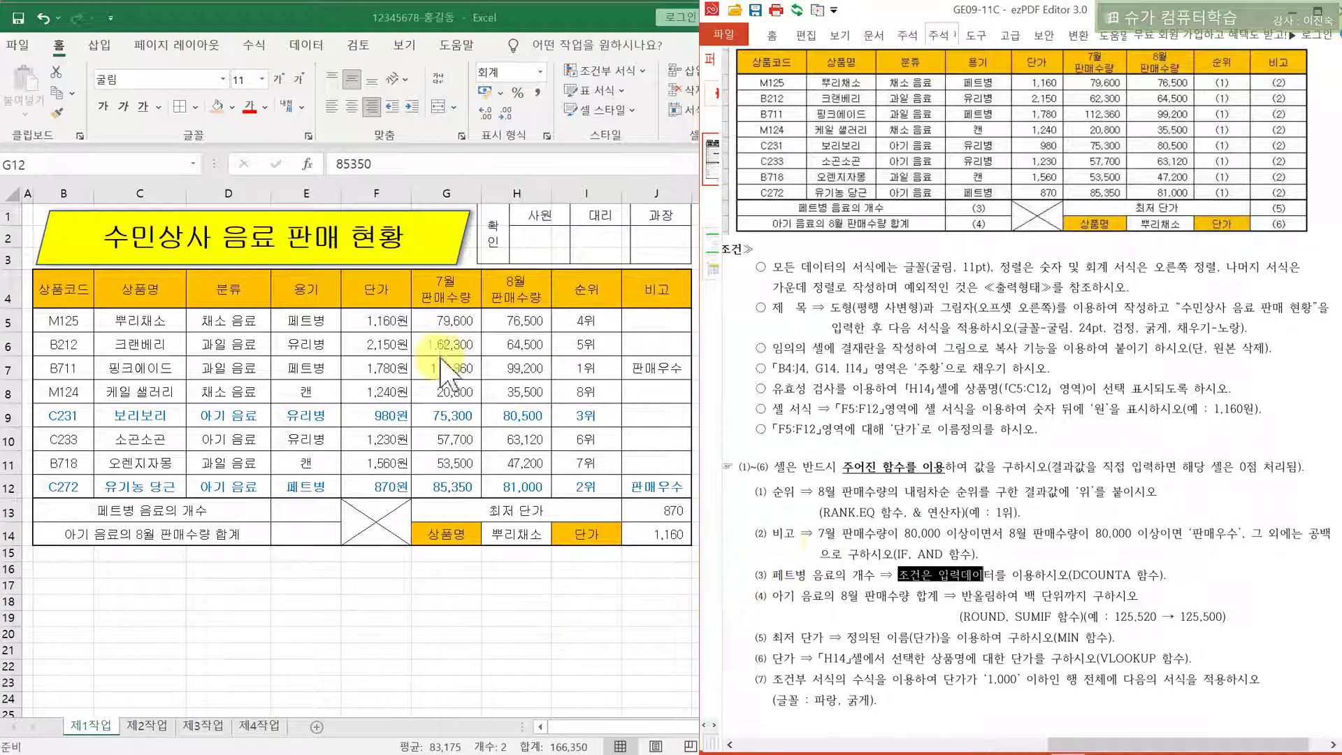
key(alt+Tab)
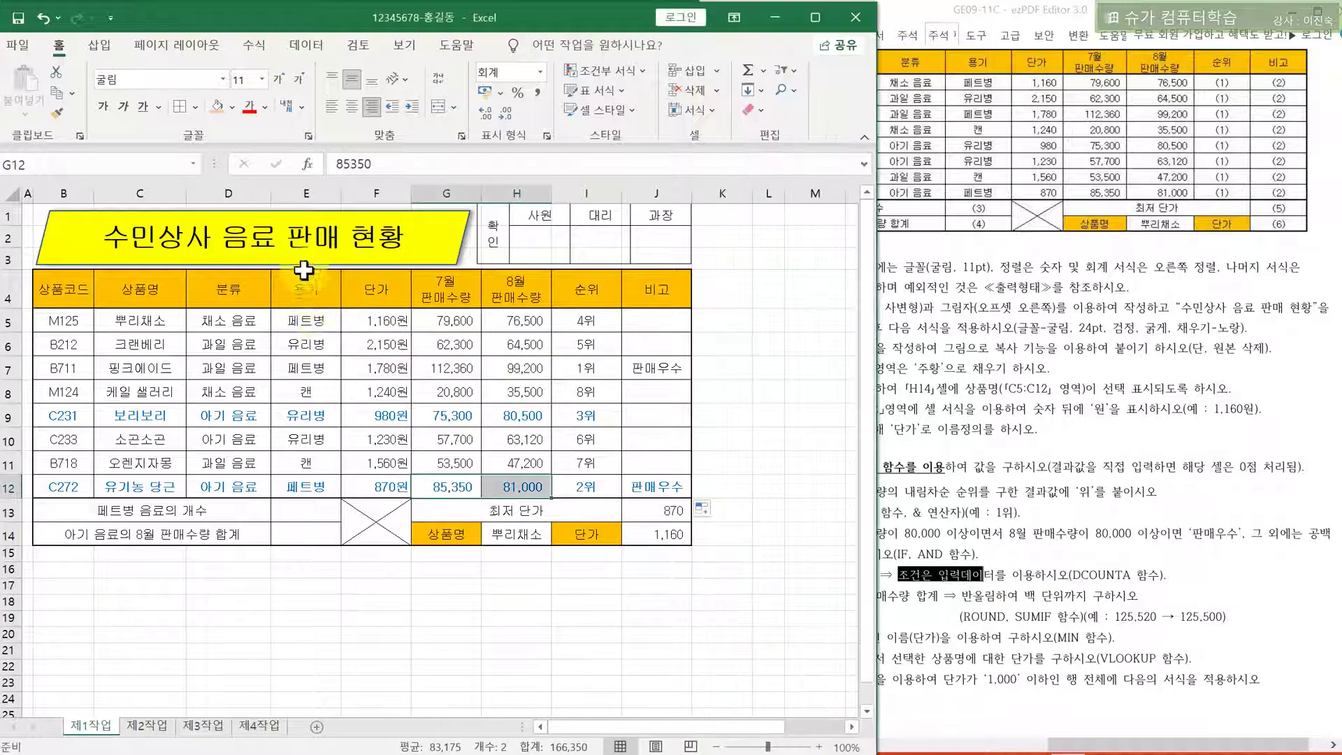
click(307, 194)
click(306, 323)
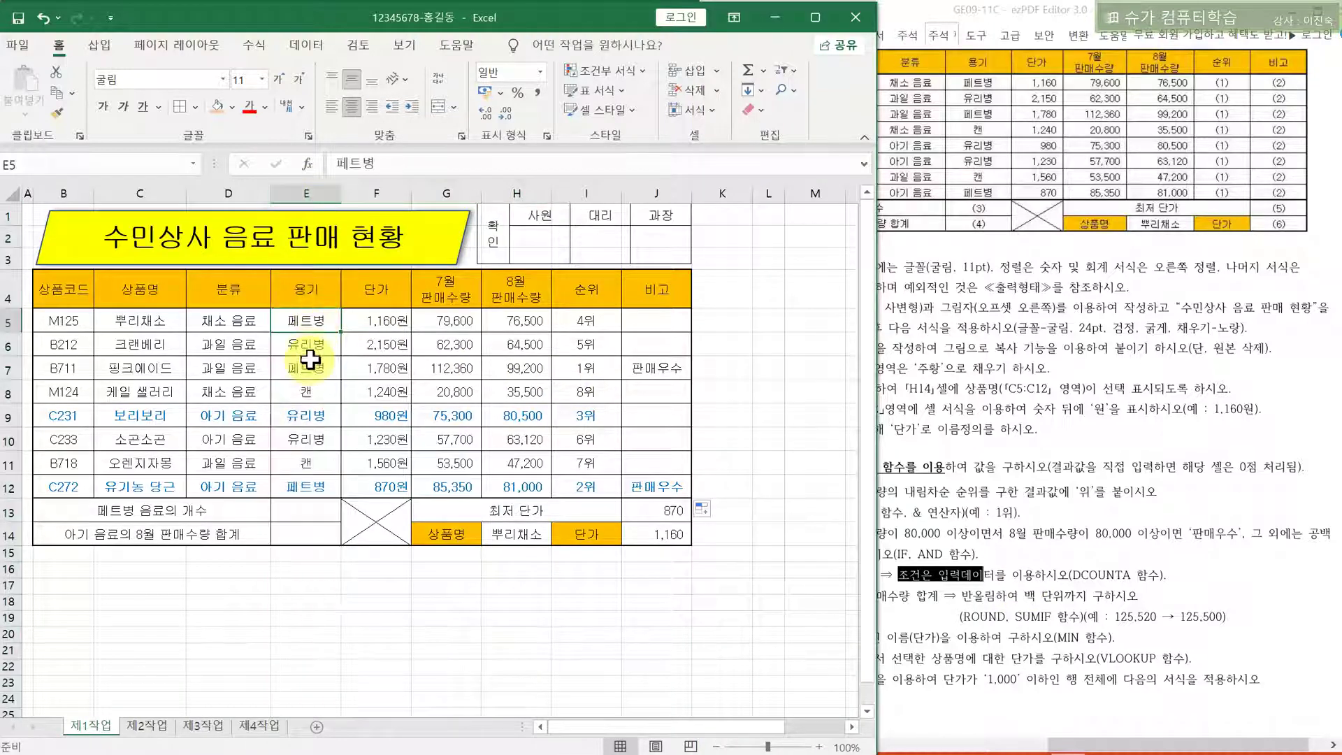
click(312, 488)
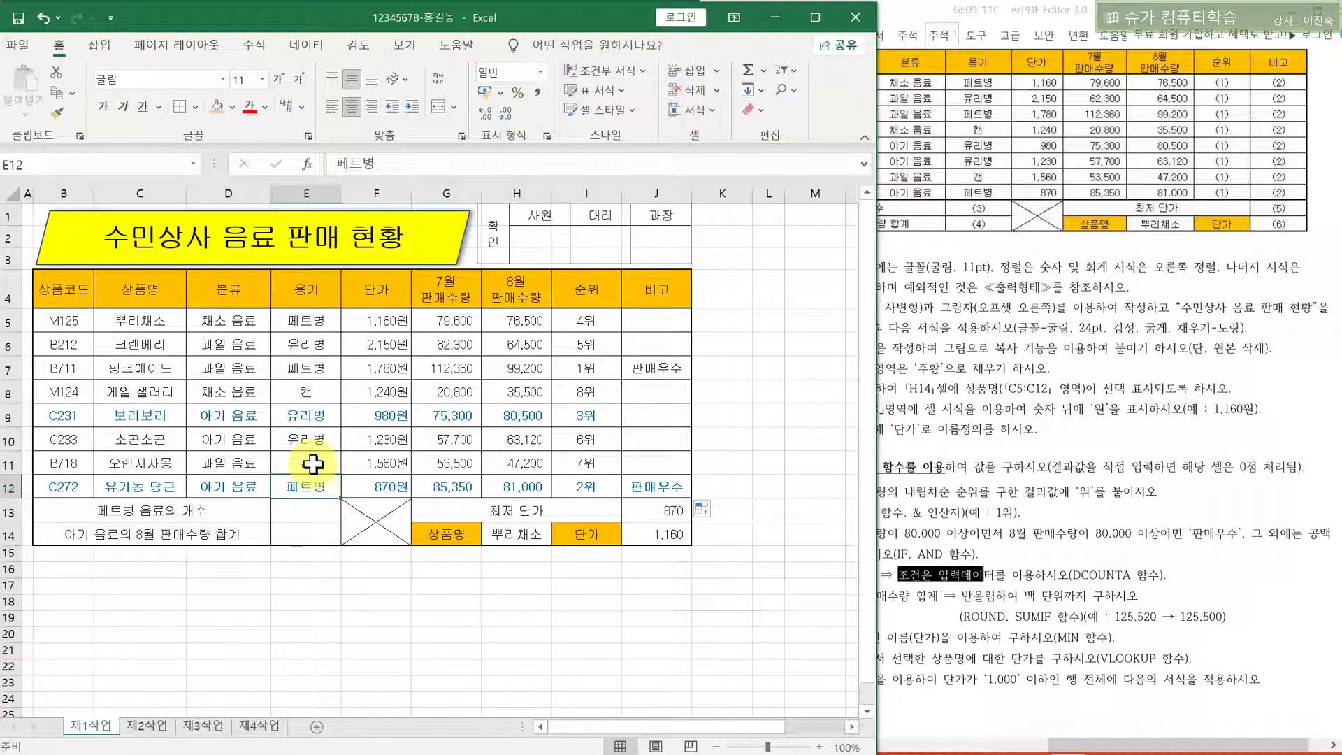
Try shading the 용기 header and its first 페트병 entry (E4:E5) with a light blue fill
drag(307, 289, 306, 322)
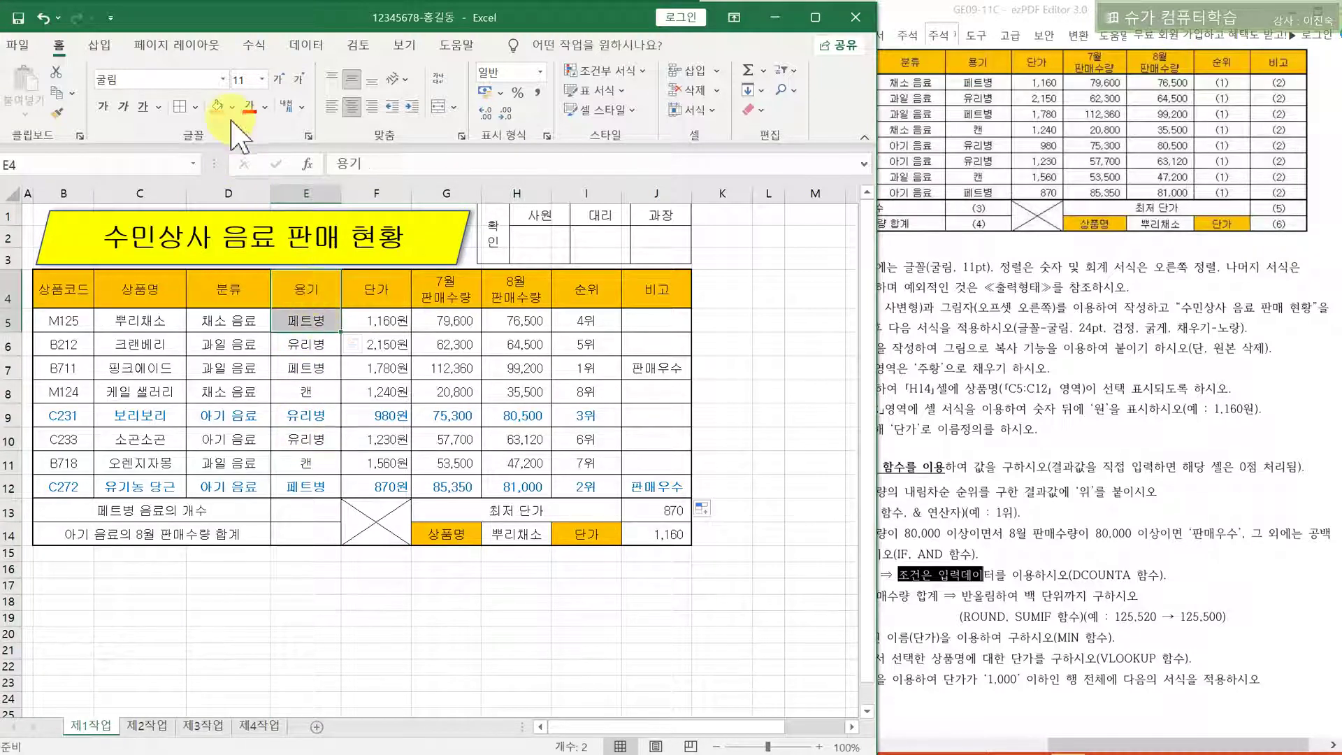
click(233, 107)
click(323, 160)
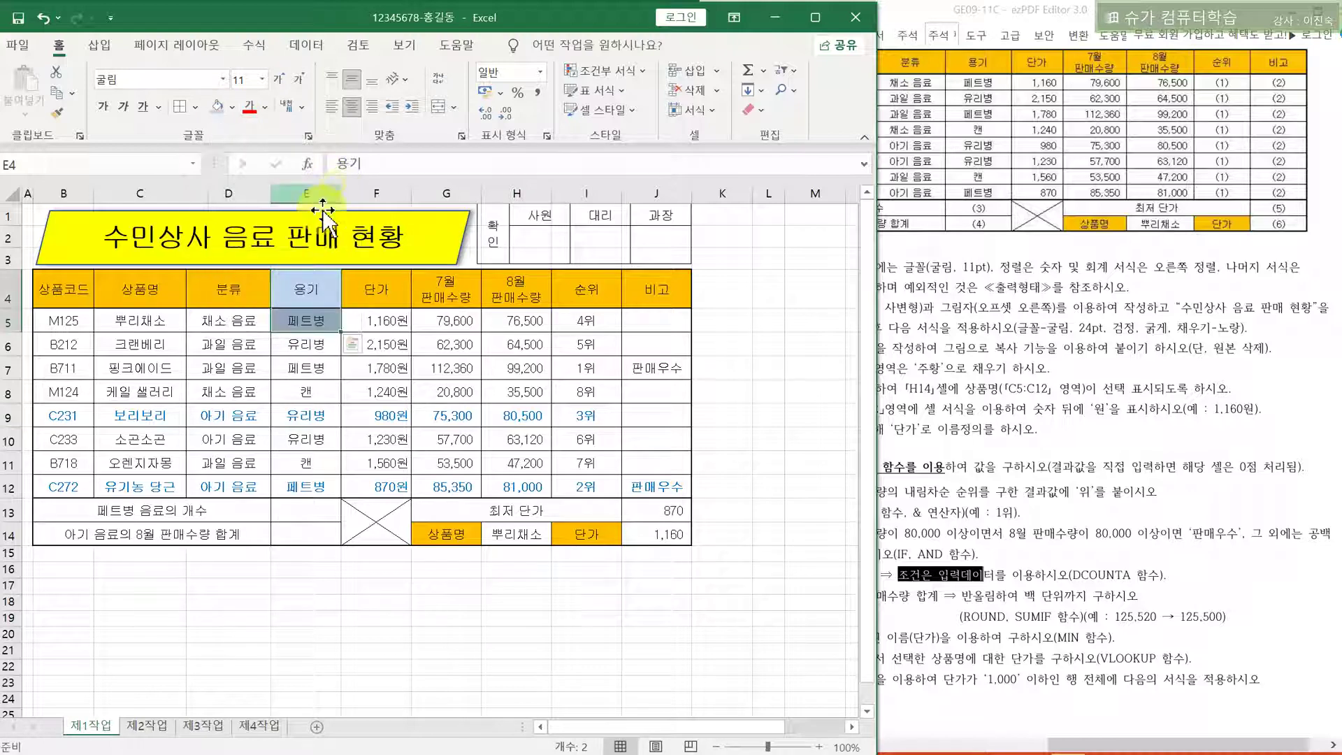
click(302, 289)
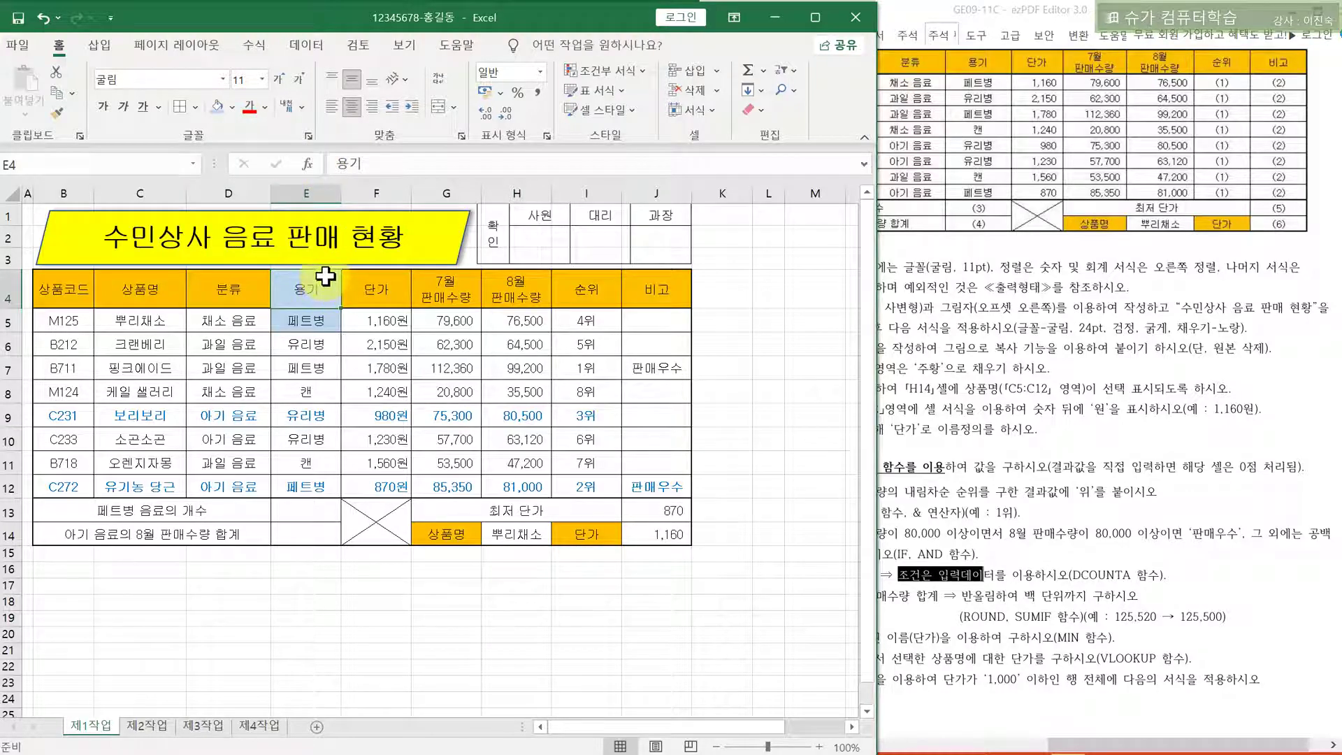
drag(325, 300, 324, 333)
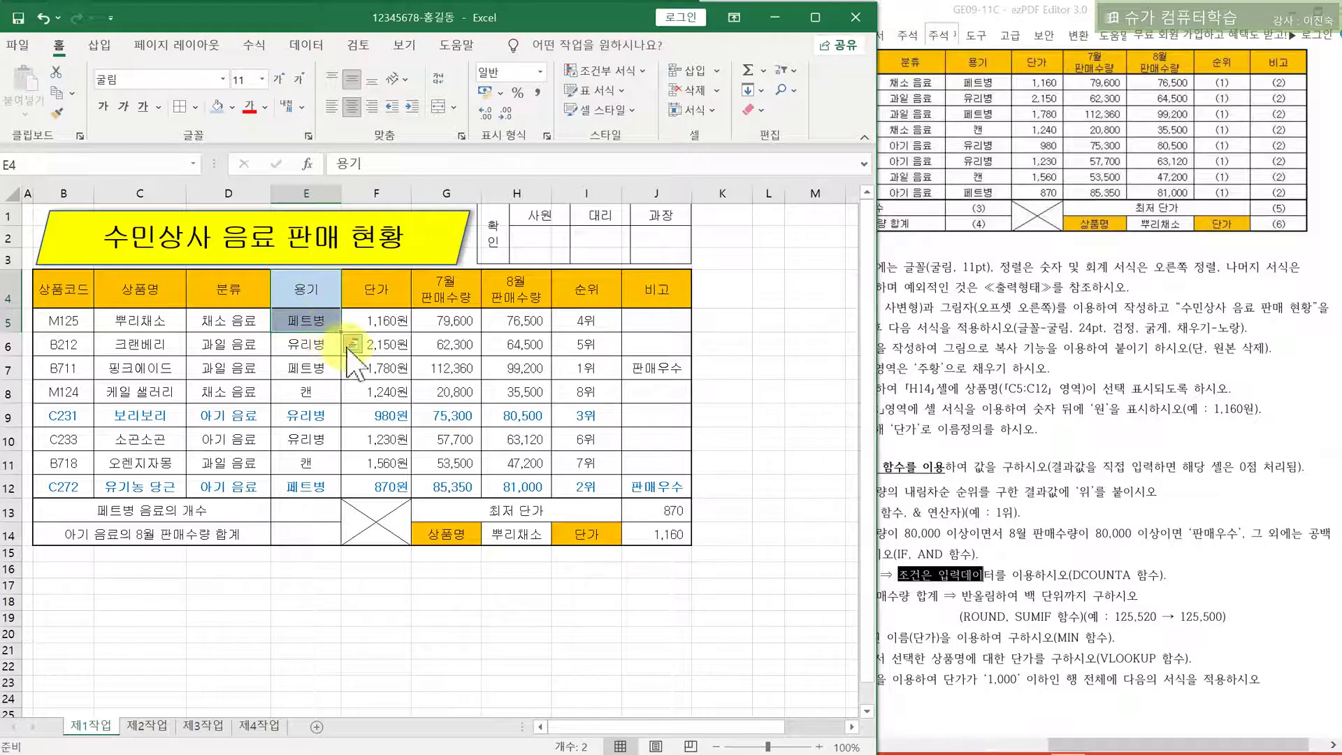
Start a DCOUNTA formula in E13 for 페트병 음료의 개수 and open the function's arguments
click(318, 508)
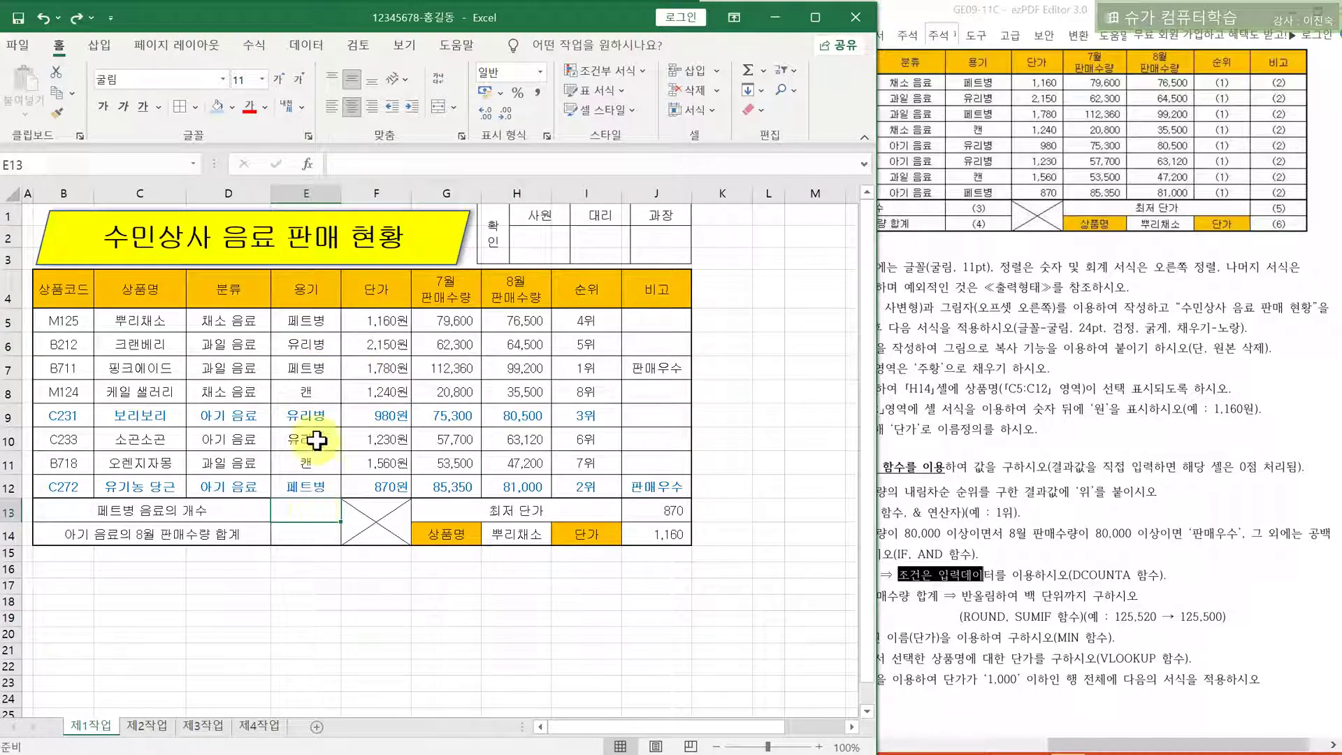
click(328, 198)
click(304, 516)
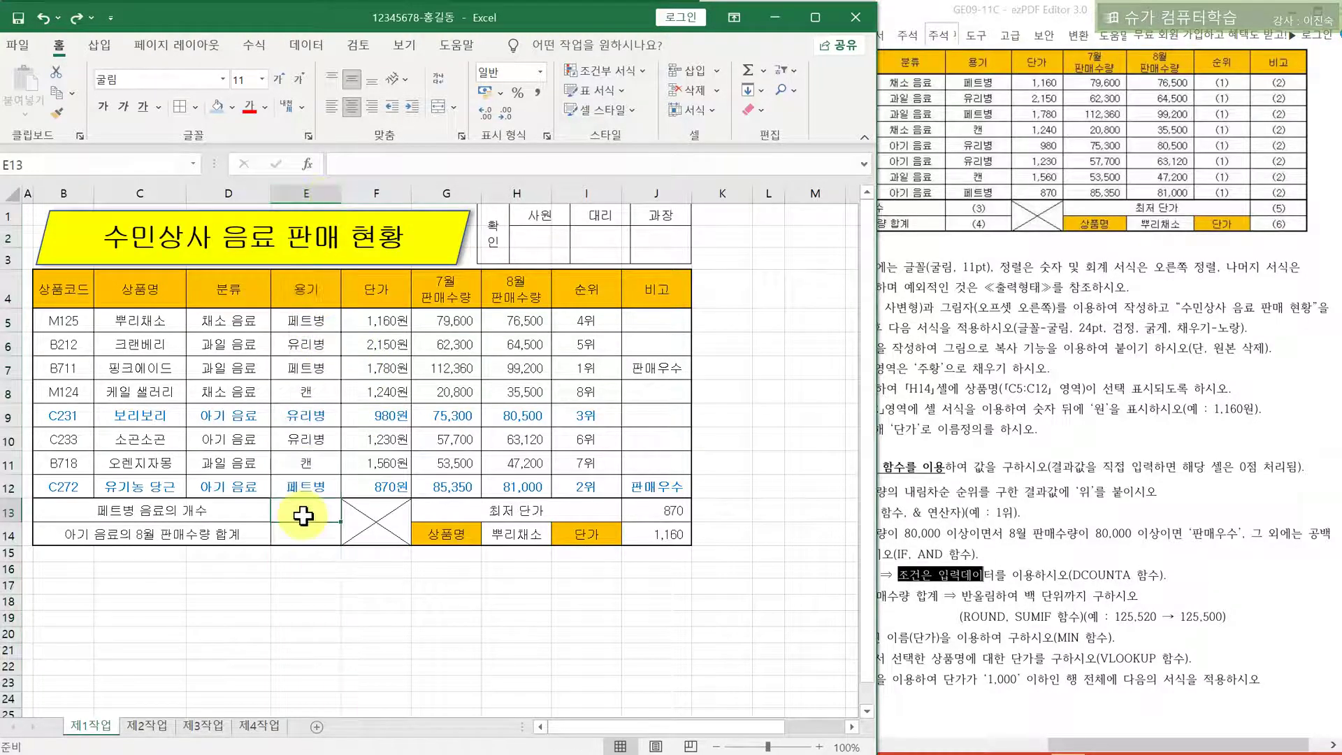
click(364, 165)
text(=)
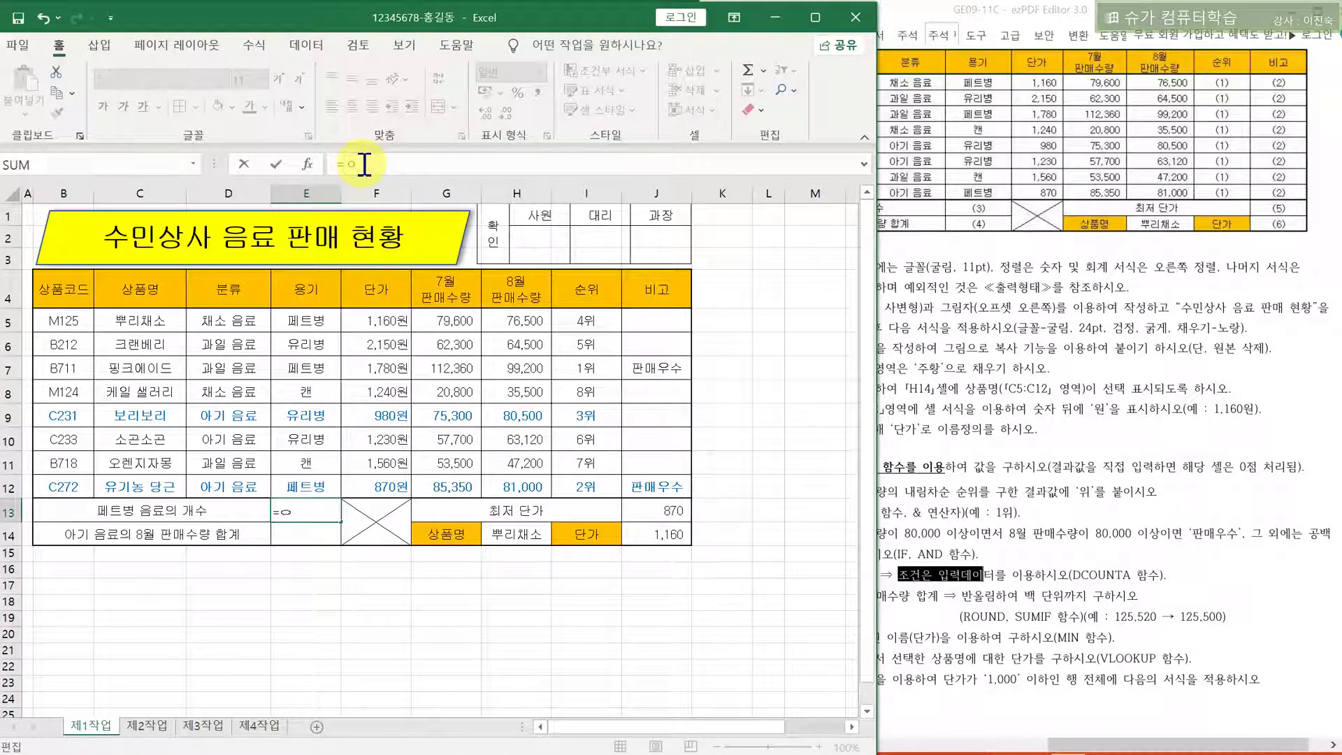
text(D)
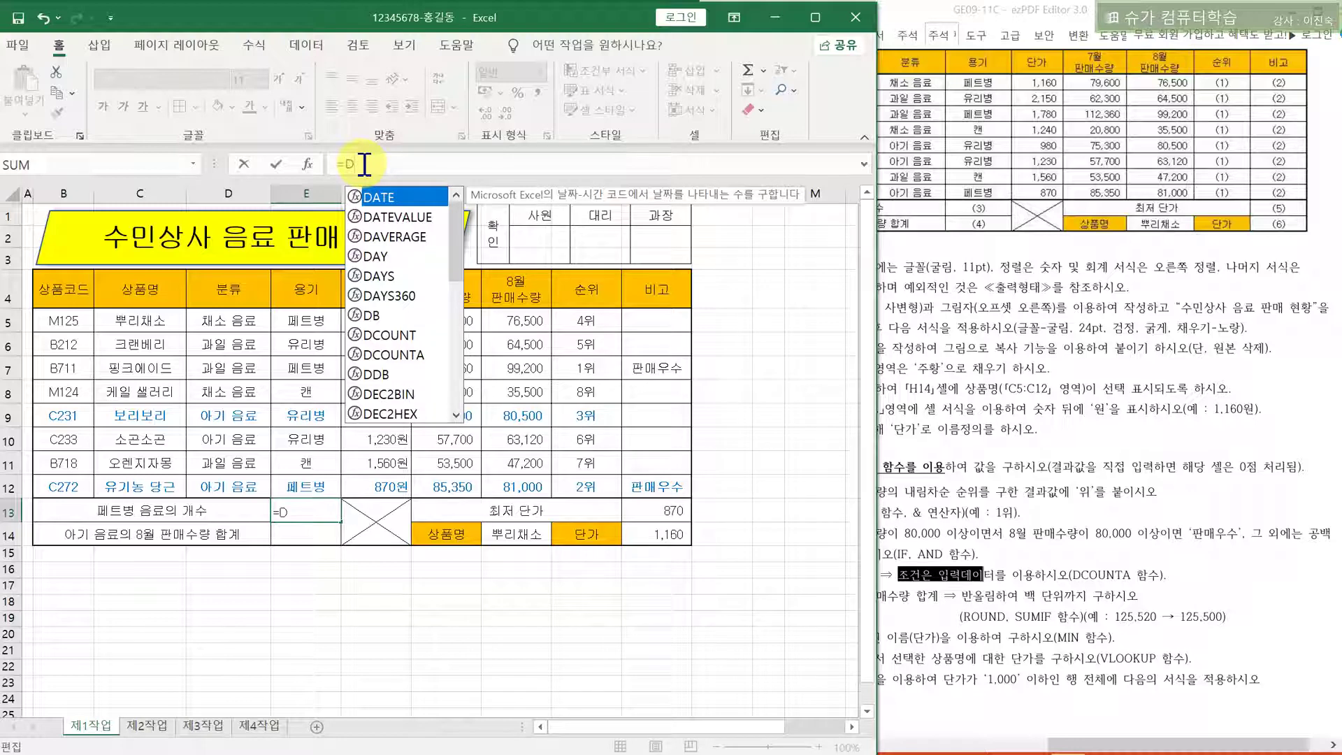
key(Down)
key(Down)
key(Down)
key(Down)
key(Down)
key(Down)
key(Down)
key(Down)
key(Tab)
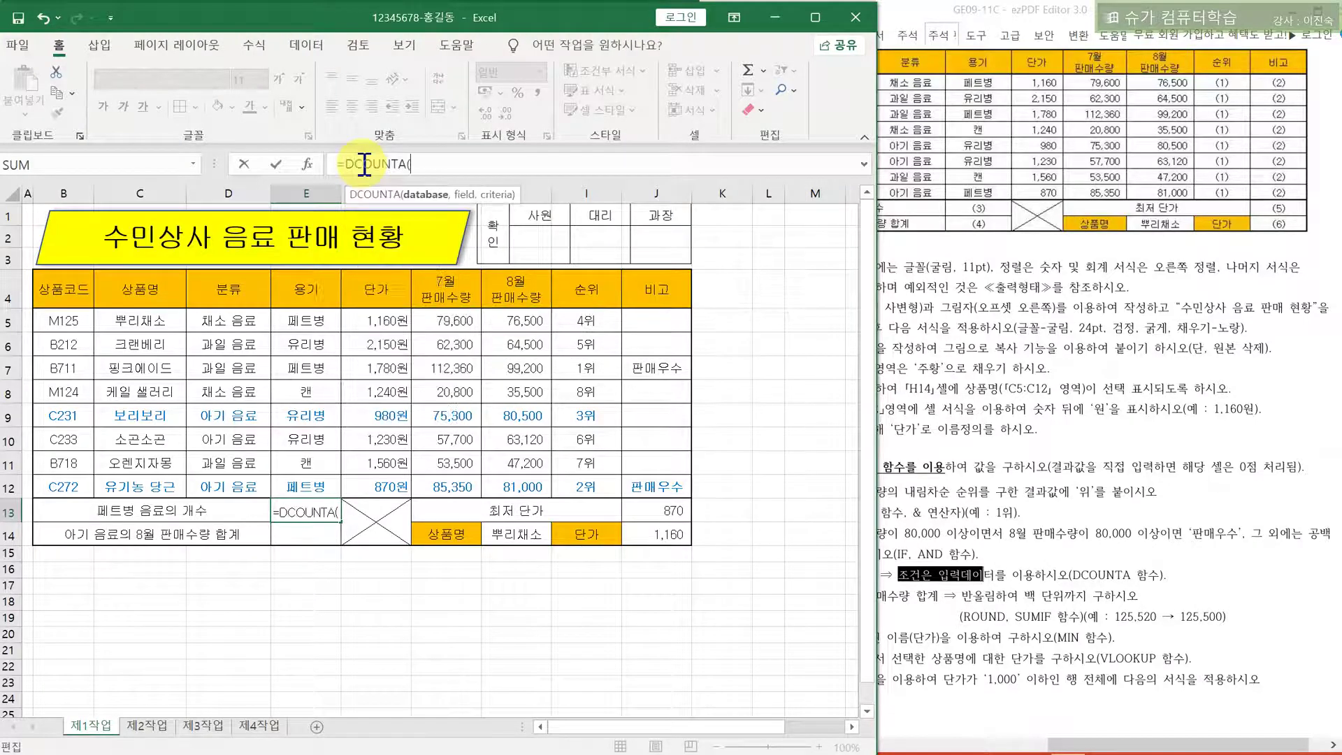
click(309, 166)
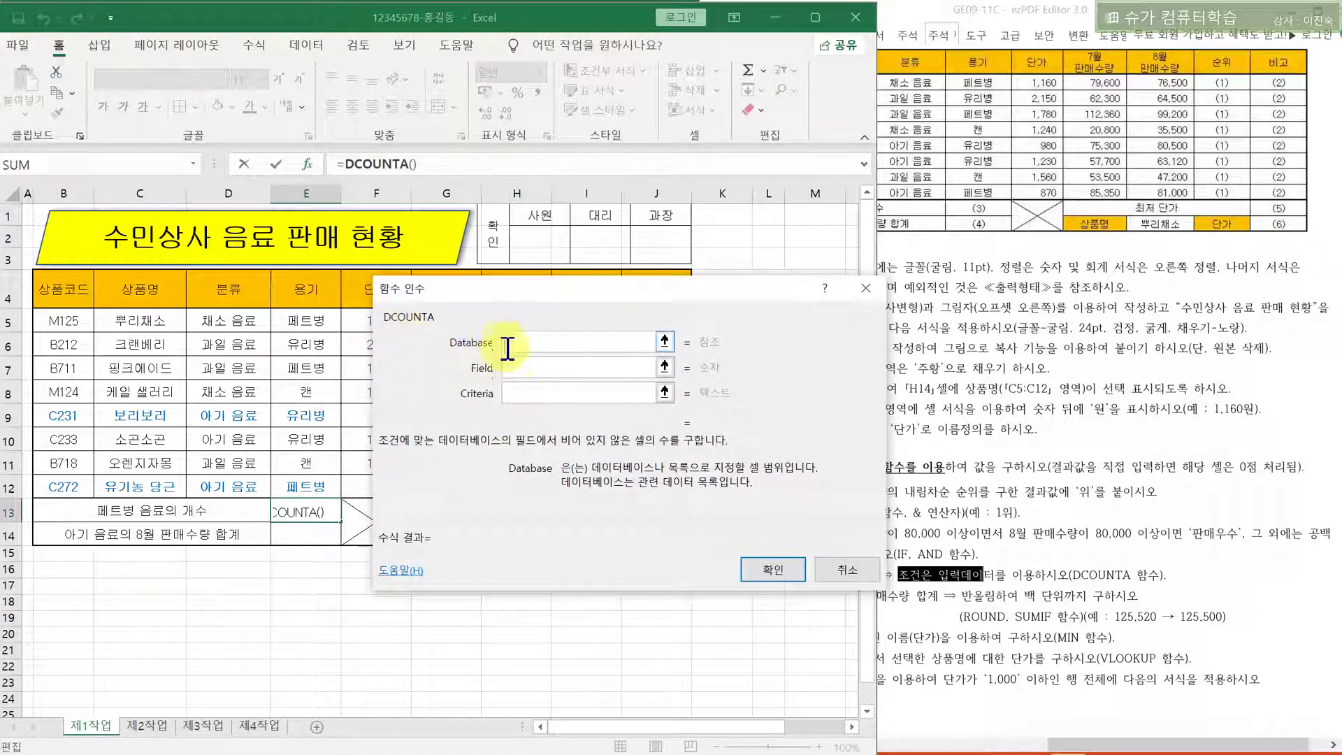
Set DCOUNTA's Database argument to the table range B4:H12, headers included
drag(73, 289, 498, 489)
drag(499, 291, 393, 498)
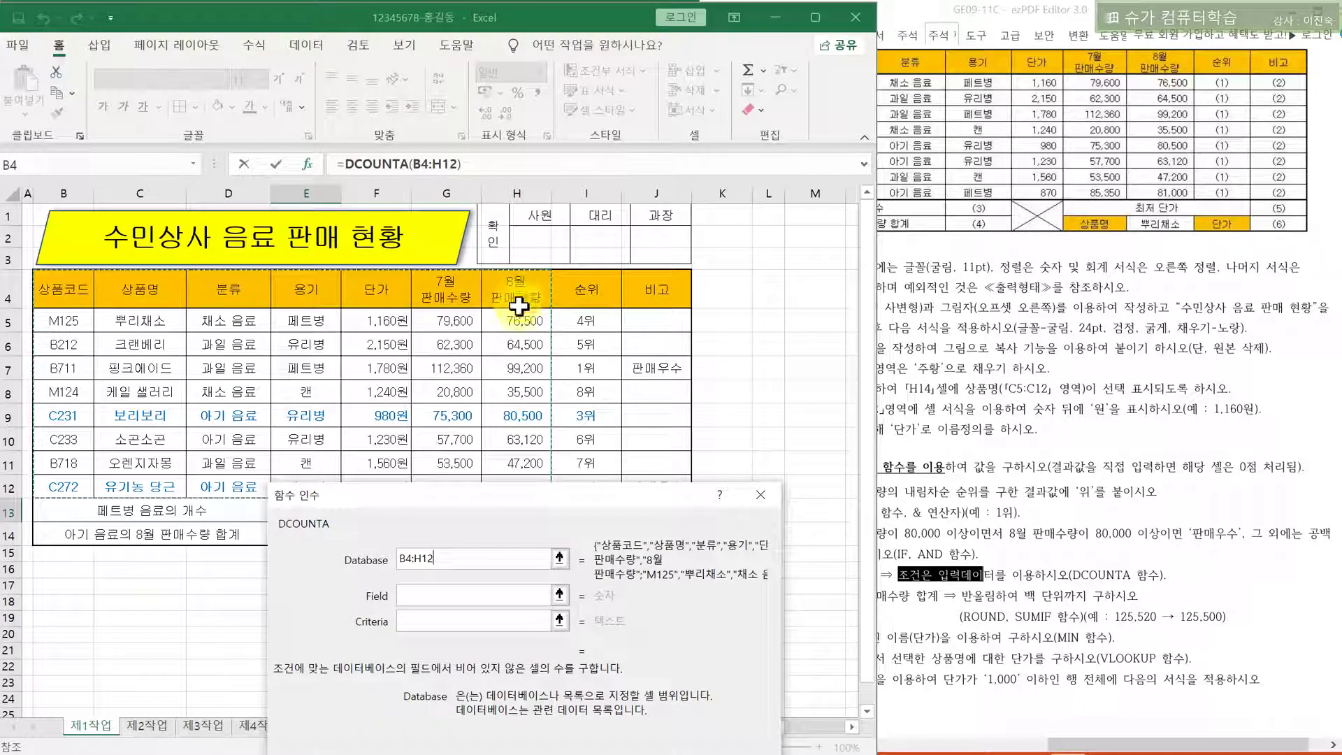
drag(483, 496, 518, 302)
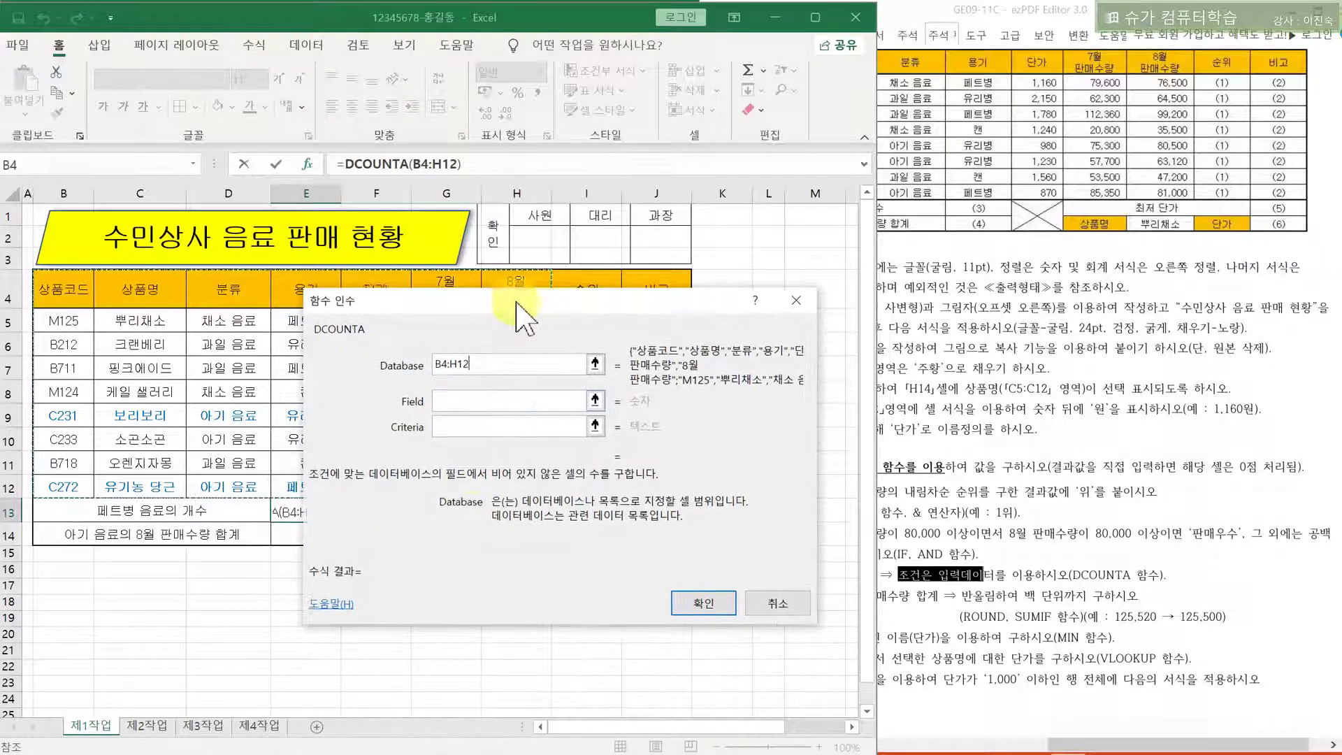
Try various header cells in row 4, from 상품코드 to 8월 판매수량, as DCOUNTA's Field argument and clear the entry again
click(459, 404)
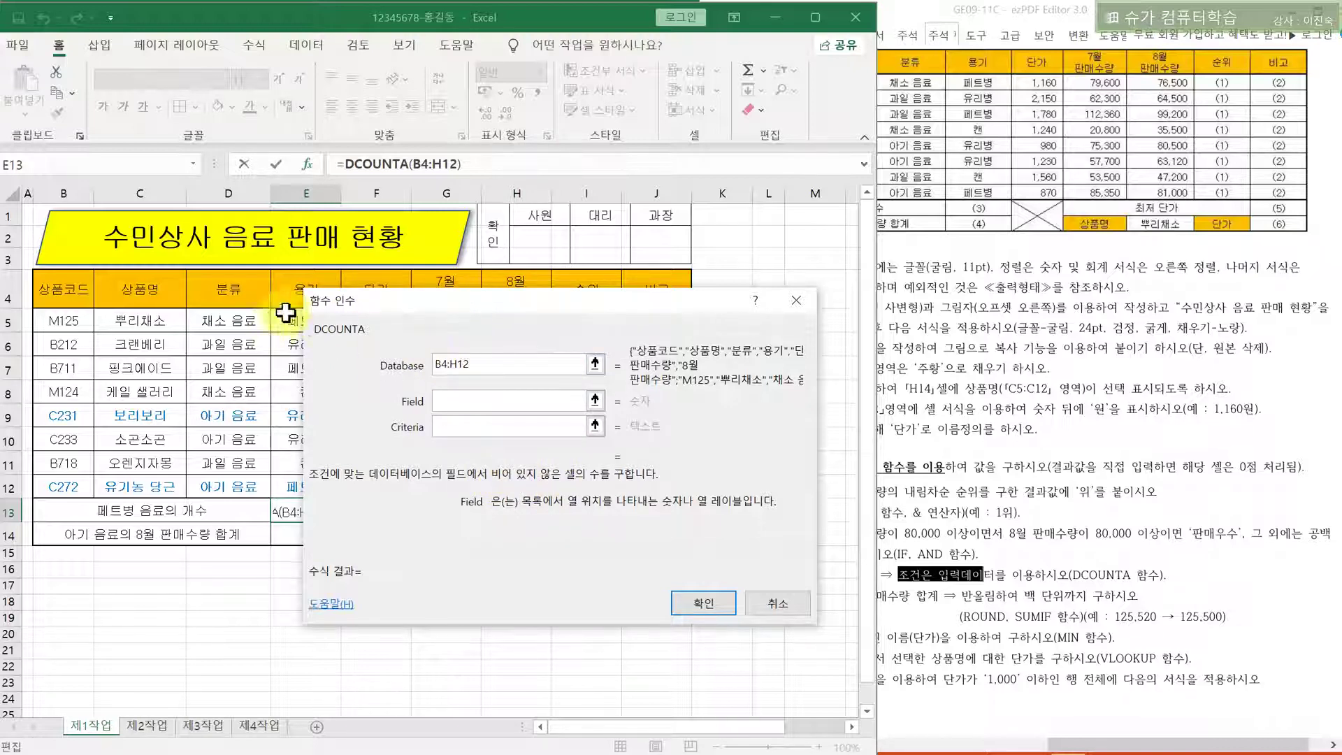
drag(347, 300, 160, 356)
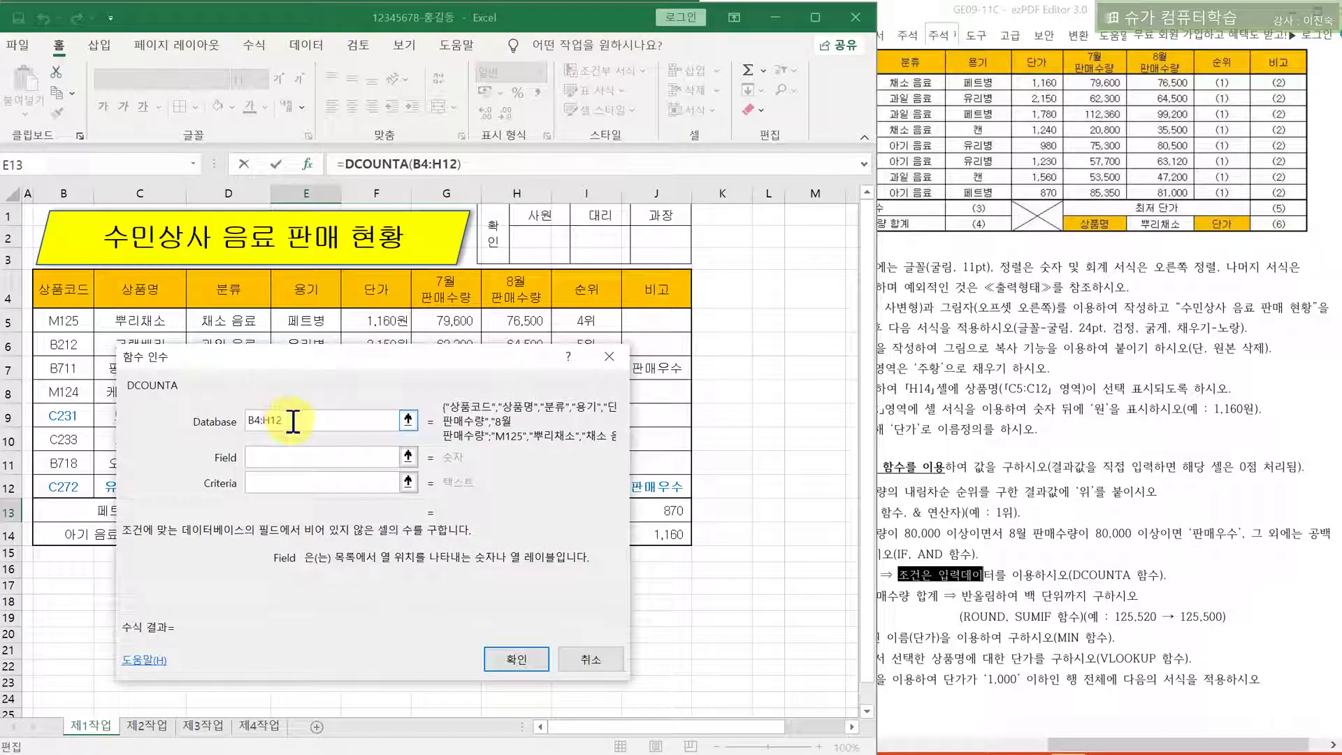
click(120, 295)
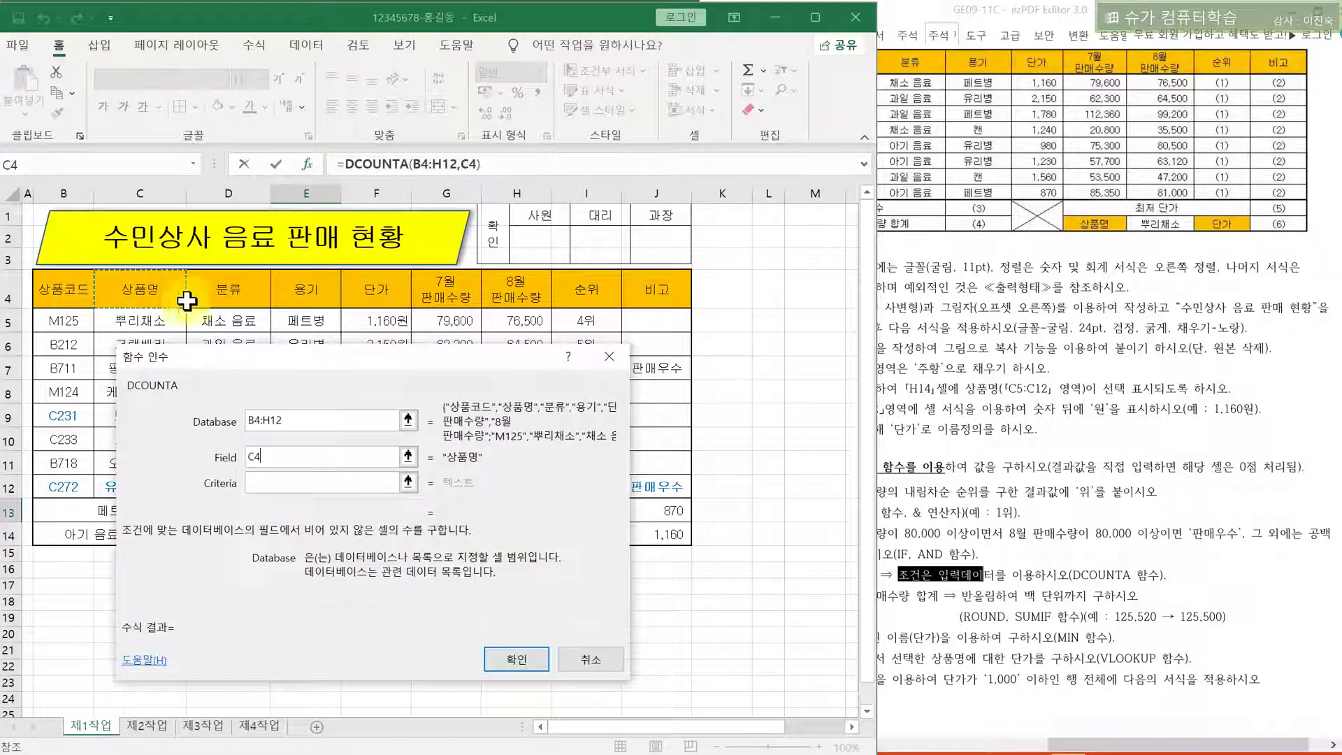
click(364, 290)
click(511, 293)
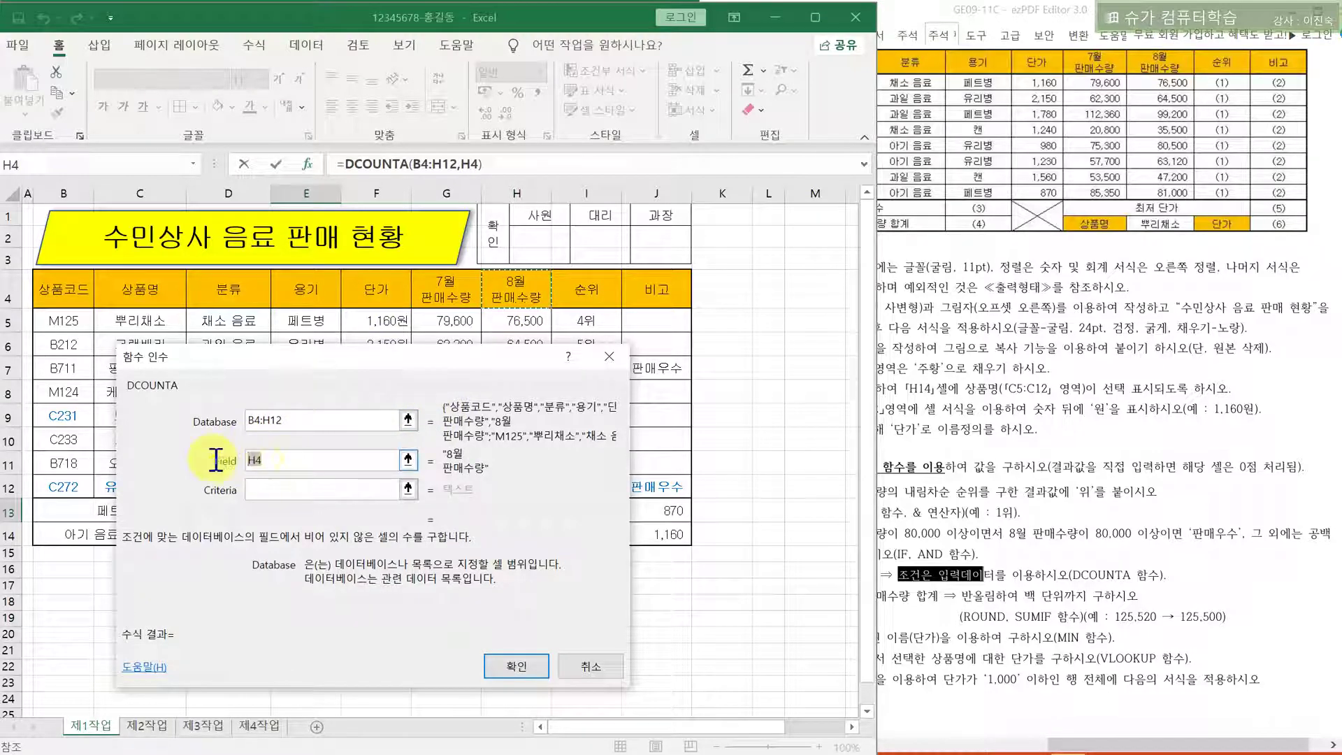
drag(290, 363, 605, 311)
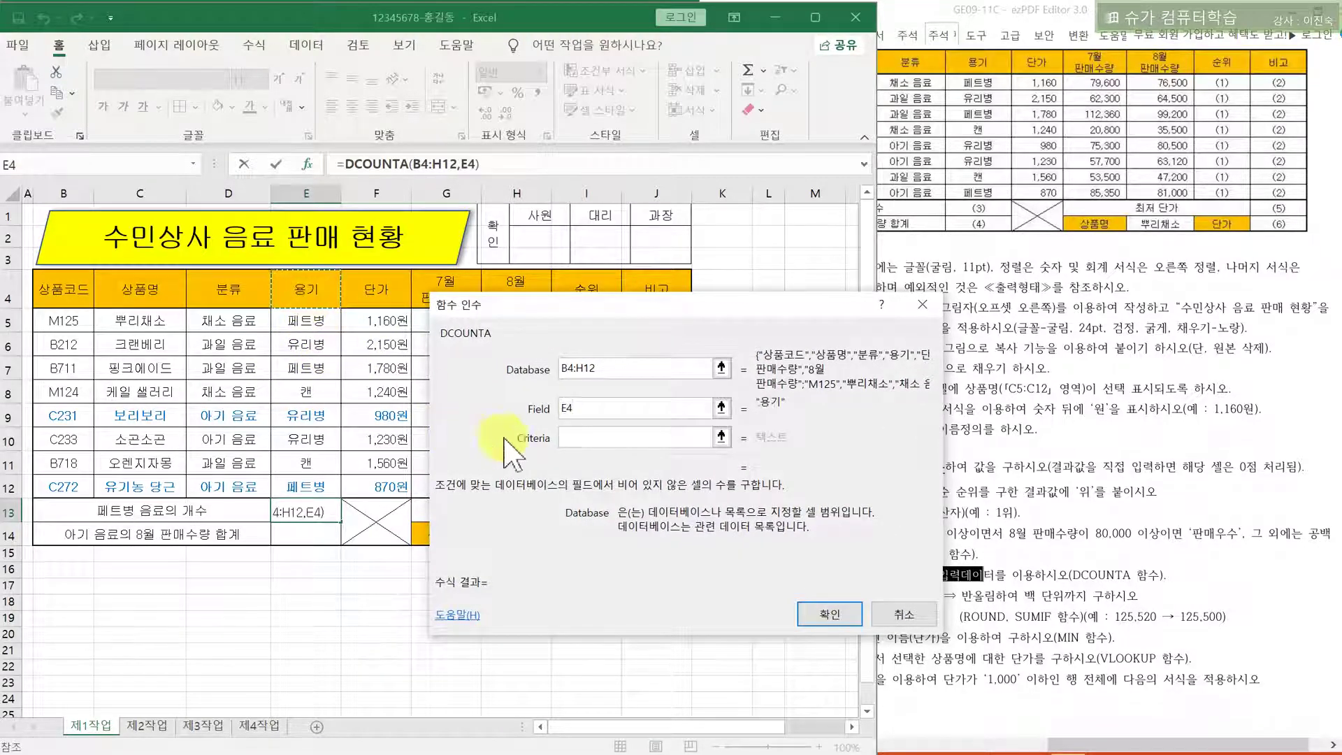
click(577, 409)
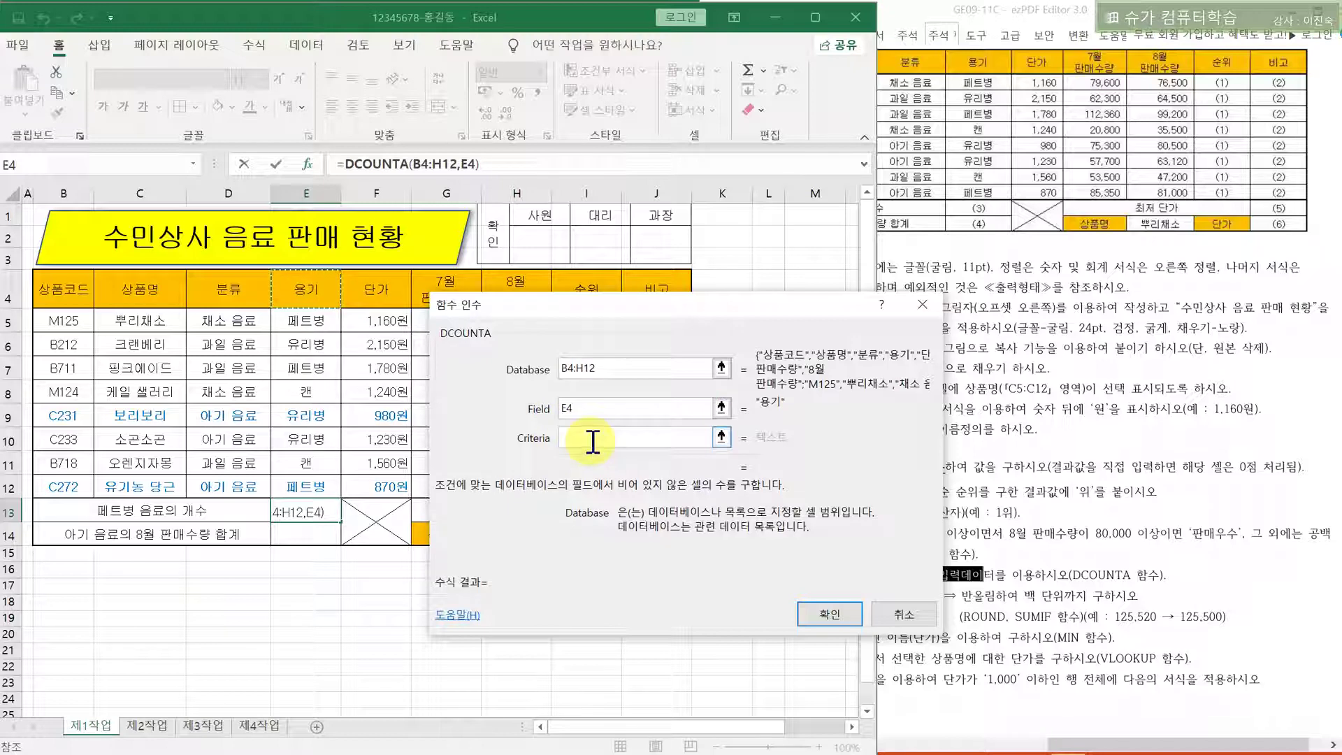
drag(565, 408, 521, 418)
key(Delete)
click(66, 290)
click(137, 288)
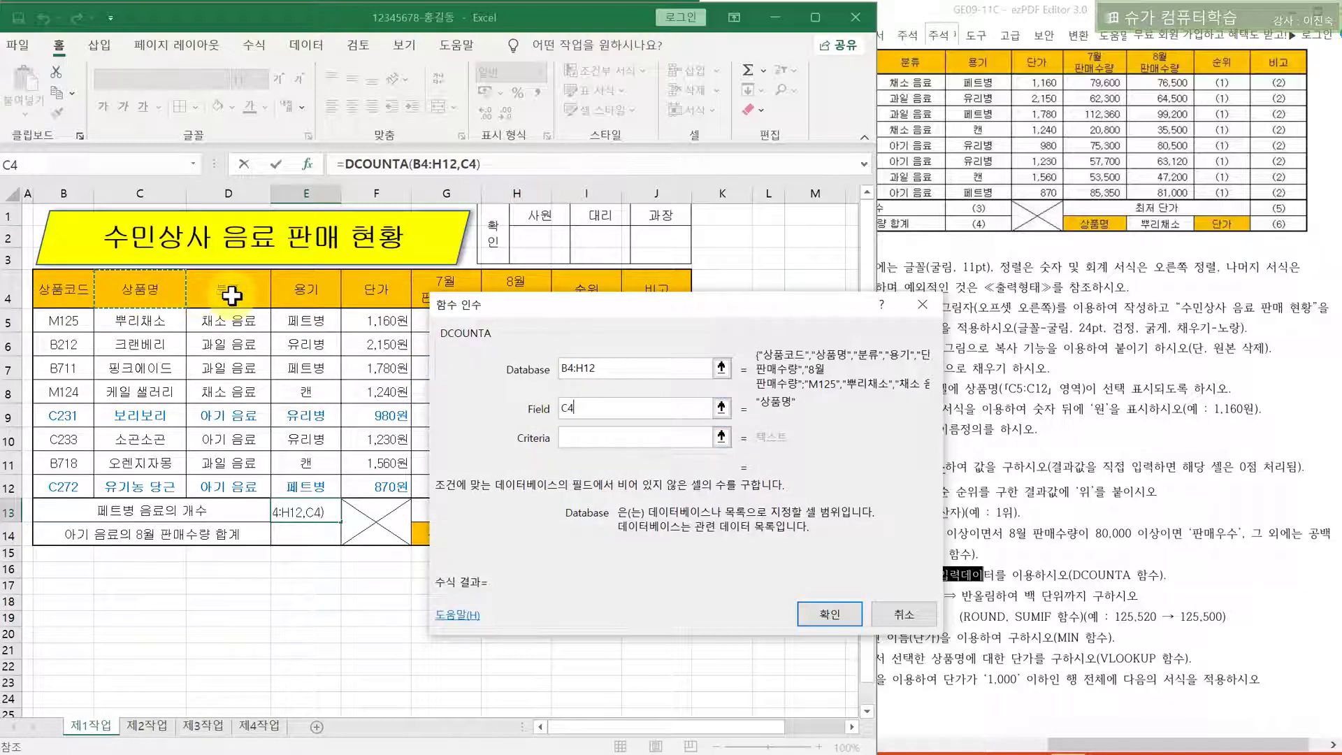
click(231, 288)
click(308, 289)
click(388, 288)
click(444, 284)
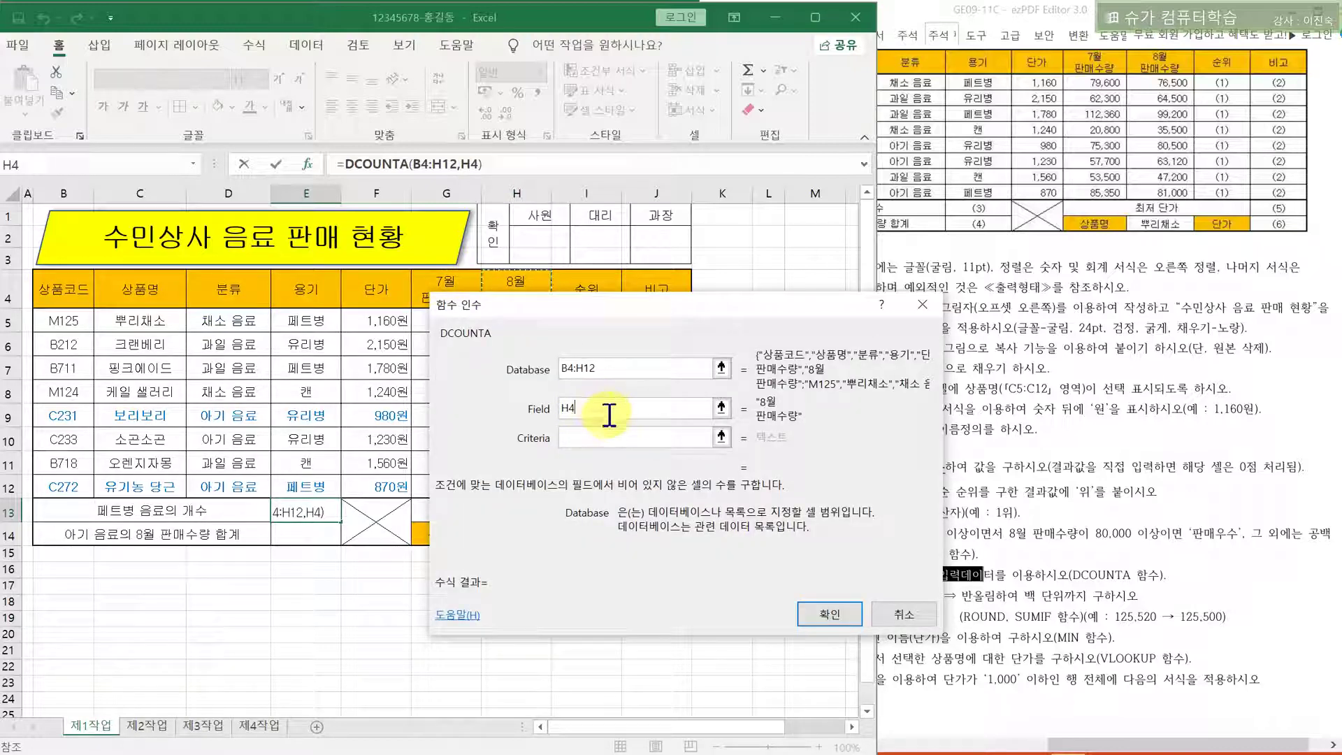
key(BackSpace)
key(BackSpace)
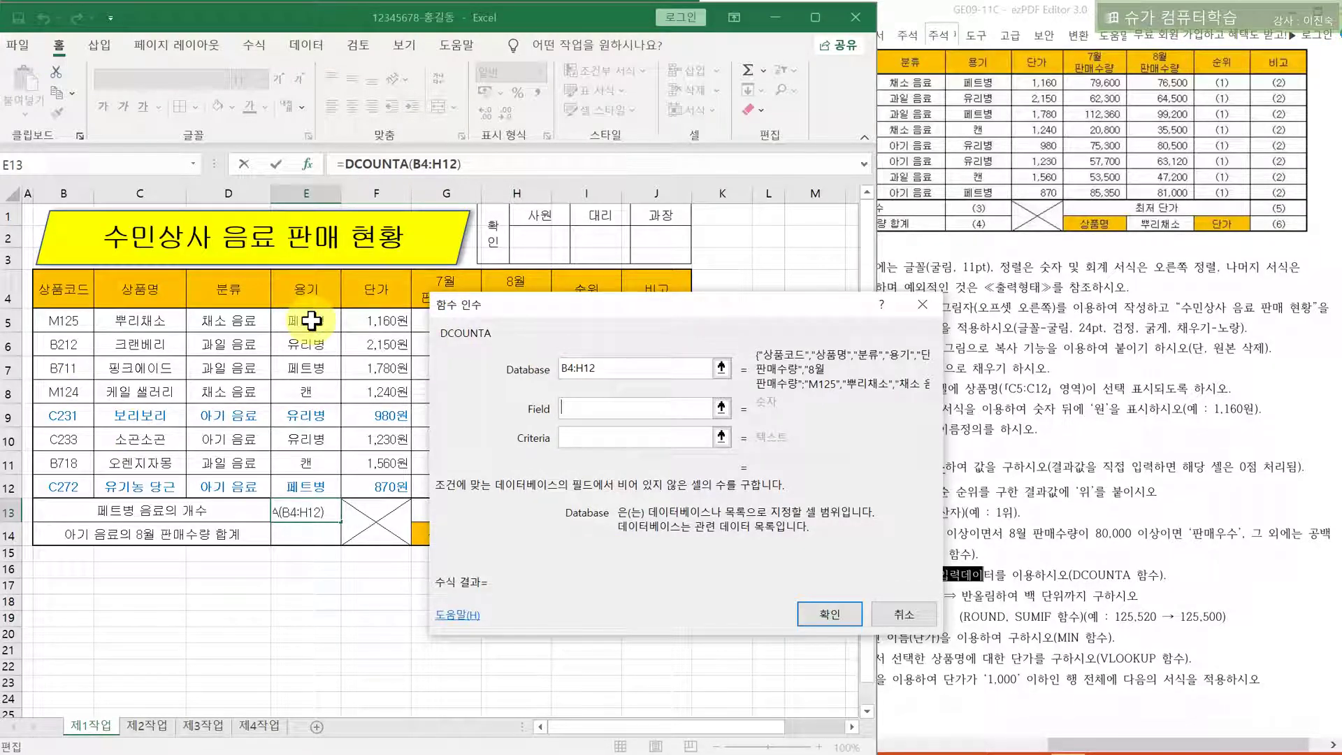
Set DCOUNTA's Field to 4 and its Criteria to E4:E5, and apply the formula to E13
click(575, 435)
mouse_move(312, 291)
mouse_down()
mouse_move(311, 318)
mouse_move(312, 293)
mouse_move(319, 311)
mouse_up()
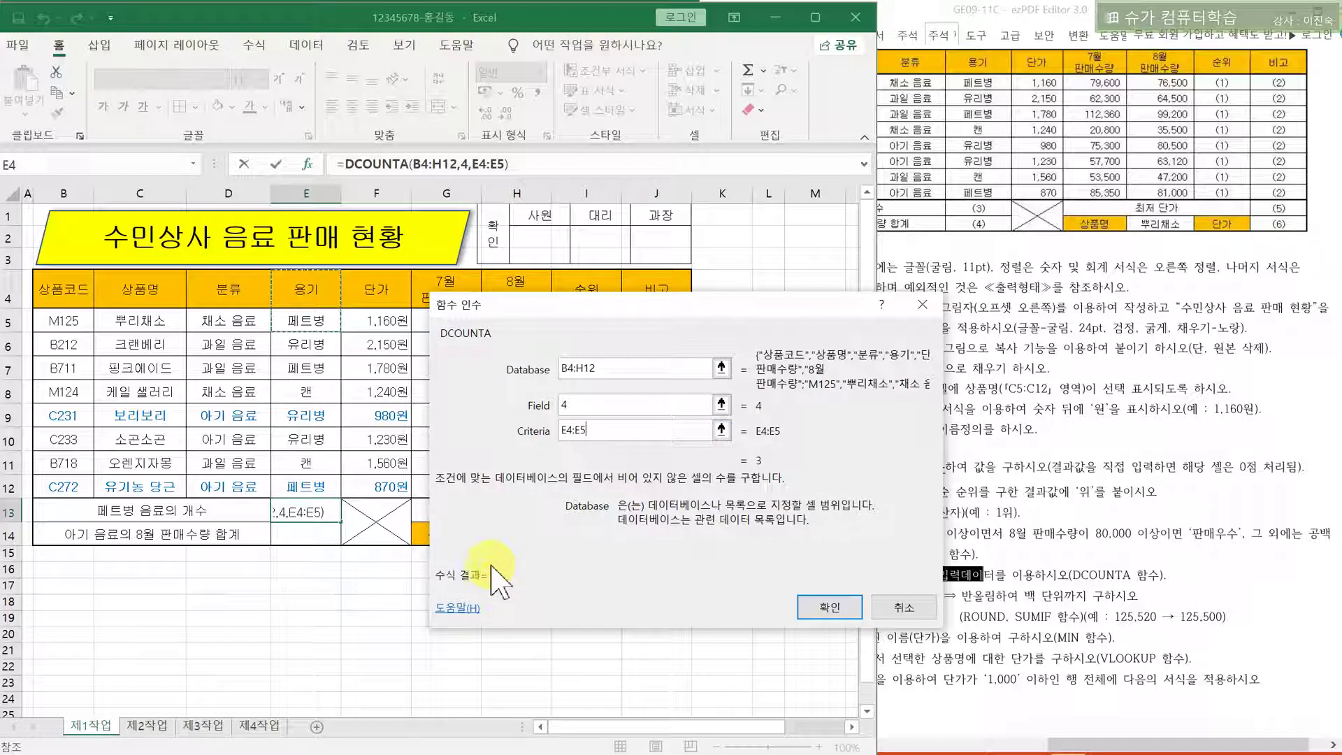
click(819, 607)
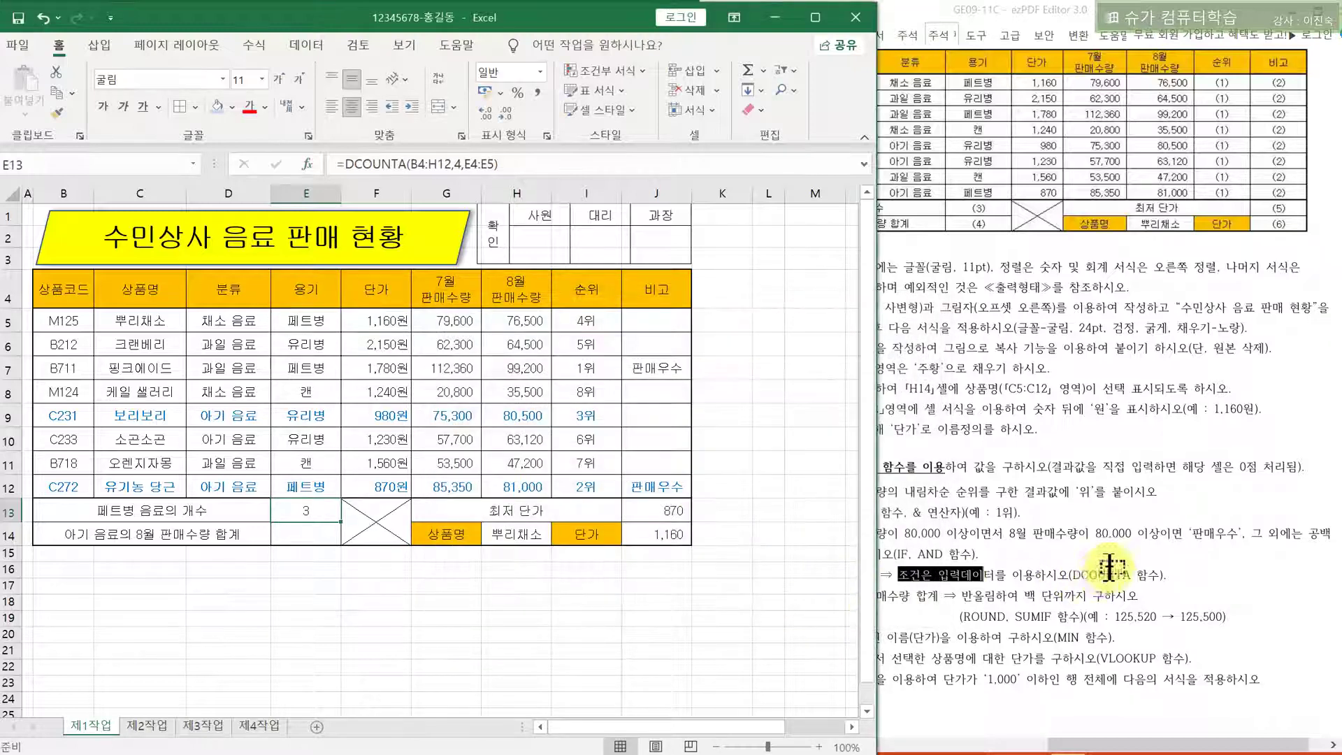
Read item (4) in the ezPDF exam sheet on the 아기 음료 8월 판매수량 합계 and its rounding requirement
click(1077, 588)
drag(773, 596, 911, 596)
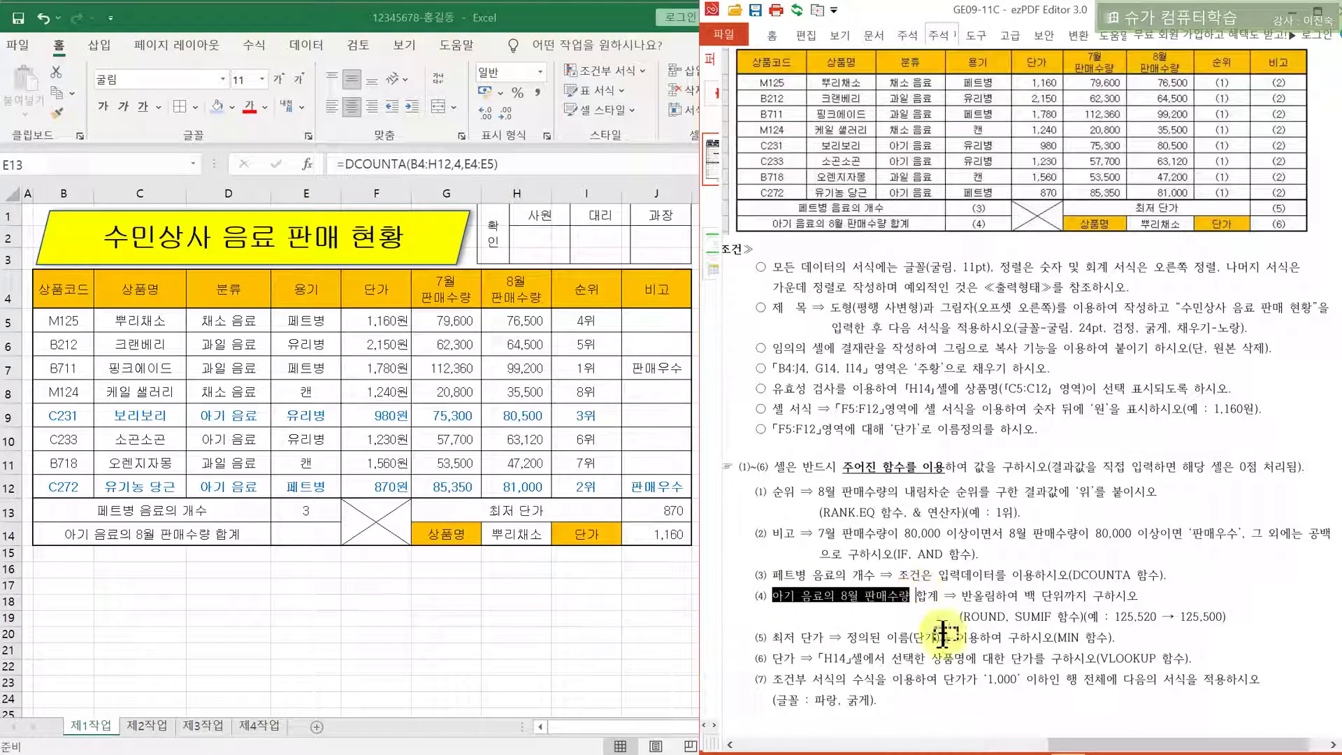
click(783, 633)
drag(772, 595, 930, 600)
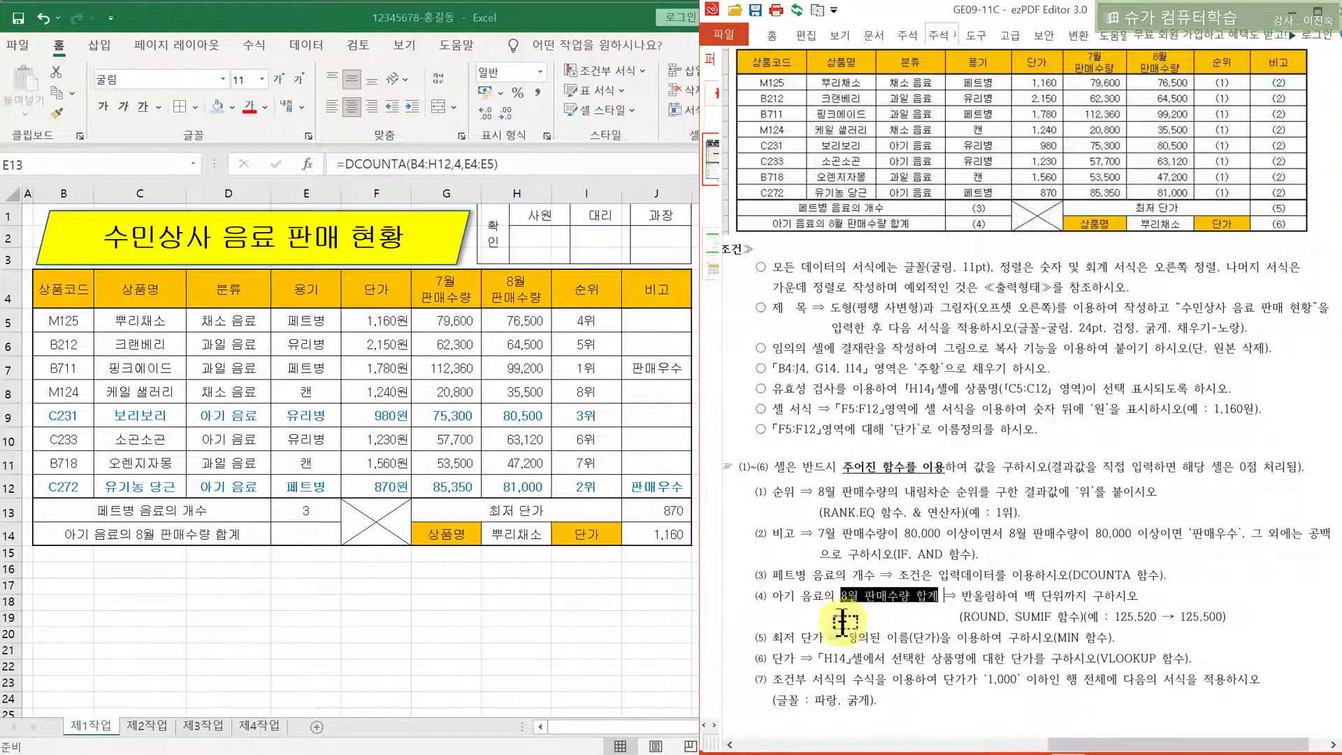
drag(772, 596, 805, 593)
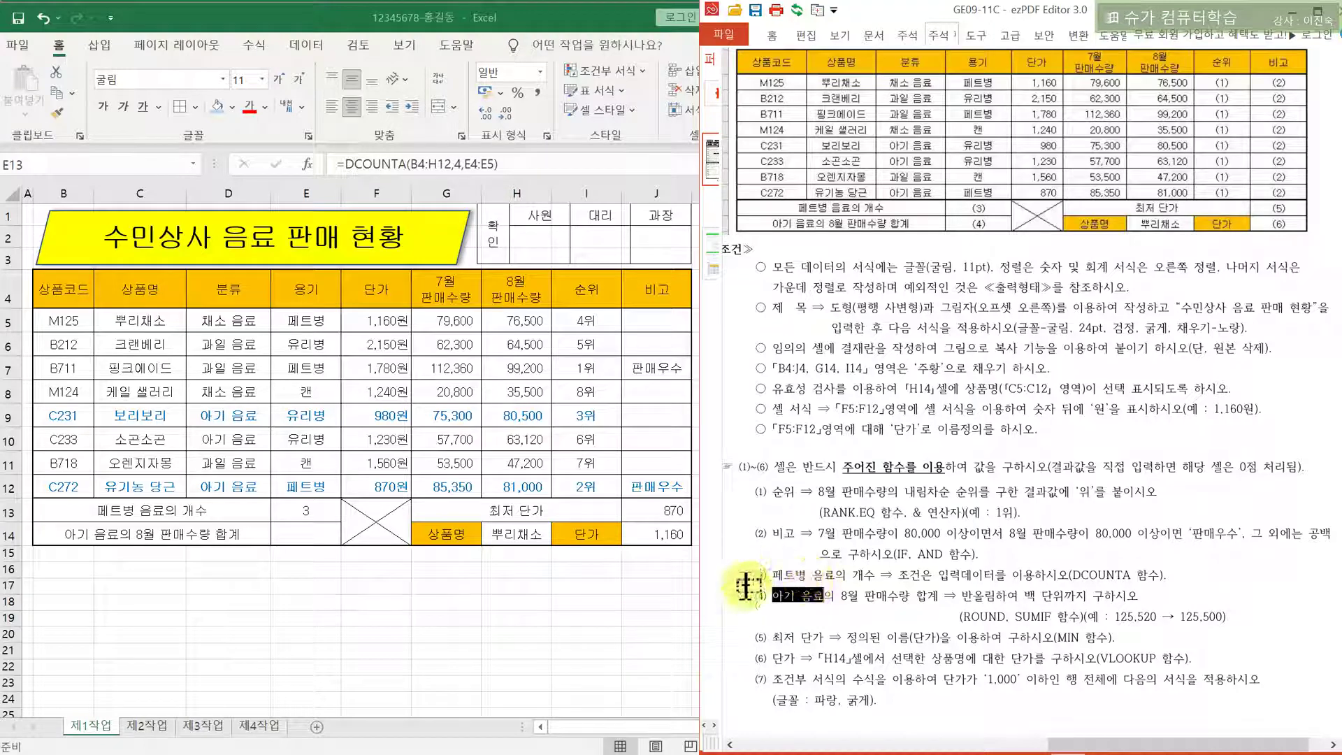
click(957, 596)
drag(956, 596, 1068, 598)
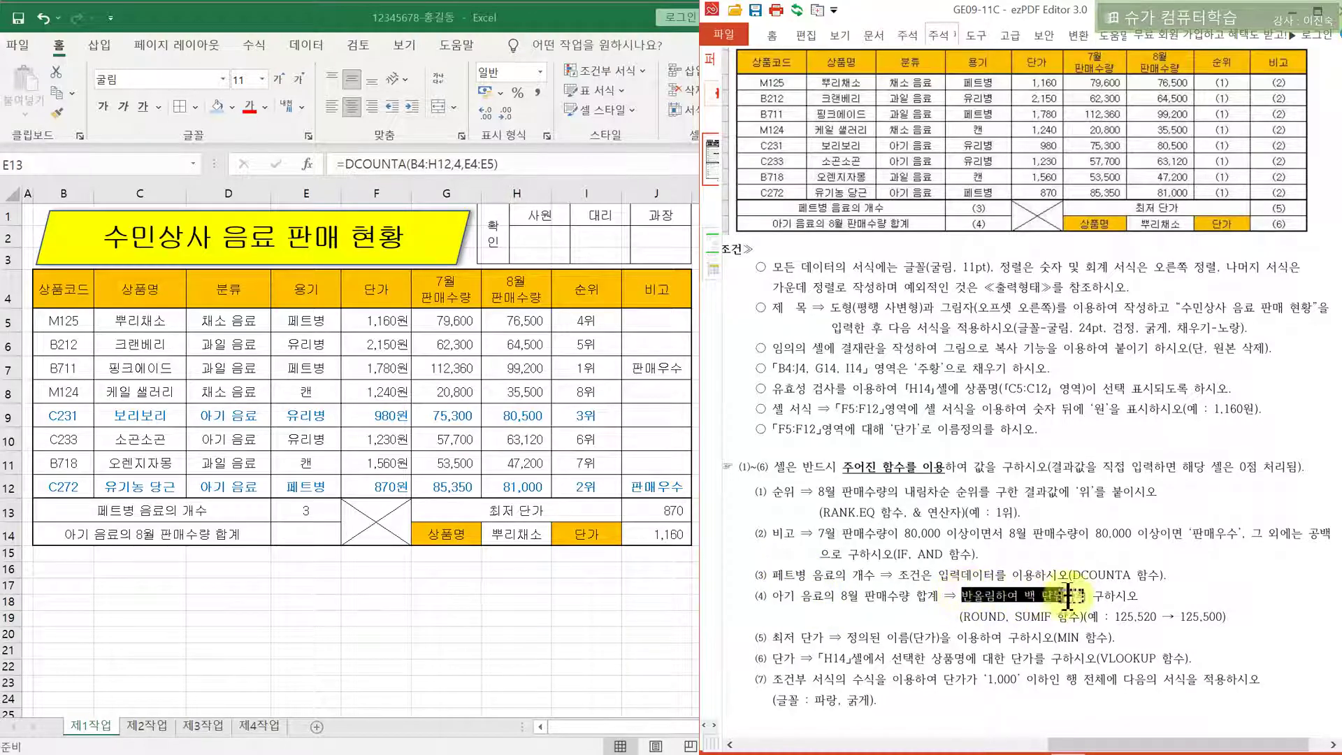
Examine item (4) of the exam sheet for the rounding unit, the ROUND and SUMIF functions and the rounding example
drag(960, 616, 1072, 594)
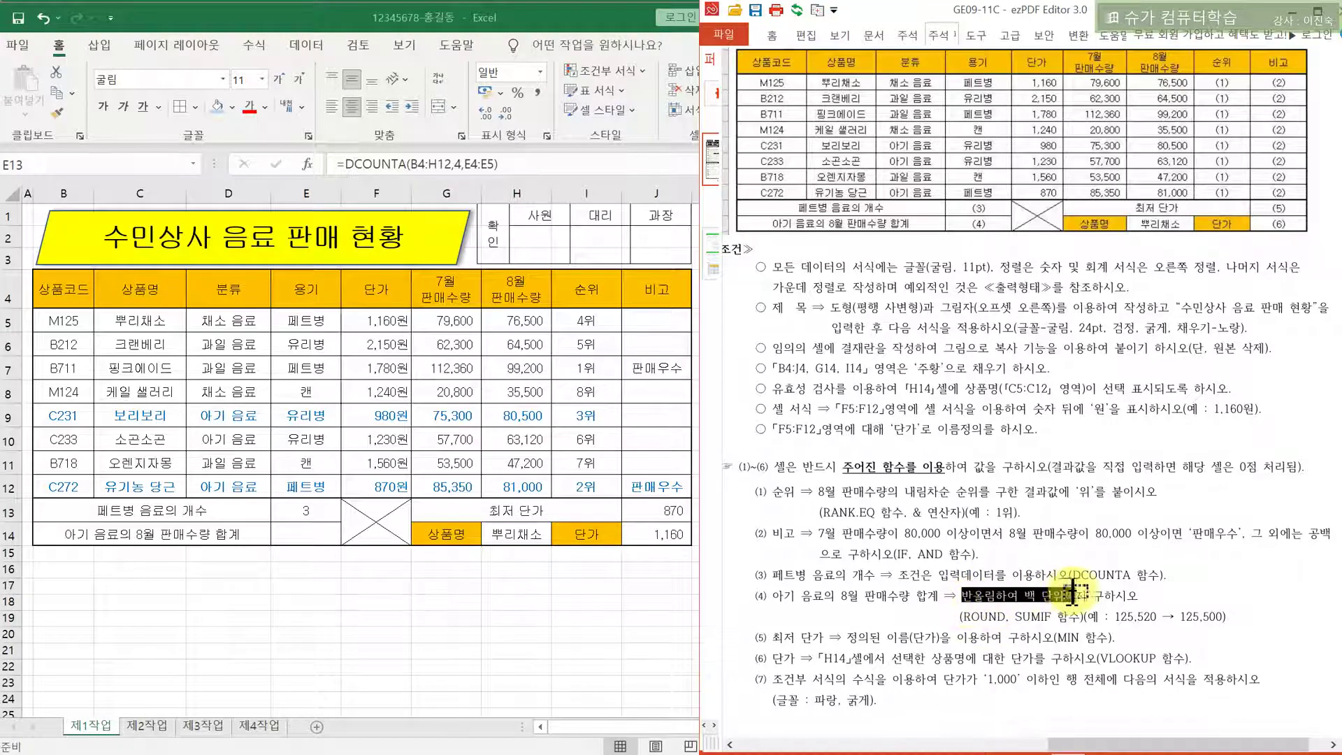
drag(961, 616, 1008, 617)
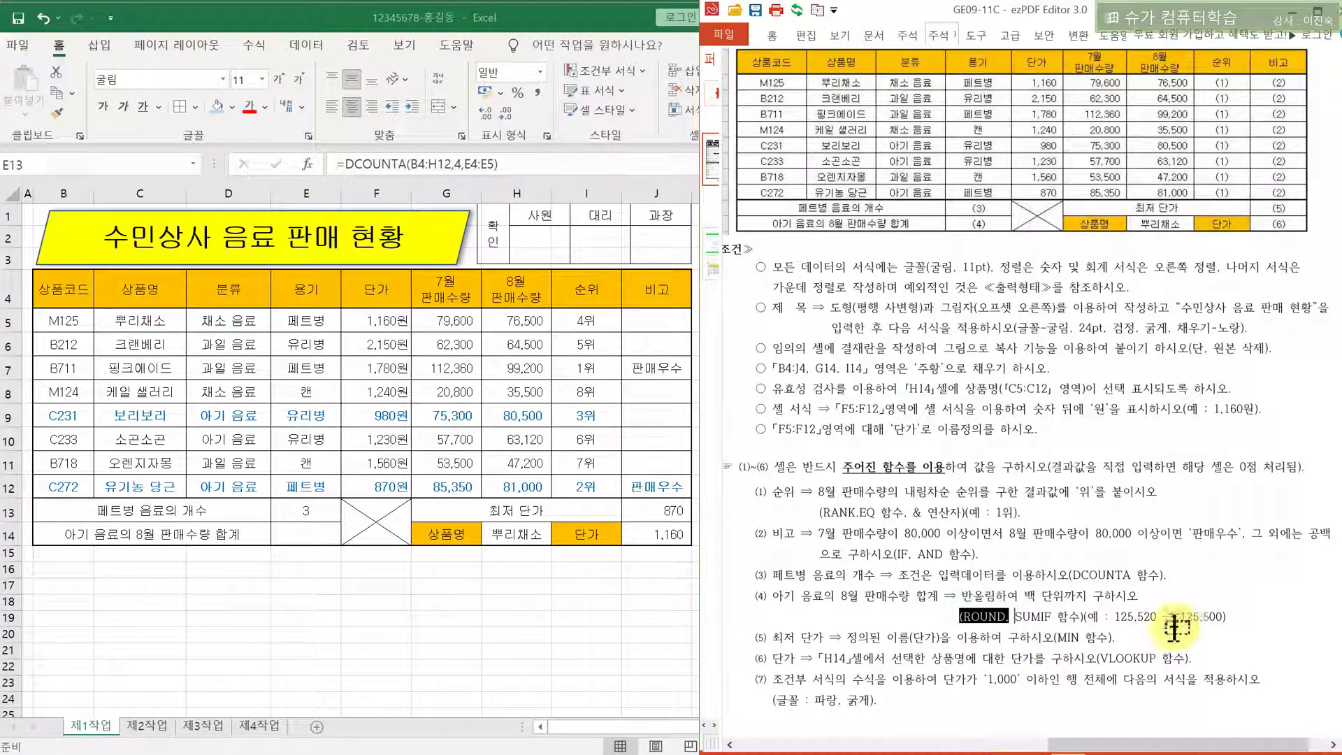
drag(1227, 617, 1191, 631)
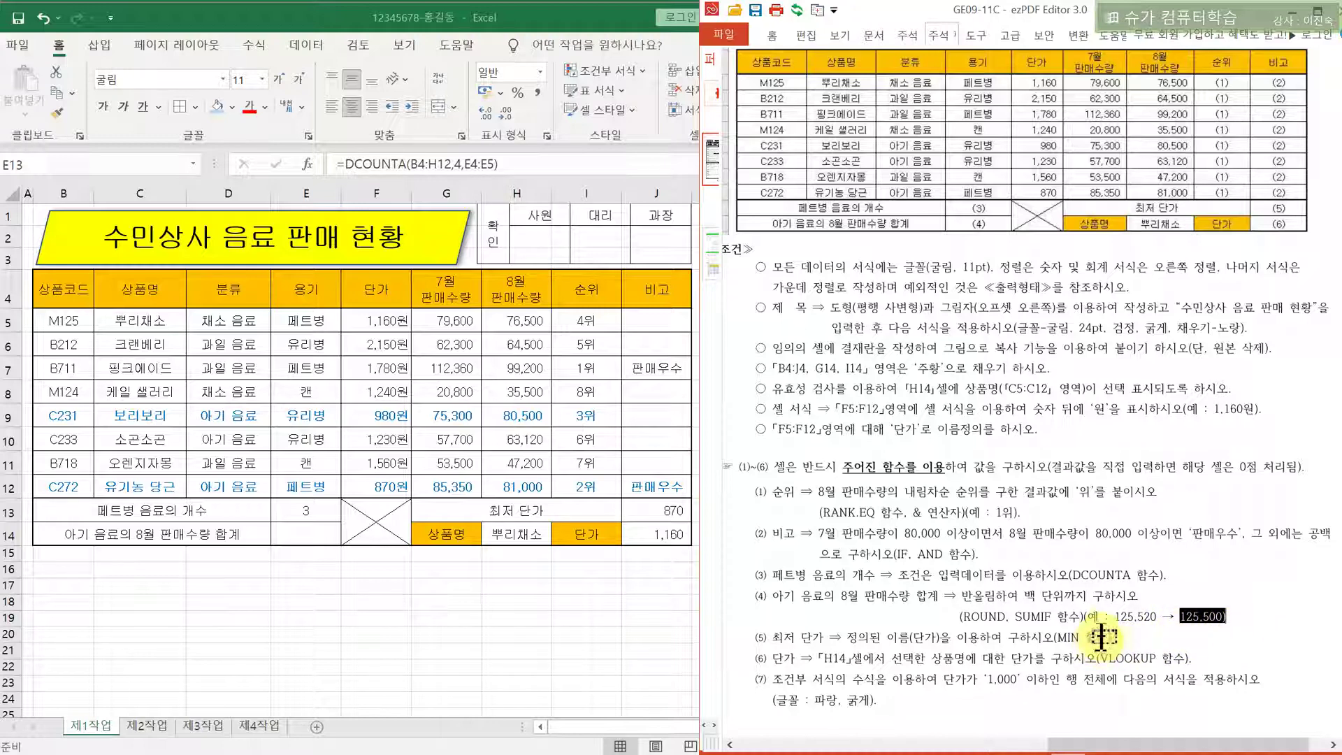
drag(1116, 618, 1159, 618)
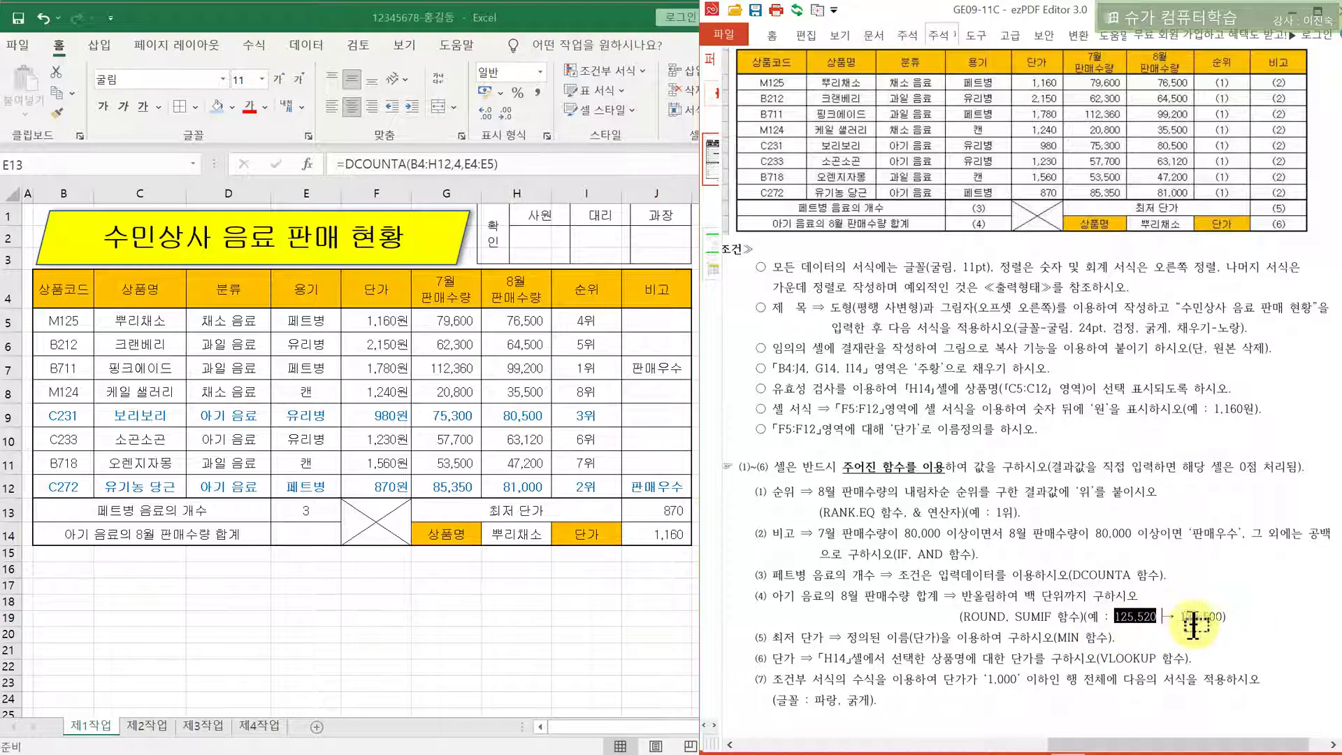
drag(1181, 616, 1227, 618)
click(1217, 638)
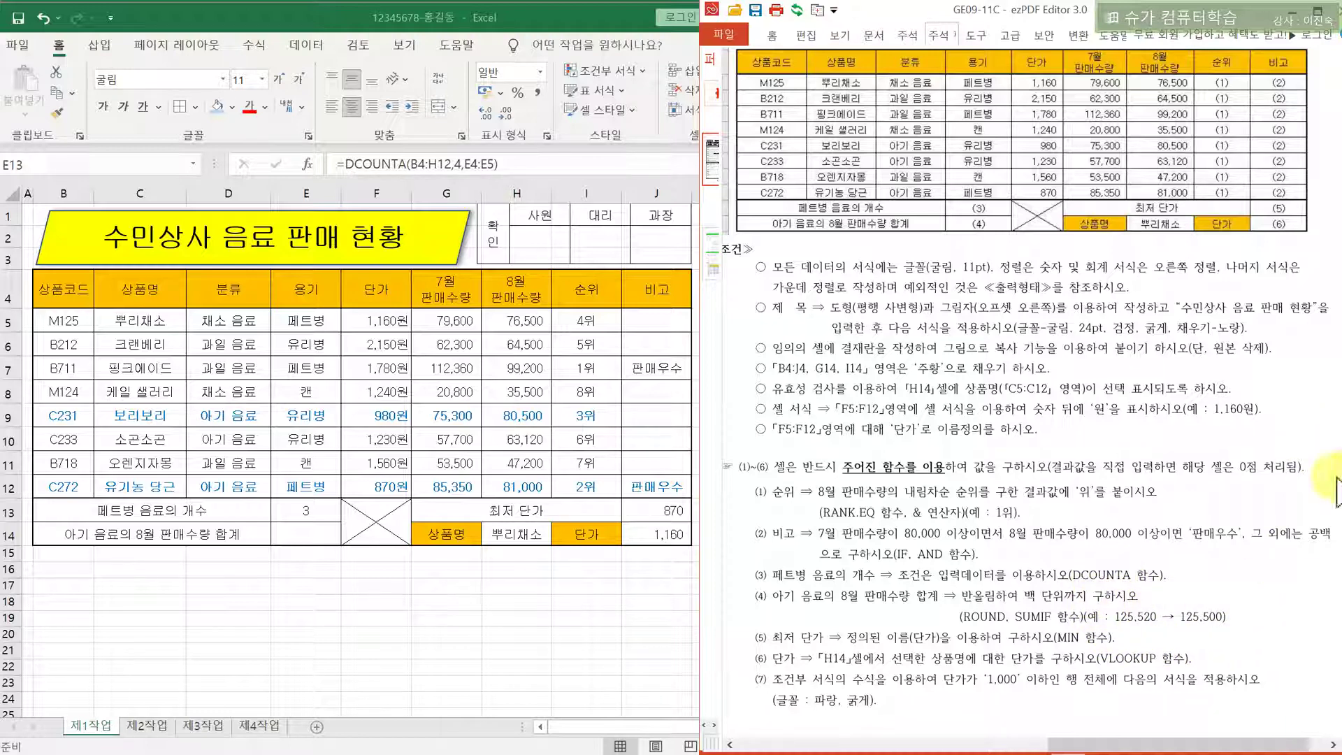
drag(1203, 618, 1244, 624)
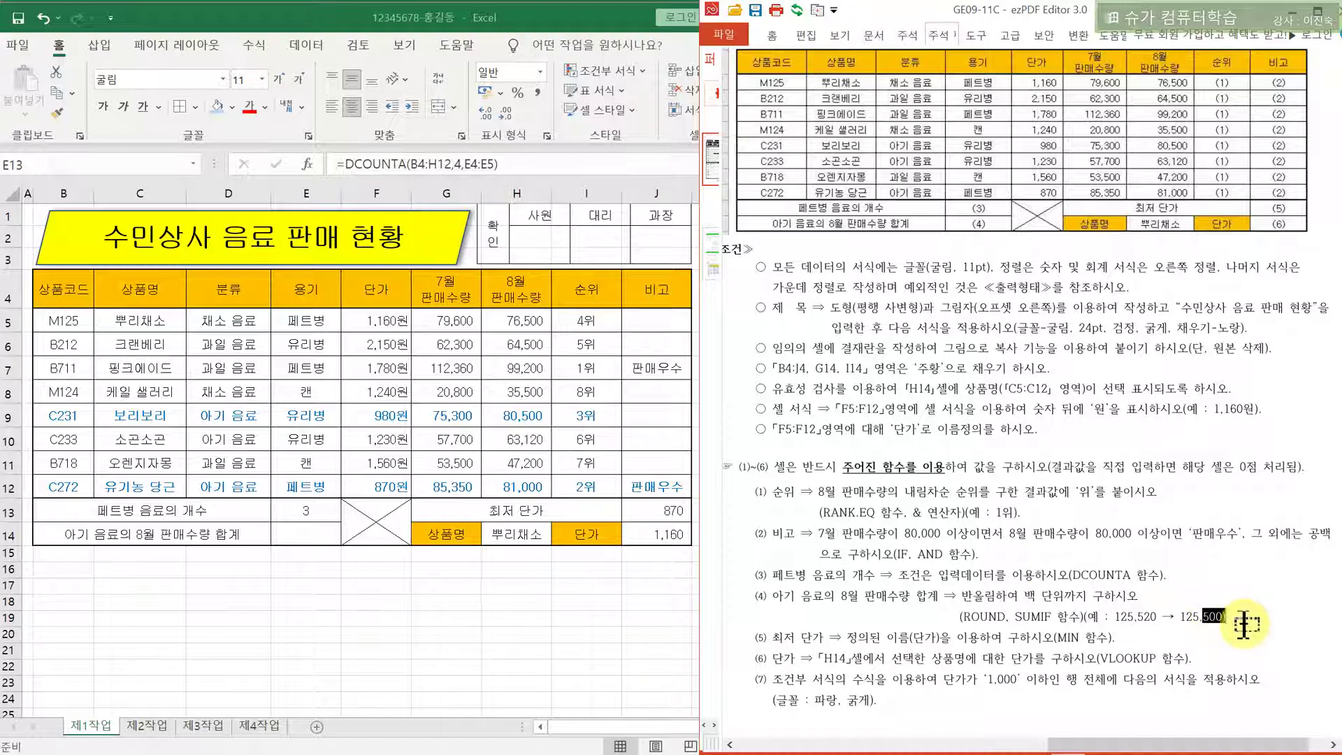
drag(962, 617, 1039, 627)
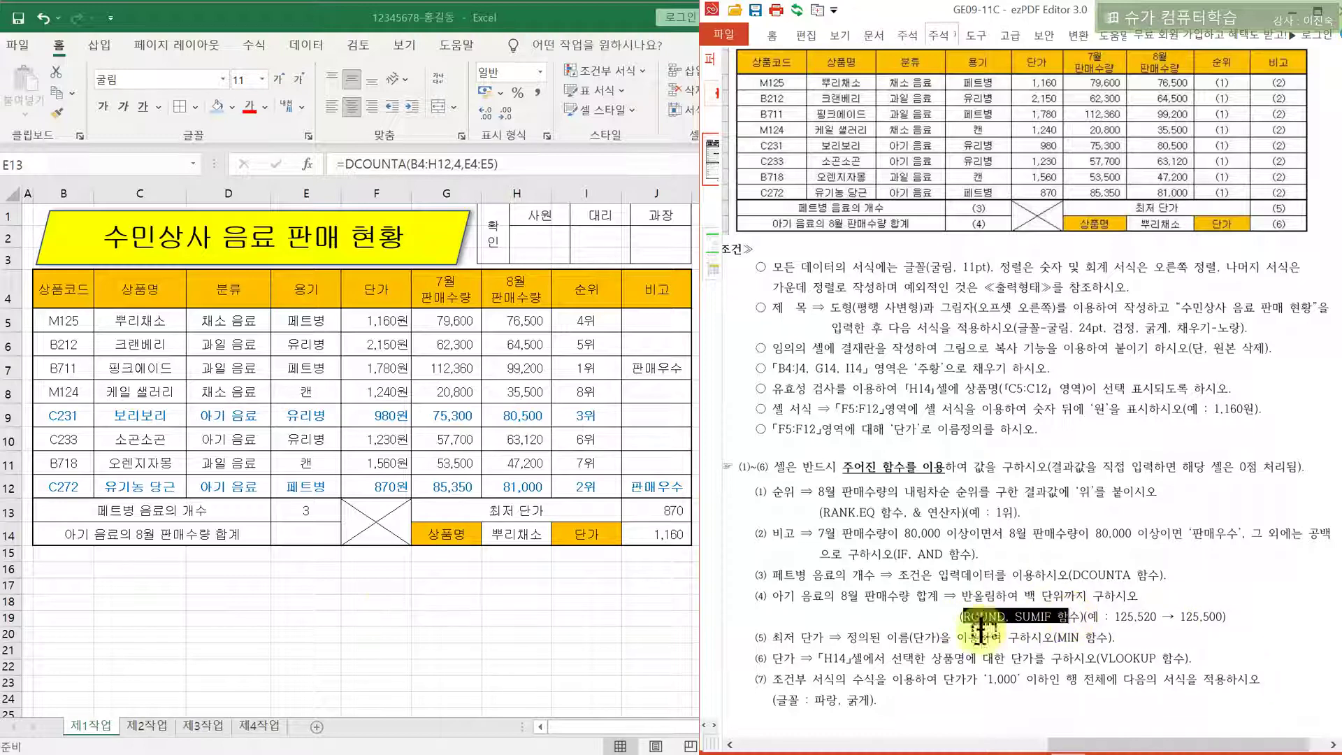
click(307, 517)
double_click(308, 517)
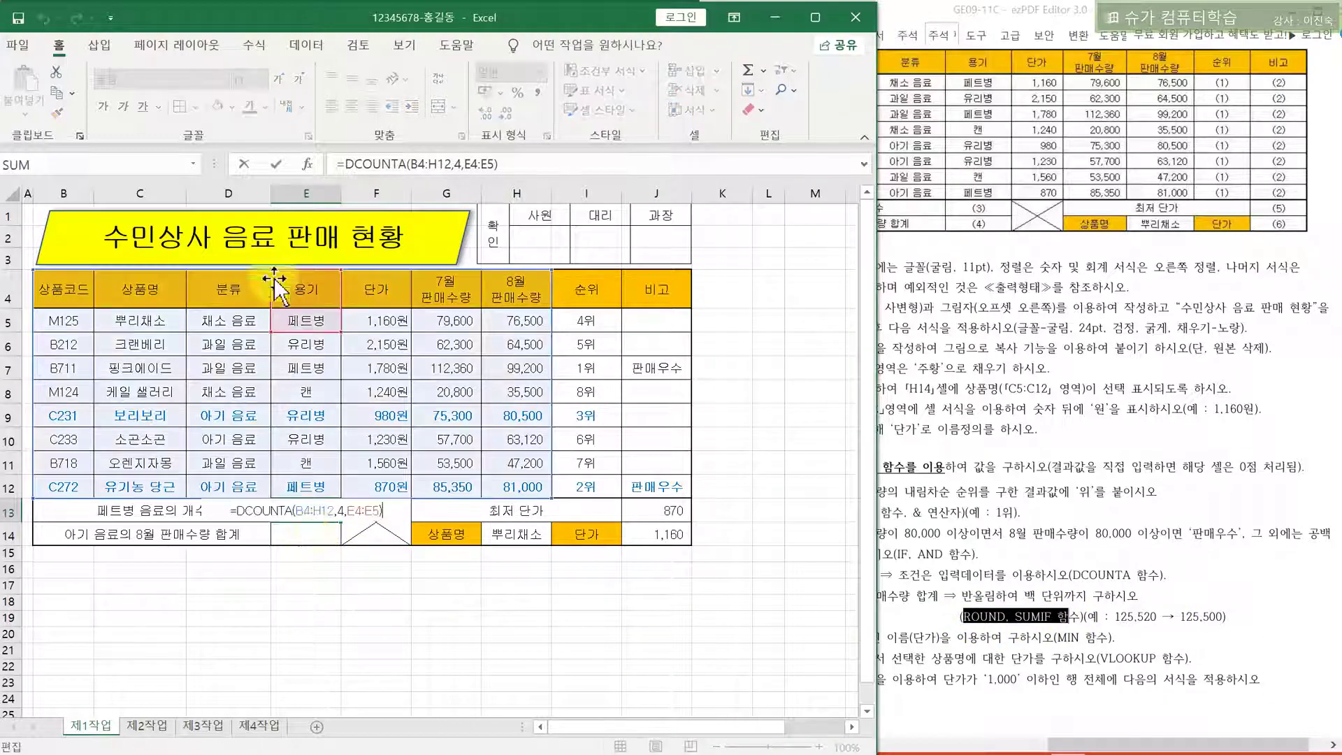
key(ctrl+Return)
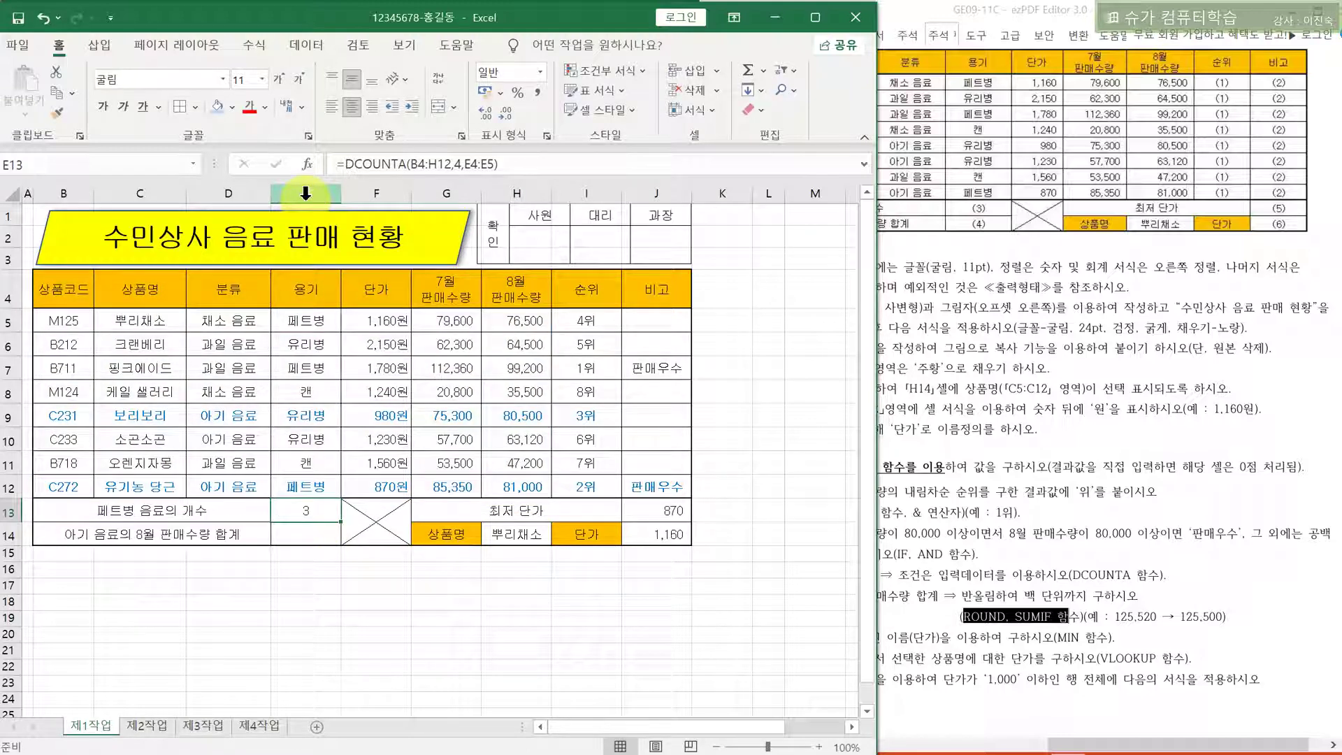
click(306, 193)
Start a SUMIF formula in cell E14 and open its function arguments
click(315, 538)
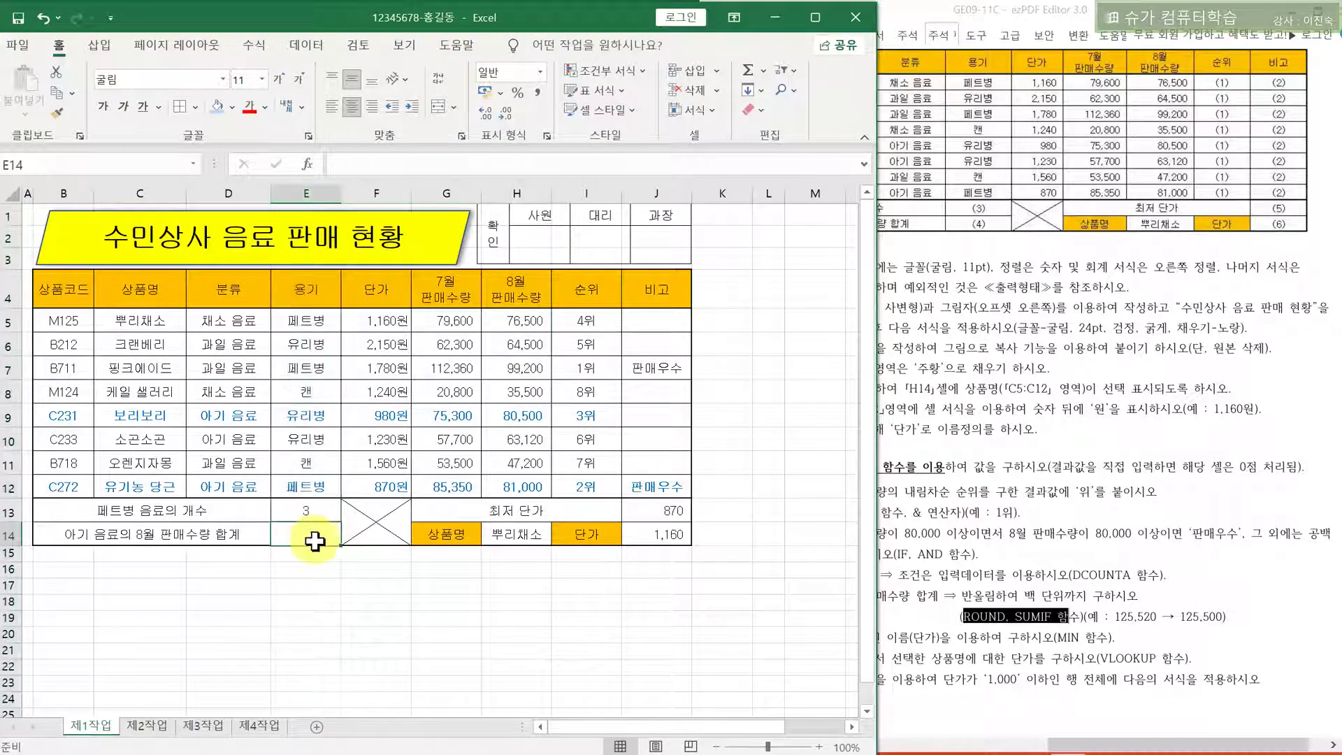
text(=)
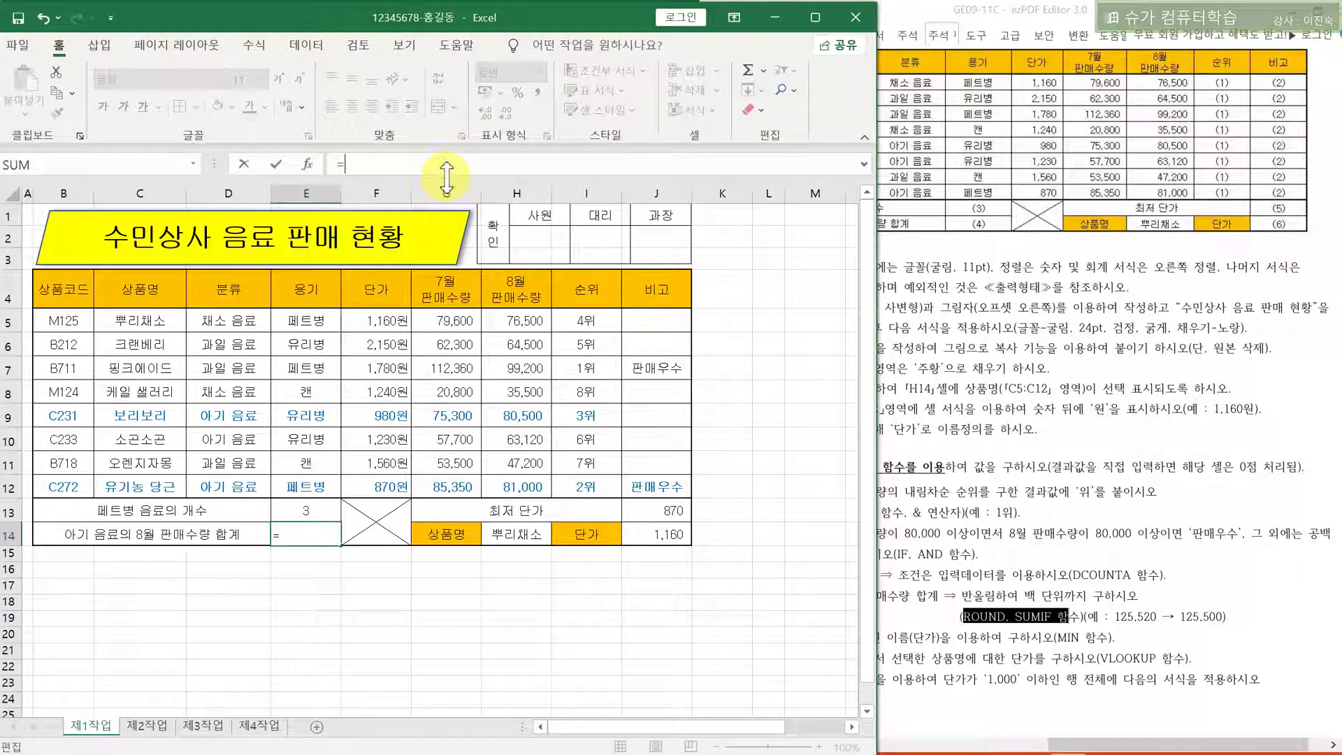
text(UM)
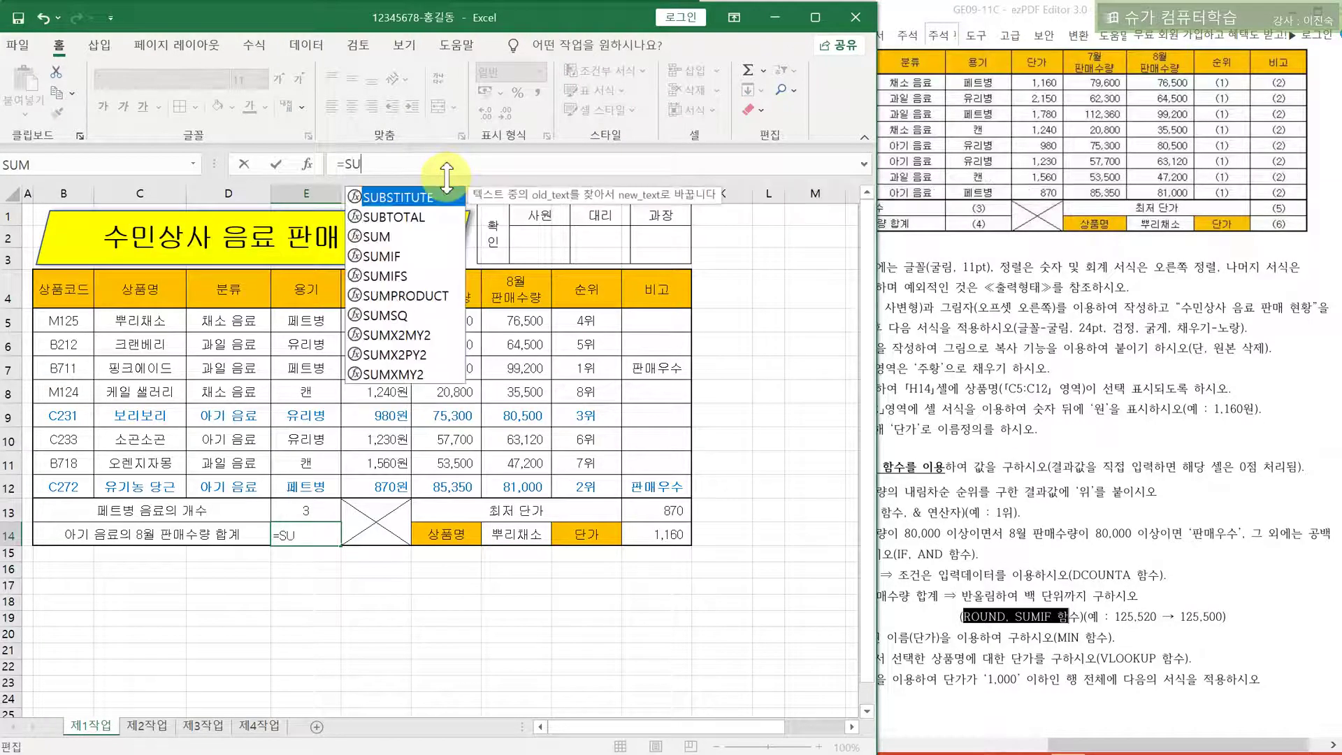
key(Down)
key(Tab)
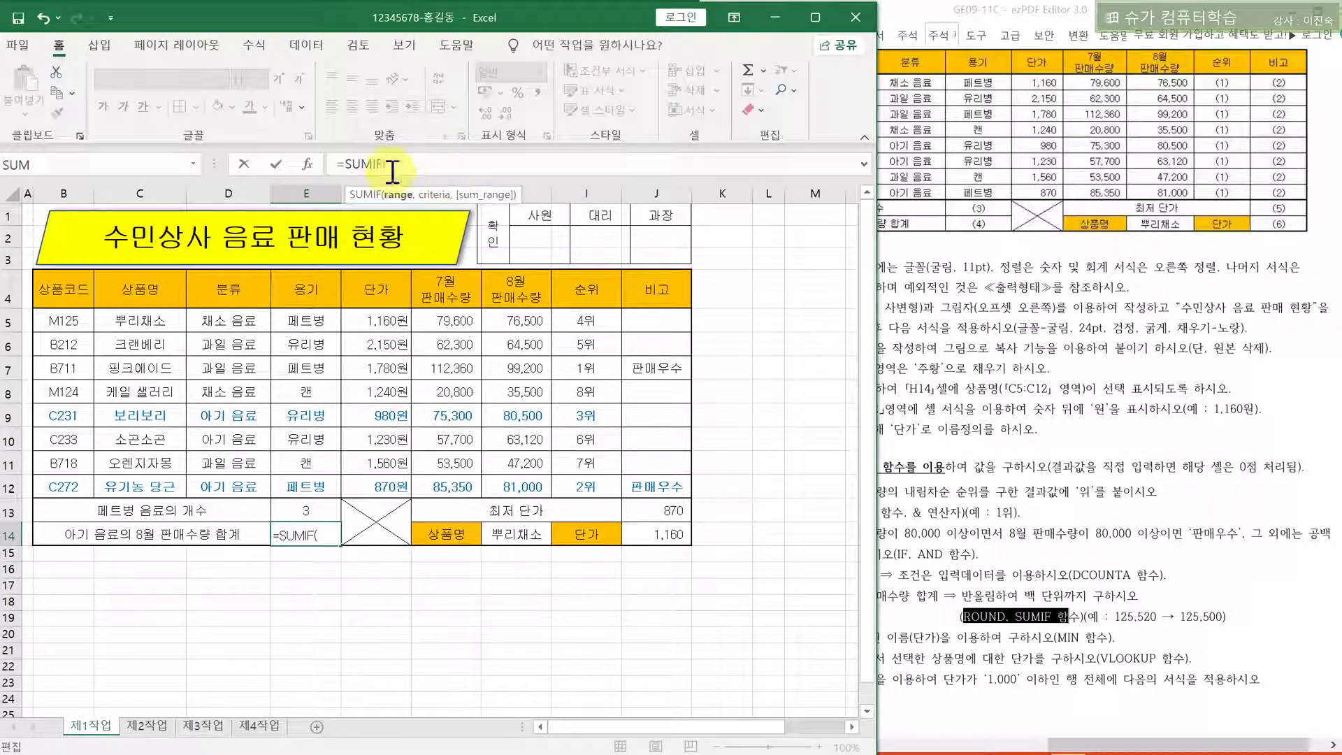
click(308, 164)
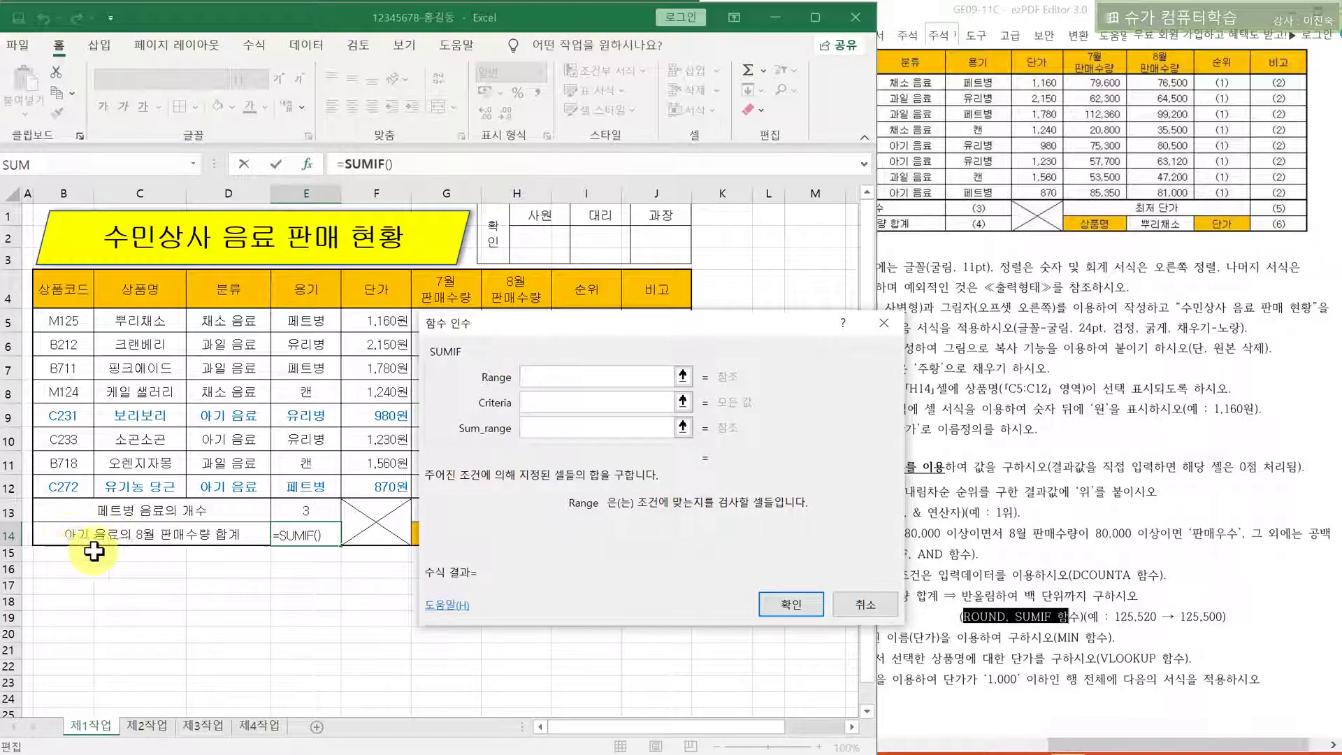
Try D5:D12, D4 and D4+D5:D12 as SUMIF's Range argument and clear the entry again
drag(240, 326, 236, 482)
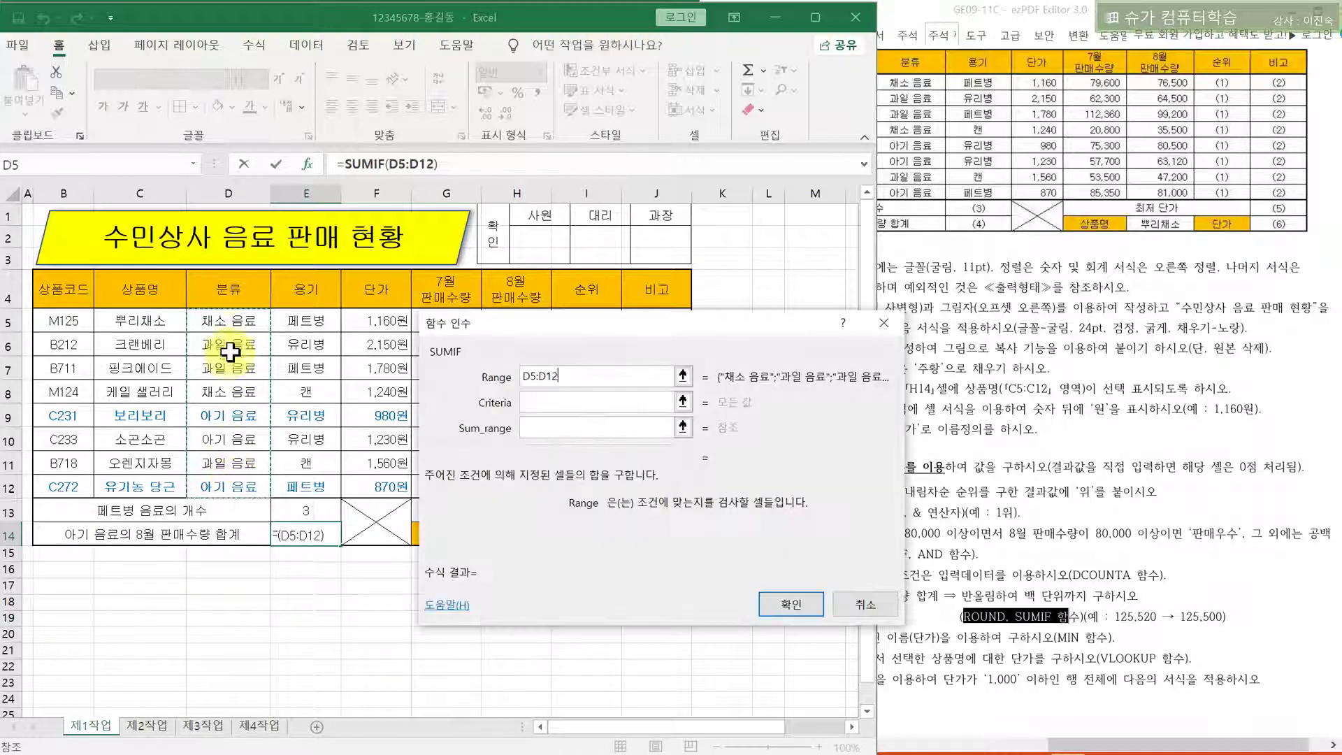
click(236, 280)
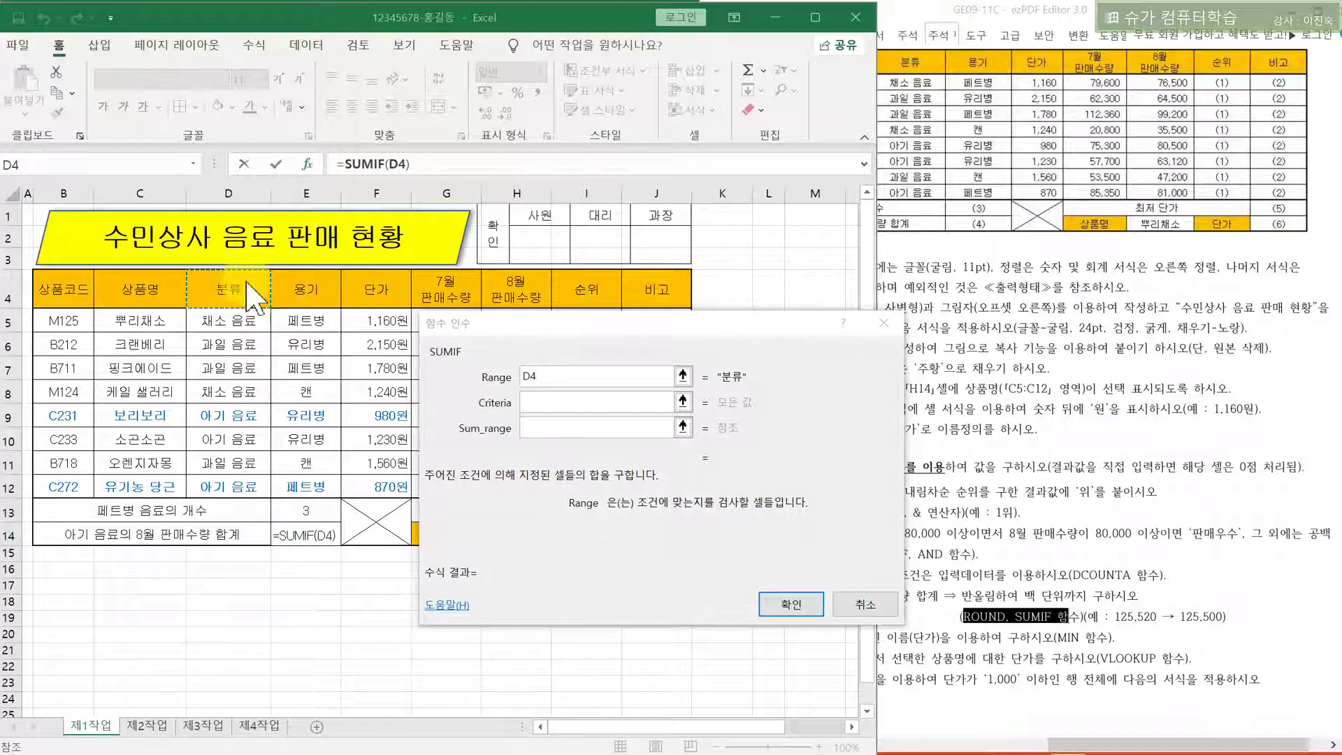
text(+)
click(219, 320)
drag(218, 321, 226, 485)
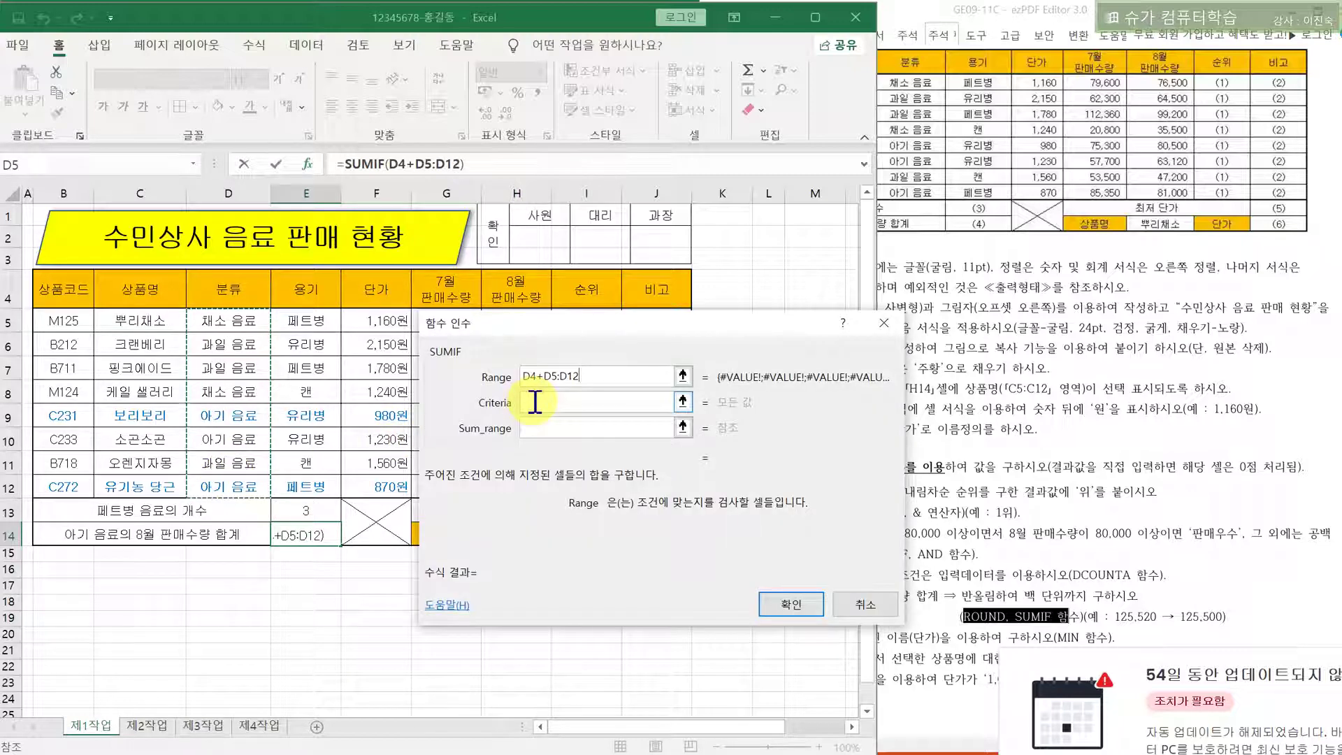
click(616, 401)
drag(600, 377, 466, 374)
key(BackSpace)
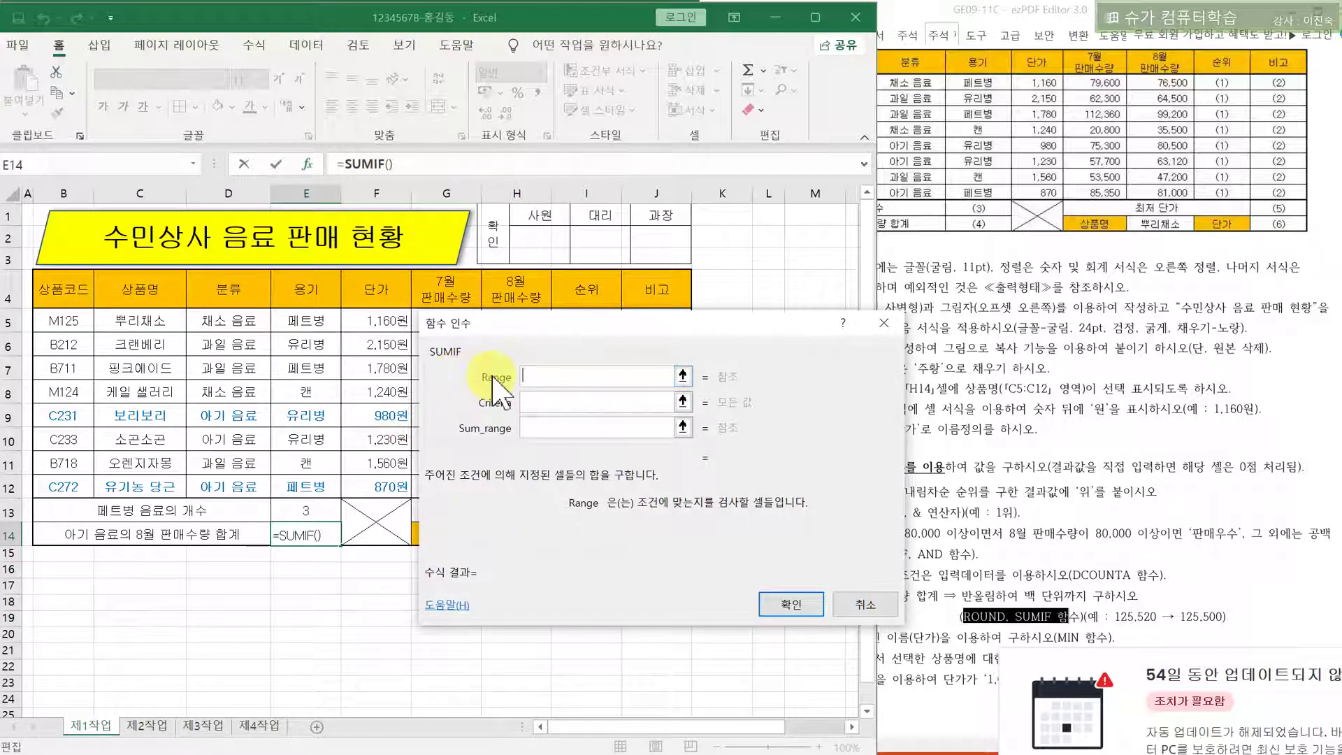
Set SUMIF's Range to D5:D12, Criteria to "아기 음료" and Sum_range to H5:H12, and apply the formula to E14
drag(230, 321, 235, 488)
click(526, 400)
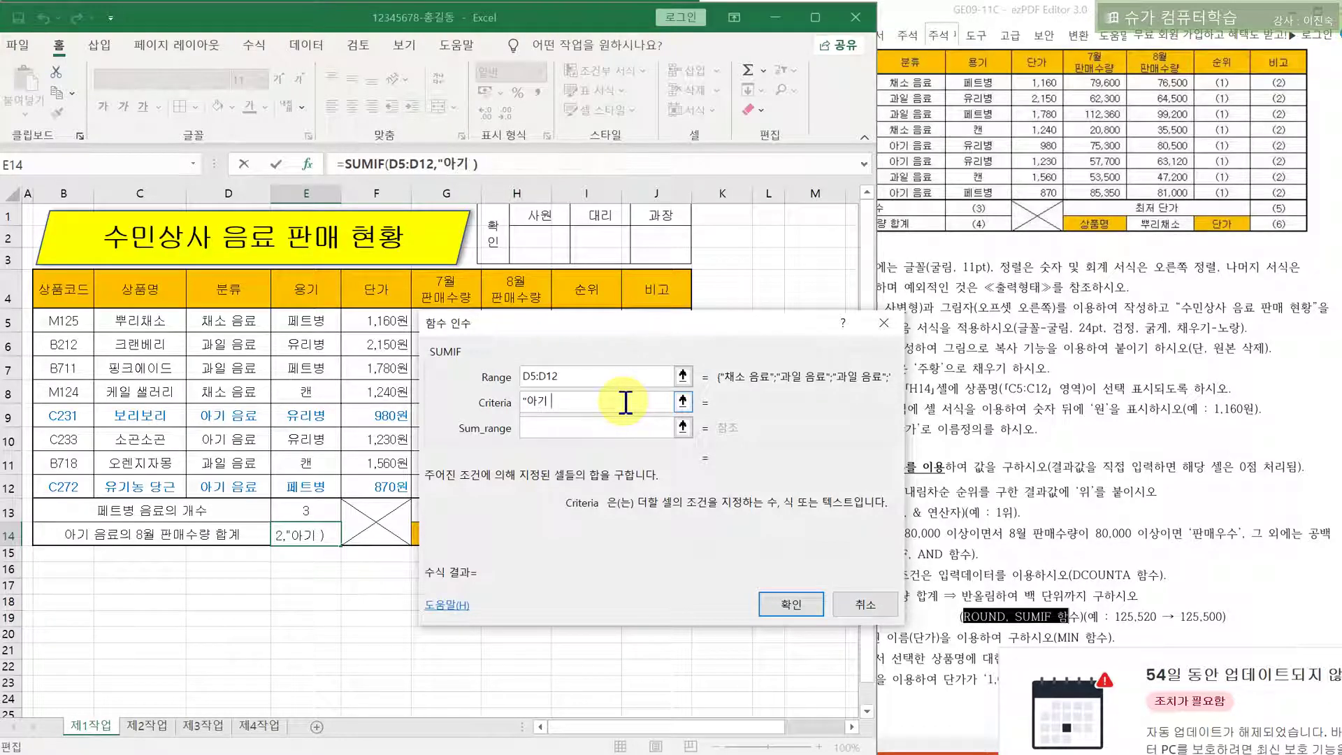
text(료")
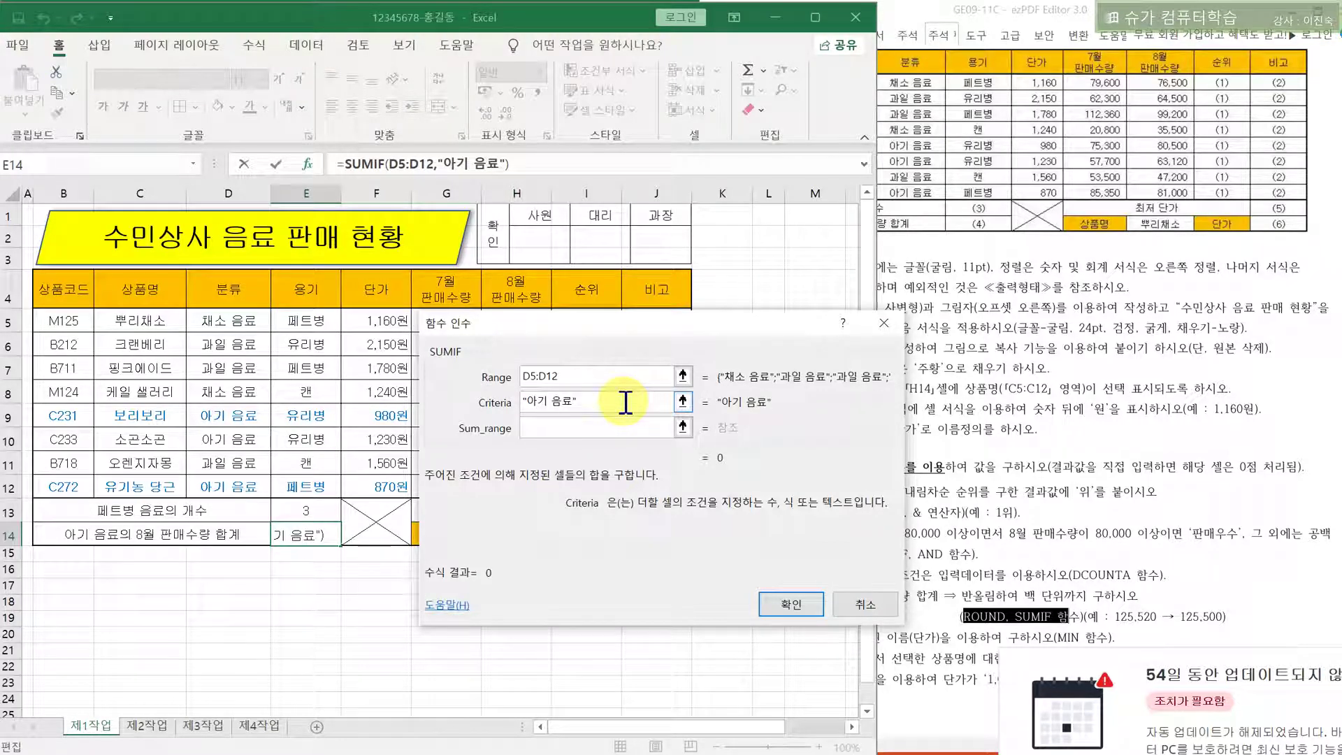
key(Tab)
drag(500, 363, 659, 361)
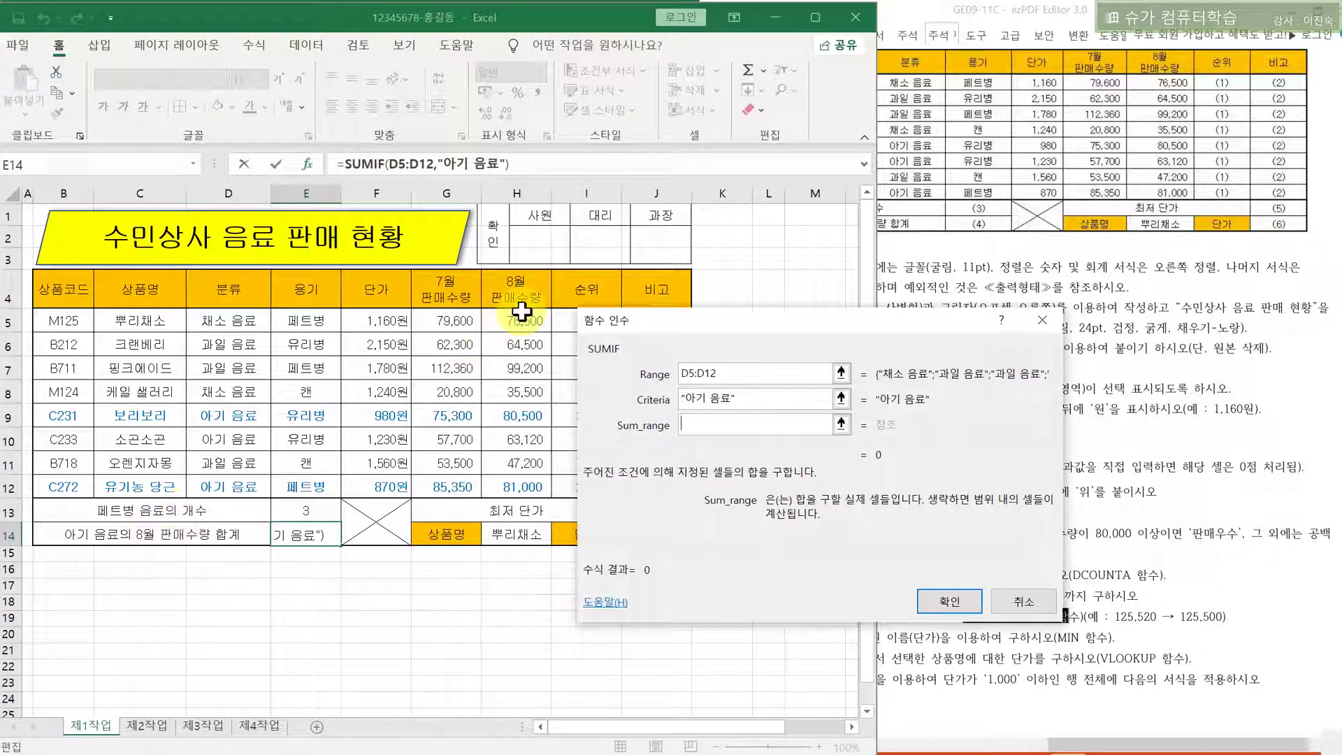
drag(517, 320, 521, 488)
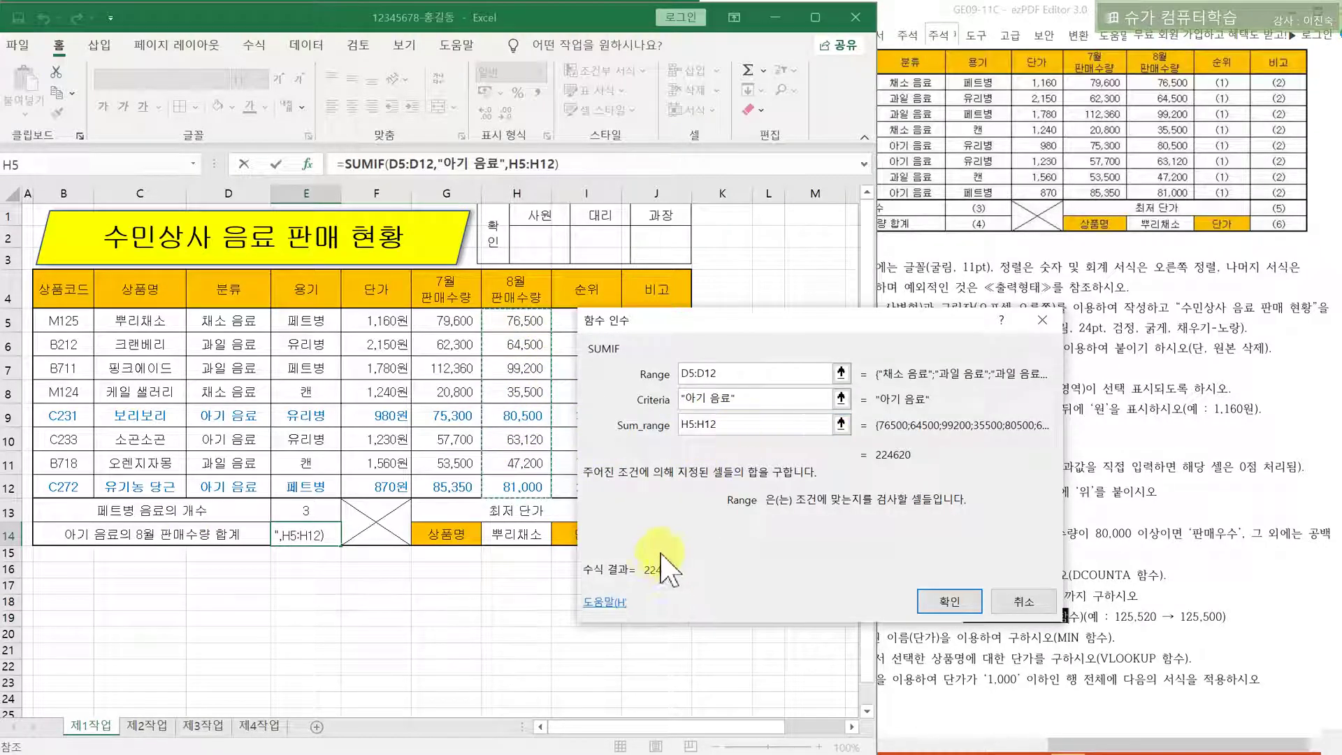
click(948, 601)
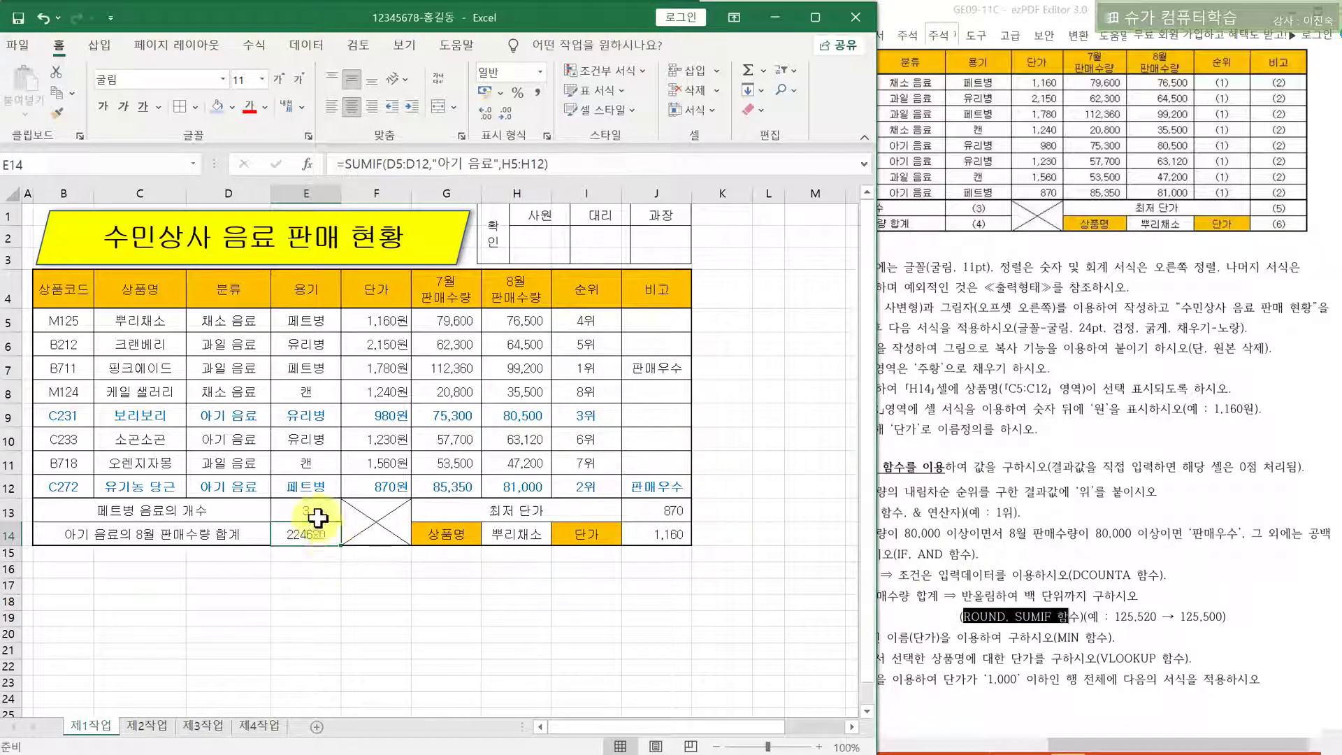
Check the hundreds rounding requirement in the exam sheet and insert ROUND( in front of SUMIF in E14's formula
click(1156, 629)
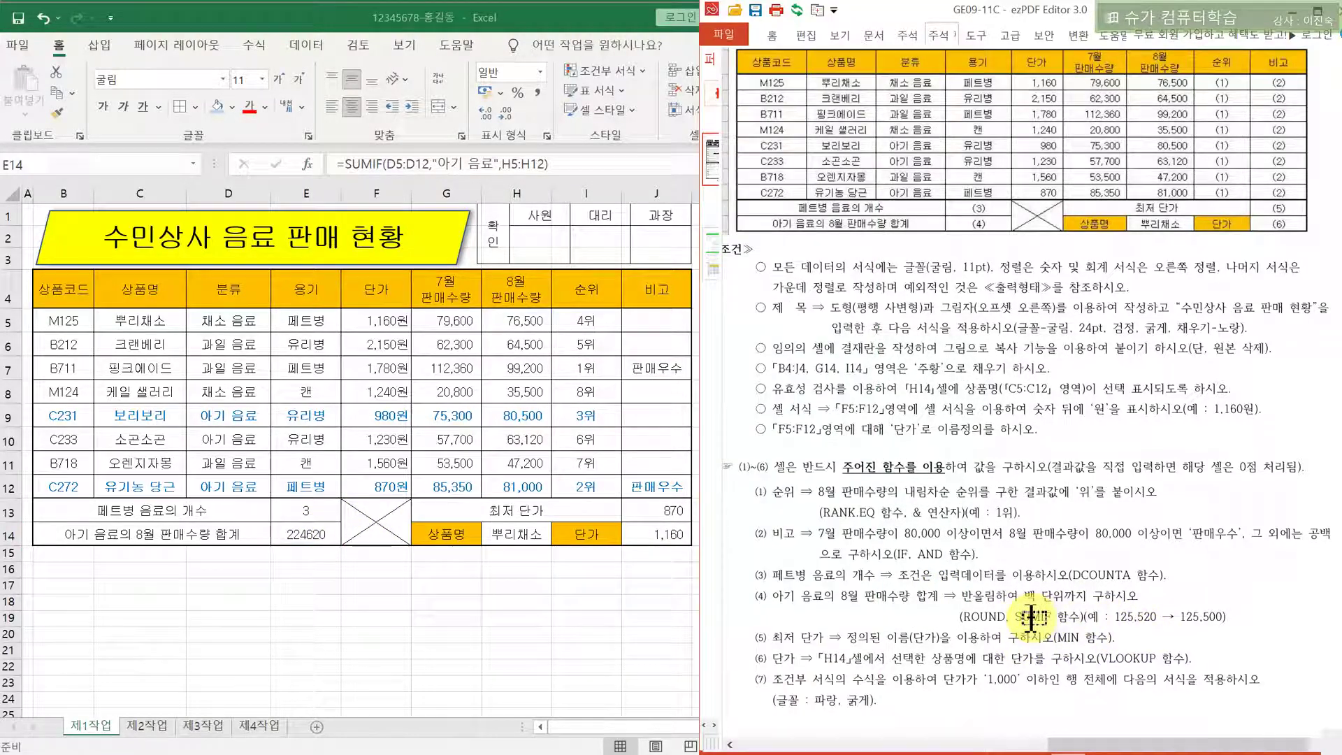
drag(933, 619, 1086, 596)
drag(1200, 617, 1226, 617)
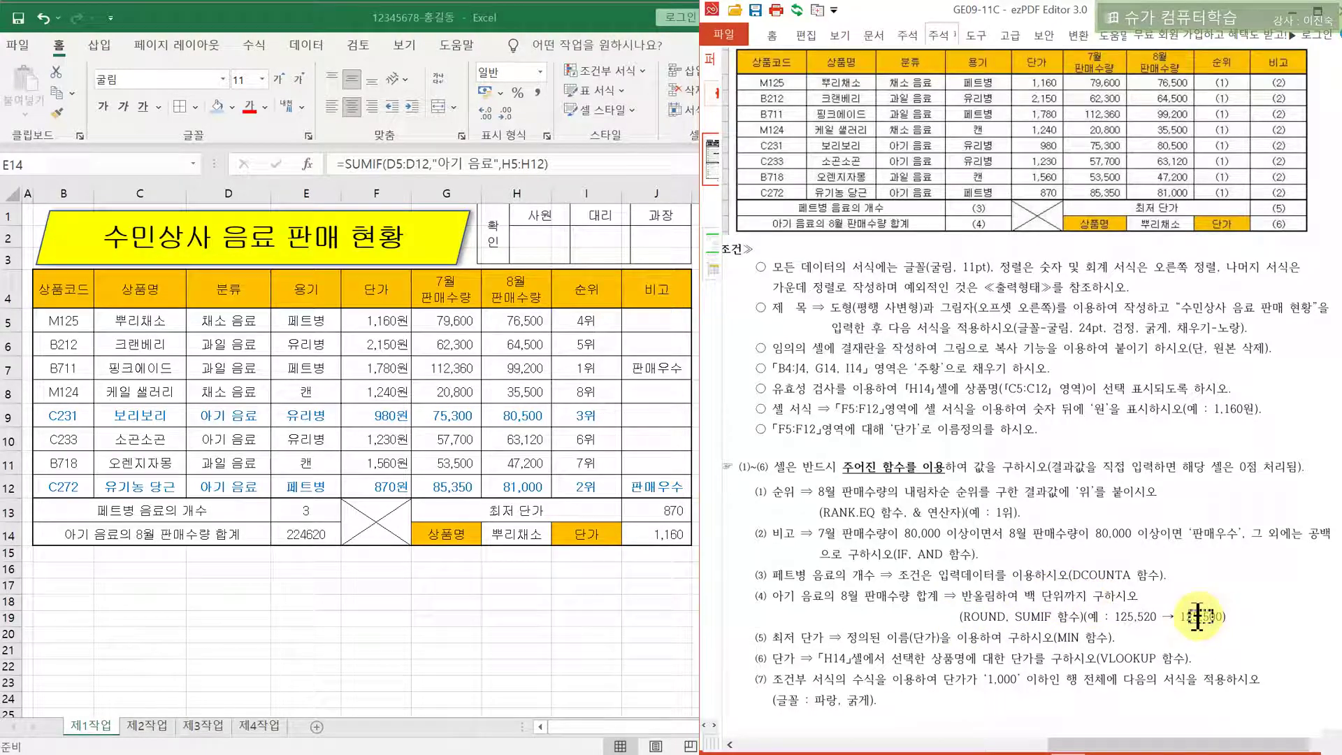
click(305, 535)
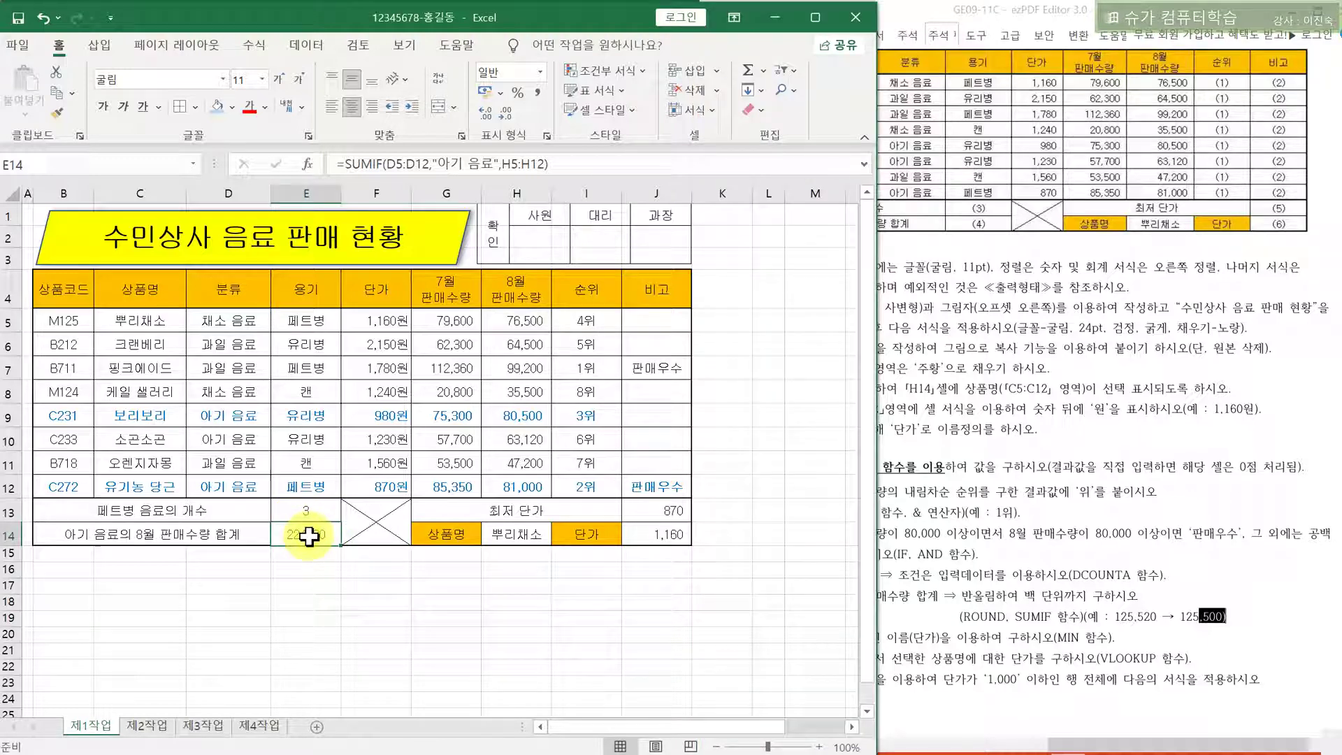
click(345, 162)
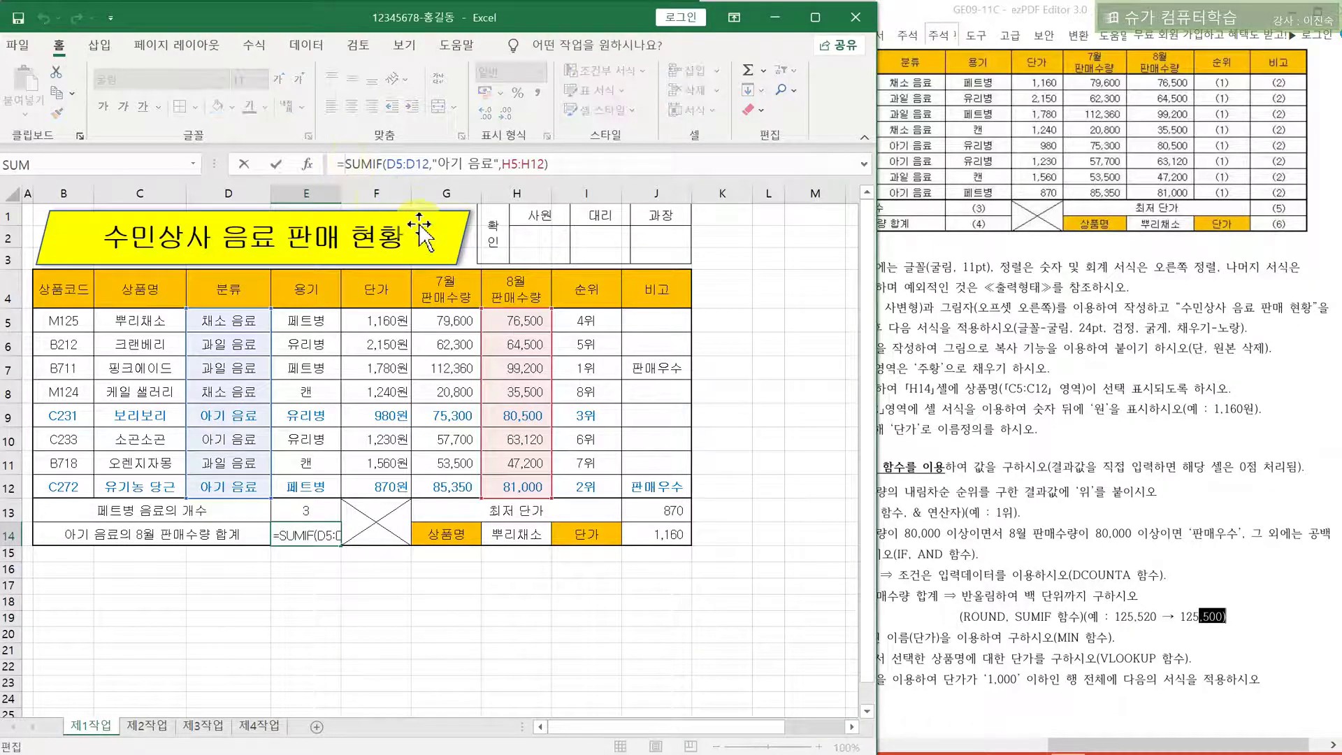
text(개)
key(BackSpace)
text(RO)
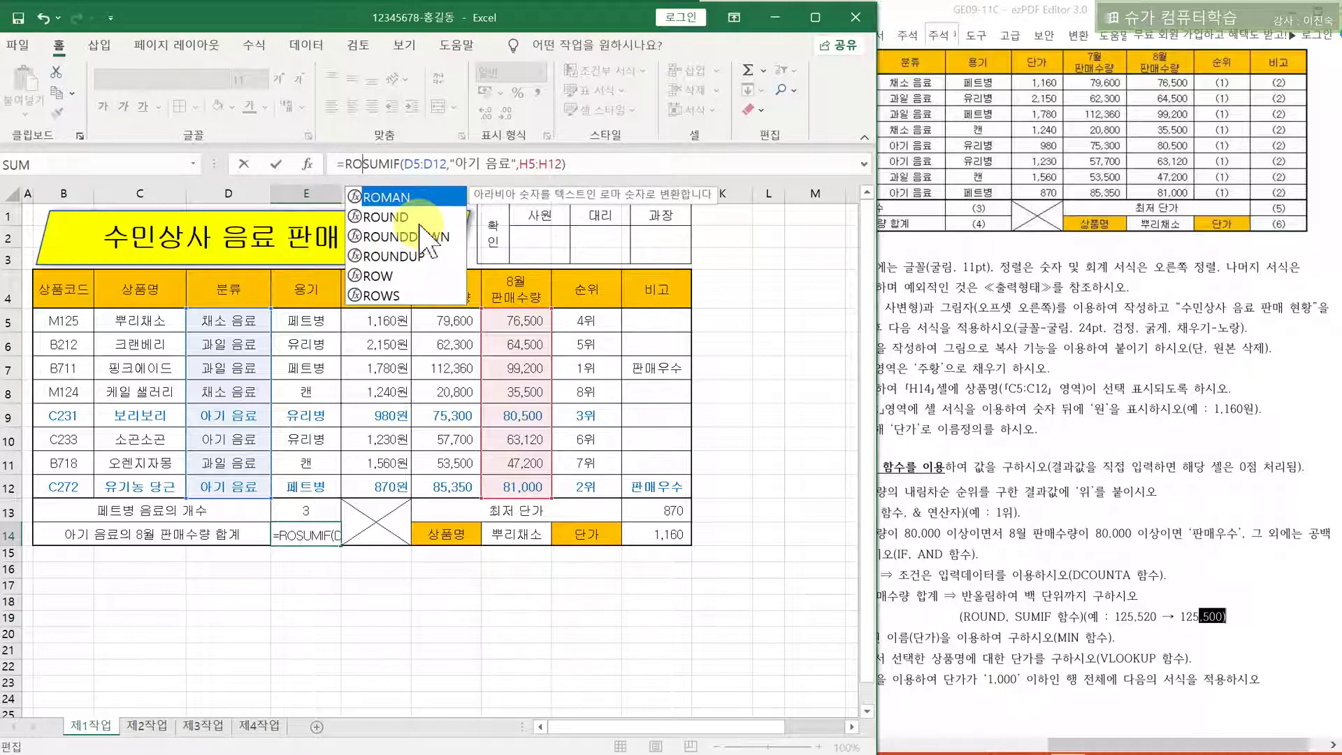
key(Up)
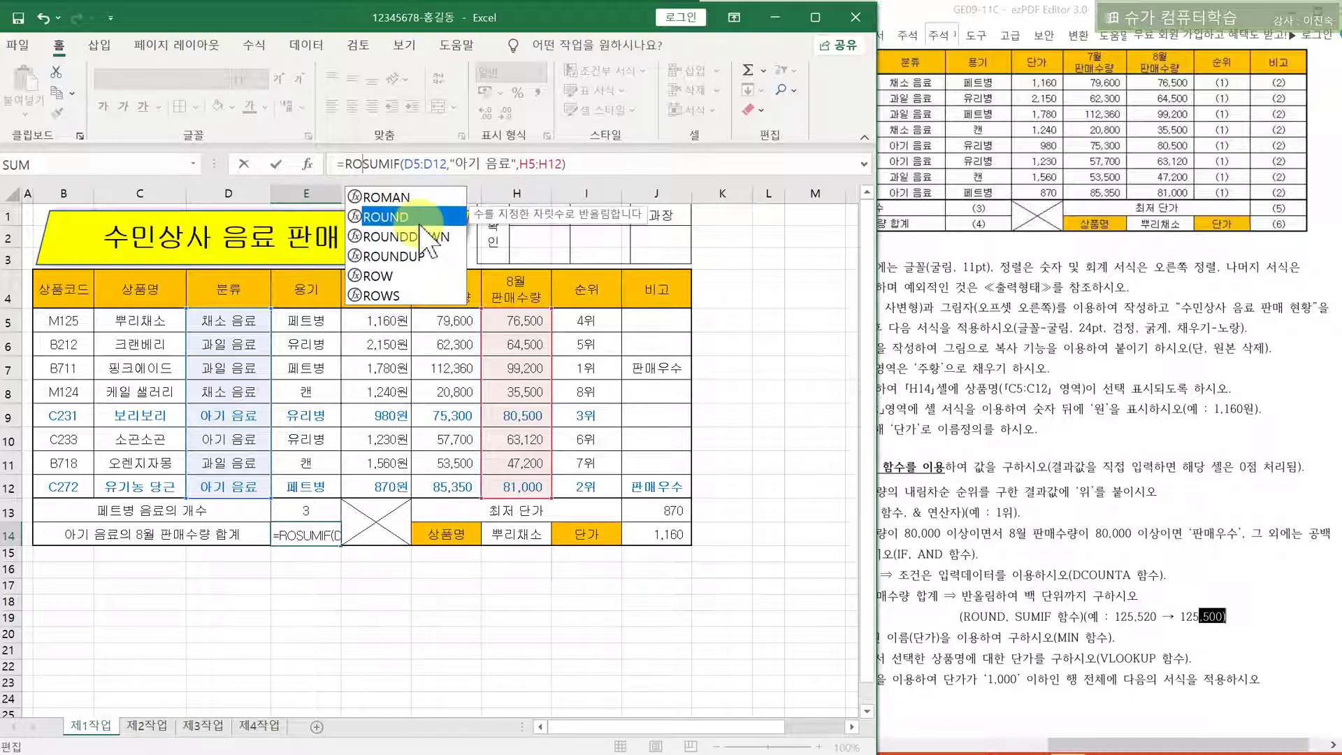
key(Tab)
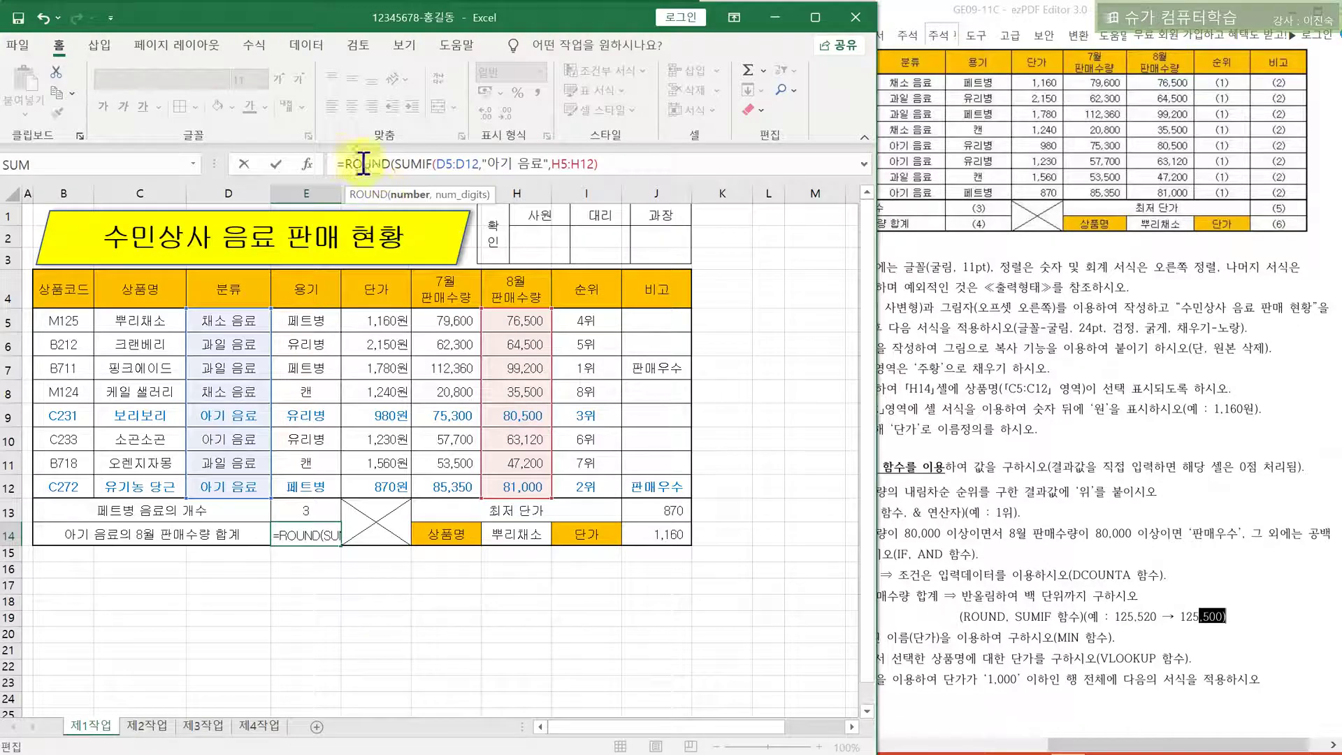
Open ROUND's function arguments, set Num_digits to -2 and apply the formula to E14
click(308, 164)
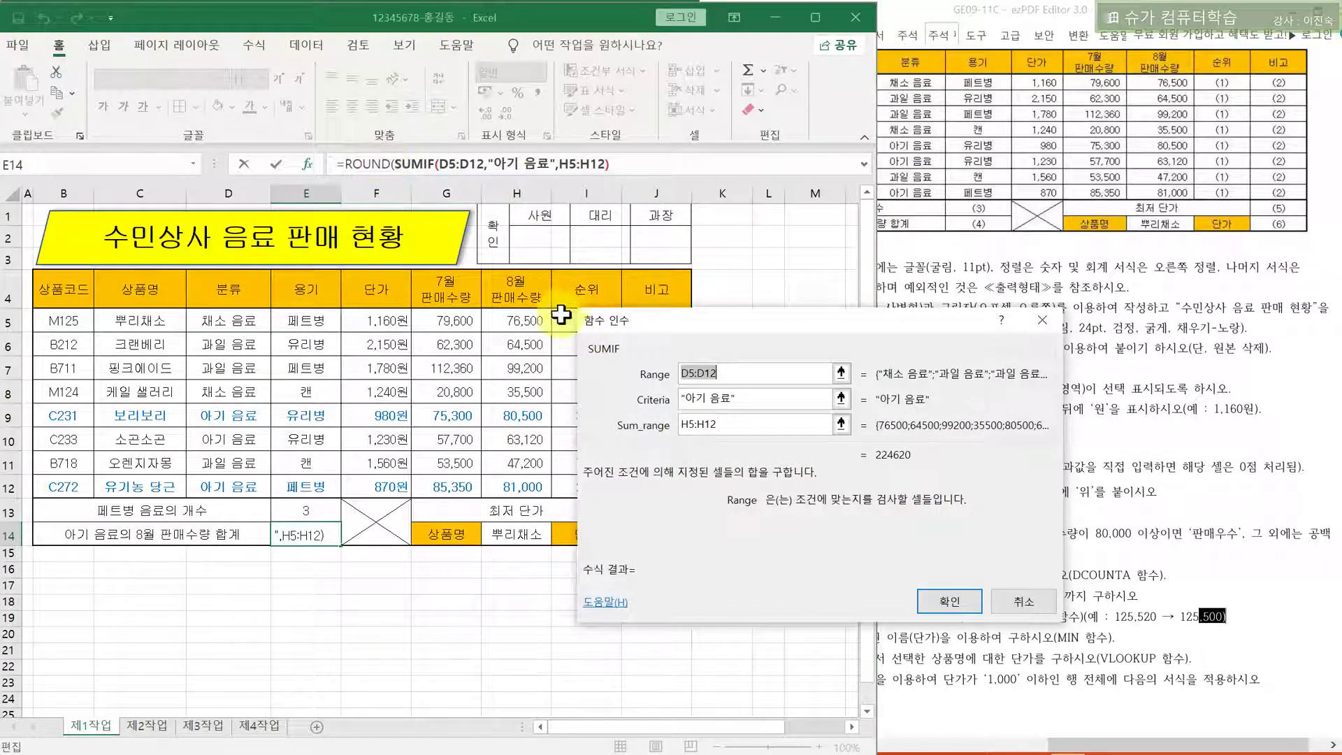
click(380, 155)
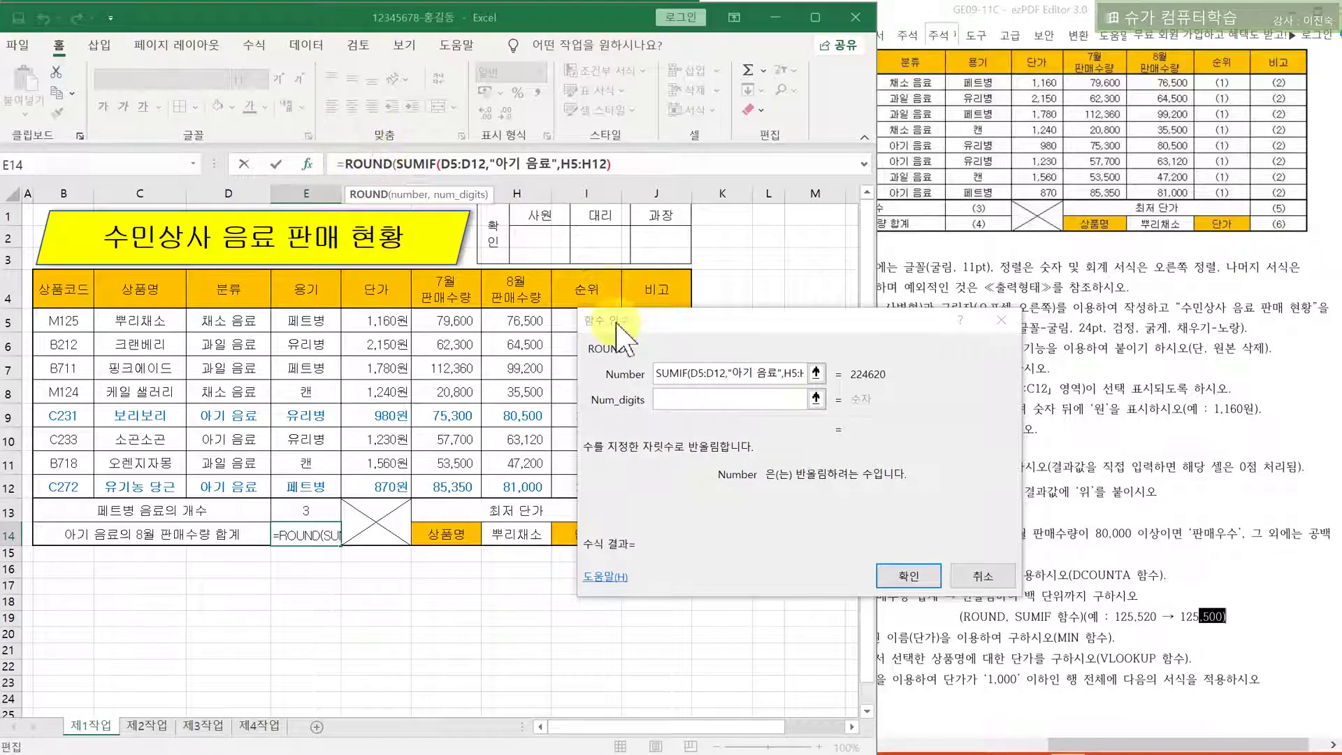
drag(602, 321, 441, 299)
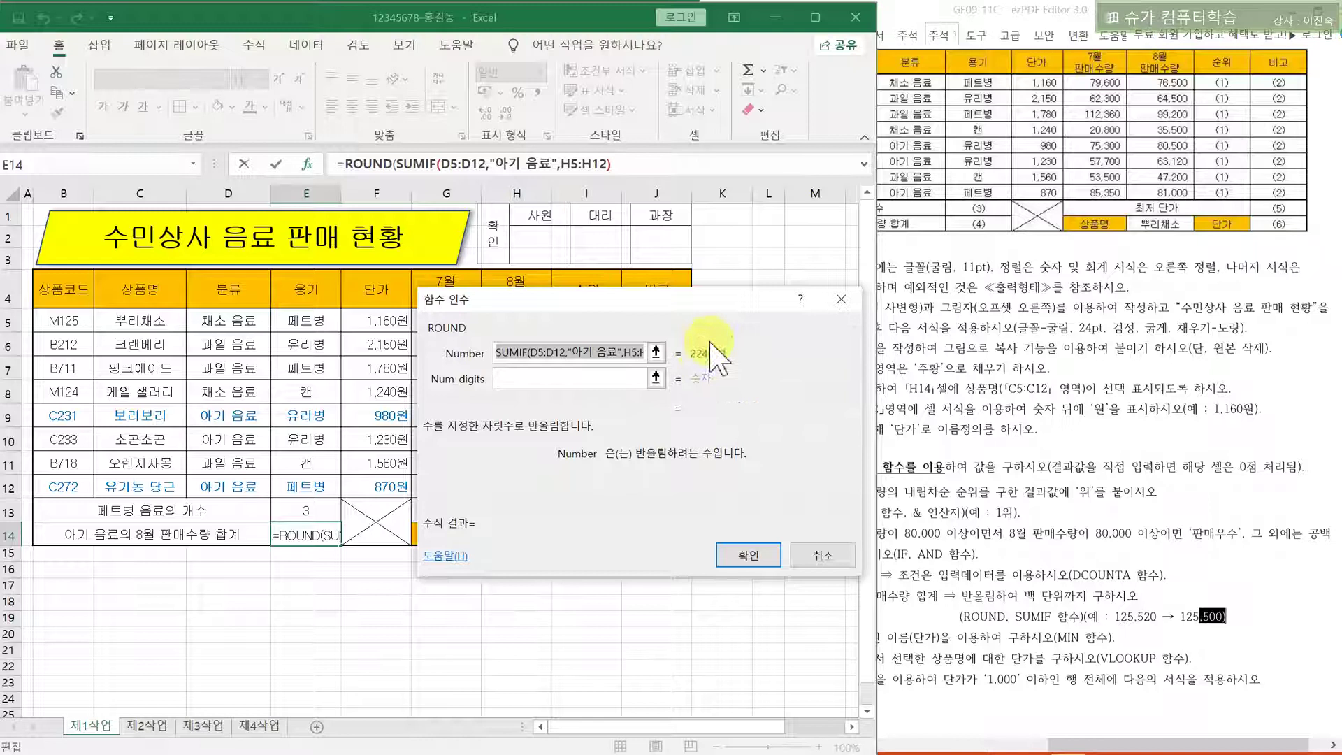
click(598, 379)
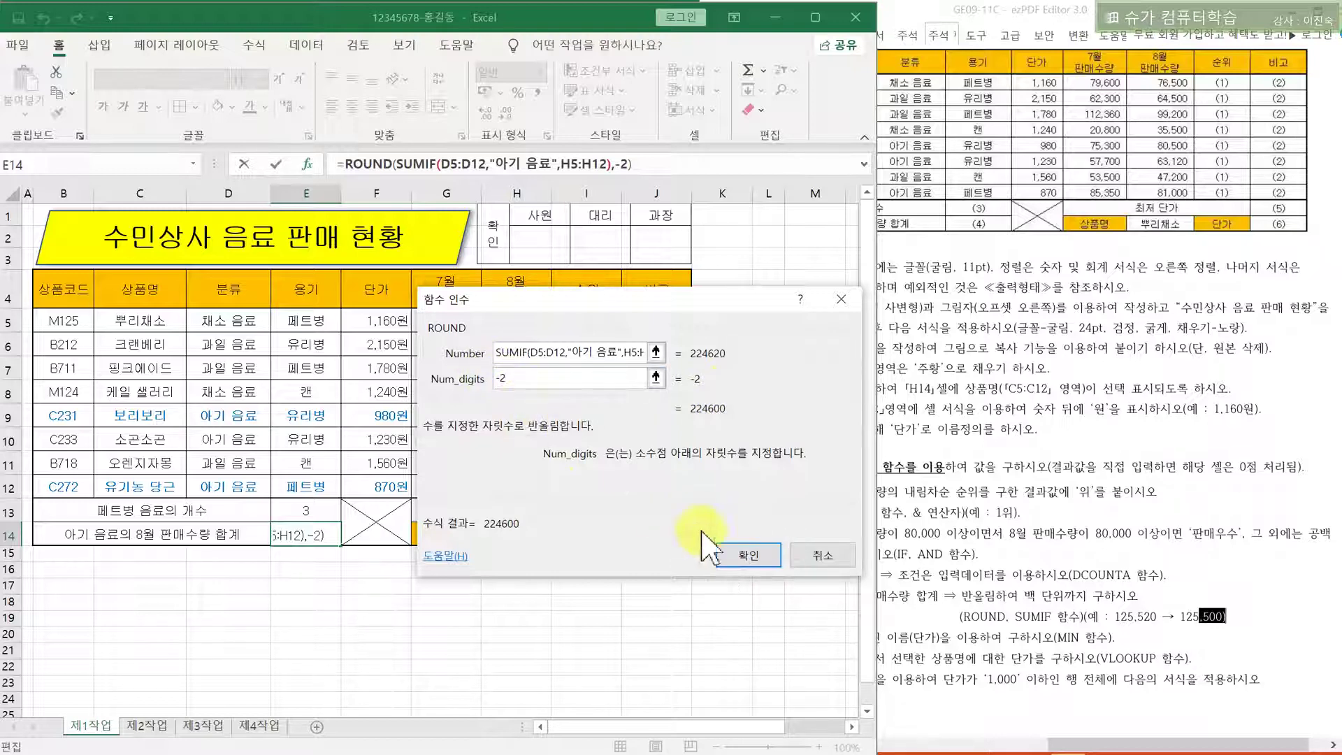
click(727, 555)
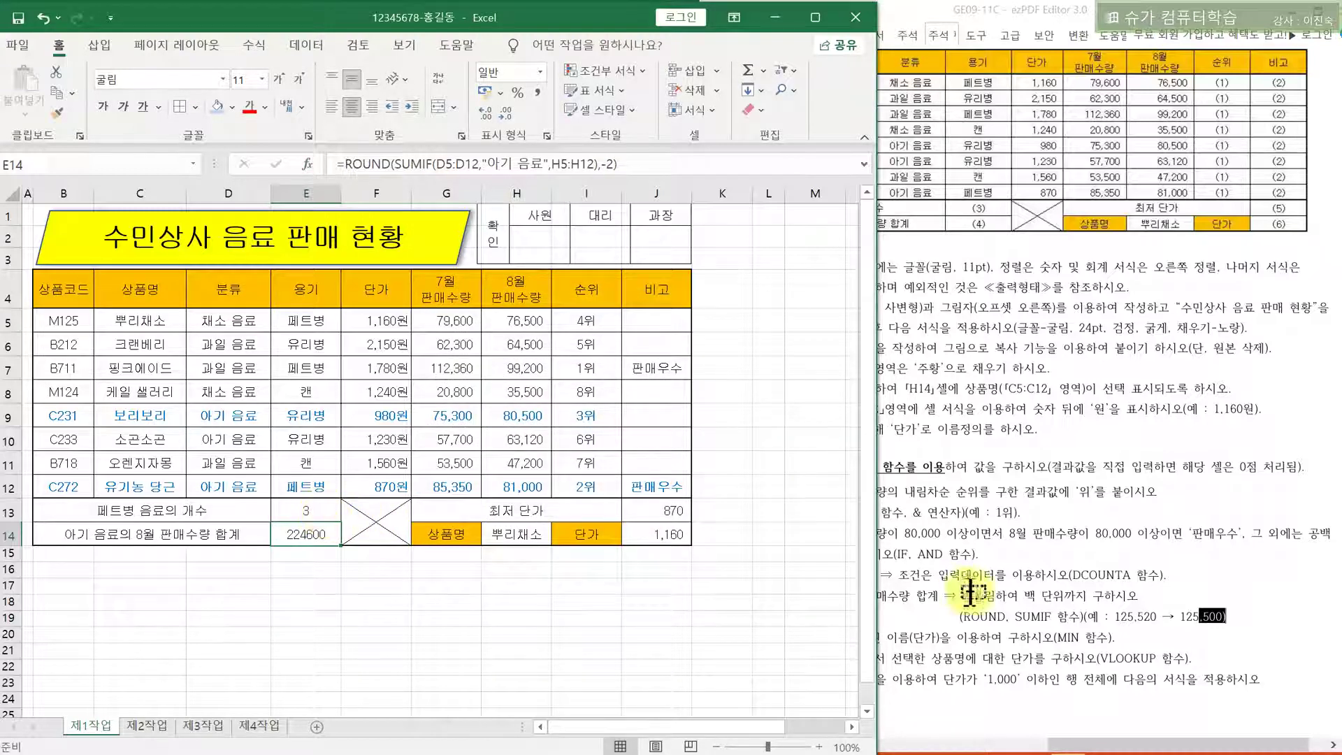
Apply the comma-style accounting format to the DCOUNTA and SUMIF results in E13:E14 and deselect them
click(1118, 620)
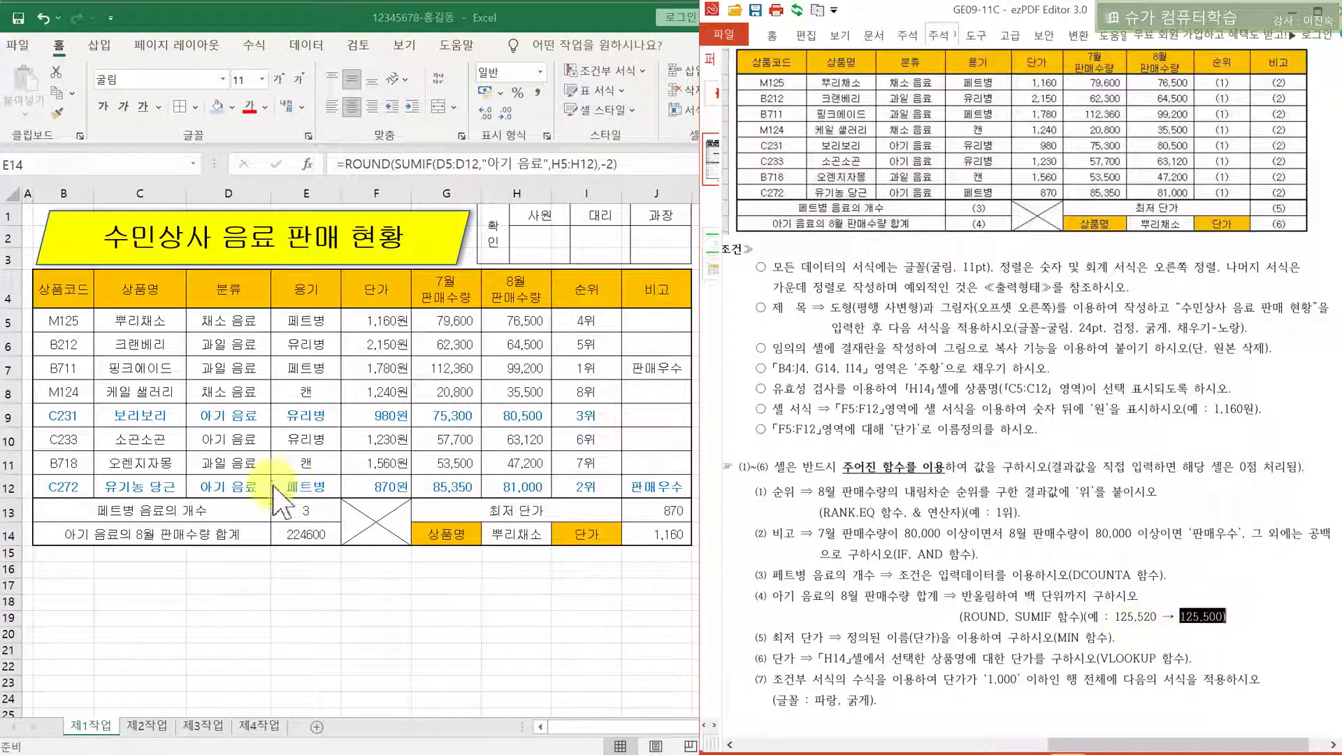
mouse_move(306, 511)
mouse_down()
mouse_move(306, 530)
mouse_move(295, 518)
mouse_up()
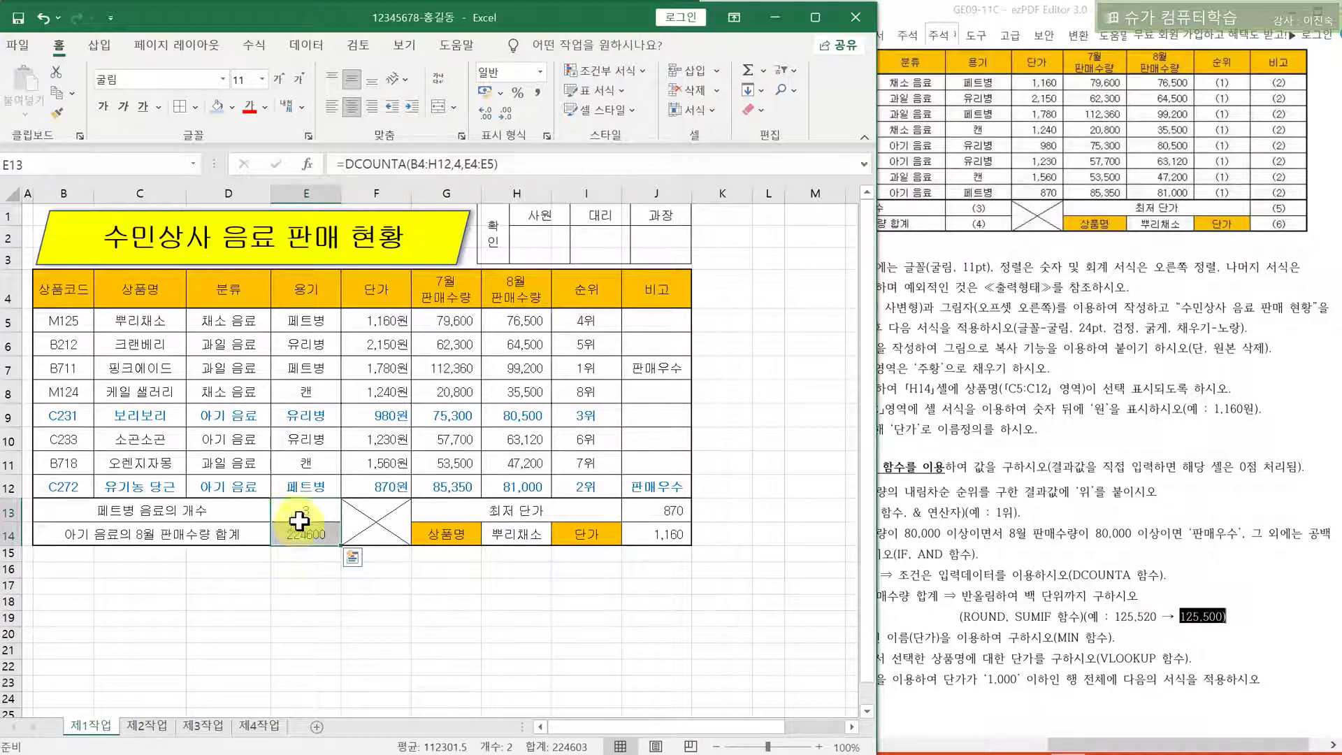
click(301, 514)
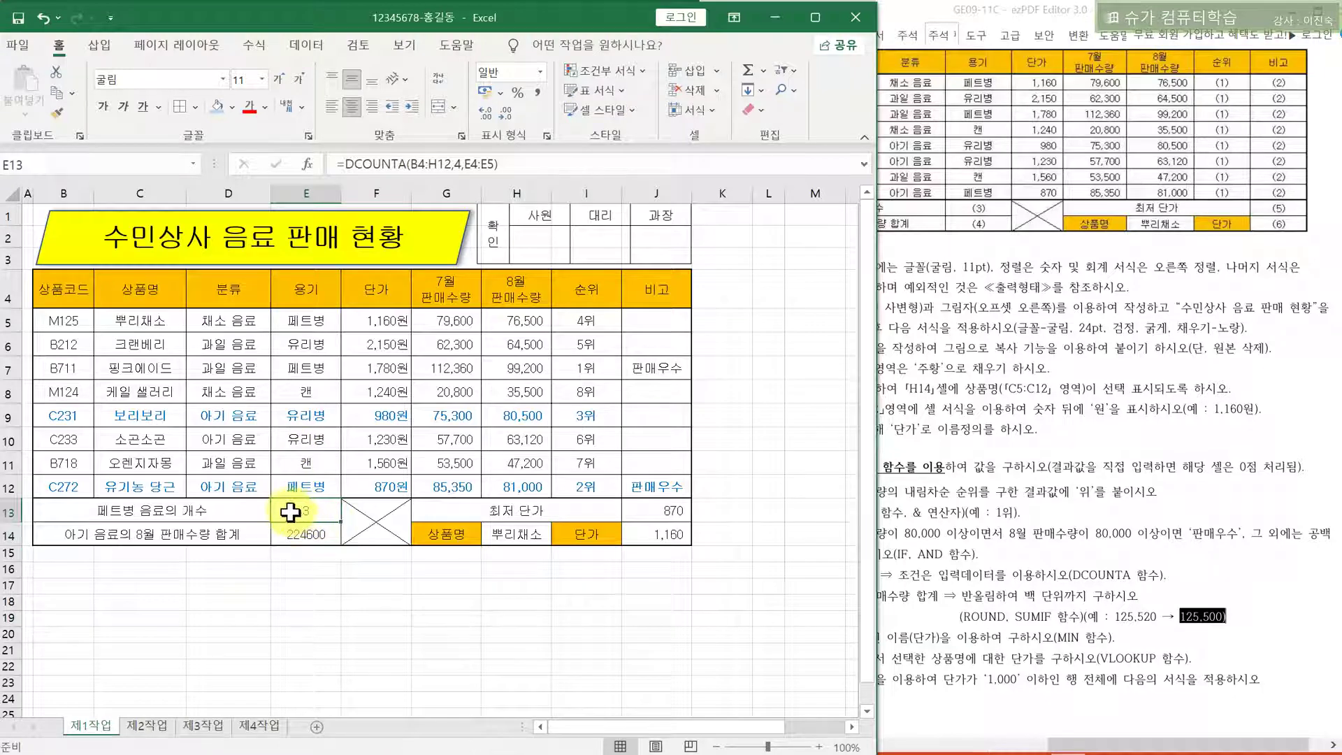
drag(290, 513, 306, 535)
click(537, 92)
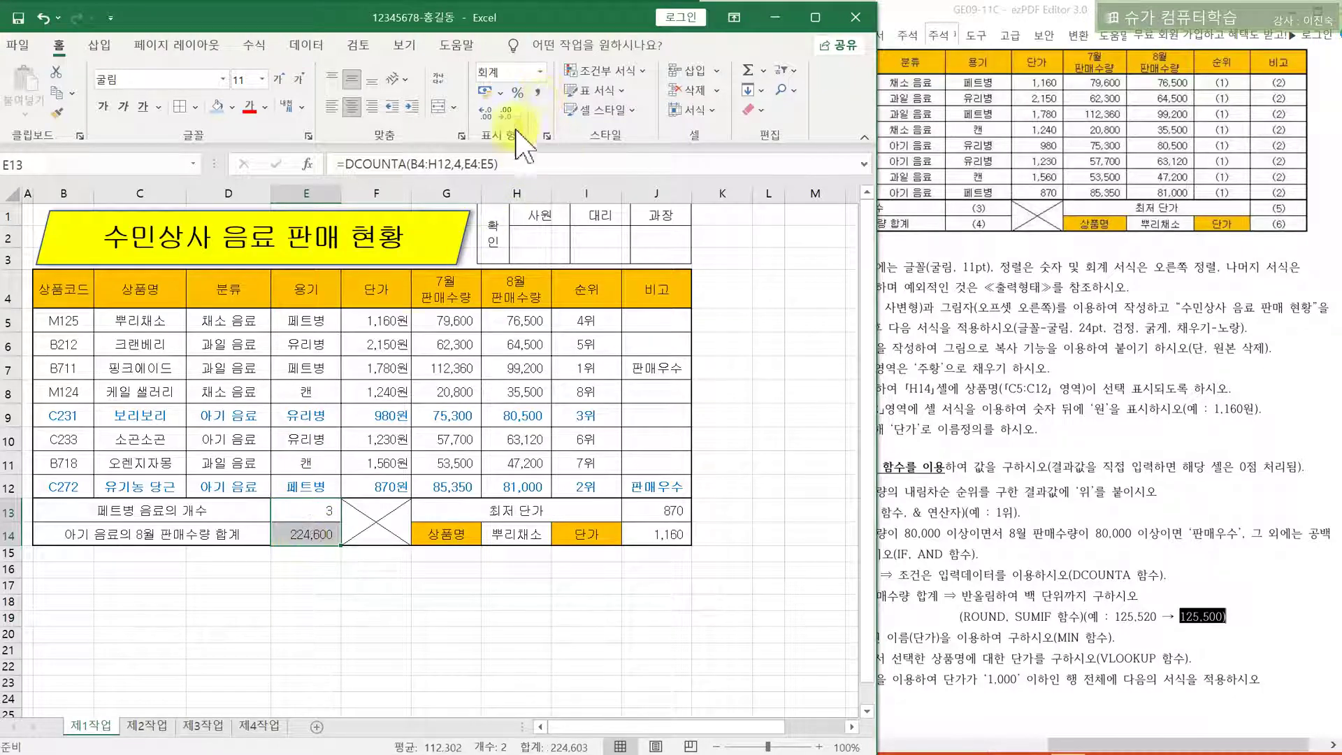
click(684, 648)
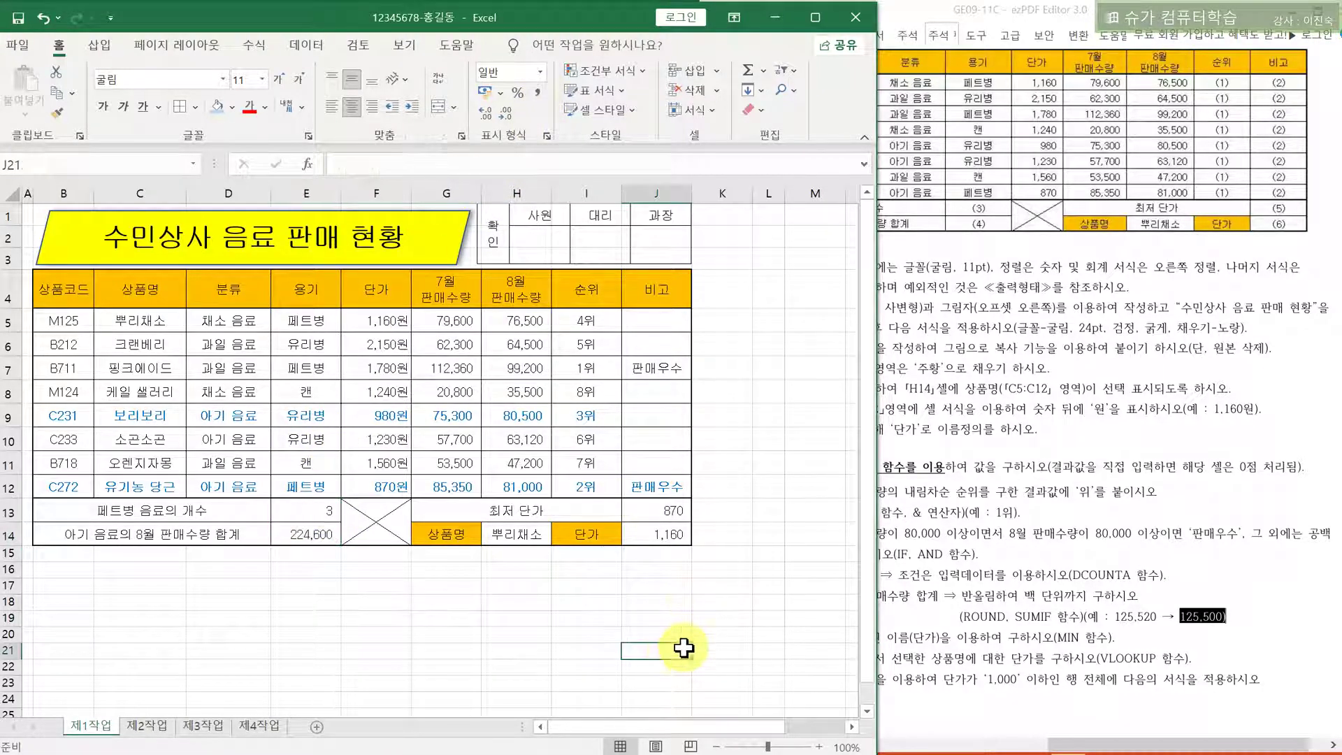
click(299, 600)
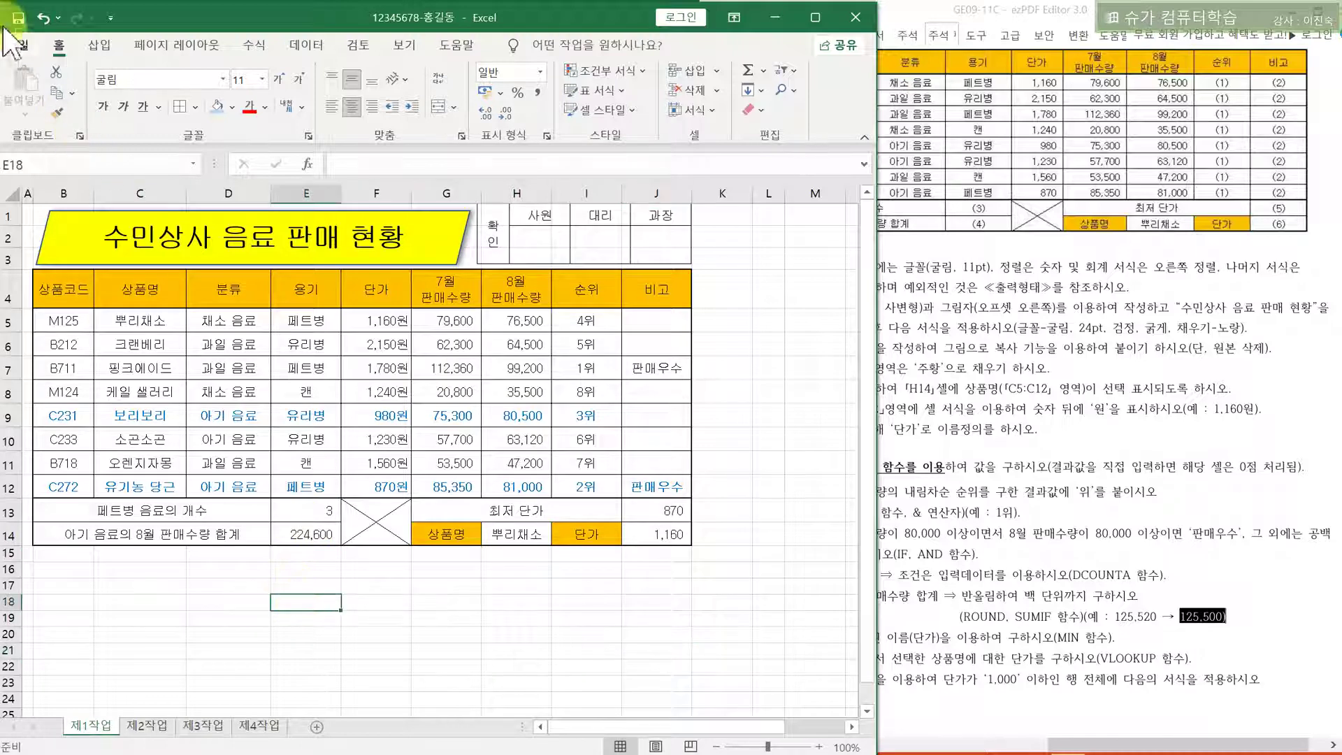